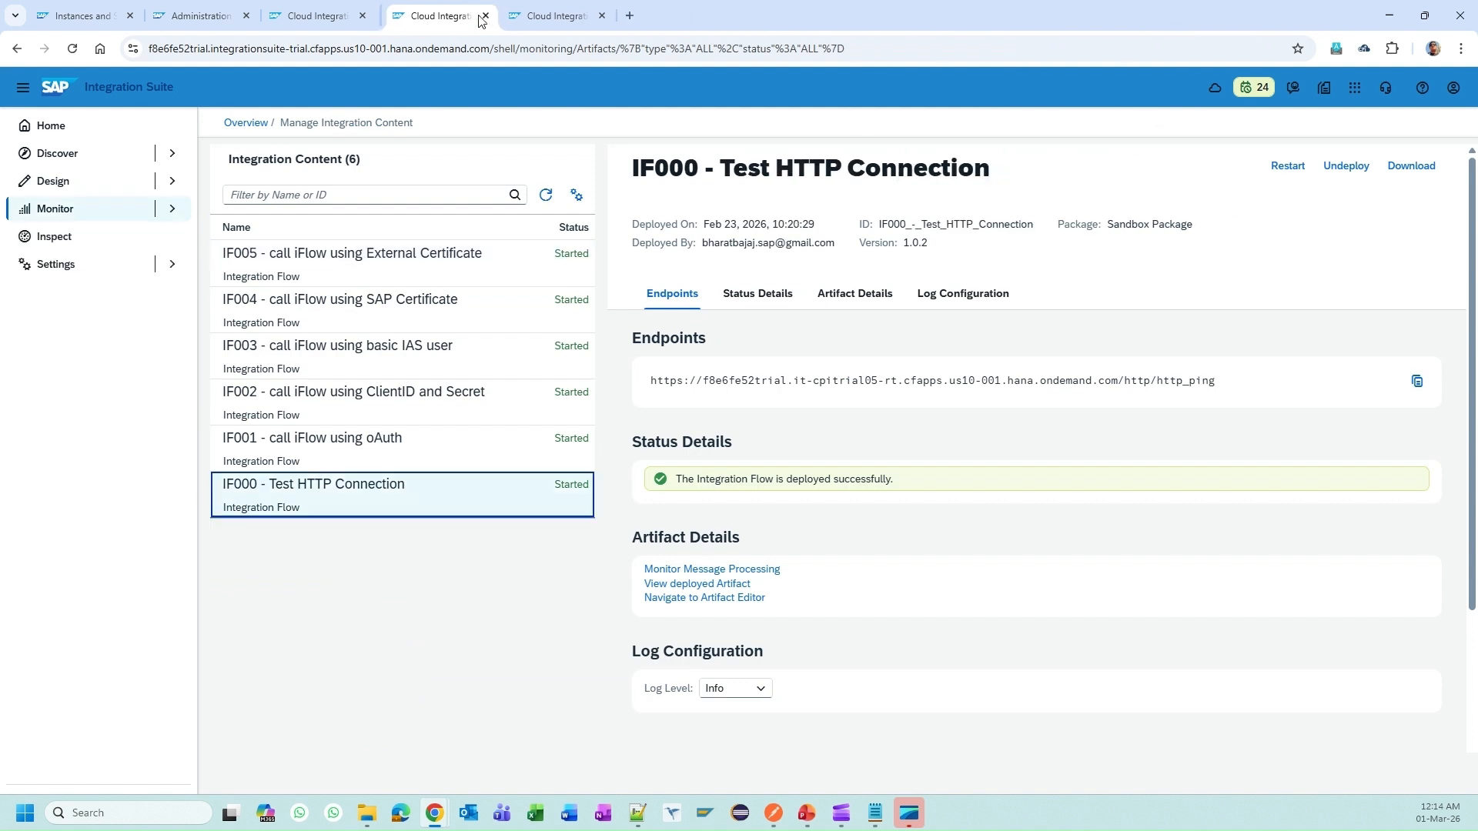
click(479, 16)
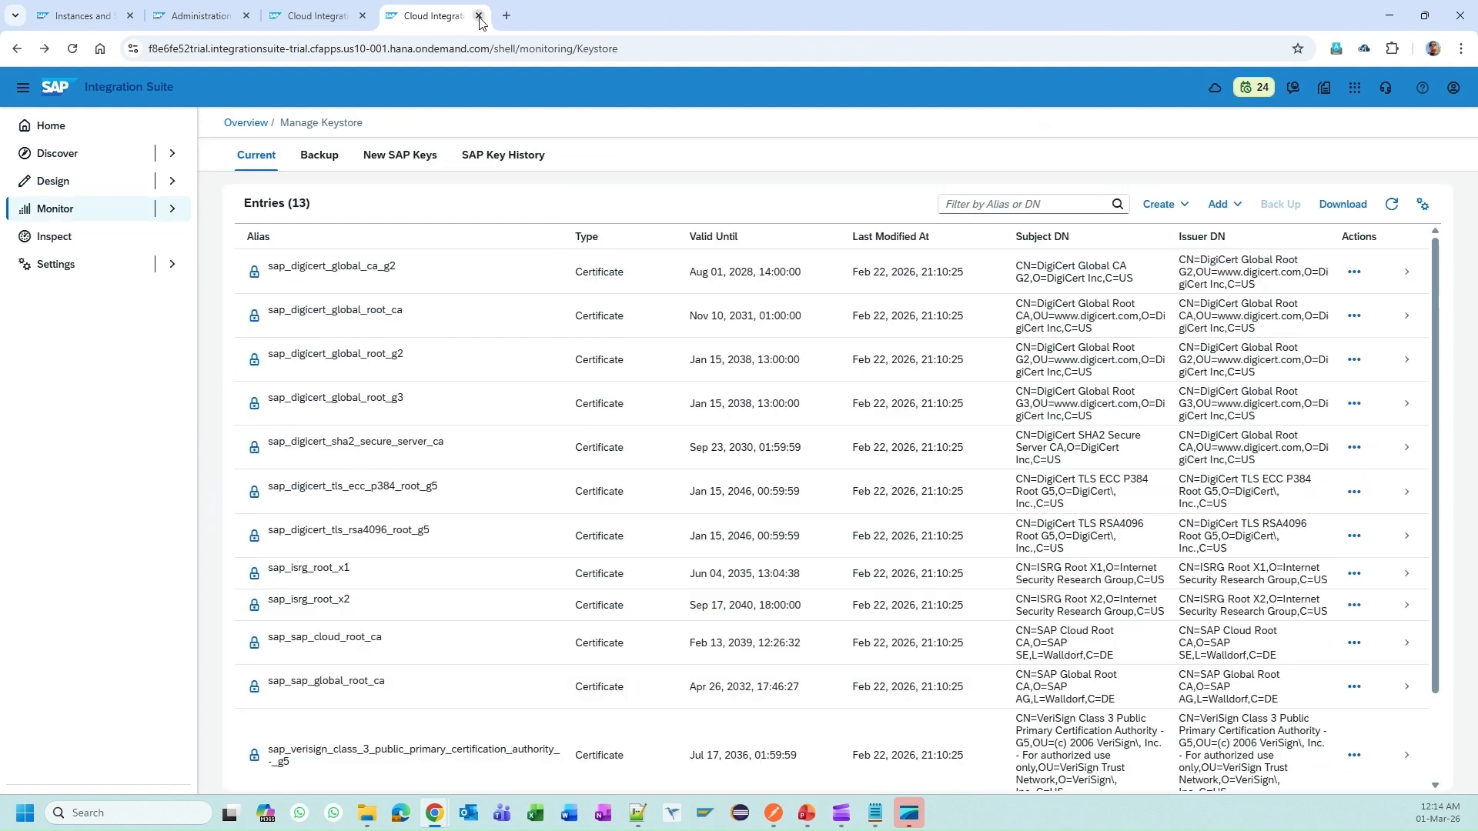
Step: Close the extra Cloud Integration tabs and show the Sandbox Package's artifact list
click(323, 16)
click(335, 257)
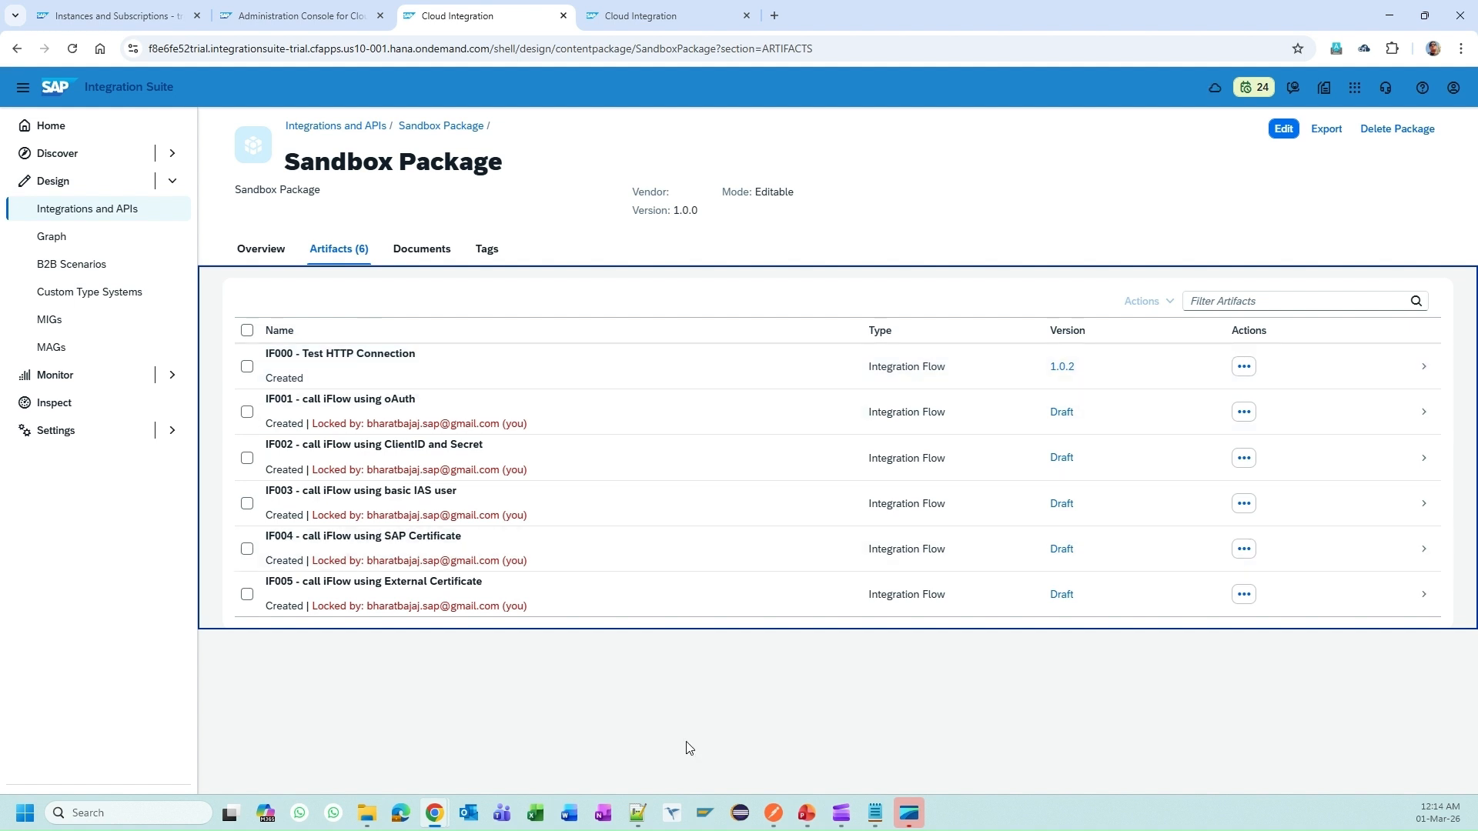
Step: Save the Sandbox Package via Edit and Save, then open IF000 - Test HTTP Connection
click(1283, 129)
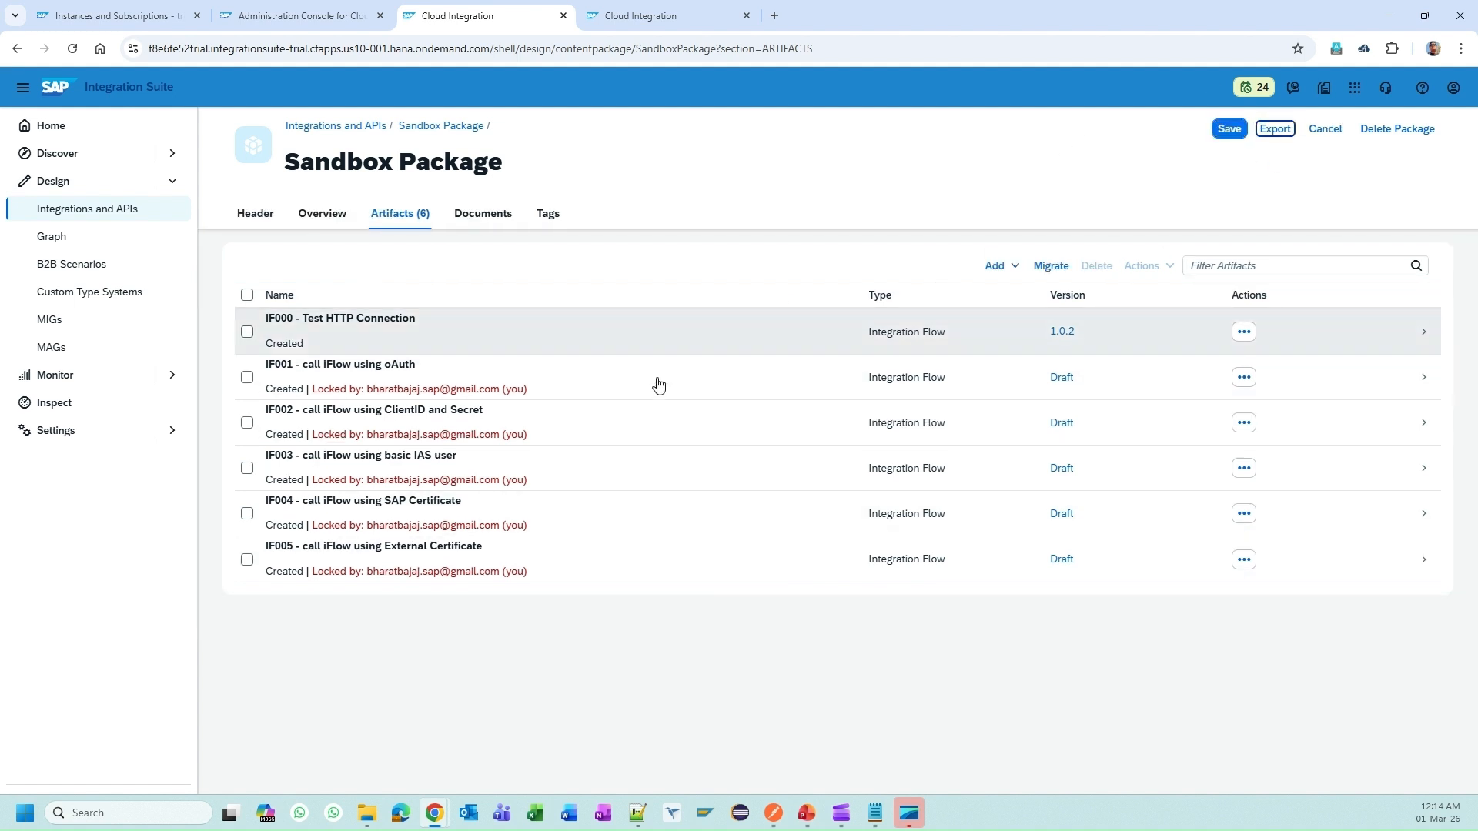
click(1231, 128)
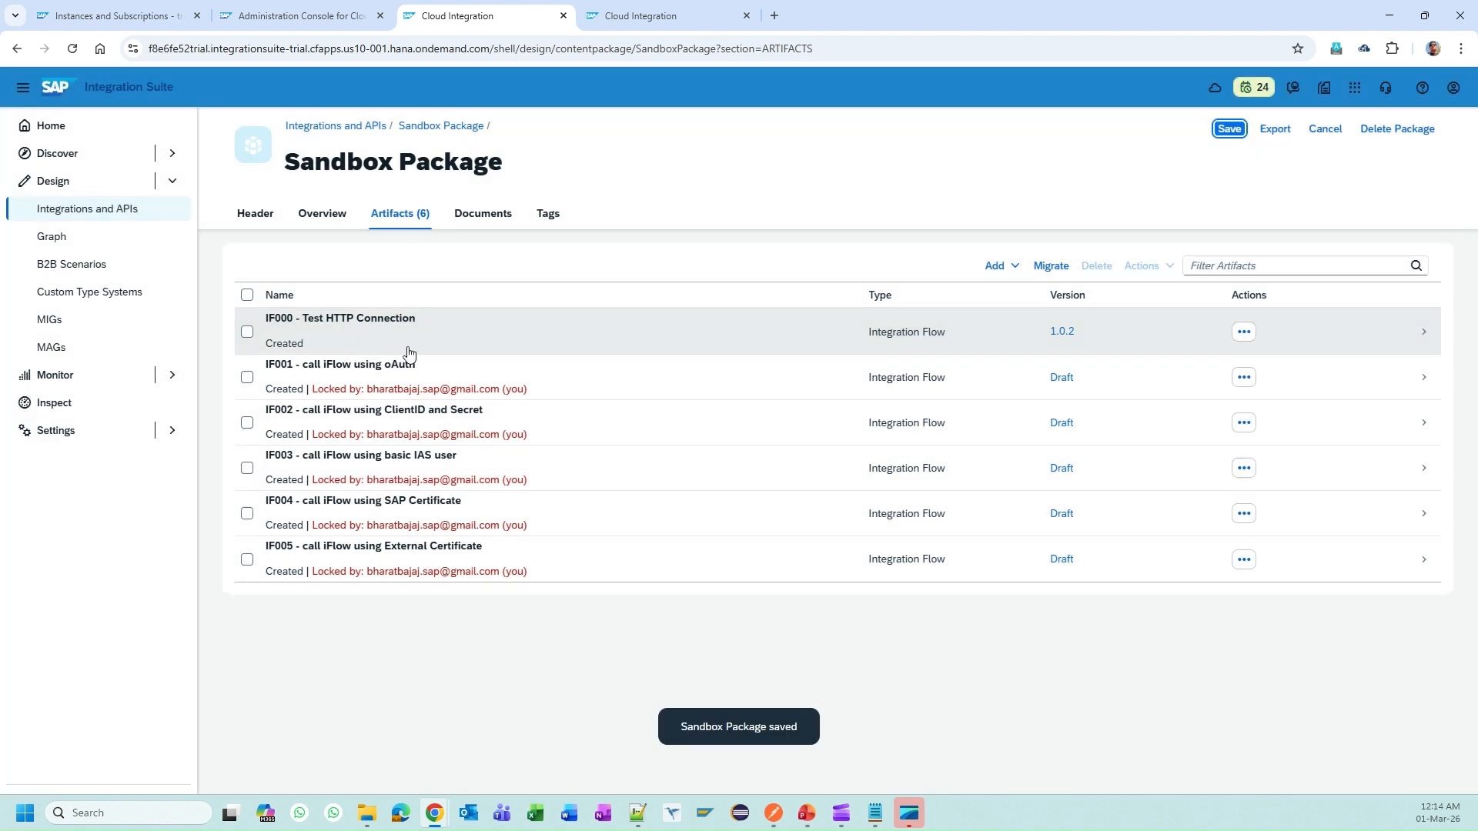
click(404, 331)
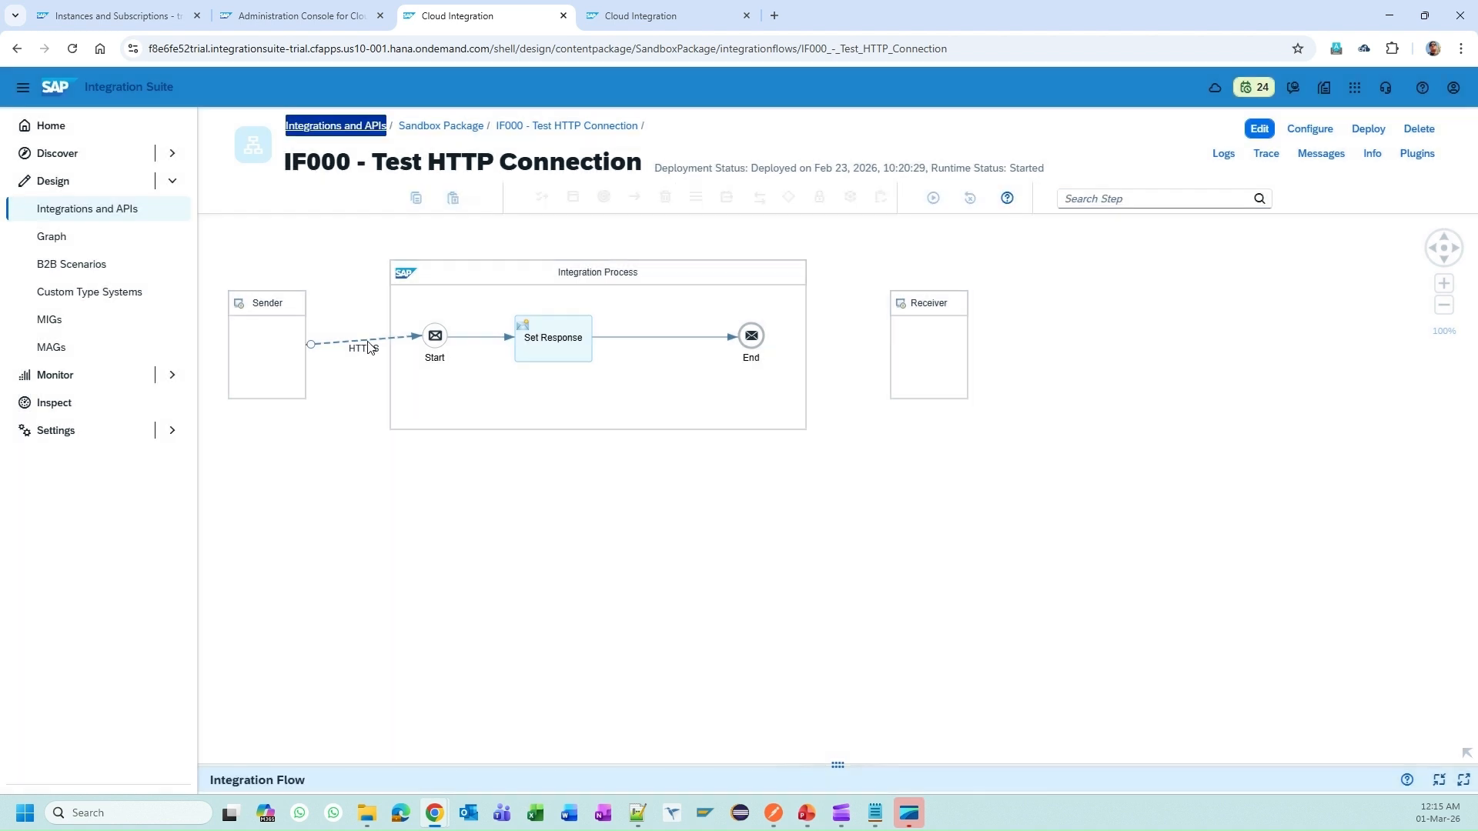
Step: Check the HTTPS sender's connection settings, confirming the address /http_ping
click(471, 277)
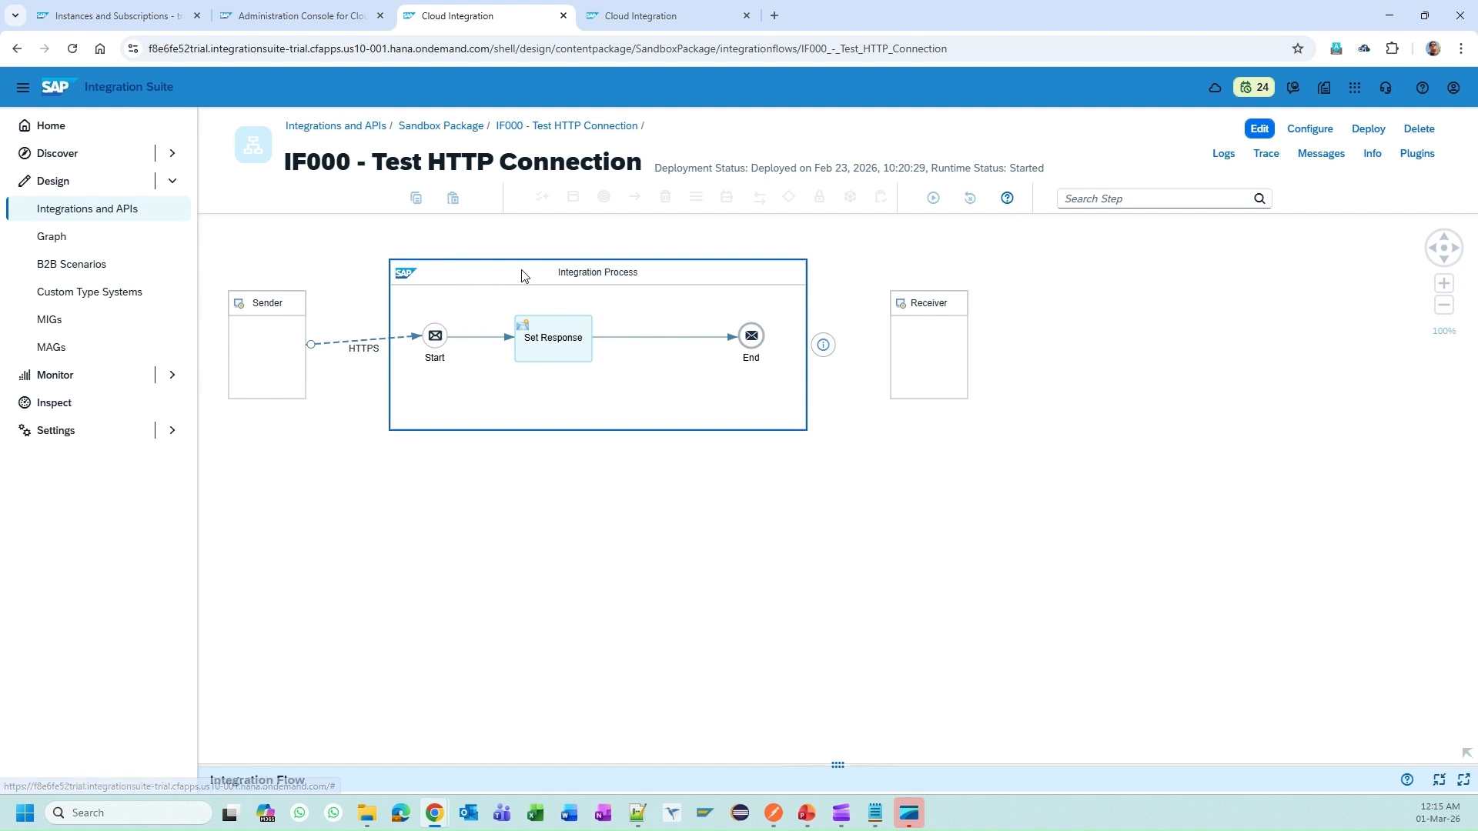
click(372, 342)
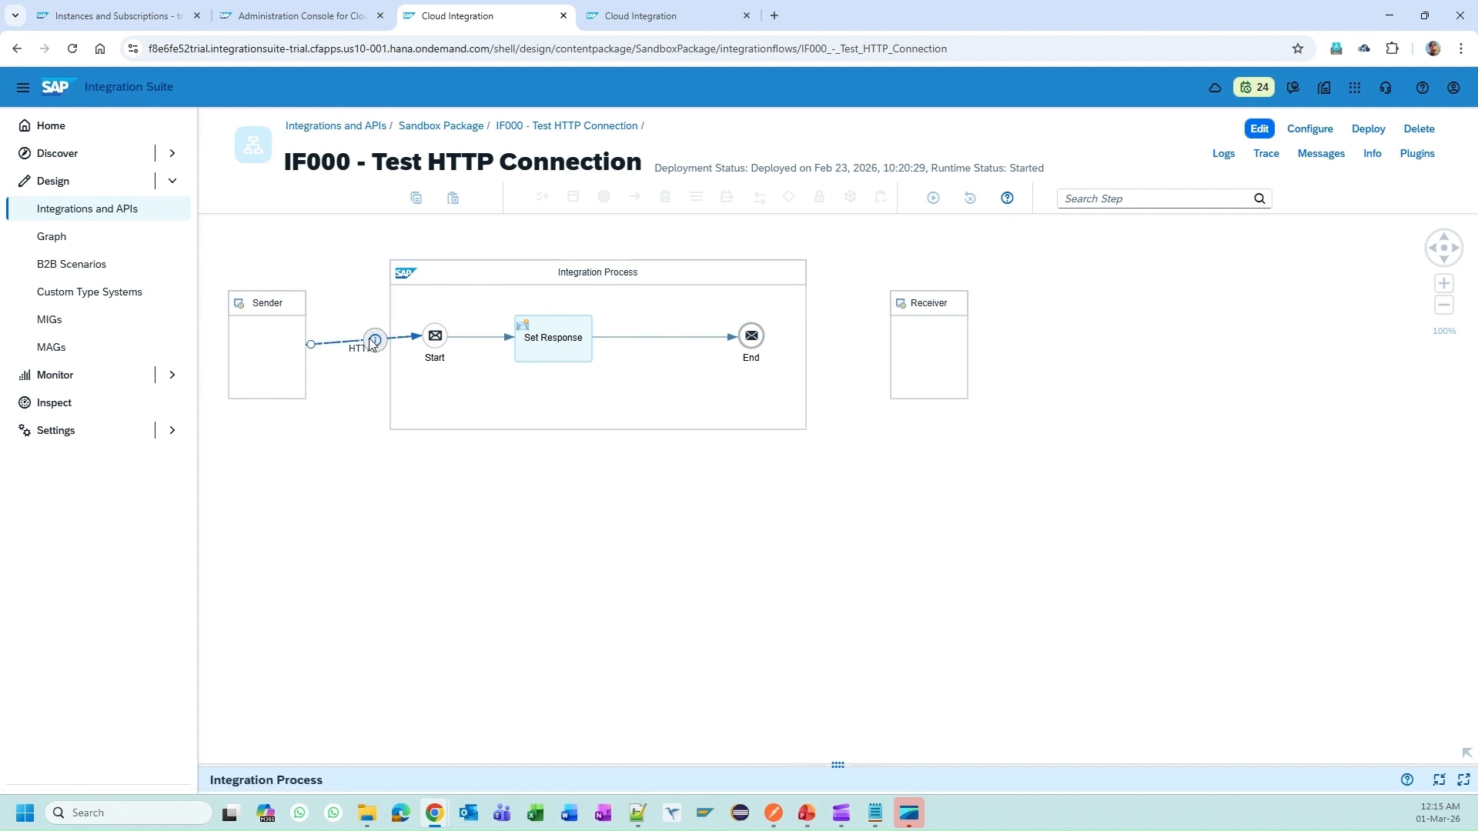
click(689, 768)
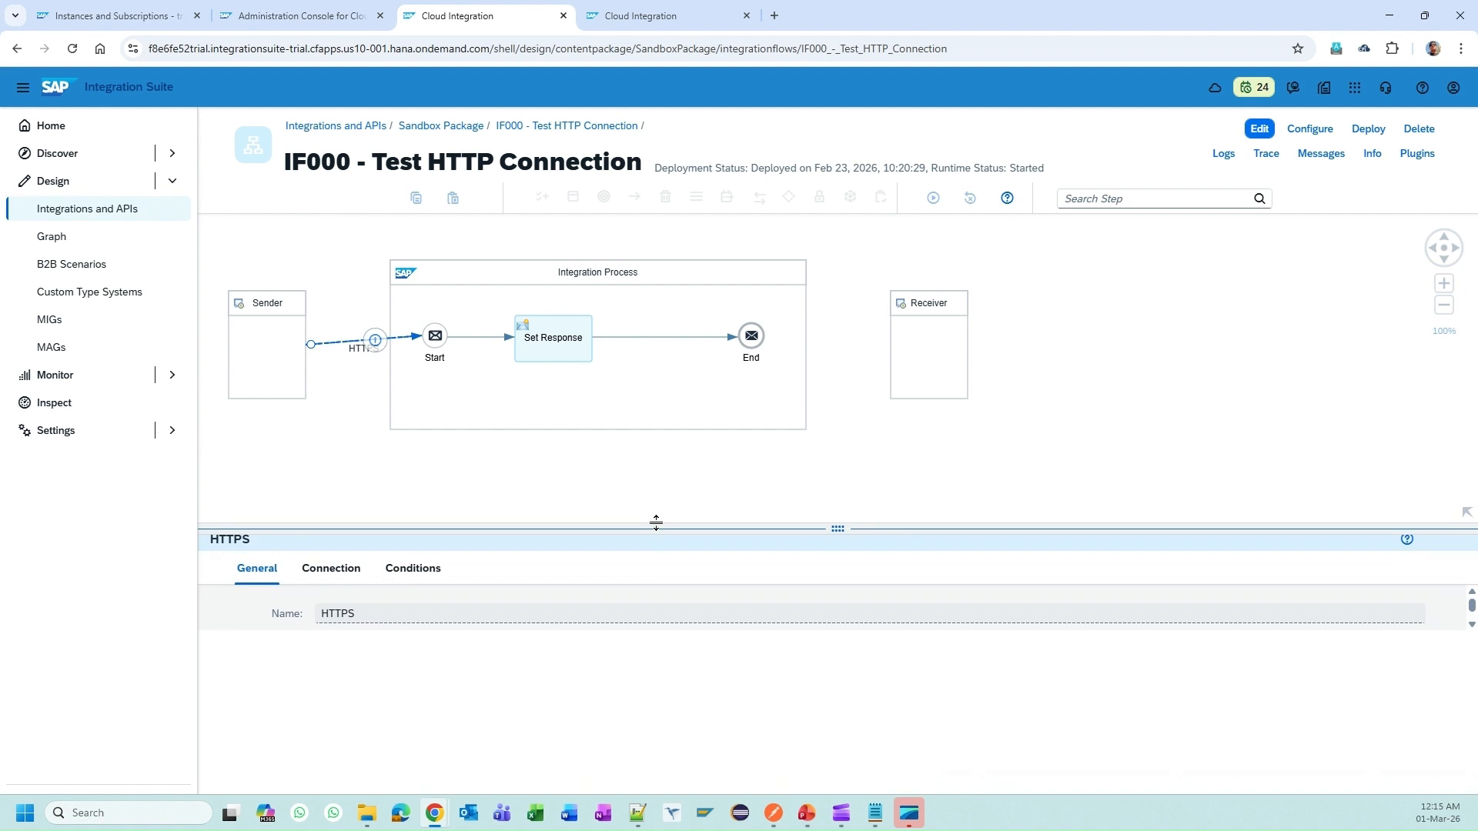
click(332, 576)
double_click(462, 642)
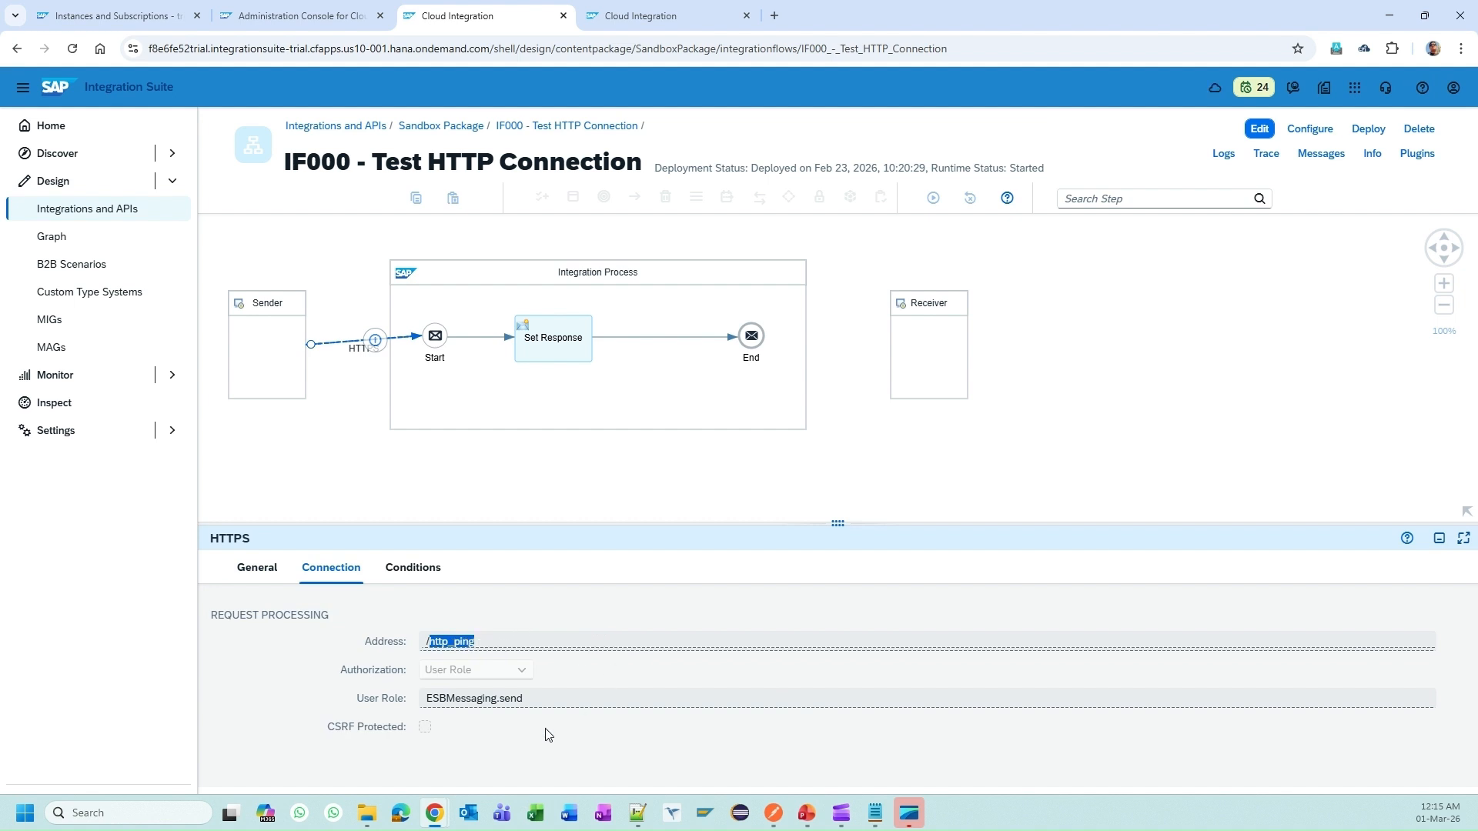
drag(443, 641, 487, 641)
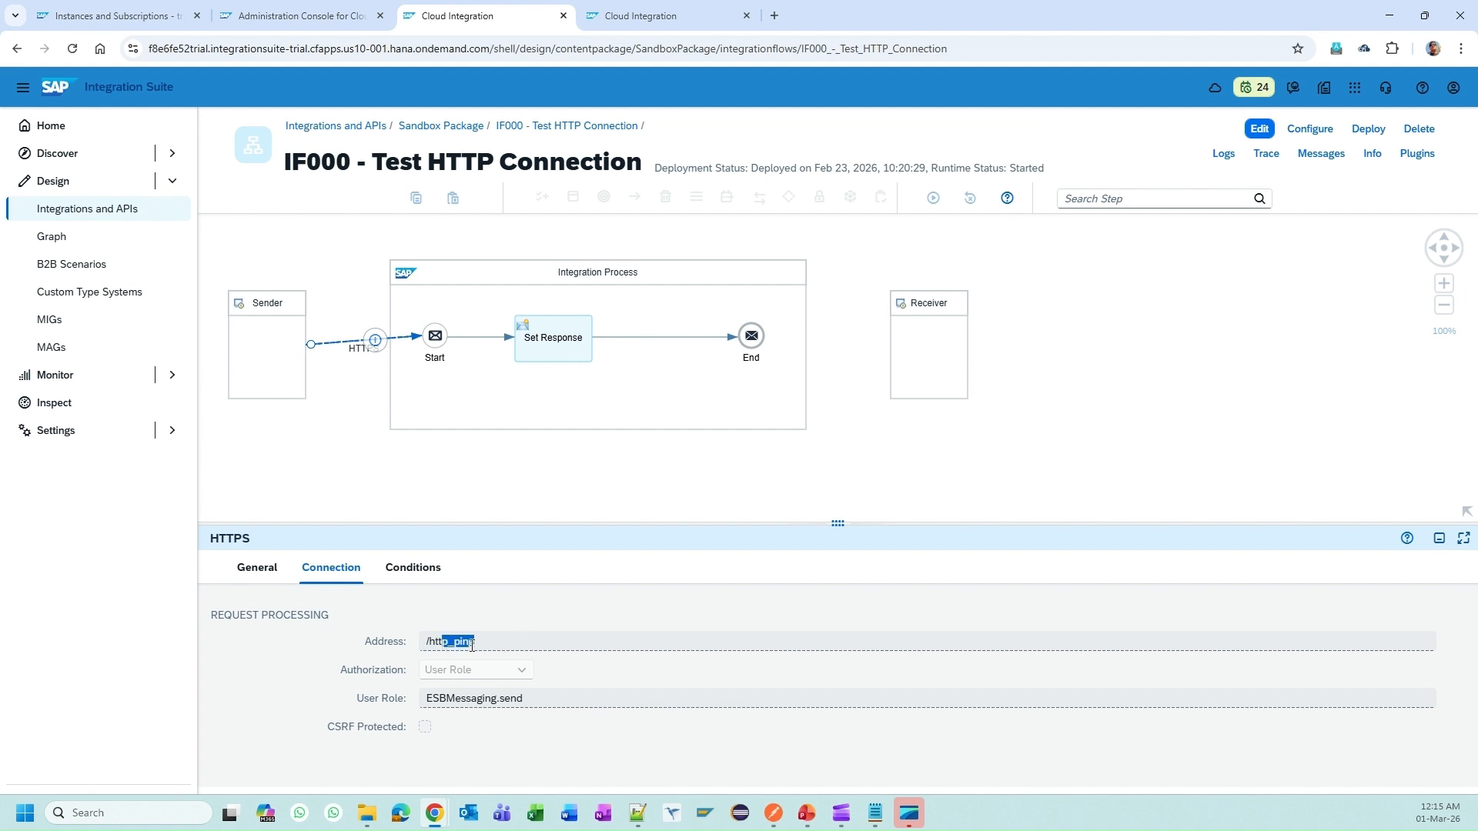
click(506, 641)
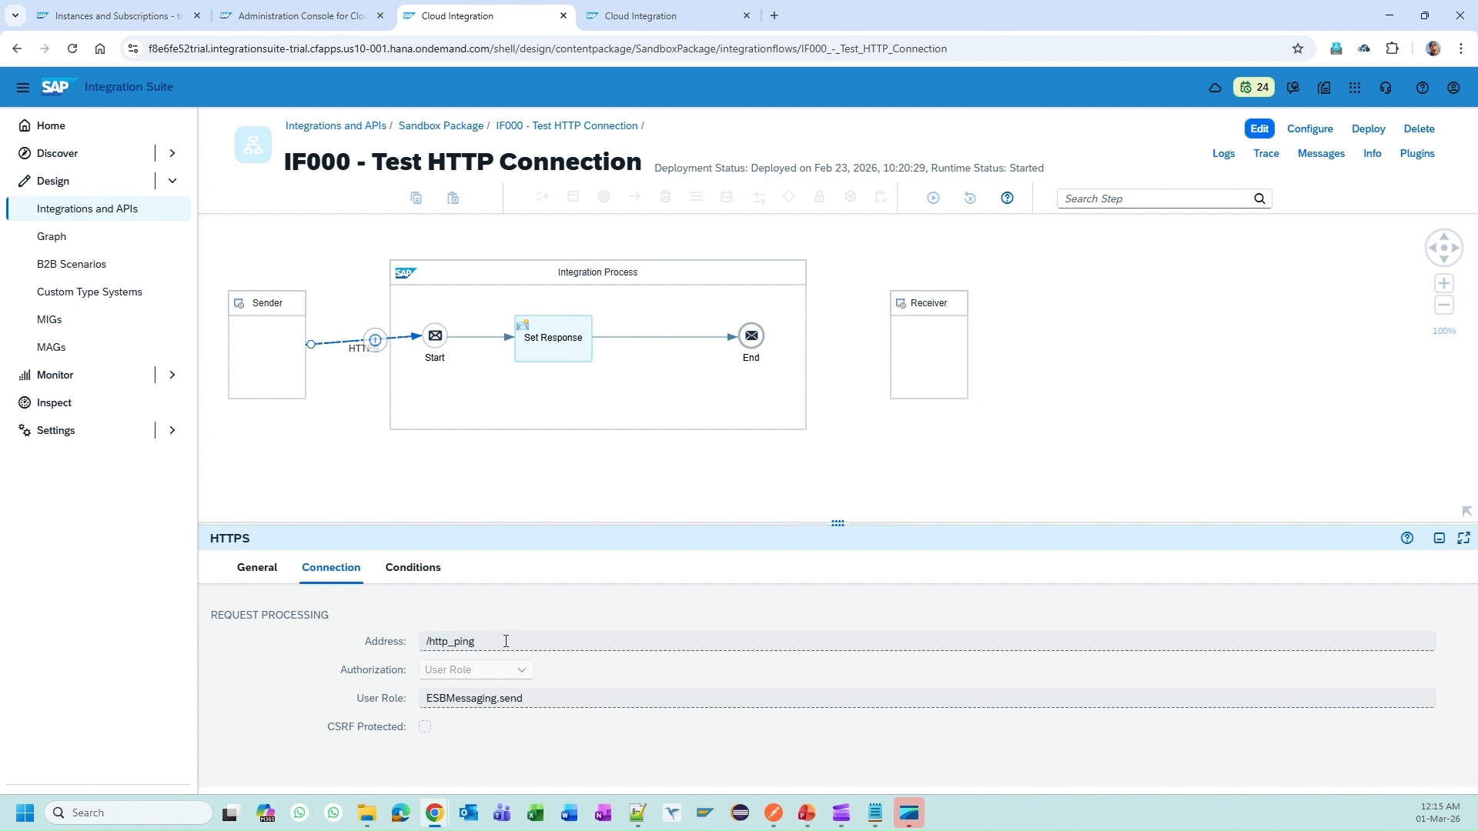
double_click(461, 641)
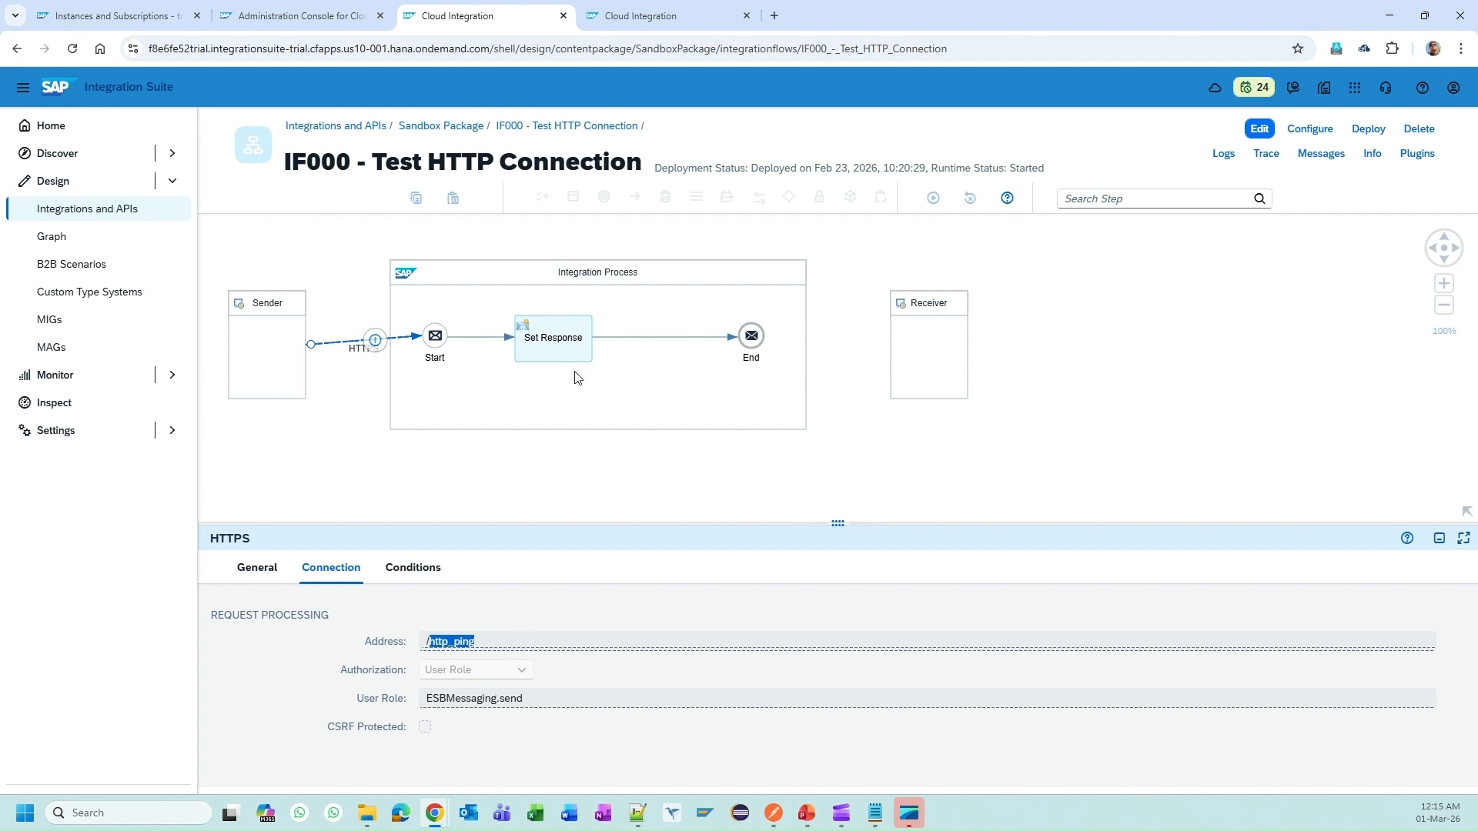
click(534, 735)
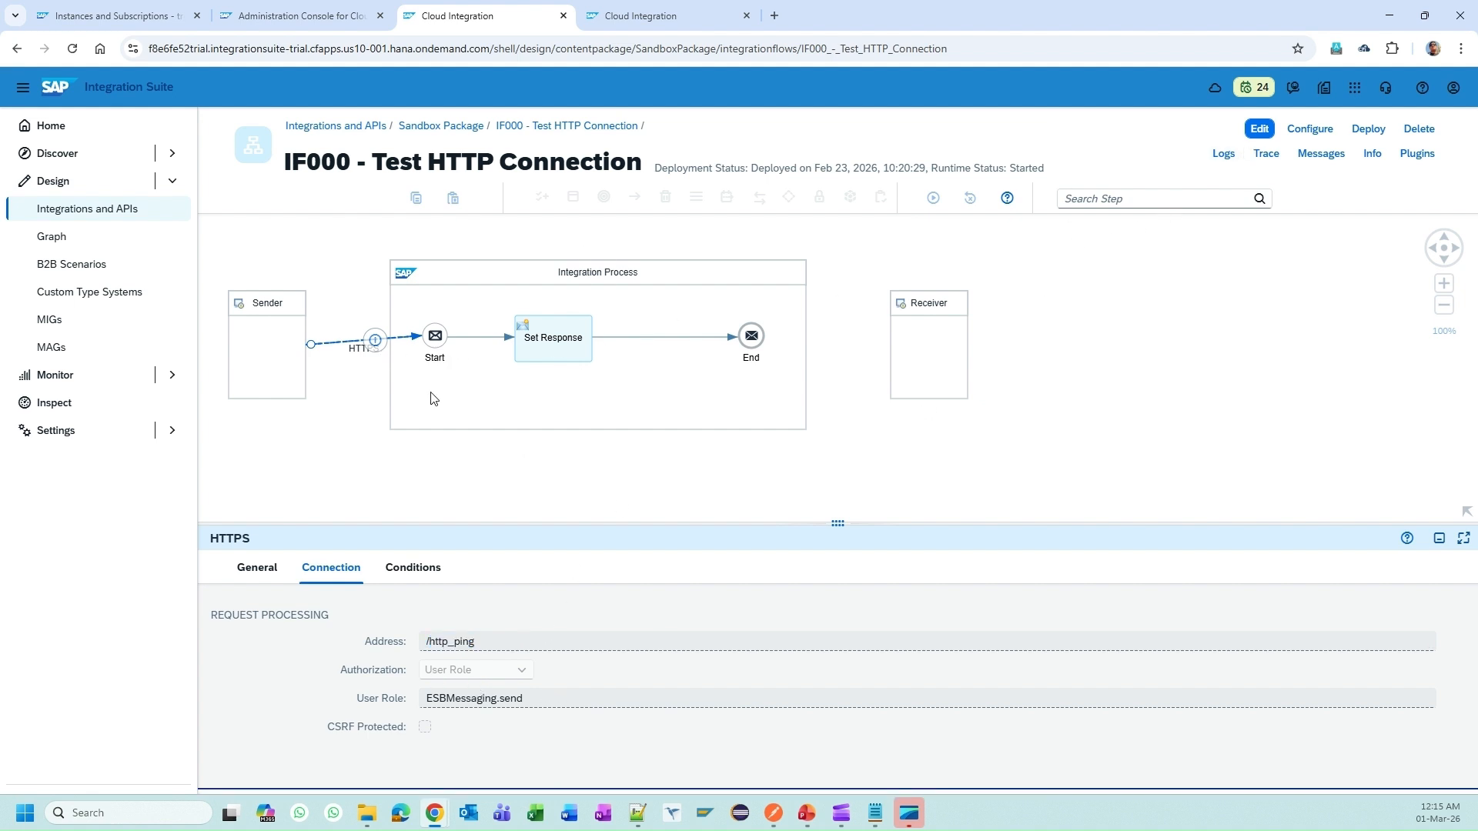
Step: Switch the flow to editing and confirm User Role authorization with role ESBMessaging.send
click(1260, 129)
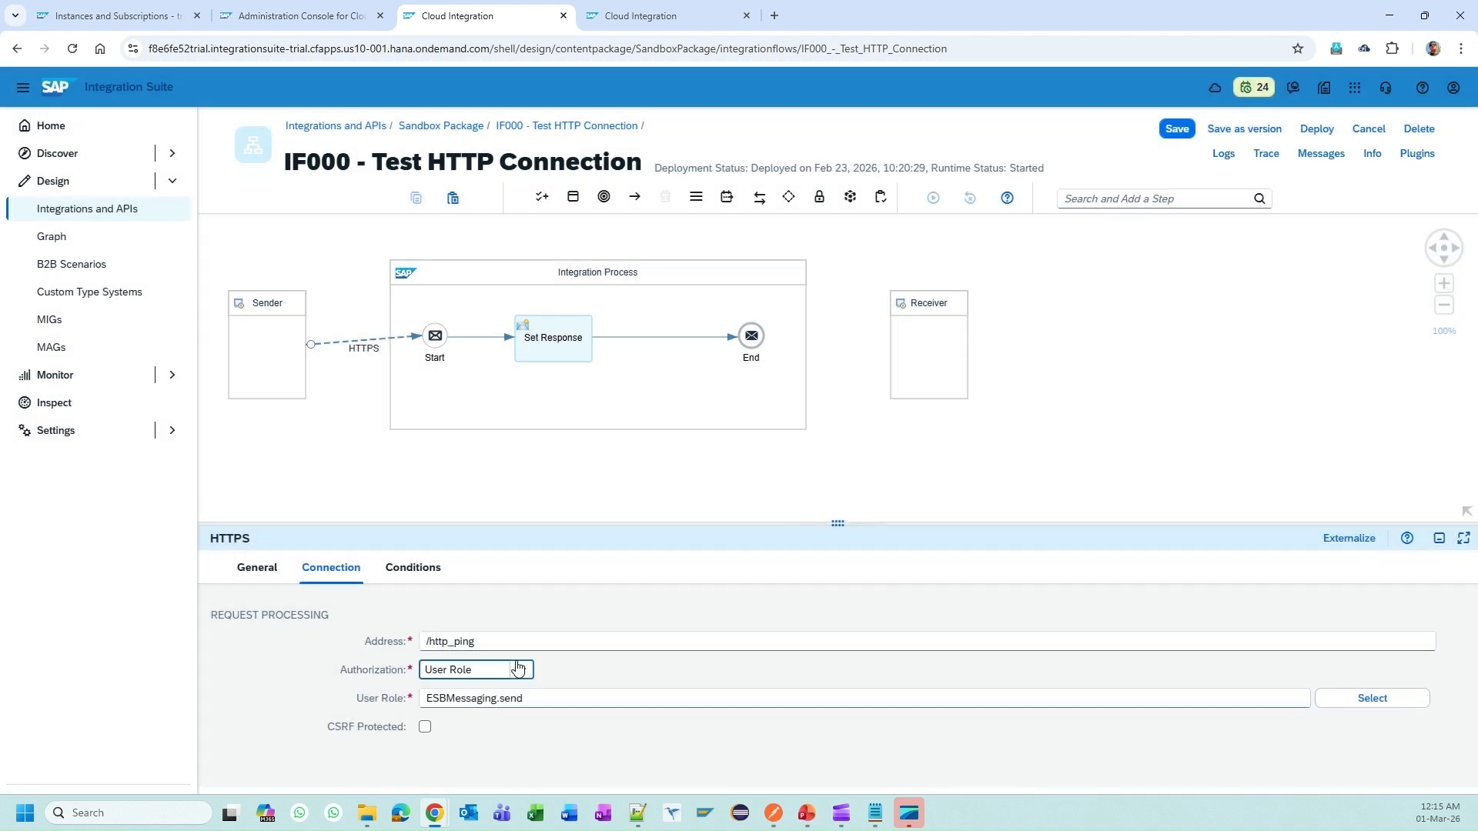
click(518, 669)
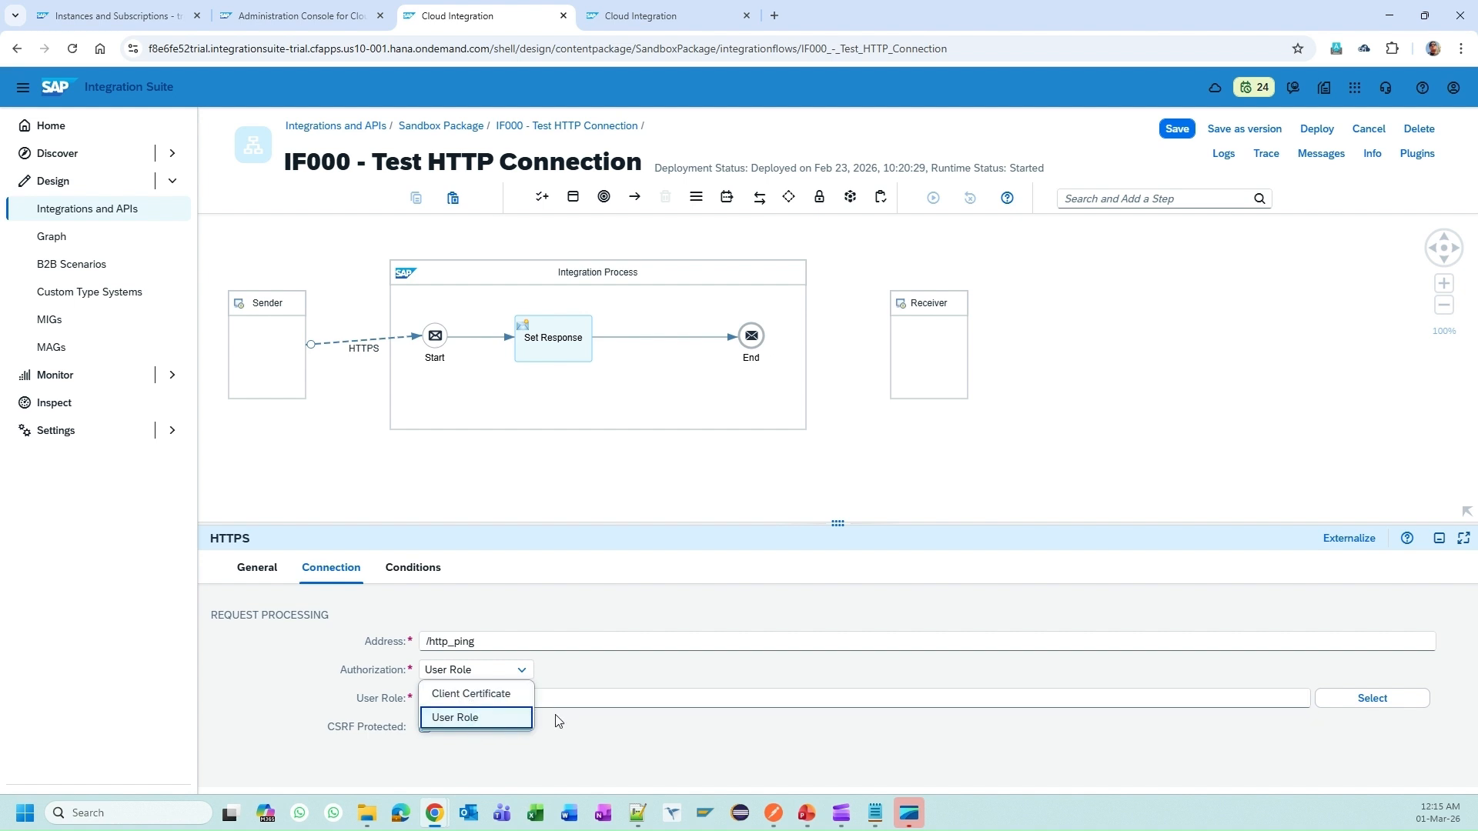
click(629, 674)
double_click(461, 704)
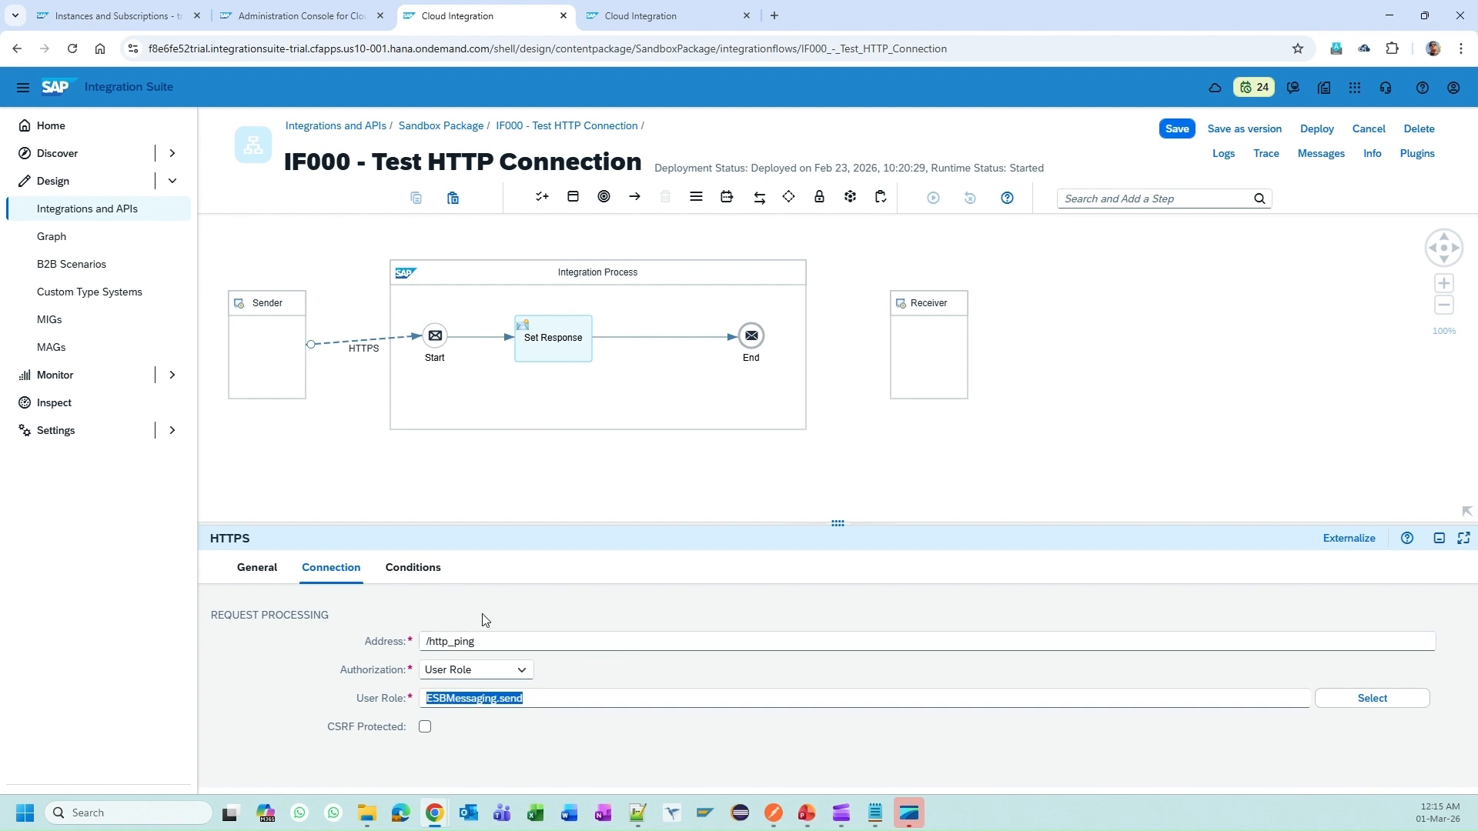
double_click(439, 641)
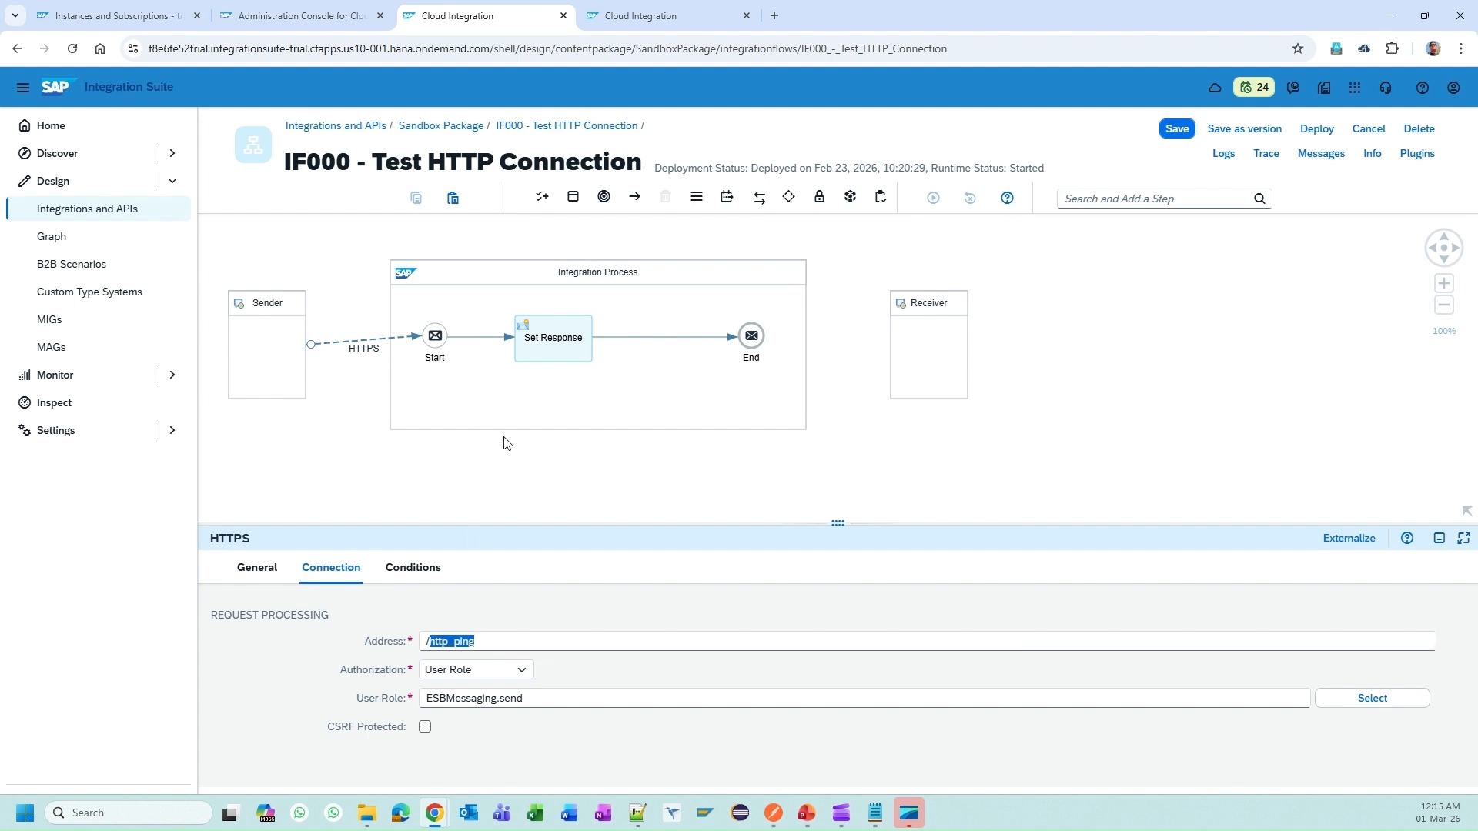
click(541, 352)
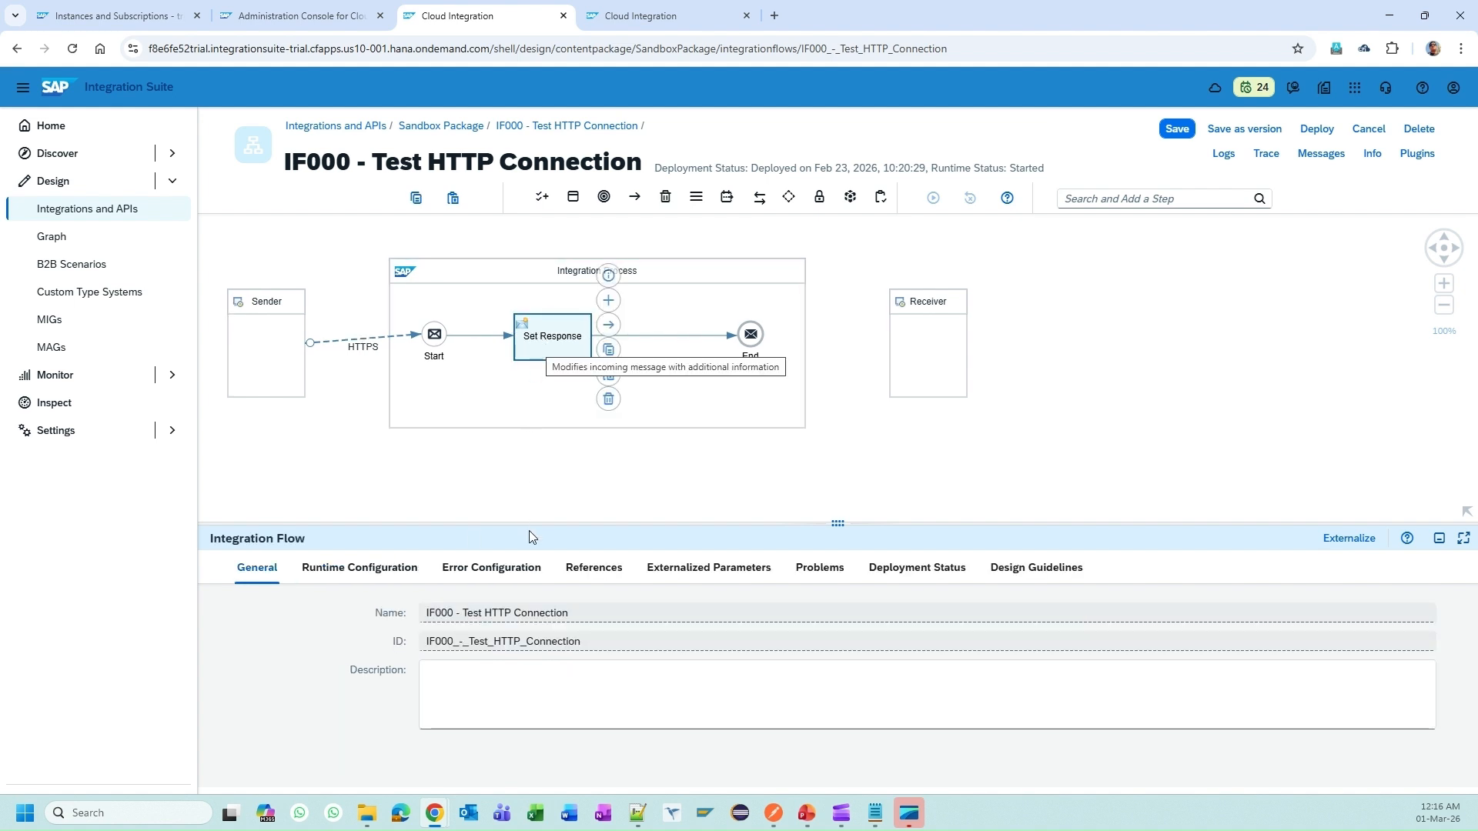
Step: Review the Set Response message body's greeting, URL and log ID lines
click(553, 573)
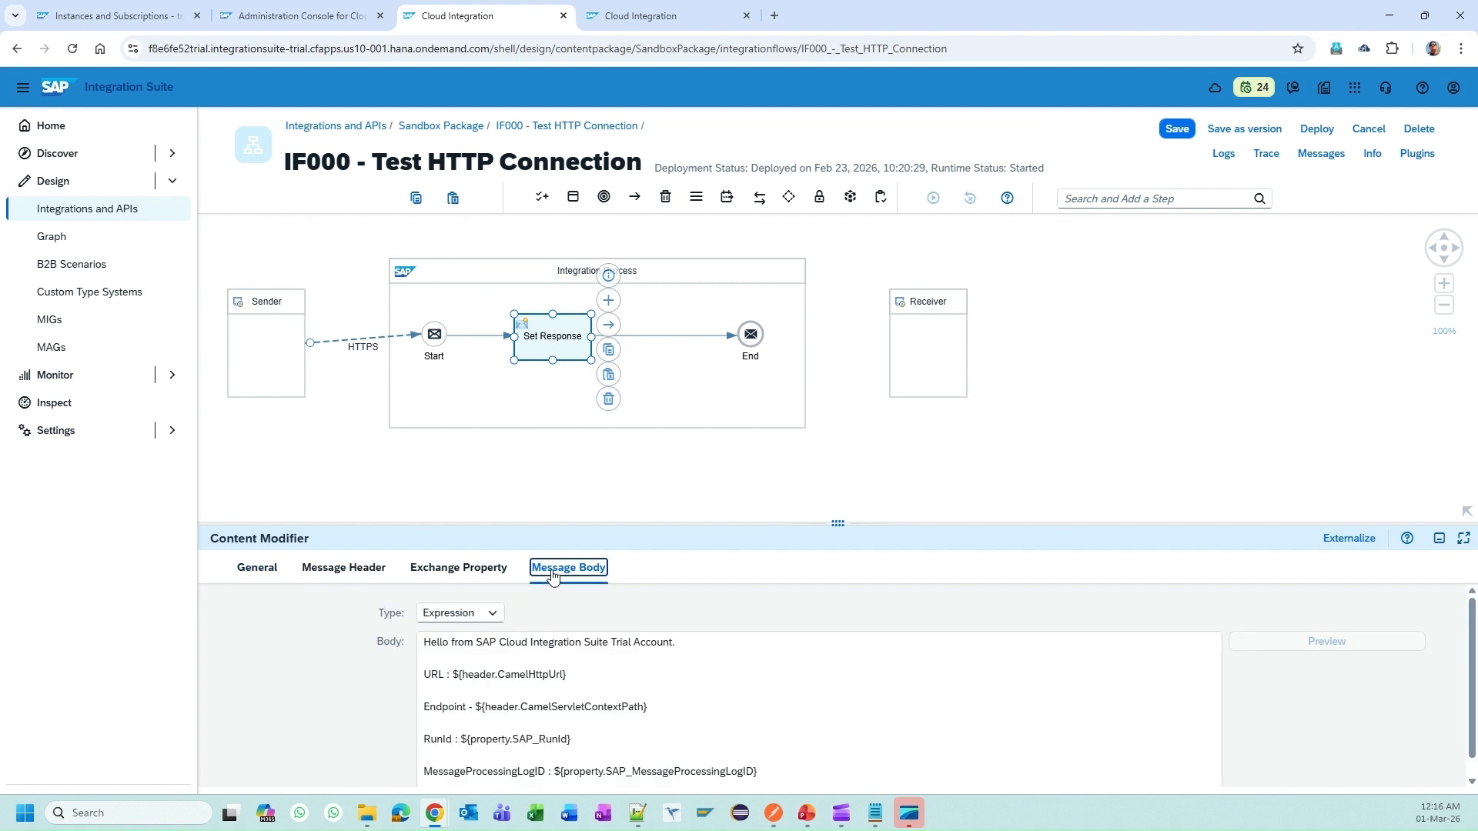
drag(430, 642, 730, 637)
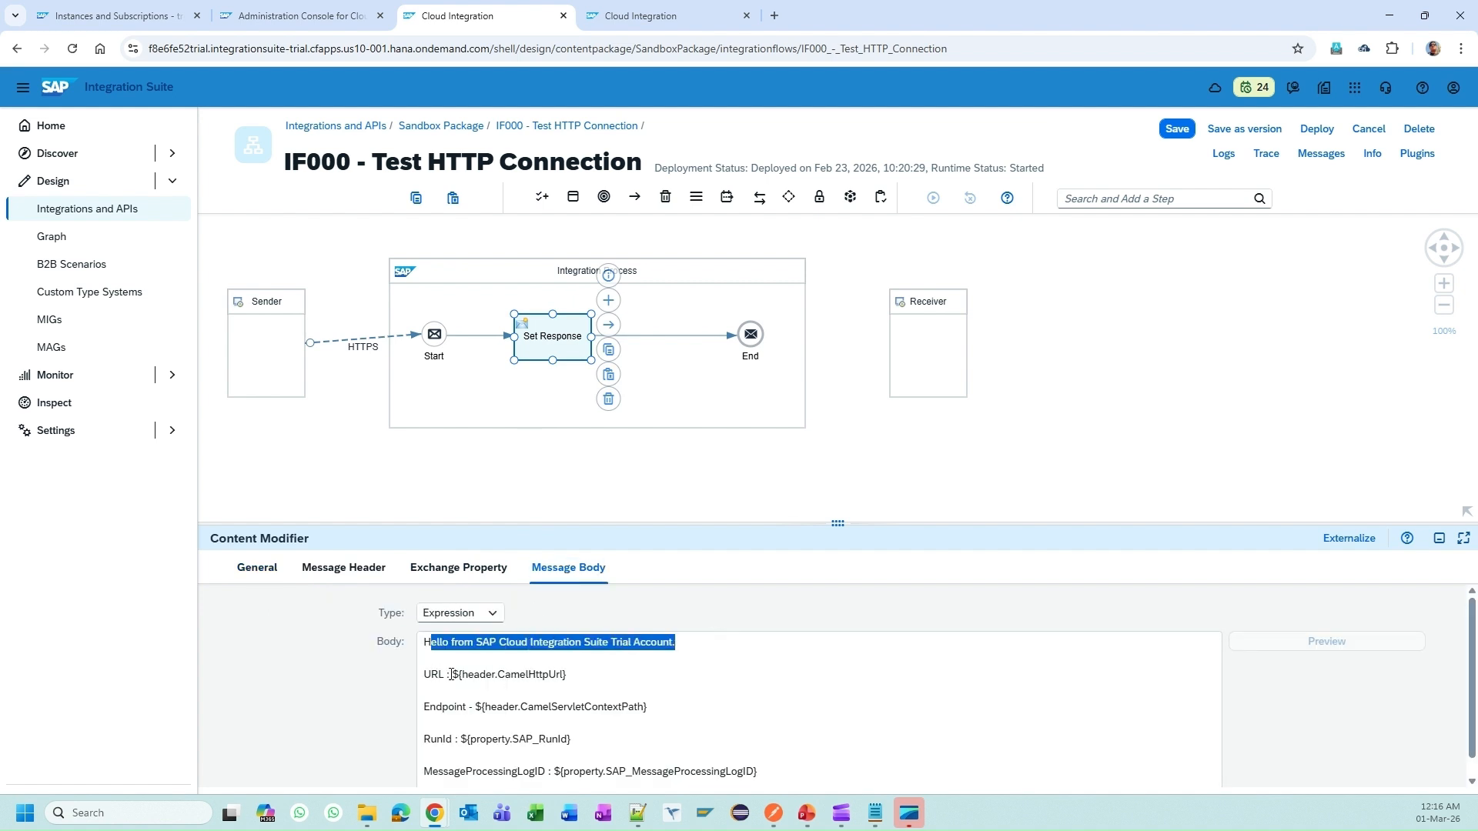
drag(444, 675, 787, 774)
click(679, 686)
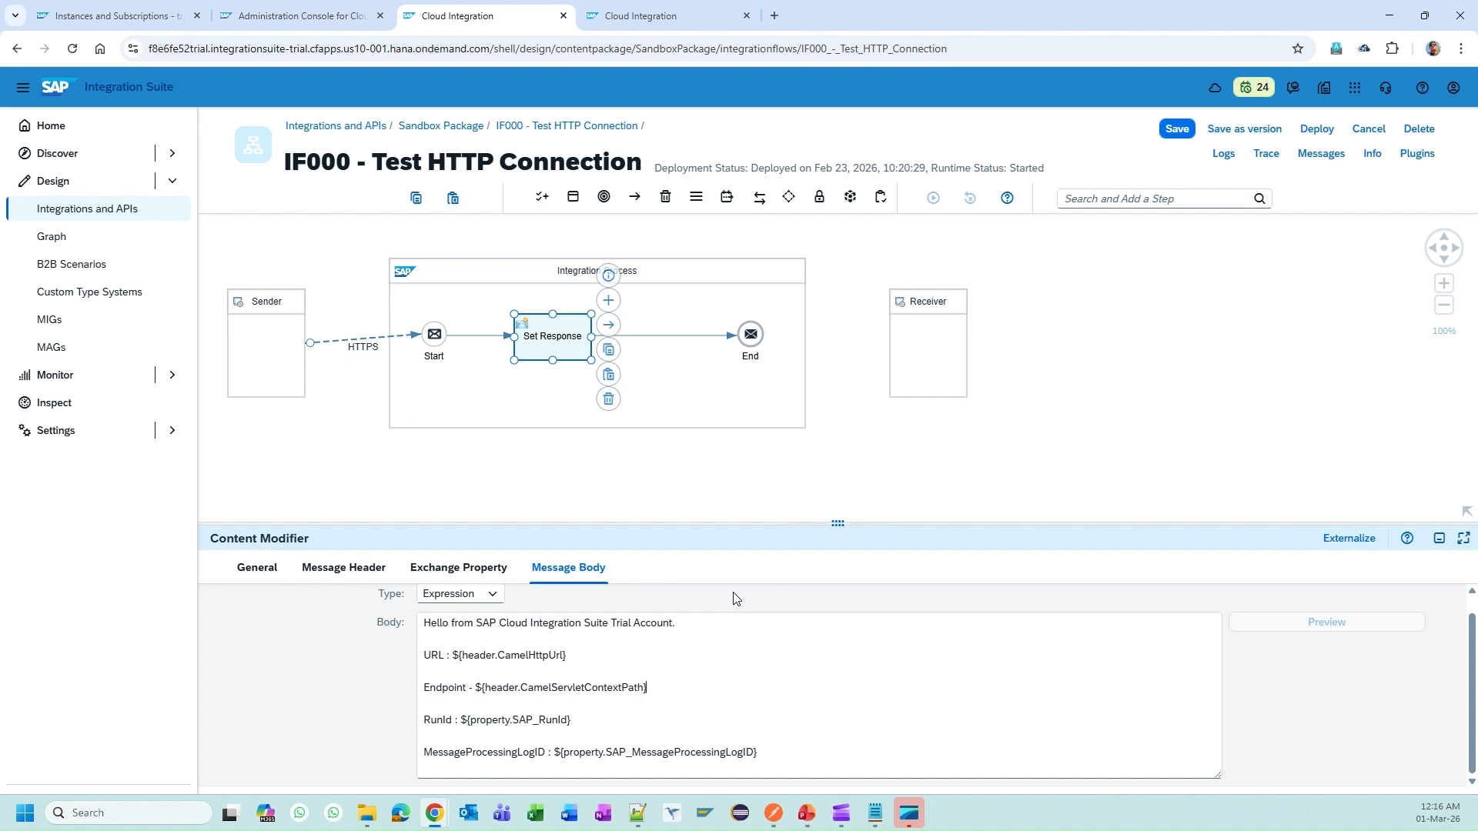
Step: Cancel the edit session and return to the Sandbox Package artifact list
scroll(727, 636, up, 1)
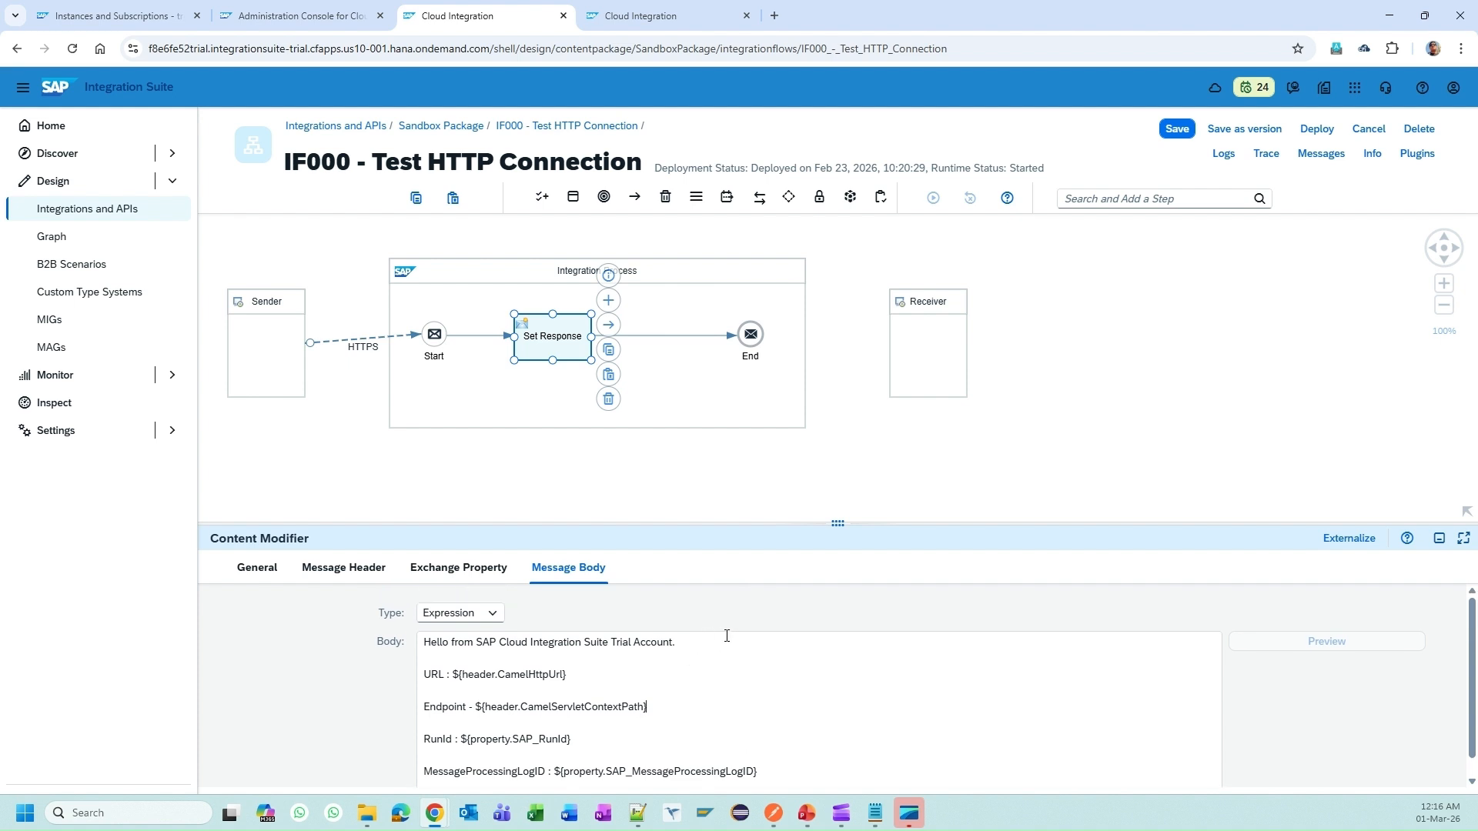
click(1368, 129)
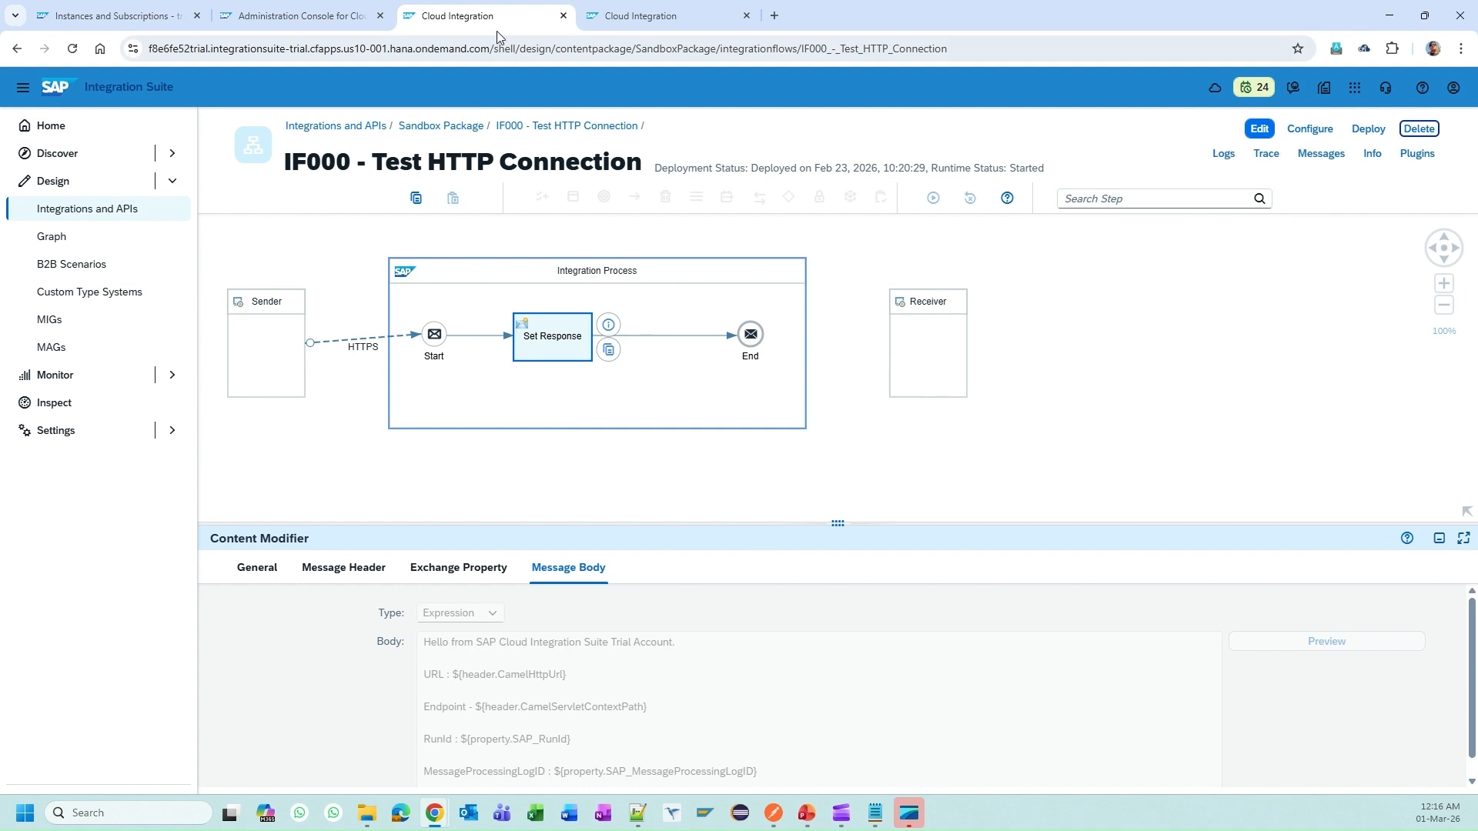
click(472, 131)
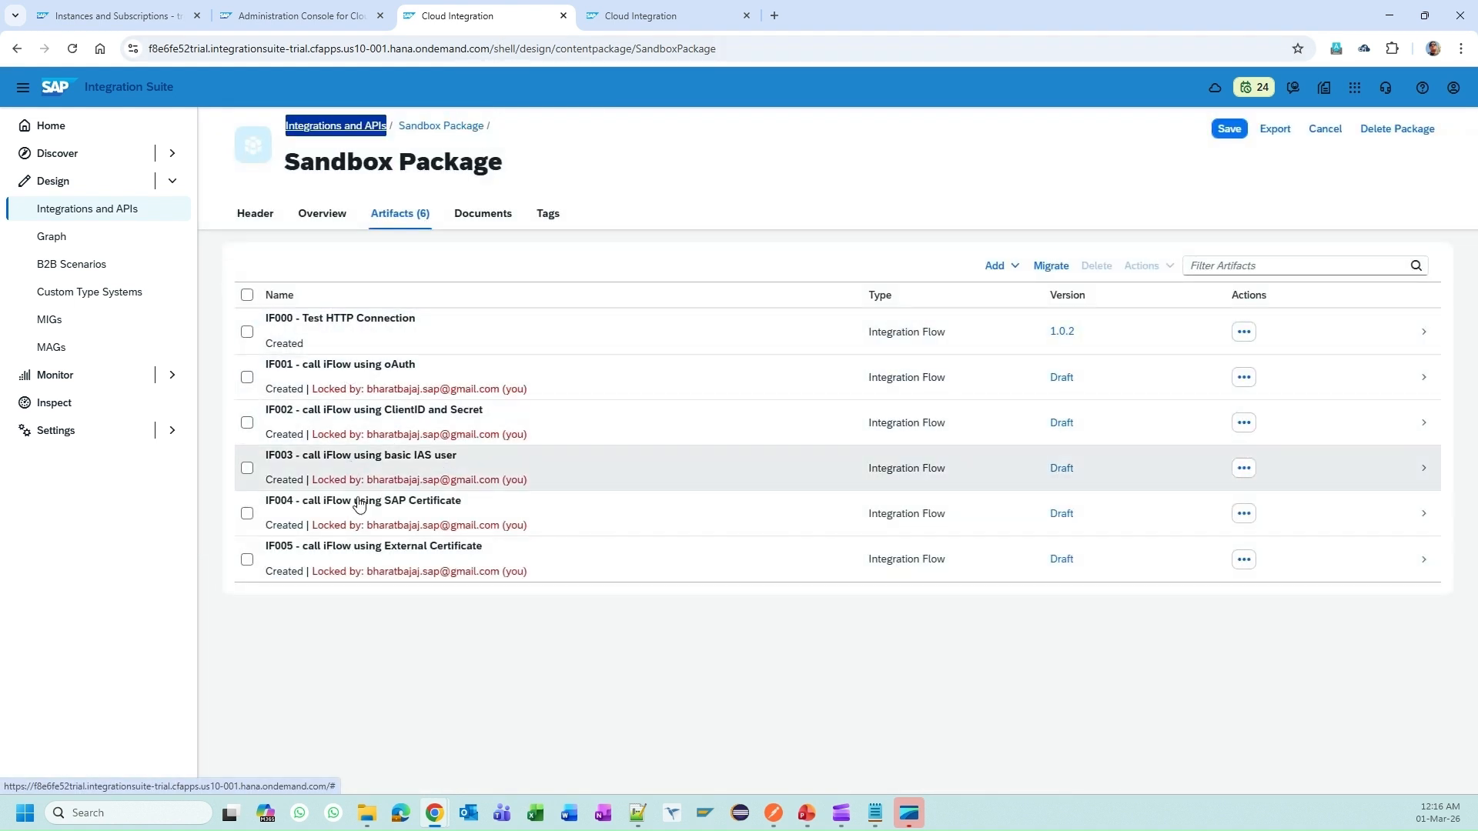
click(445, 382)
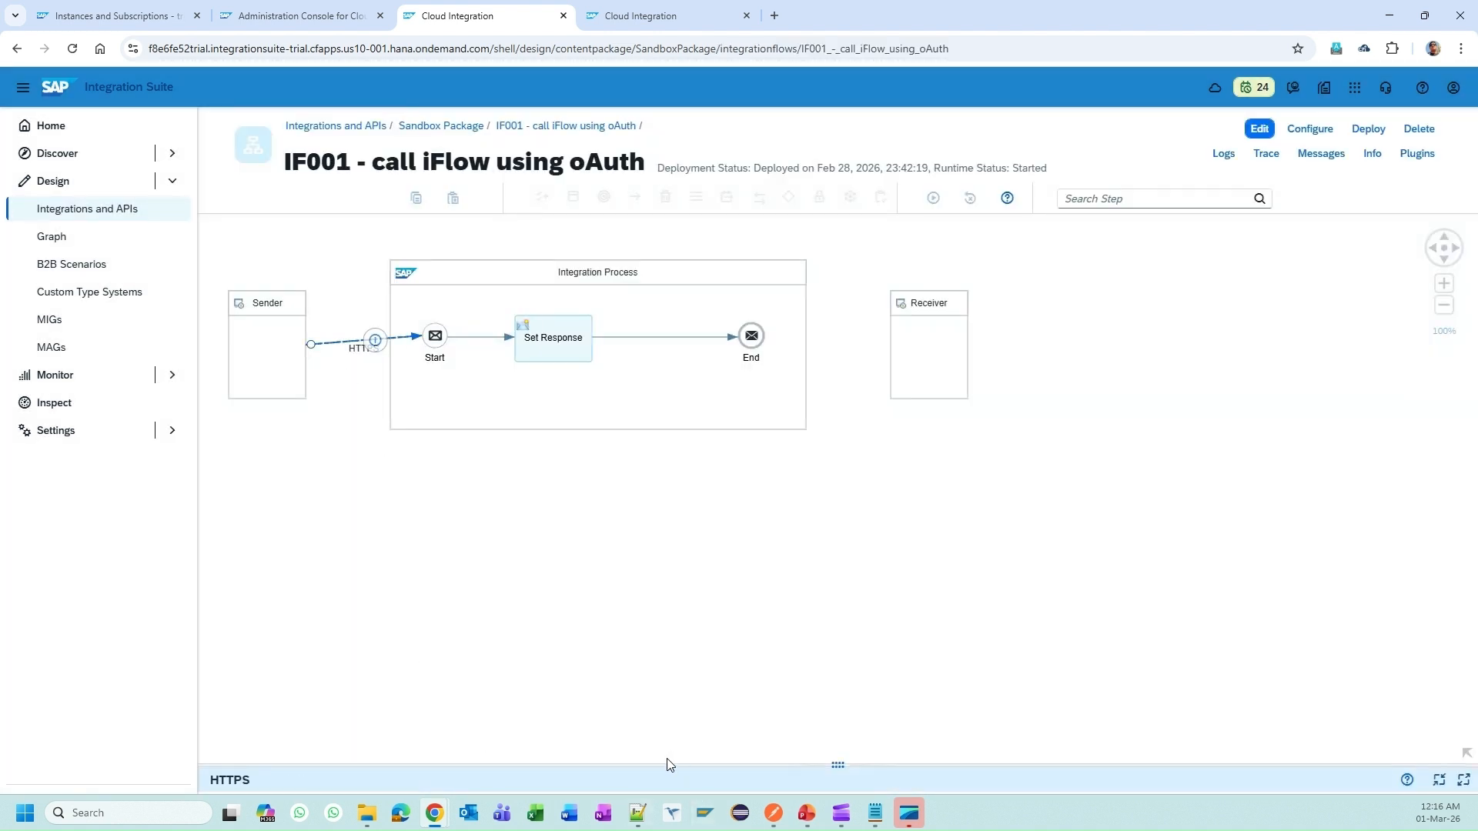
drag(667, 765, 539, 467)
click(331, 513)
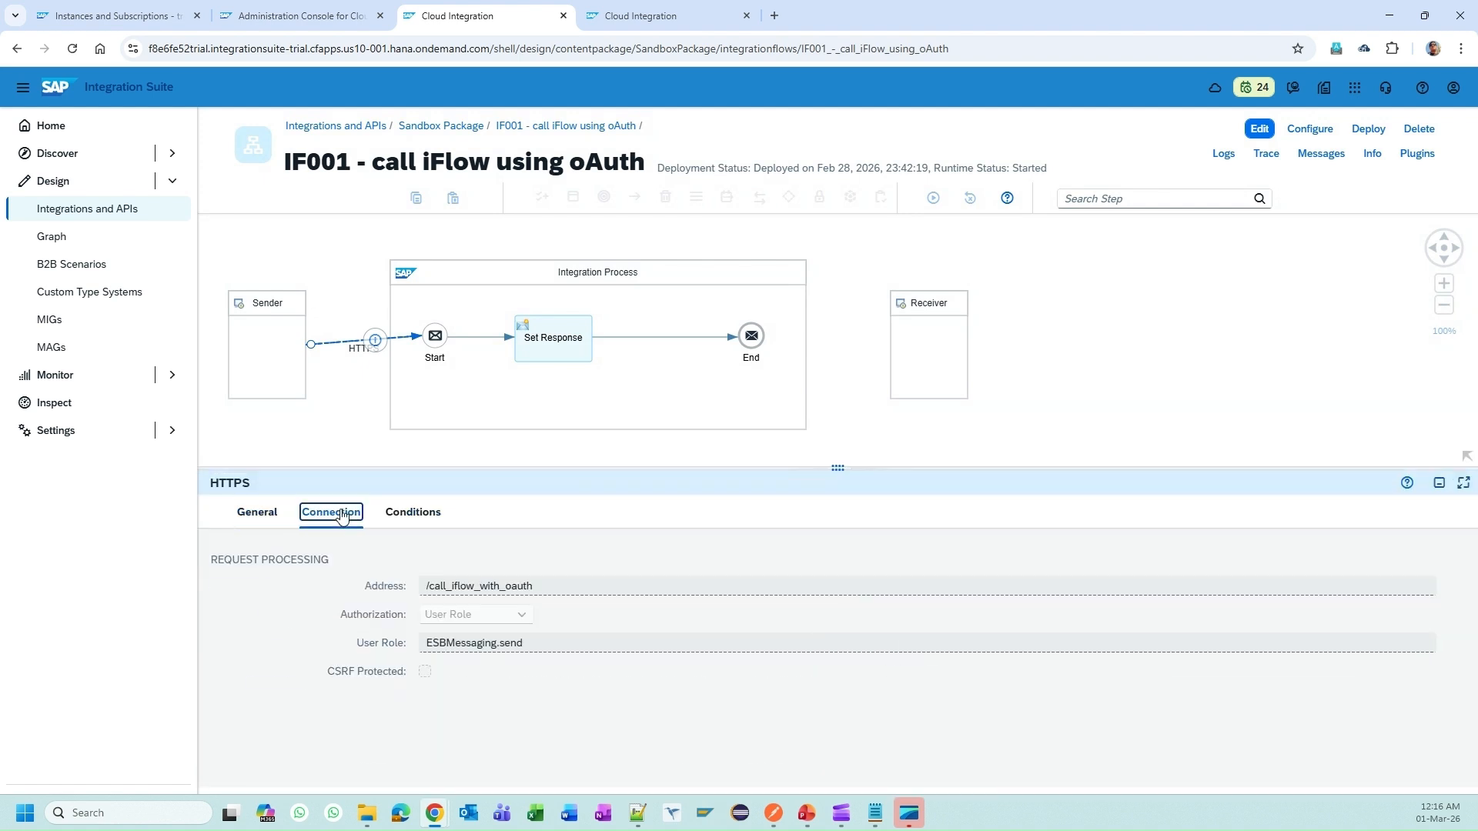
double_click(450, 586)
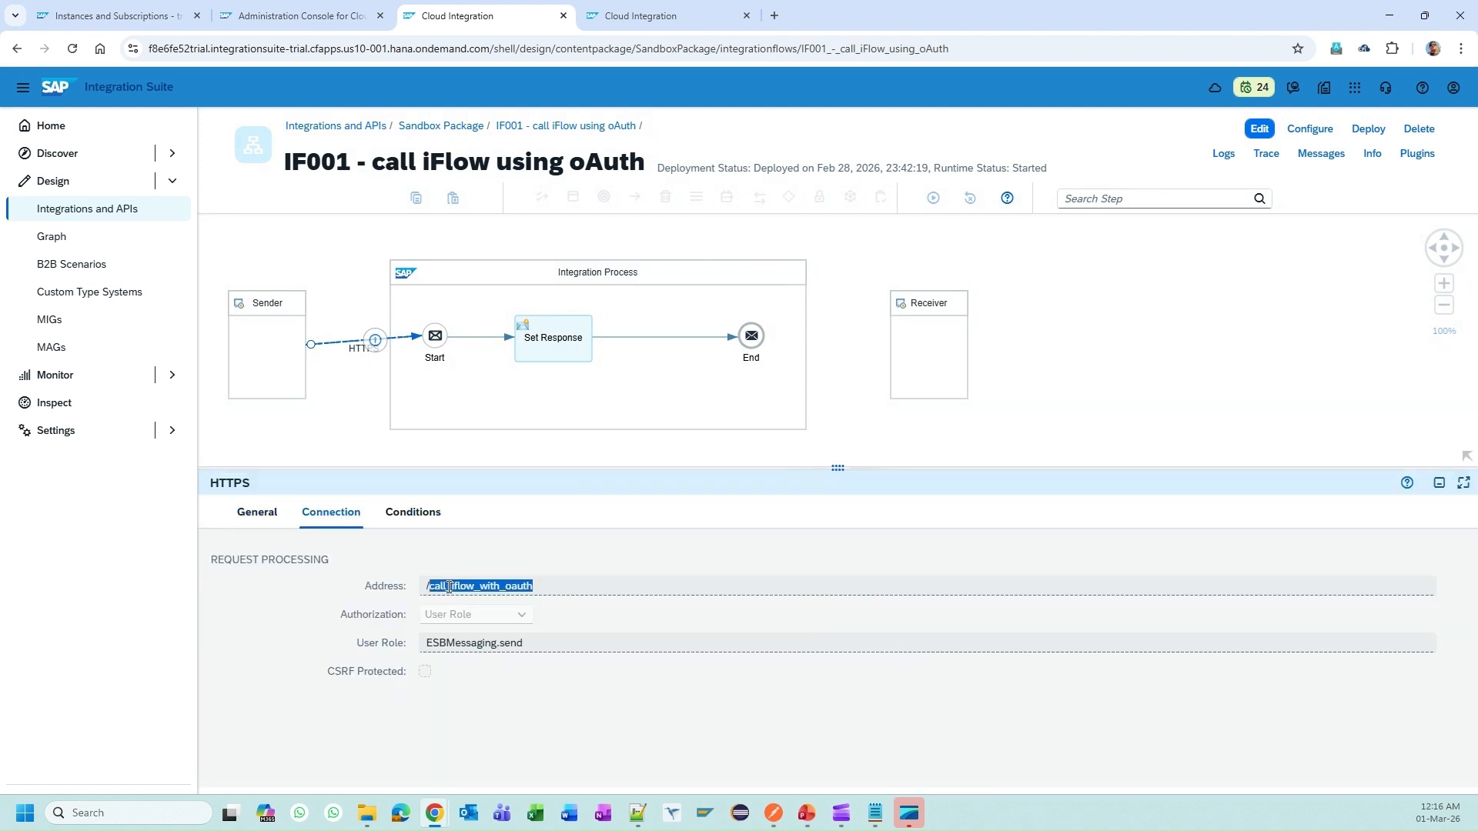
click(471, 128)
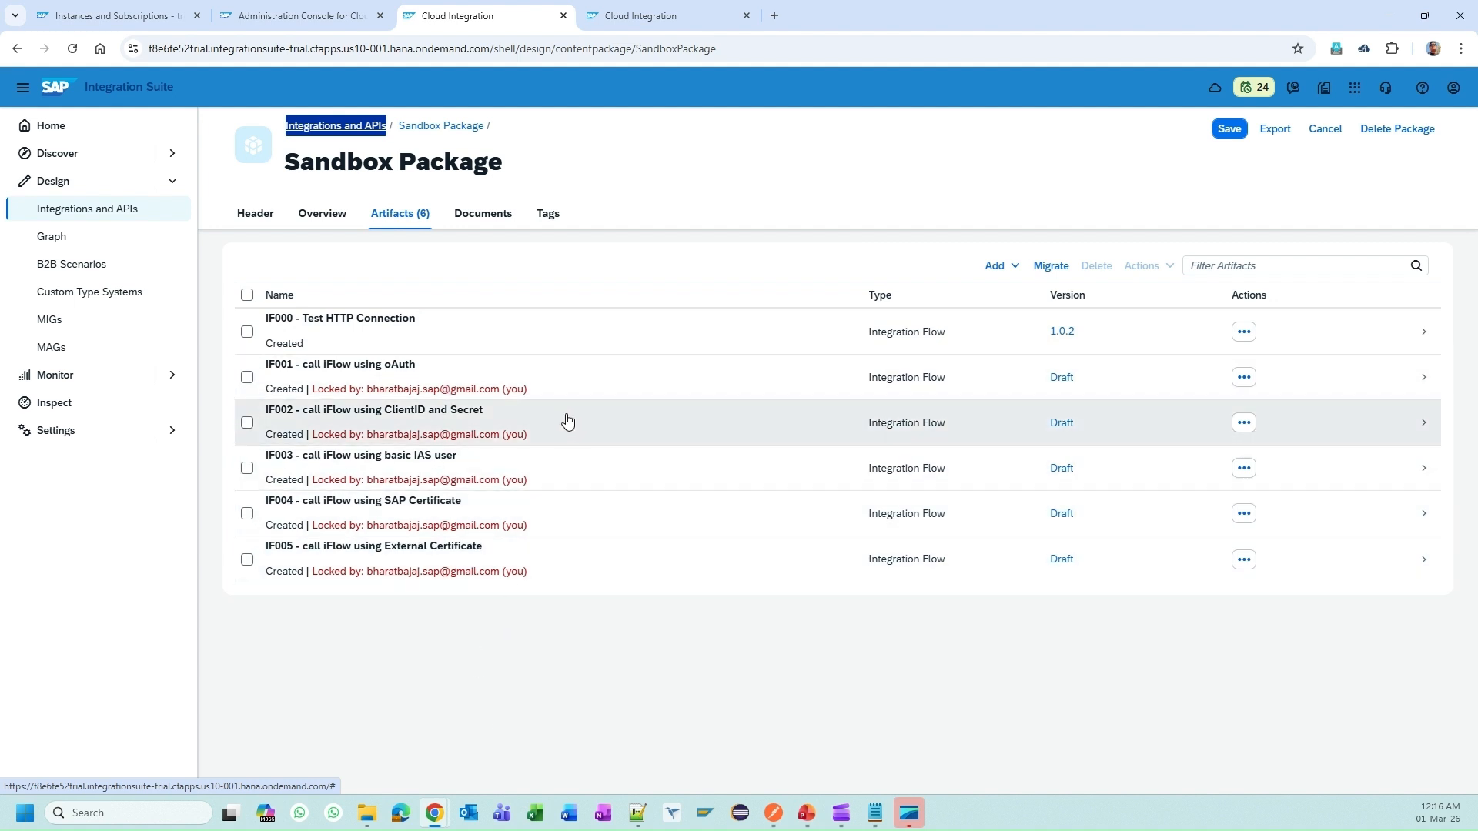
click(133, 374)
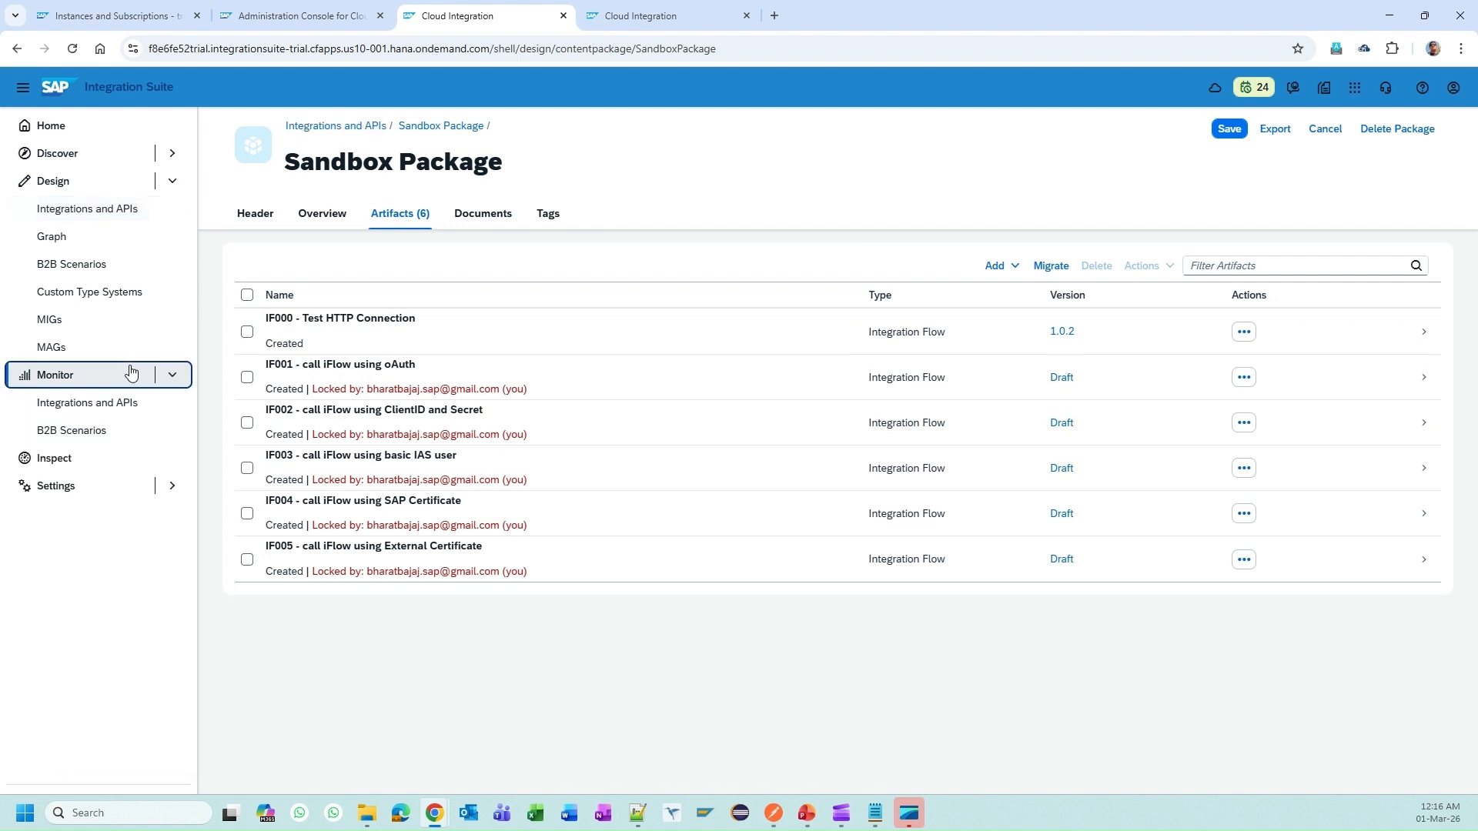
Step: List all deployed integration content and view IF000's /http_ping endpoint address
click(90, 403)
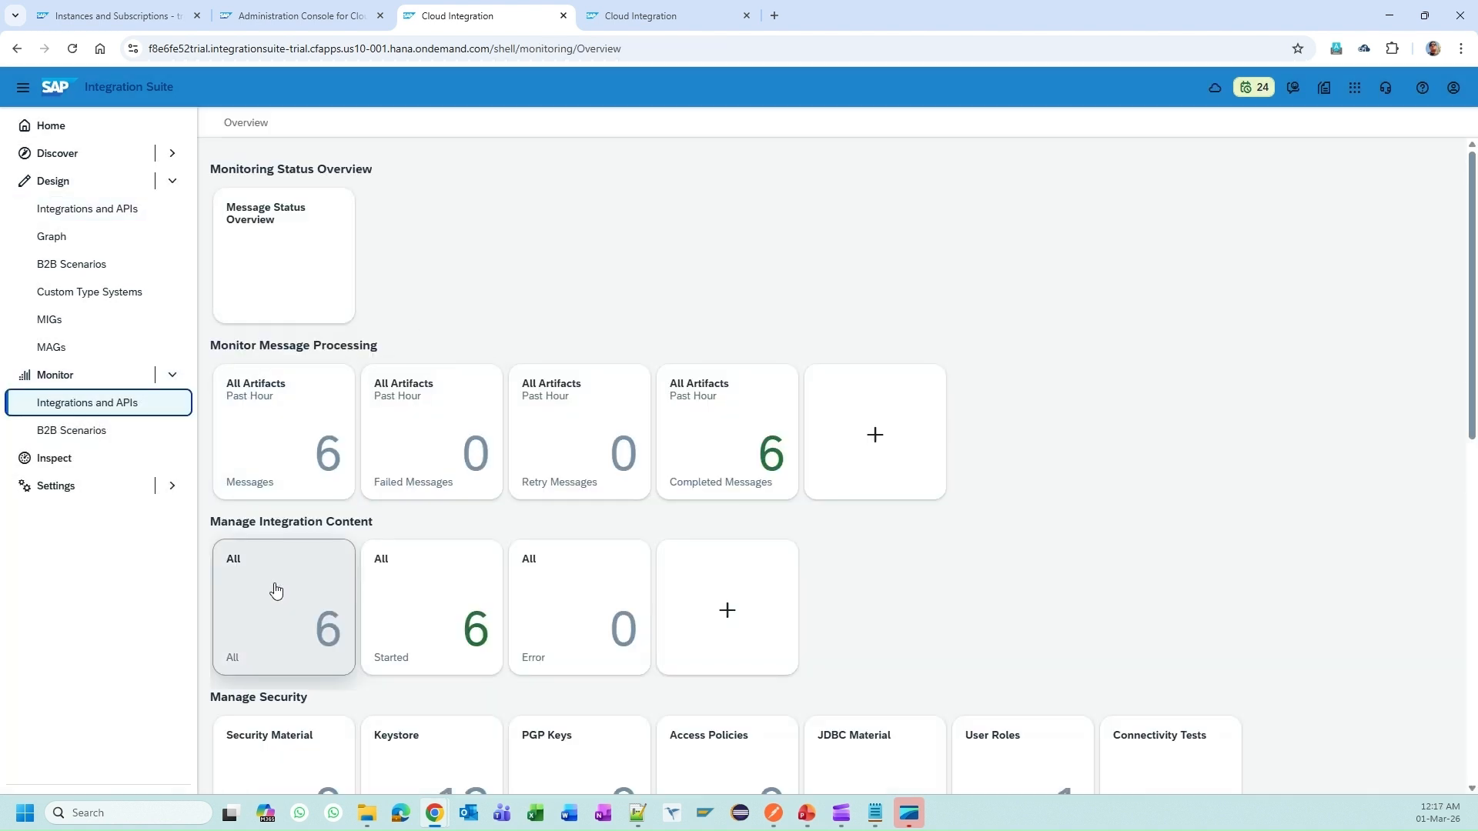
click(277, 593)
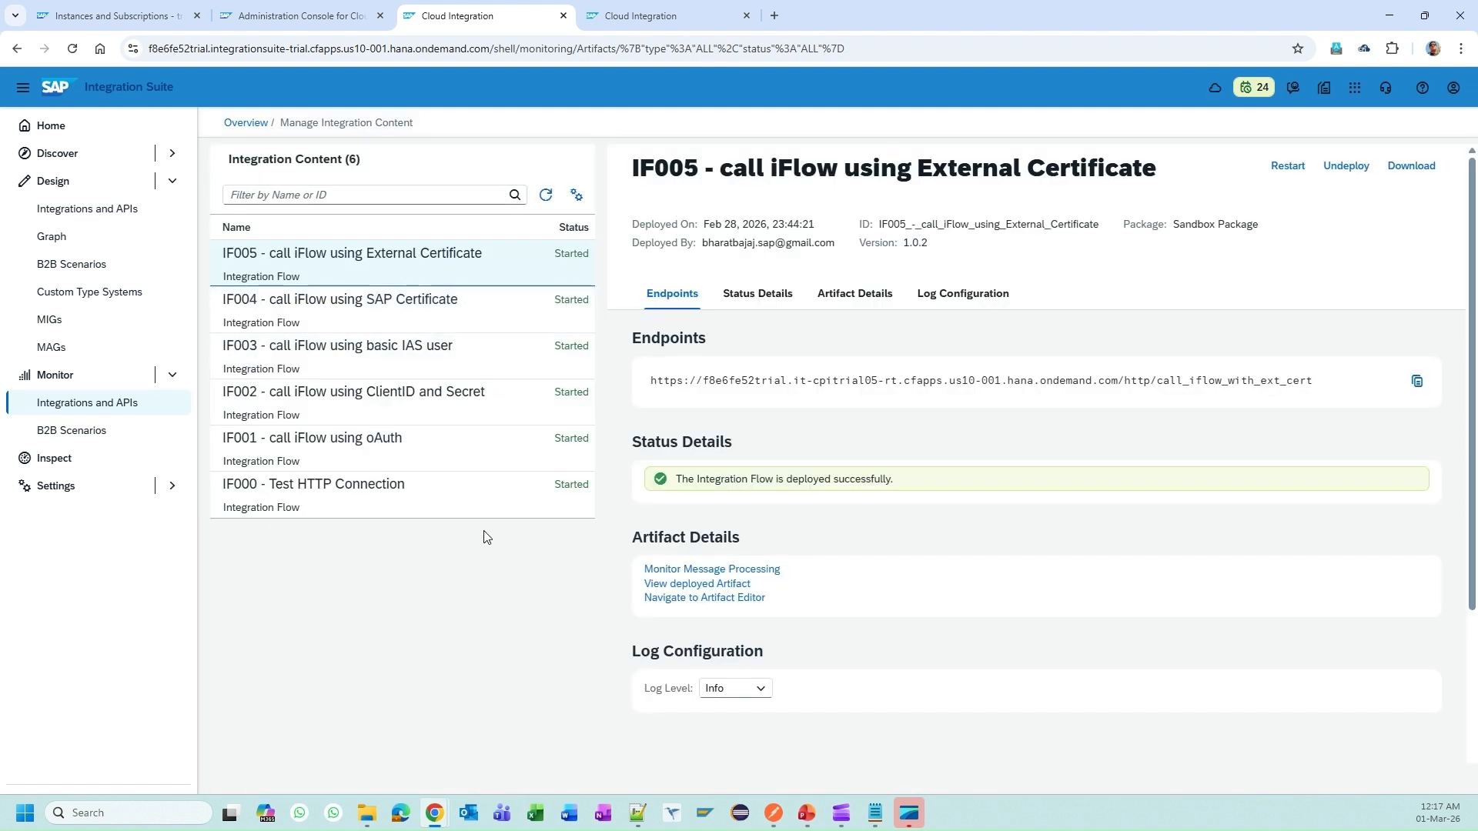
click(478, 512)
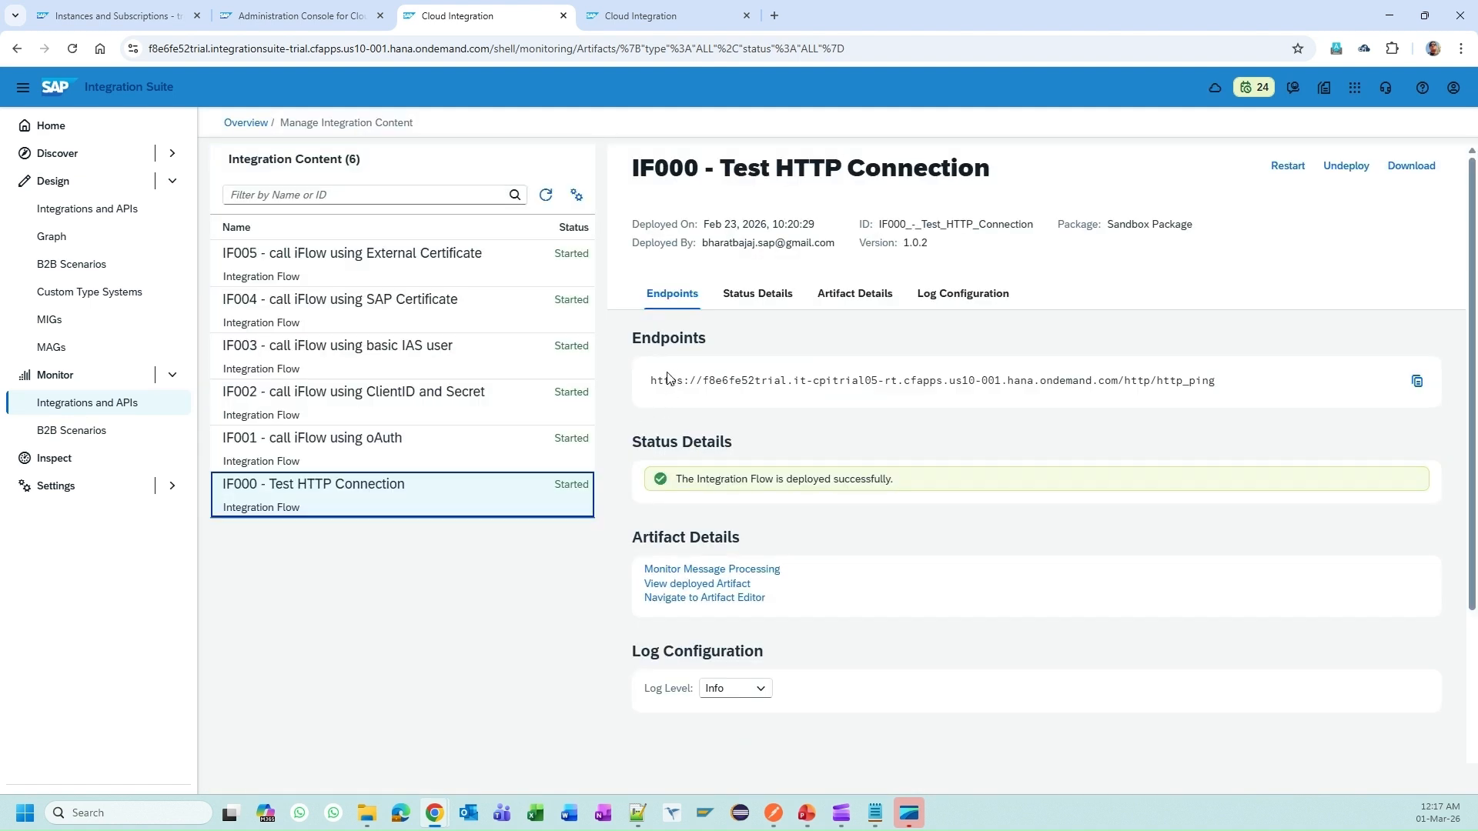
drag(668, 379, 1219, 381)
click(1176, 430)
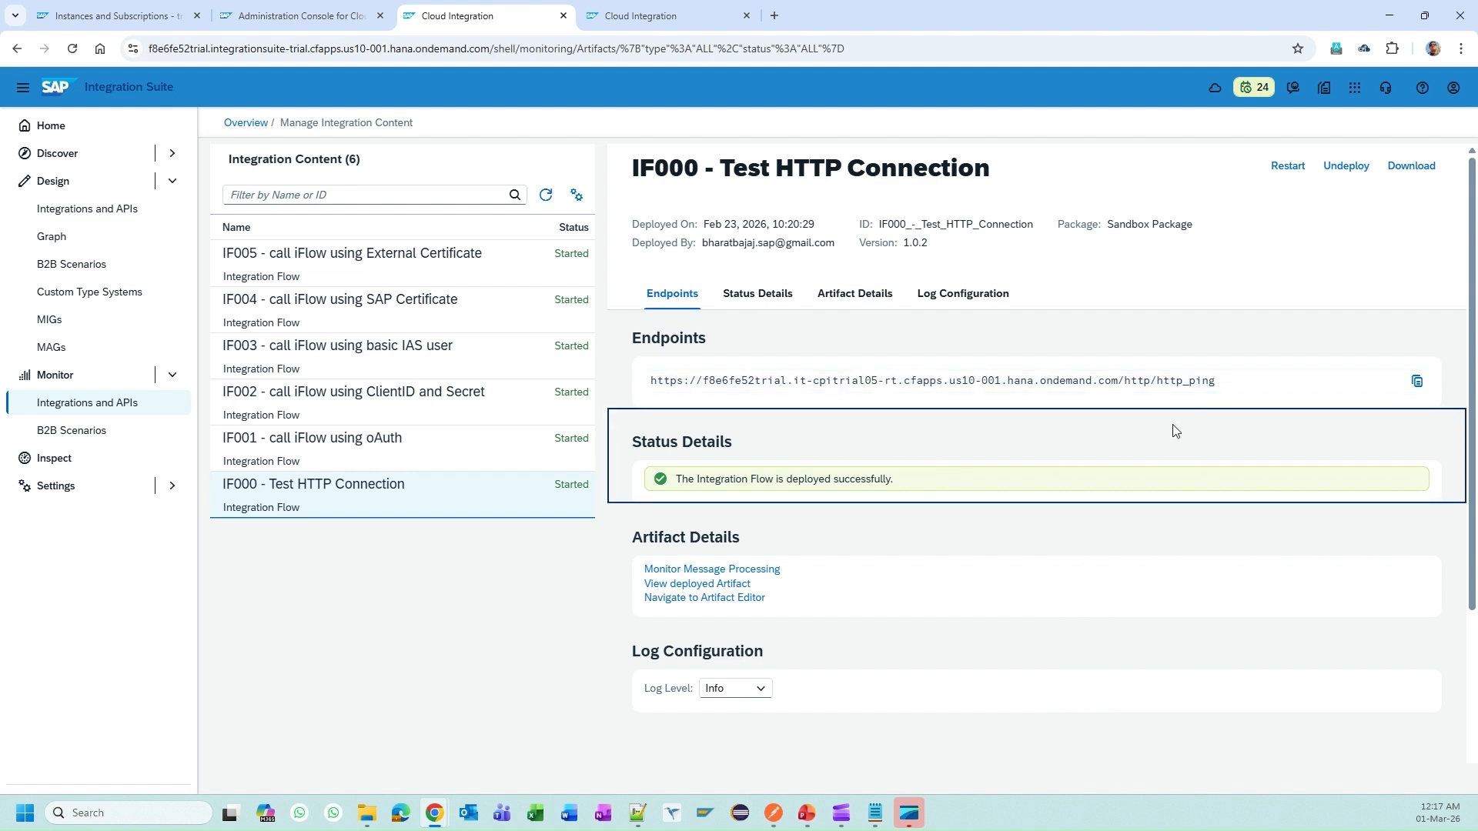
Step: View the IF001, IF002 (call_iflow_with_clientid_secret) and IF003 (call_iflow_with_ias_user) endpoints, then bring up Postman
click(446, 454)
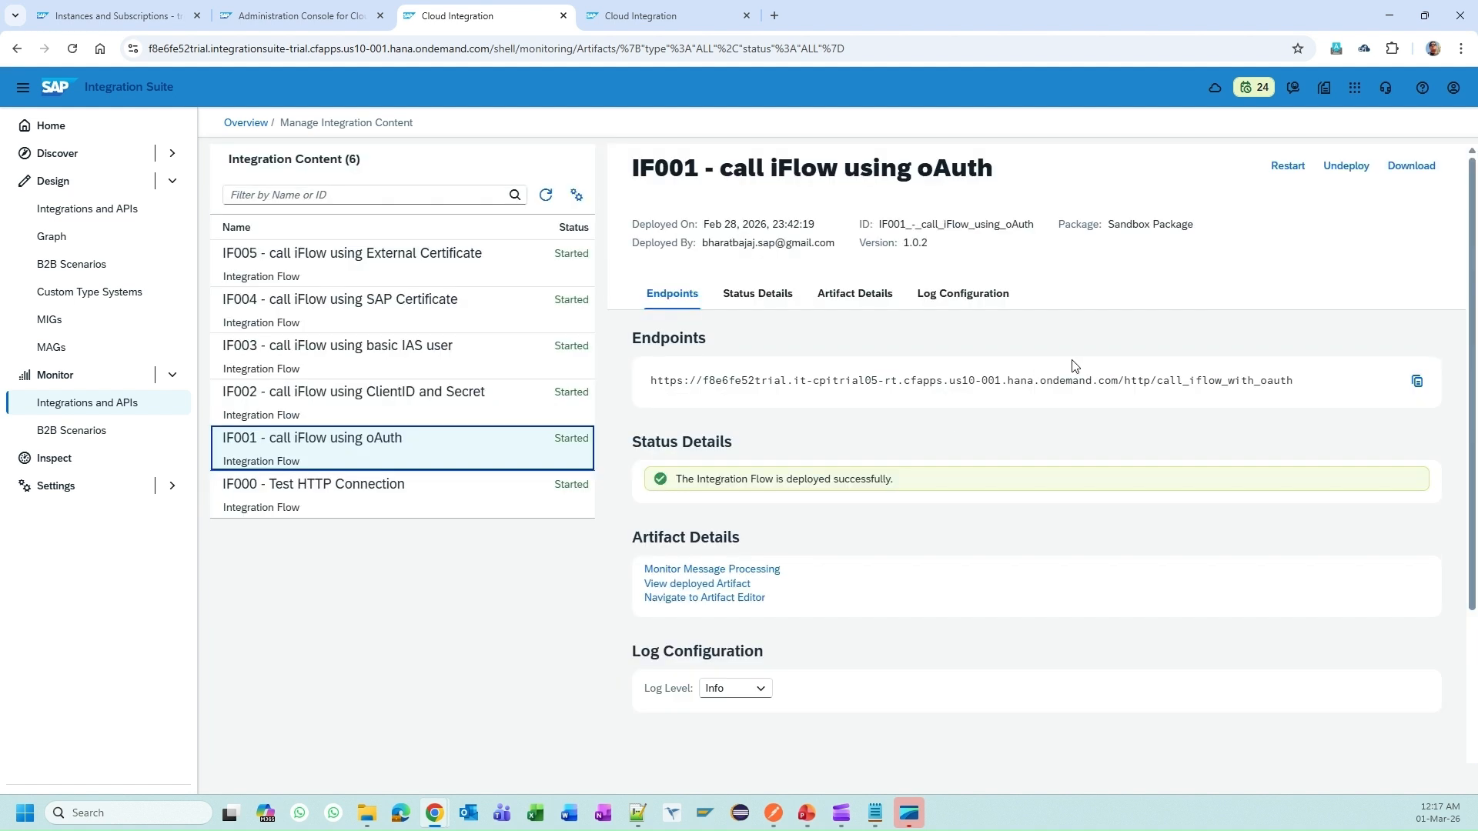
click(387, 393)
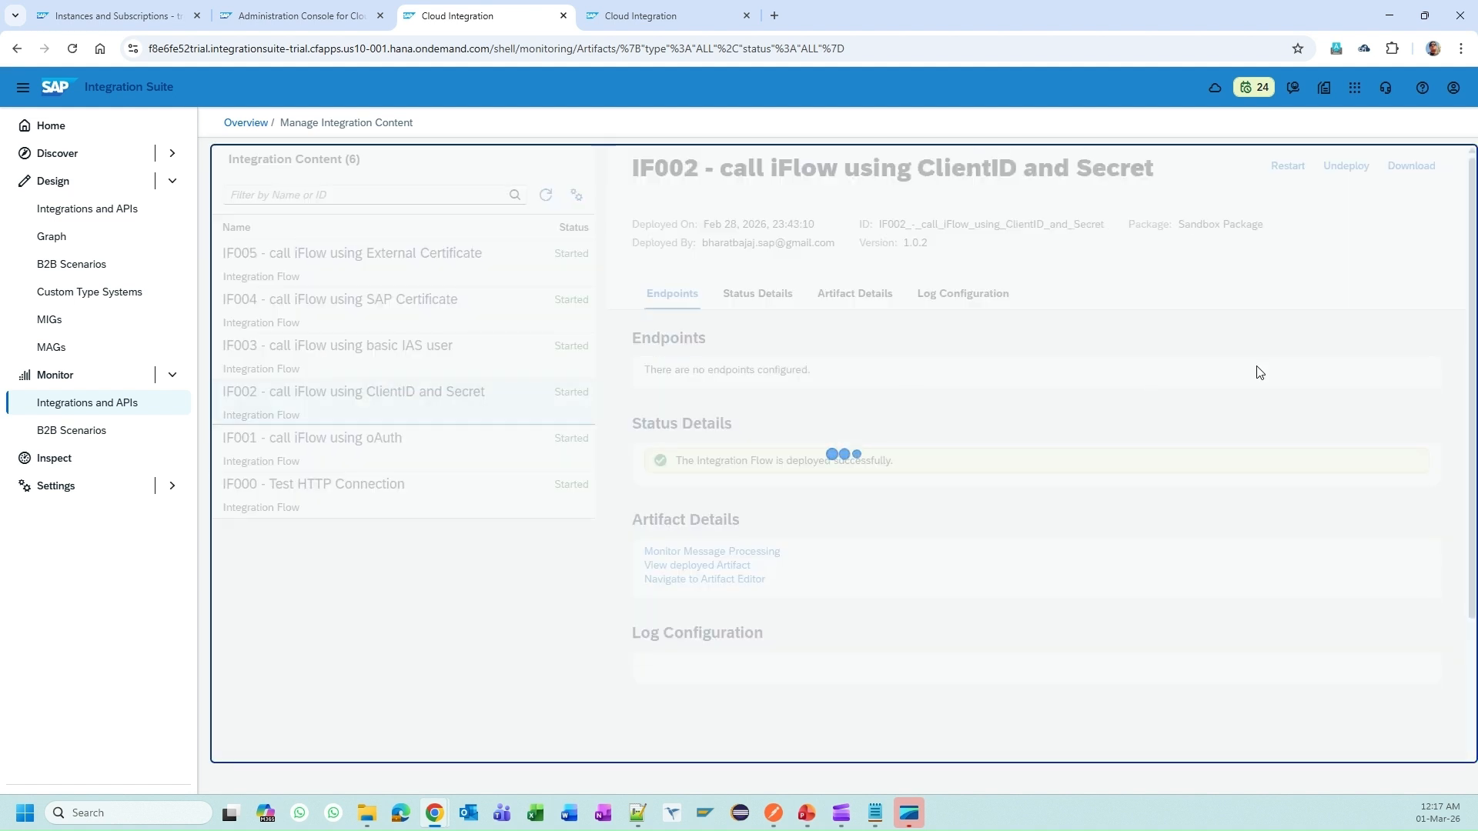
double_click(1206, 379)
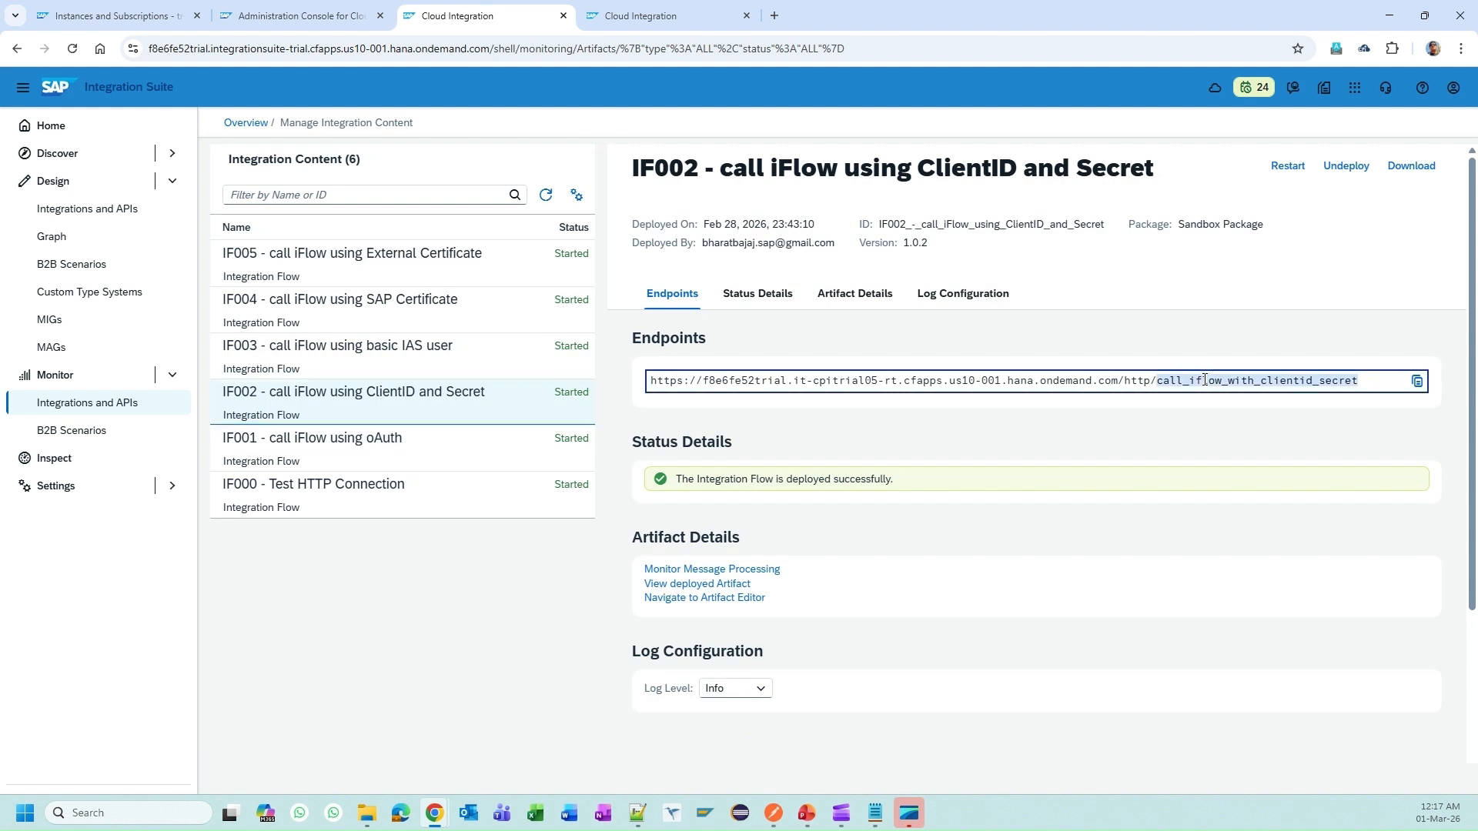
click(454, 356)
double_click(1227, 380)
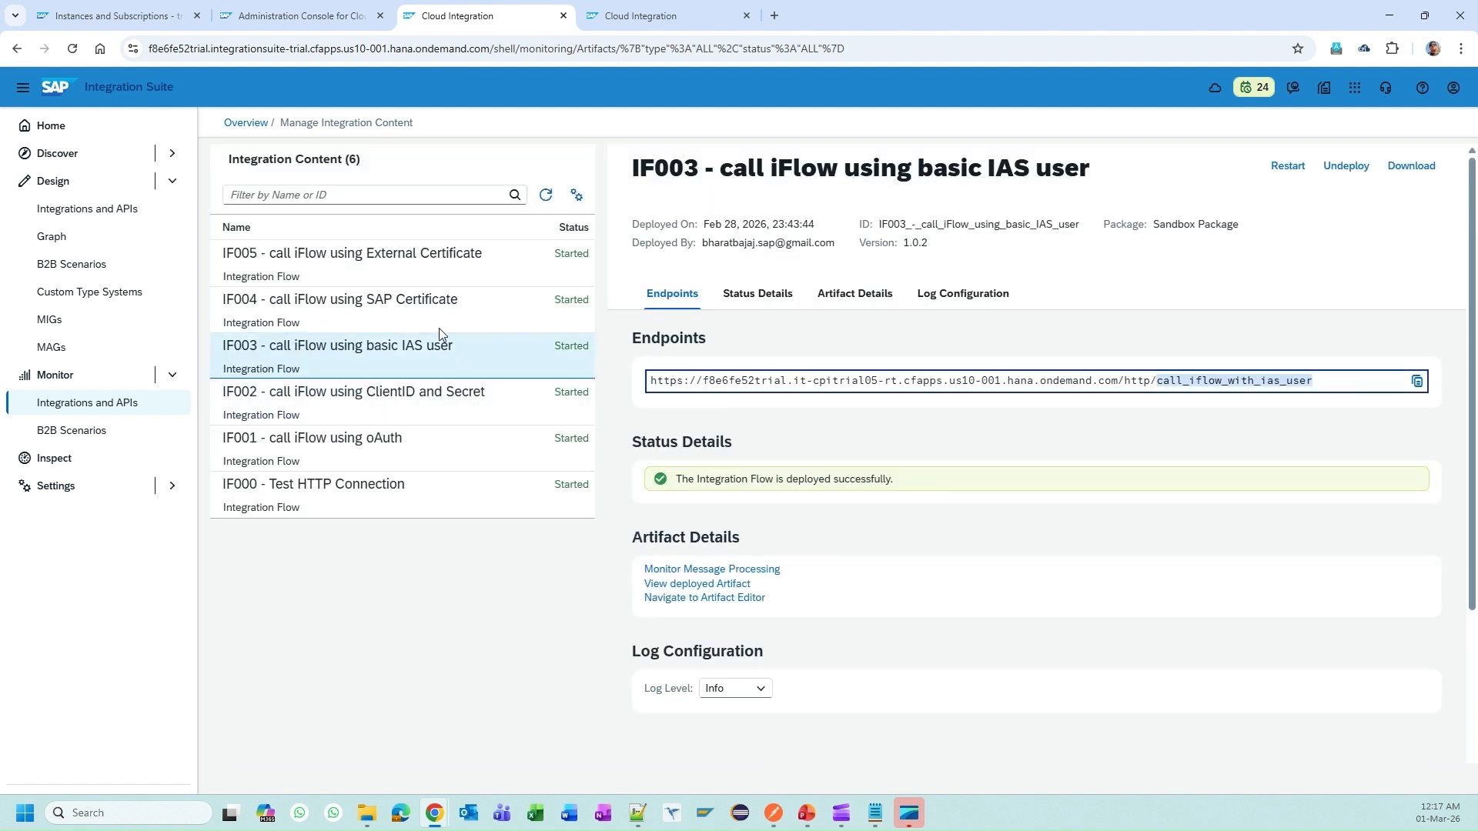
click(422, 504)
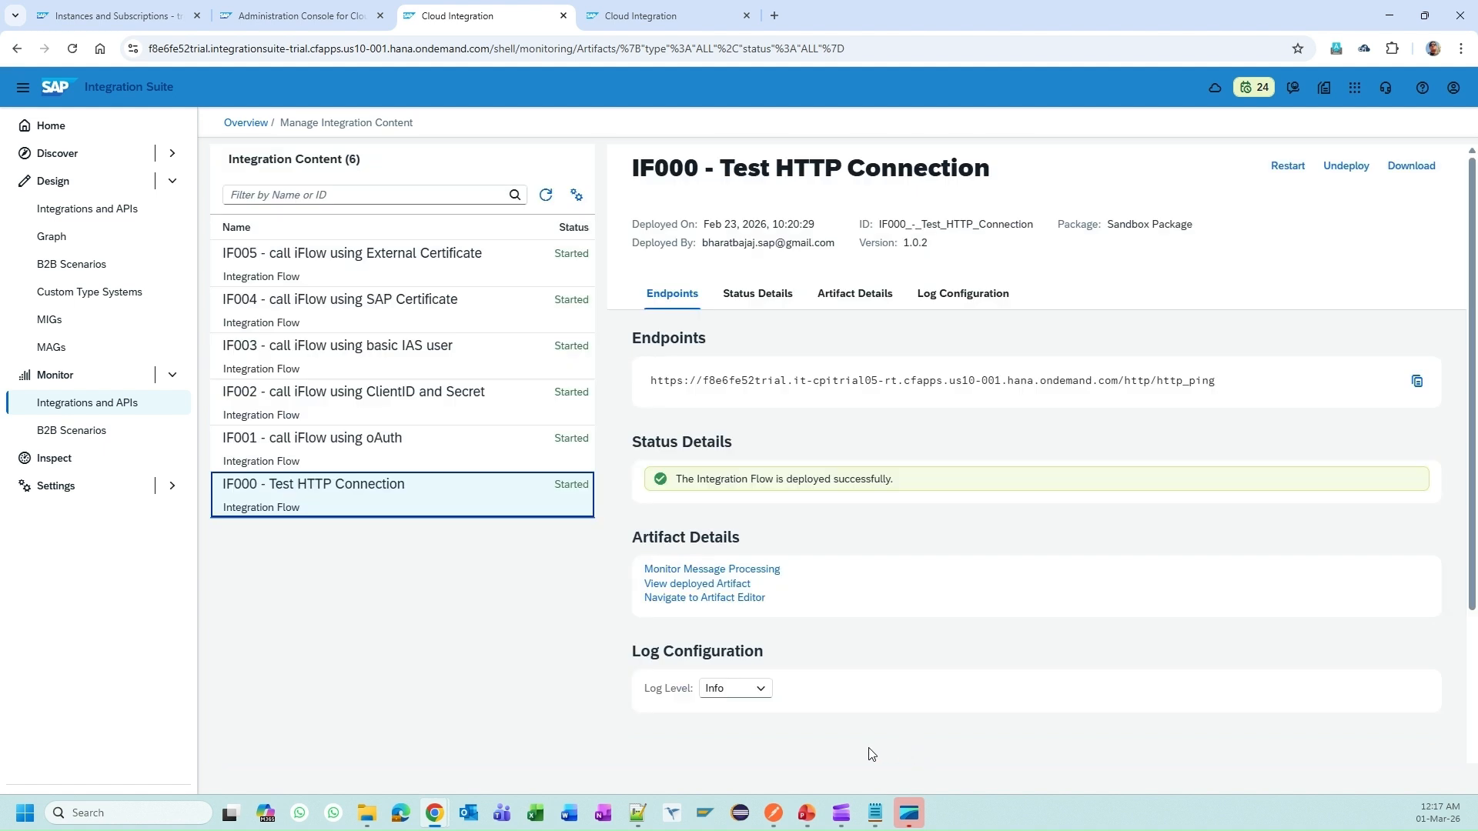
click(775, 814)
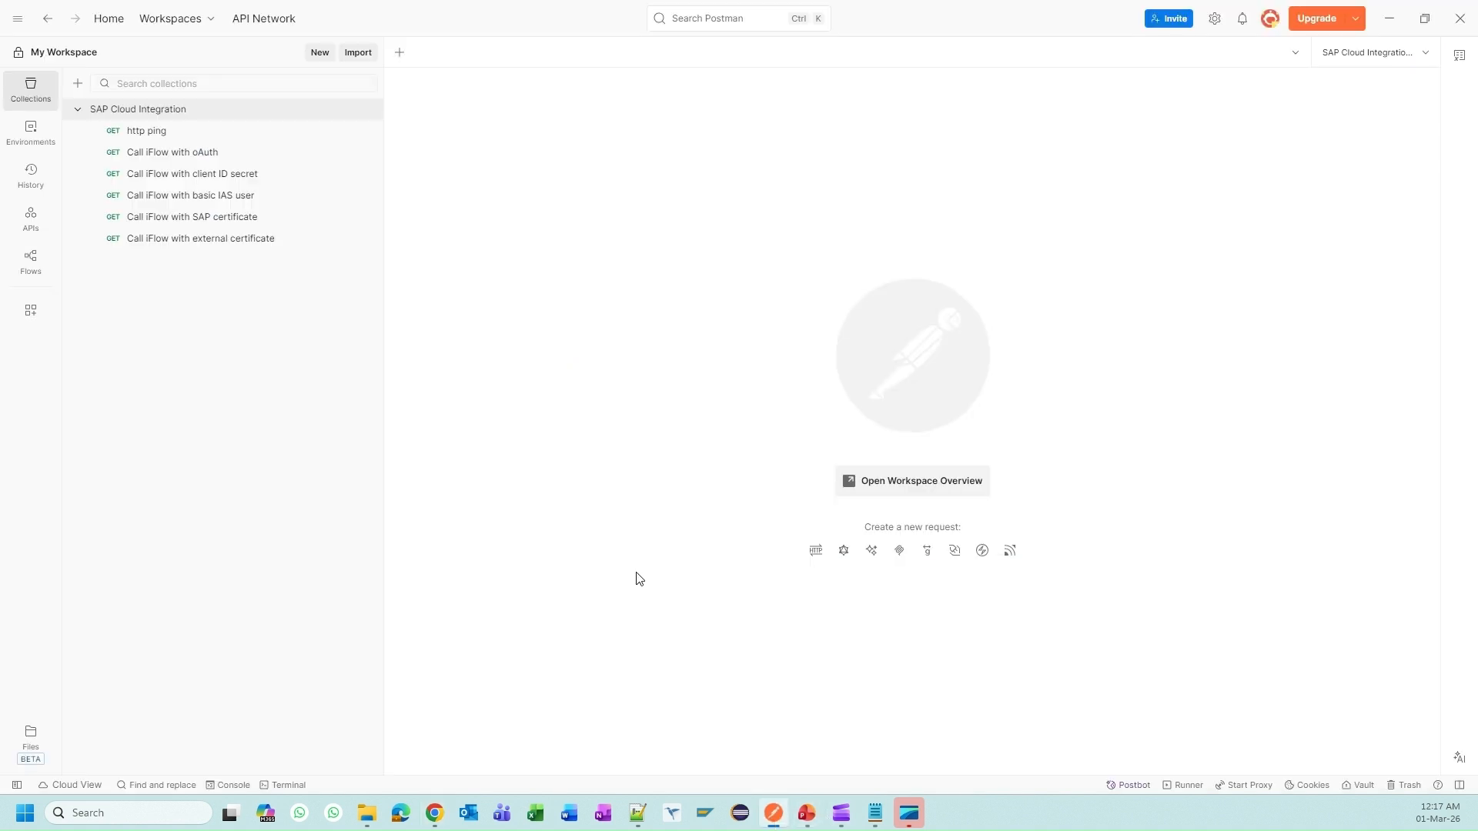
Step: Send the http ping request after checking its tenant_url and client_secret variables, getting 401 Unauthorized
click(170, 137)
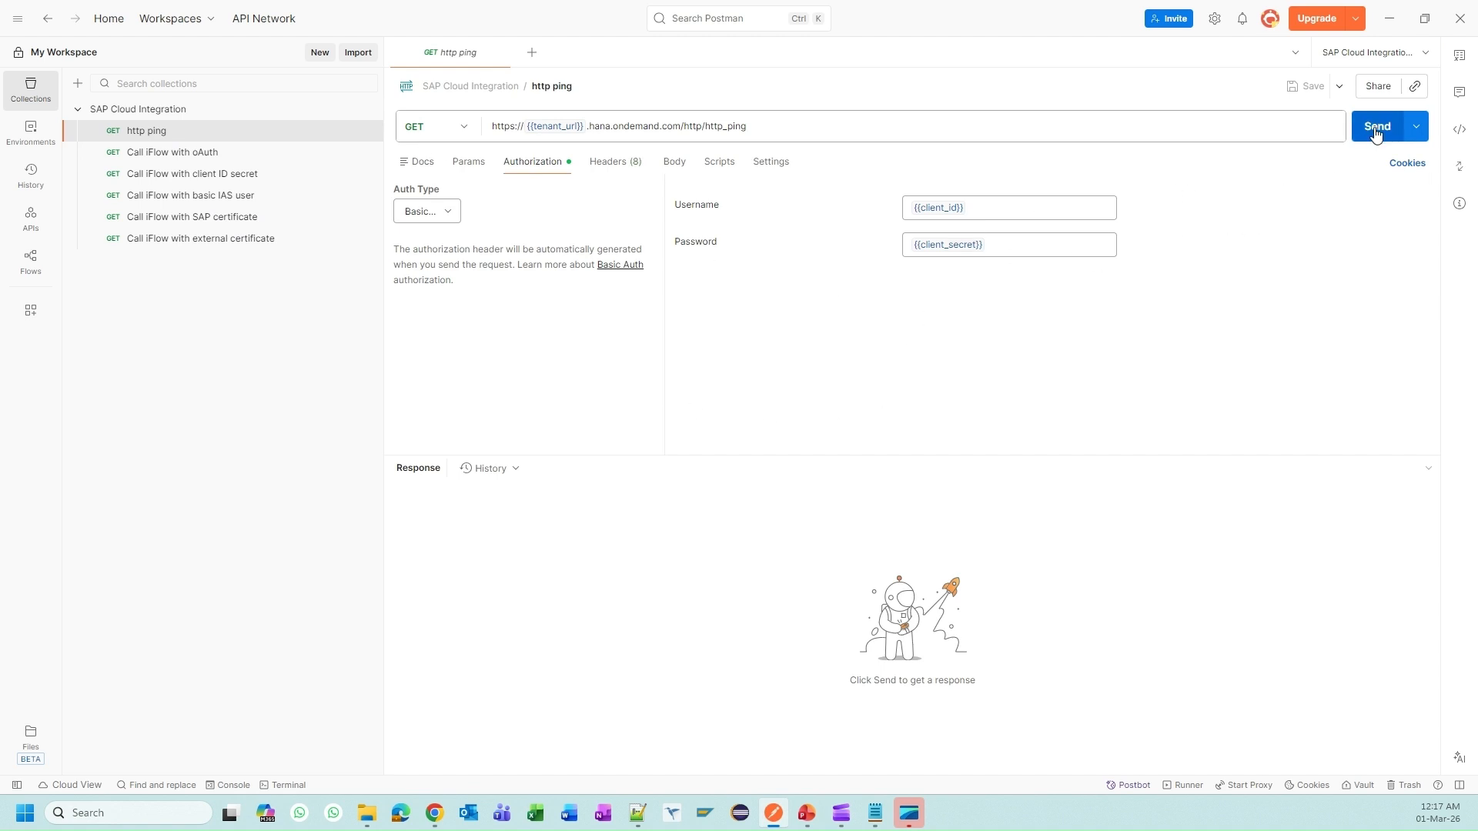
mouse_move(555, 127)
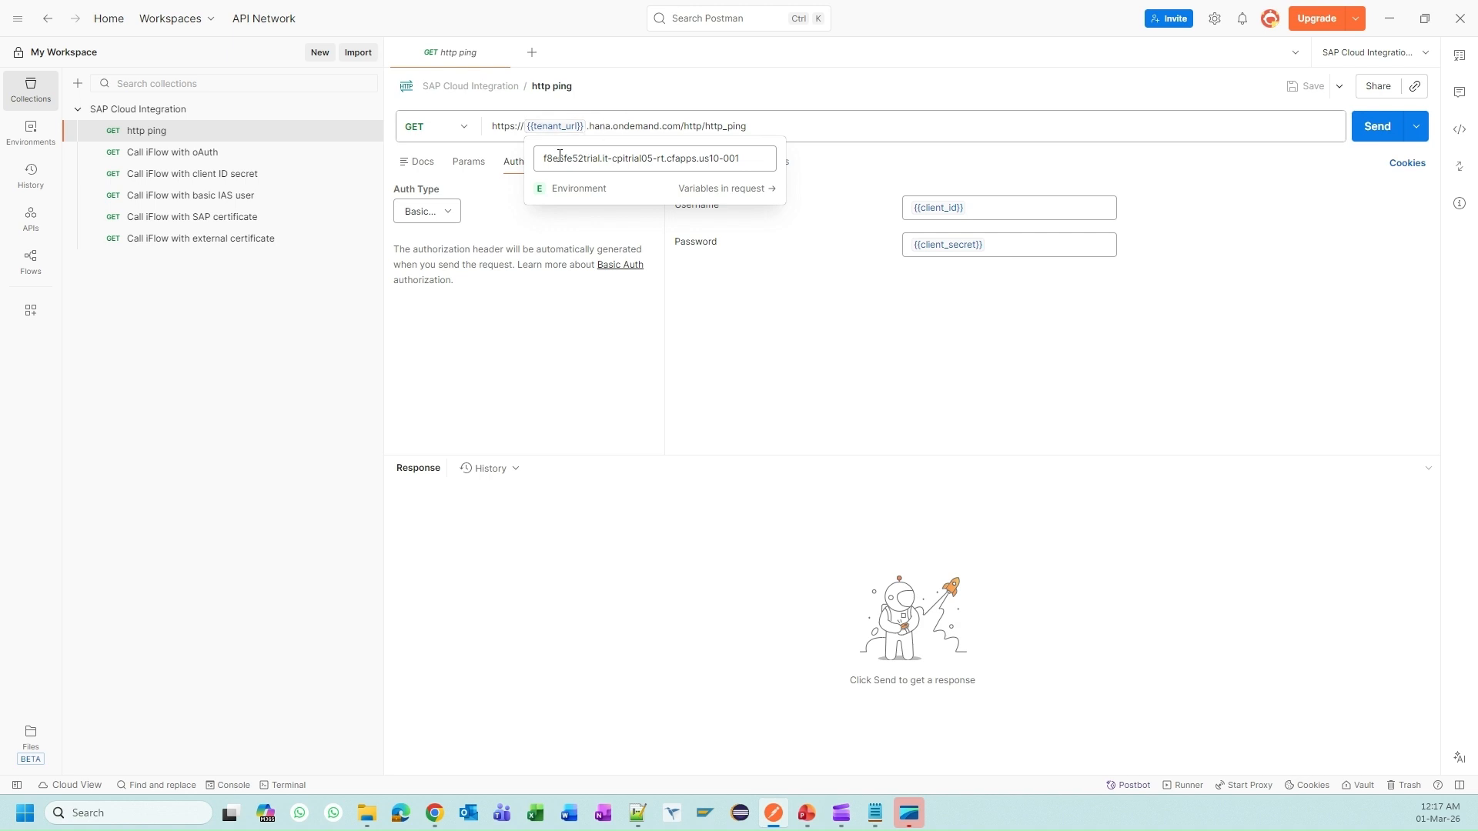
drag(545, 156, 754, 156)
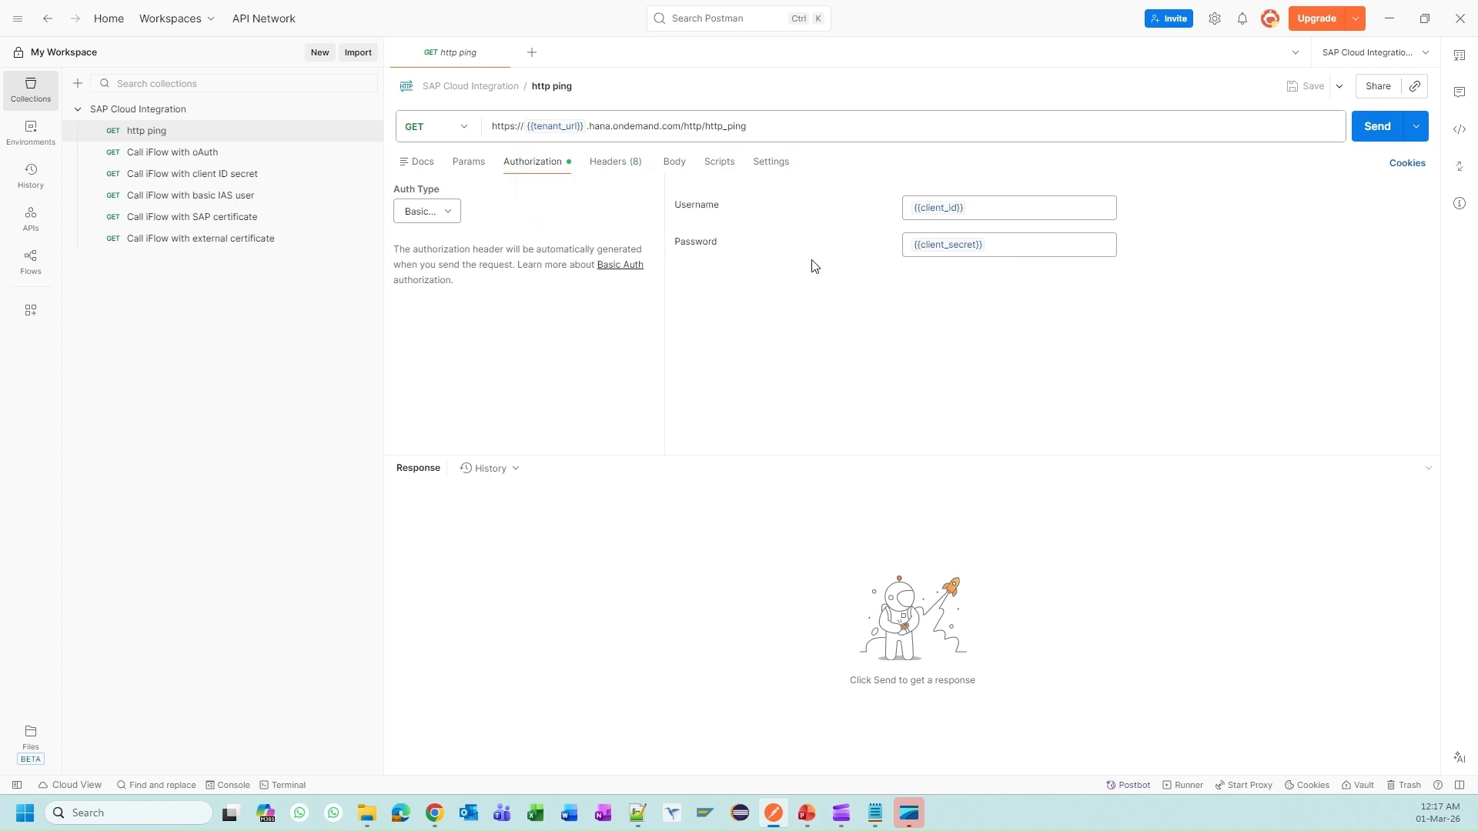
mouse_move(926, 206)
mouse_move(954, 247)
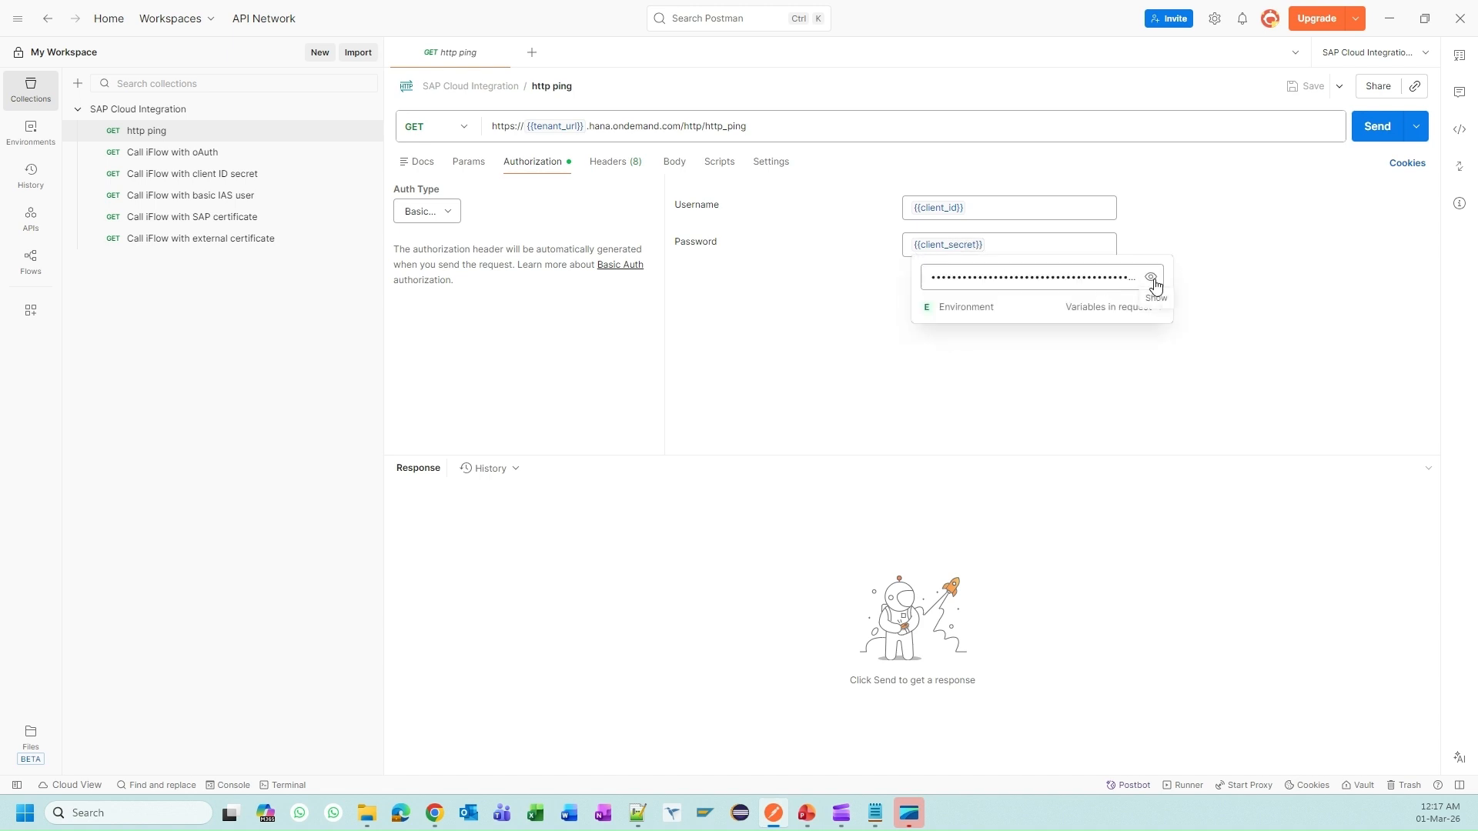
click(1150, 277)
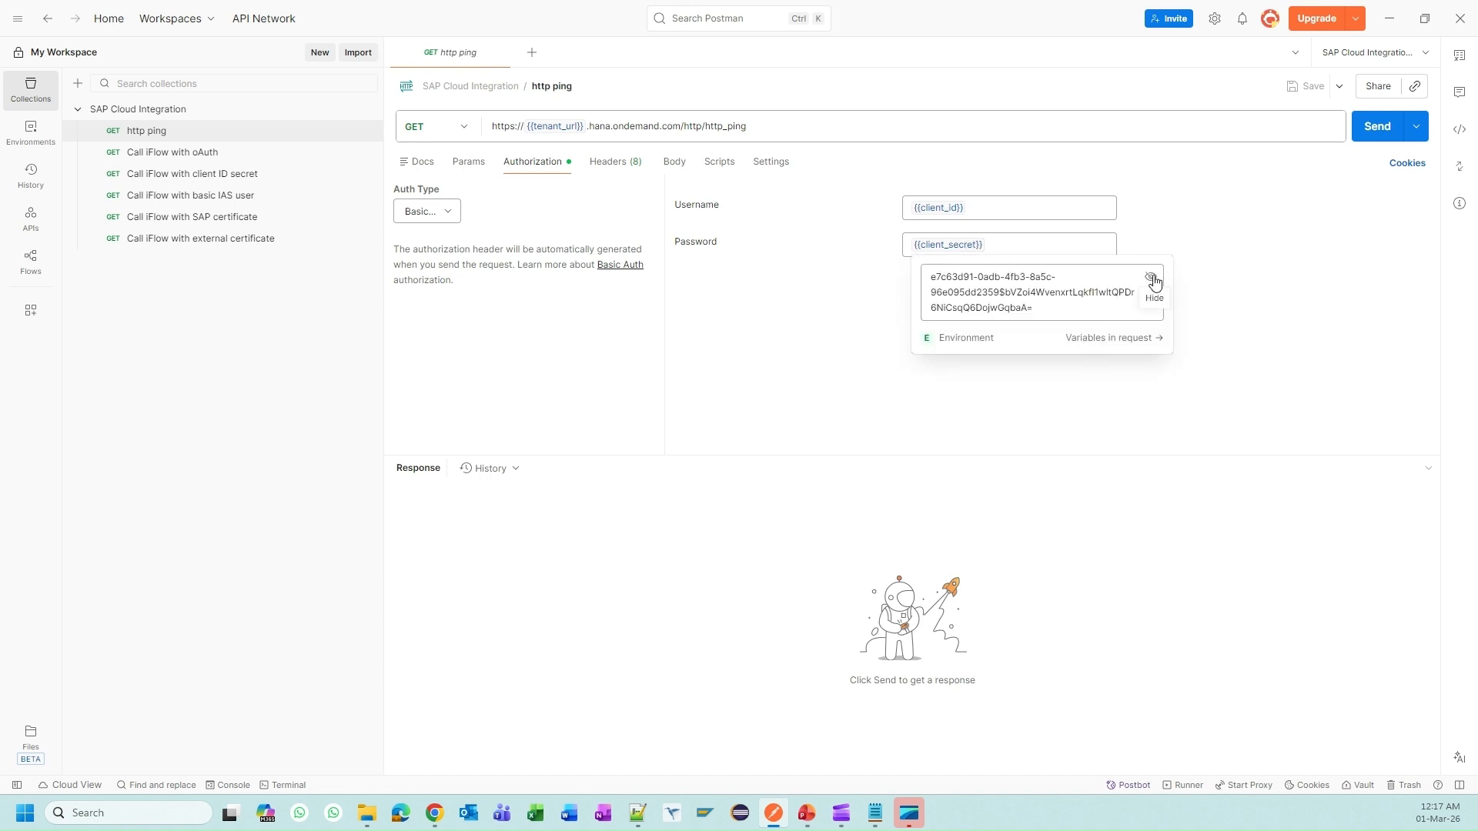
click(1375, 131)
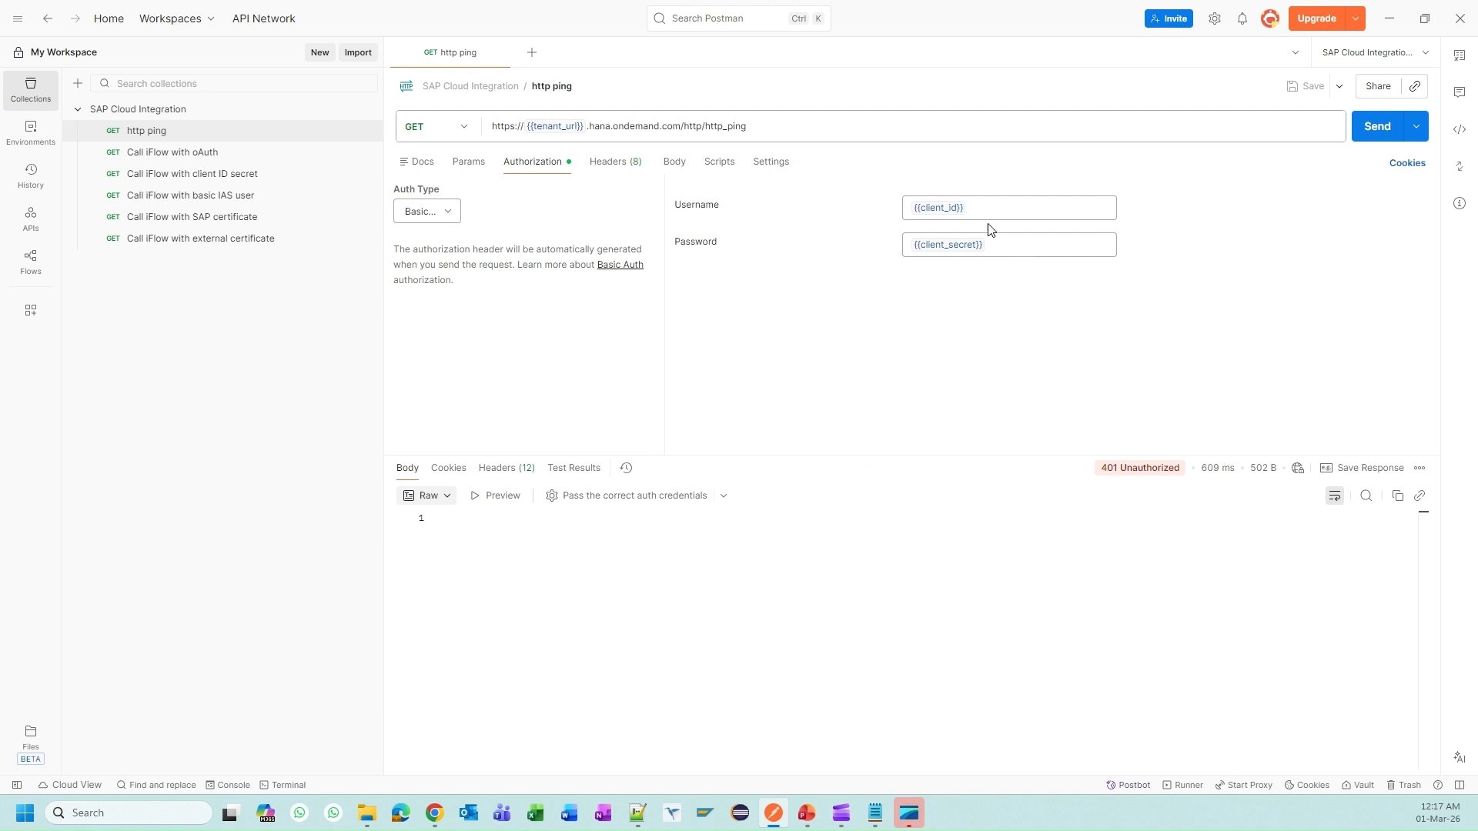
Step: Open the Call iFlow with oAuth request and confirm its auth type is OAuth 2.0
mouse_move(939, 208)
click(191, 154)
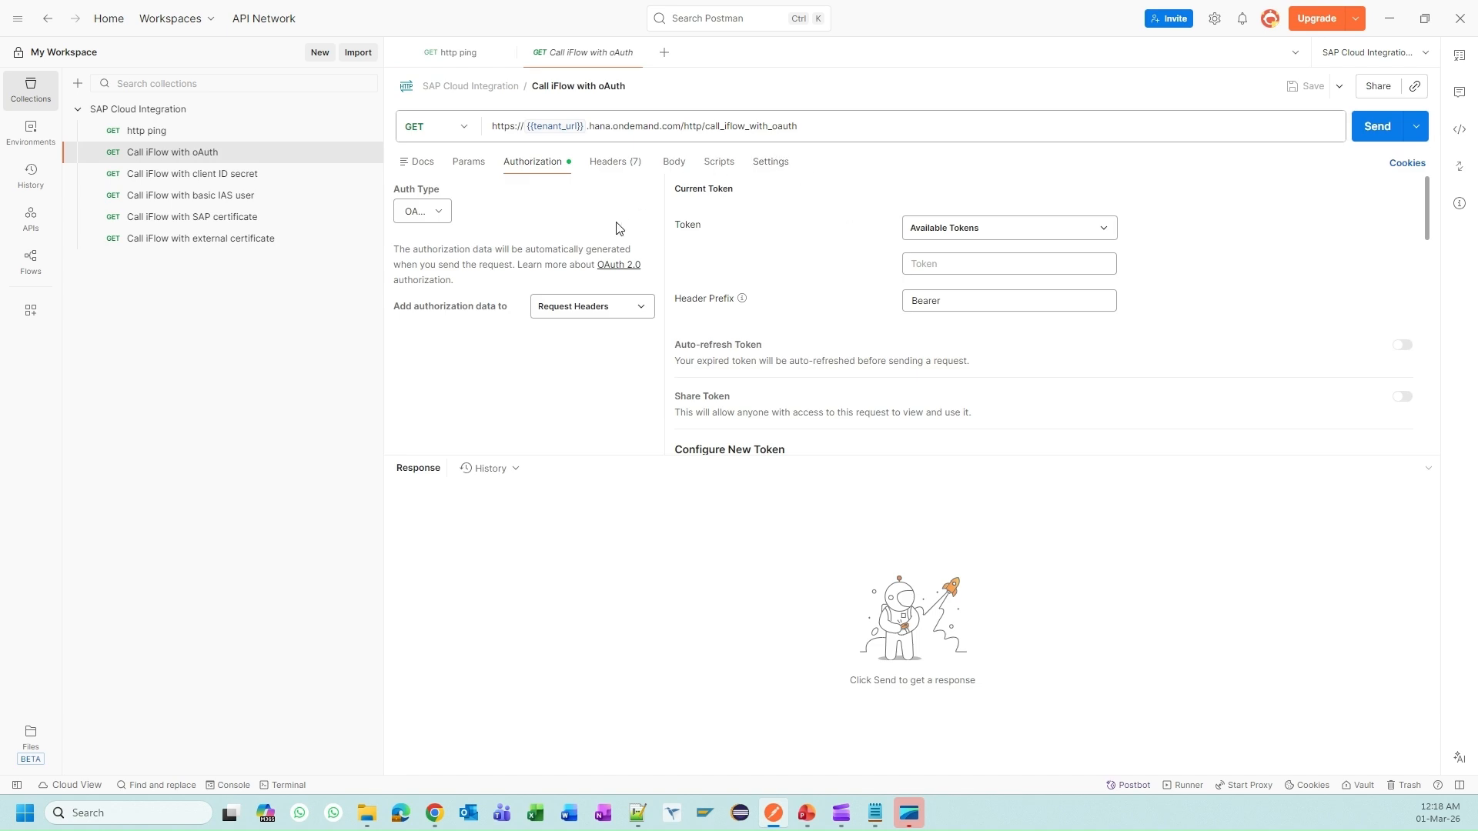
click(442, 211)
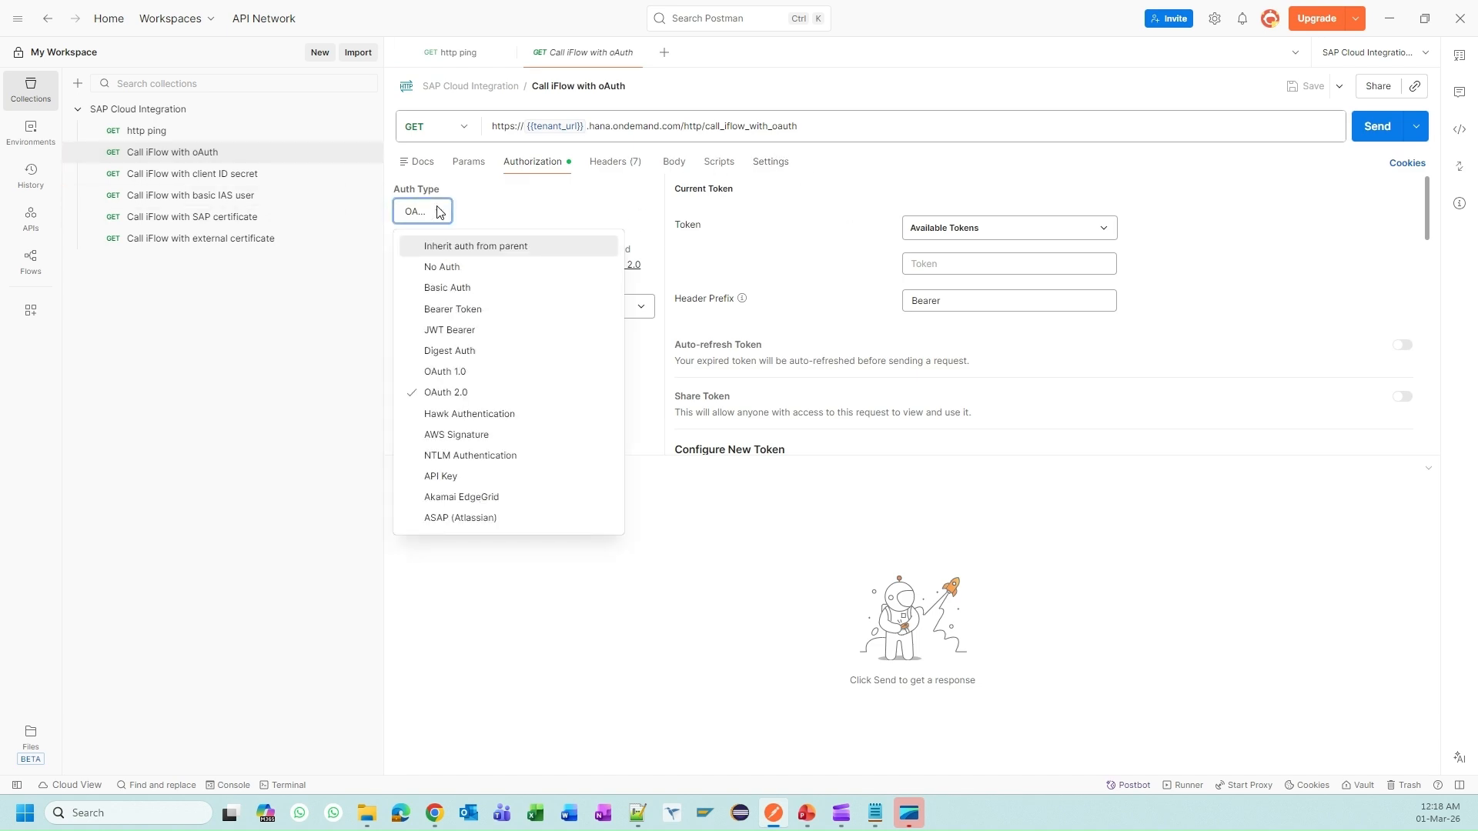
click(506, 400)
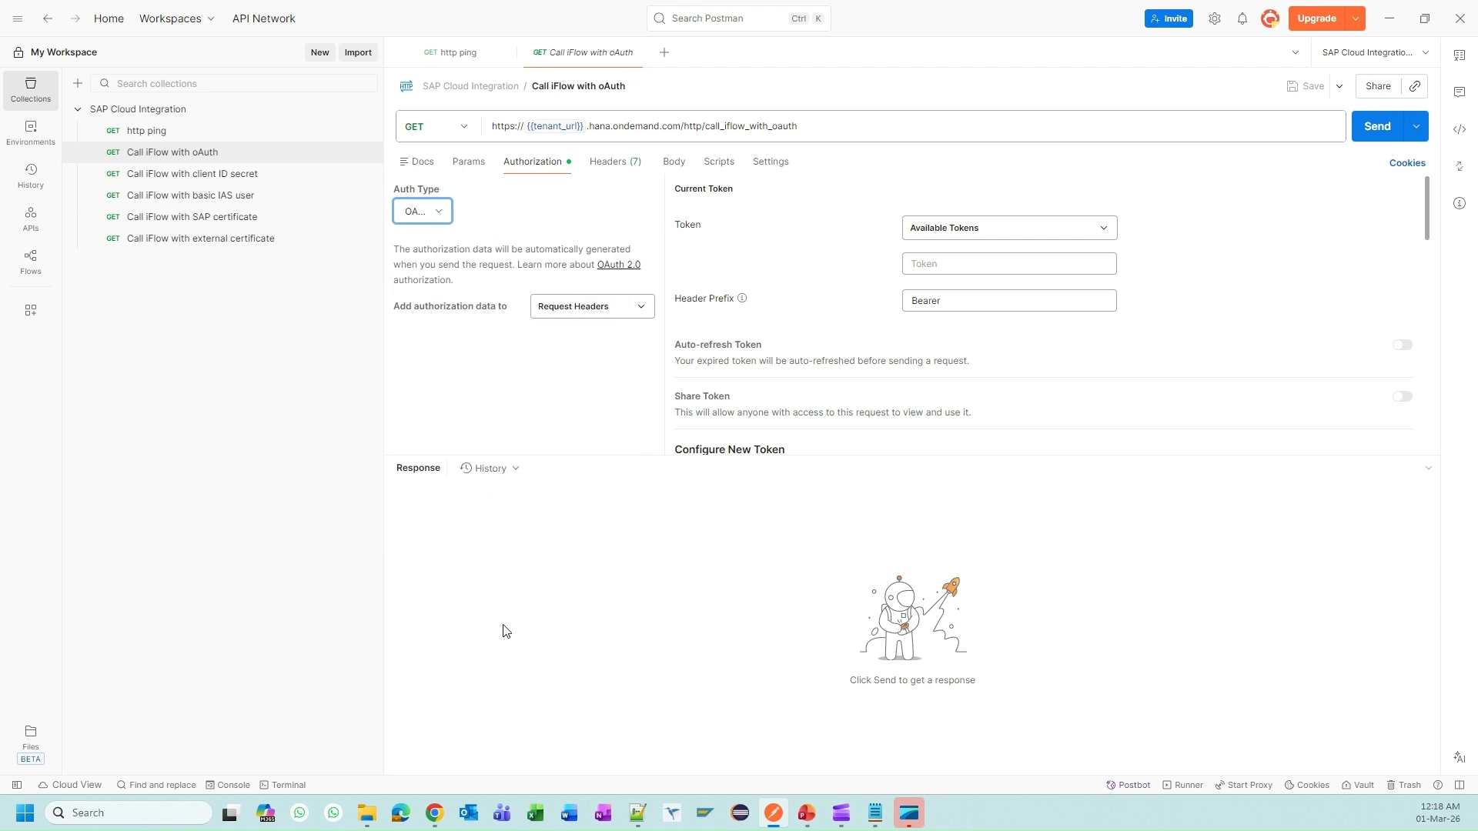
Step: Bring the Cloud Integration window forward, then move to the Cloud Identity Services administration console
mouse_move(428, 819)
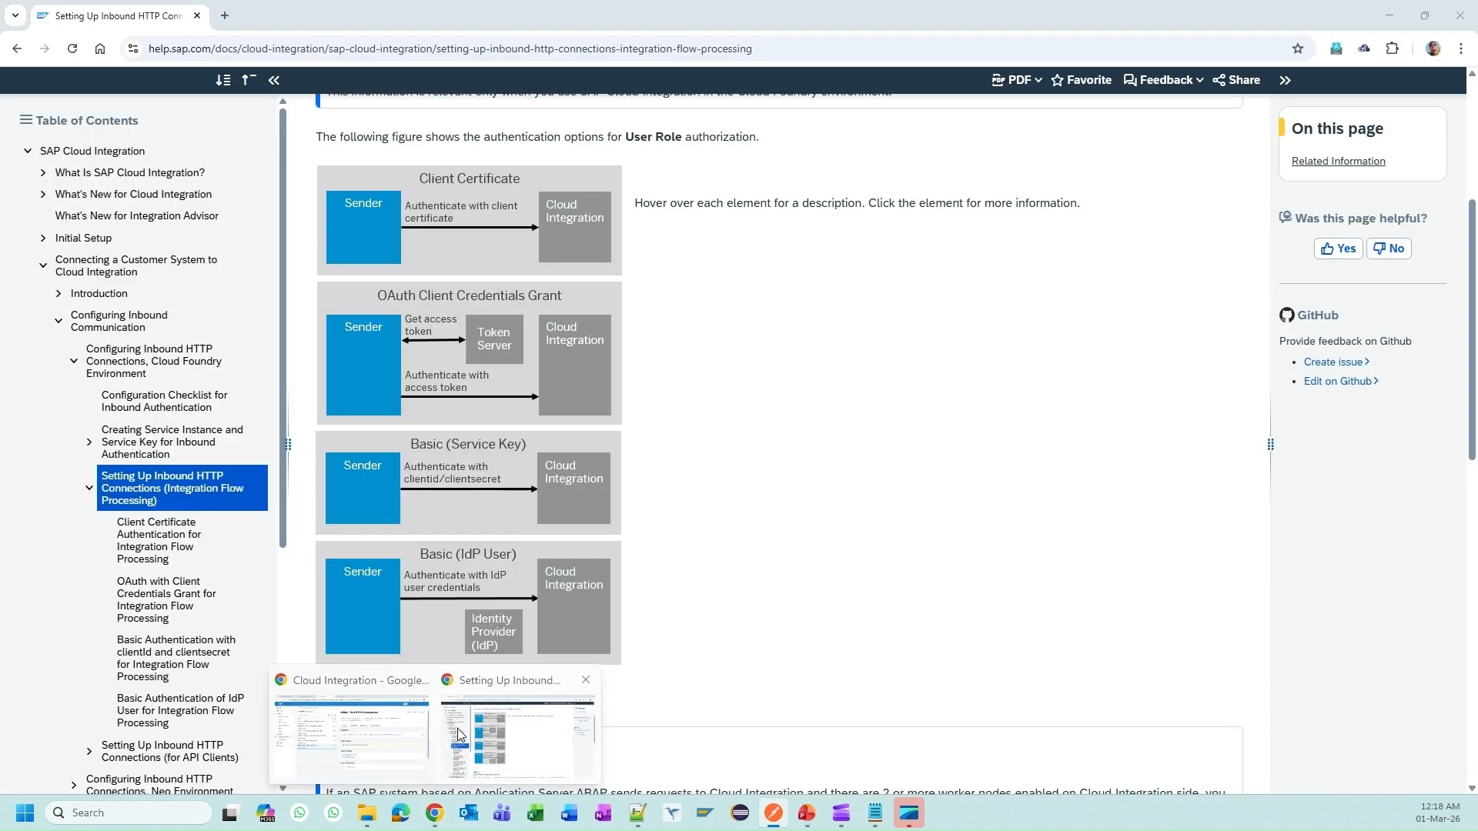
mouse_move(409, 737)
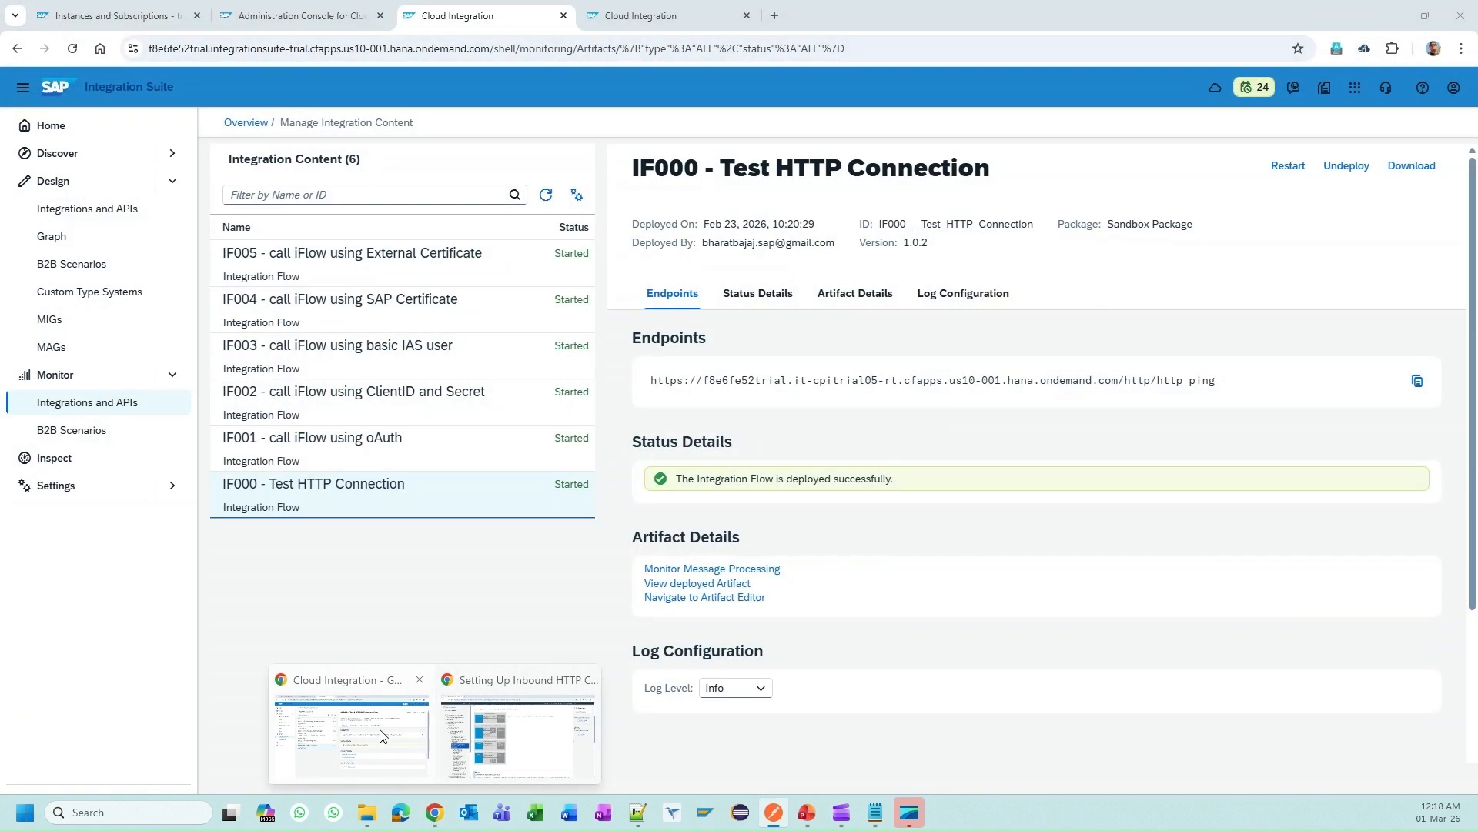
click(383, 737)
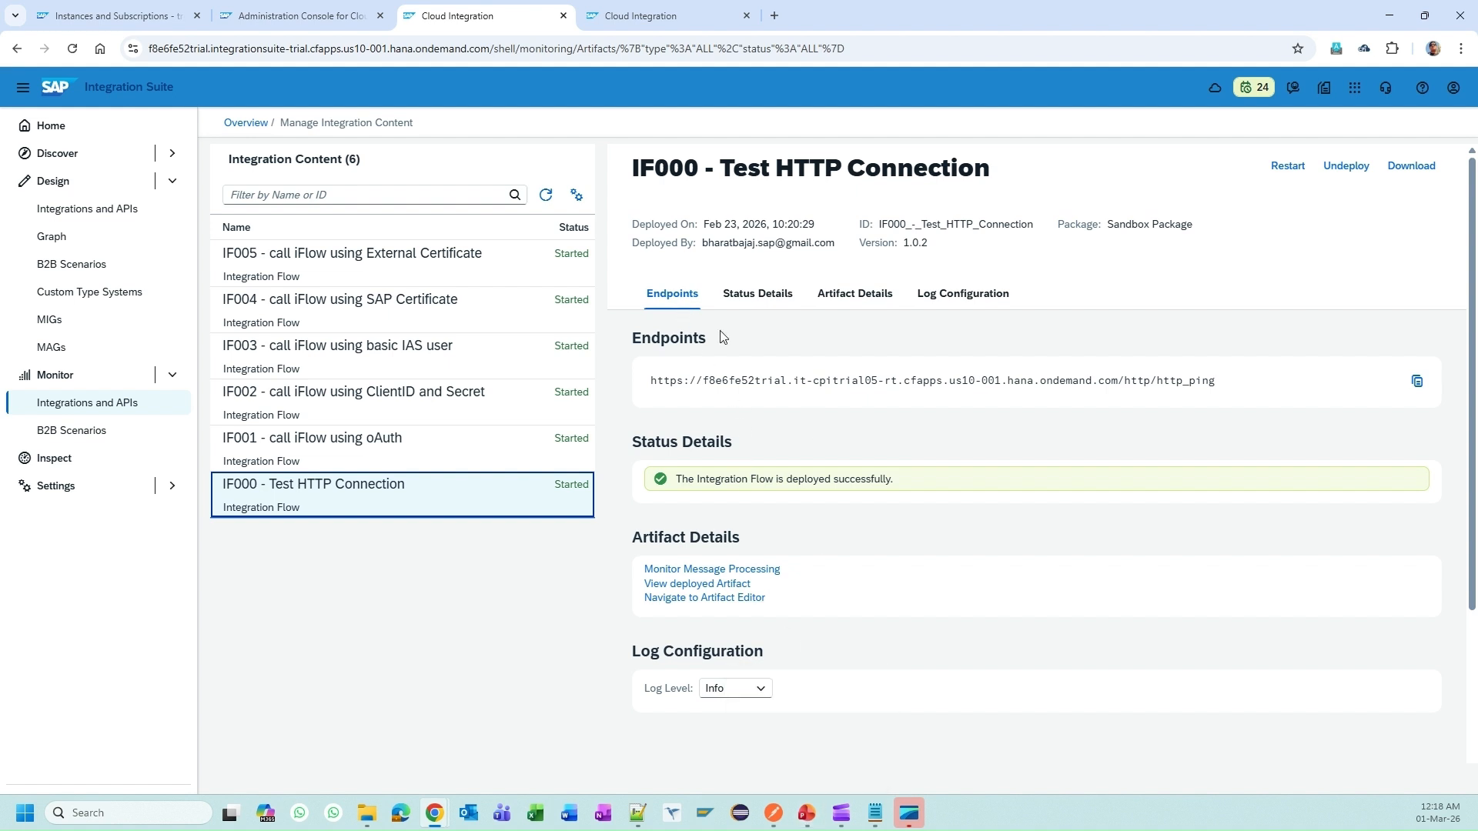
click(322, 18)
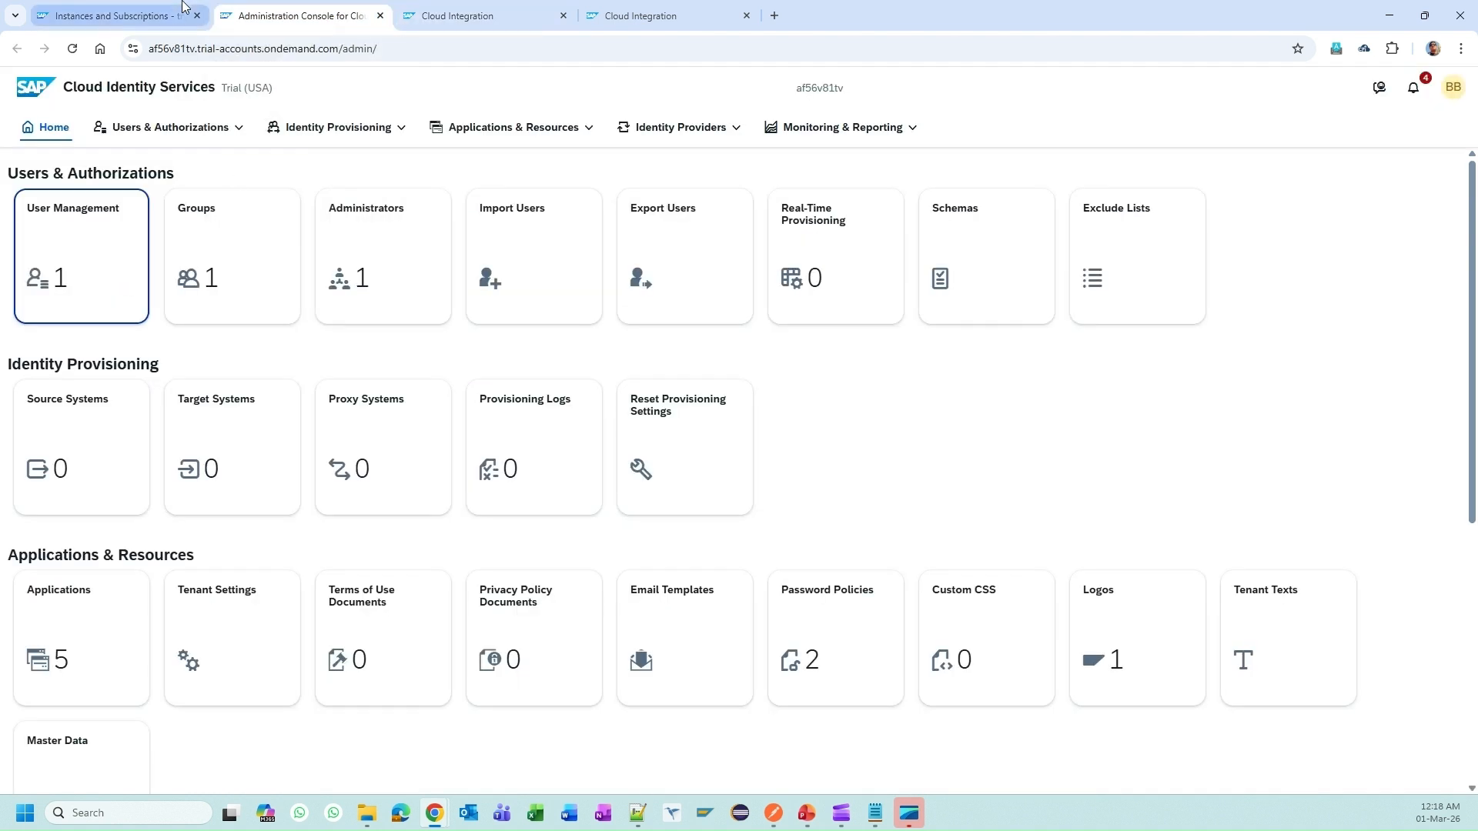
Step: Close the is_runtime_iflow details on Instances and Subscriptions and open New Instance or Subscription
click(156, 15)
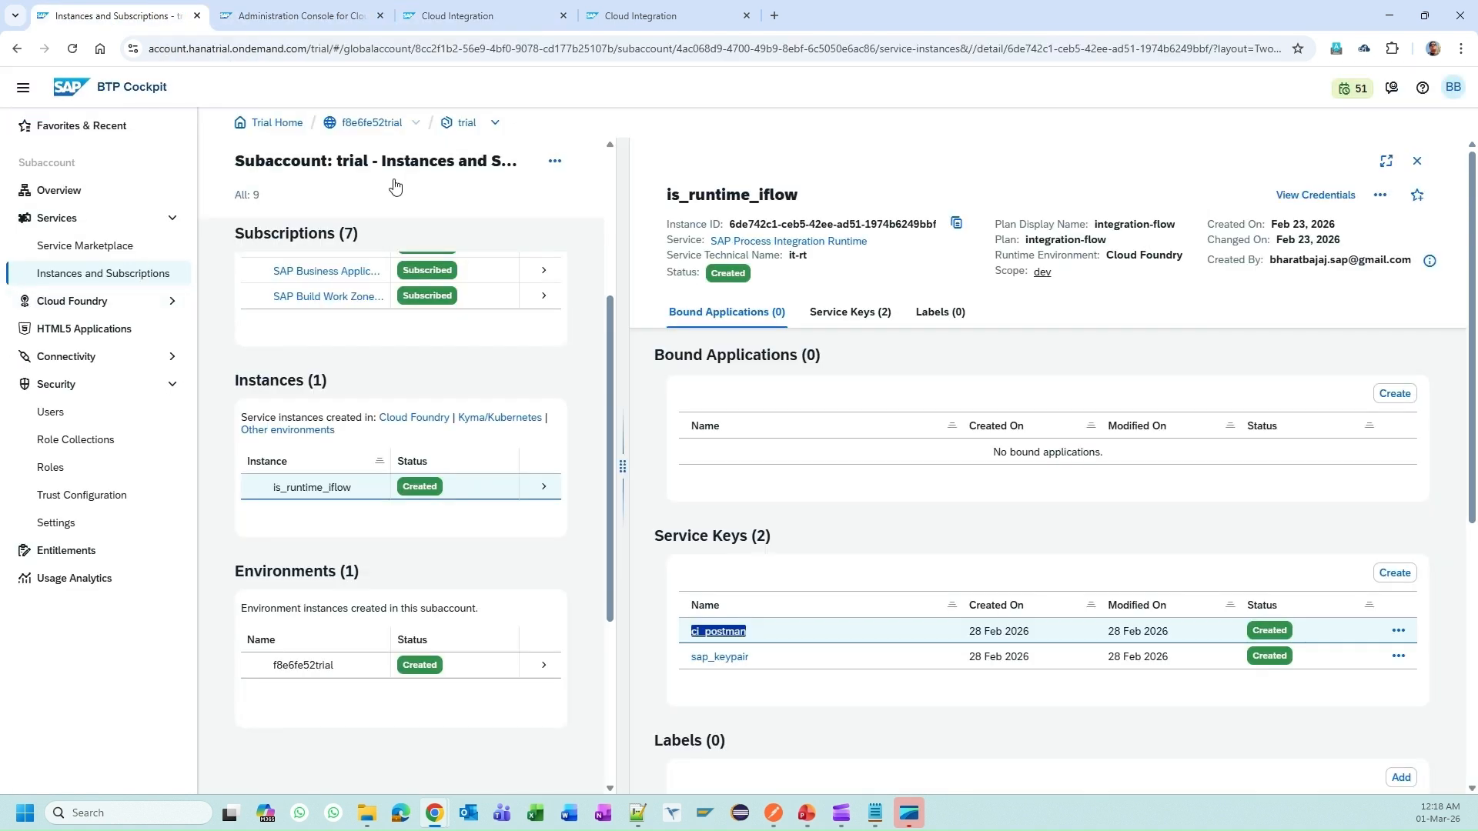
scroll(399, 427, up, 4)
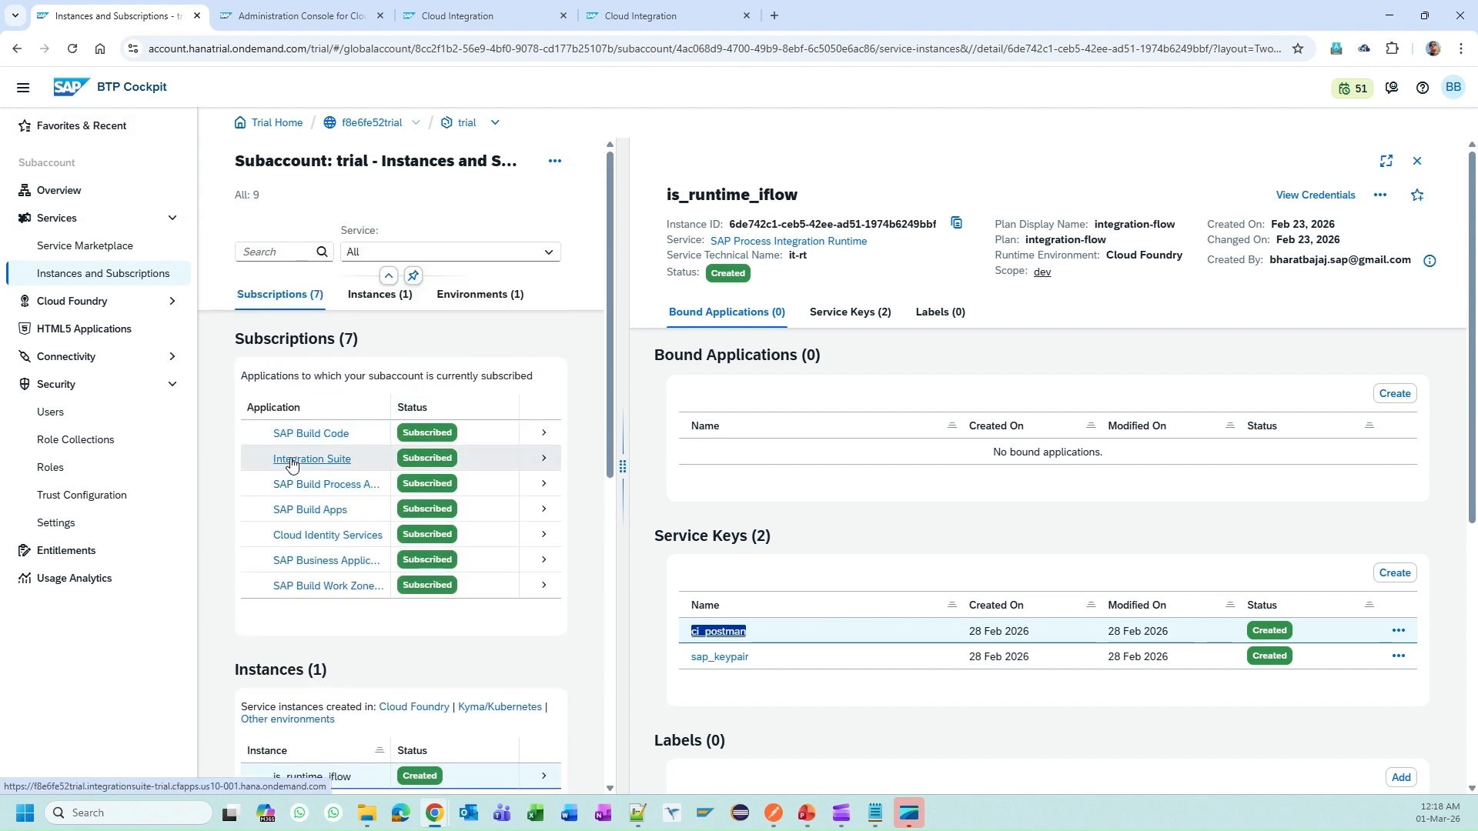
click(1417, 161)
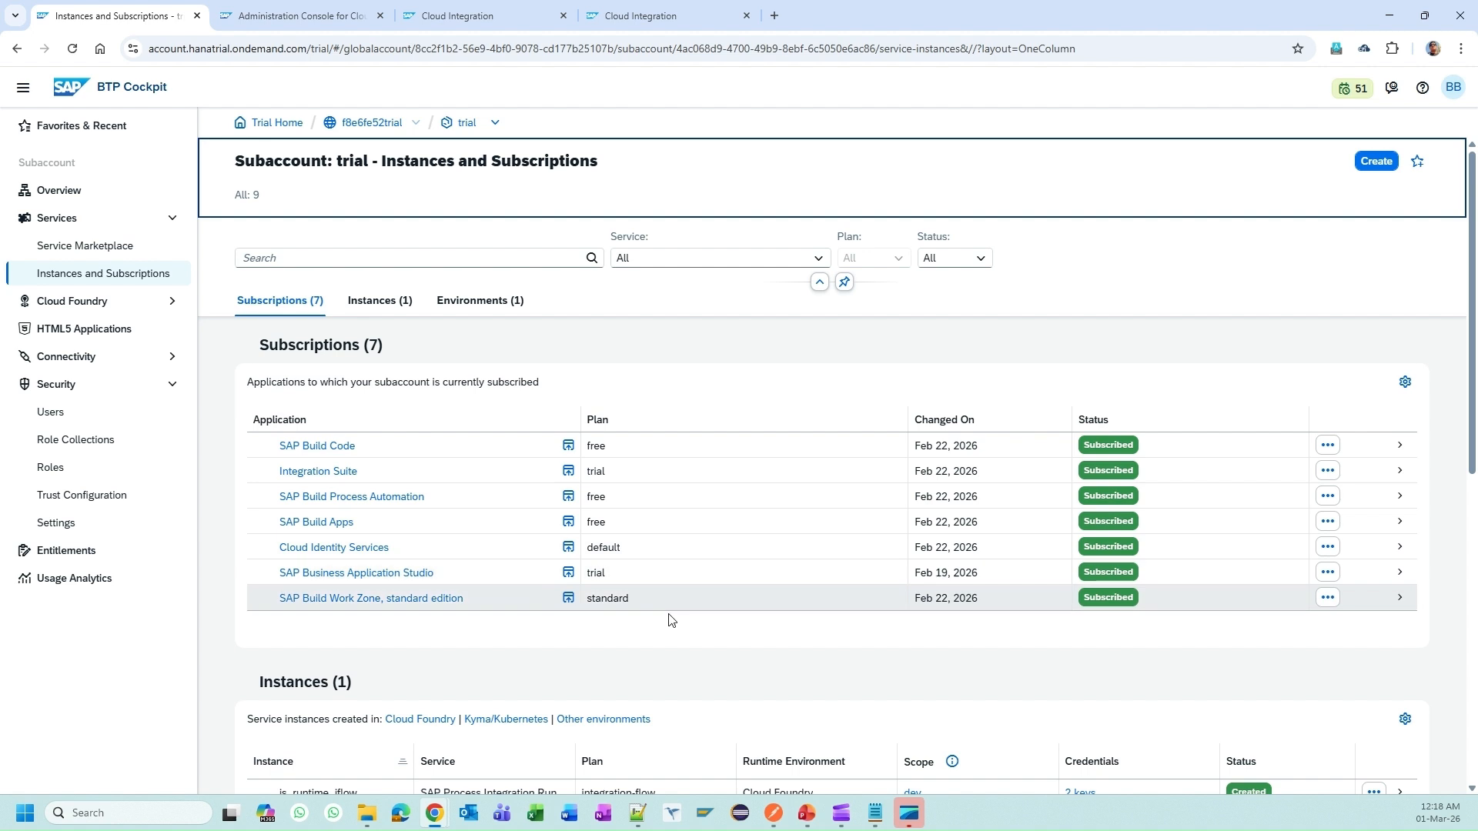
scroll(669, 651, down, 2)
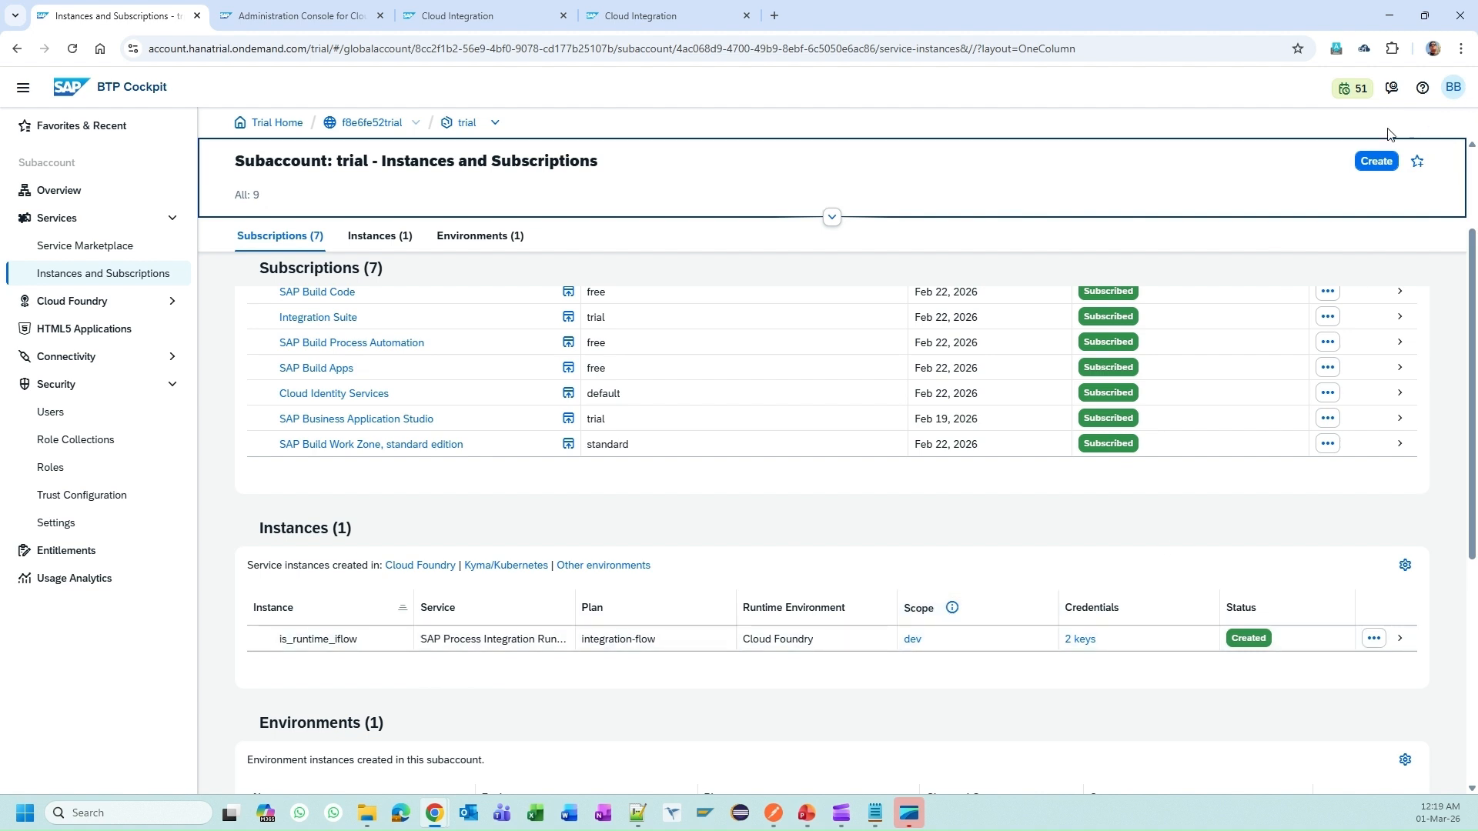
click(1358, 166)
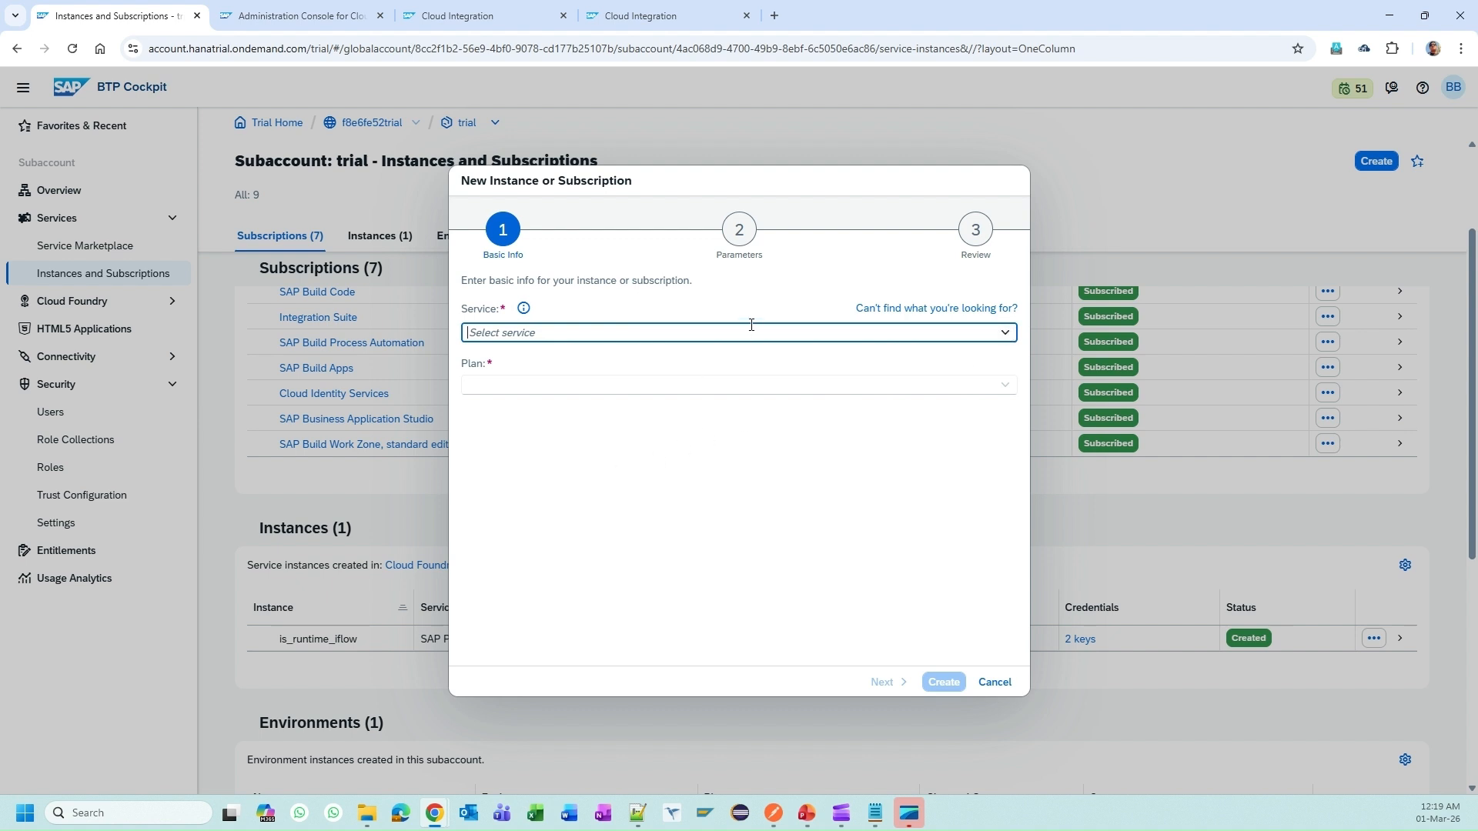
Step: Choose SAP Process Integration Runtime, plan integration-flow, and name the instance is_runtime_for_iflows_all
text(proc)
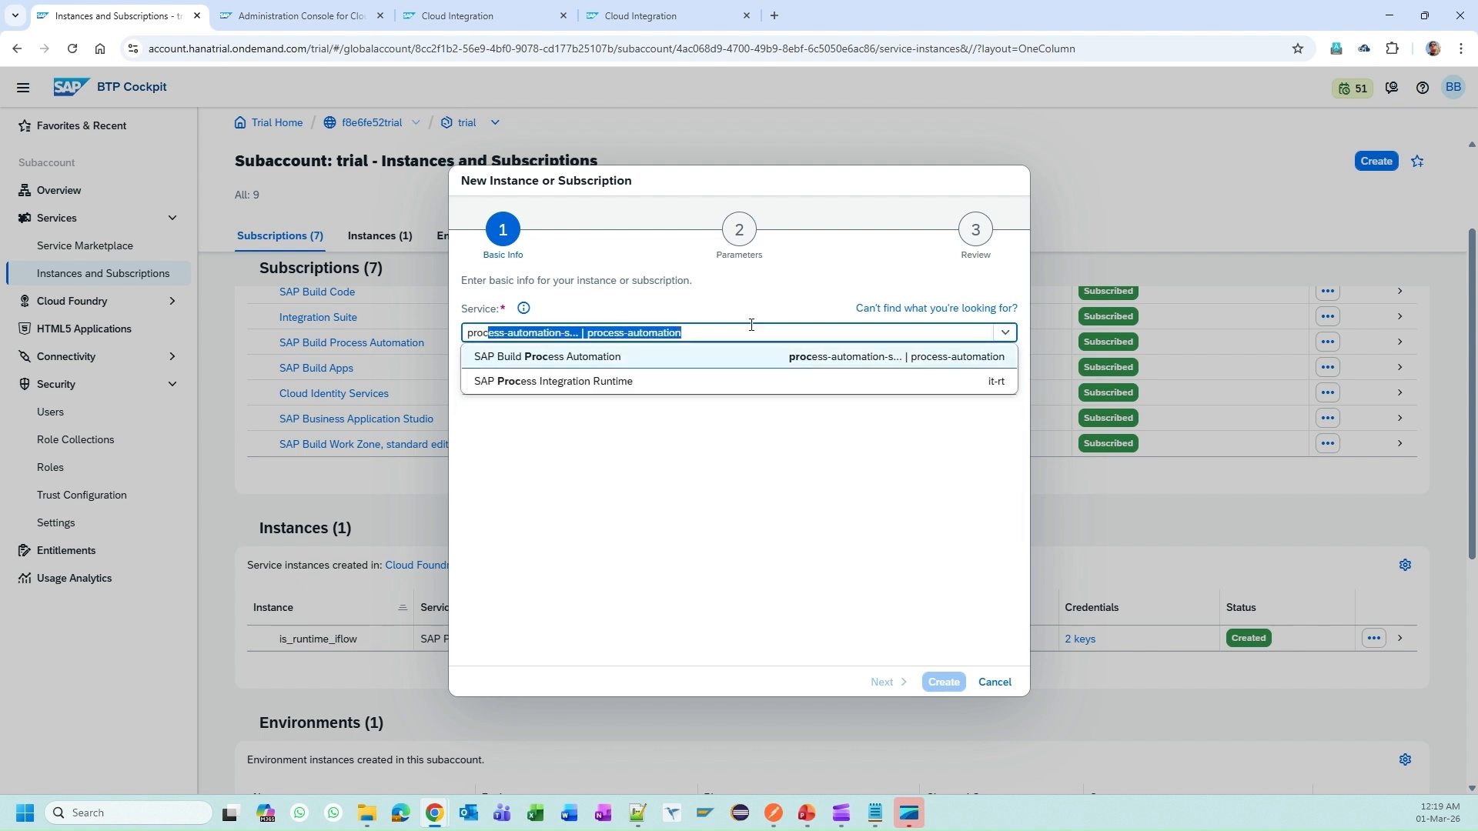
click(665, 382)
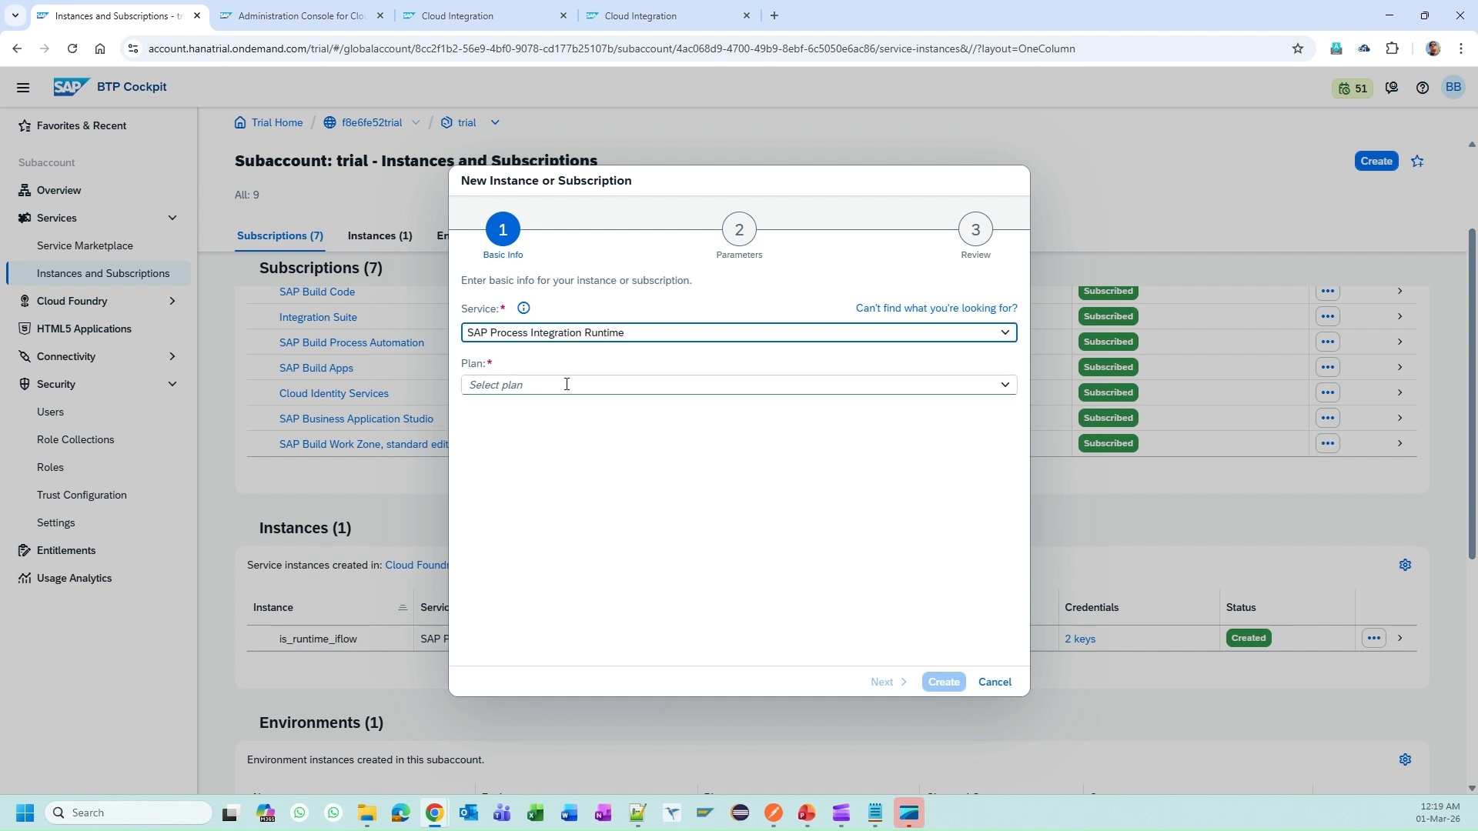
click(1005, 385)
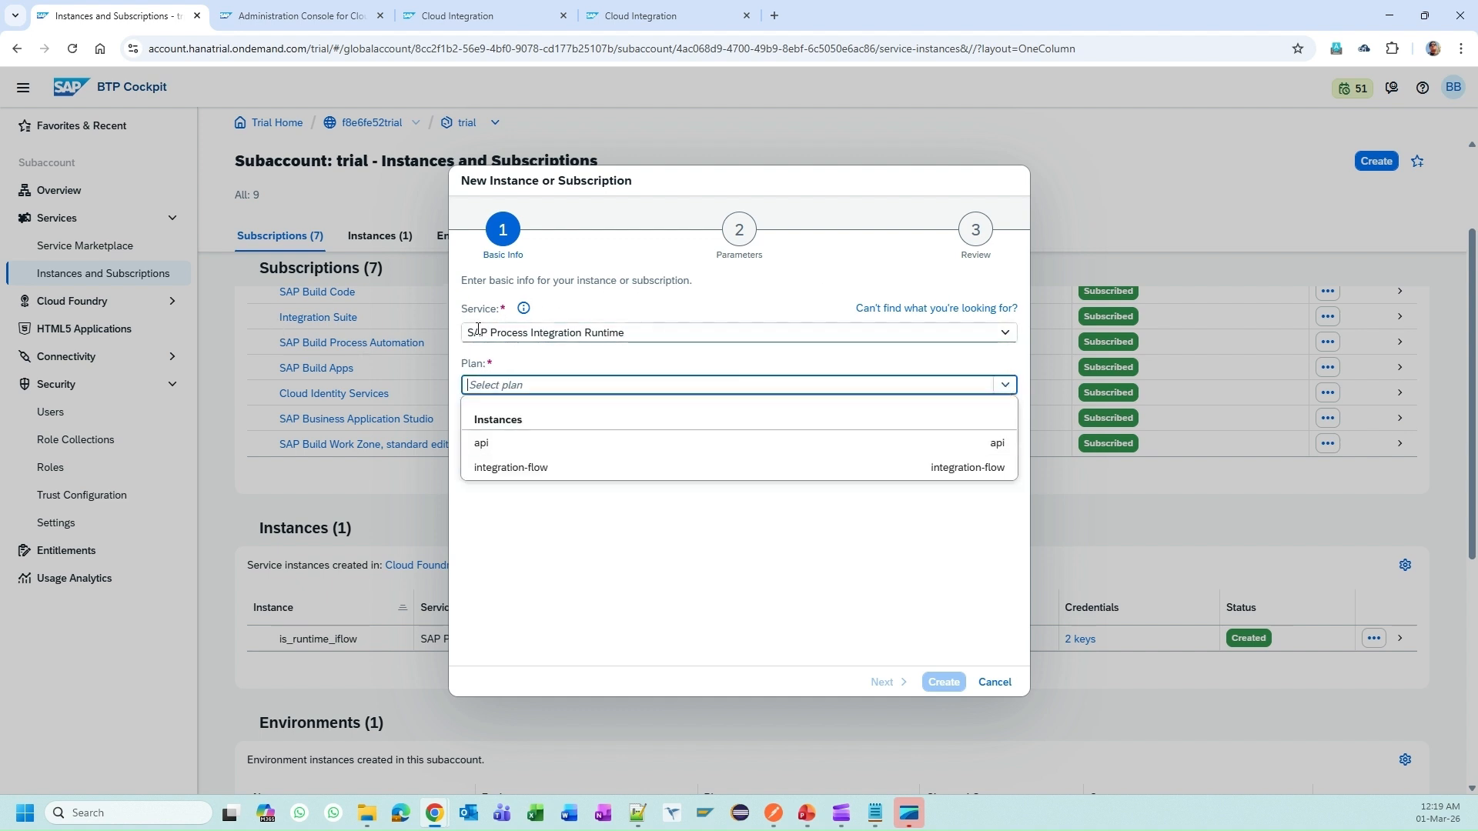
click(892, 468)
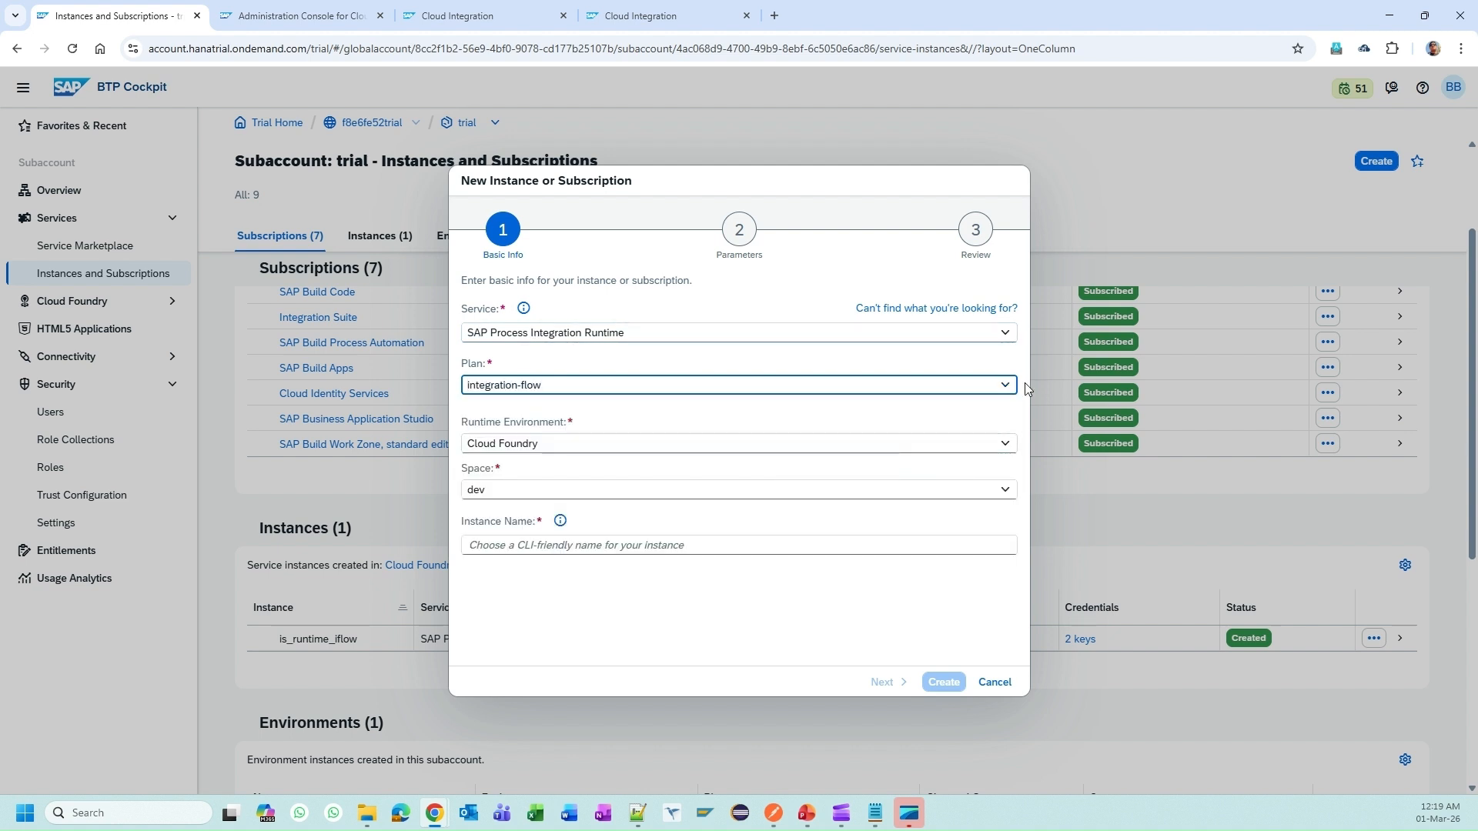
click(1004, 384)
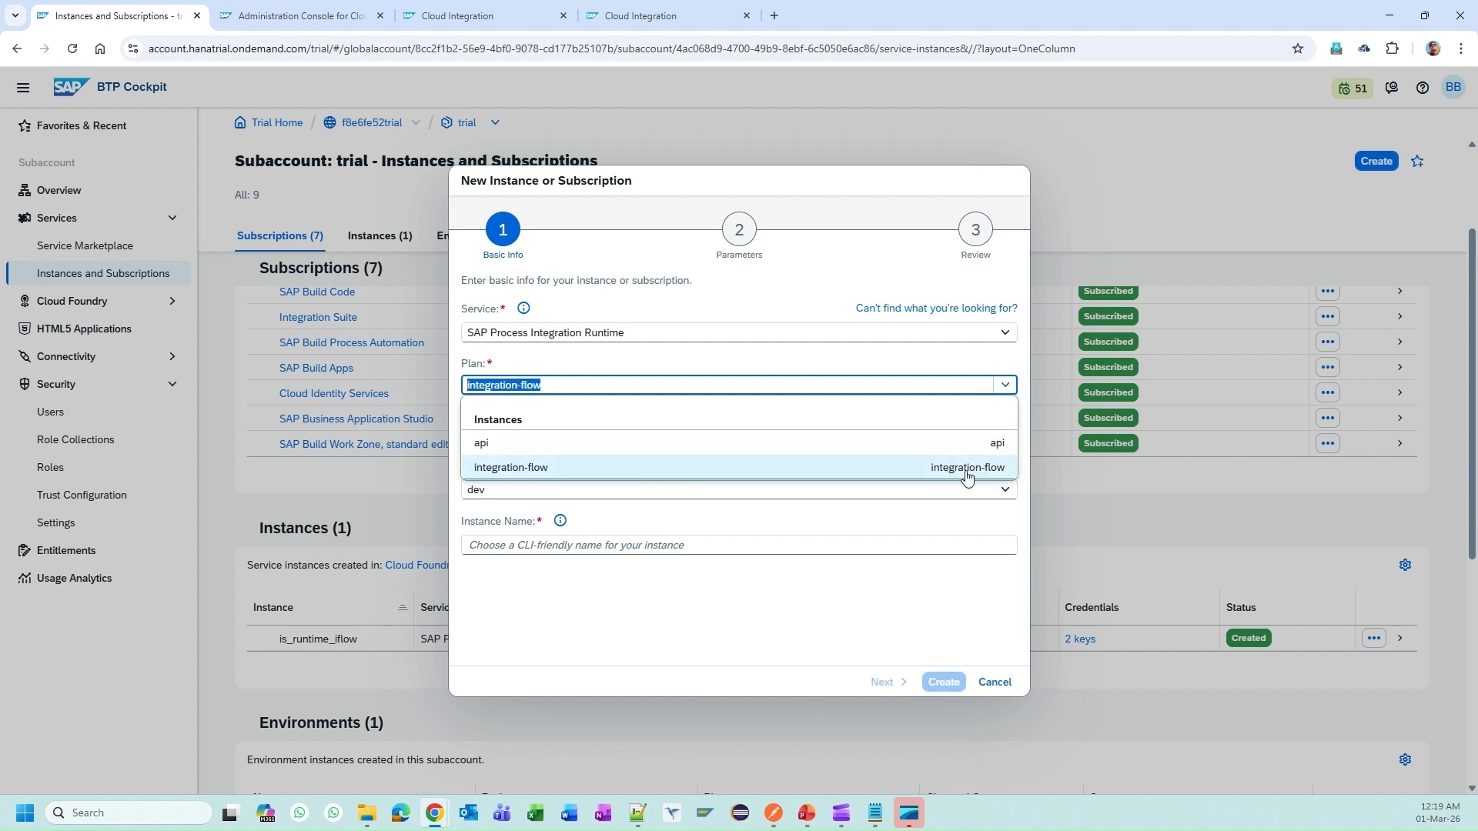
click(967, 579)
click(759, 545)
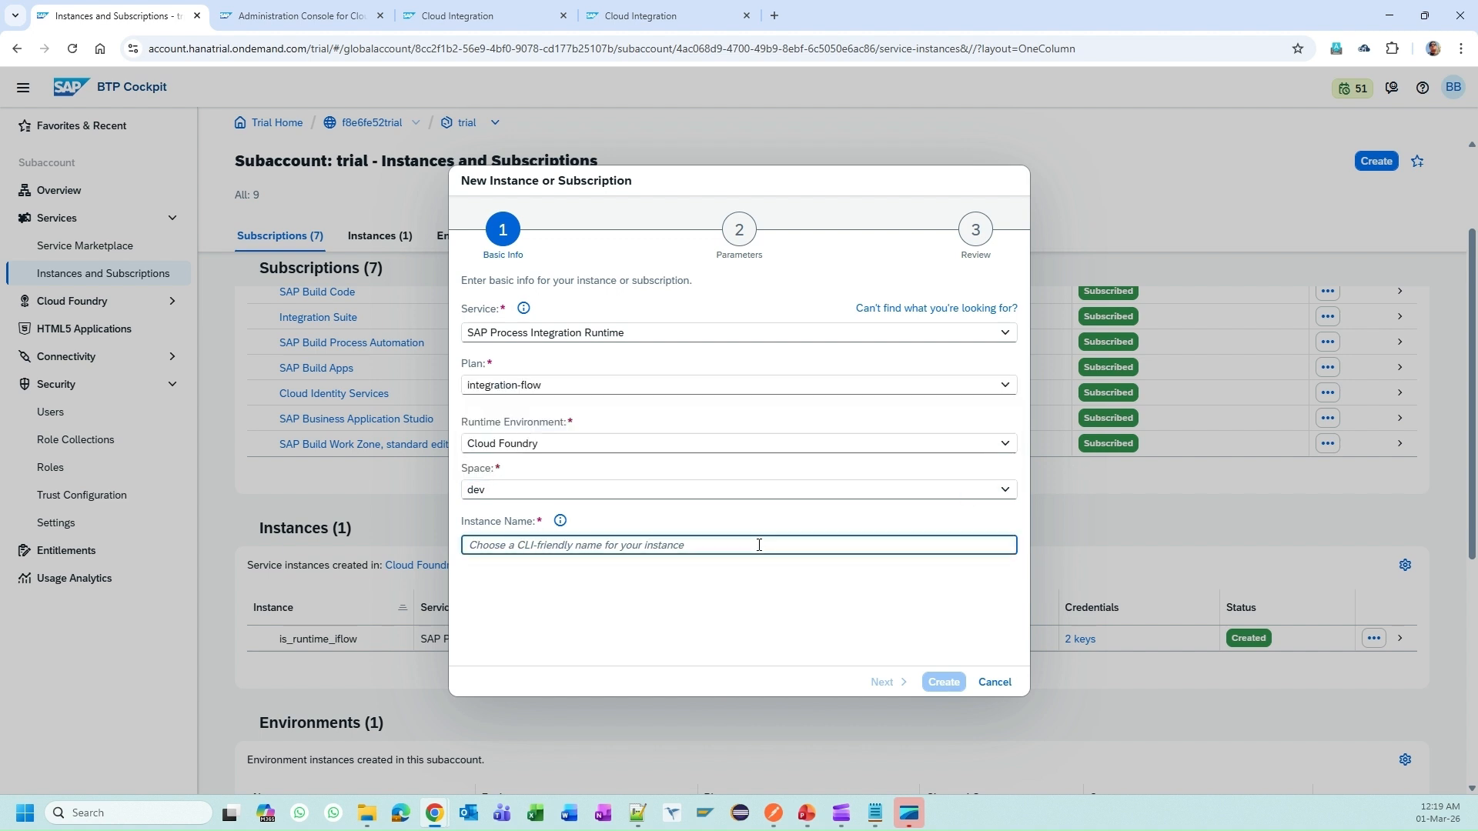
text(is_runtime_for_iflows_all)
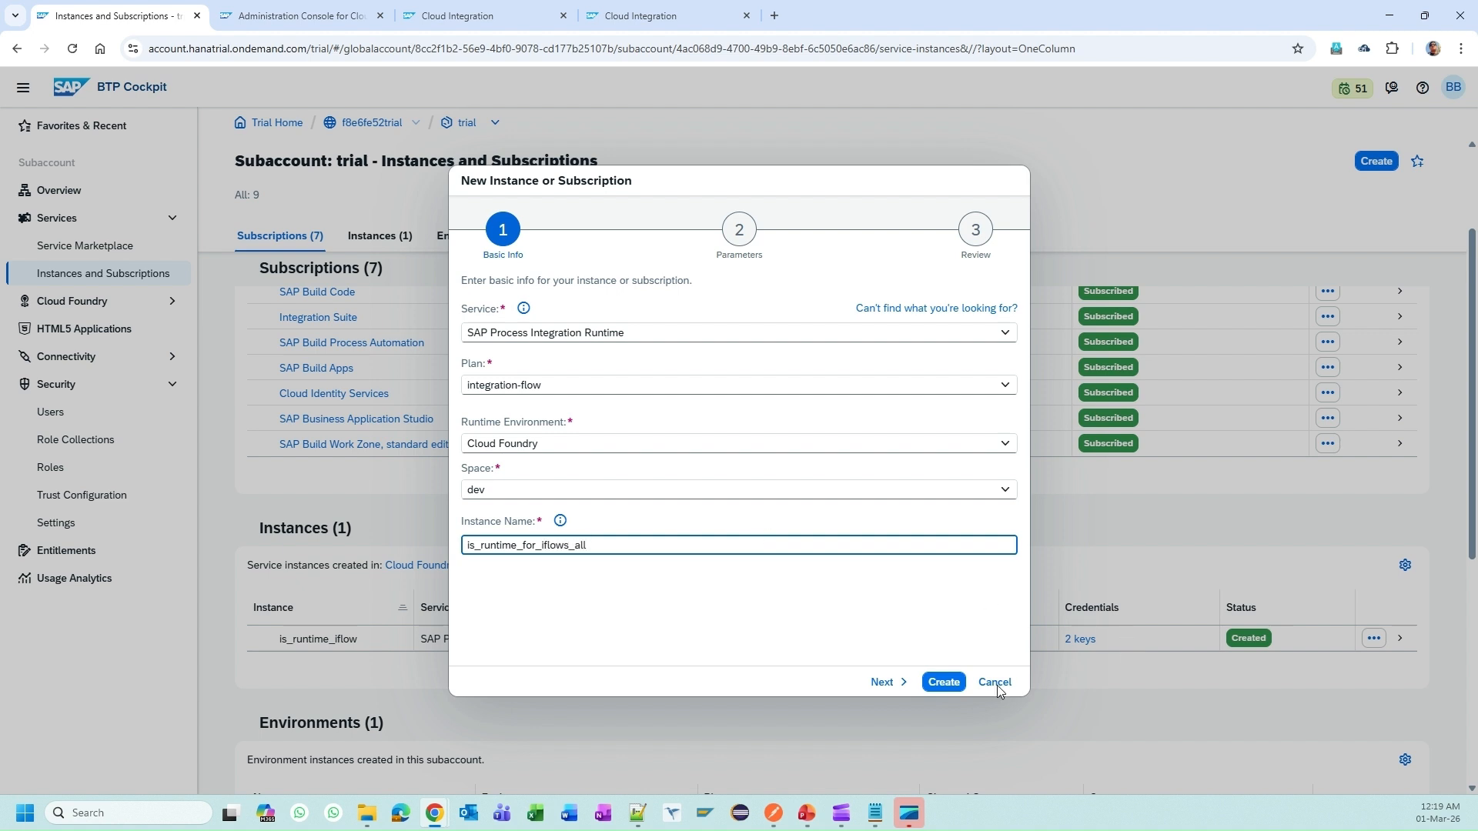
Step: Keep role ESBMessaging.send and grant type Client Credentials, then create the instance
click(878, 682)
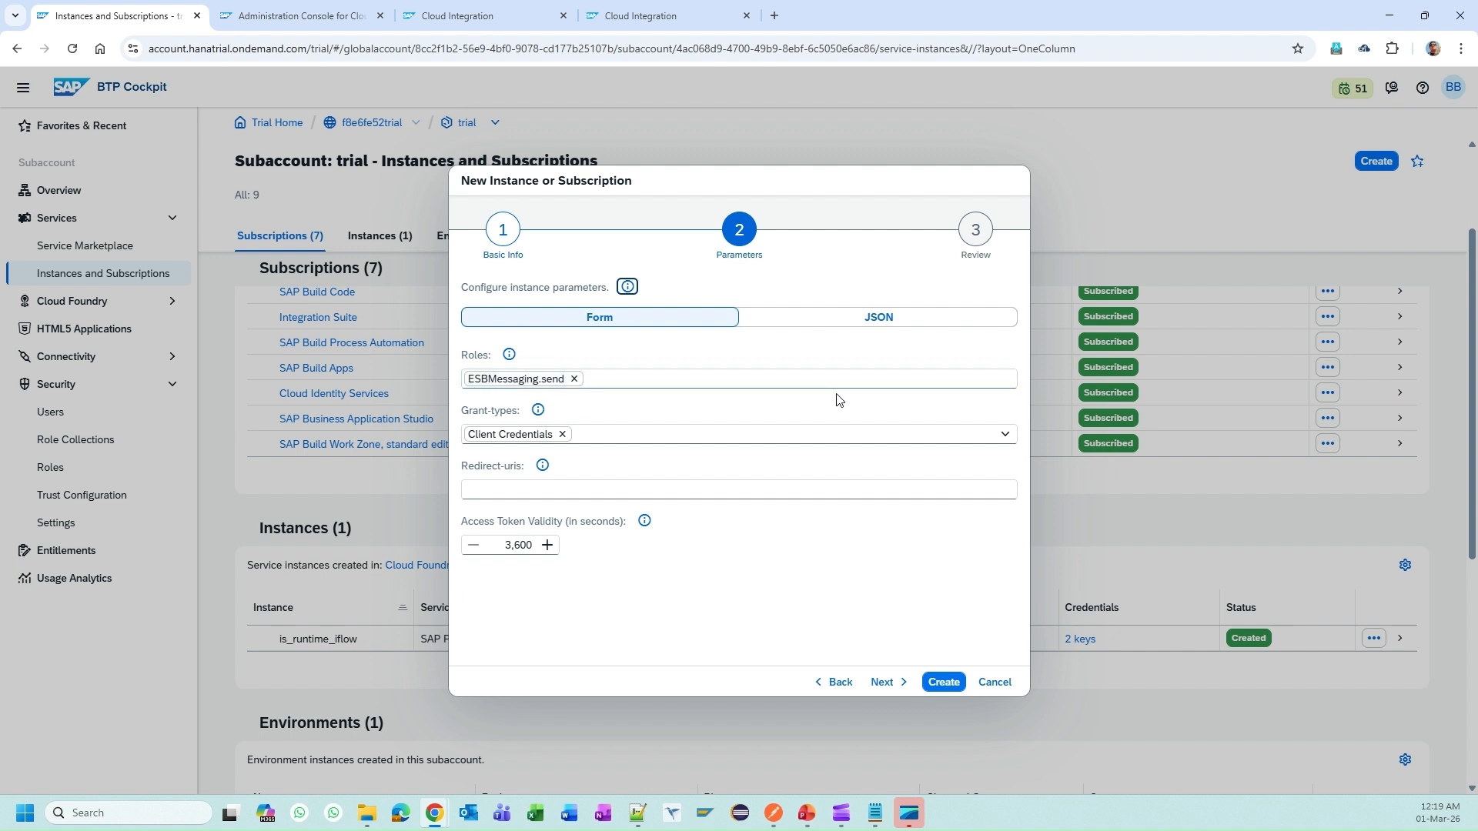
click(808, 378)
click(1005, 434)
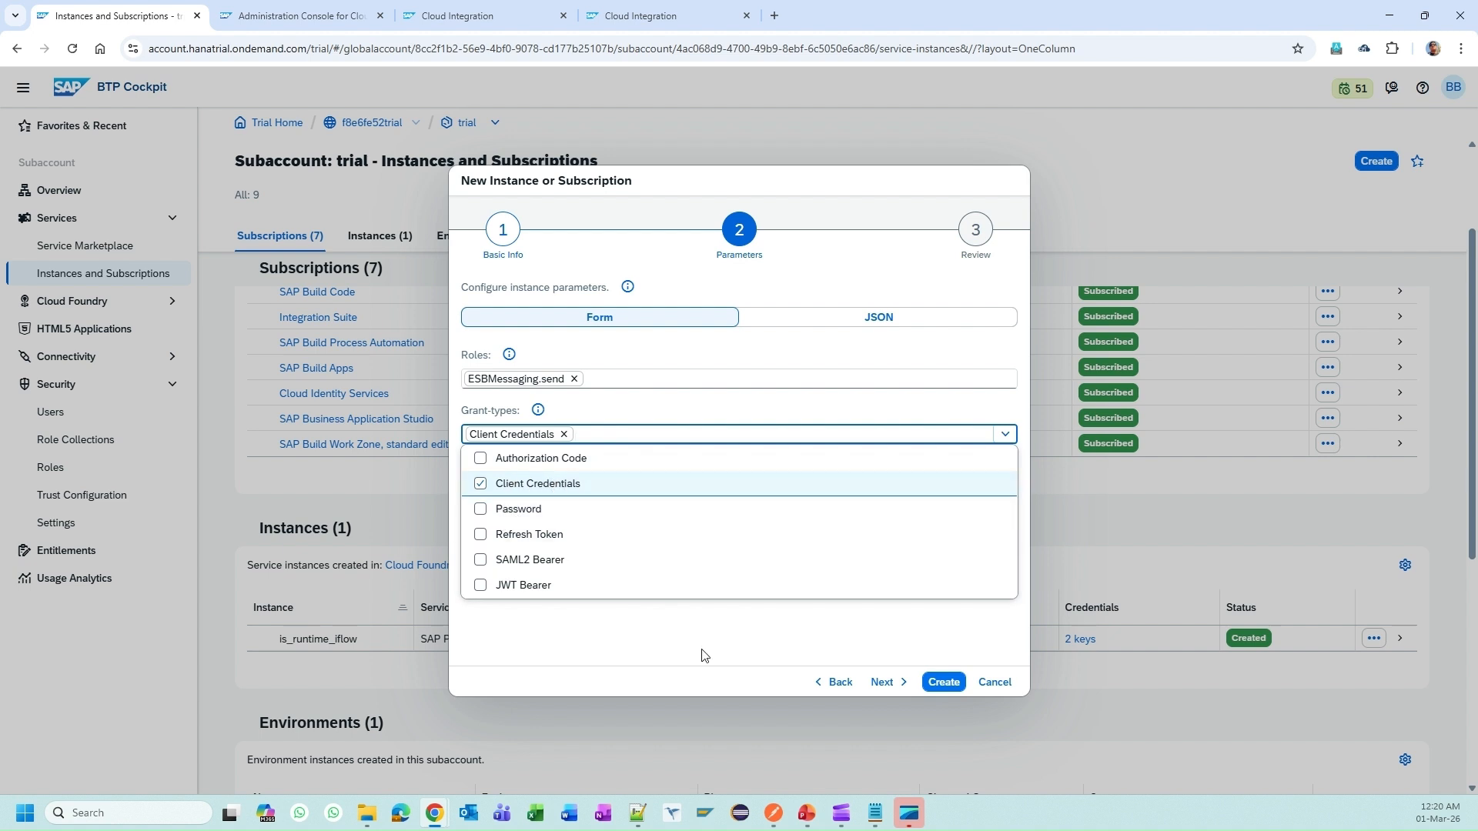
click(868, 650)
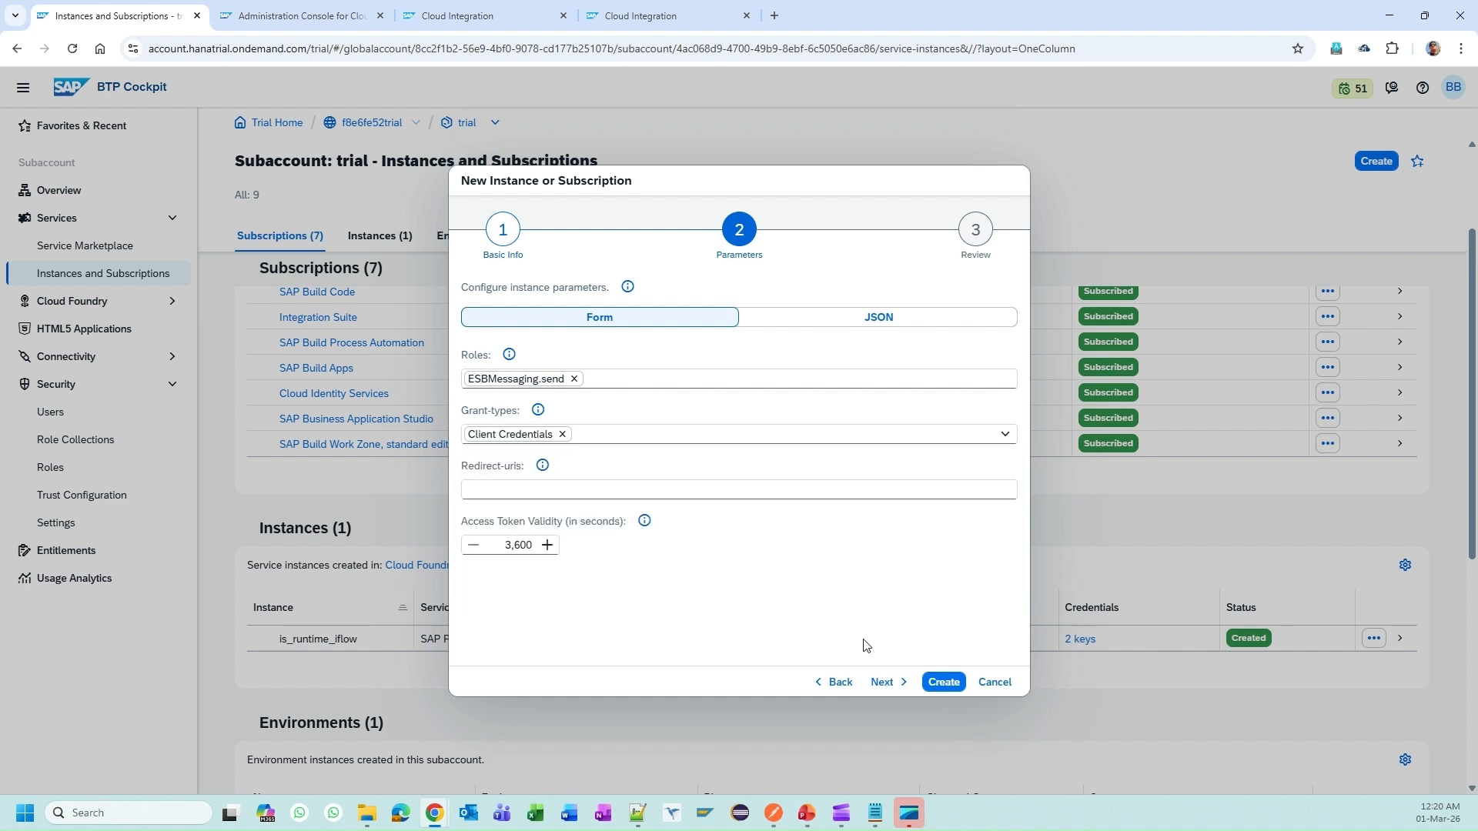
click(884, 684)
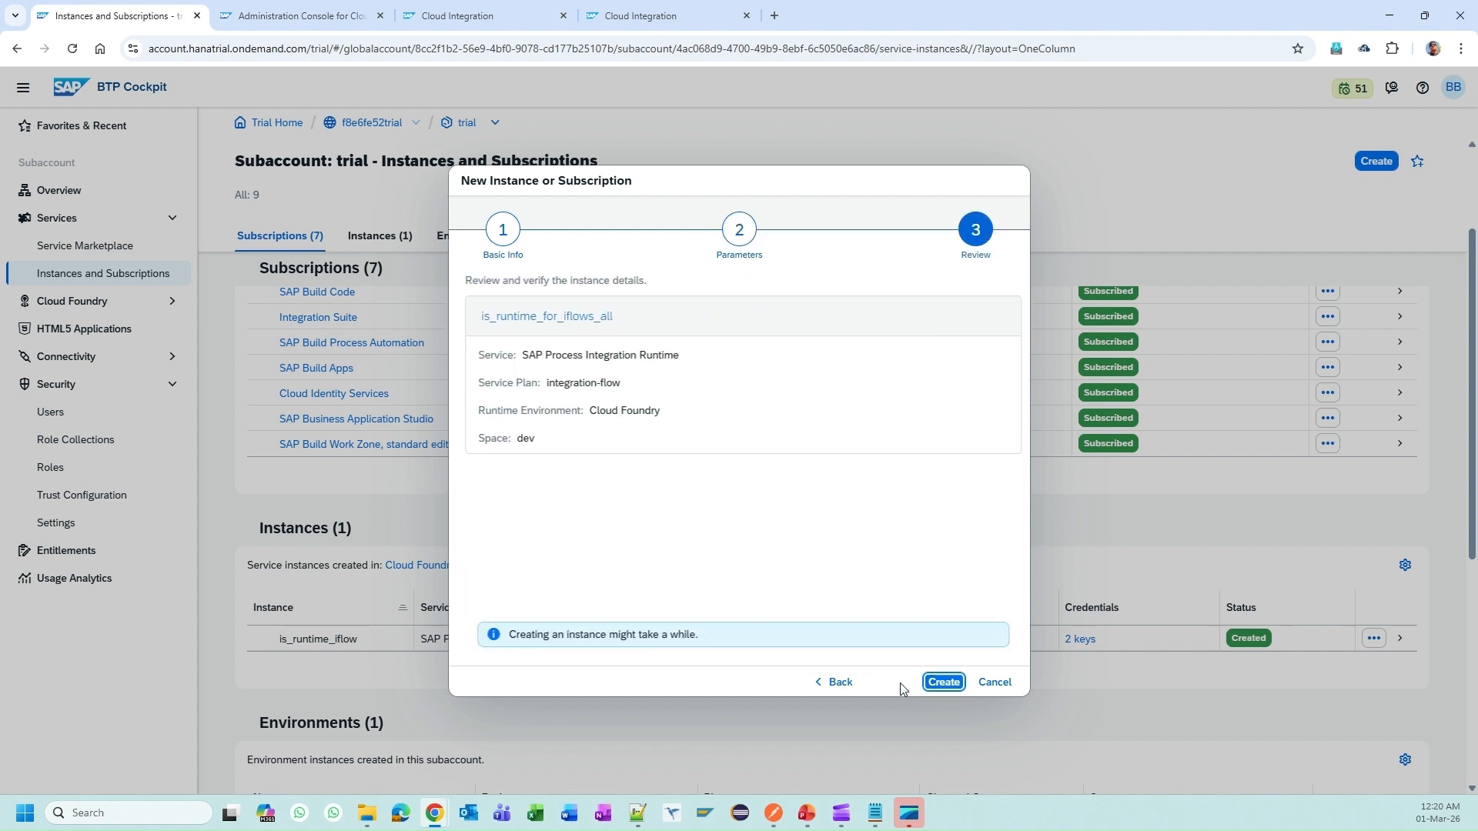
click(943, 682)
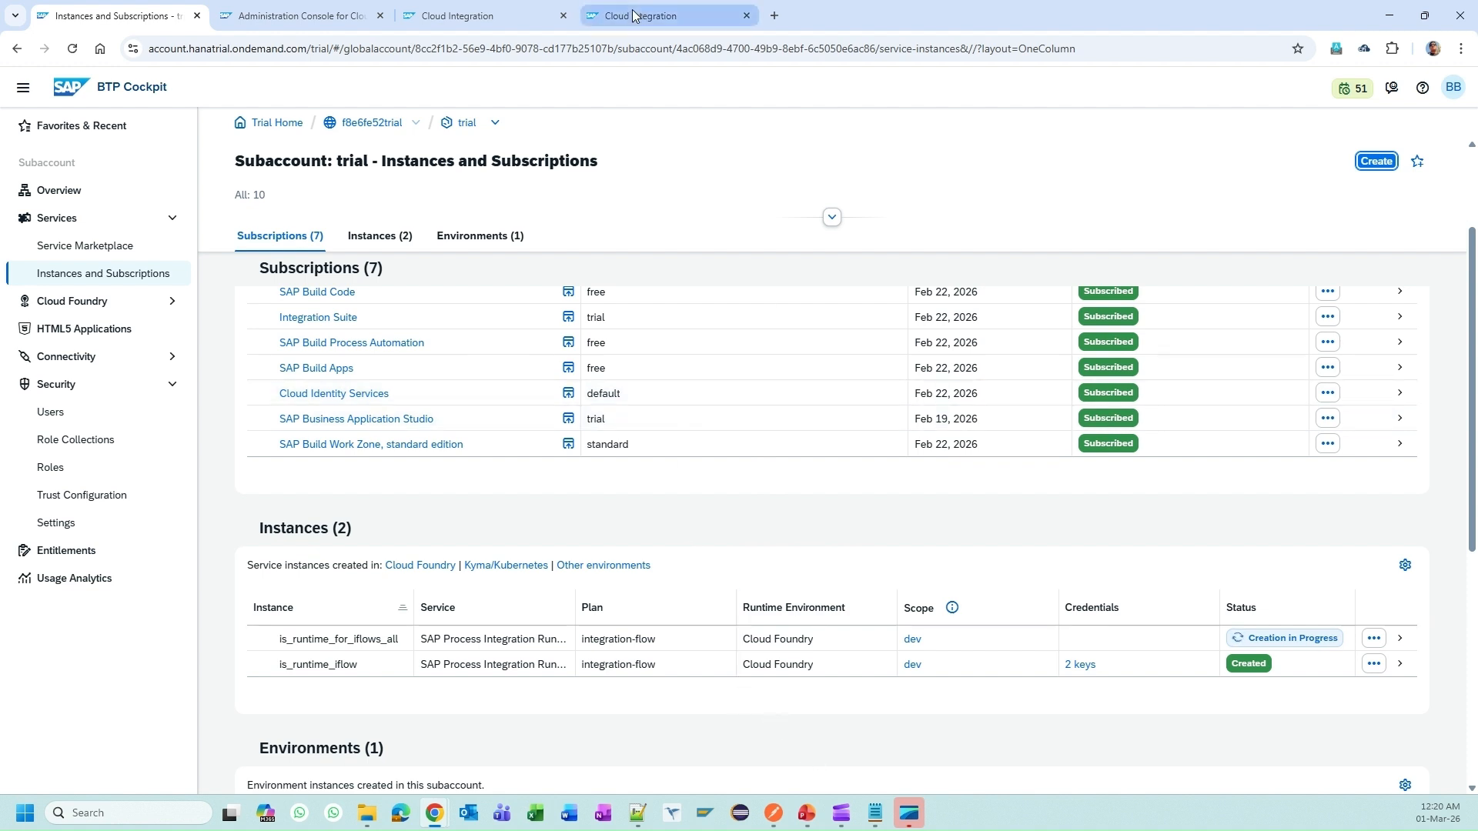
click(827, 808)
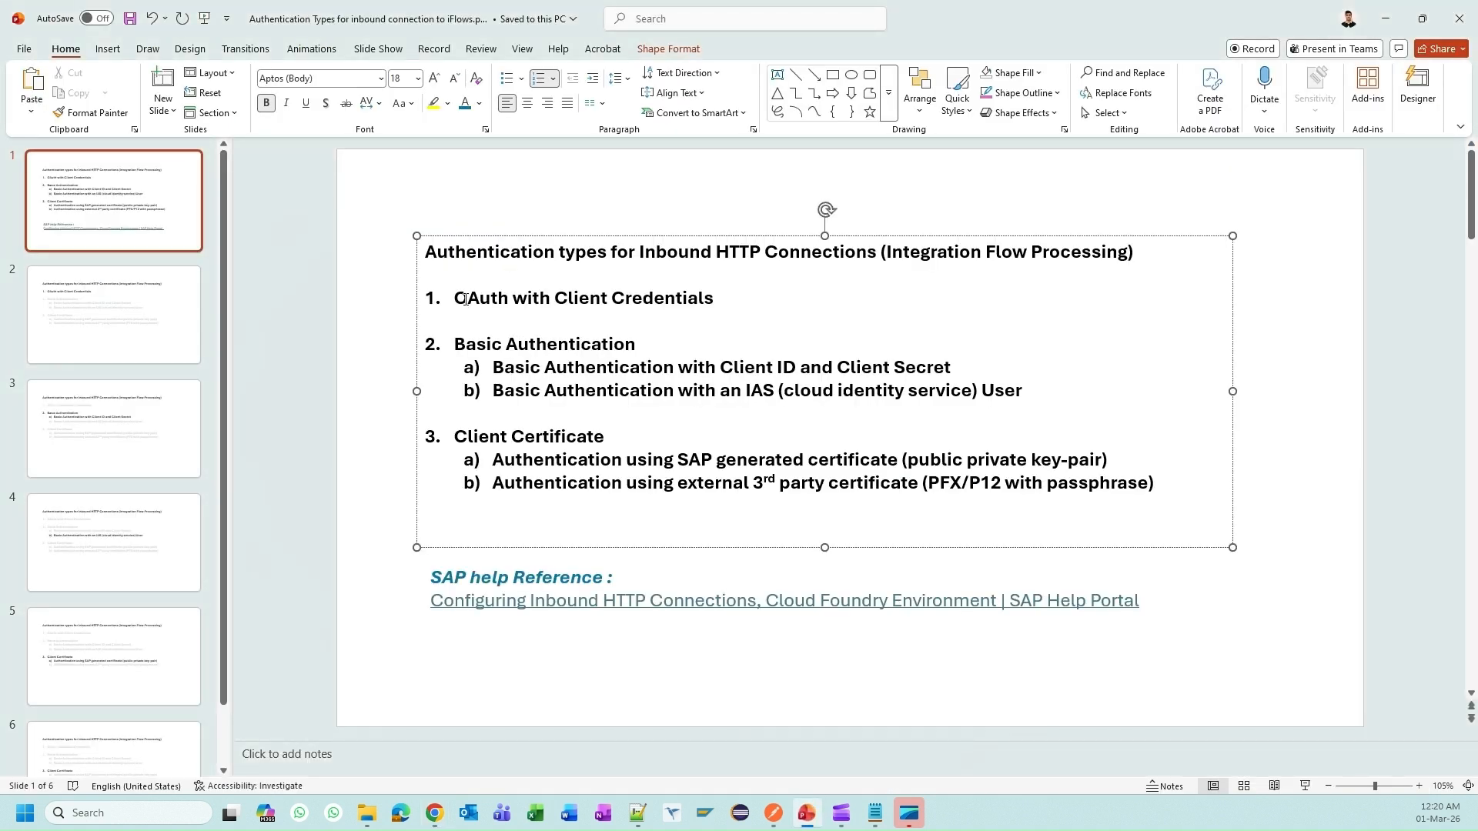
Step: Highlight 'OAuth with Client Credentials' on the authentication types slide, then return to the BTP Cockpit
drag(460, 298, 711, 299)
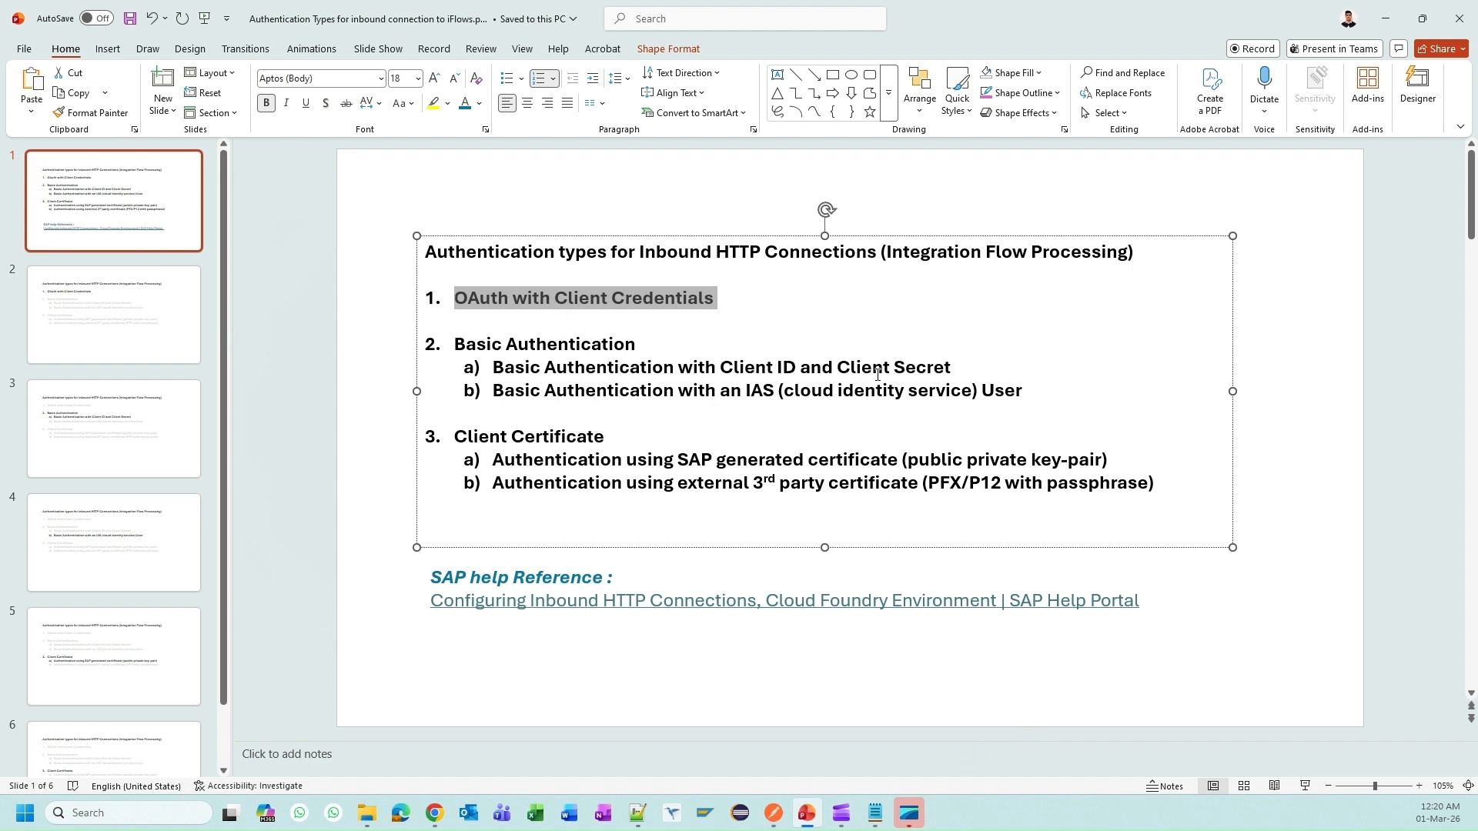
key(alt+Tab)
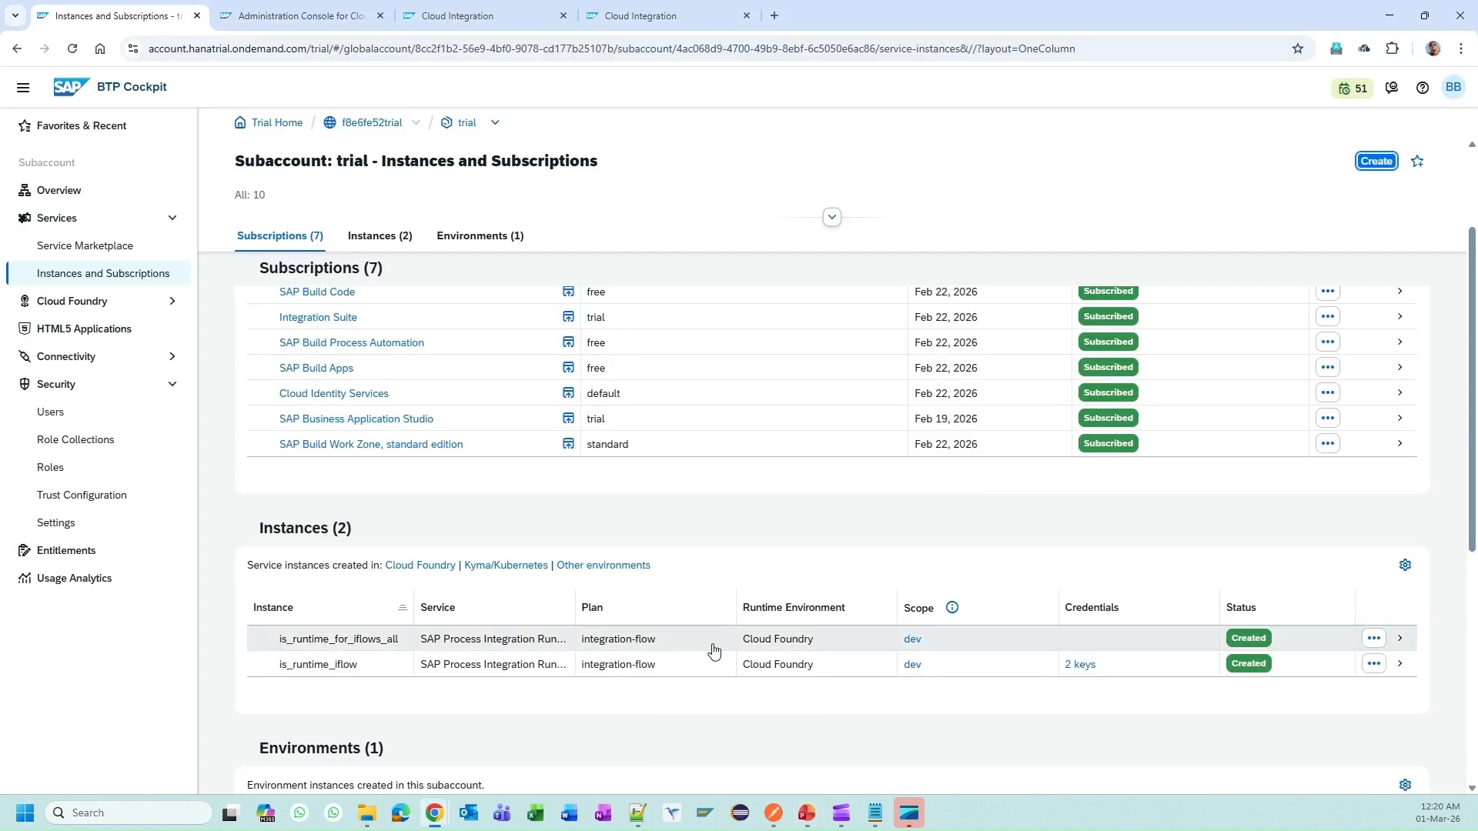
Step: Under the instance's Service Keys, create key ci_oauth with Key Type ClientId/Secret
click(776, 645)
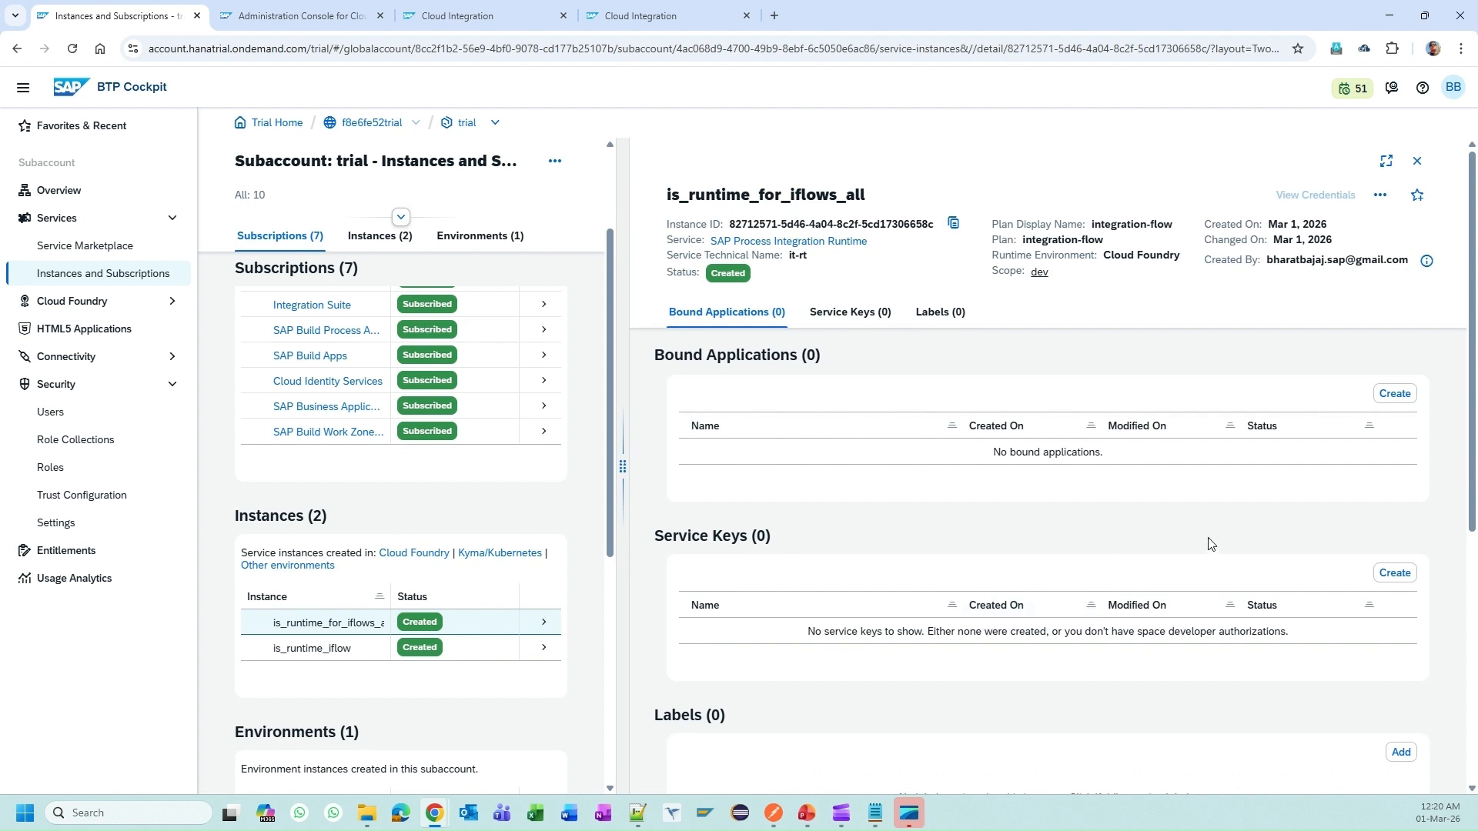
click(1394, 573)
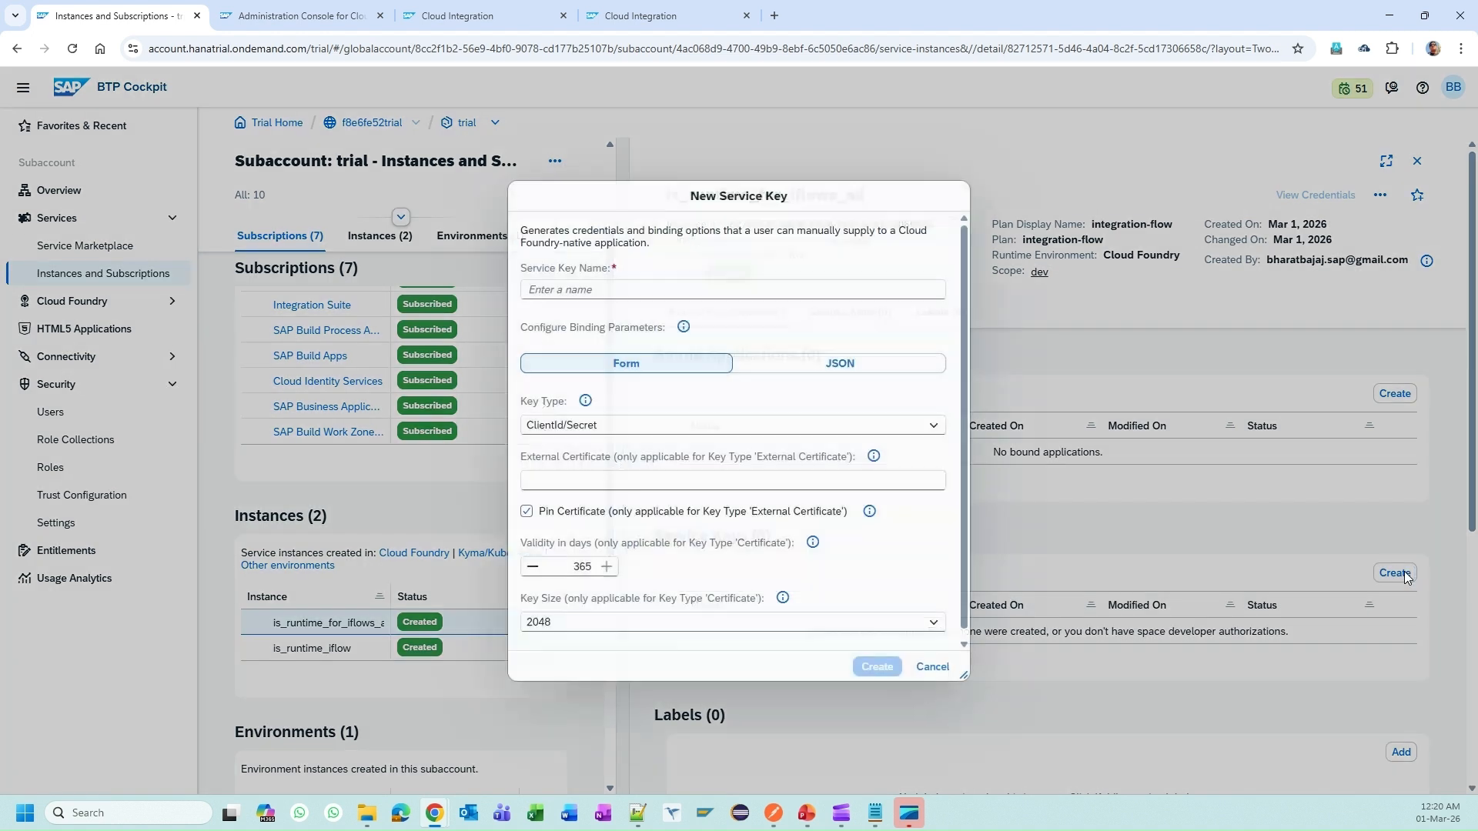
click(636, 295)
text(ci_oauth)
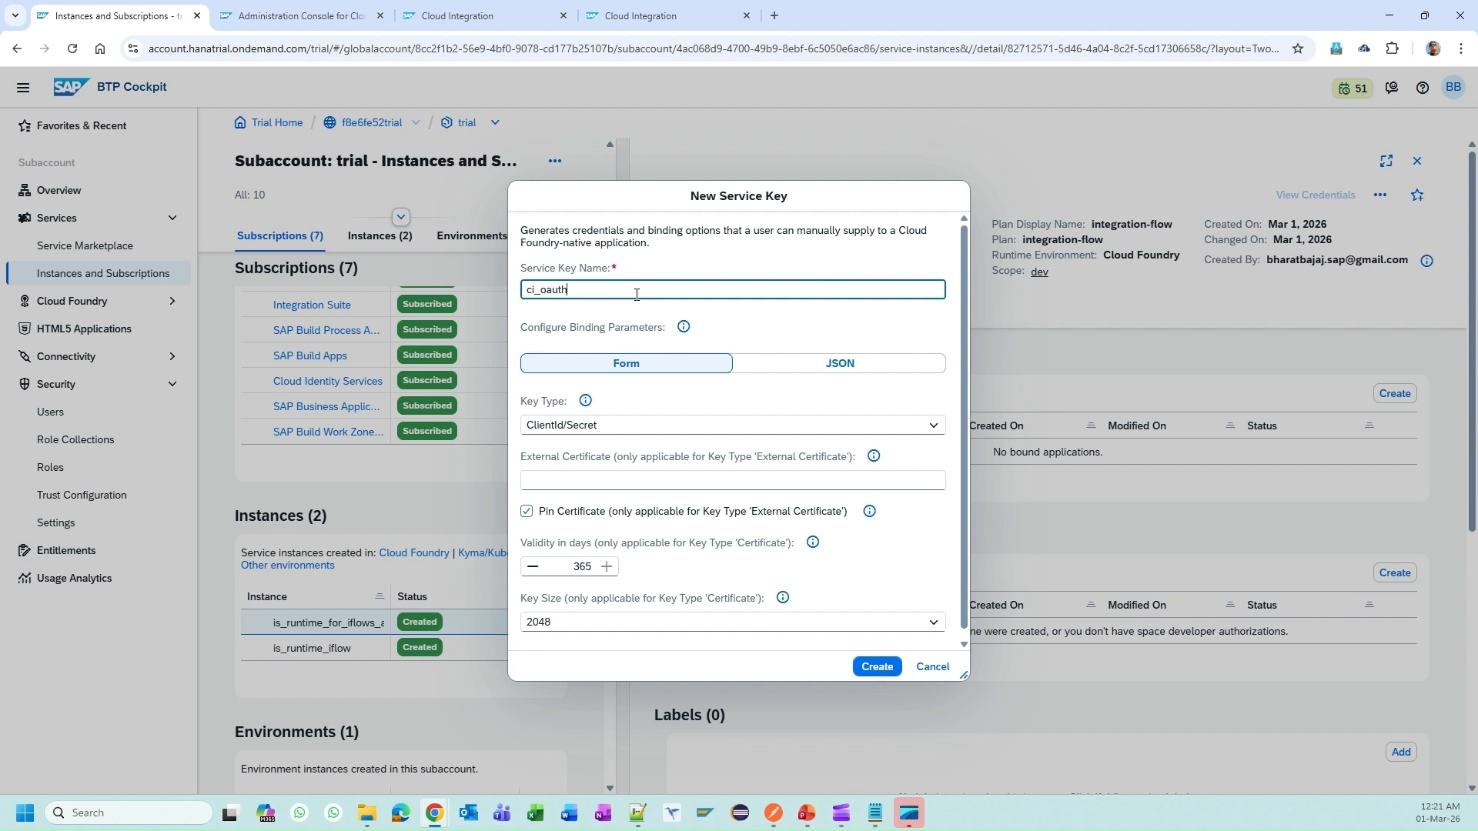
key(Tab)
click(615, 431)
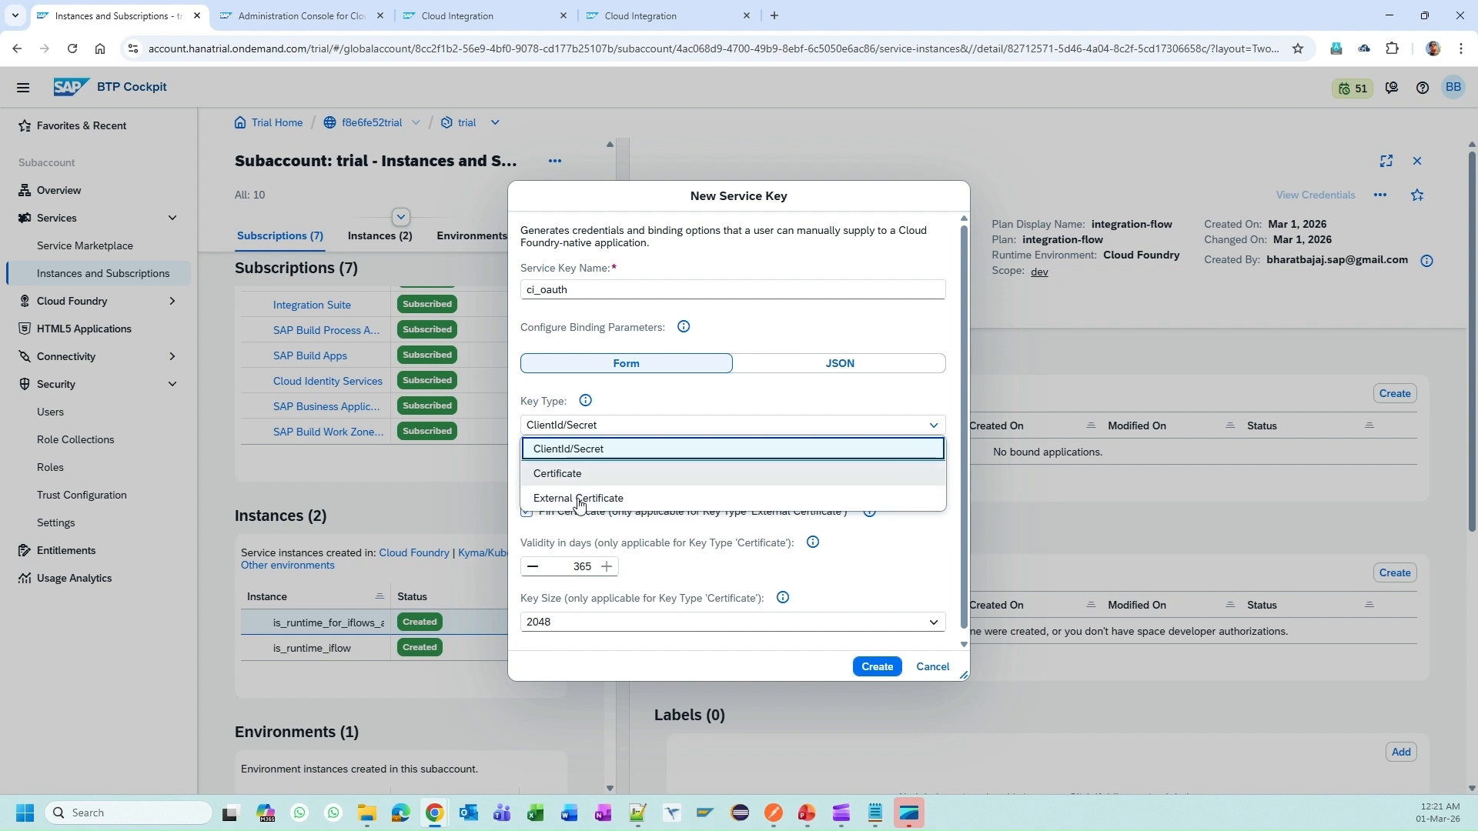
click(589, 448)
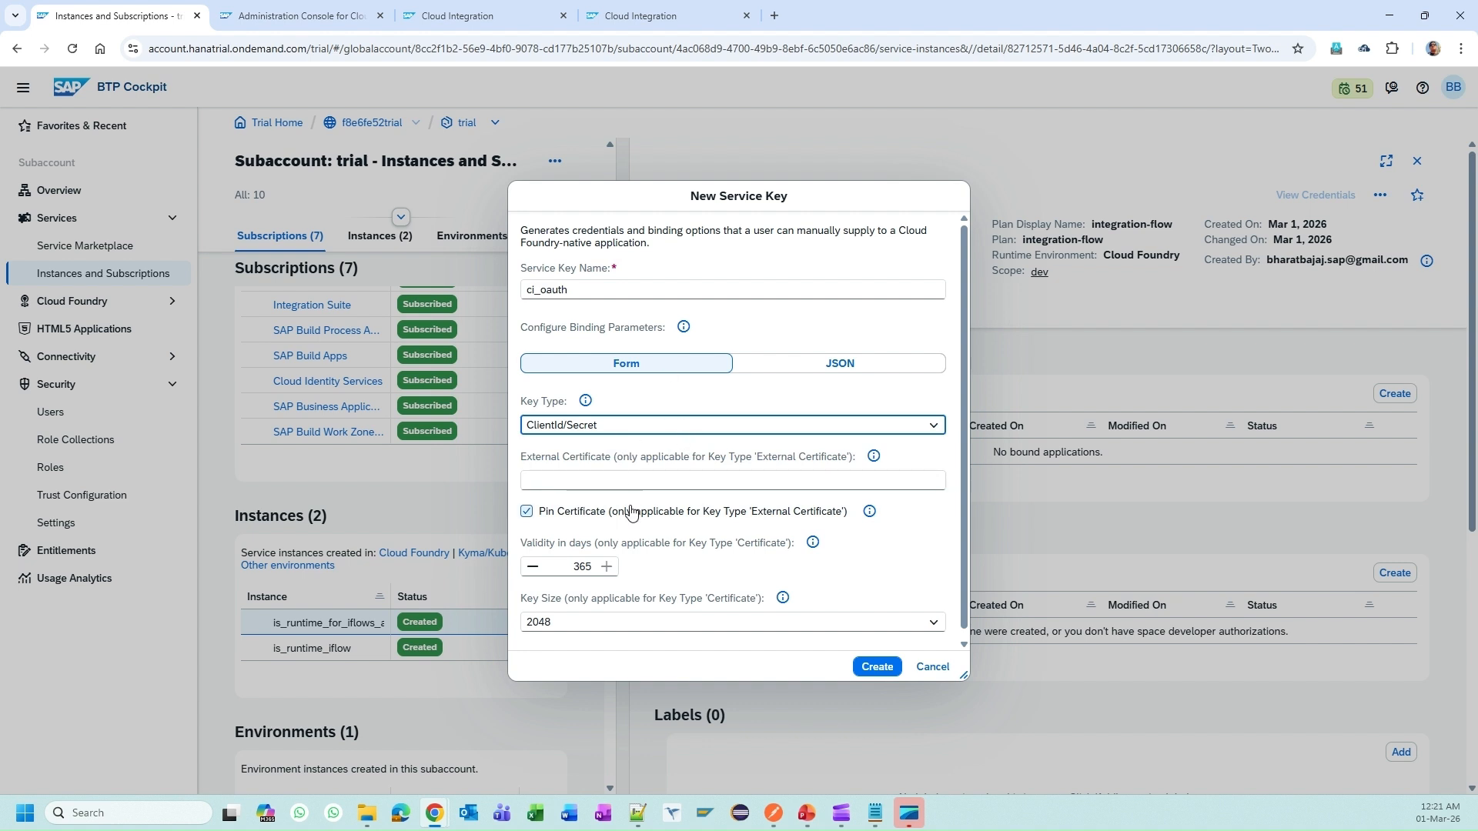
double_click(544, 294)
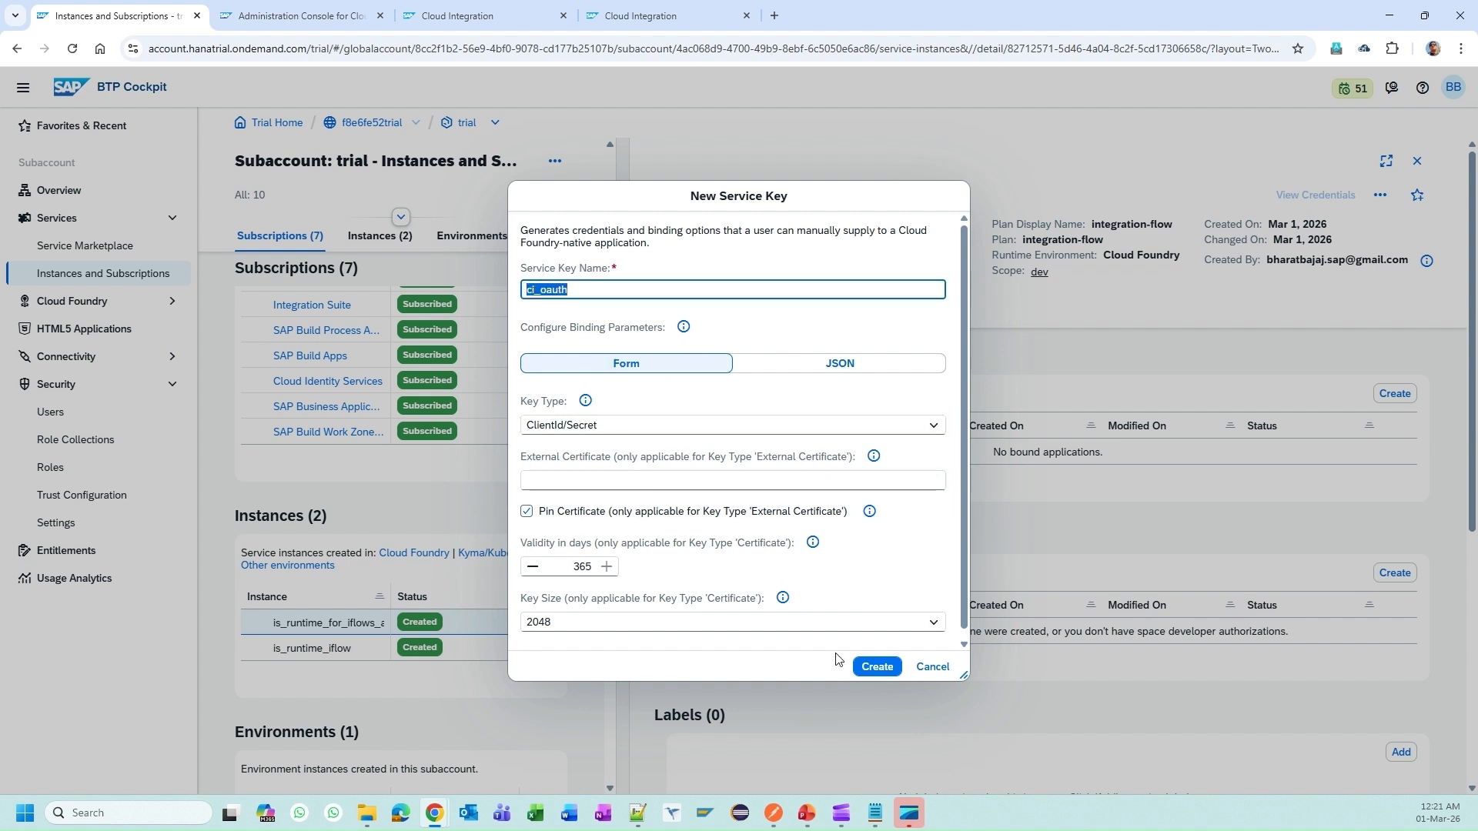
click(878, 667)
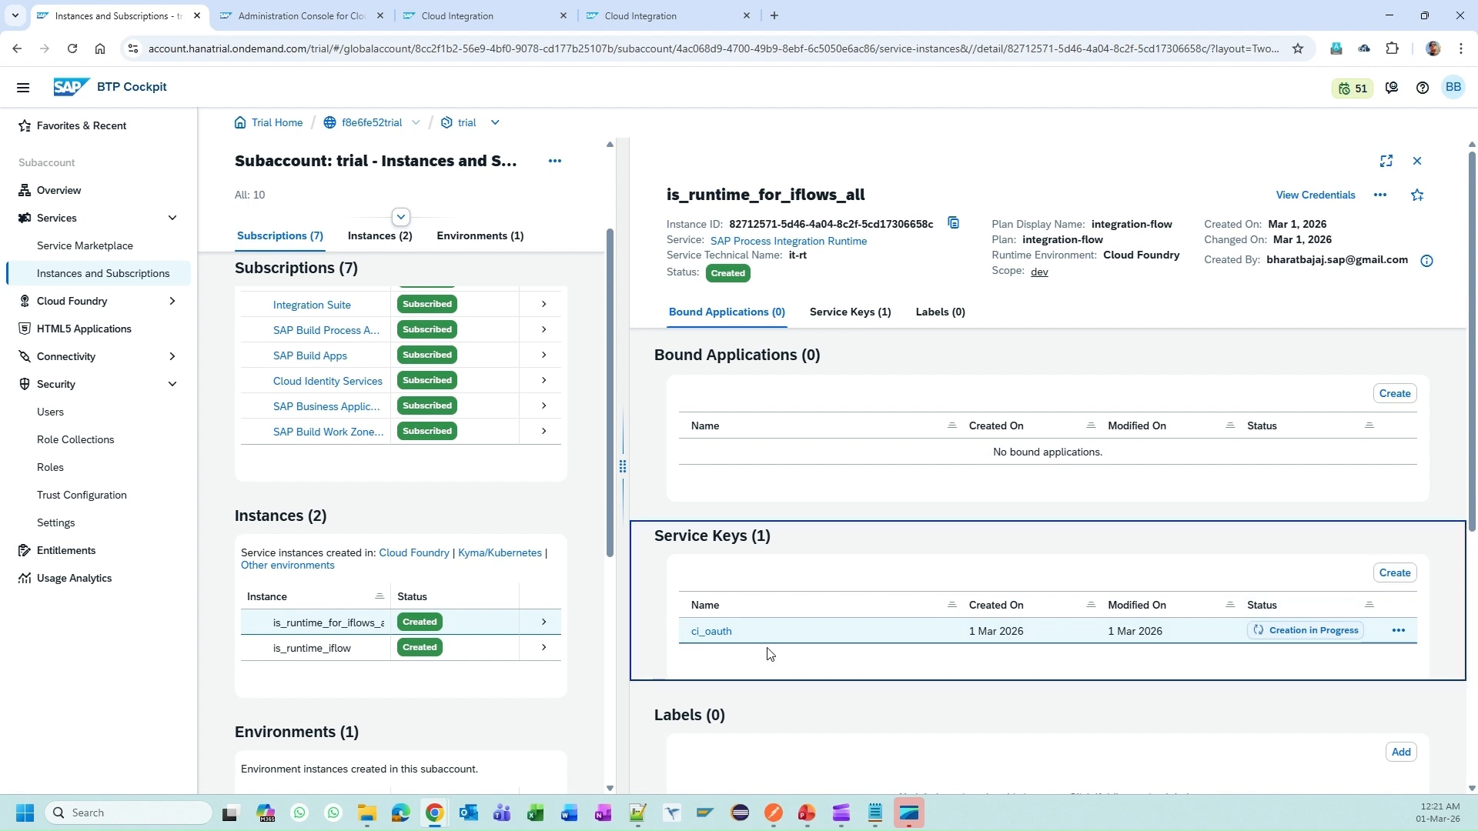
Step: Open the ci_oauth service key's credentials JSON in the BTP Cockpit
click(809, 660)
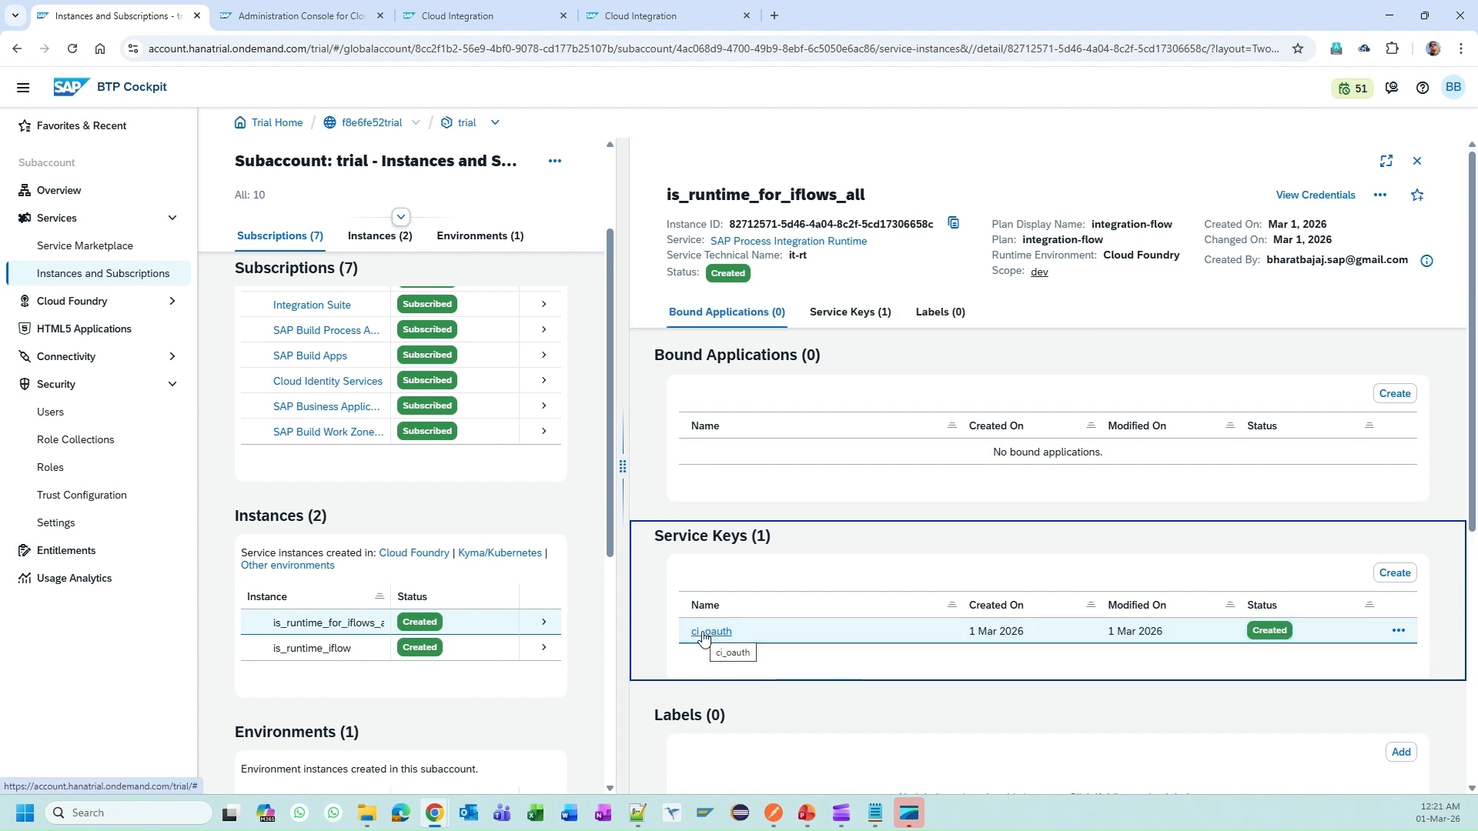
click(703, 633)
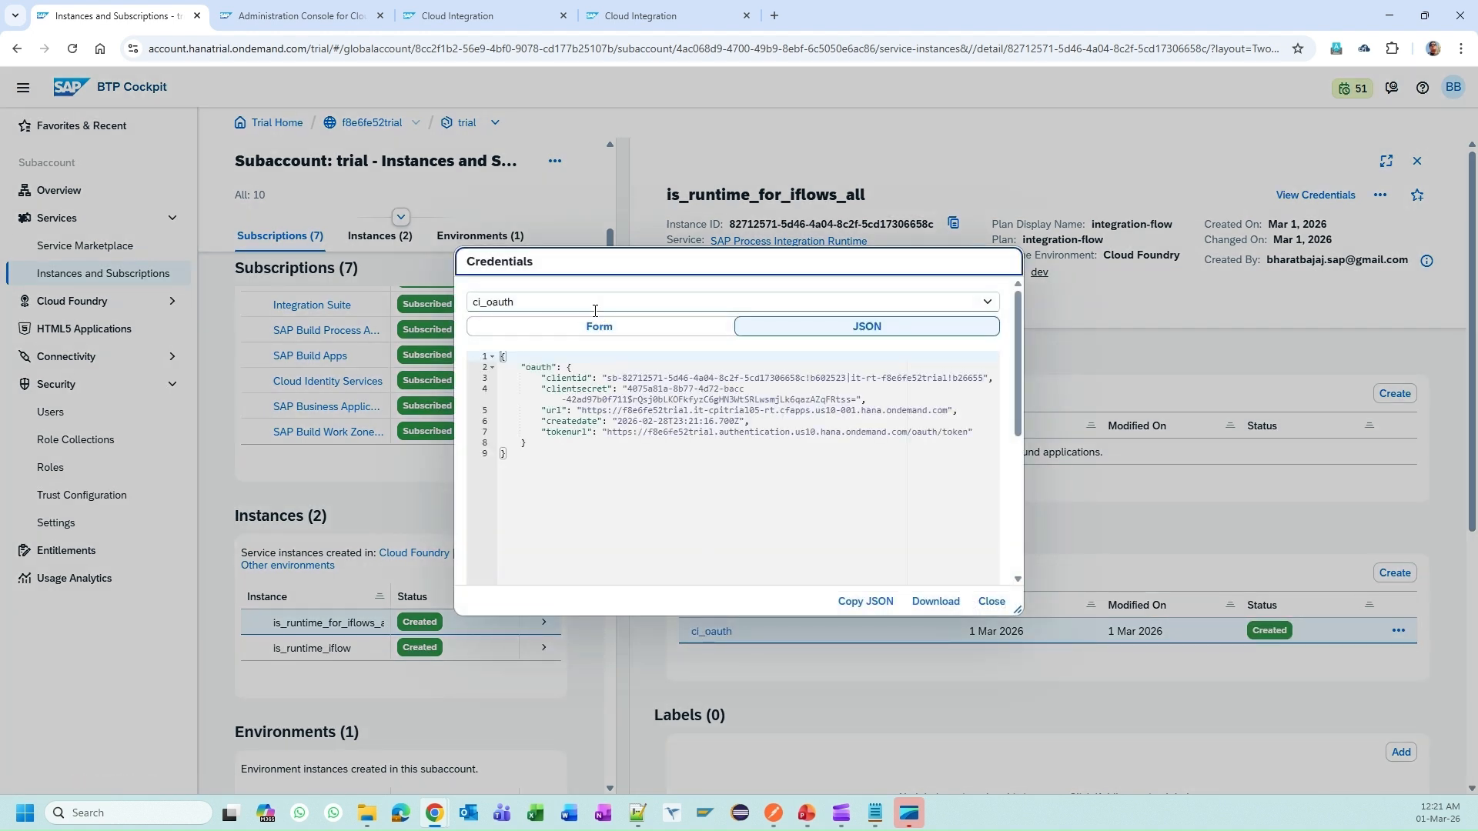
drag(526, 367, 604, 465)
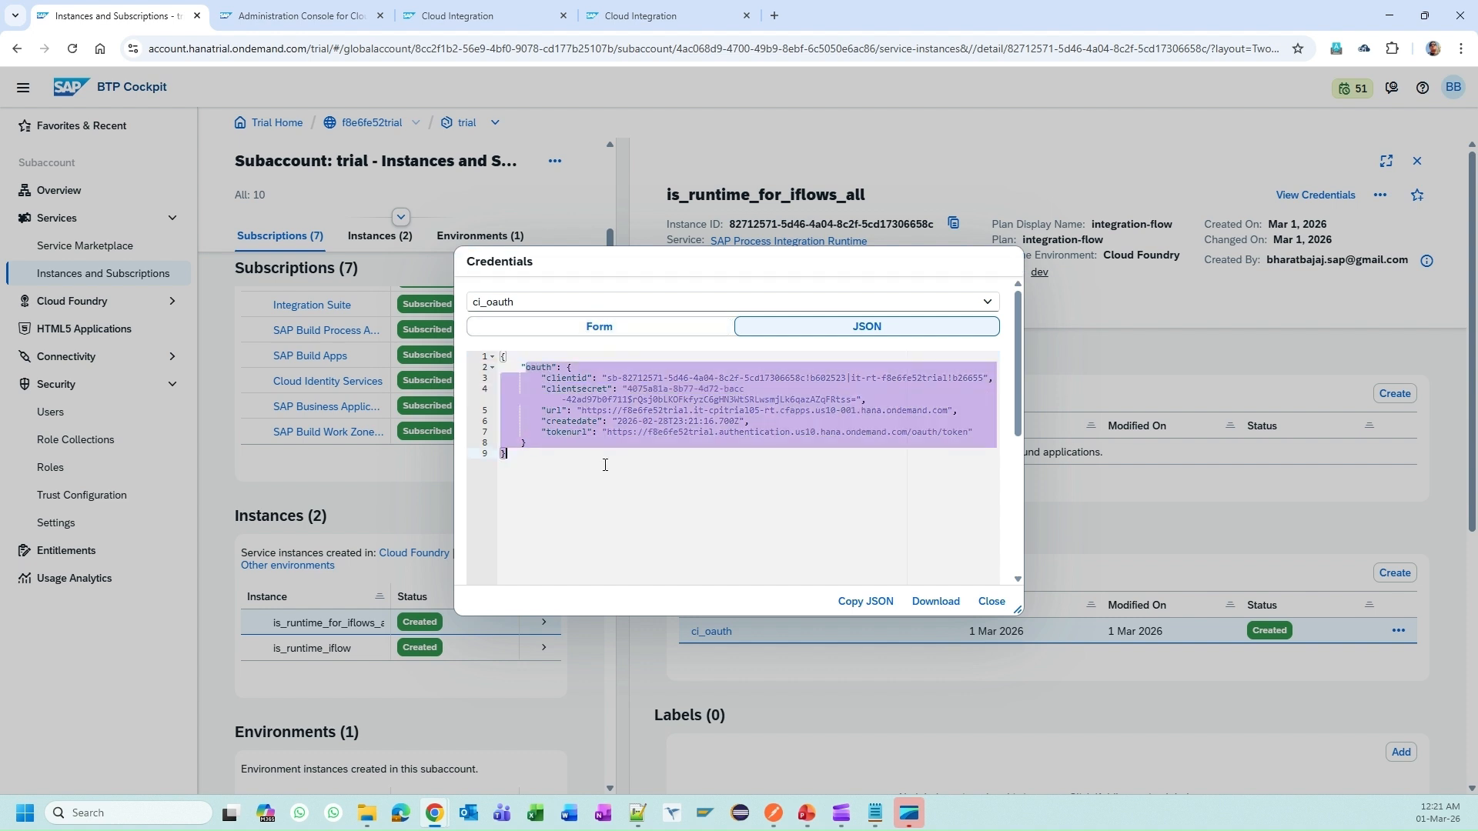
click(607, 471)
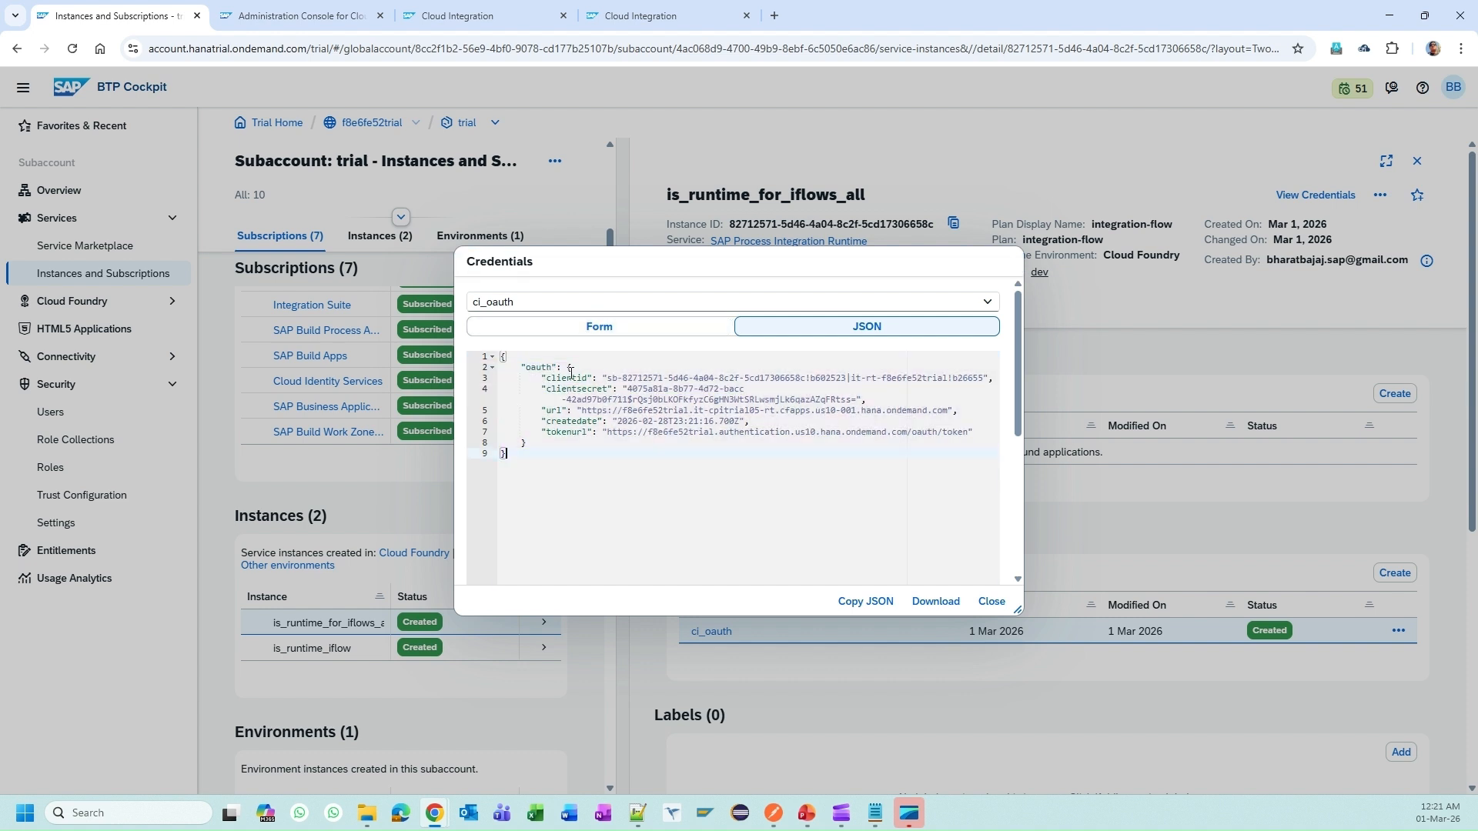
Step: Highlight the clientid, tokenurl and url values in the ci_oauth credentials, then go to Postman
drag(609, 374, 669, 387)
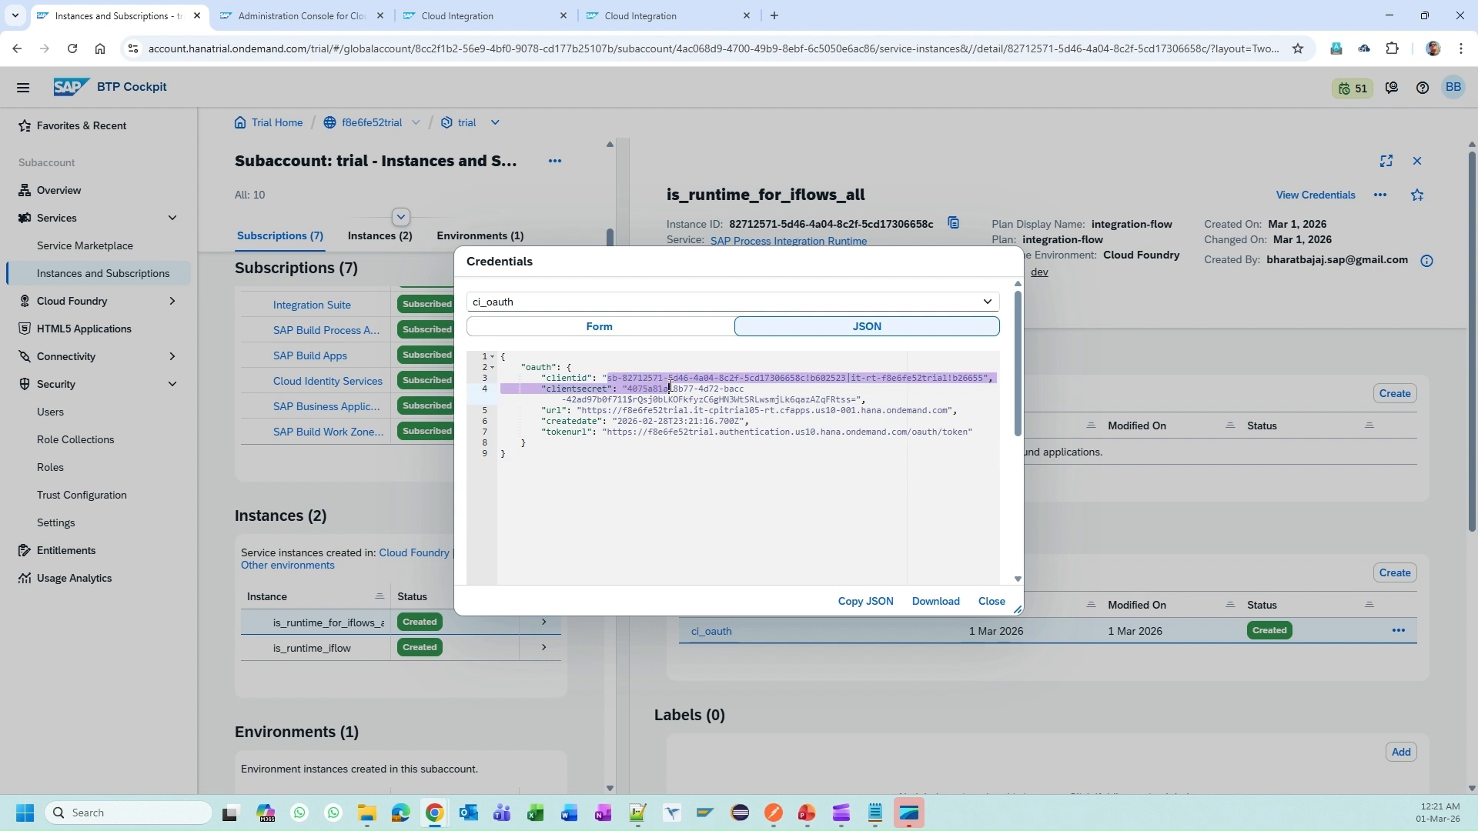
drag(588, 433, 973, 435)
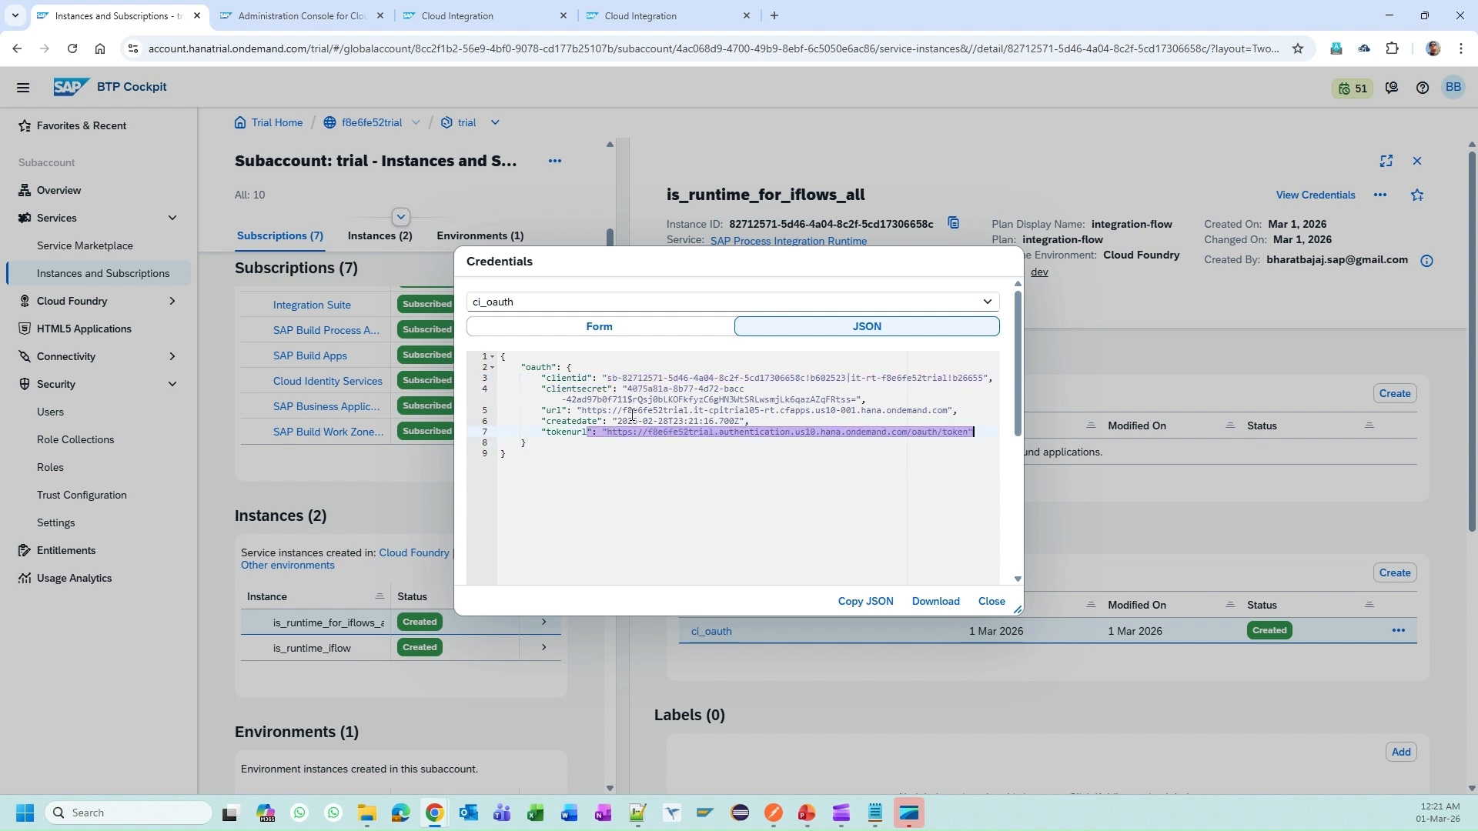
drag(583, 410, 946, 414)
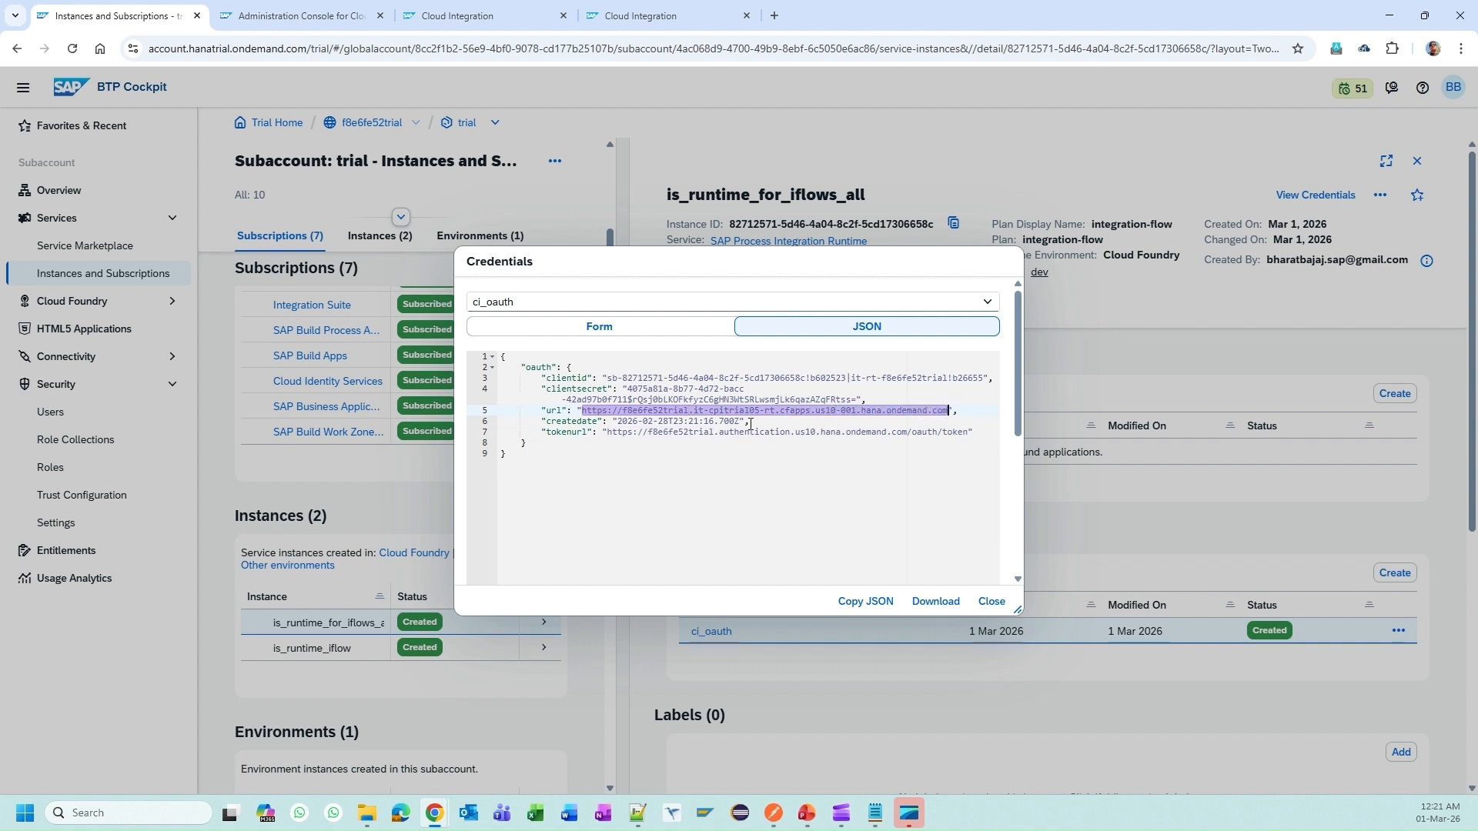
drag(616, 422, 700, 422)
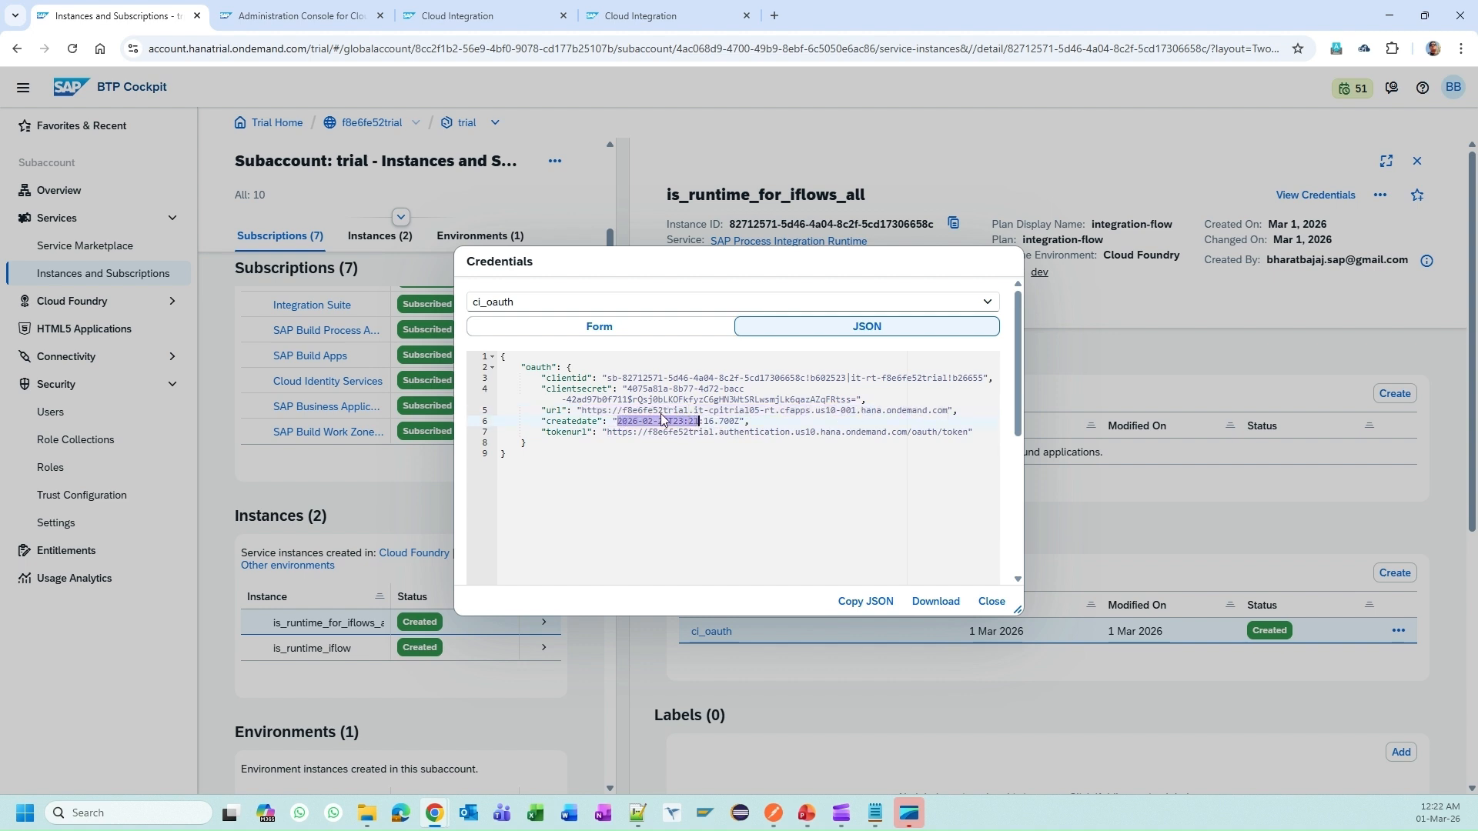
click(649, 411)
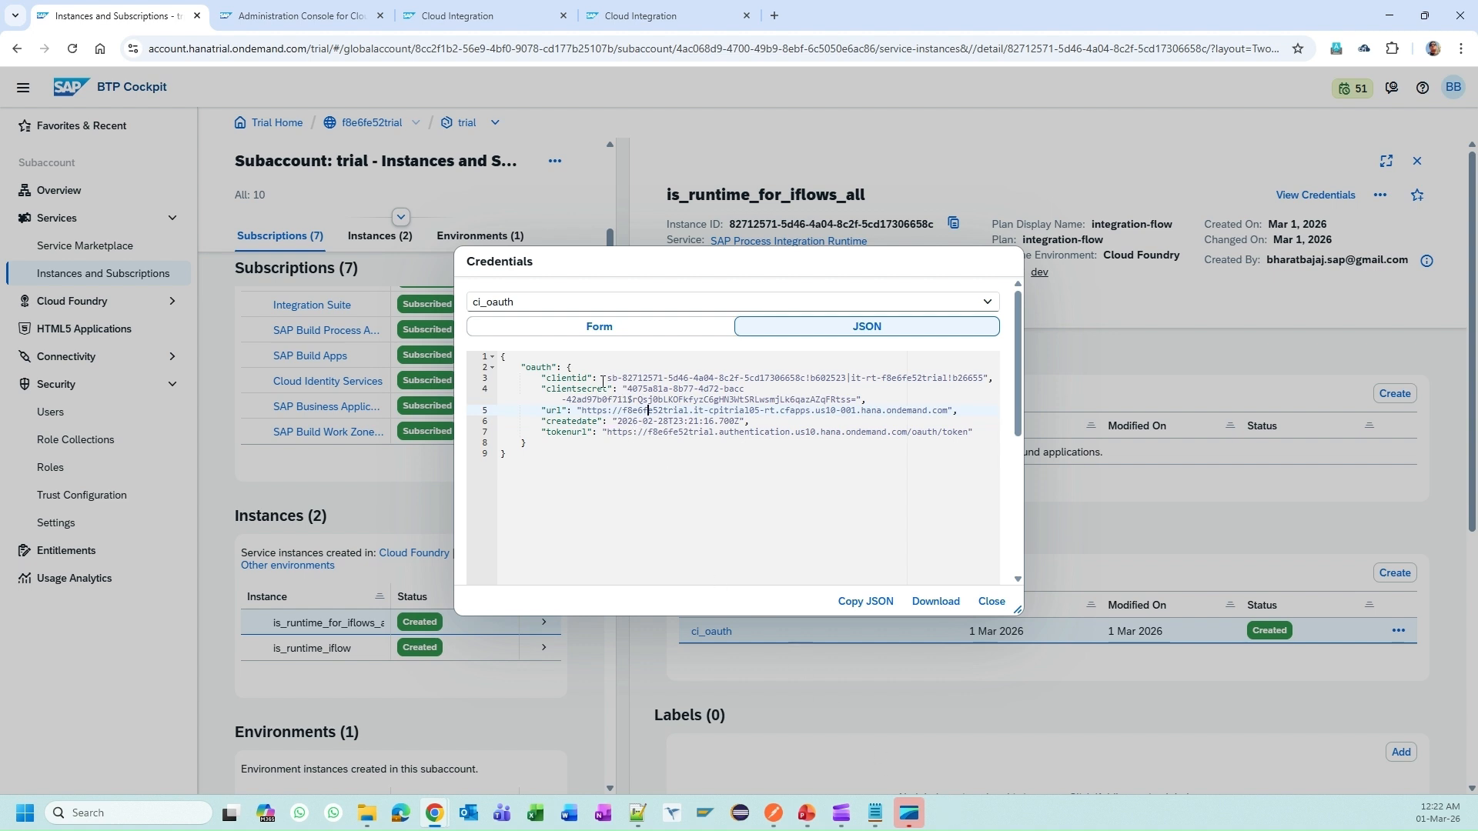
drag(583, 378, 628, 389)
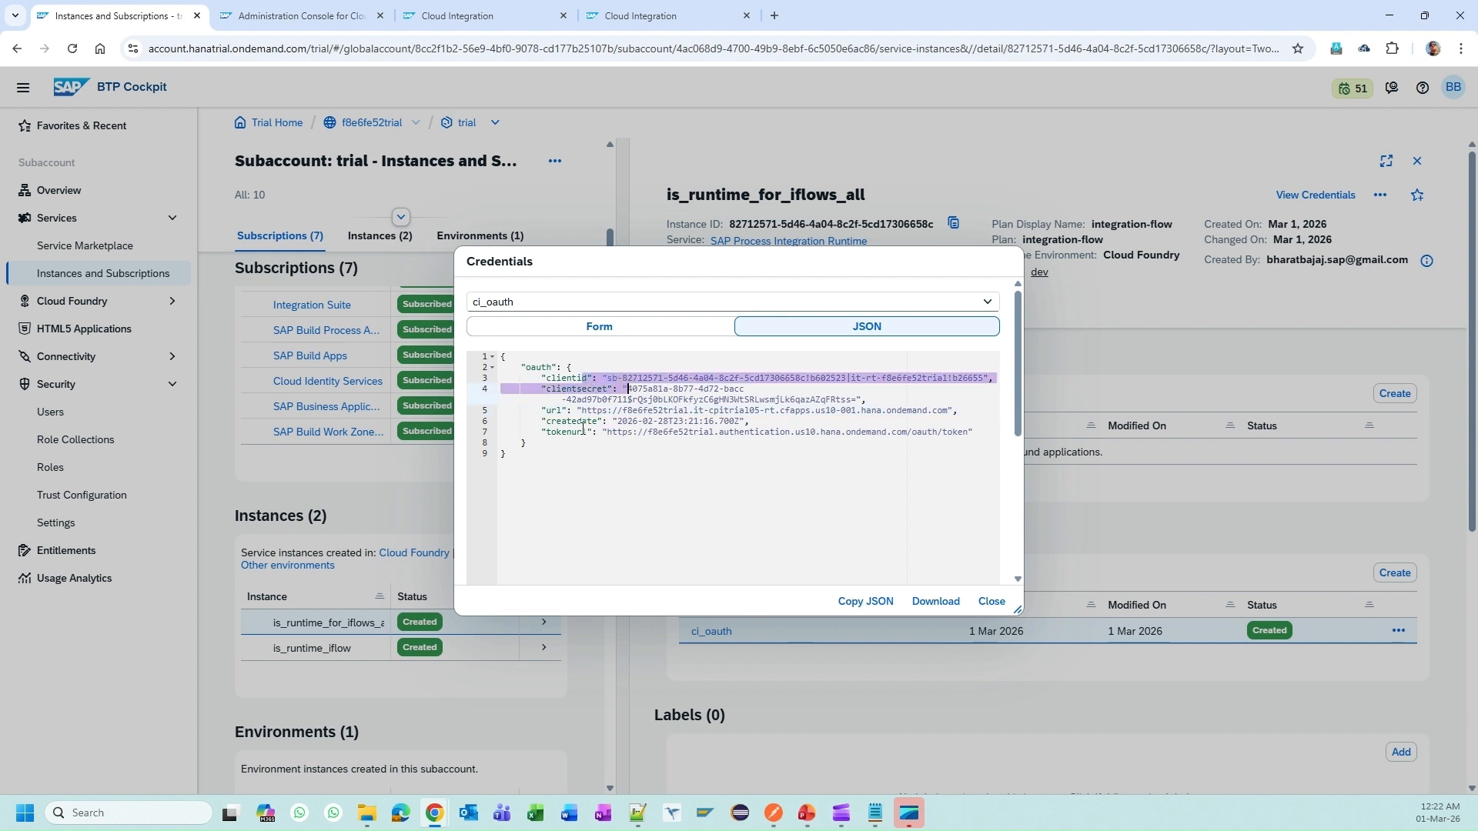
drag(563, 433, 649, 432)
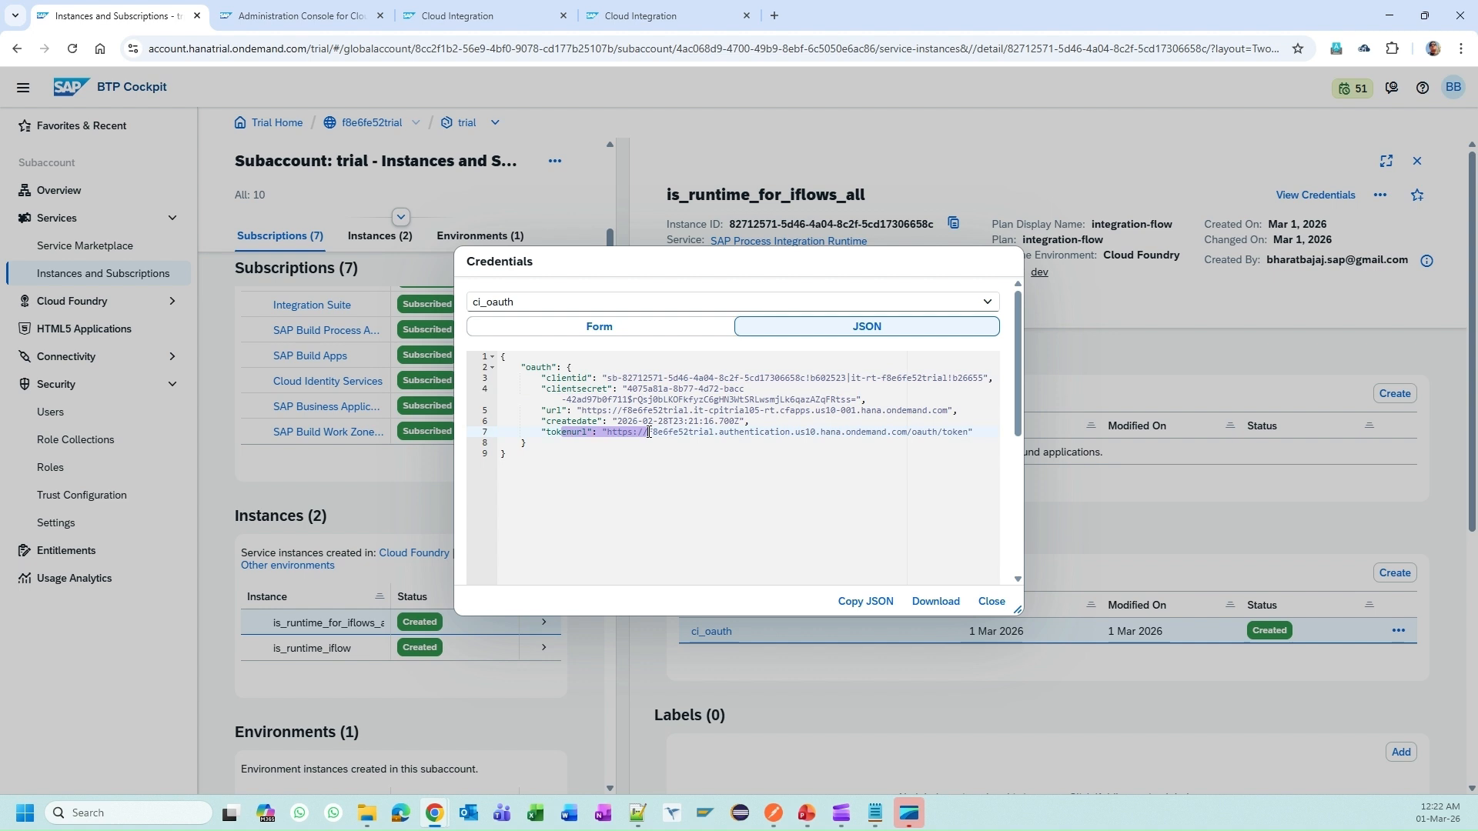
click(783, 826)
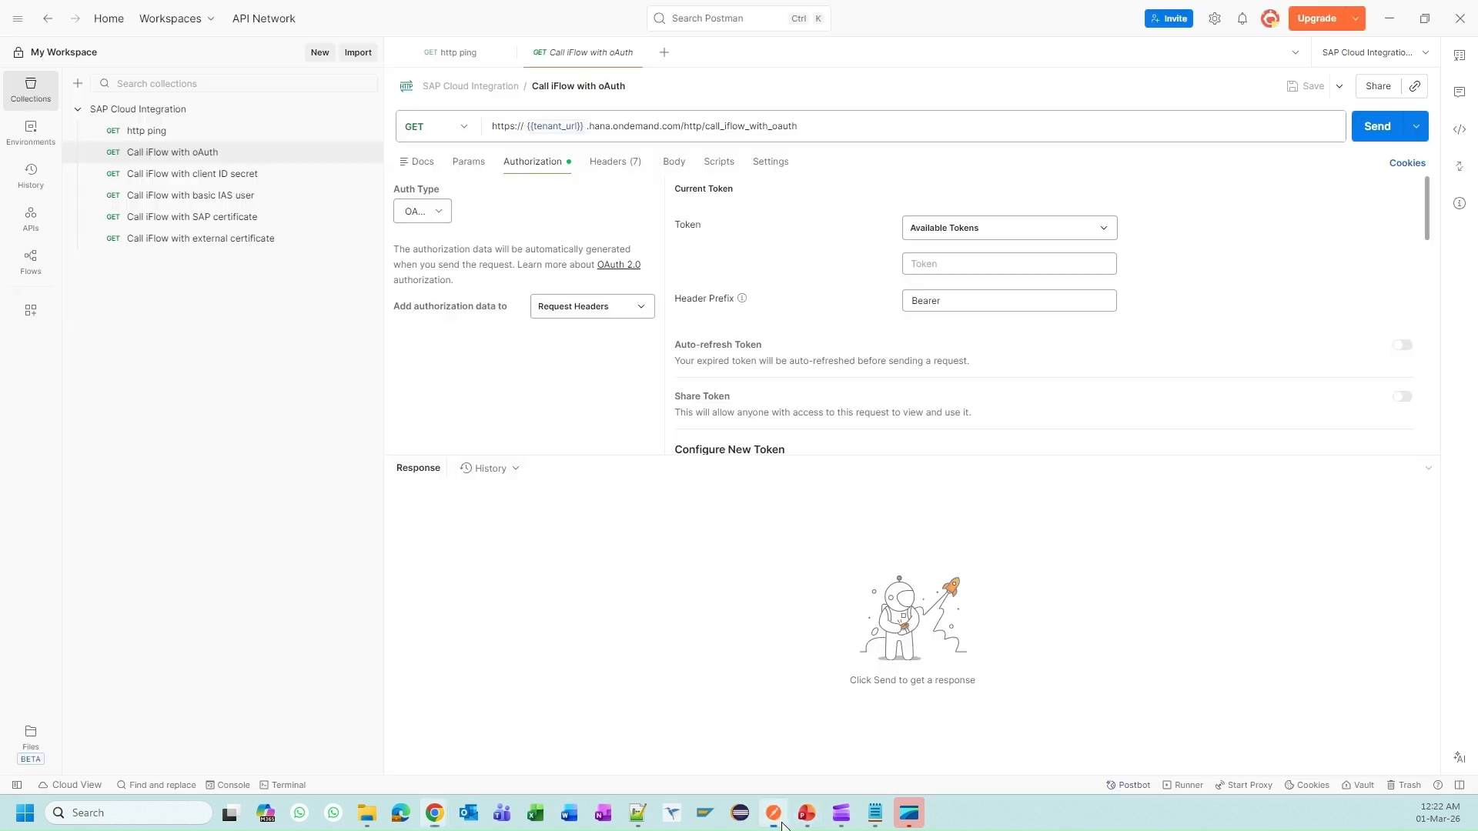
Step: Set the Call iFlow with oAuth request's authorization type to OAuth 2.0
click(441, 213)
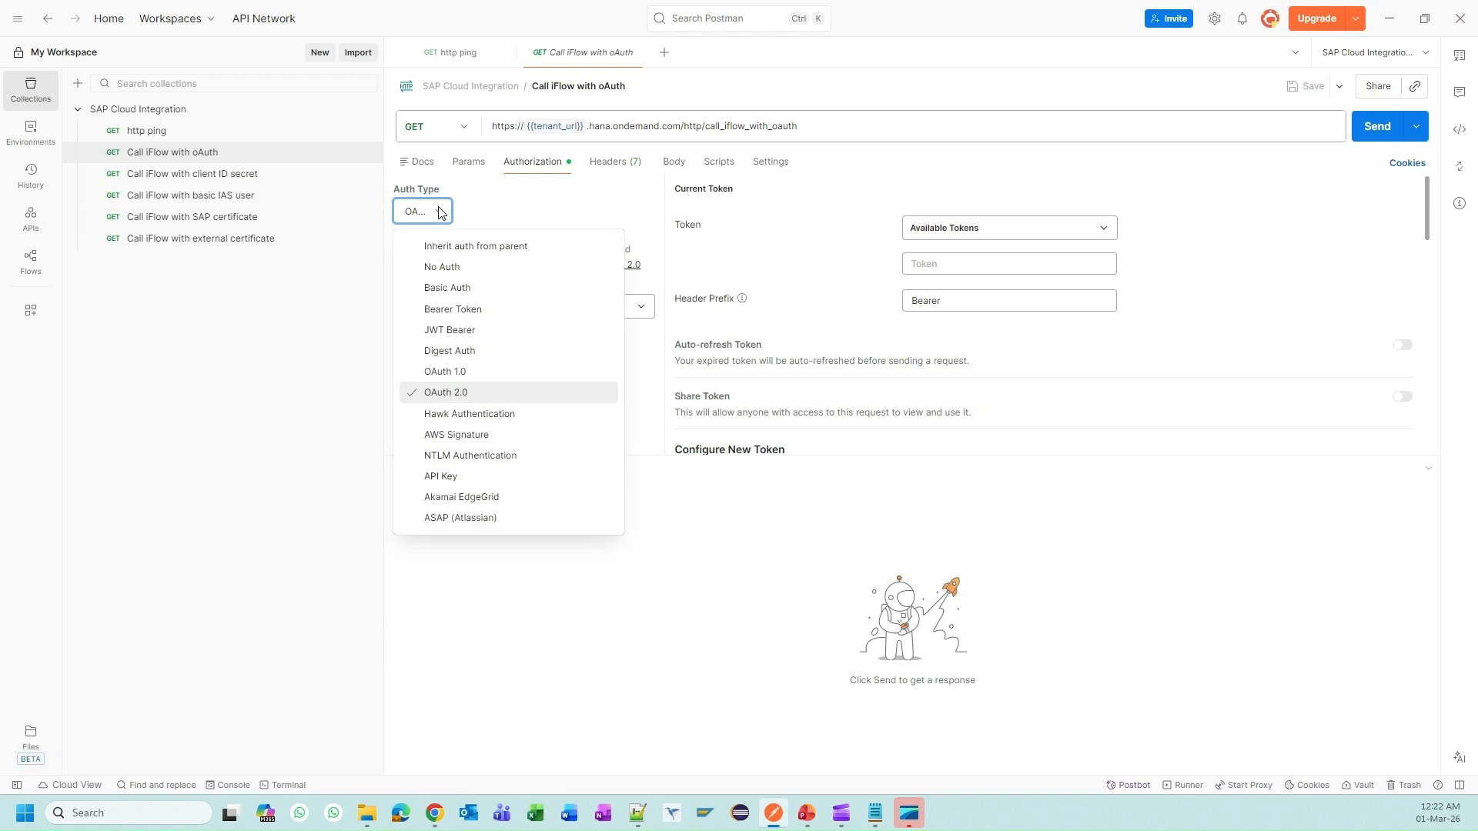
click(478, 272)
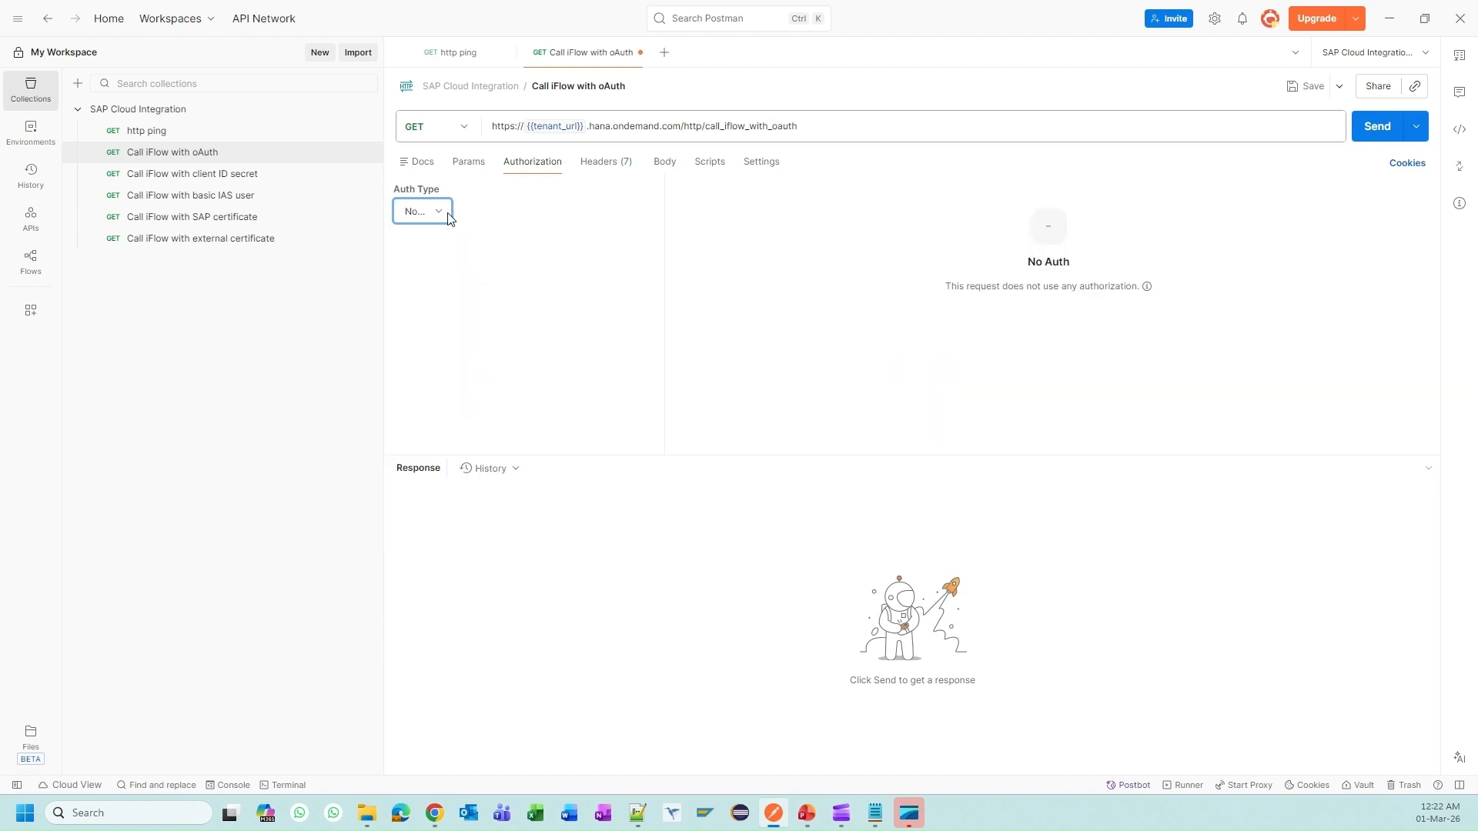
click(422, 212)
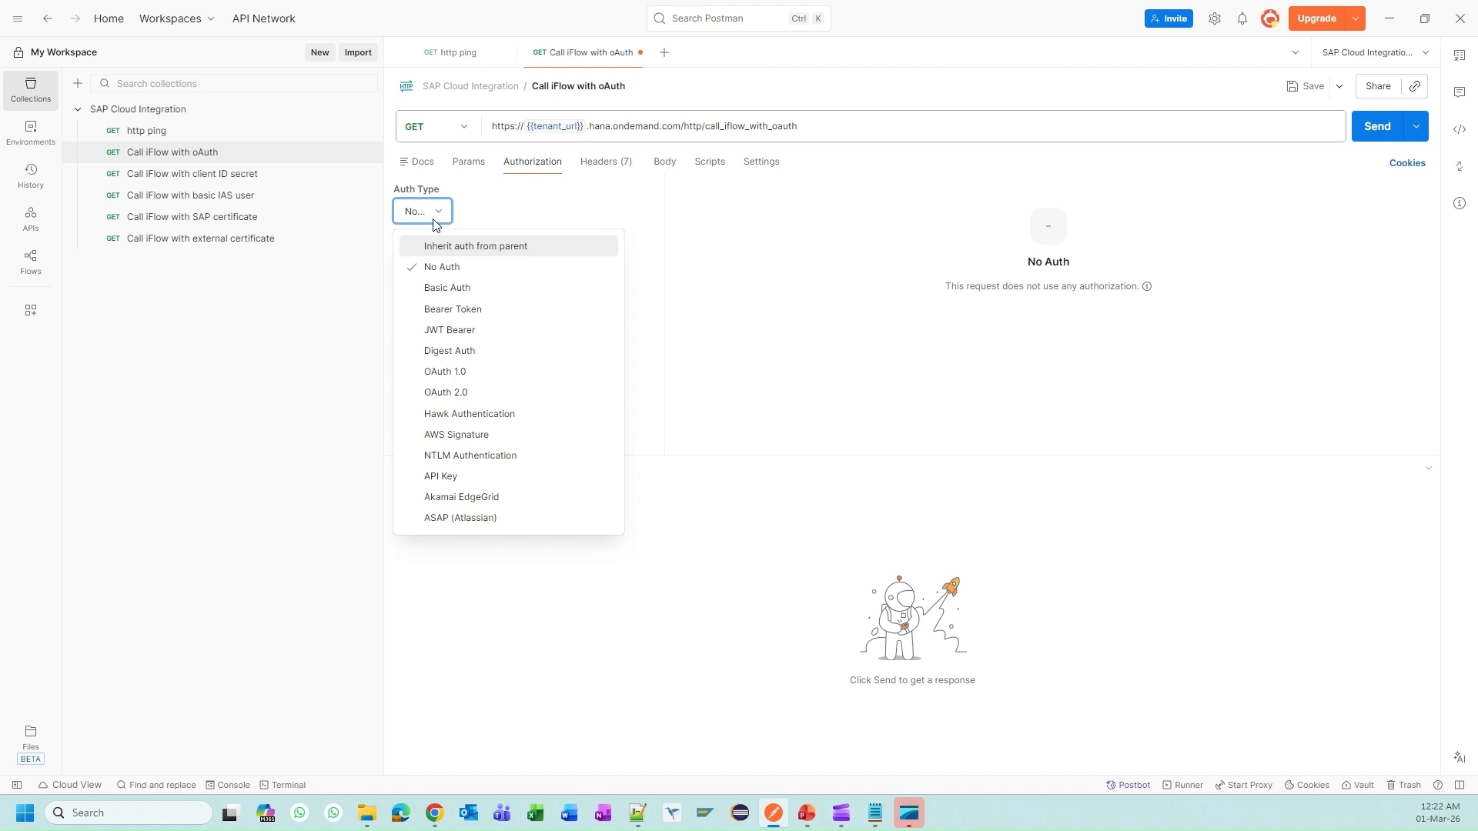
click(478, 393)
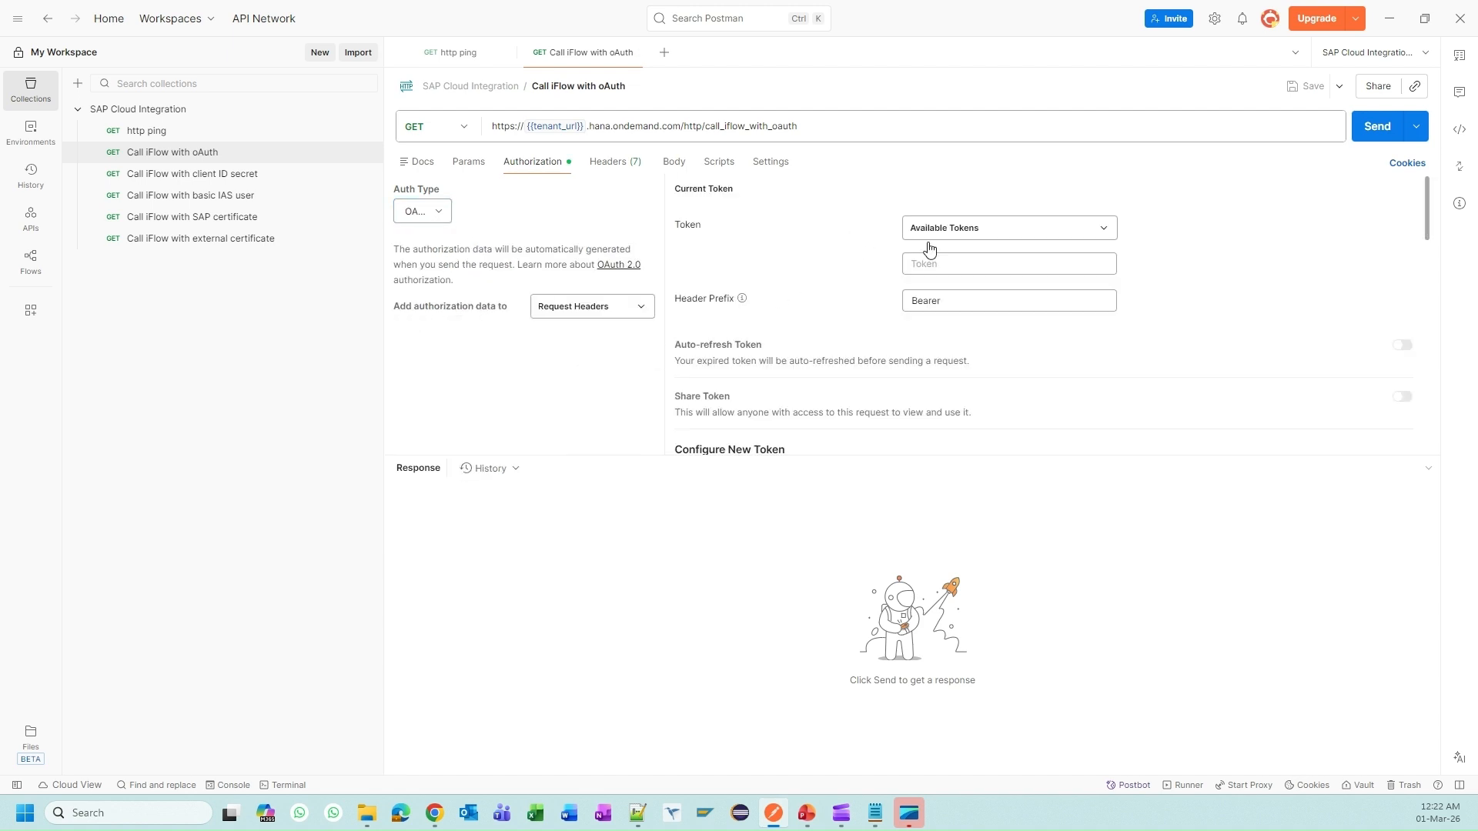
Step: Name the new token ci_new_token and choose the Client Credentials grant type
click(930, 266)
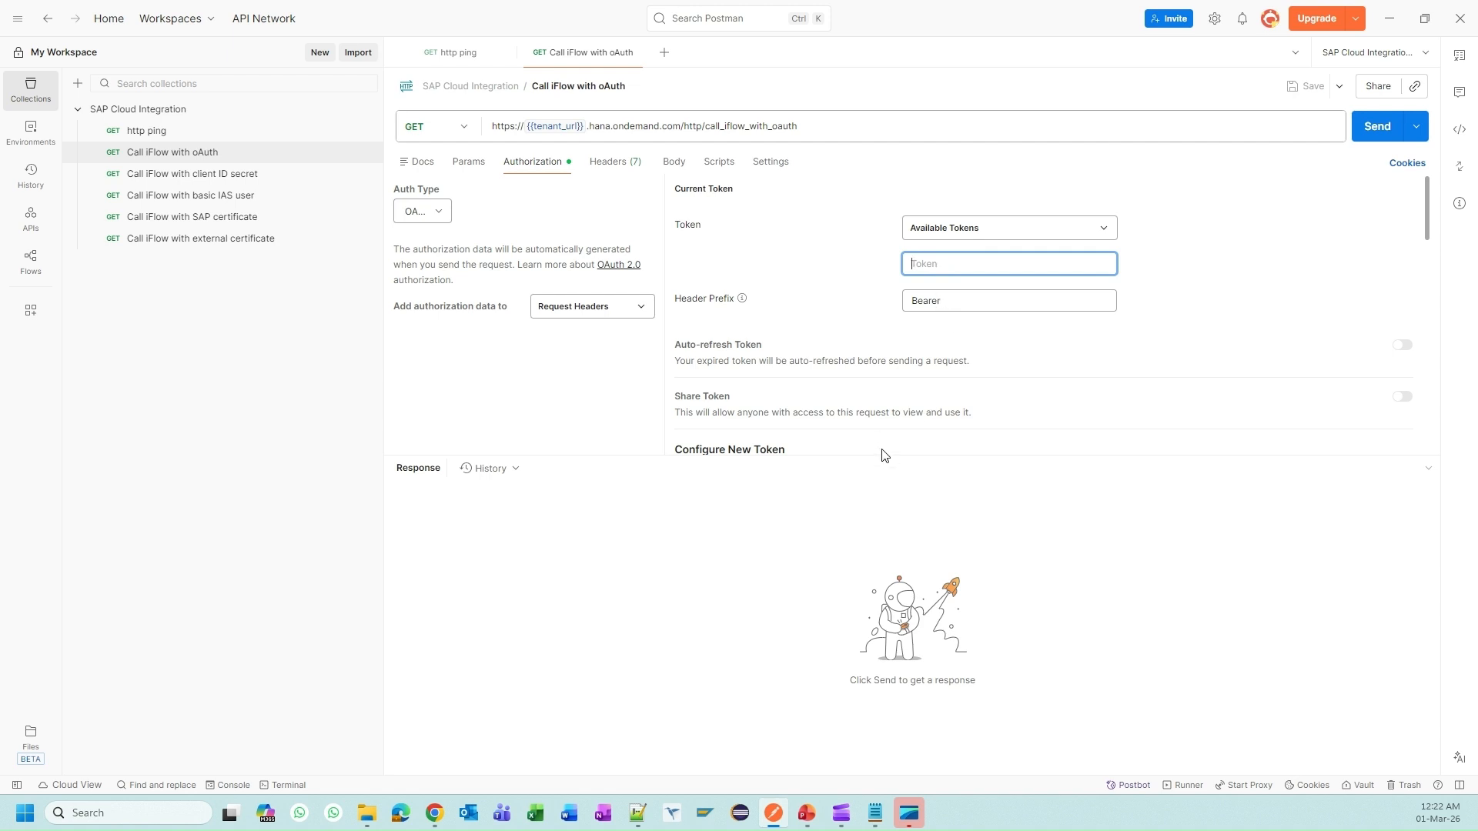
drag(881, 456, 908, 703)
scroll(924, 369, down, 2)
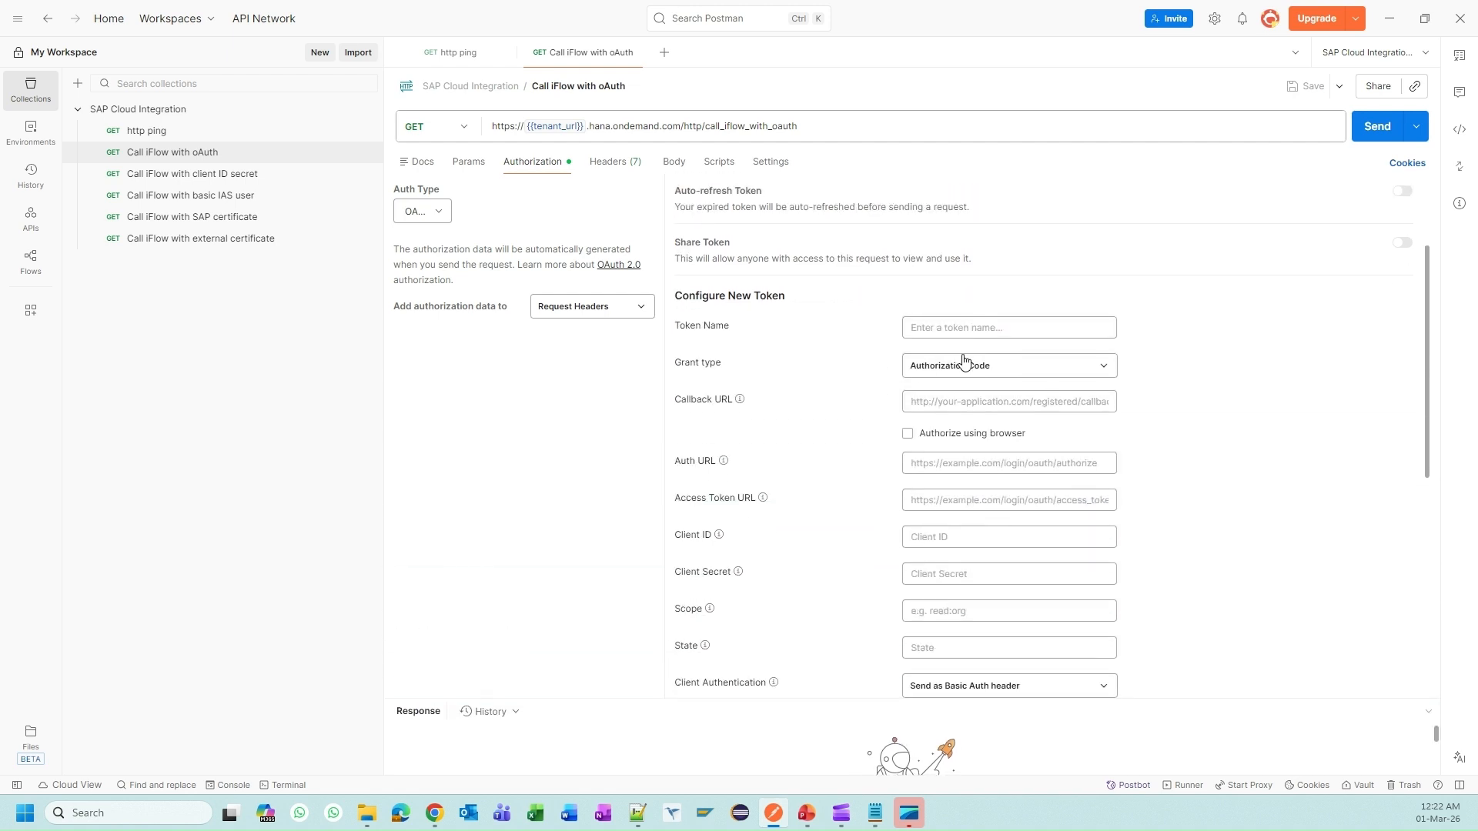
click(966, 328)
text(ci_new_token)
click(949, 368)
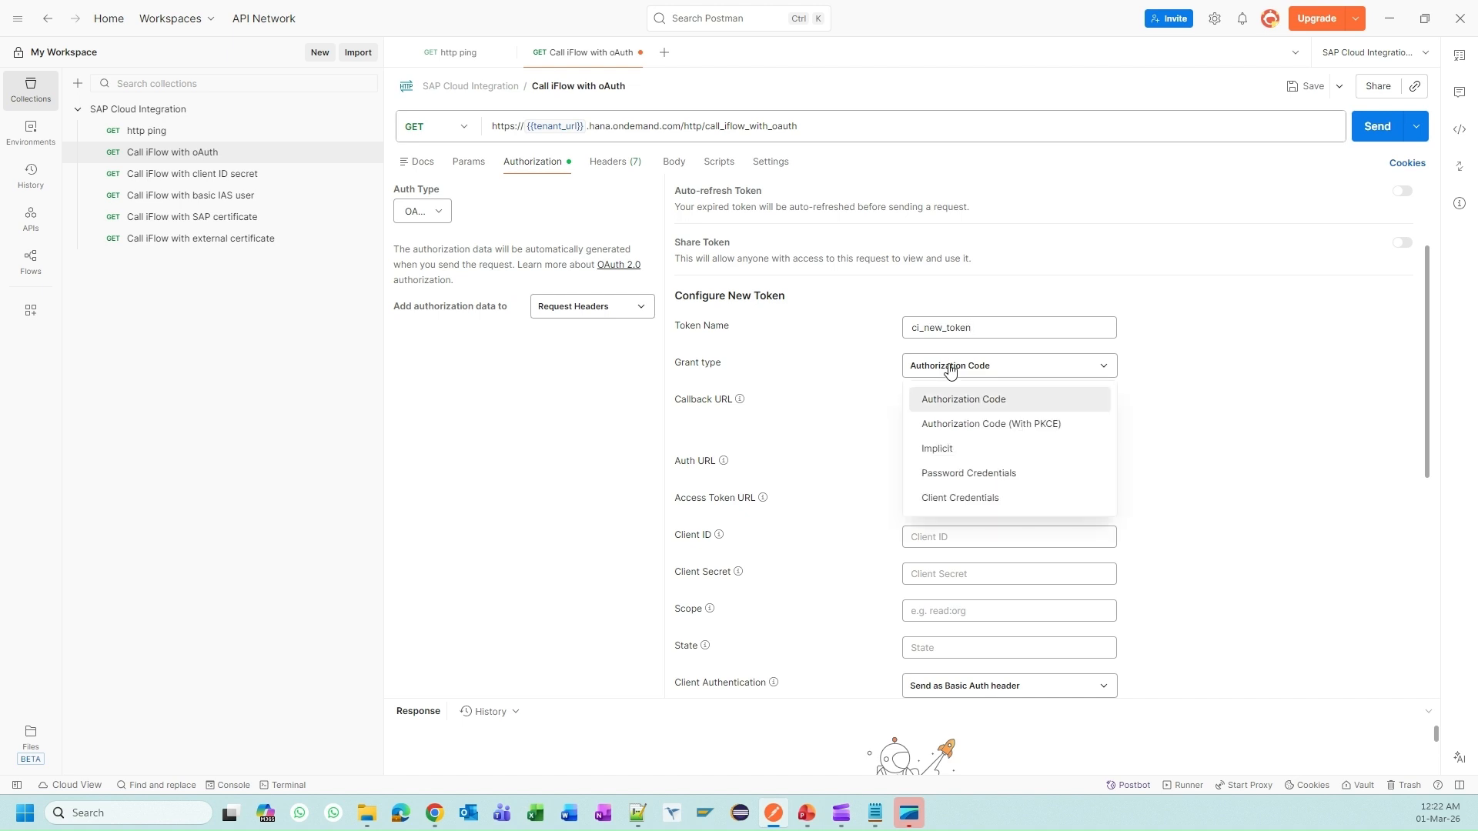
click(971, 498)
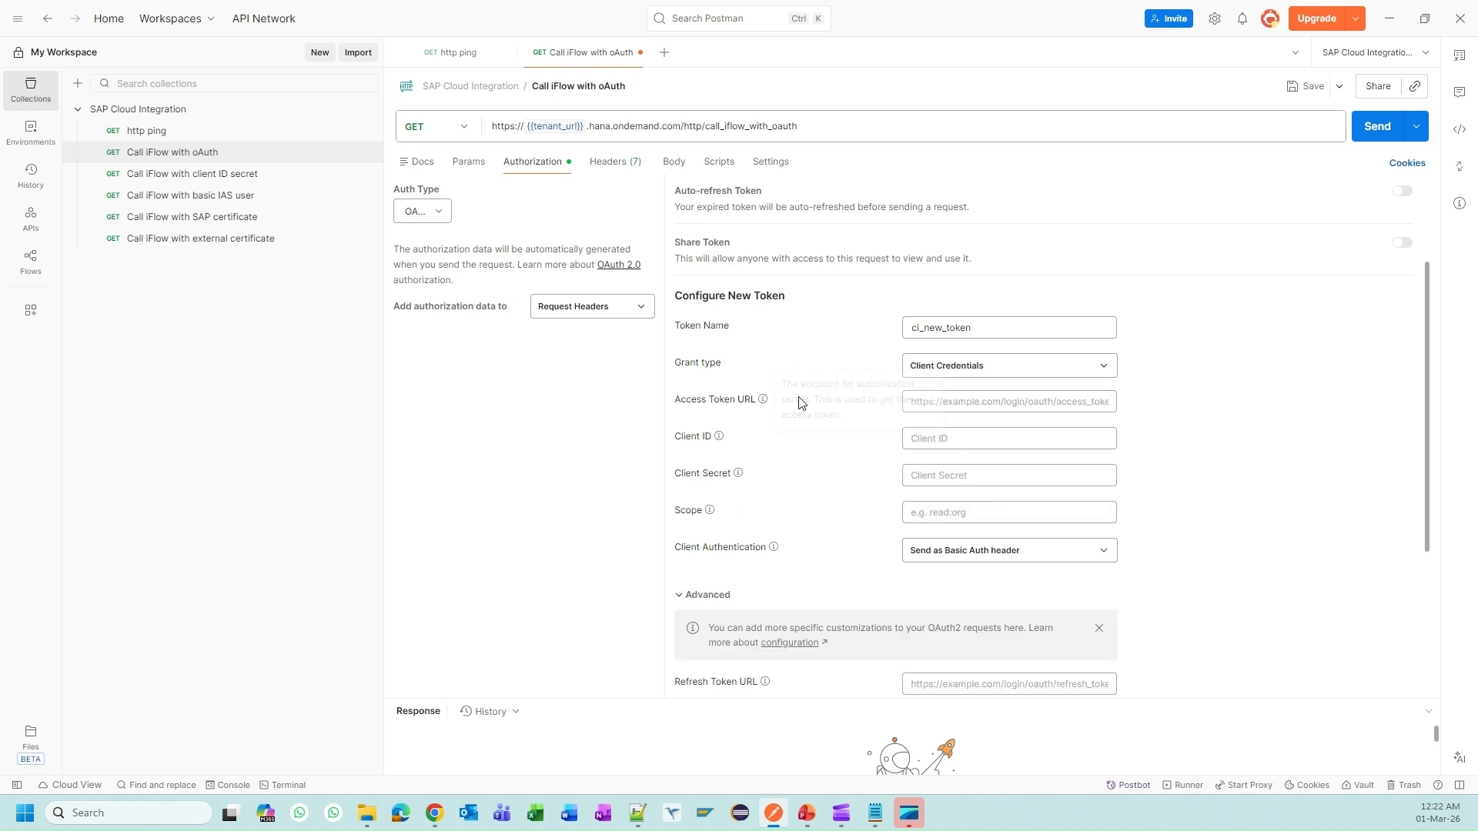
key(alt+Tab)
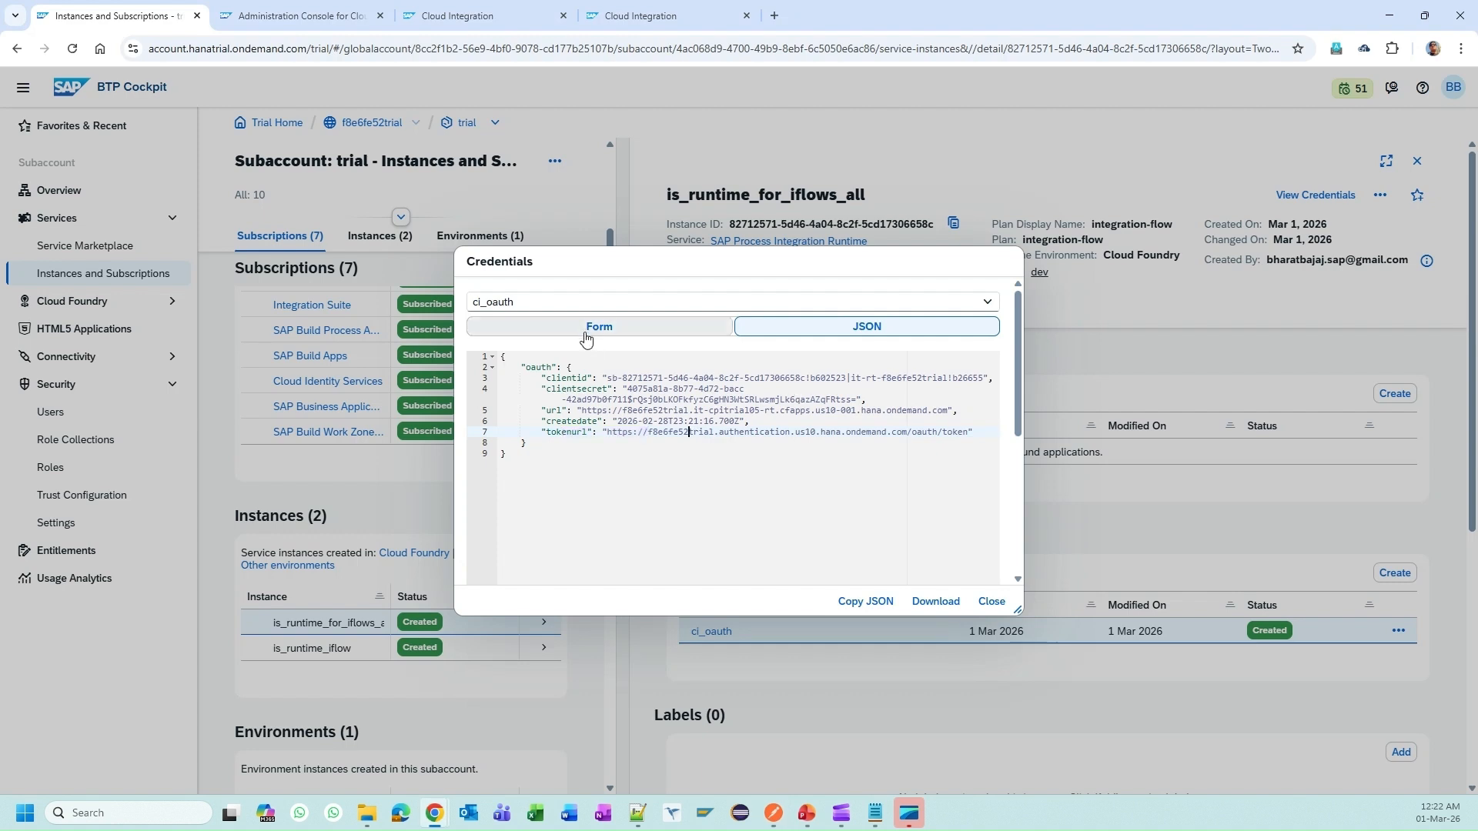
Step: Copy the ci_oauth tokenurl into Postman's Access Token URL field
click(589, 330)
scroll(584, 503, down, 1)
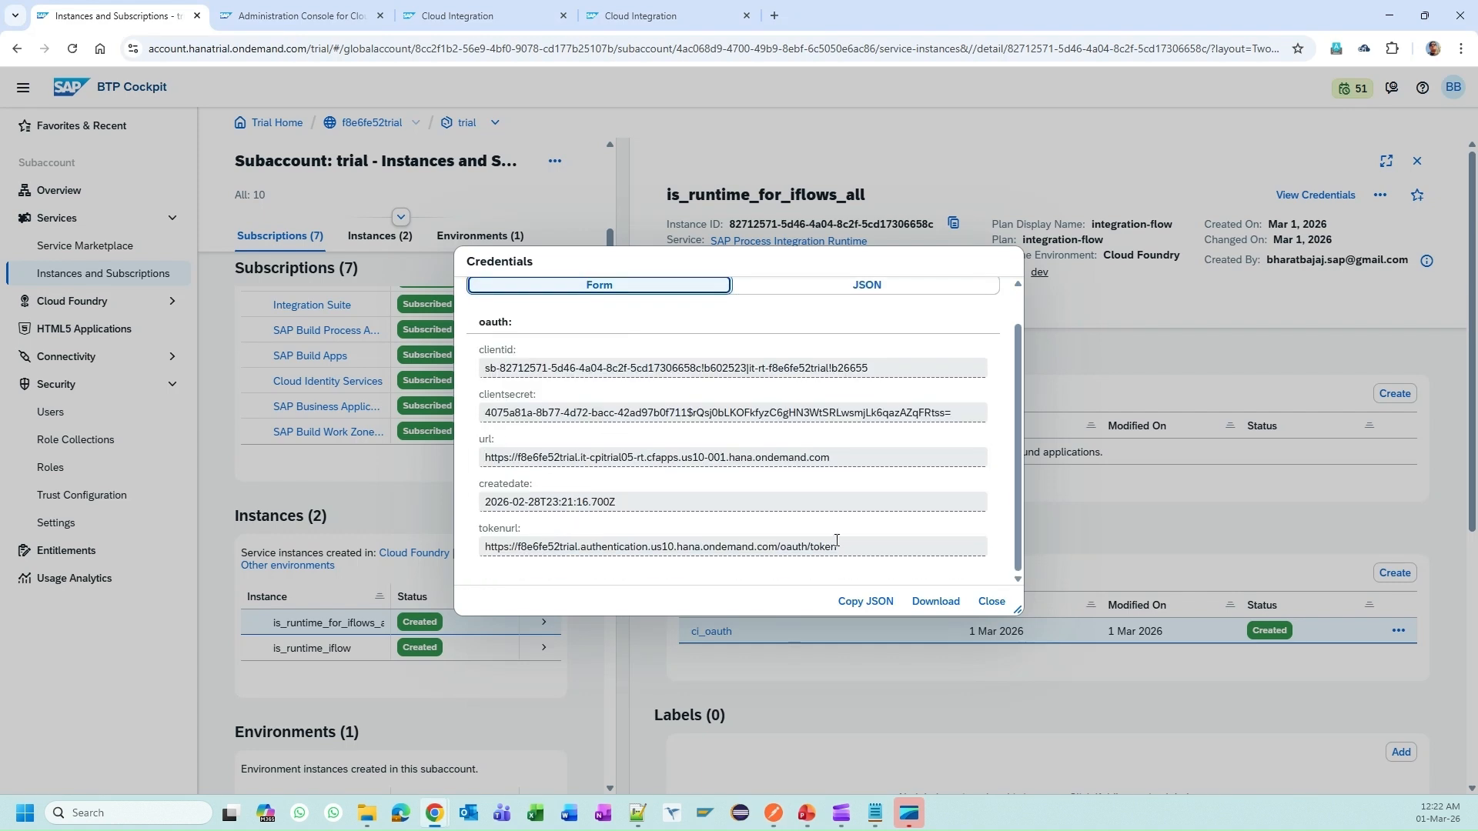
drag(837, 545, 473, 549)
key(ctrl+c)
key(alt+Tab)
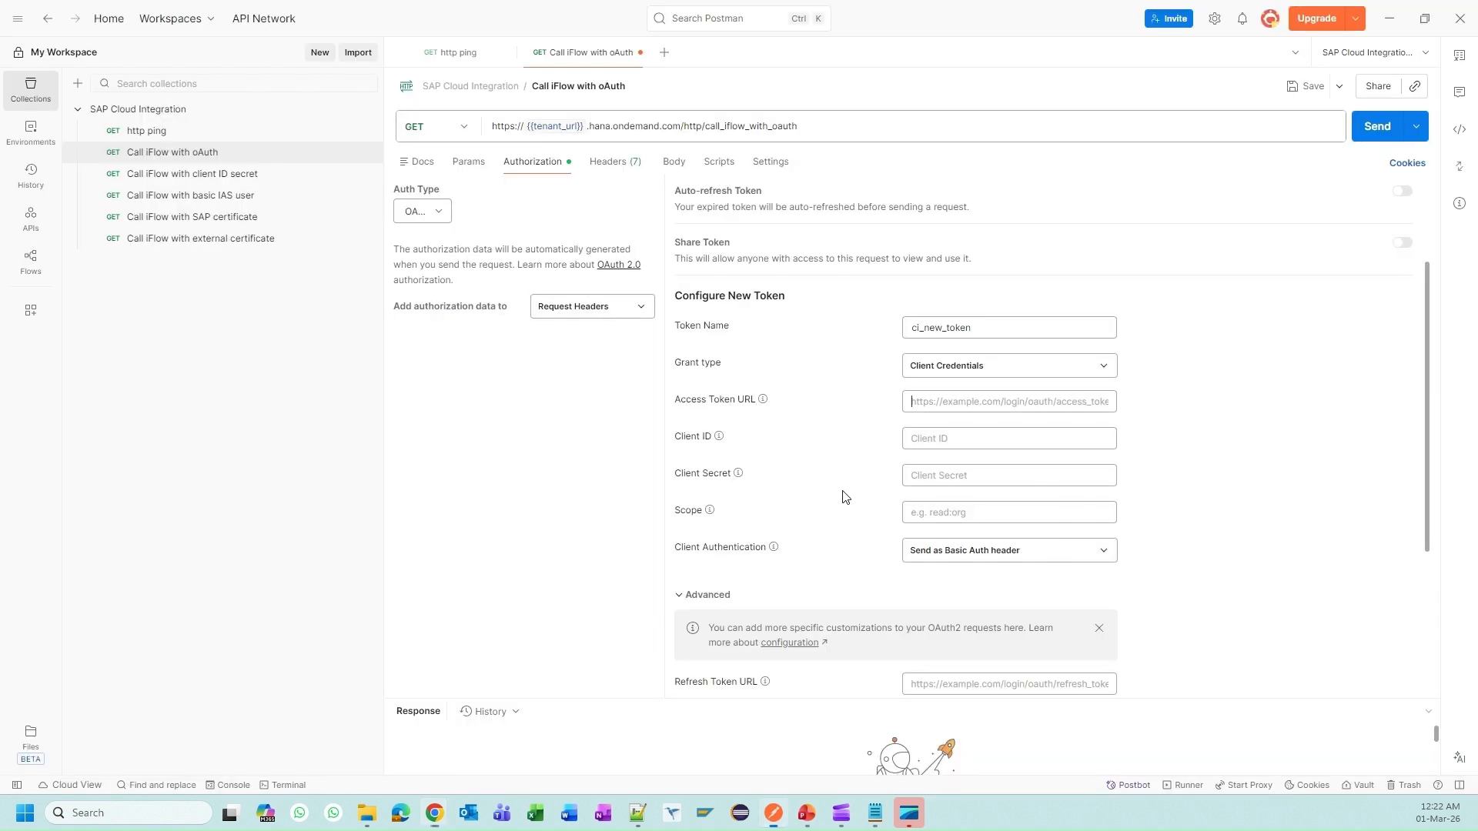
click(941, 422)
key(ctrl+v)
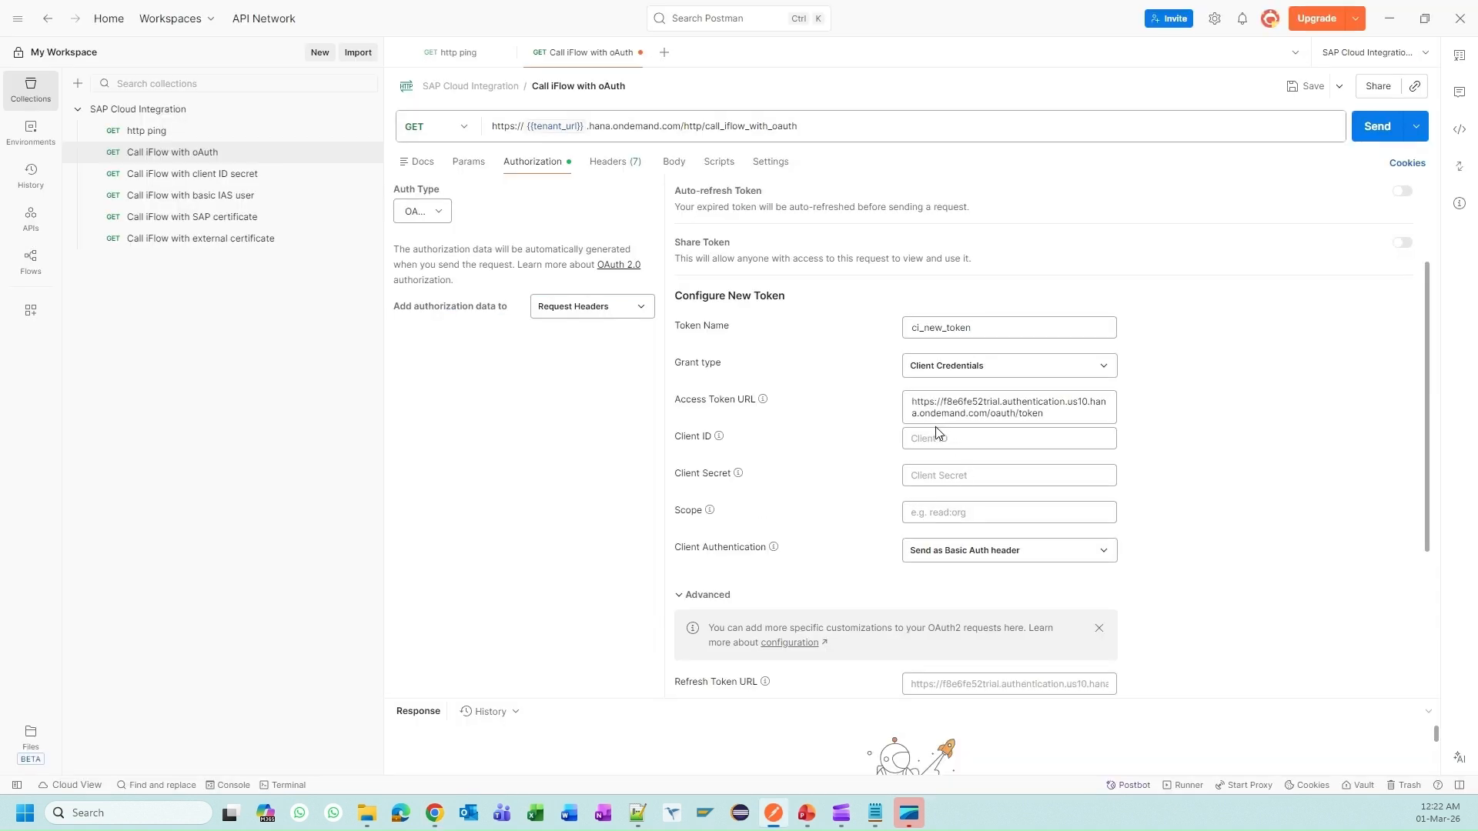
Step: Copy the ci_oauth clientid into Postman's Client ID field
key(alt+Tab)
triple_click(568, 367)
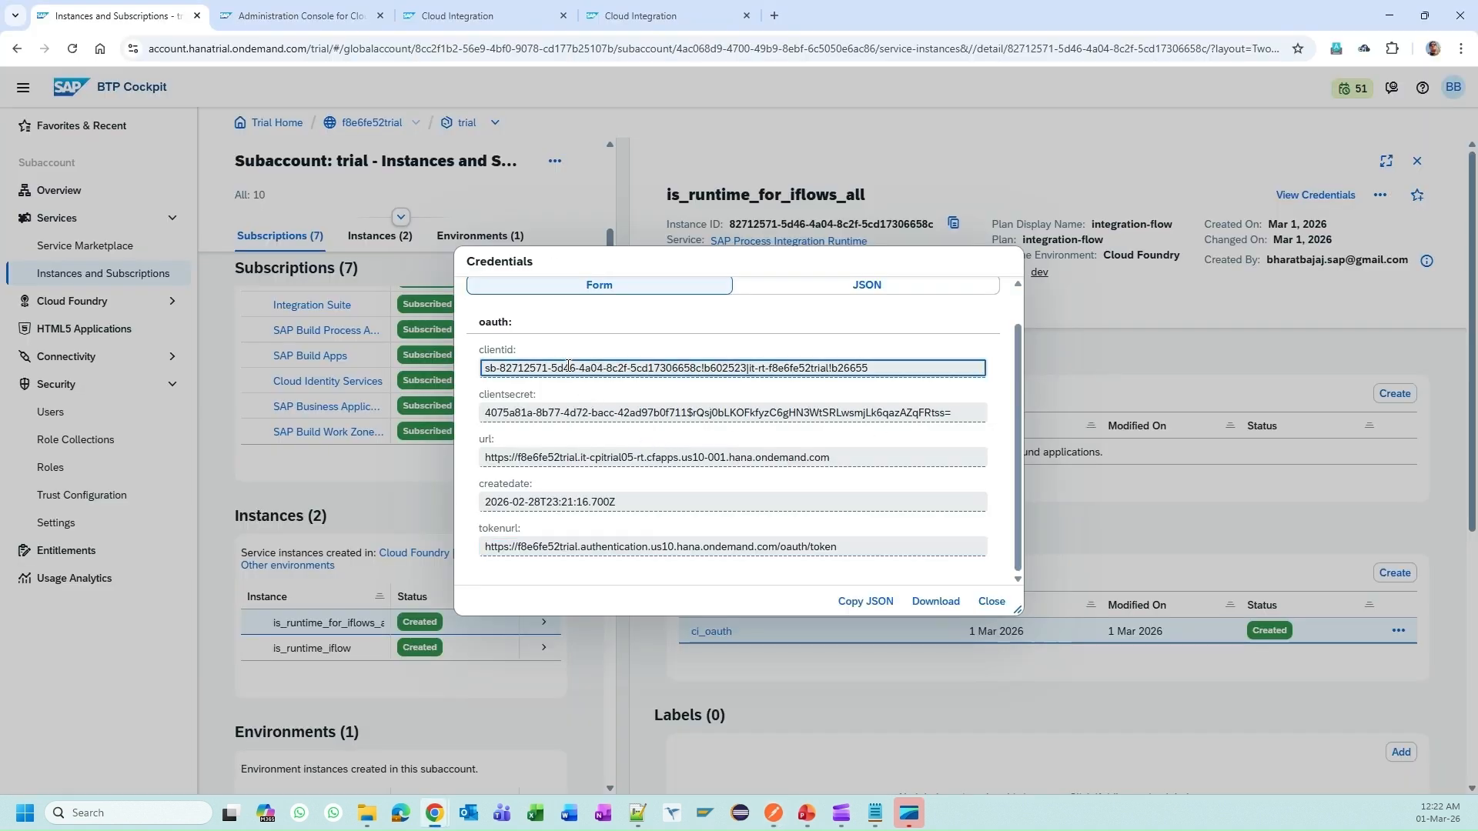
key(ctrl+c)
key(alt+Tab)
click(927, 432)
key(ctrl+v)
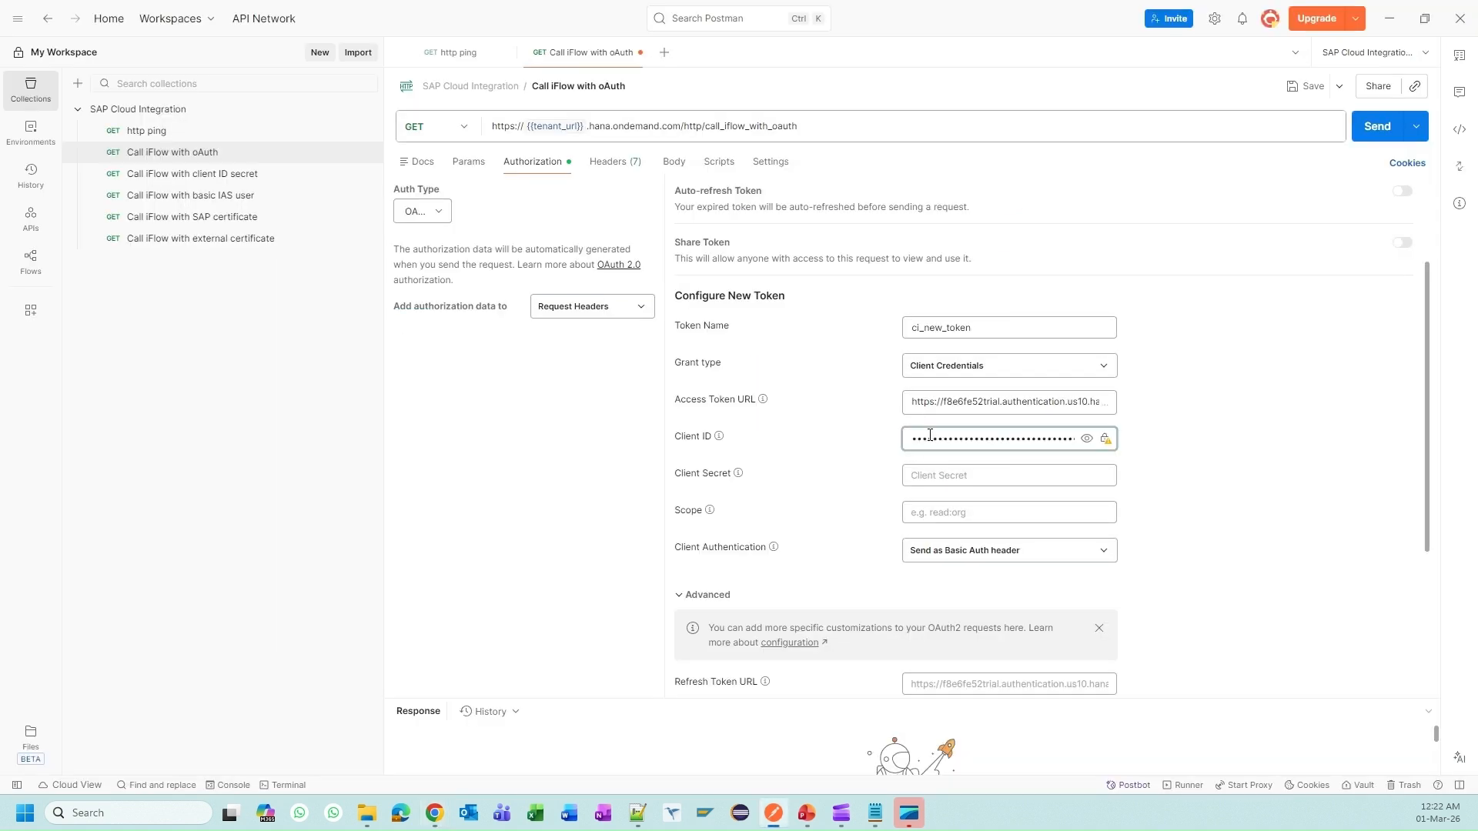
Step: Copy the ci_oauth clientsecret into Postman's Client Secret field
key(alt+Tab)
triple_click(583, 413)
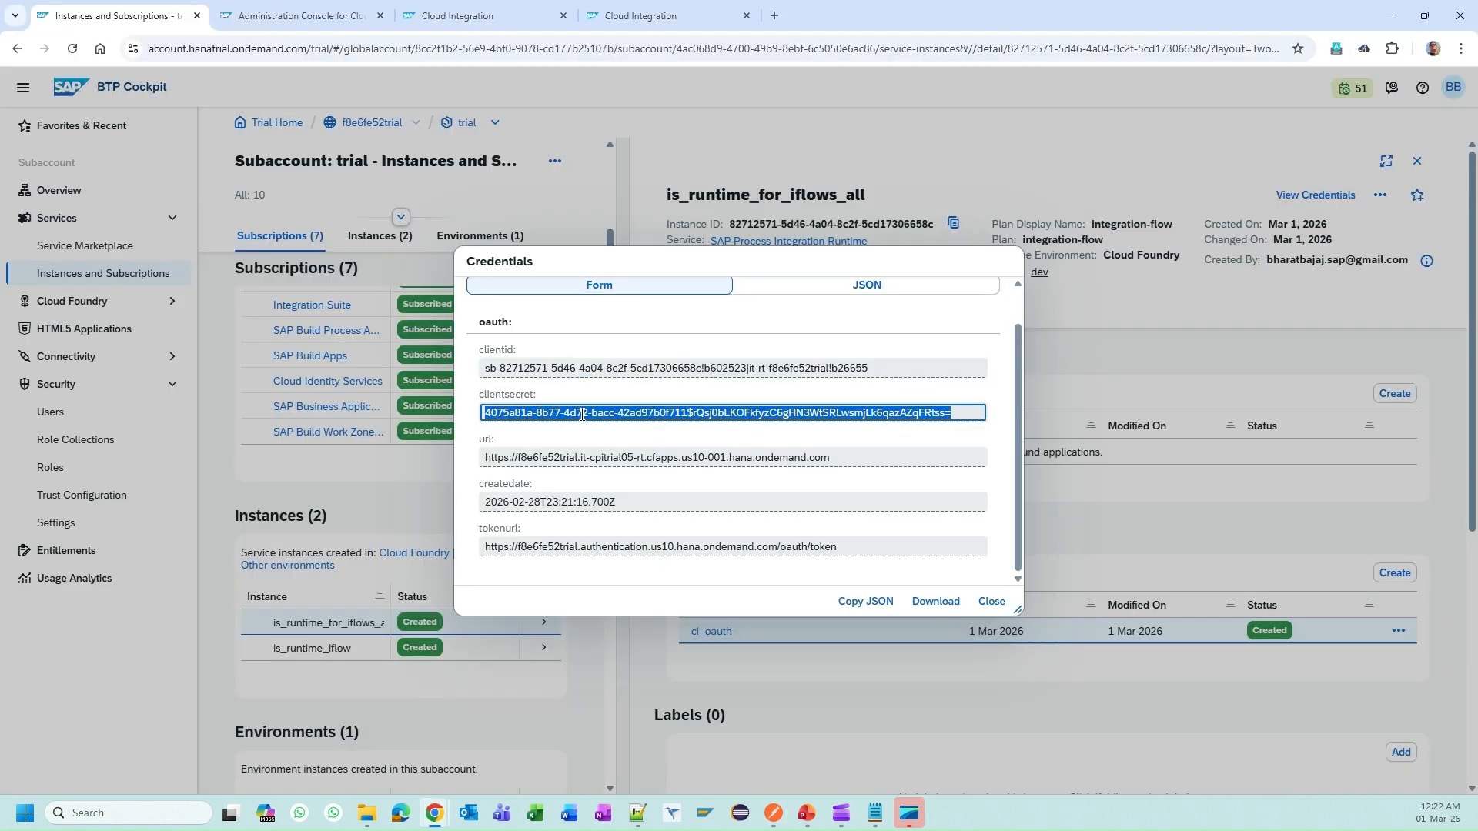
key(ctrl+c)
key(alt+Tab)
click(944, 475)
key(ctrl+v)
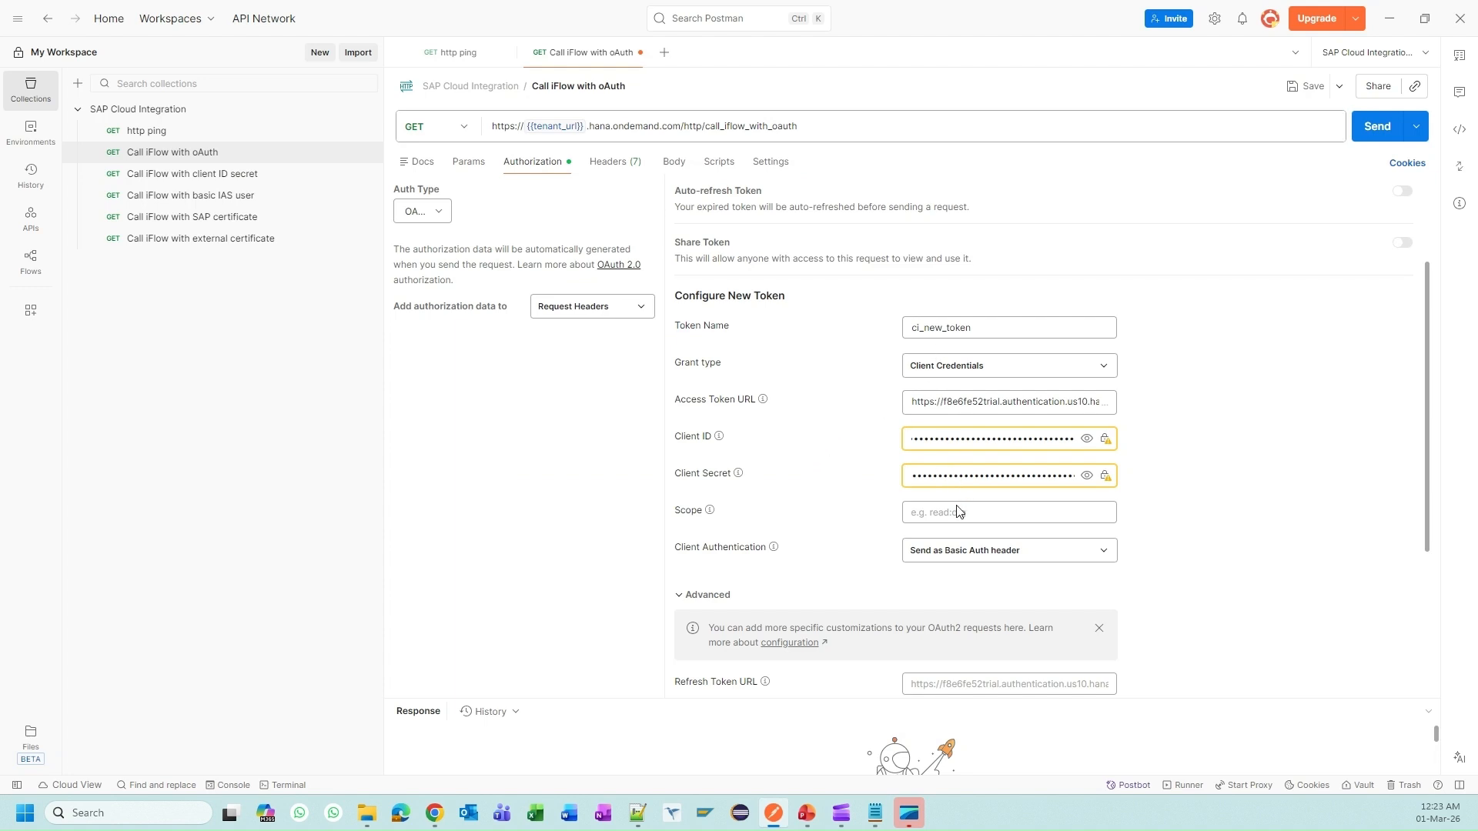
scroll(958, 512, down, 3)
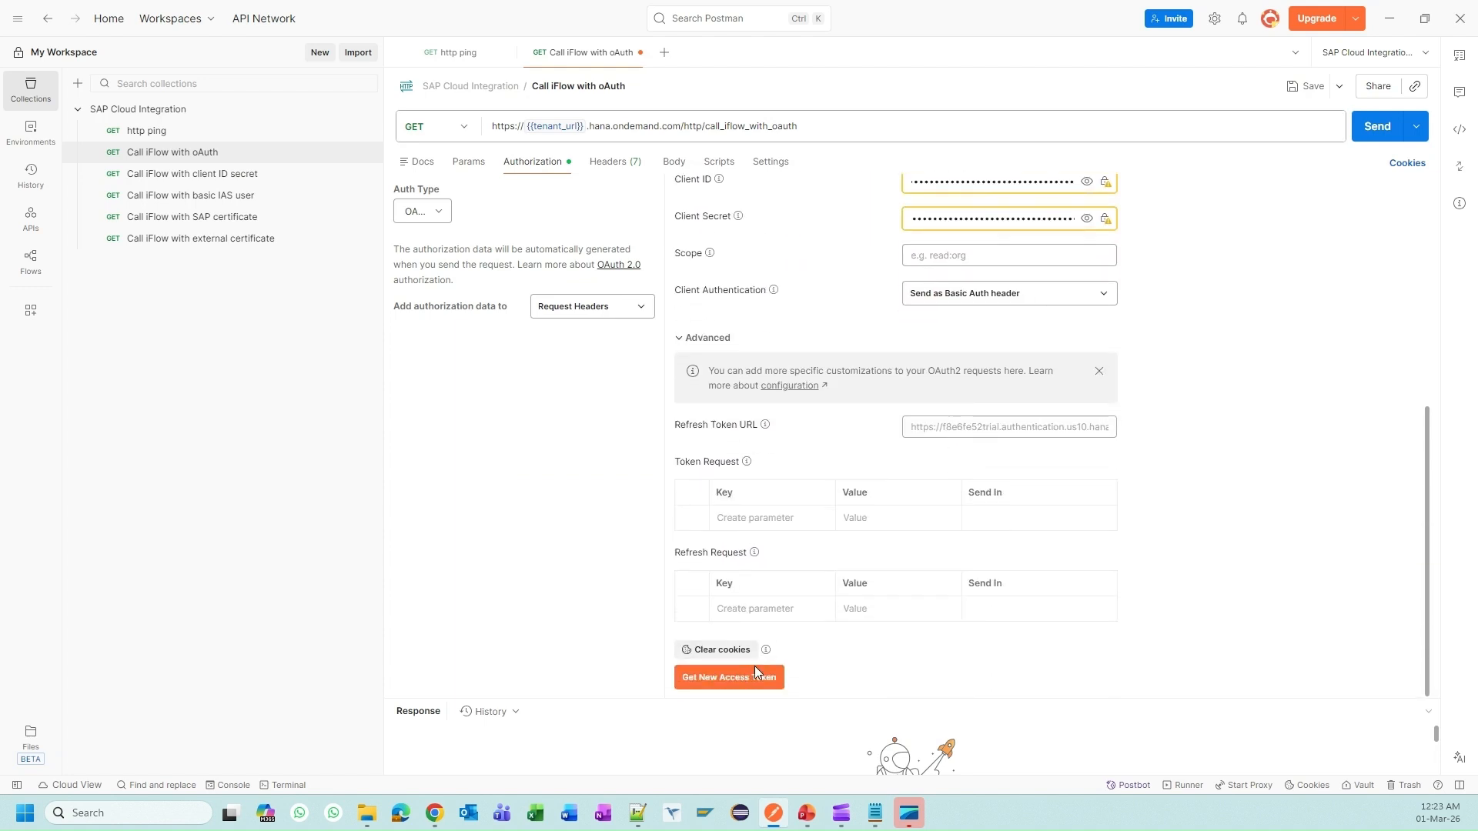
Step: Fetch the ci_new_token access token and use it as the request's Bearer token
click(753, 682)
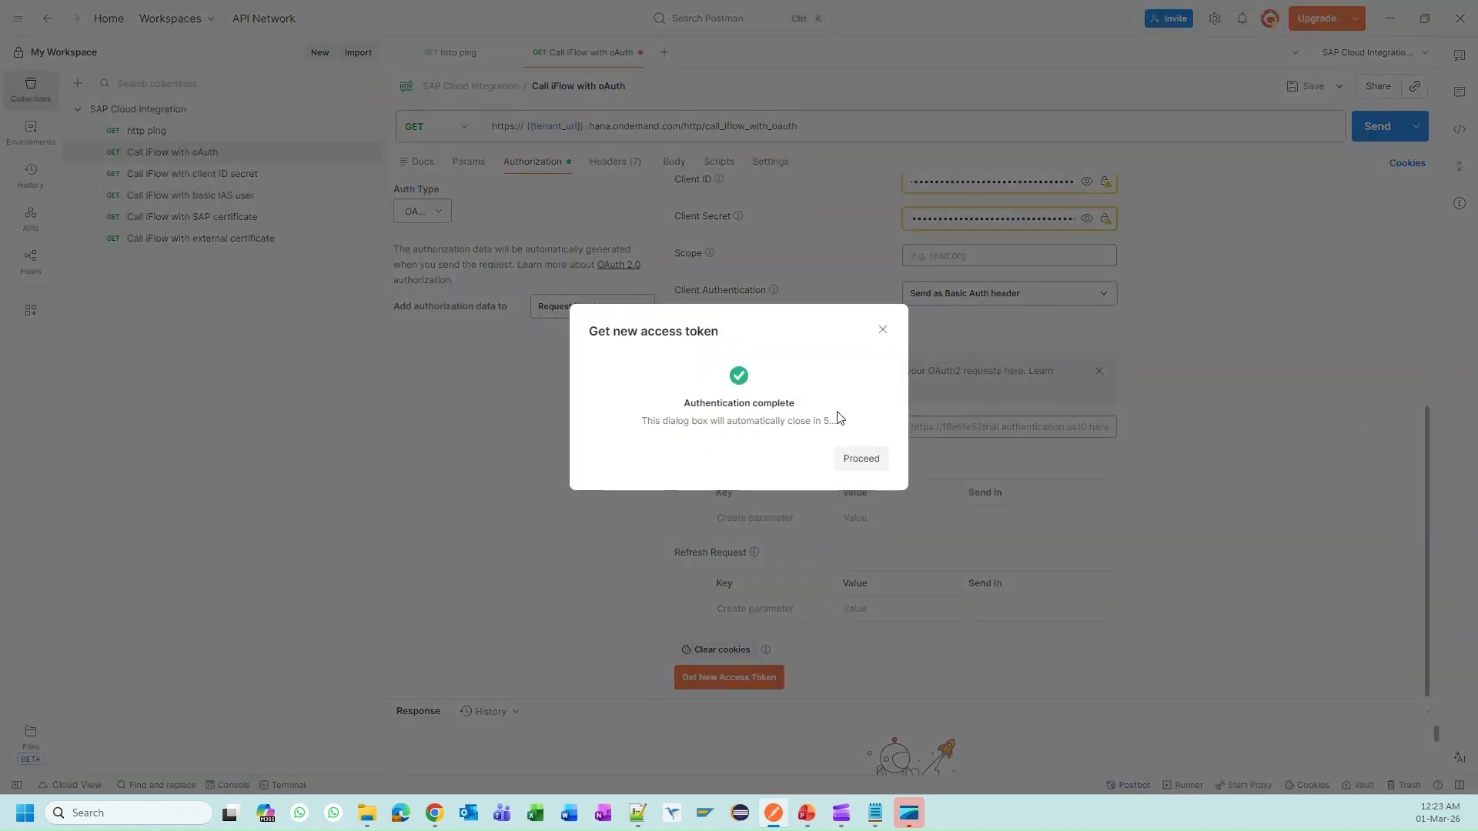
click(863, 462)
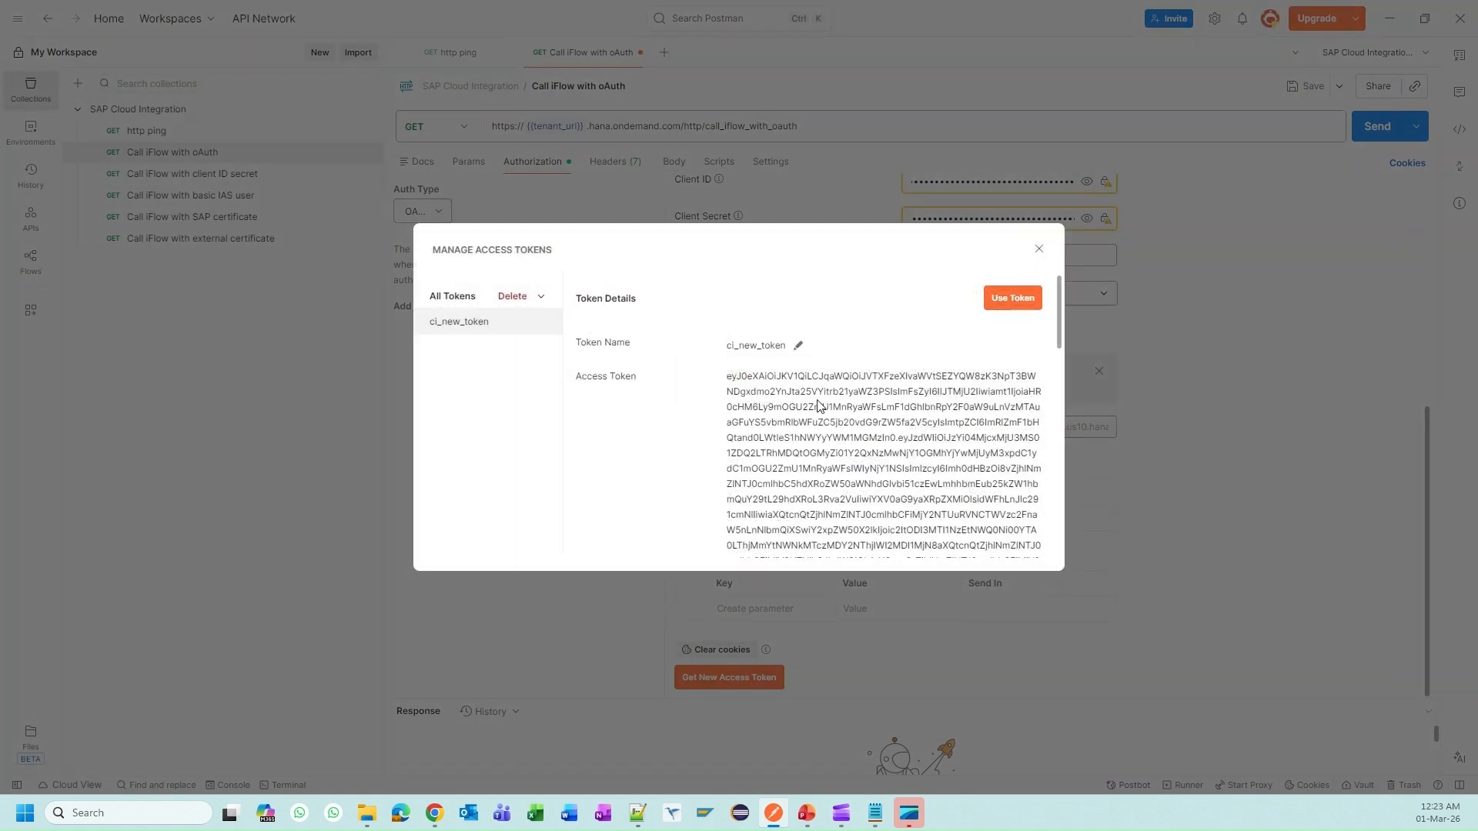
click(1018, 301)
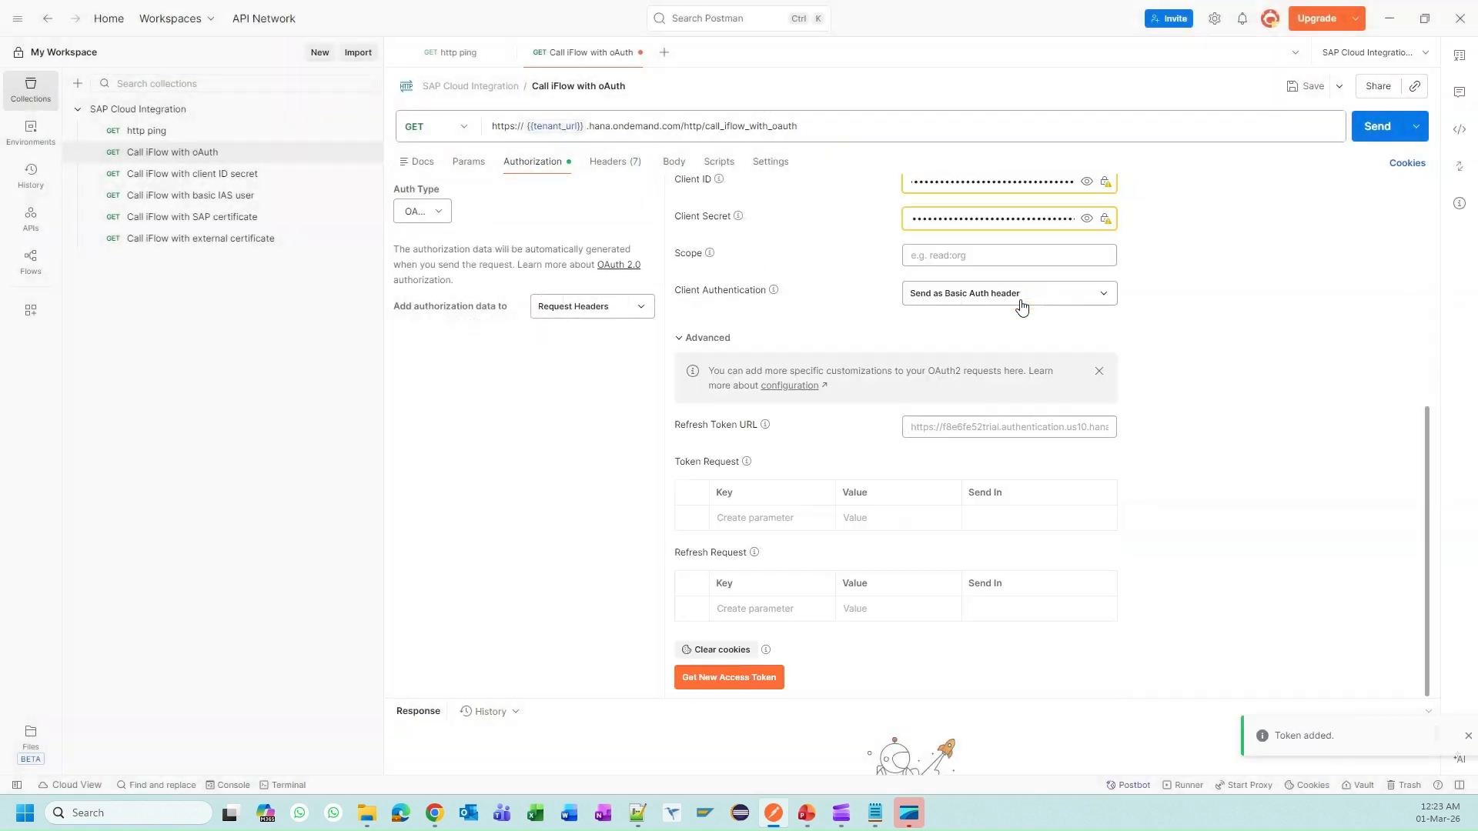
scroll(1199, 465, up, 6)
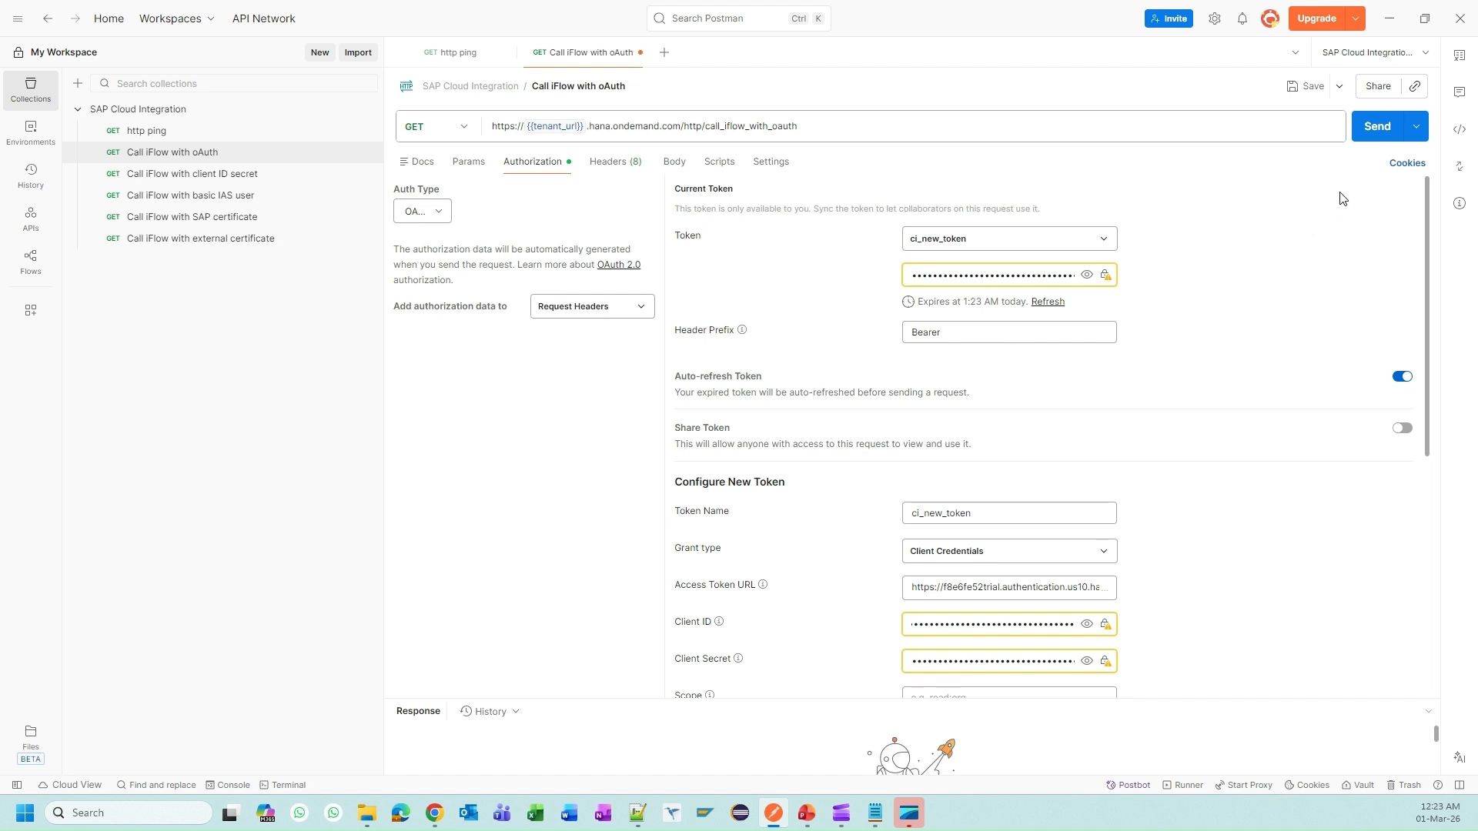
Step: Send the OAuth request, get 200 OK, and copy its MessageProcessingLogID
click(1376, 130)
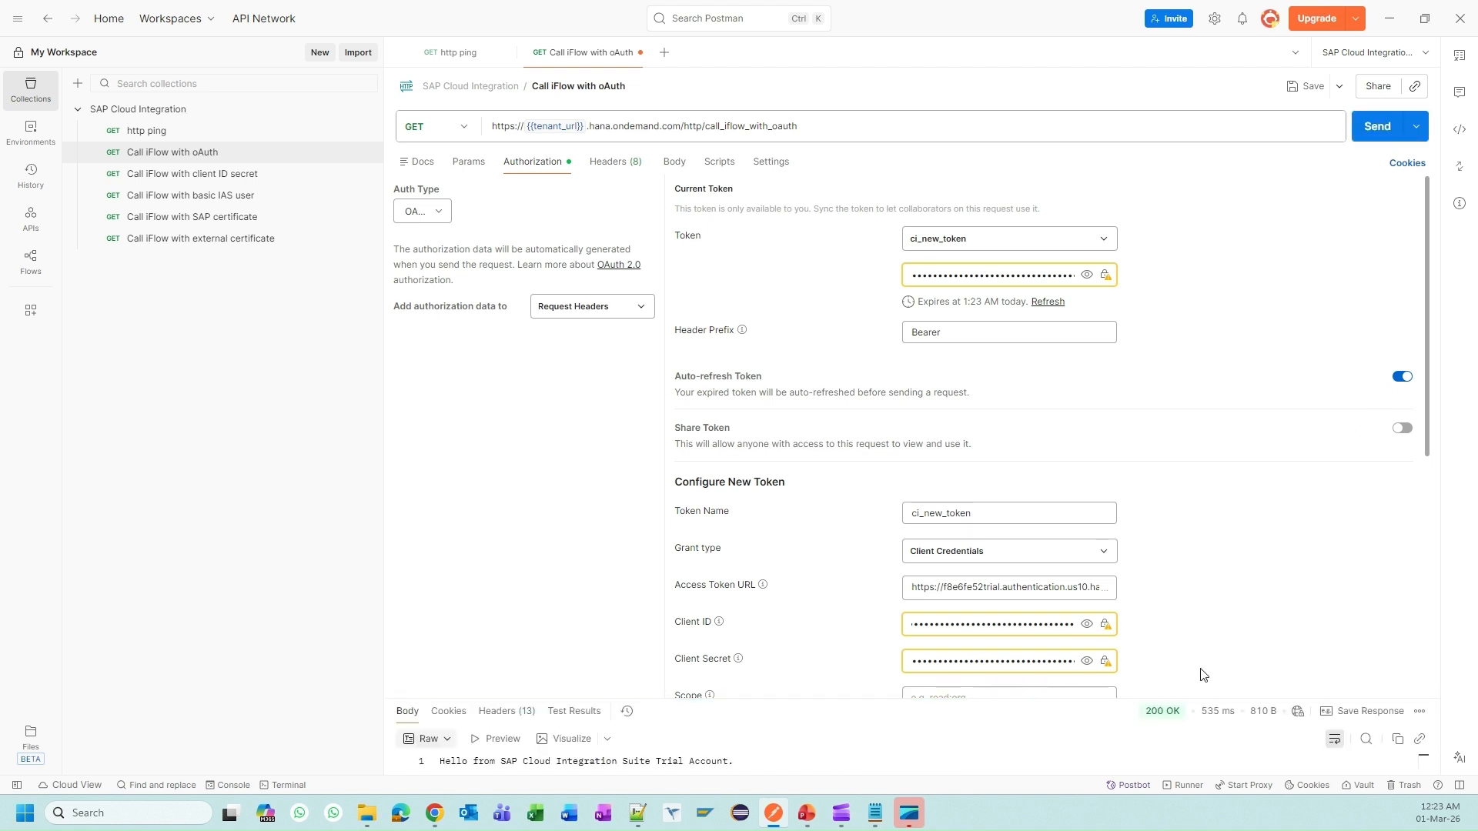
drag(1188, 571, 1174, 399)
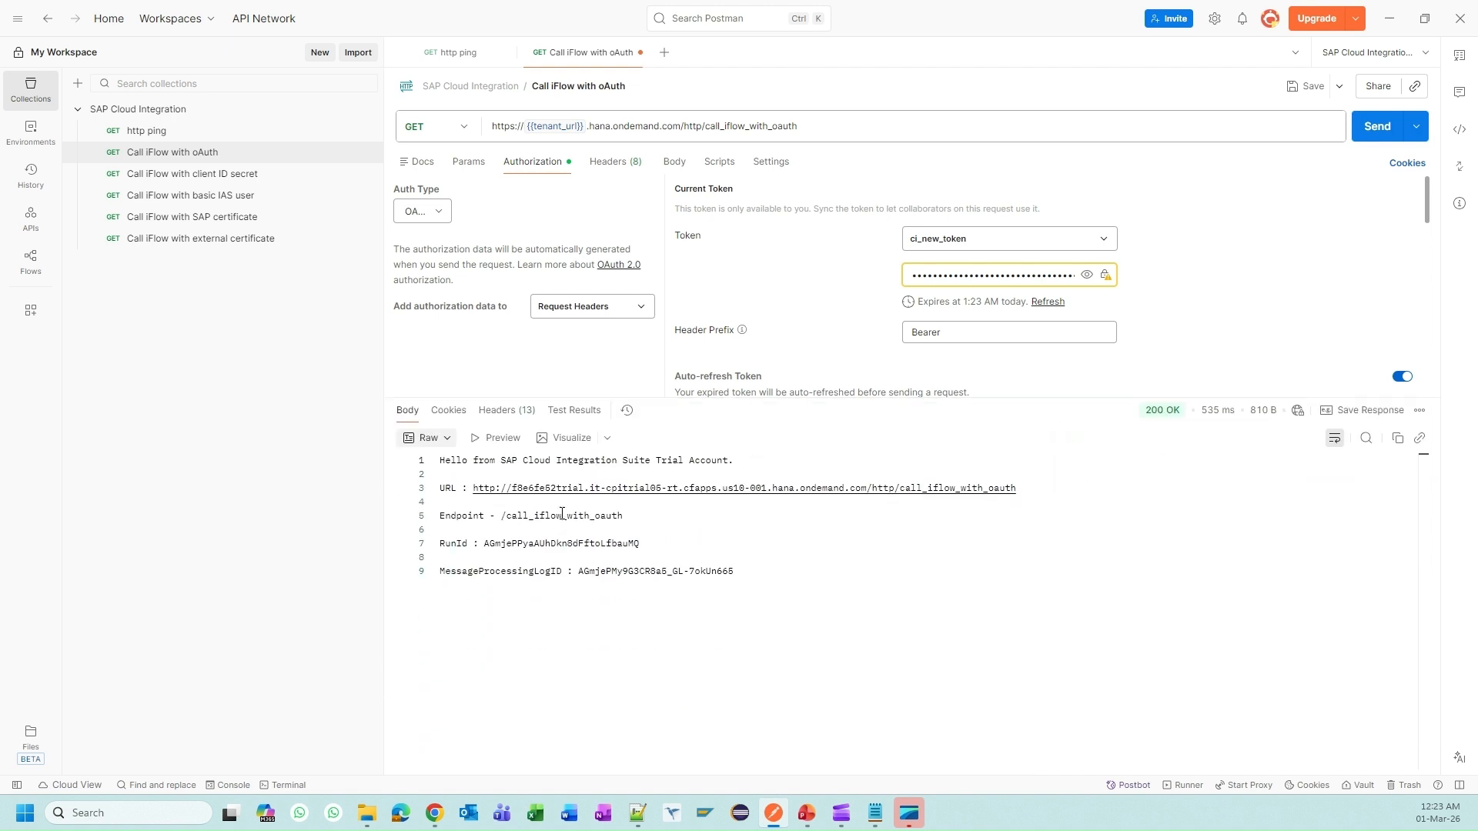
drag(497, 517, 625, 516)
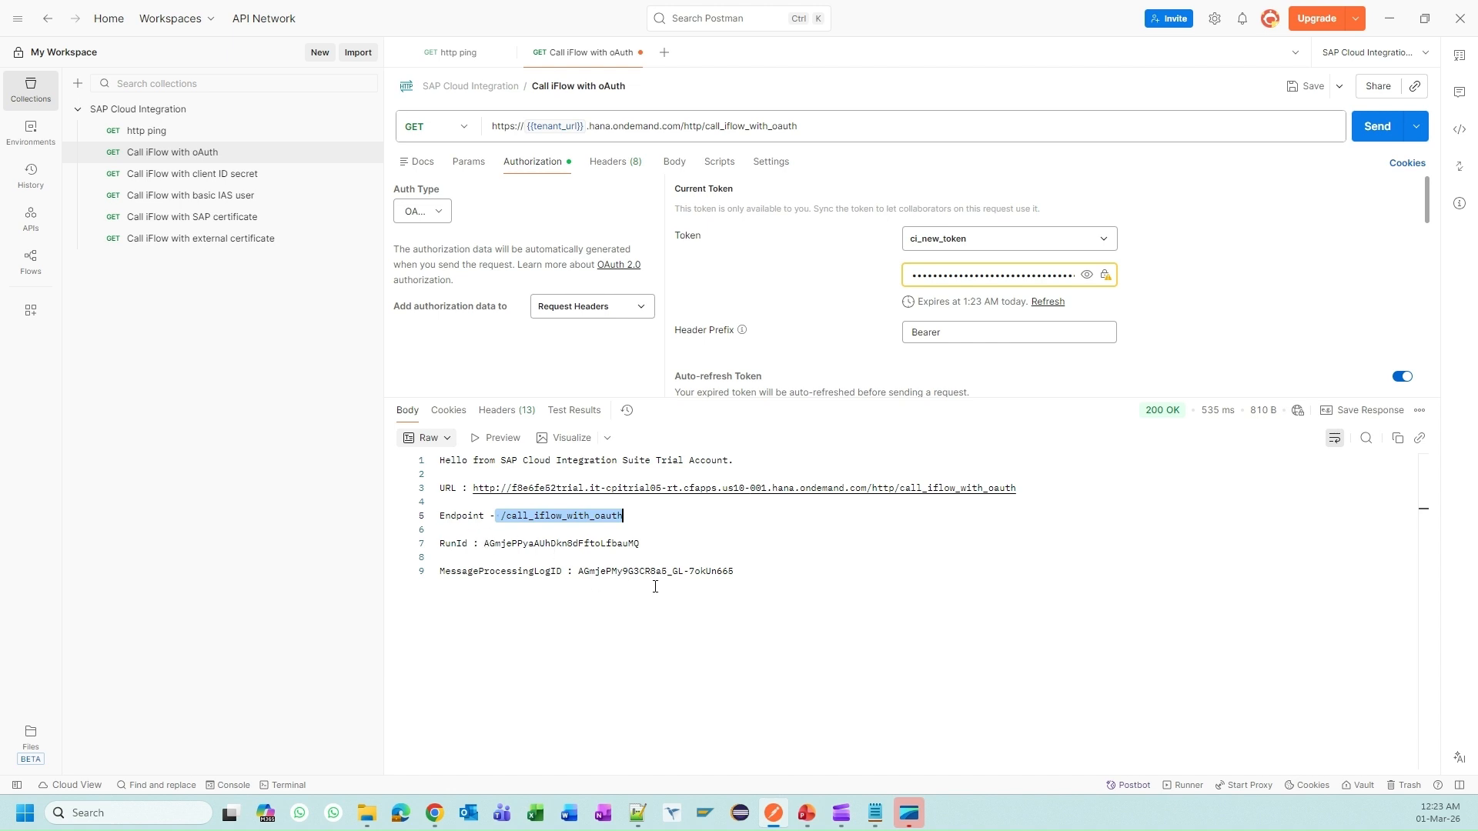
double_click(628, 571)
drag(732, 568, 652, 568)
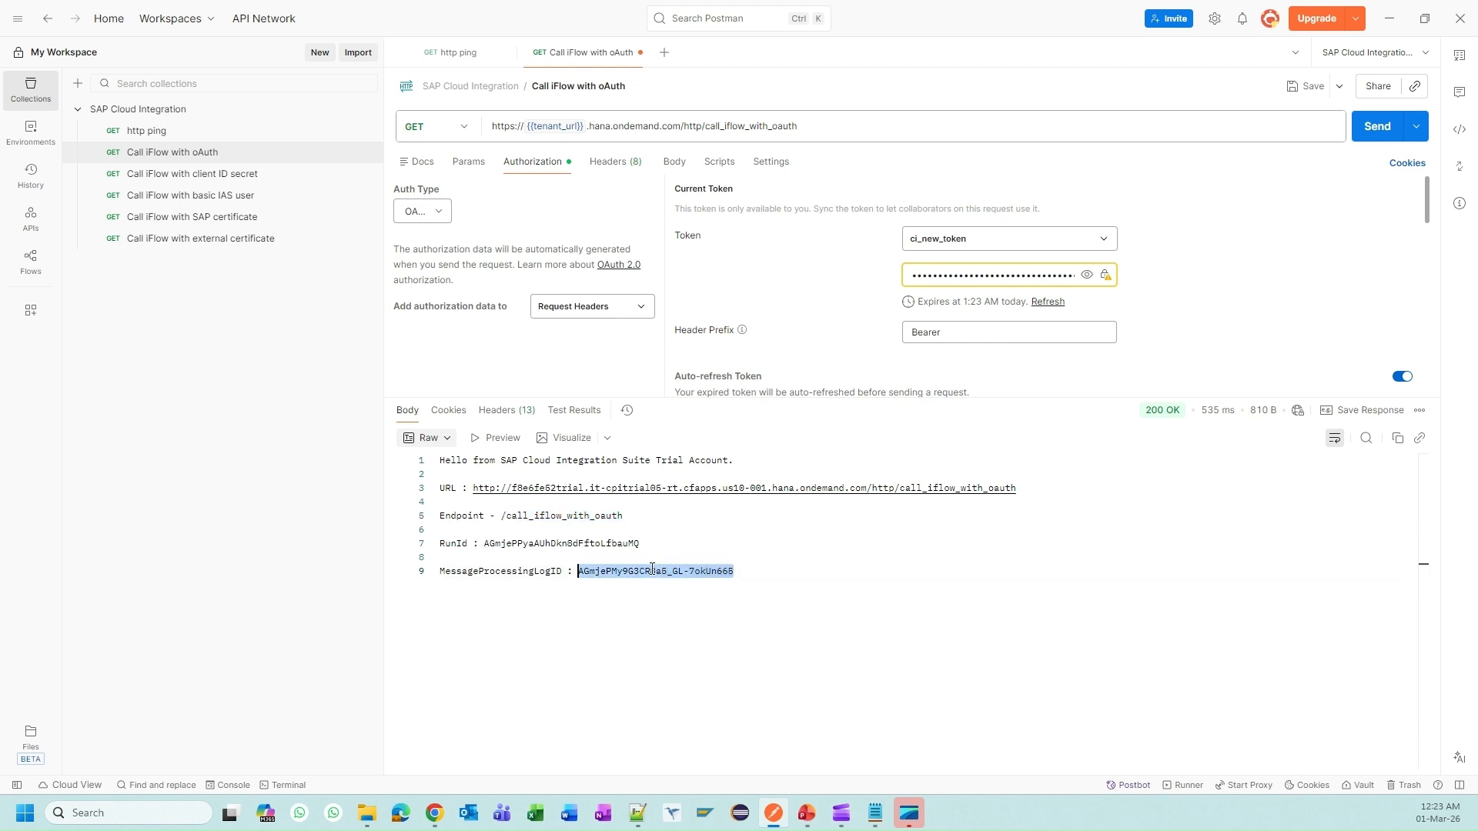
click(435, 813)
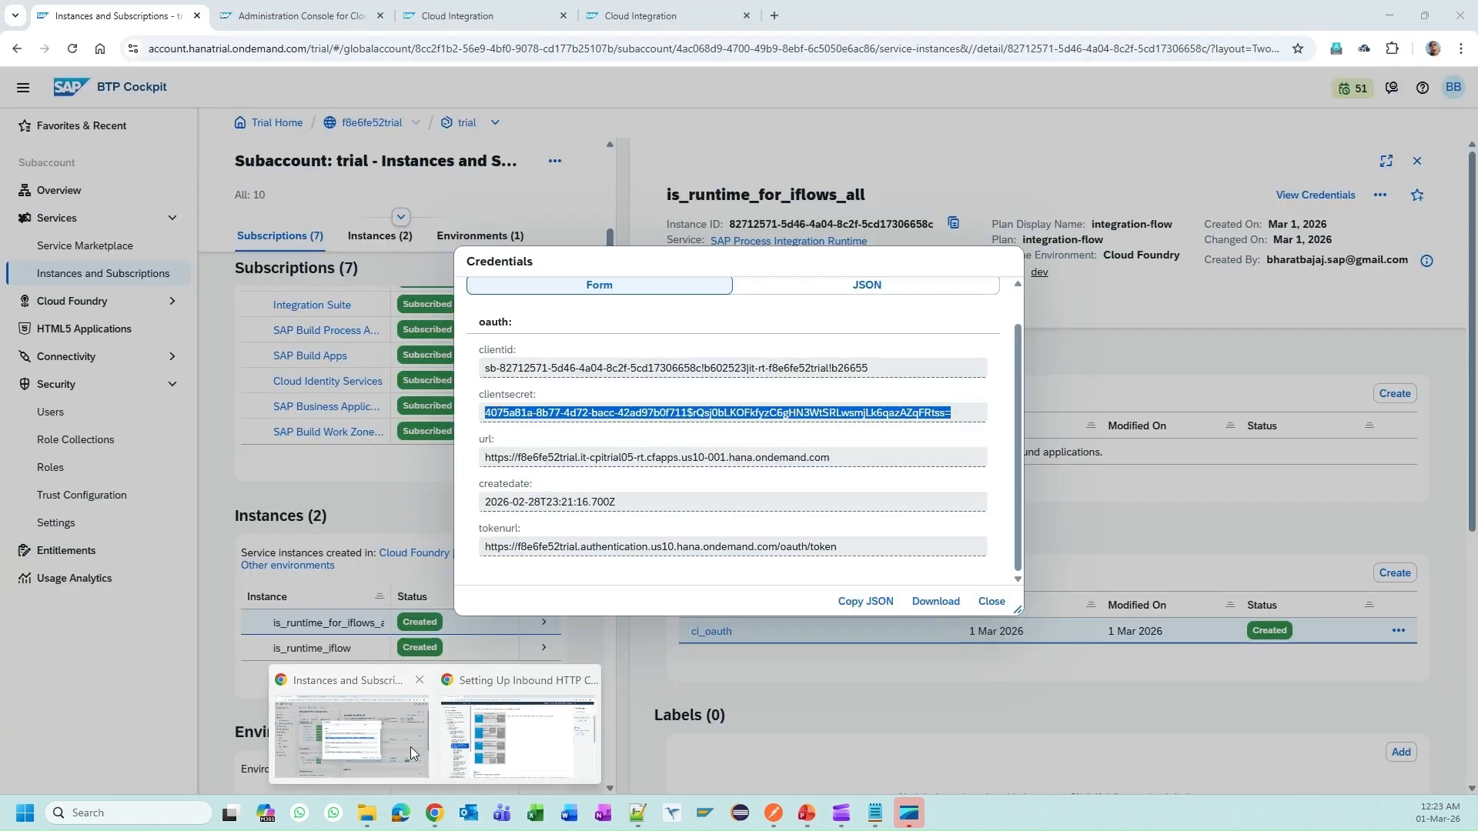
Step: Filter Monitor > All Artifacts by the copied log ID to find the completed IF001 run
click(410, 747)
click(662, 16)
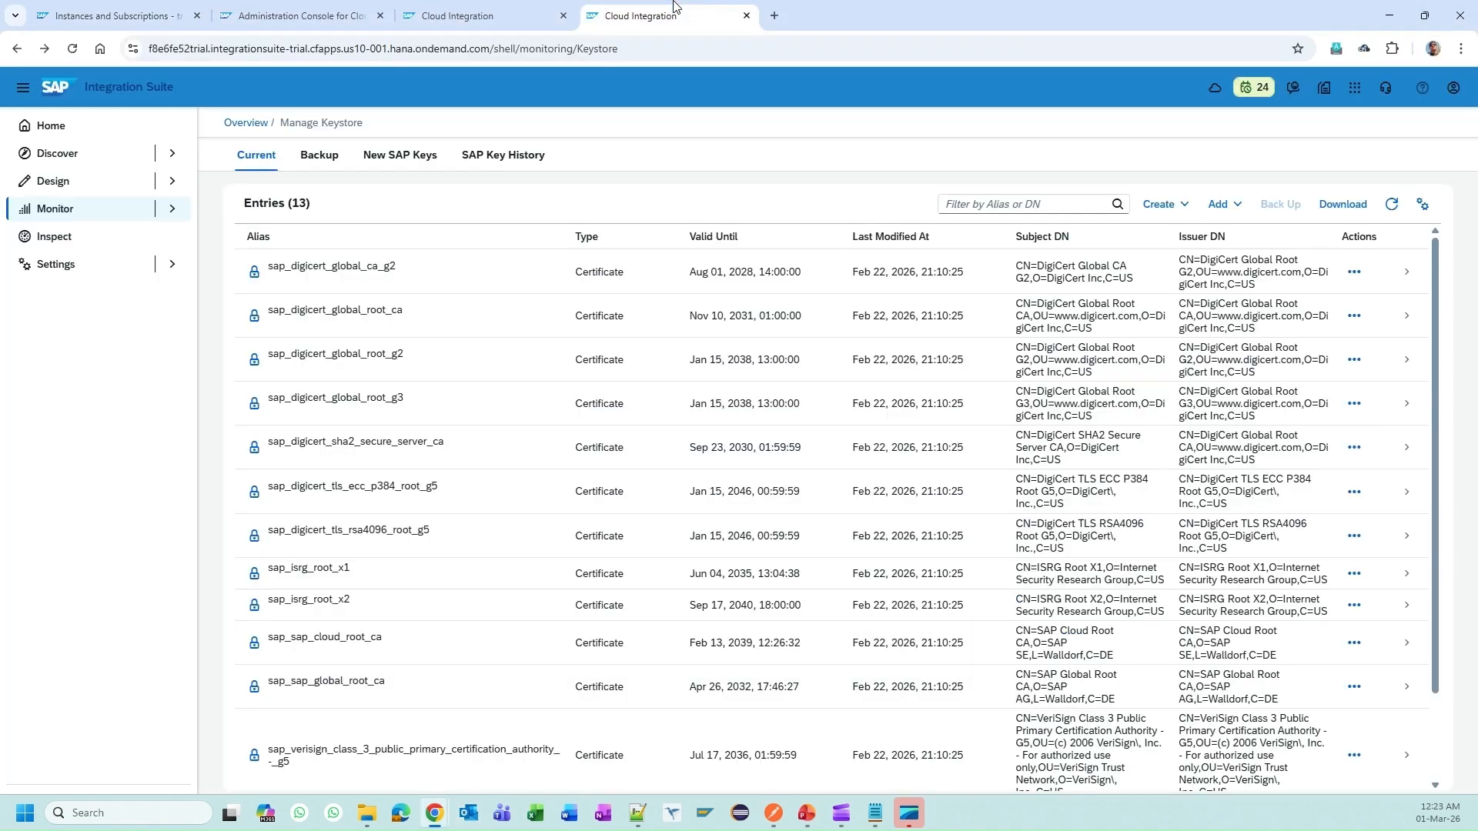
click(77, 210)
click(102, 236)
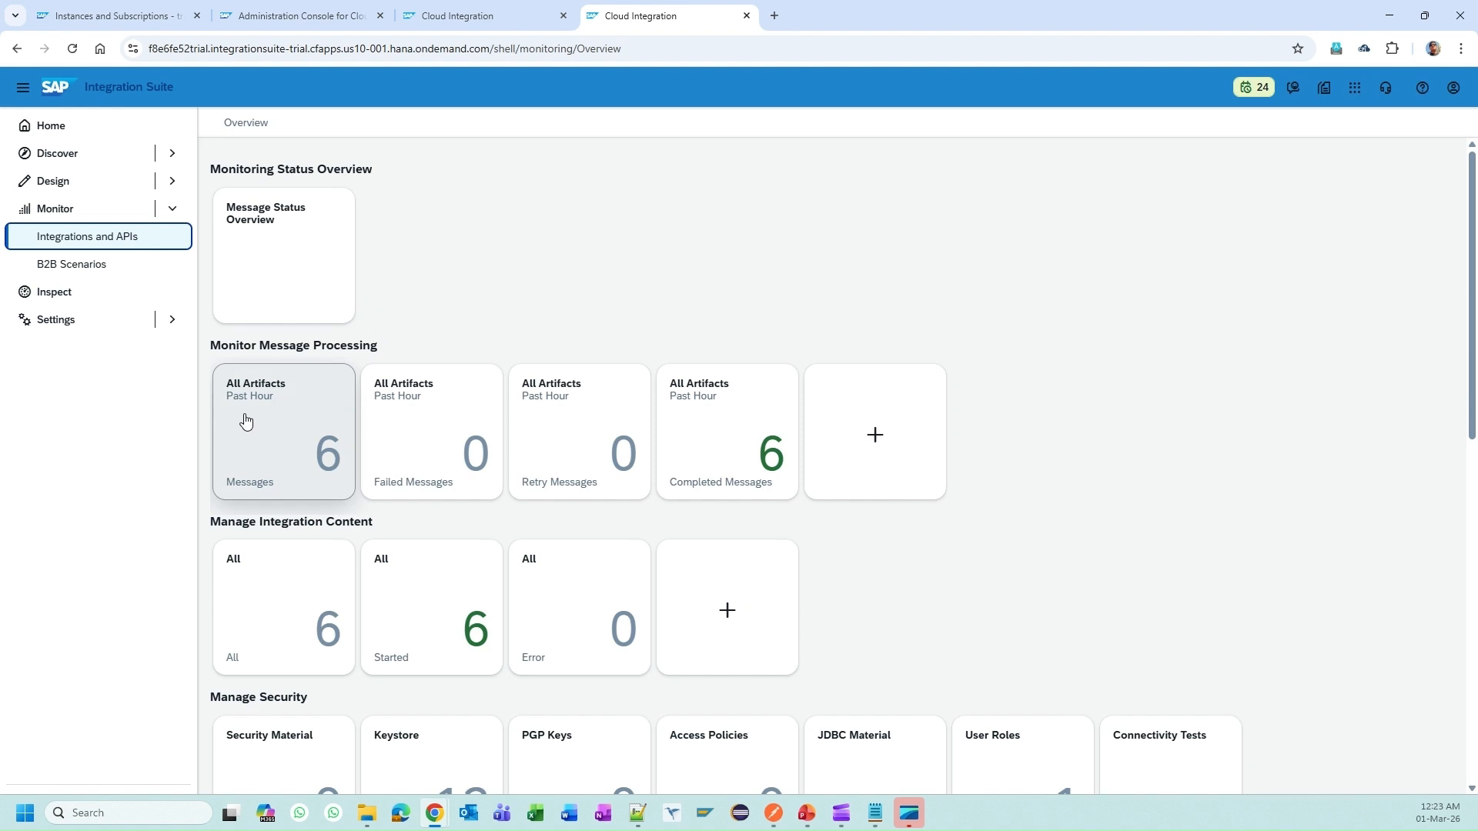
click(288, 403)
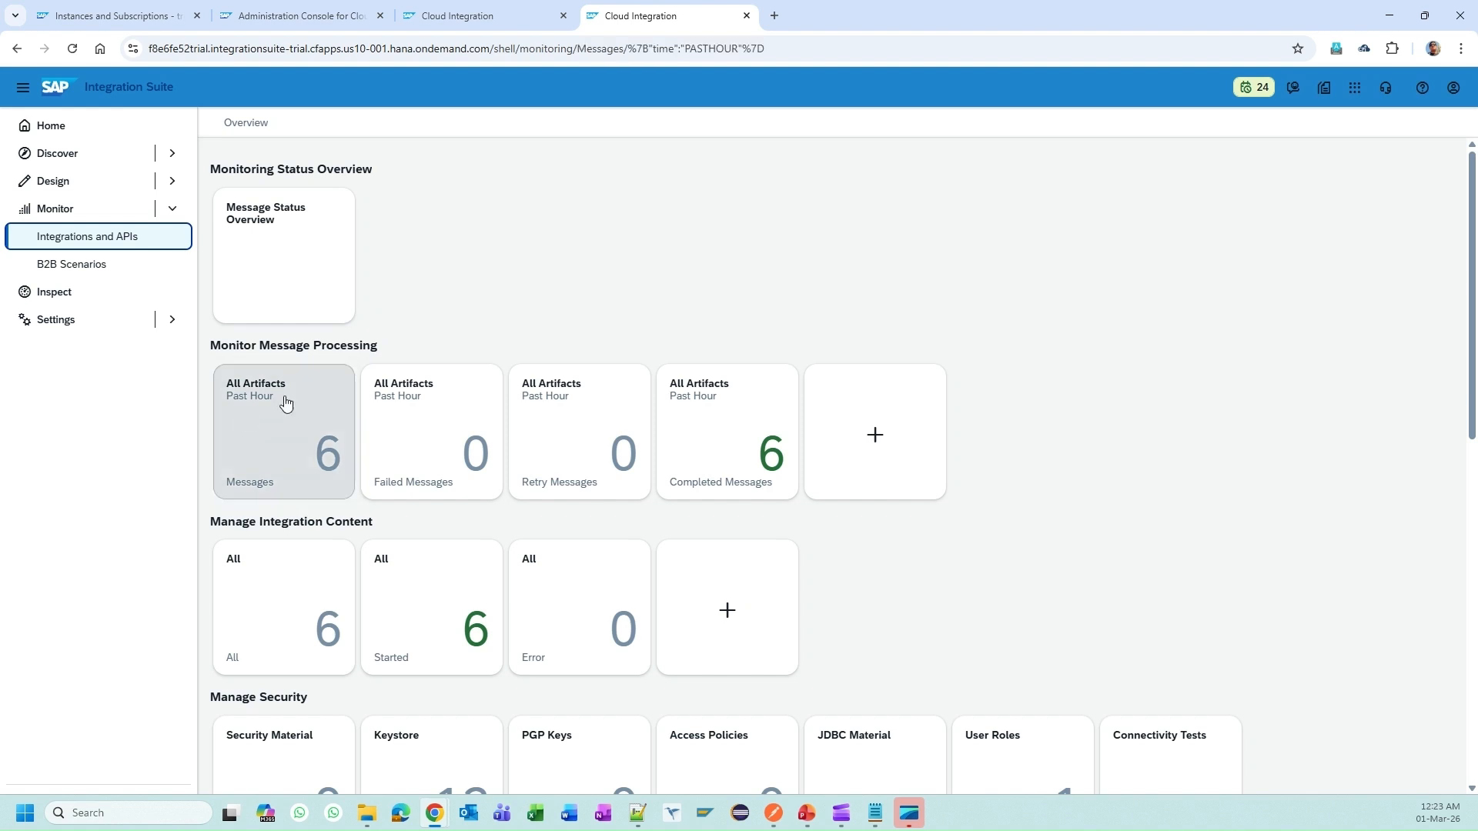
click(1219, 179)
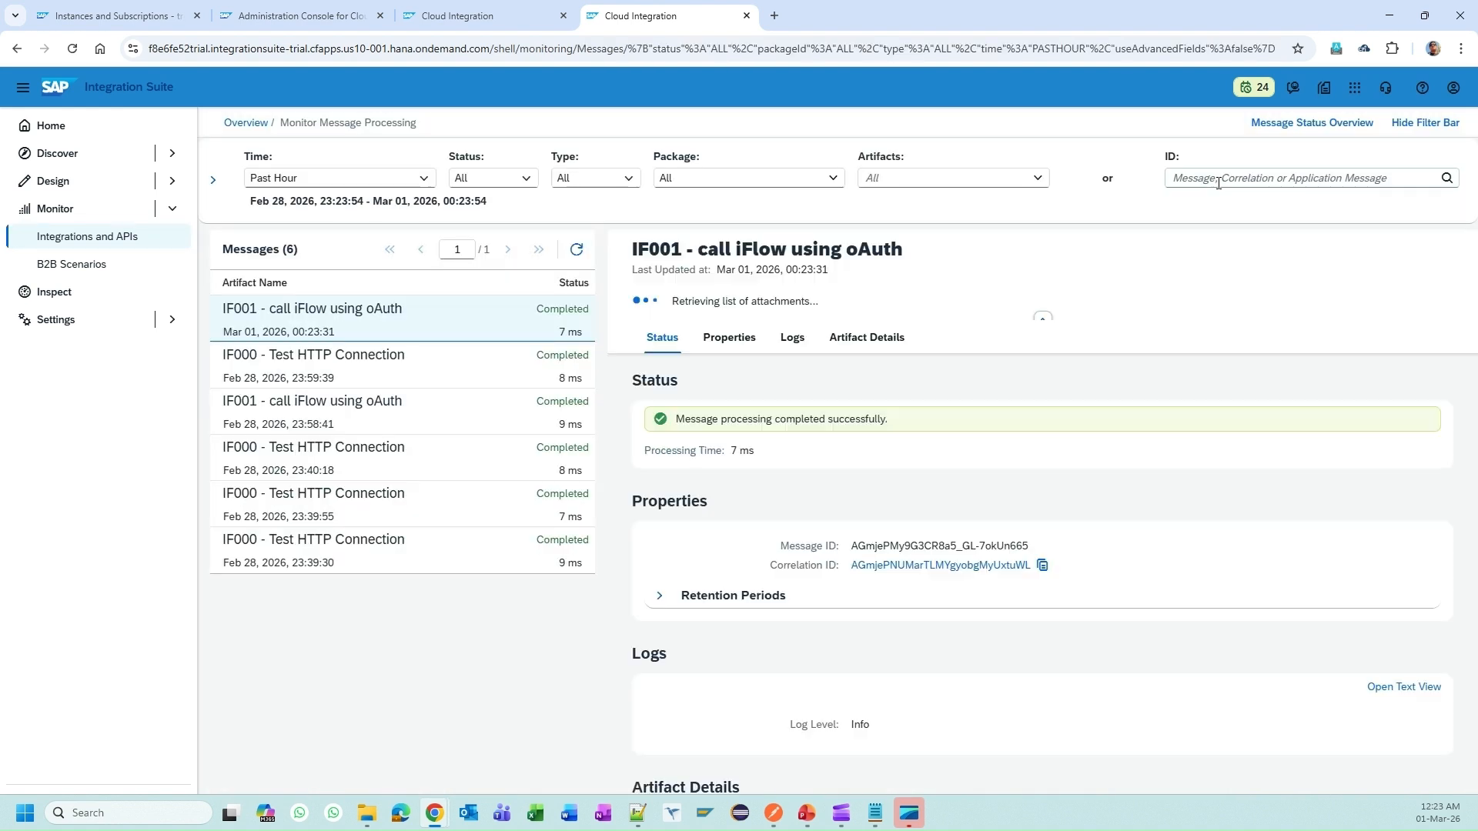
key(ctrl+v)
key(Return)
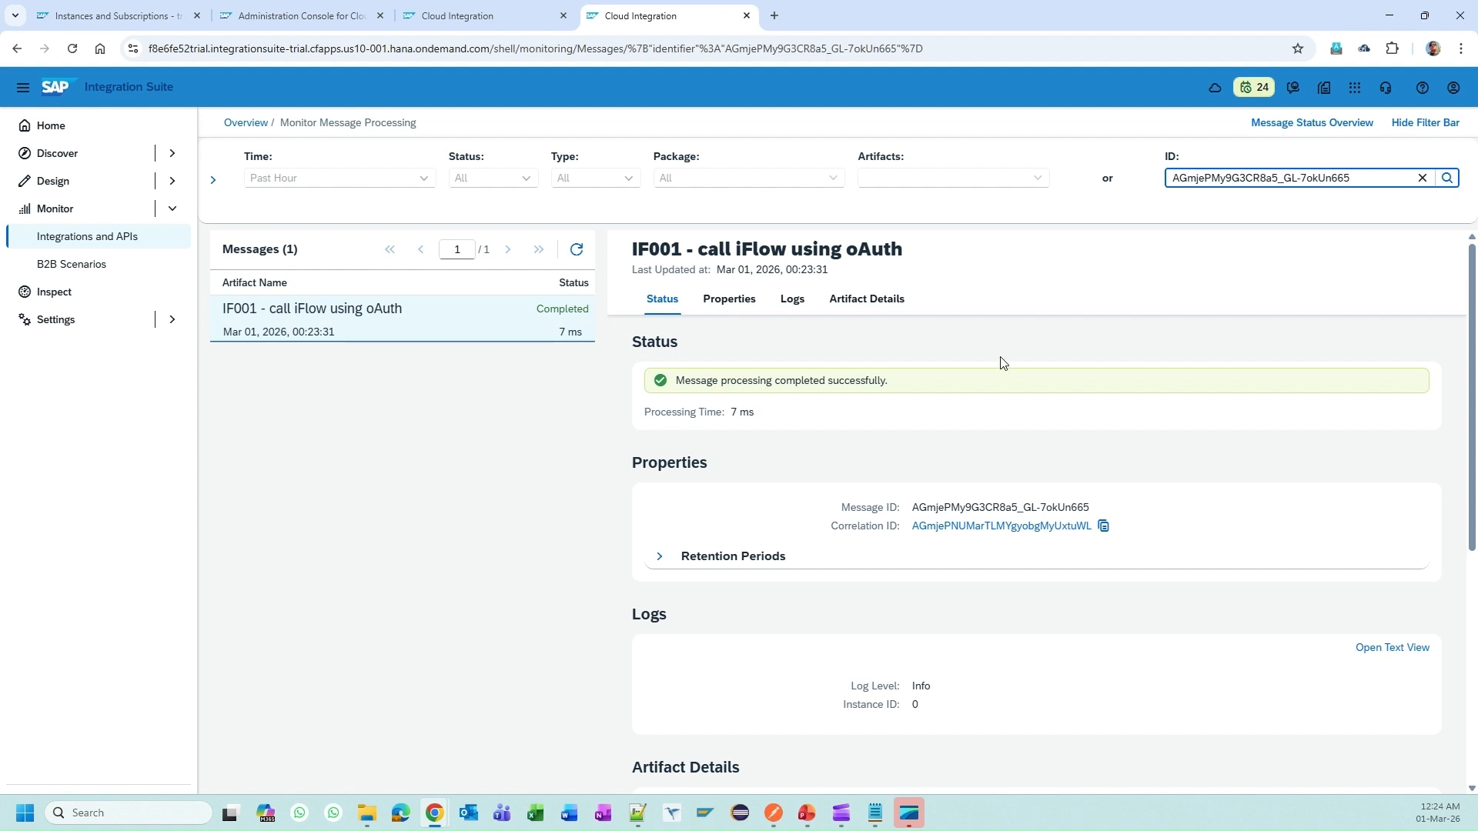
scroll(996, 390, down, 3)
Step: Refresh the expiring ci_new_token access token in Postman
scroll(999, 505, down, 2)
scroll(1000, 505, up, 5)
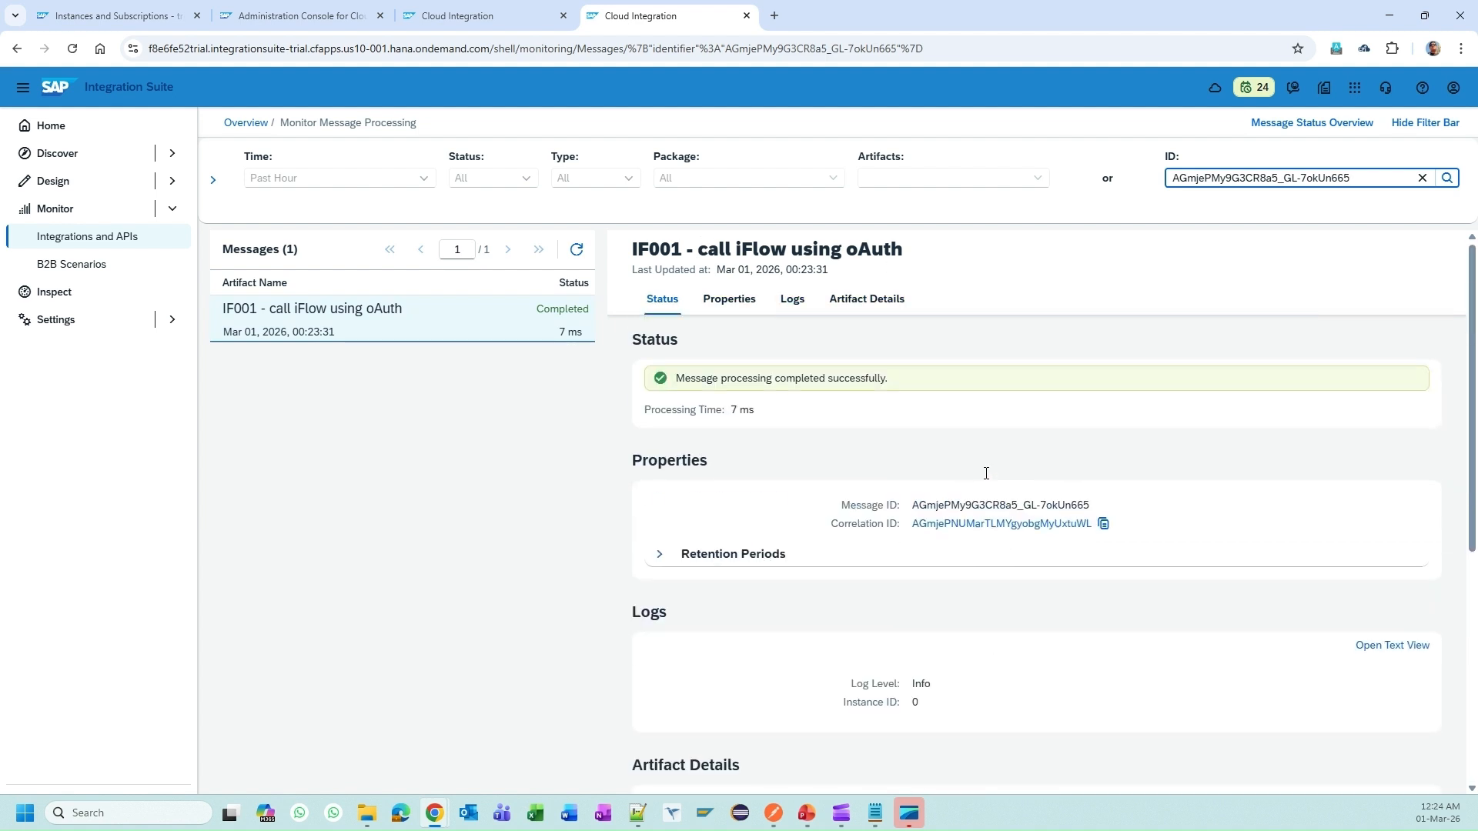
key(alt+Tab)
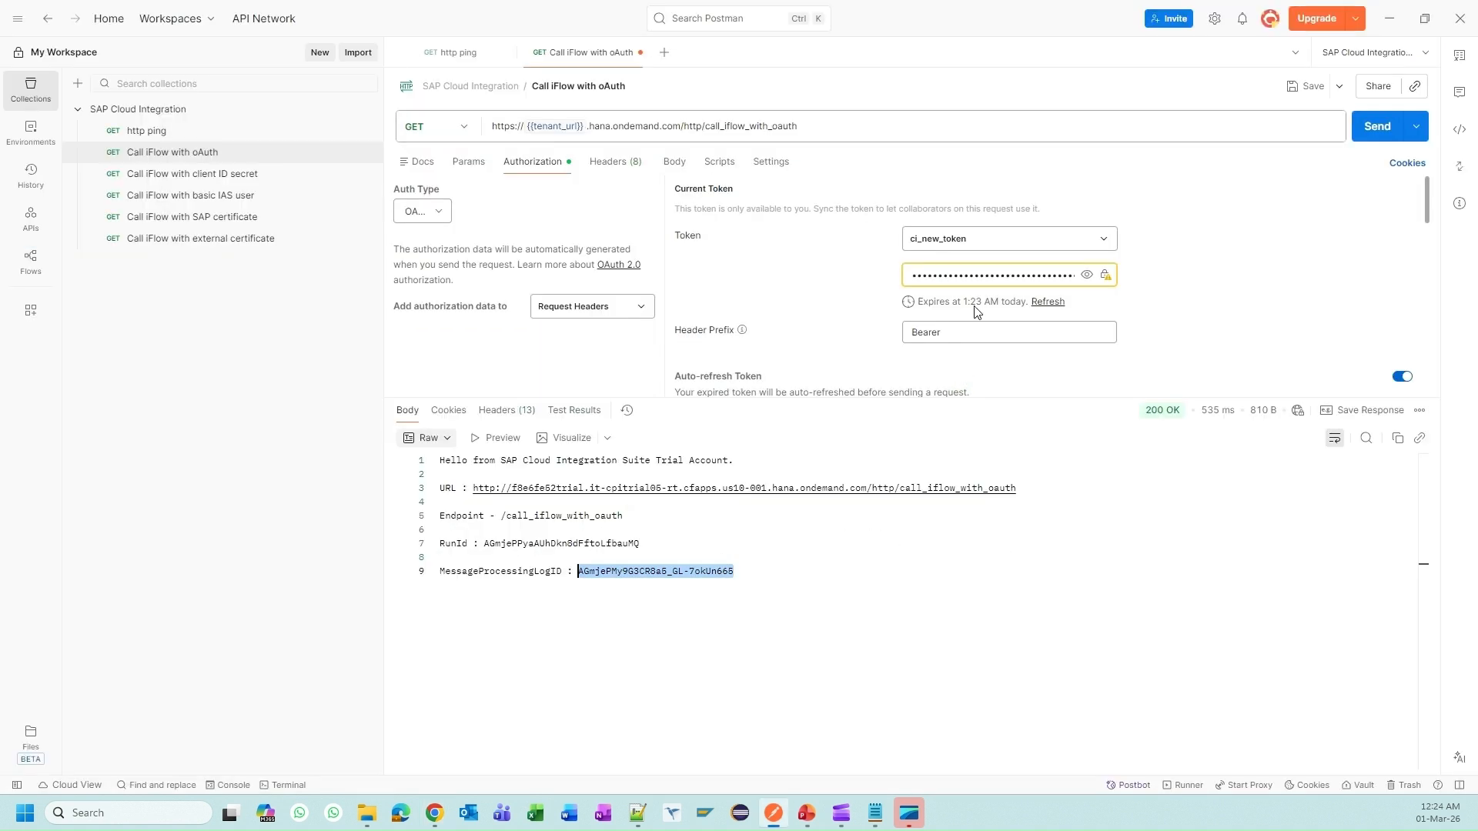
click(816, 289)
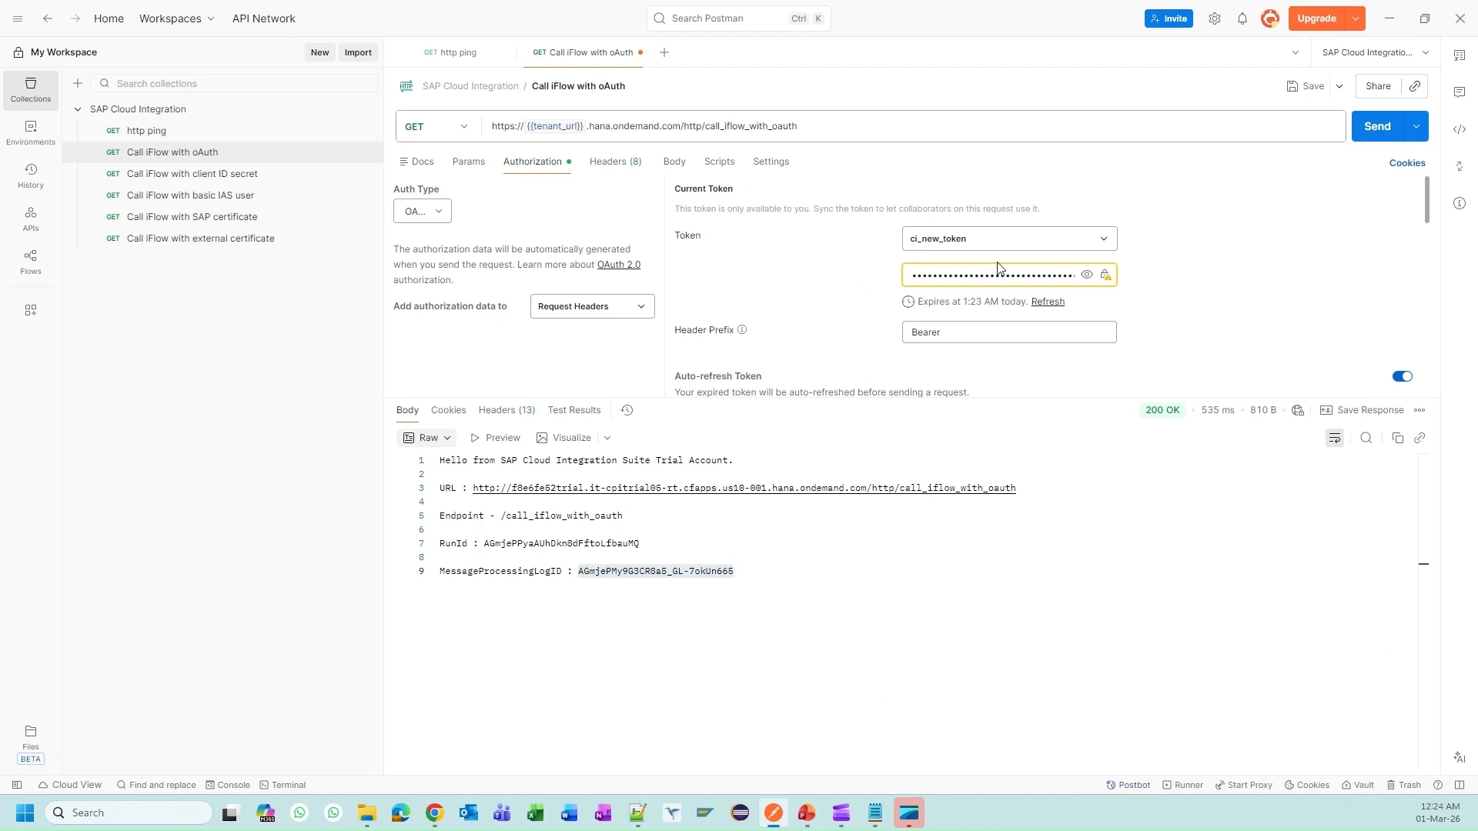
click(1045, 302)
scroll(949, 370, down, 6)
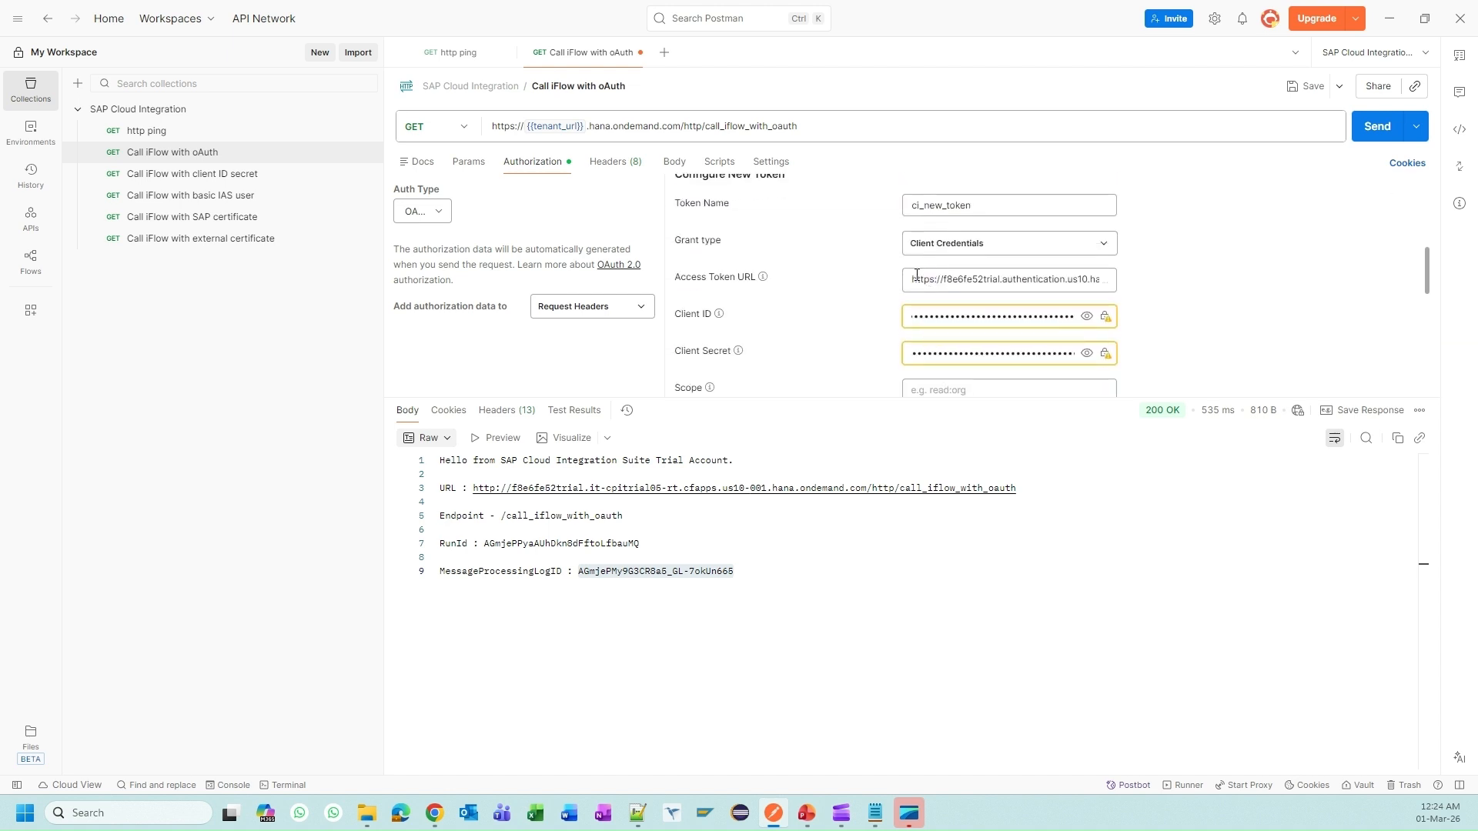
scroll(917, 275, up, 6)
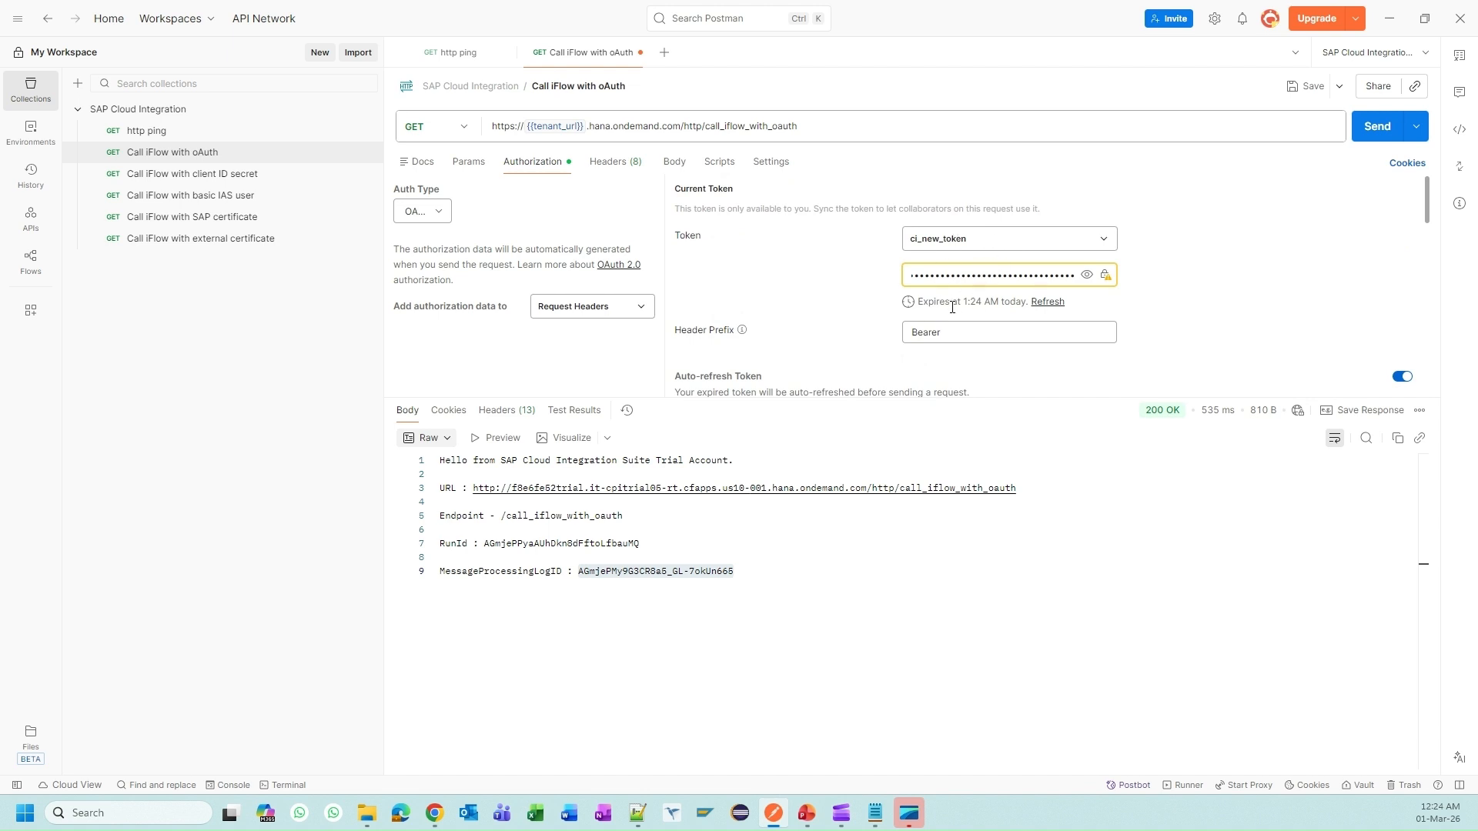
Step: Resend the OAuth request, select its new MessageProcessingLogID, and clear the monitor's ID filter
click(1376, 128)
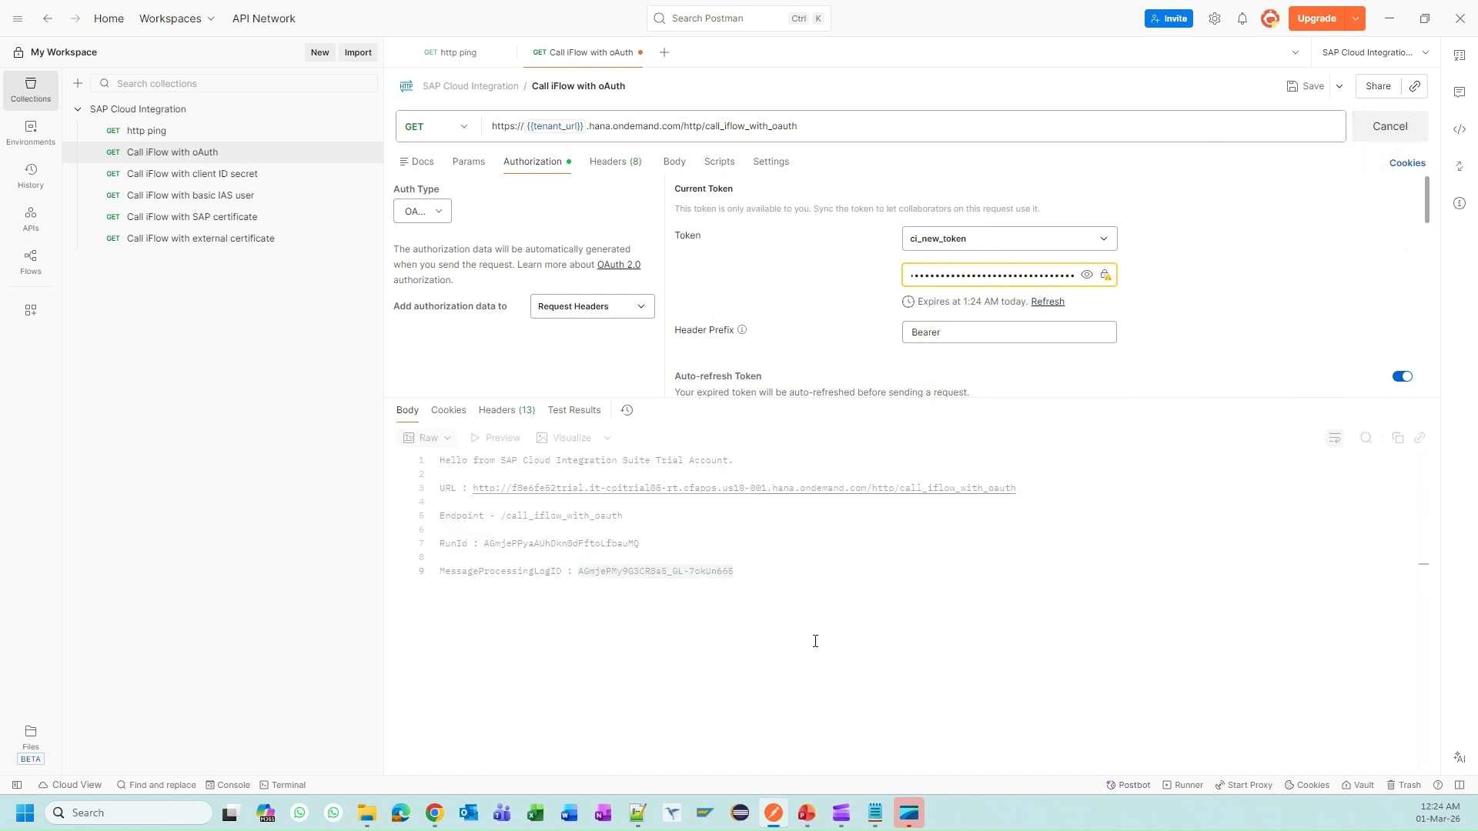
double_click(667, 572)
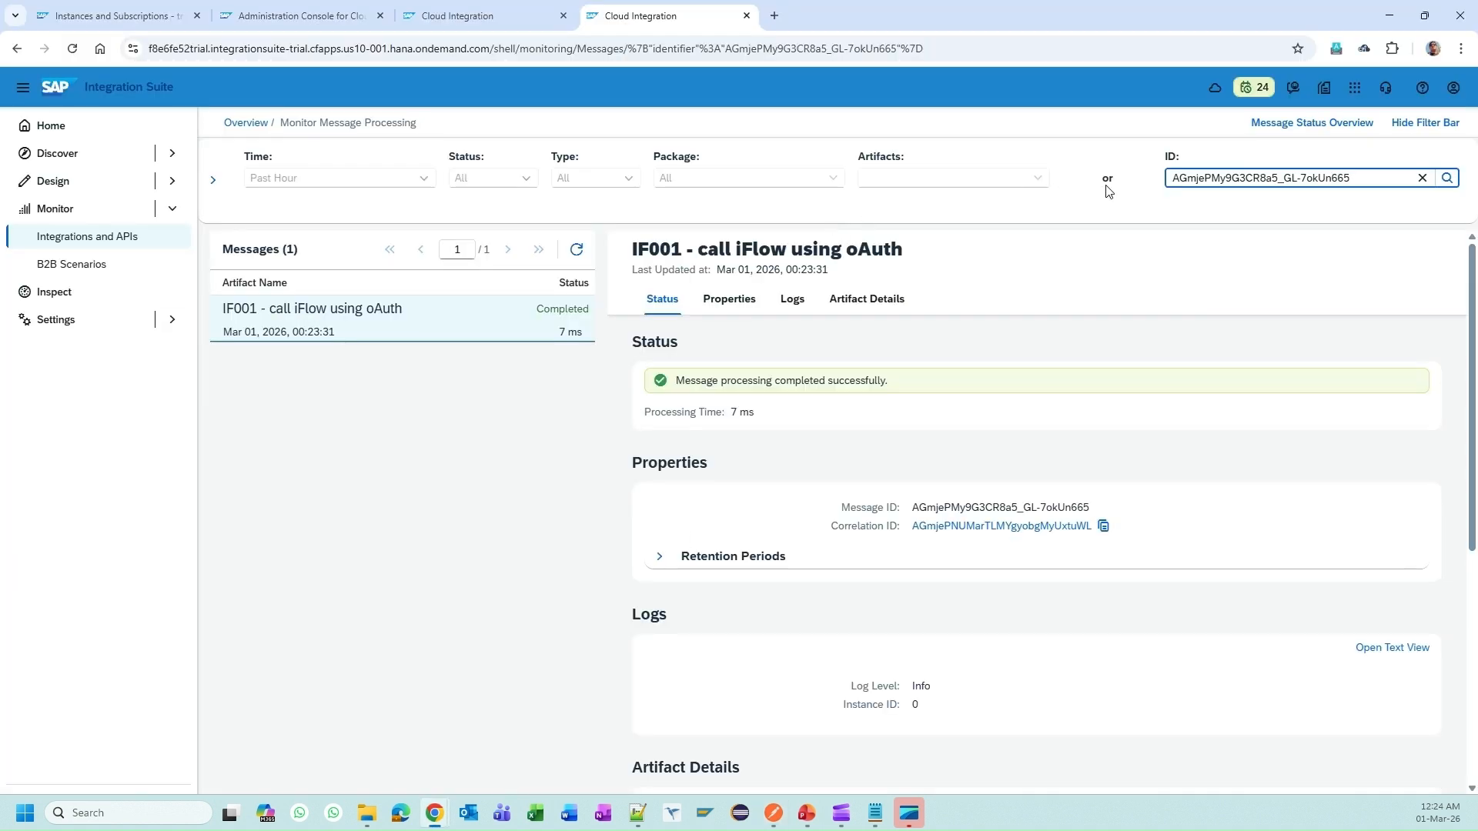
click(1419, 180)
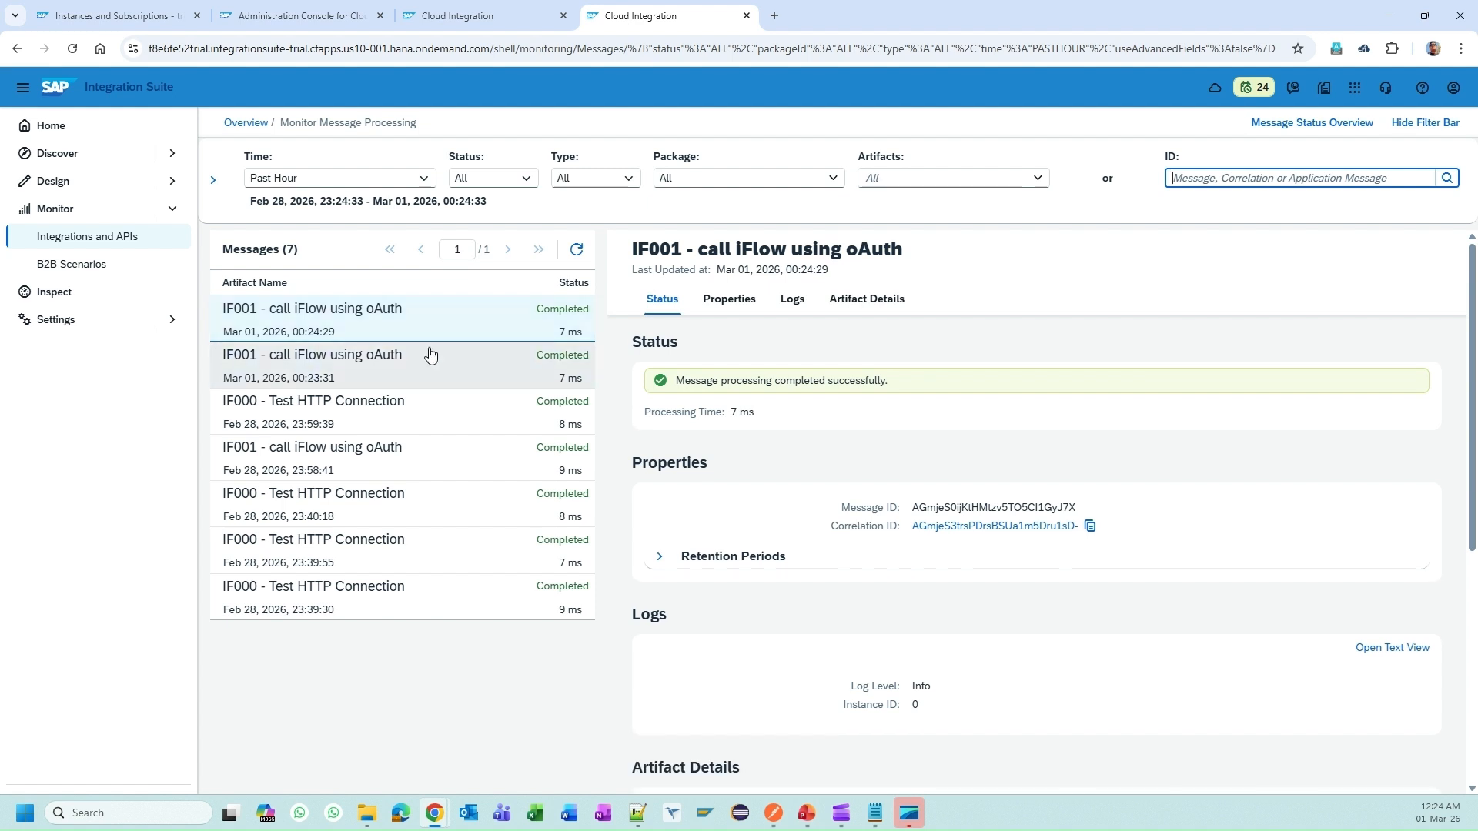
key(alt+Tab)
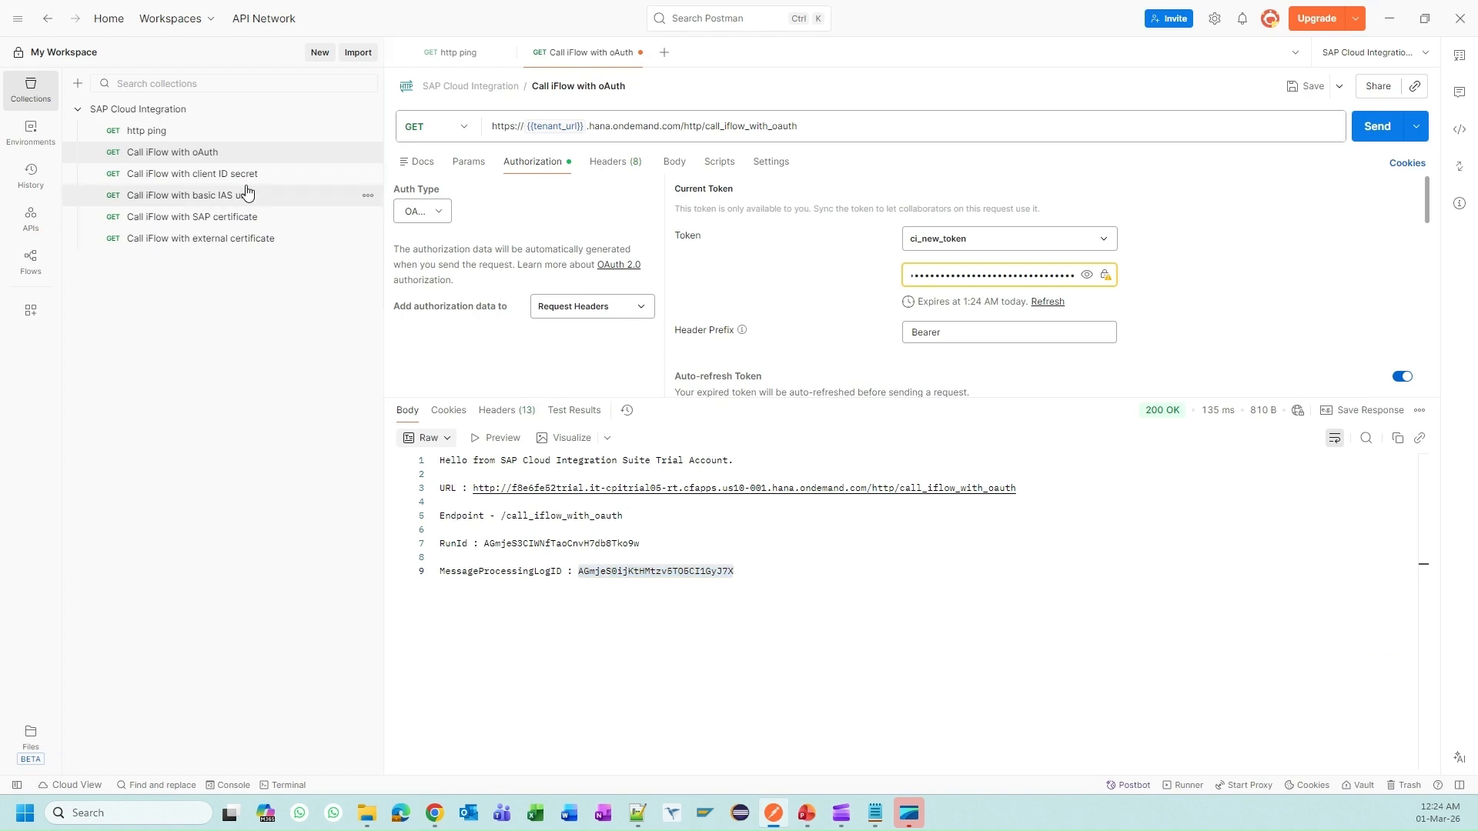
click(806, 813)
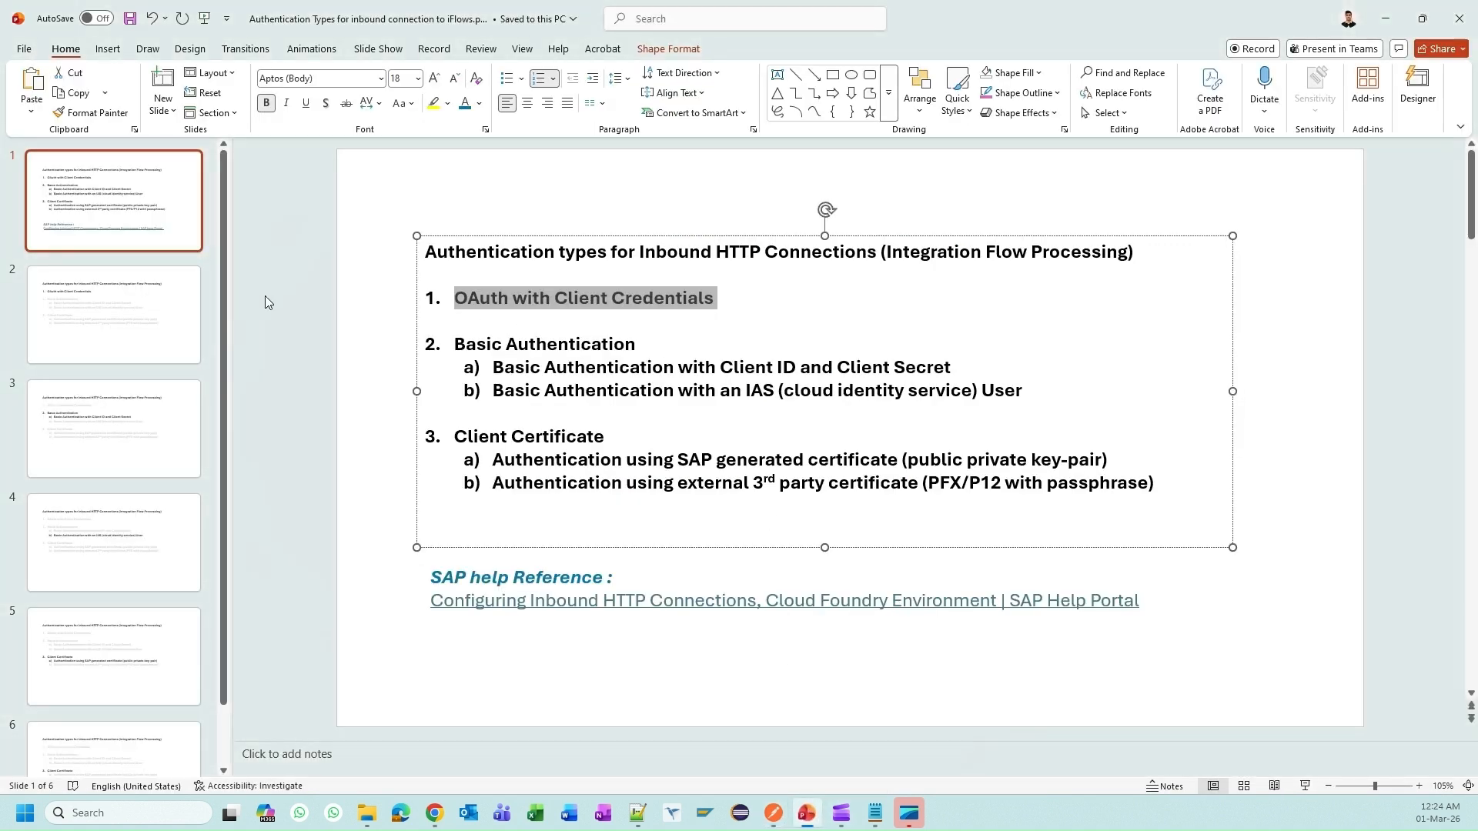
Step: Move to slide 3 on Basic Authentication with Client ID and Secret, then return to Postman
scroll(266, 302, down, 1)
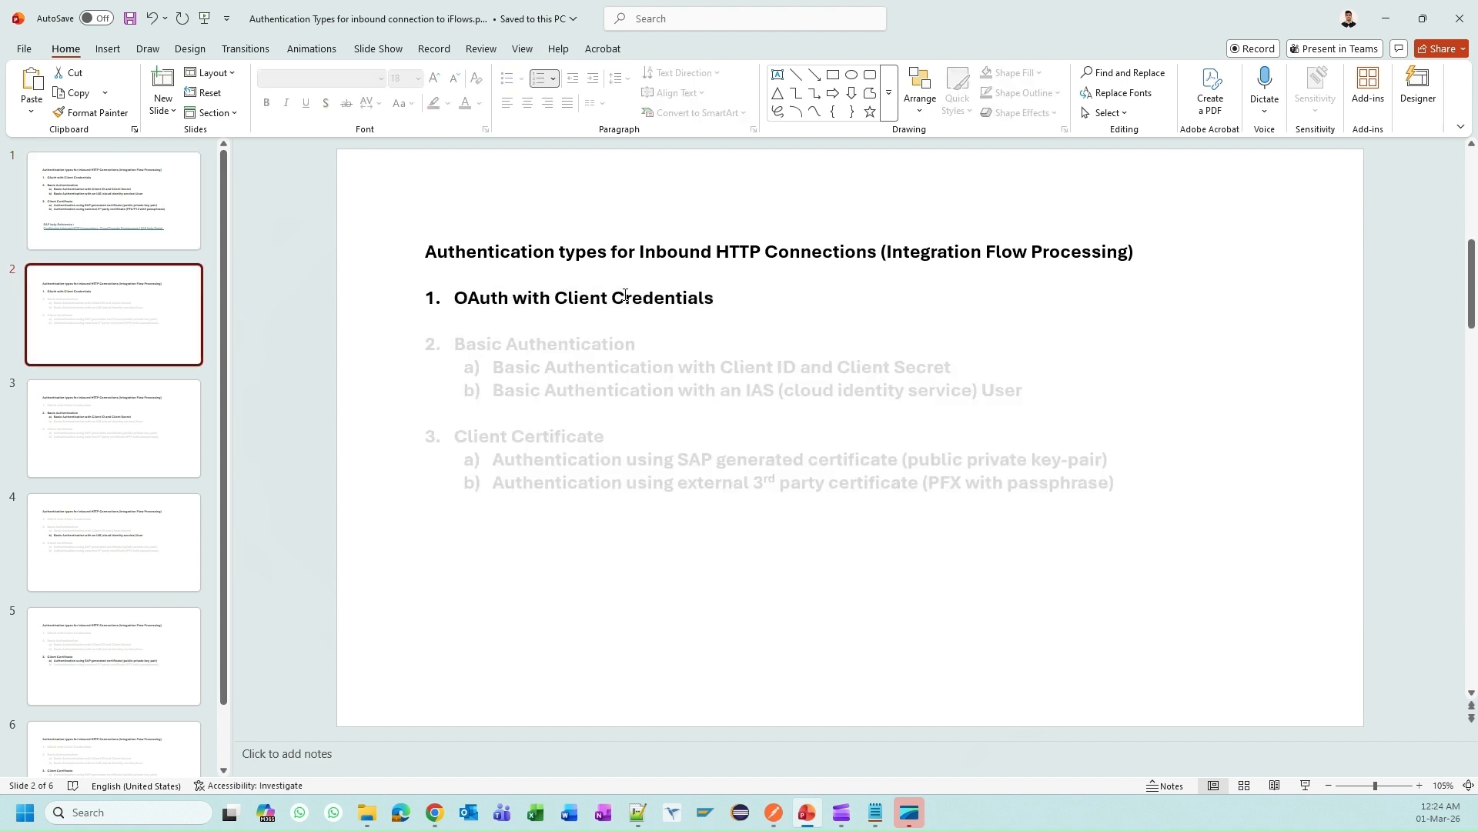
click(121, 417)
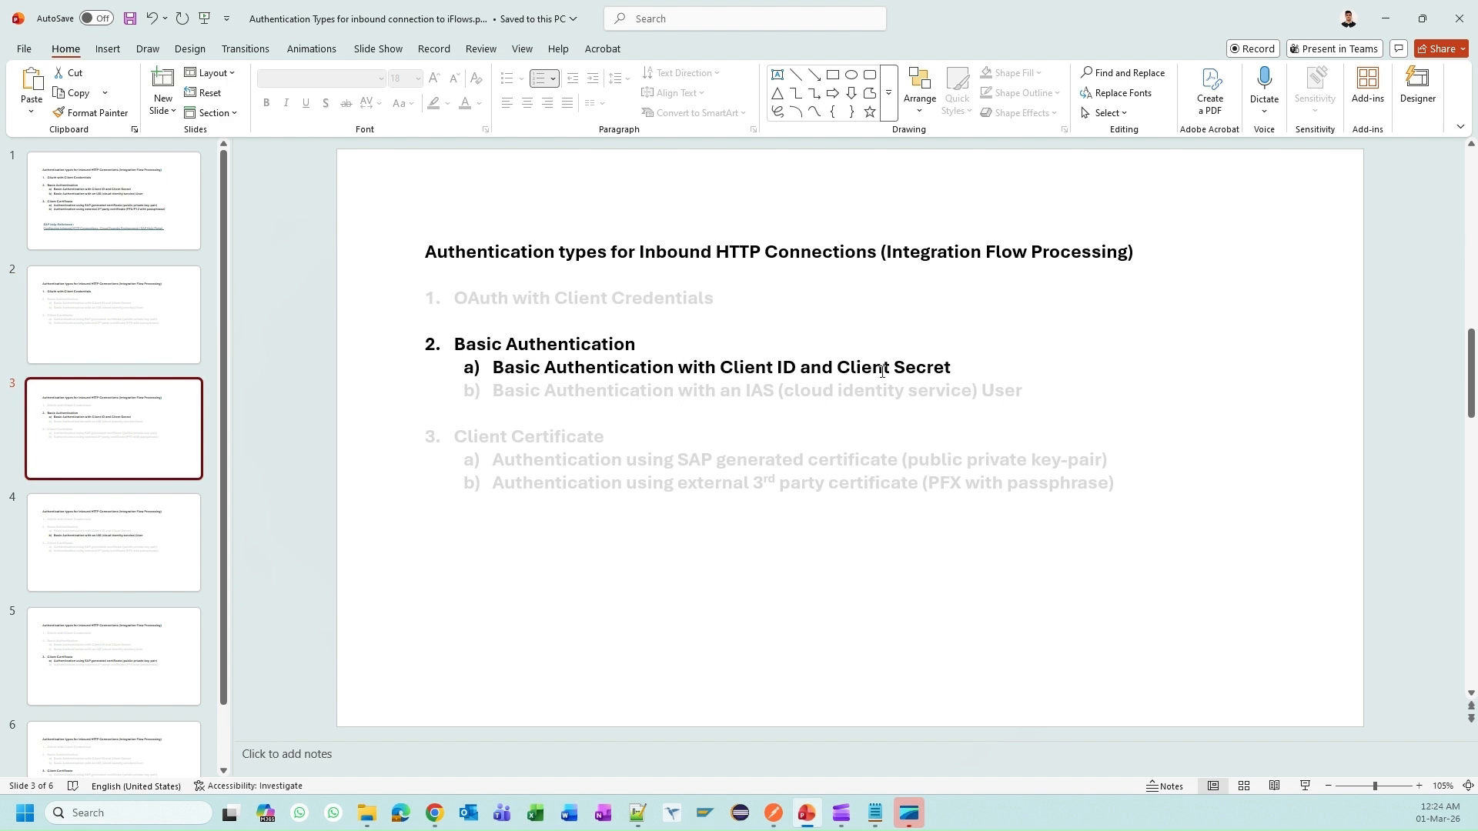
key(alt+Tab)
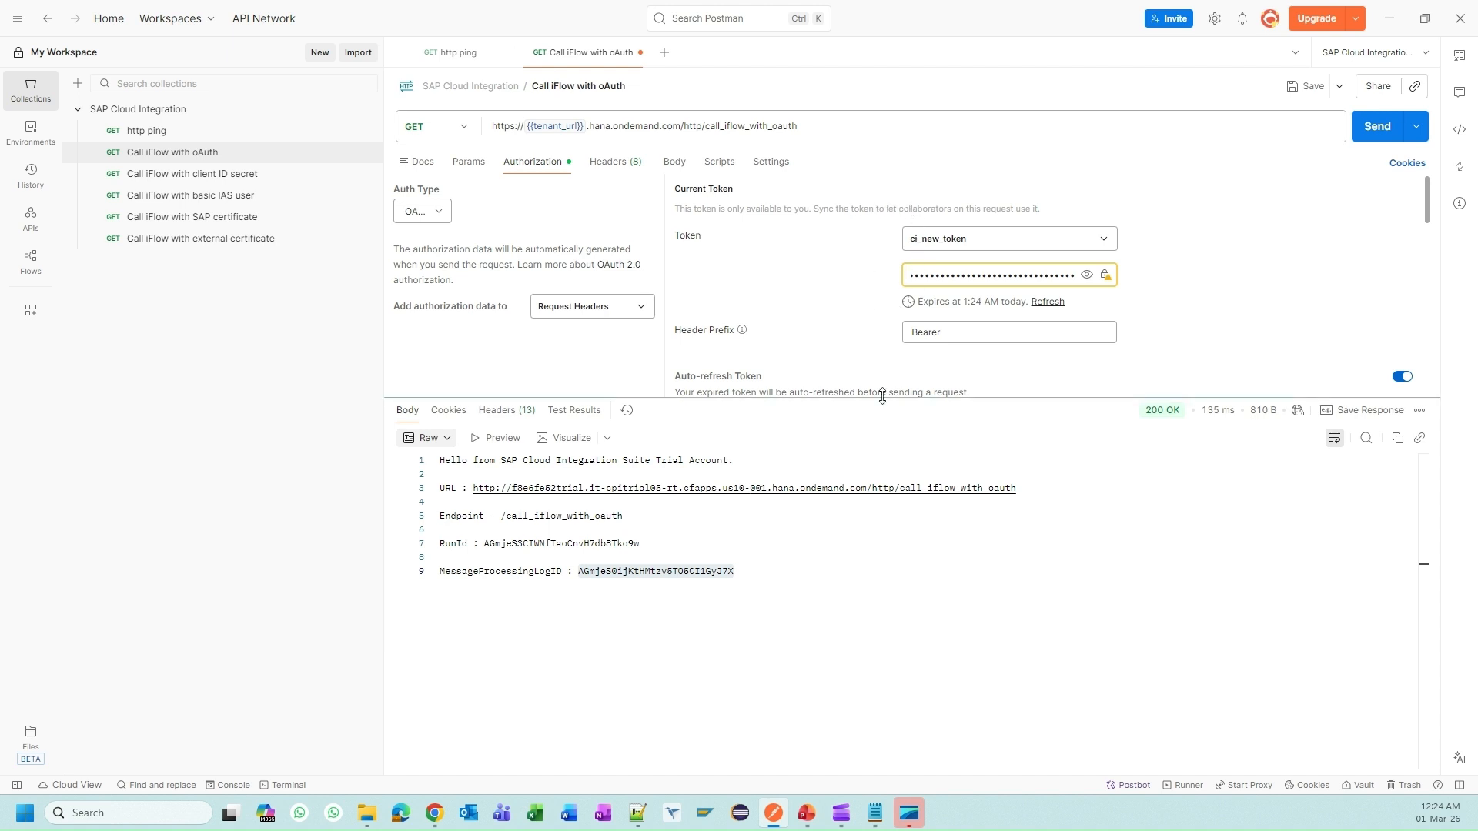
drag(933, 397, 952, 554)
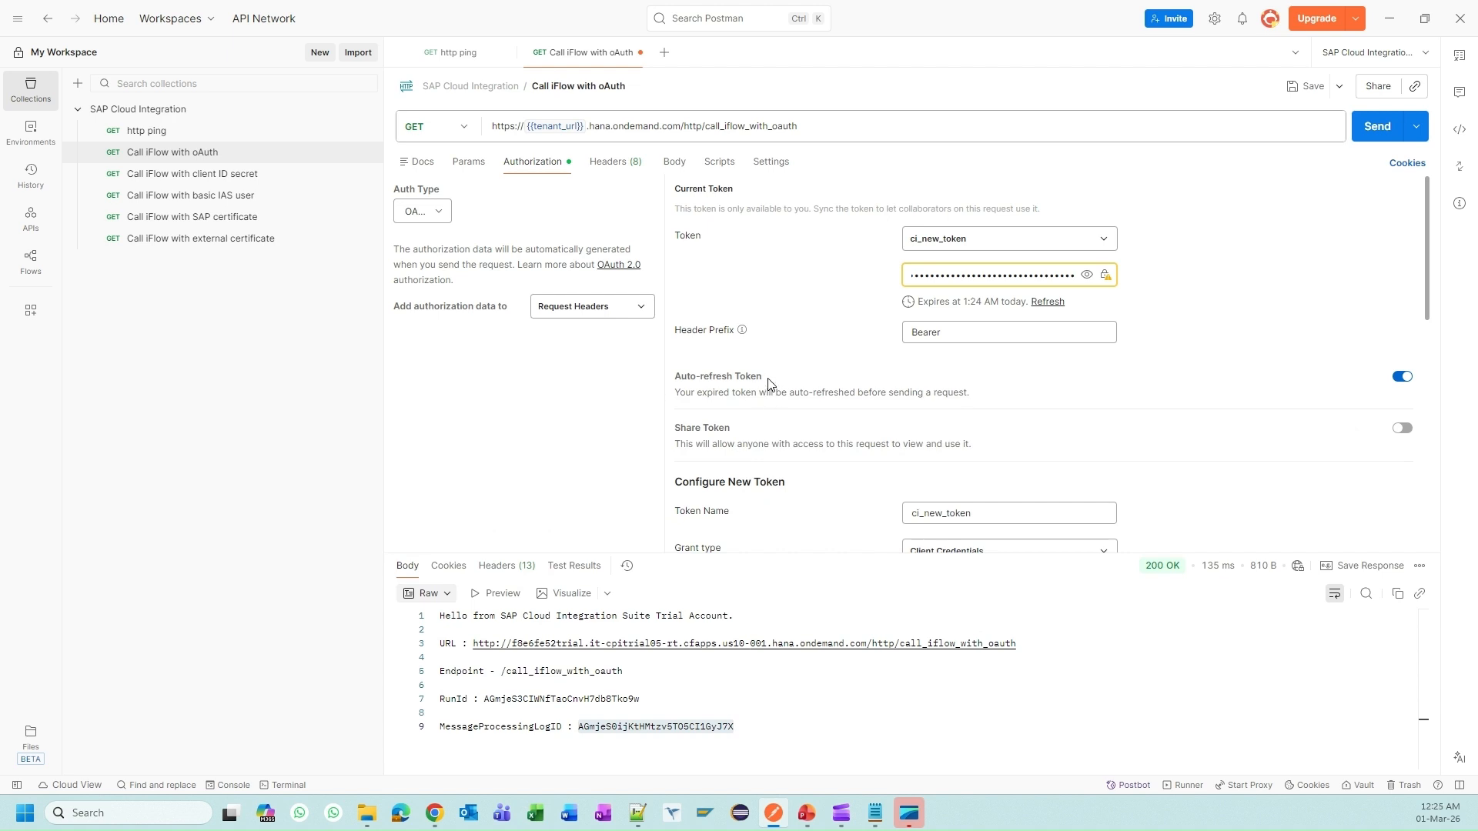
Step: Give 'Call iFlow with client ID secret' Basic Auth with {{client_id}} and {{client_secret}}
click(194, 176)
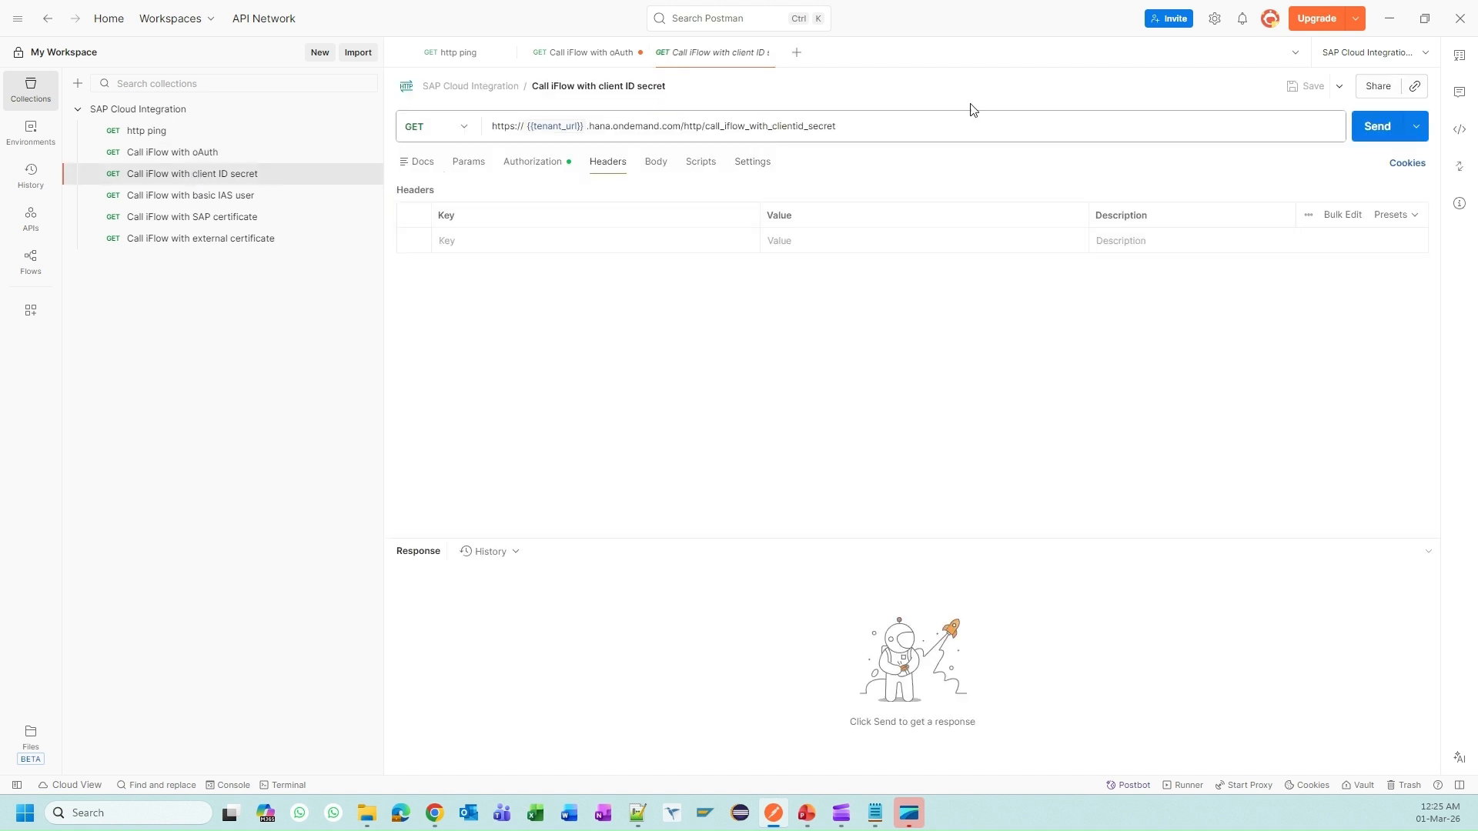
double_click(732, 126)
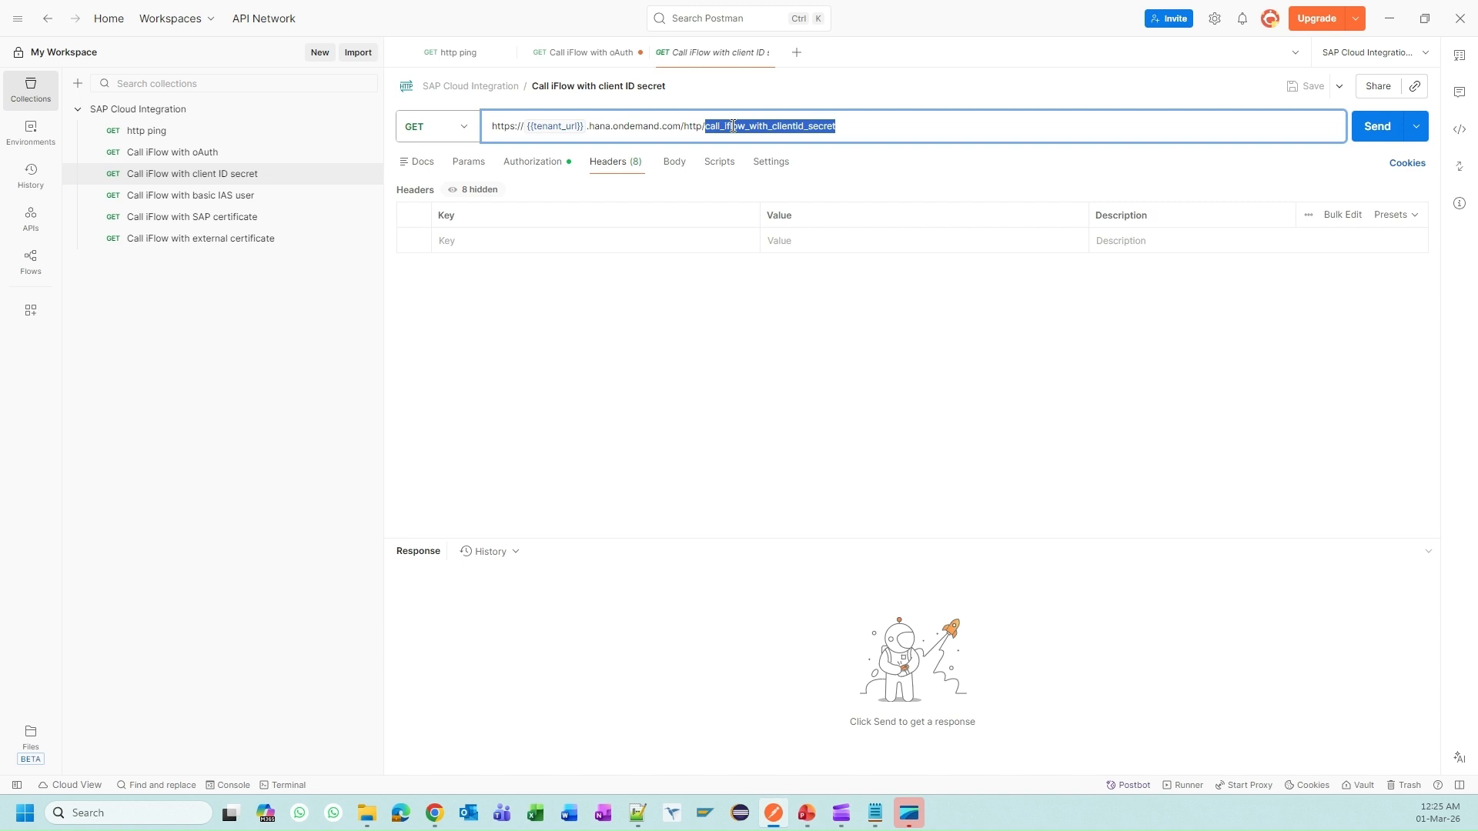
click(544, 162)
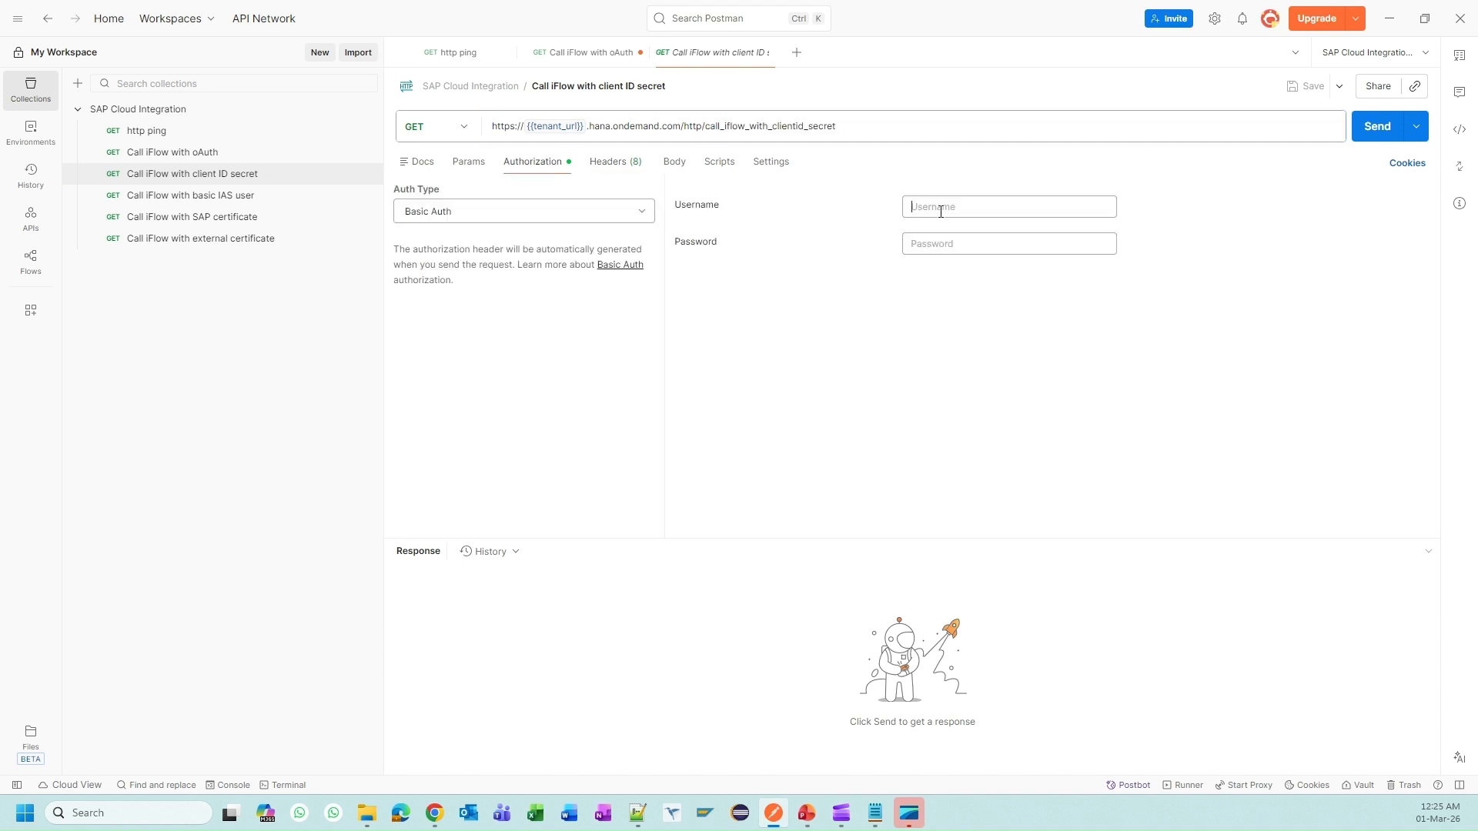
click(941, 211)
text({{)
click(984, 243)
click(969, 244)
text({)
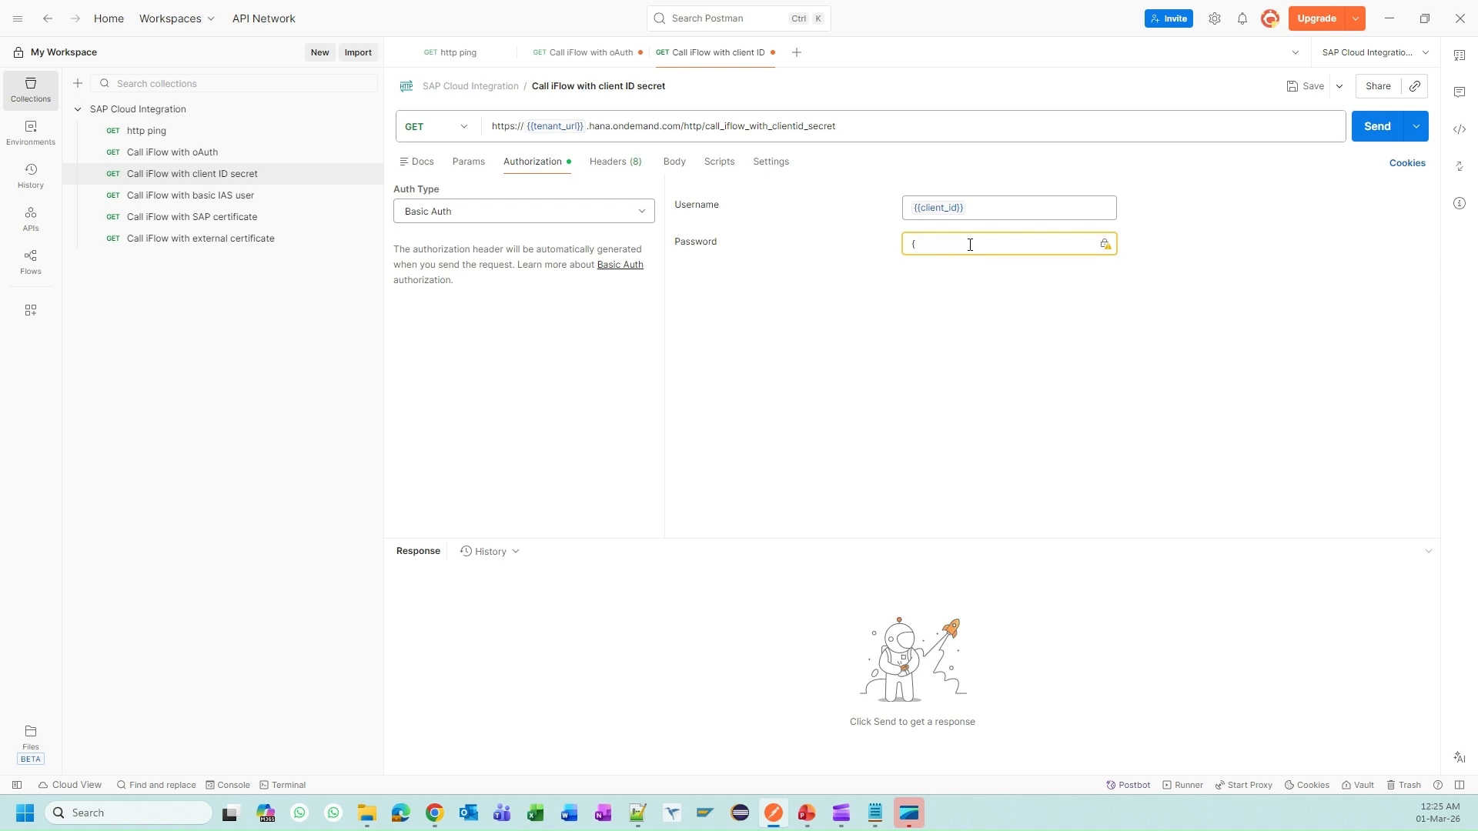
text({)
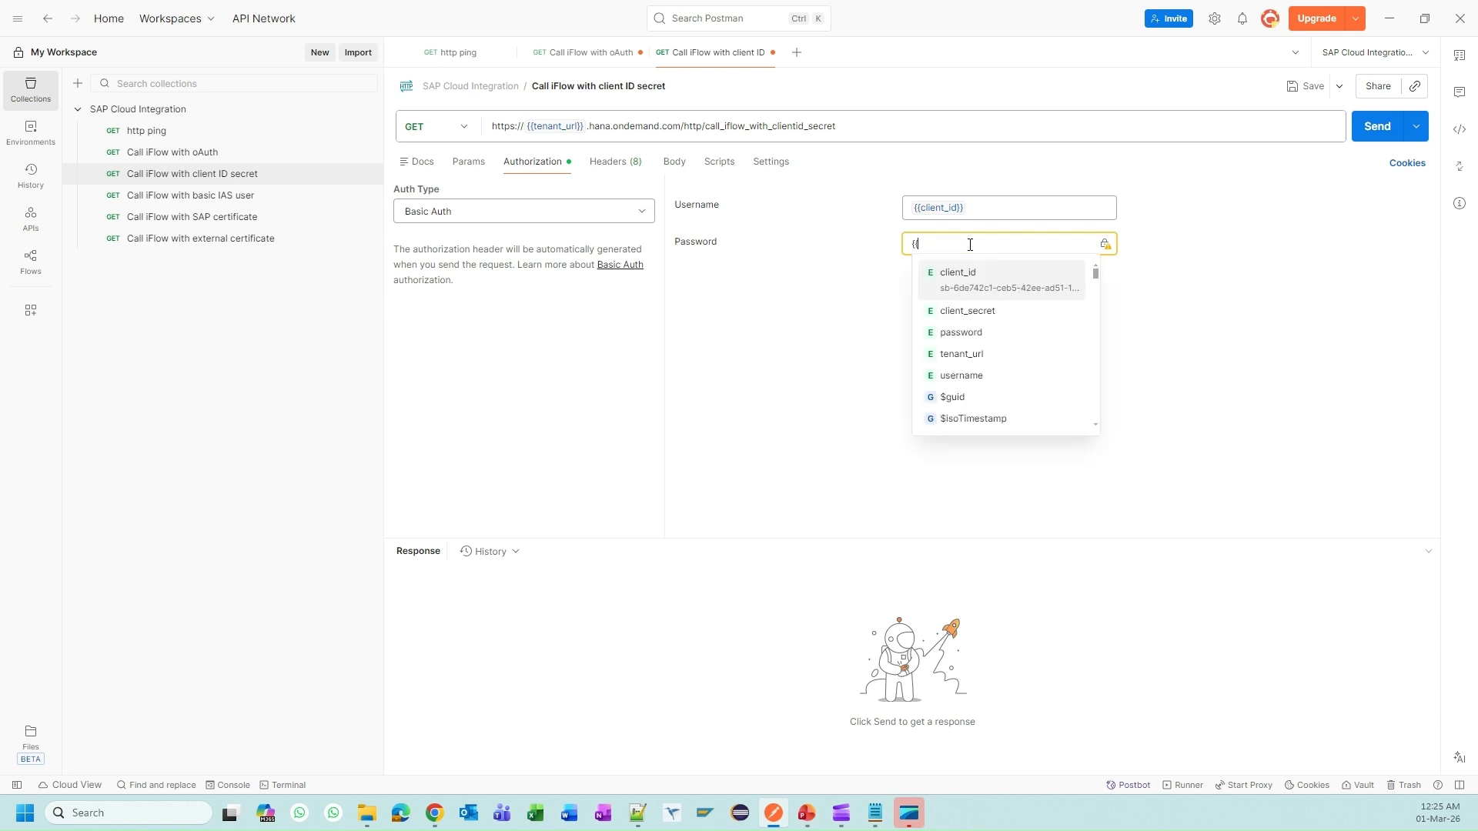
click(990, 320)
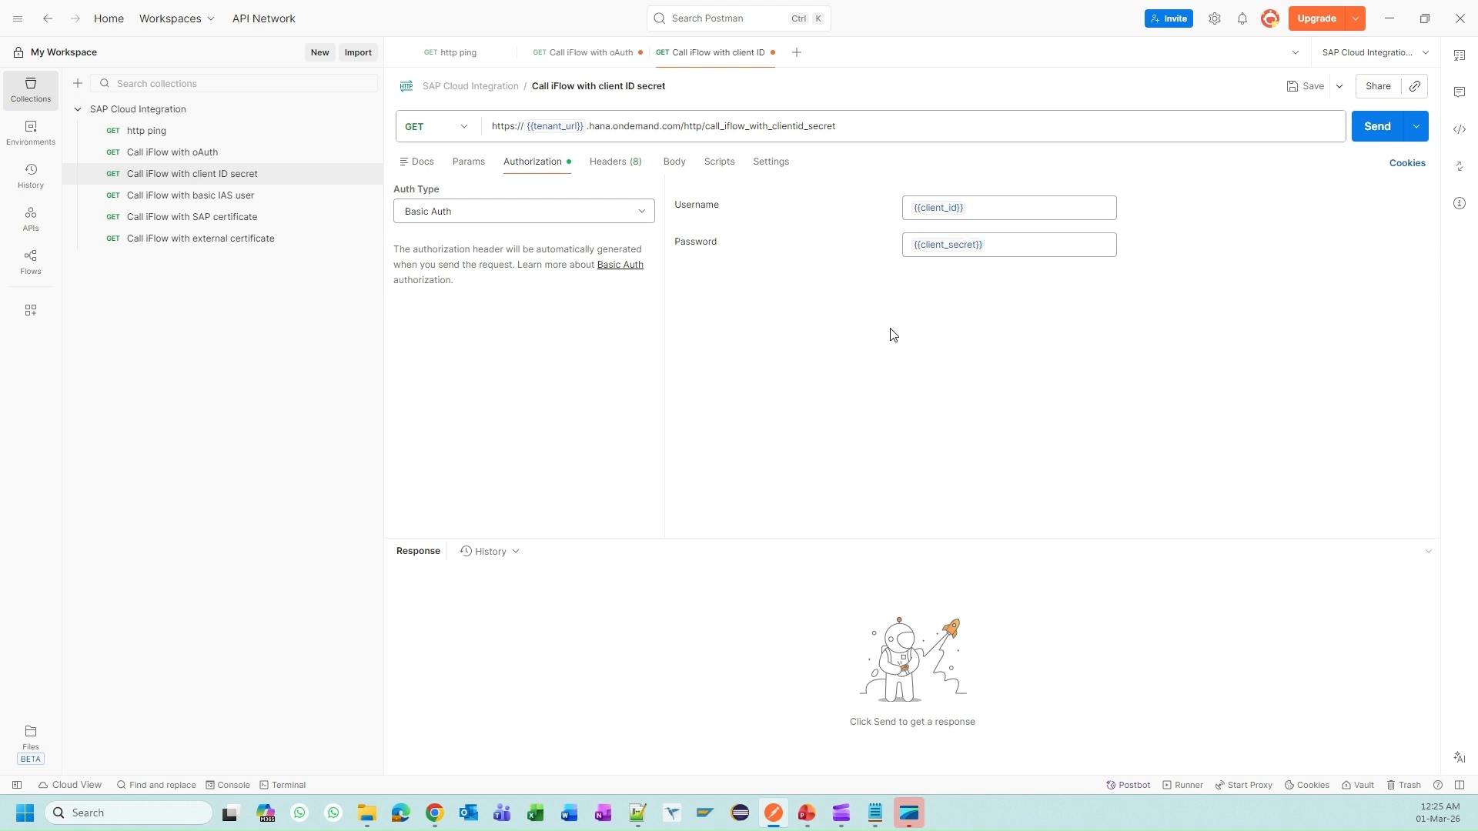
Step: Compare the client_id variable's stored value with the clientid from the BTP credentials
key(alt+Tab)
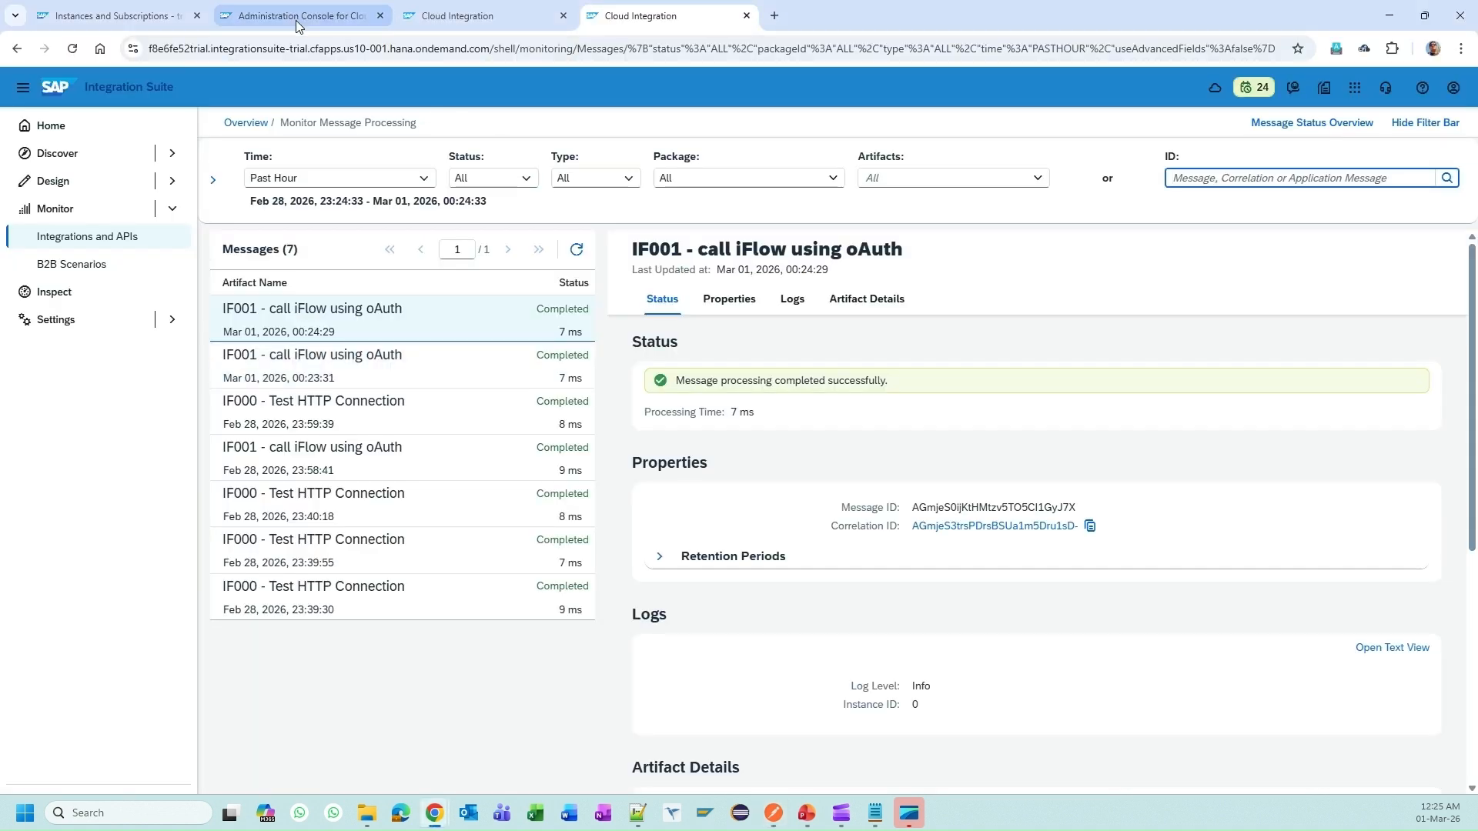
click(170, 16)
click(914, 374)
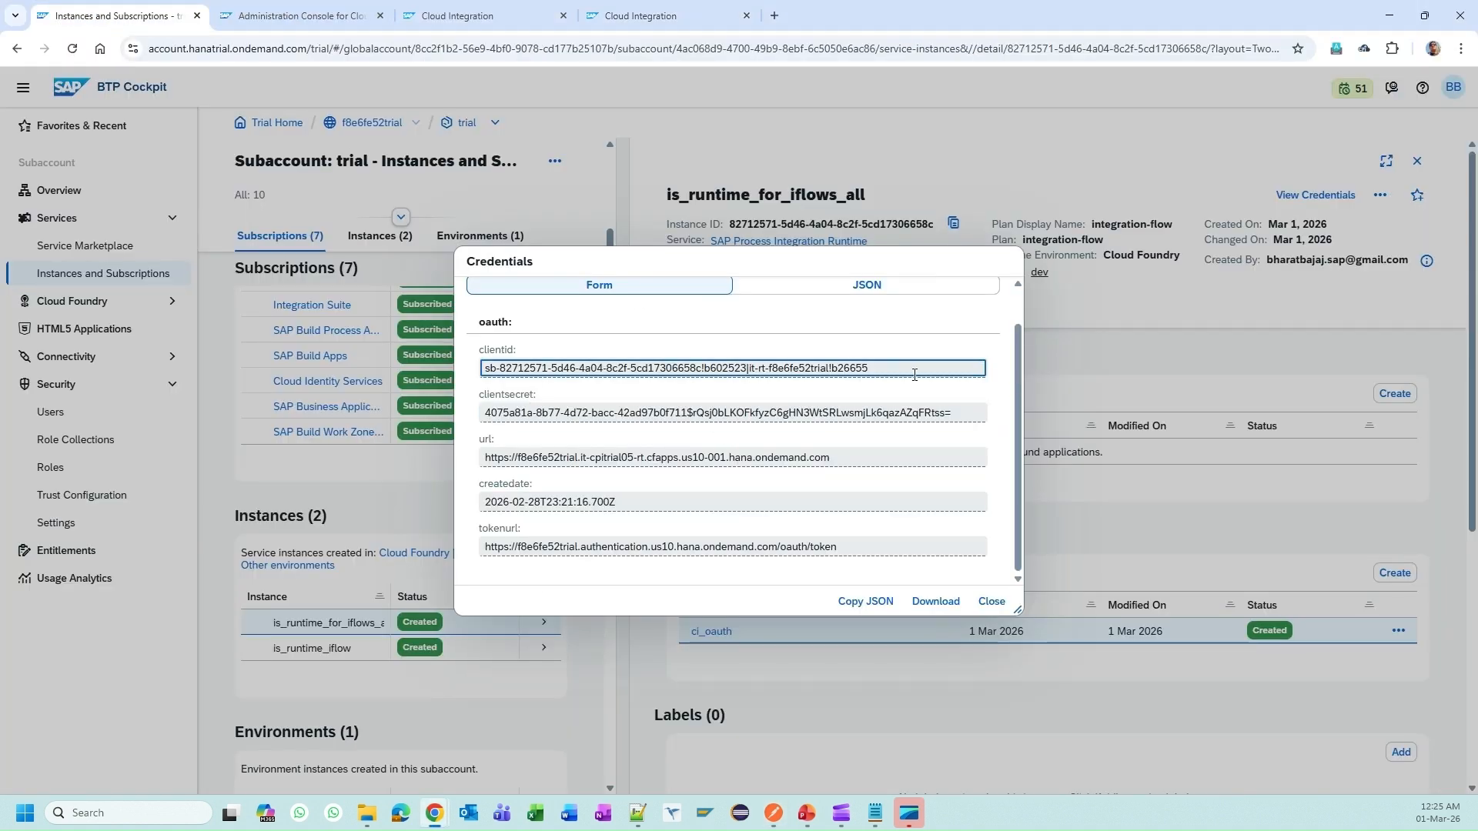
triple_click(812, 360)
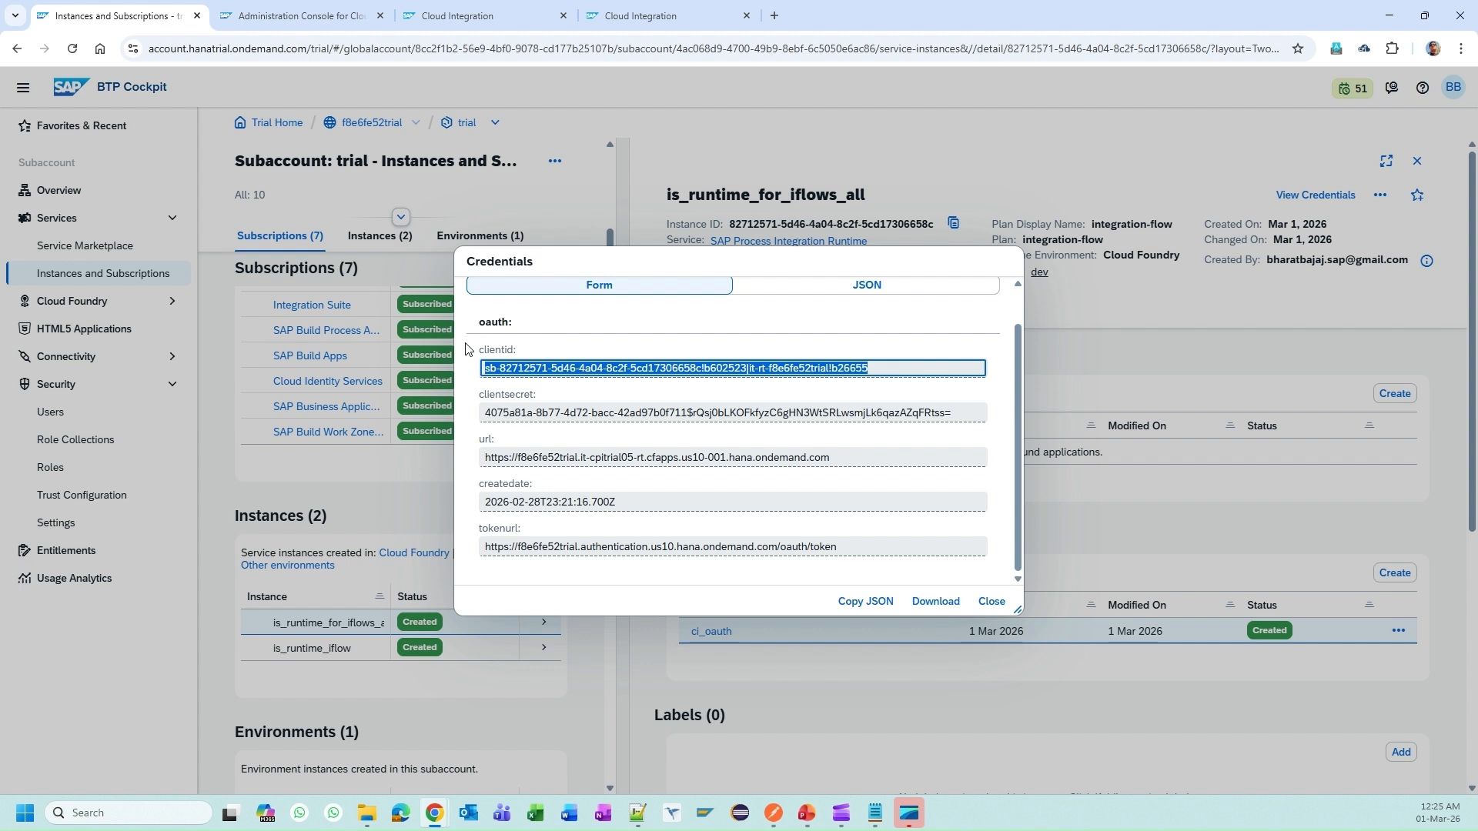
key(alt+Tab)
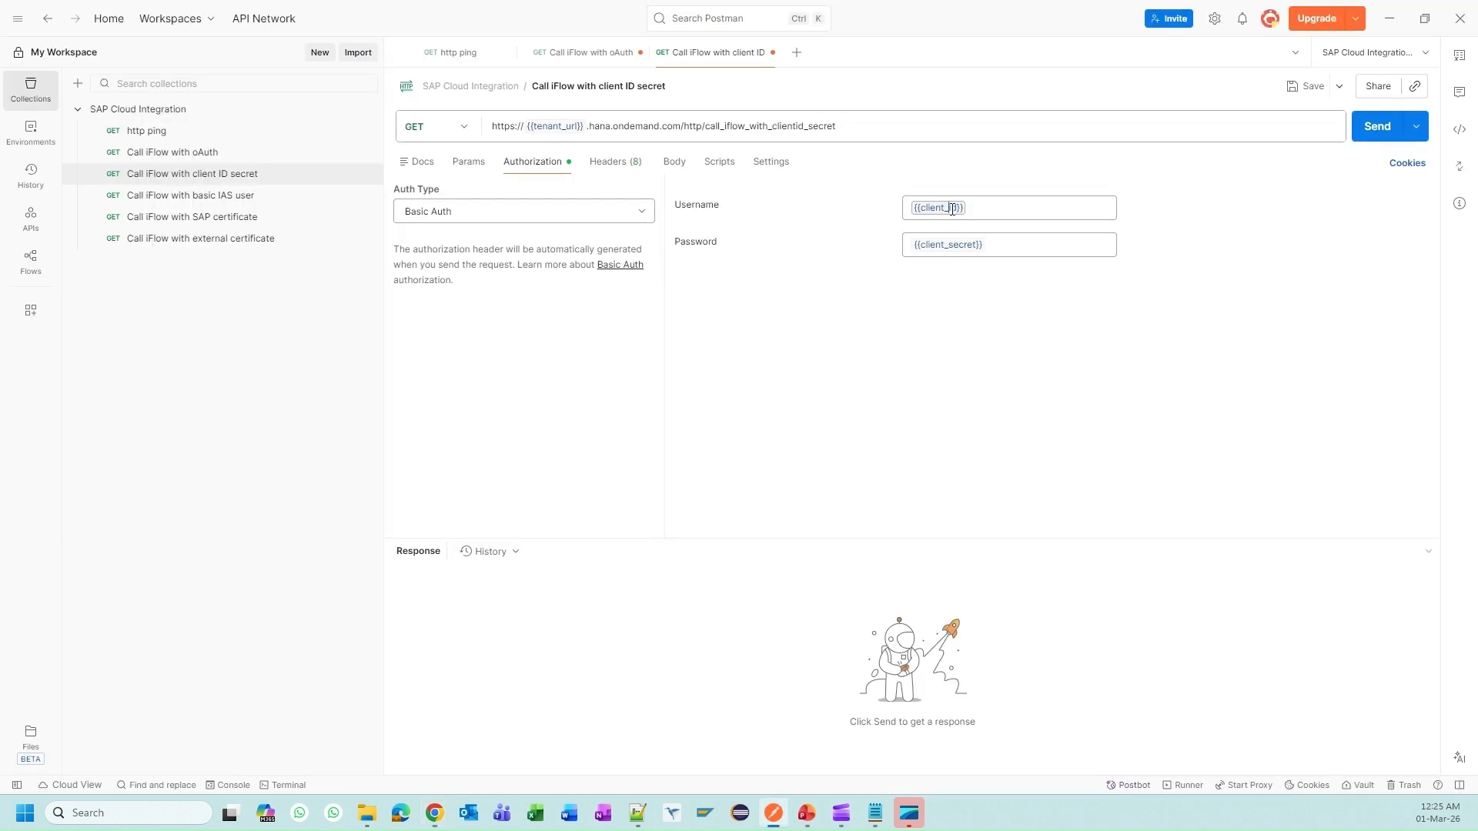
mouse_move(950, 209)
click(970, 250)
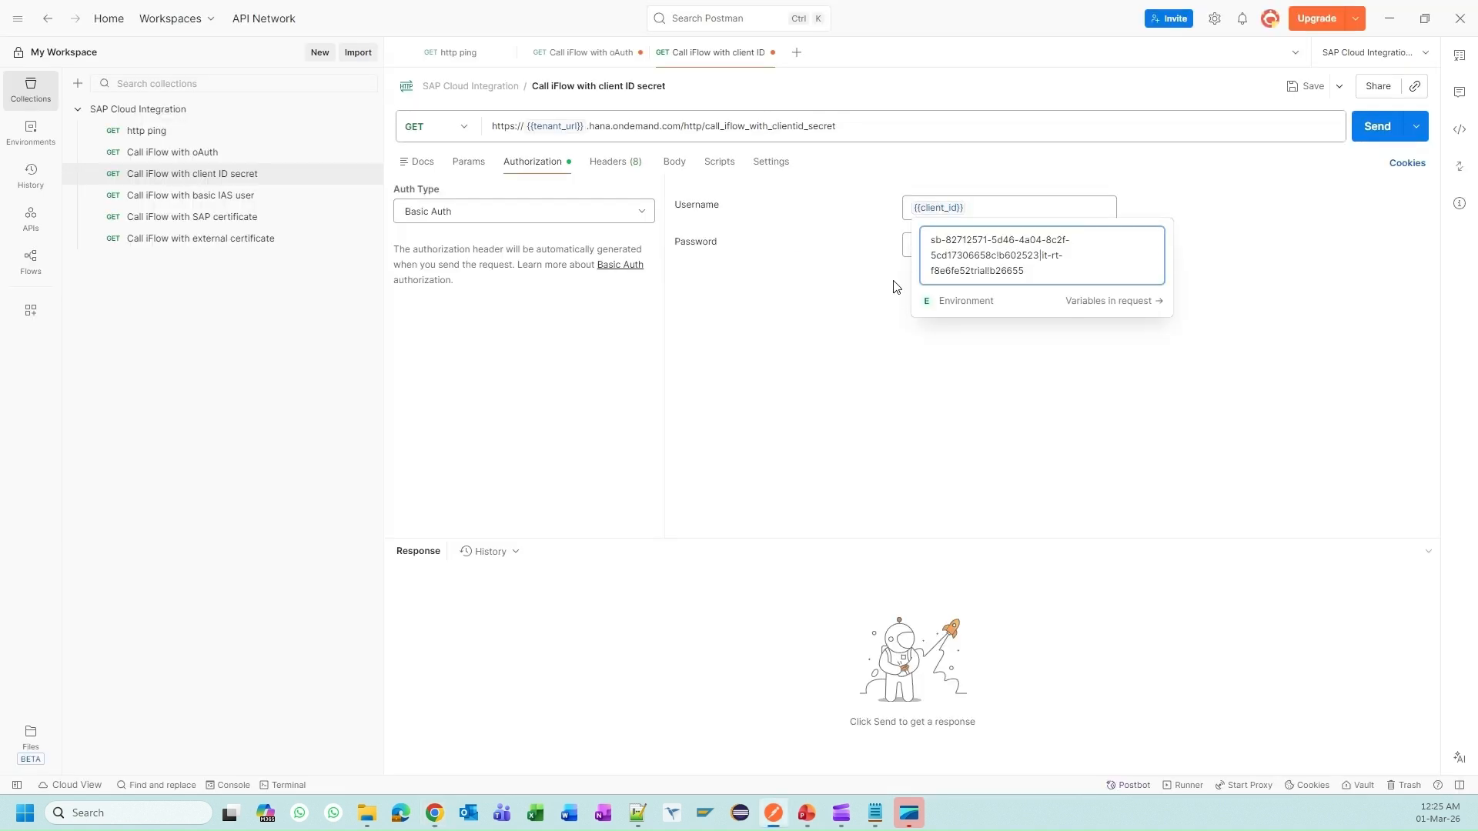
click(839, 289)
Step: Paste the BTP clientsecret into the client_secret variable and save the request
key(alt+Tab)
click(706, 412)
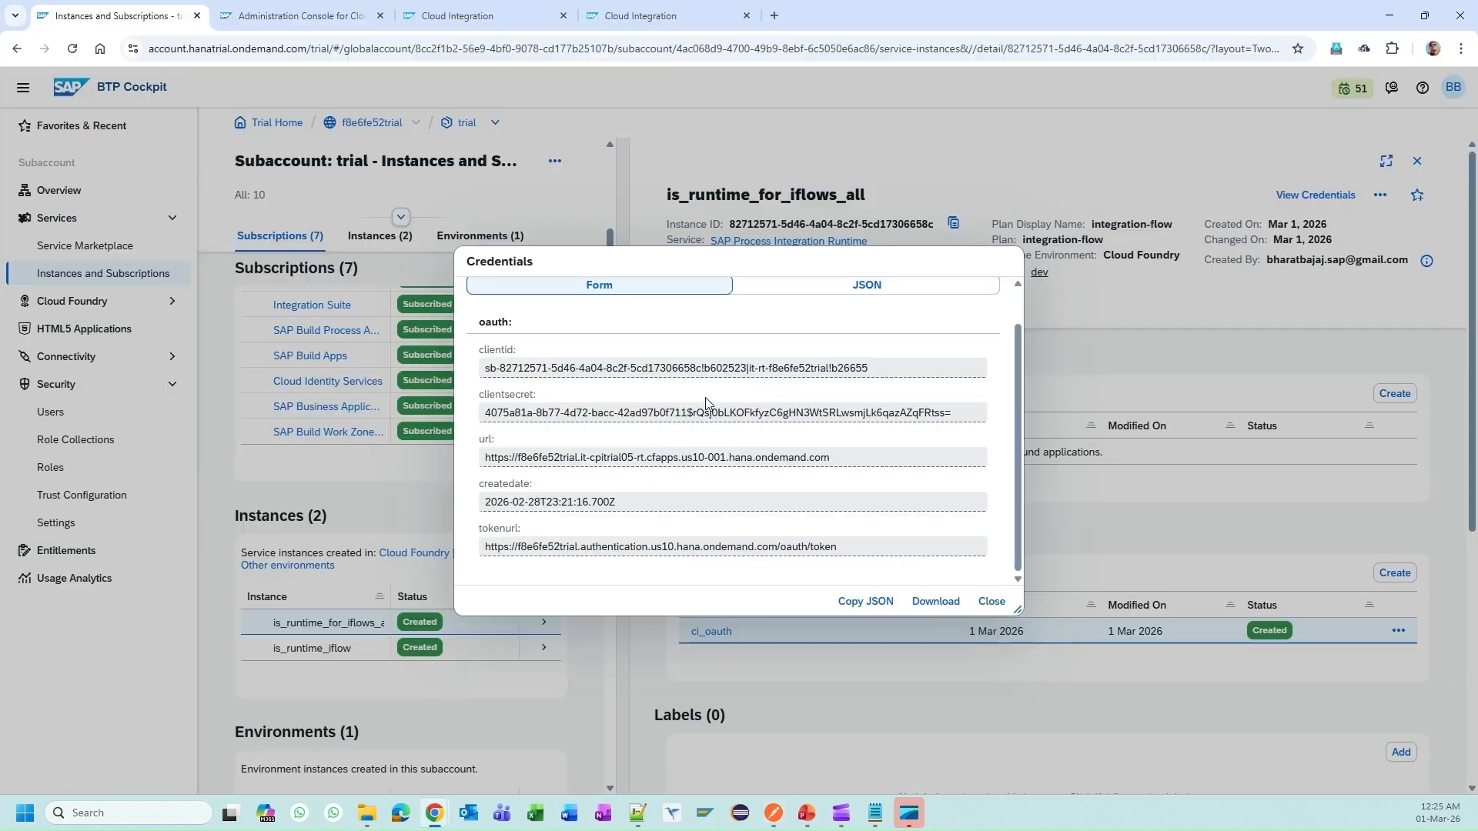
key(ctrl+a)
key(alt+Tab)
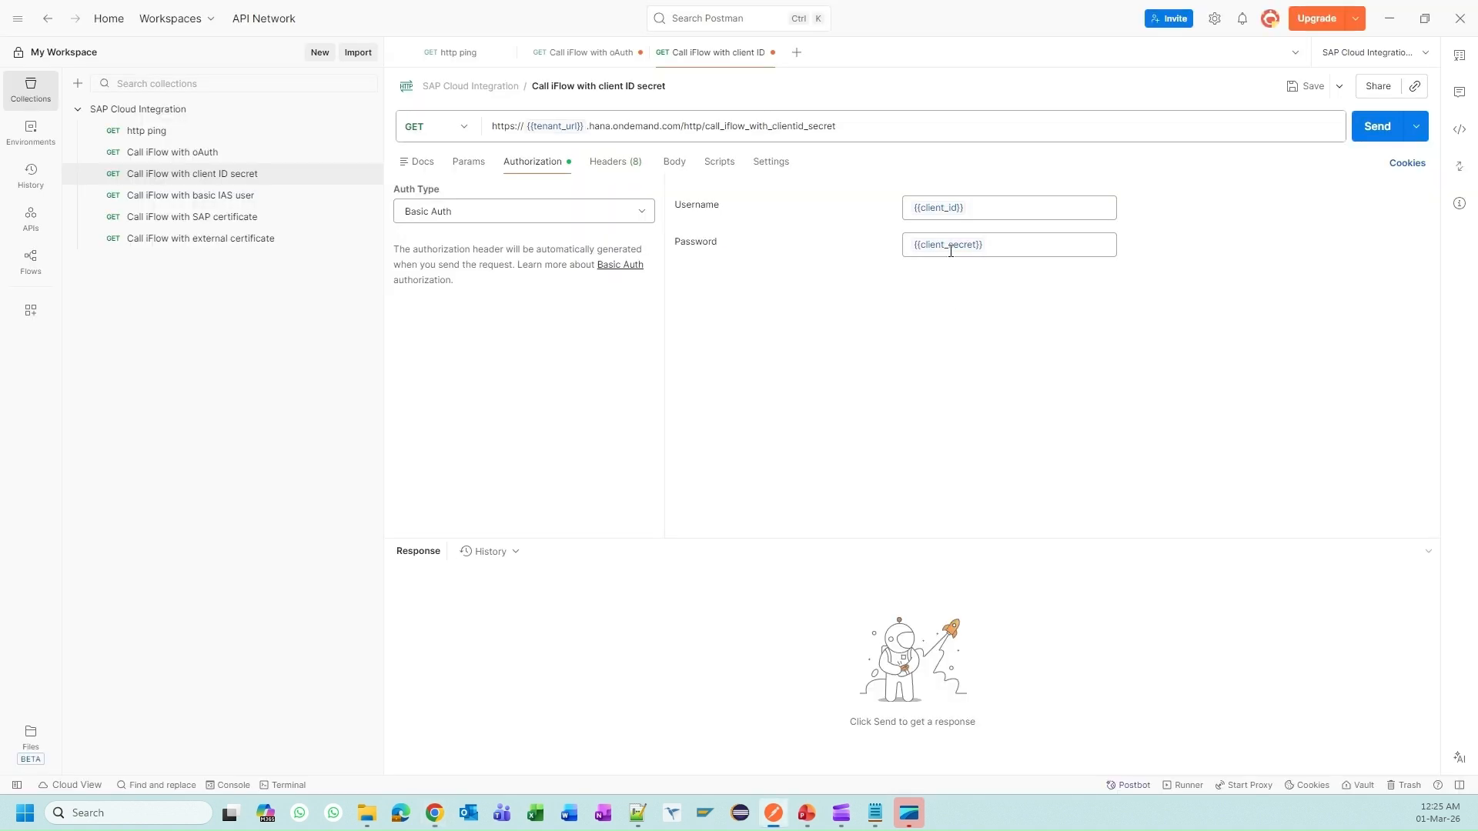
mouse_move(950, 245)
click(956, 271)
key(ctrl+v)
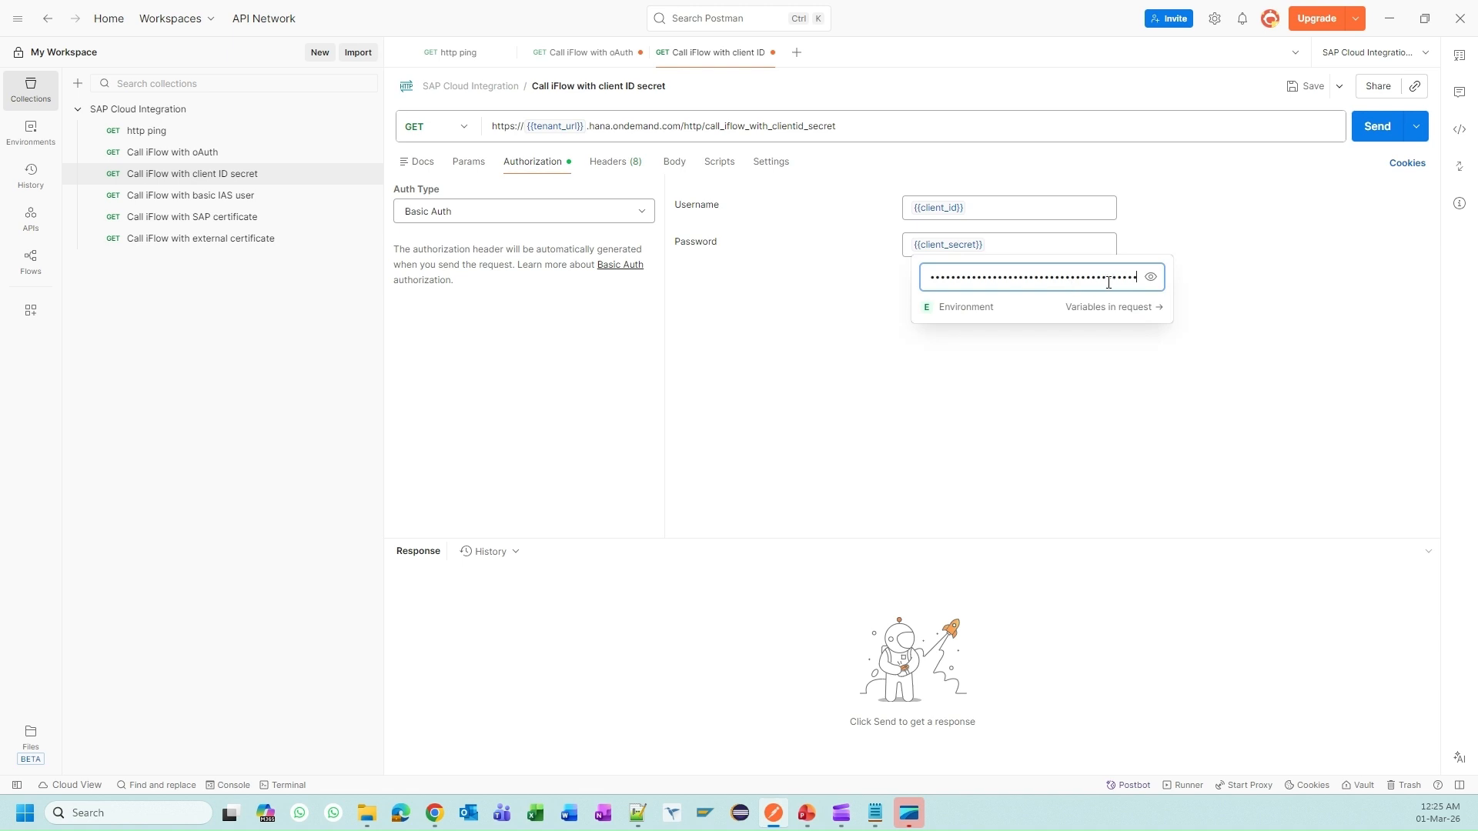
click(1150, 277)
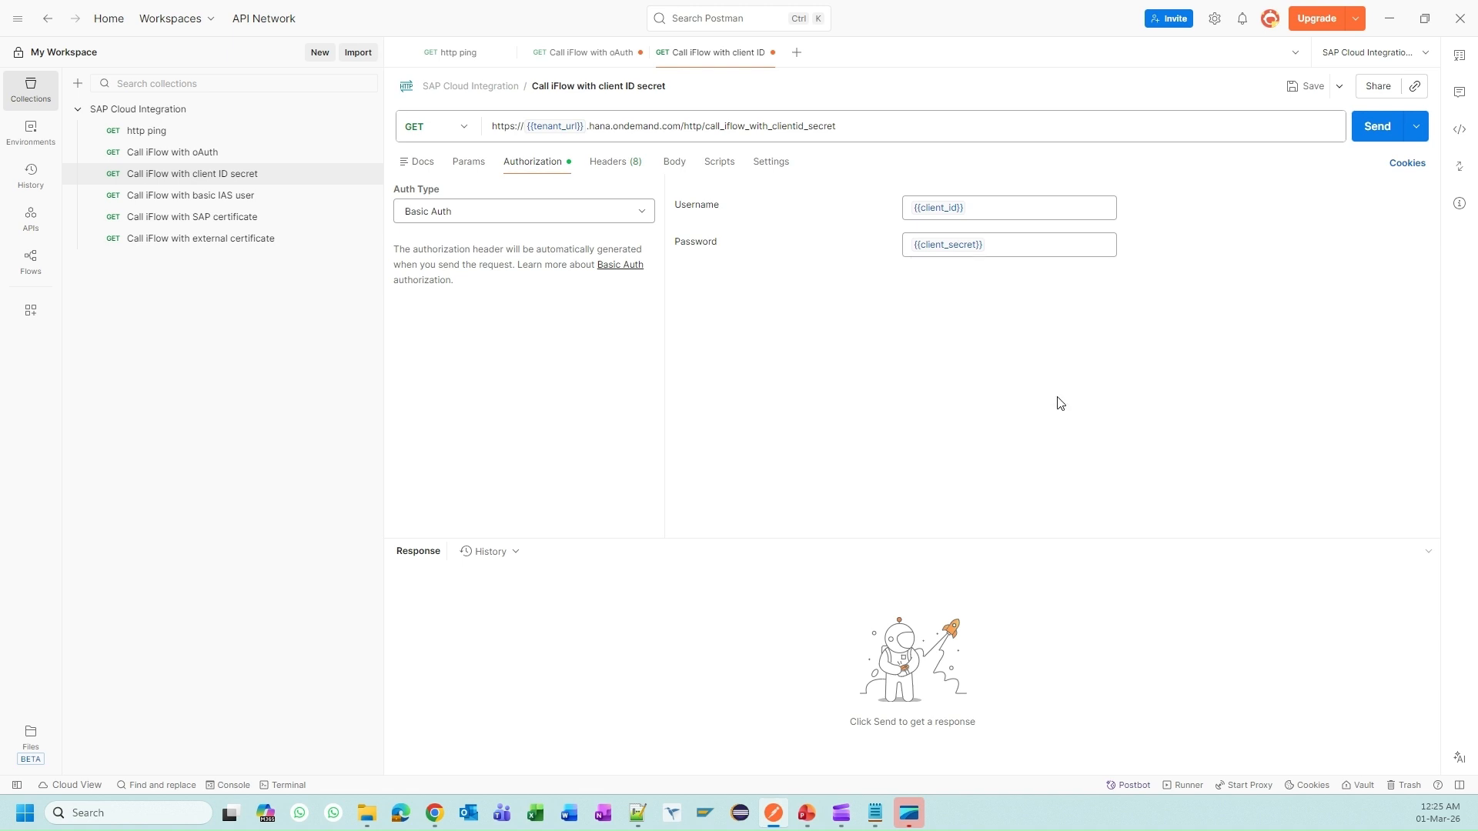
key(ctrl+s)
Step: Send the Basic Auth request and get a 200 OK greeting response
key(ctrl+shift+Tab)
click(716, 52)
click(1382, 134)
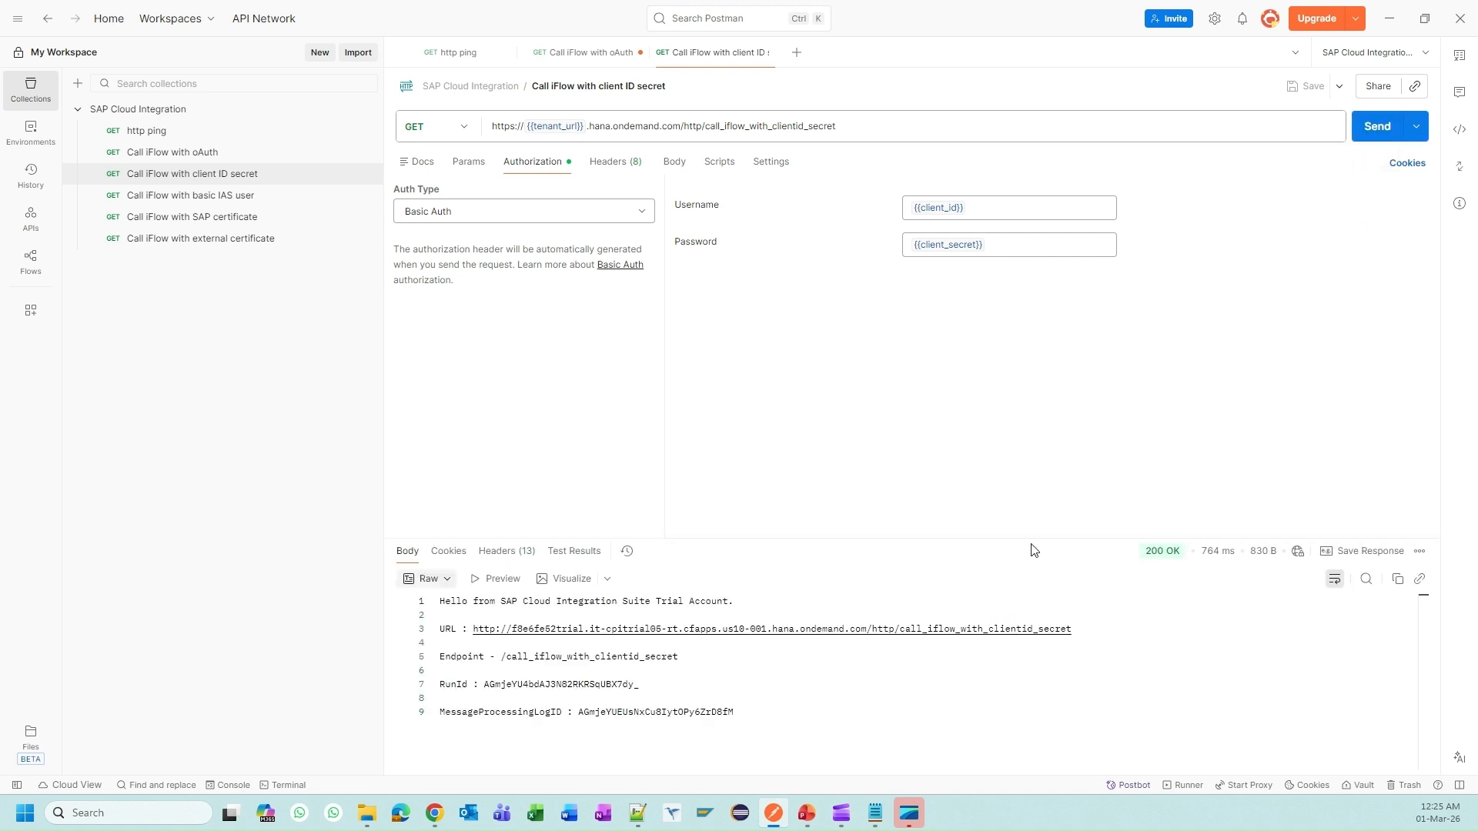
drag(1020, 539, 1021, 356)
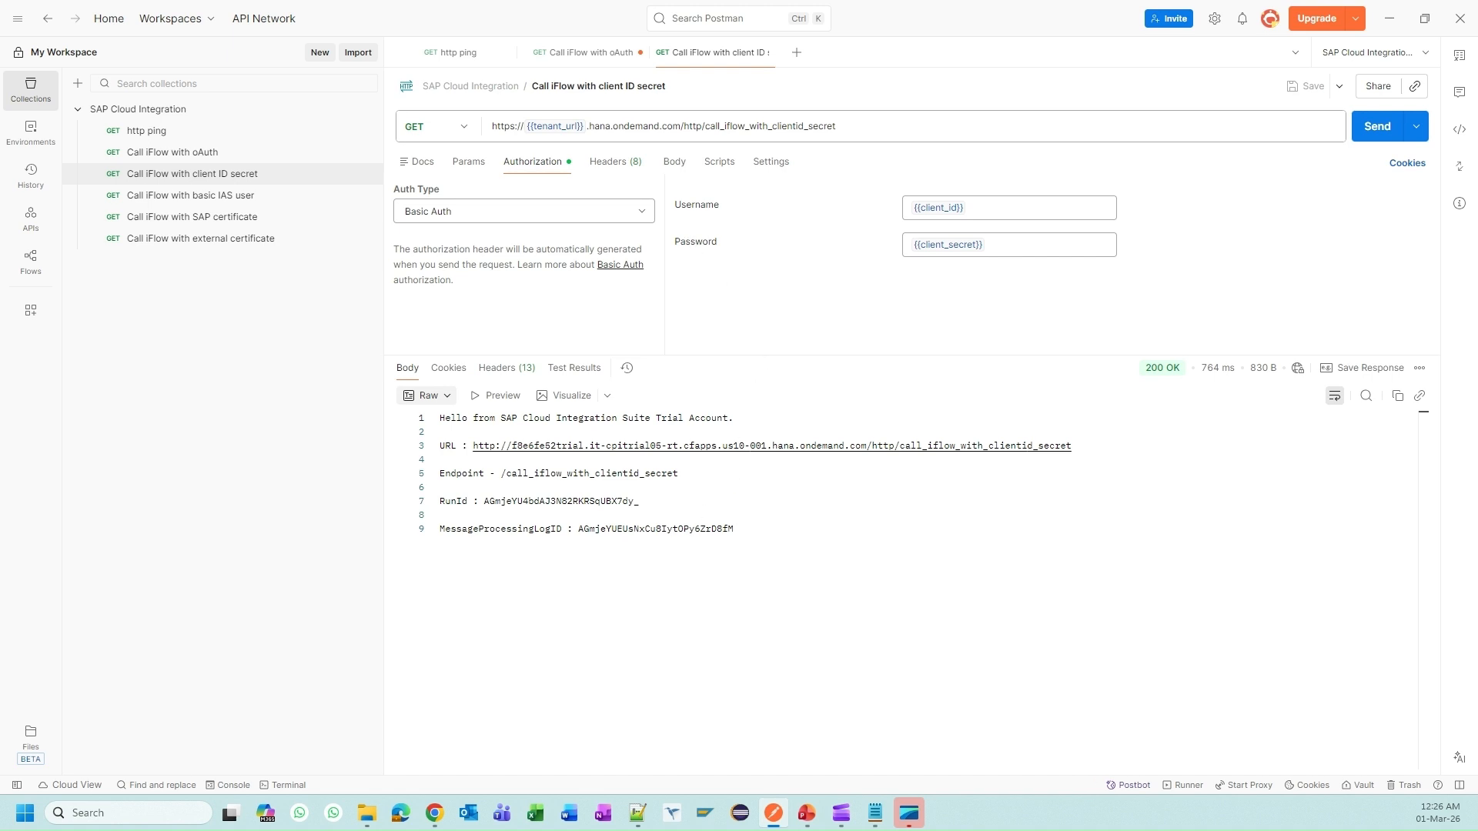
Step: Refresh the message processing monitor and open the completed IF002 ClientID and Secret message
key(alt+Tab)
click(301, 16)
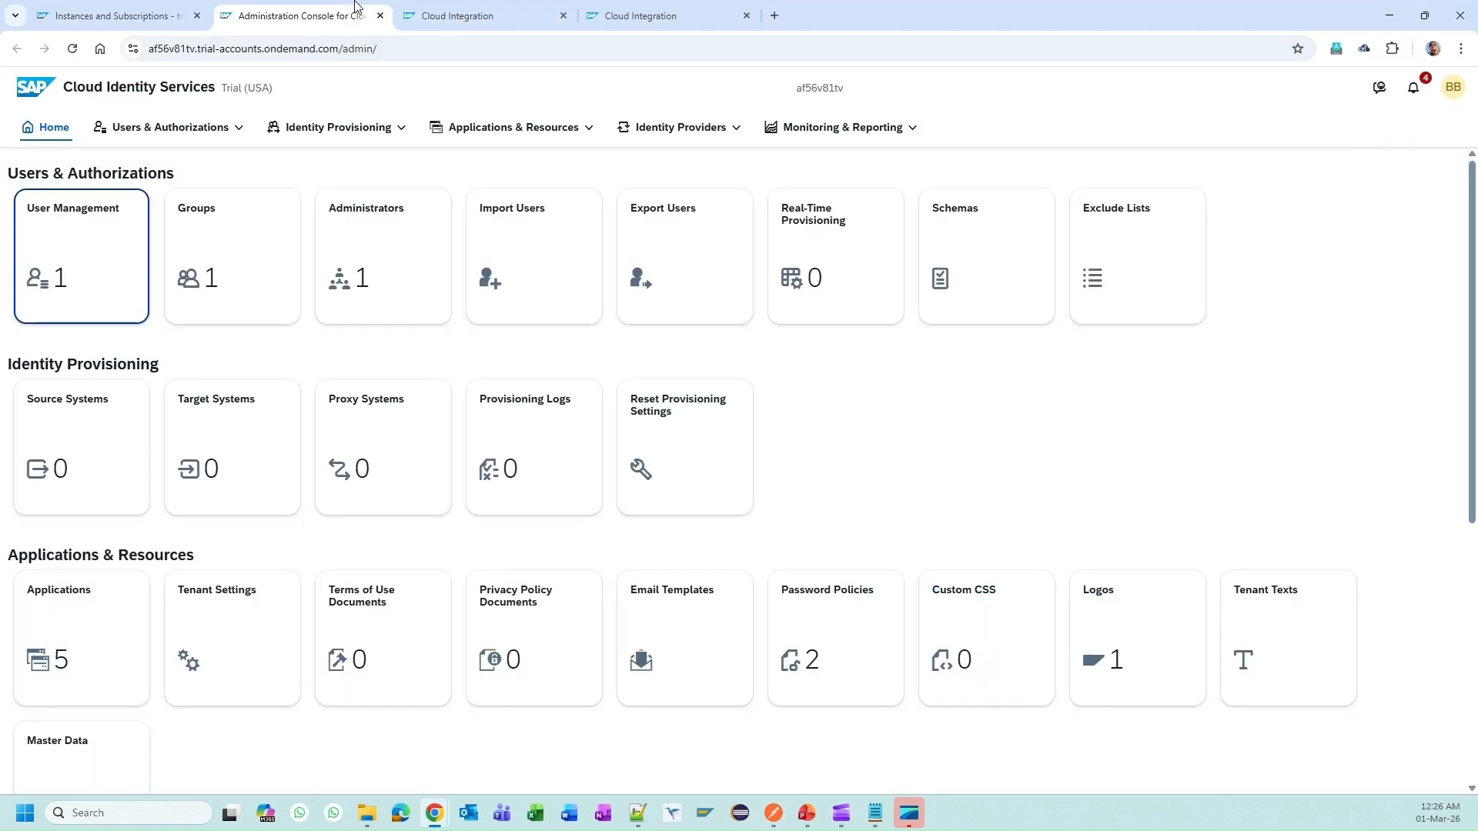
click(473, 8)
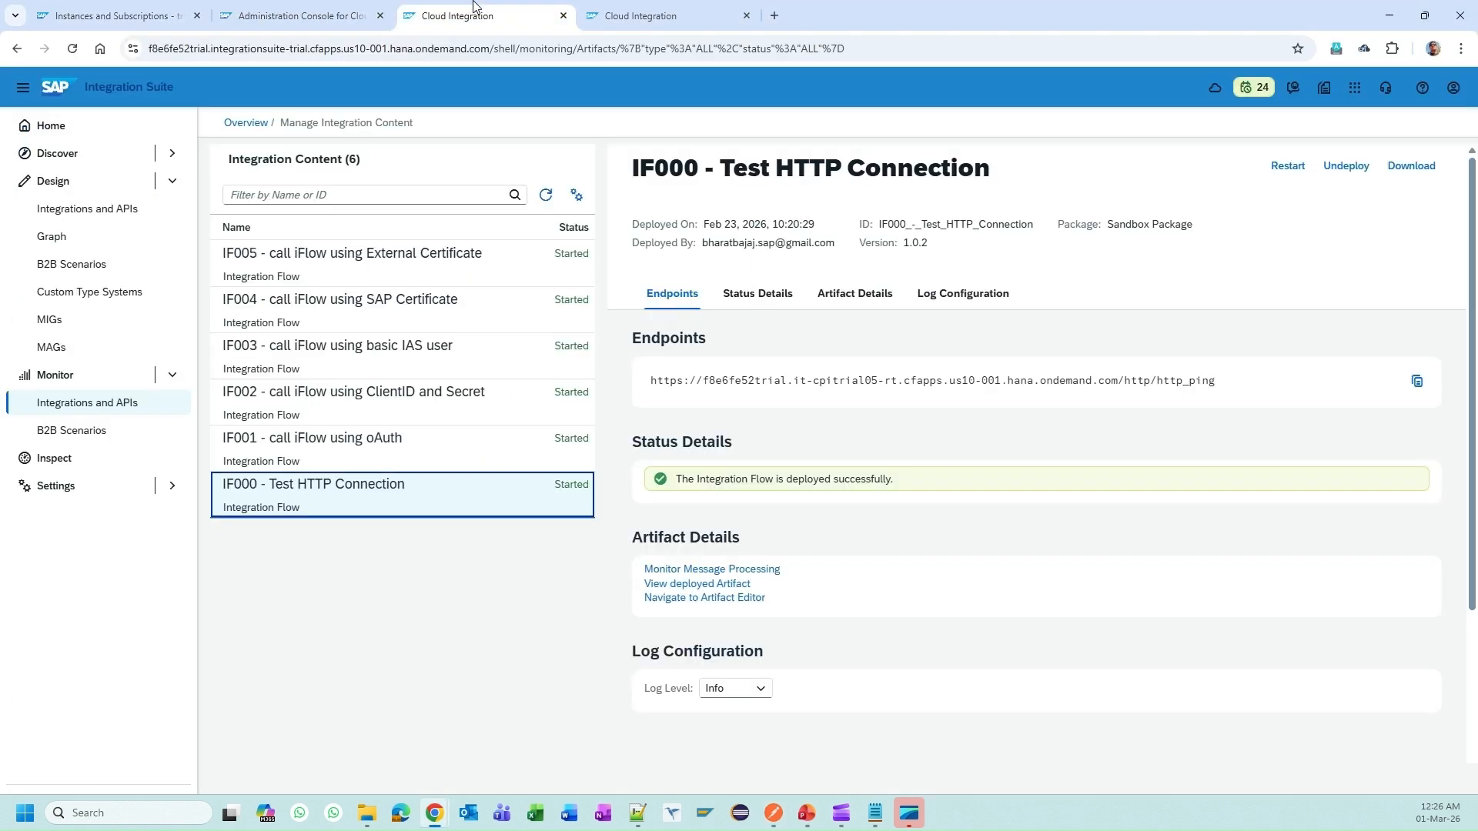
click(546, 196)
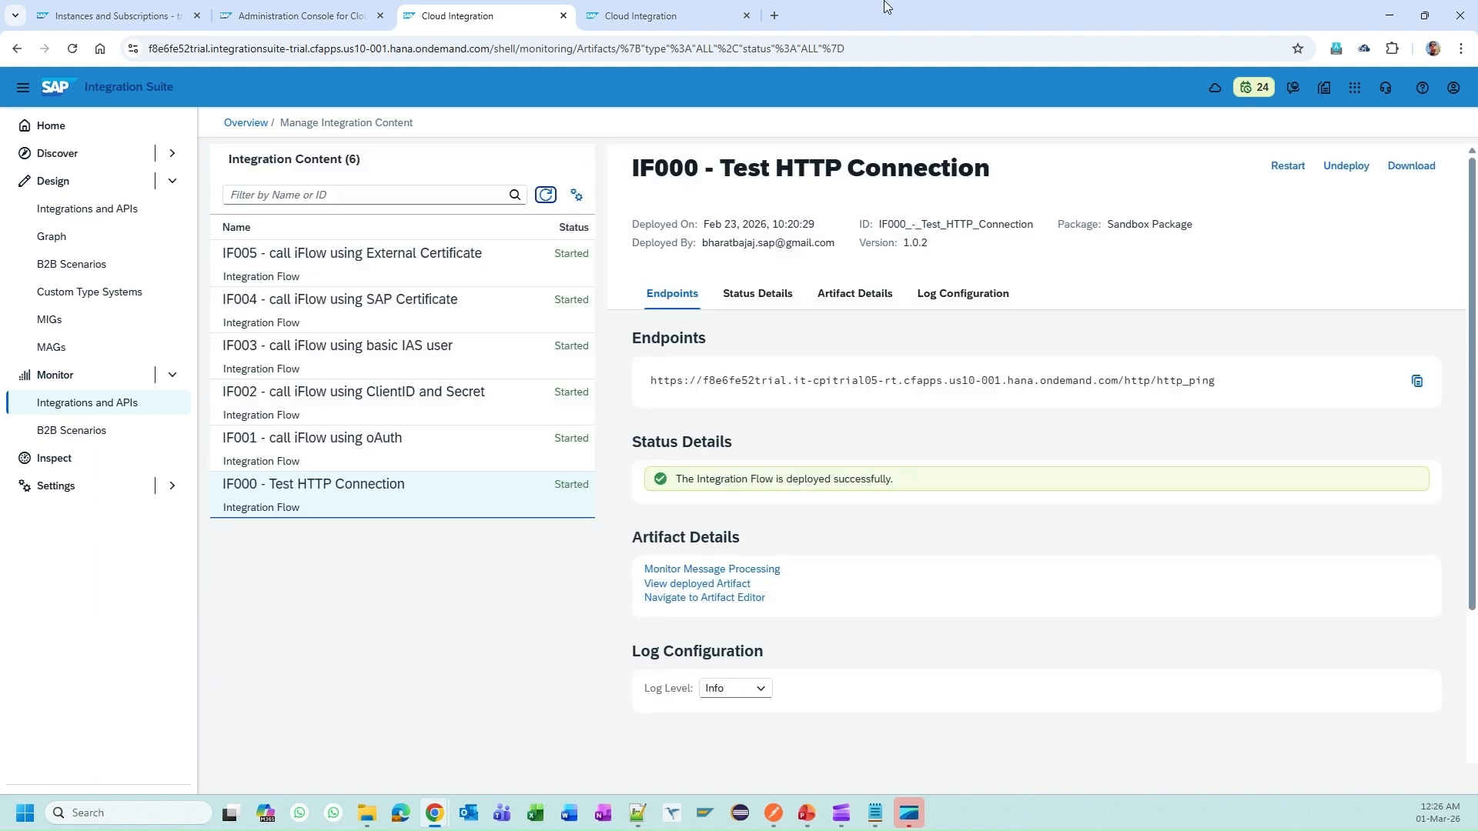
click(709, 11)
click(576, 248)
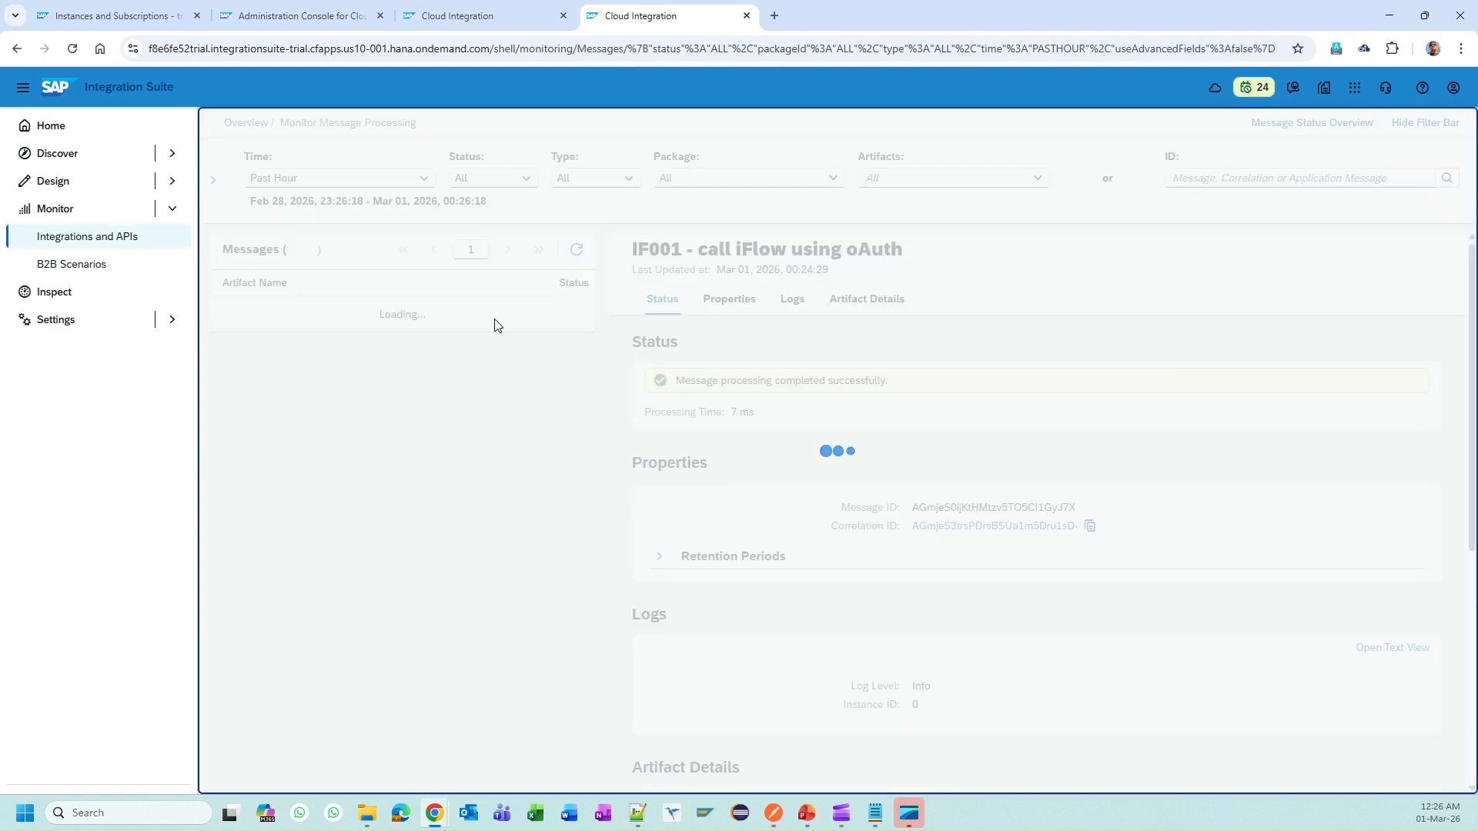
click(486, 326)
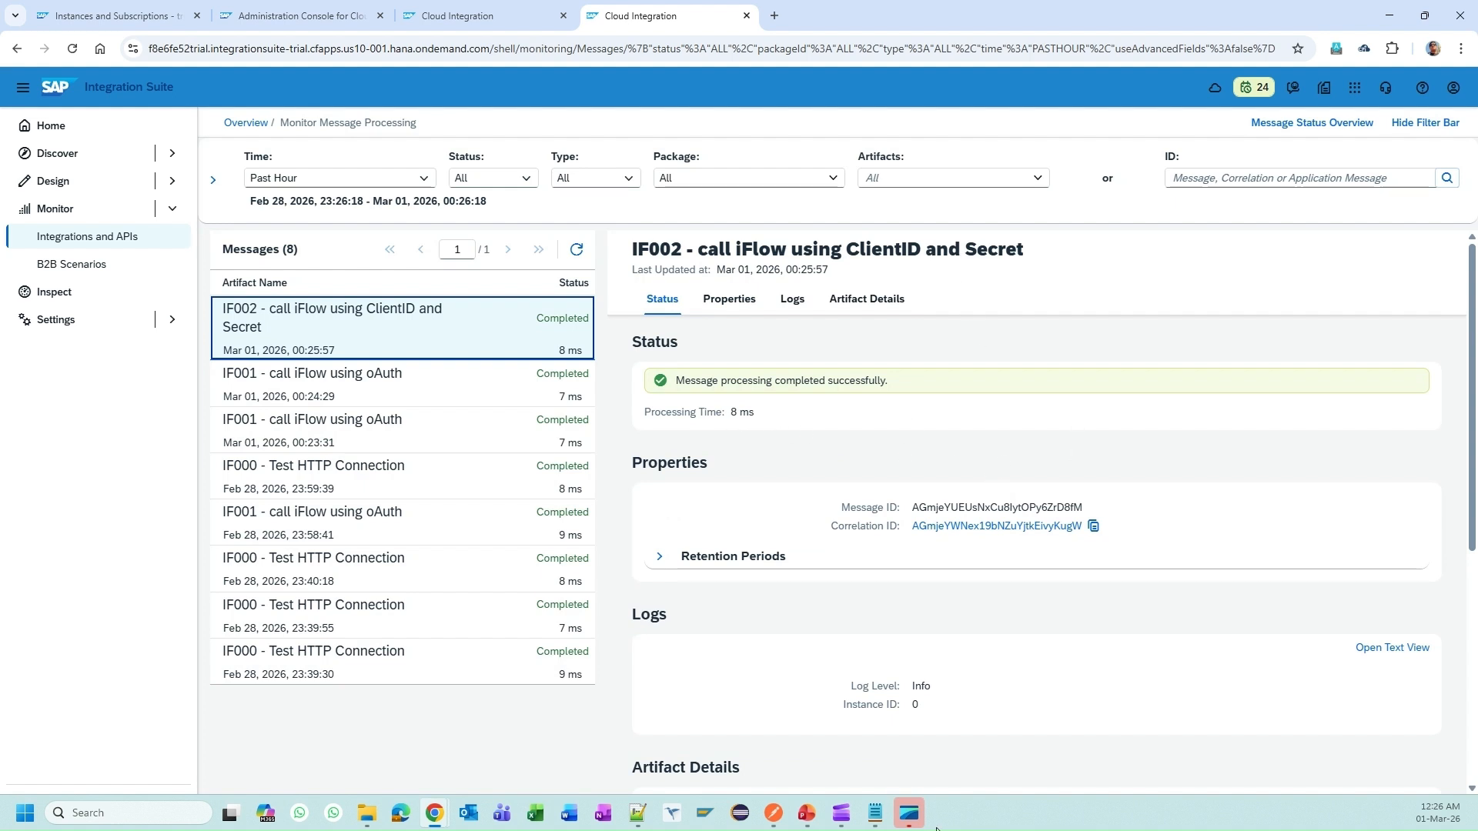
click(807, 813)
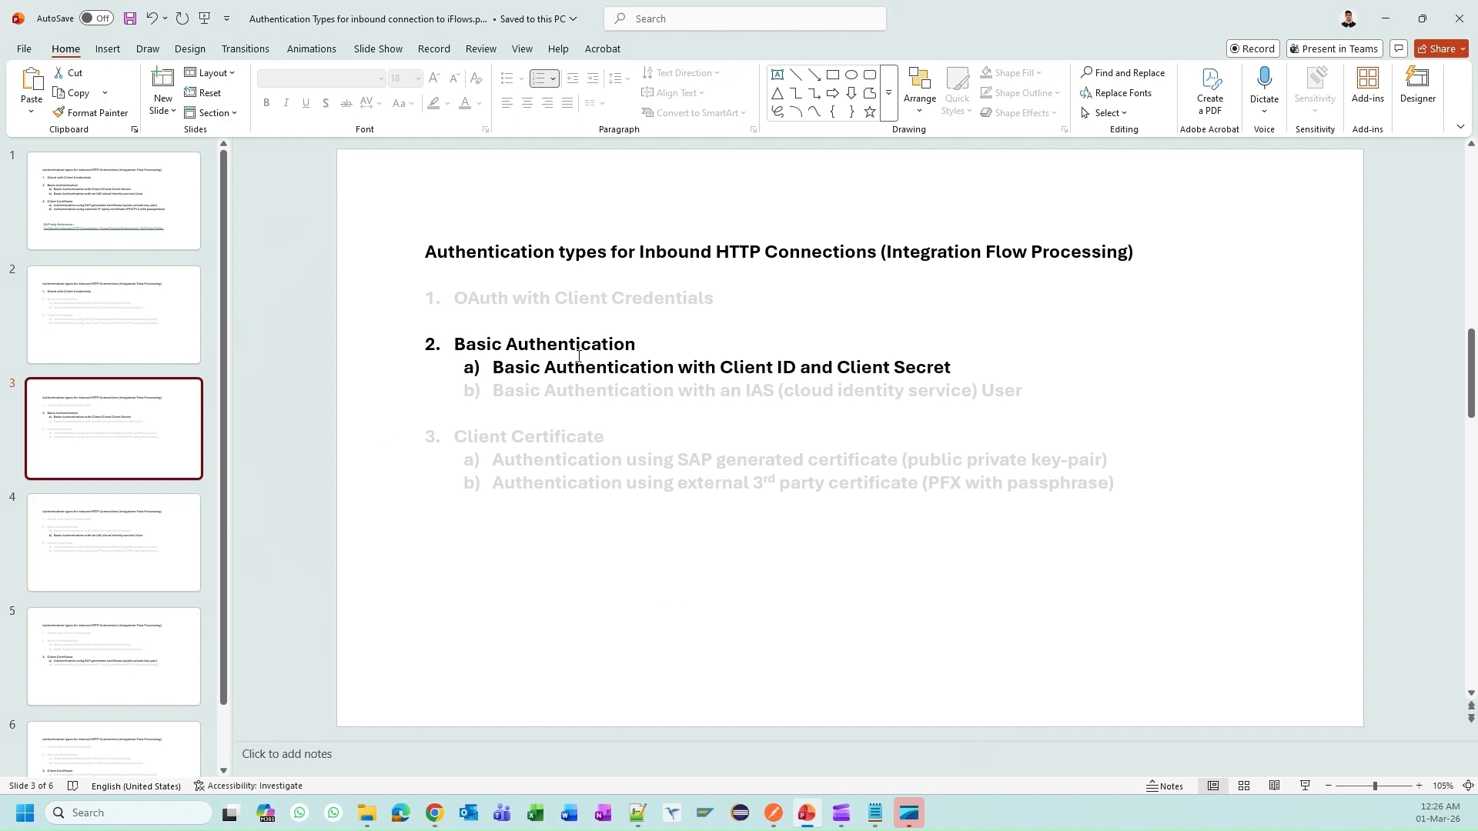
Step: Show slide 4 on Basic Authentication with an IAS user, then return to Postman's 200 OK response
click(90, 531)
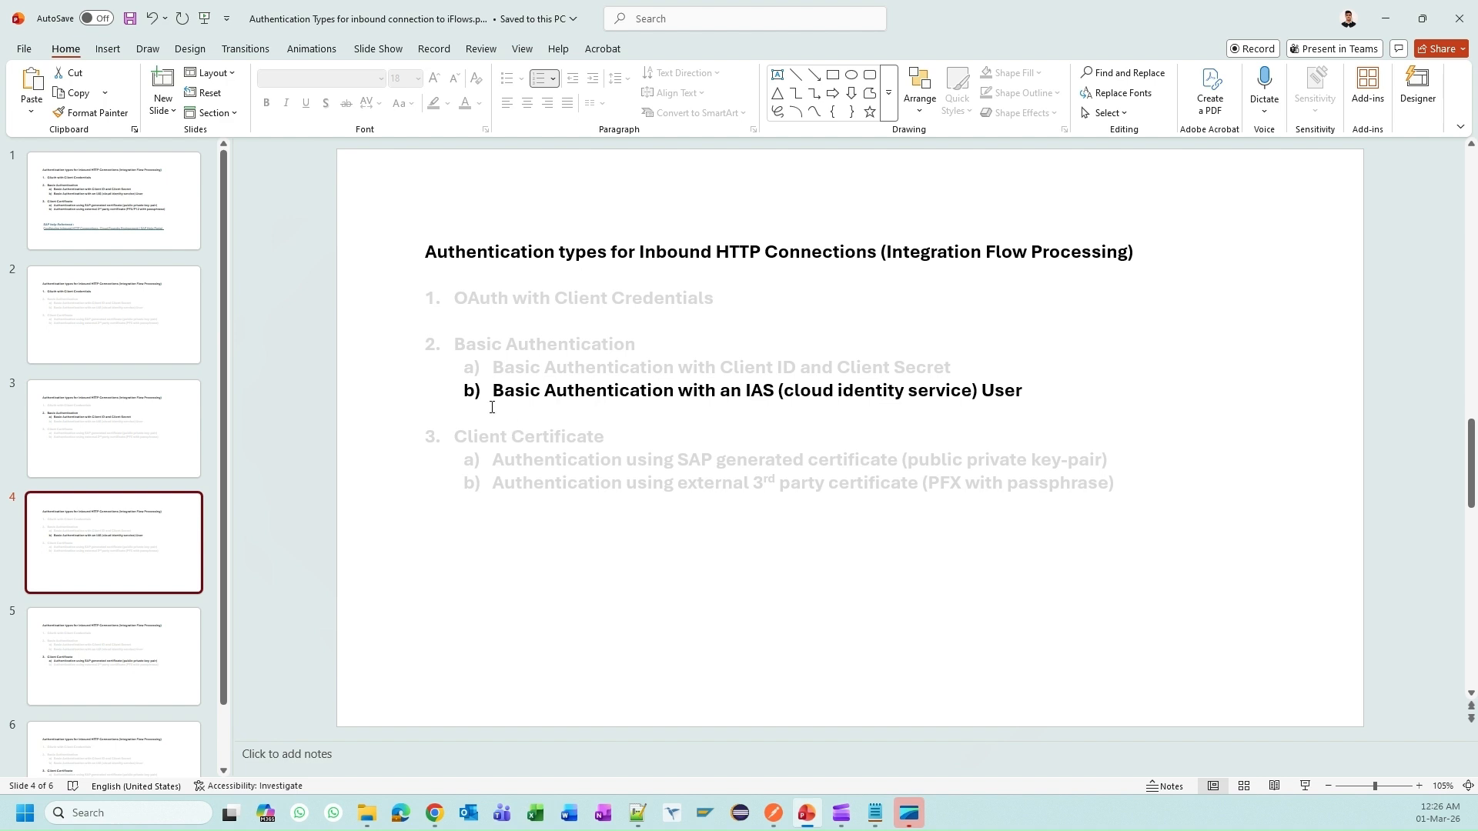
drag(493, 392, 1022, 393)
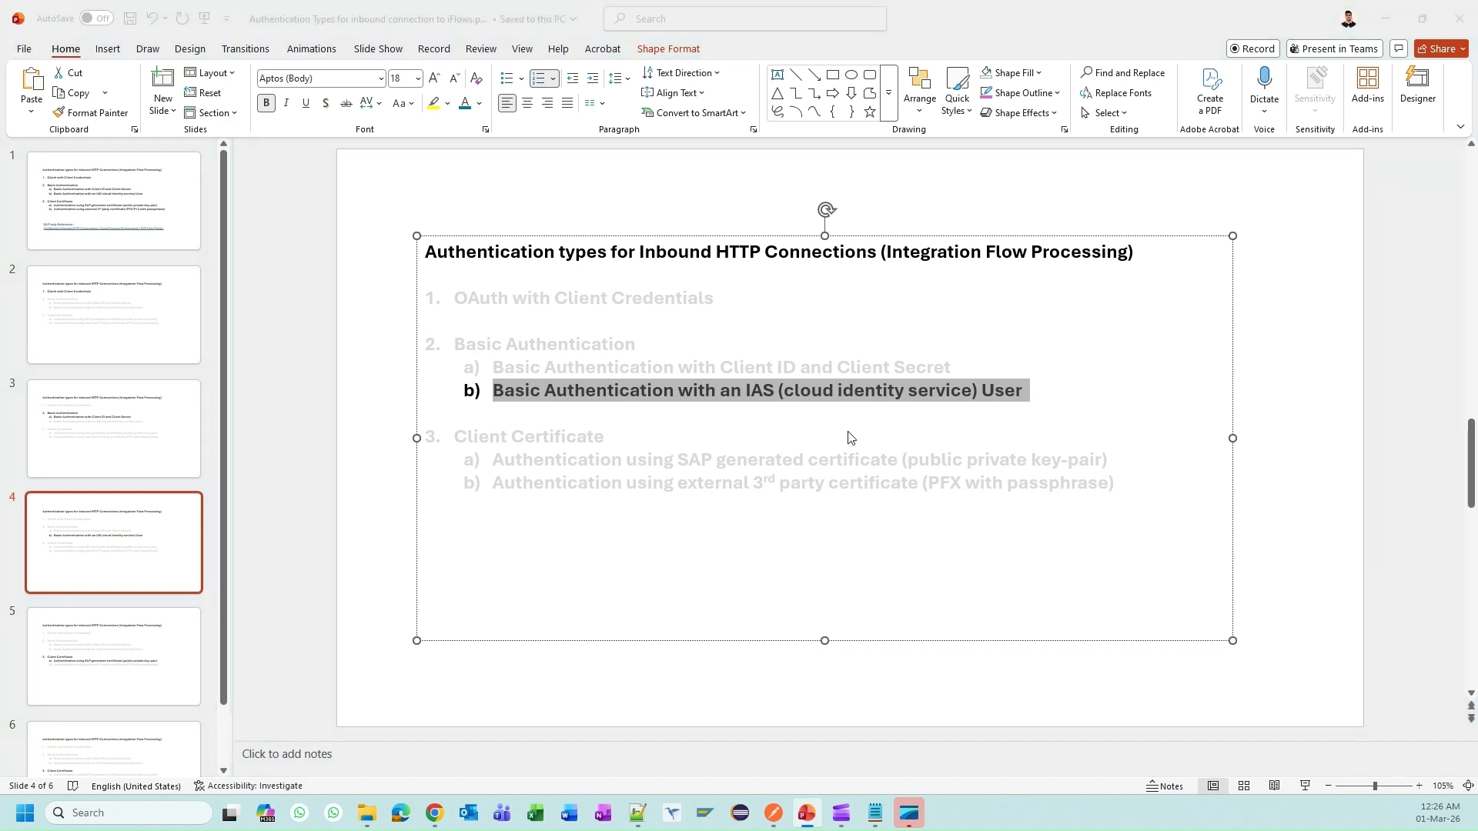
key(alt+Tab)
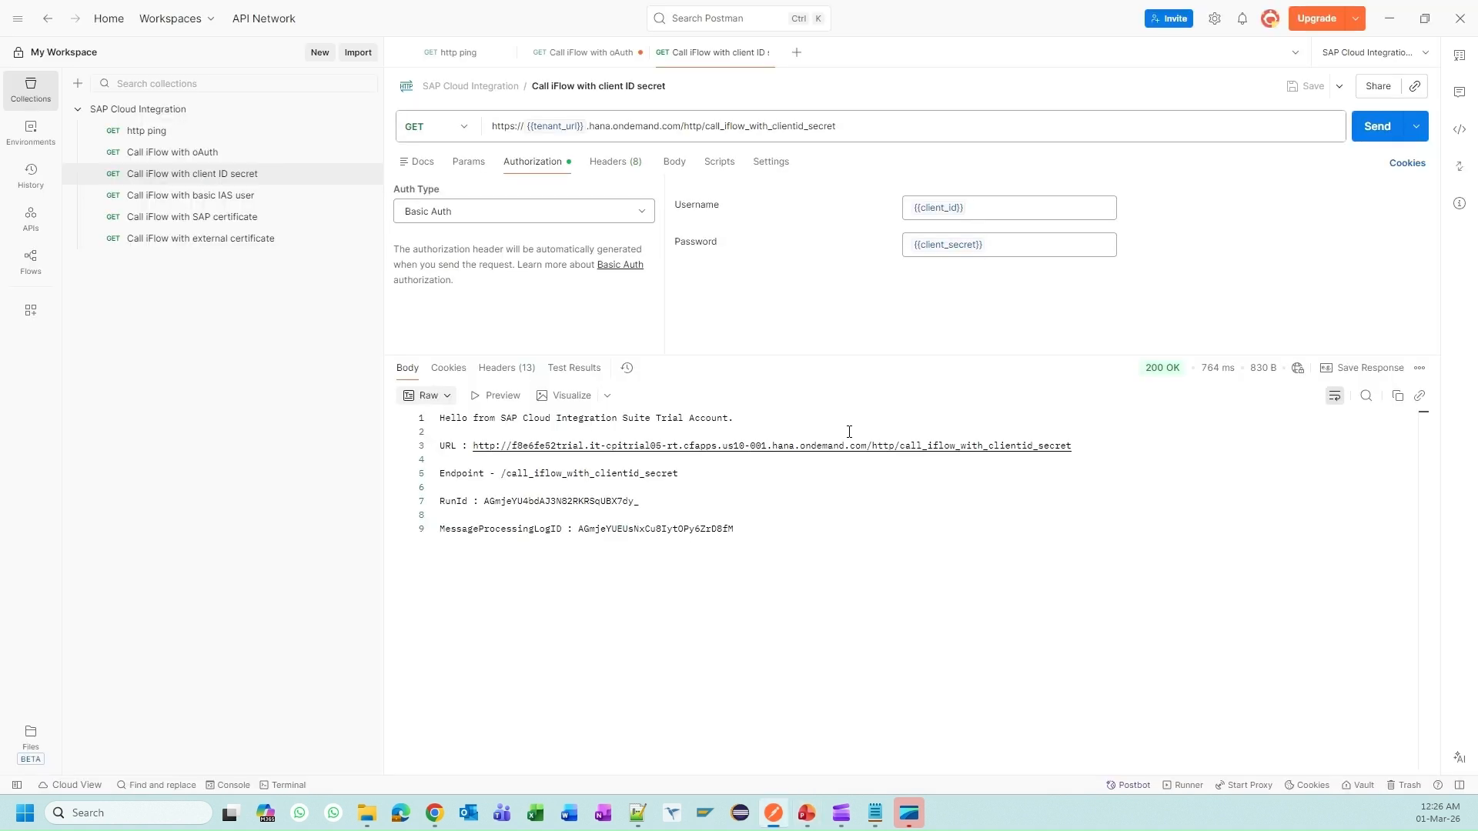
drag(914, 351, 927, 483)
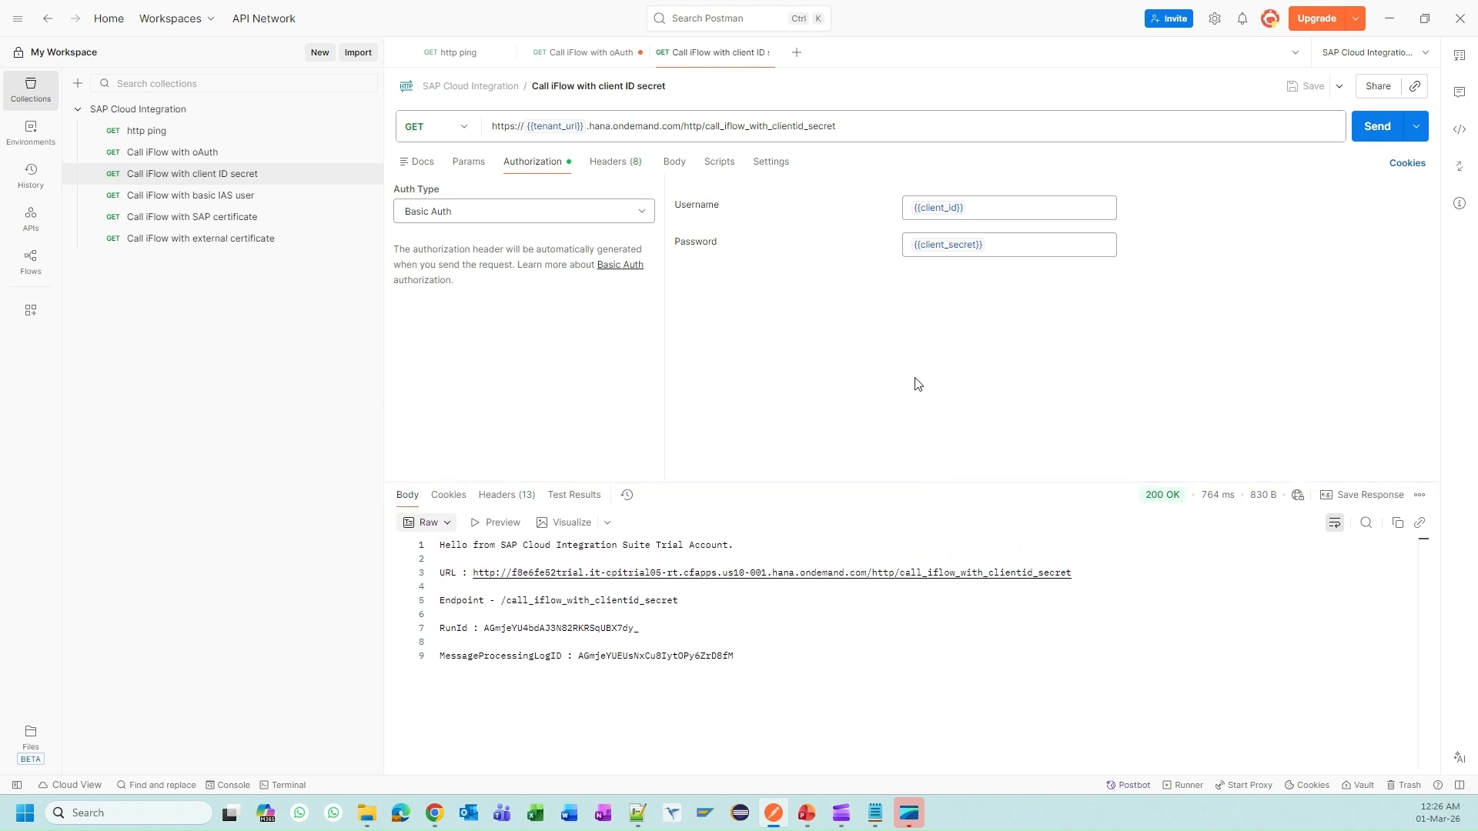
mouse_move(936, 208)
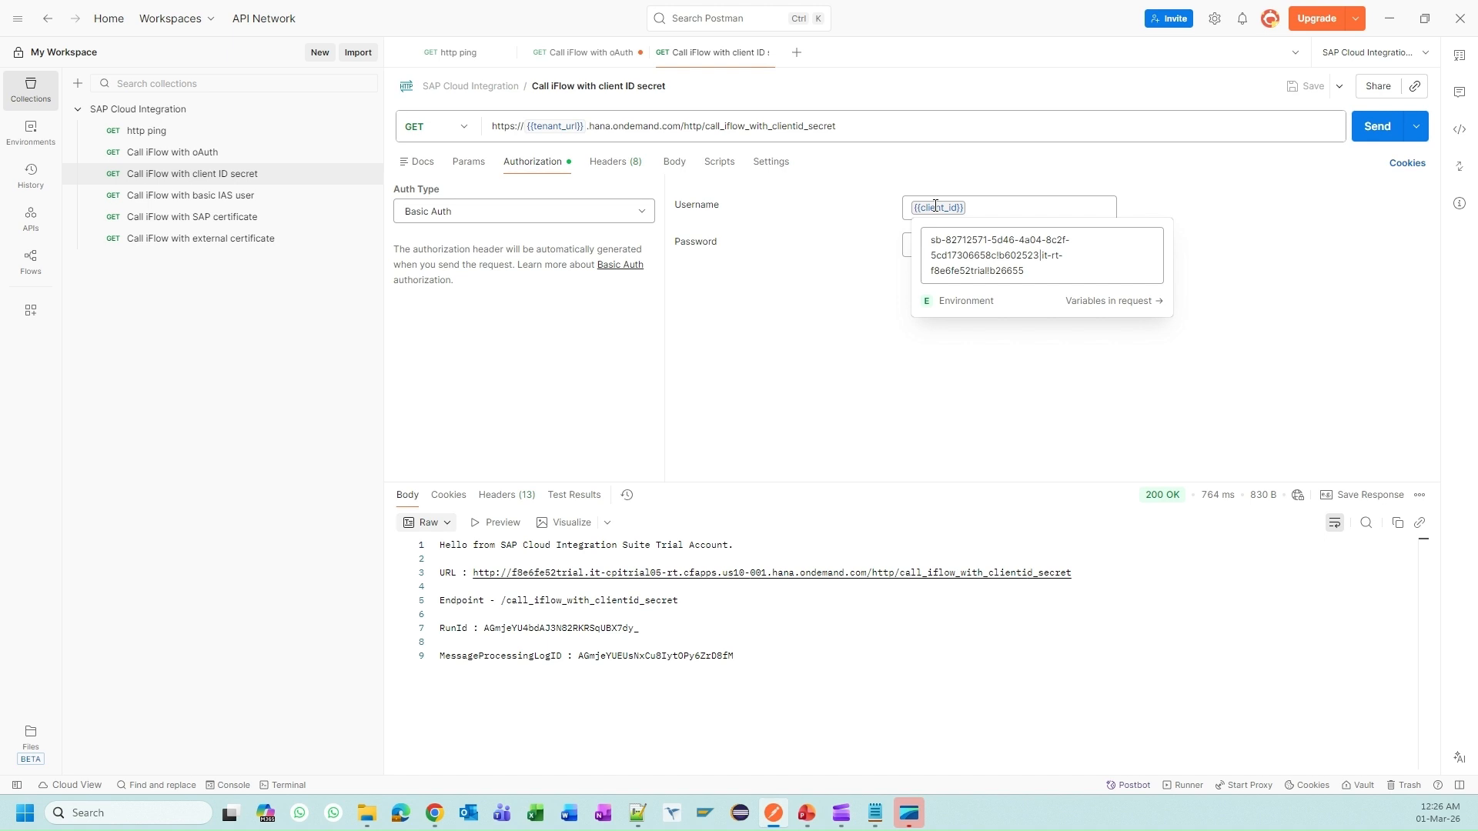
Step: Check the {{client_id}} and {{client_secret}} environment values behind the request's Basic Auth credentials
drag(1121, 270, 931, 240)
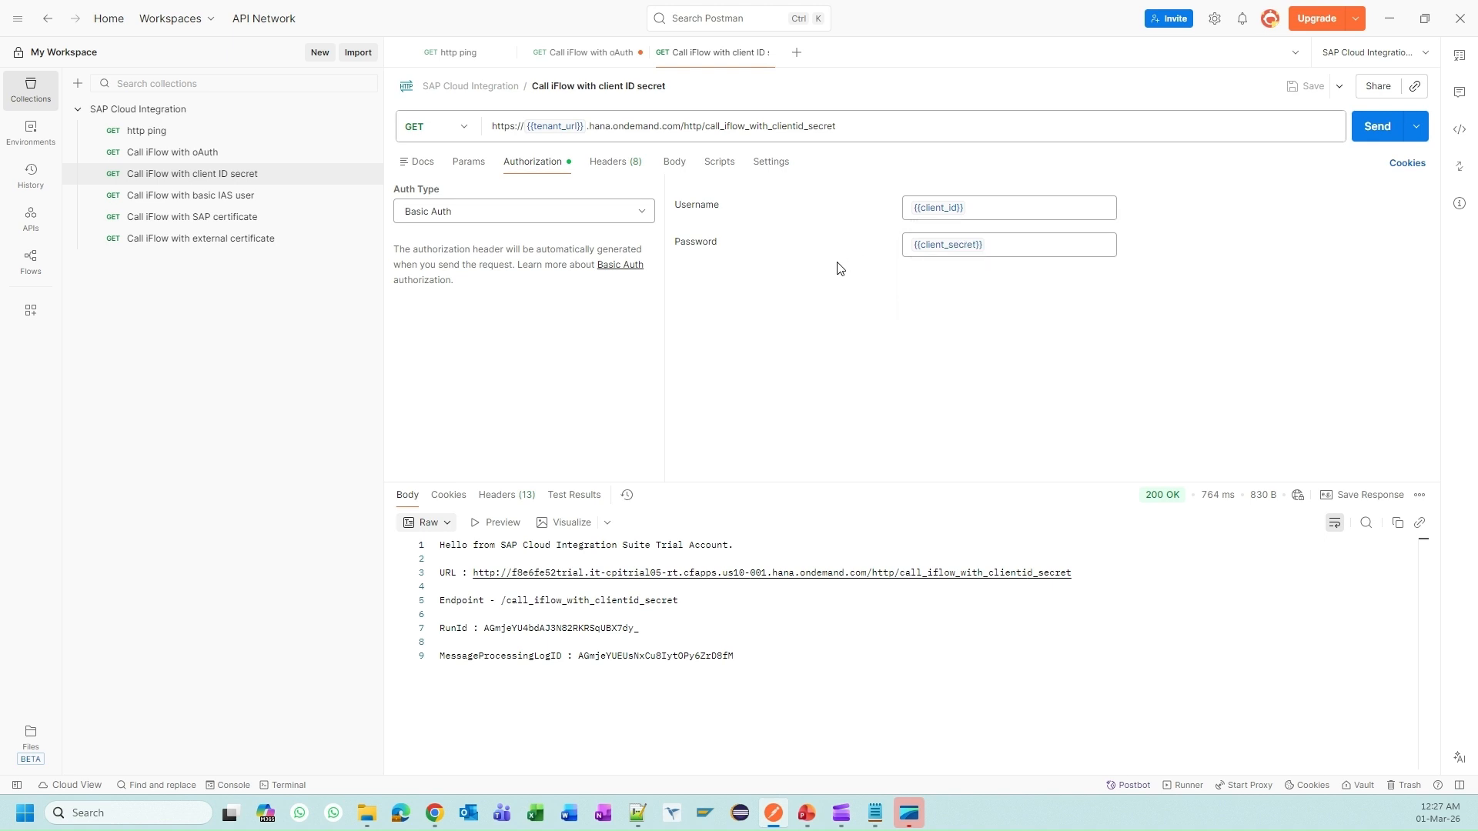
mouse_move(957, 246)
key(alt+Tab)
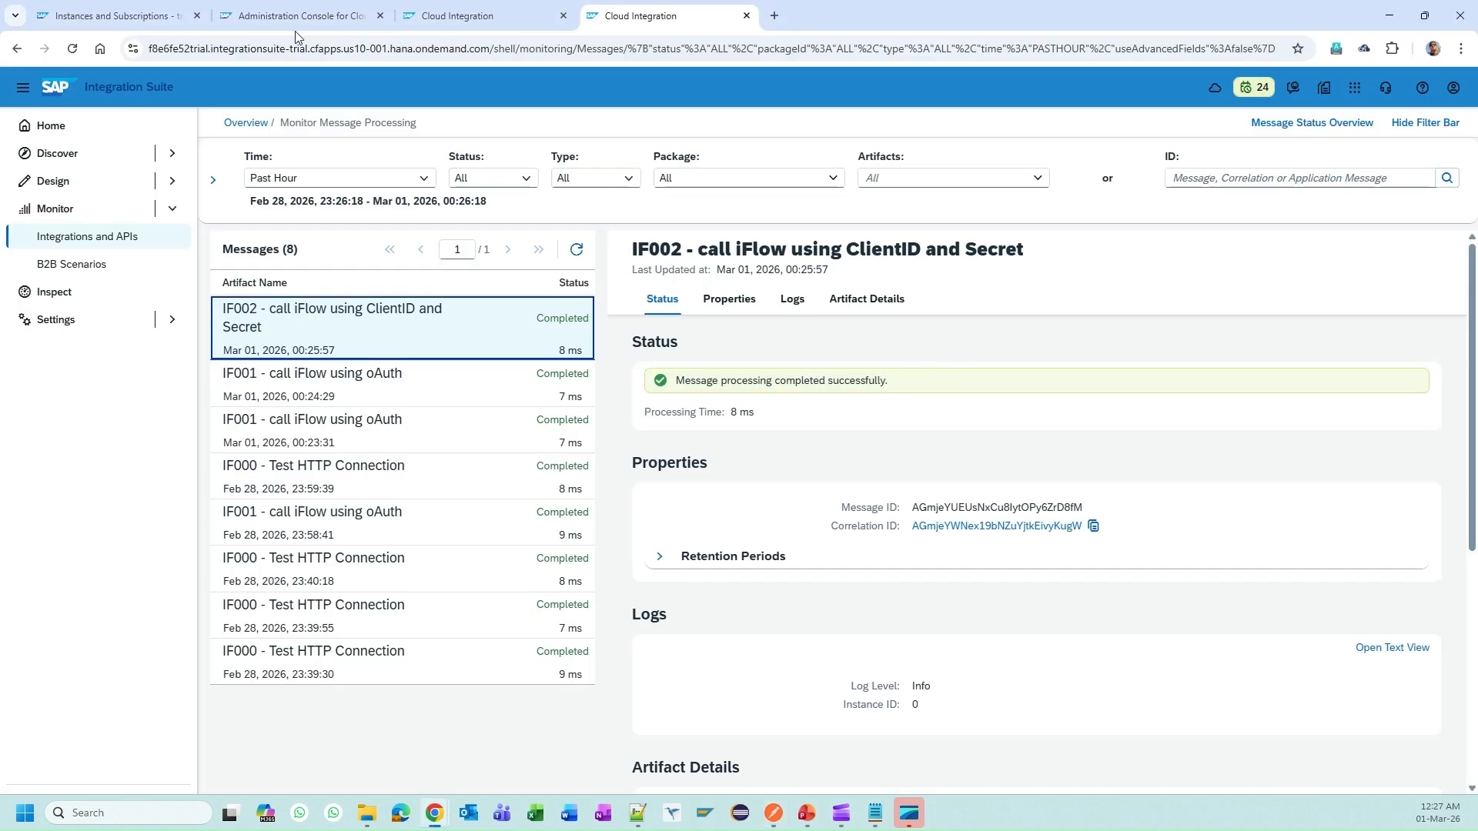
Step: Close the service key credentials, cancel a new ClientId/Secret key, and close the instance details panel
click(115, 15)
click(991, 601)
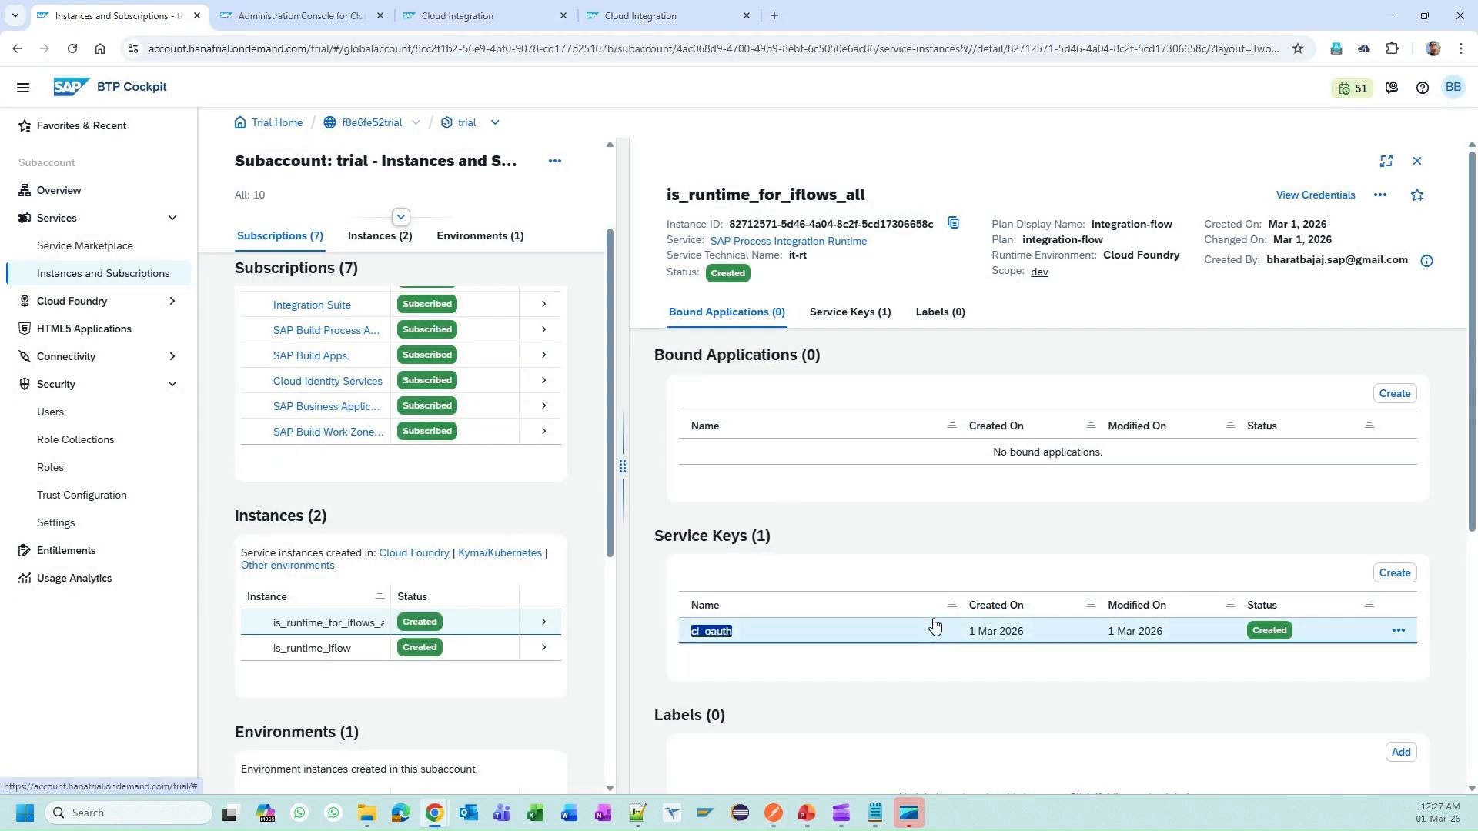
click(1398, 581)
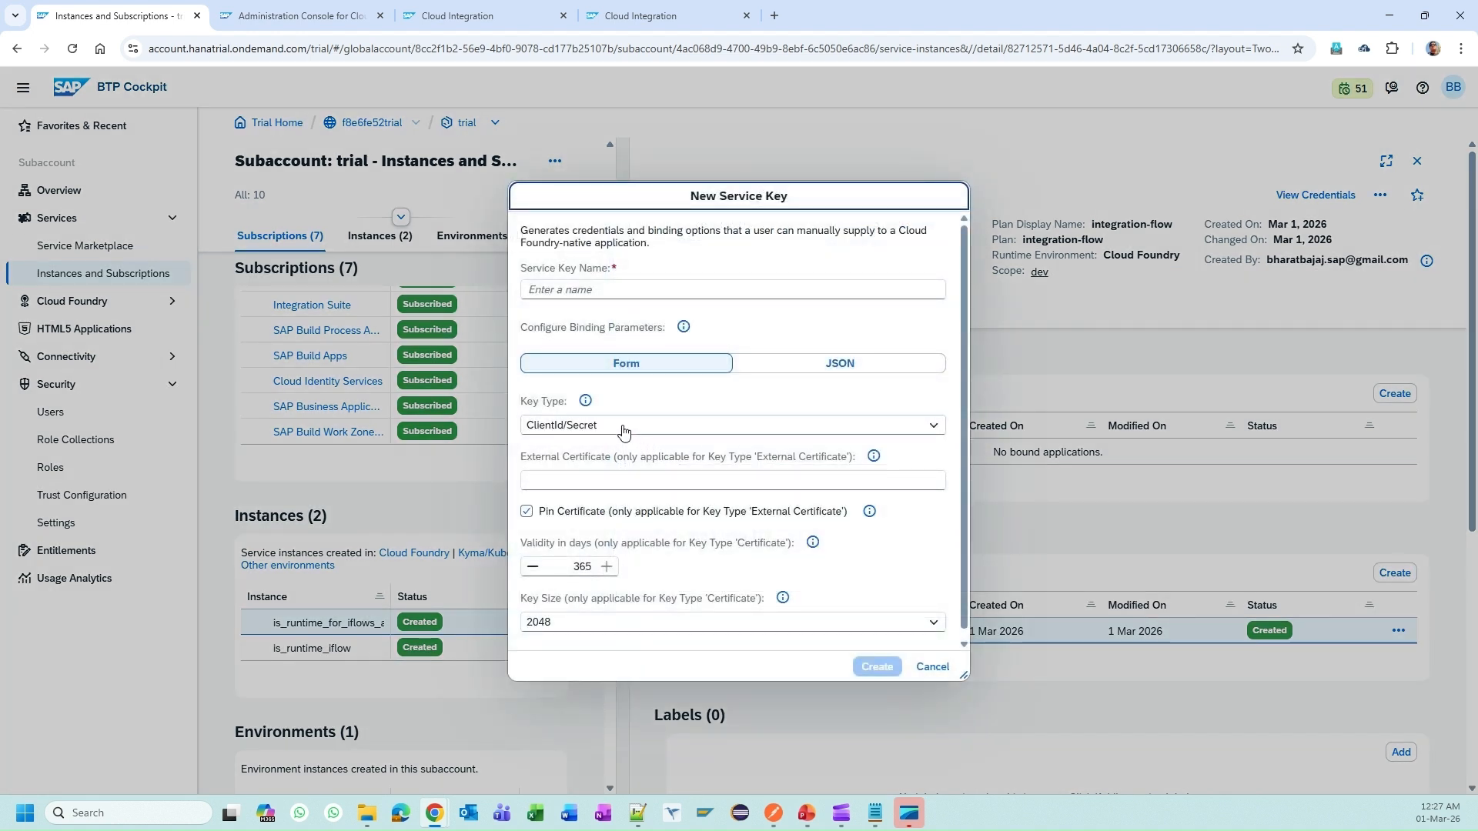
click(622, 426)
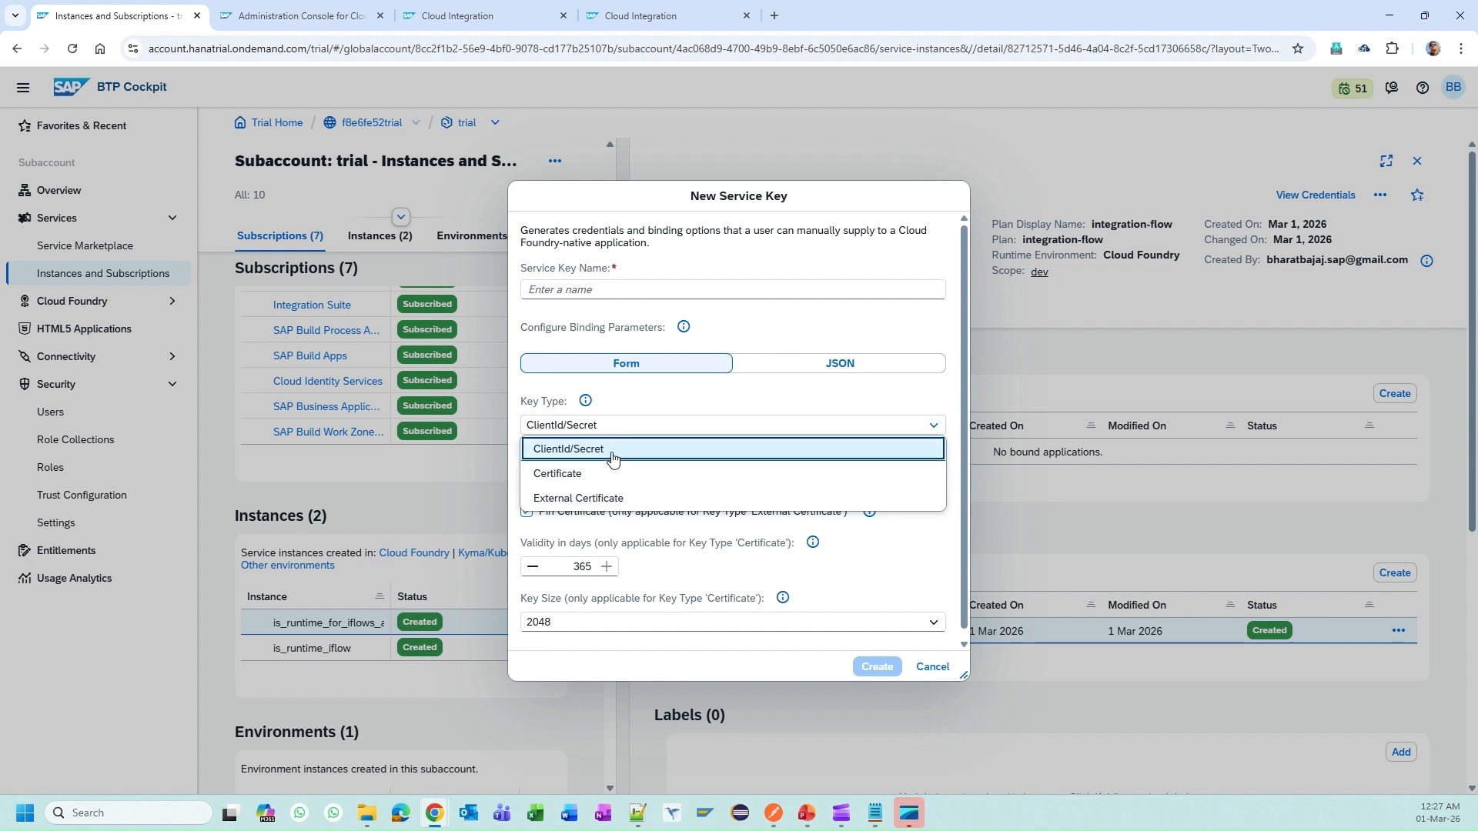
click(675, 402)
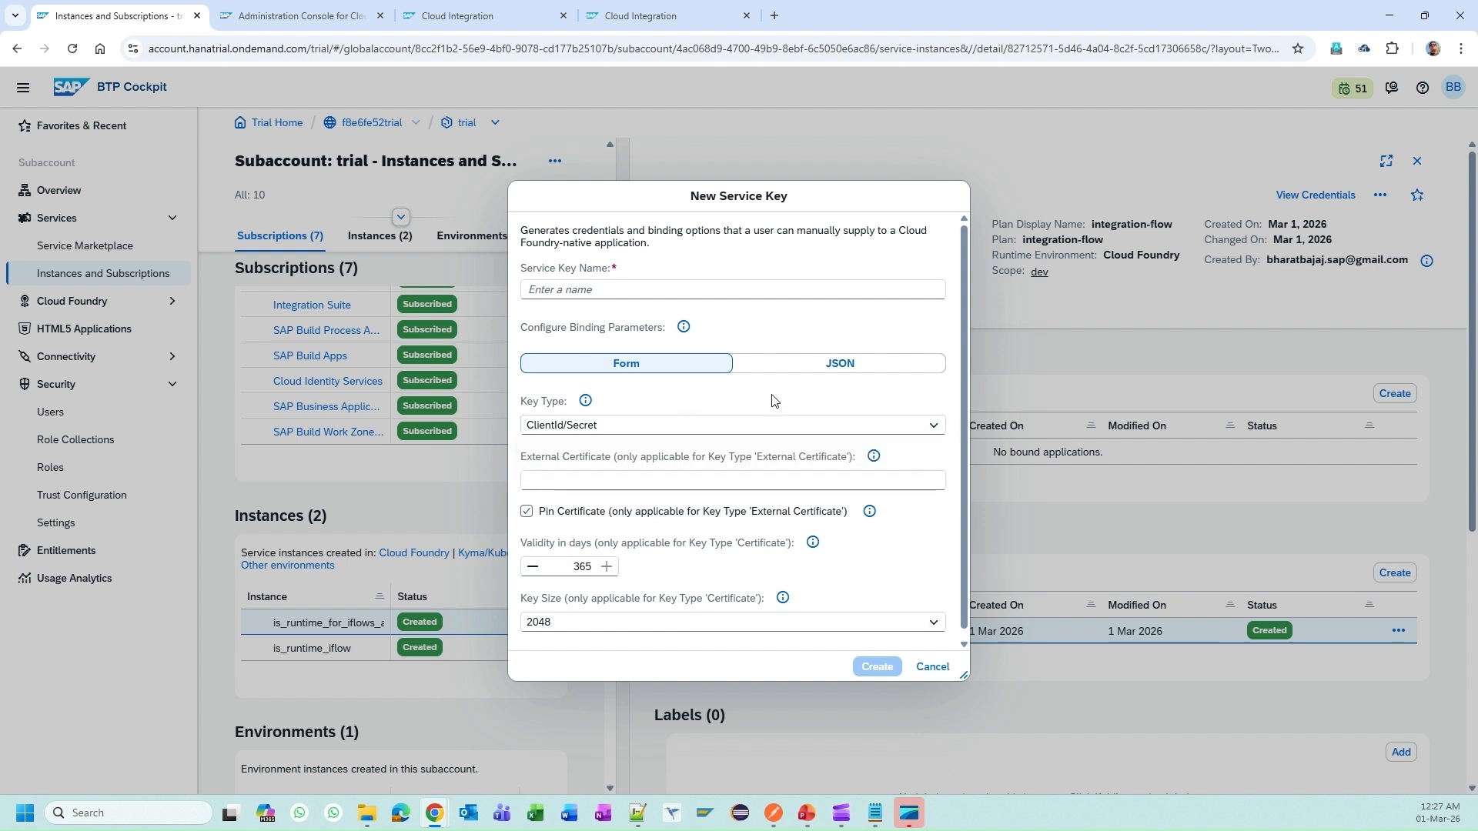
click(932, 668)
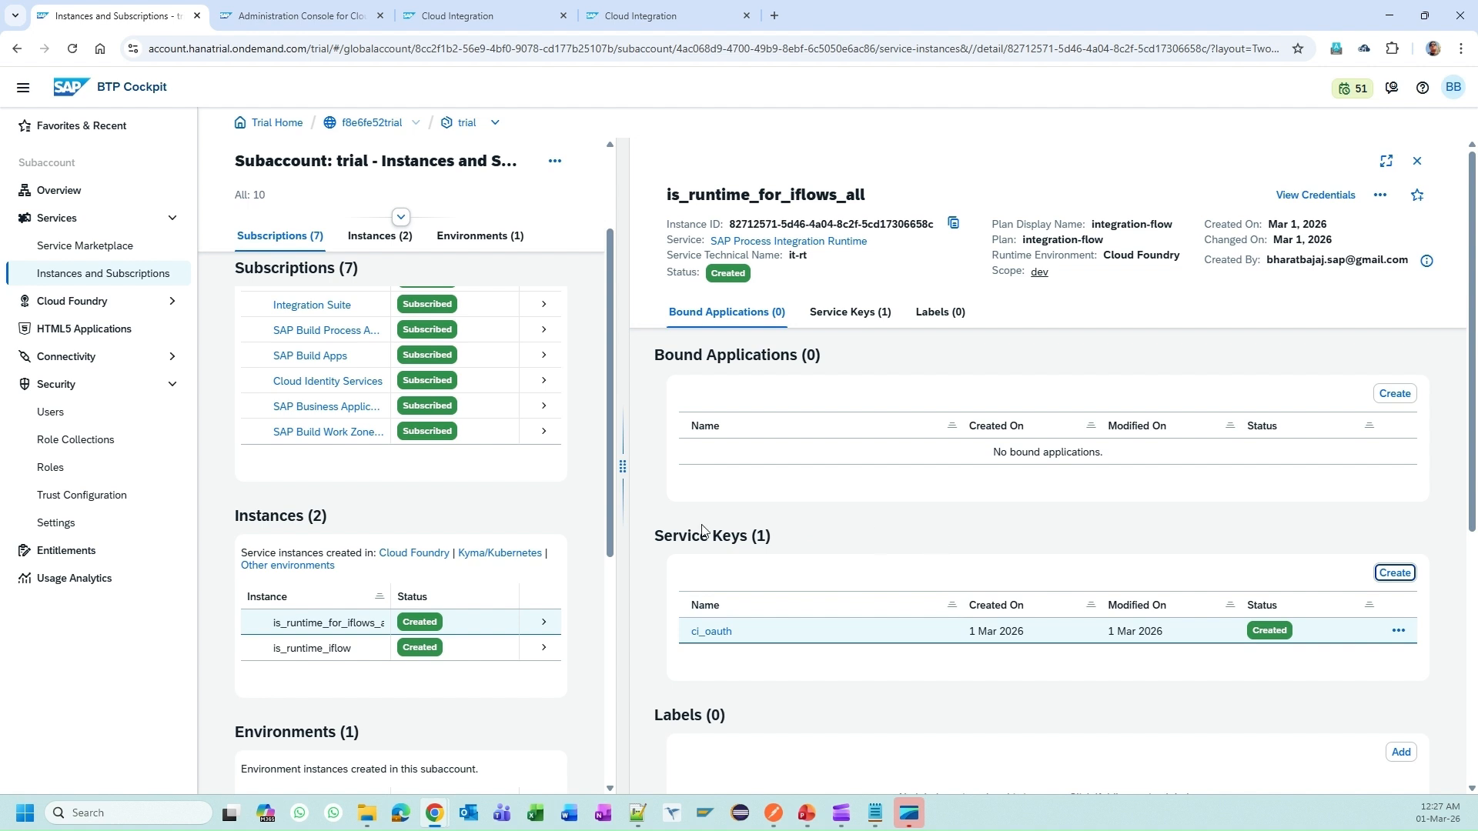
click(95, 277)
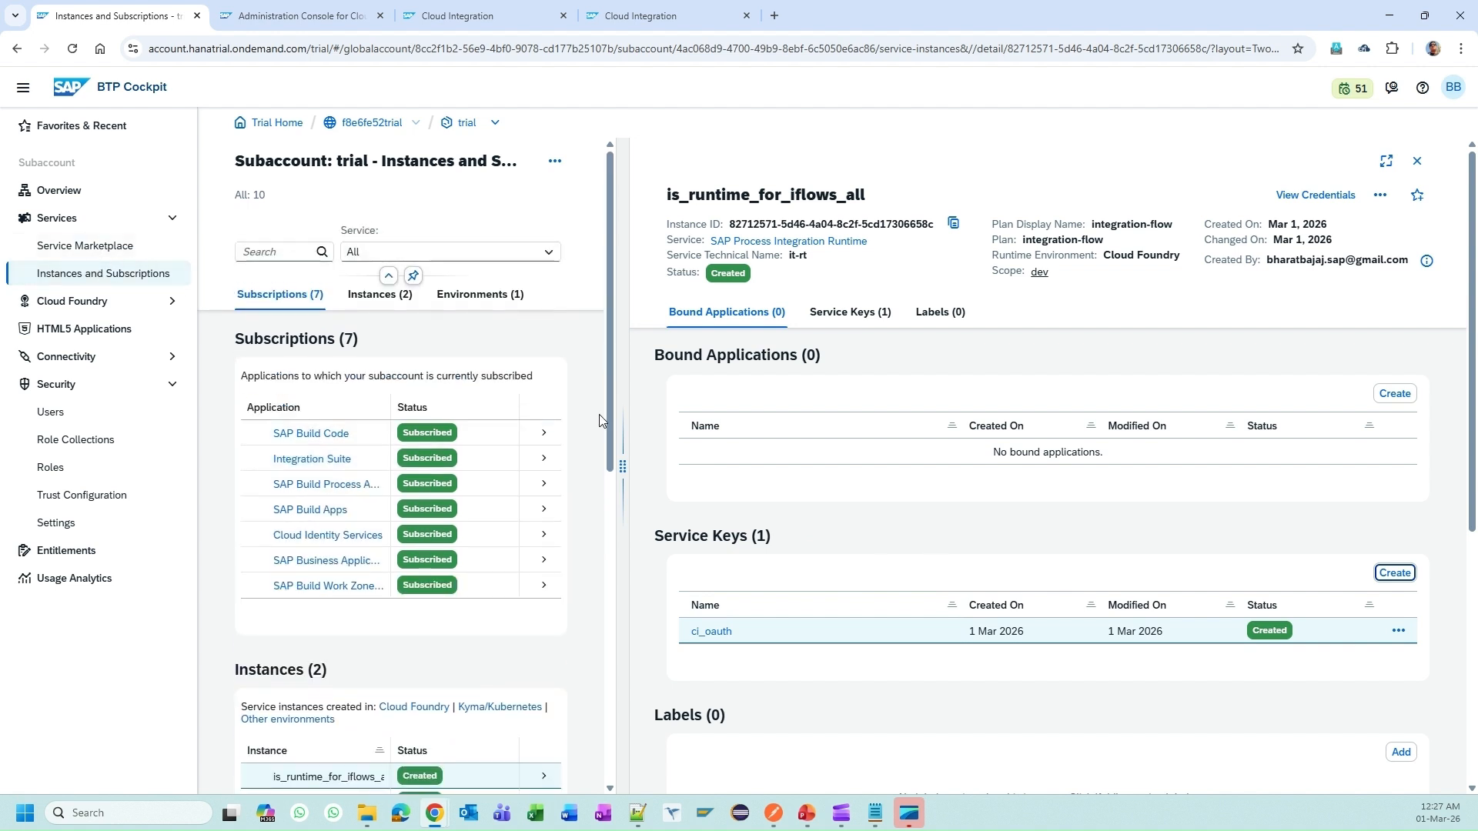
click(1418, 161)
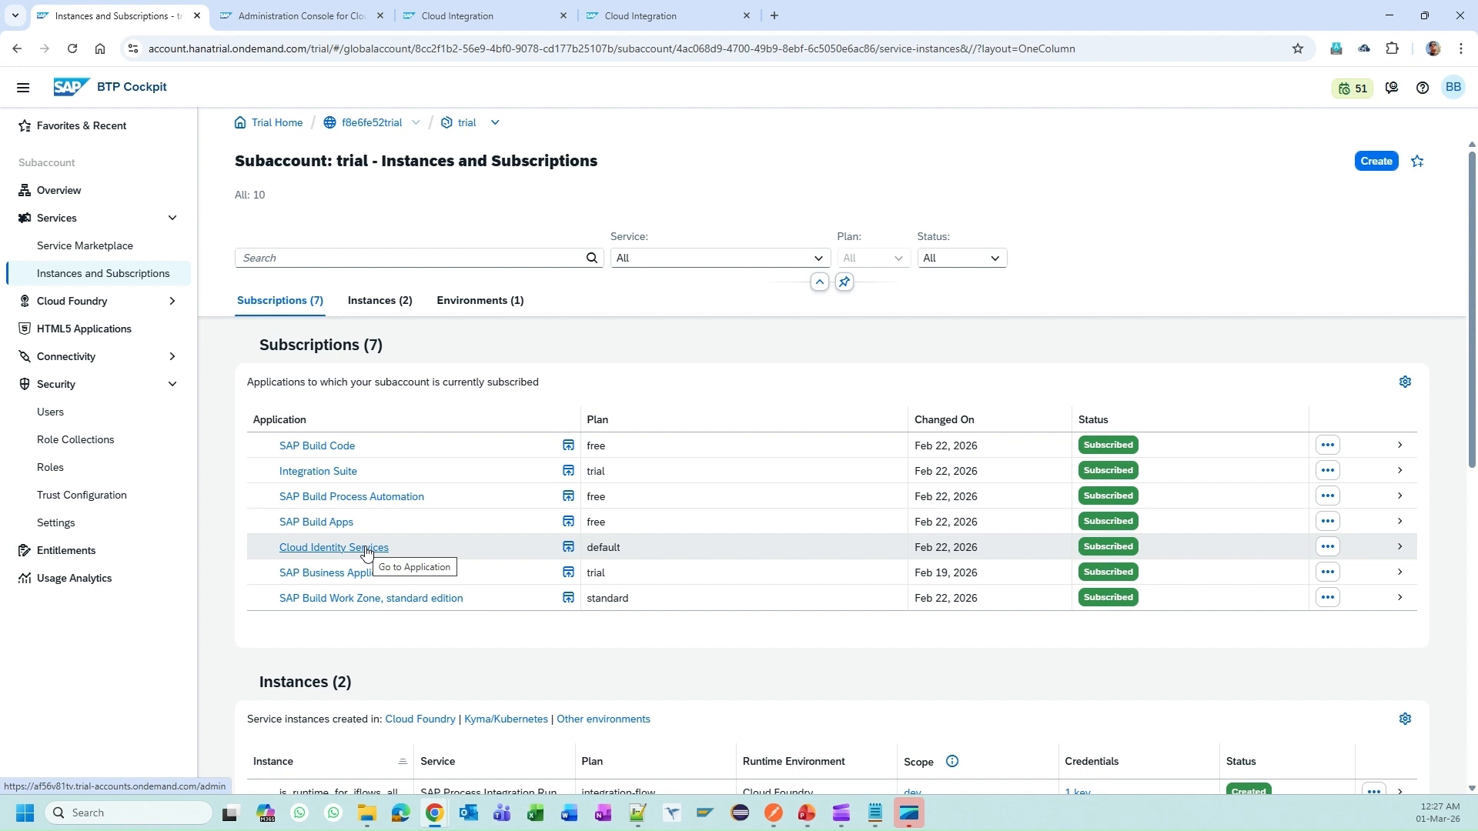
Step: Open the Cloud Identity Services admin console from its subscription and go to User Management
click(366, 548)
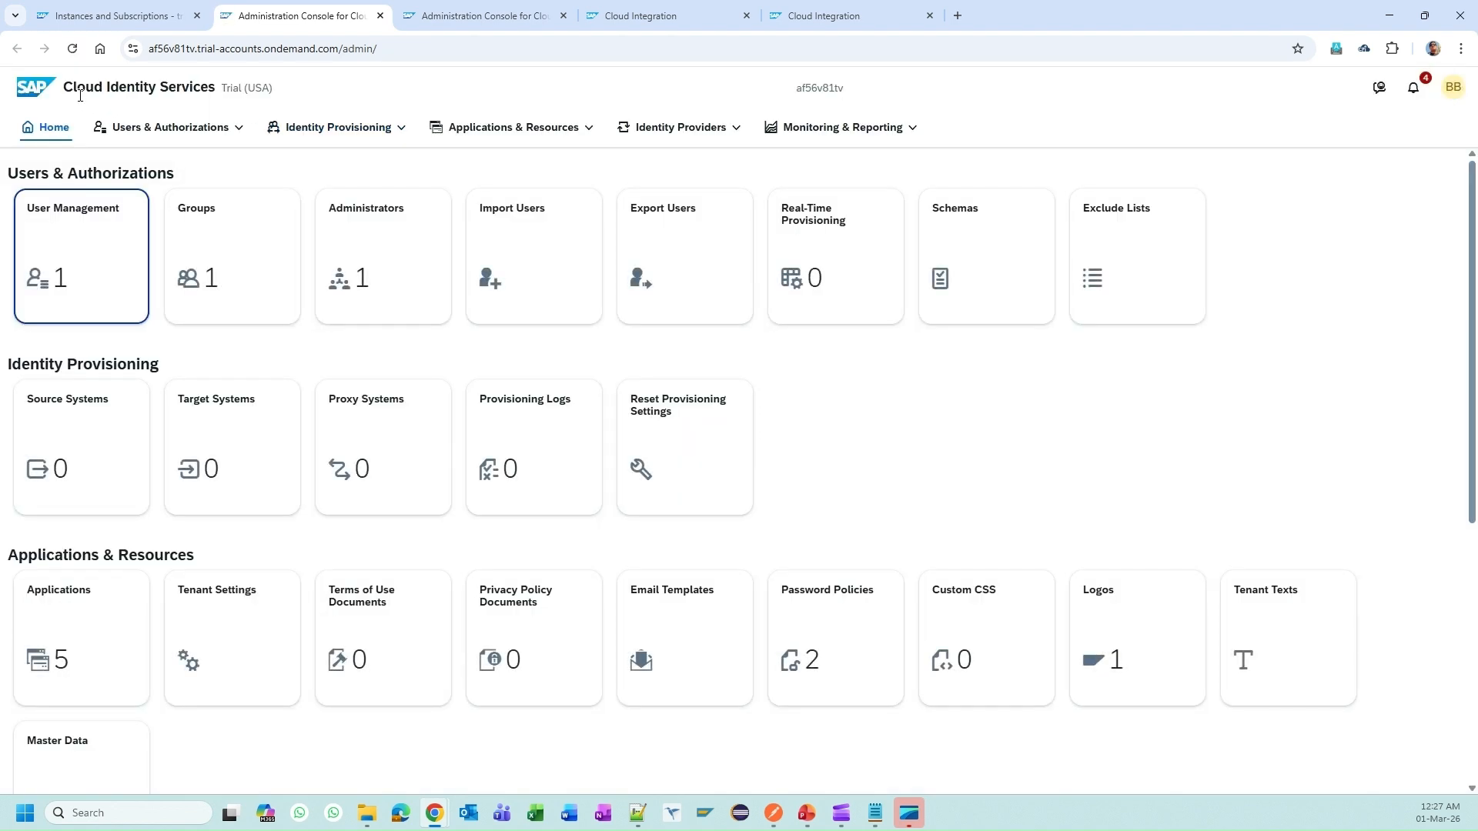
drag(74, 87, 194, 87)
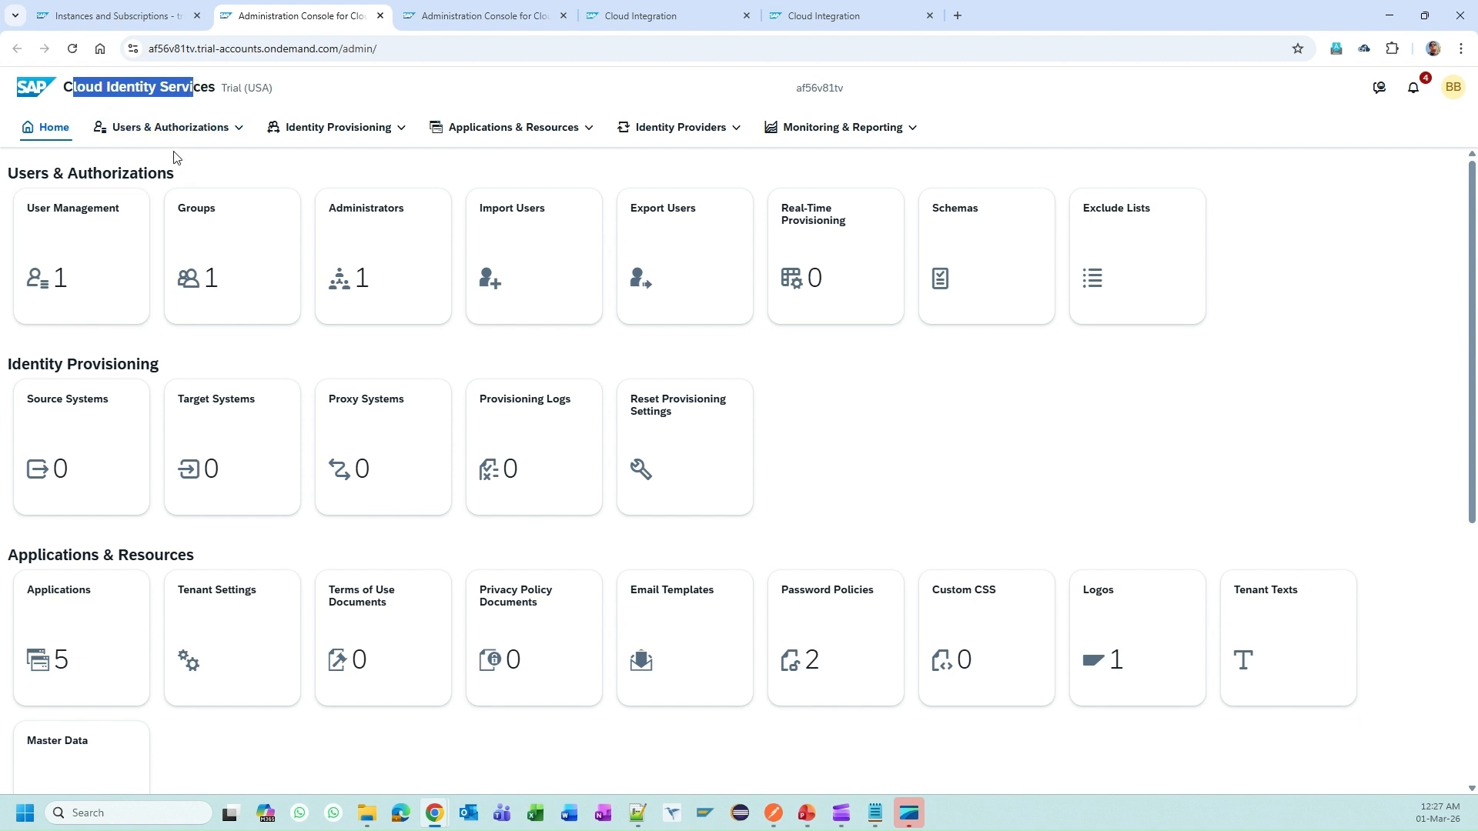
click(188, 171)
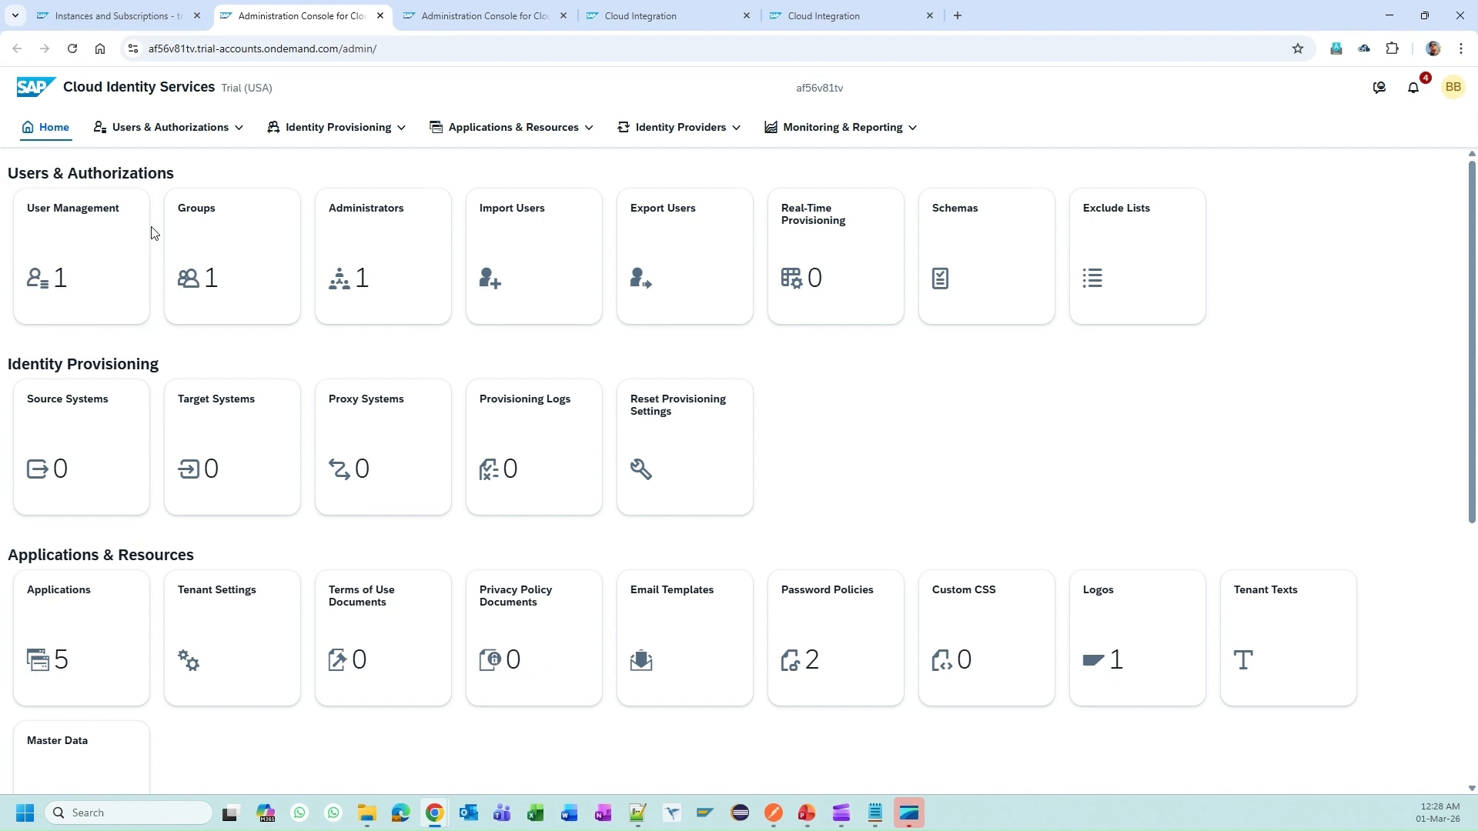
click(121, 248)
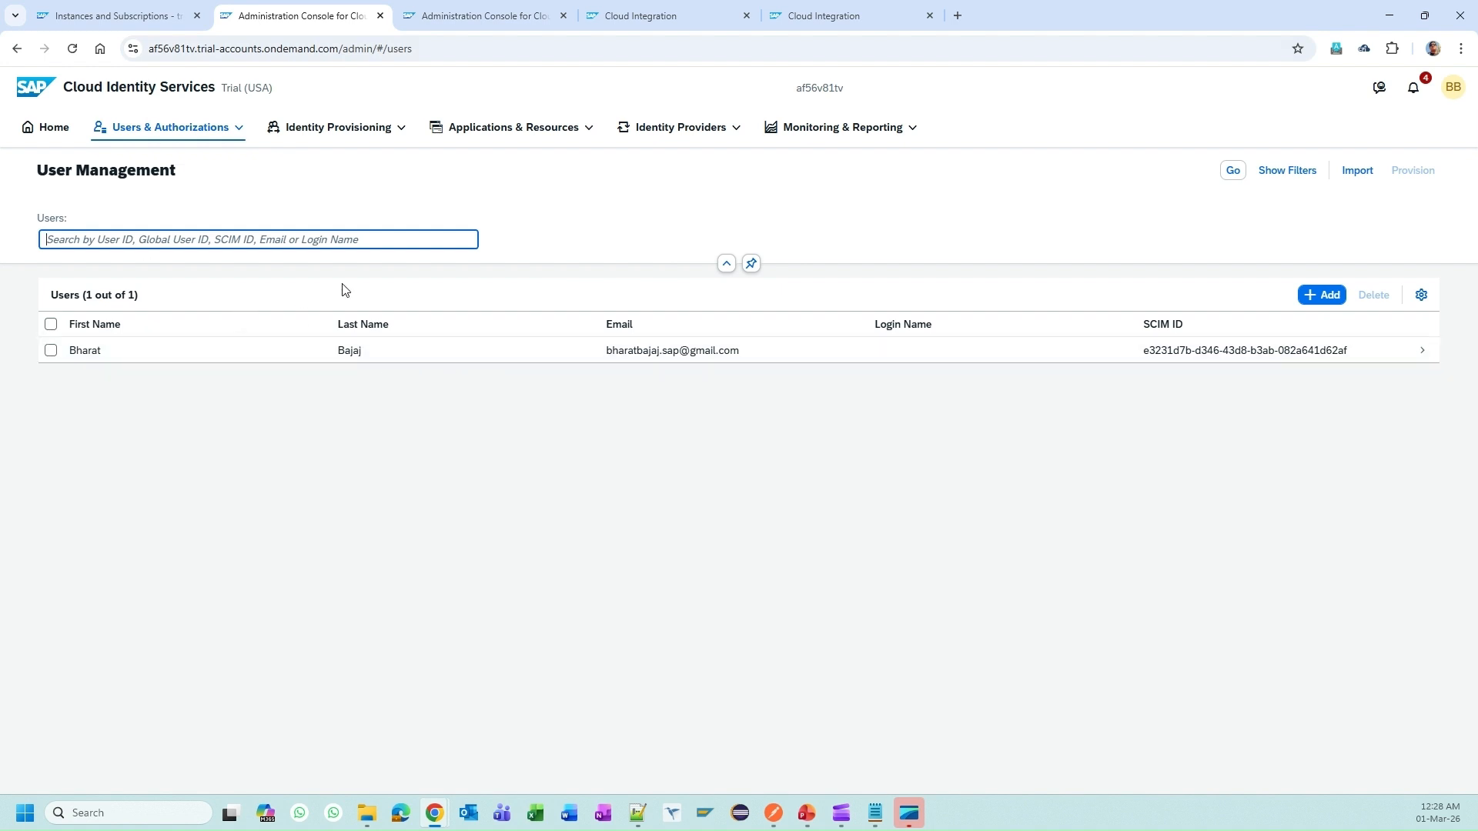
Step: Start a new user and enter the name 'Demo user for SAP'
click(1324, 295)
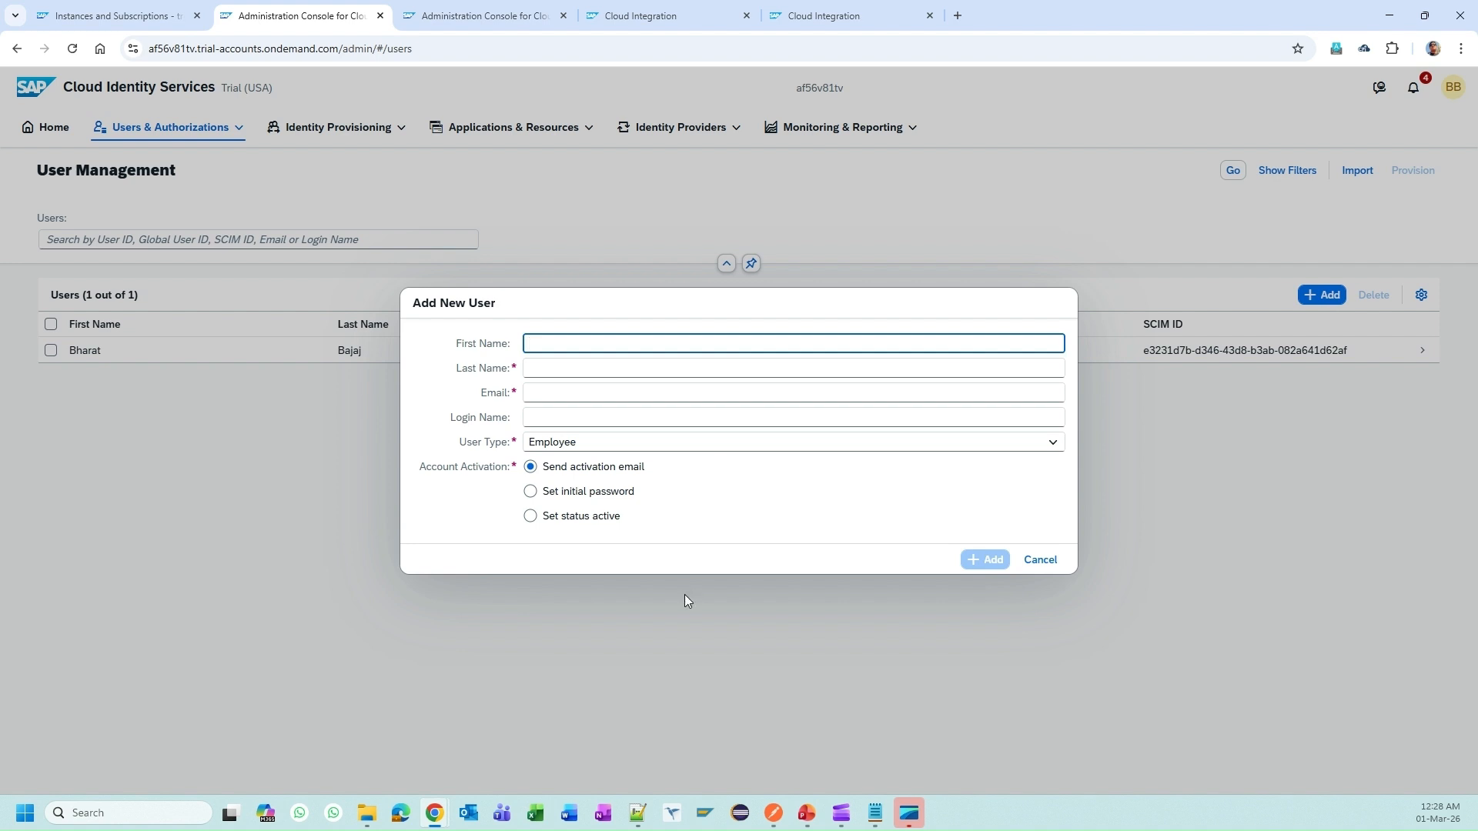
text(Demo user)
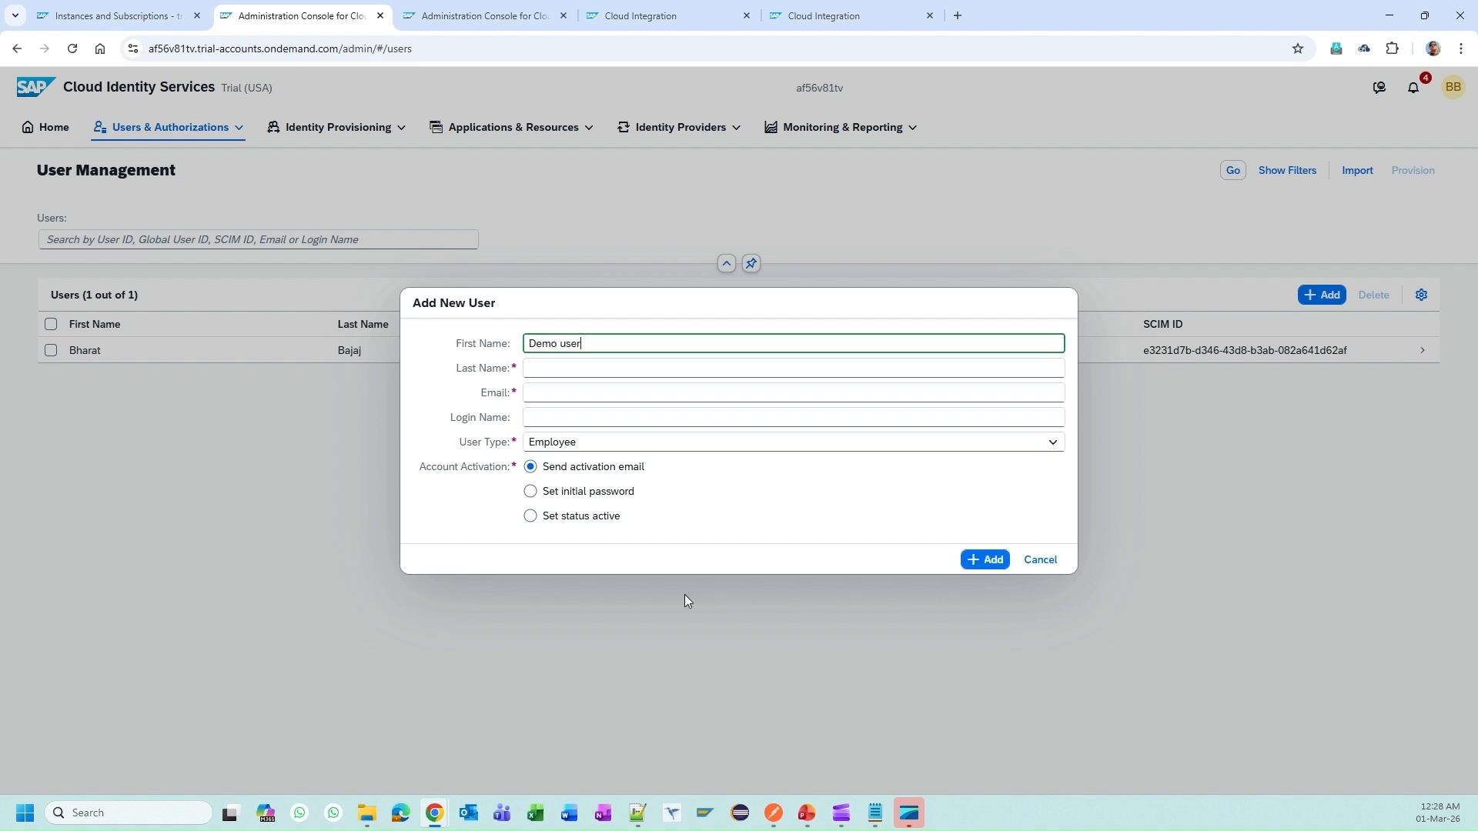
key(Tab)
text(for SA)
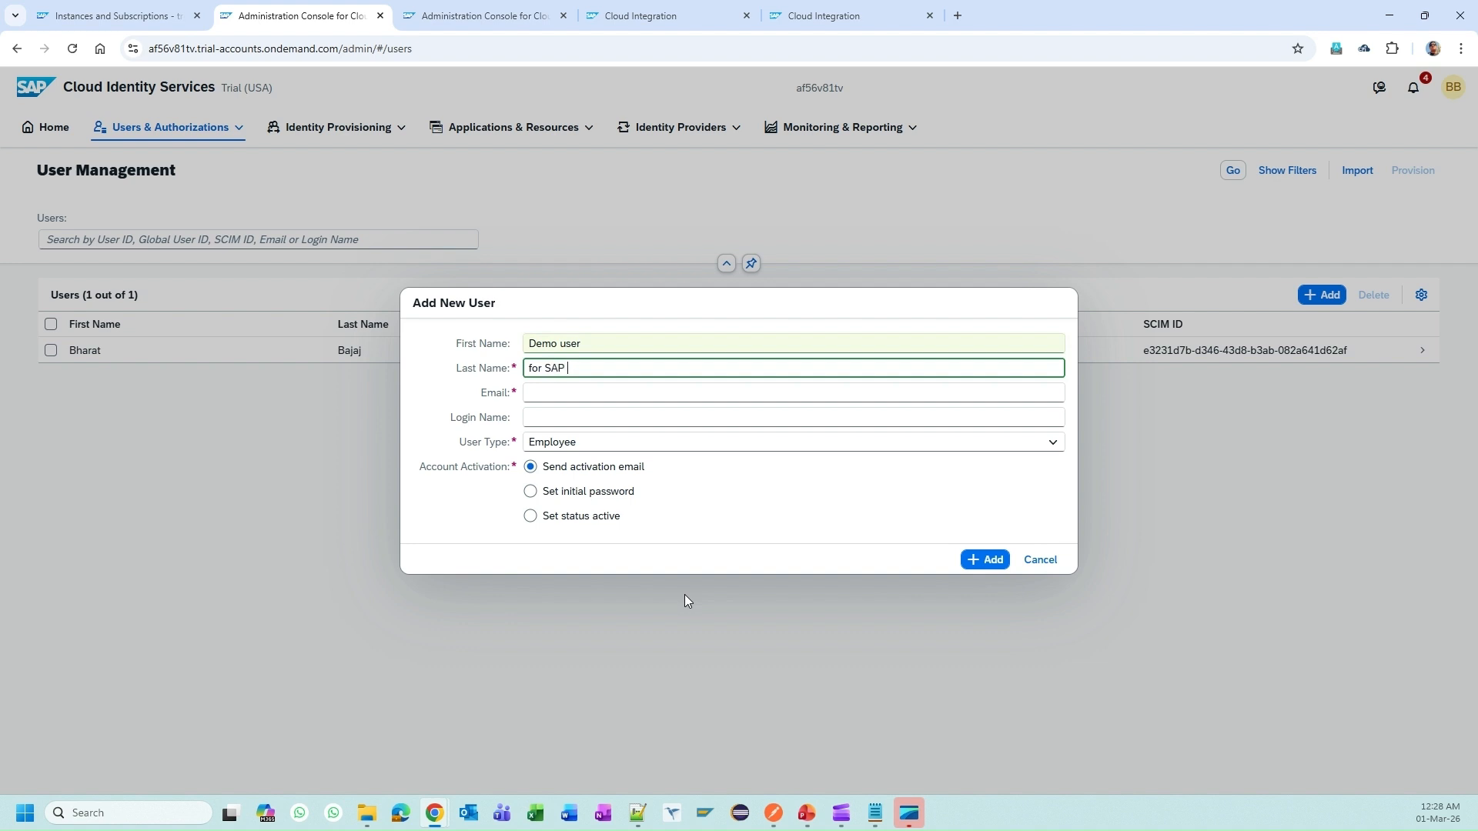
key(Tab)
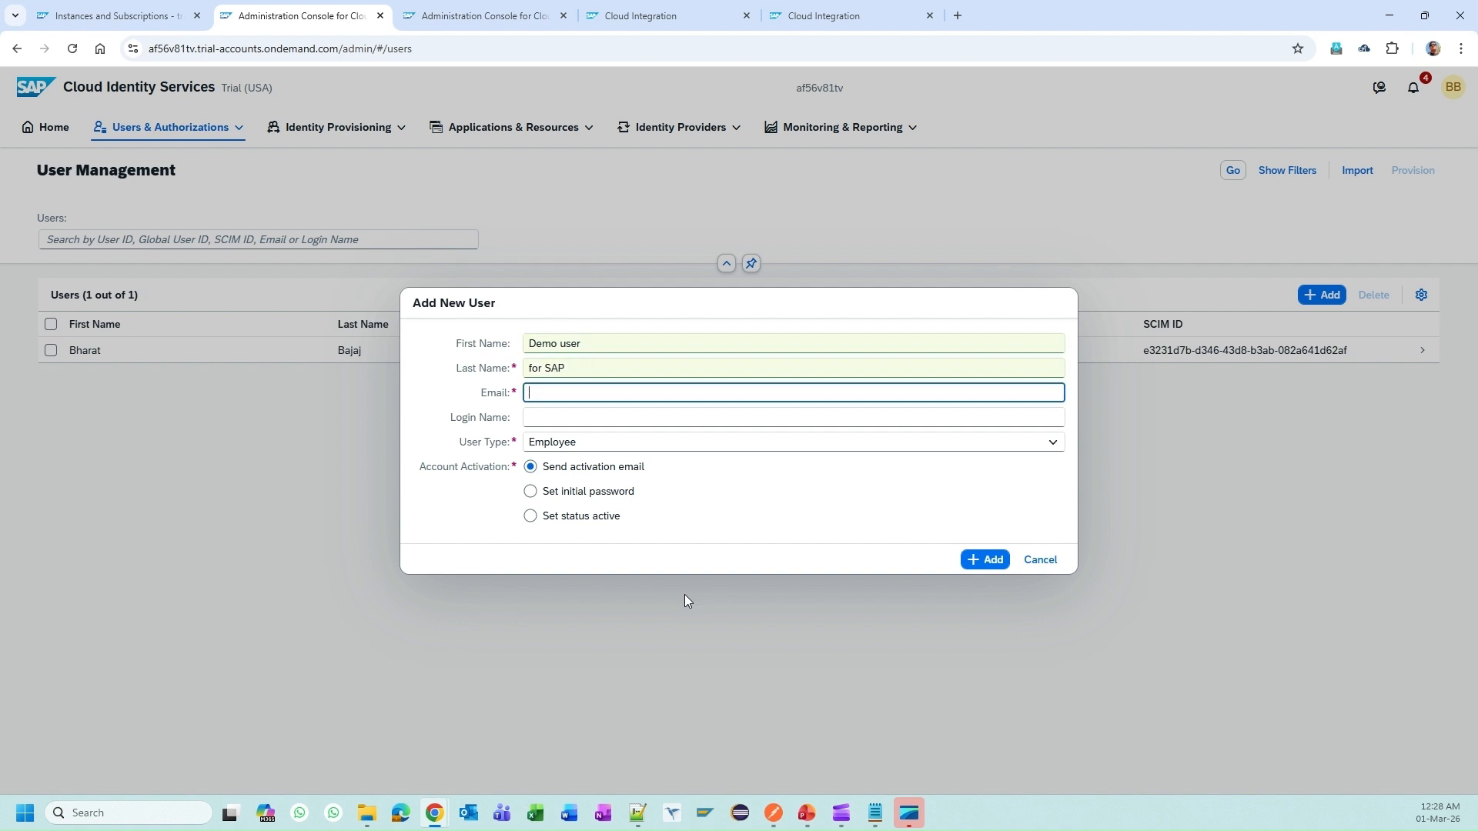
Step: Fill the email and login name with the user's e-mail from the notes and set User Type to External
click(876, 813)
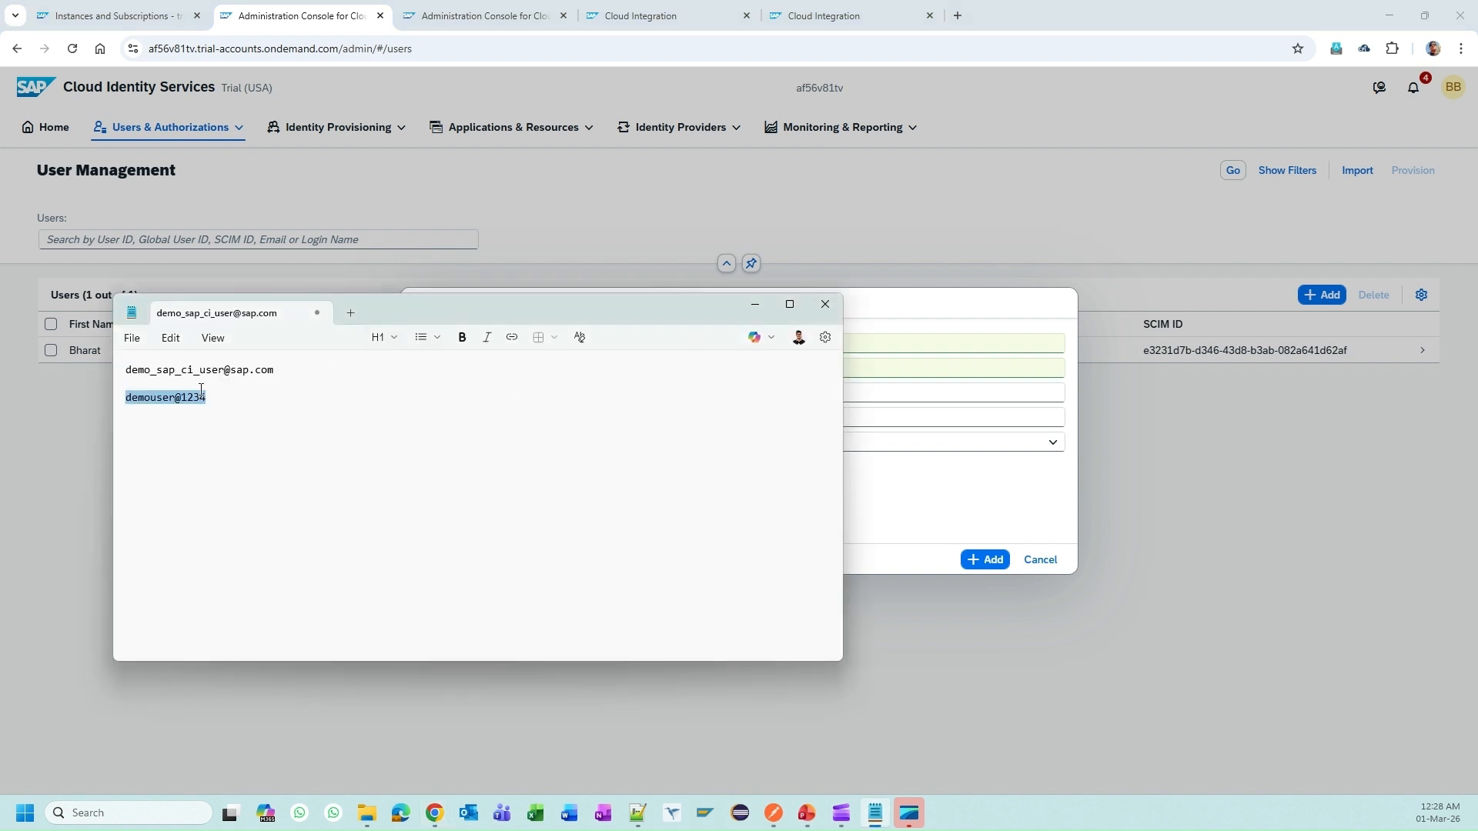
drag(275, 370, 112, 362)
key(ctrl+c)
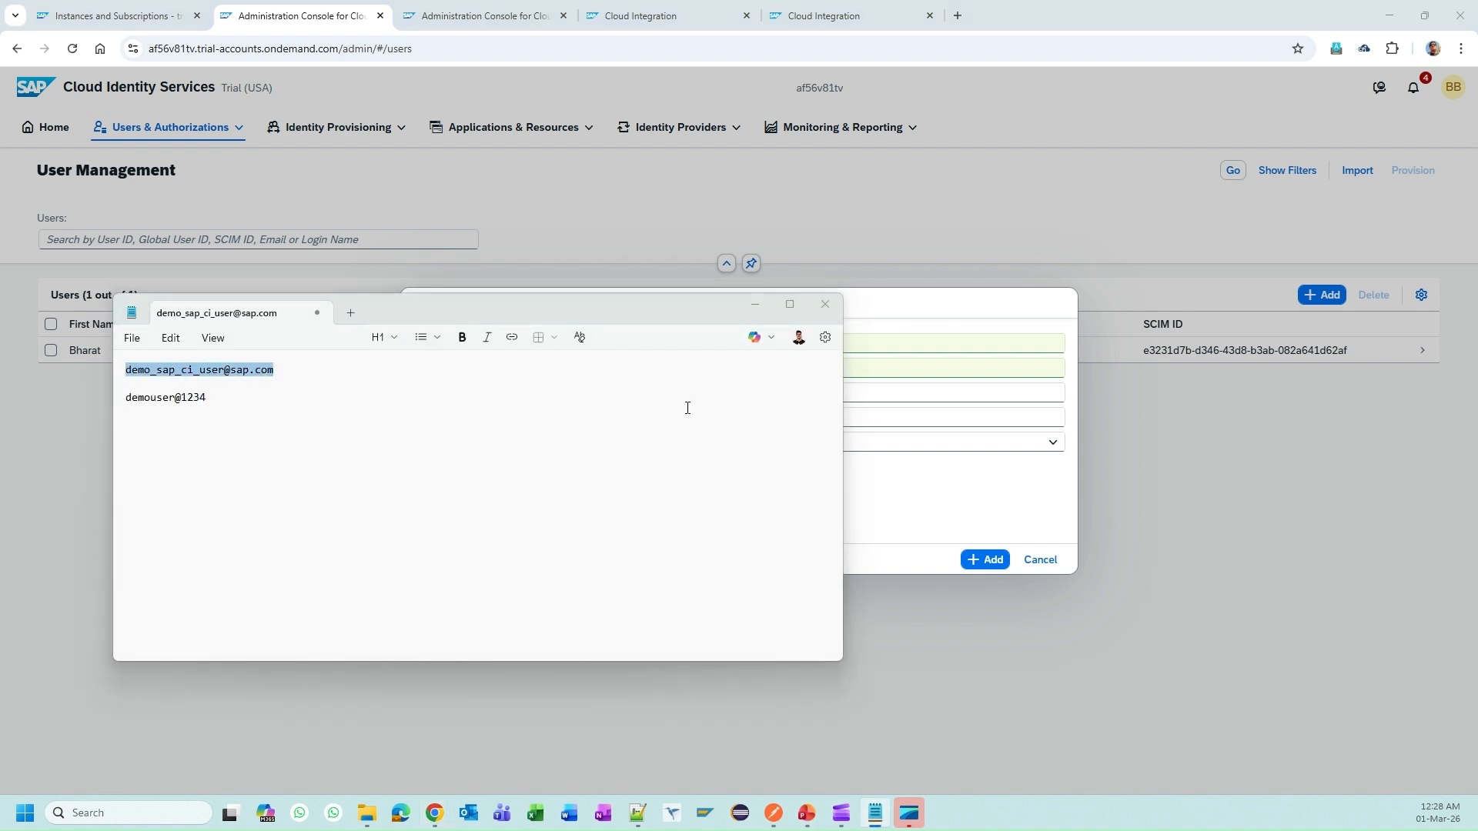
click(878, 394)
key(ctrl+v)
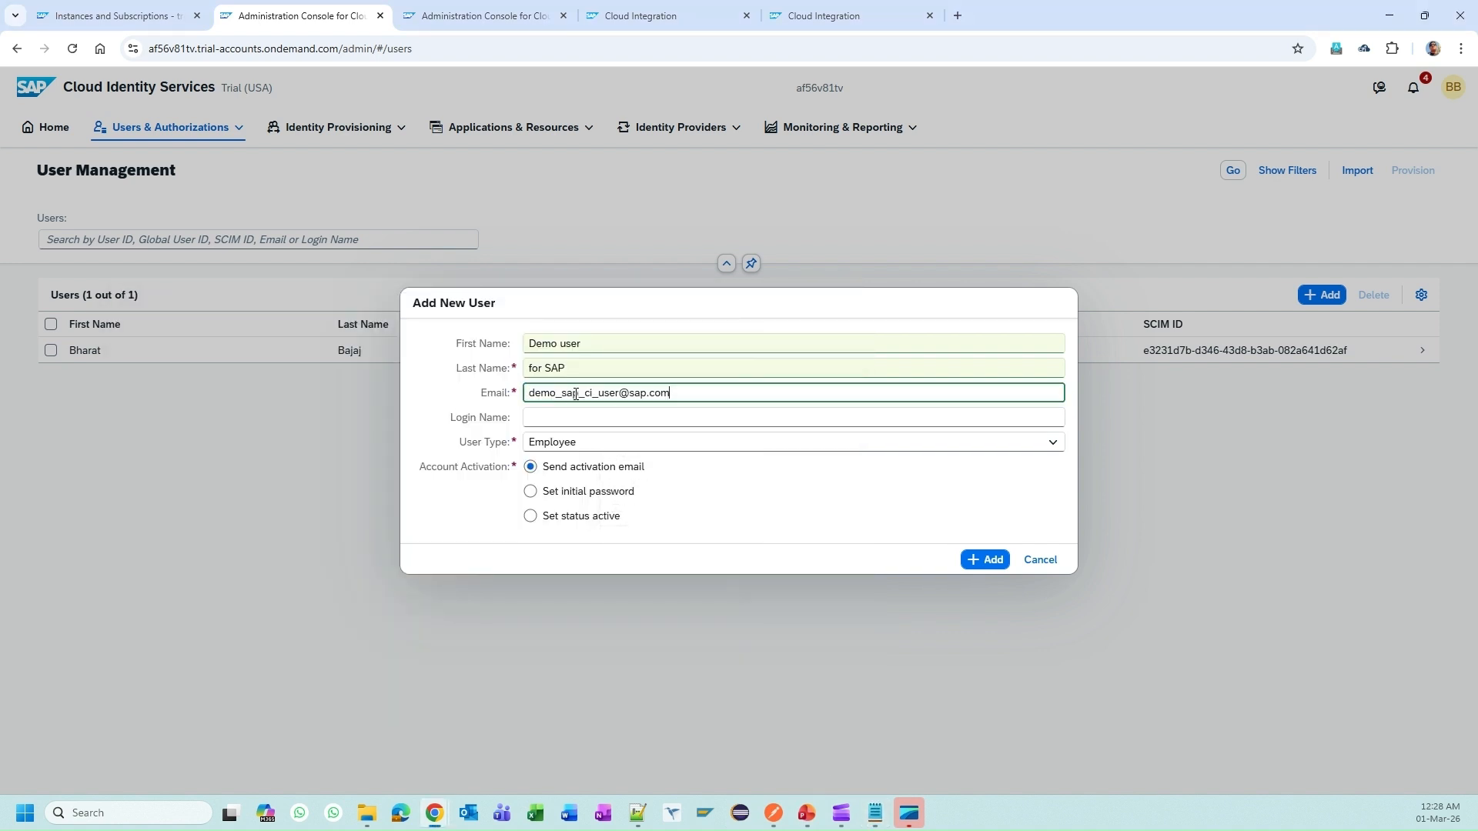
click(579, 417)
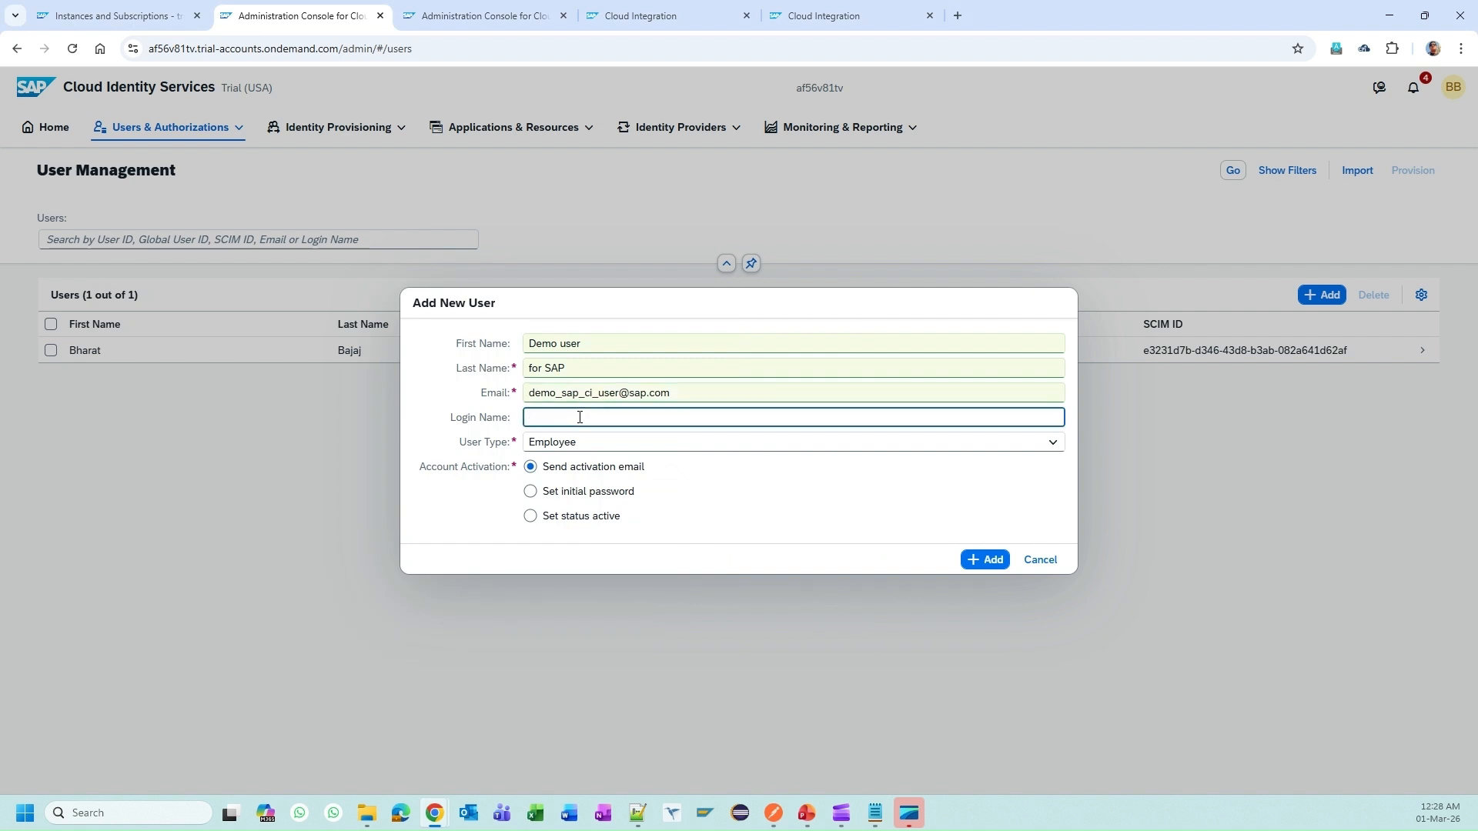
key(ctrl+v)
click(594, 446)
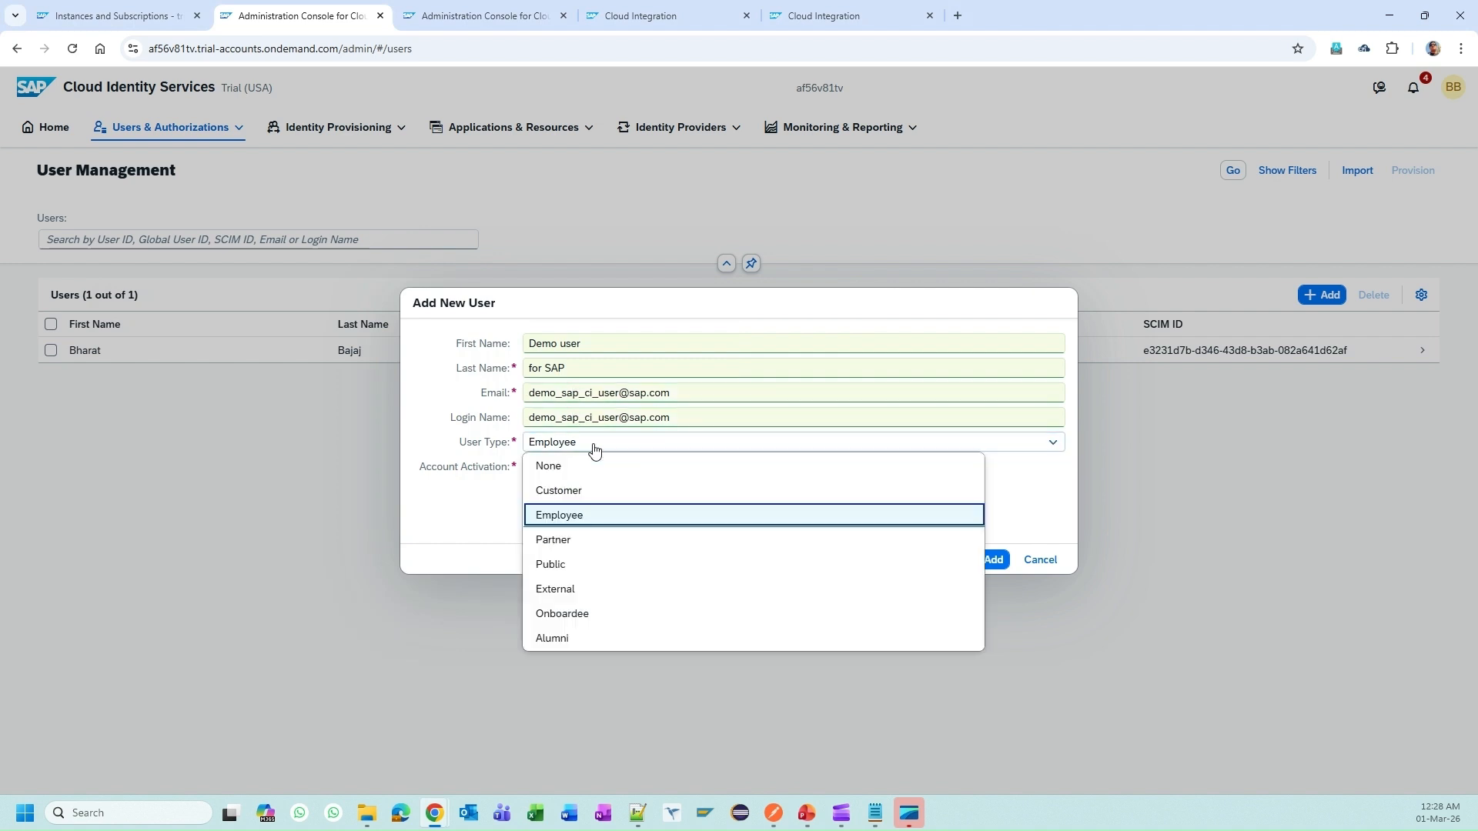
click(581, 590)
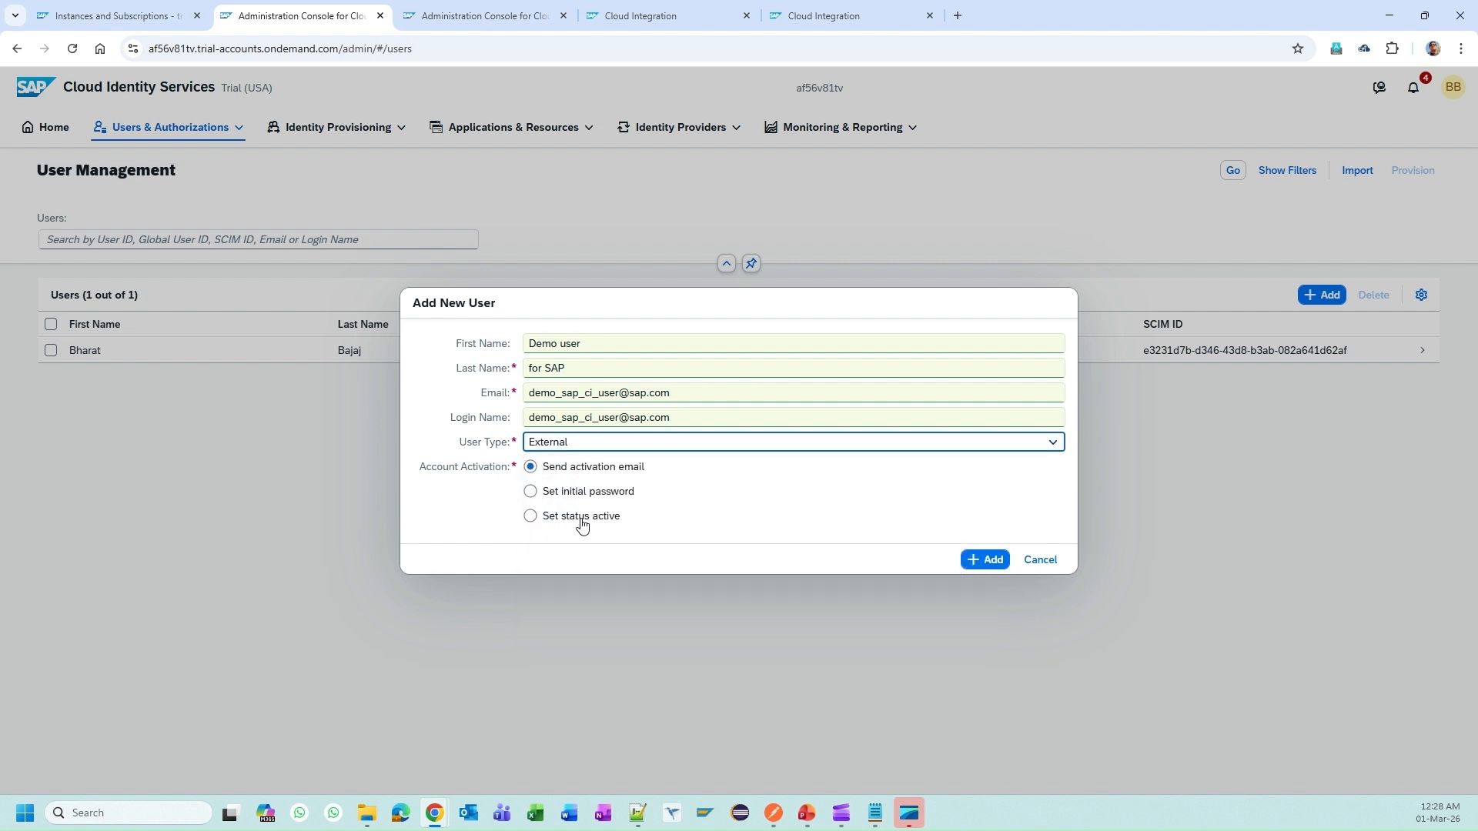
drag(670, 400, 452, 368)
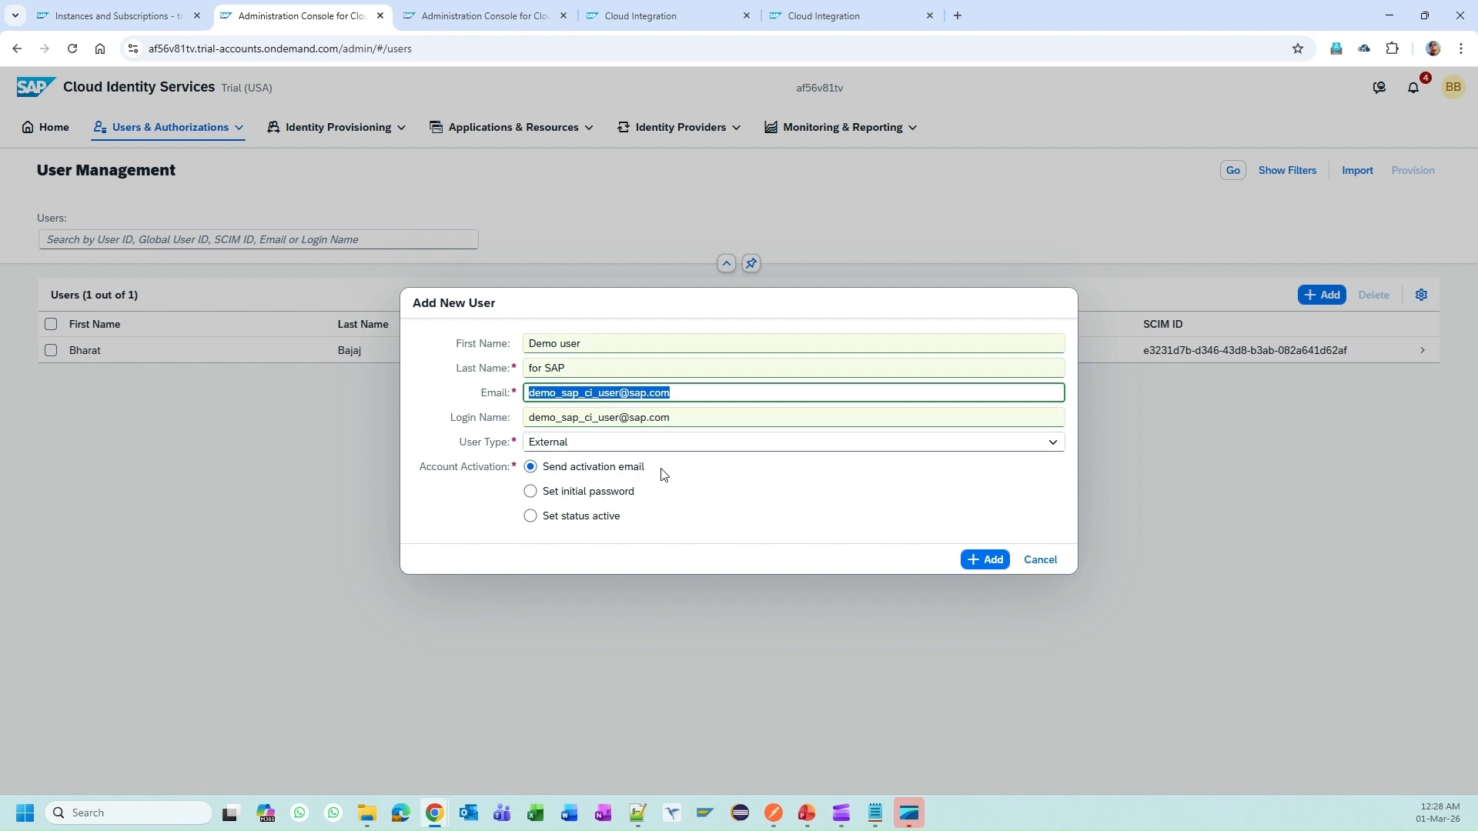
Step: Choose Set initial password, enter the saved password twice, and add the user
click(579, 492)
click(583, 518)
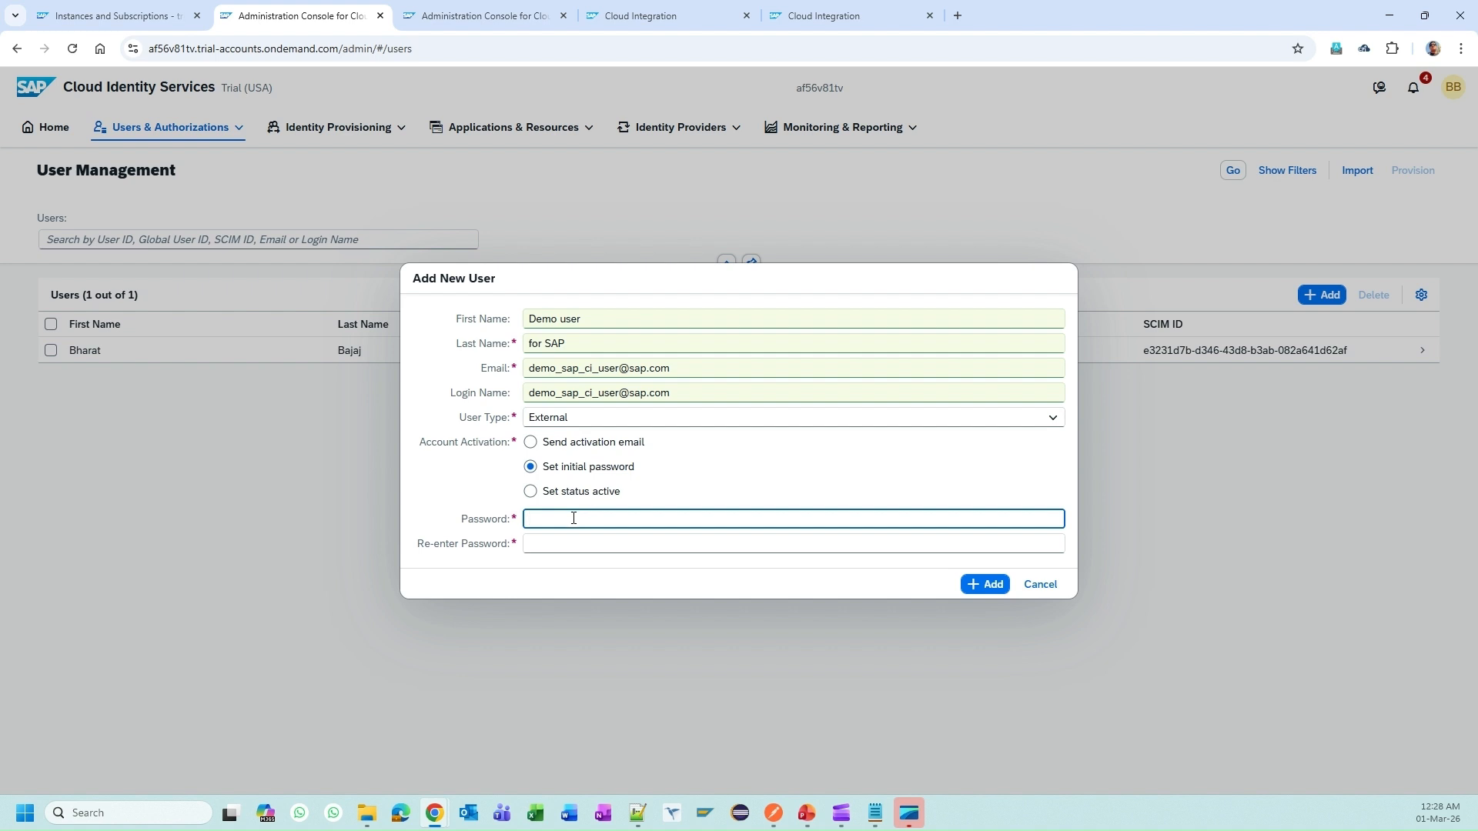
key(alt+Tab)
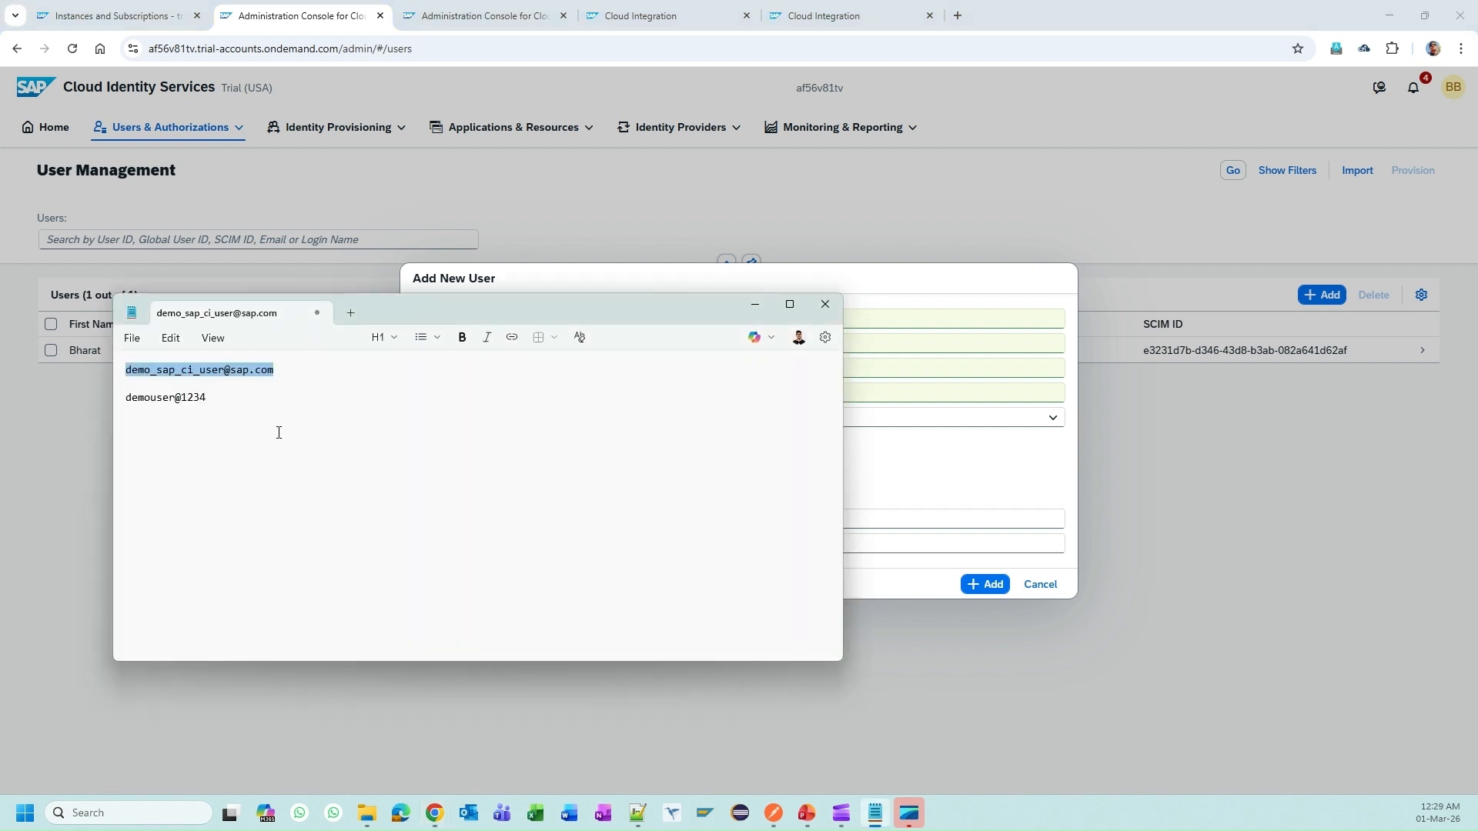
drag(209, 397, 96, 395)
key(ctrl+c)
key(alt+Tab)
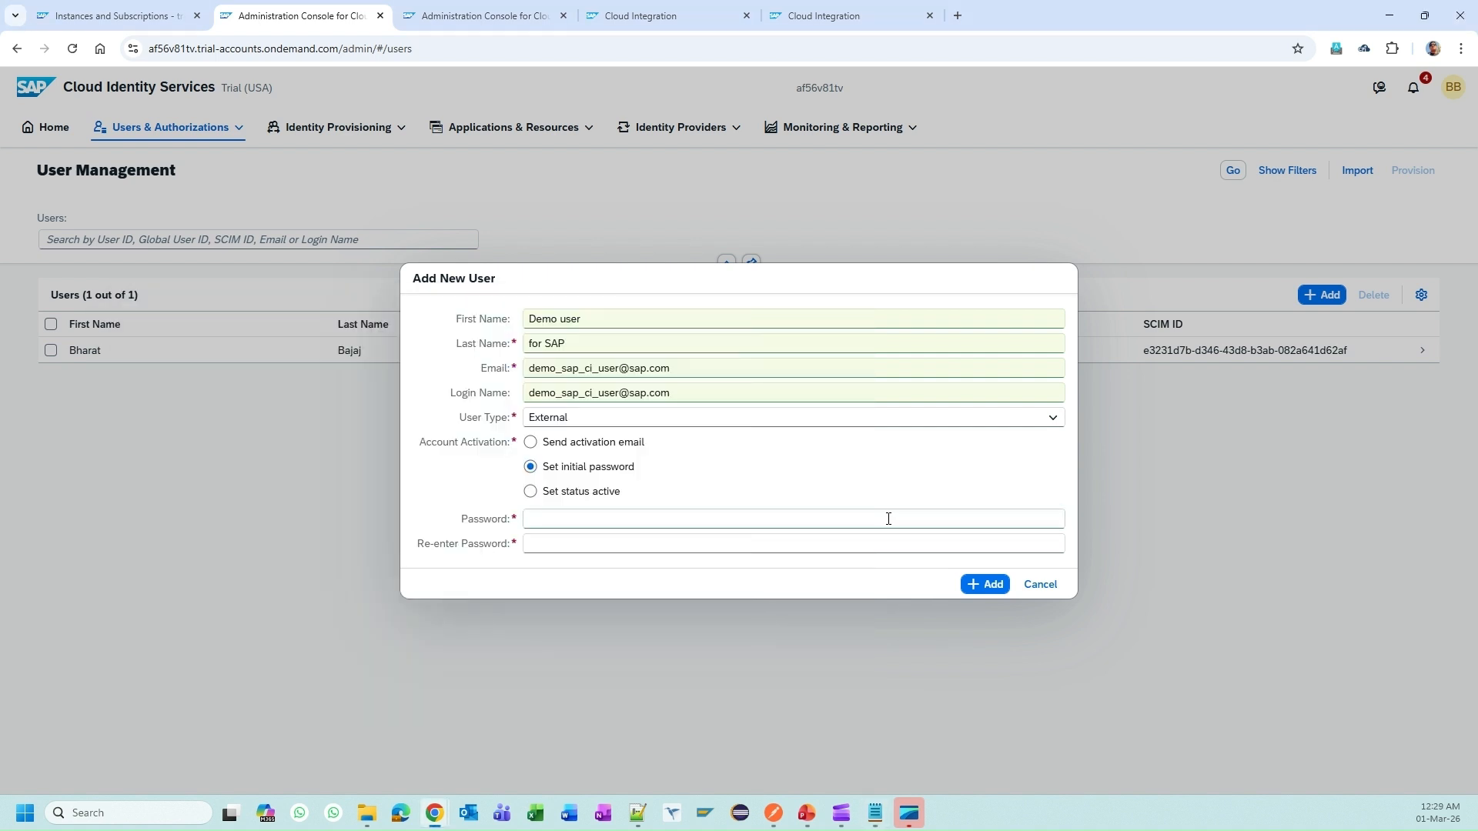
click(805, 526)
key(ctrl+v)
click(648, 539)
key(ctrl+v)
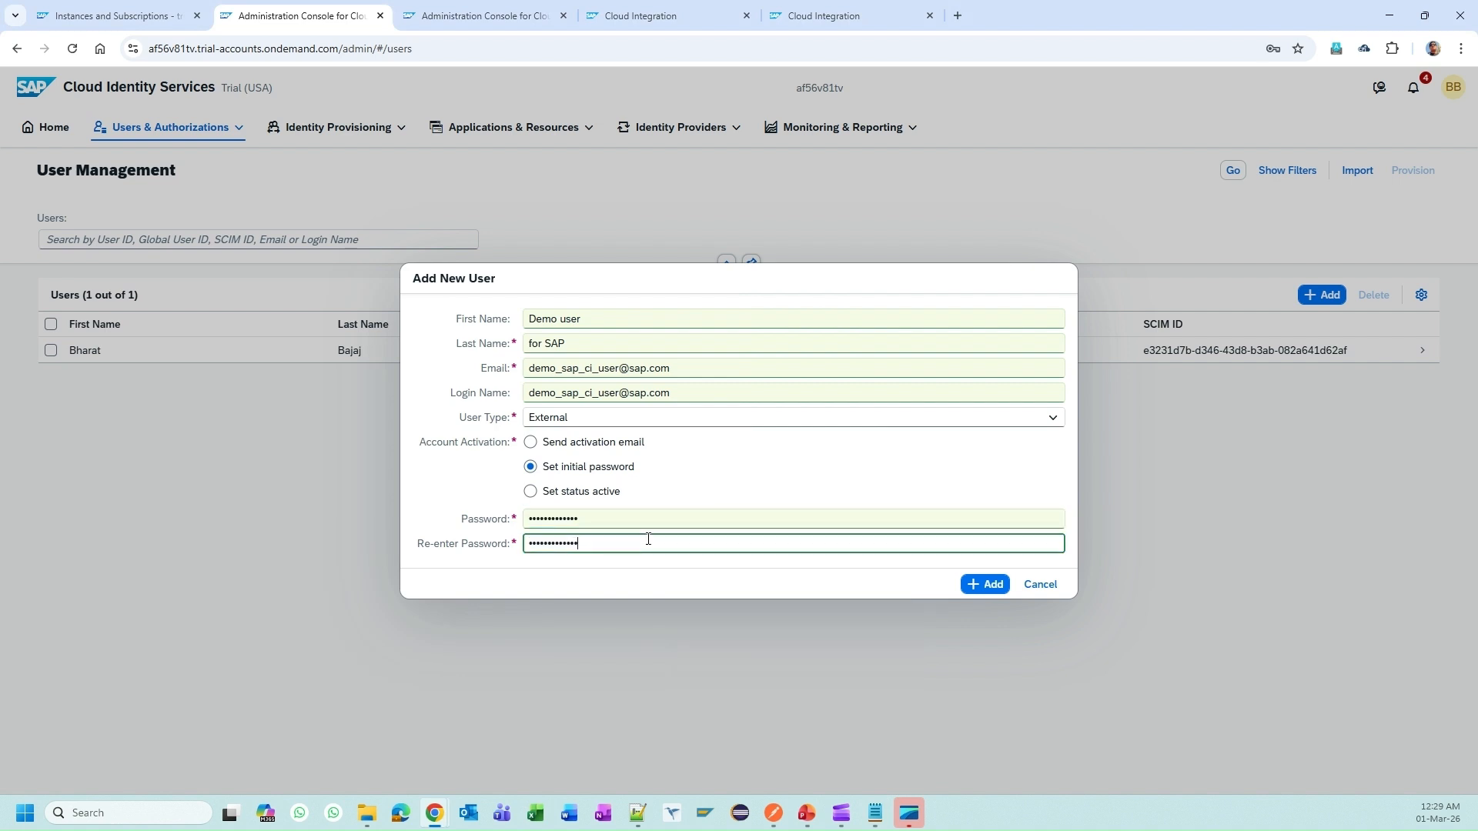
click(984, 584)
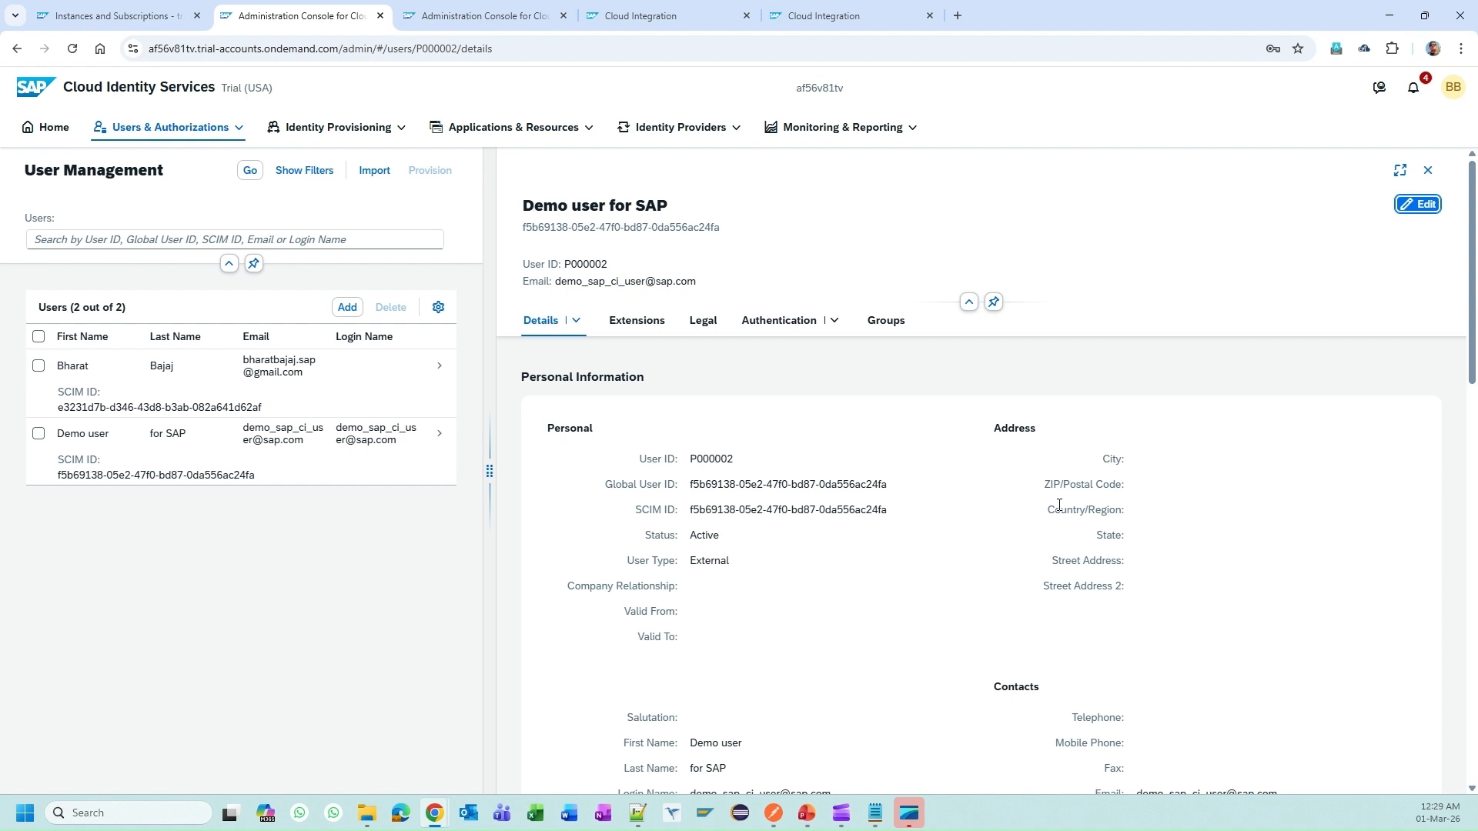
Step: Edit the Demo user for SAP details, tick Verify Email under Contacts, and save
scroll(1059, 506, down, 4)
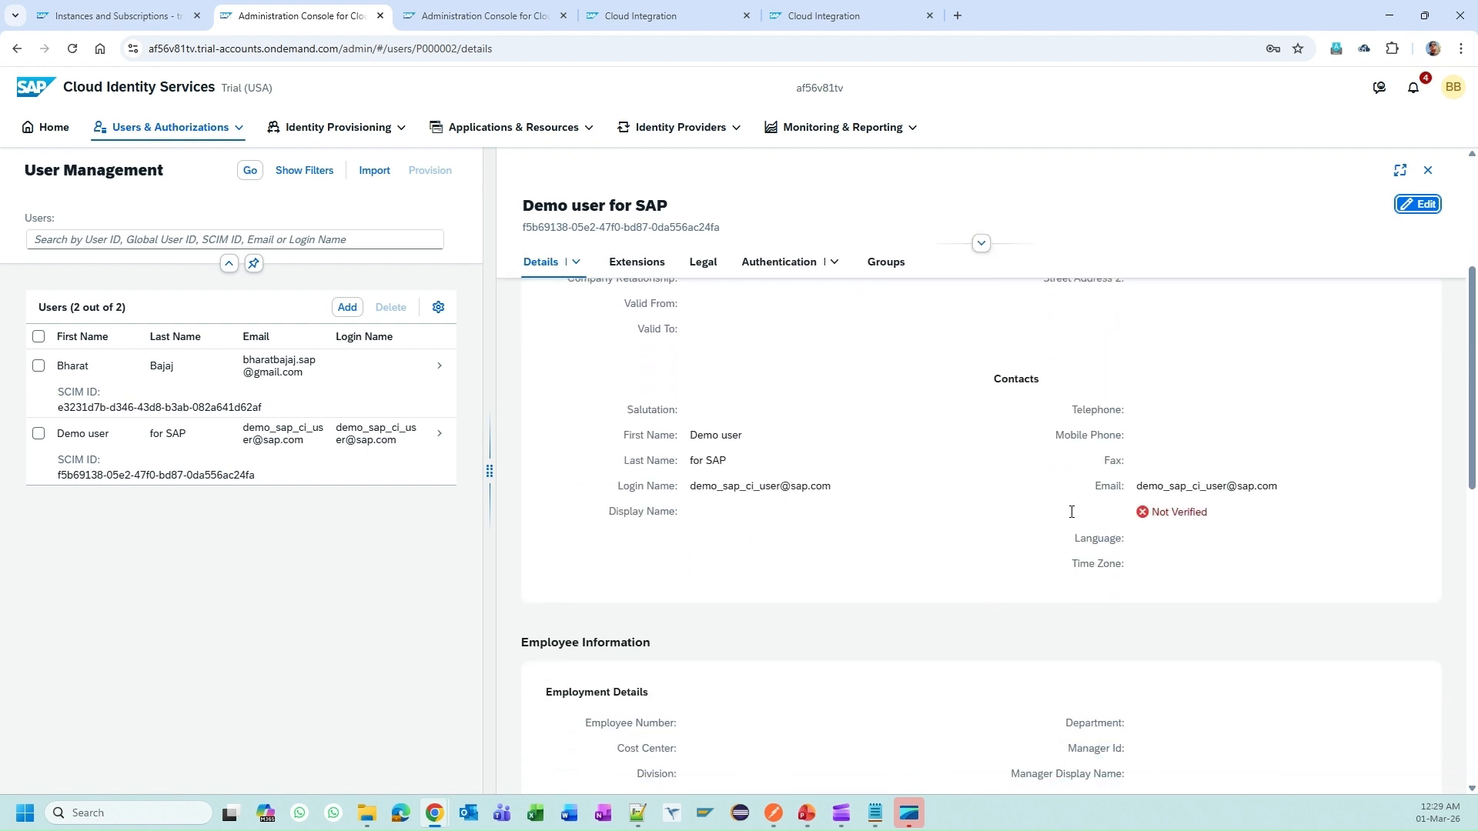
click(1420, 204)
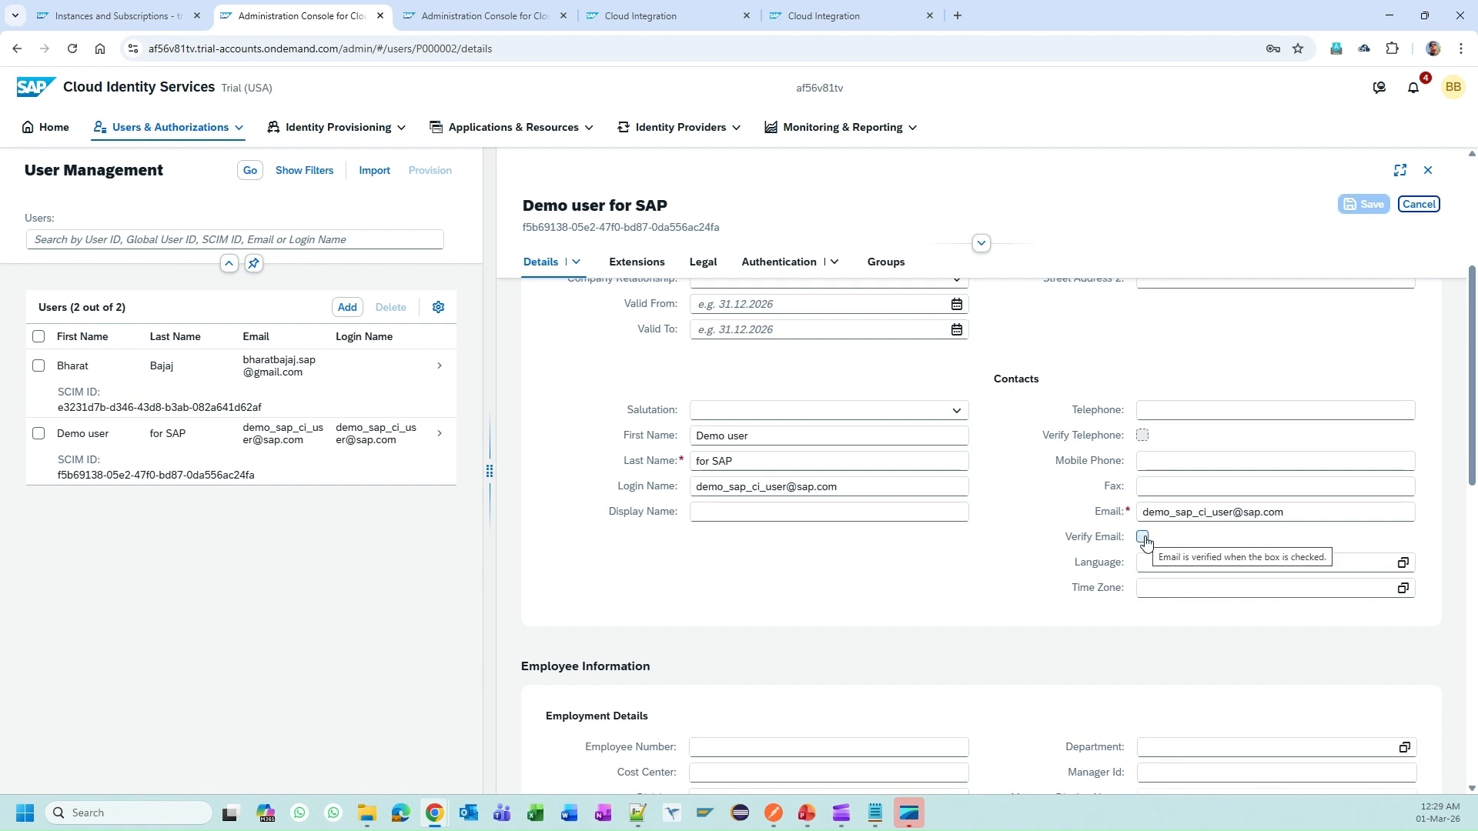
click(1419, 204)
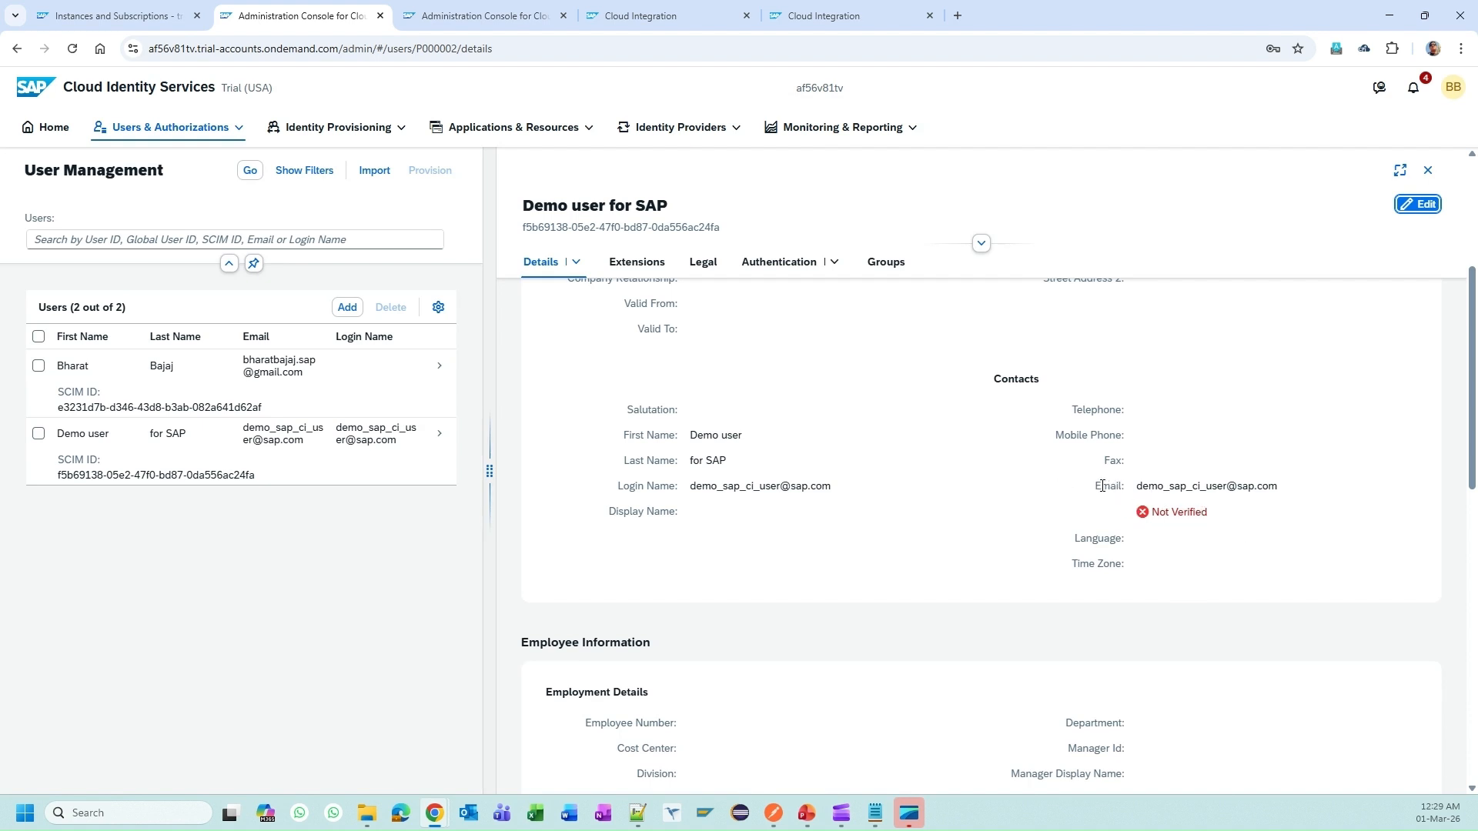
drag(1137, 487, 1258, 487)
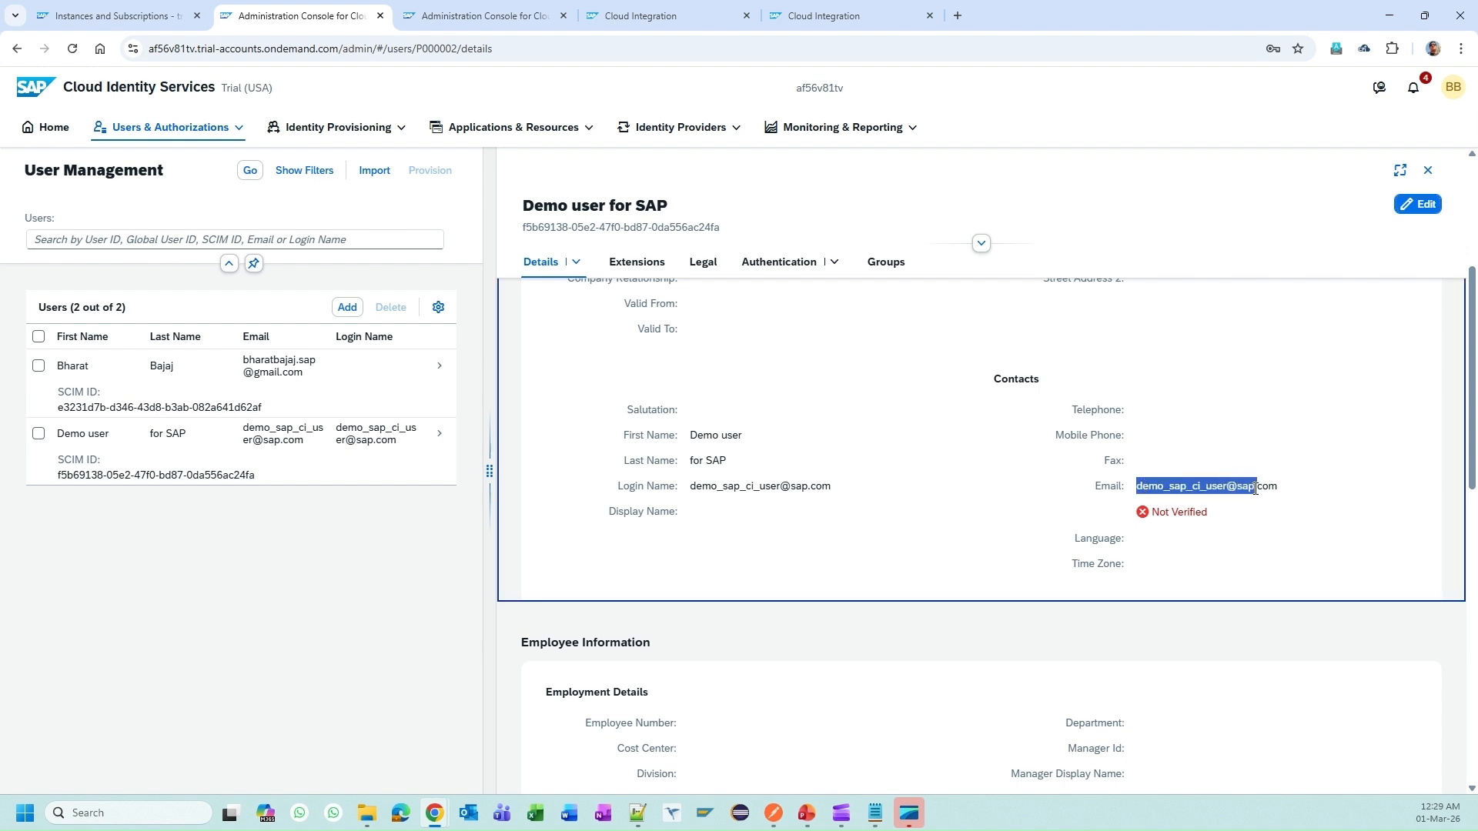
click(1252, 465)
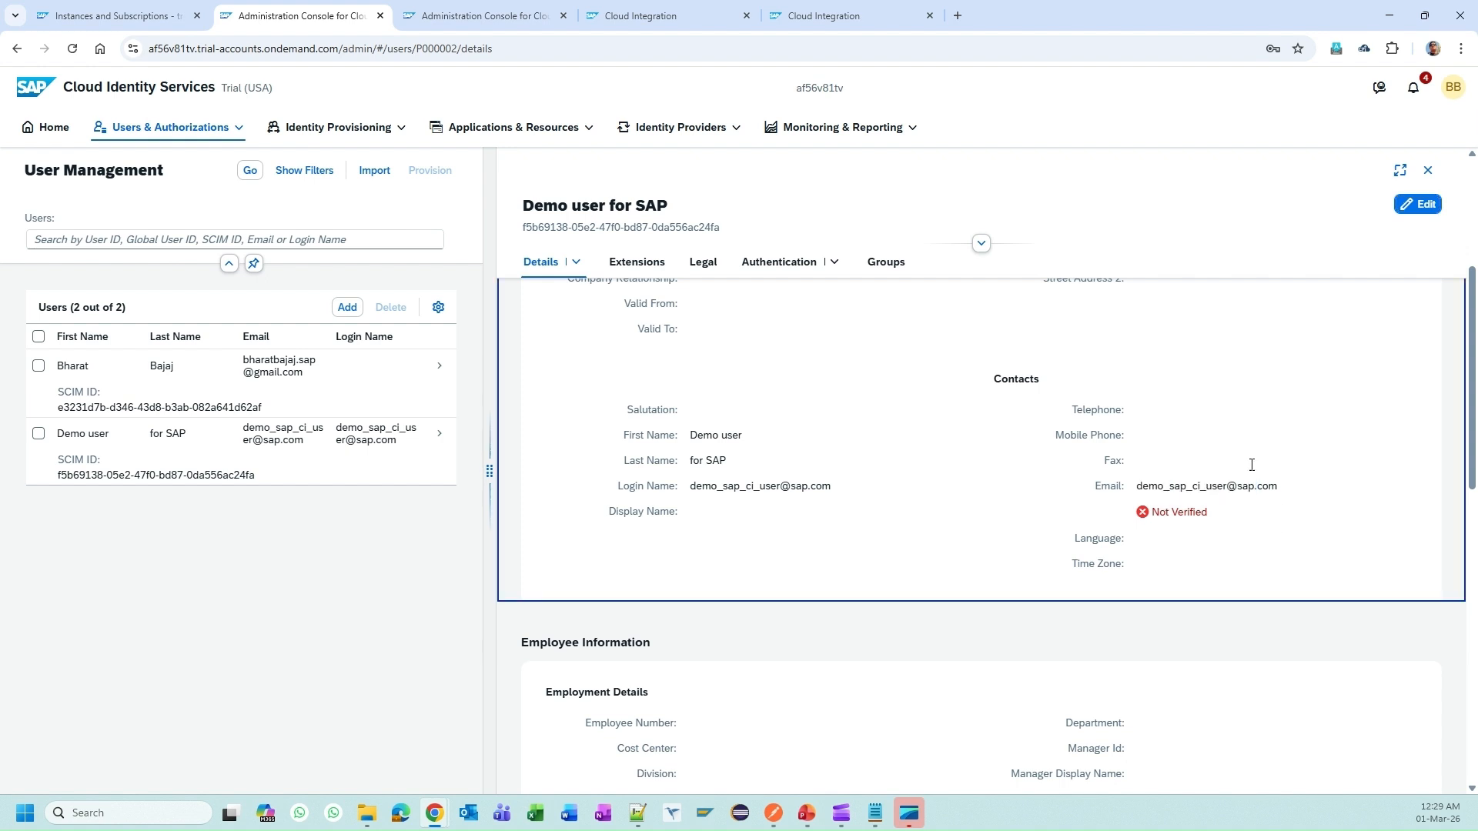
click(1420, 204)
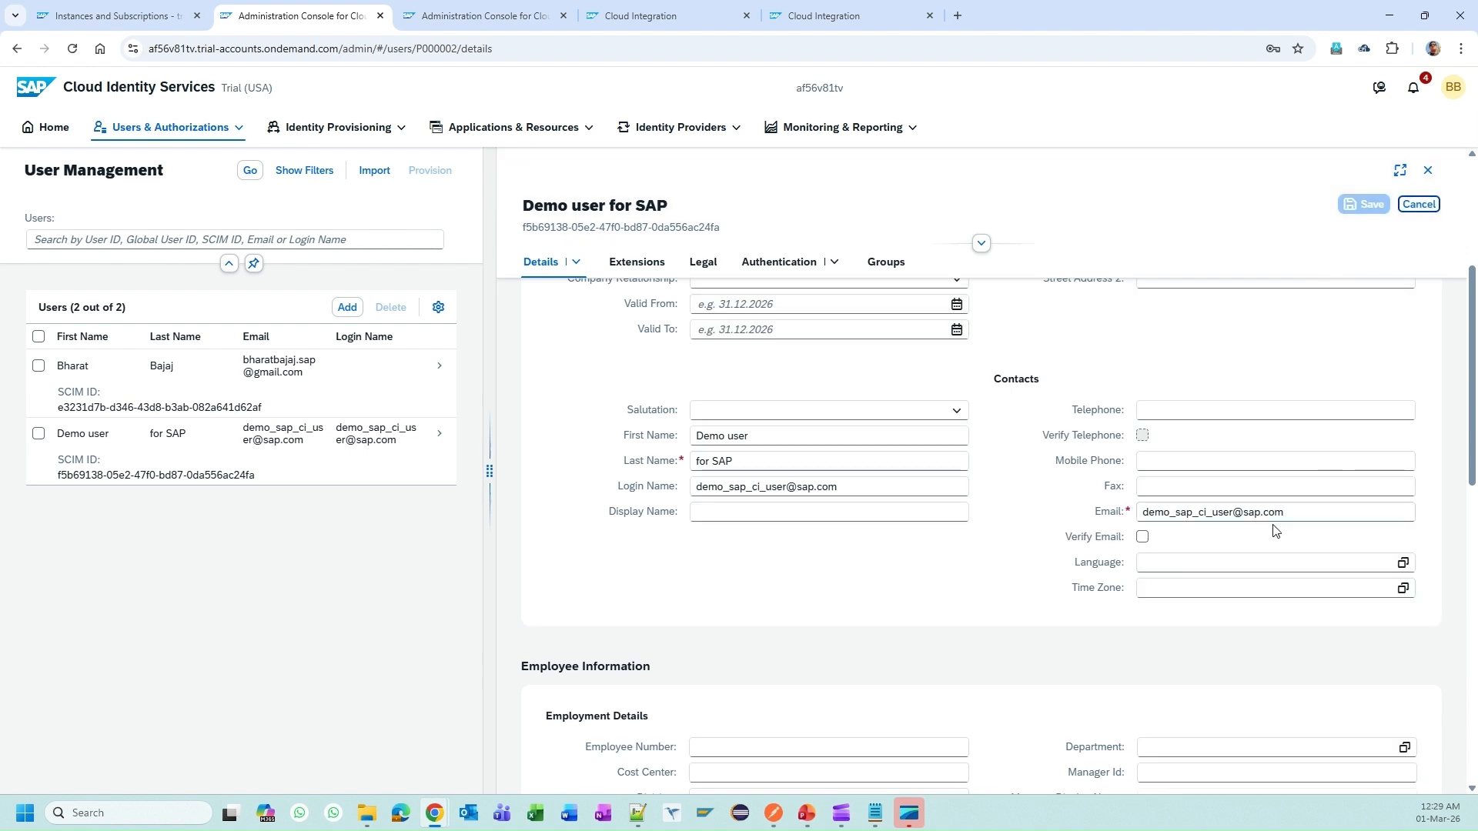
click(1144, 538)
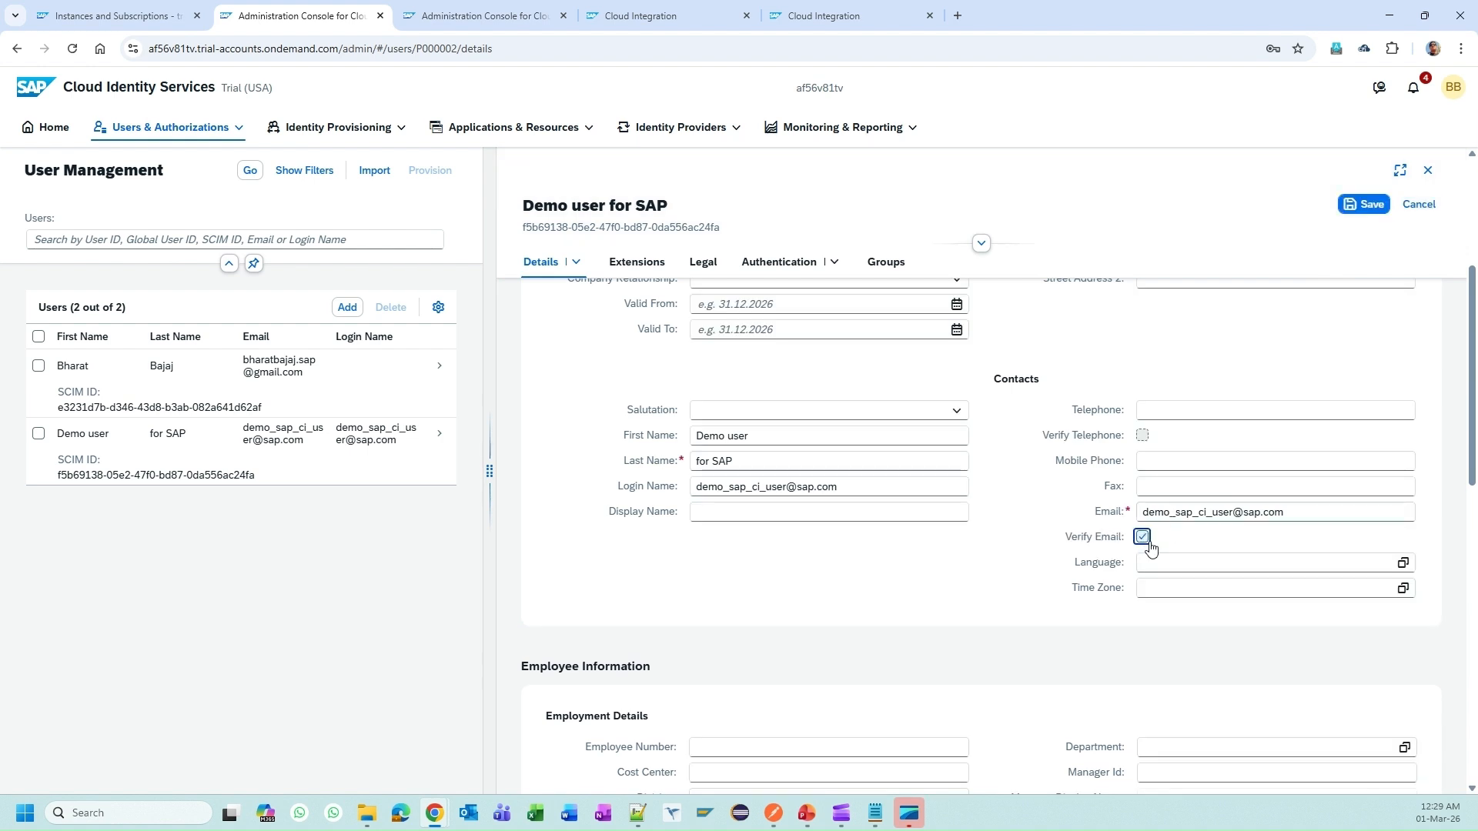
click(1364, 204)
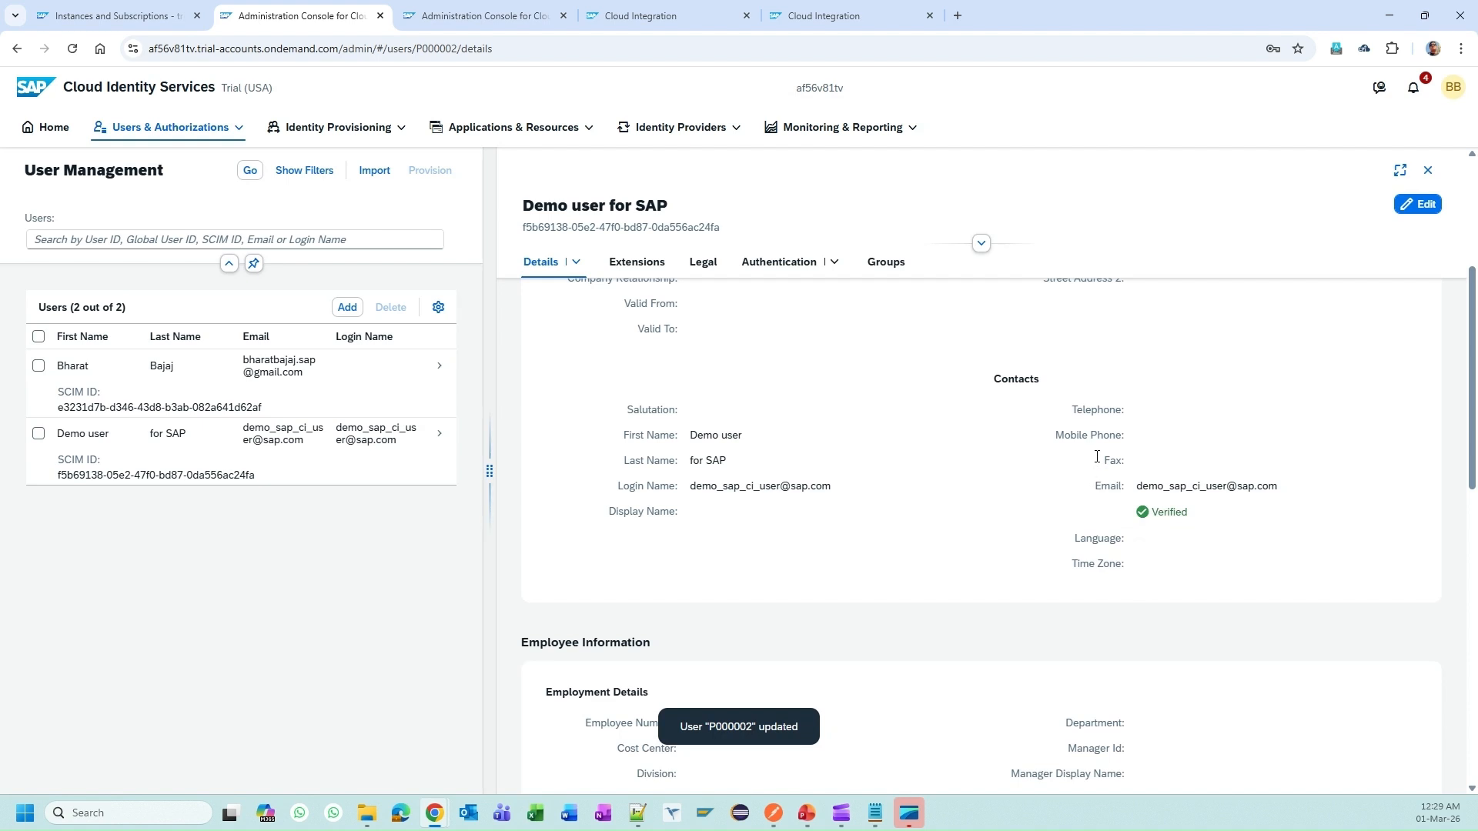
scroll(1140, 493, up, 3)
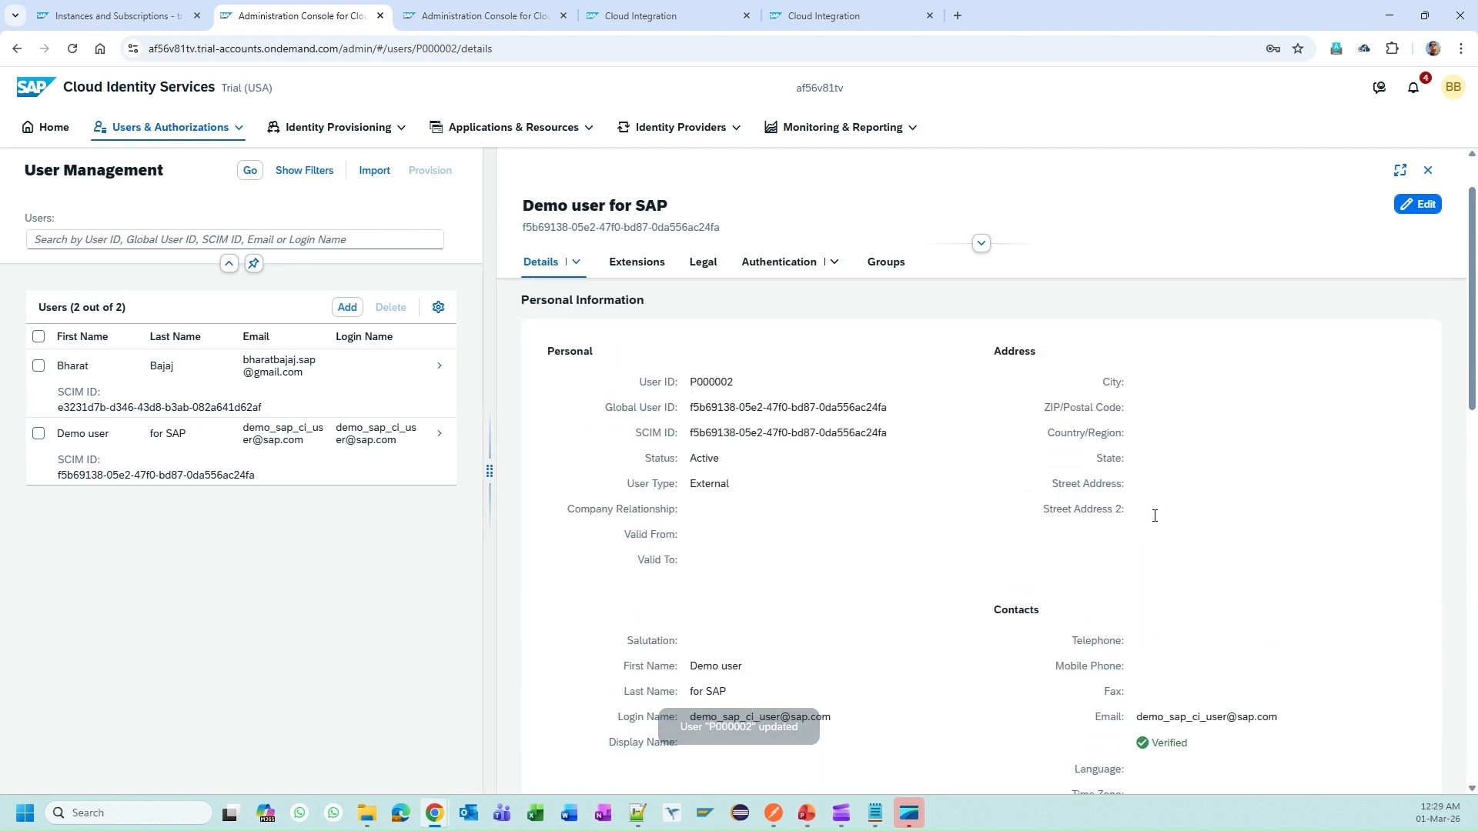
scroll(1163, 539, down, 1)
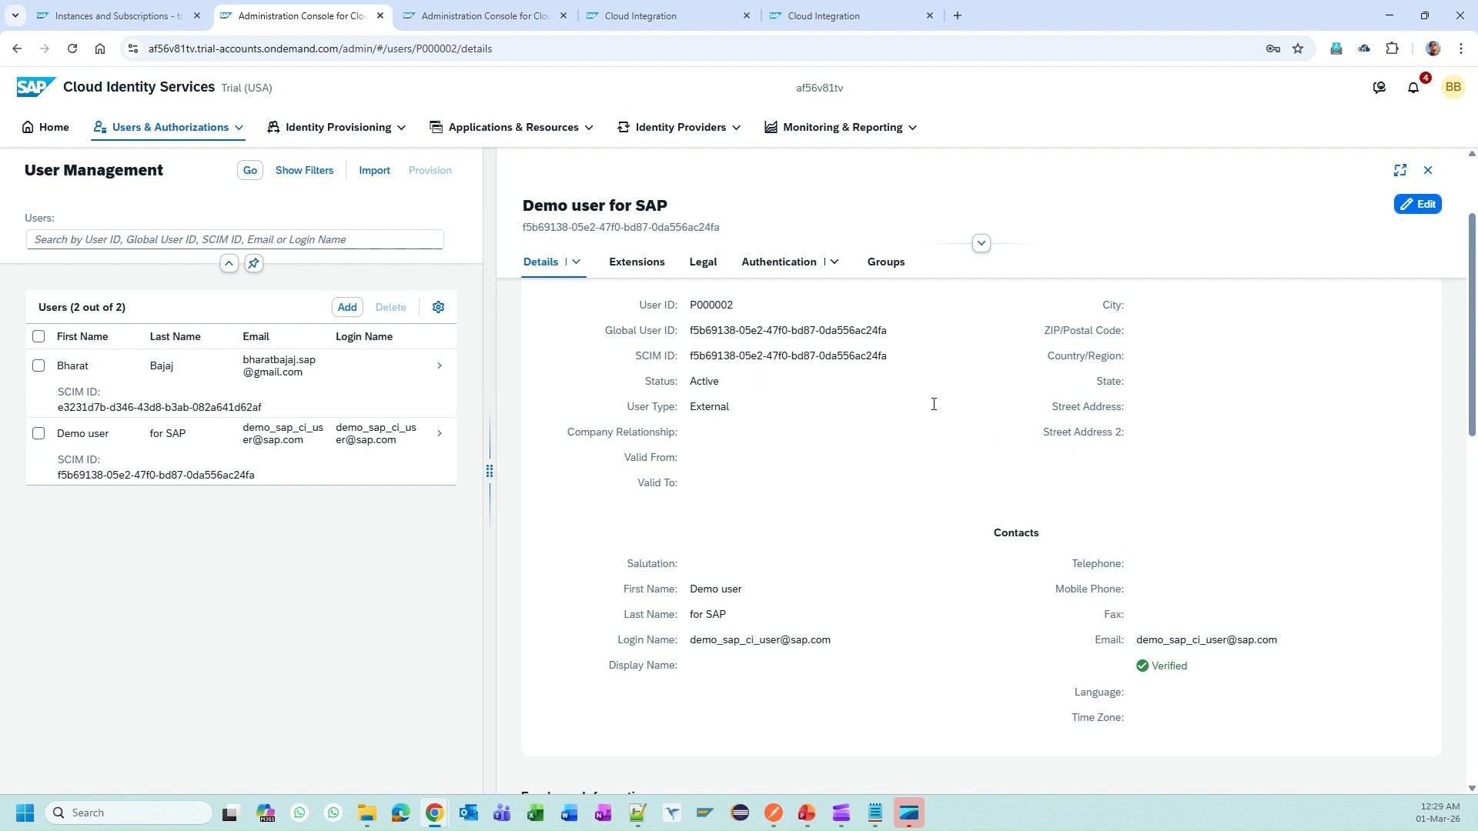
click(335, 51)
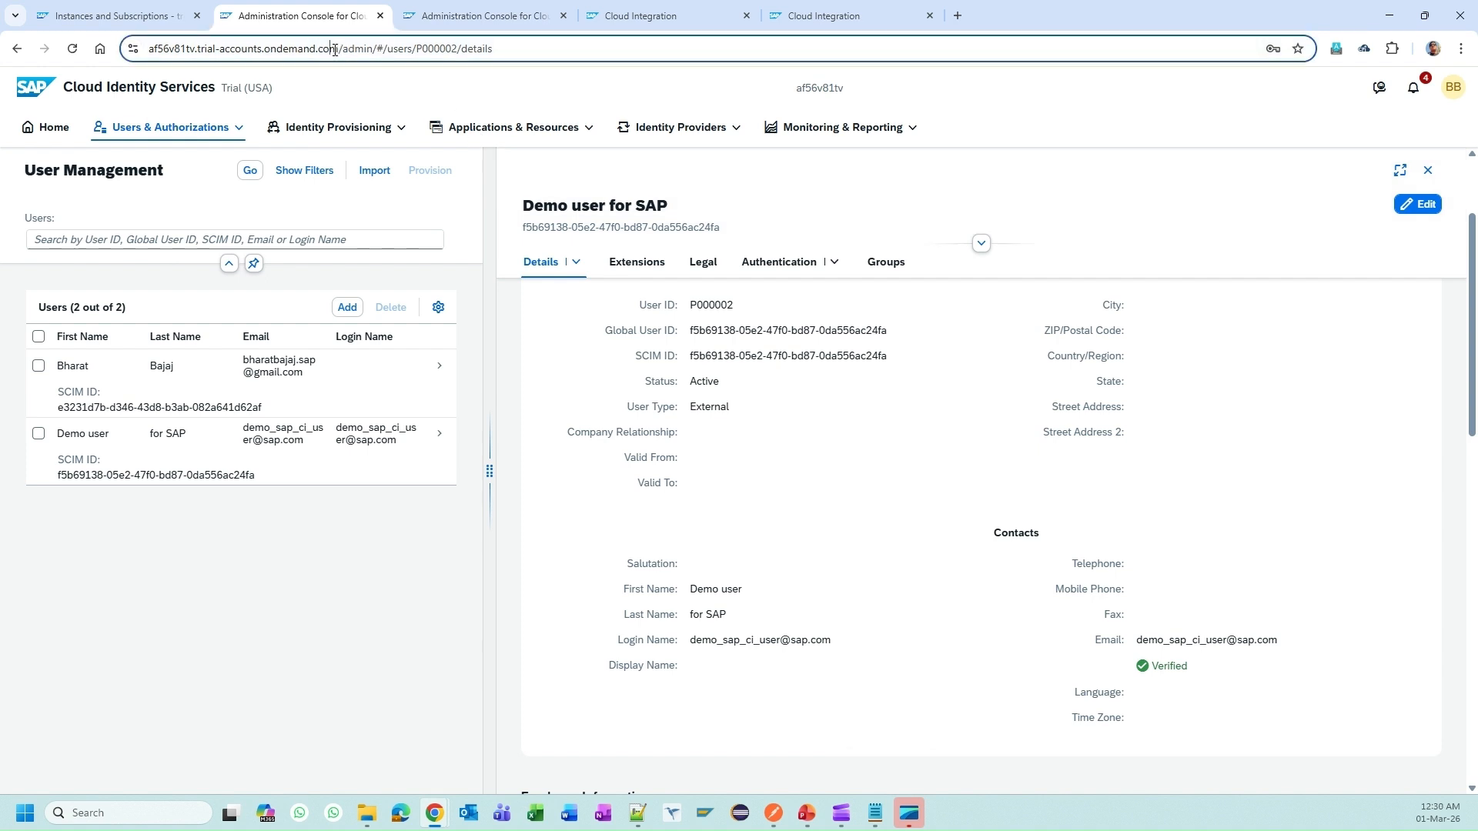
click(336, 51)
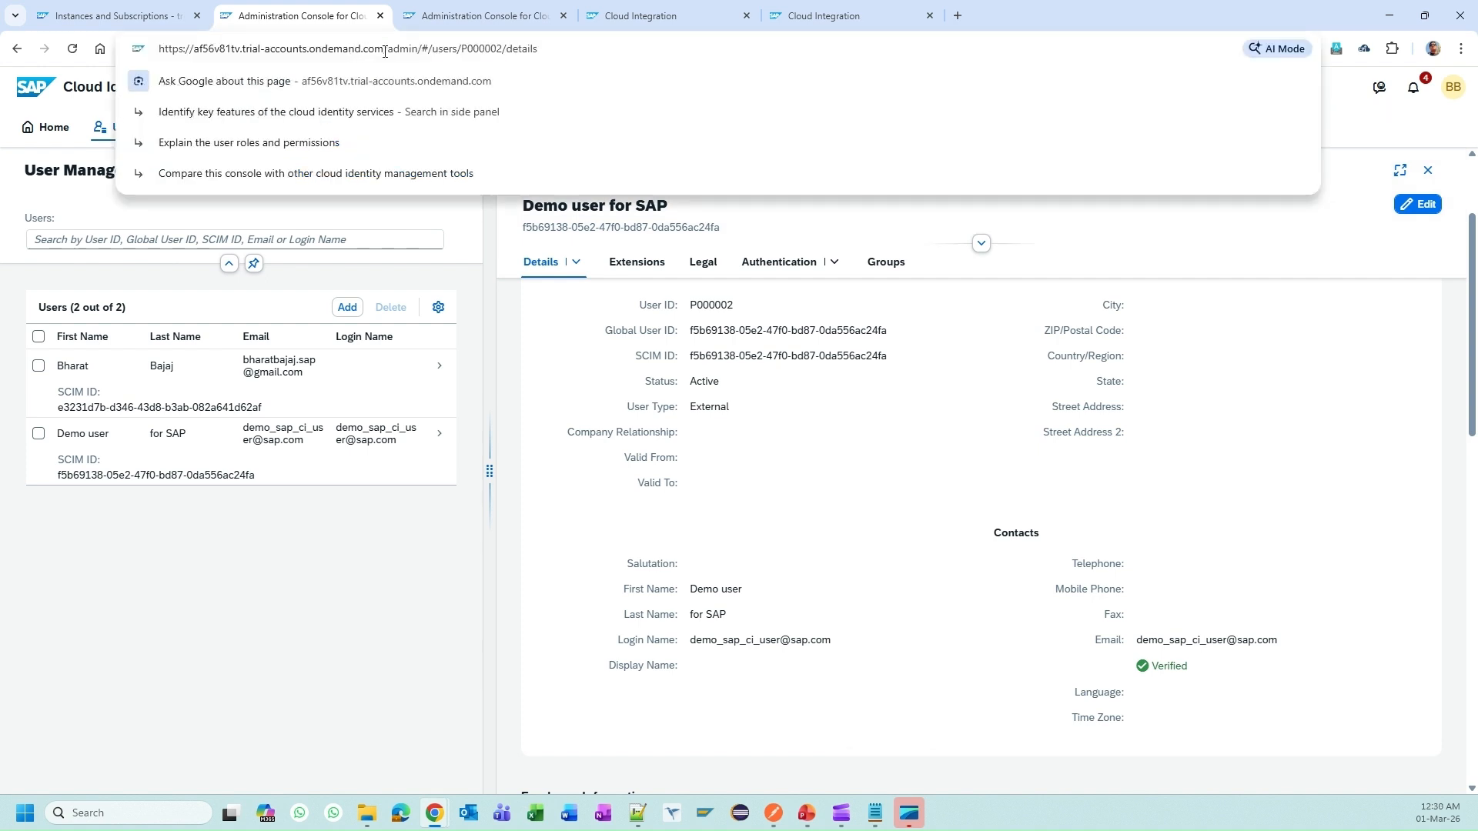
Step: Open the tenant URL in a new incognito window and accept the client certificate
drag(384, 48, 140, 36)
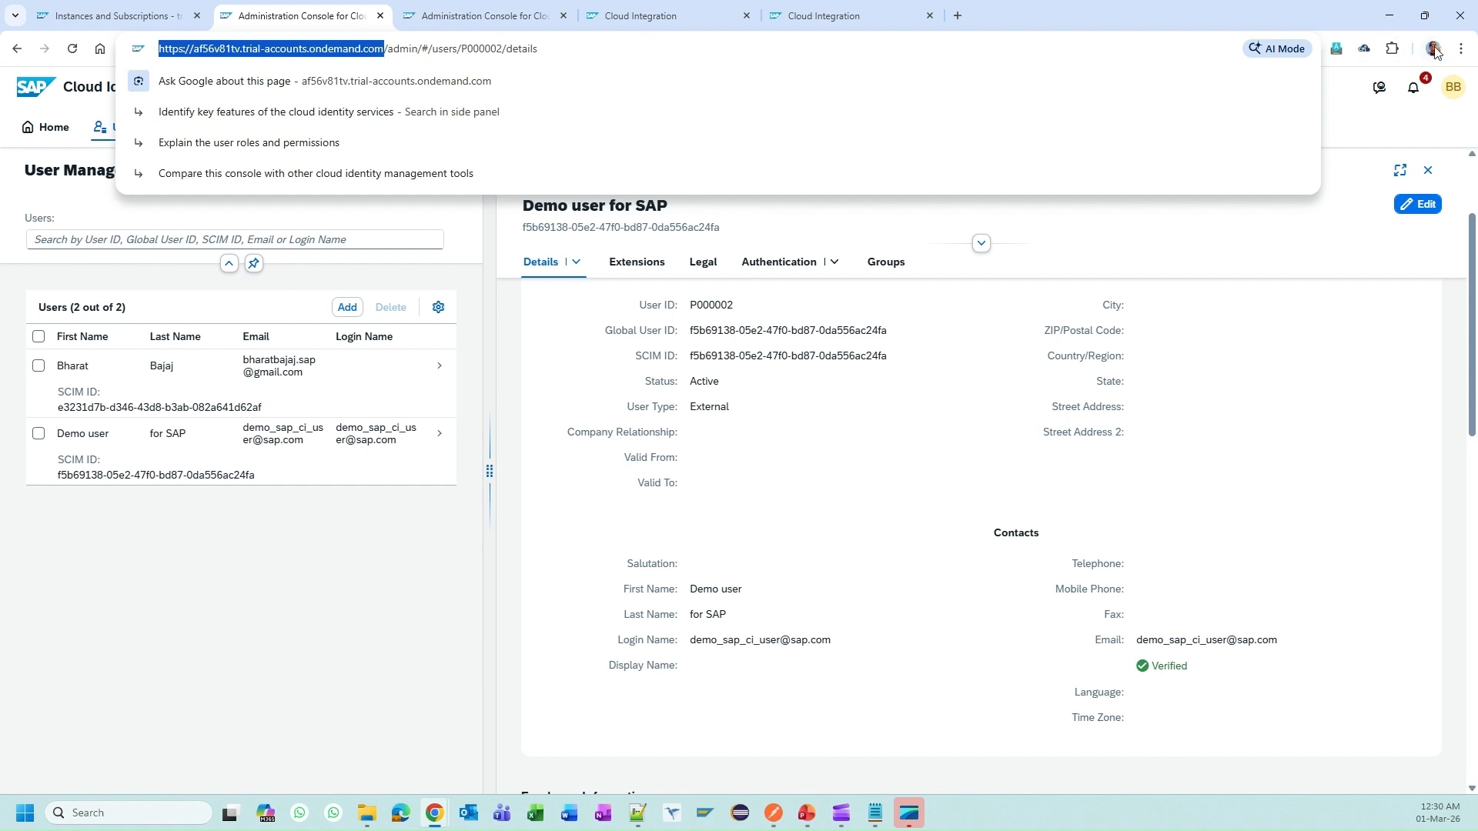
click(1462, 49)
click(1334, 166)
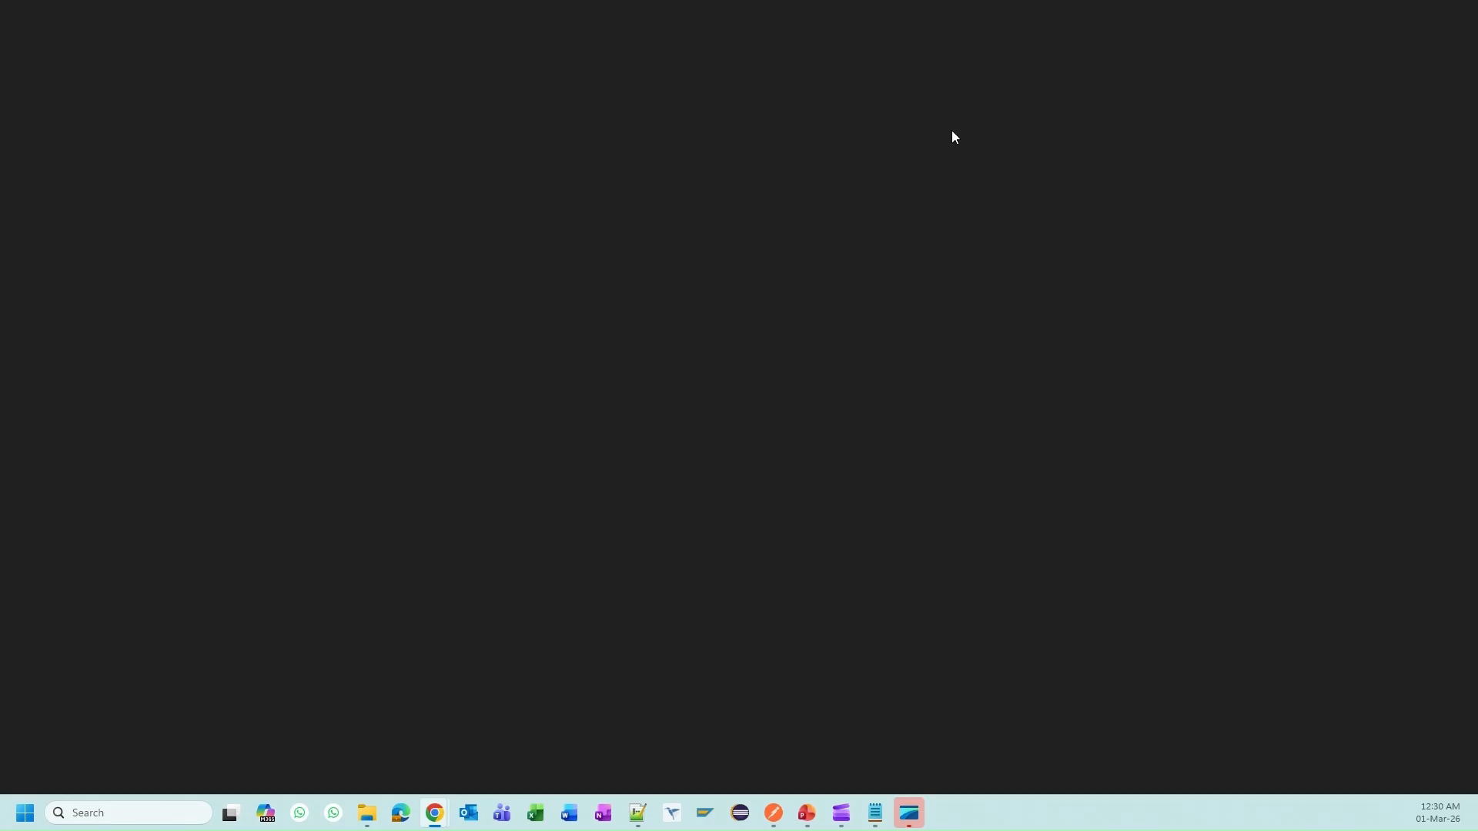
key(ctrl+v)
key(Return)
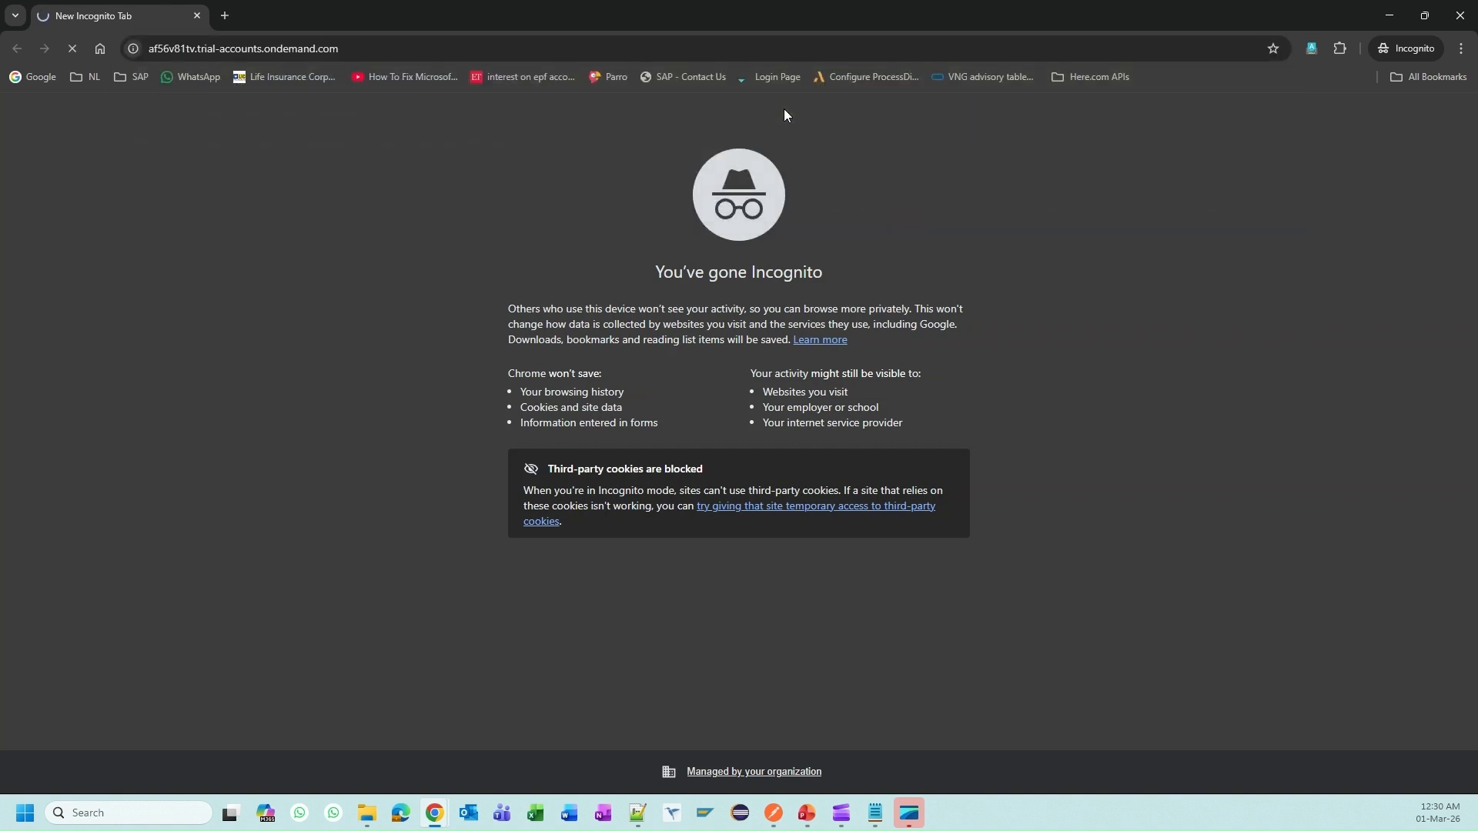
click(873, 280)
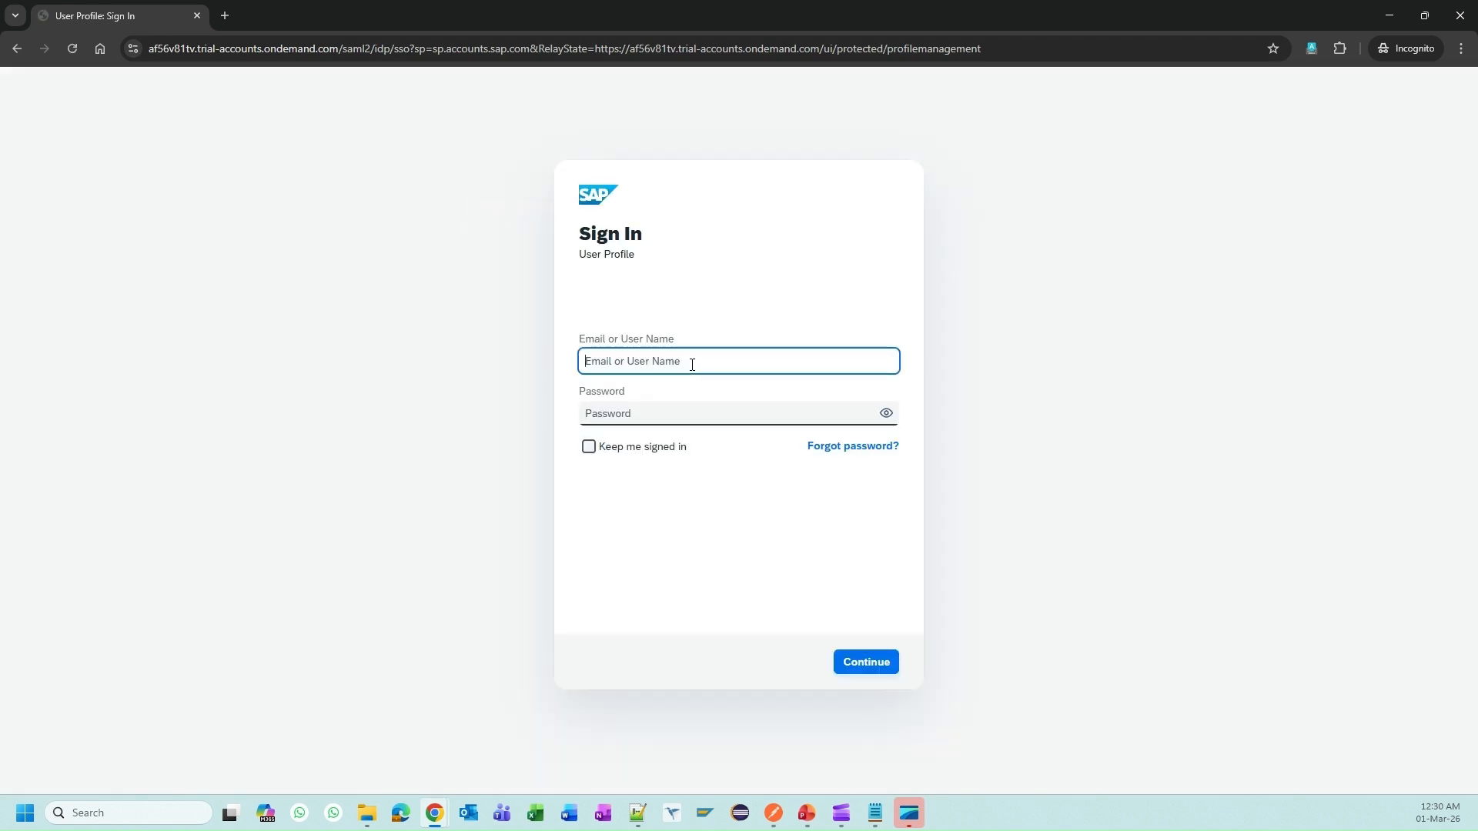
Step: Sign in with the new user's saved login e-mail and password from the notes
click(875, 813)
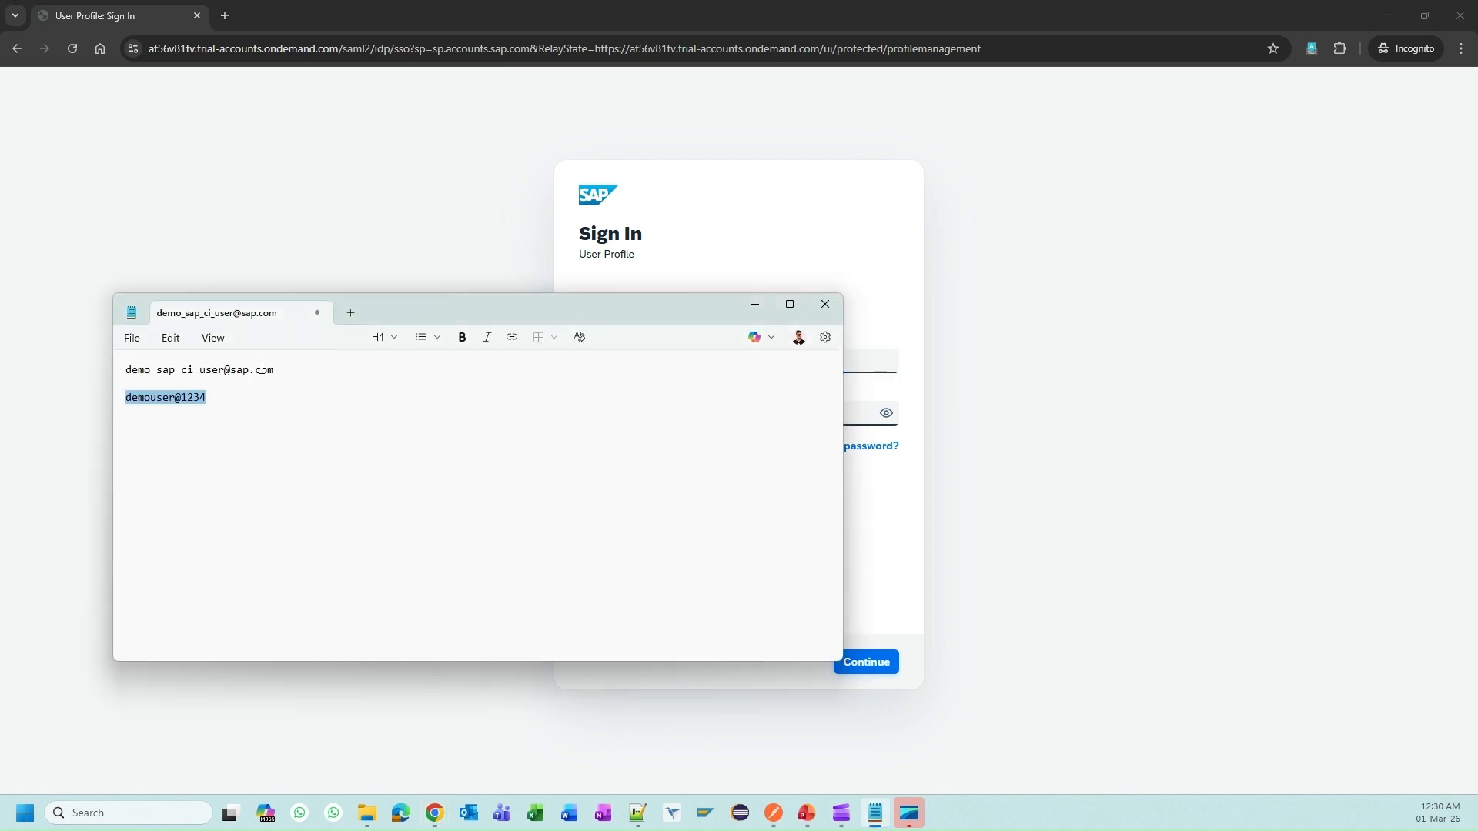
drag(275, 369, 69, 339)
key(ctrl+c)
click(865, 360)
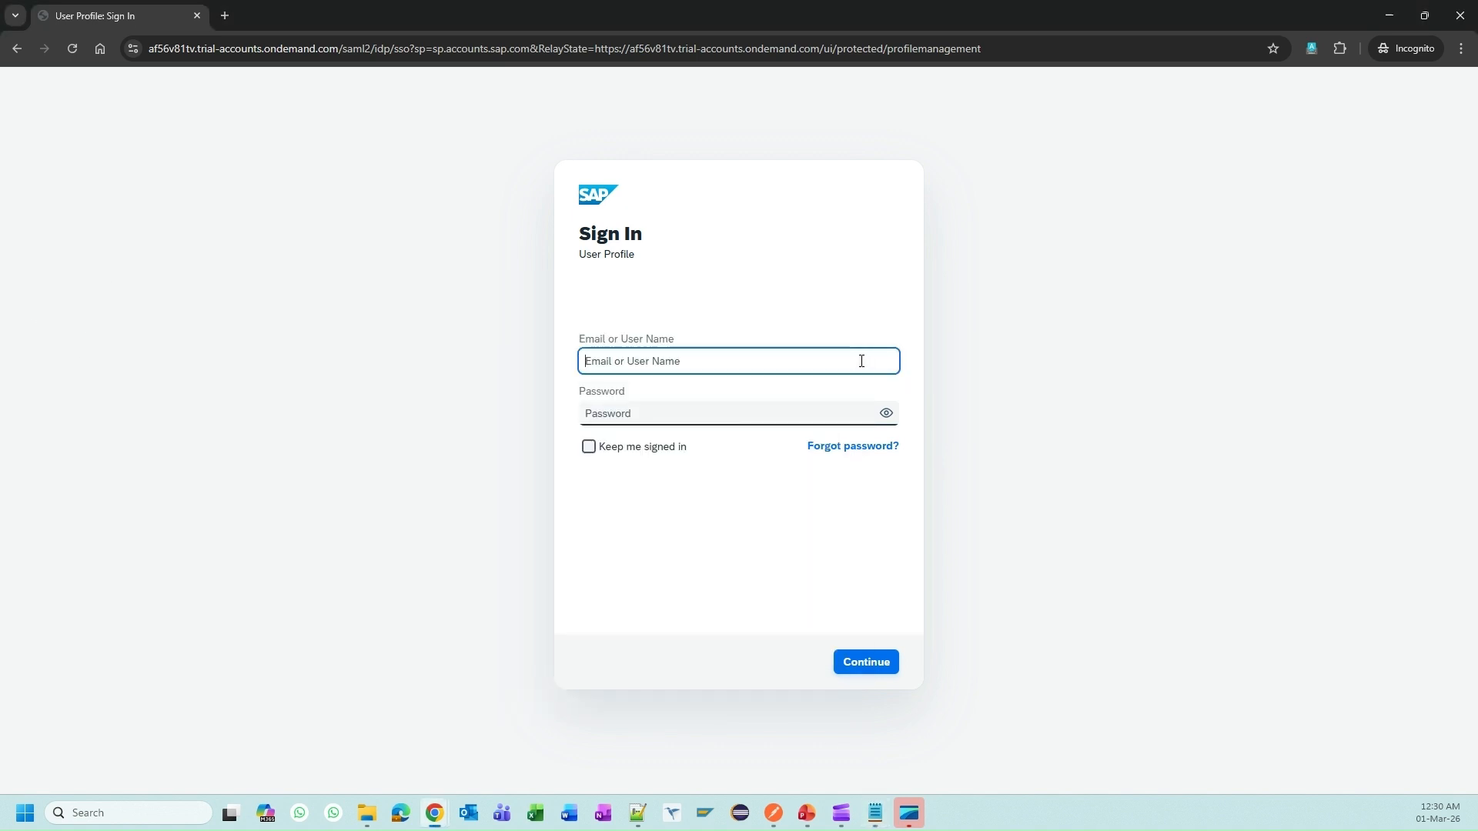
key(ctrl+v)
key(alt+Tab)
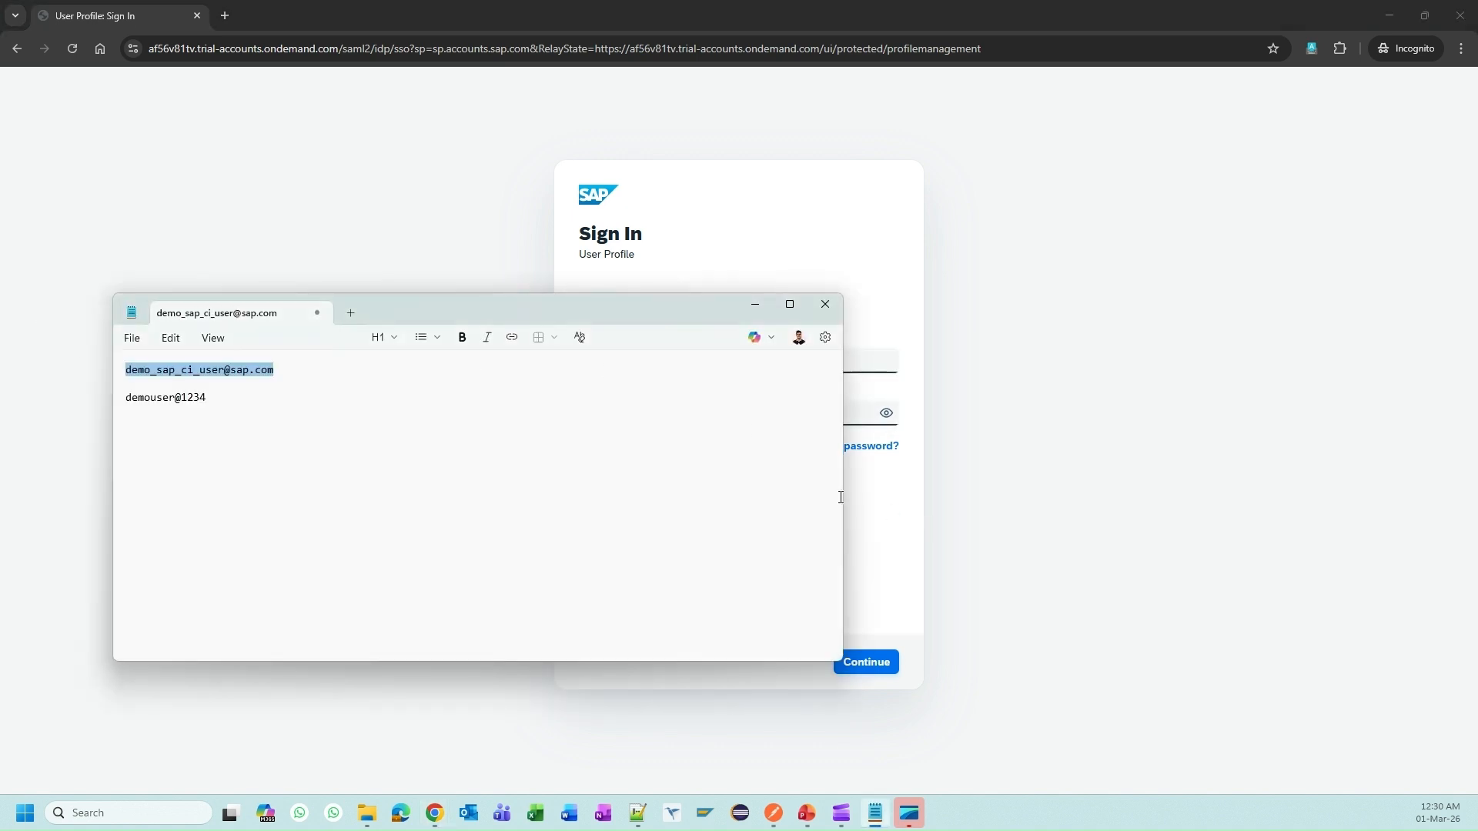
drag(842, 496, 399, 469)
drag(208, 398, 124, 396)
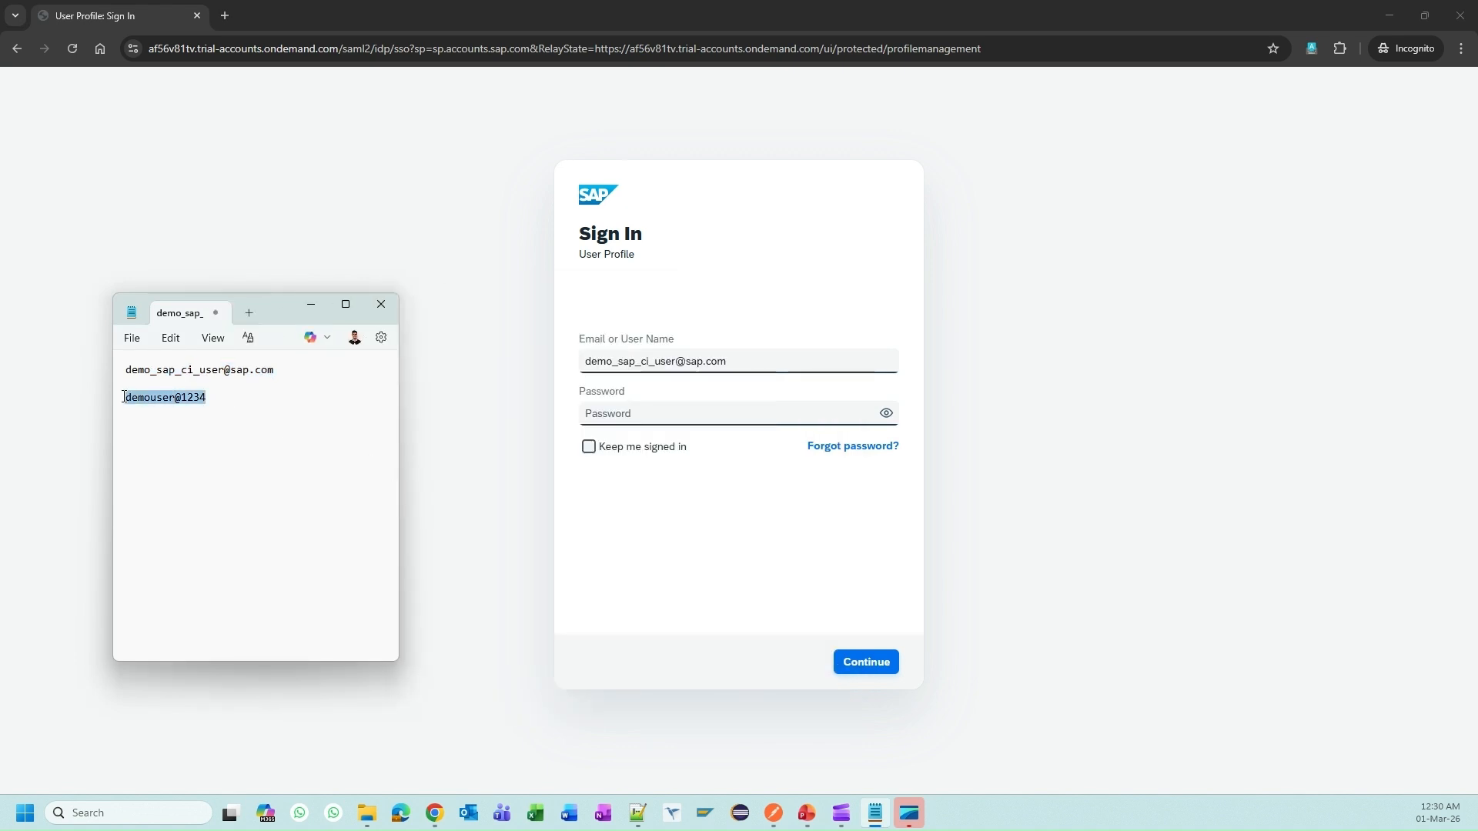
key(ctrl+c)
click(719, 413)
key(ctrl+v)
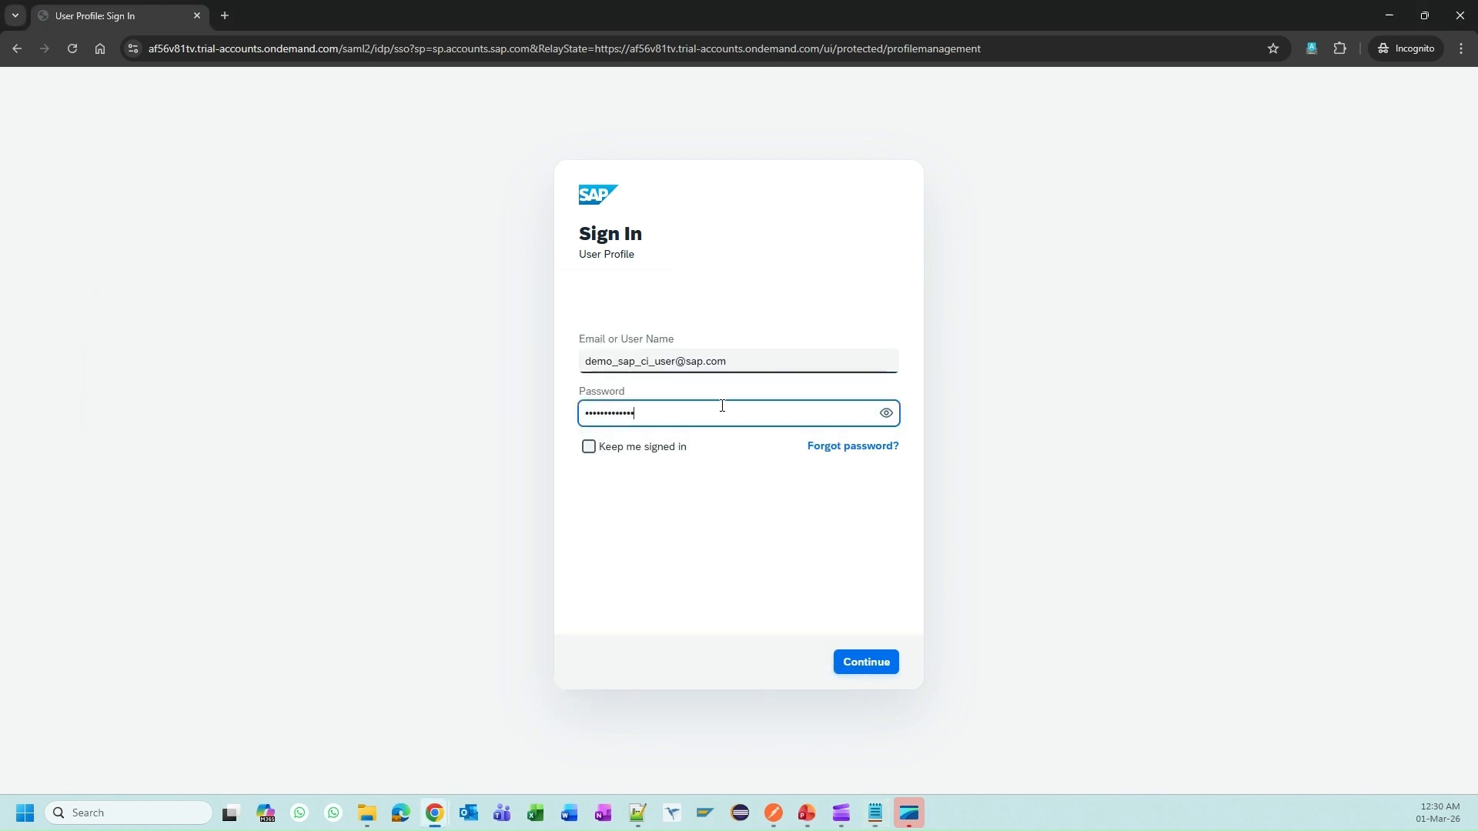
click(887, 413)
click(886, 663)
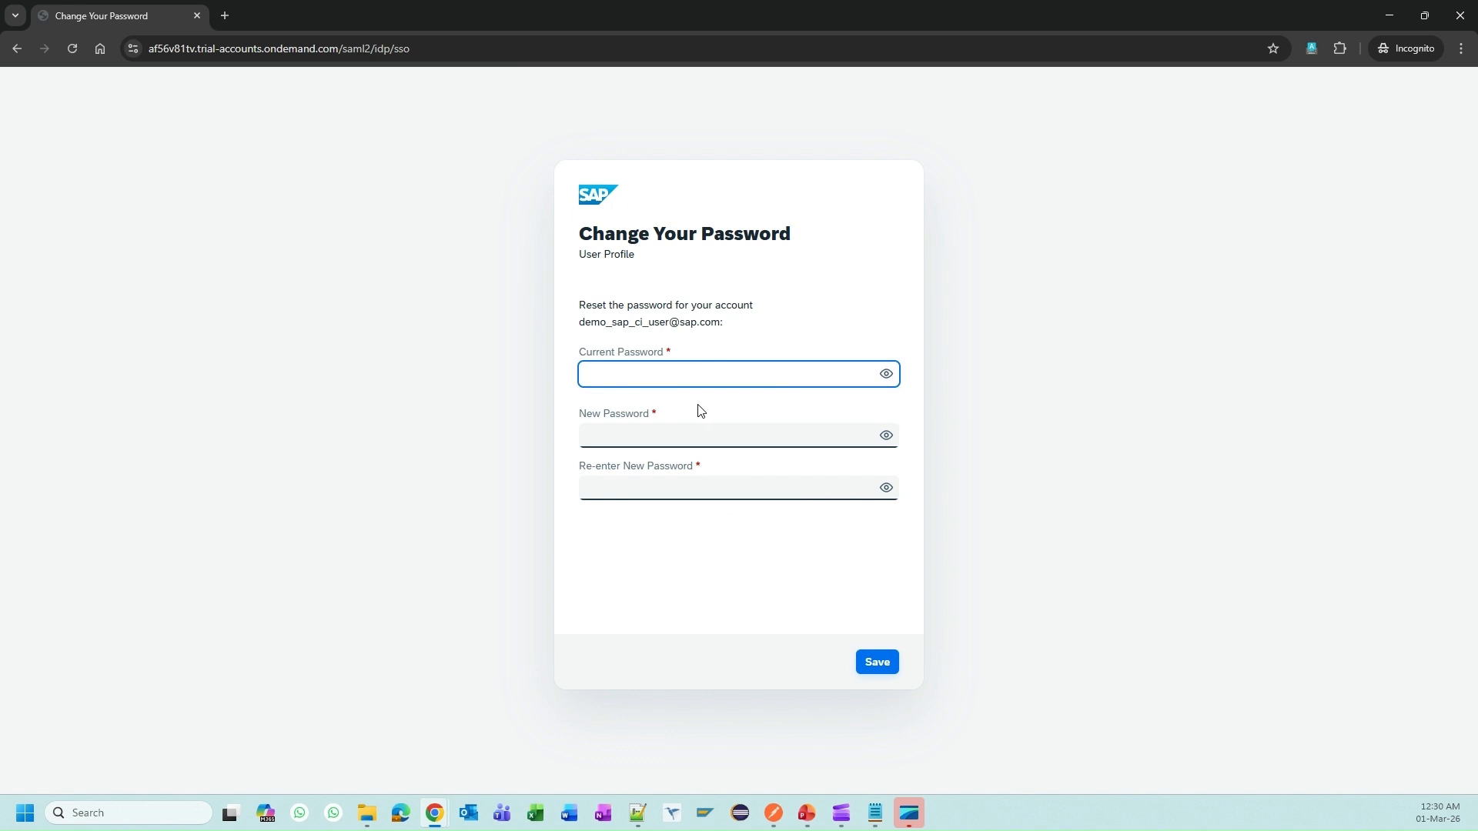
Step: Enter the current password and derive the new password in the notes by trimming its digits
key(ctrl+v)
key(alt+Tab)
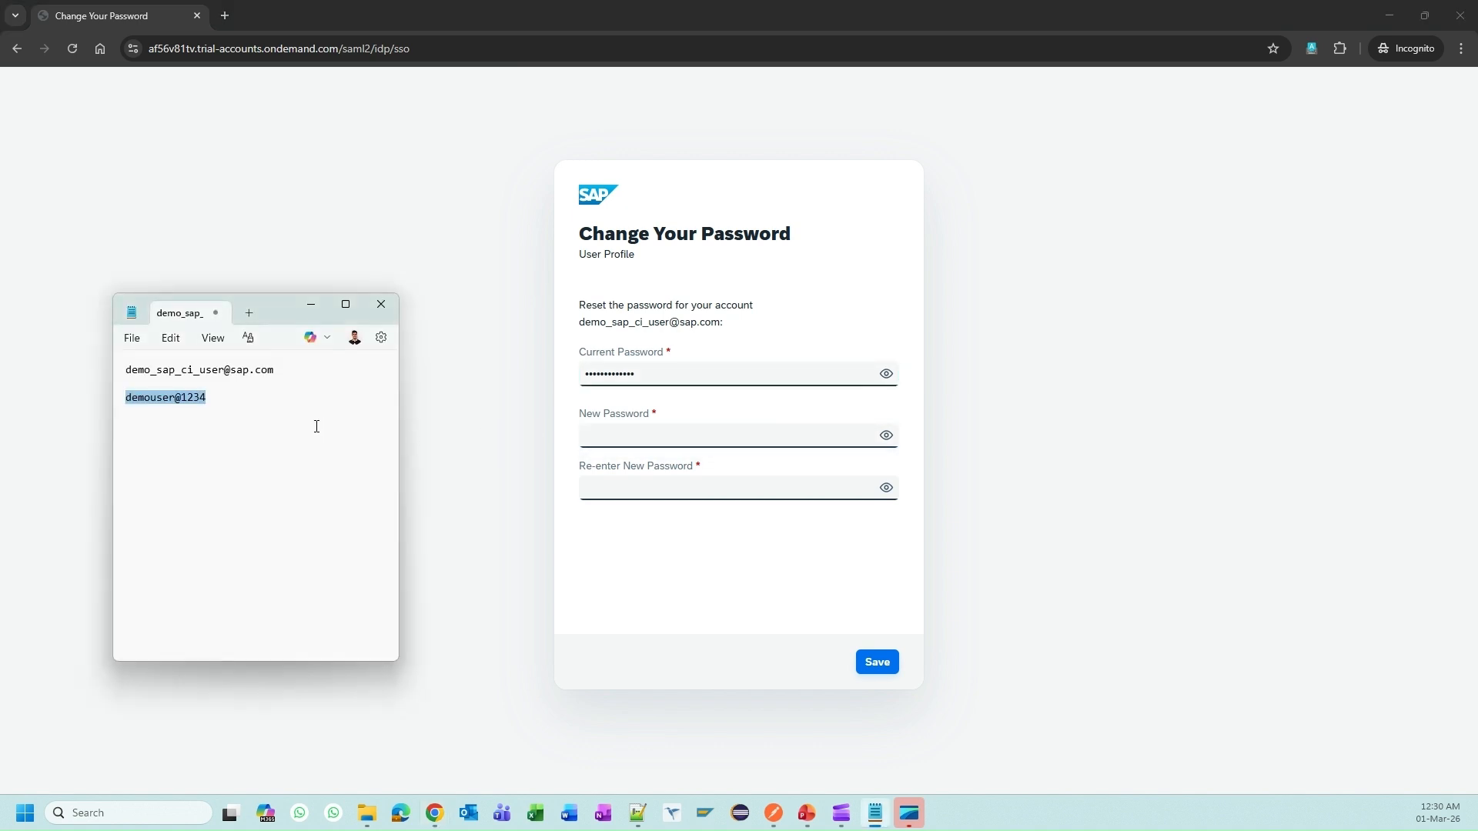
click(316, 428)
key(ctrl+v)
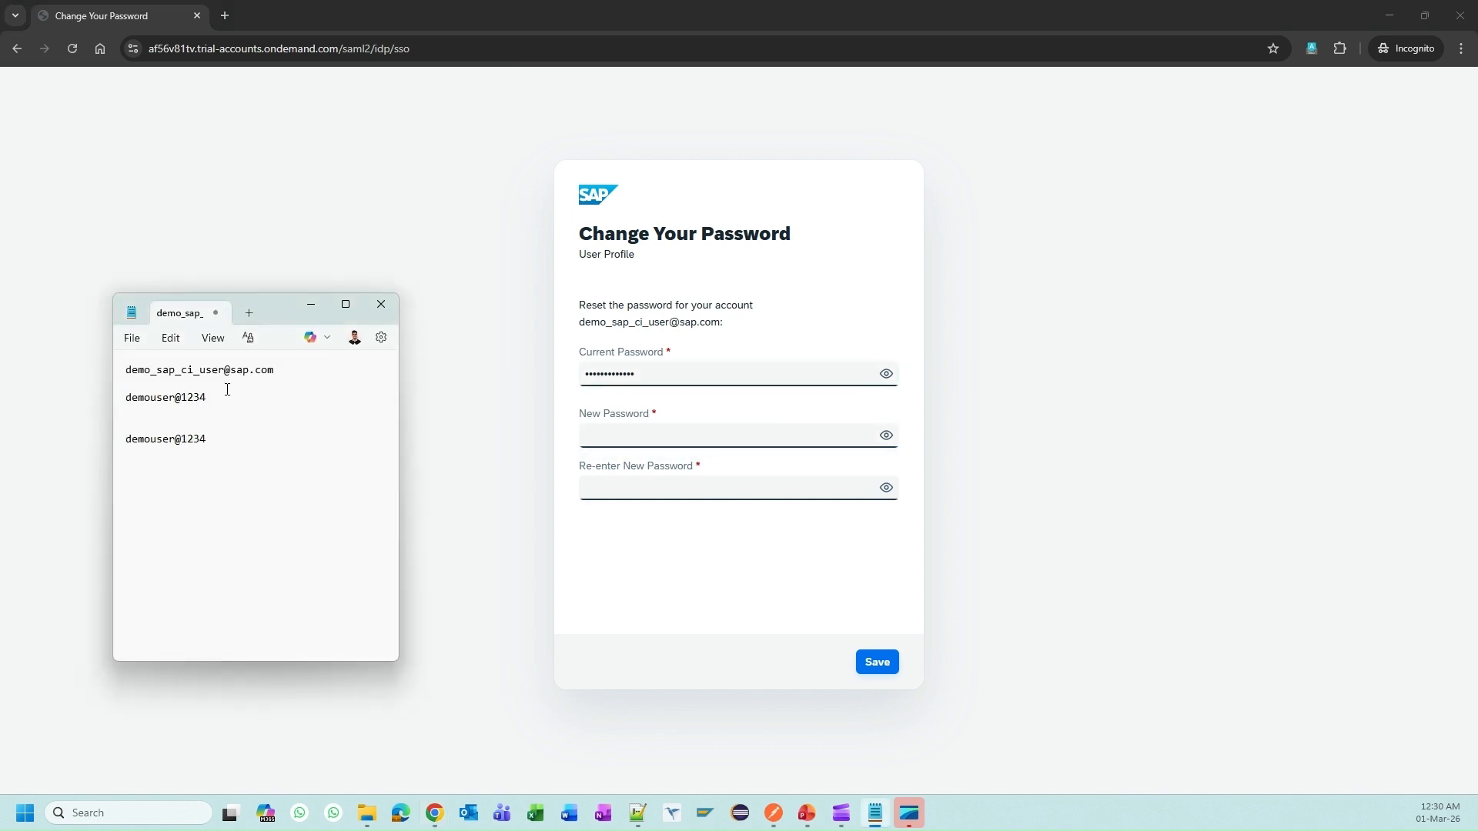
key(BackSpace)
key(BackSpace)
key(BackSpace)
key(BackSpace)
key(shift+Home)
Step: Enter the new password in both New Password fields and save the change
key(alt+Tab)
click(623, 433)
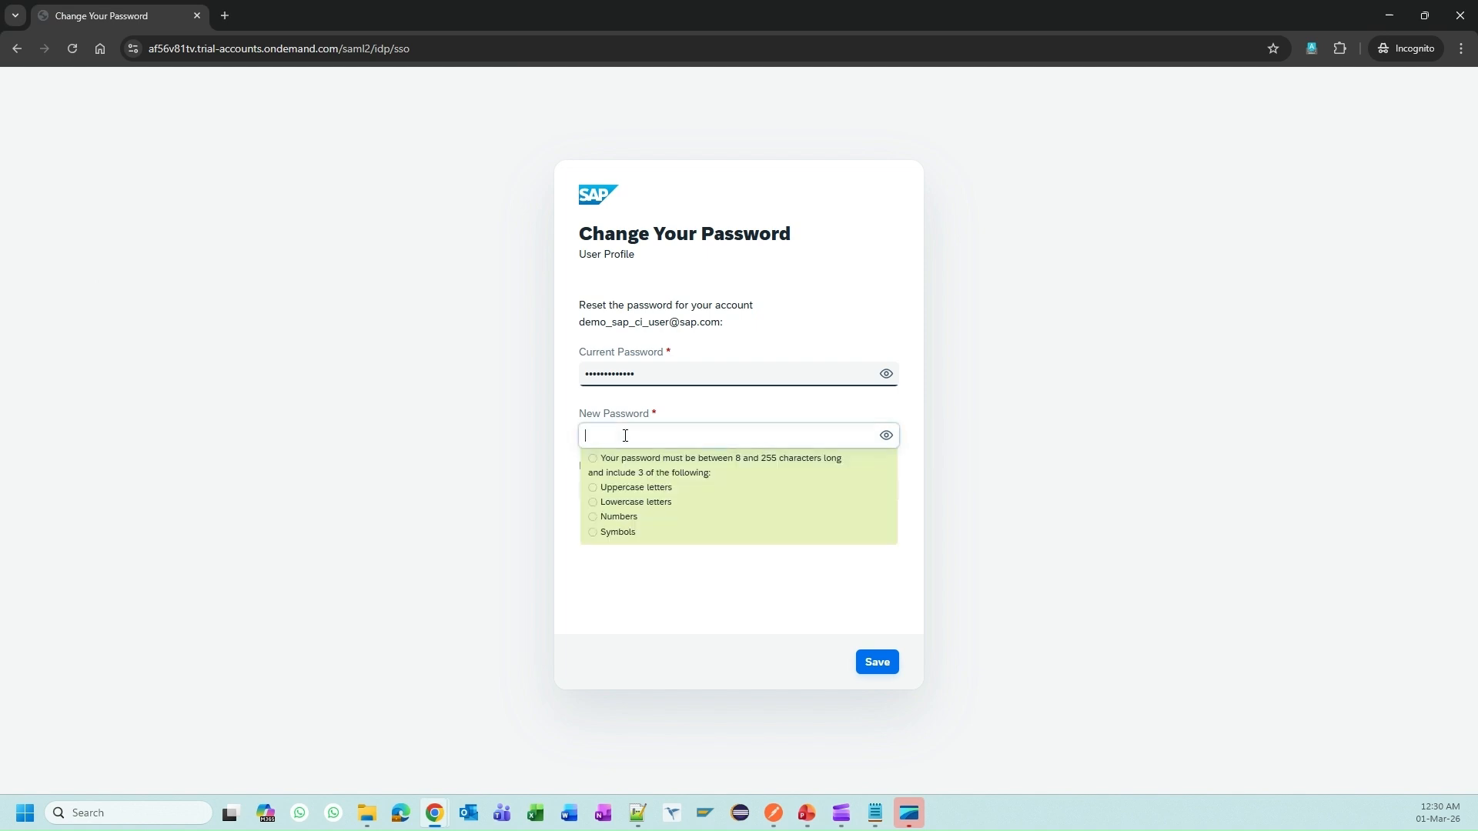
key(ctrl+v)
click(725, 488)
key(ctrl+v)
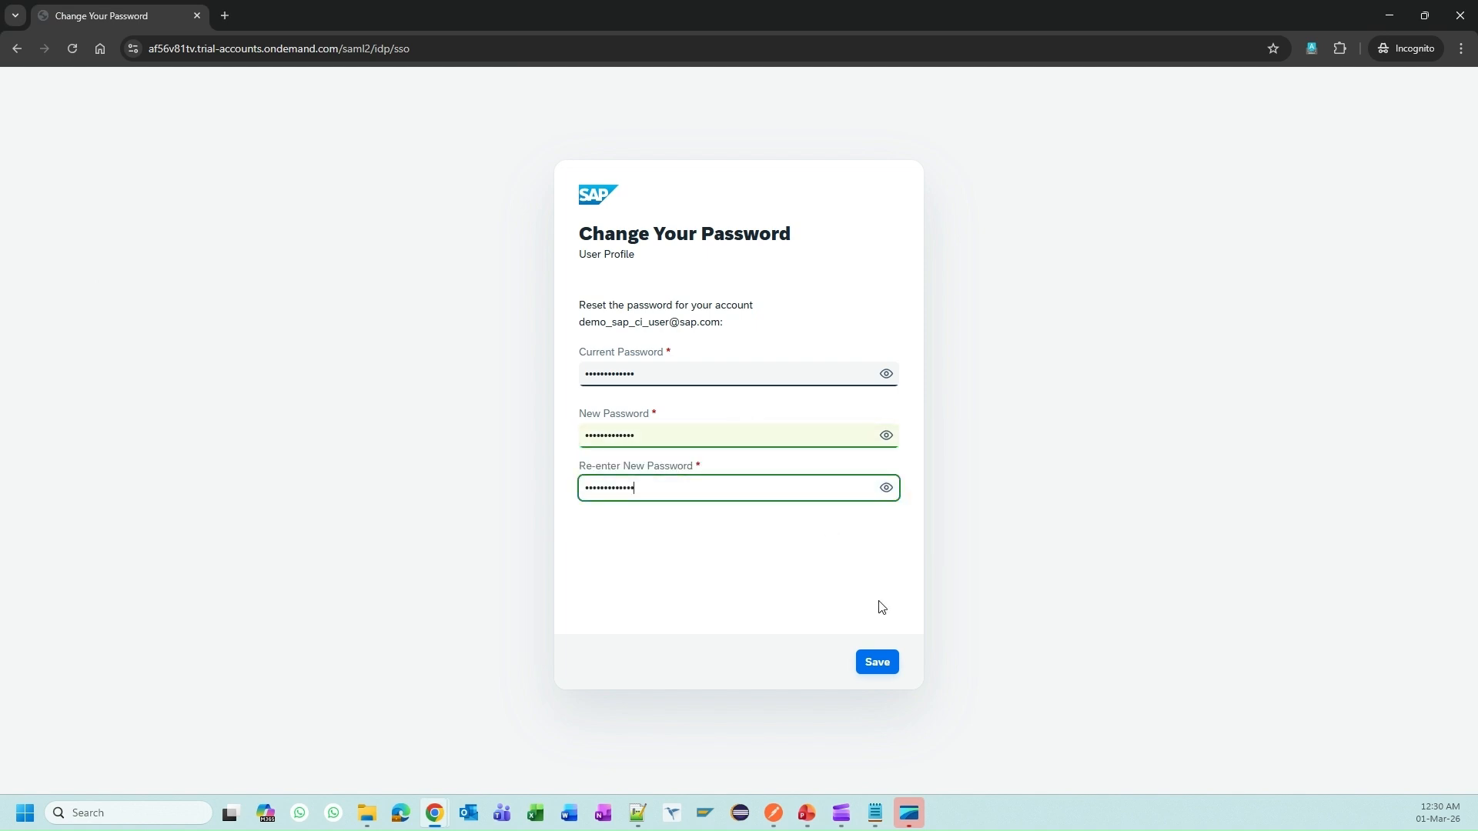
click(881, 663)
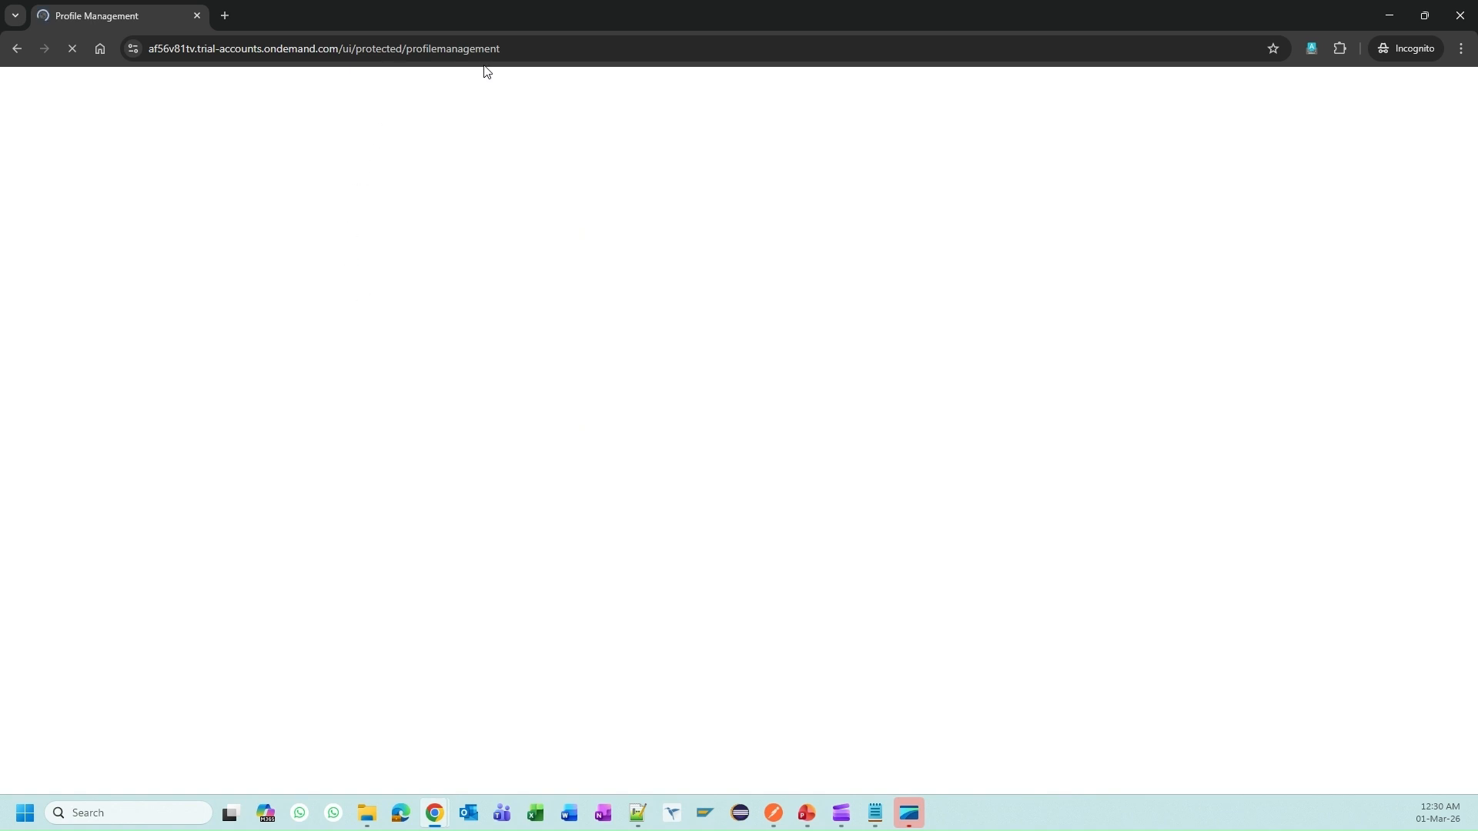
Step: Delete the outdated password line from the credential notes
click(878, 810)
click(240, 398)
triple_click(240, 398)
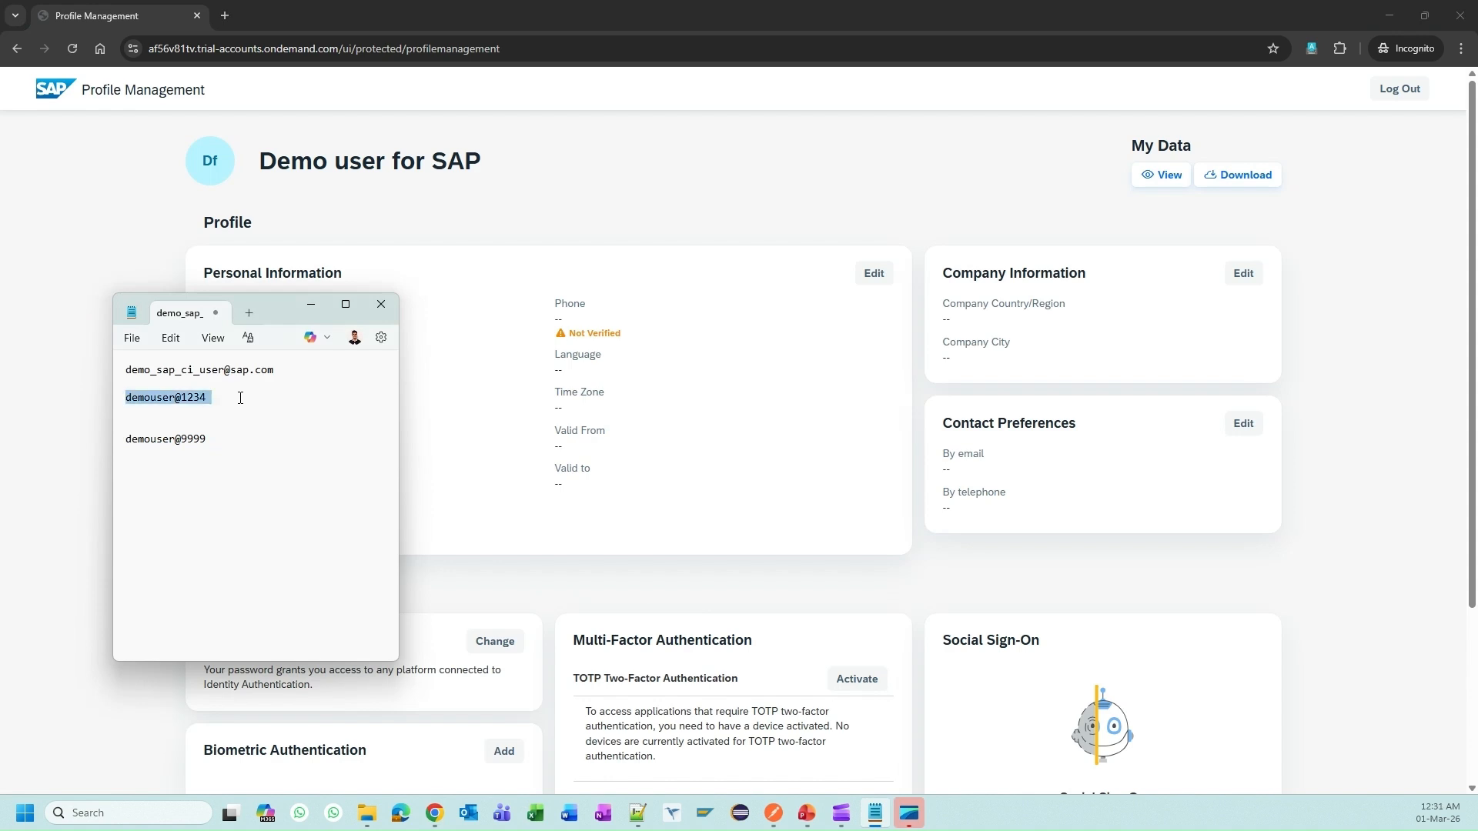
key(BackSpace)
key(Delete)
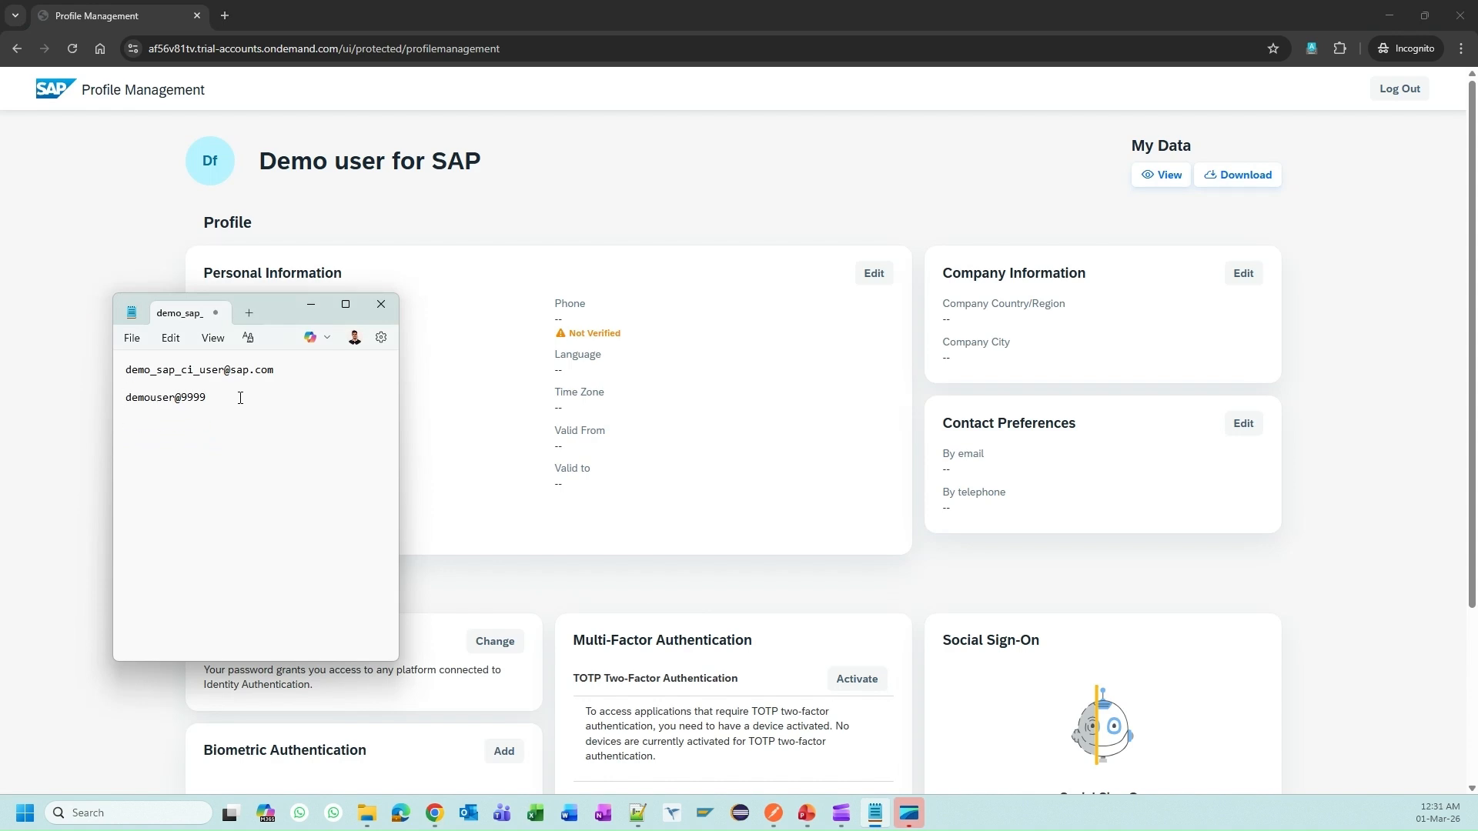
Step: Select the user's login e-mail in the notes before switching to Postman
click(831, 342)
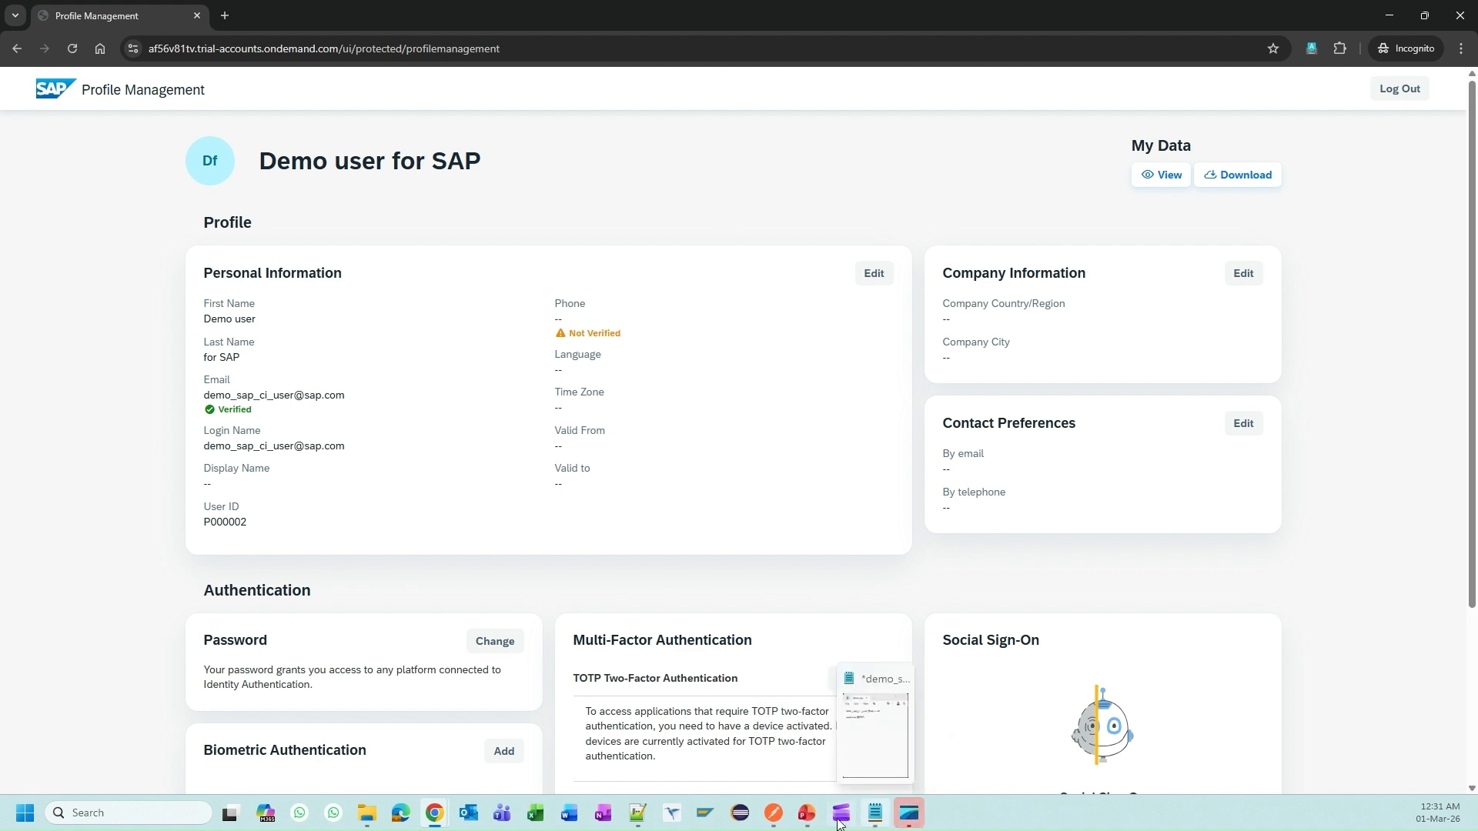
click(807, 814)
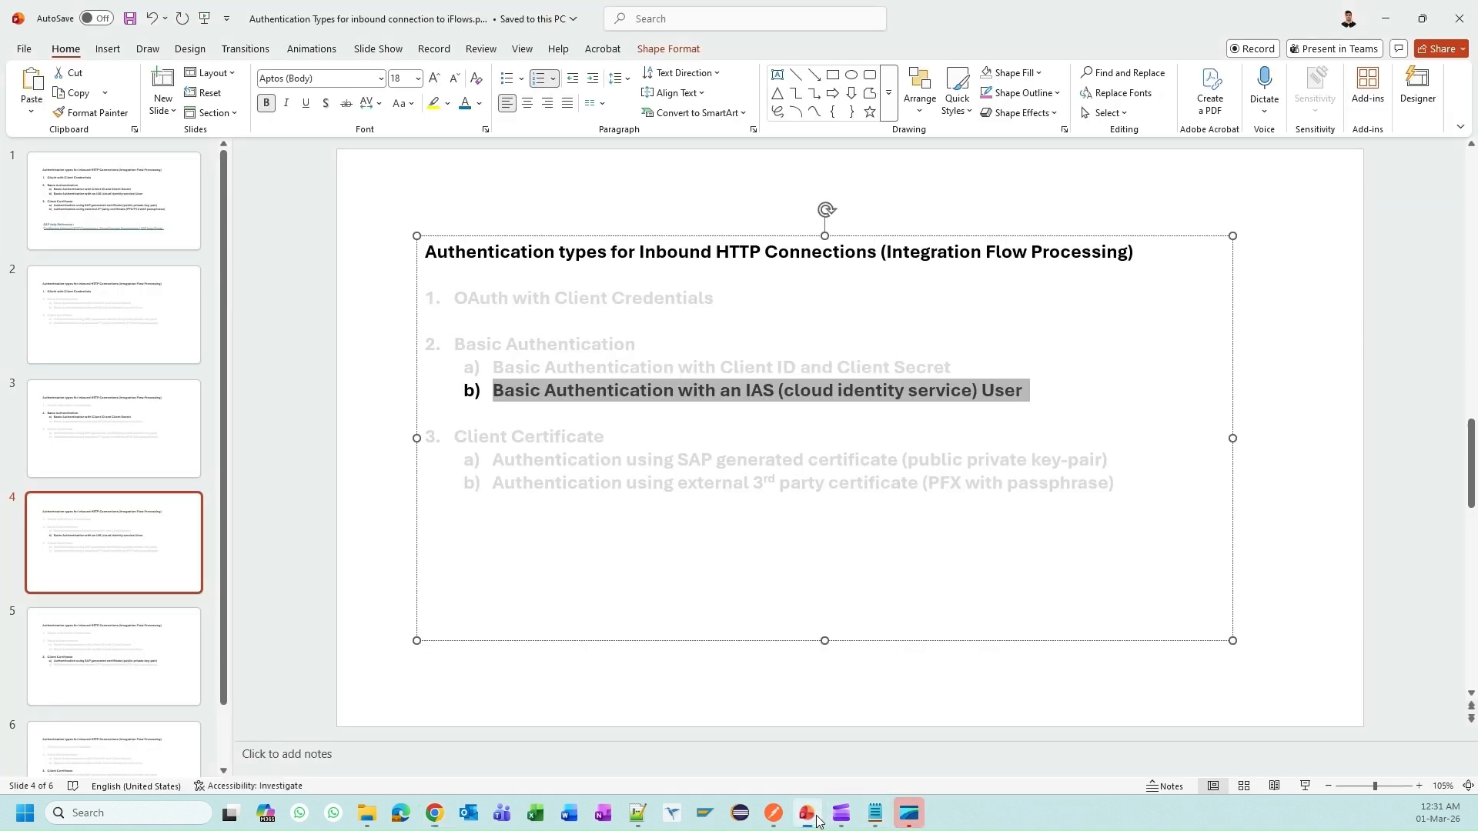
click(878, 822)
drag(250, 372, 126, 371)
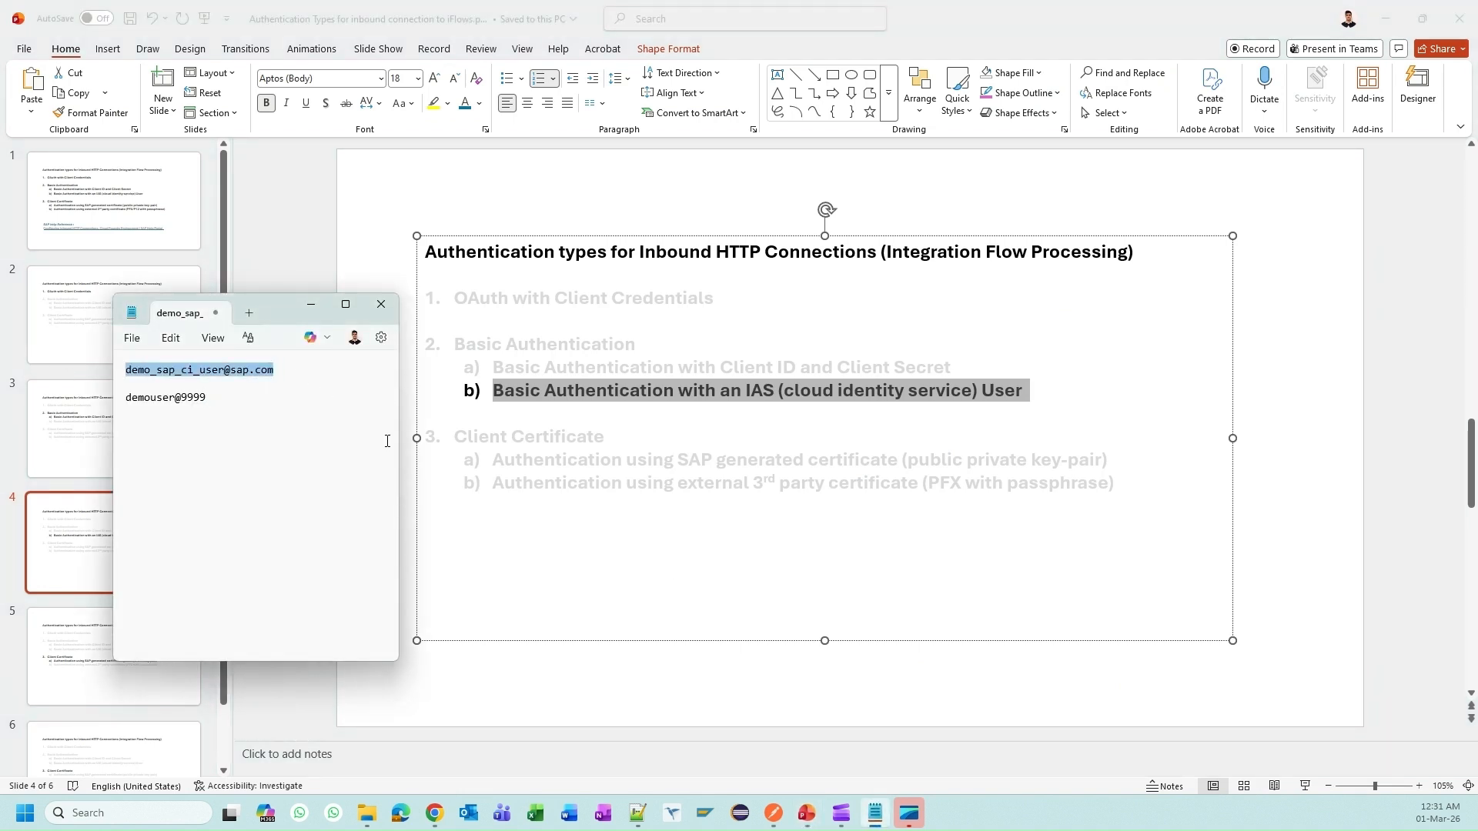
click(784, 816)
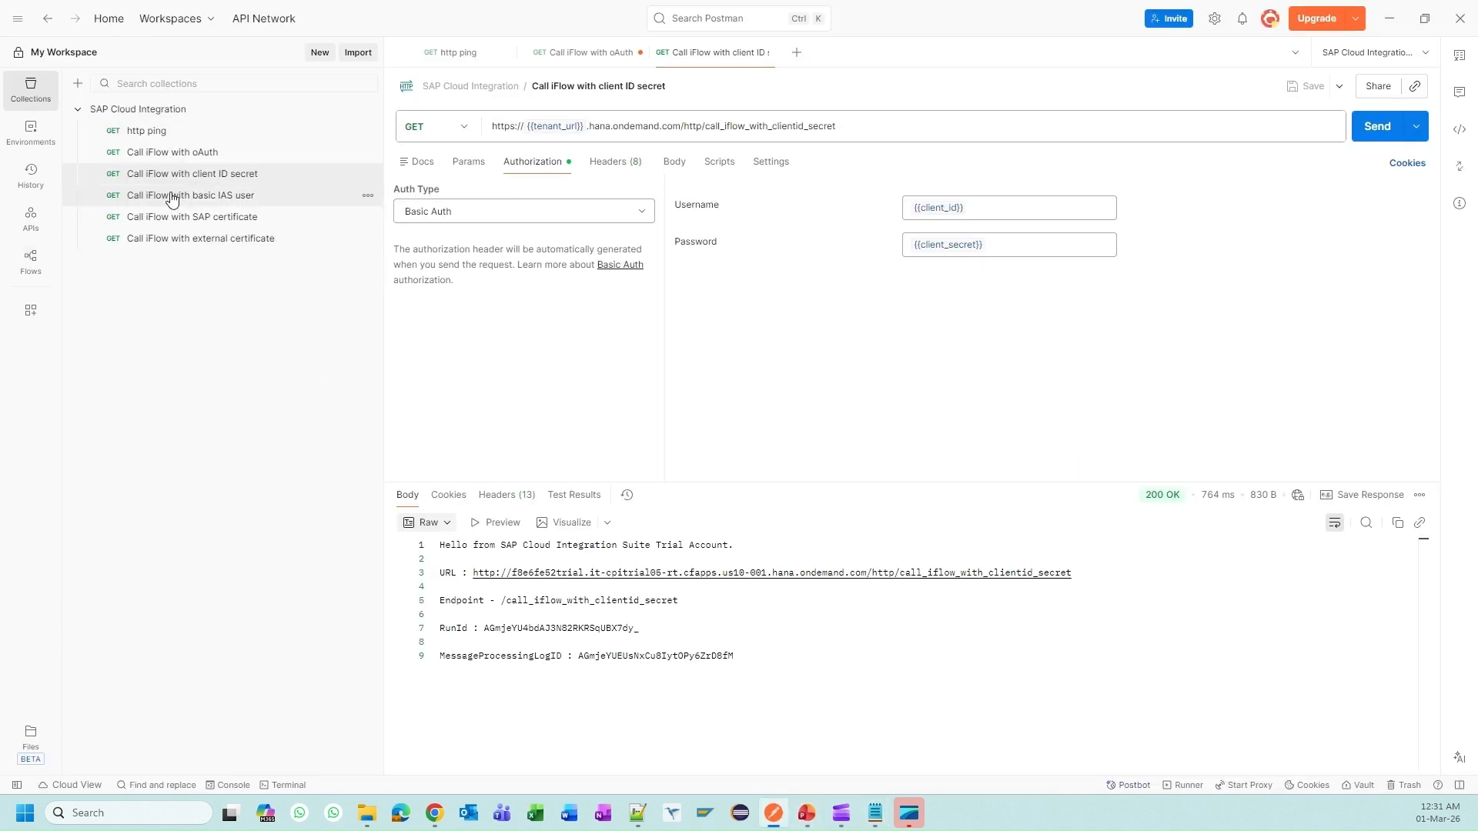
Step: Open 'Call iFlow with basic IAS user' and enter the user's e-mail and new password as Basic Auth
click(218, 202)
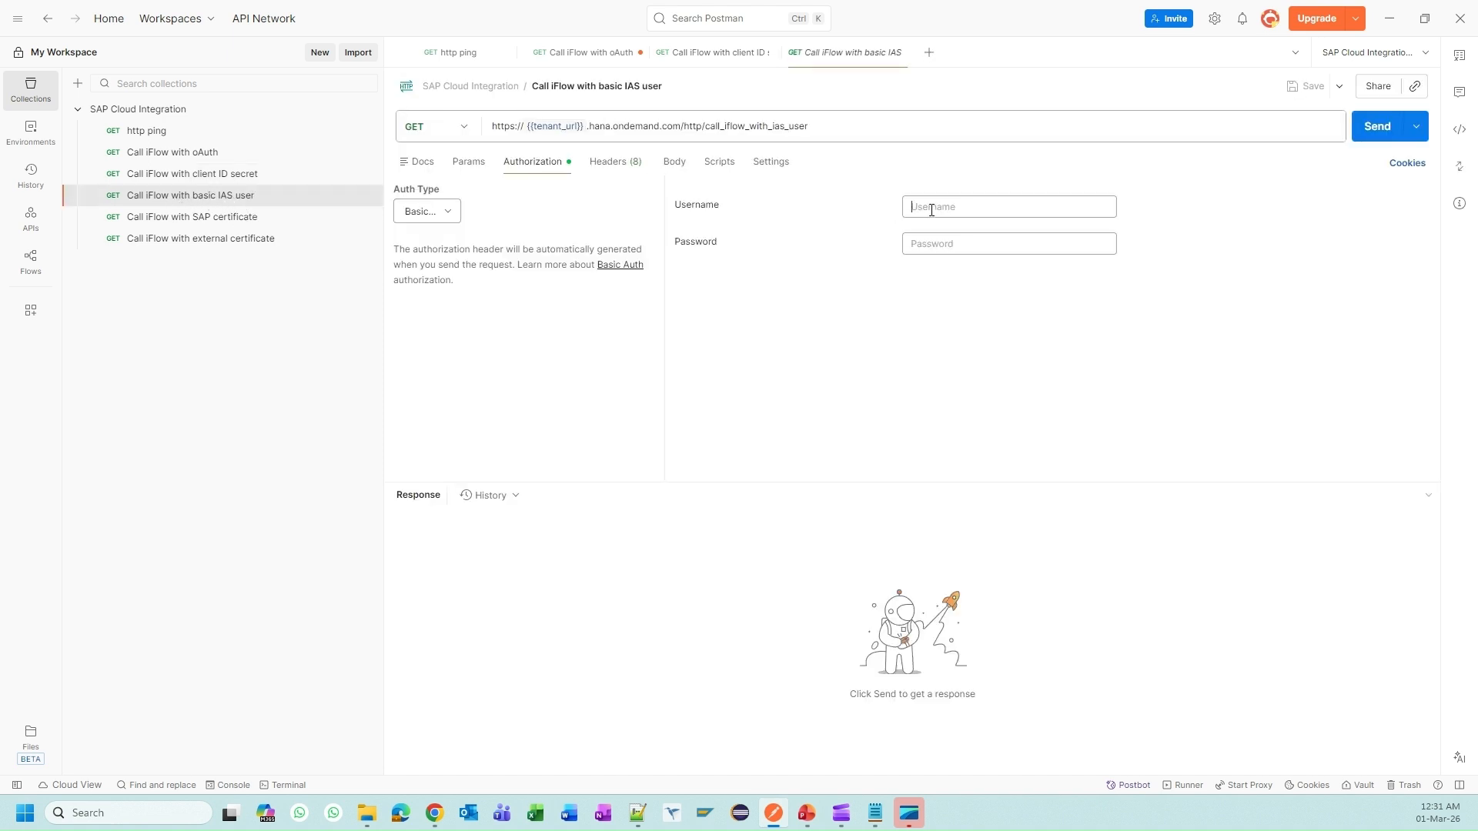
key(ctrl+v)
click(943, 239)
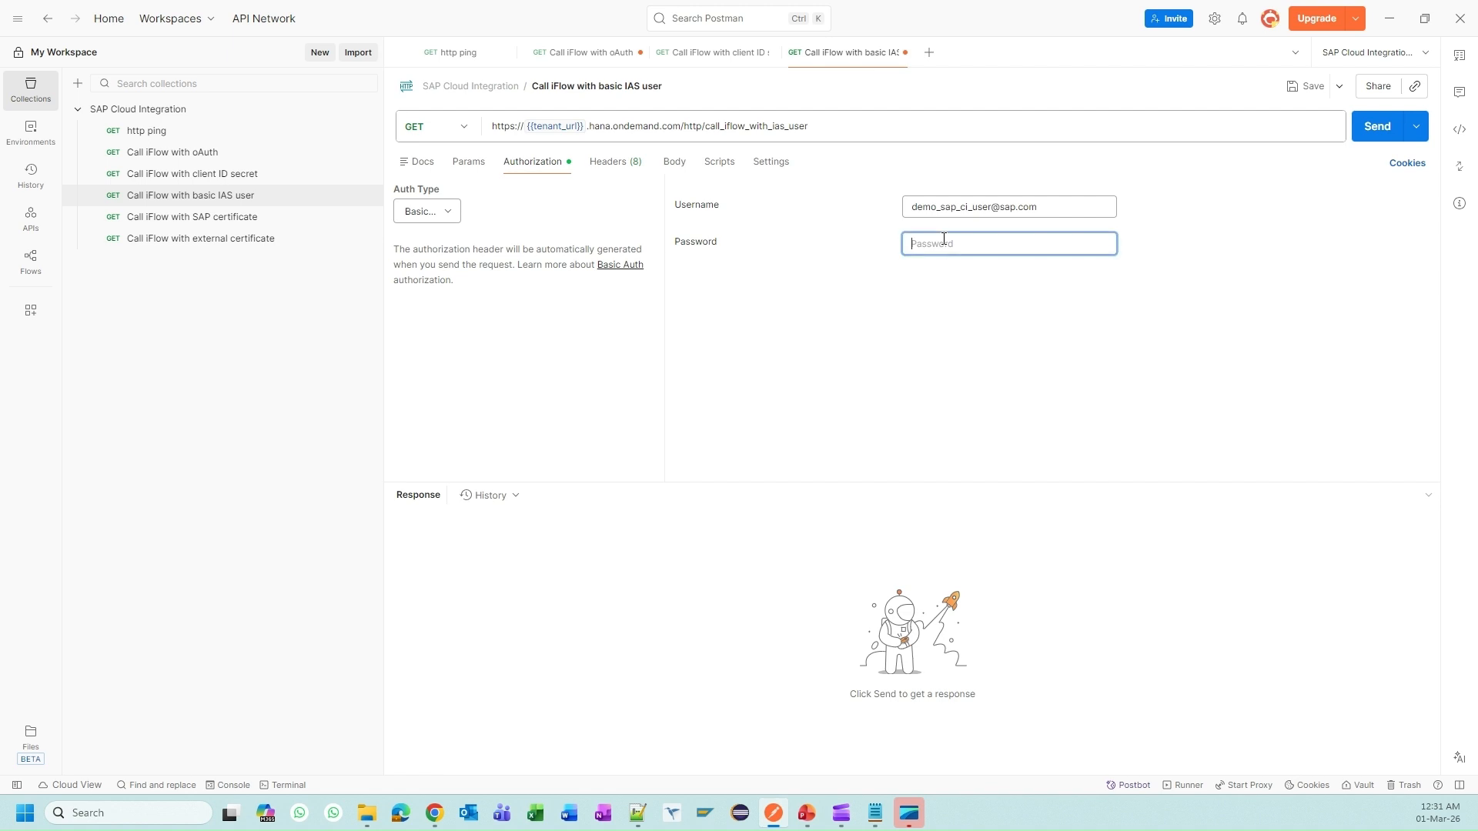
key(alt+Tab)
drag(209, 397, 130, 395)
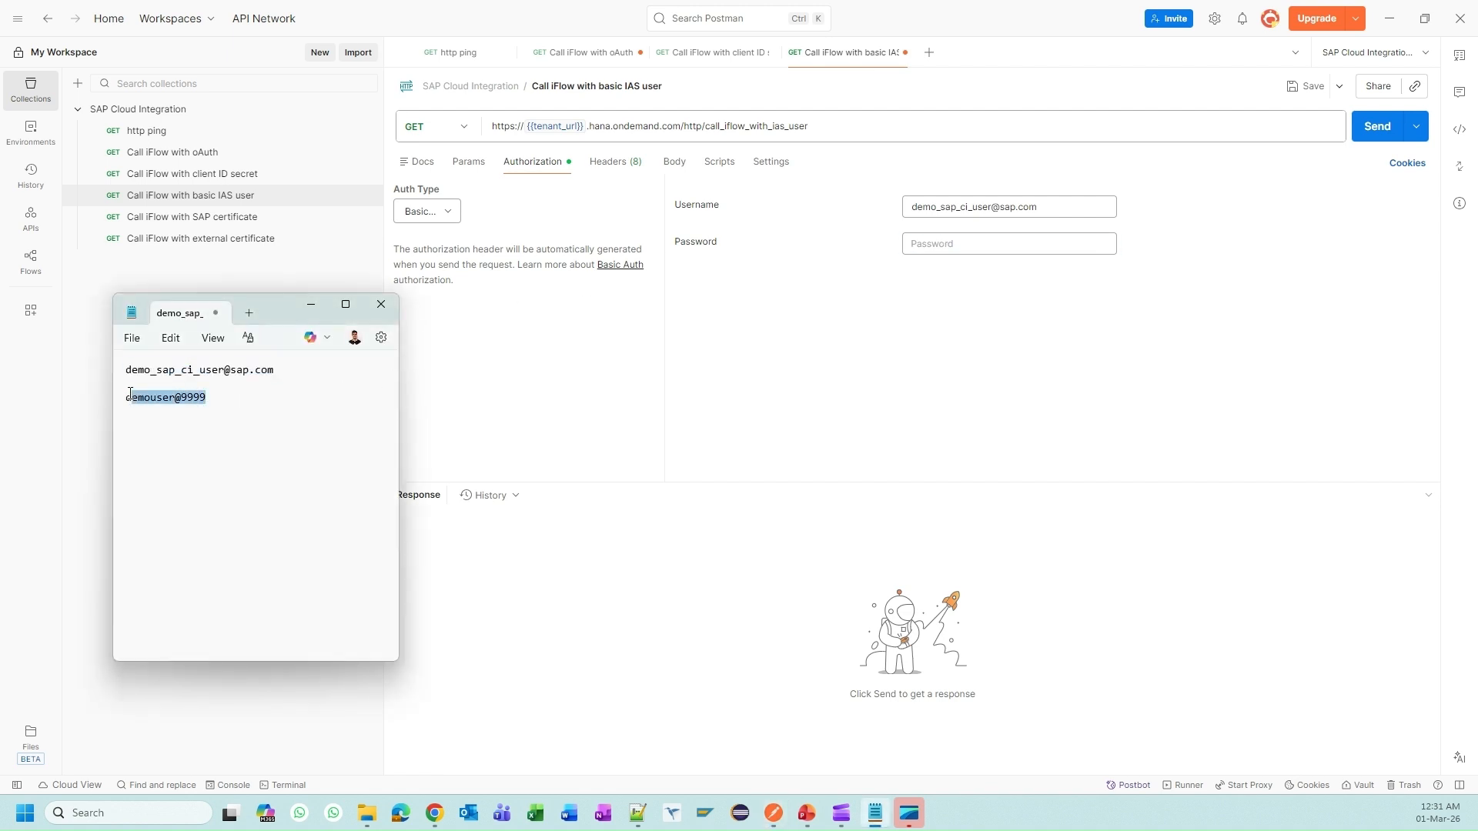
click(967, 246)
key(ctrl+v)
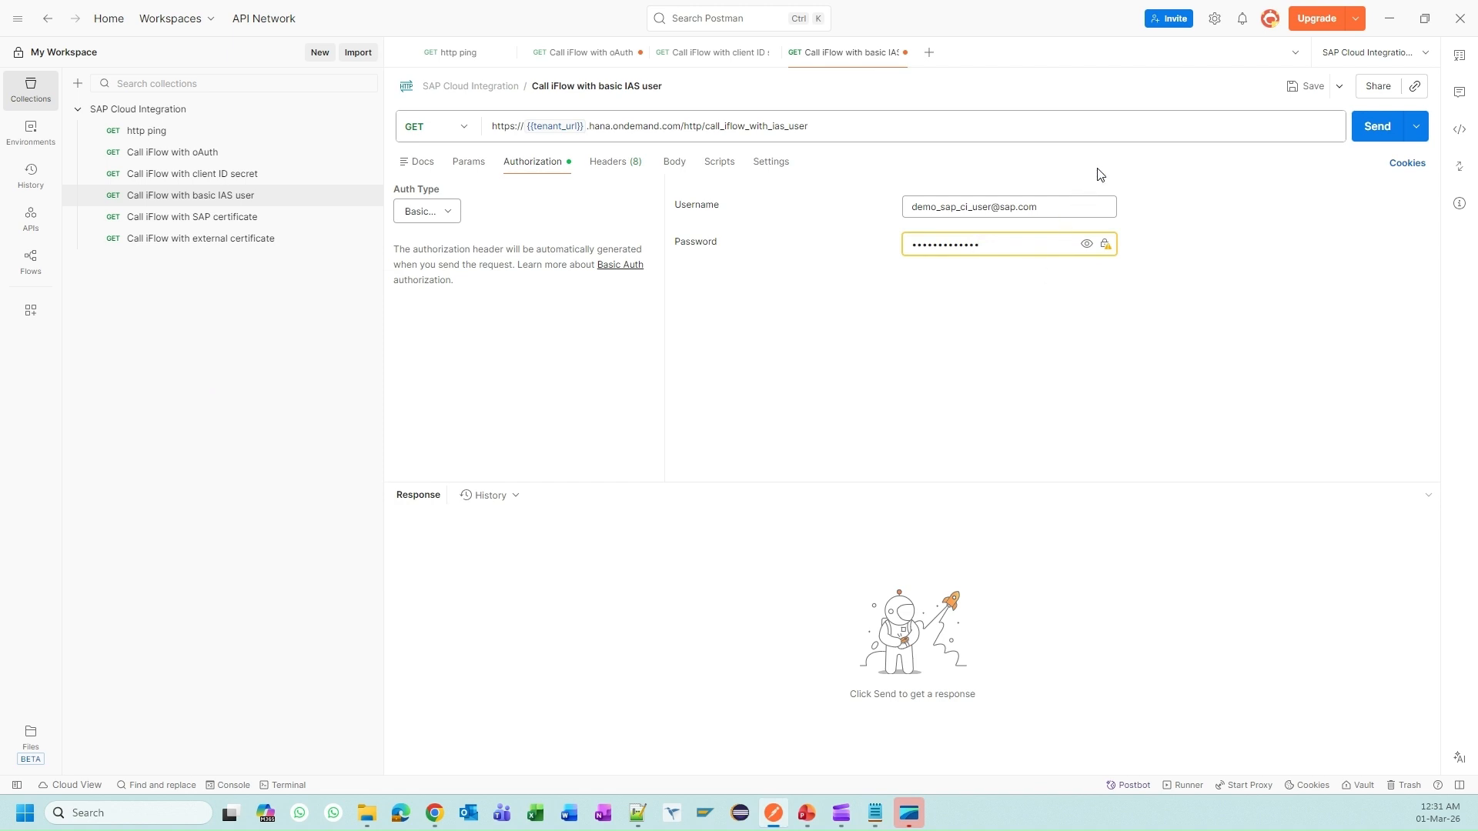
Step: Replace the username with {{username}} and store the user's e-mail as that variable's value
drag(1037, 206, 832, 207)
key(ctrl+c)
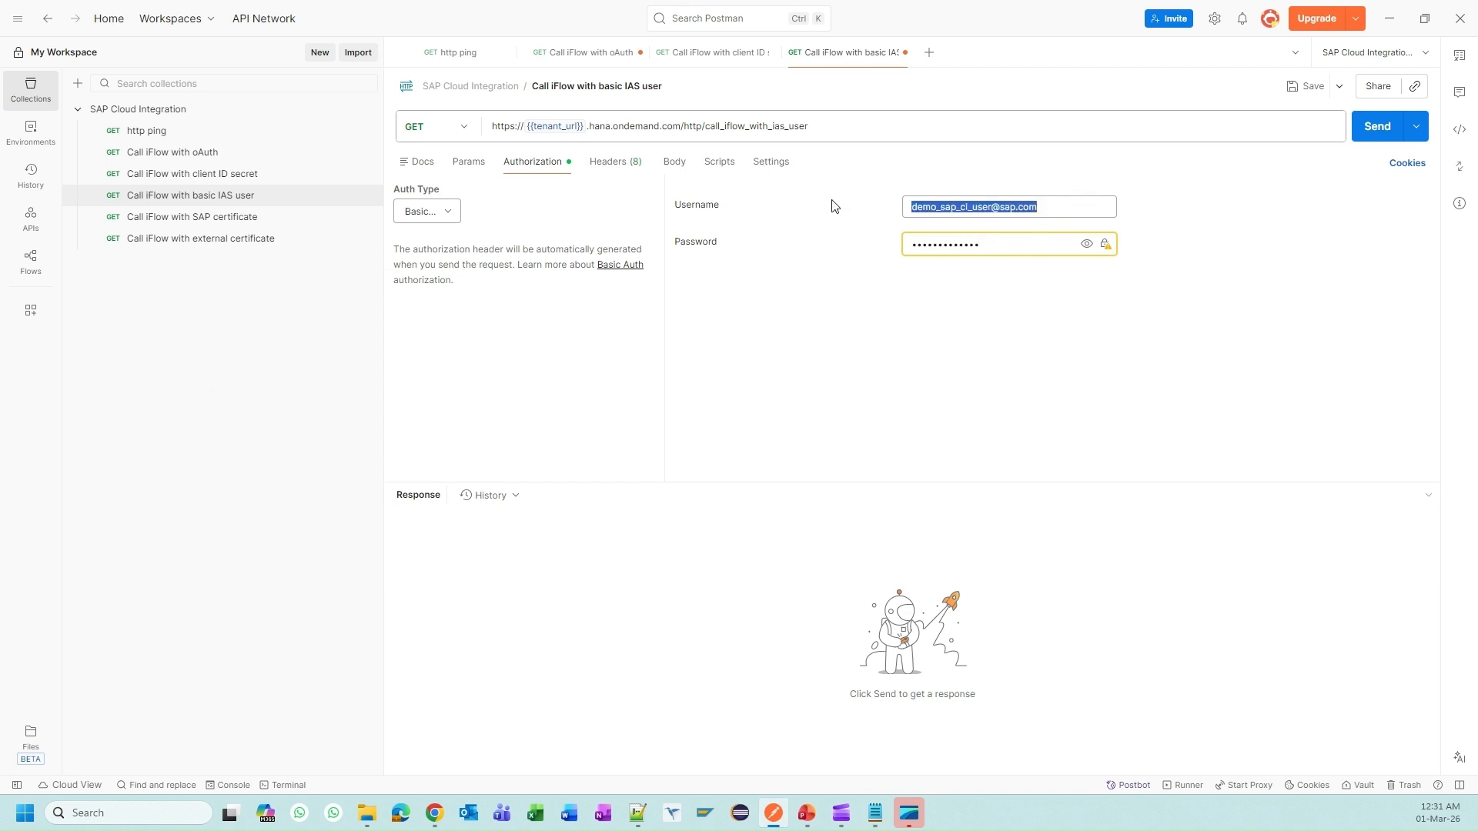
key(BackSpace)
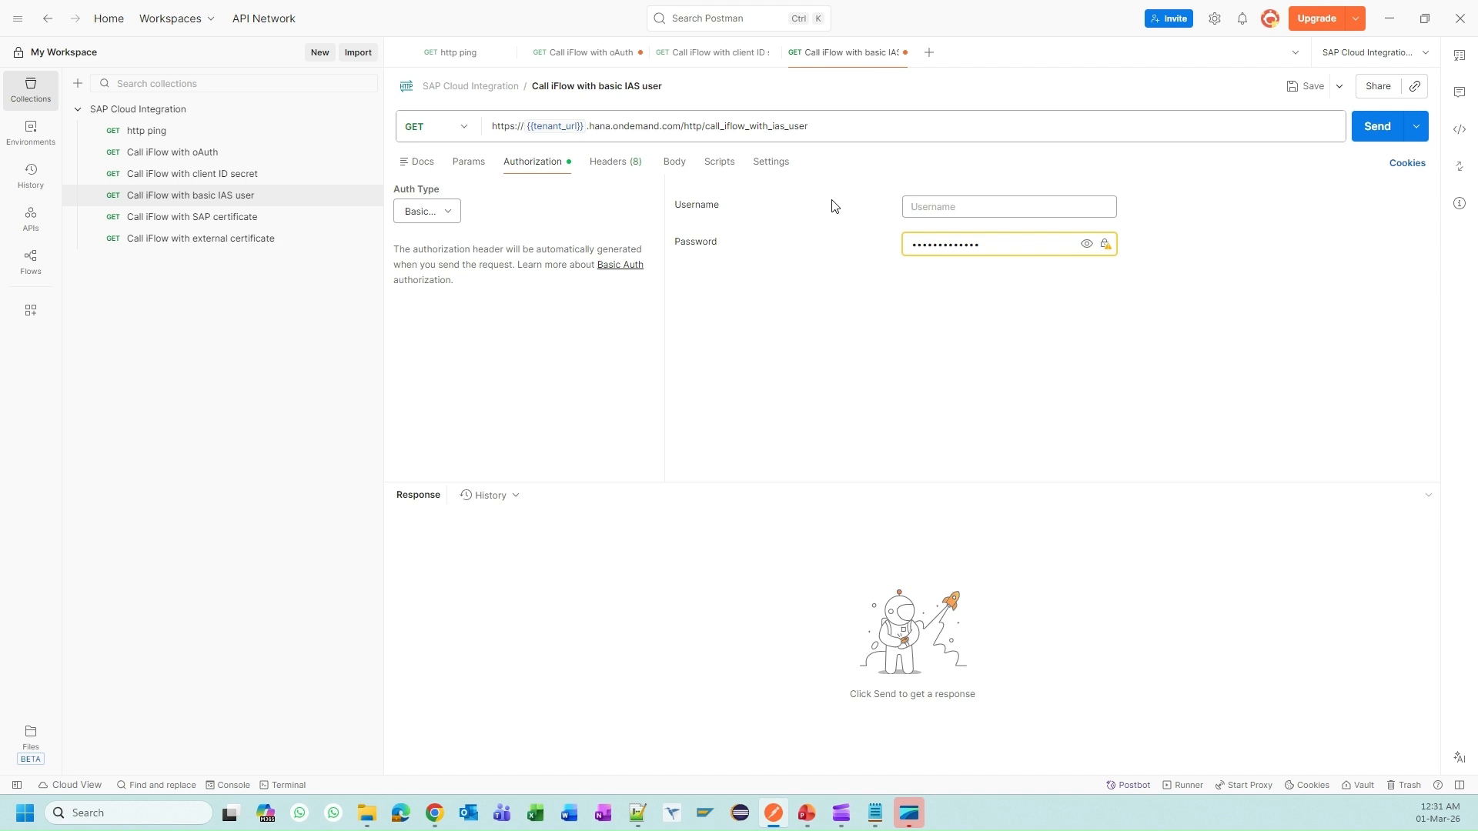
text({{)
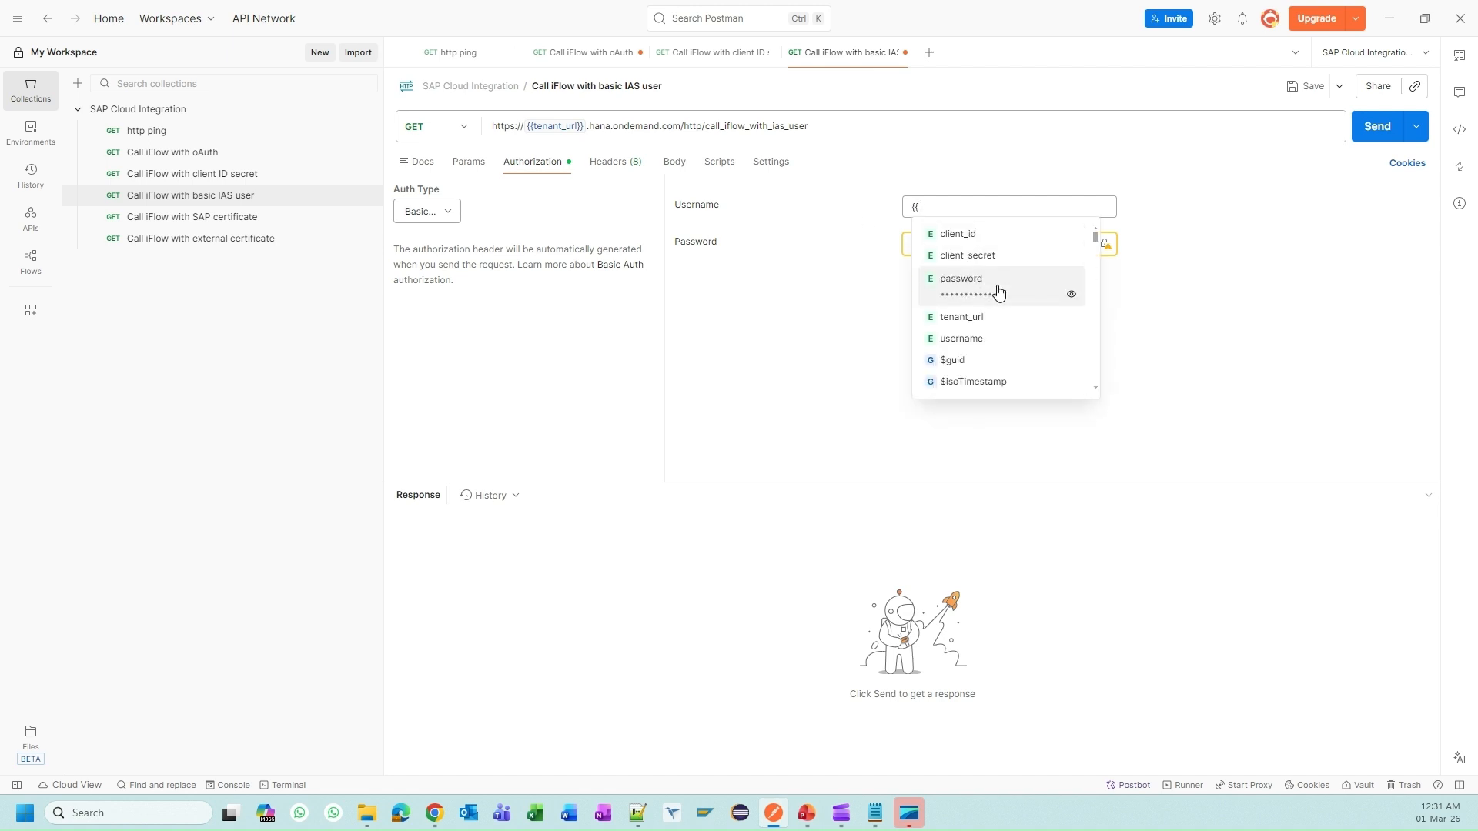
click(993, 341)
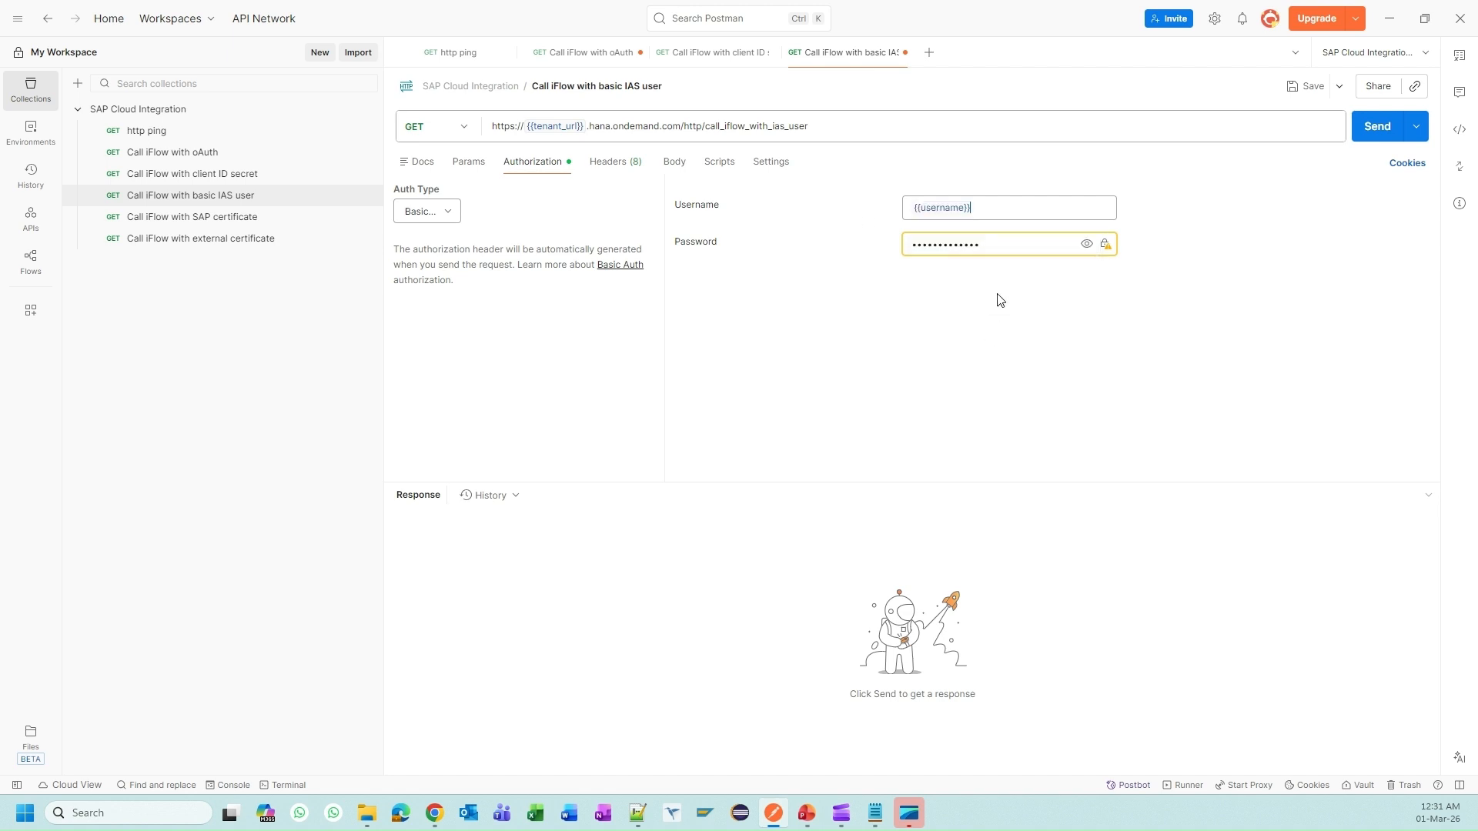
mouse_move(949, 211)
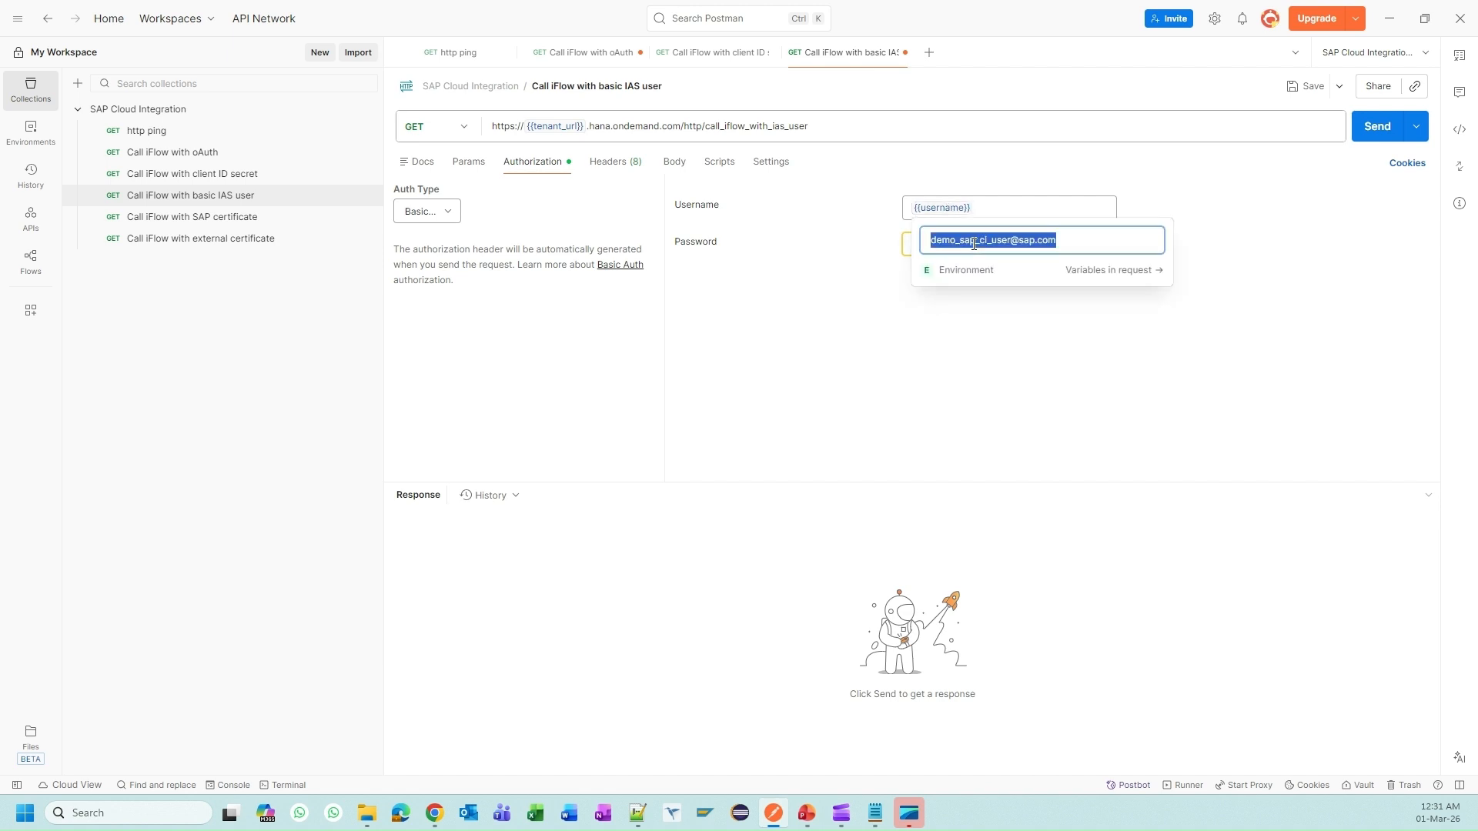
key(ctrl+a)
key(ctrl+v)
click(861, 313)
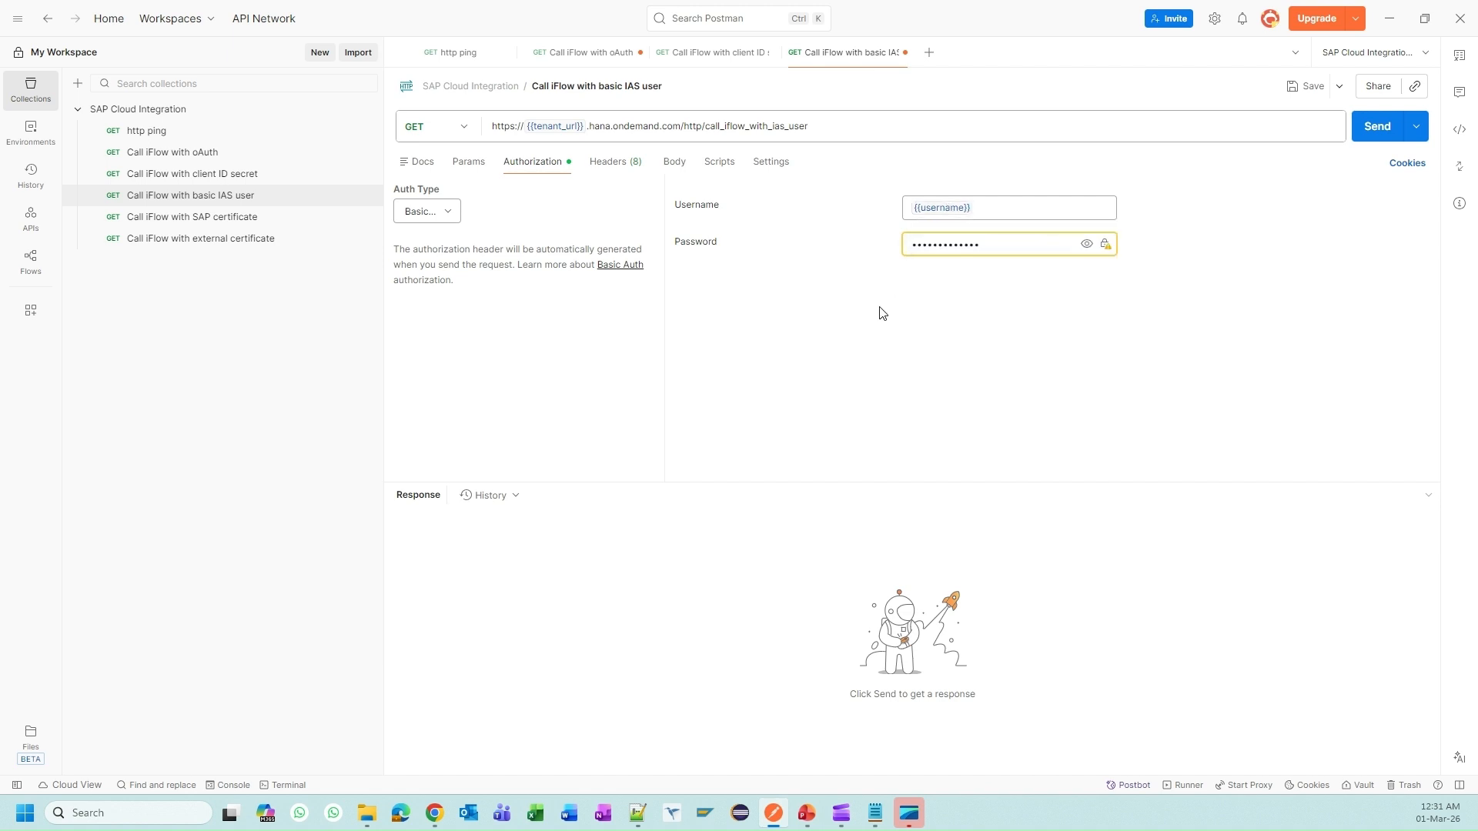
Step: Replace the password with {{password}}, check its stored value, and save the request
click(1086, 244)
drag(993, 245, 850, 241)
key(BackSpace)
text({{)
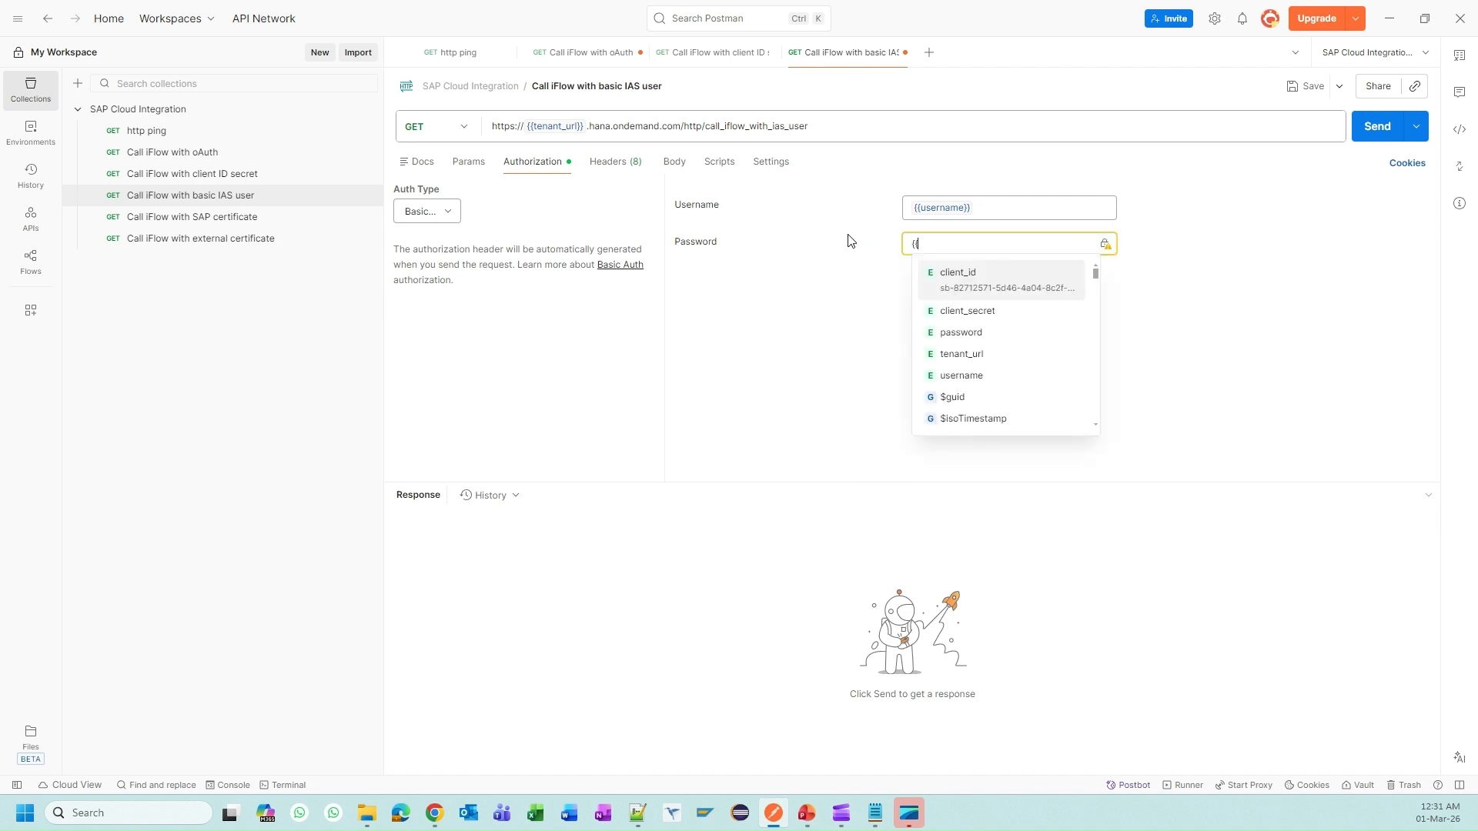
click(959, 322)
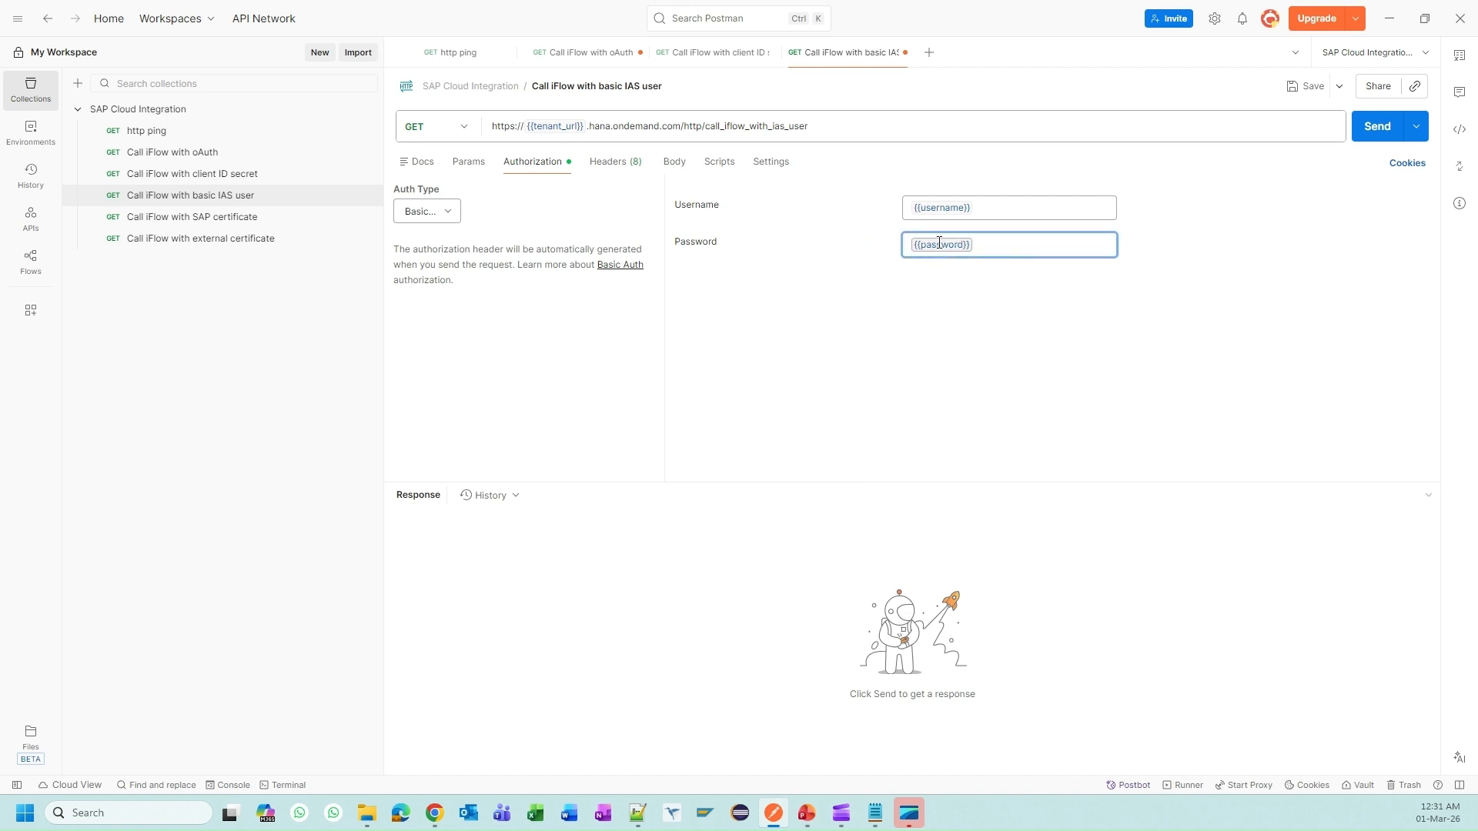
mouse_move(940, 244)
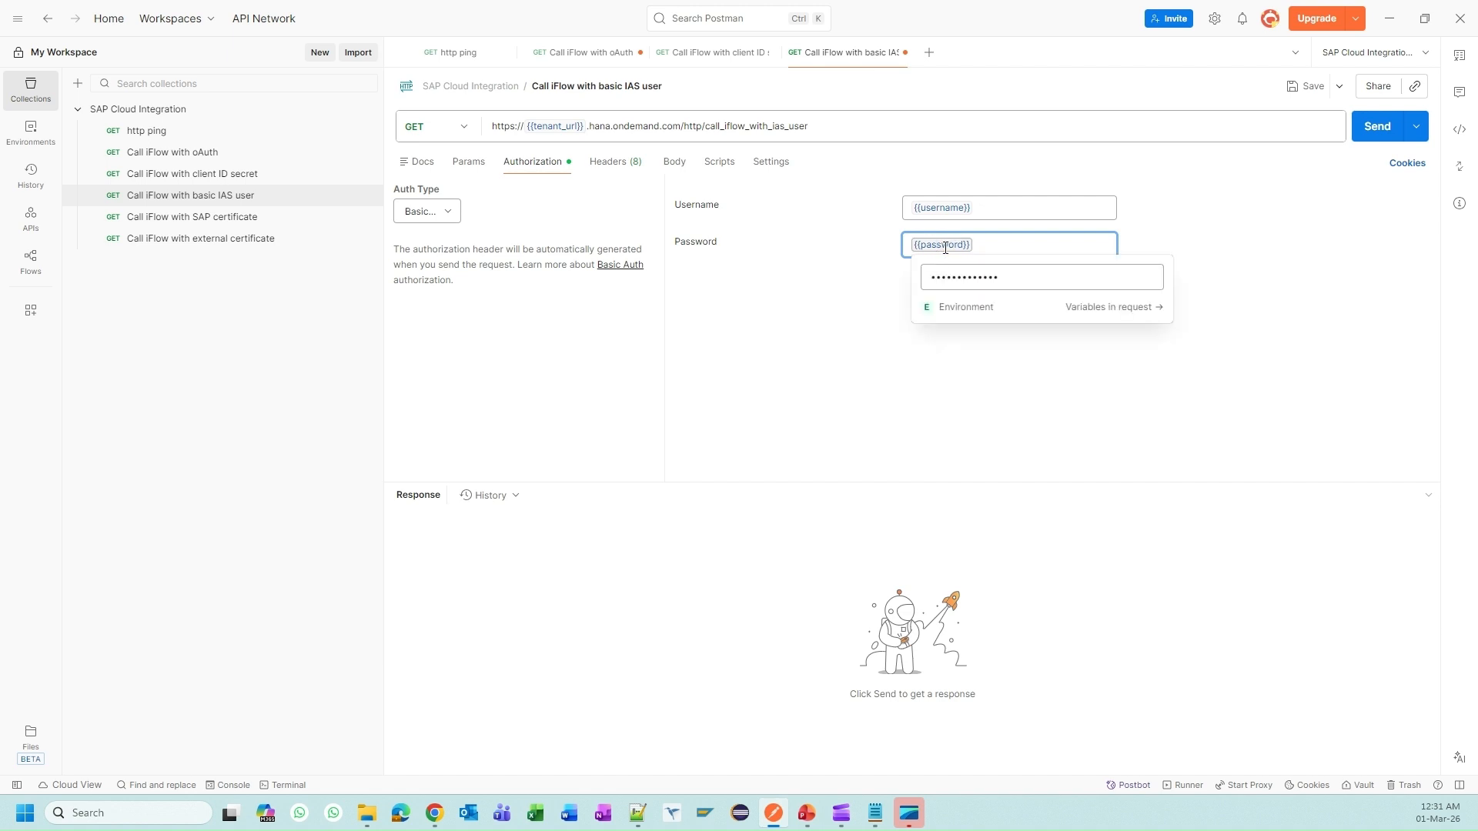
click(1151, 278)
drag(1060, 275, 920, 278)
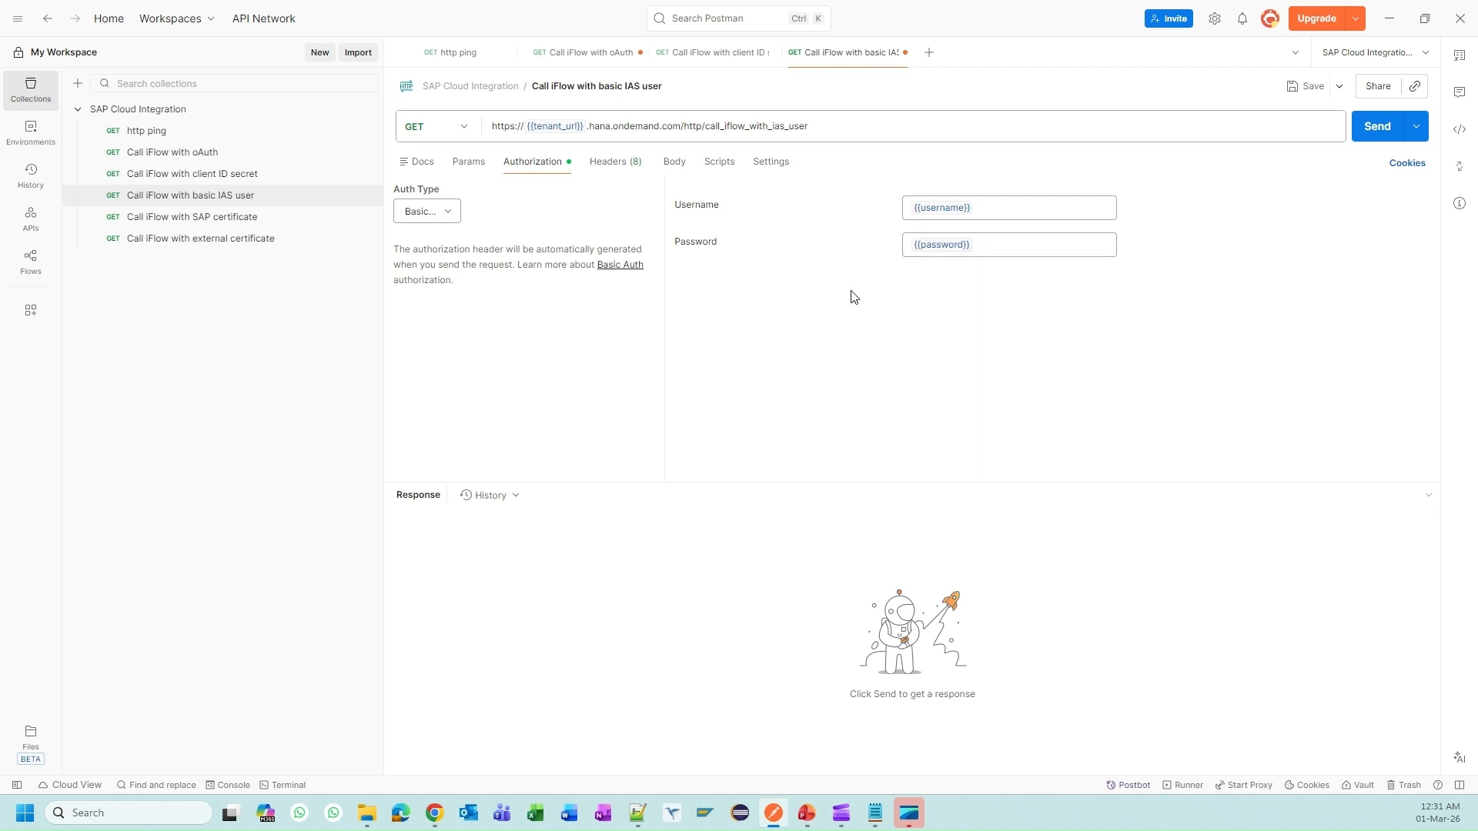
key(ctrl+s)
Step: Send the 'Call iFlow with basic IAS user' request and inspect the HTTP Status 403 Forbidden error
click(1372, 135)
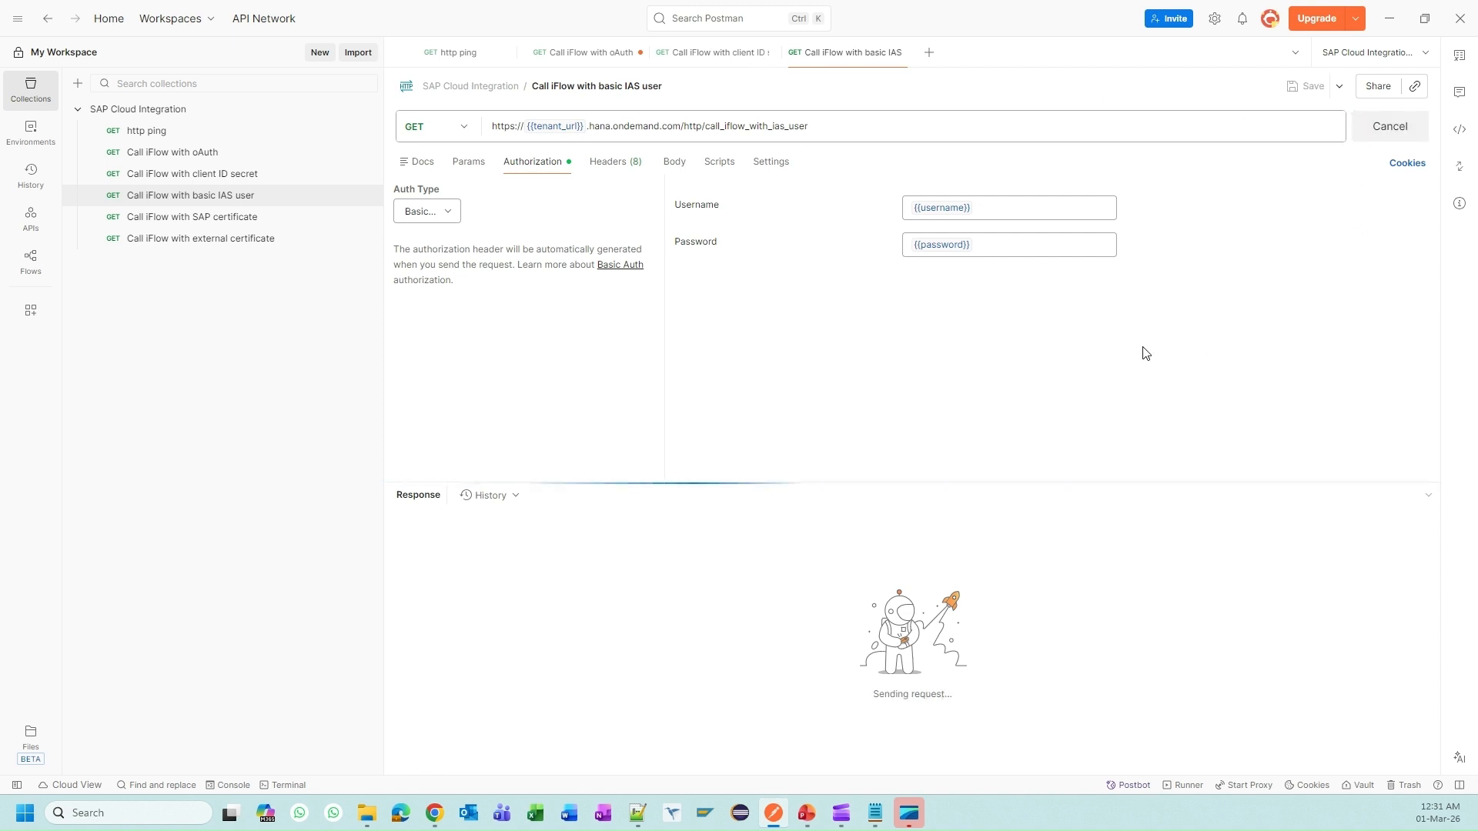
mouse_move(1144, 498)
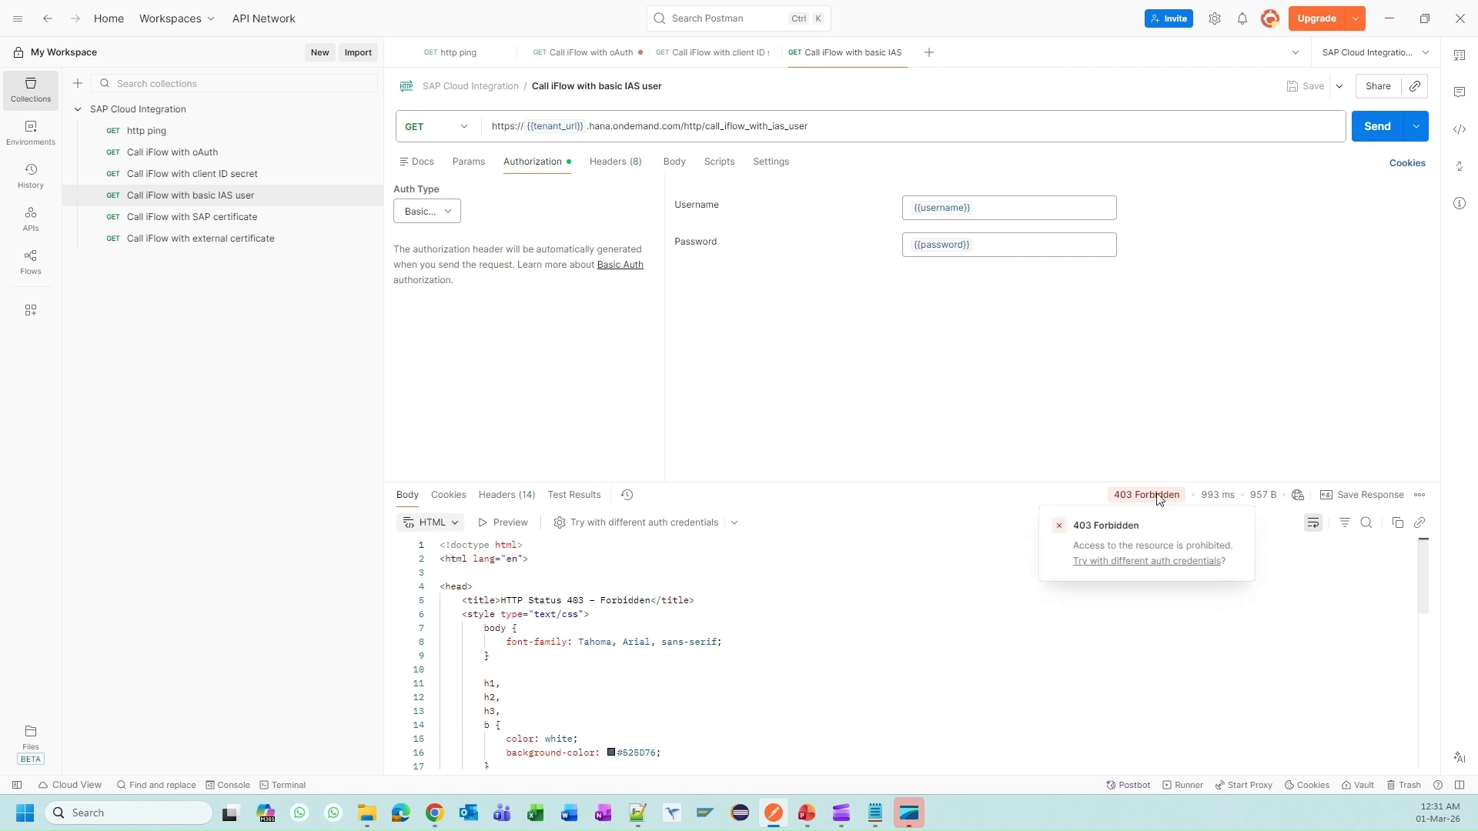
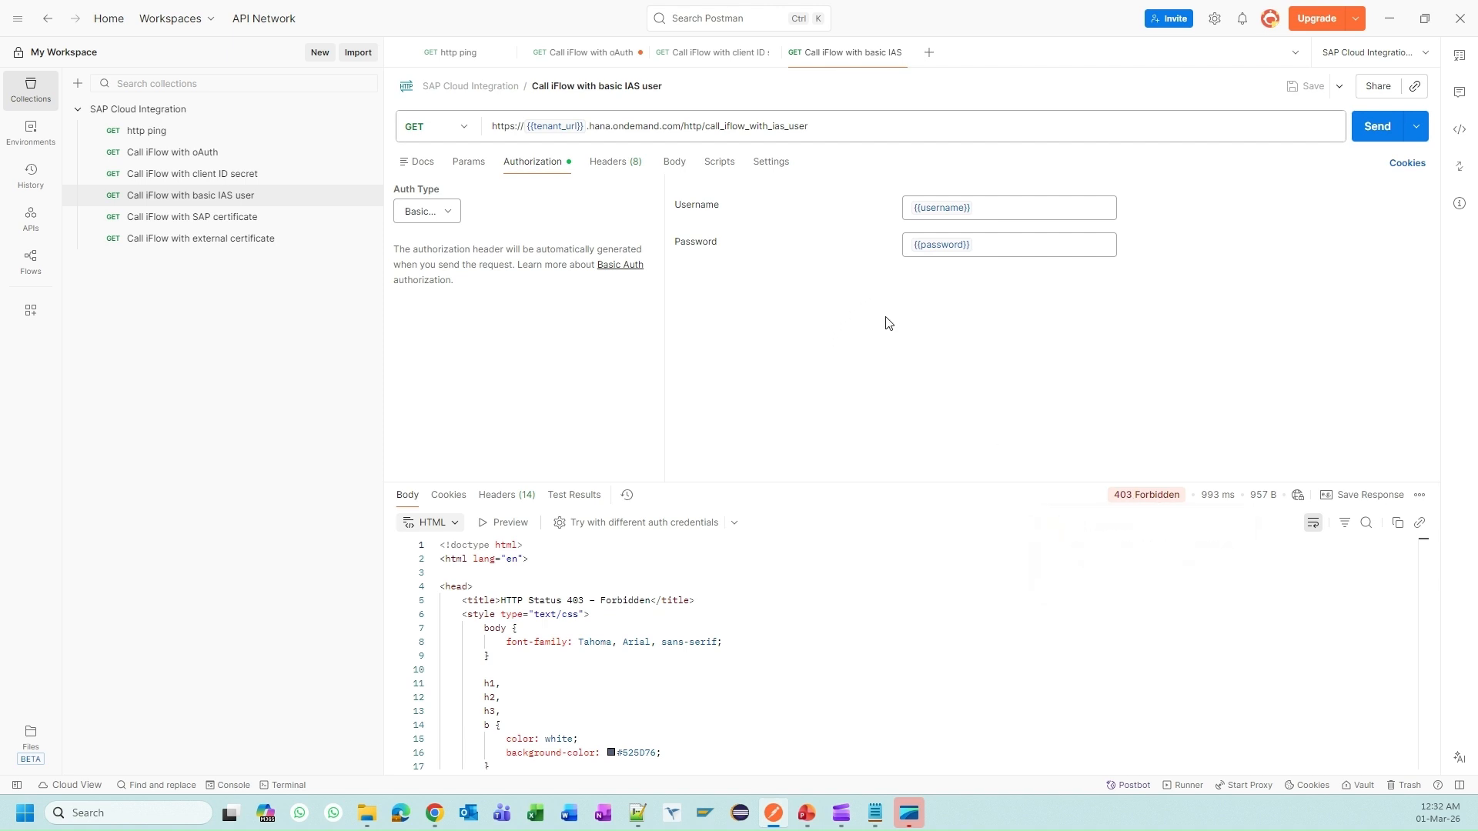
Step: Switch to Chrome's Cloud Integration tab and refresh Monitor Message Processing twice
key(Tab)
key(Tab)
key(alt+Tab)
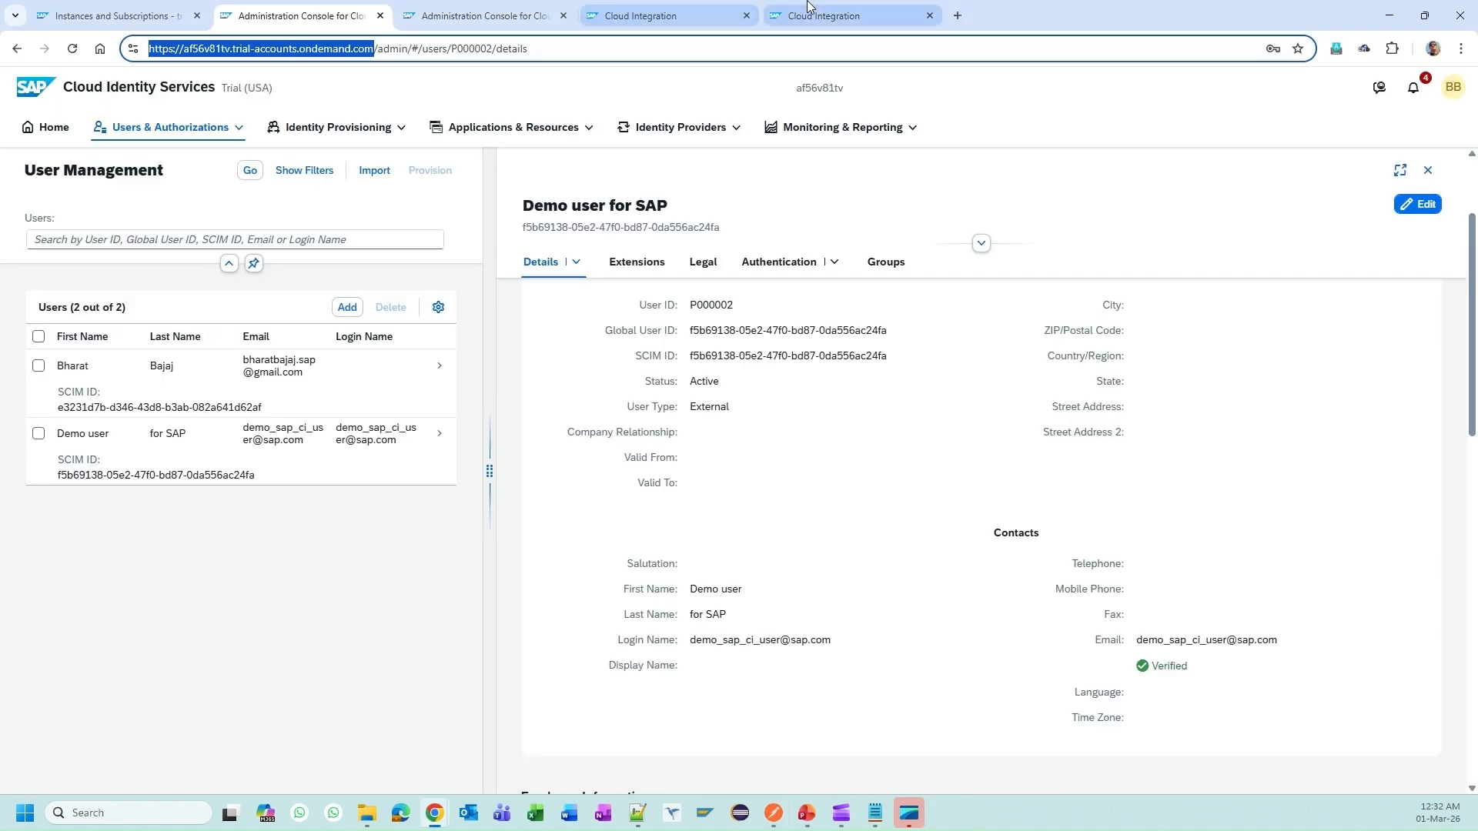
click(808, 10)
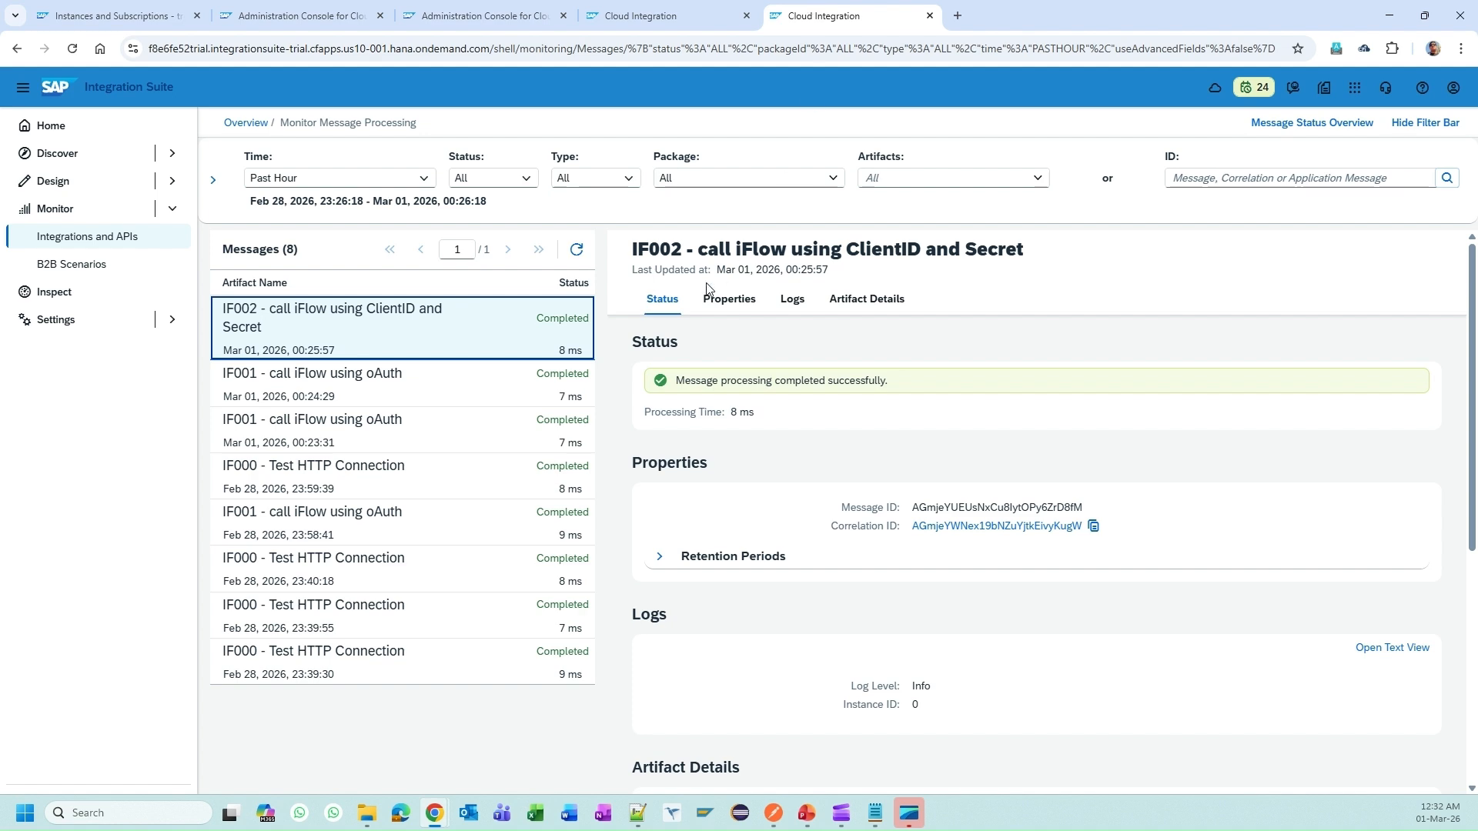
click(577, 251)
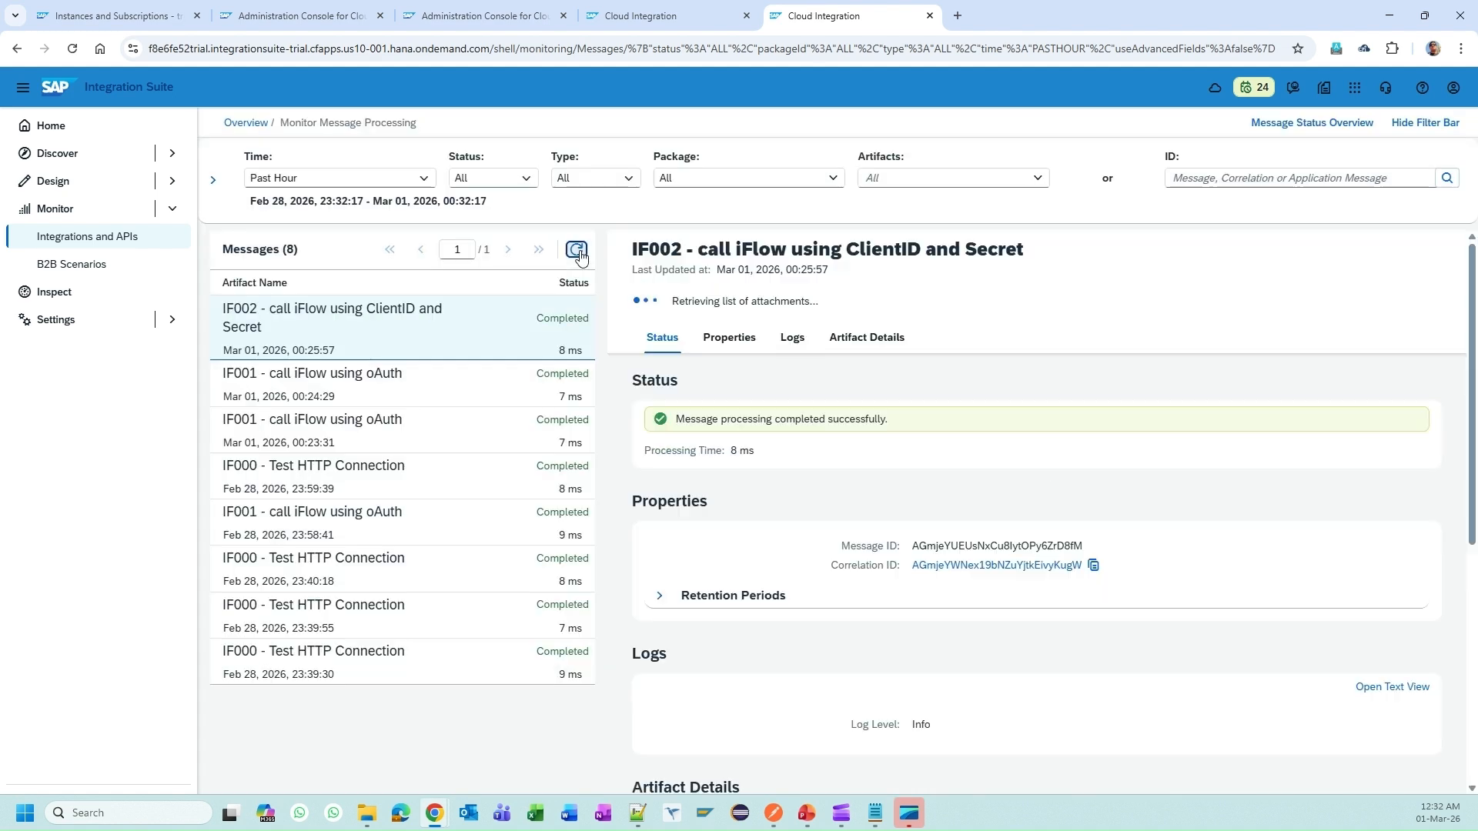
click(577, 251)
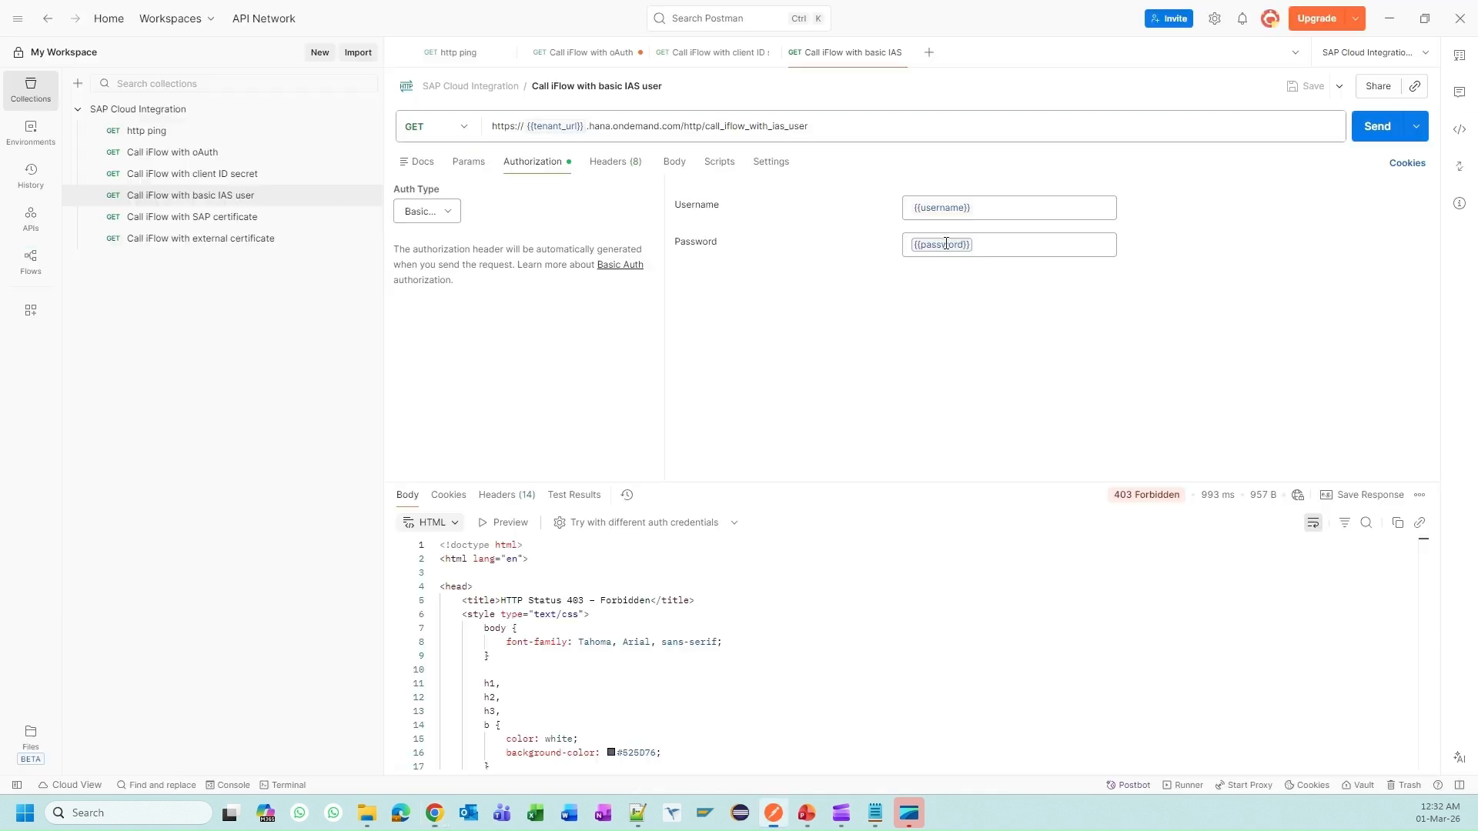
Step: Check the stored {{password}} value, then resend the request, now getting 401 Unauthorized
mouse_move(946, 242)
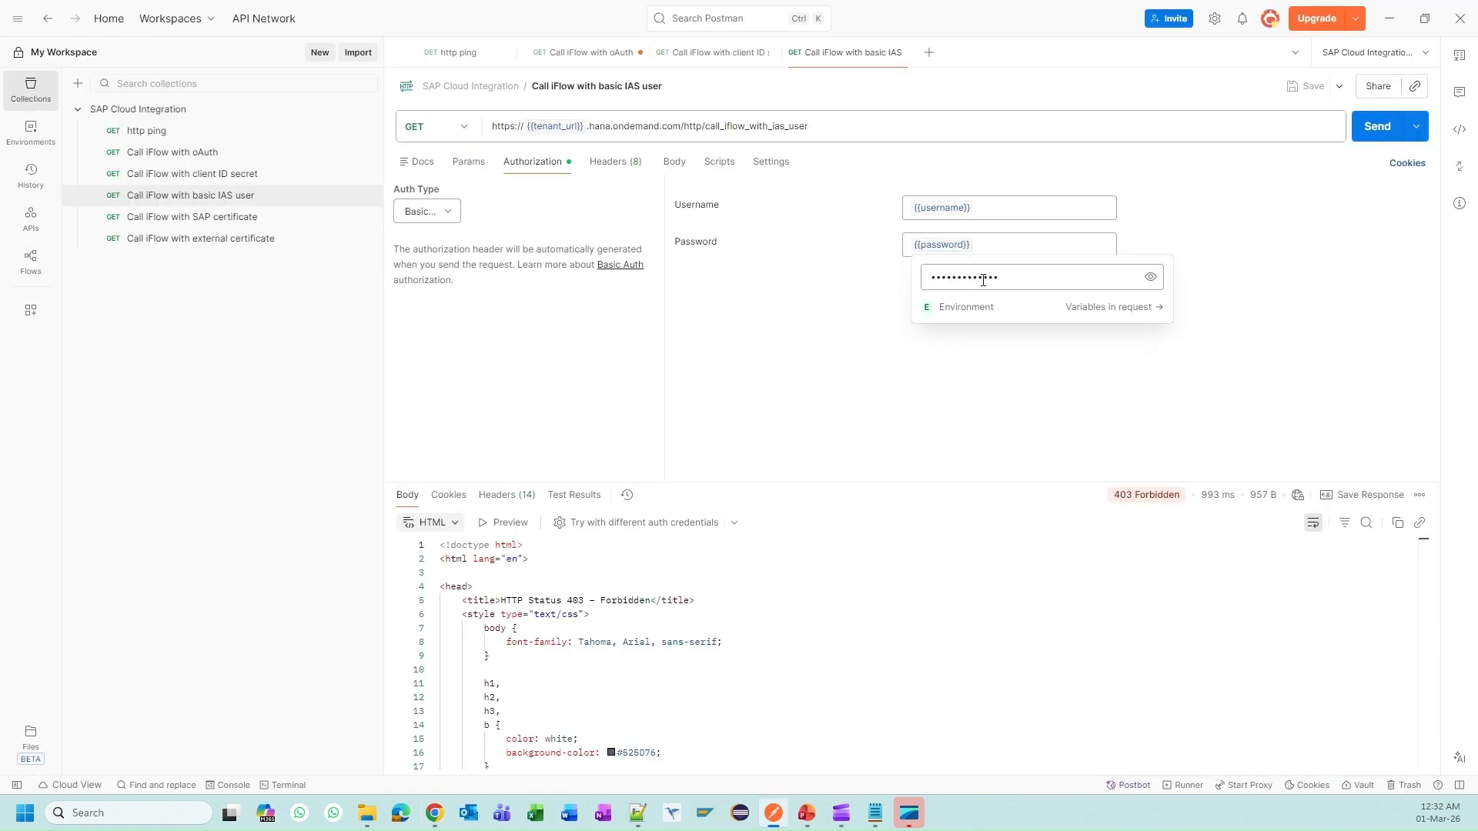
click(1150, 277)
click(1086, 282)
click(1072, 405)
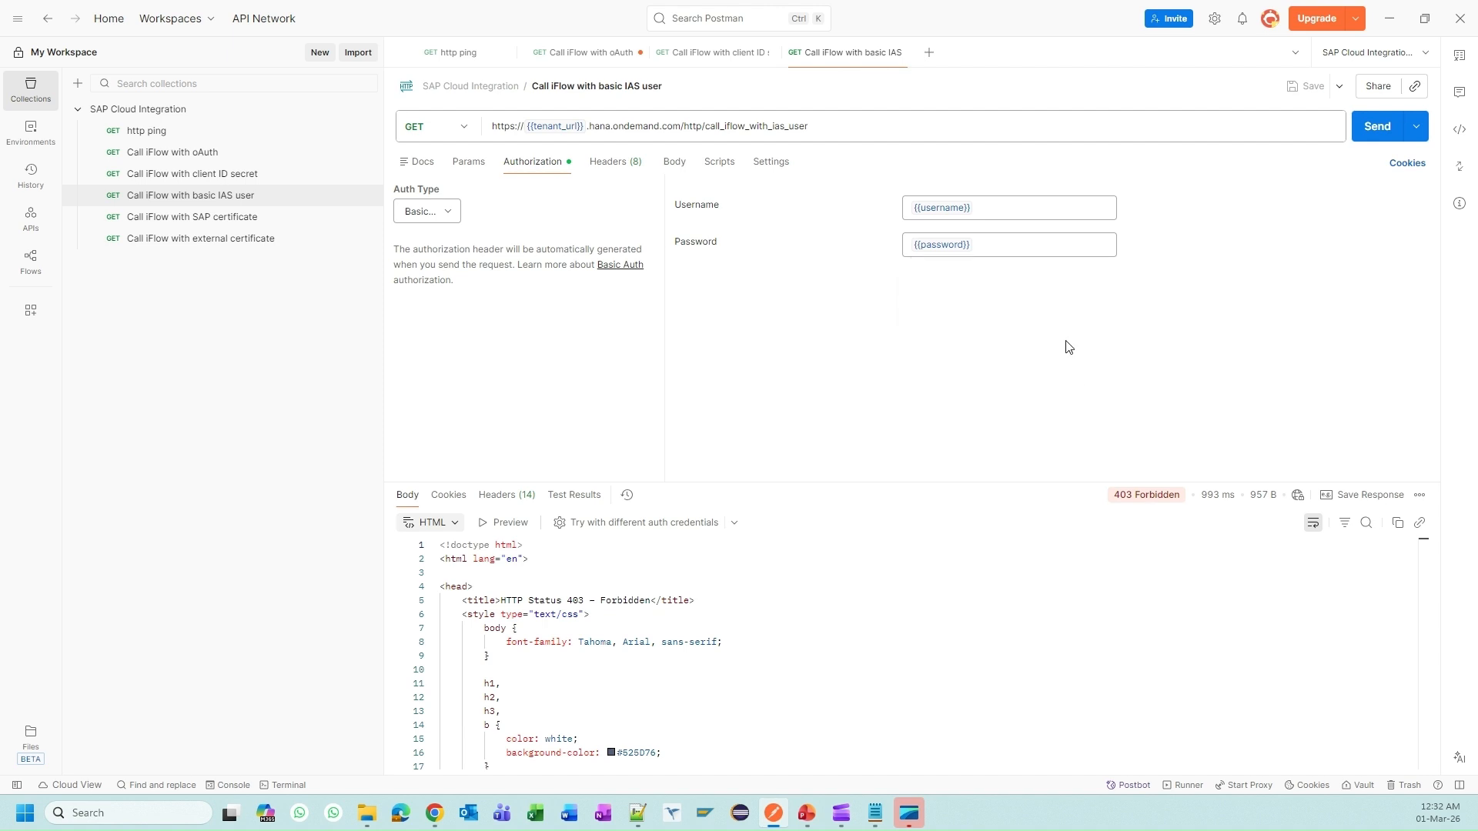
click(1375, 128)
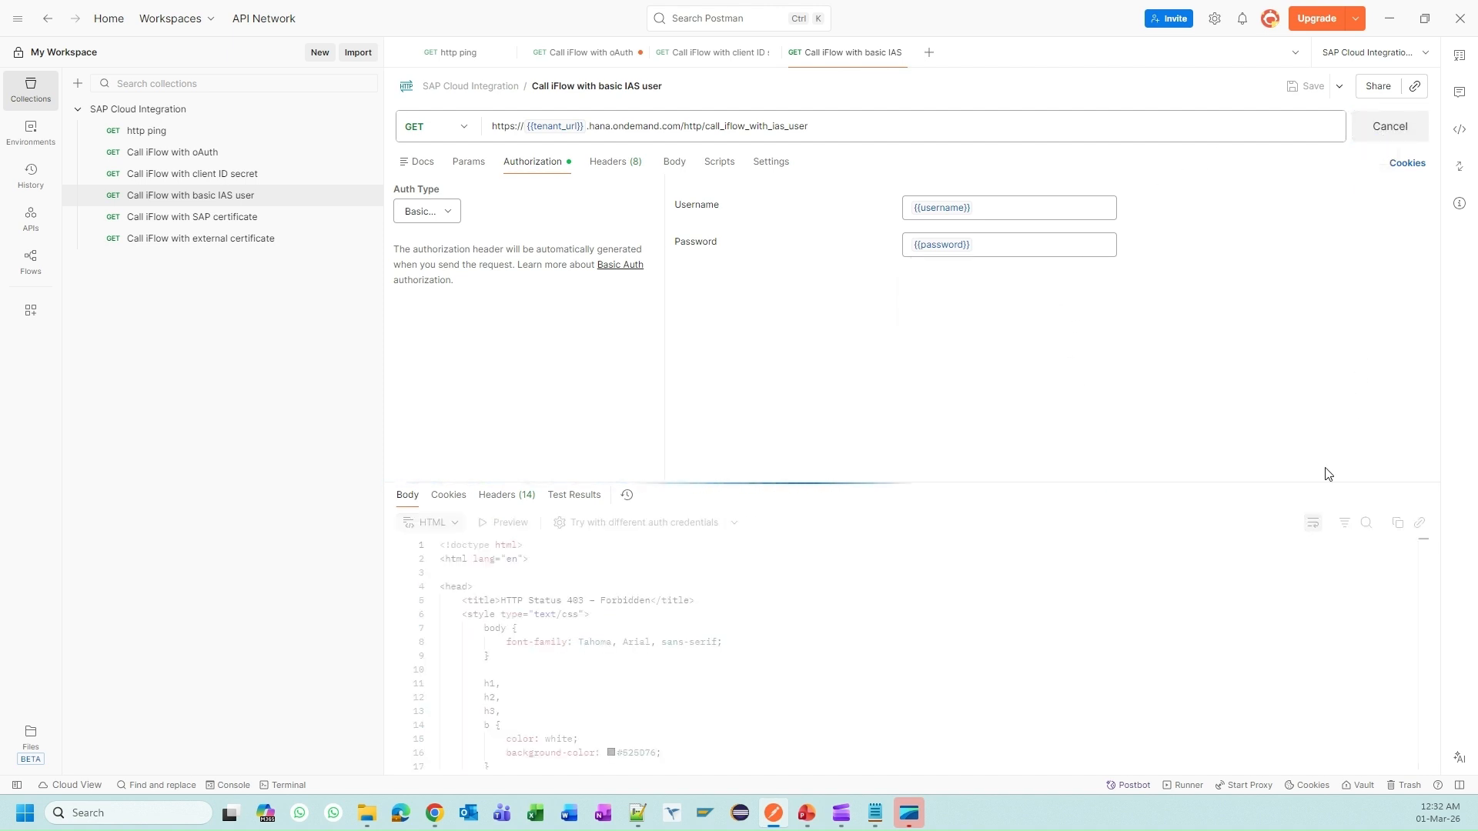
Step: Overwrite the password variable's value with the correct password copied from the Notepad notes
mouse_move(1151, 502)
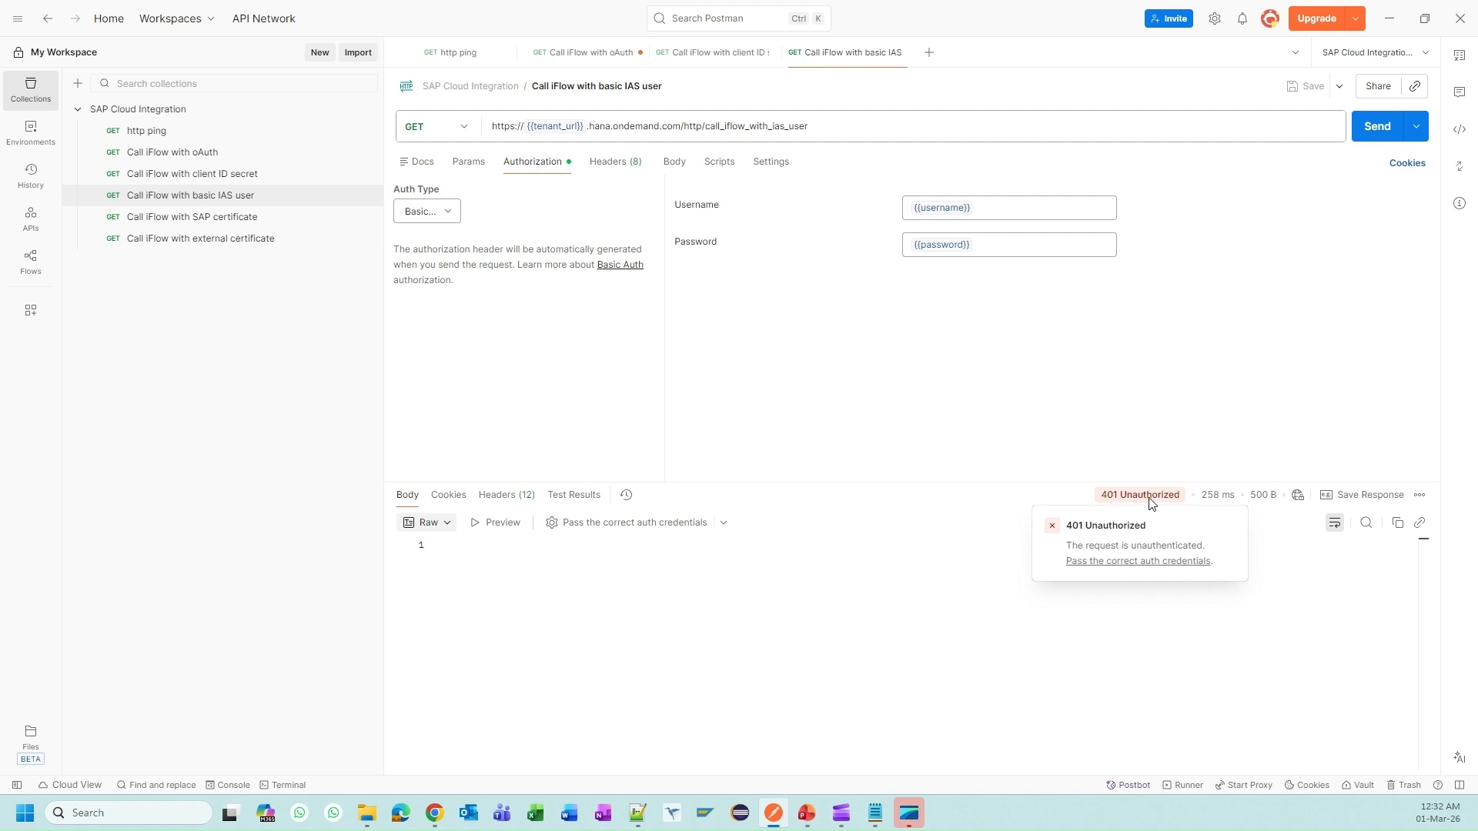
mouse_move(940, 251)
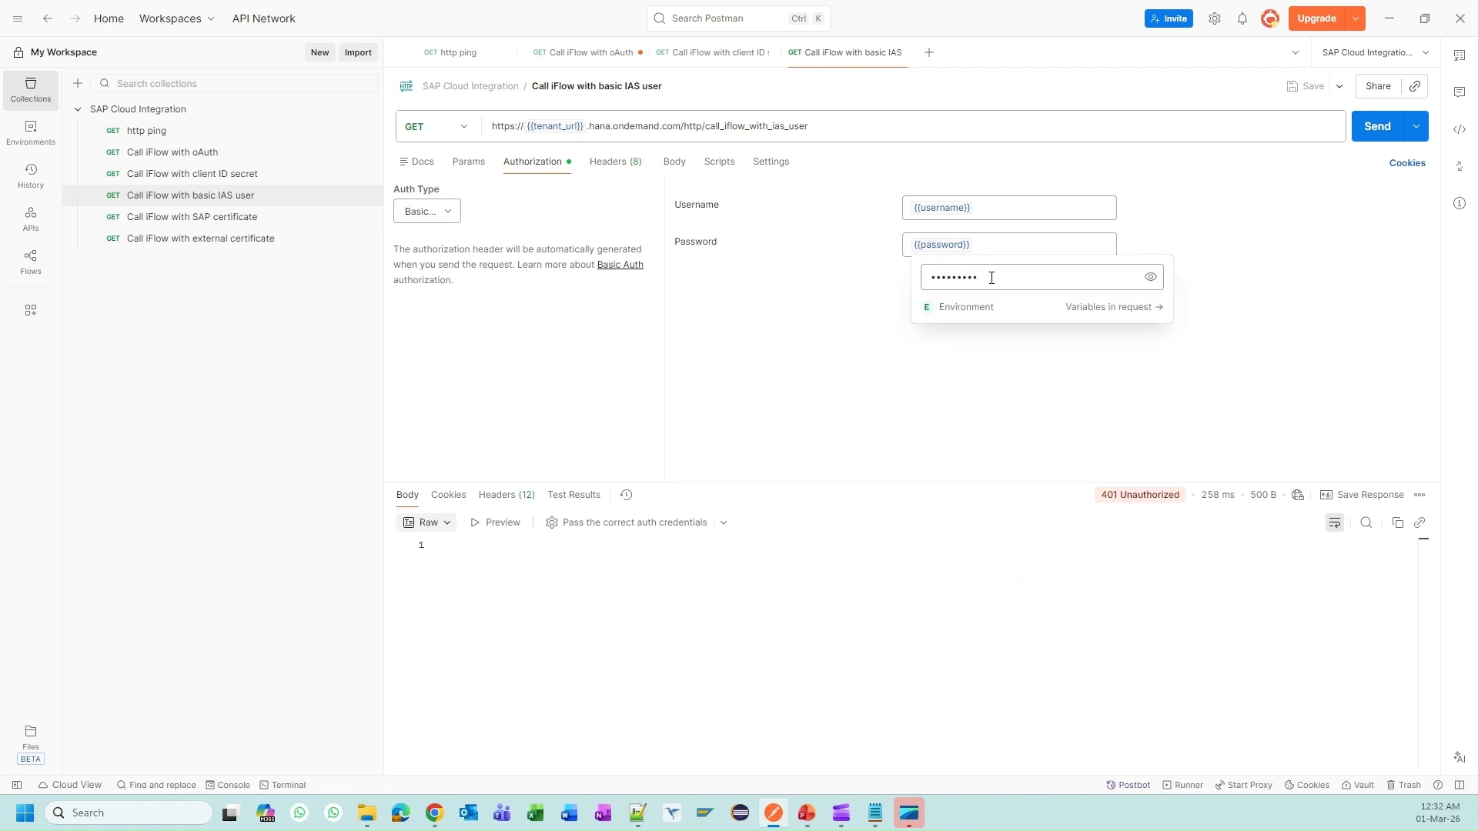
click(992, 278)
click(875, 813)
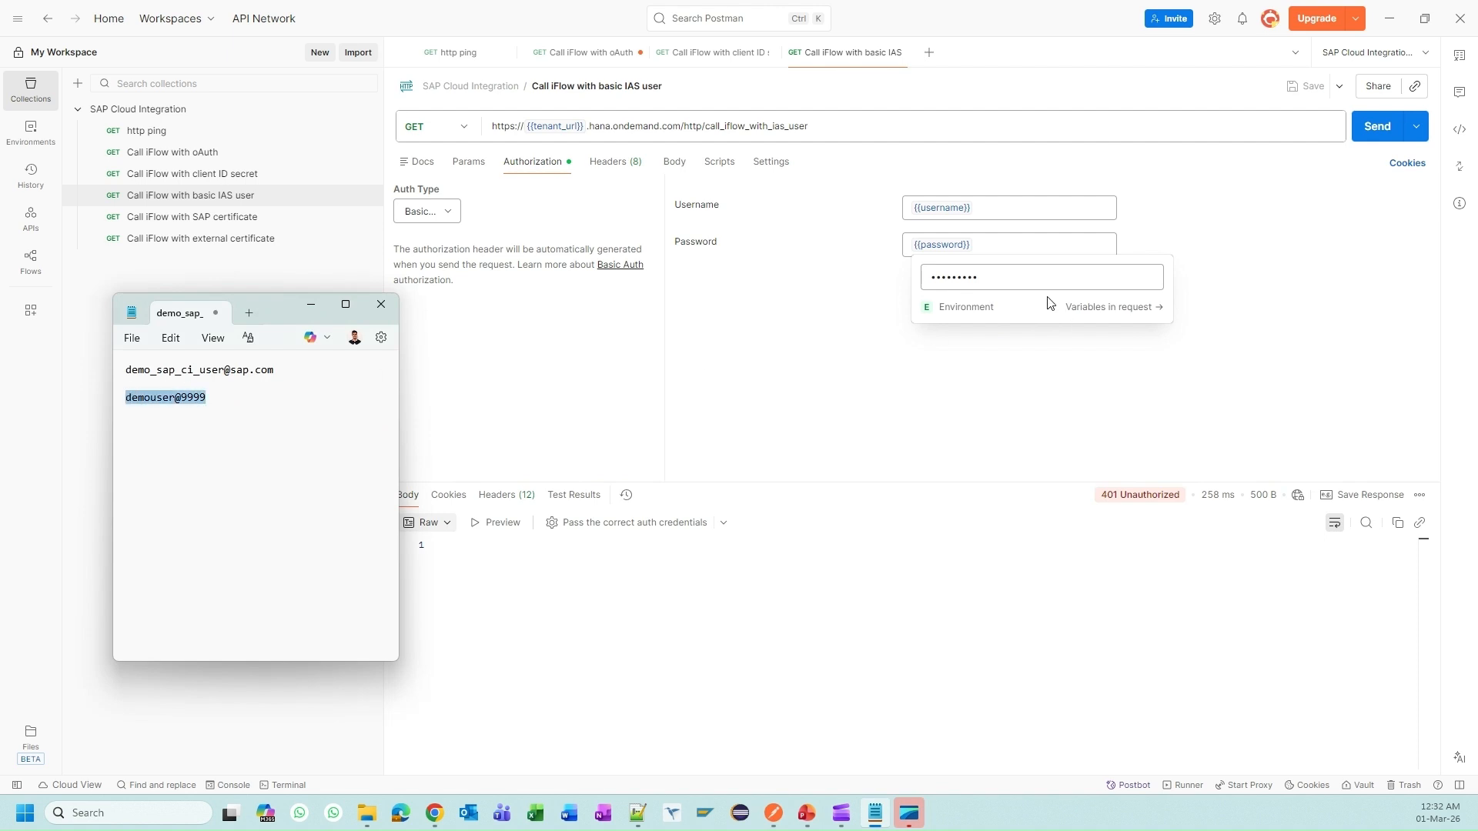
click(1009, 277)
click(1151, 279)
key(ctrl+a)
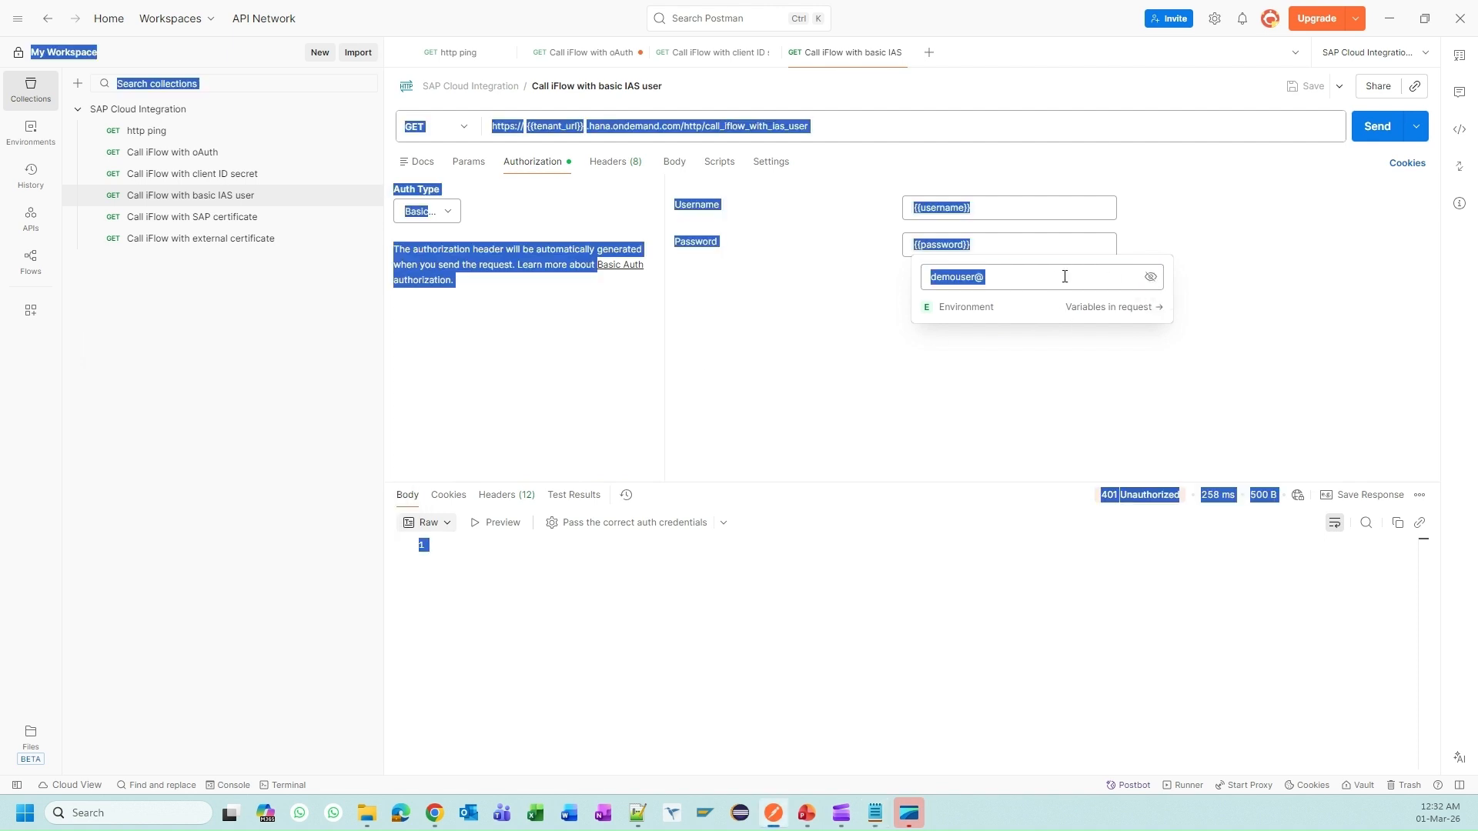
click(1046, 278)
key(ctrl+v)
key(ctrl+a)
key(ctrl+v)
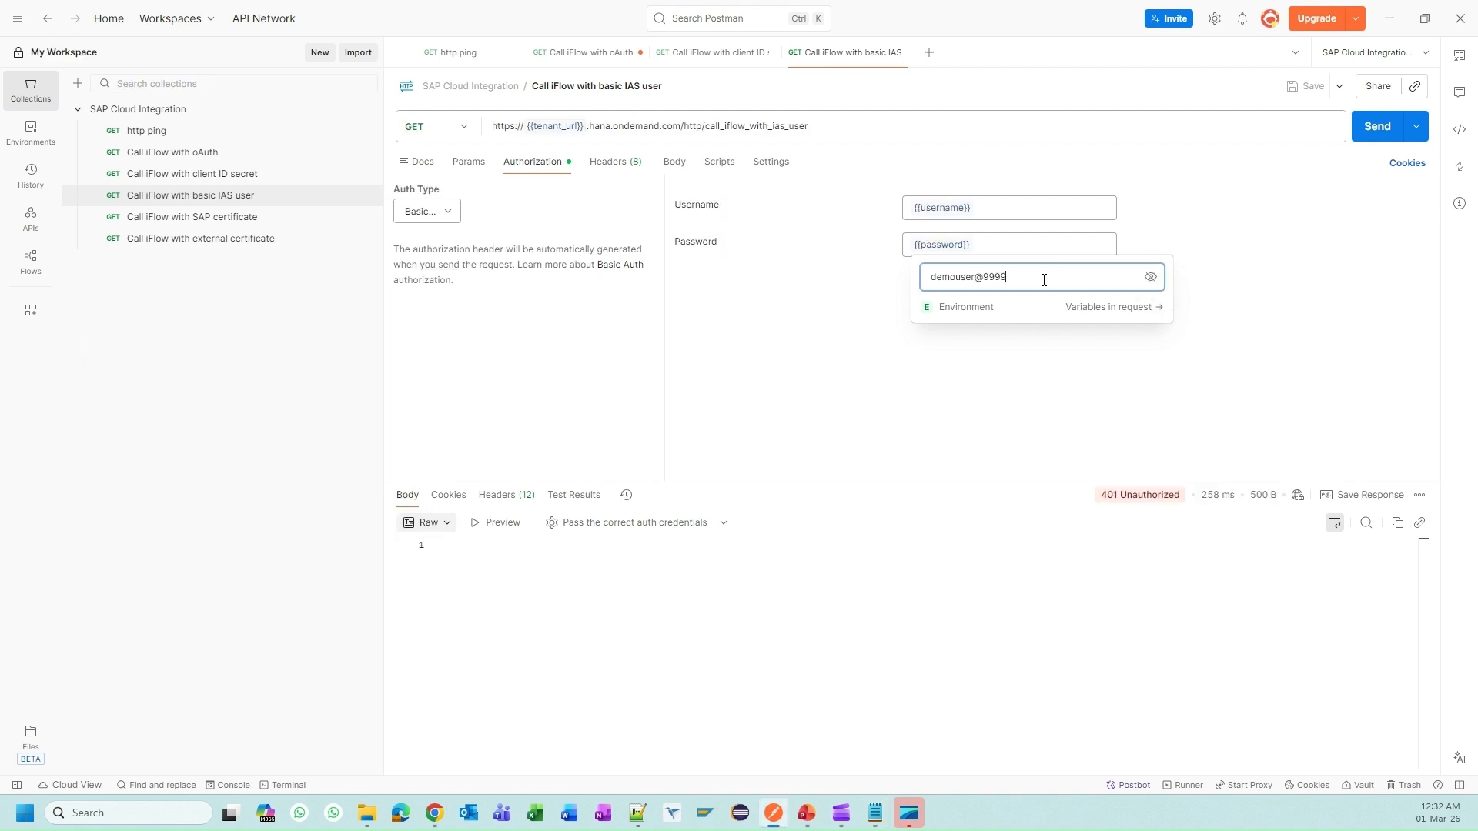
click(1057, 391)
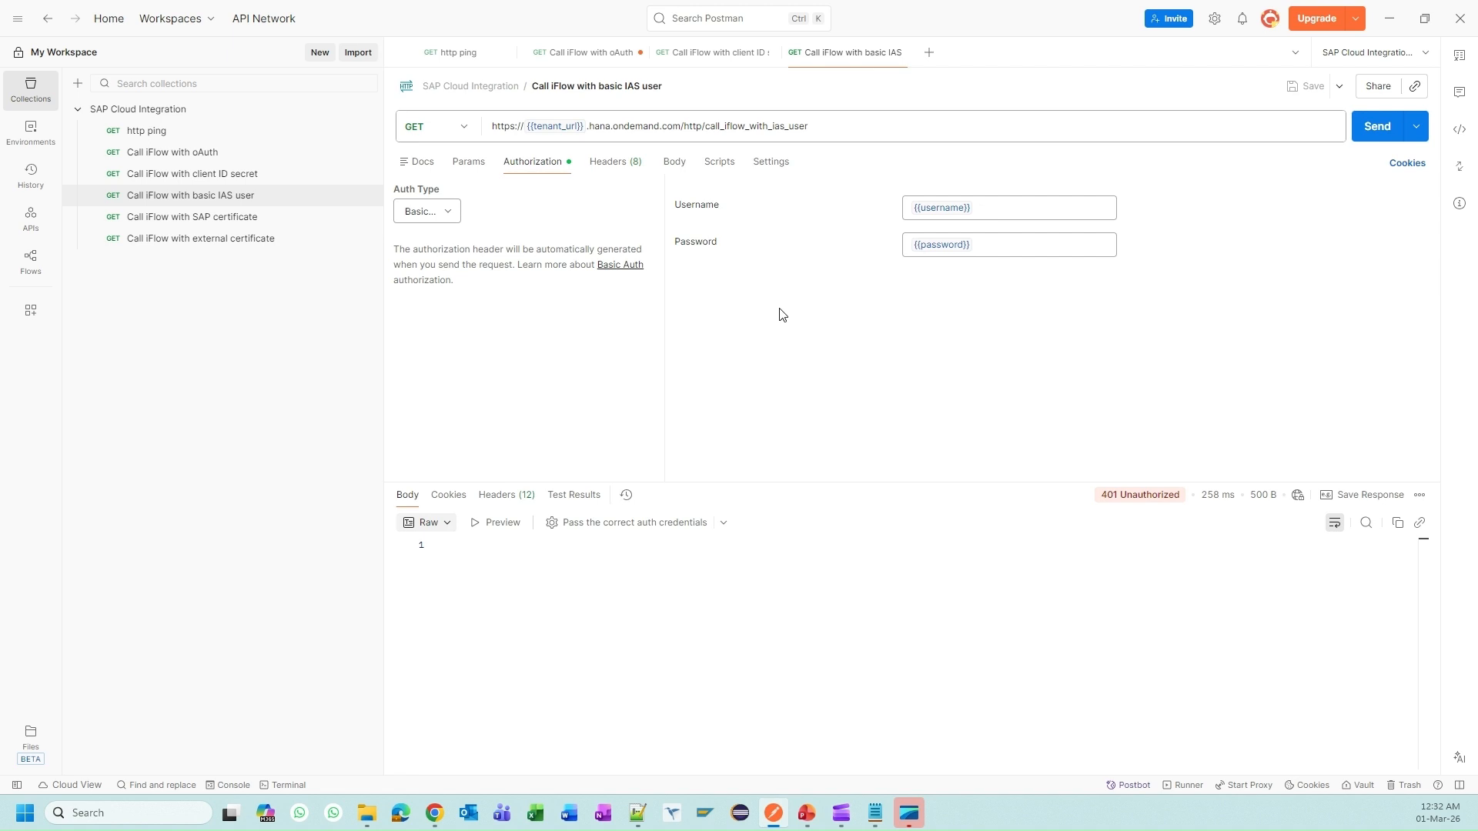
Step: On SAP Help, open the Basic Authentication of IdP User guide from the Basic (IdP User) diagram
key(alt+Tab)
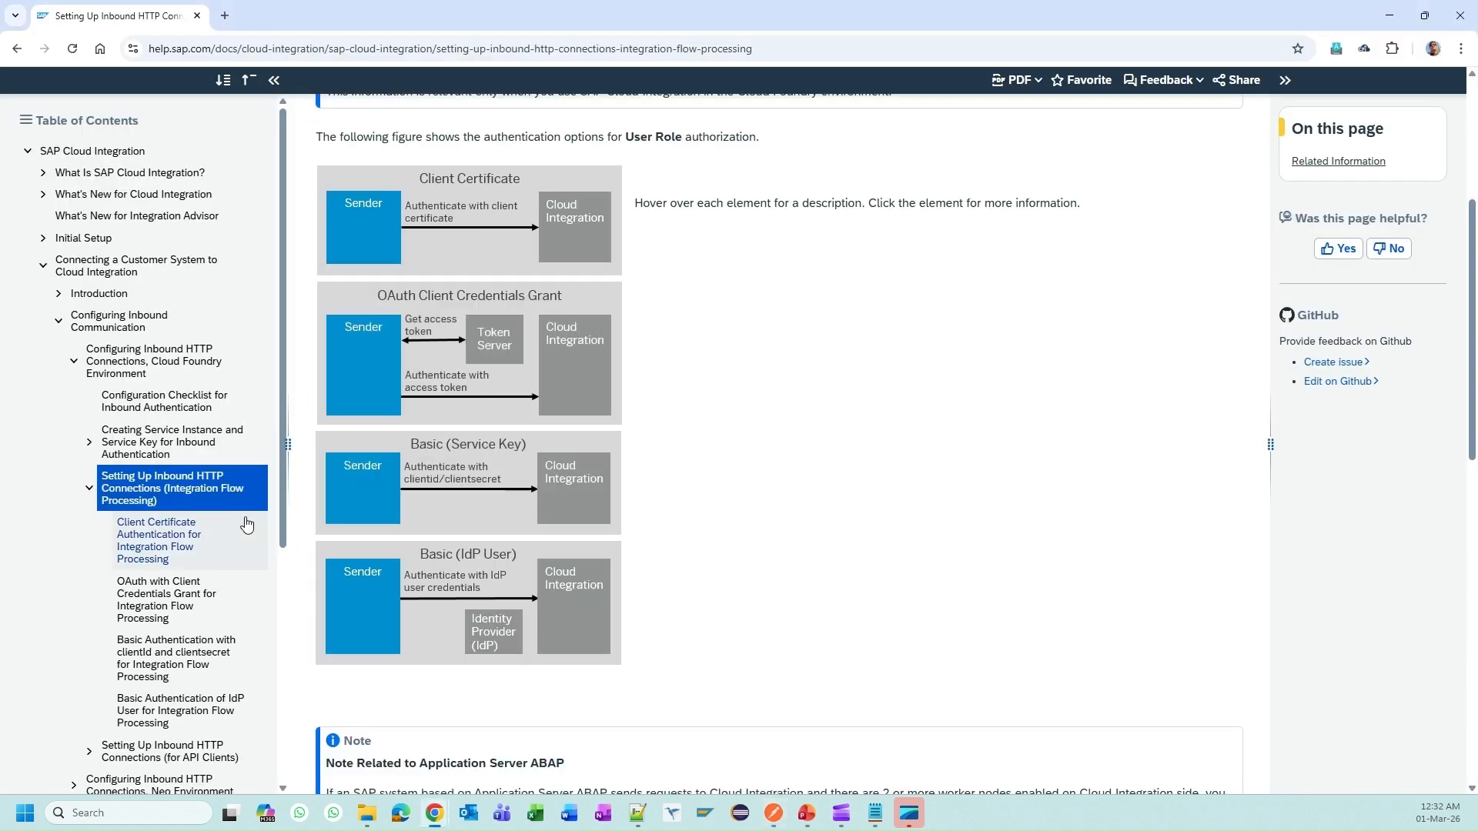
scroll(178, 494, down, 2)
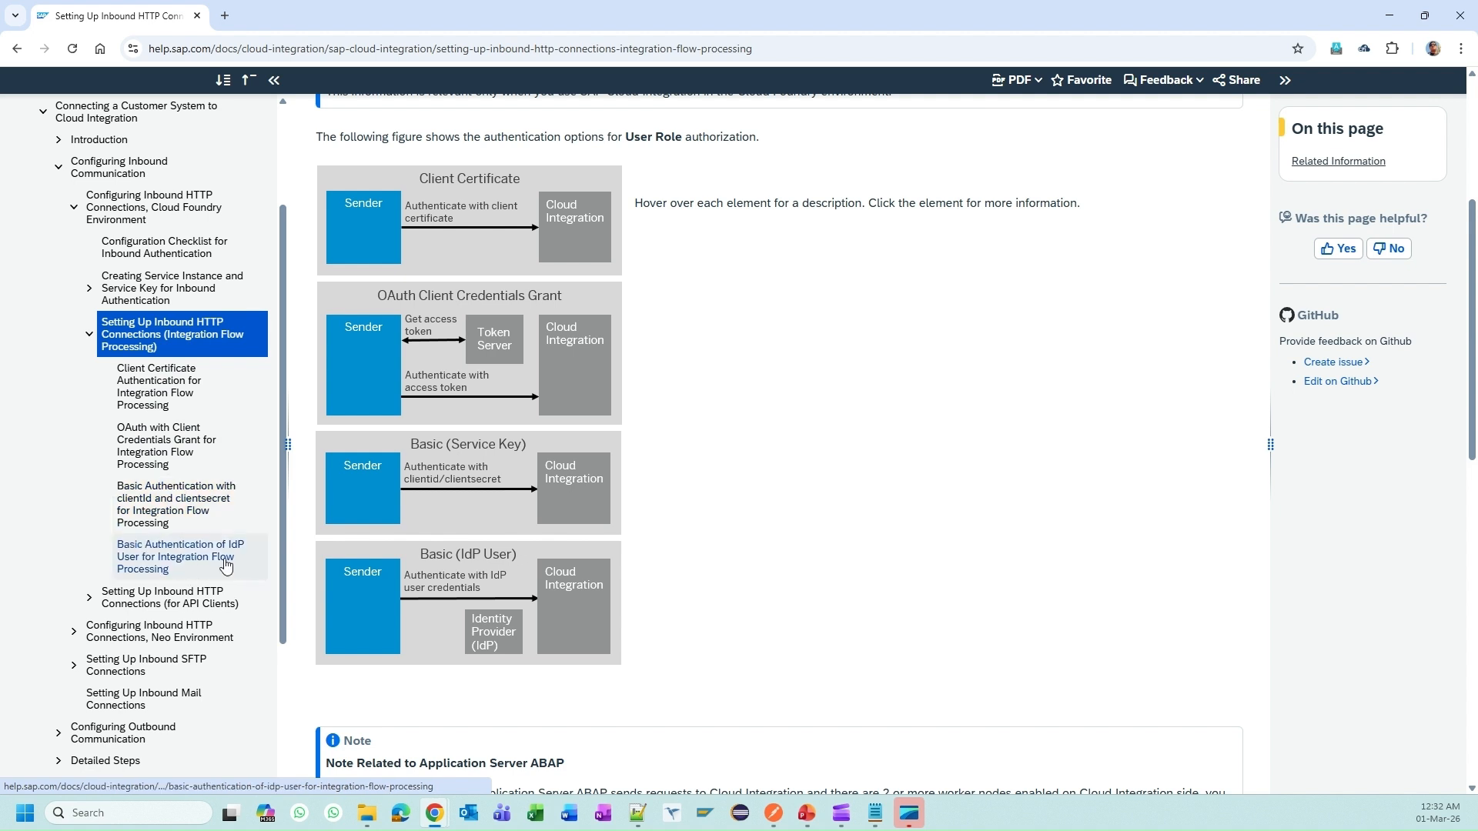
click(488, 587)
click(742, 349)
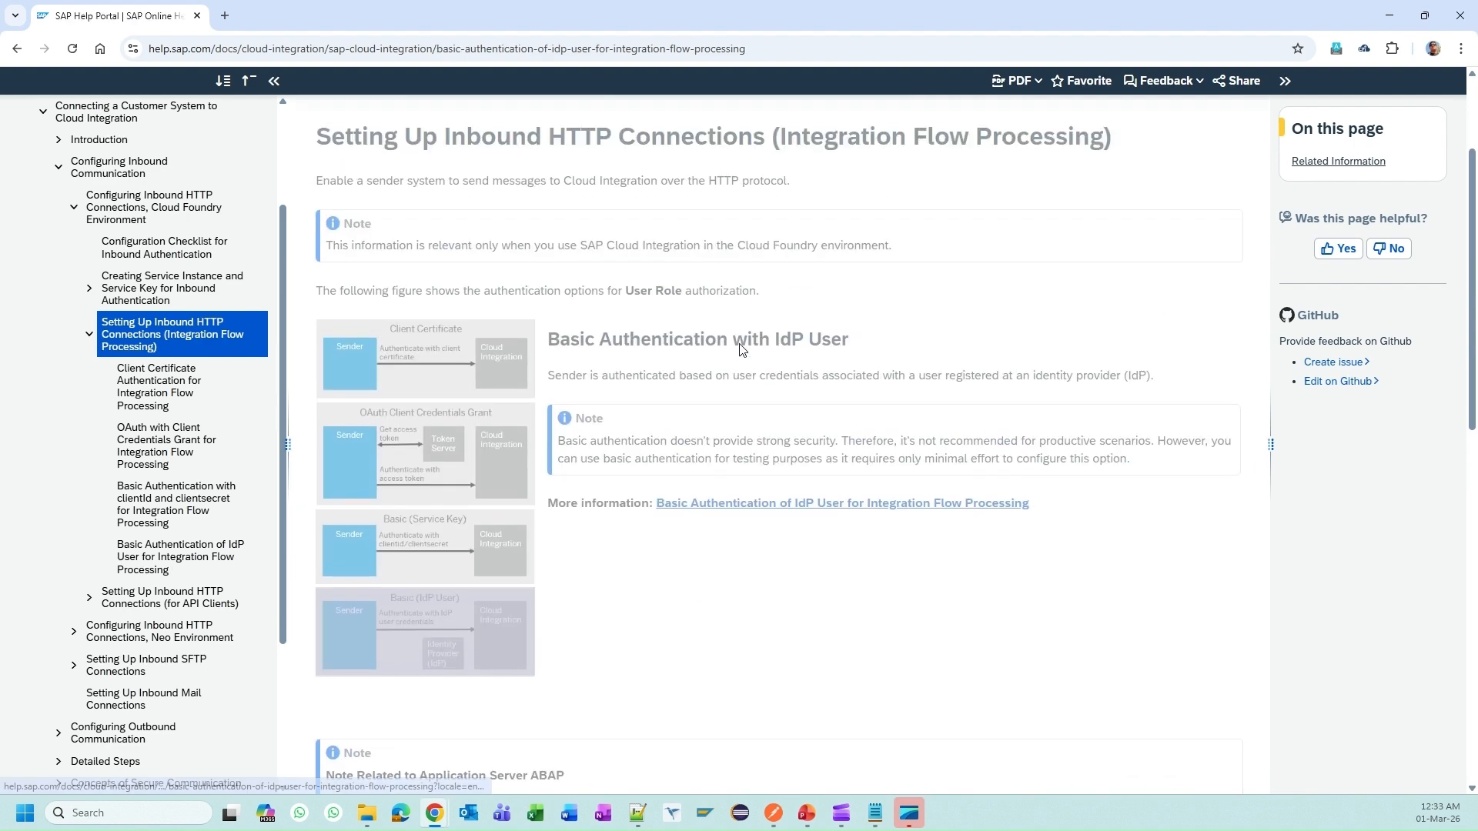
Step: Read the guide's role-collection procedure, noting the MessagingSend role template, then return to the browser
scroll(787, 411, down, 14)
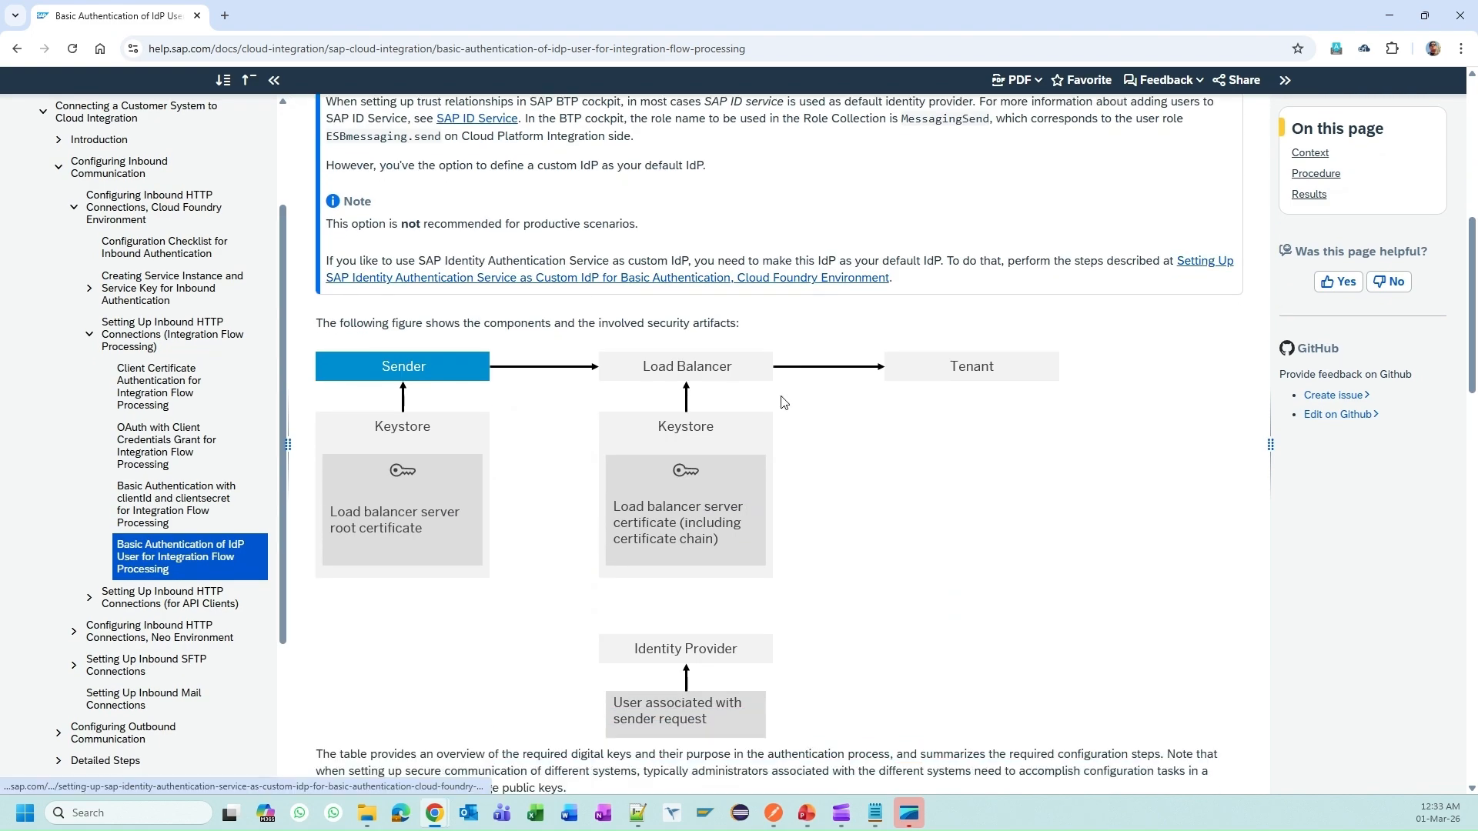
scroll(782, 400, down, 7)
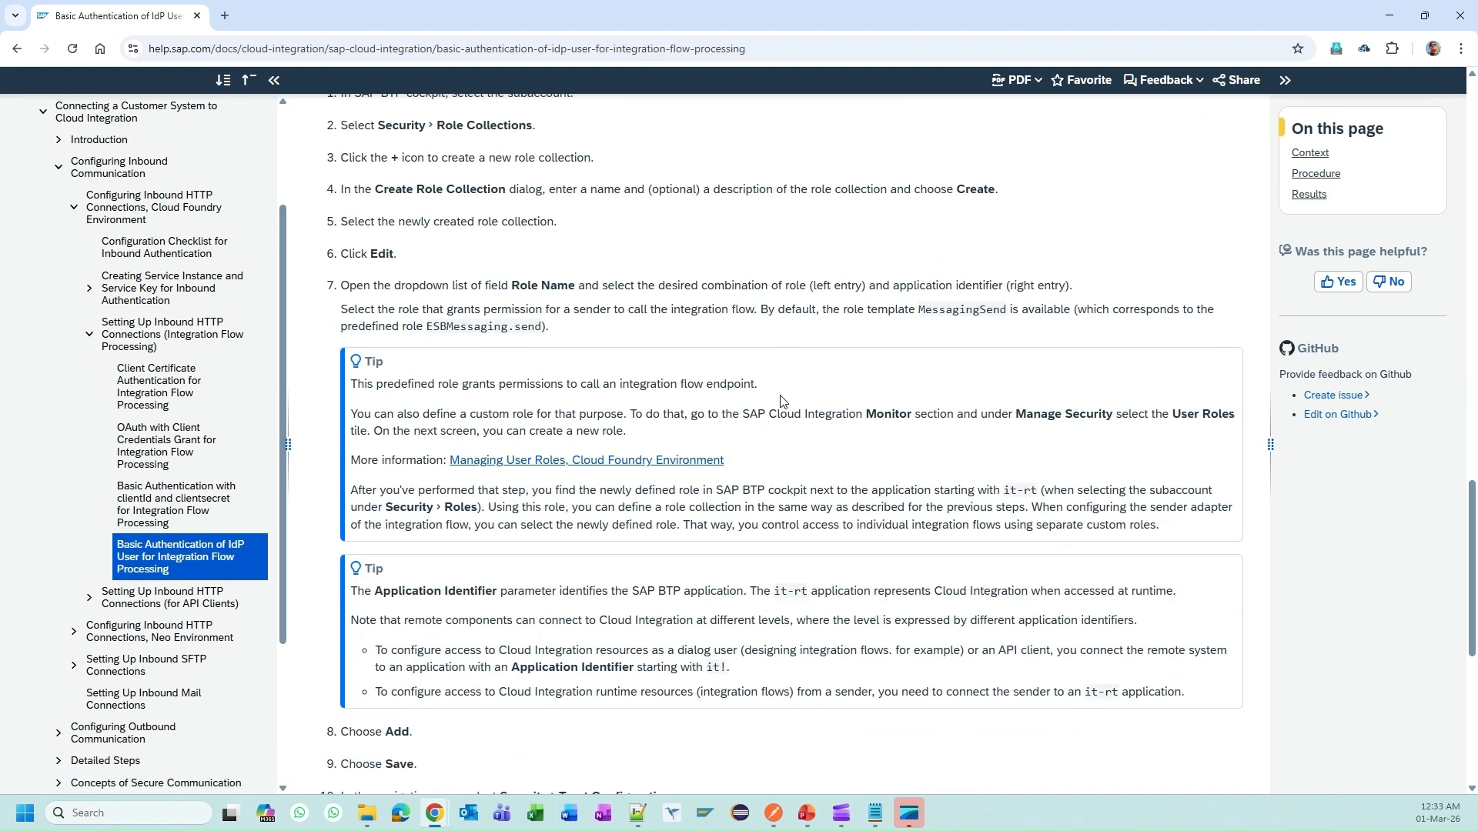
scroll(783, 402, down, 7)
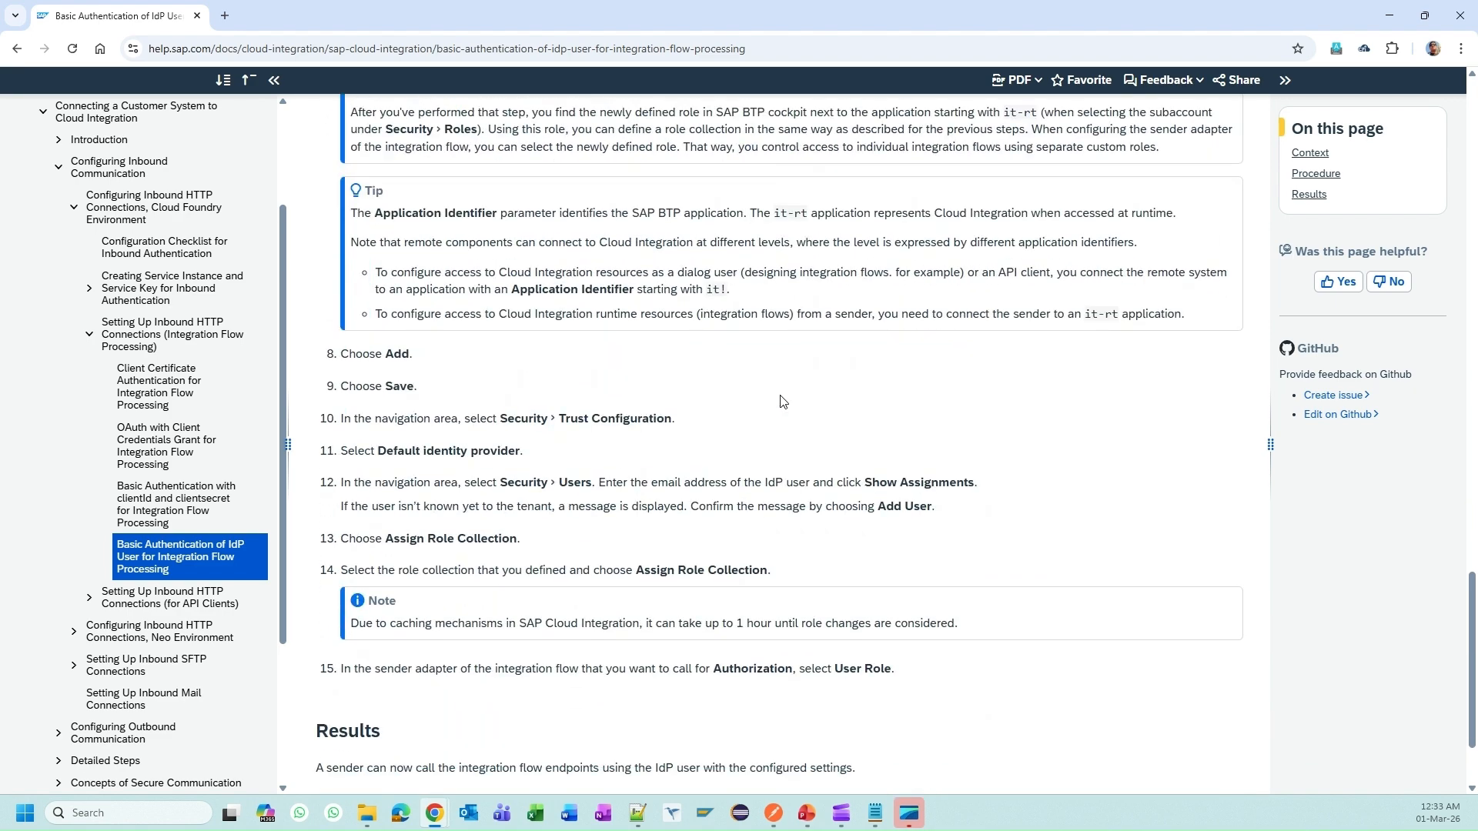
scroll(783, 401, up, 7)
scroll(783, 401, up, 5)
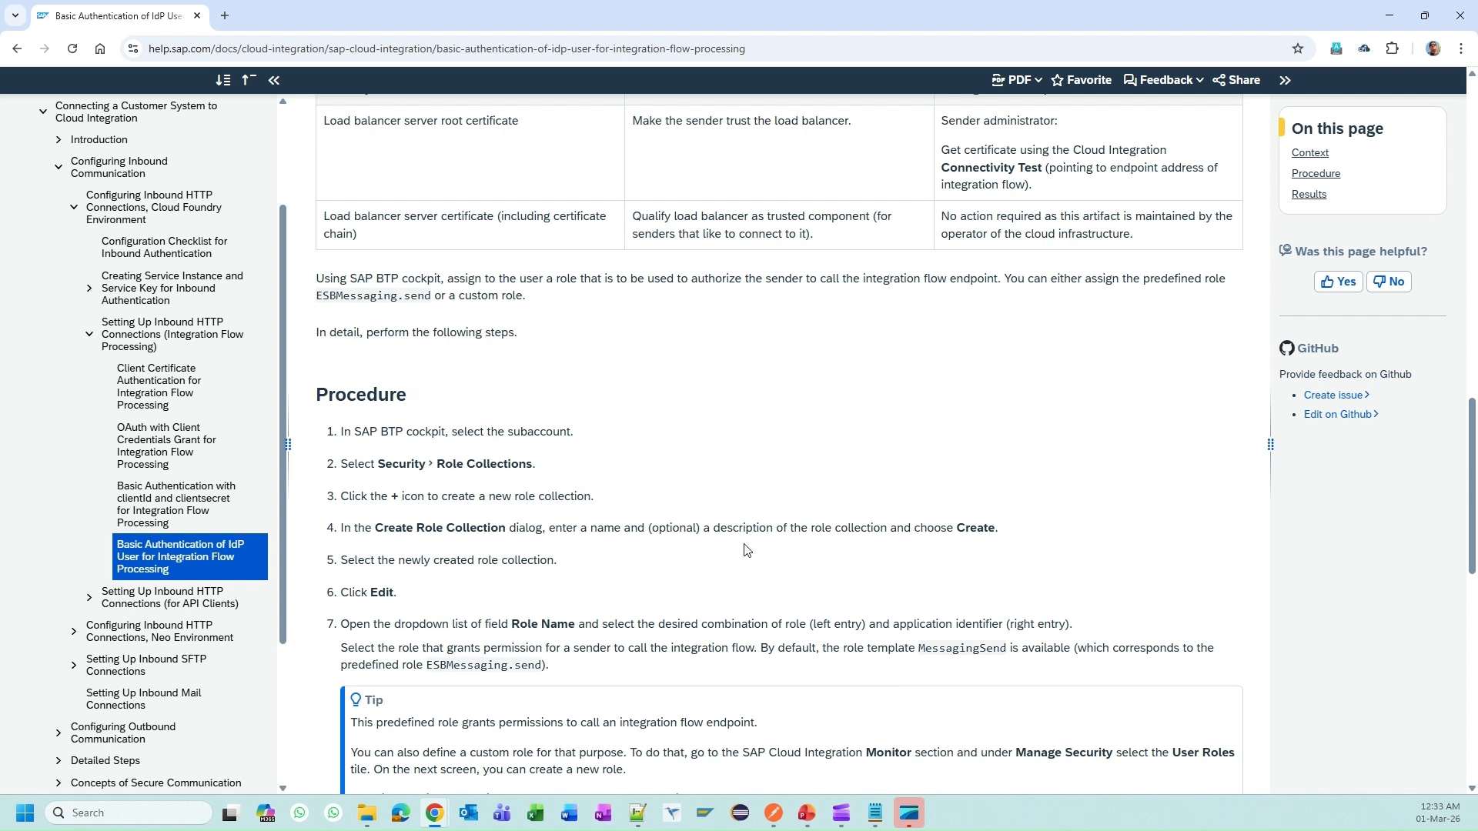
double_click(945, 647)
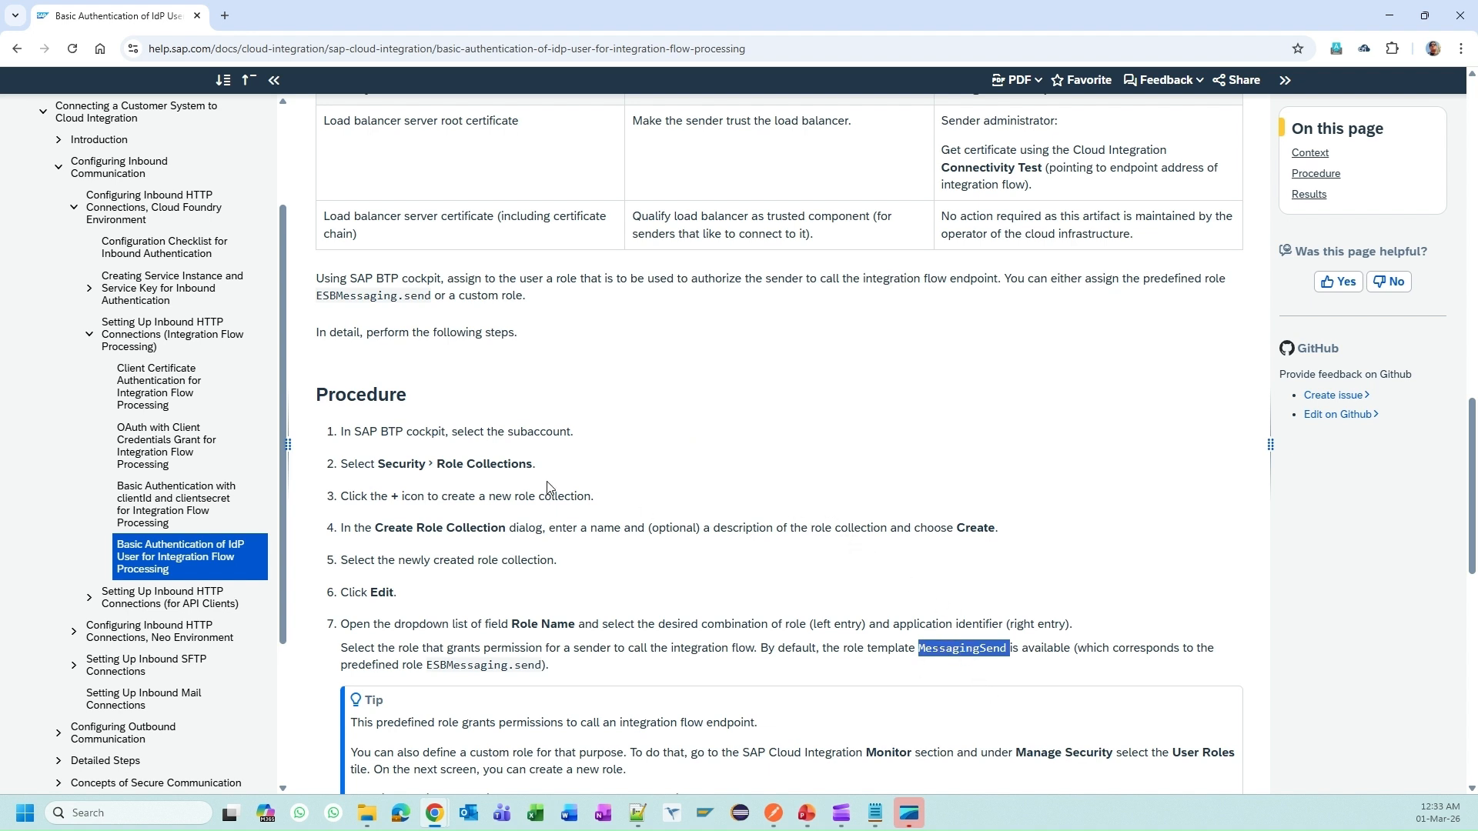
click(608, 471)
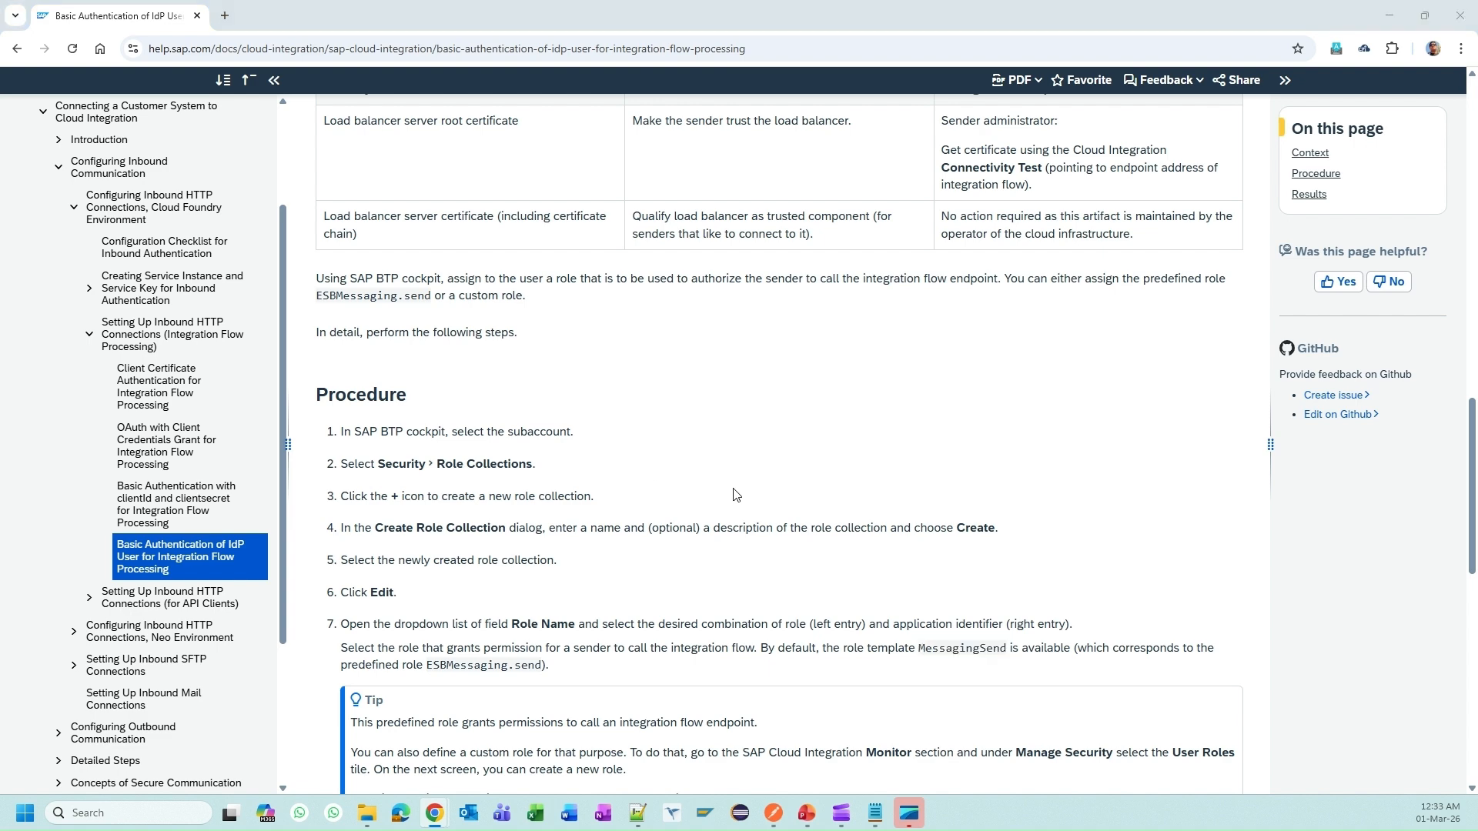
key(alt+Tab)
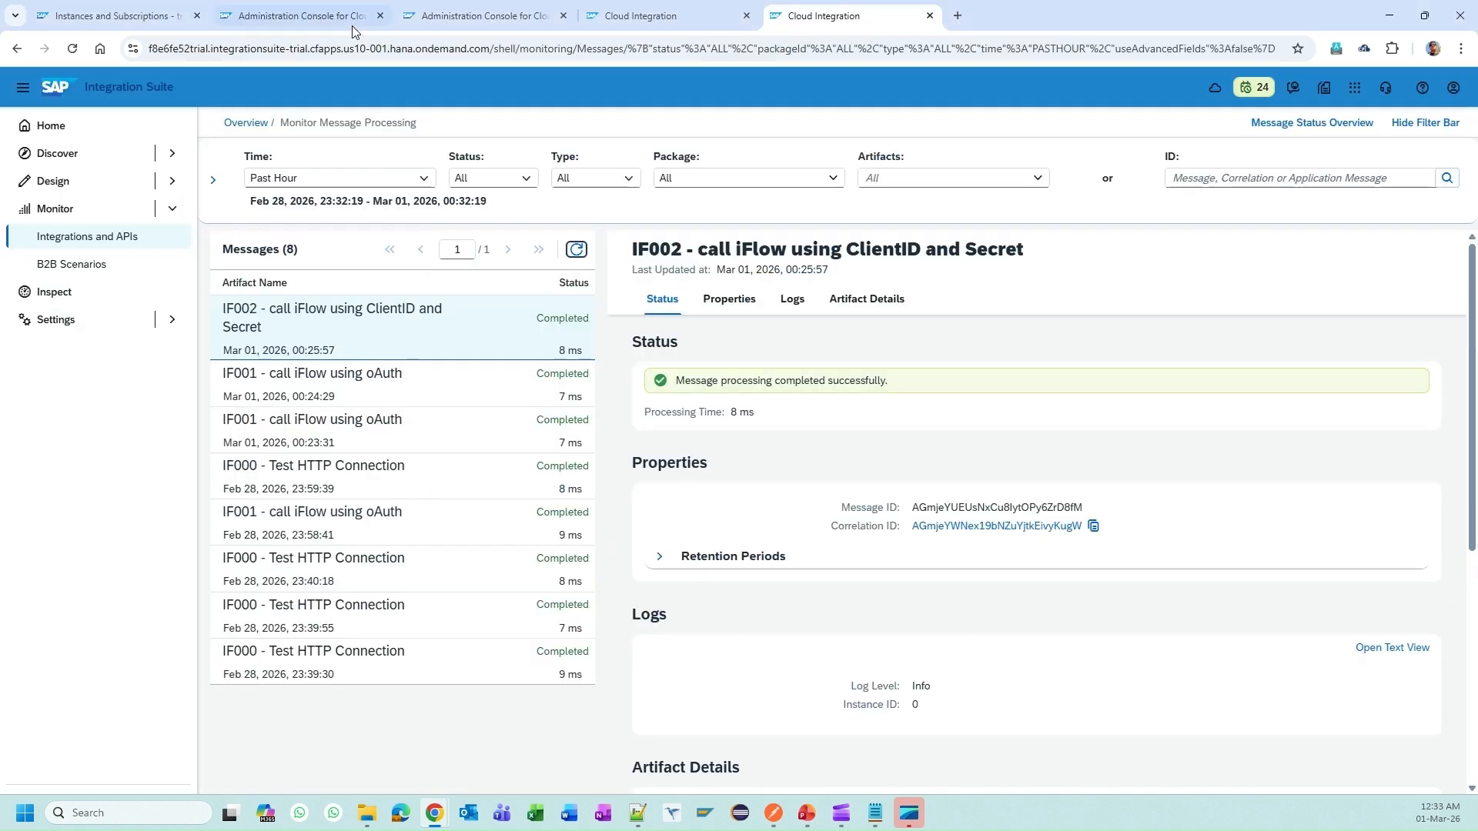
Step: Select the demo user's login name in Cloud Identity Services user administration
click(316, 14)
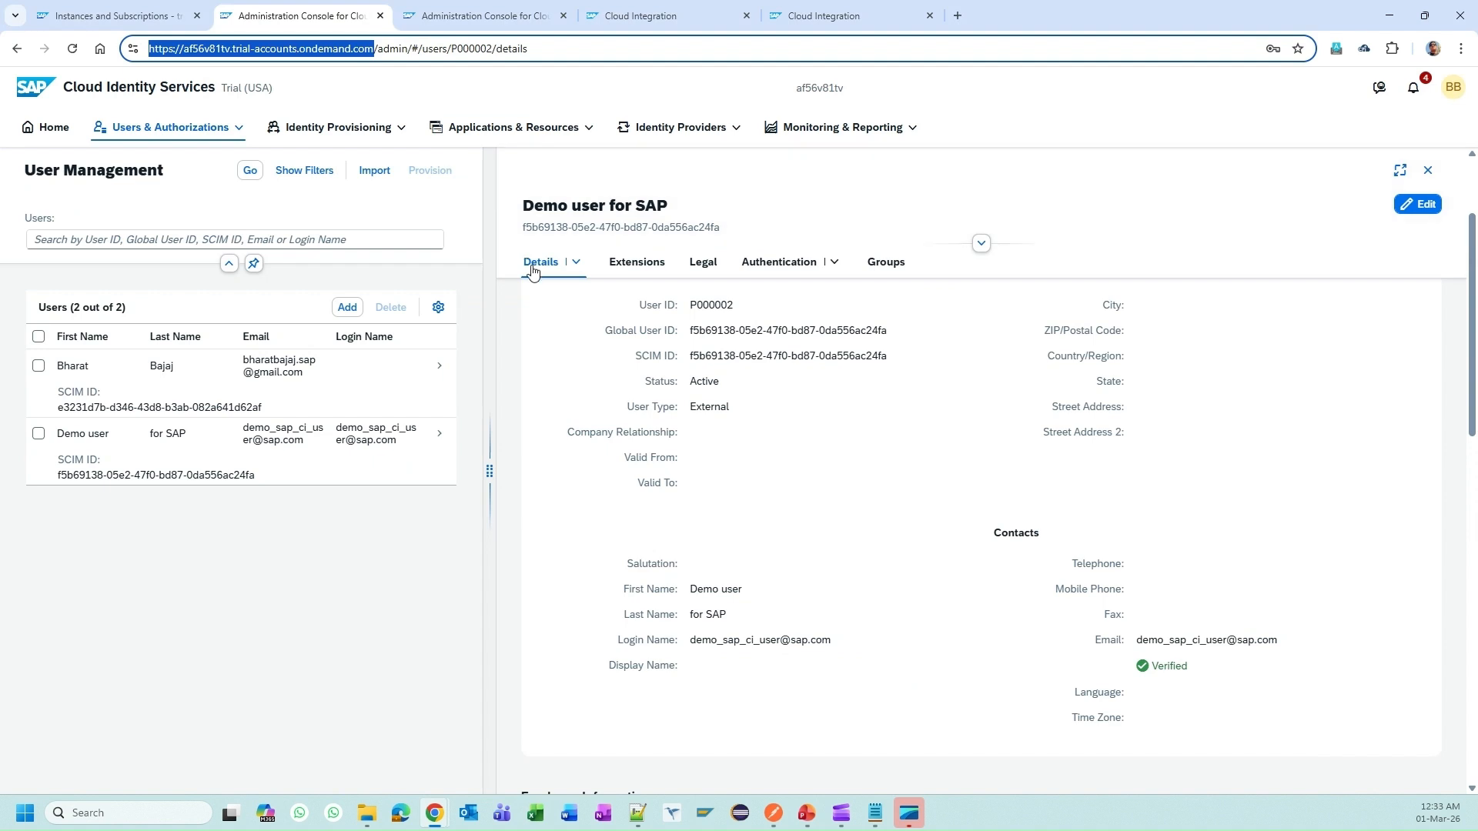
click(331, 459)
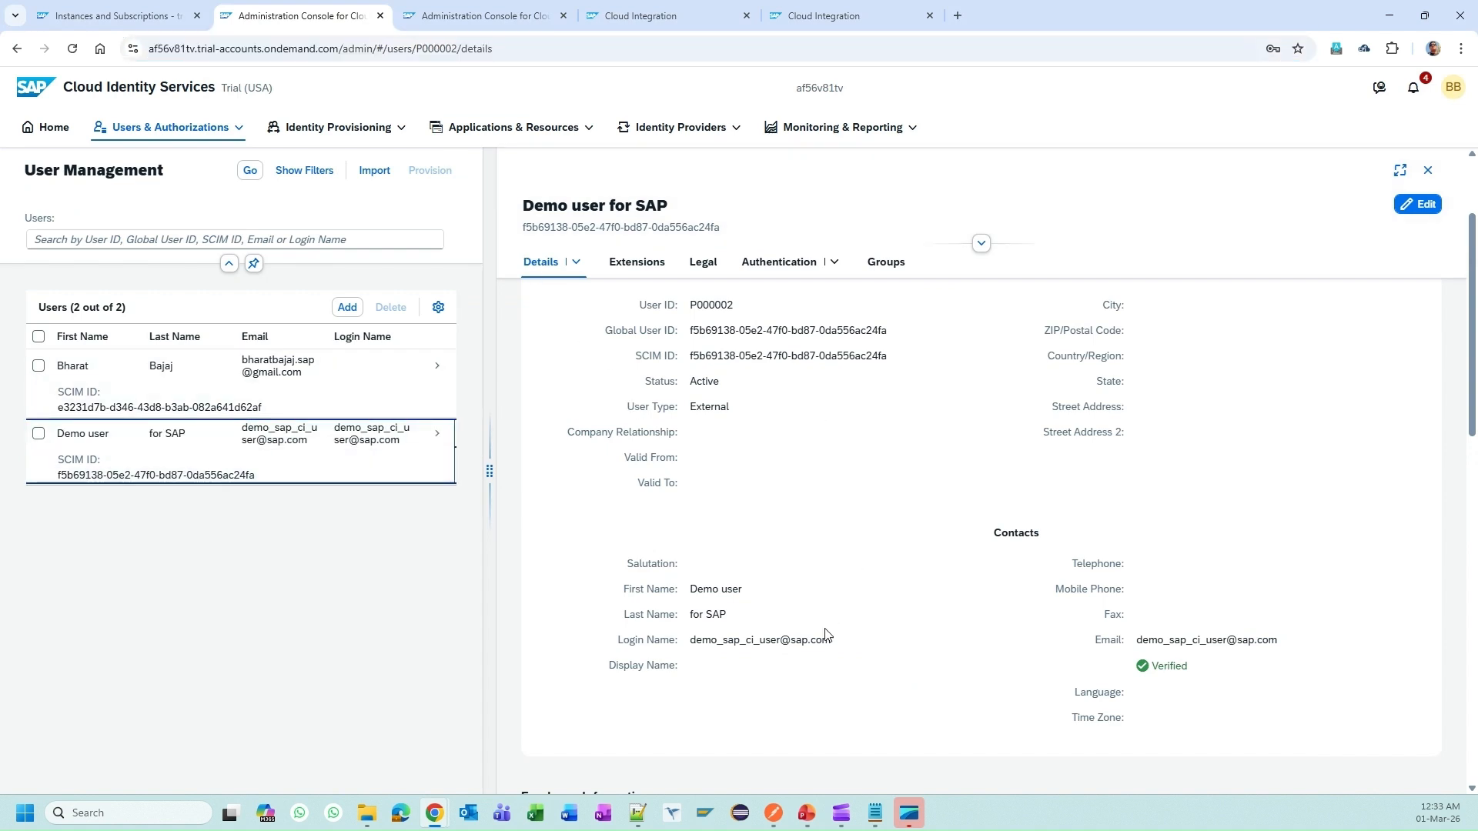
drag(689, 640, 838, 638)
key(ctrl+c)
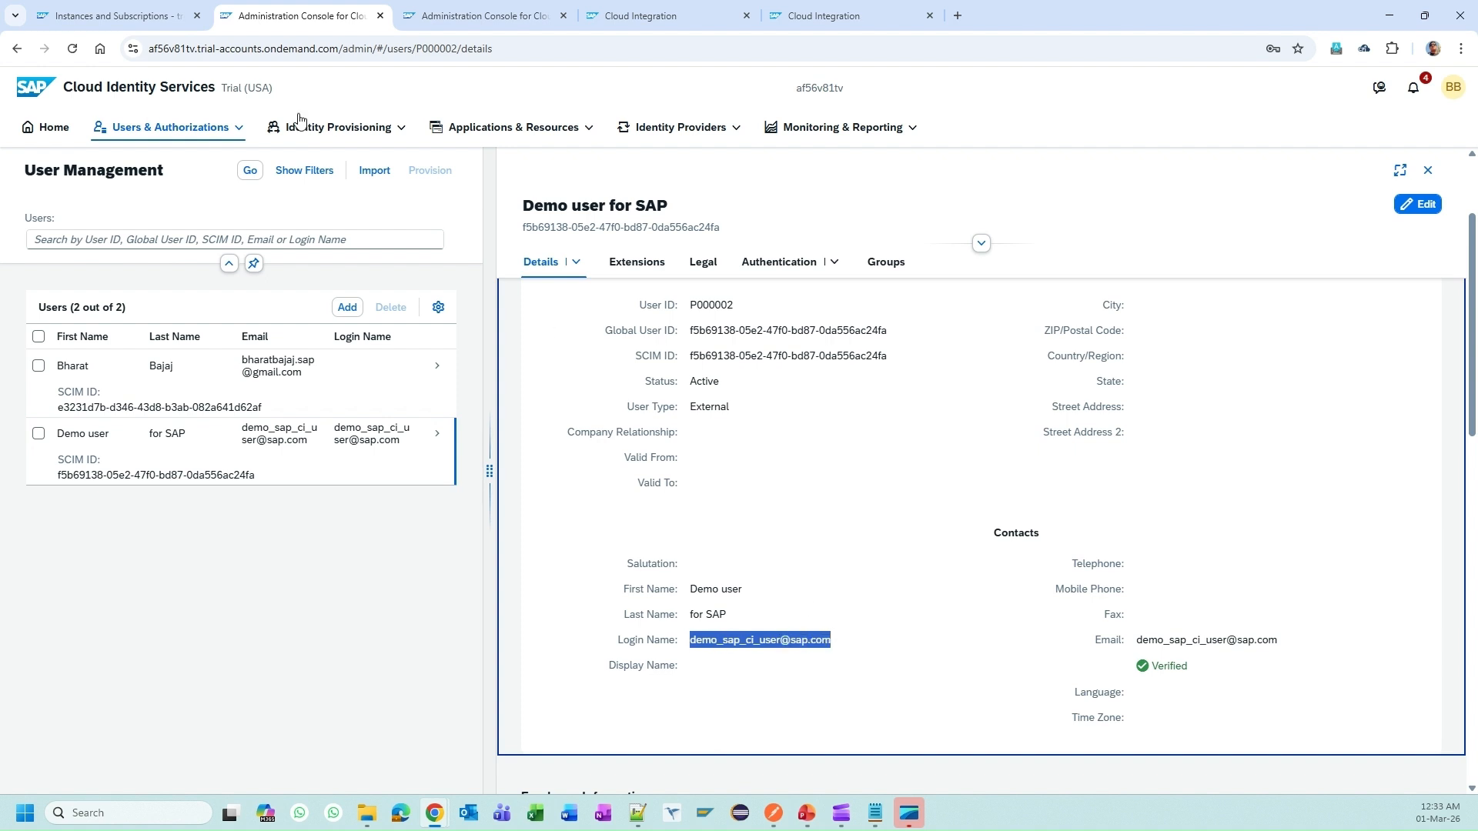
Step: In the BTP Cockpit subaccount, go to Security > Trust Configuration
click(158, 15)
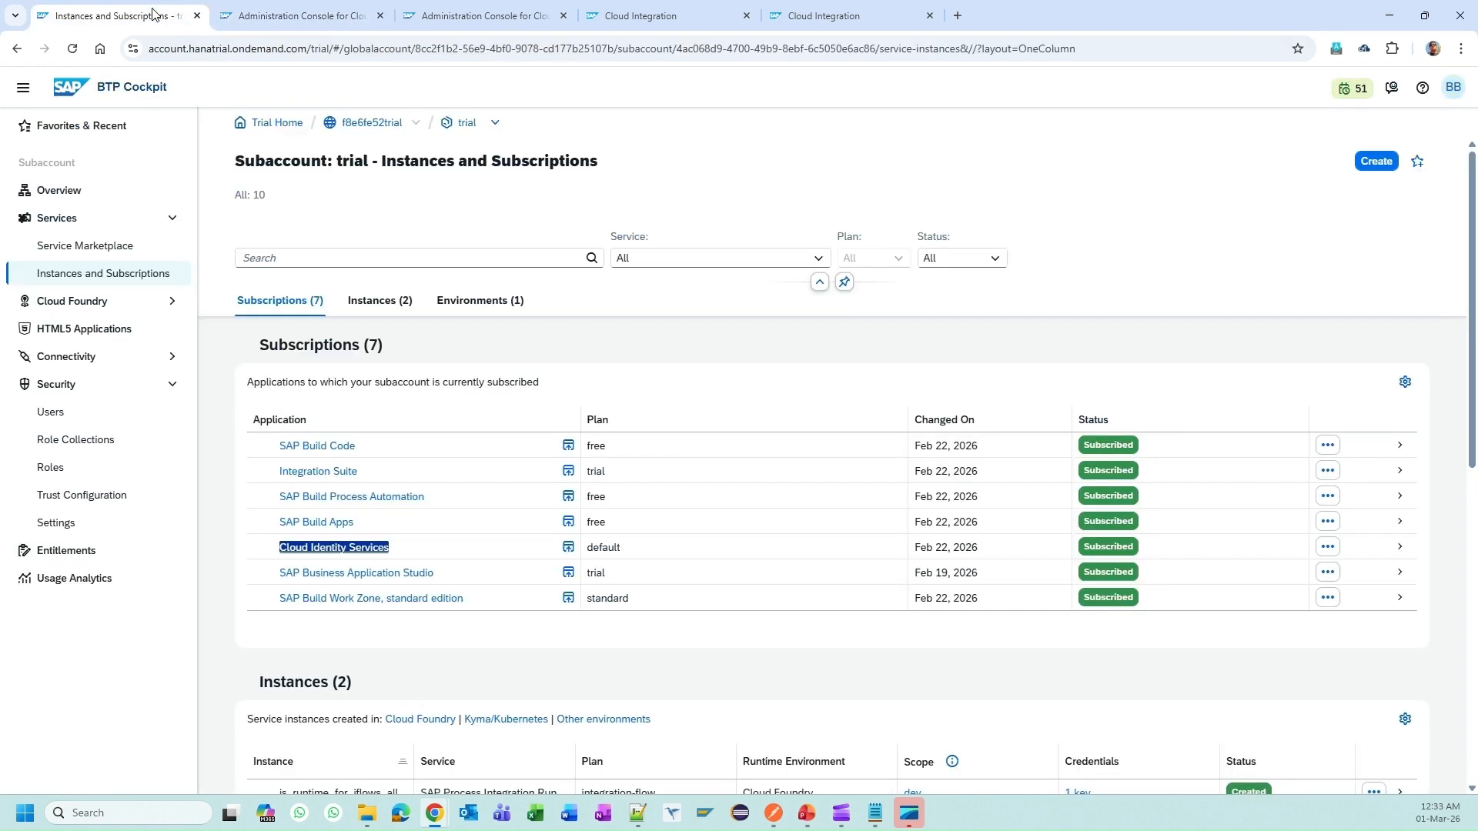
click(115, 410)
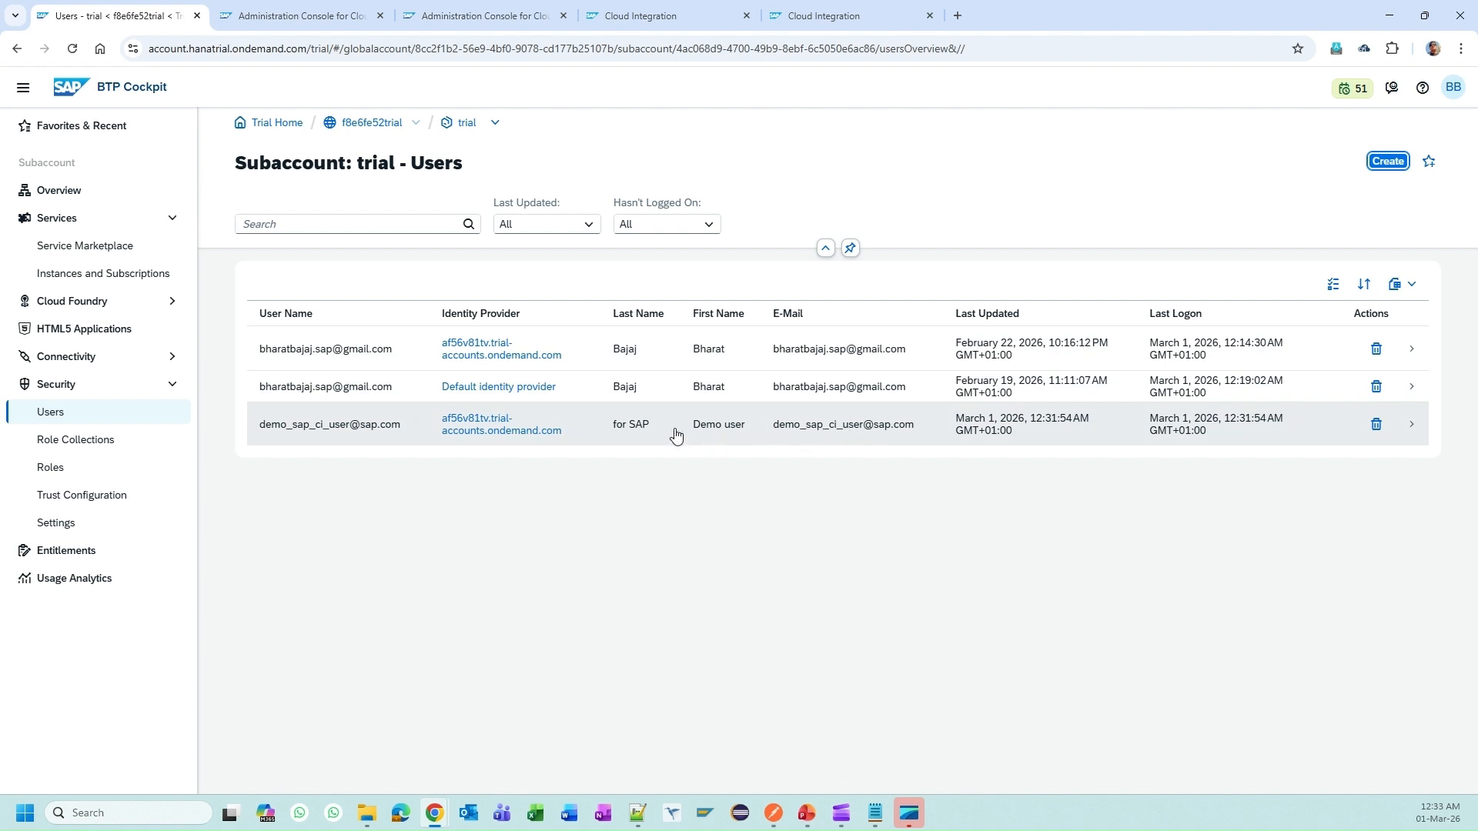
click(93, 504)
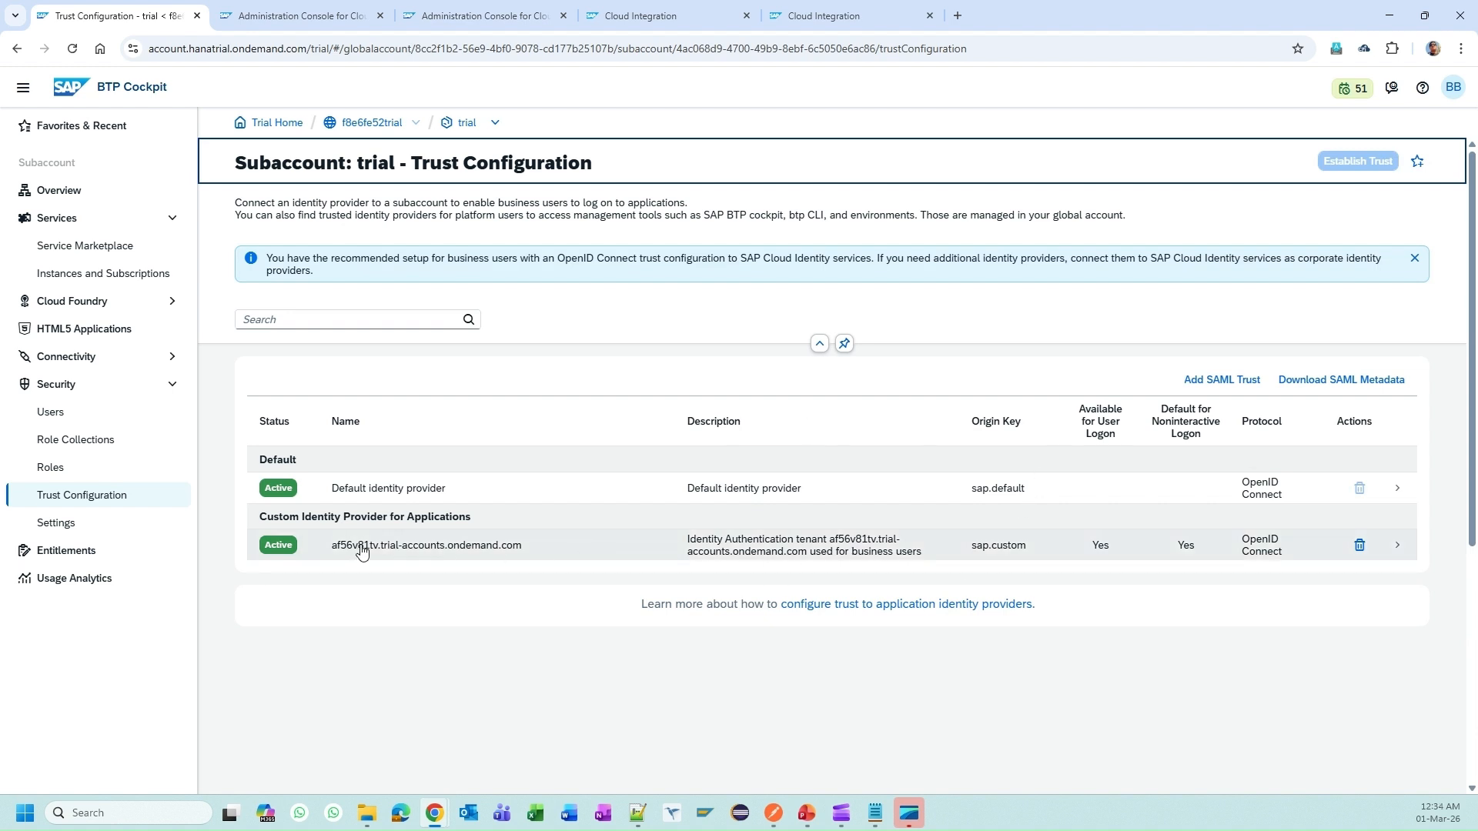
Step: Inspect the custom IAS identity provider's details, then go to the subaccount's Users page
click(487, 548)
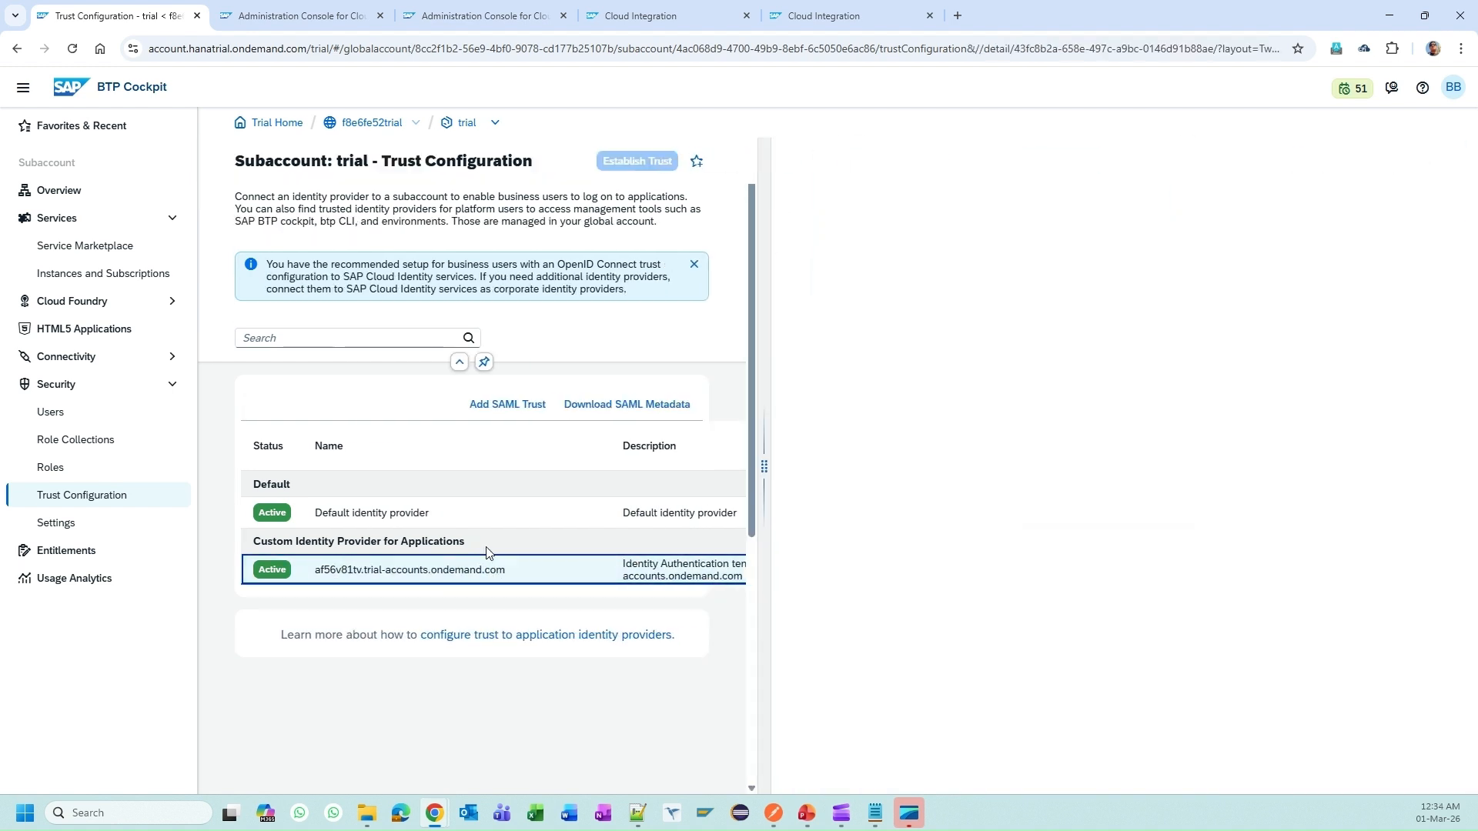
scroll(1010, 469, down, 3)
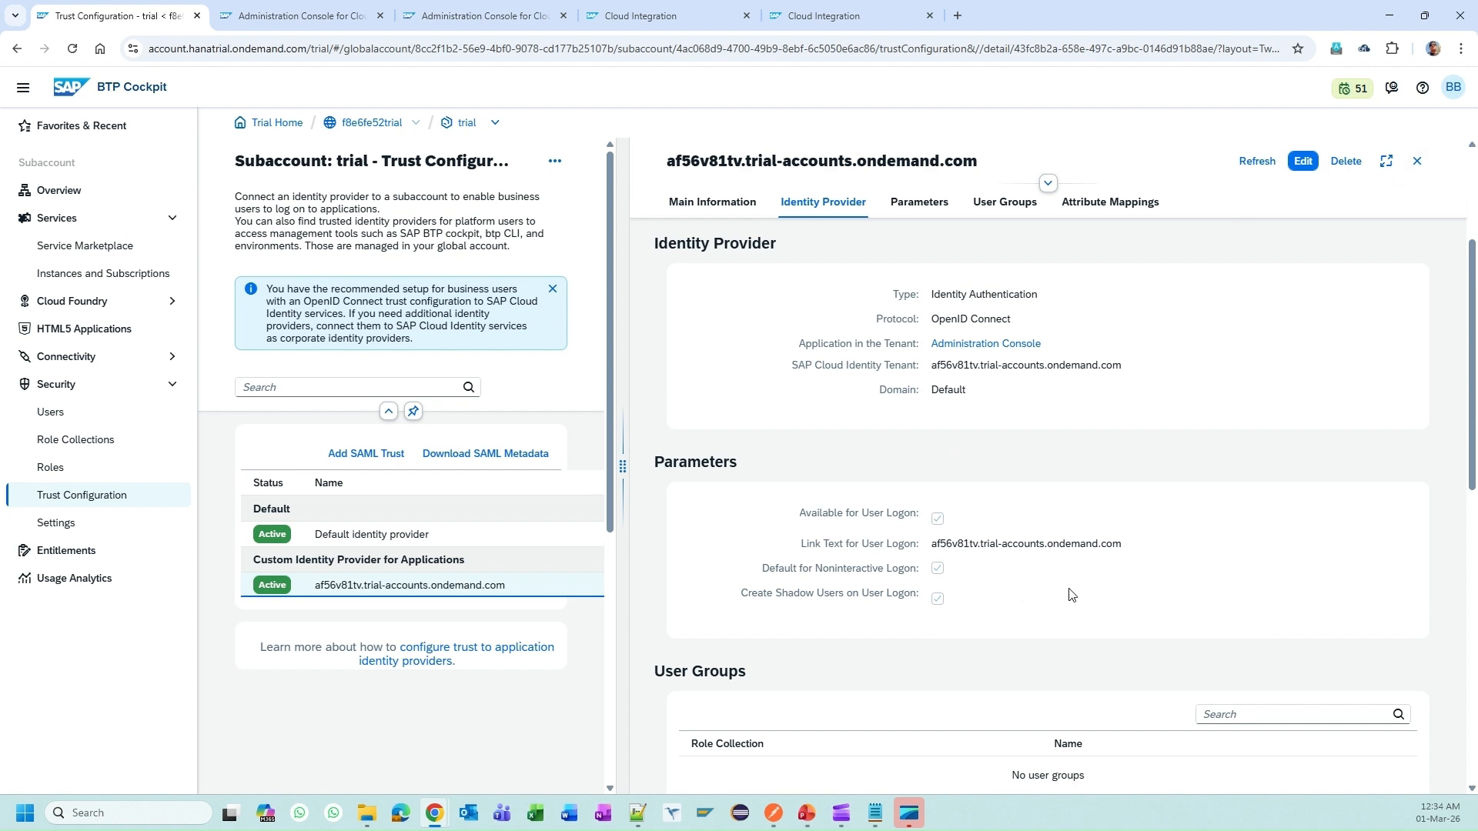
click(941, 603)
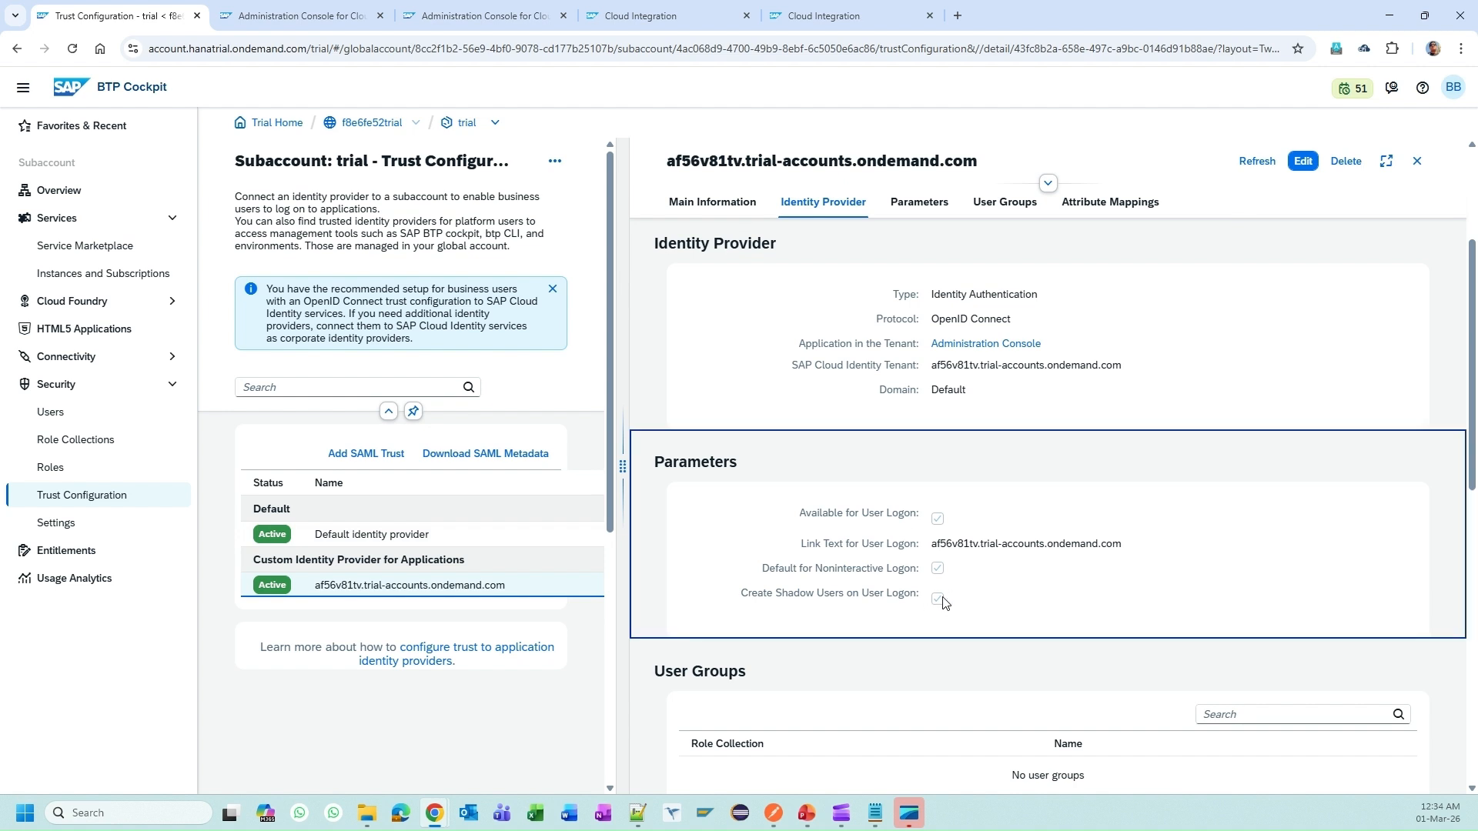
click(73, 411)
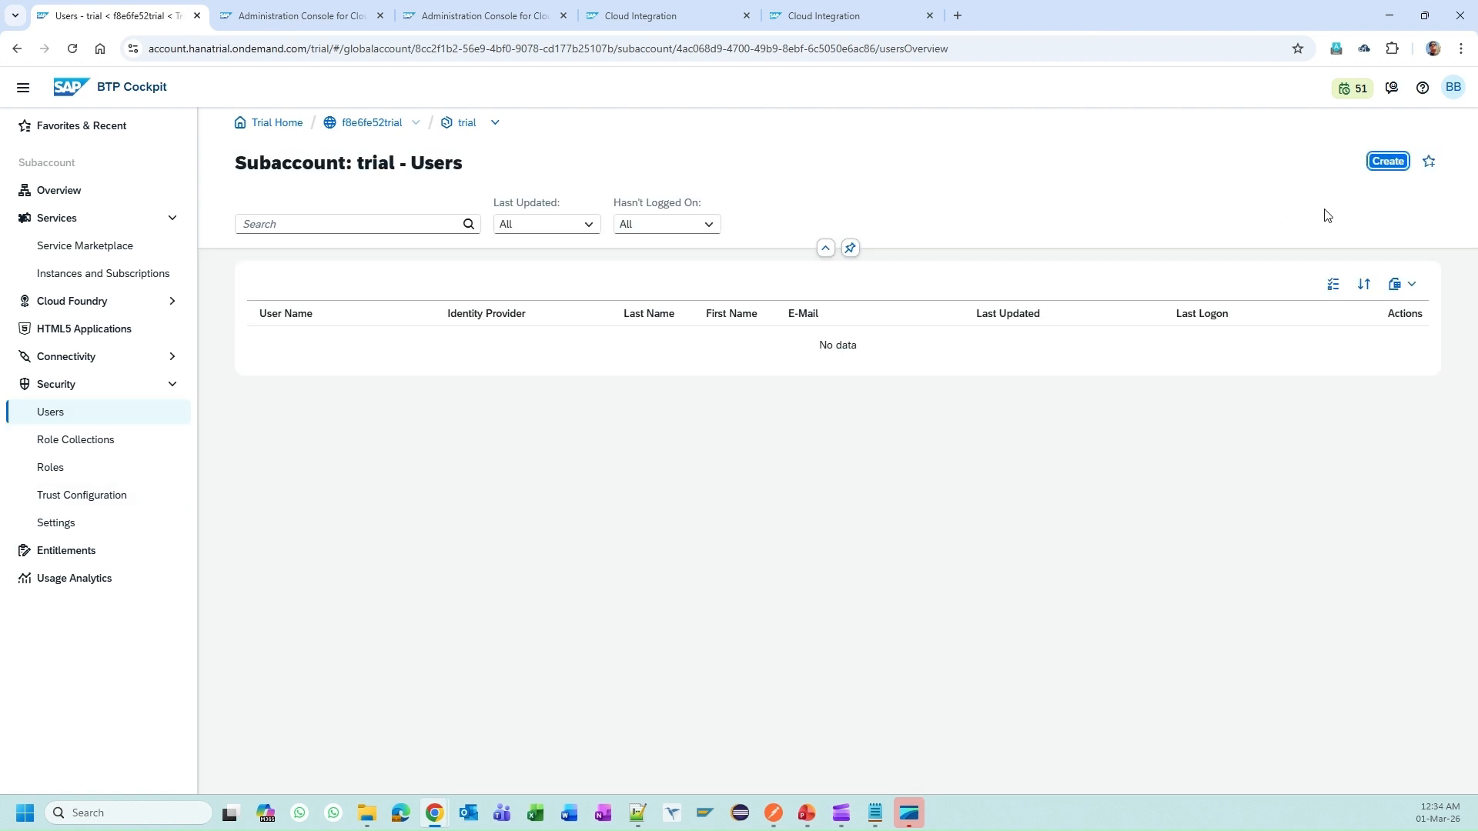
Step: Start creating a user with the pasted login name, then cancel to avoid a duplicate
click(1388, 161)
click(642, 398)
key(ctrl+v)
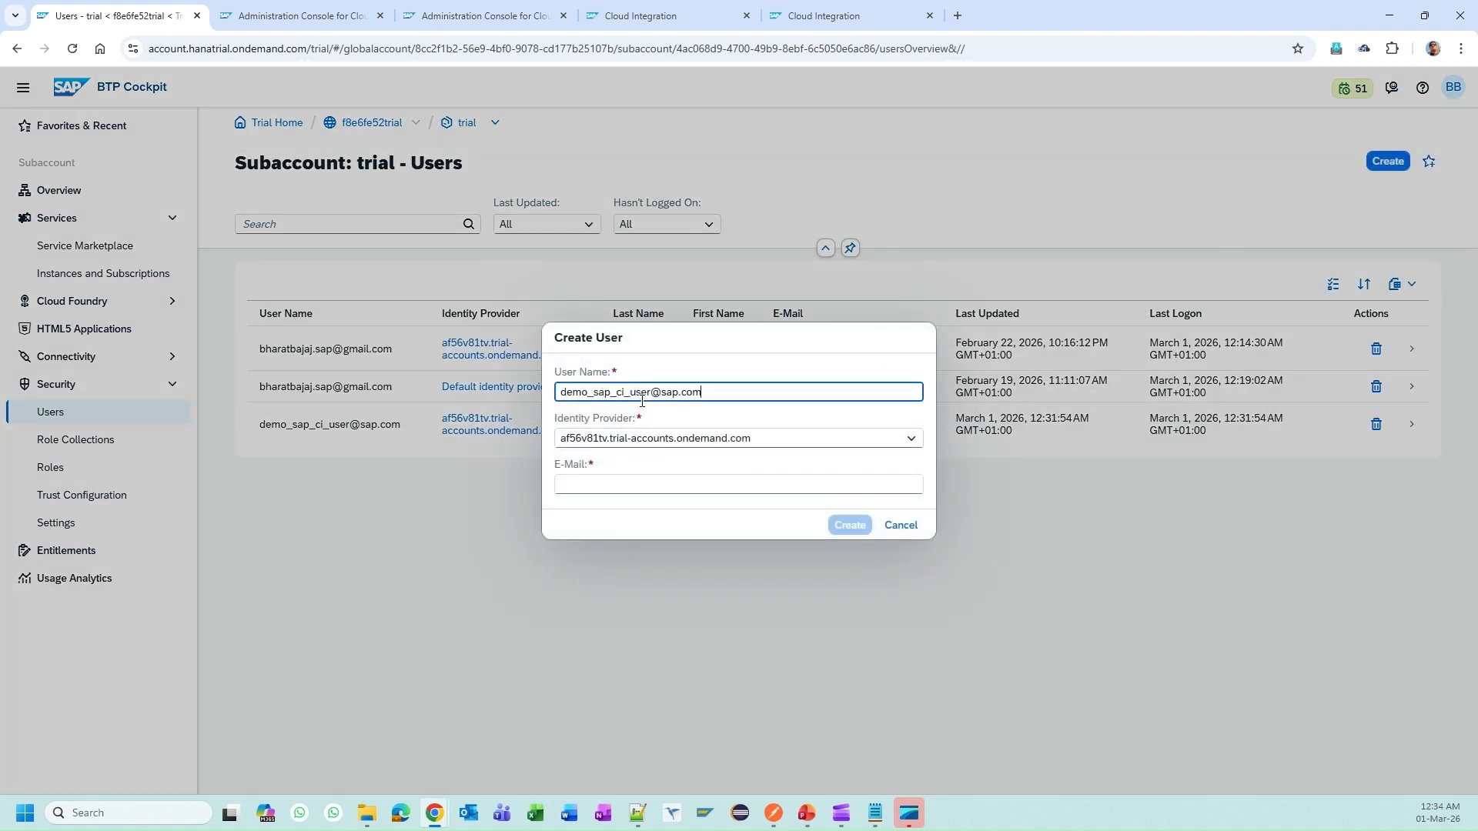
key(Tab)
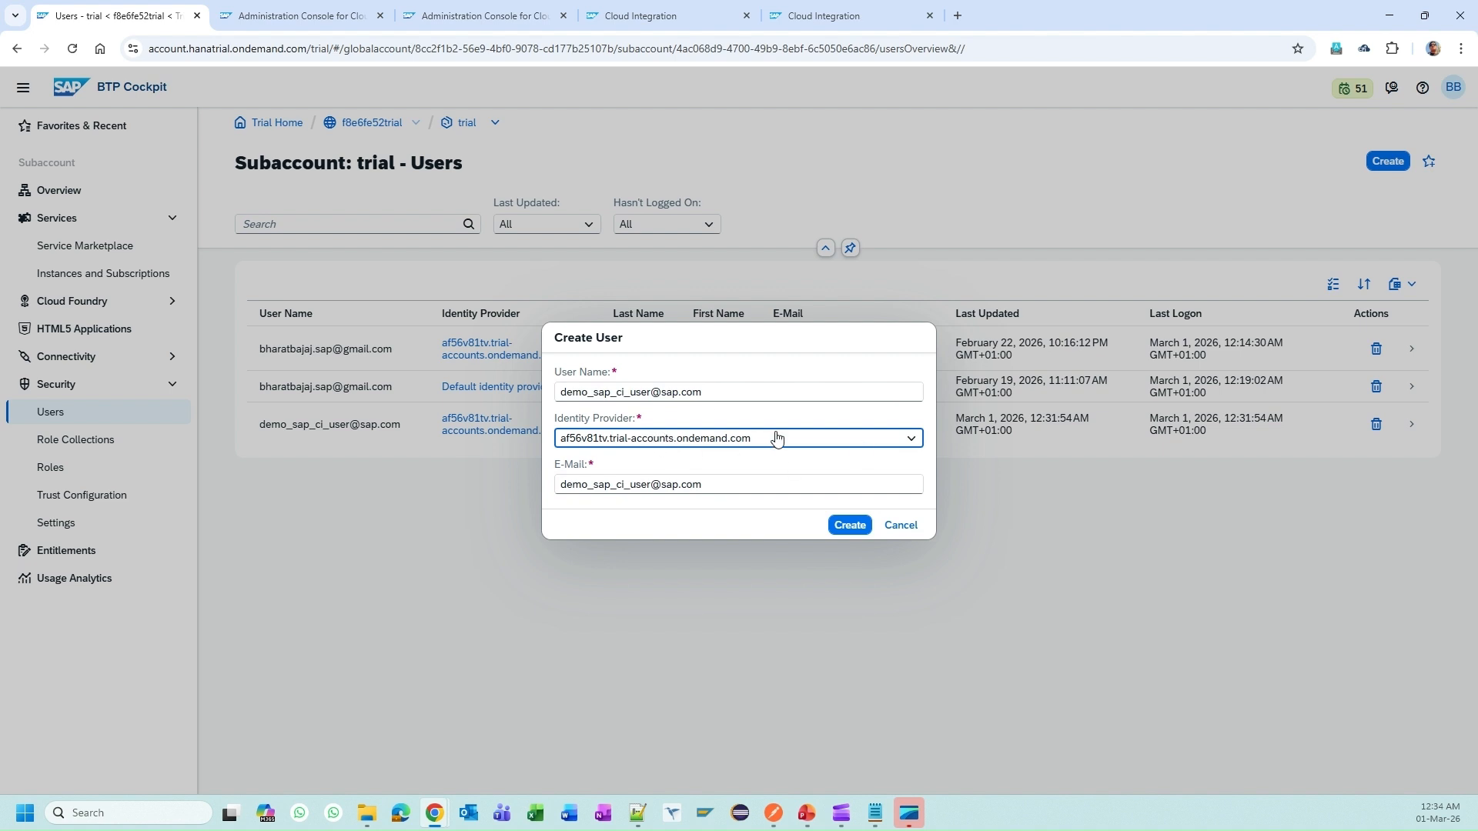
click(900, 525)
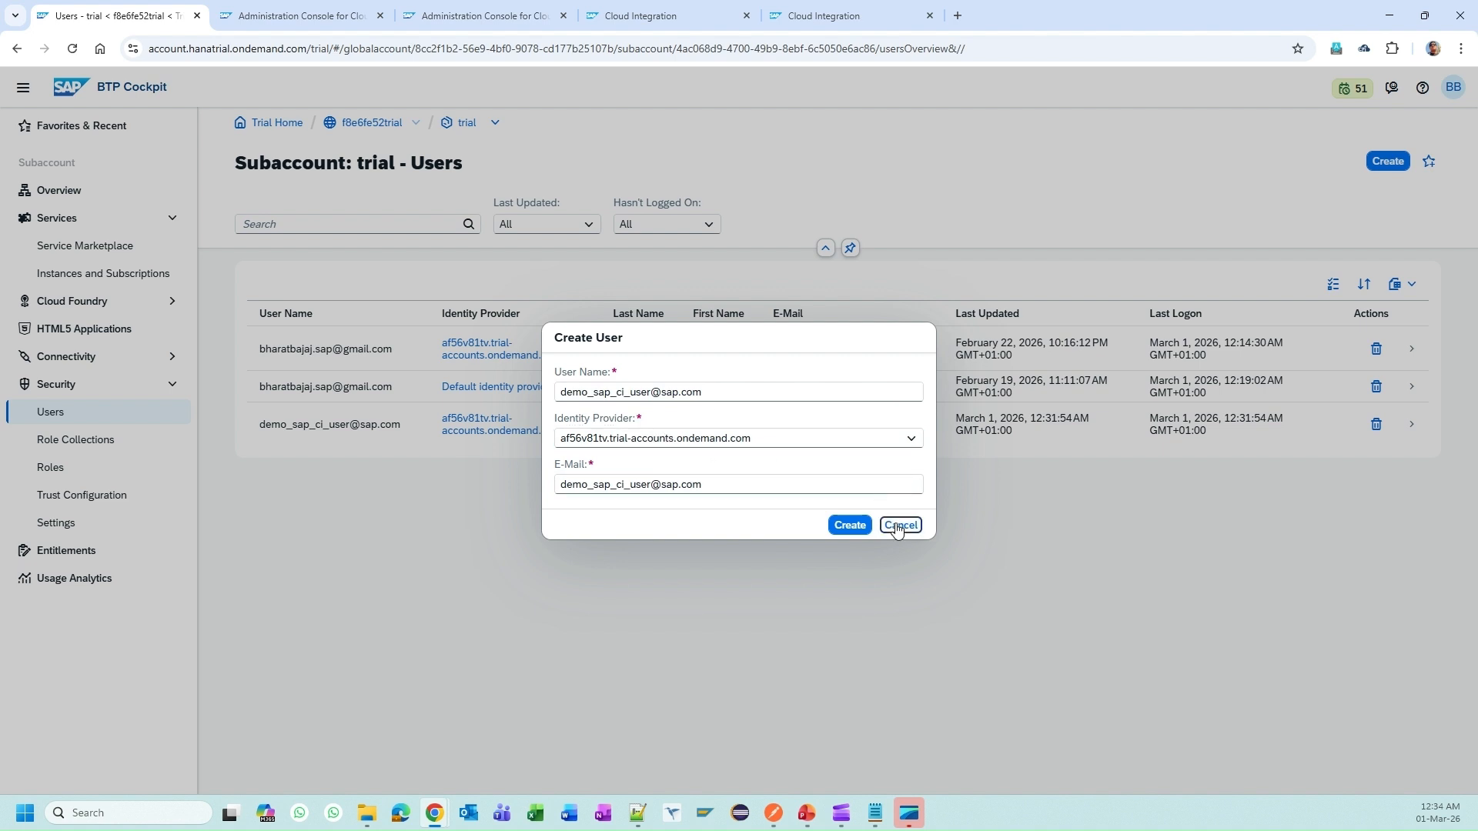
Step: Review the existing demo user's details, then go to Security > Role Collections
click(789, 428)
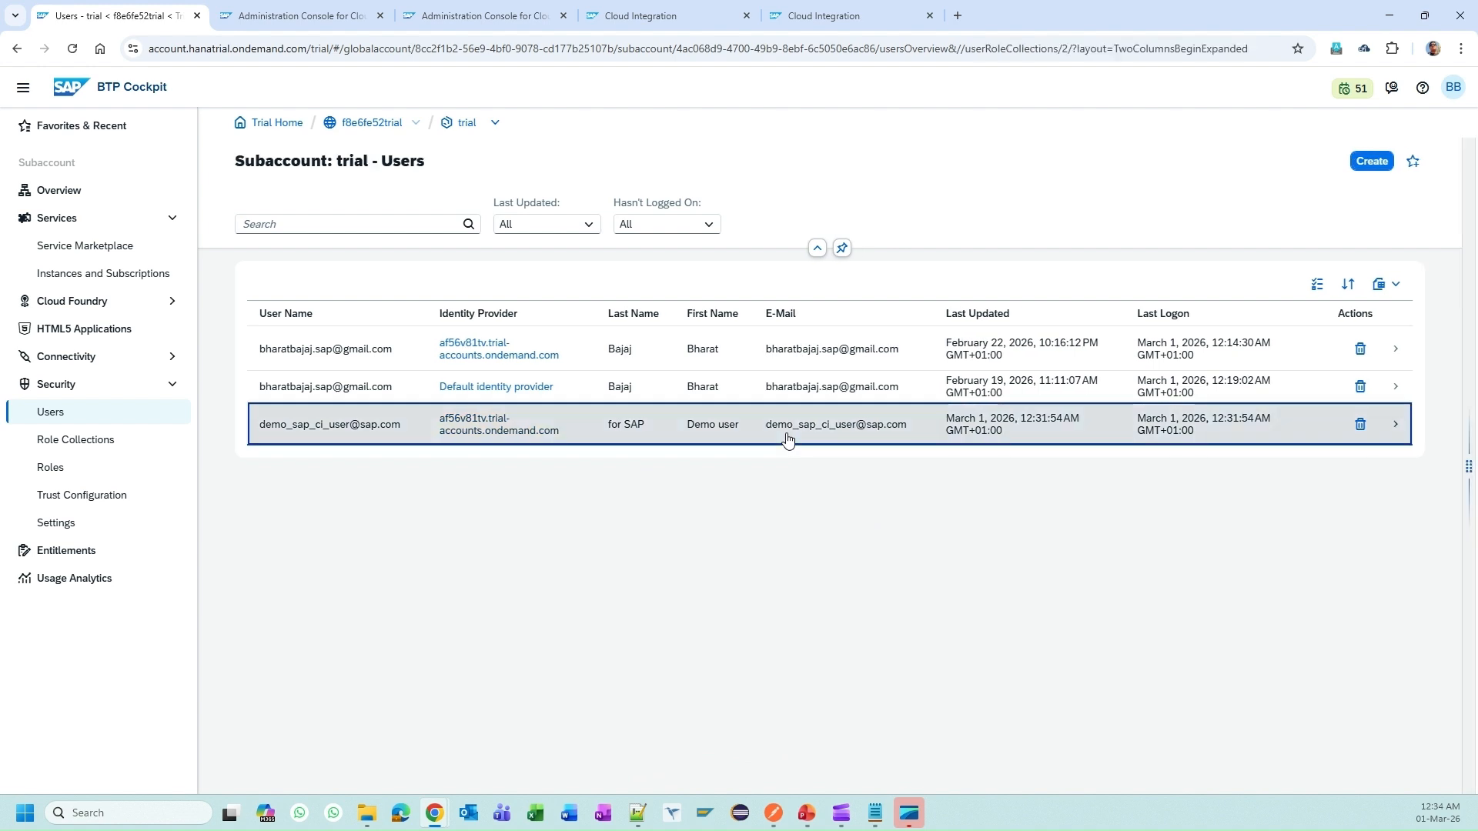
scroll(1243, 637, down, 4)
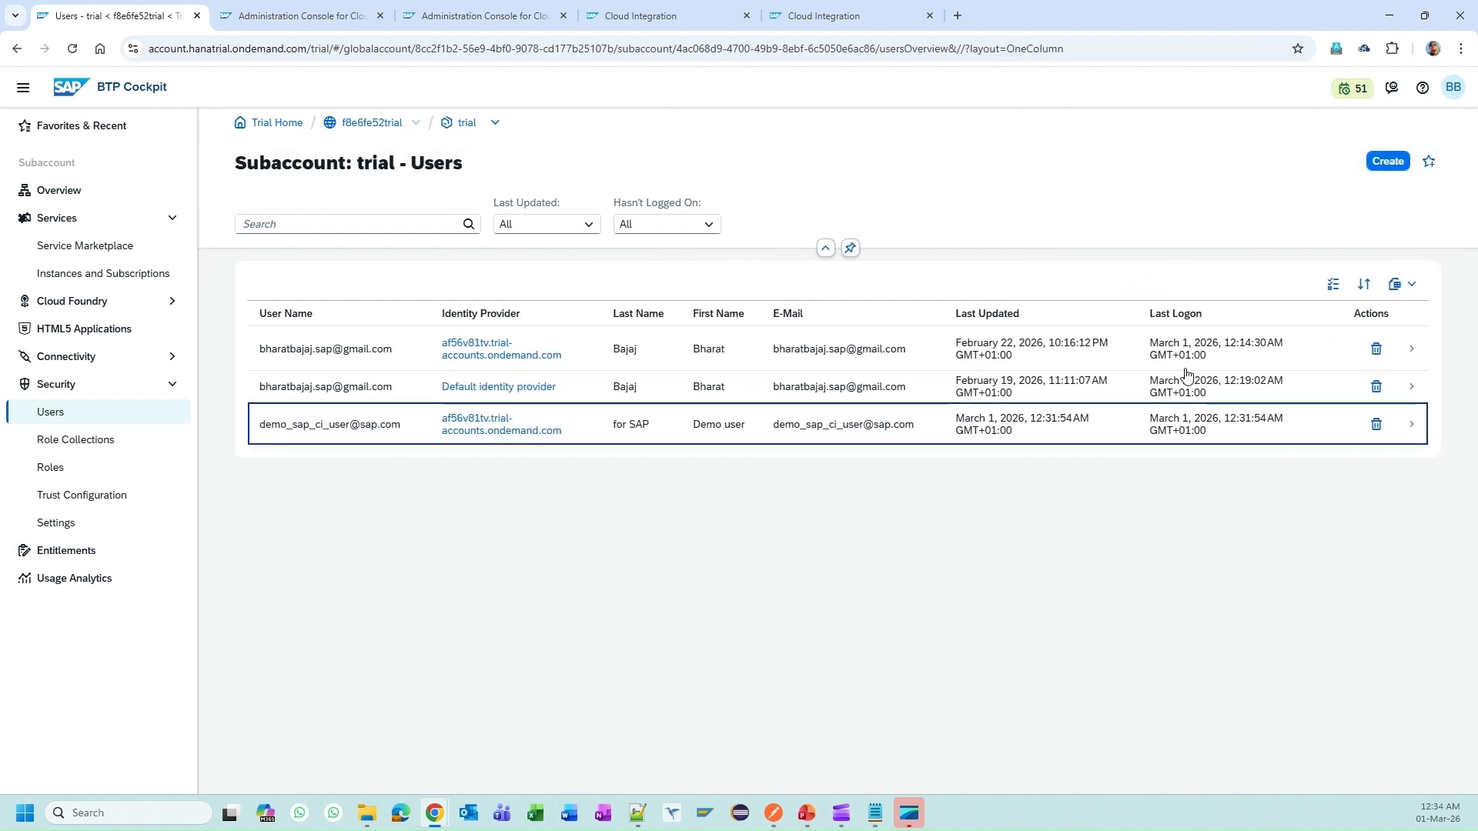
click(83, 445)
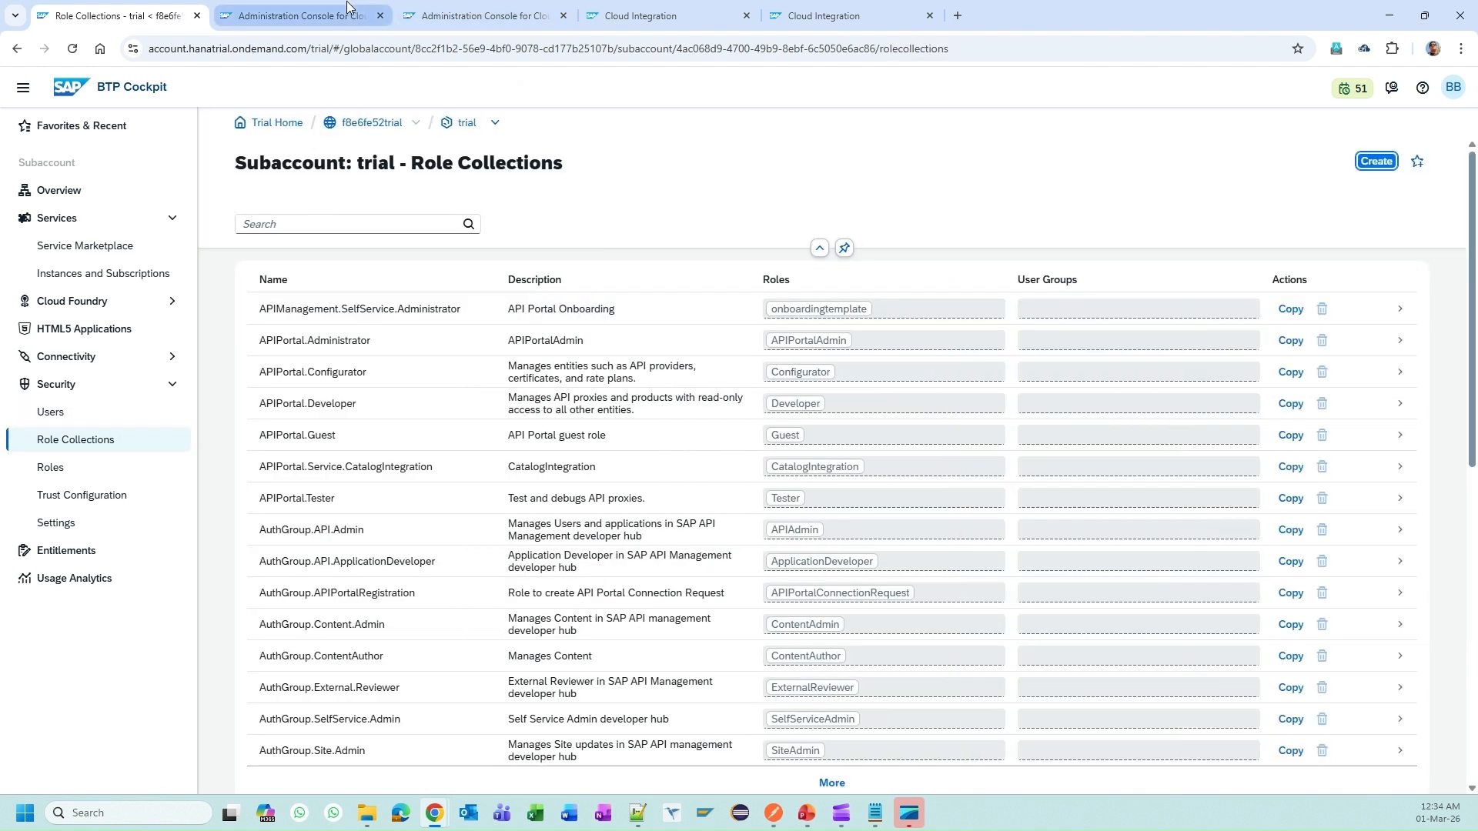
Step: Select MessagingSend in the help guide's procedure and switch back to the Role Collections list
key(alt+Tab)
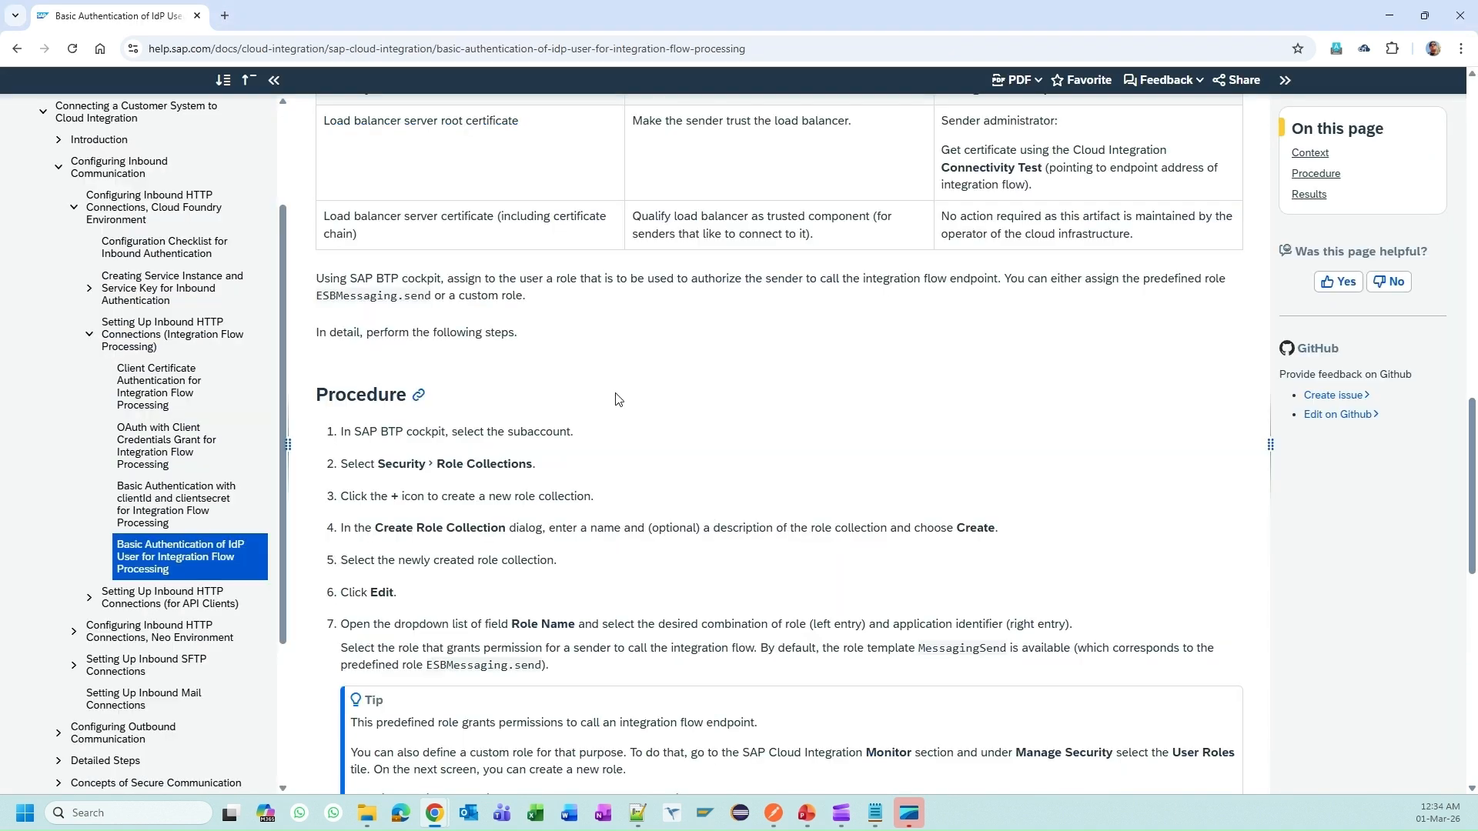
scroll(883, 608, down, 4)
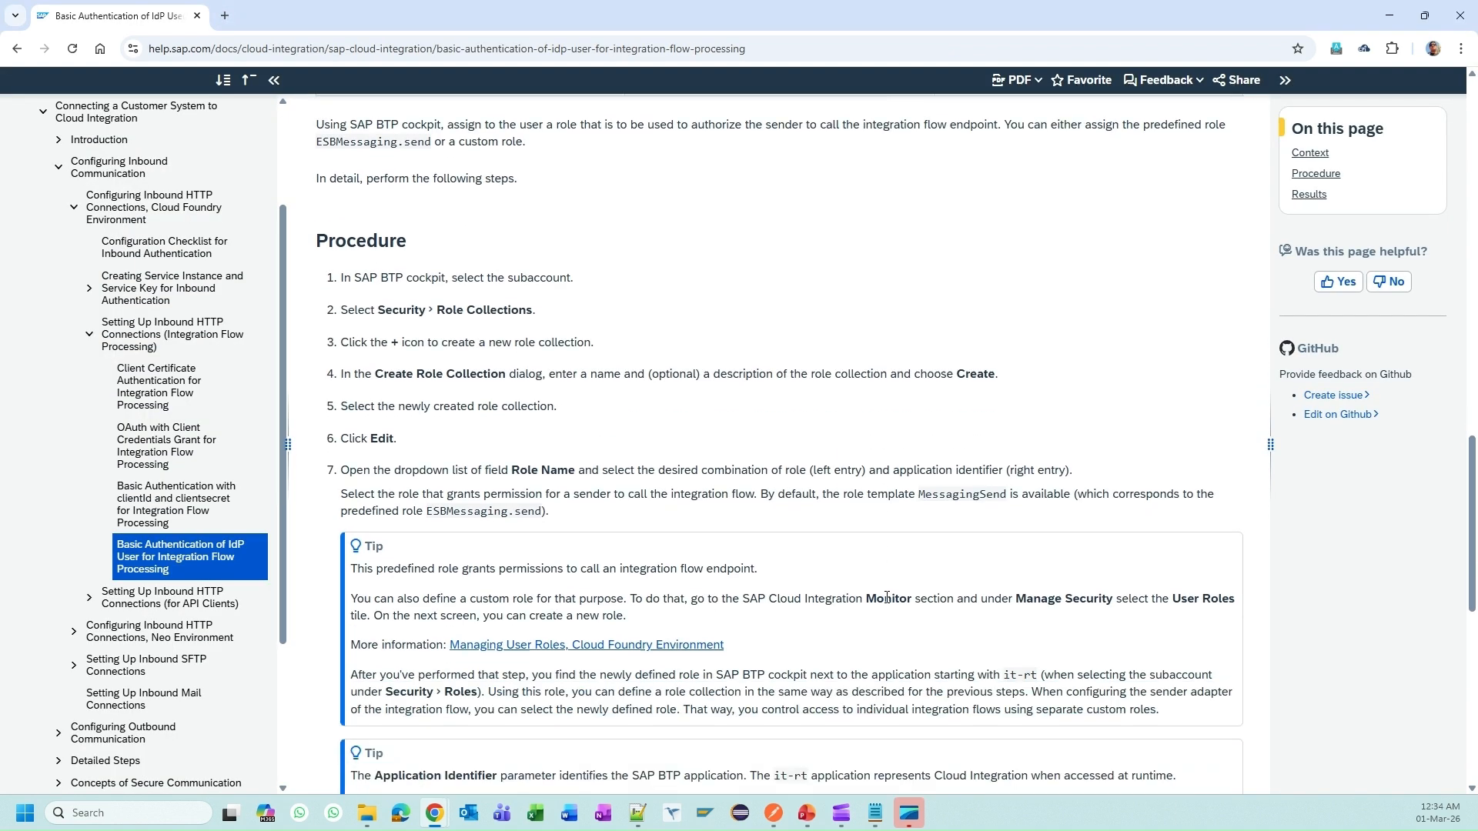
double_click(944, 345)
key(ctrl+c)
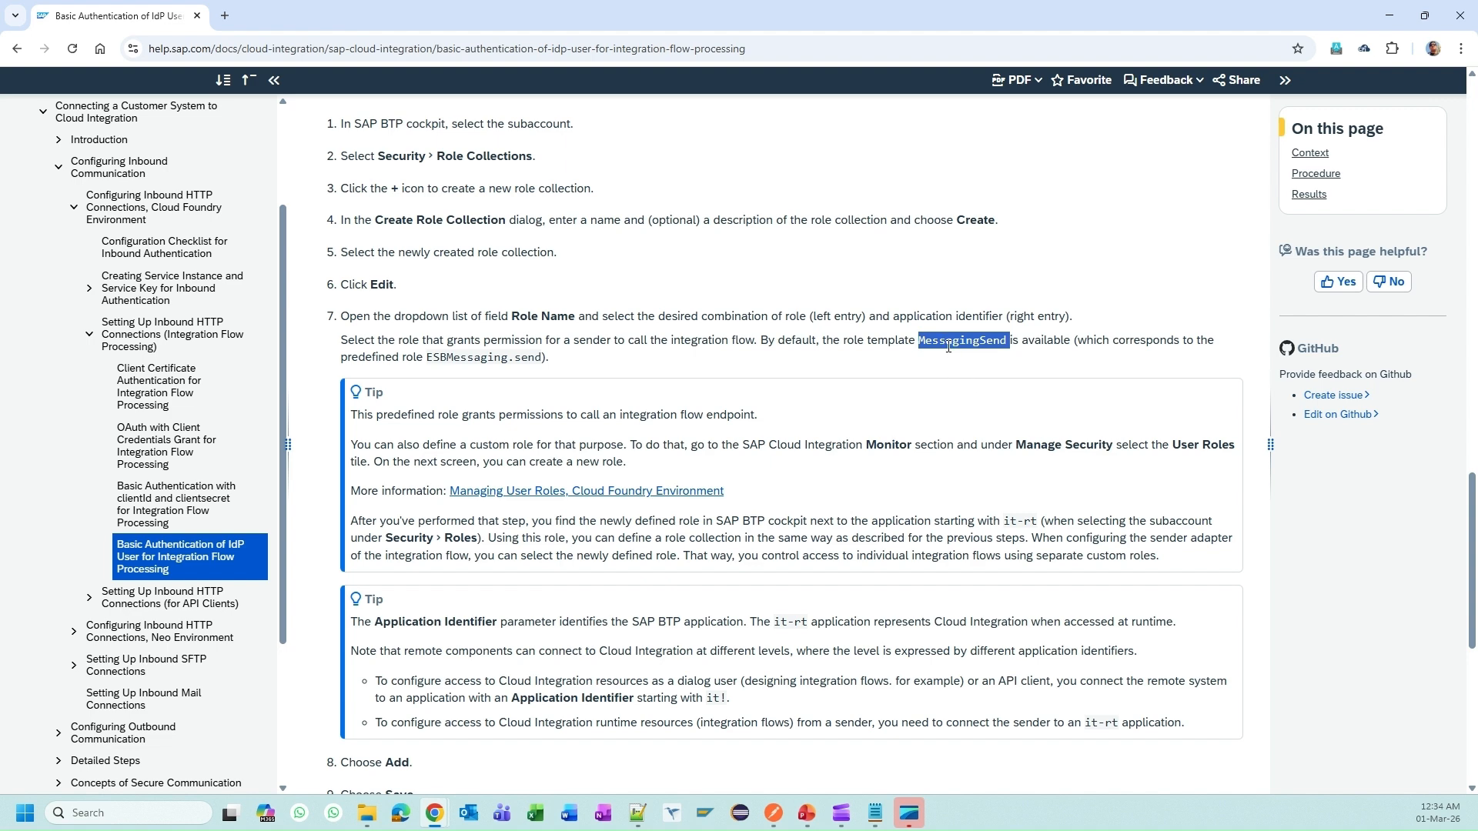
key(alt+Tab)
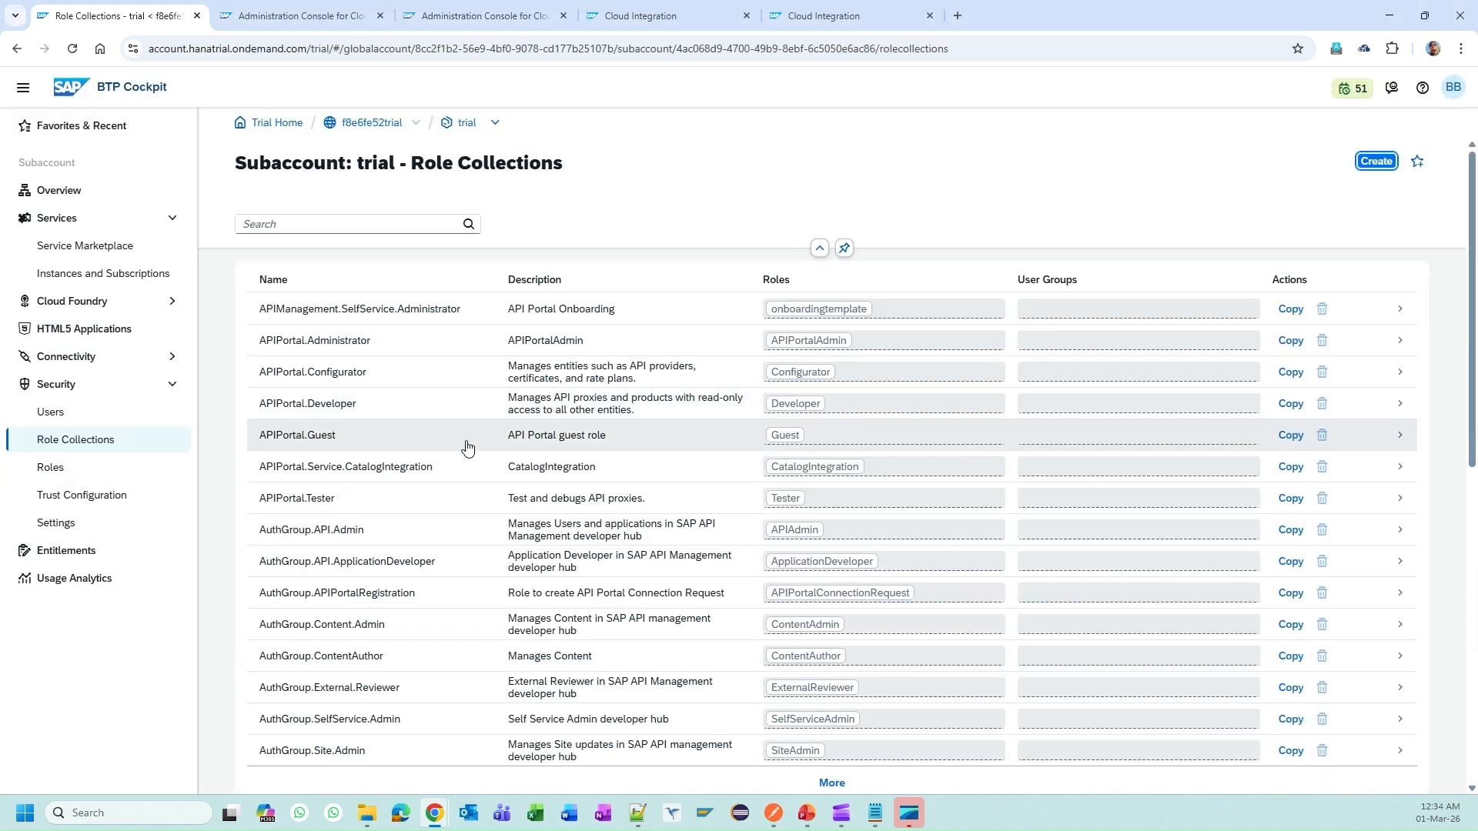
scroll(614, 478, down, 5)
Step: Search the role collections for MessagingSend to confirm none already exists
click(677, 334)
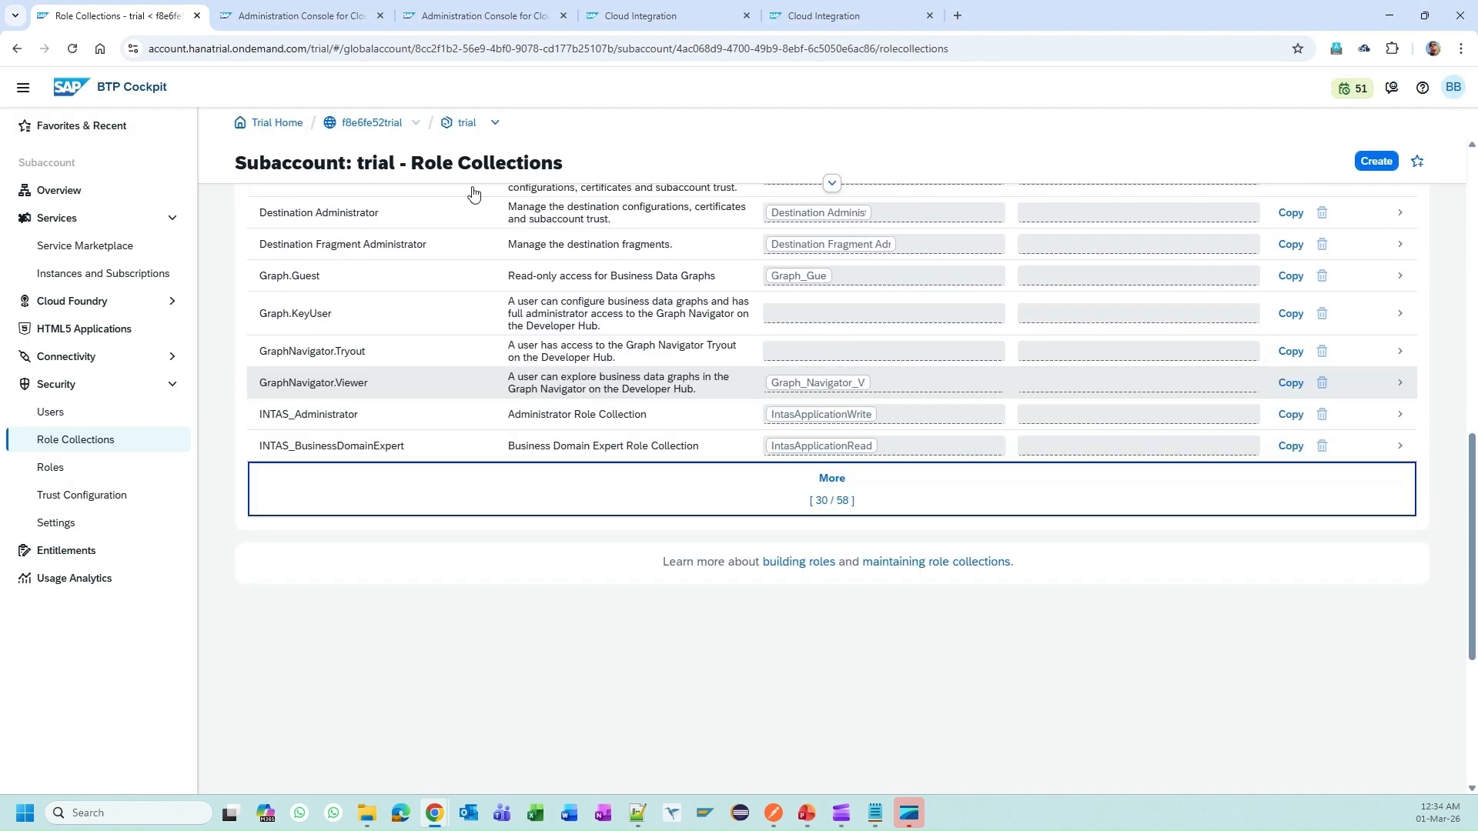
scroll(431, 231, up, 8)
click(307, 228)
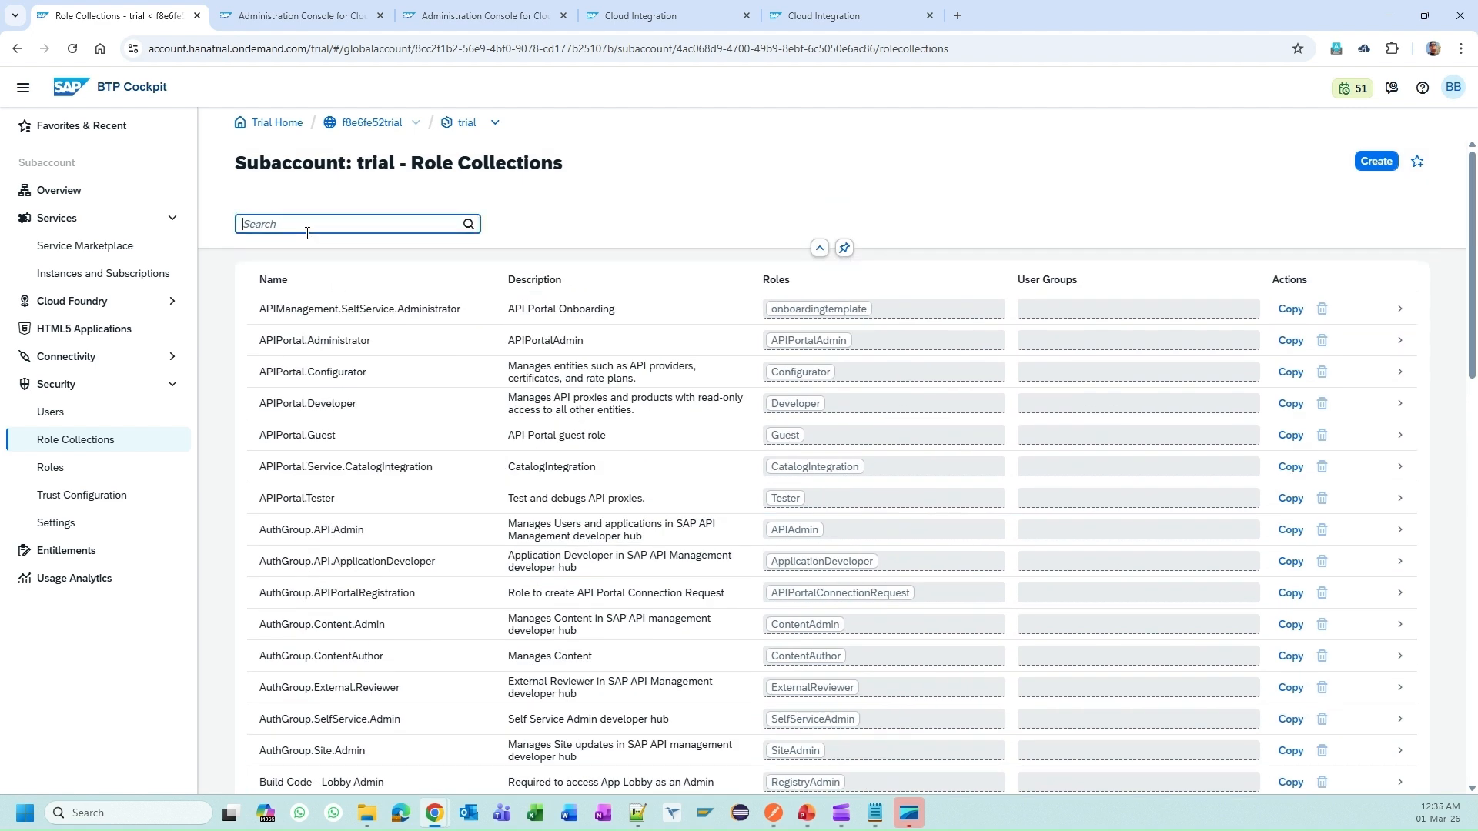
key(ctrl+v)
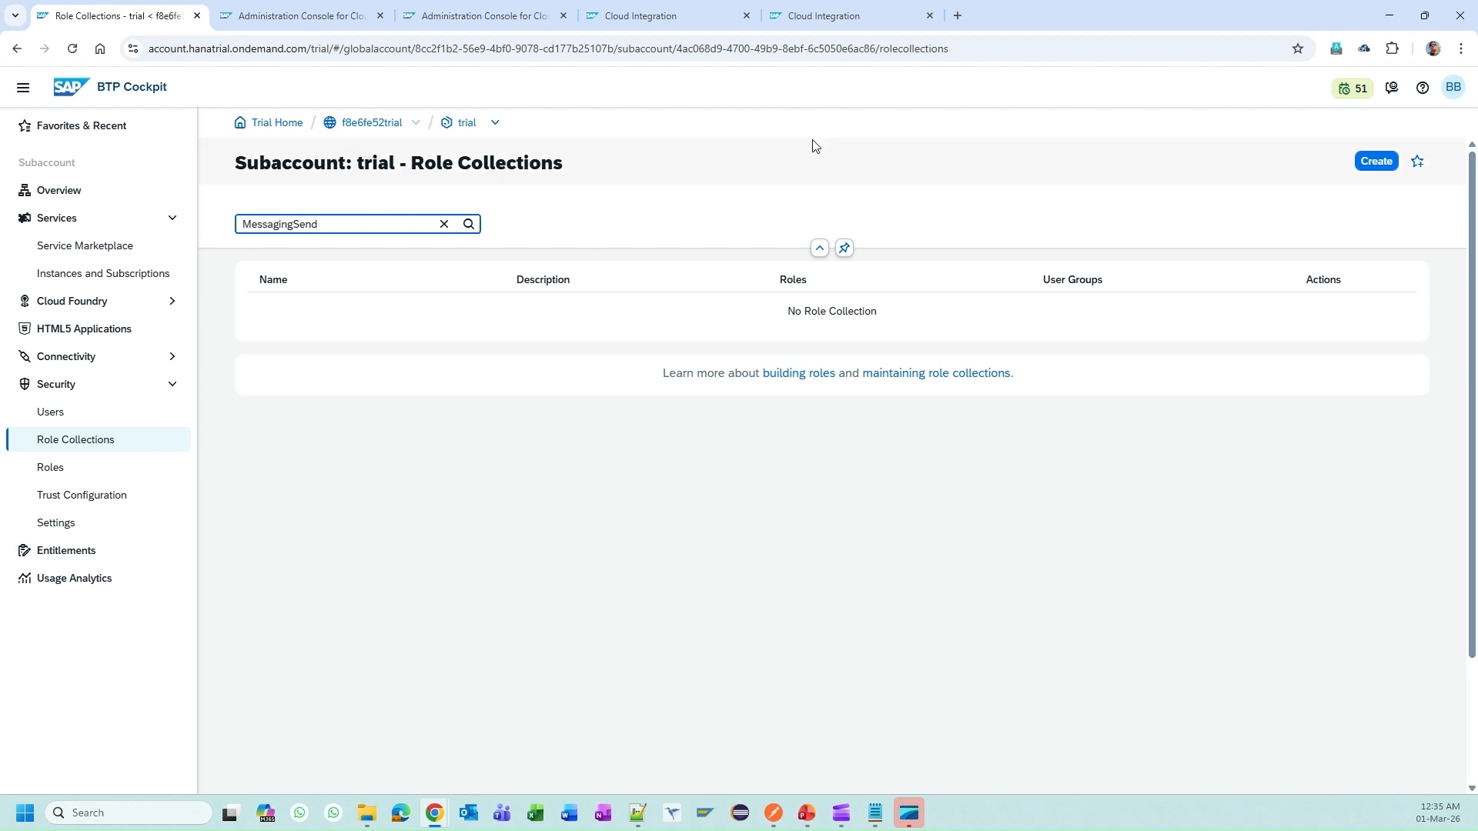
Step: Create role collection PI_MessagingSend with a 'Custom' role description
click(1374, 161)
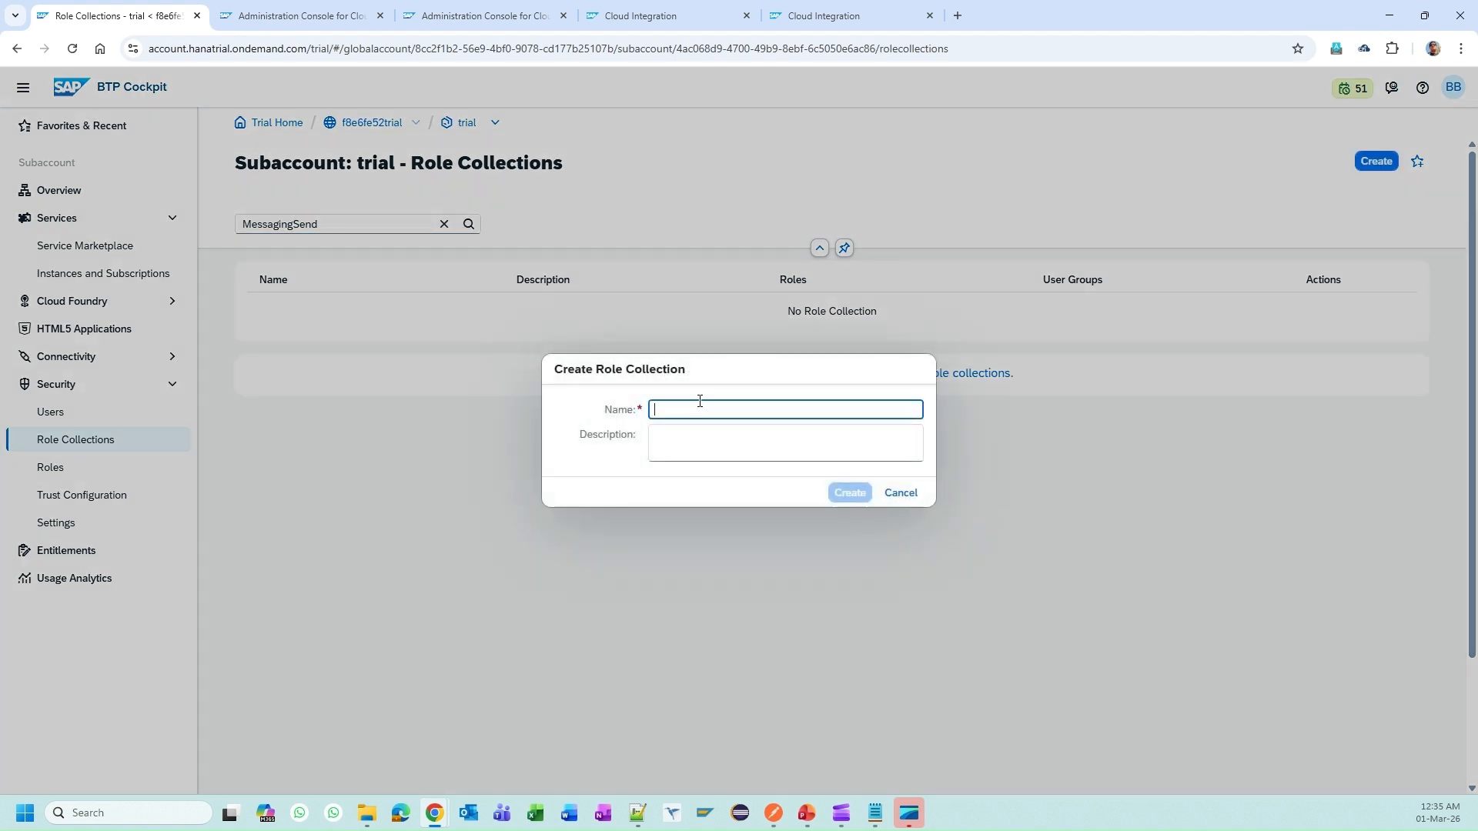
text(PI_)
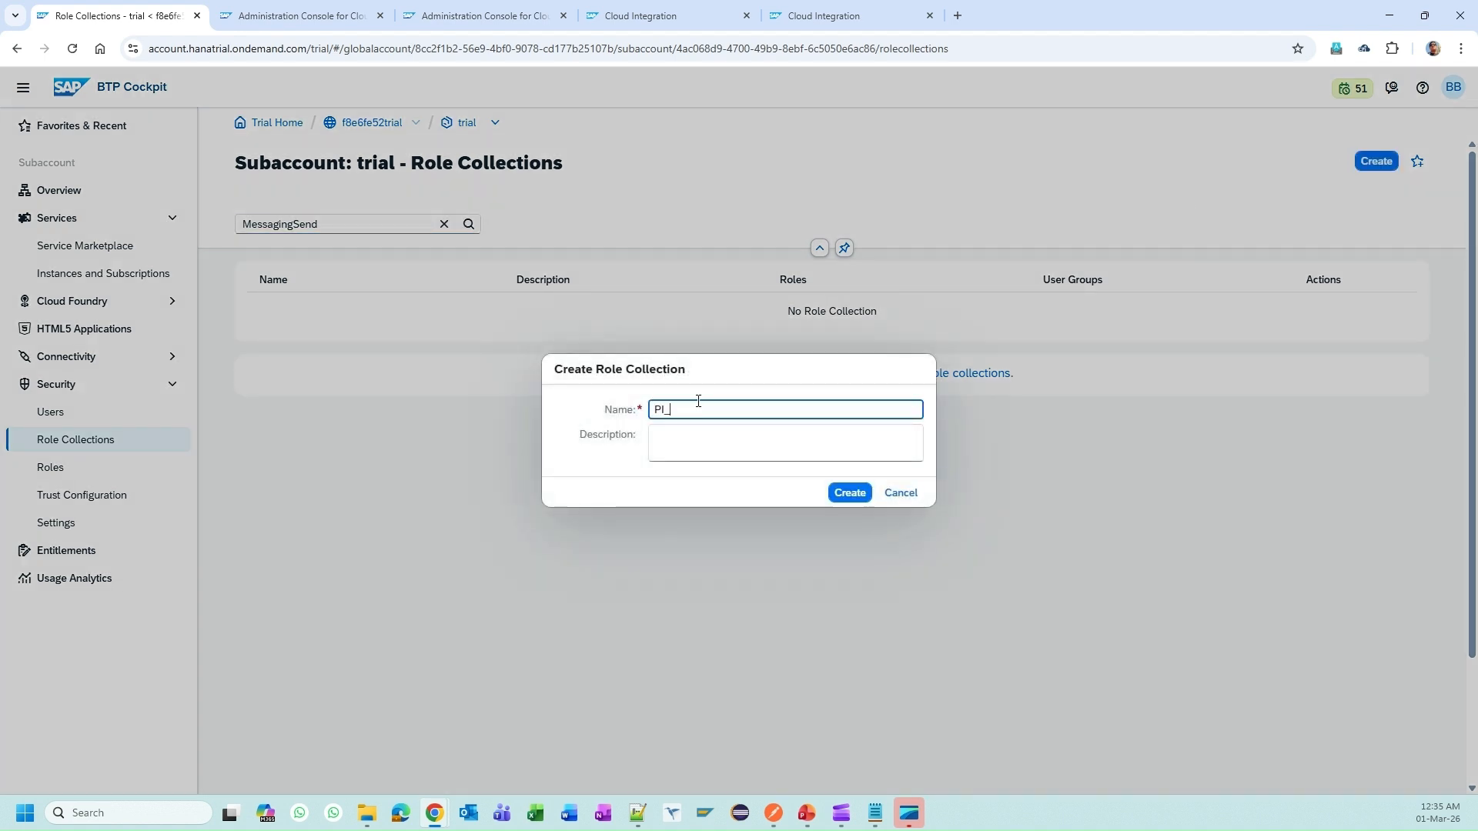
key(ctrl+v)
click(732, 431)
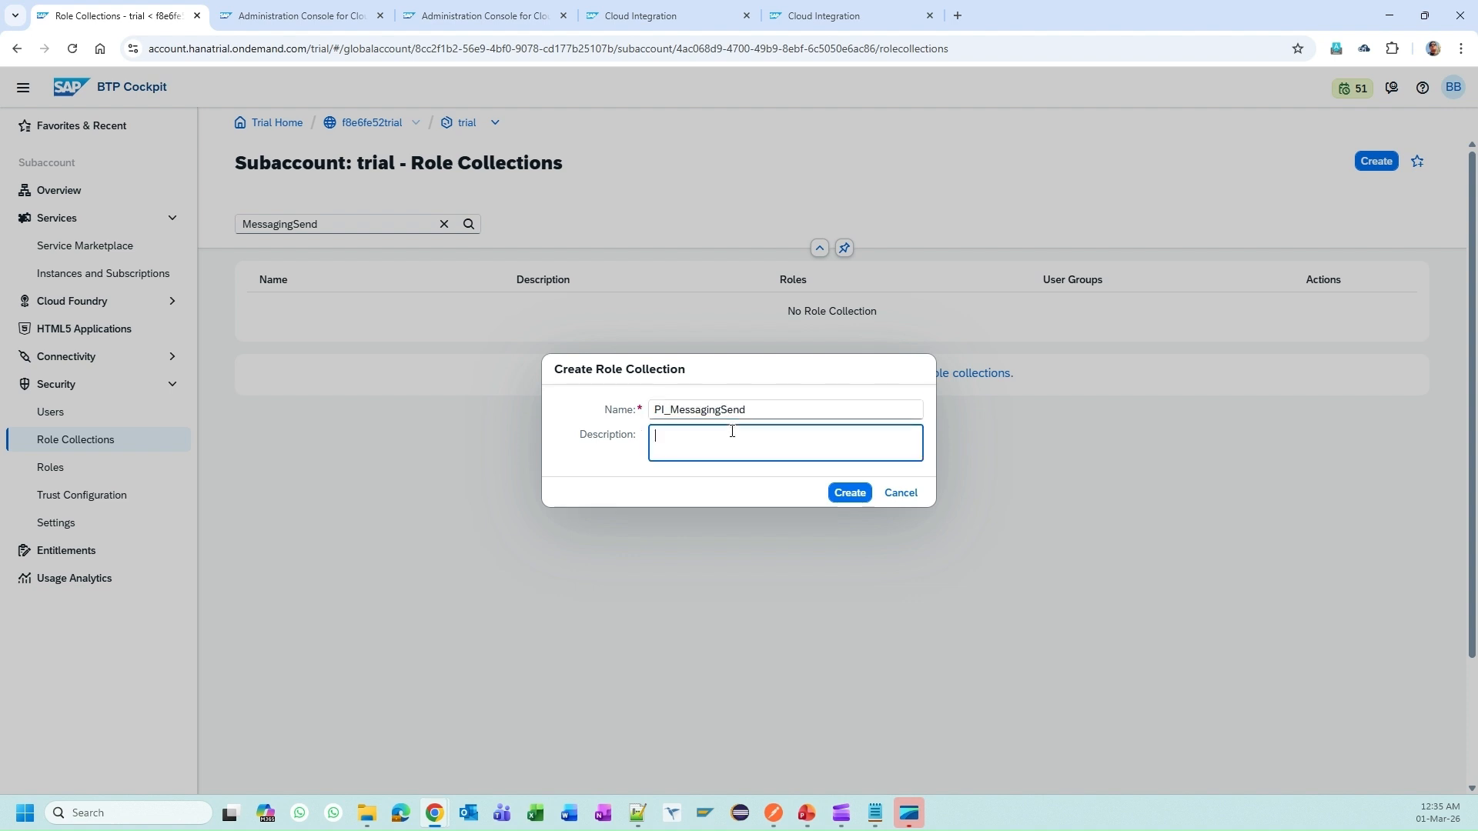
text(Custom role for iflows)
click(847, 497)
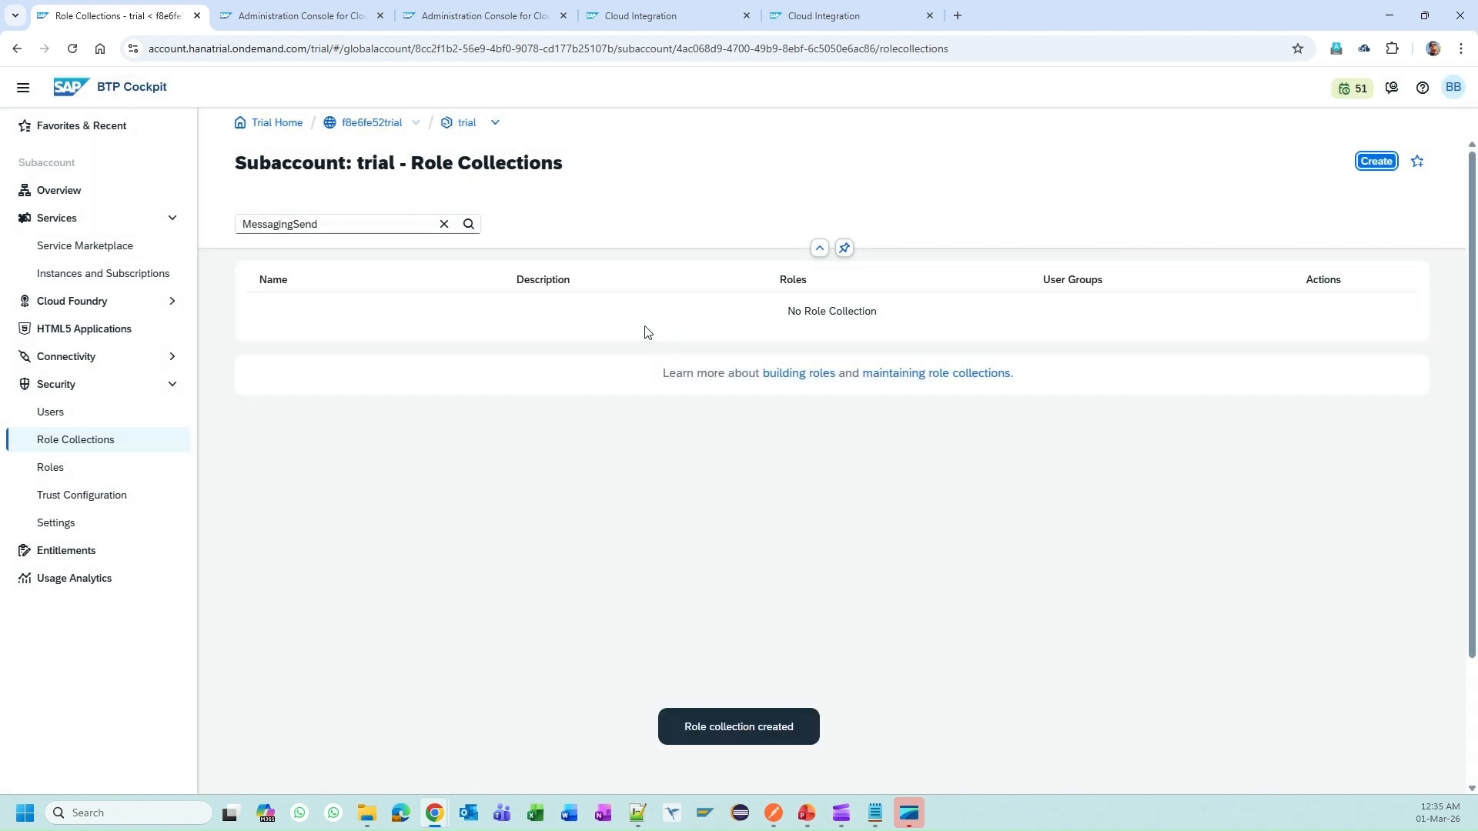
Step: Filter the role collections by 'PI_' and open PI_MessagingSend for editing
click(444, 224)
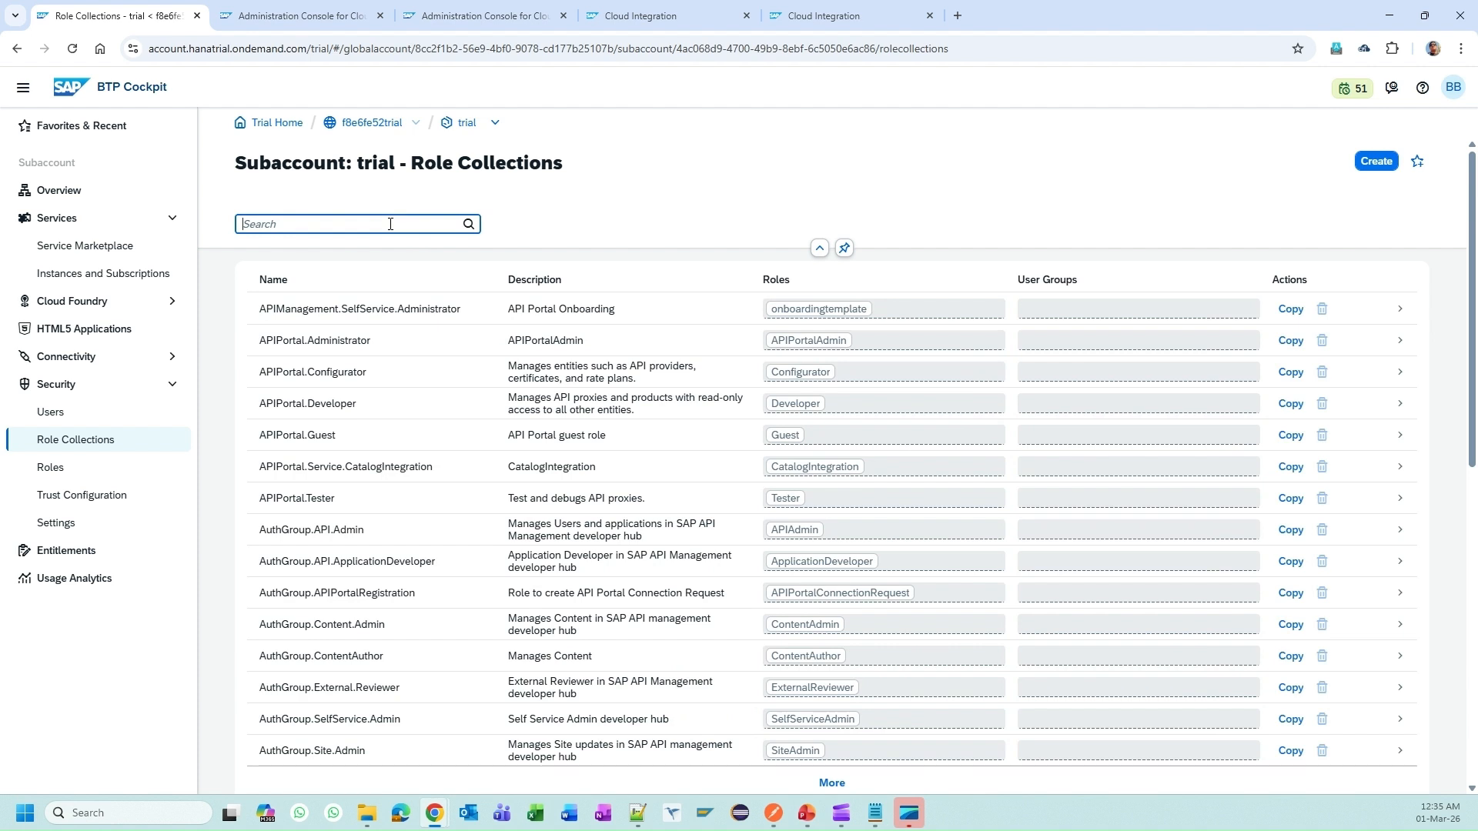
text(PI_)
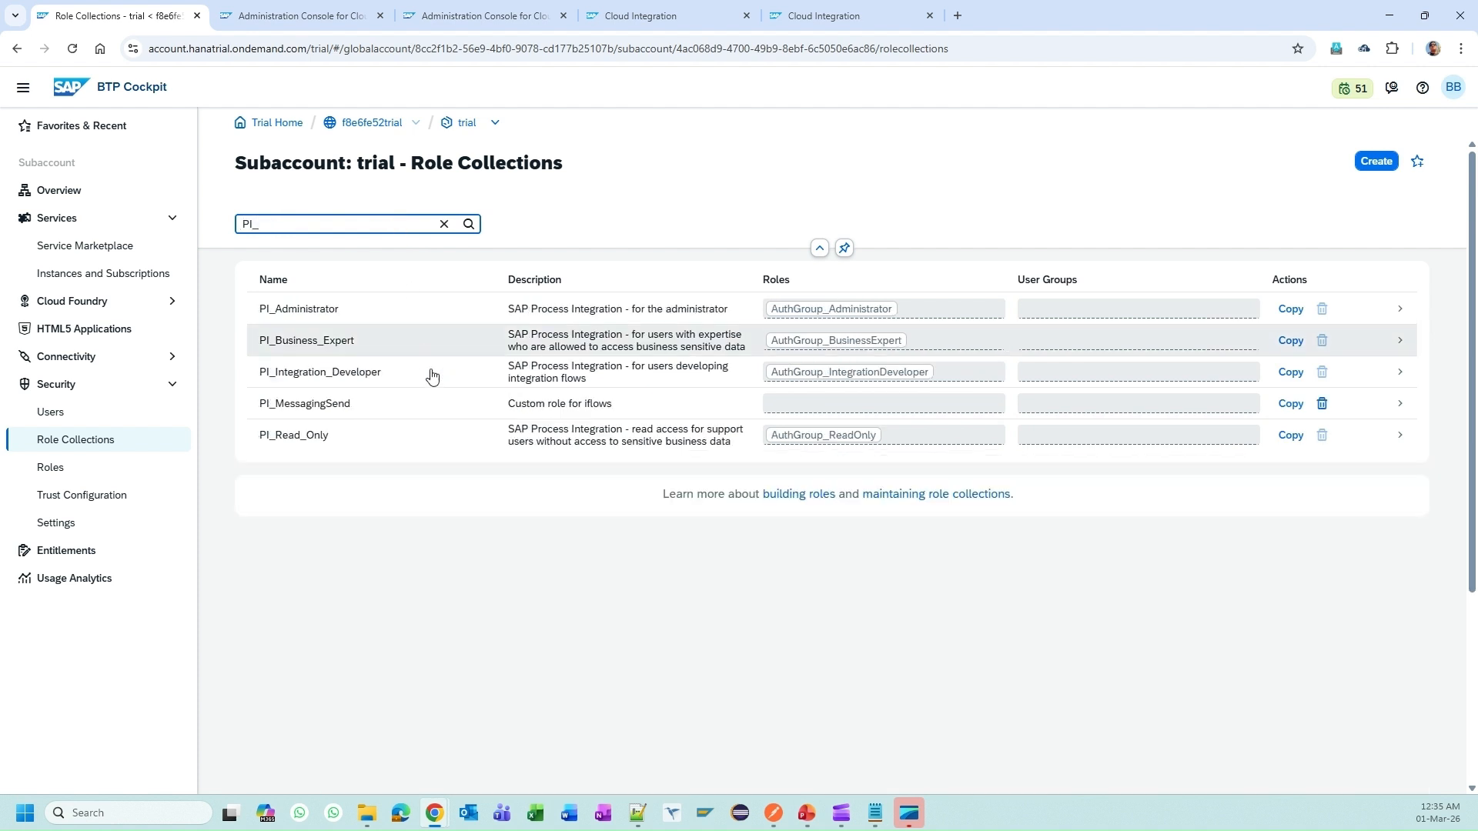
click(454, 404)
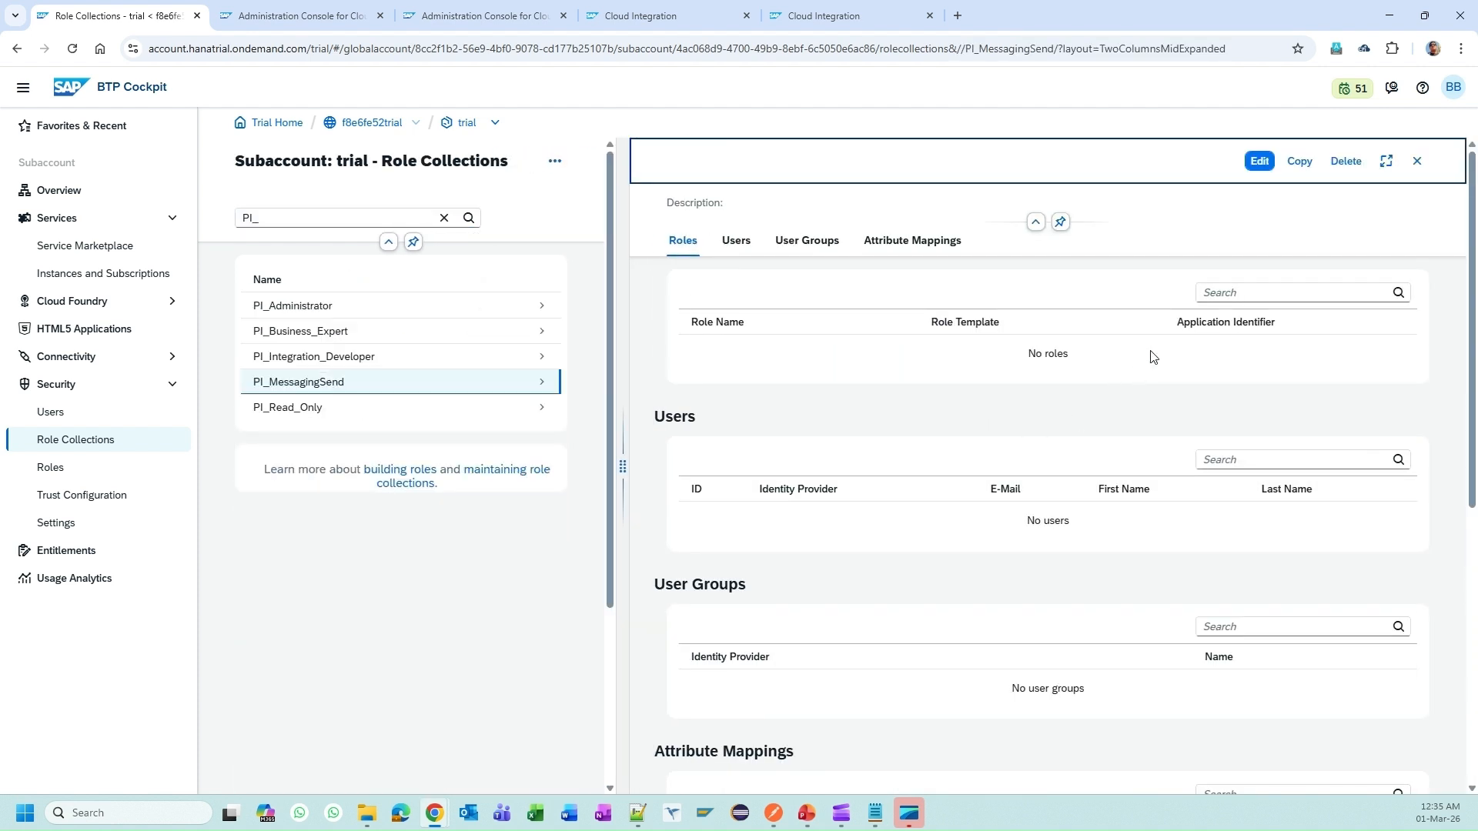
click(1259, 161)
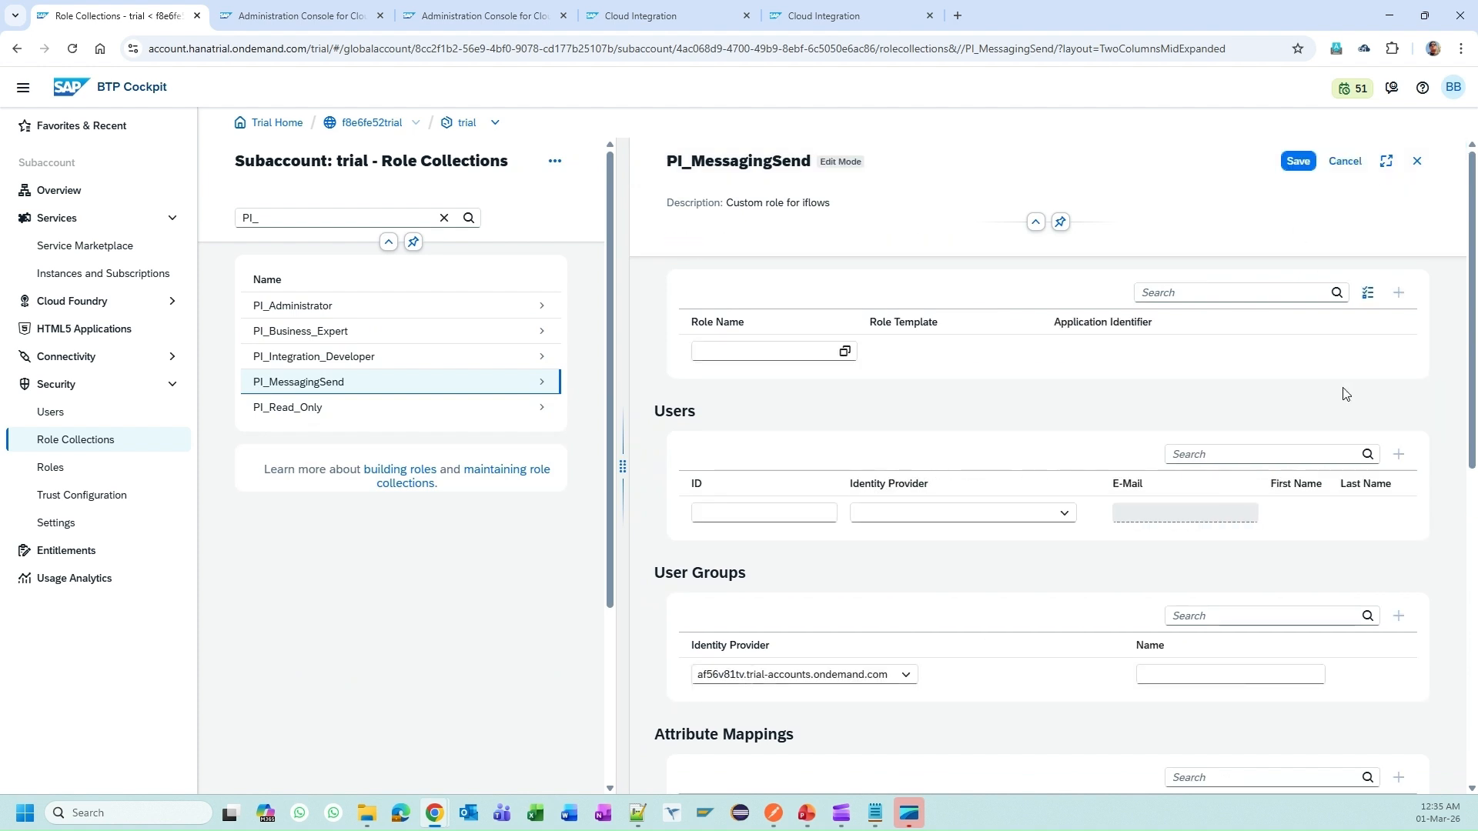
Step: Add the MessagingSend role to PI_MessagingSend and save the collection
scroll(1066, 511, down, 2)
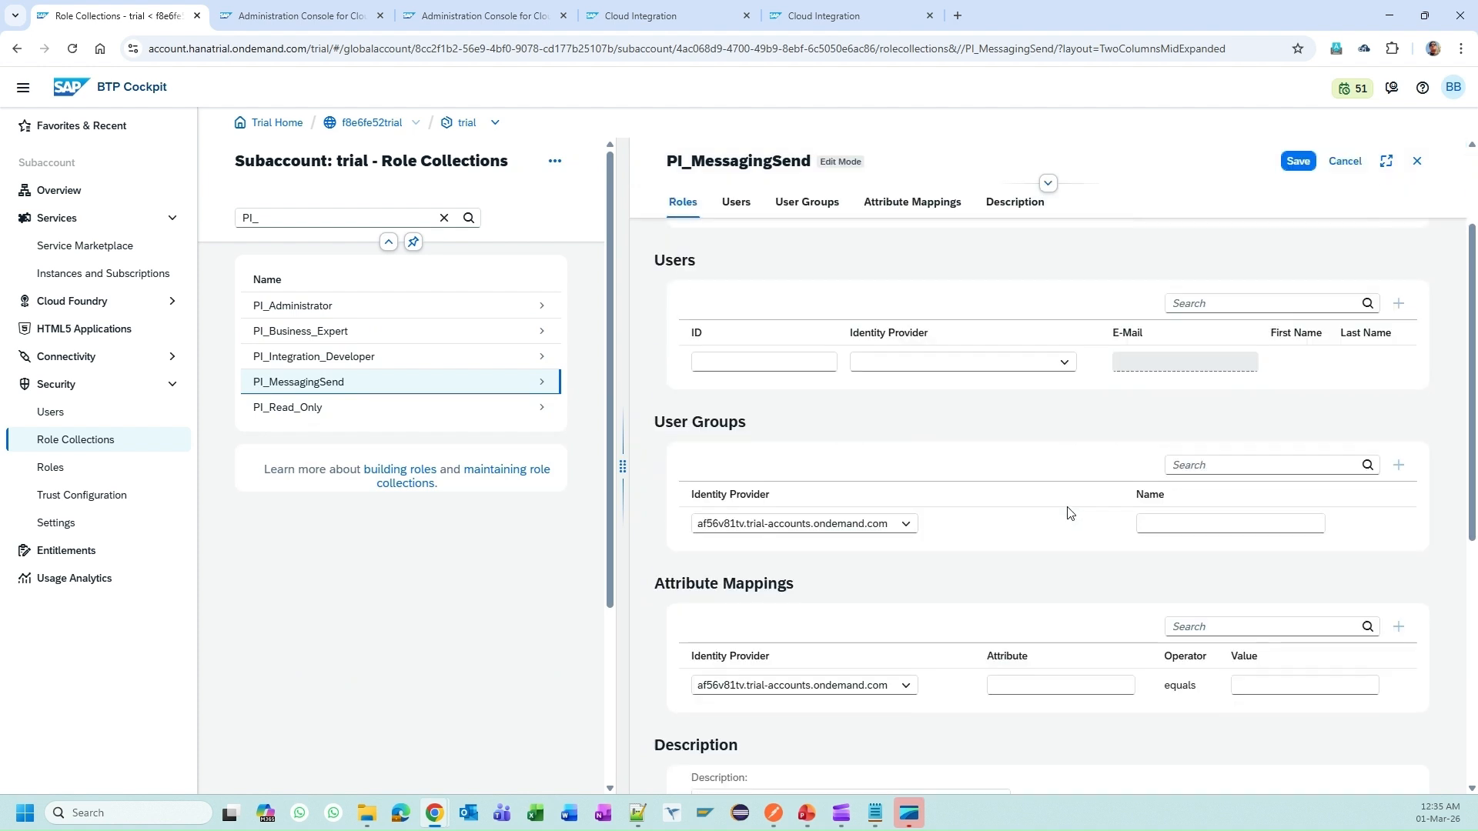
scroll(1065, 462, up, 2)
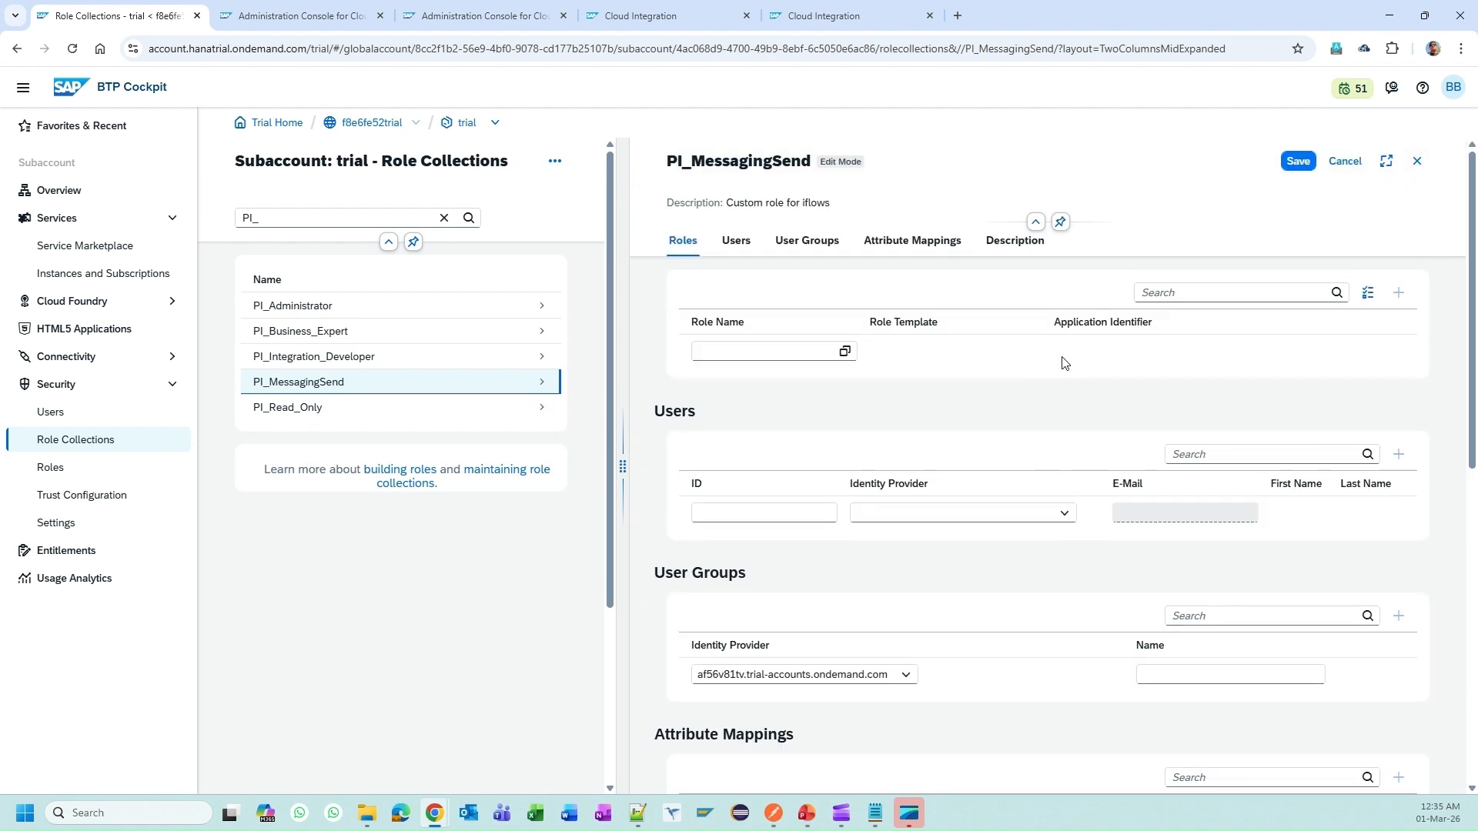
click(845, 351)
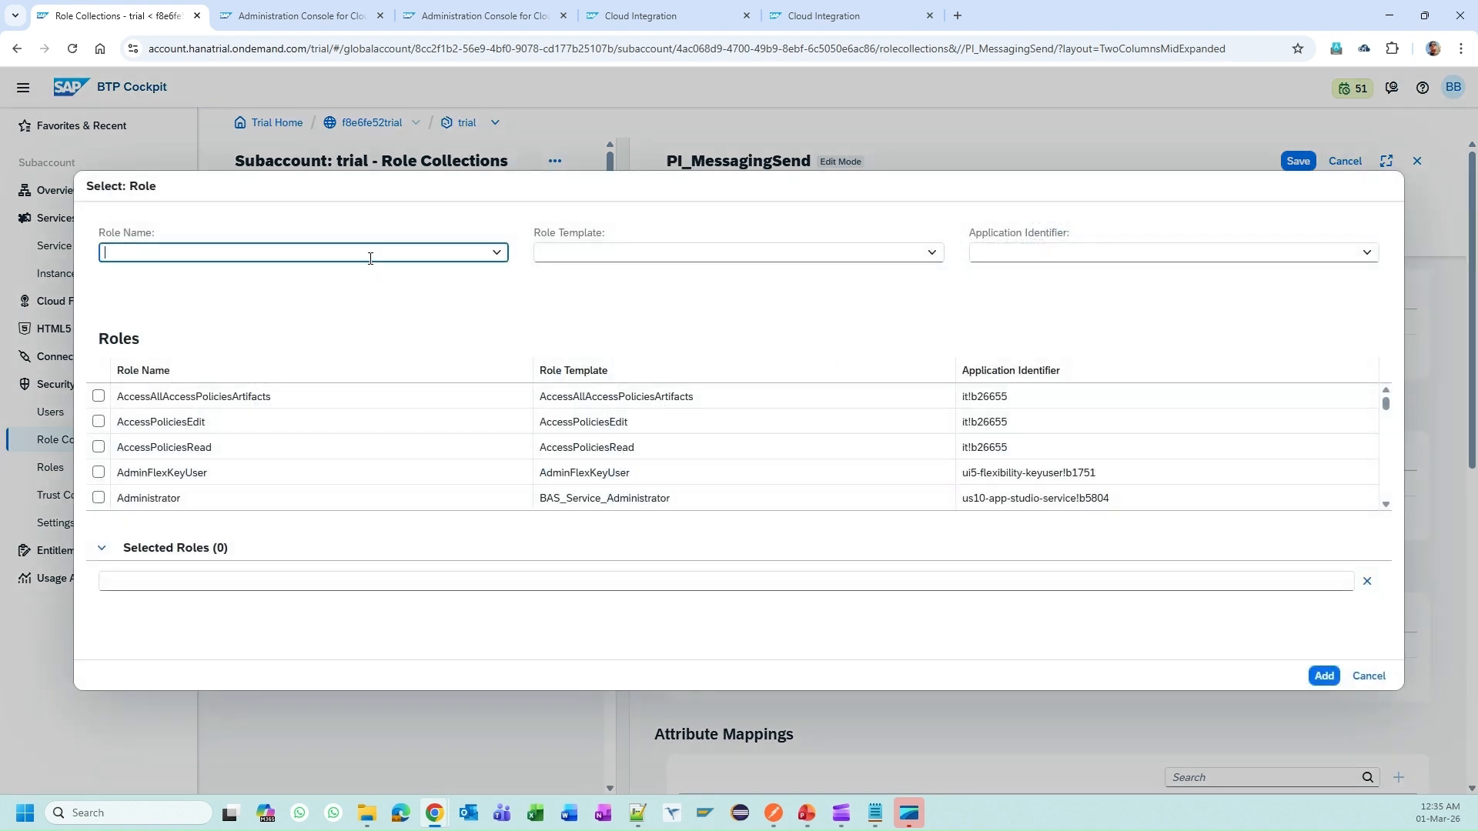
key(ctrl+v)
click(245, 289)
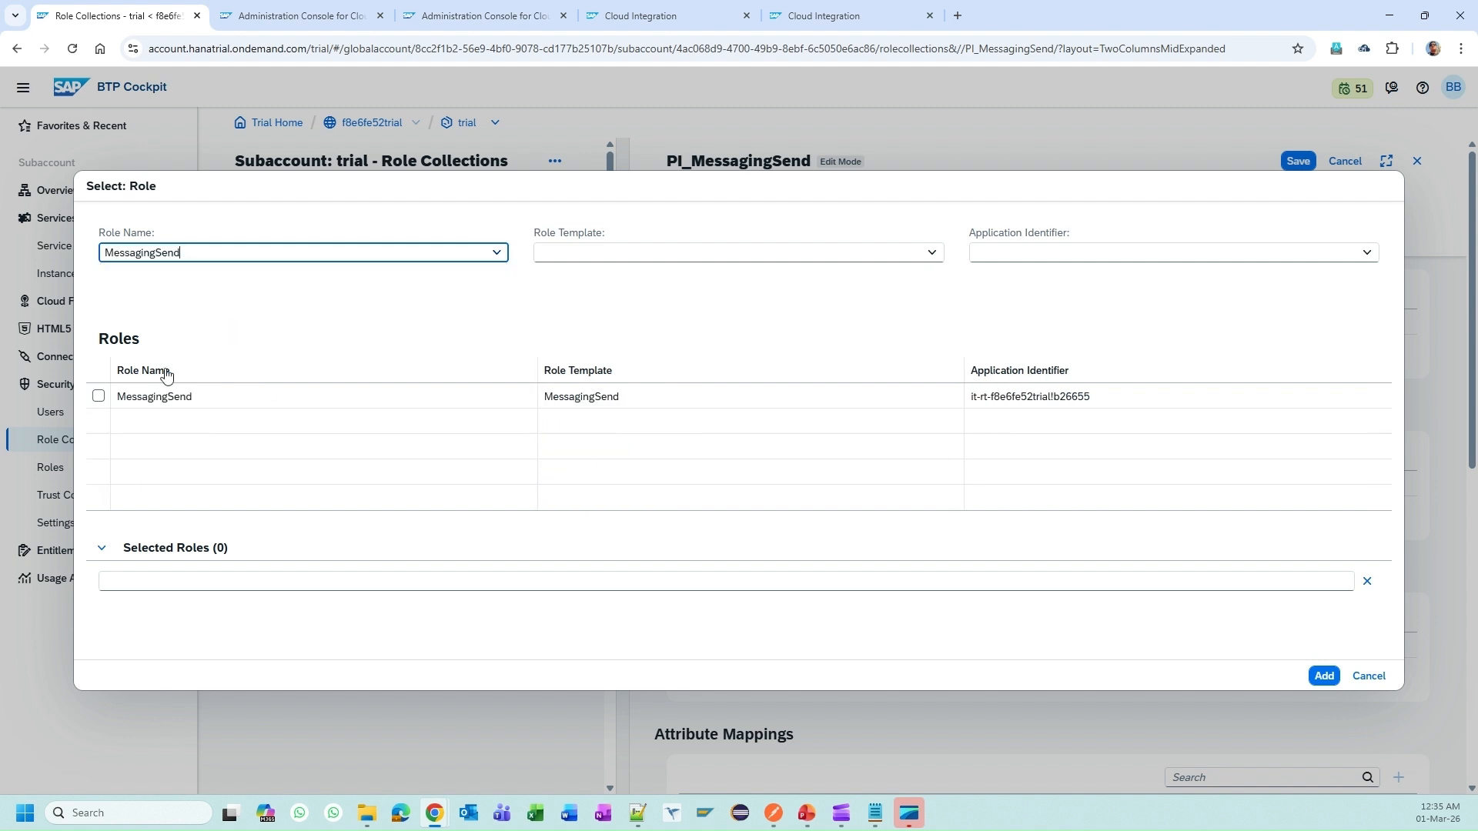
click(98, 397)
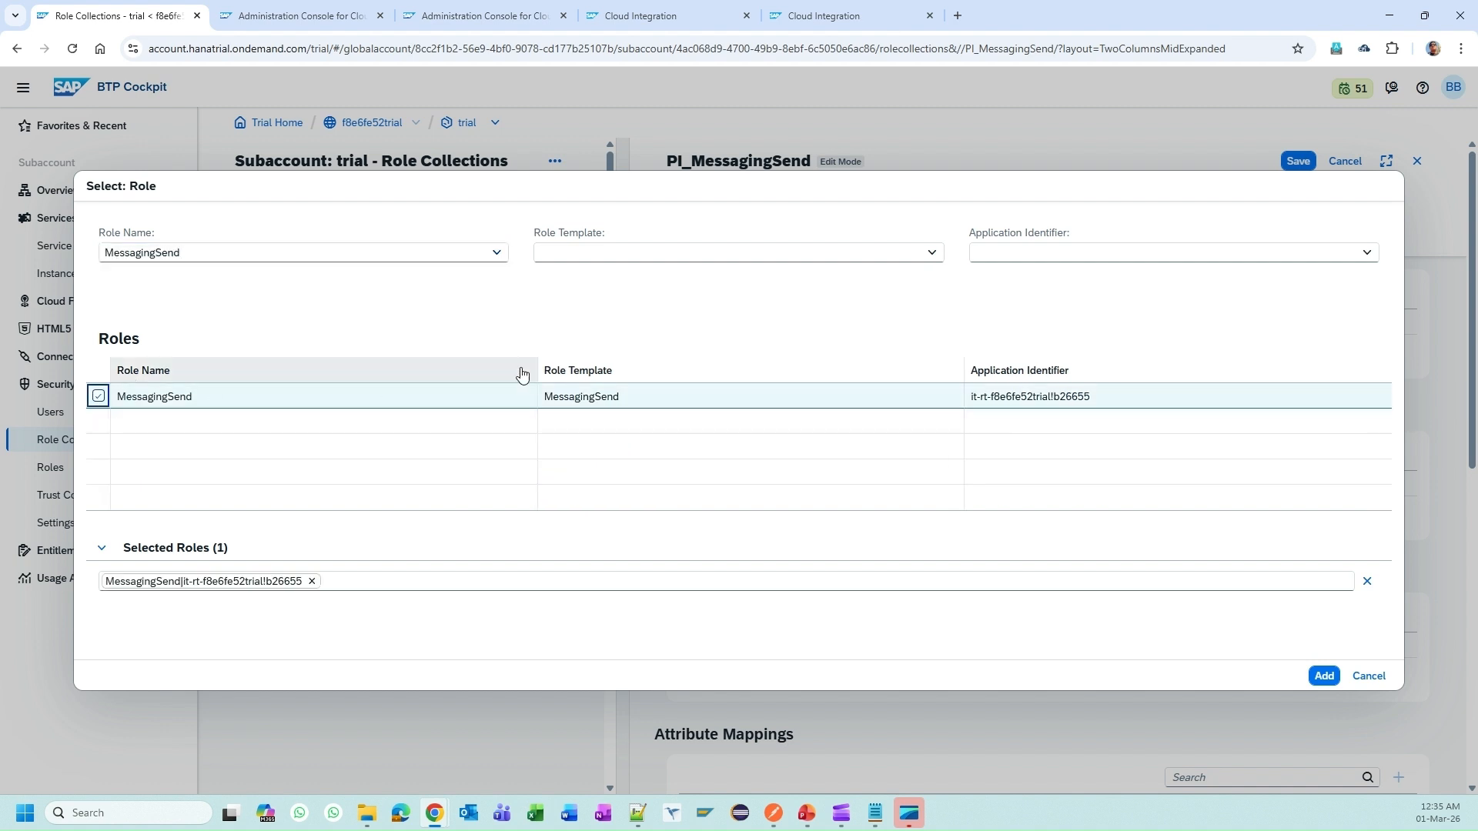
click(1324, 676)
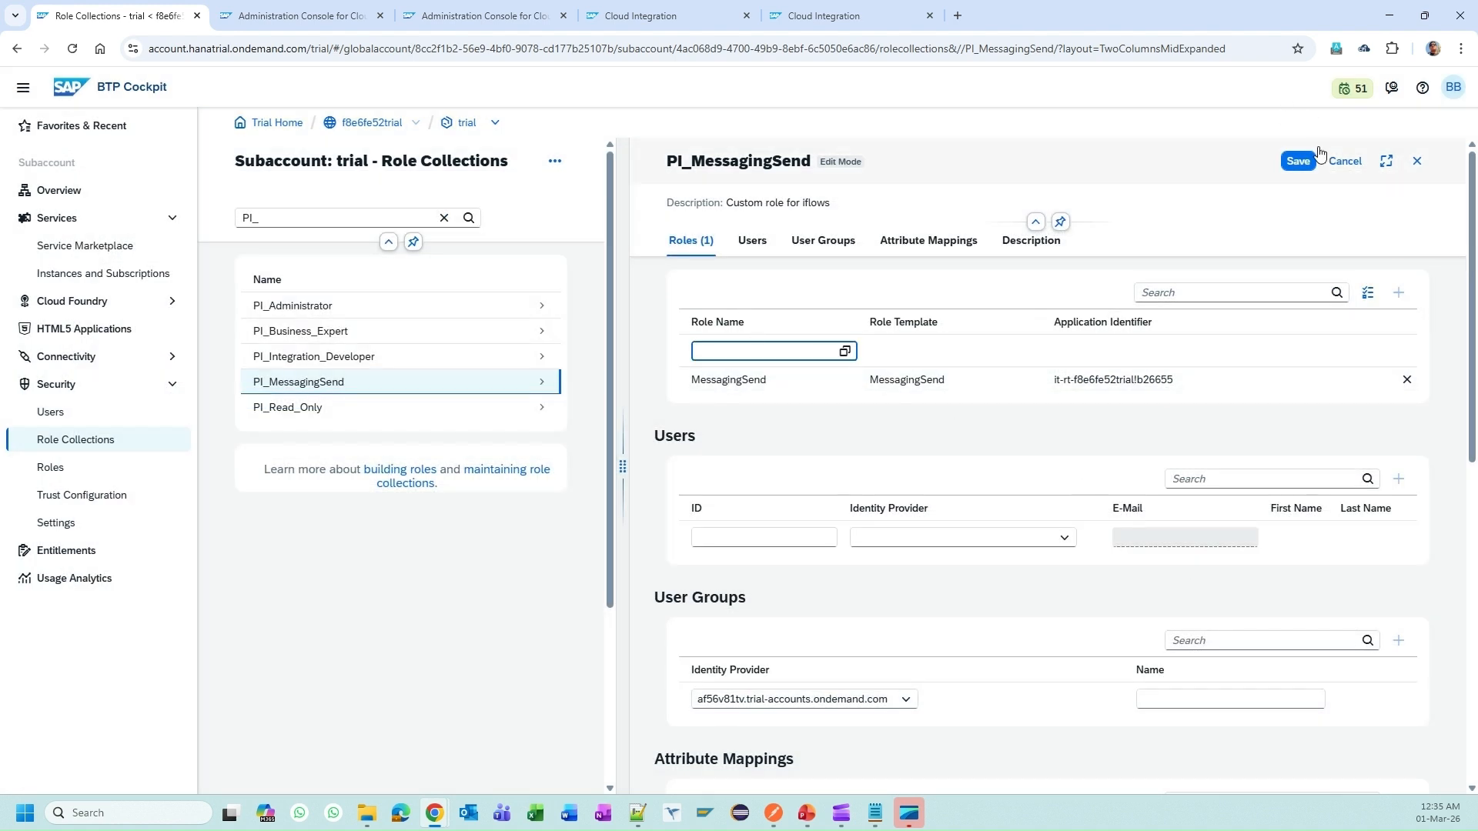
click(1301, 162)
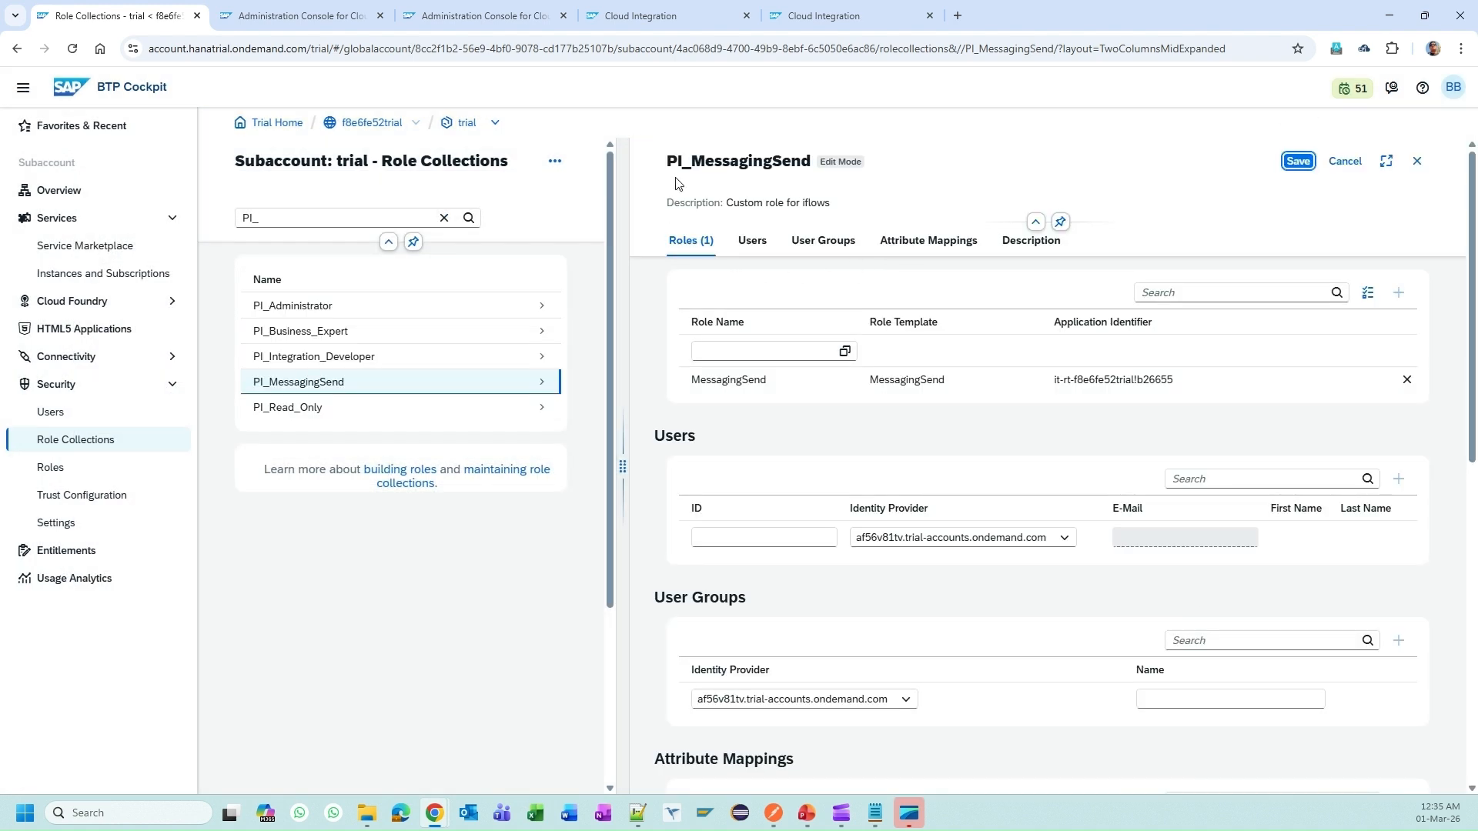
Step: Reopen the collection for editing, leave it unchanged, and open the subaccount's Users list
double_click(685, 160)
key(ctrl+c)
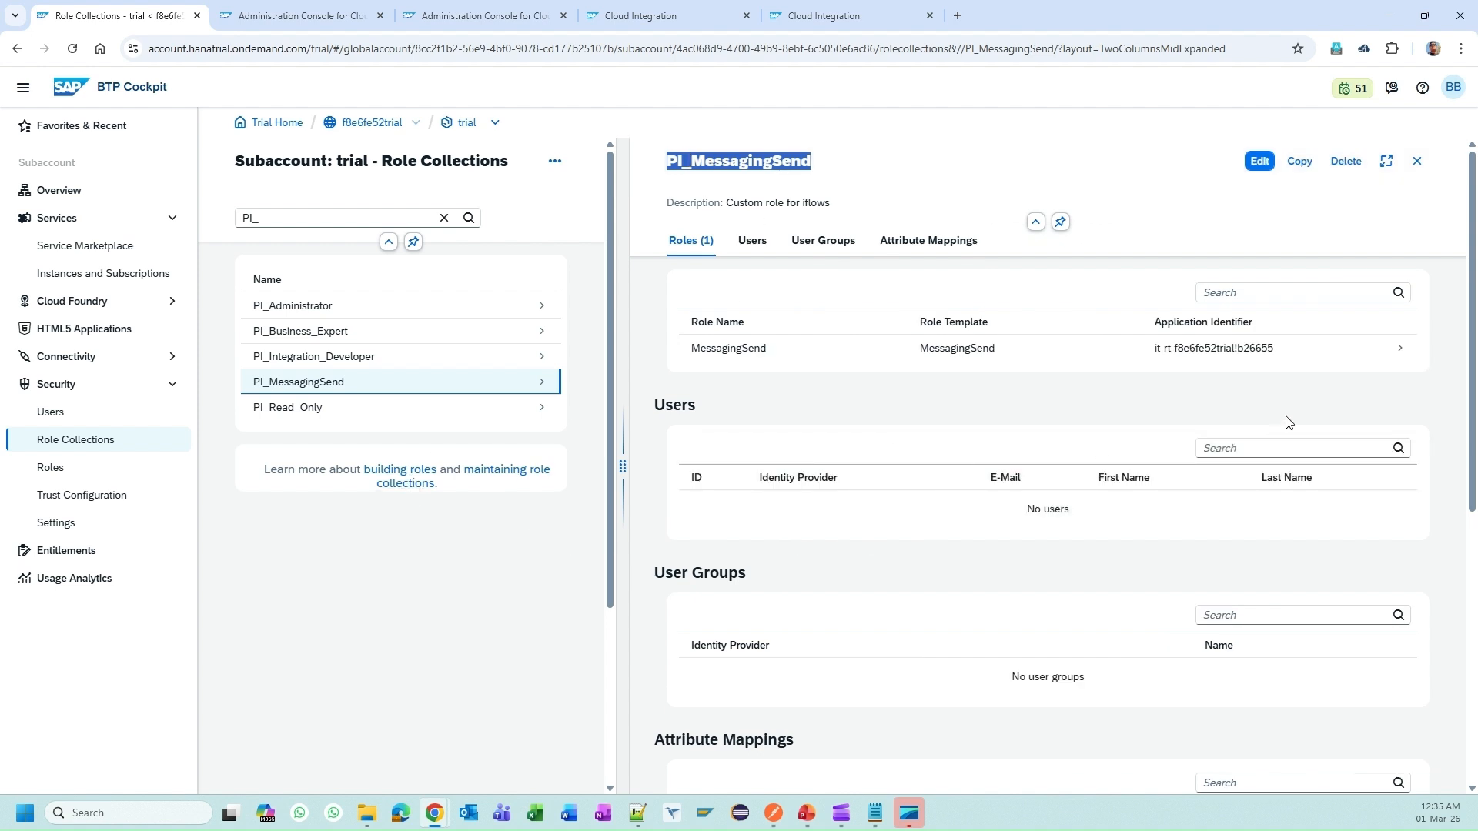
click(1260, 161)
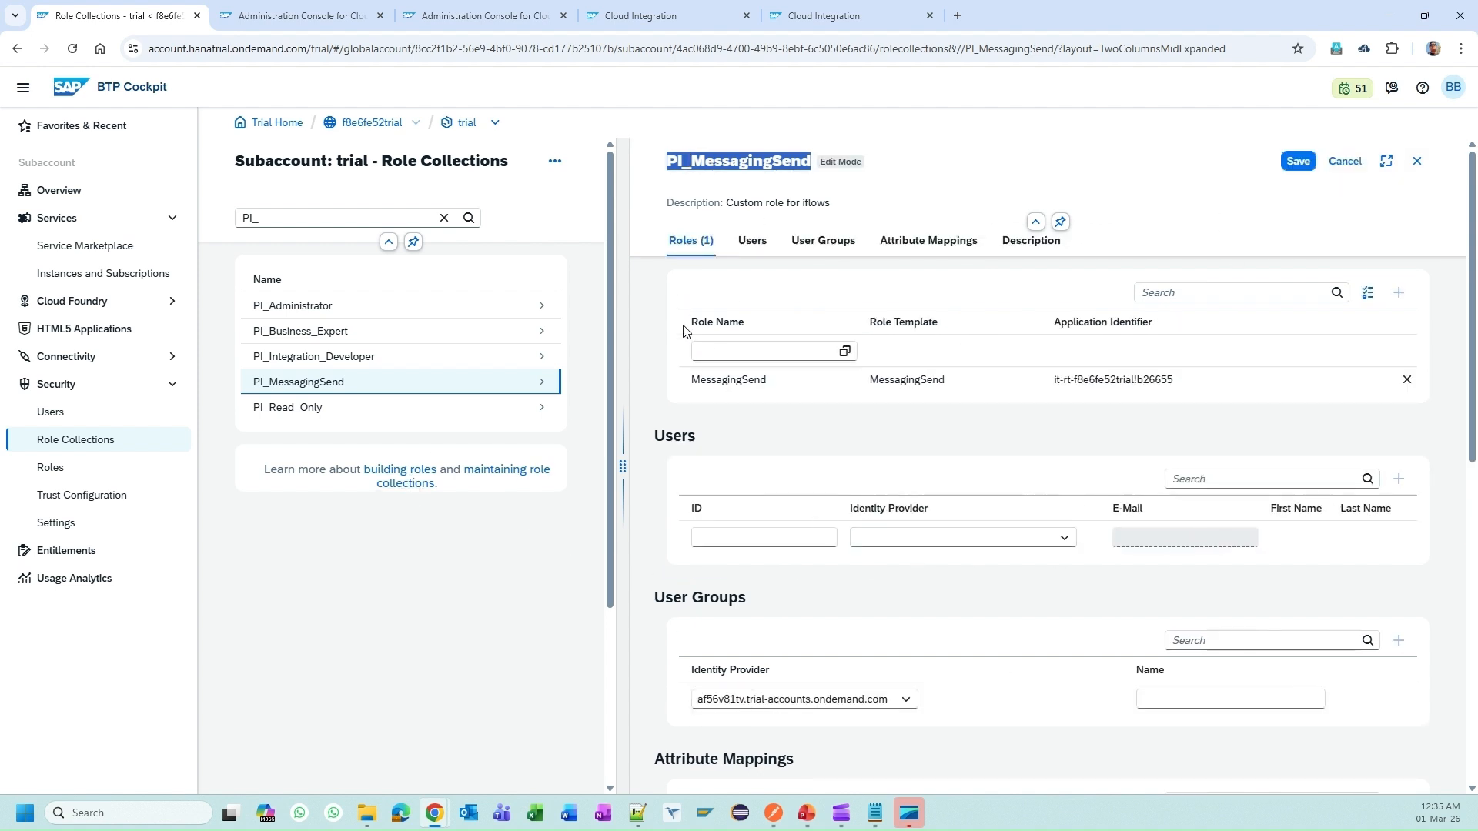
click(817, 537)
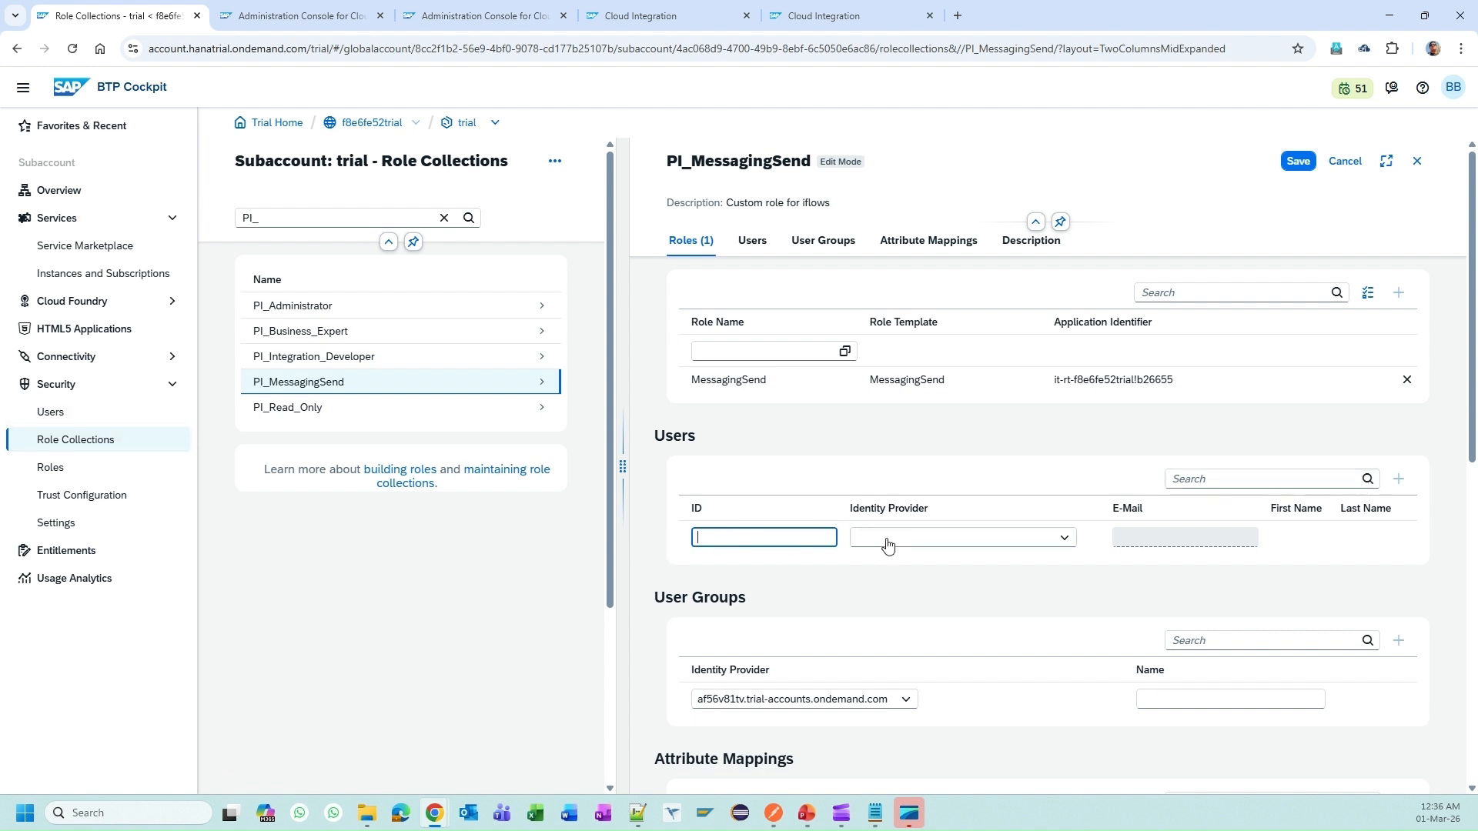
click(1345, 162)
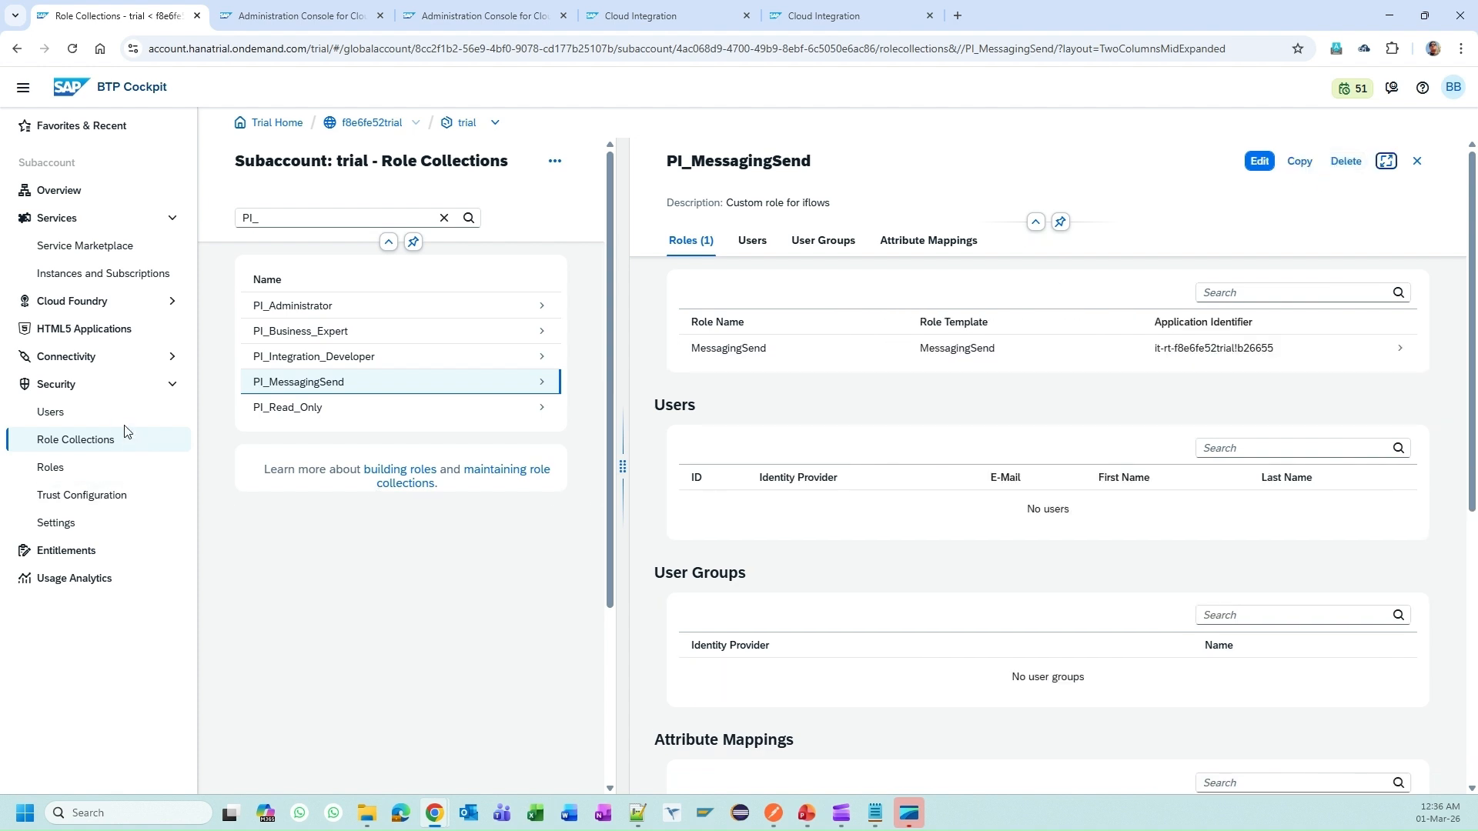
click(154, 414)
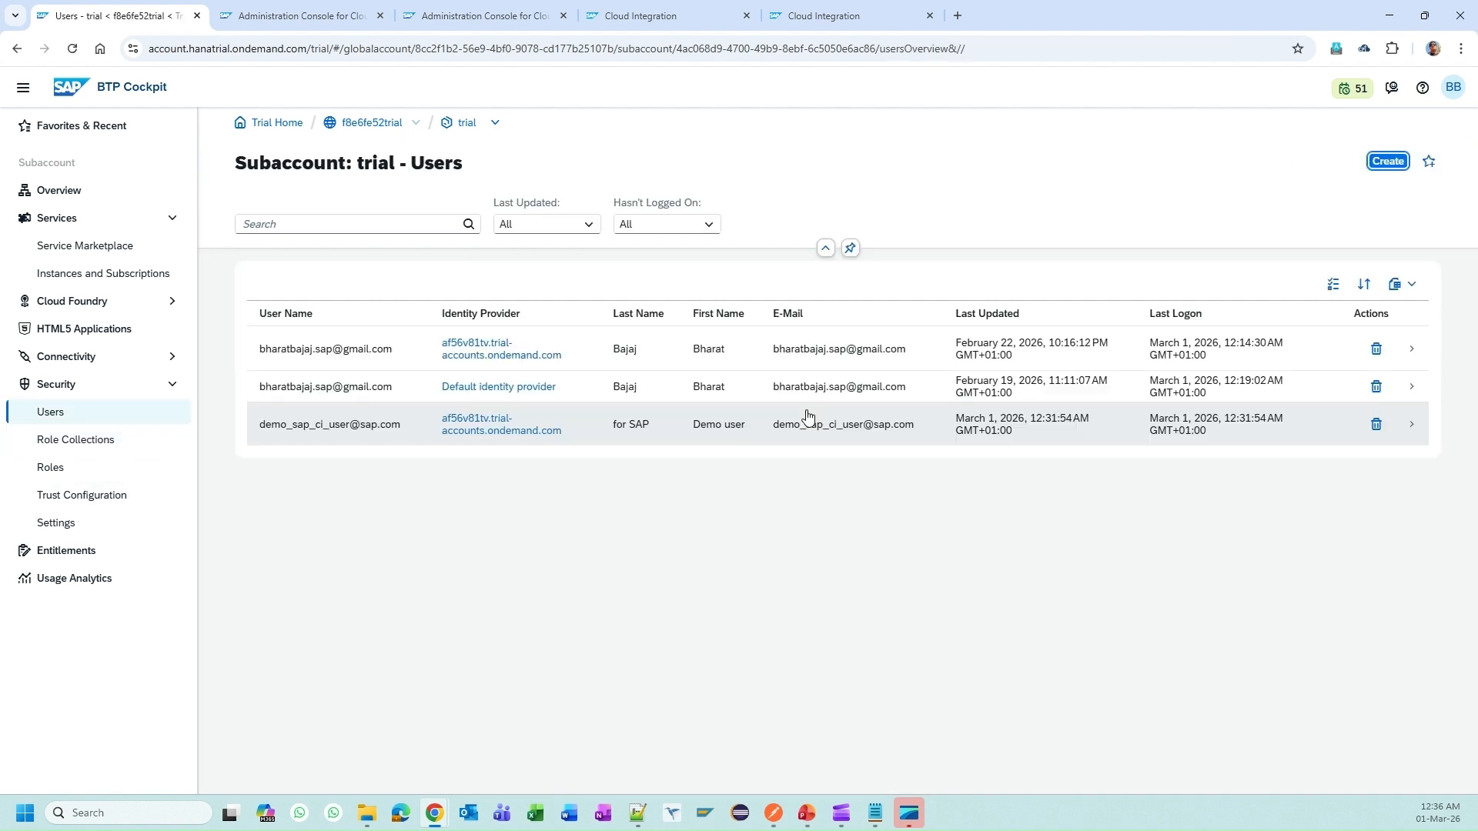
Step: Assign the PI_MessagingSend role collection in the demo user's details panel, then close the panel
click(865, 420)
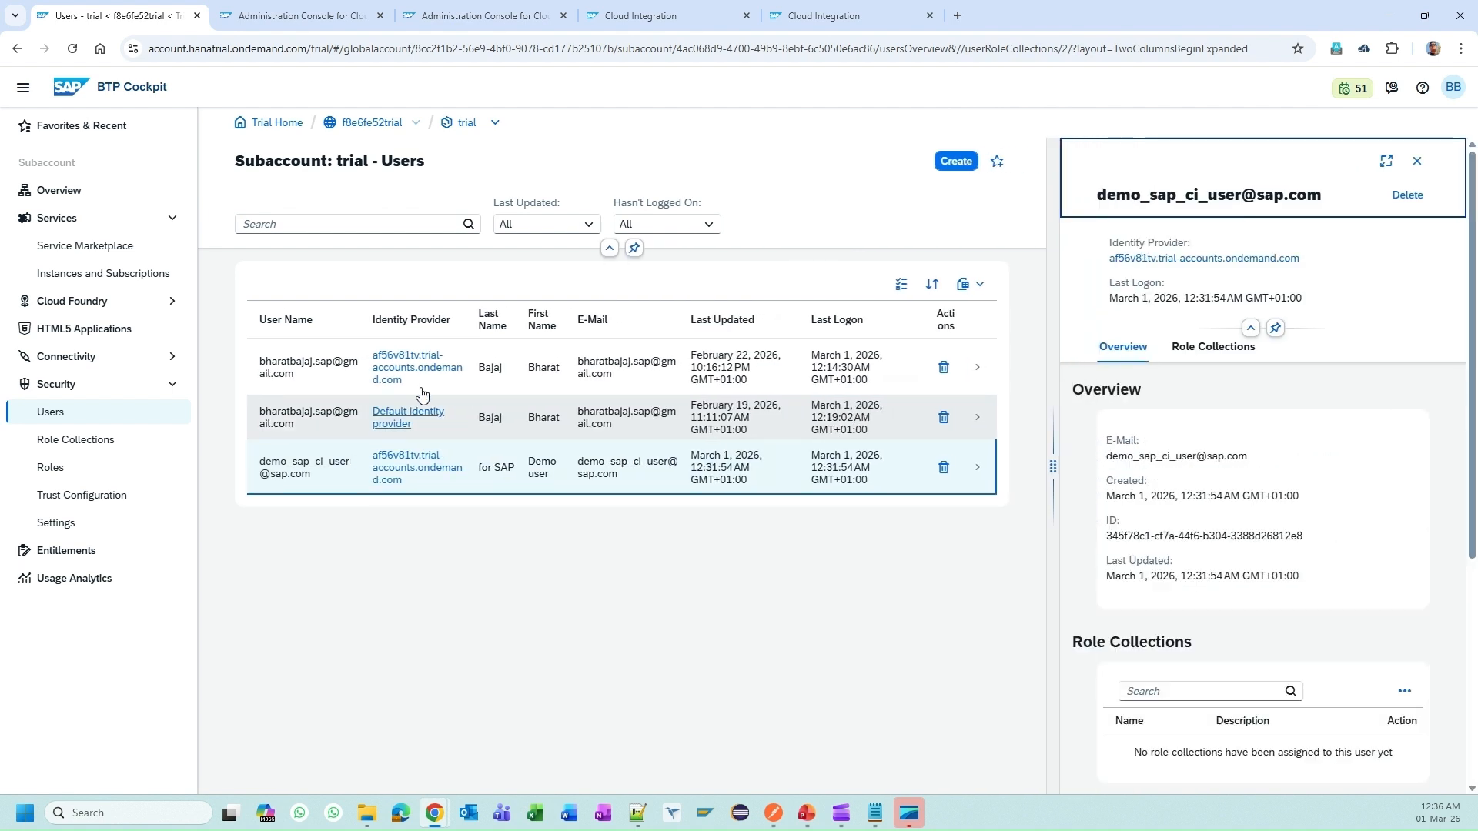
scroll(1330, 589, down, 1)
scroll(1331, 589, down, 1)
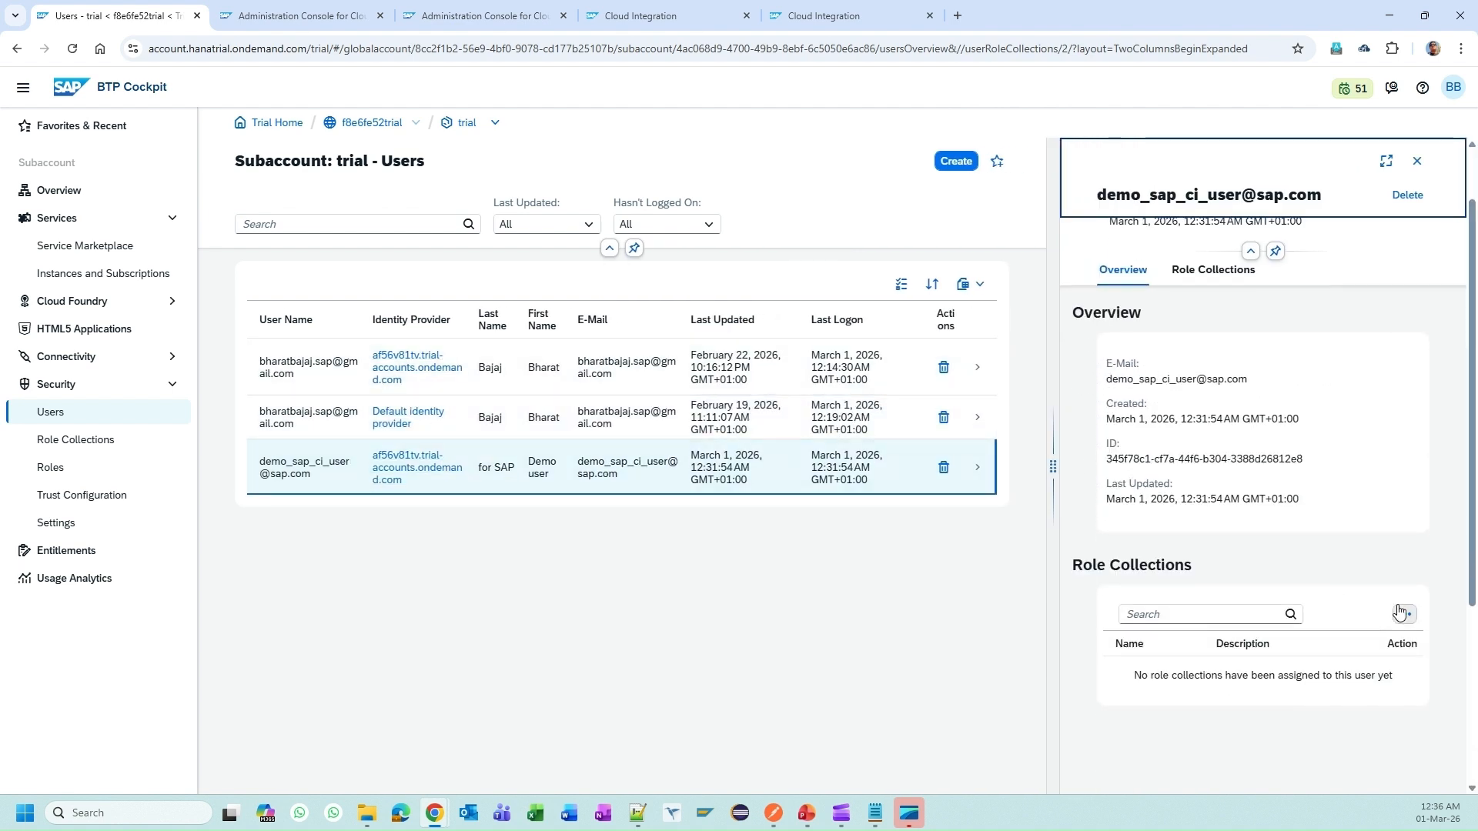
click(1402, 616)
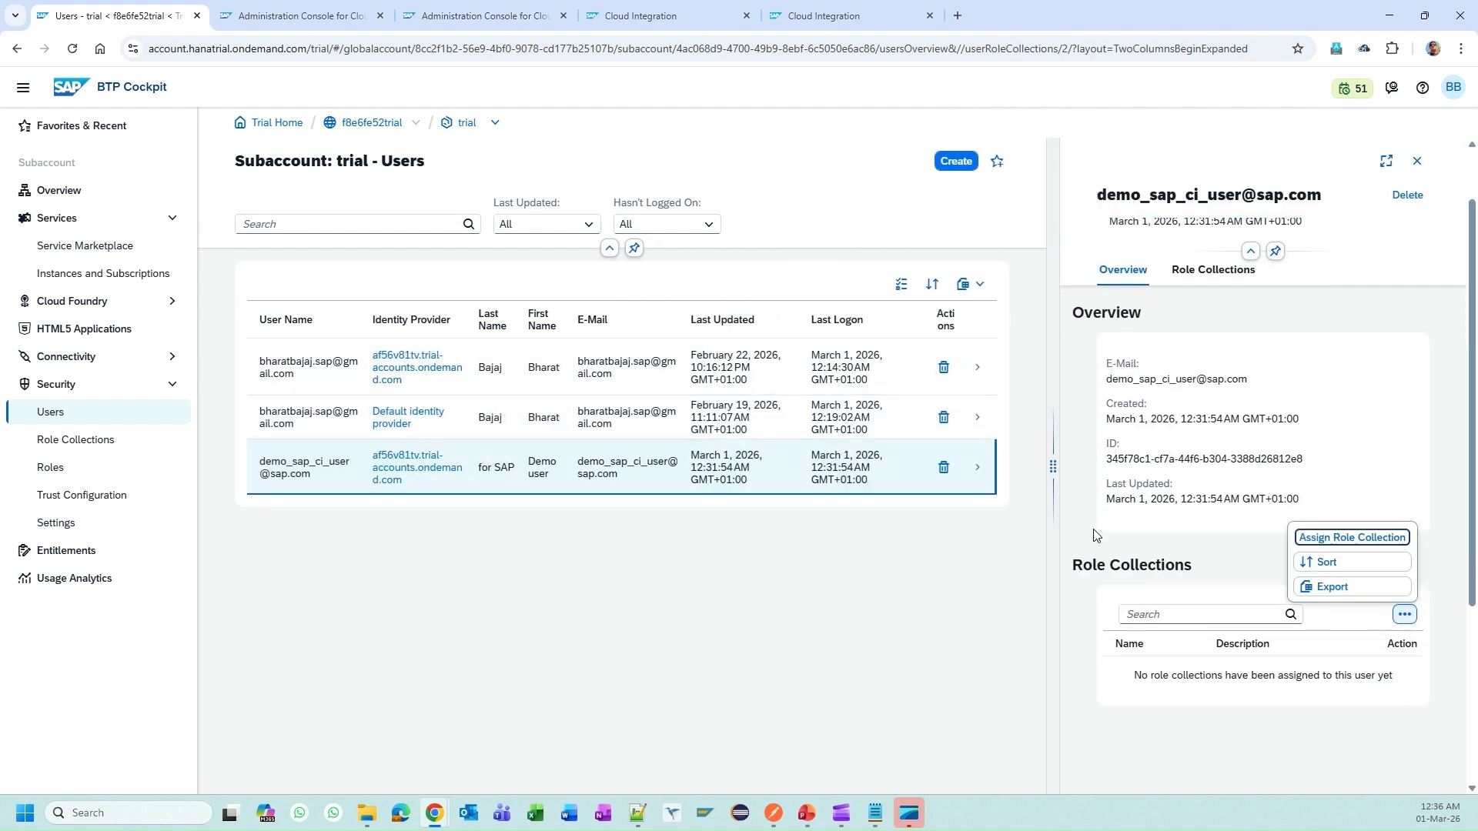
drag(1053, 467, 826, 468)
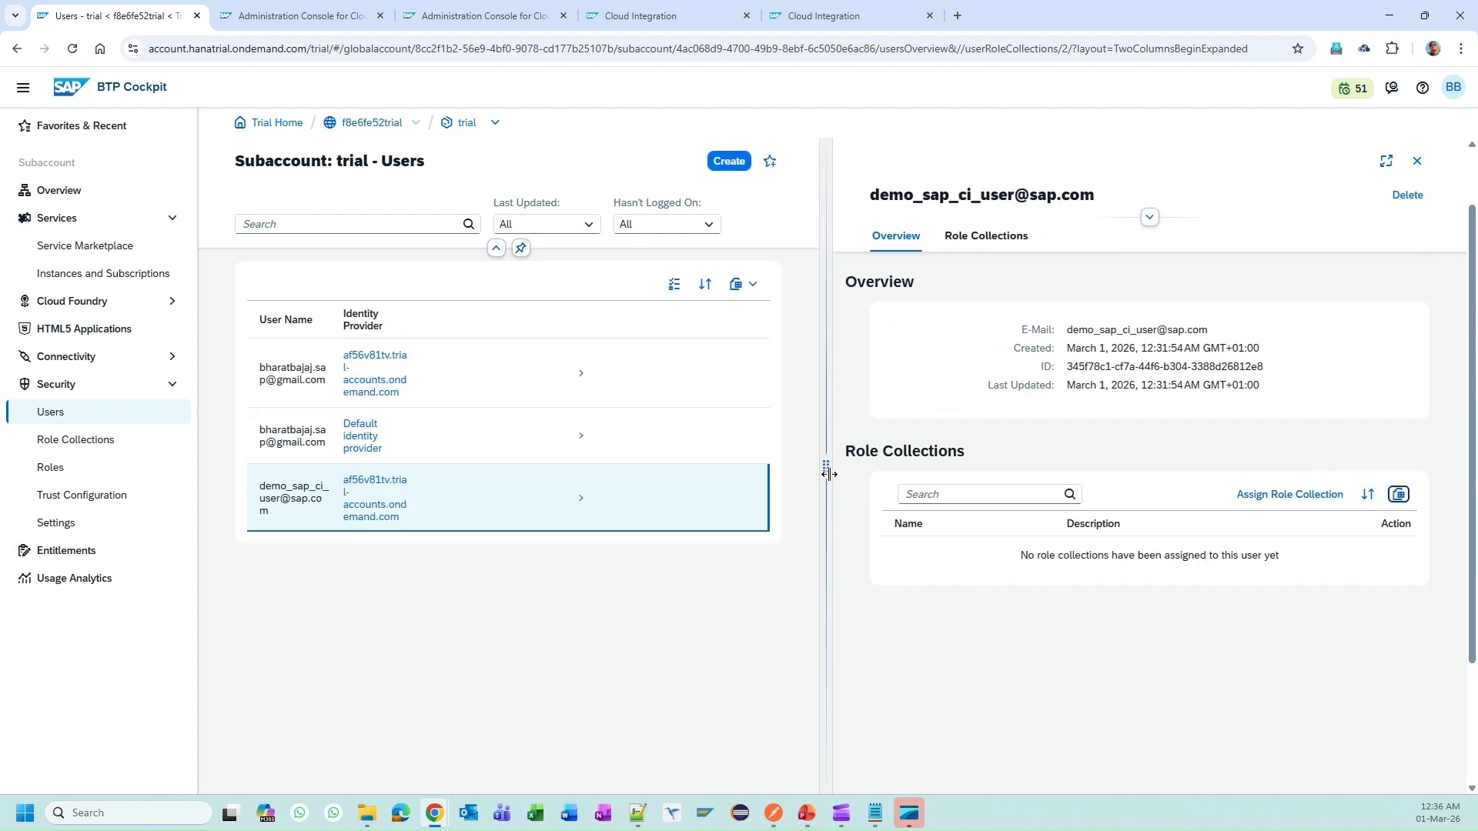
click(1296, 496)
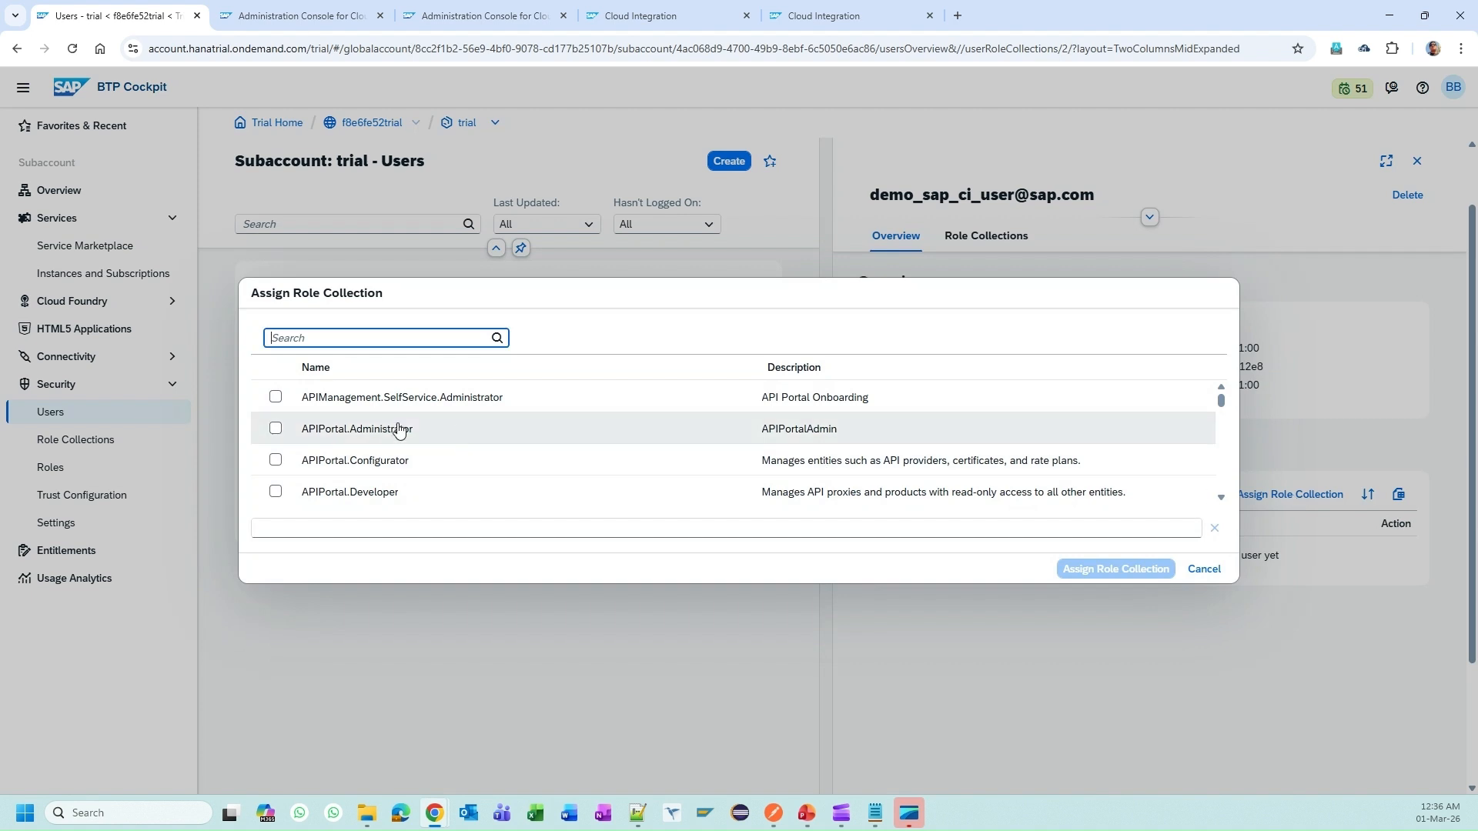
key(ctrl+v)
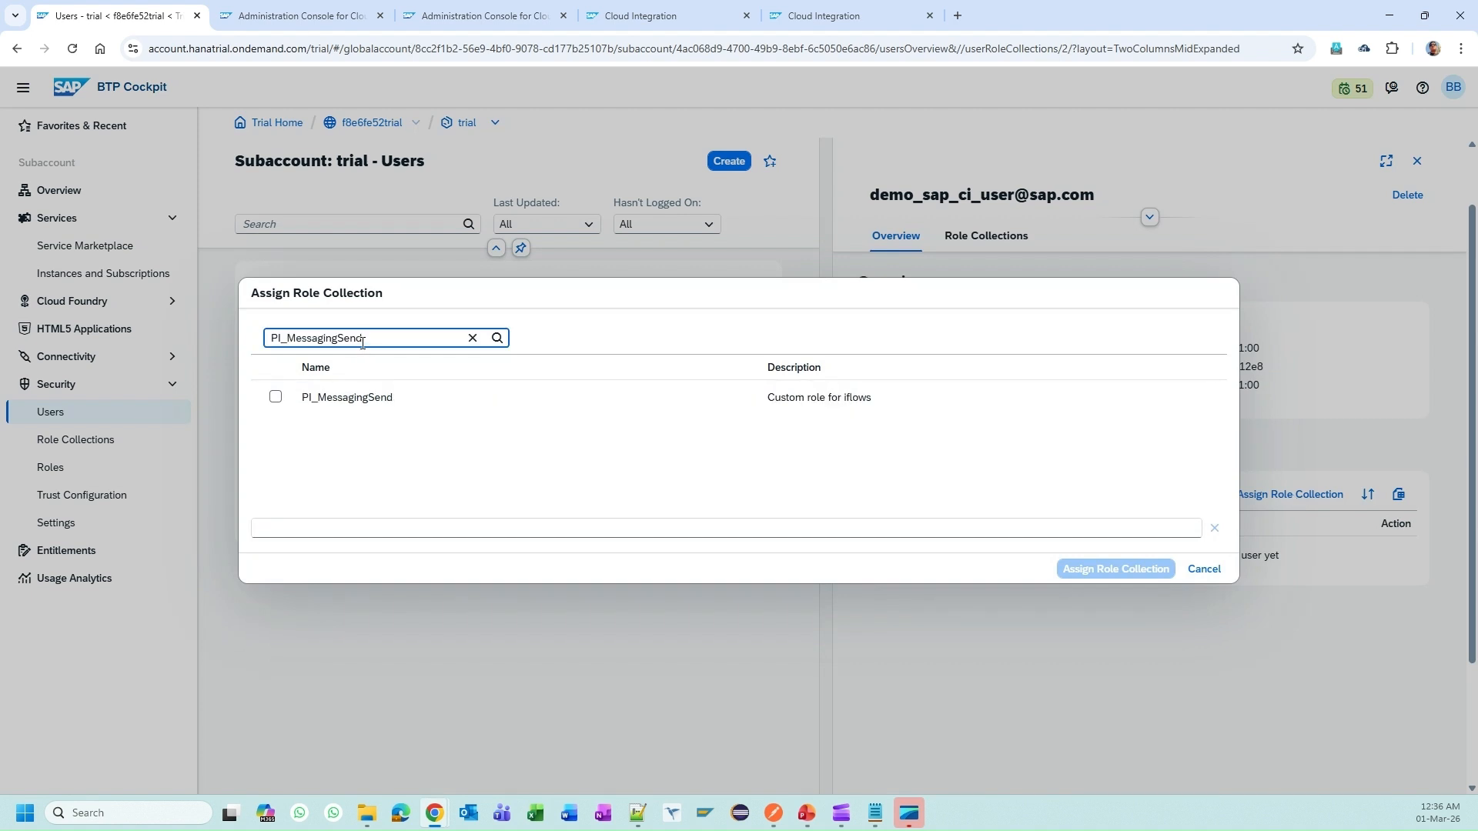
click(275, 396)
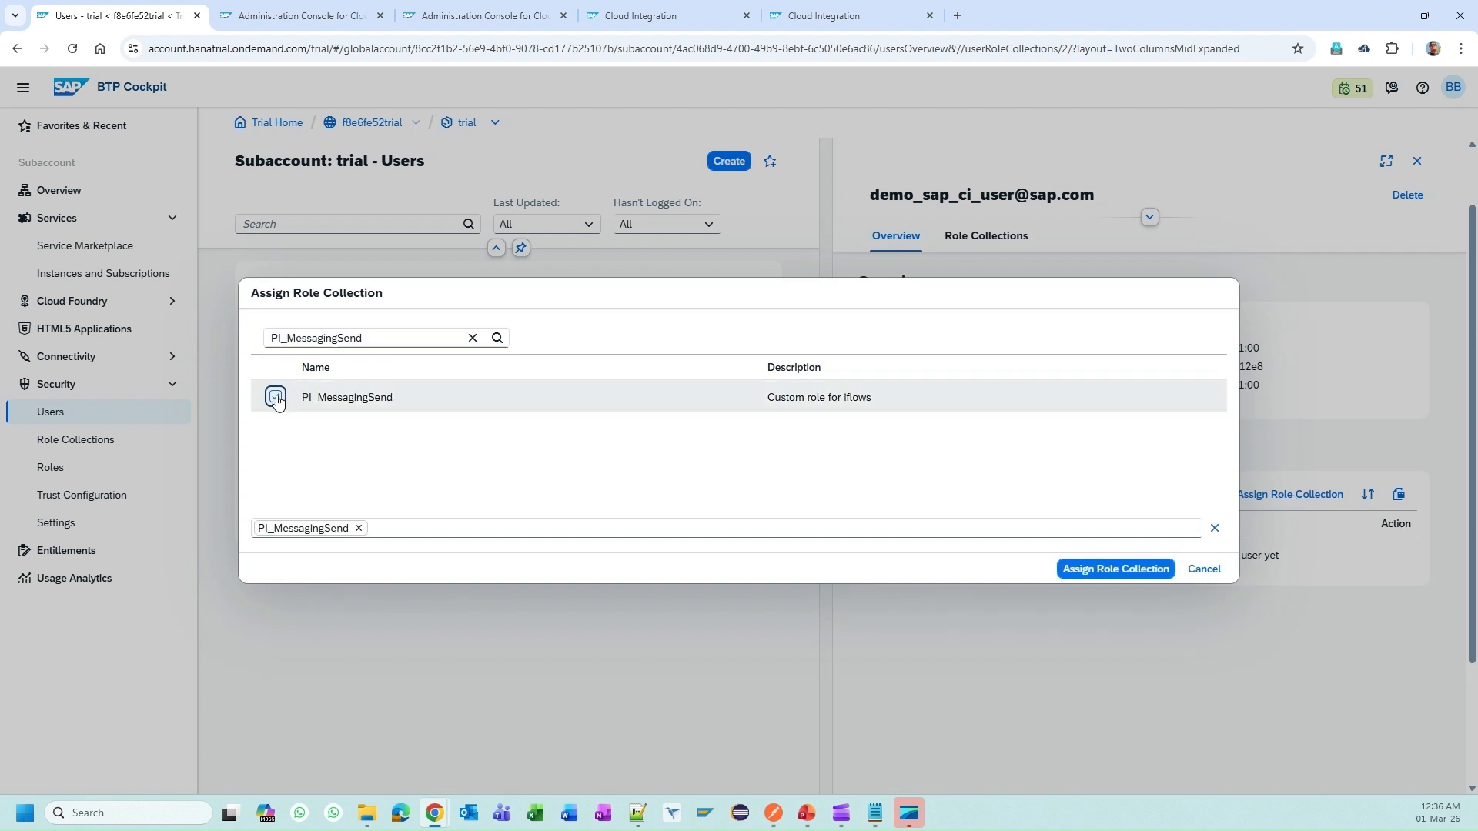
click(1092, 569)
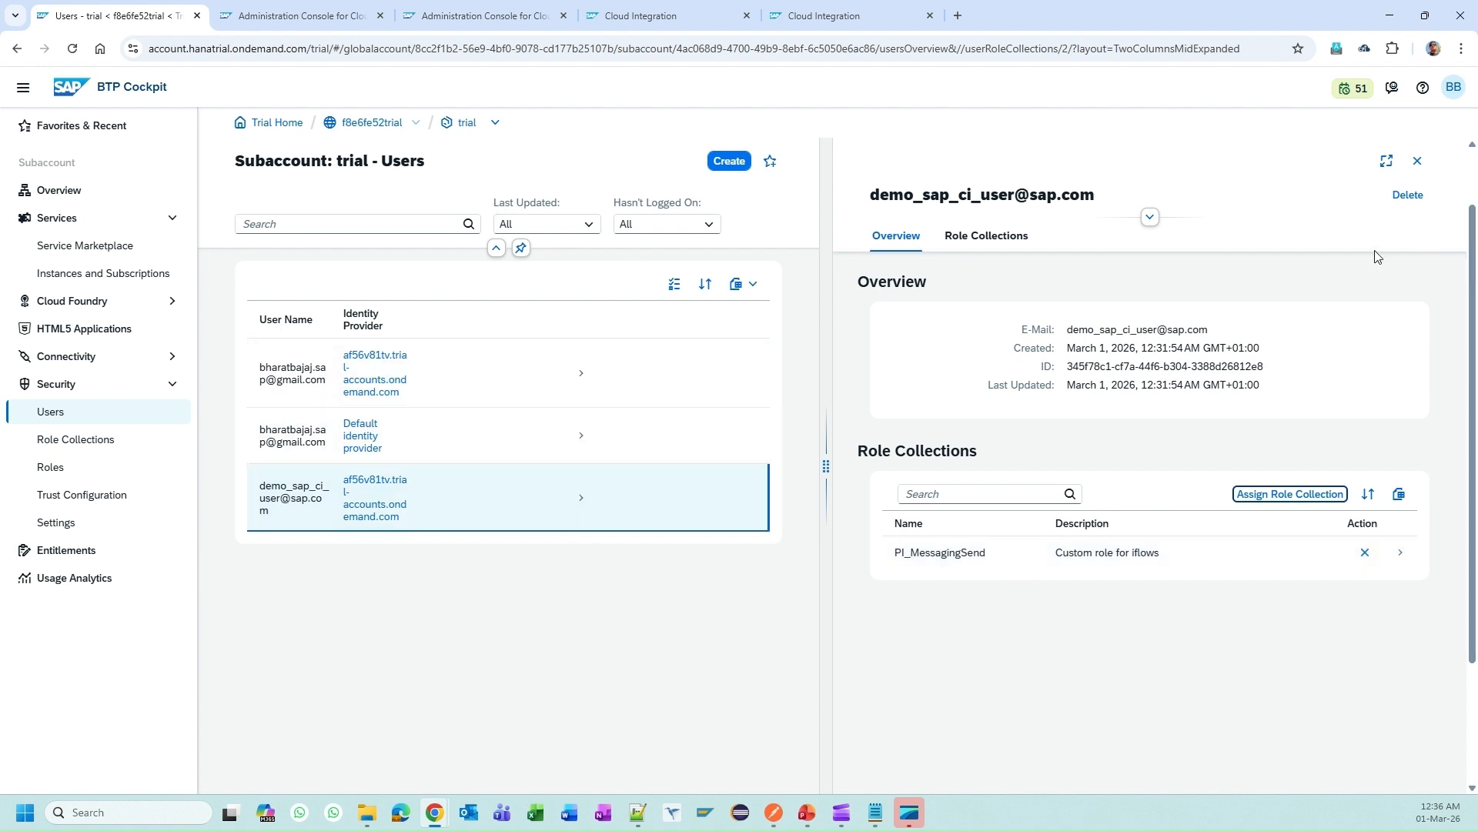
click(1417, 161)
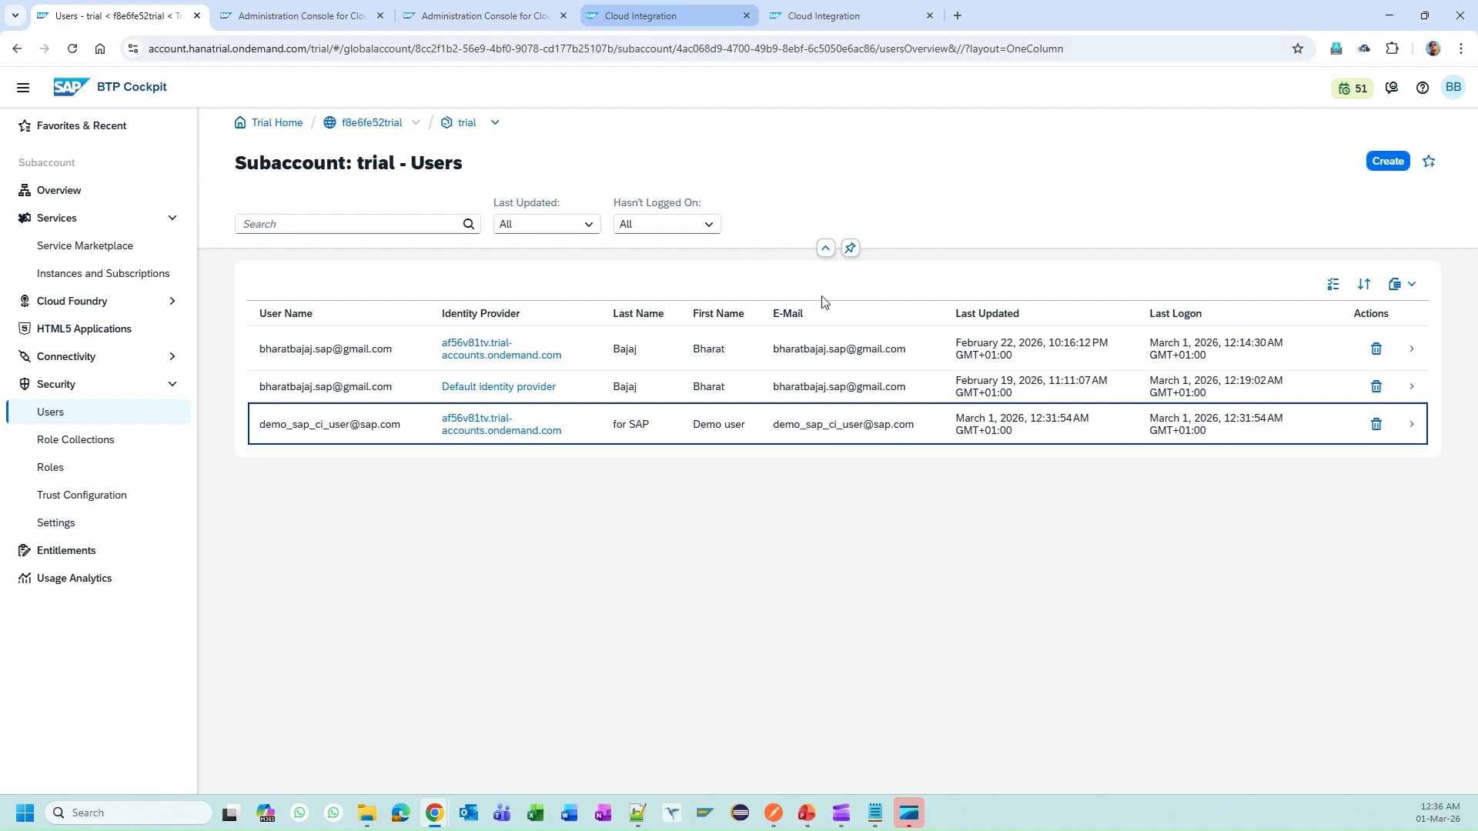
Step: Resend the basic IAS user iFlow request in Postman, which now returns 403 Forbidden
click(774, 813)
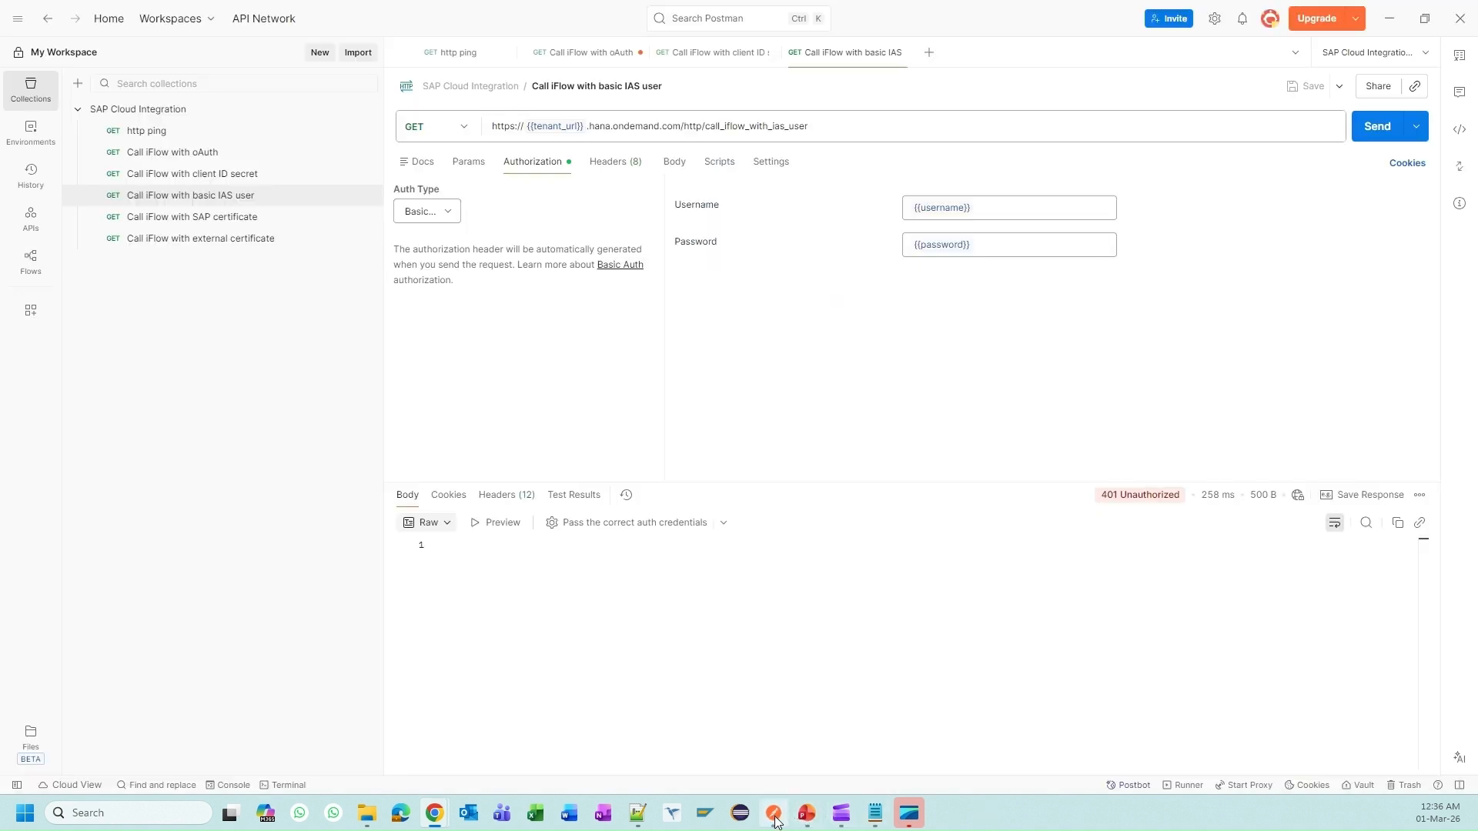
click(1379, 132)
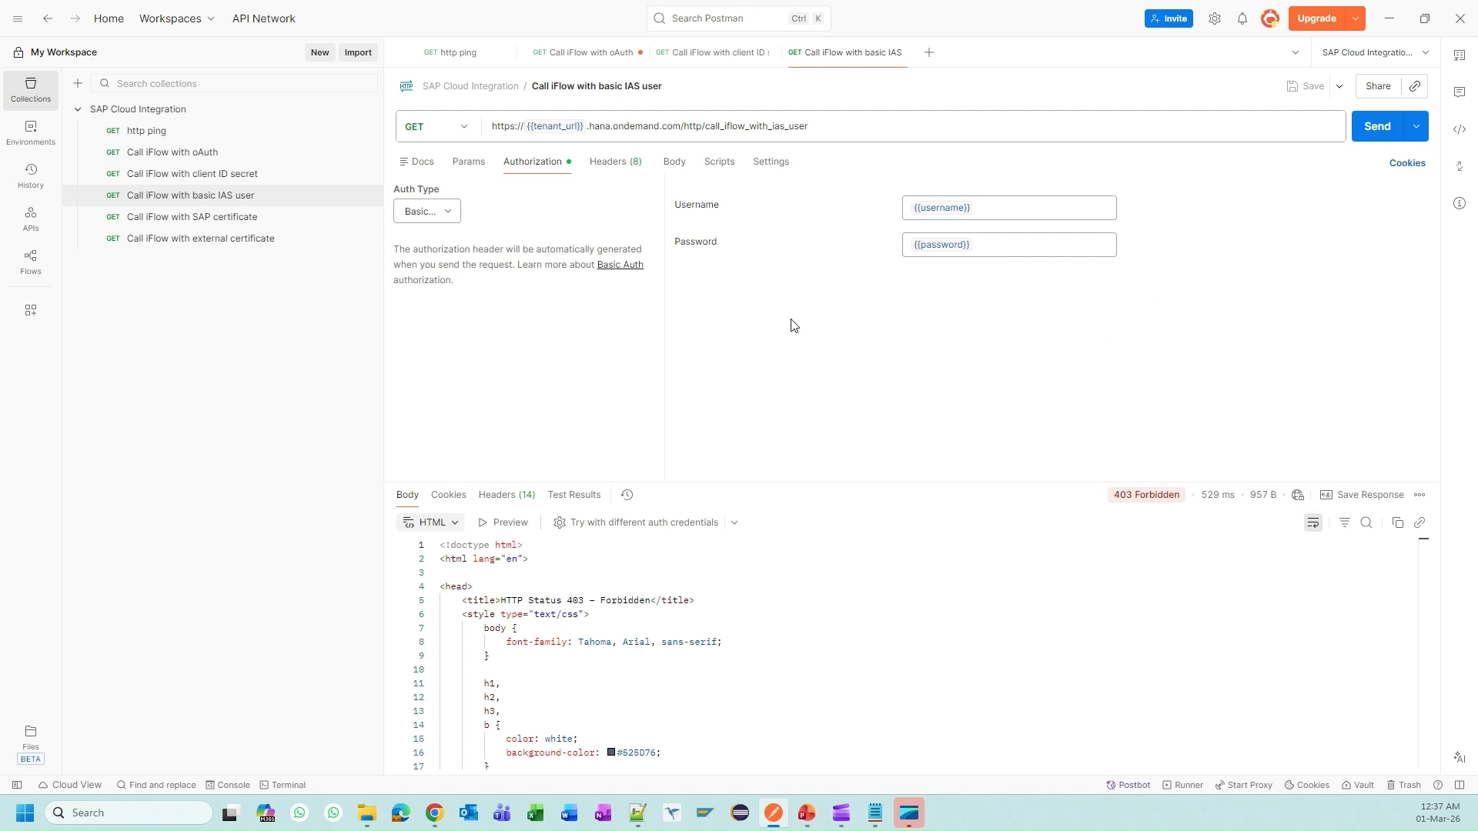
key(alt+Tab)
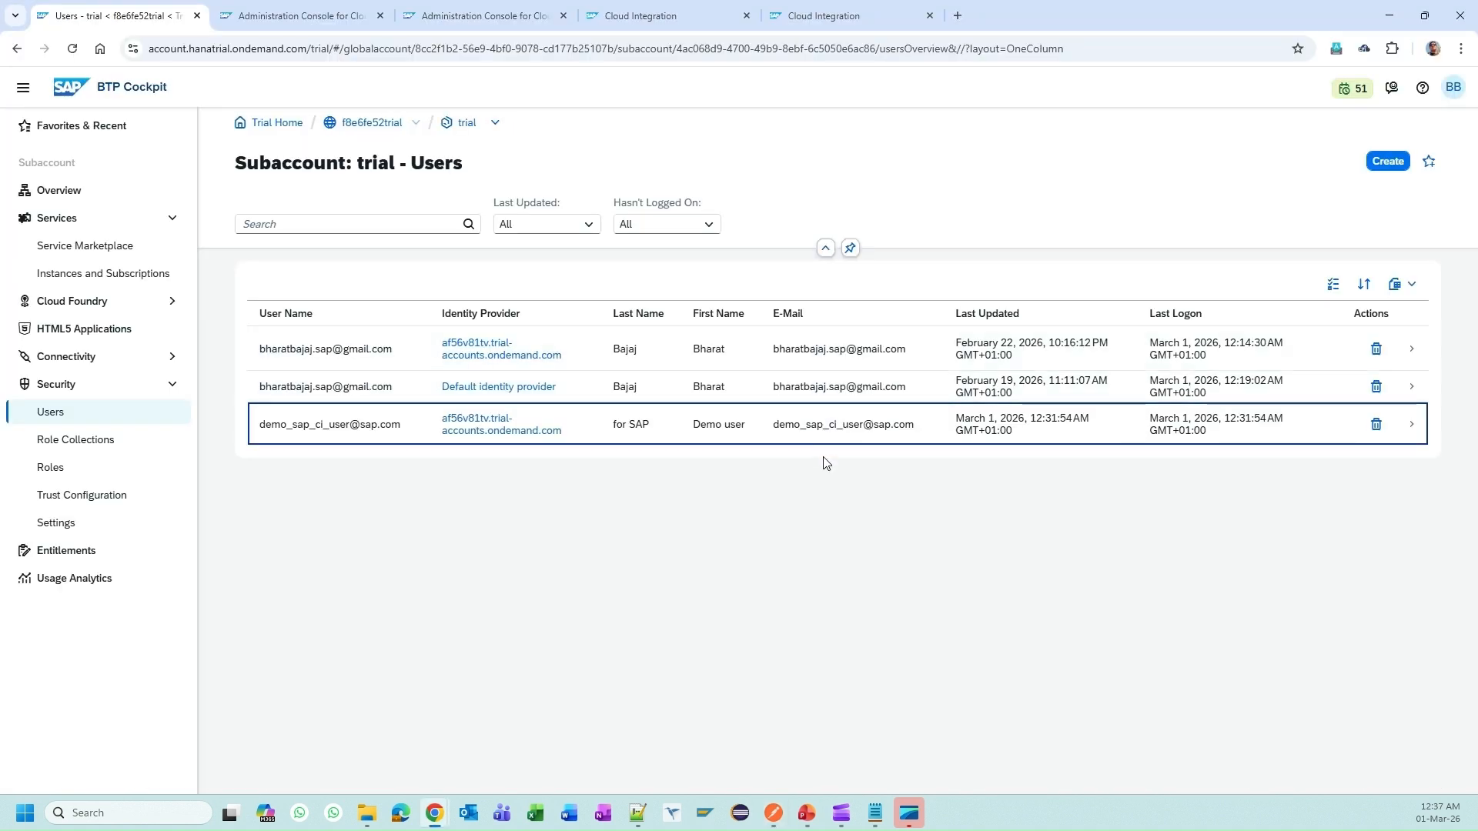
key(alt+Tab)
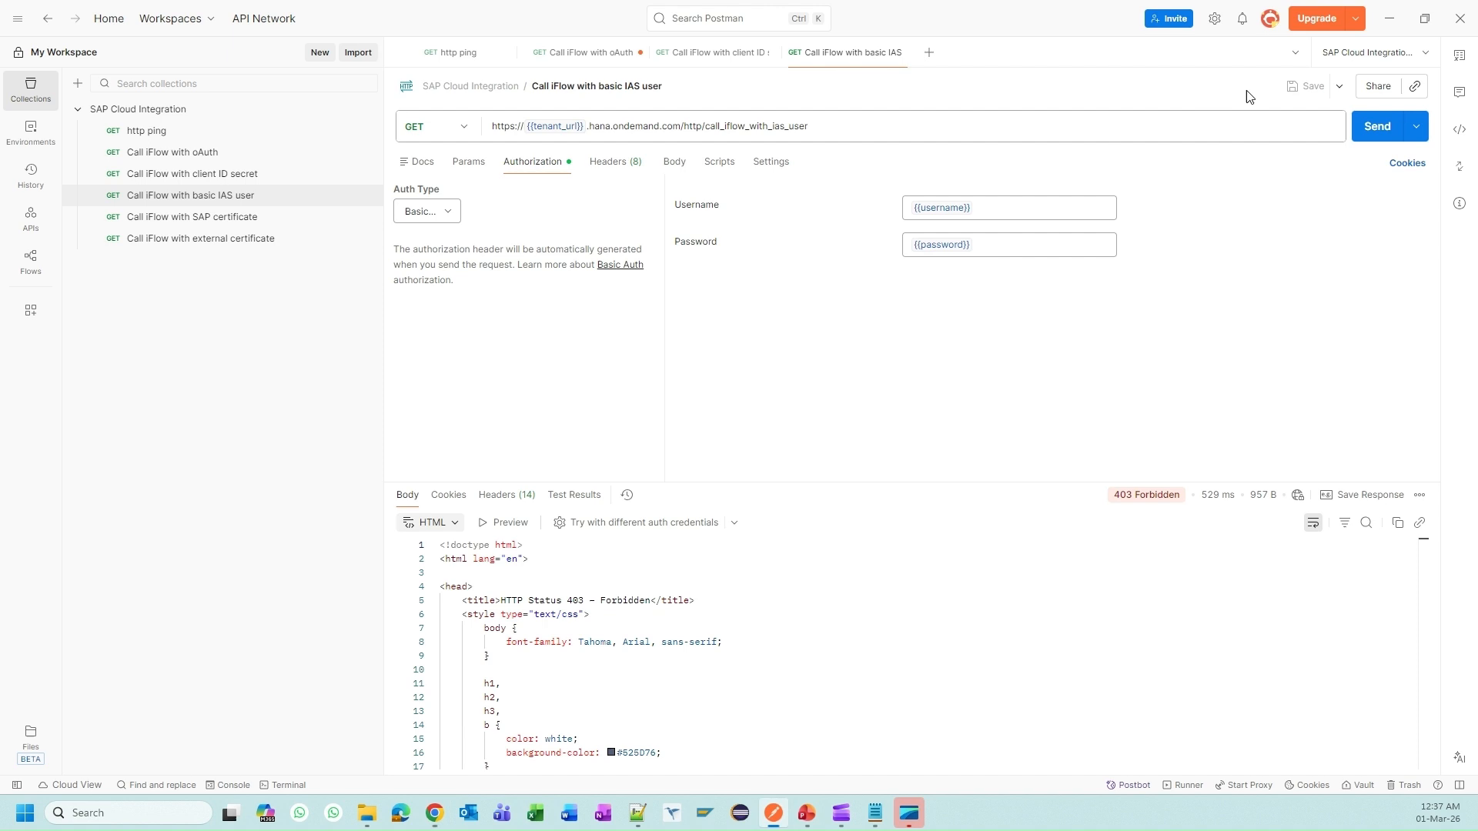
Step: Restart Postman and reopen the demo CI user's details in BTP Cockpit
click(1471, 14)
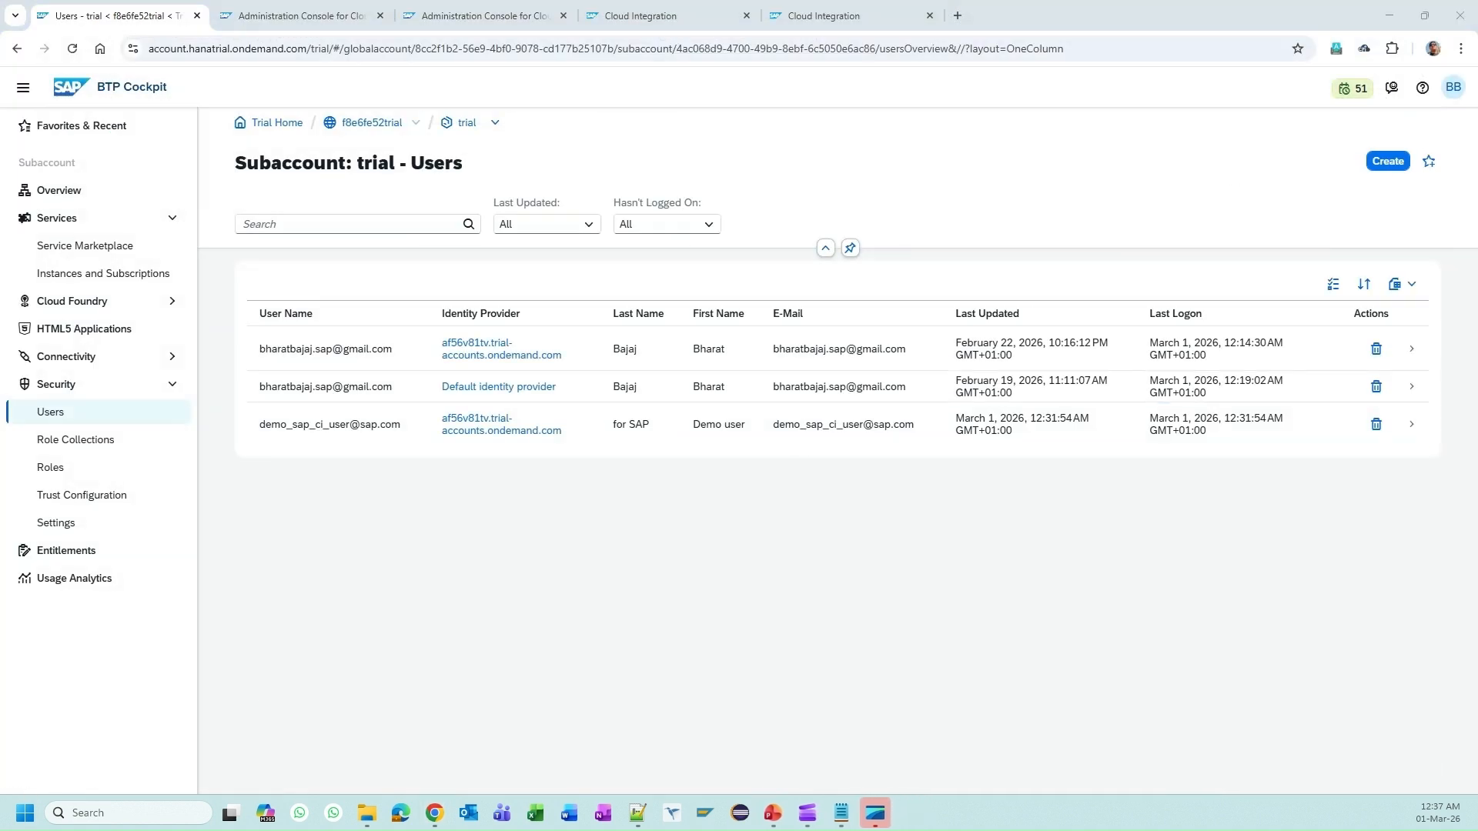
click(25, 812)
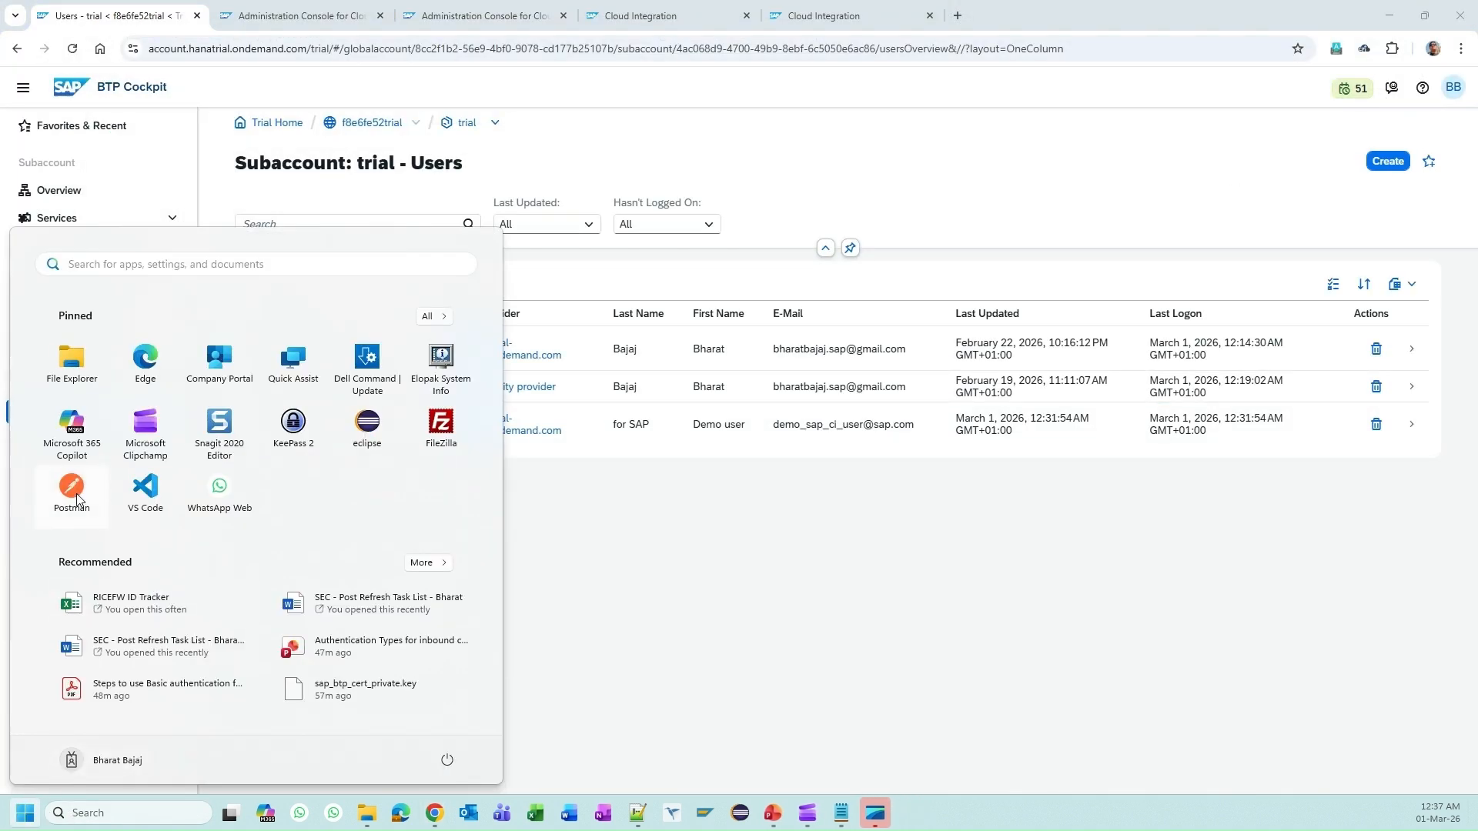
click(683, 507)
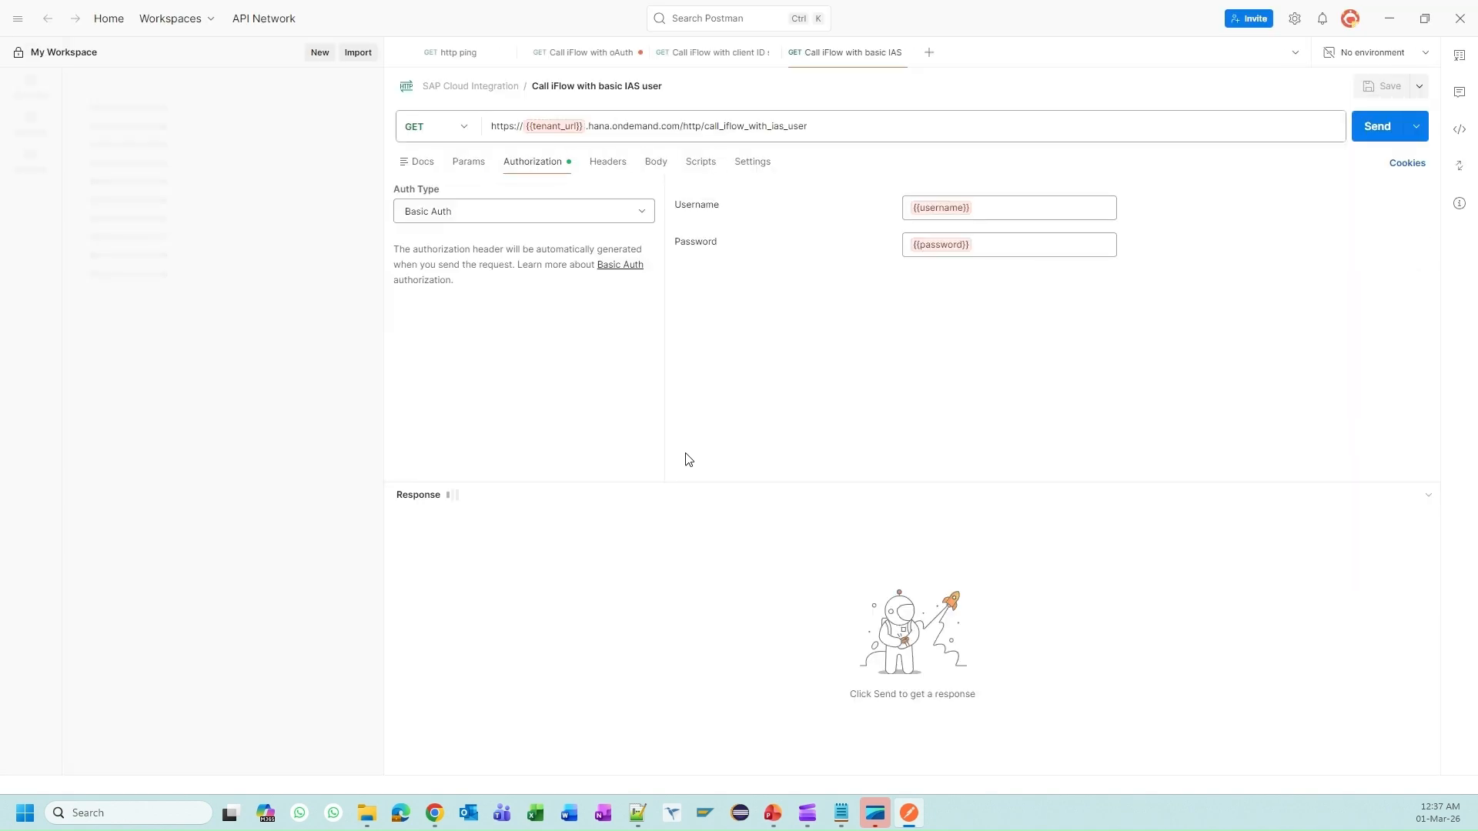
mouse_move(581, 131)
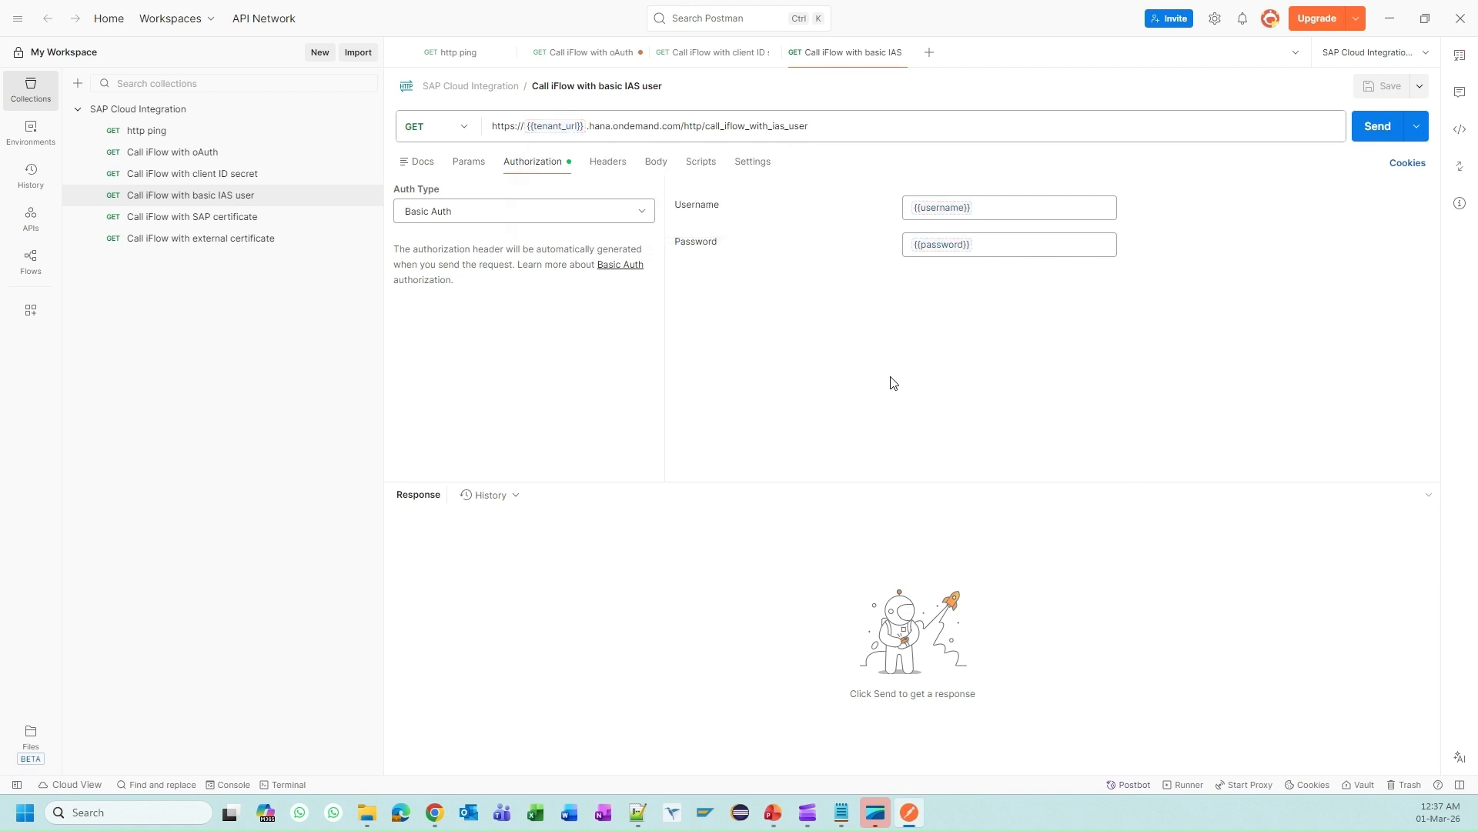
key(alt+Tab)
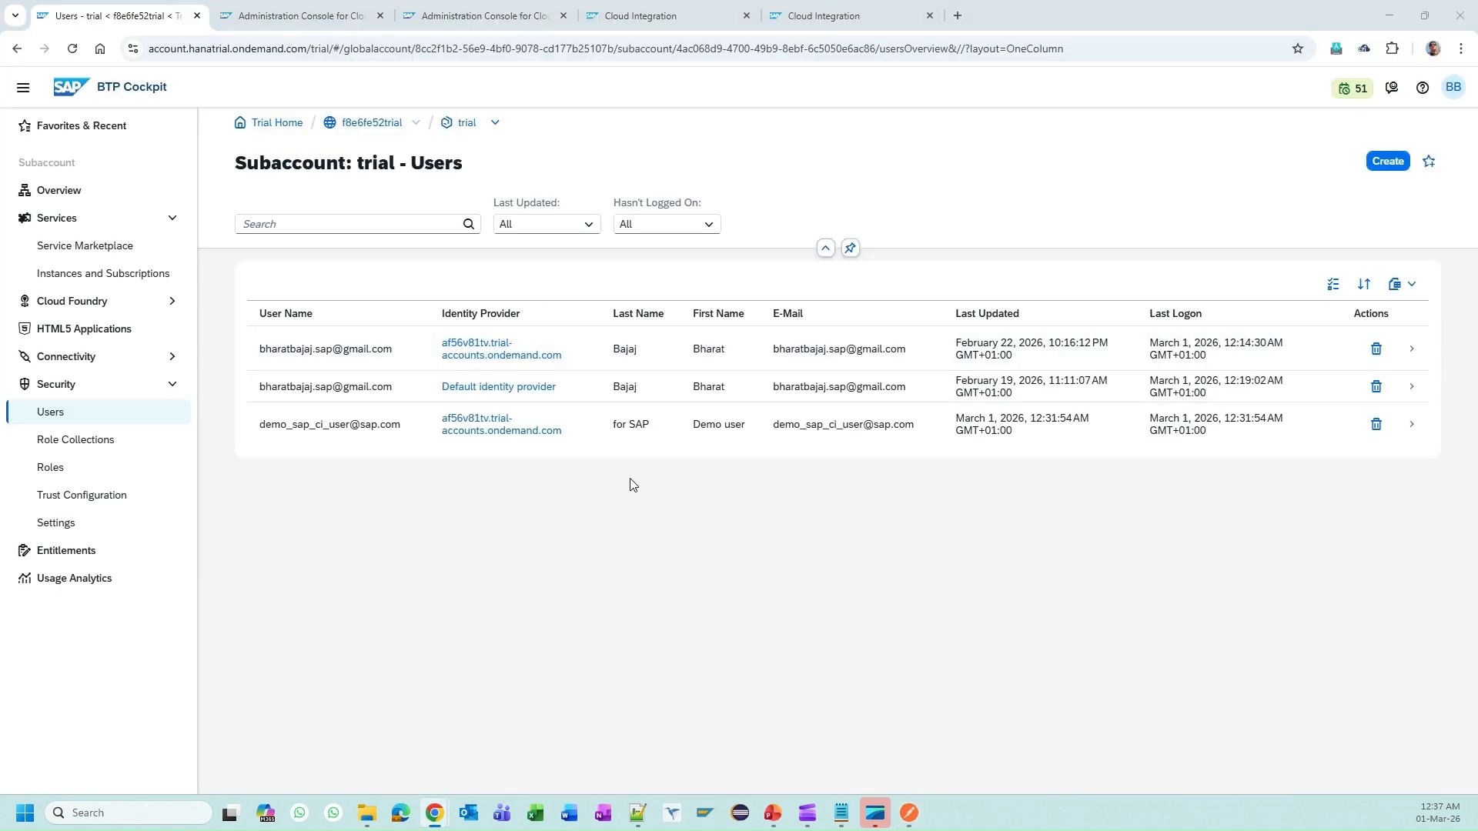
click(733, 428)
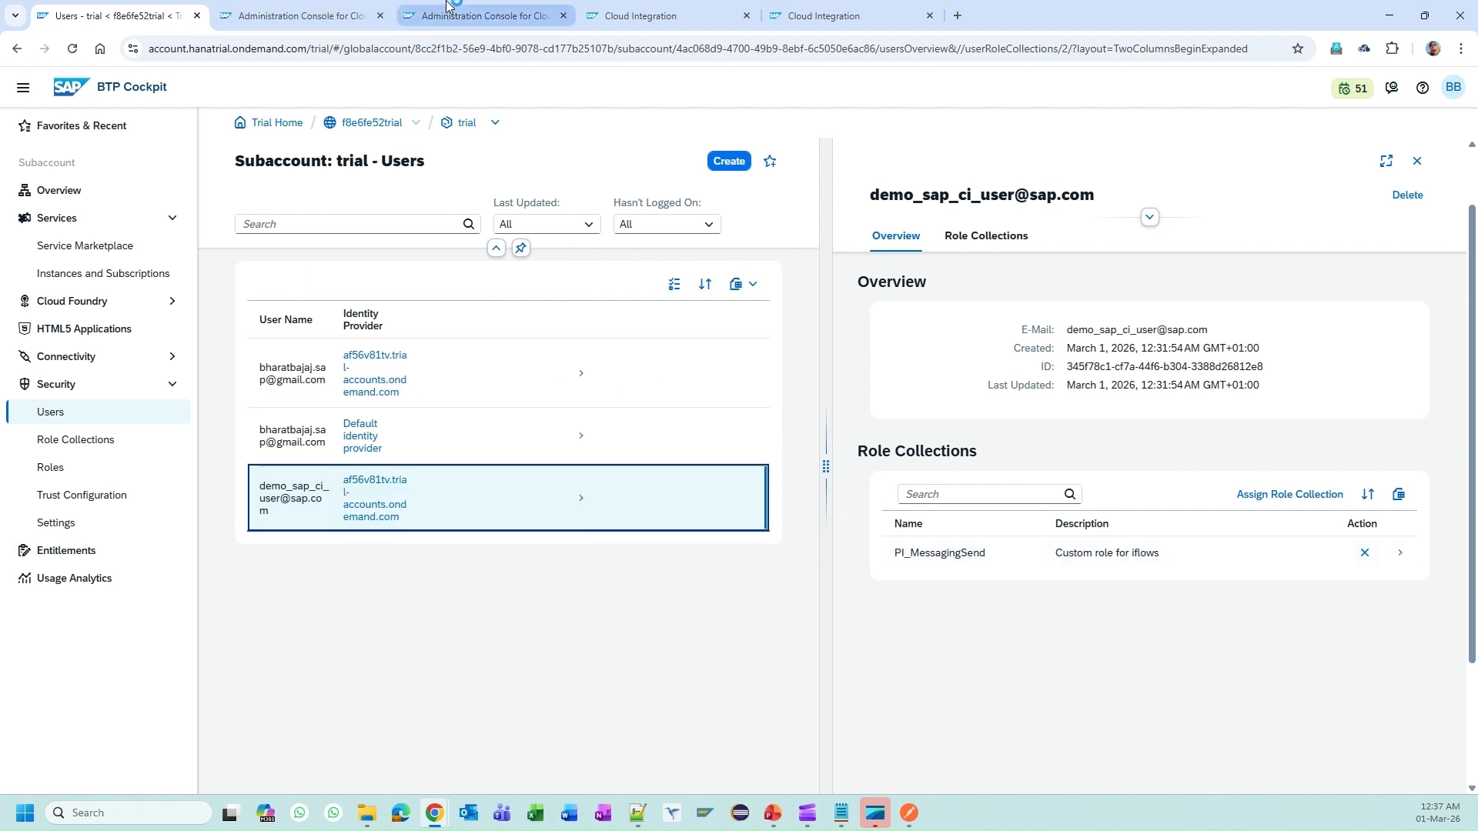
Step: Check the demo user's Legal information in Cloud Identity Services, noting the Standard password policy
click(296, 8)
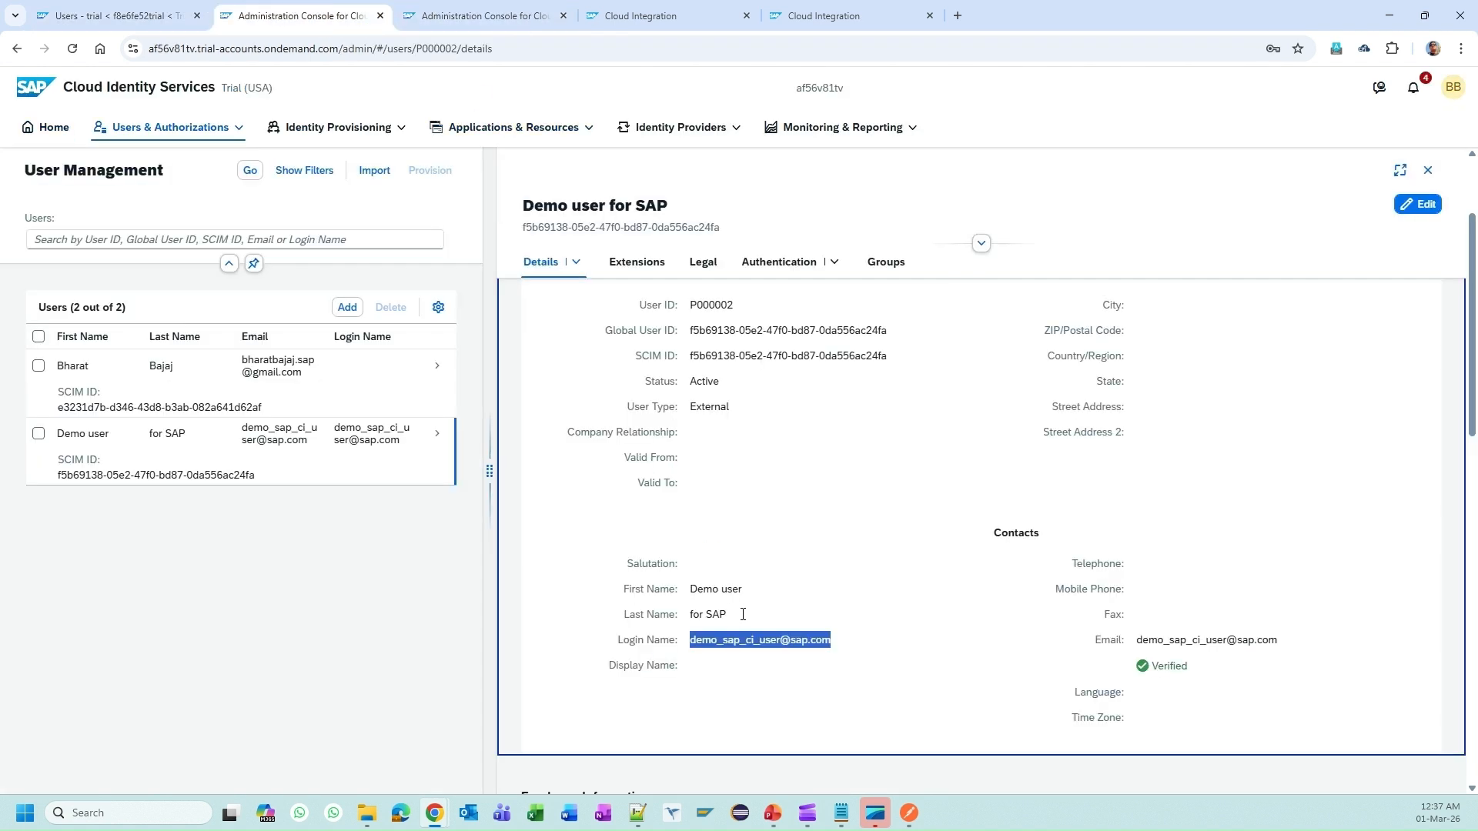
scroll(1183, 629, down, 3)
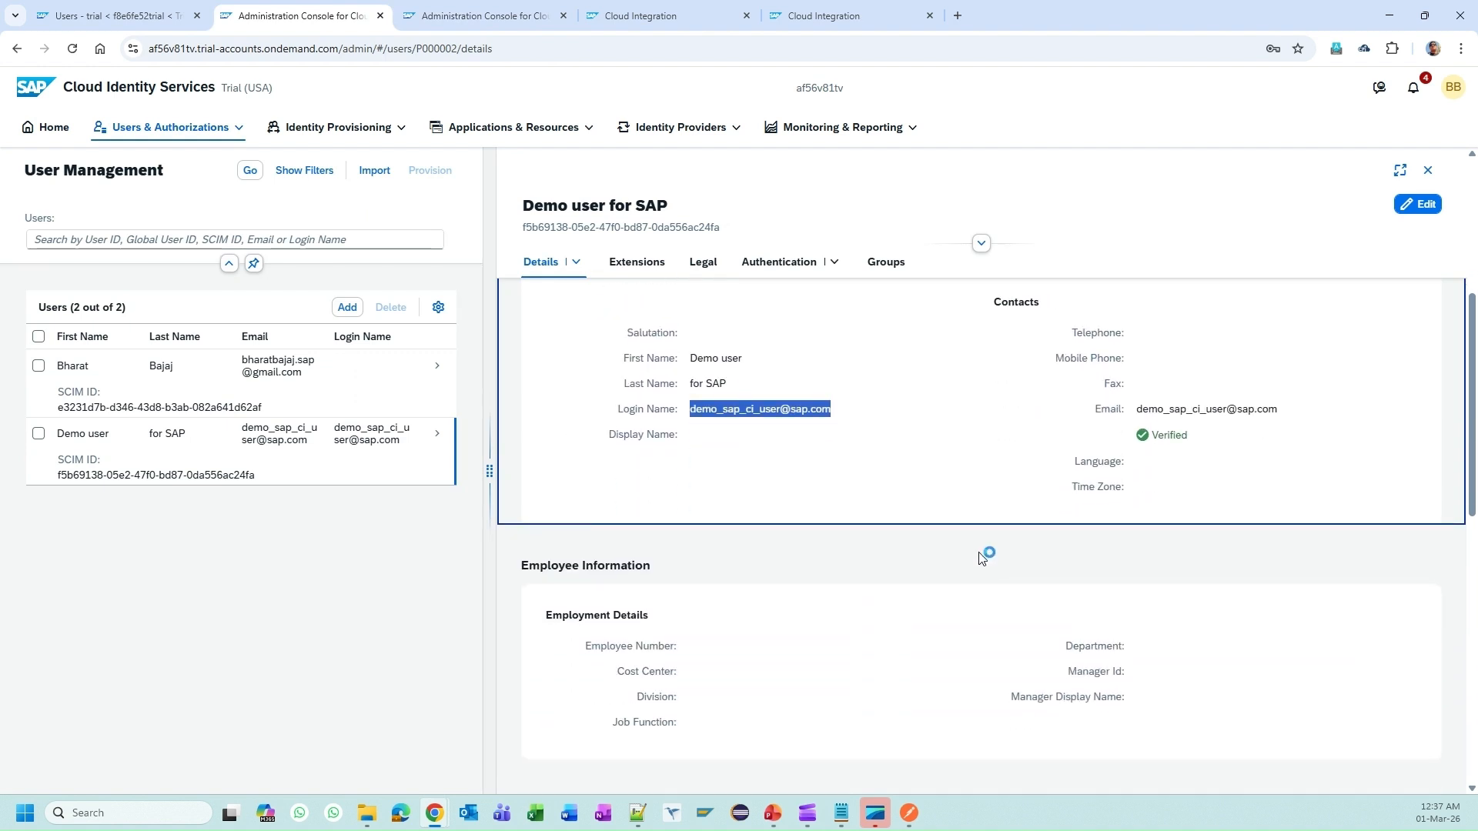
scroll(815, 484, up, 2)
scroll(815, 485, up, 3)
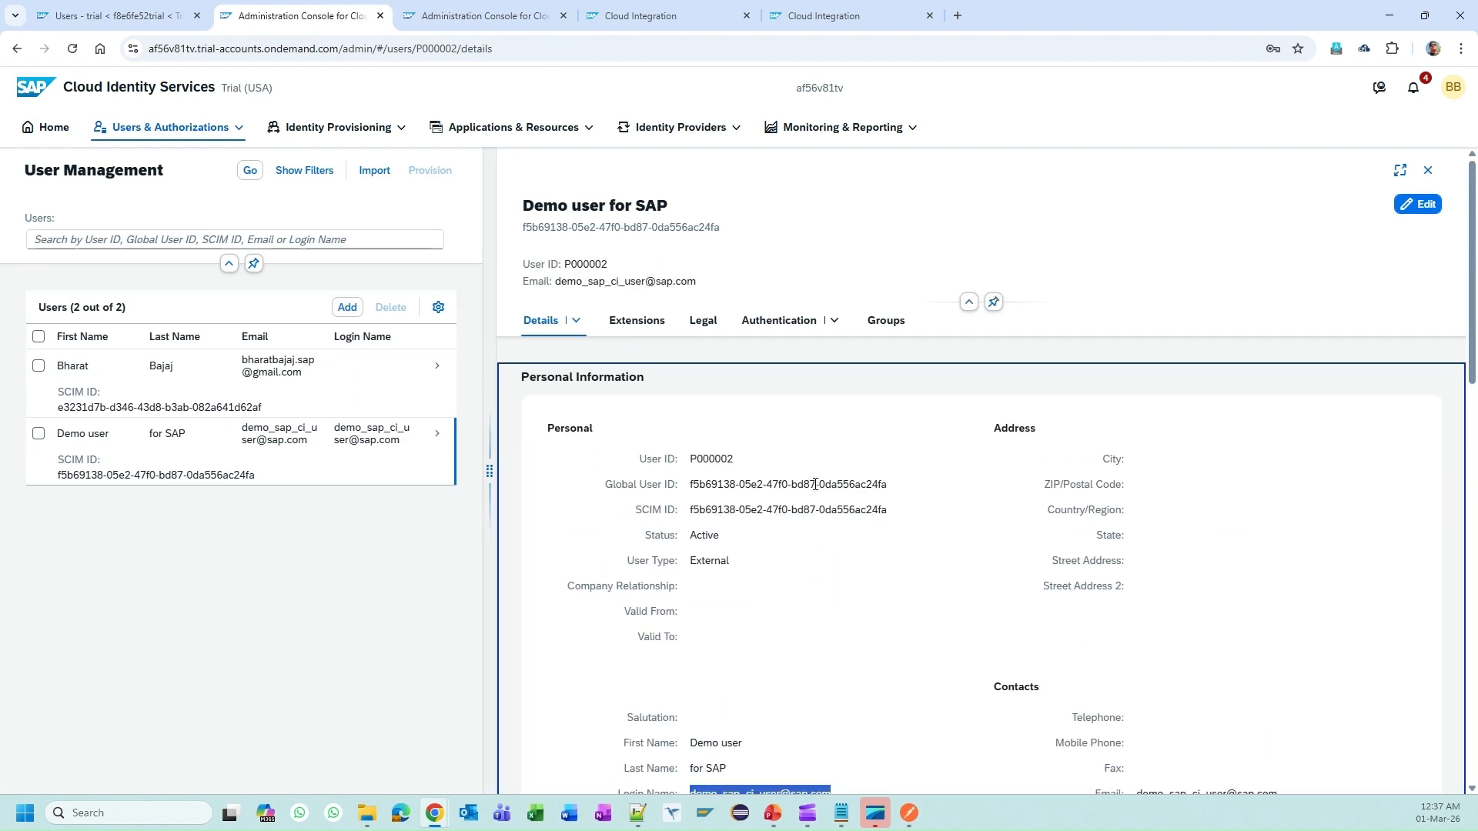
click(702, 320)
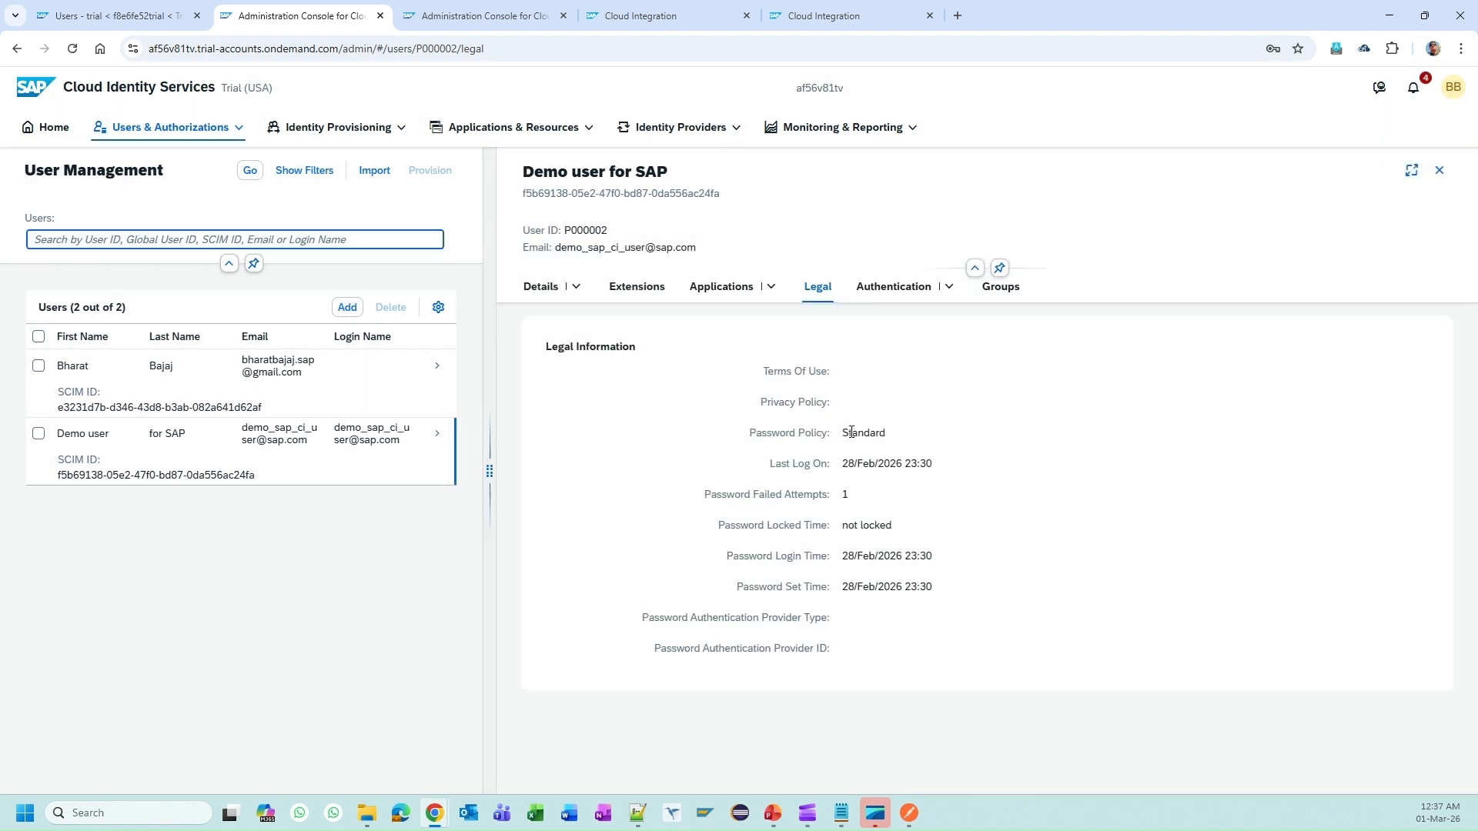
double_click(851, 433)
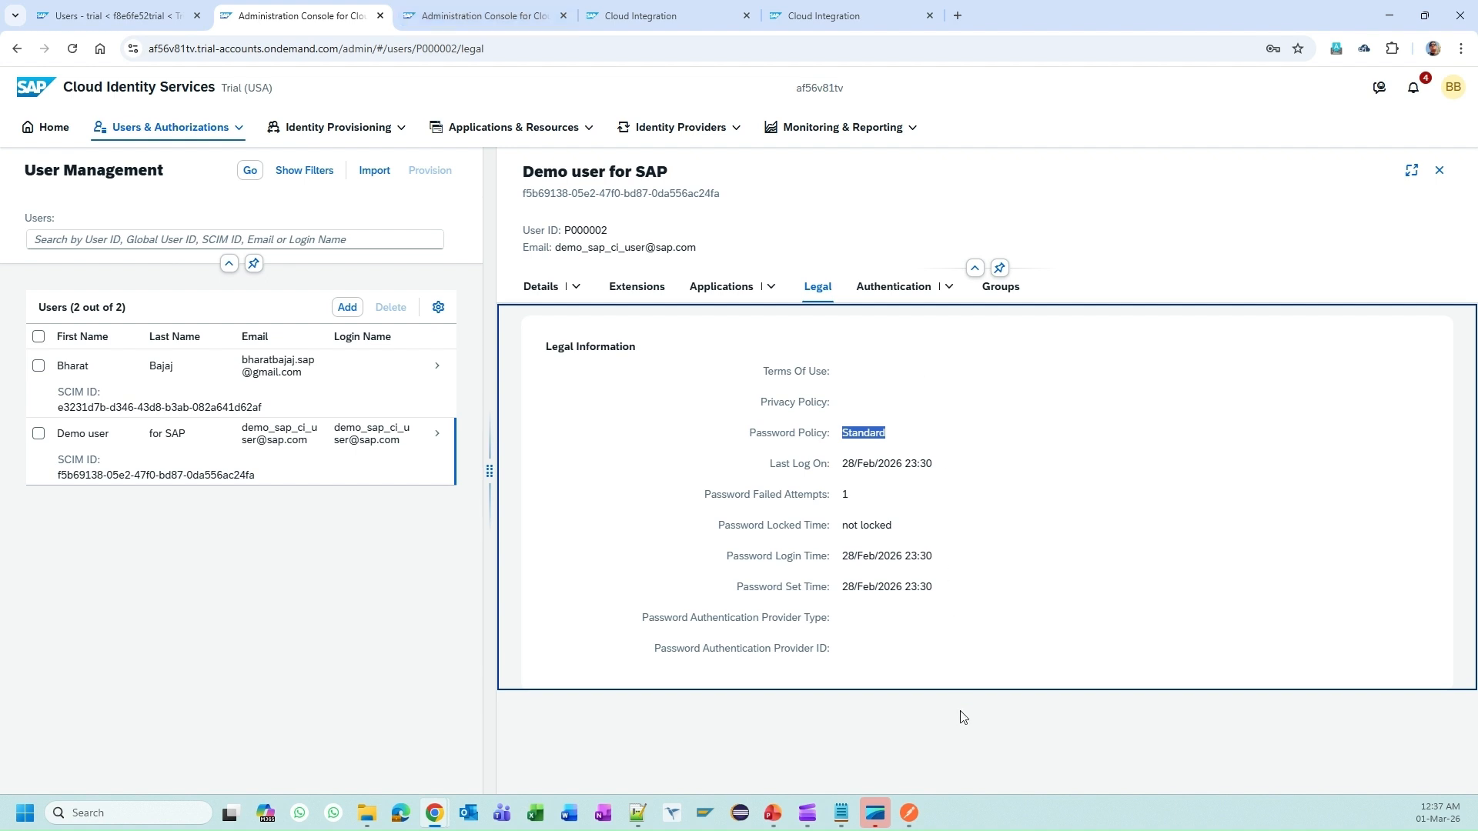
click(909, 813)
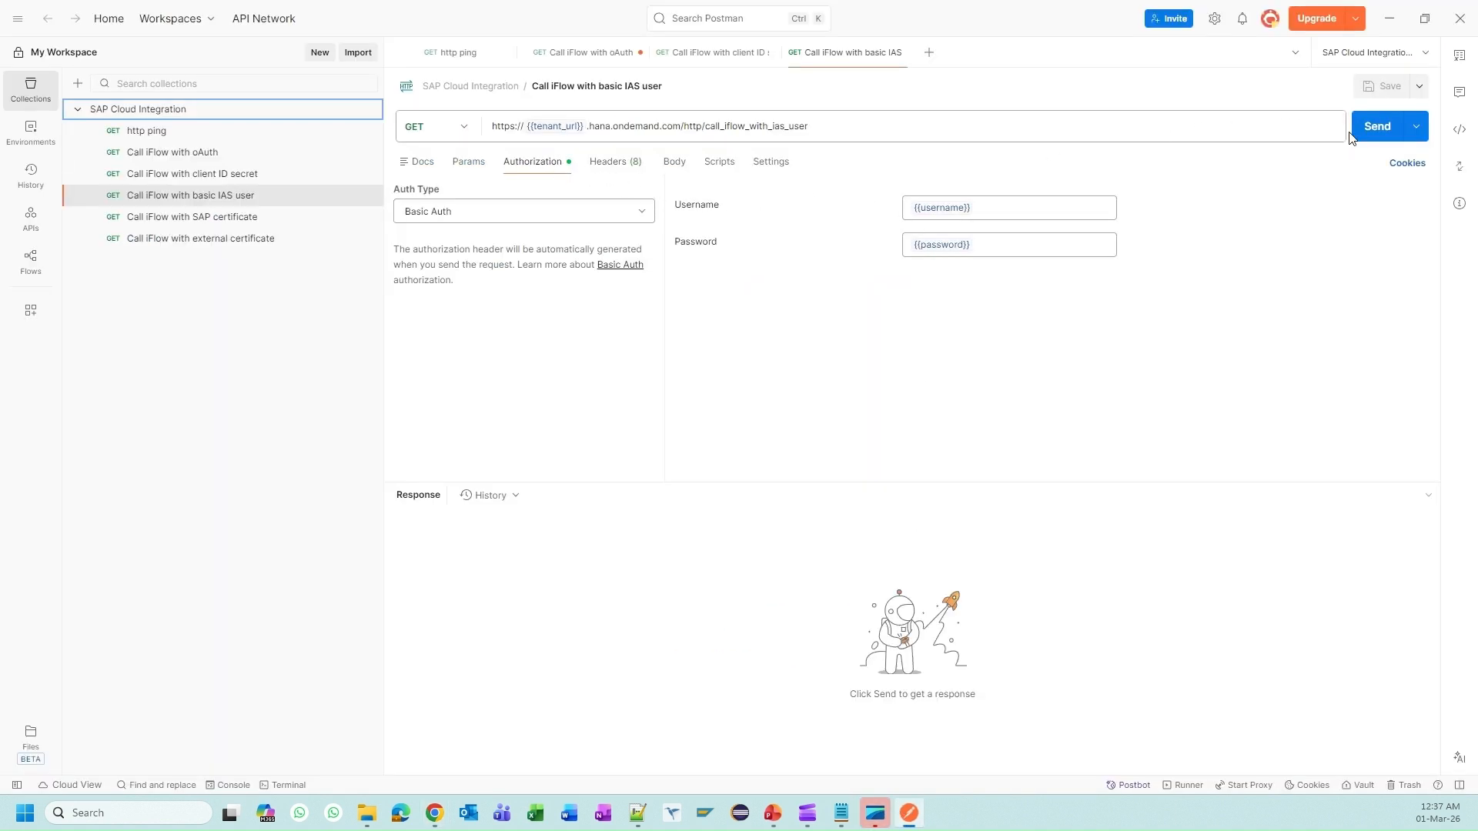
Step: Check the cookie settings and resend the basic IAS user request, reading the 403 Forbidden response
click(1407, 162)
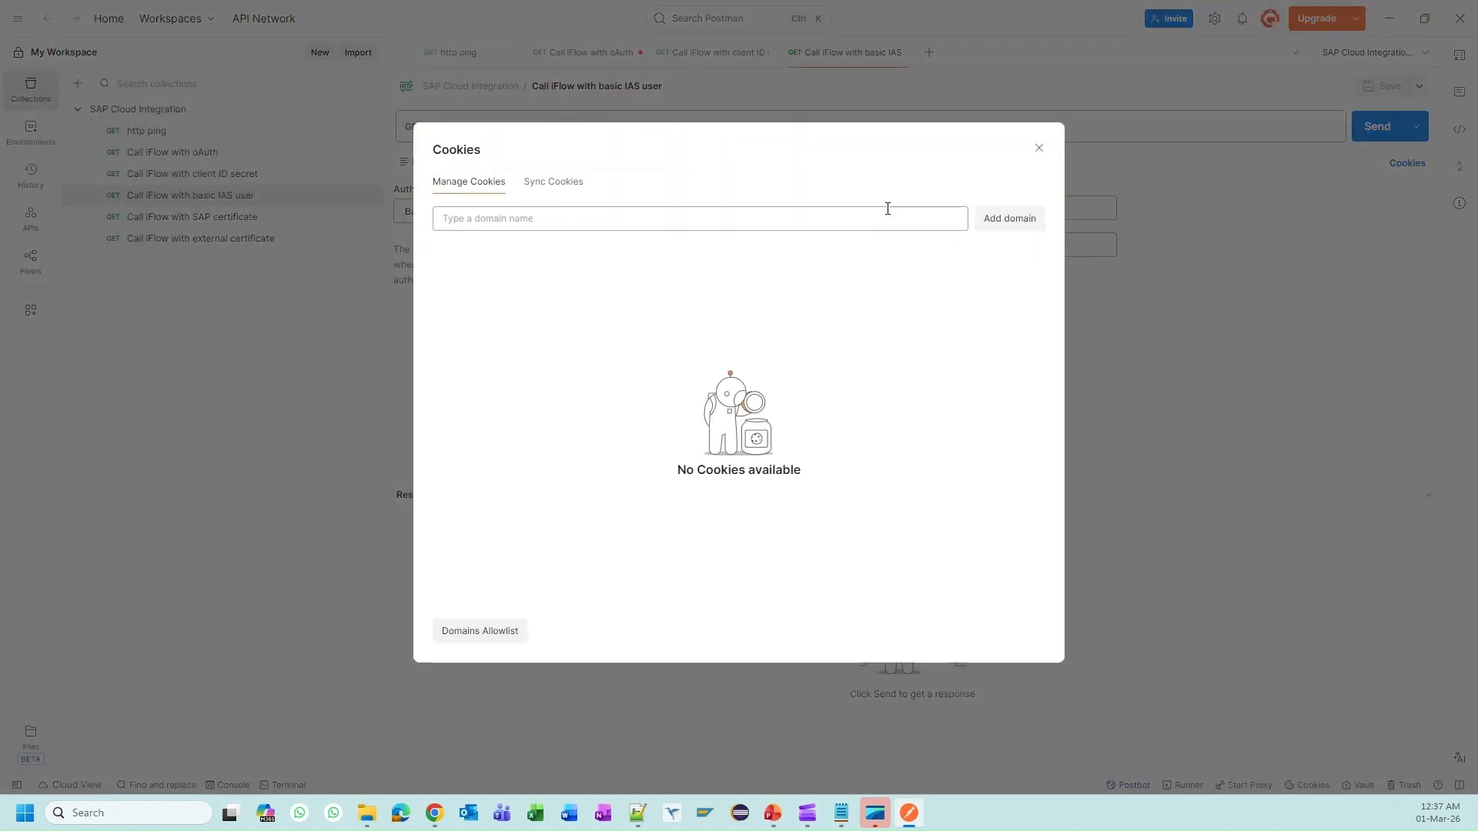
click(551, 185)
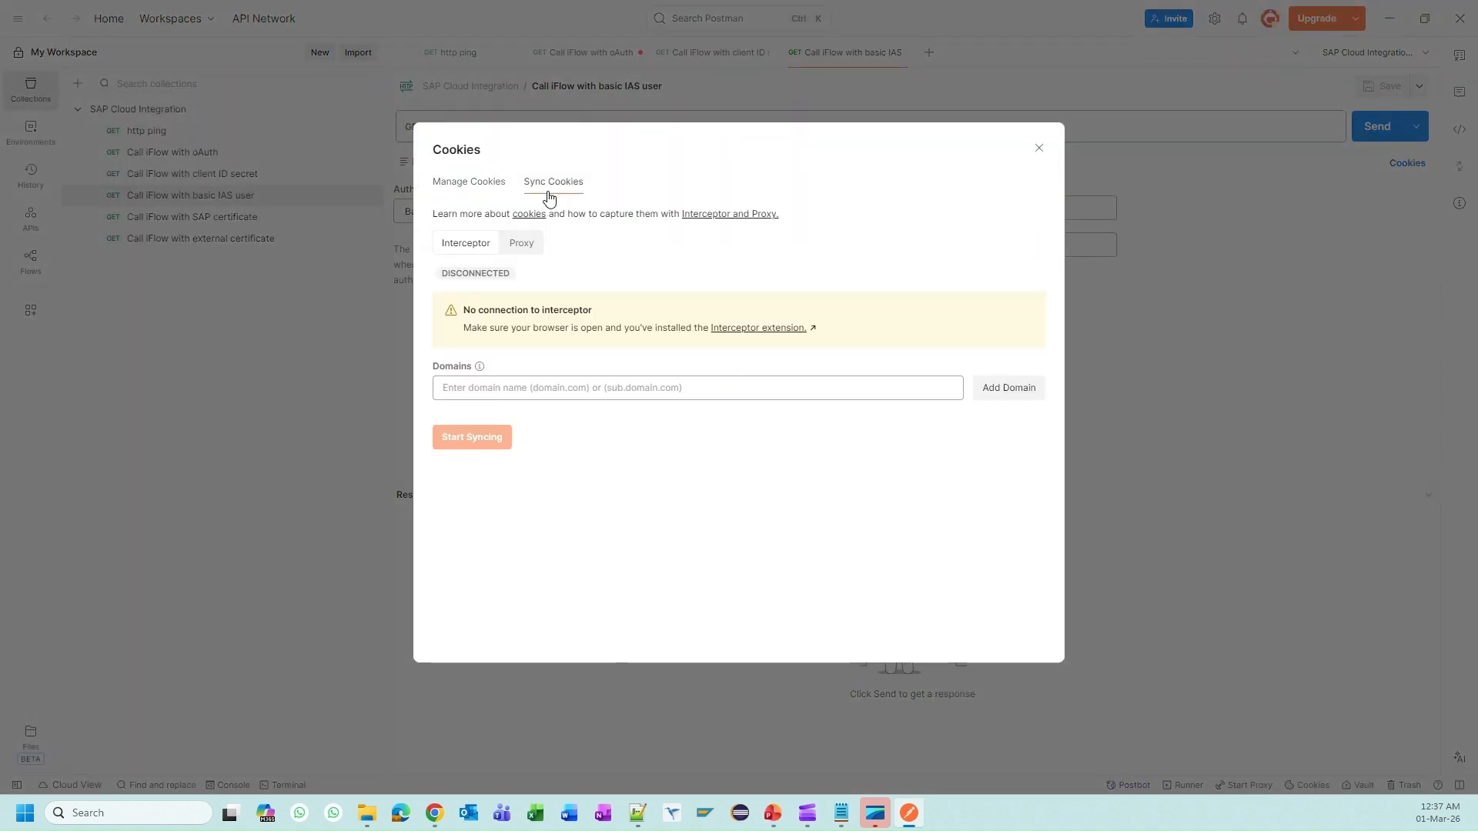
click(1040, 147)
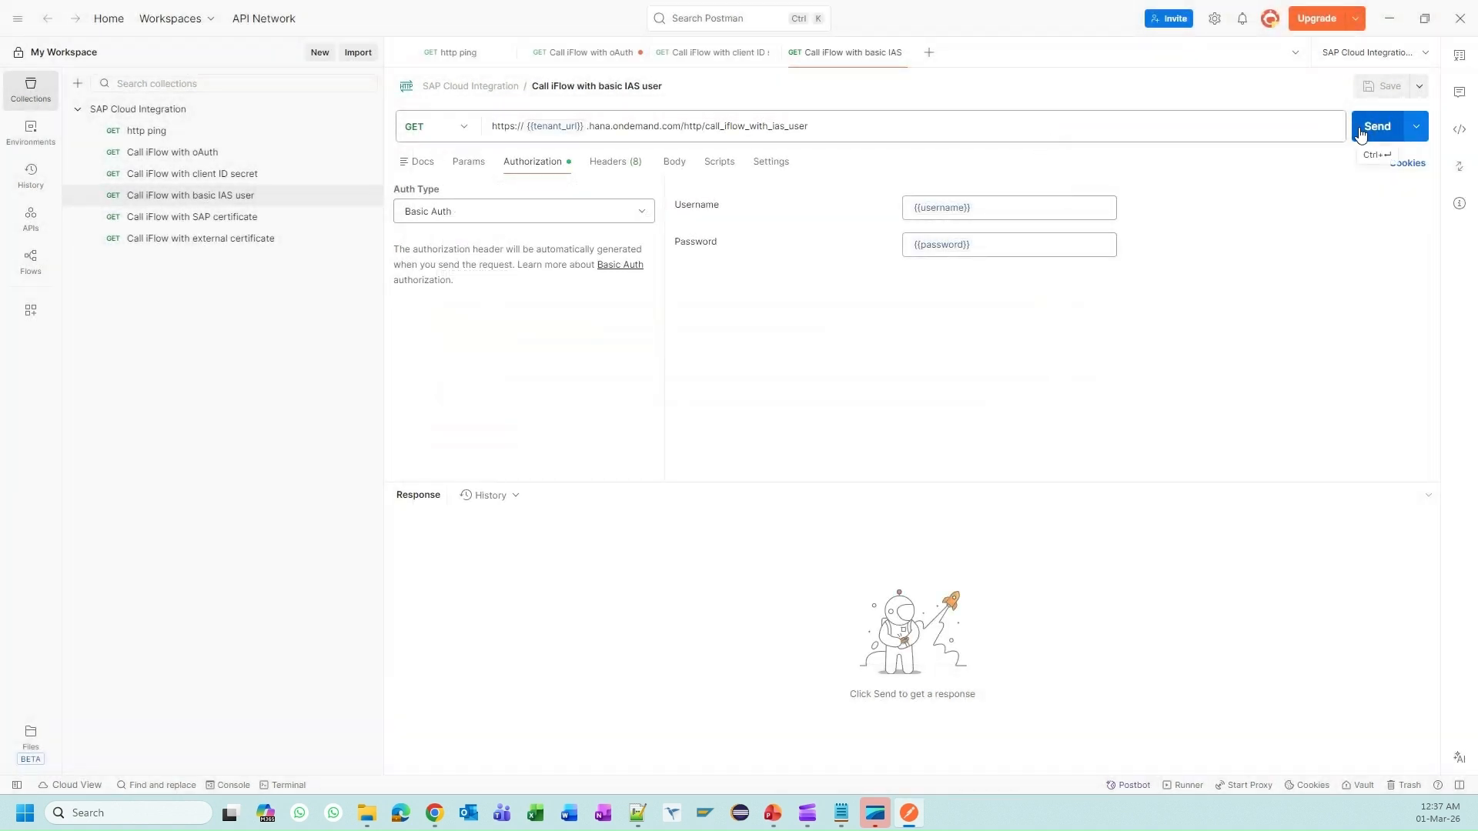
click(1360, 134)
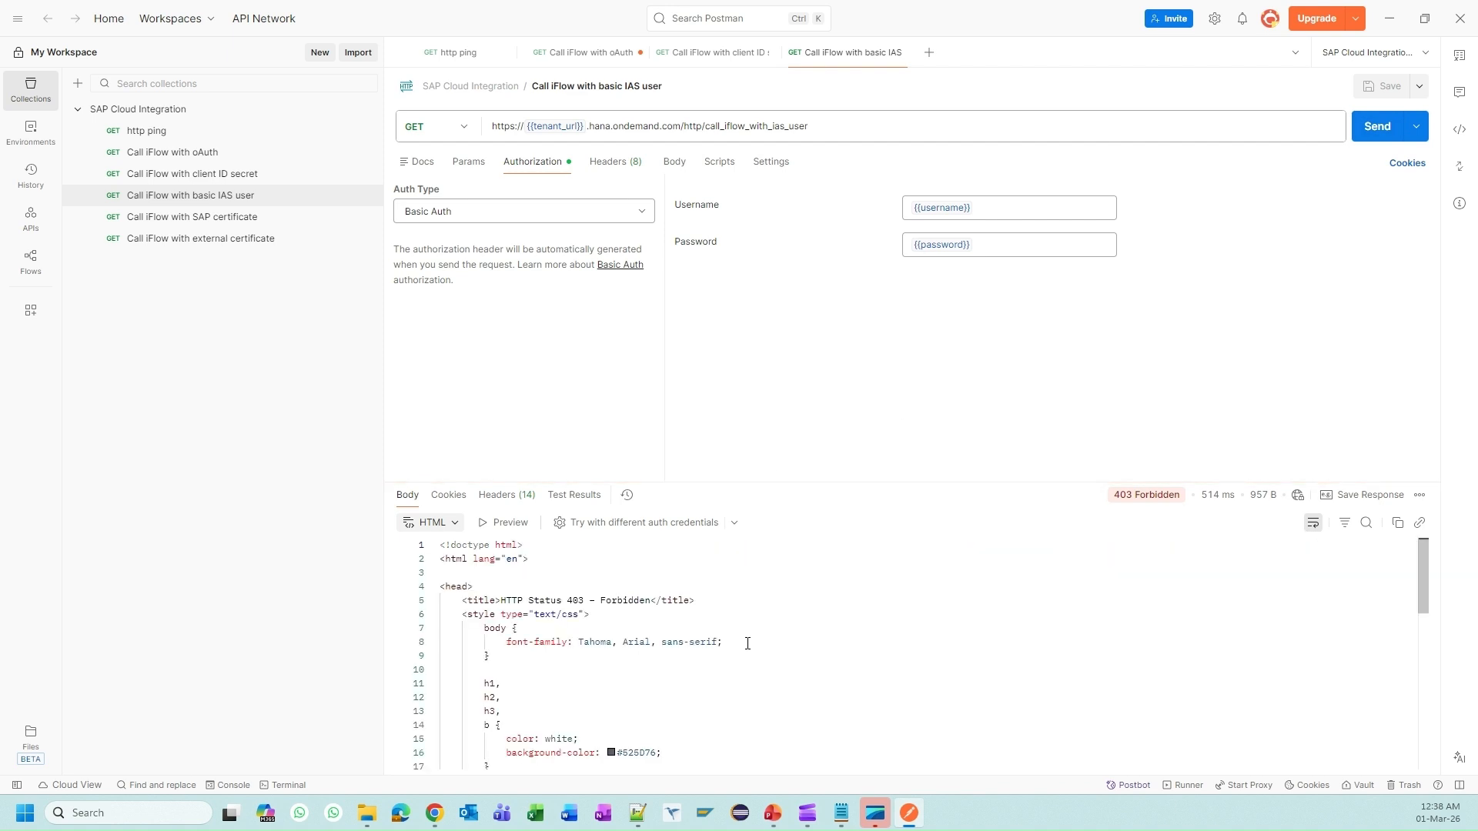
drag(766, 480, 765, 355)
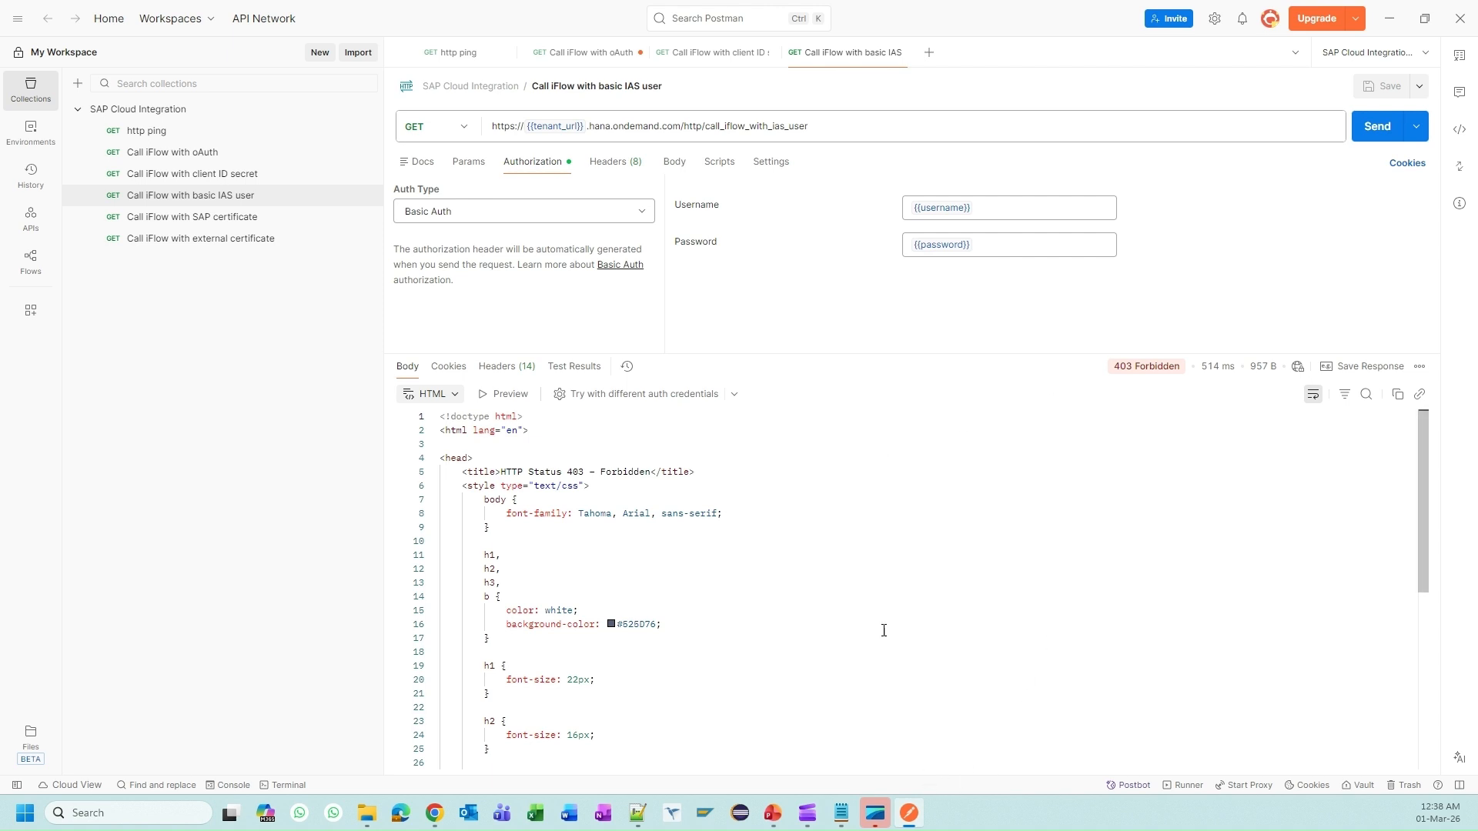
Step: Reveal the stored password variable's value in the Postman request
key(alt+Tab)
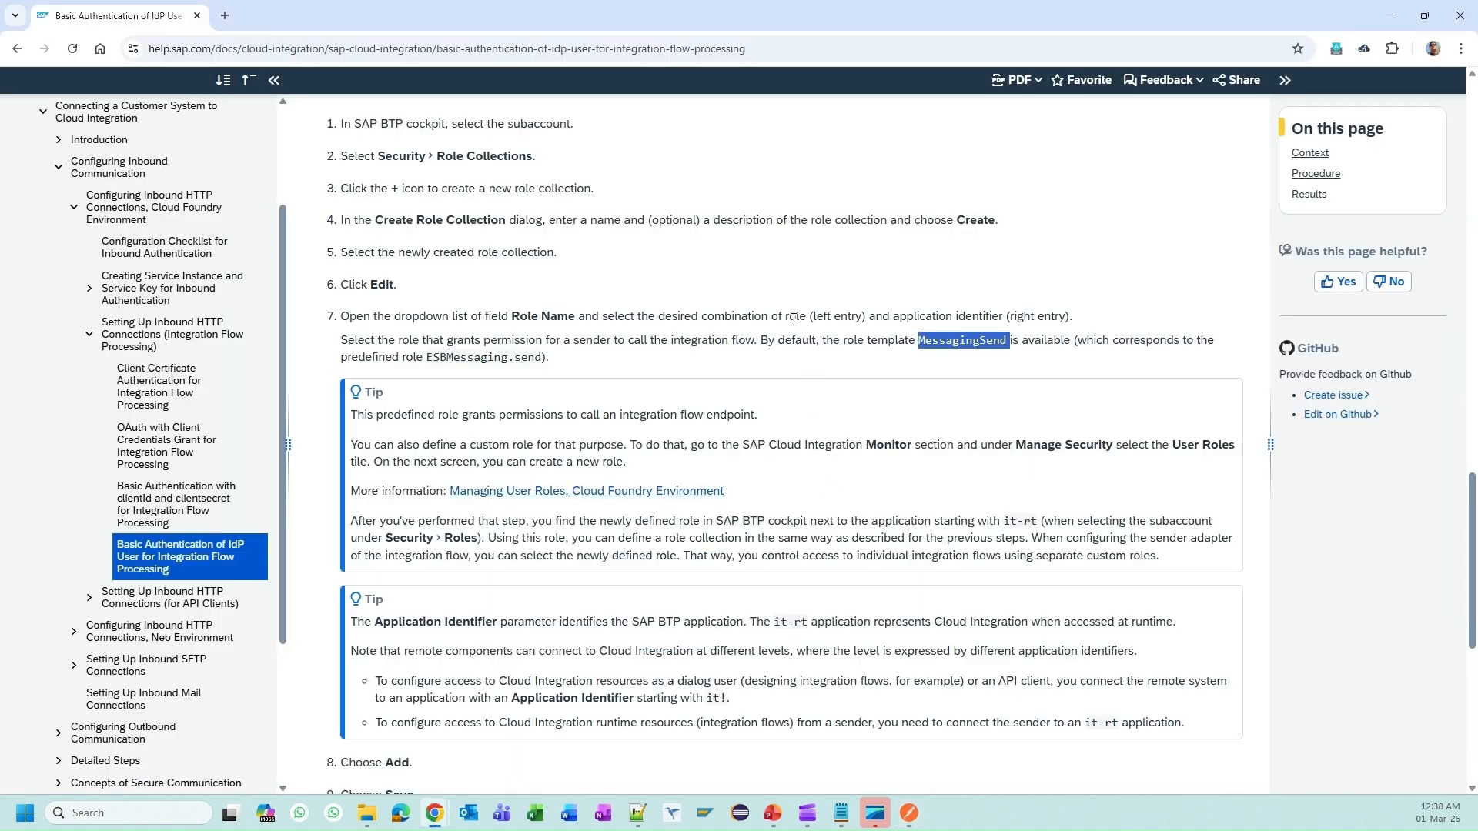
key(alt+Tab)
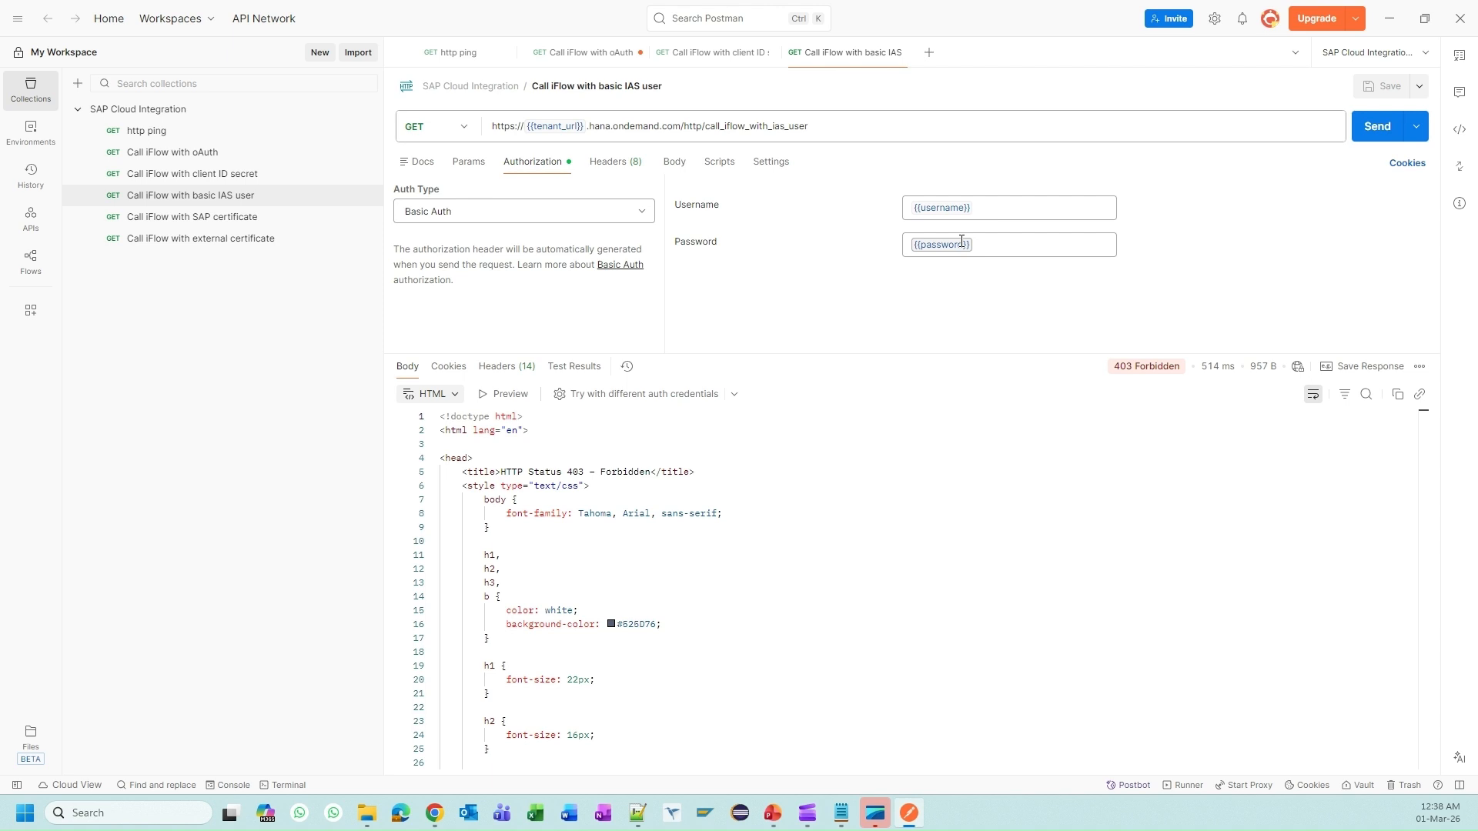
mouse_move(947, 243)
click(1150, 277)
key(alt+Tab)
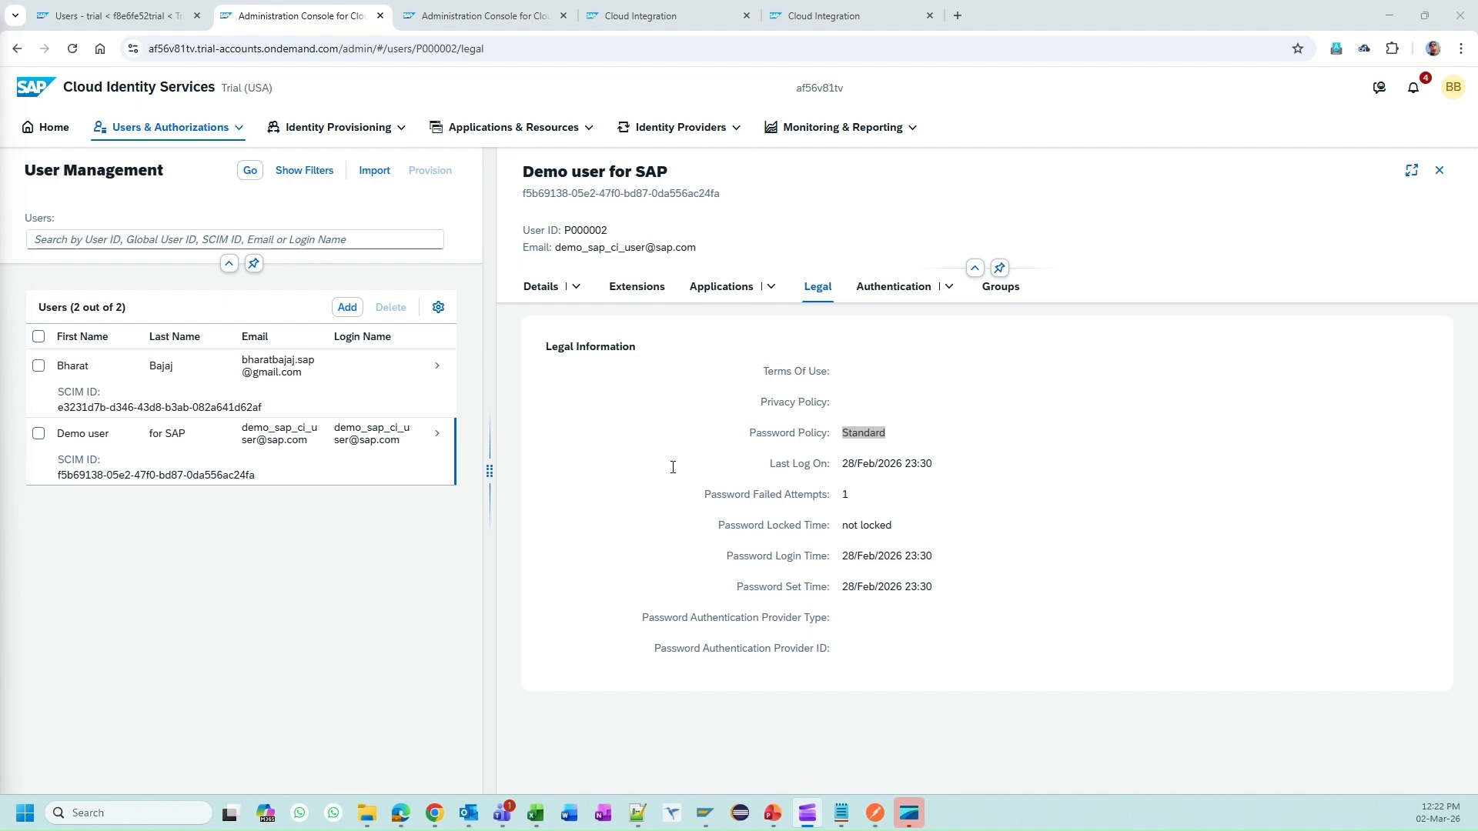
Step: Reread the step 14 help note that role changes are cached for up to 1 hour
key(alt+Tab)
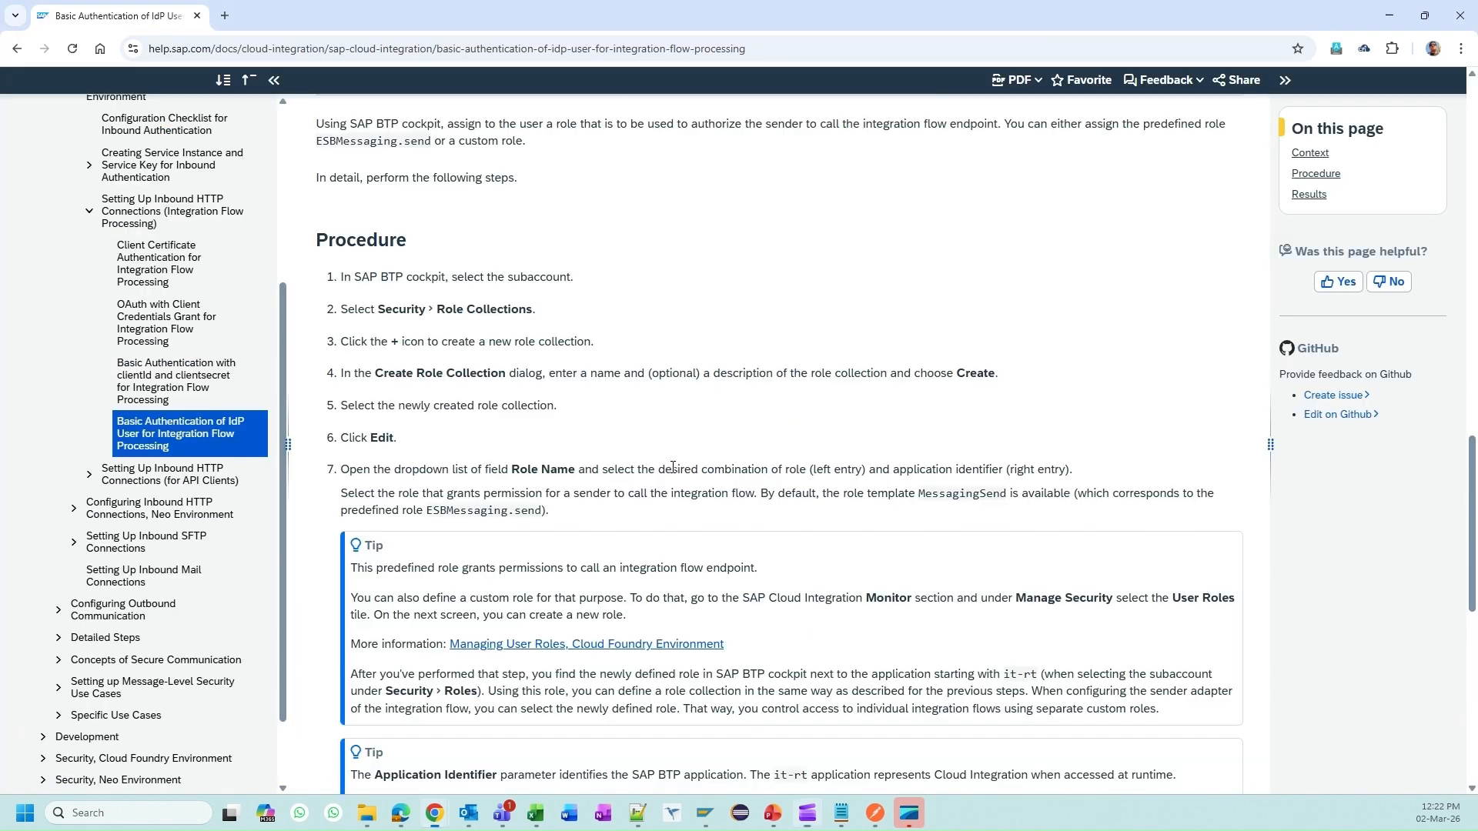
scroll(673, 468, down, 7)
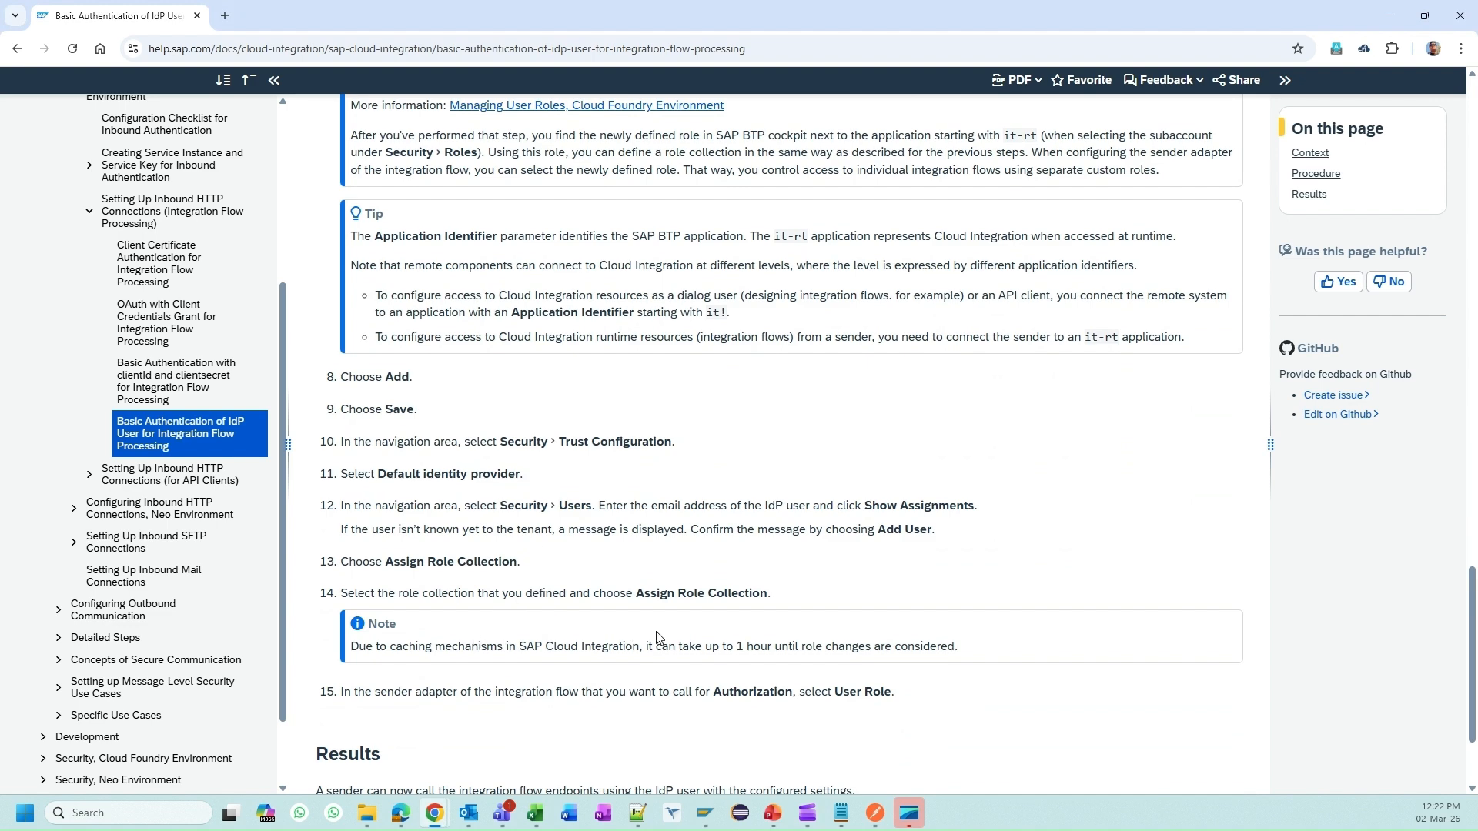
scroll(489, 616, down, 2)
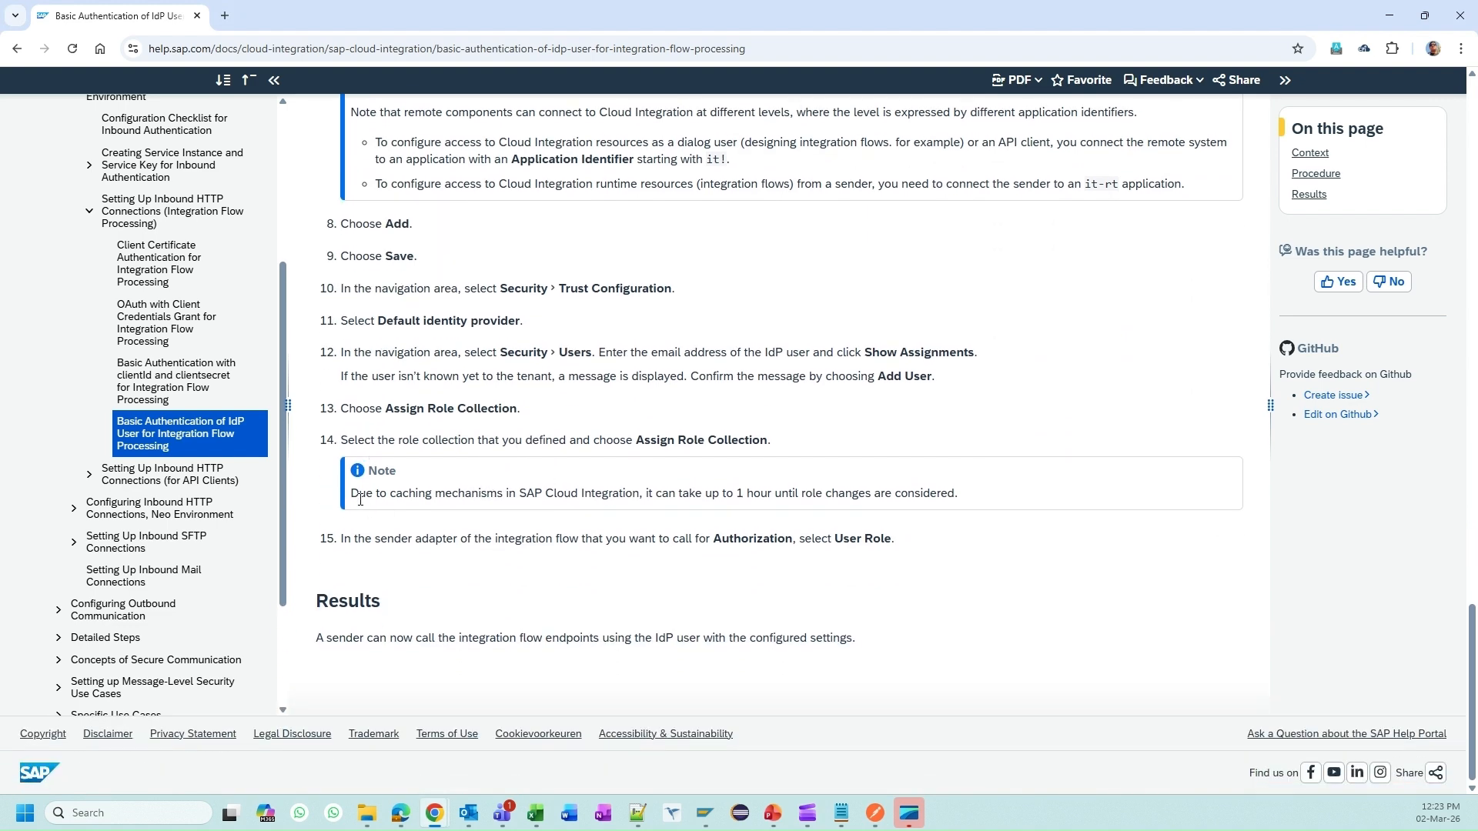
drag(353, 495, 958, 490)
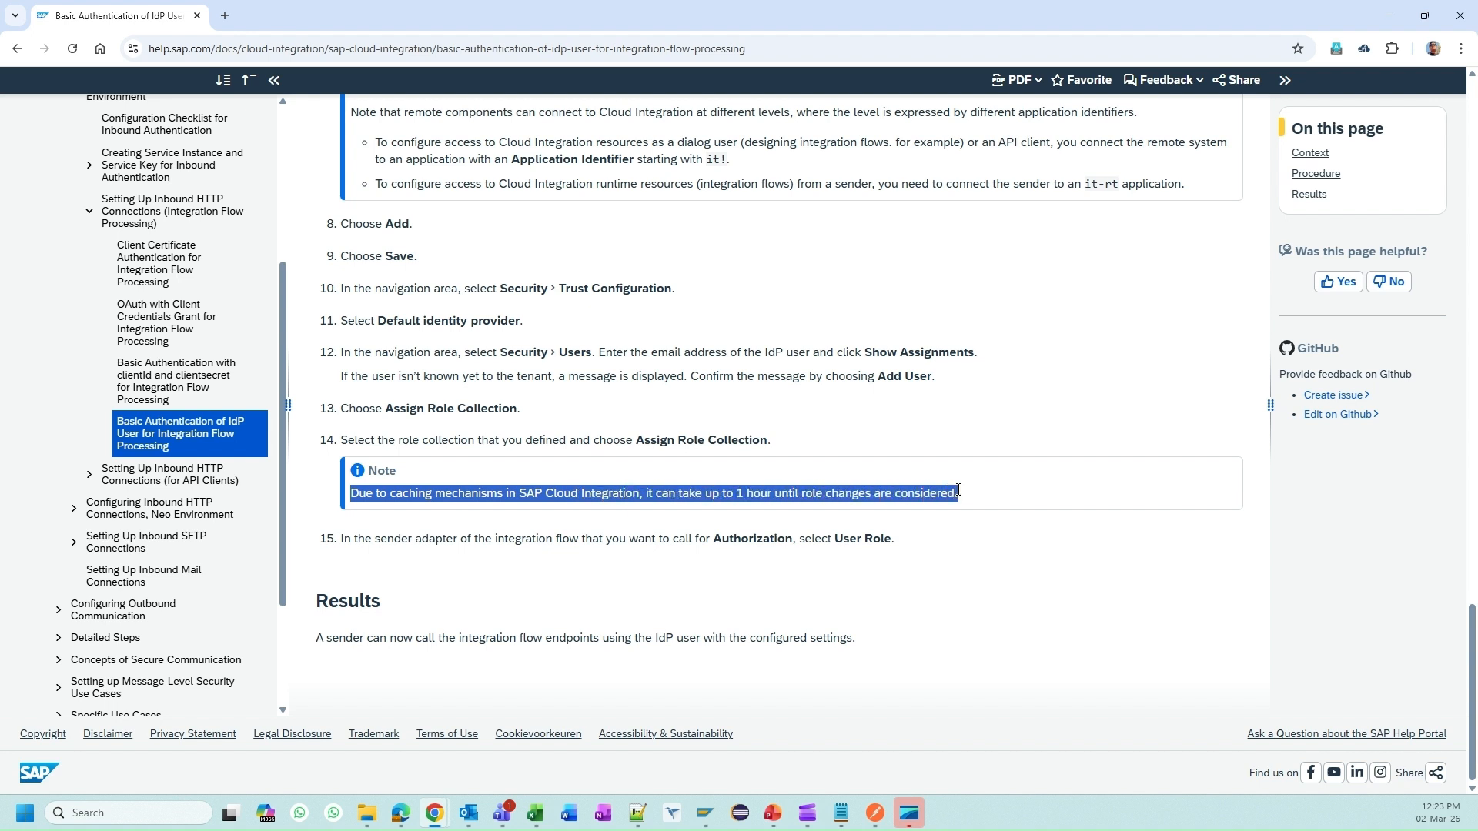
click(943, 537)
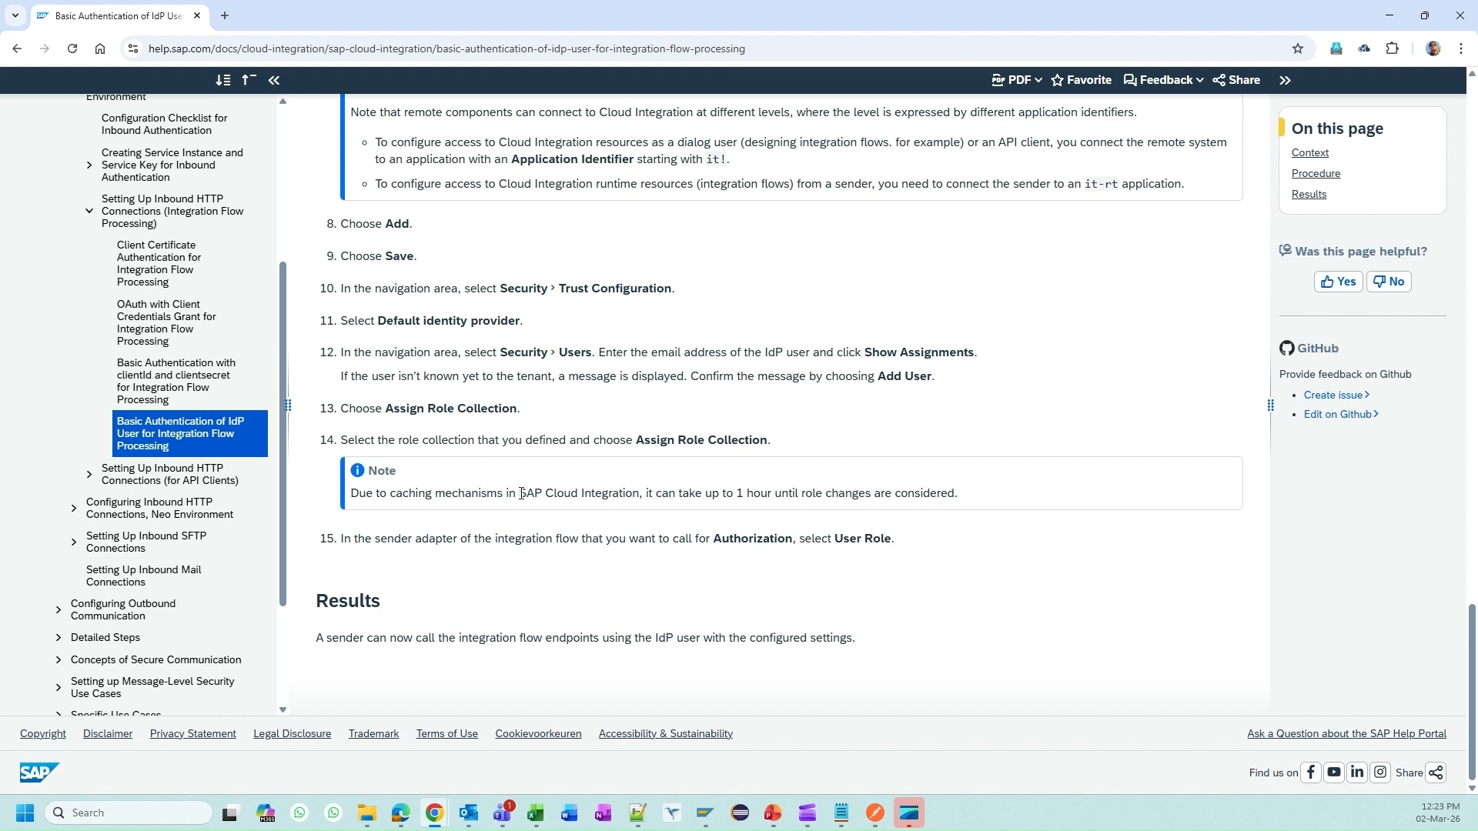
scroll(462, 462, up, 2)
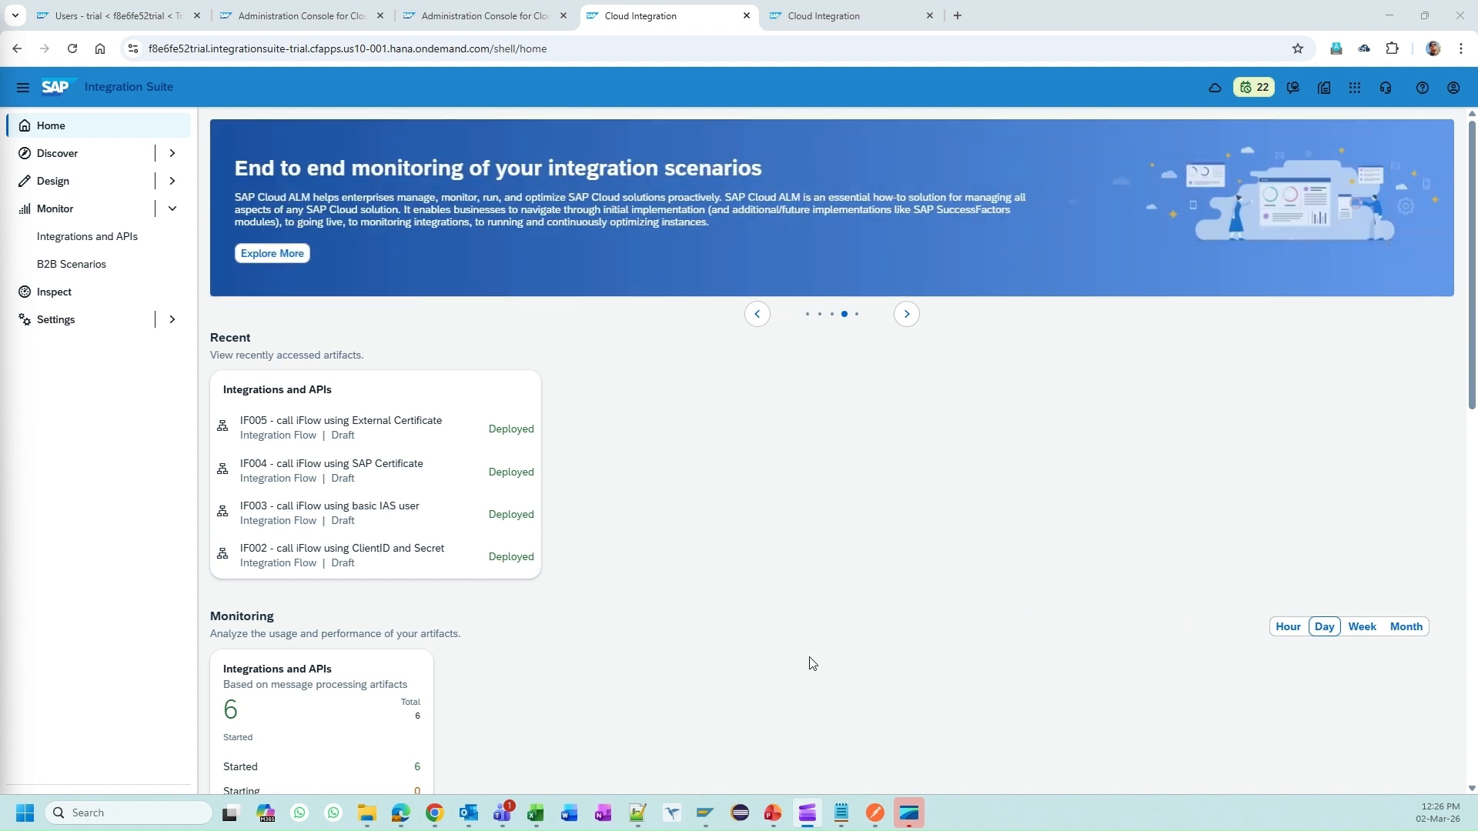
Step: Resend the /call_iflow_with_ias_user request and get 200 OK with the trial-account greeting
click(875, 808)
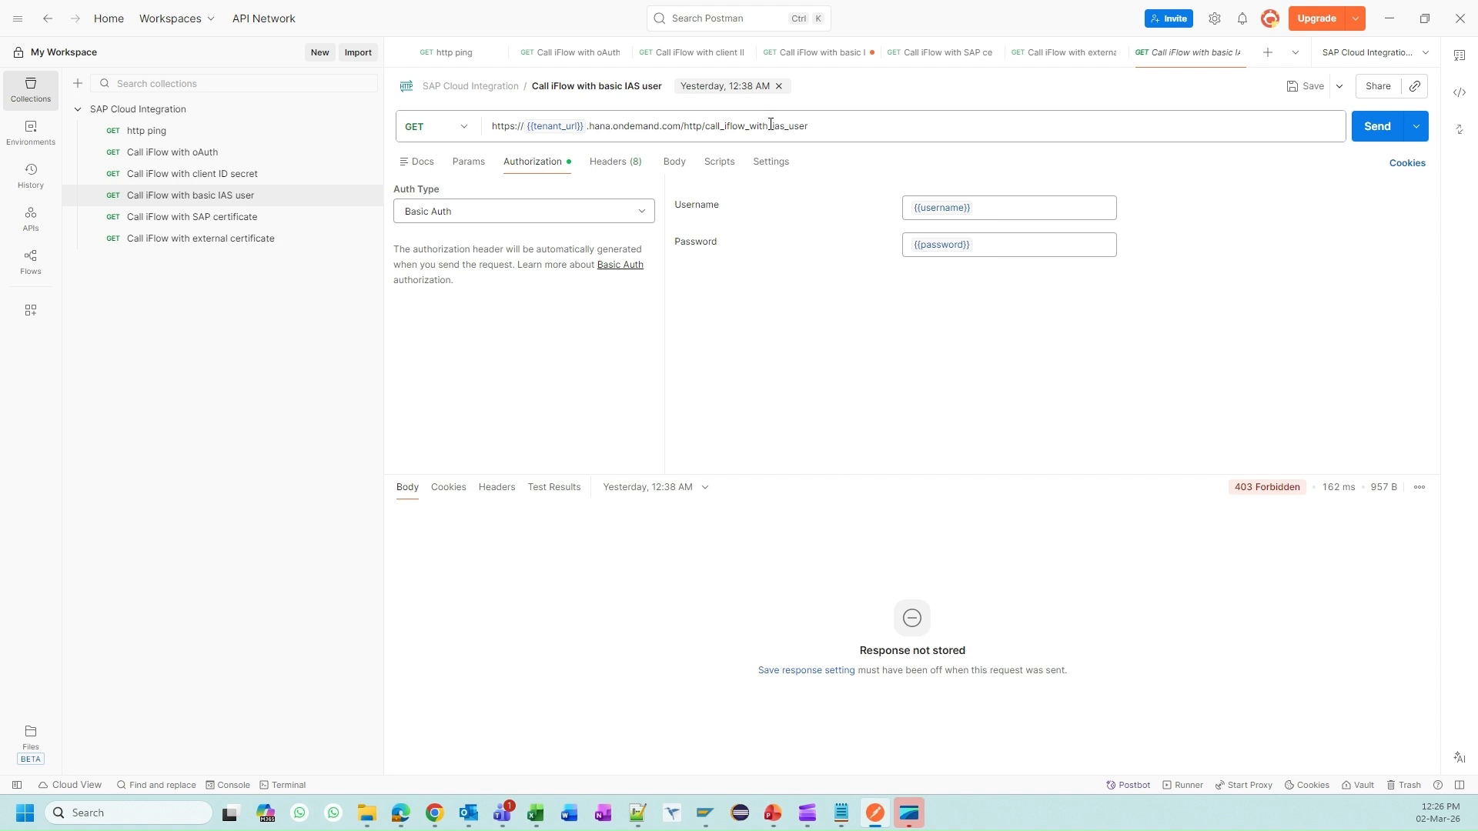
mouse_move(947, 208)
mouse_move(956, 246)
click(1377, 132)
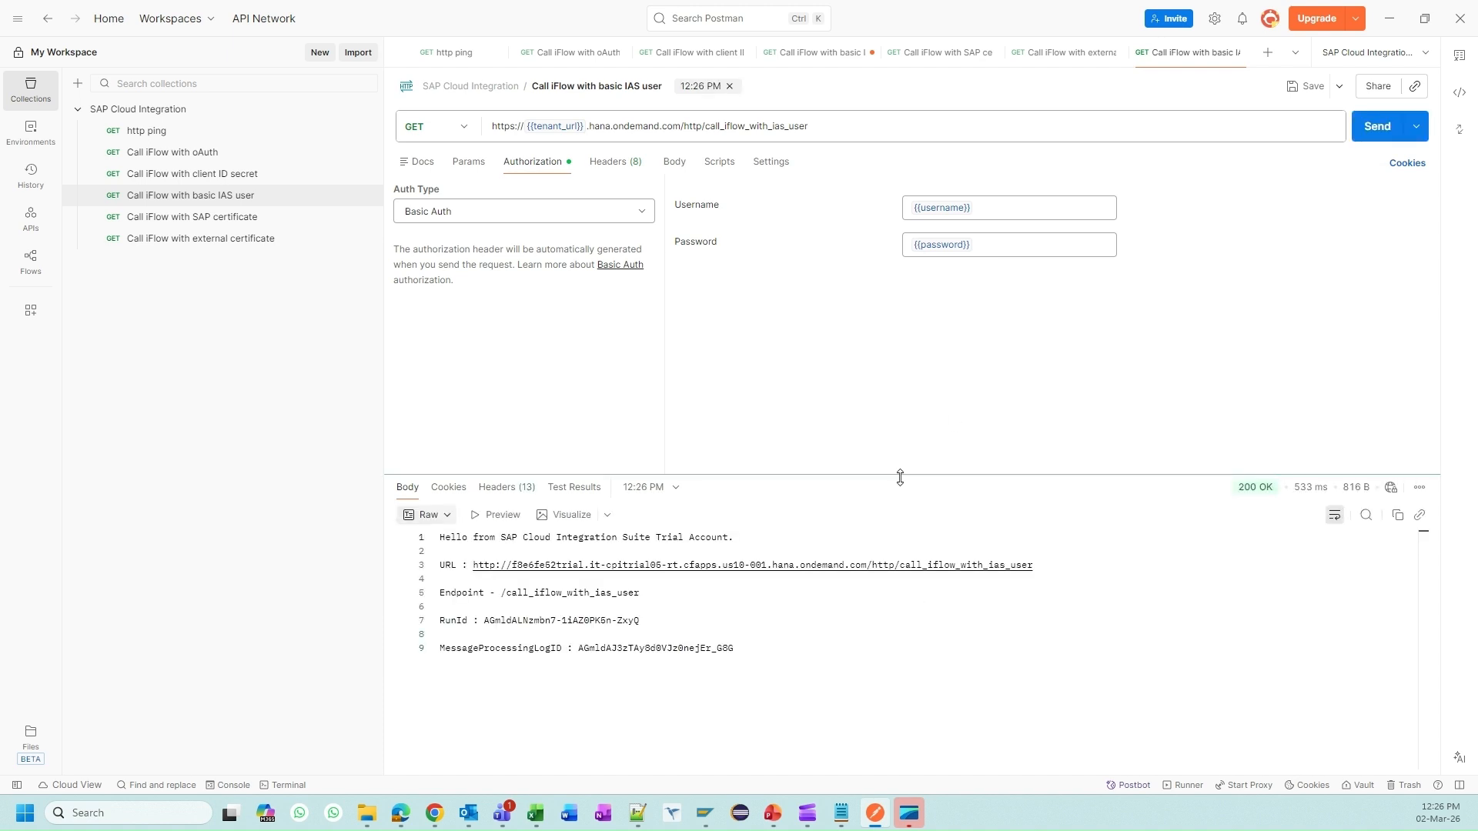
drag(901, 477, 897, 331)
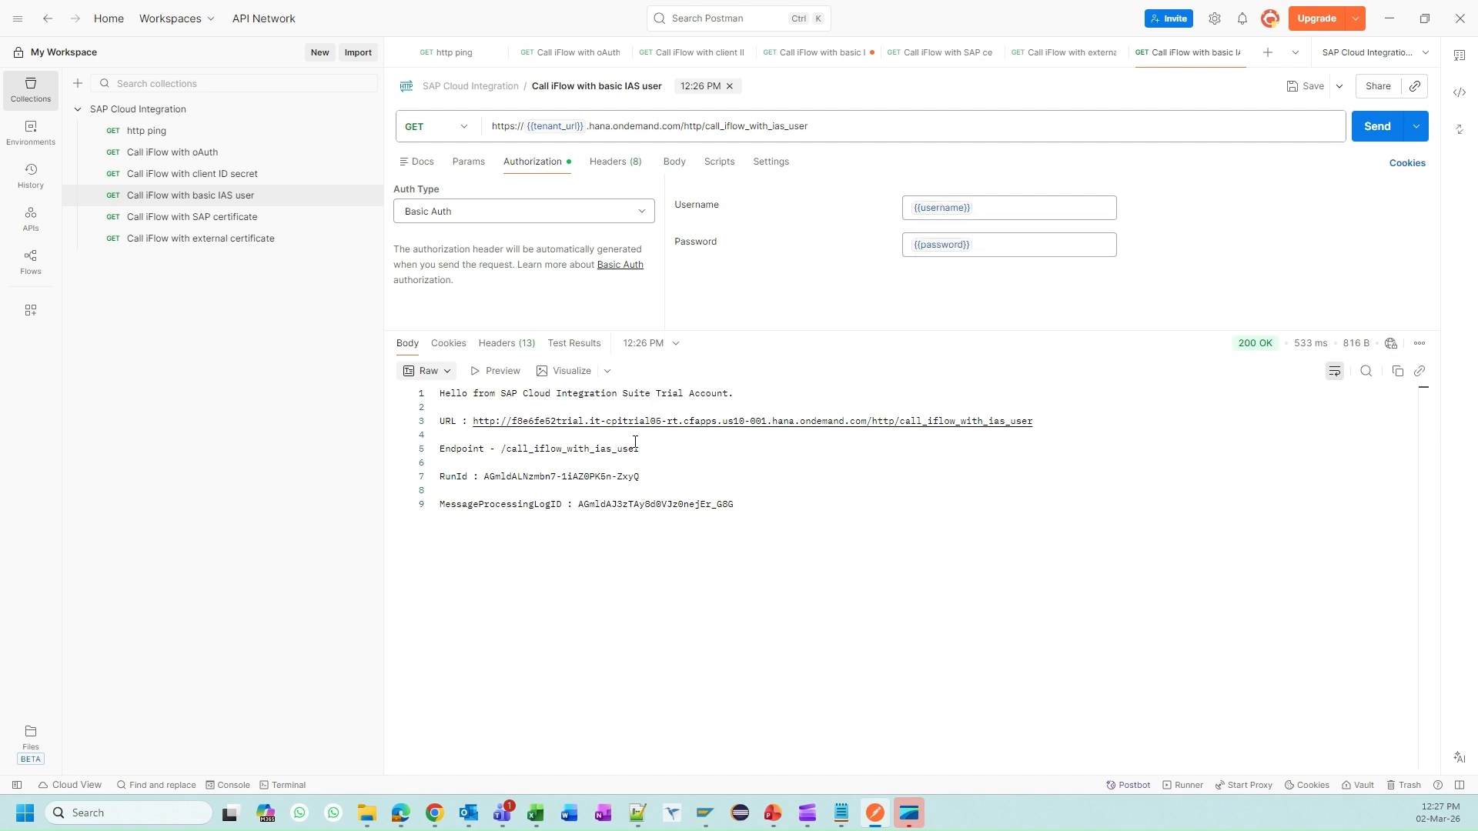
drag(663, 456, 500, 448)
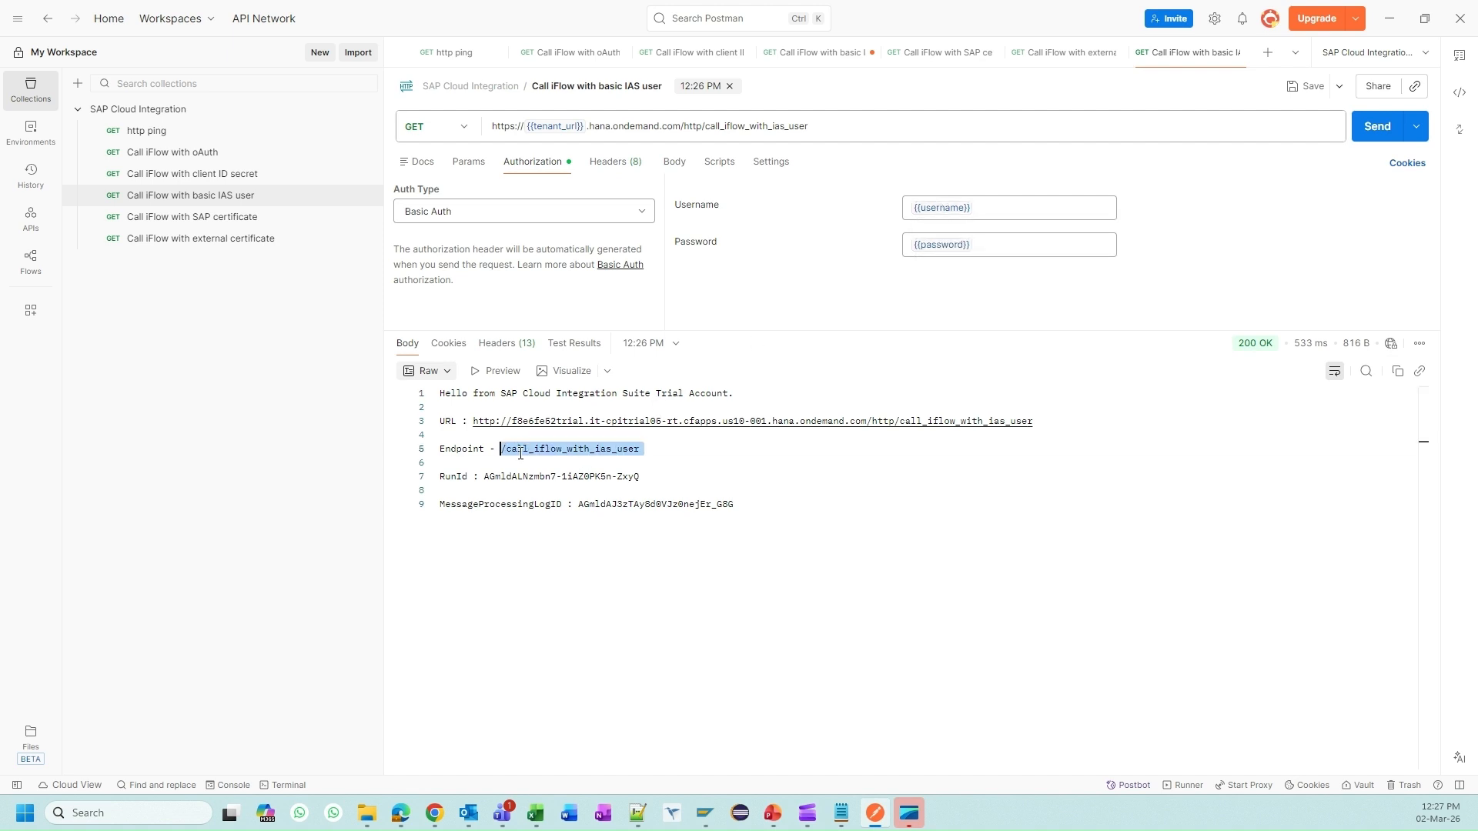
click(765, 488)
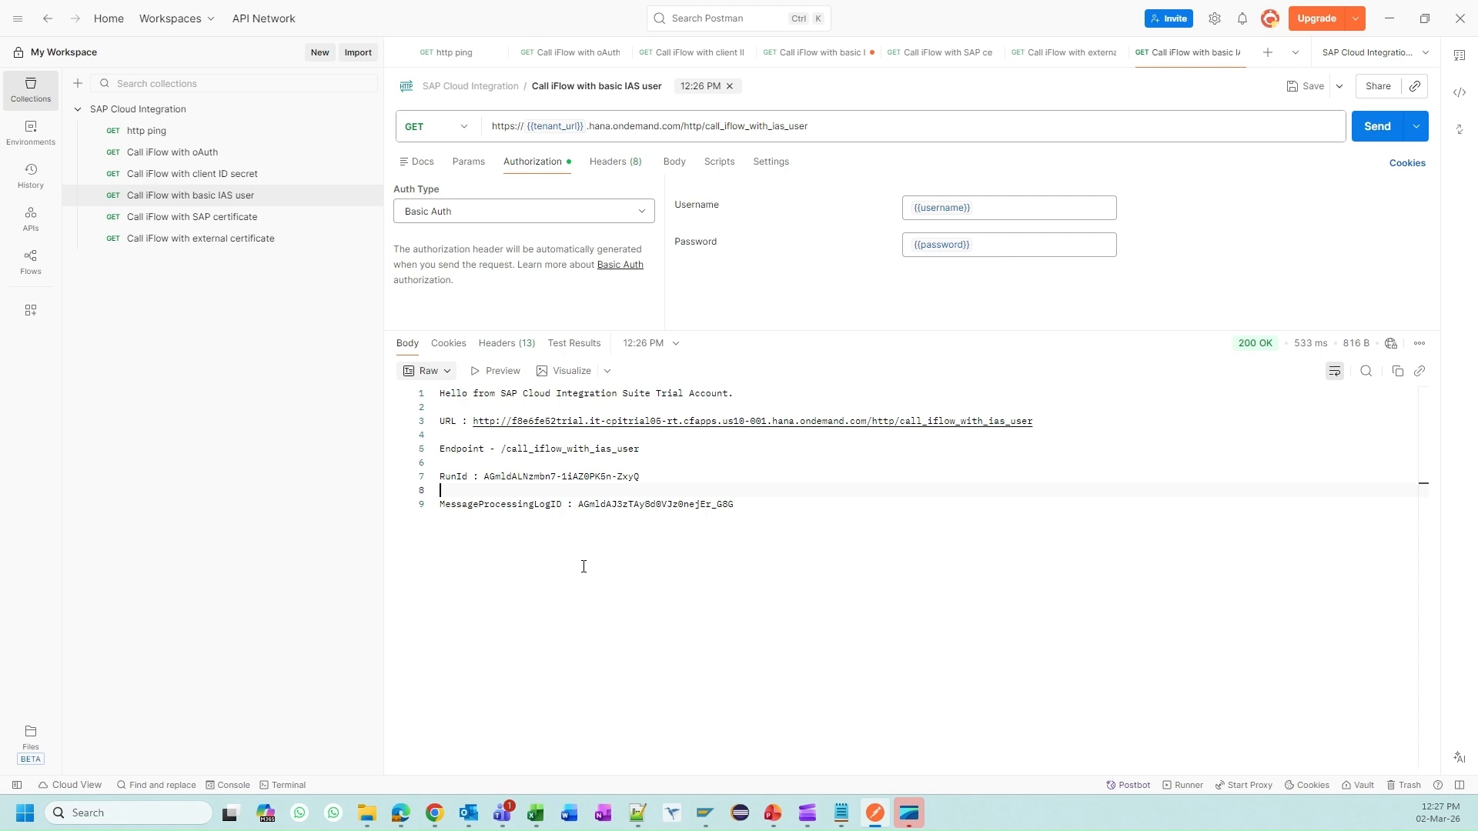
mouse_move(443, 814)
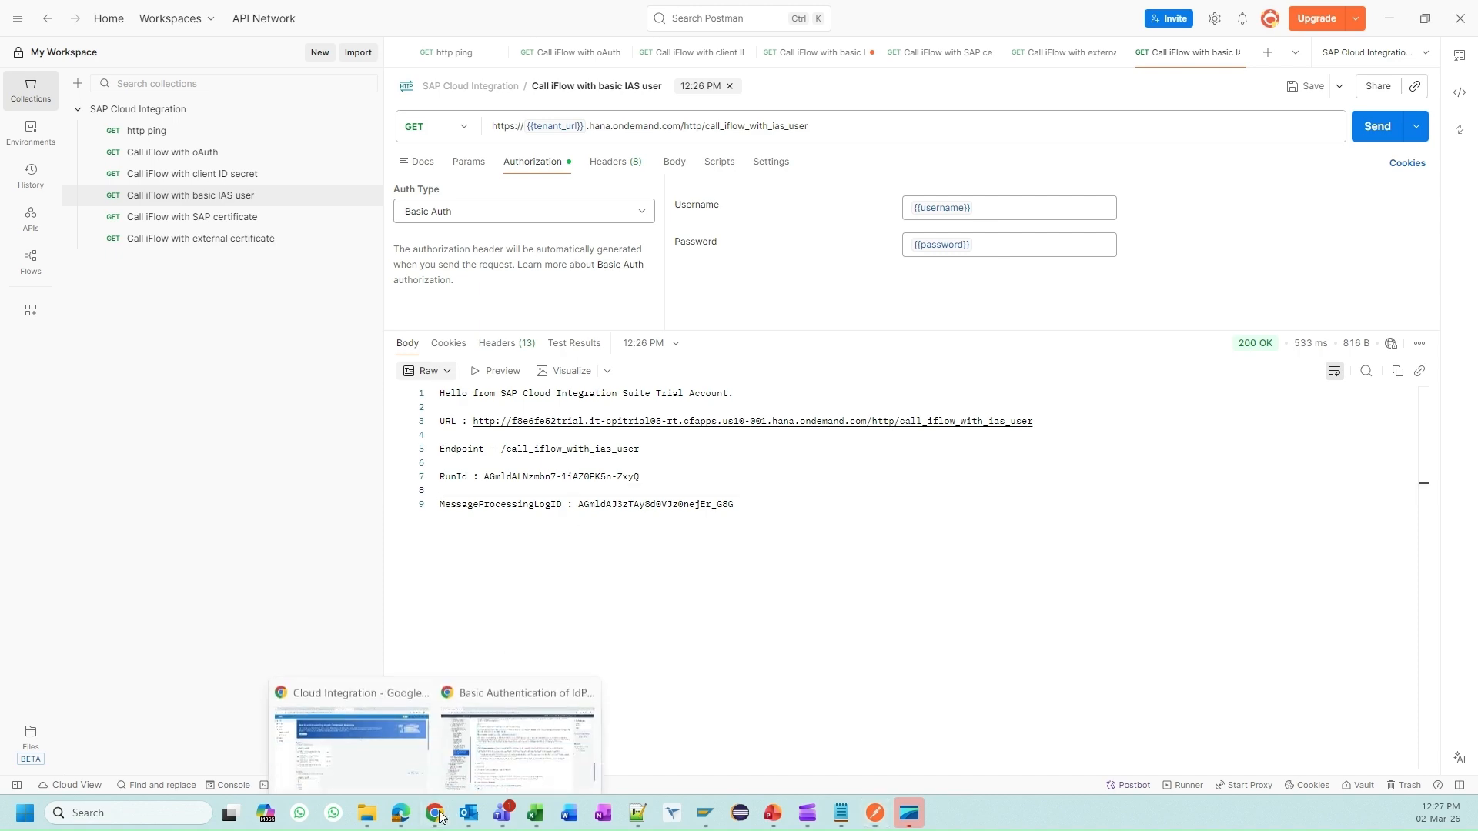
click(497, 754)
click(402, 718)
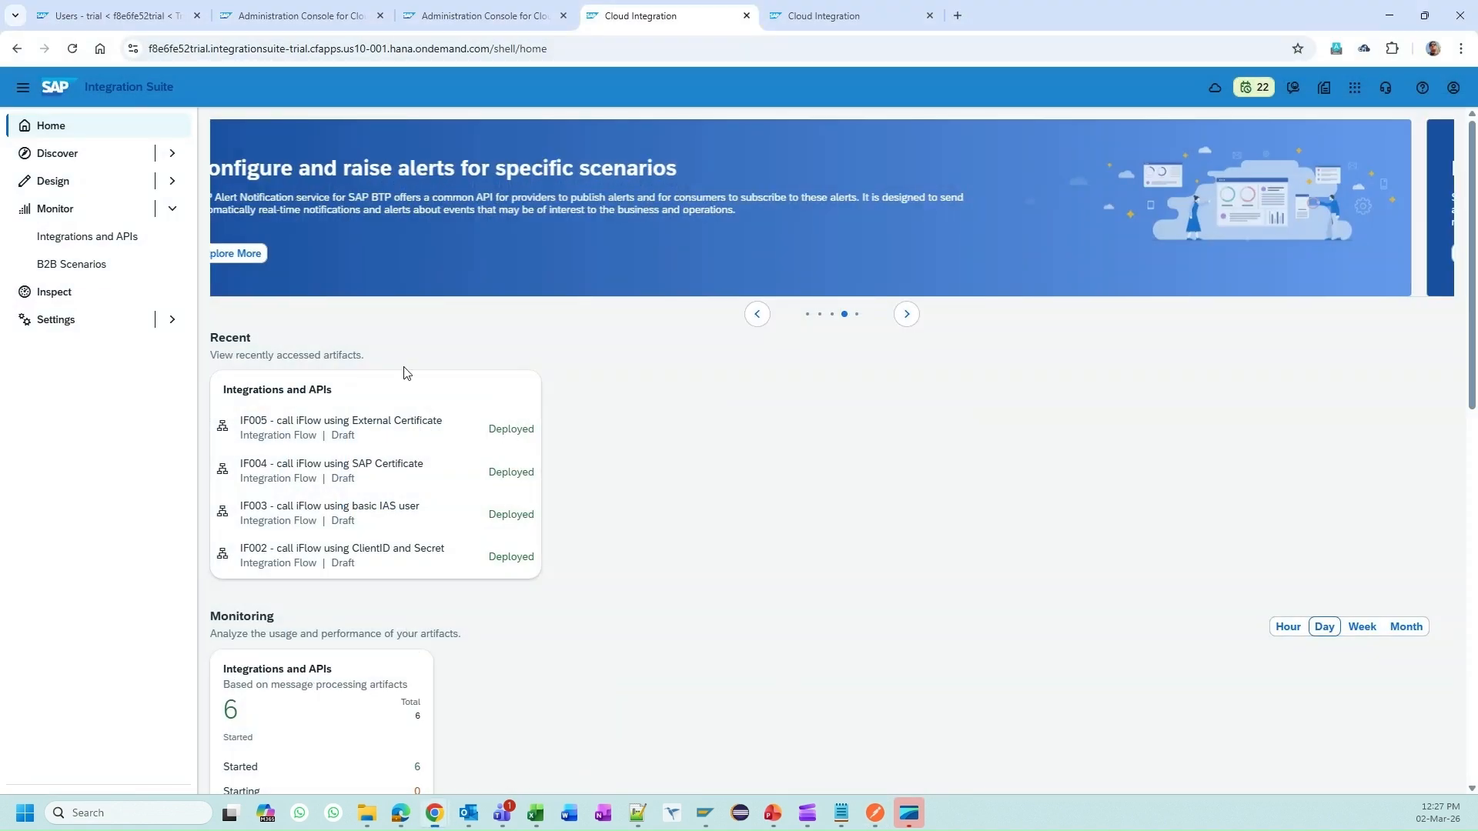
Step: Confirm in the Integration Suite message monitor that the latest IF003 message Completed
click(91, 235)
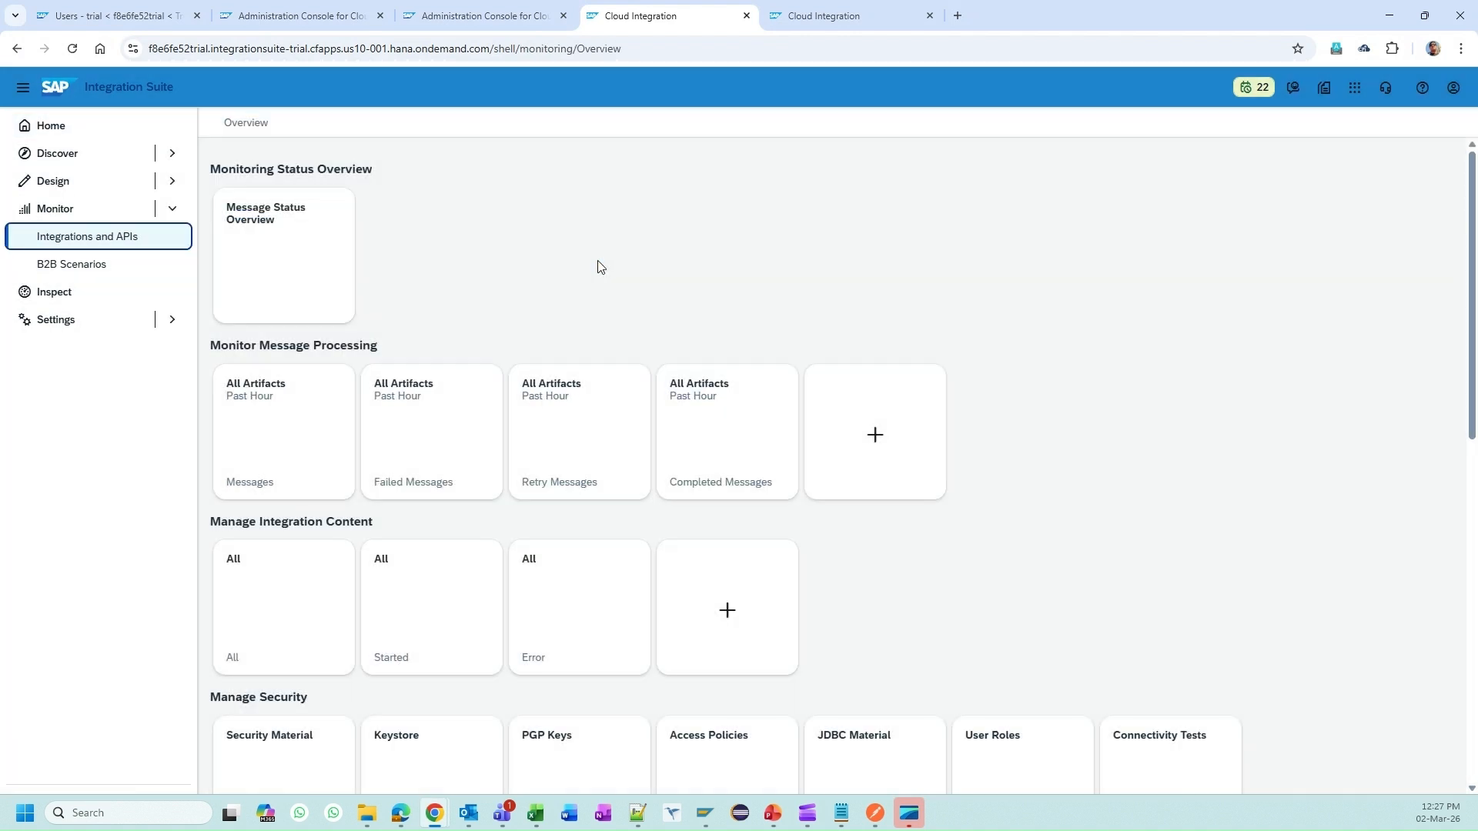
click(311, 432)
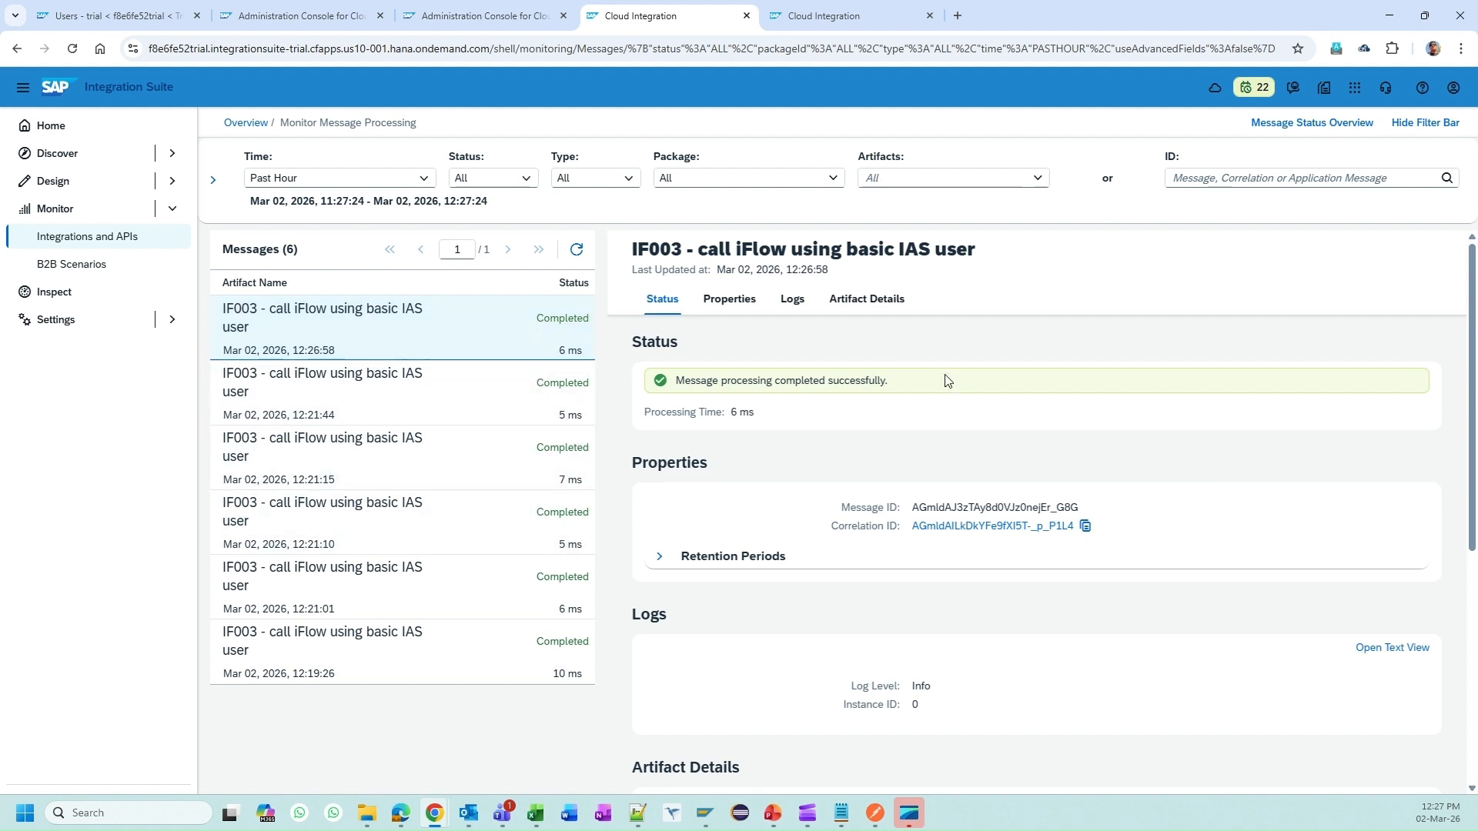
scroll(954, 367, down, 4)
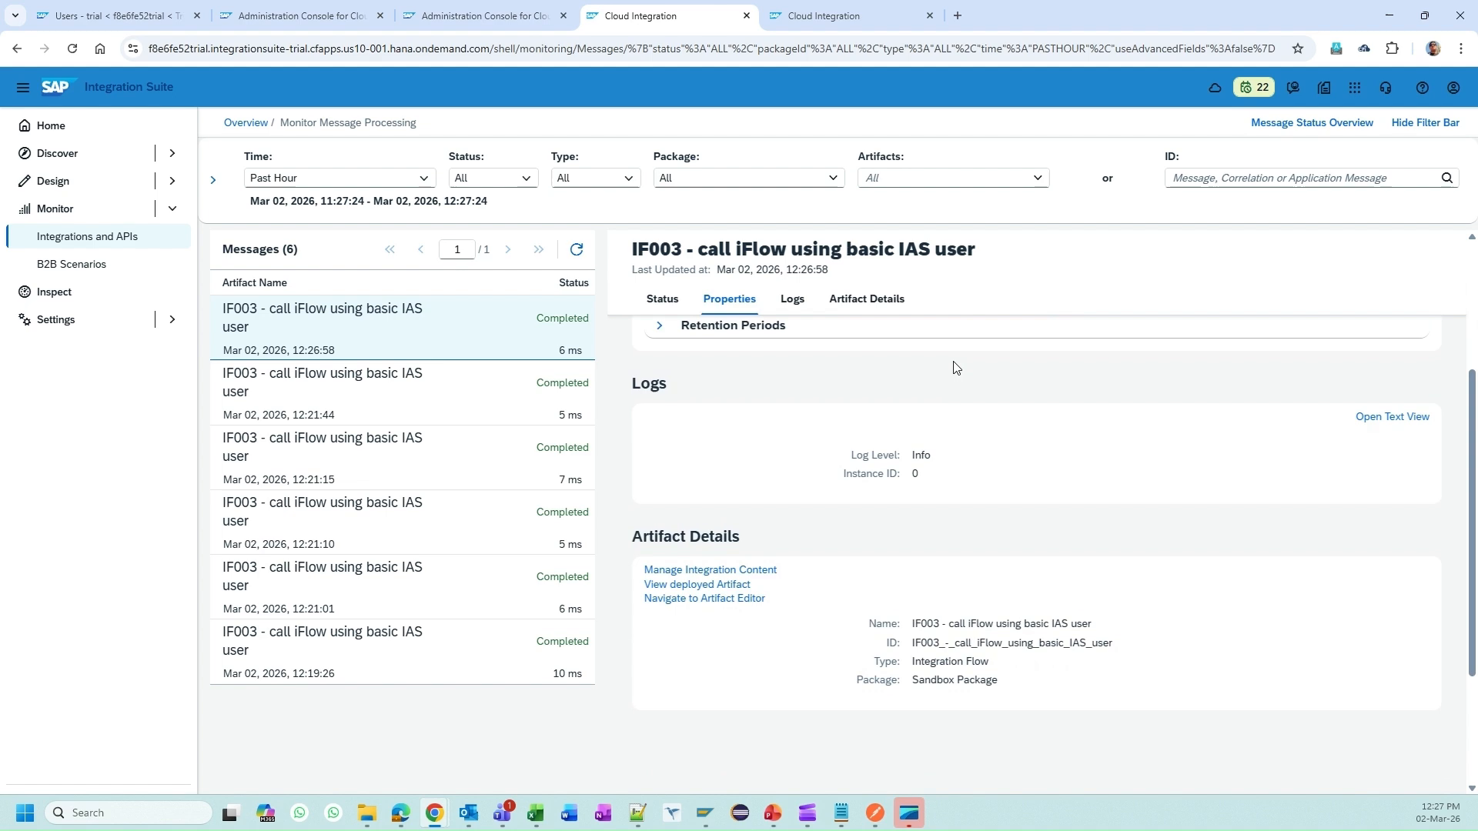
click(446, 333)
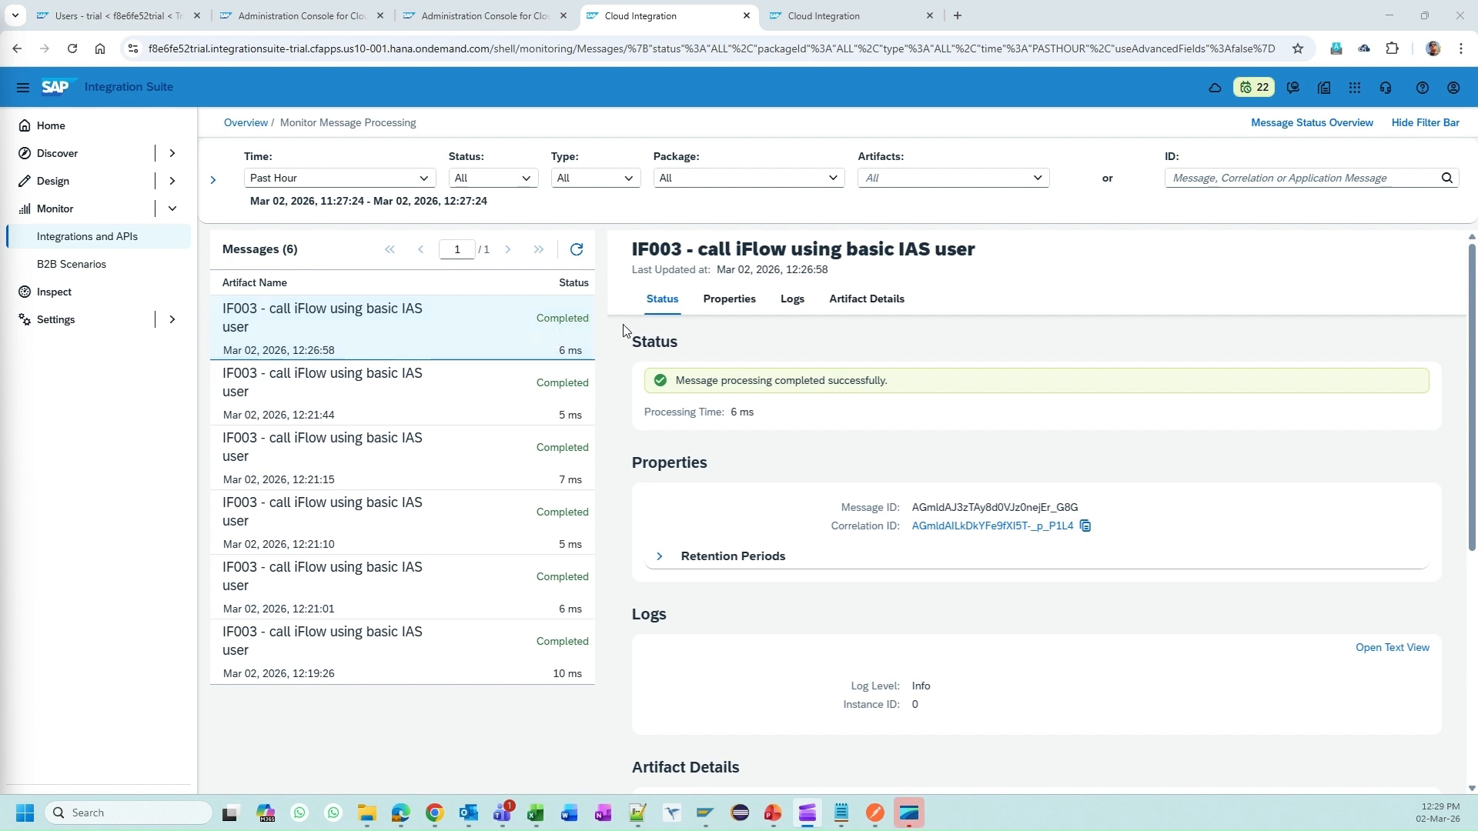
click(354, 6)
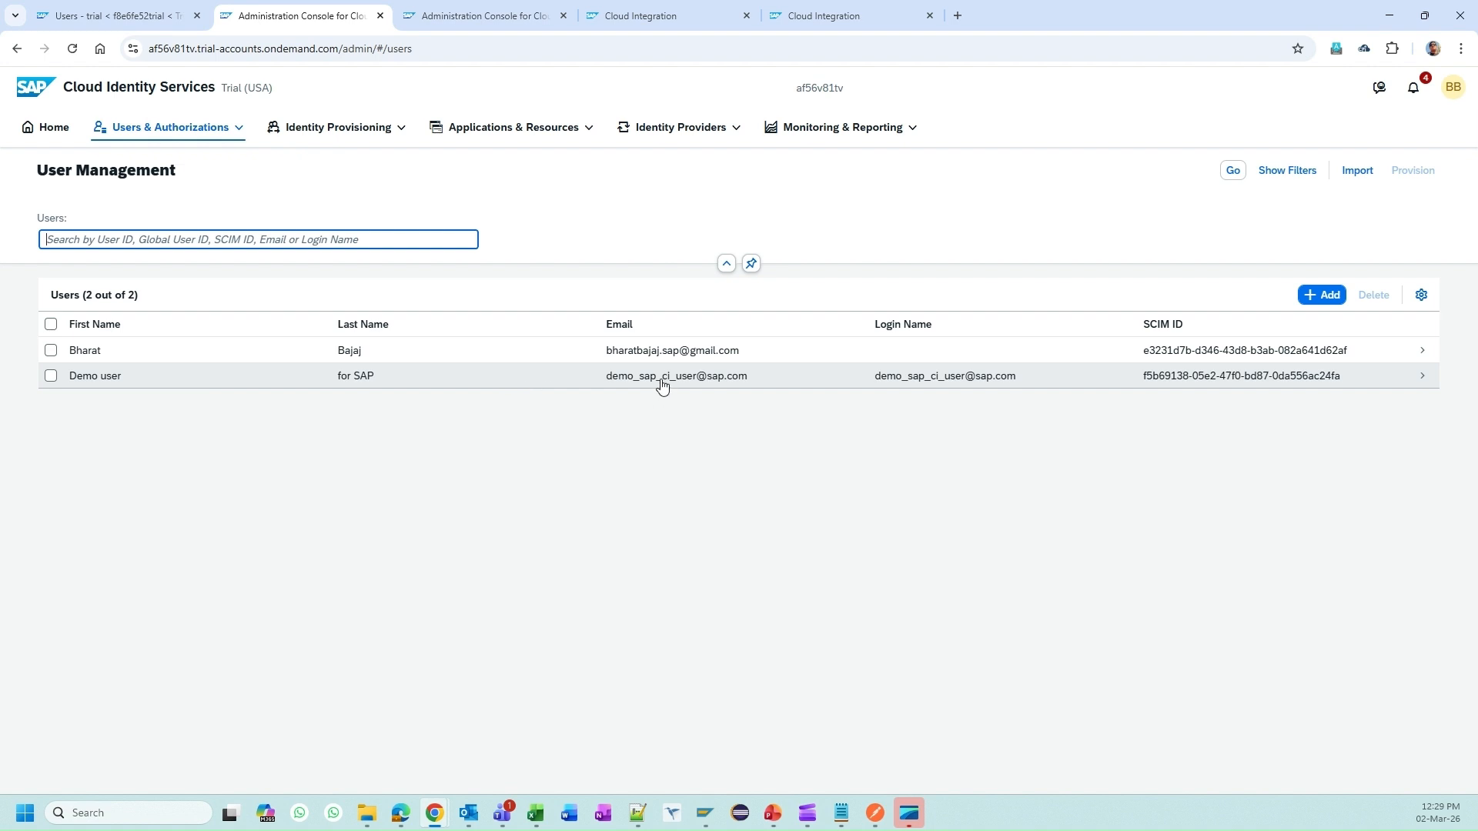
Step: Review the Demo user's details in Cloud Identity Services, then return to its BTP role collections
click(899, 378)
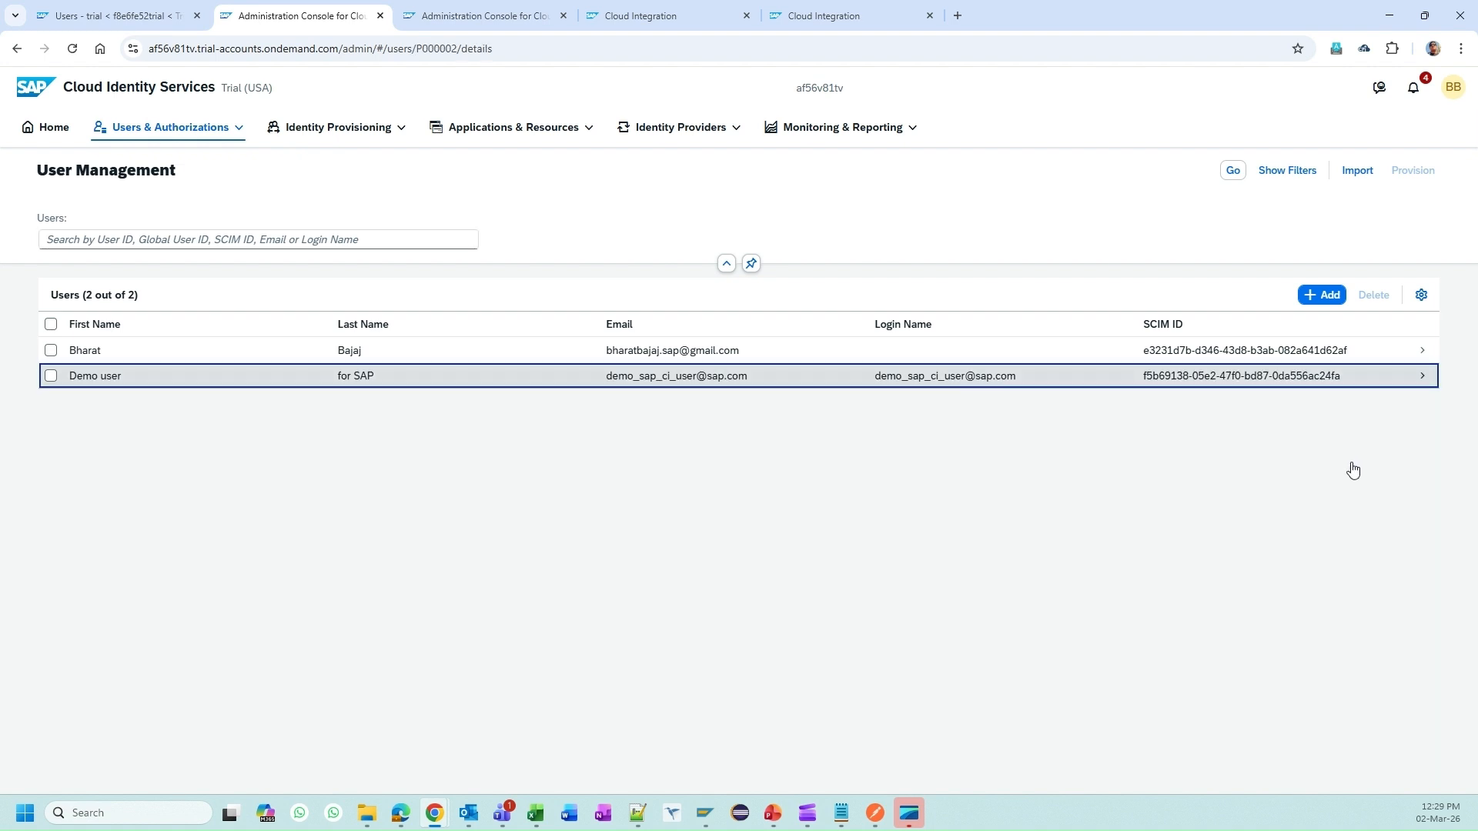
scroll(1128, 616, down, 3)
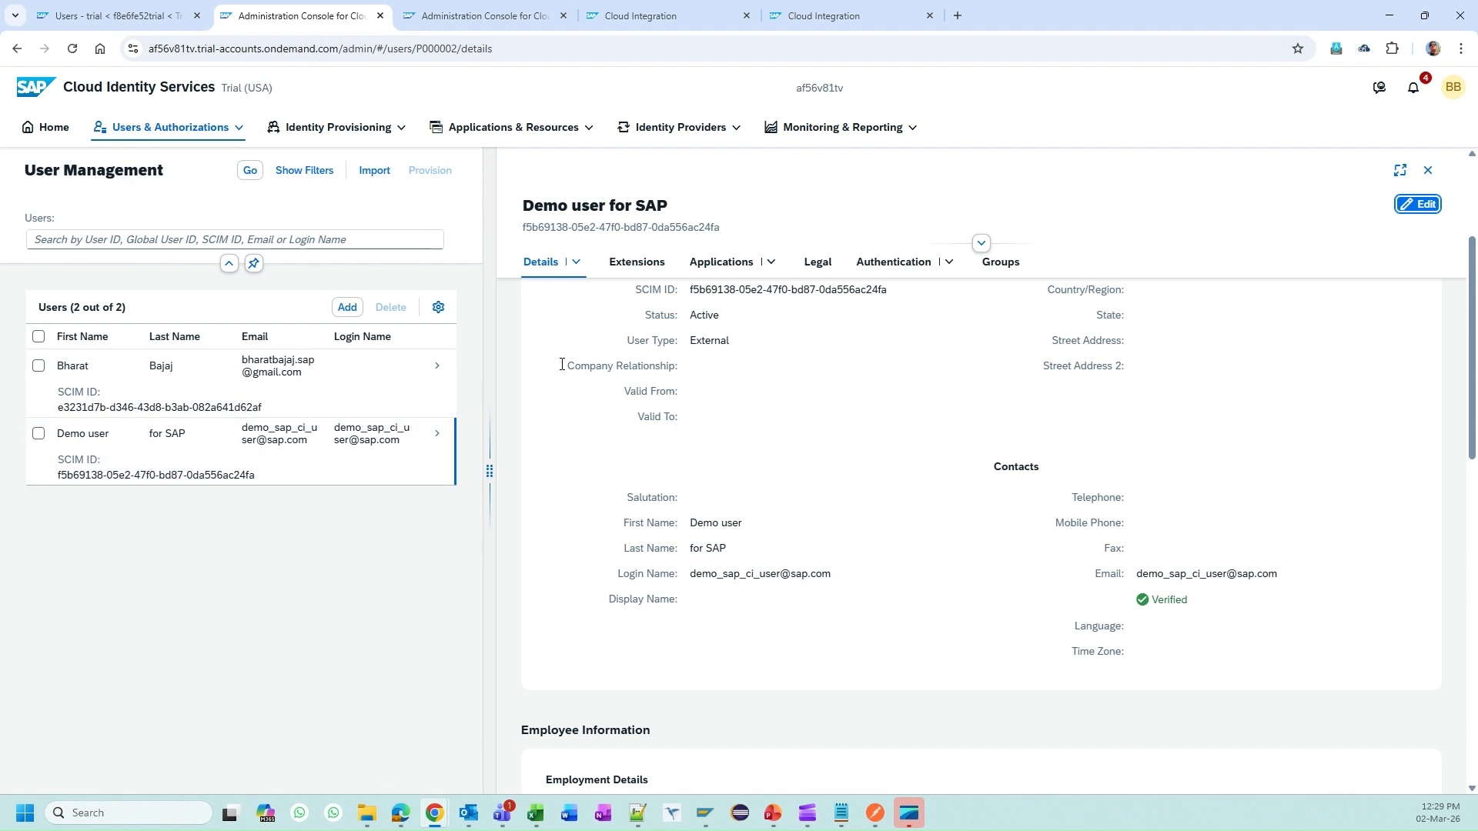
click(108, 4)
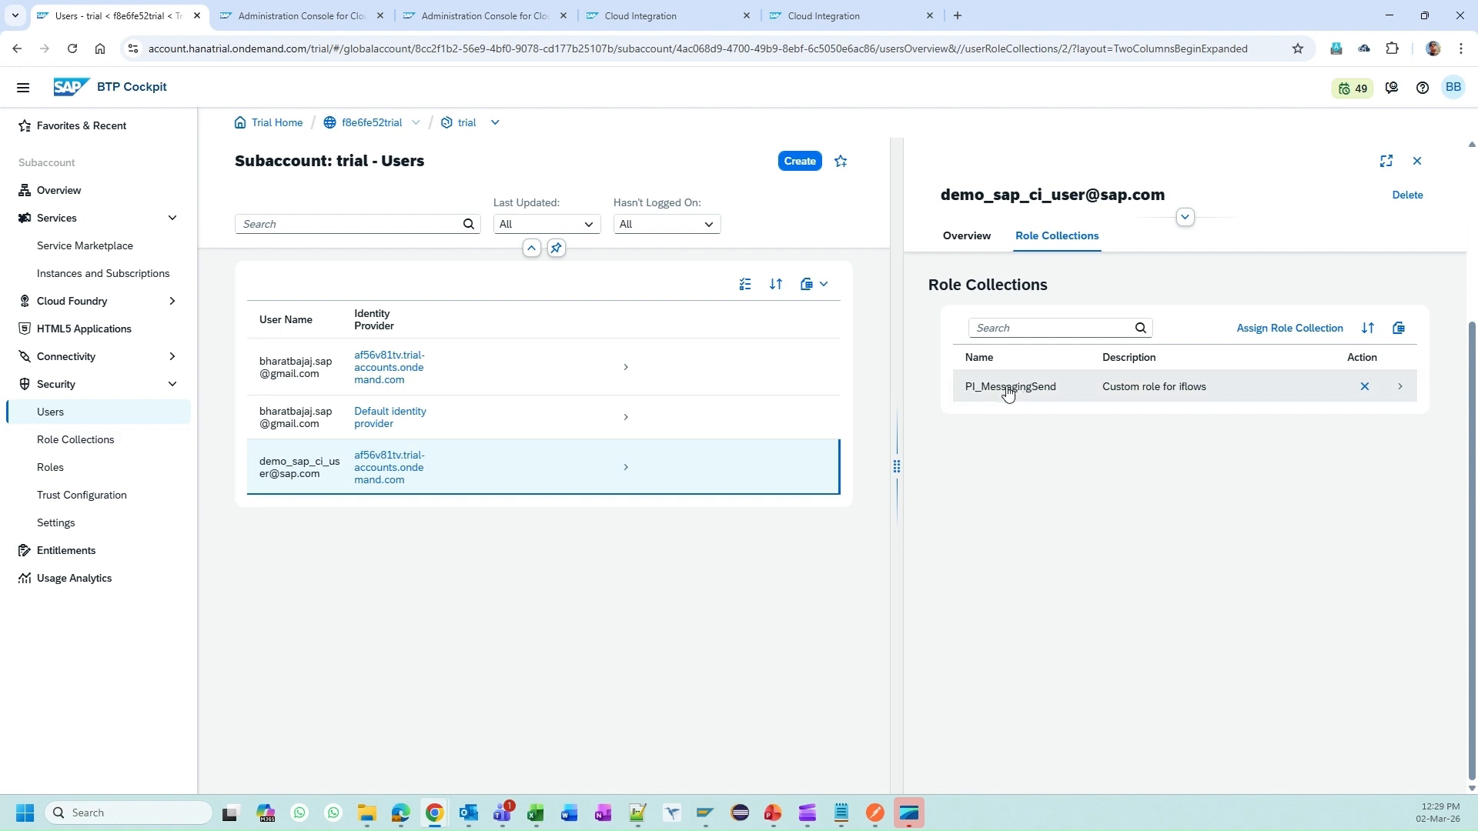
Step: Confirm the PI_MessagingSend role collection contains the MessagingSend role
click(1038, 400)
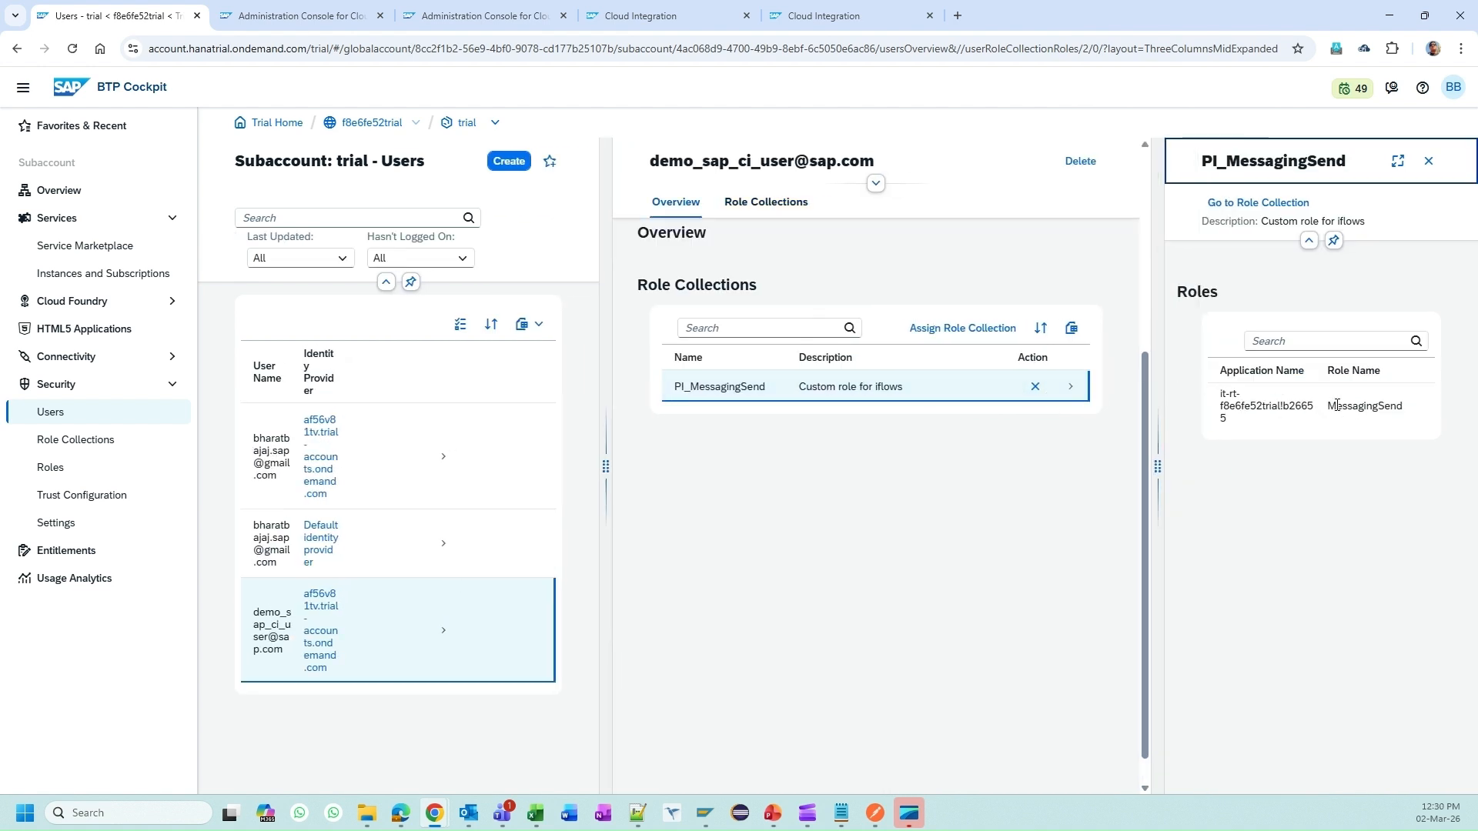
double_click(1337, 406)
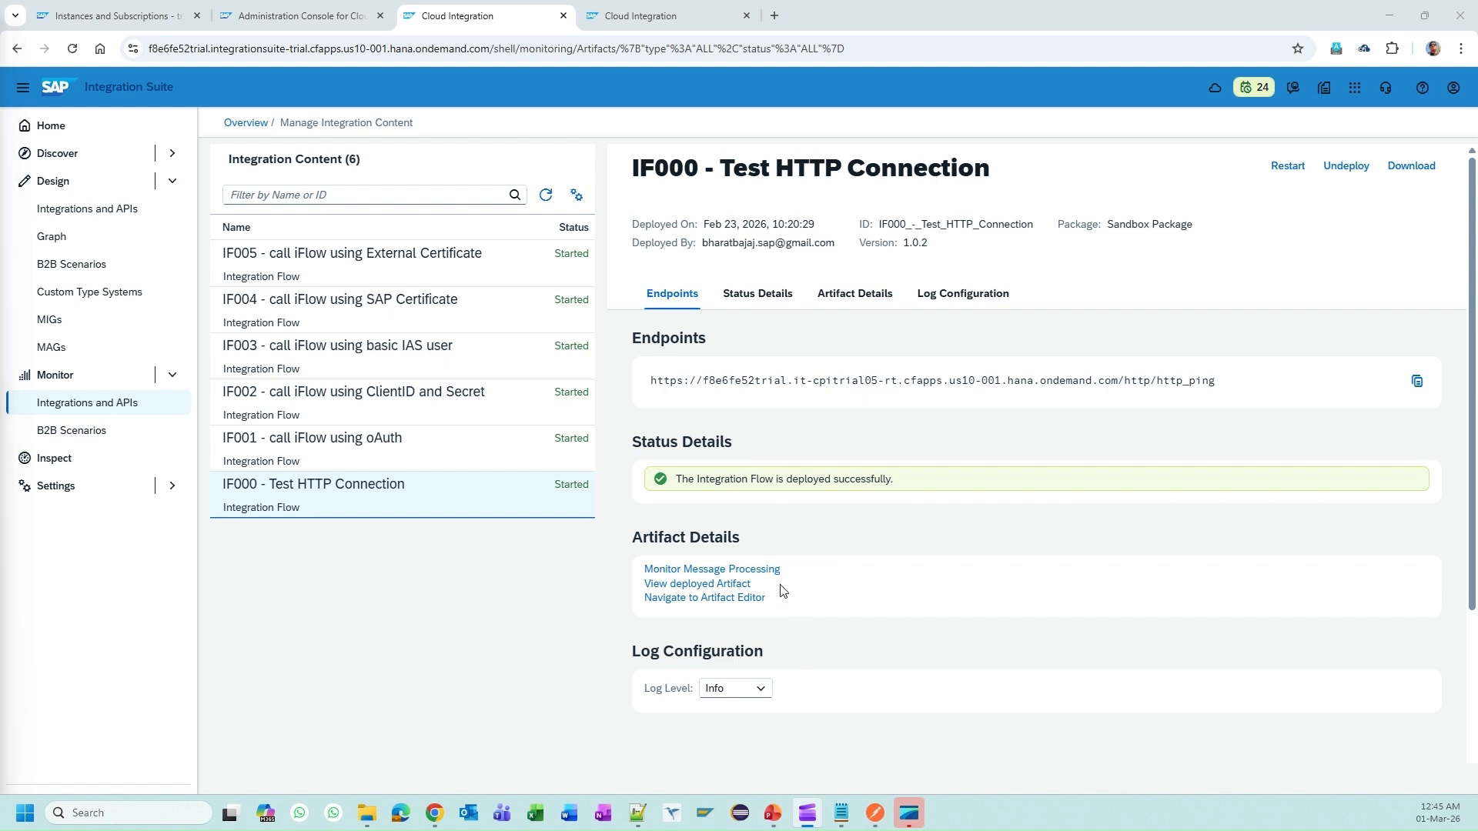
Step: Review PowerPoint slide 5 on client-certificate authentication, then return to the SAP Help page
key(alt+Tab)
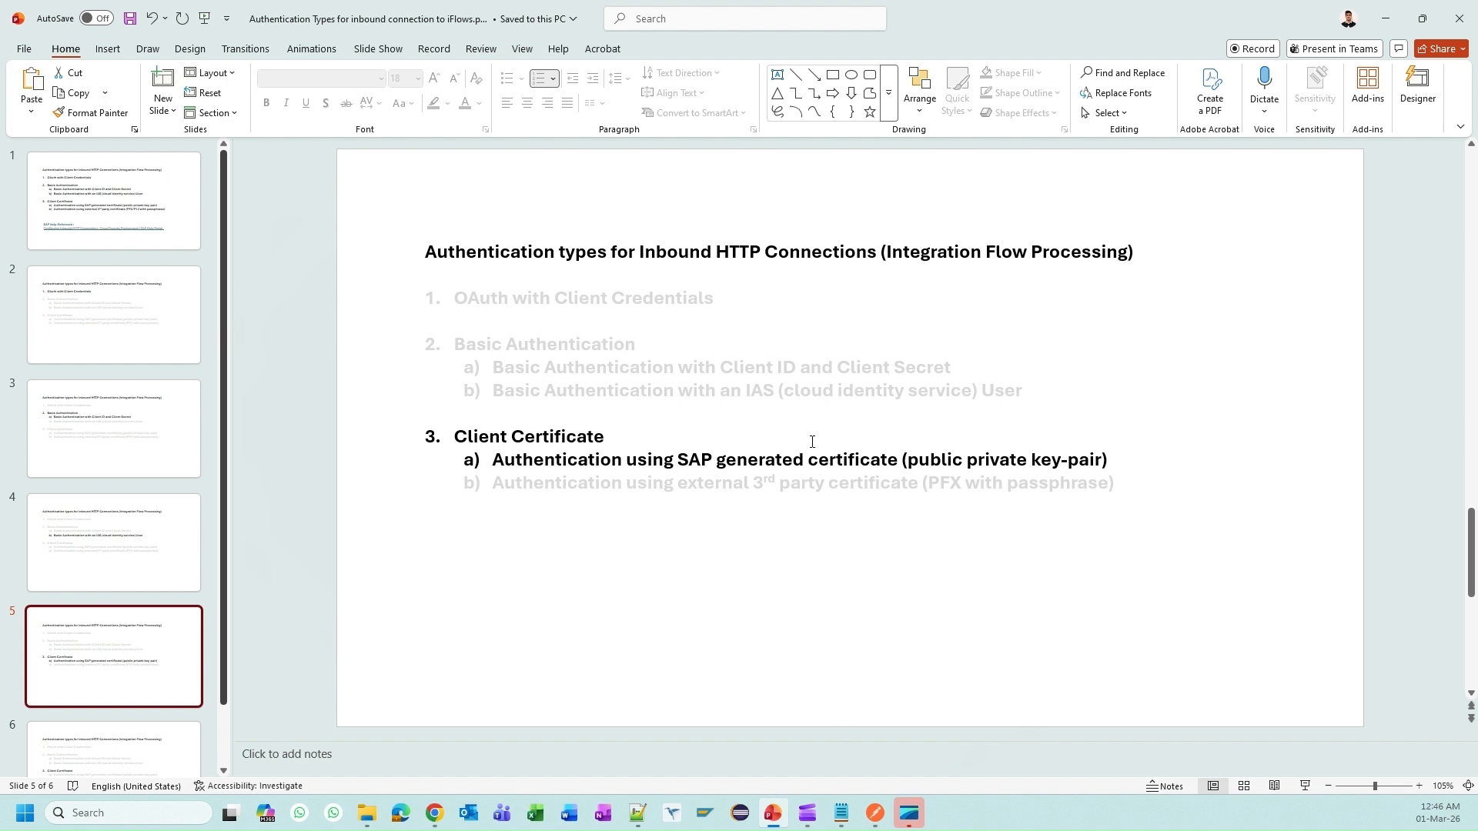
click(673, 457)
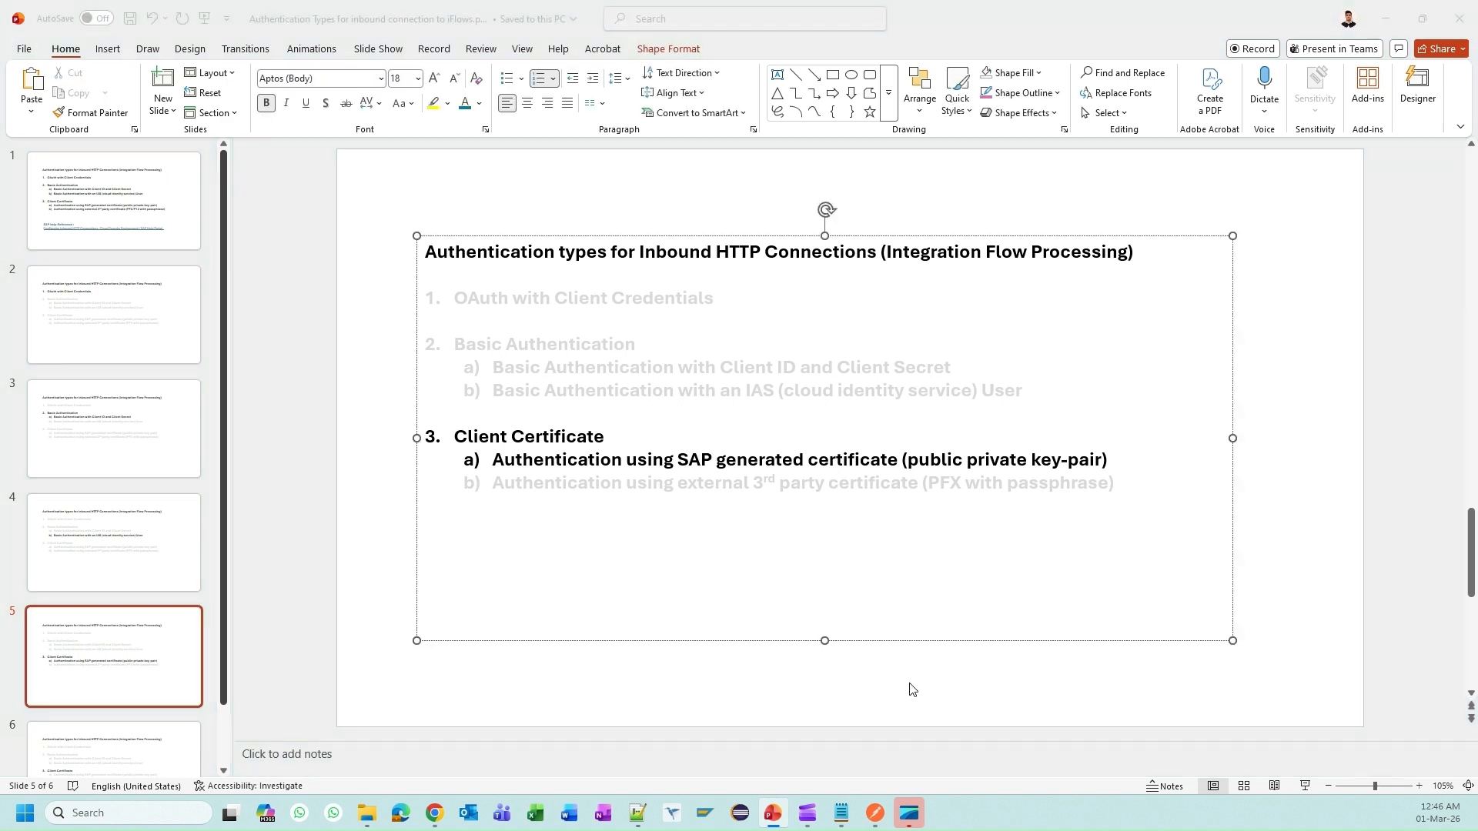
key(alt+Tab)
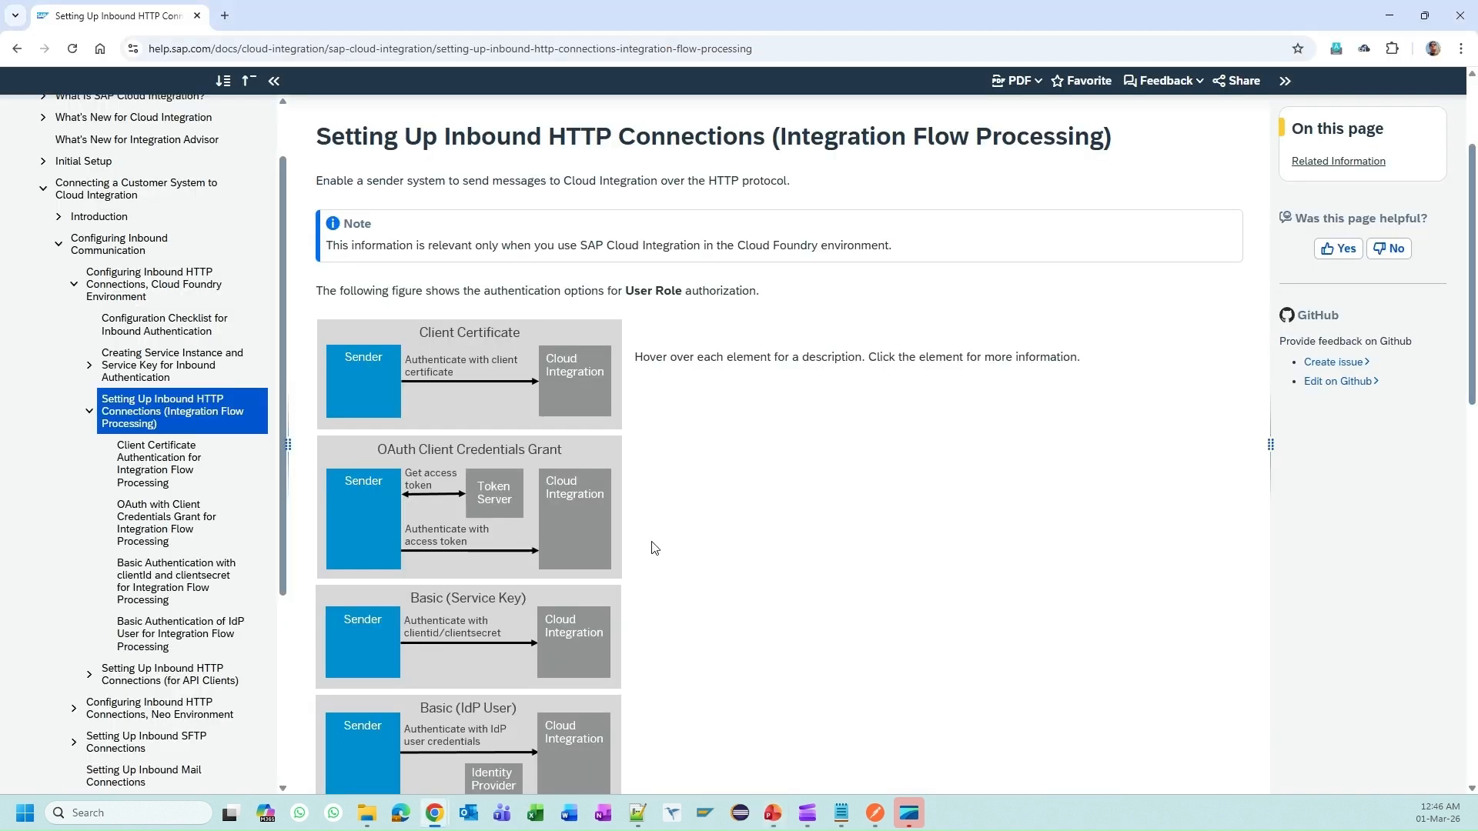
Step: Open the Client Certificate Authentication for Integration Flow Processing guide from the Client Certificate option
mouse_move(428, 360)
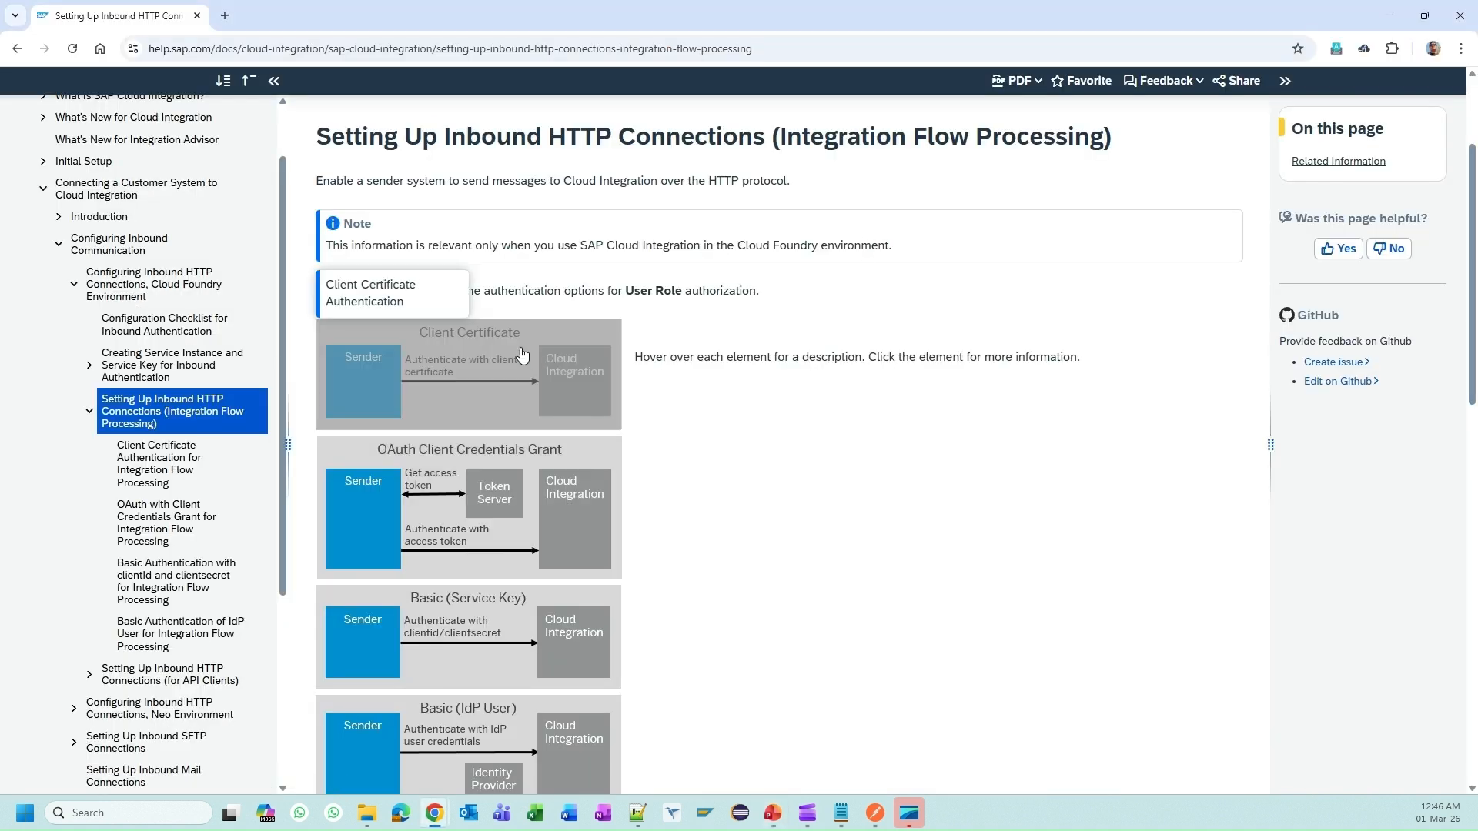
click(453, 351)
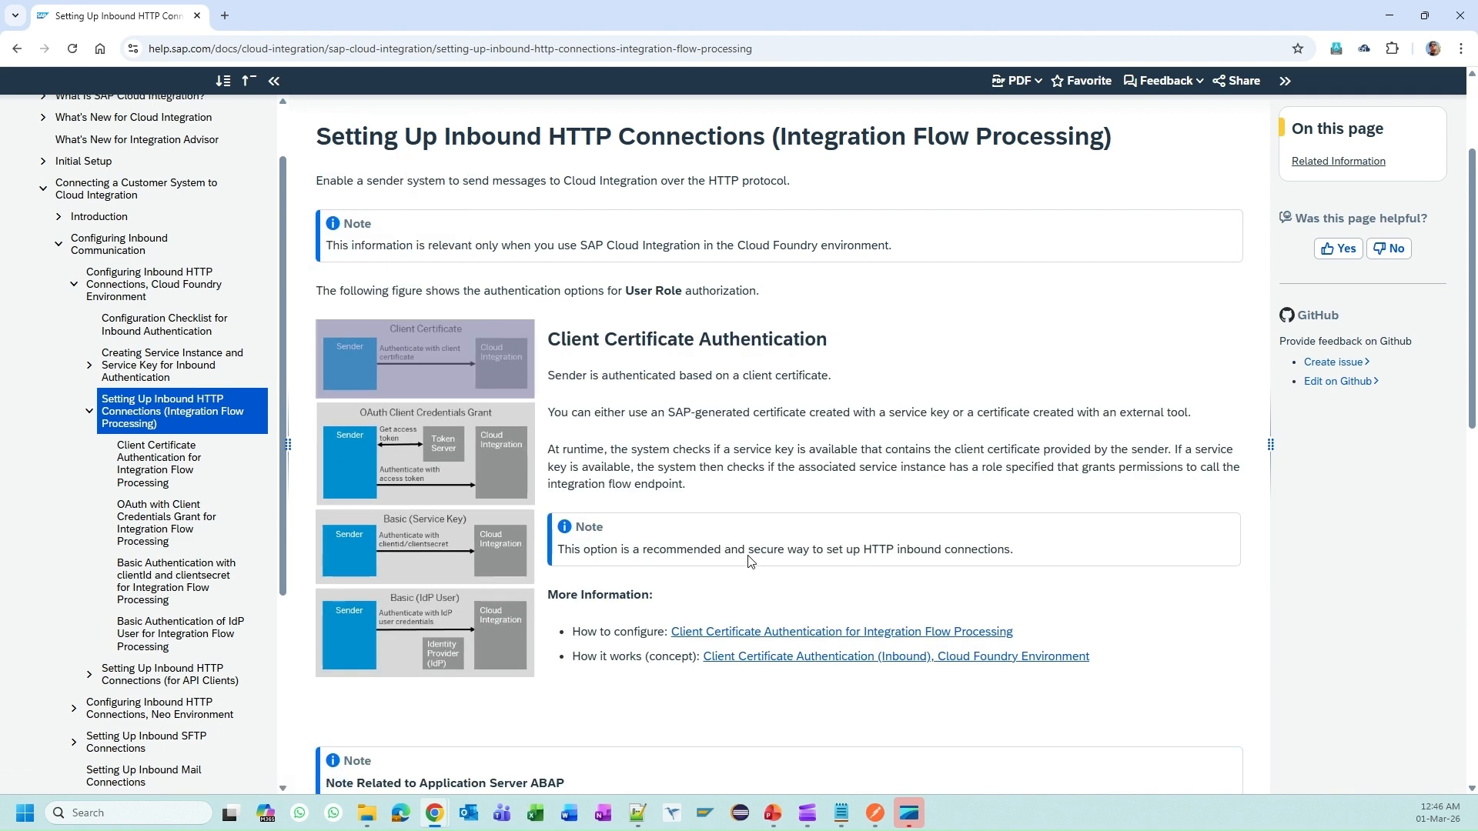
scroll(751, 563, down, 1)
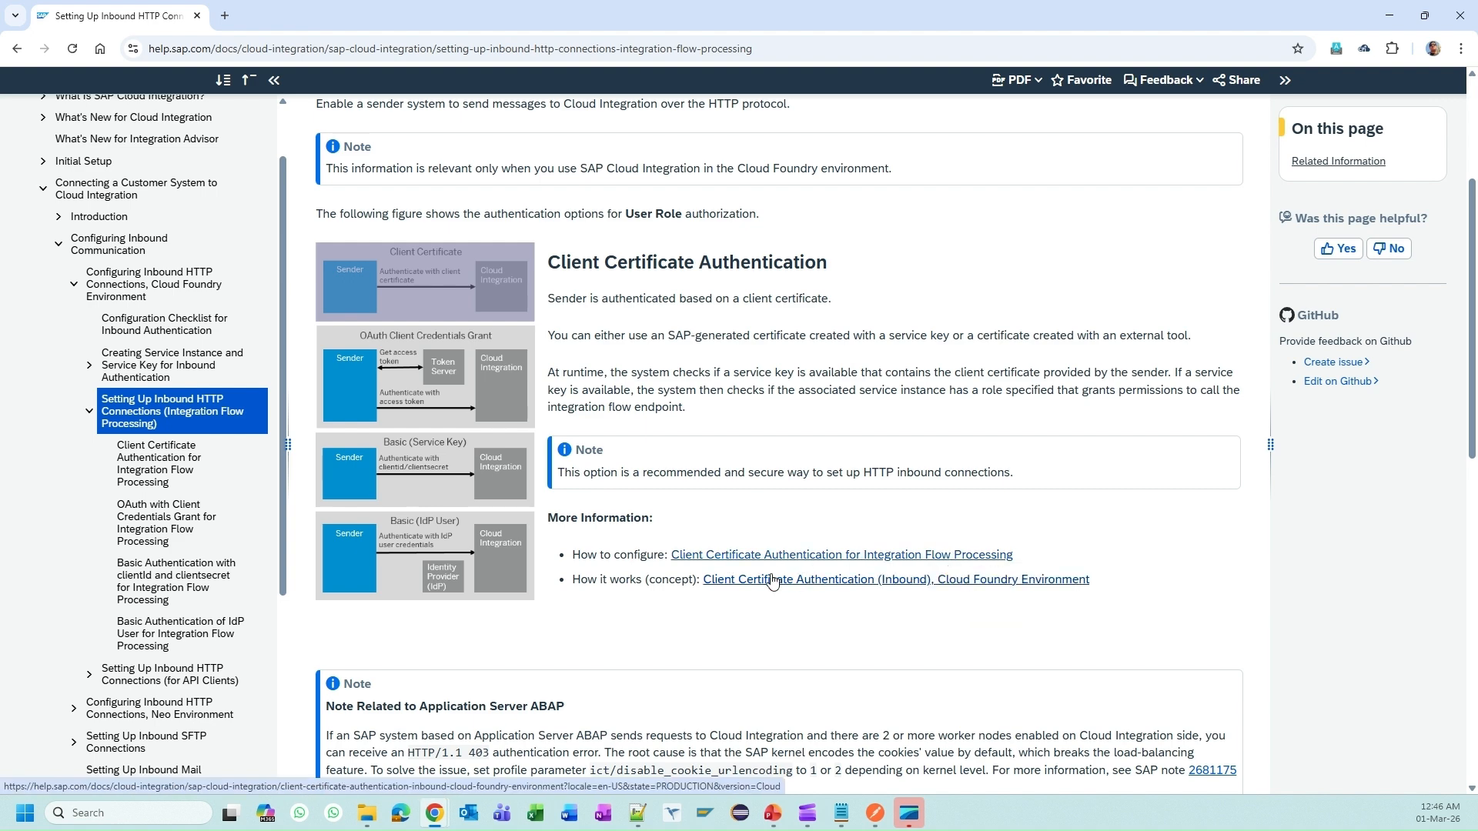
scroll(775, 545, down, 3)
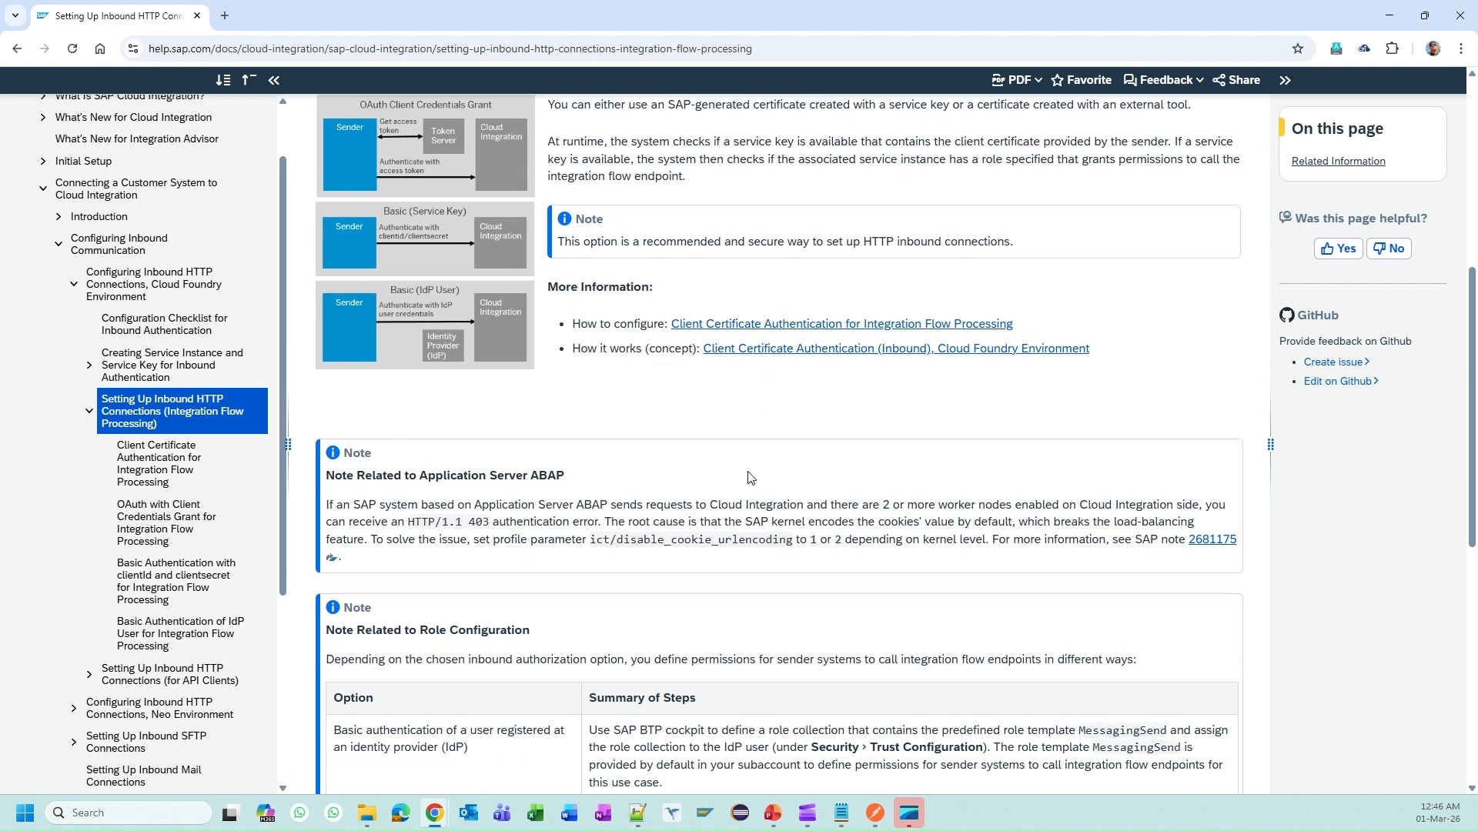
click(756, 323)
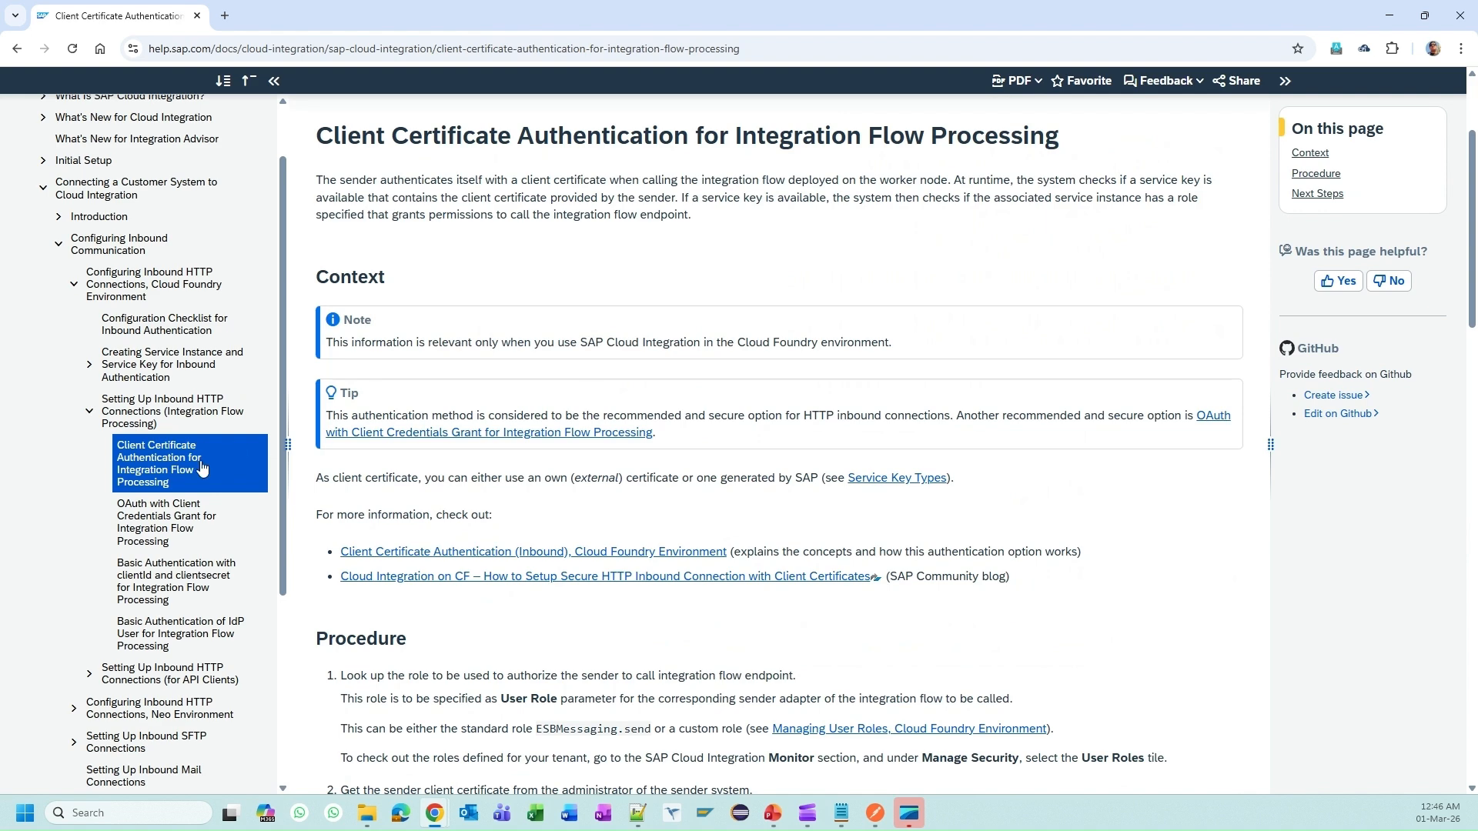
Step: Review the procedure table's service-key values for SAP and External certificates
scroll(526, 472, down, 4)
scroll(526, 471, down, 3)
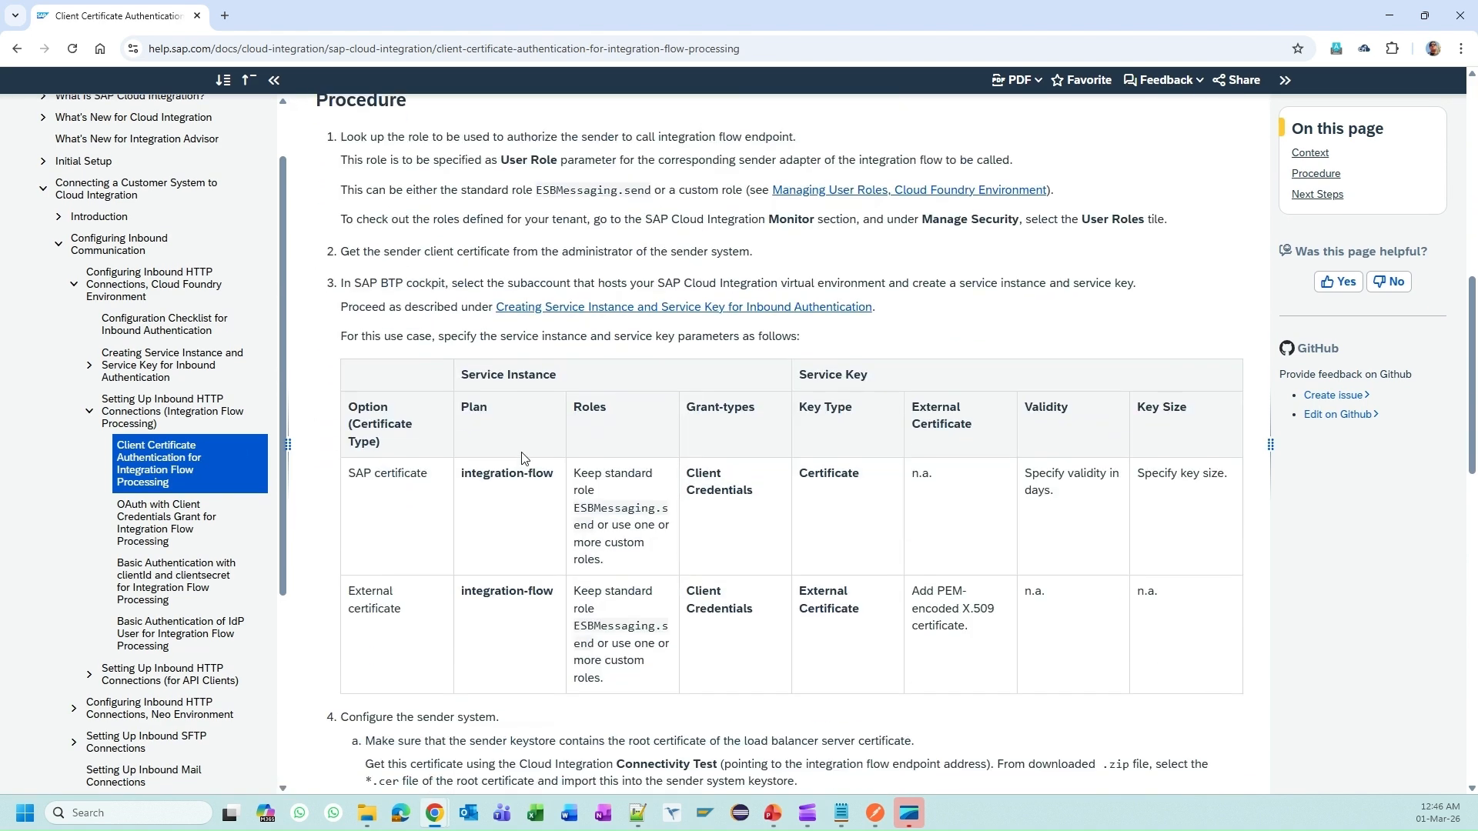
drag(367, 476, 559, 485)
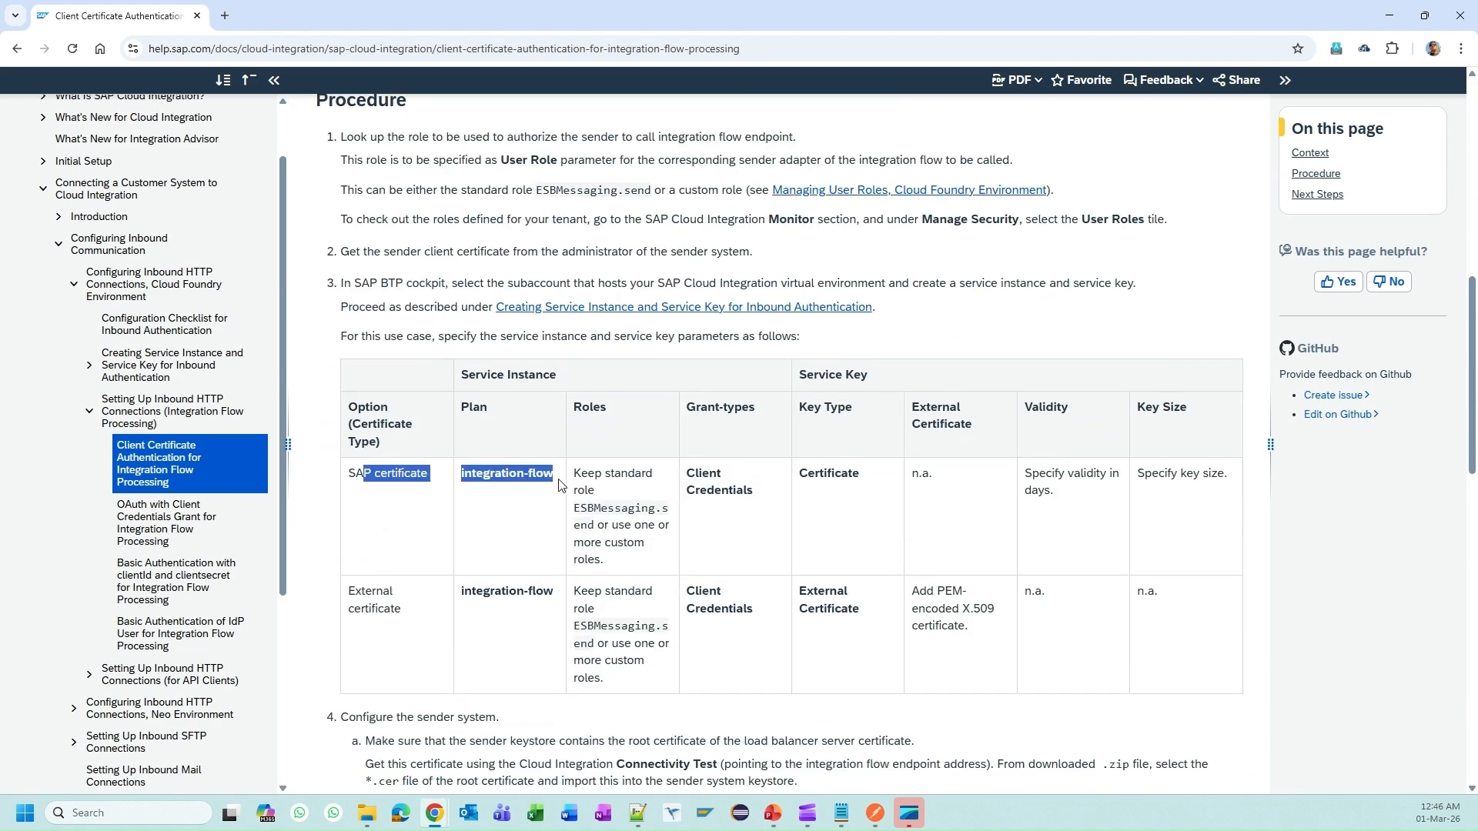
click(463, 587)
drag(350, 591, 584, 604)
click(933, 658)
scroll(1016, 585, down, 2)
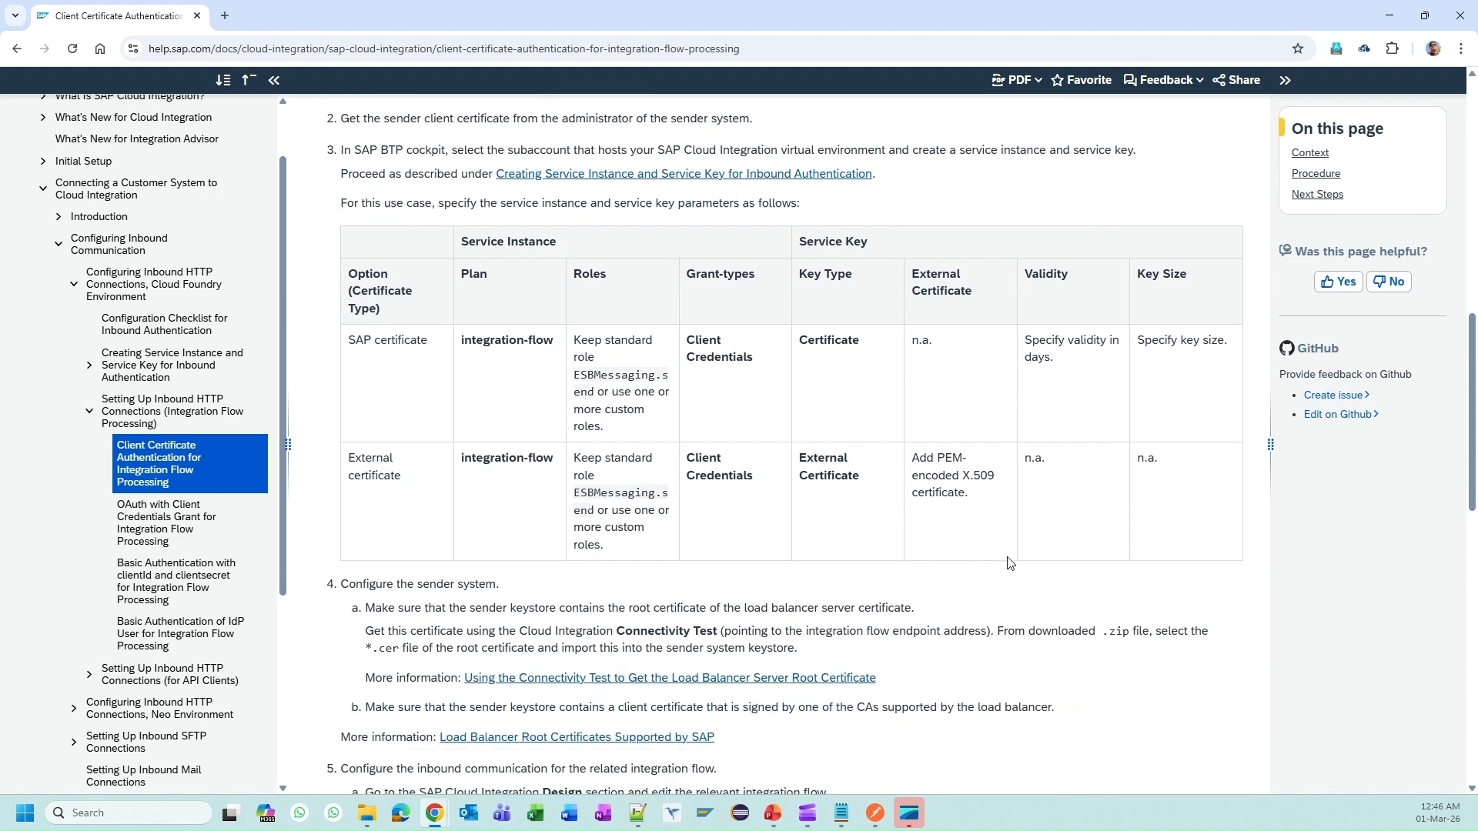
scroll(785, 514, up, 5)
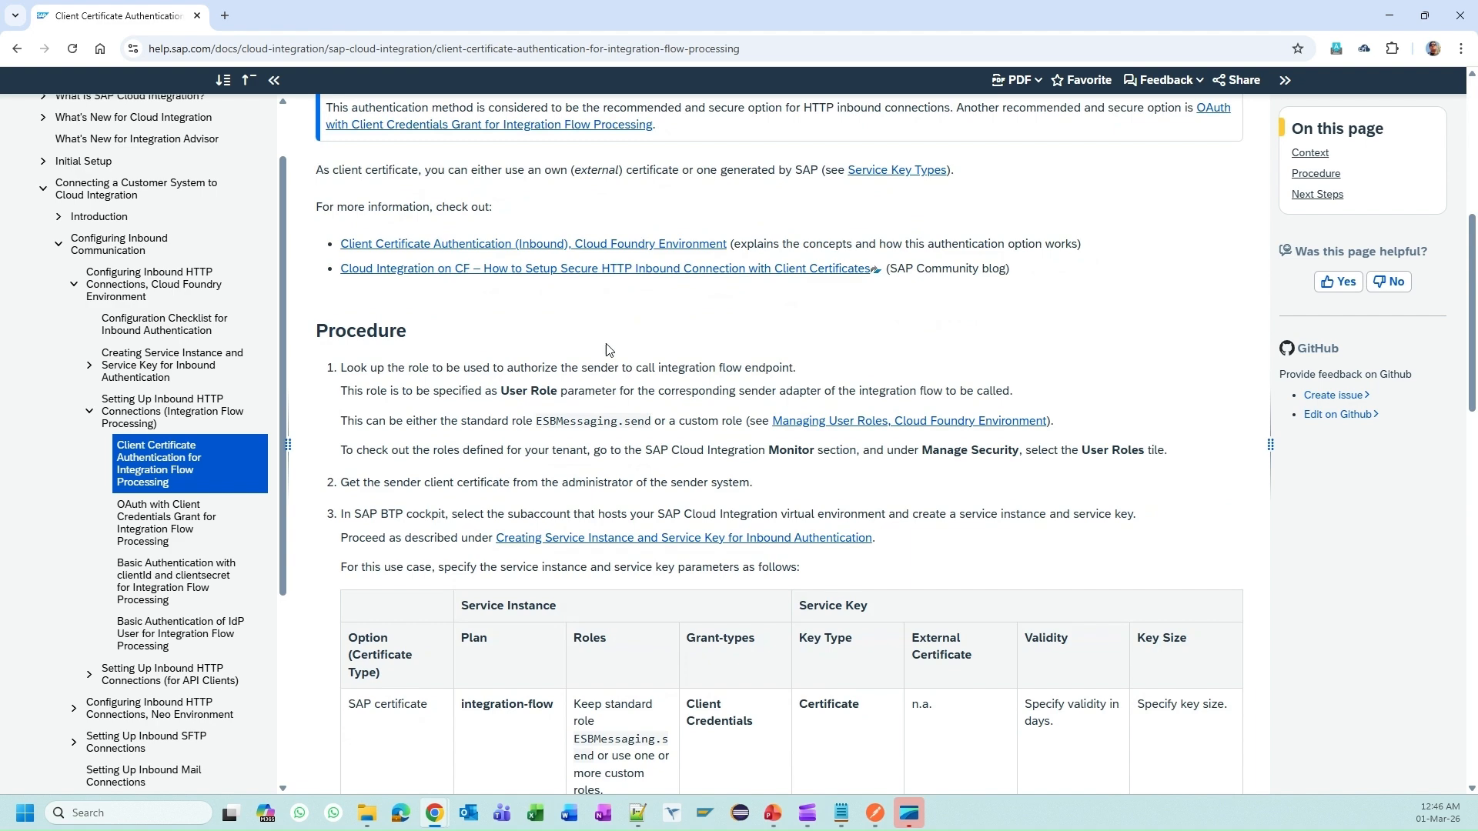
scroll(604, 616, down, 3)
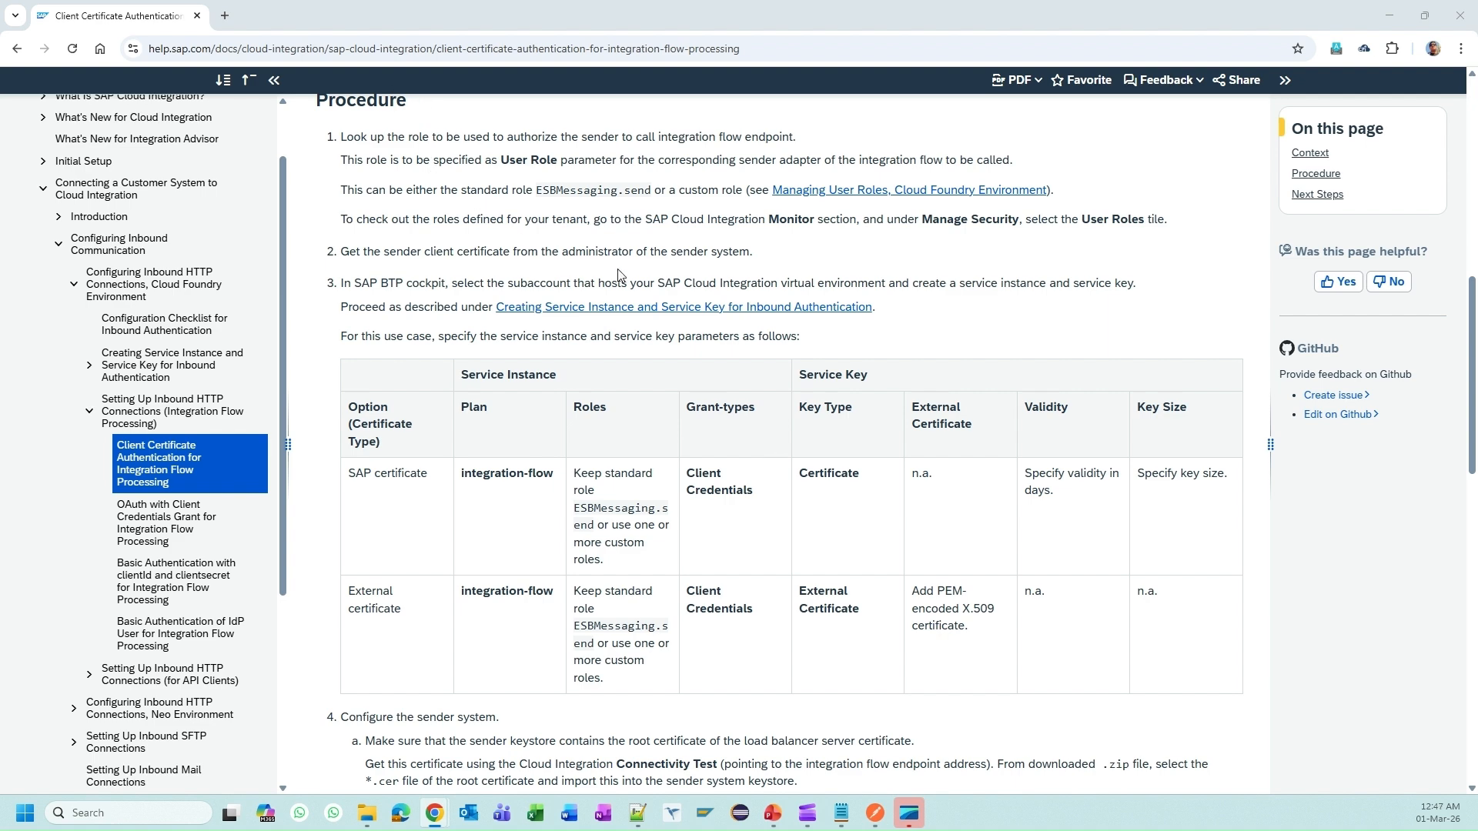
Step: Open the is_runtime_for_iflows_all instance details in BTP Cockpit, showing its ci_oauth service key
key(alt+Tab)
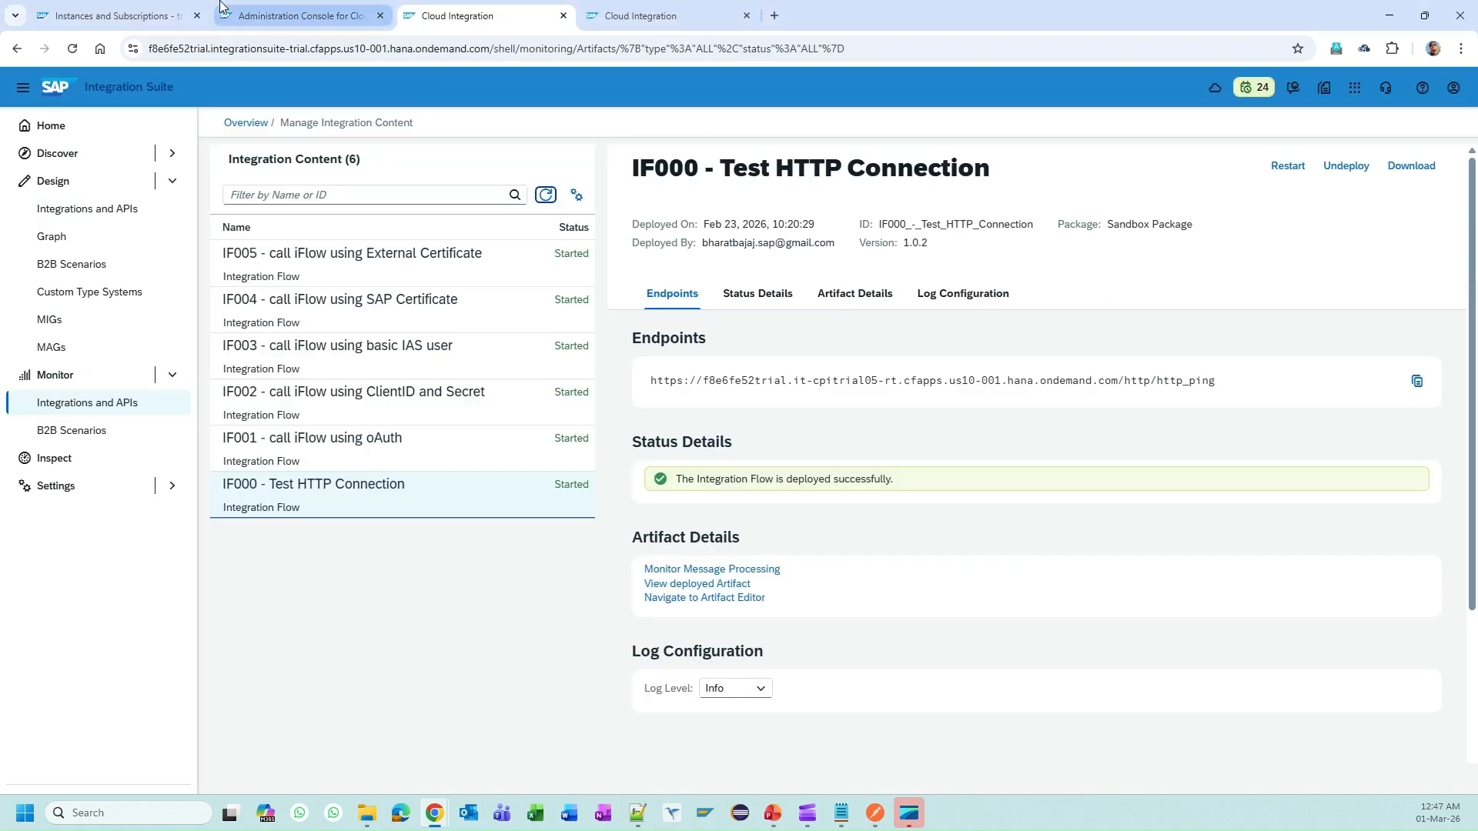
click(142, 9)
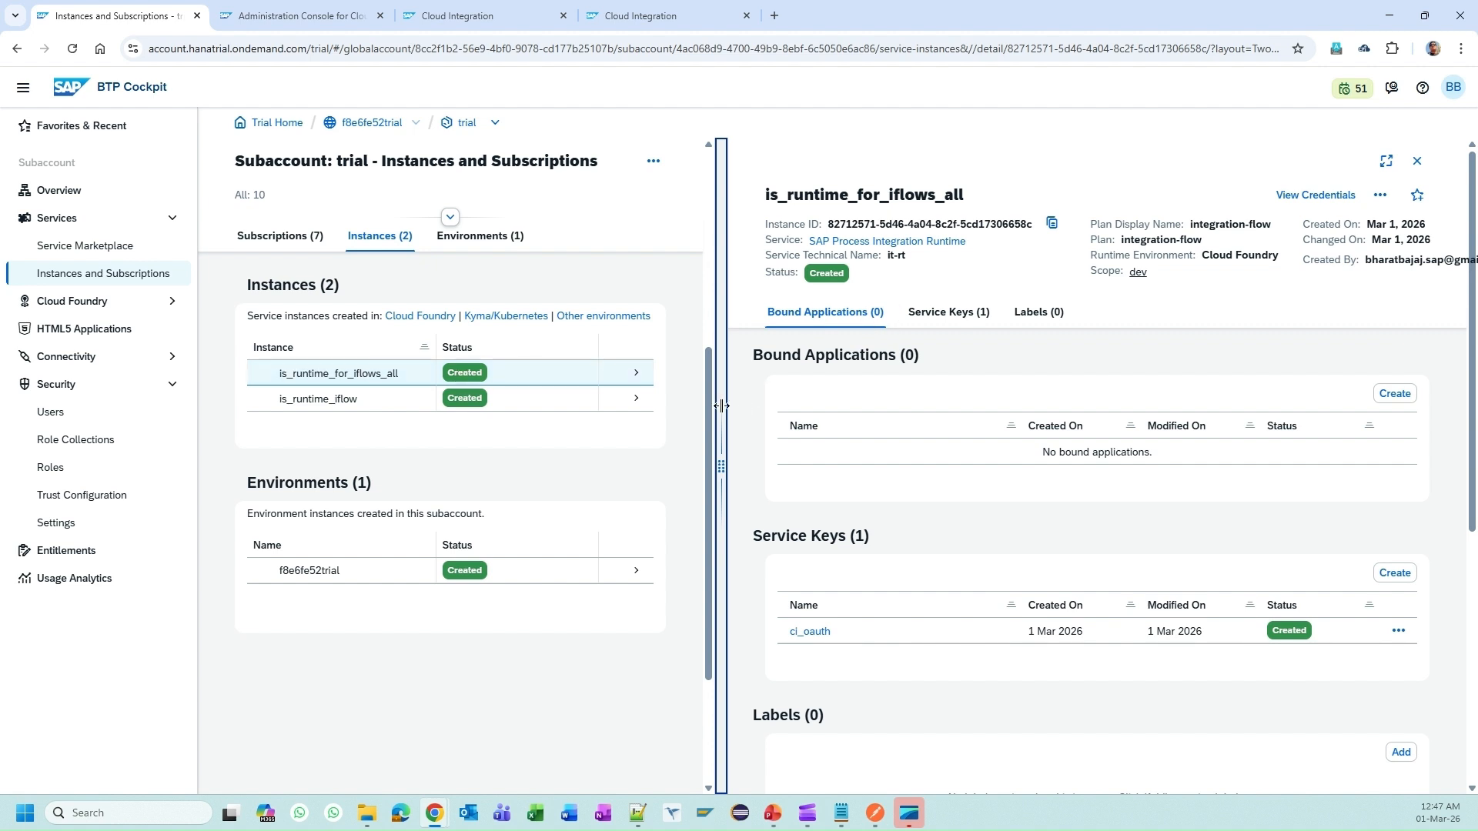
drag(721, 405, 1020, 416)
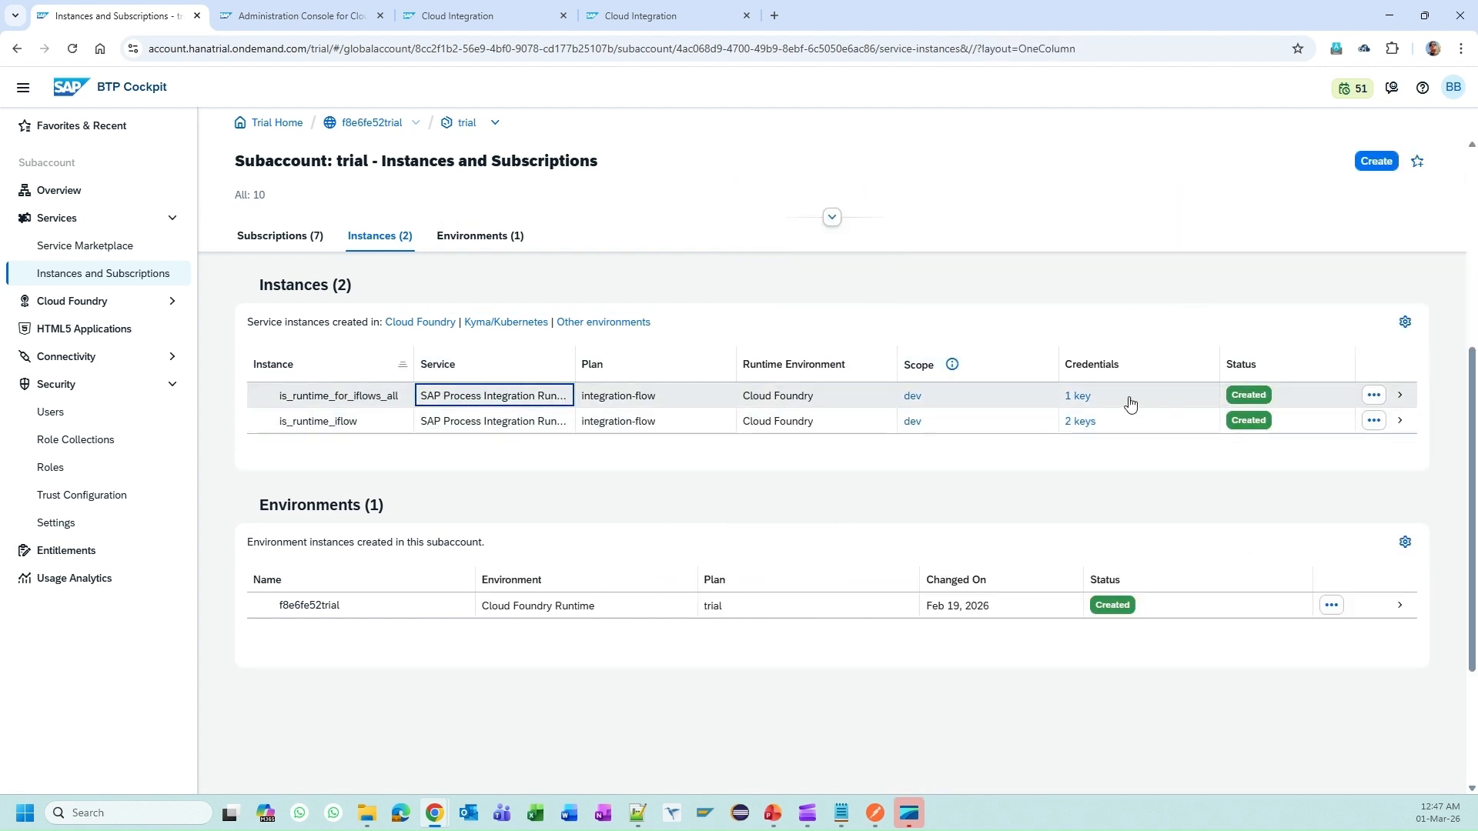
click(948, 399)
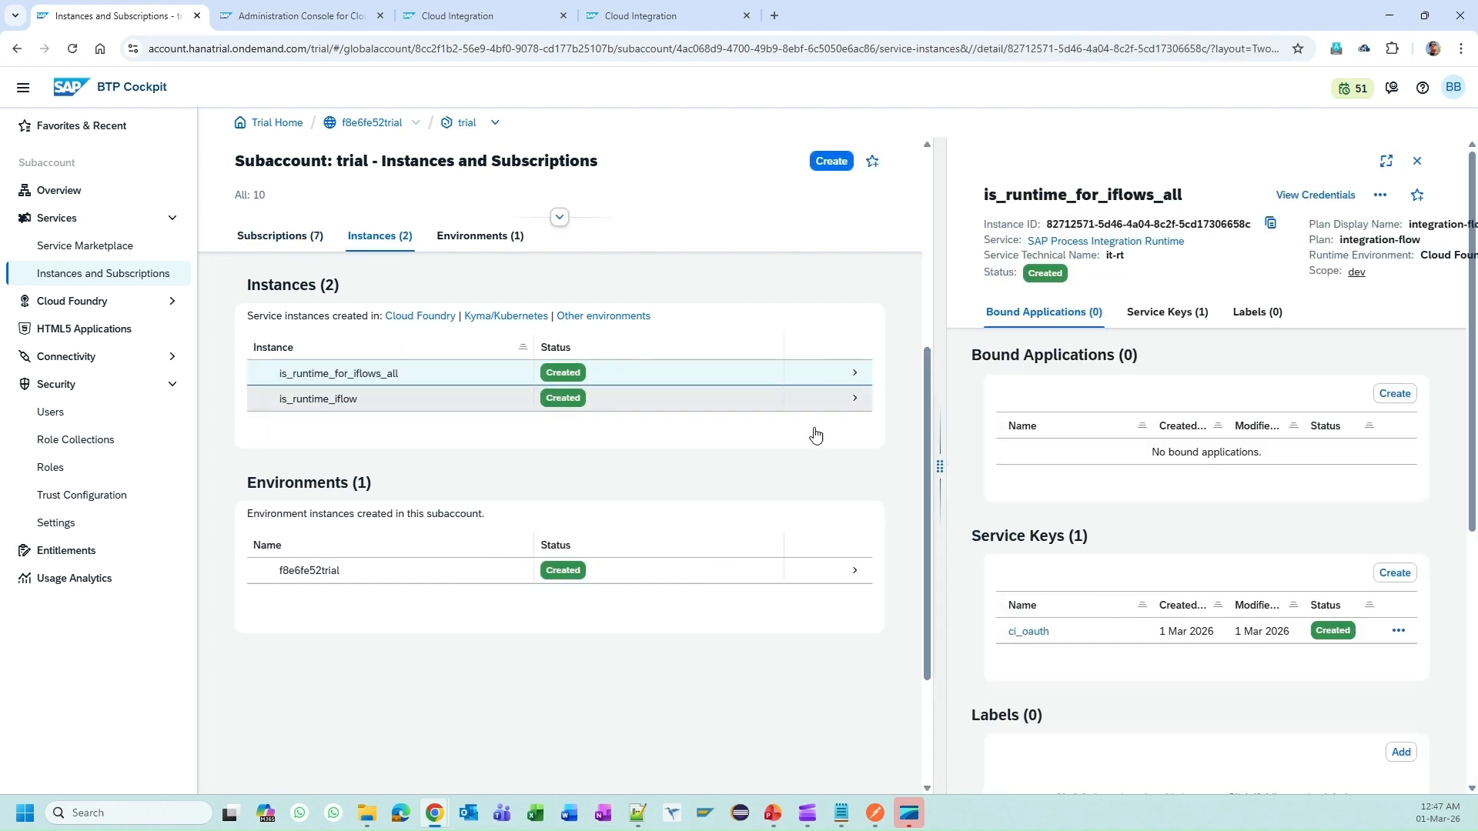
Step: Create service key ci_sap_cert with key type Certificate, 365-day validity and key size 2048
click(1395, 573)
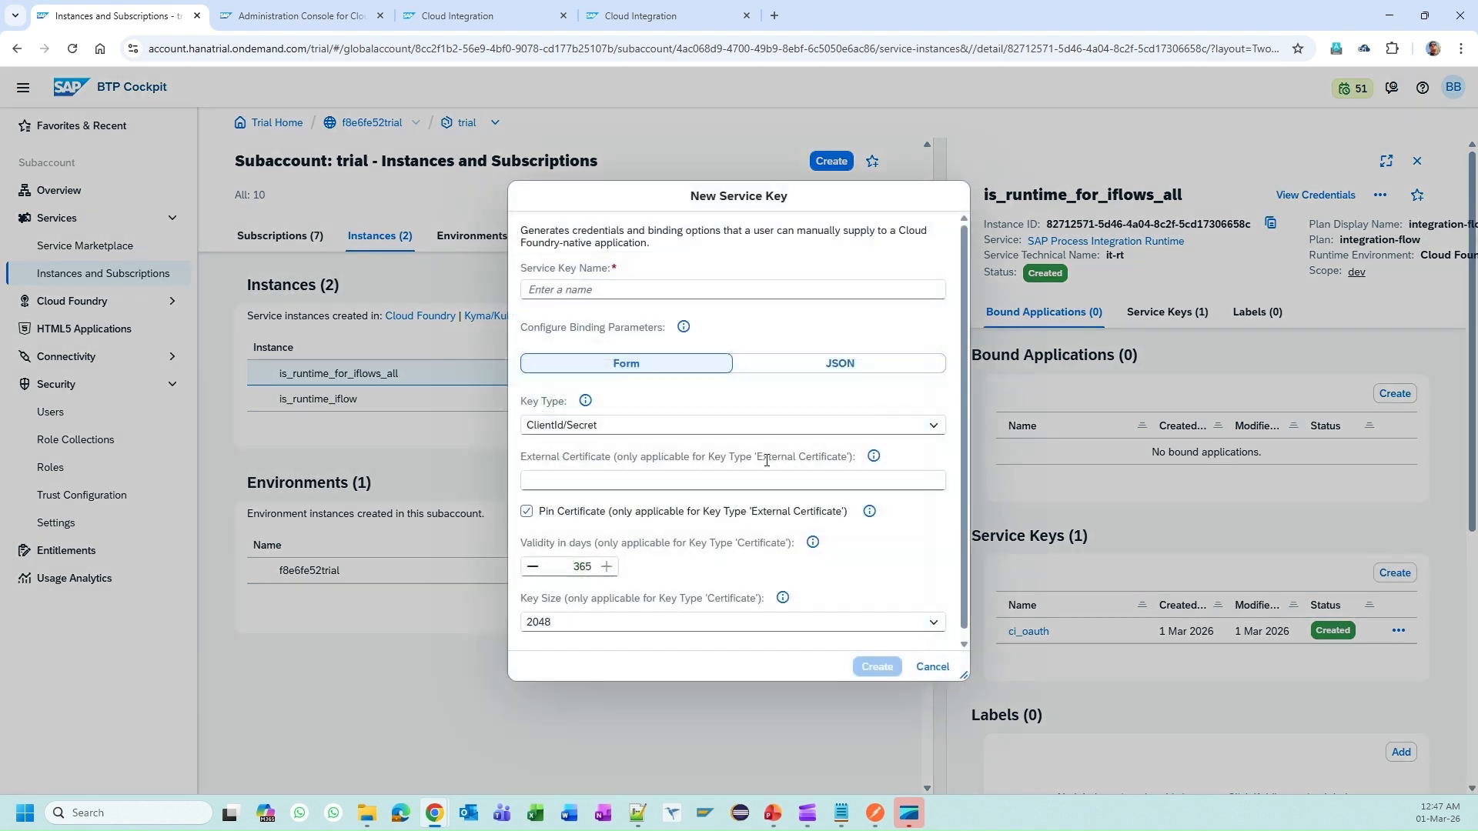
click(607, 290)
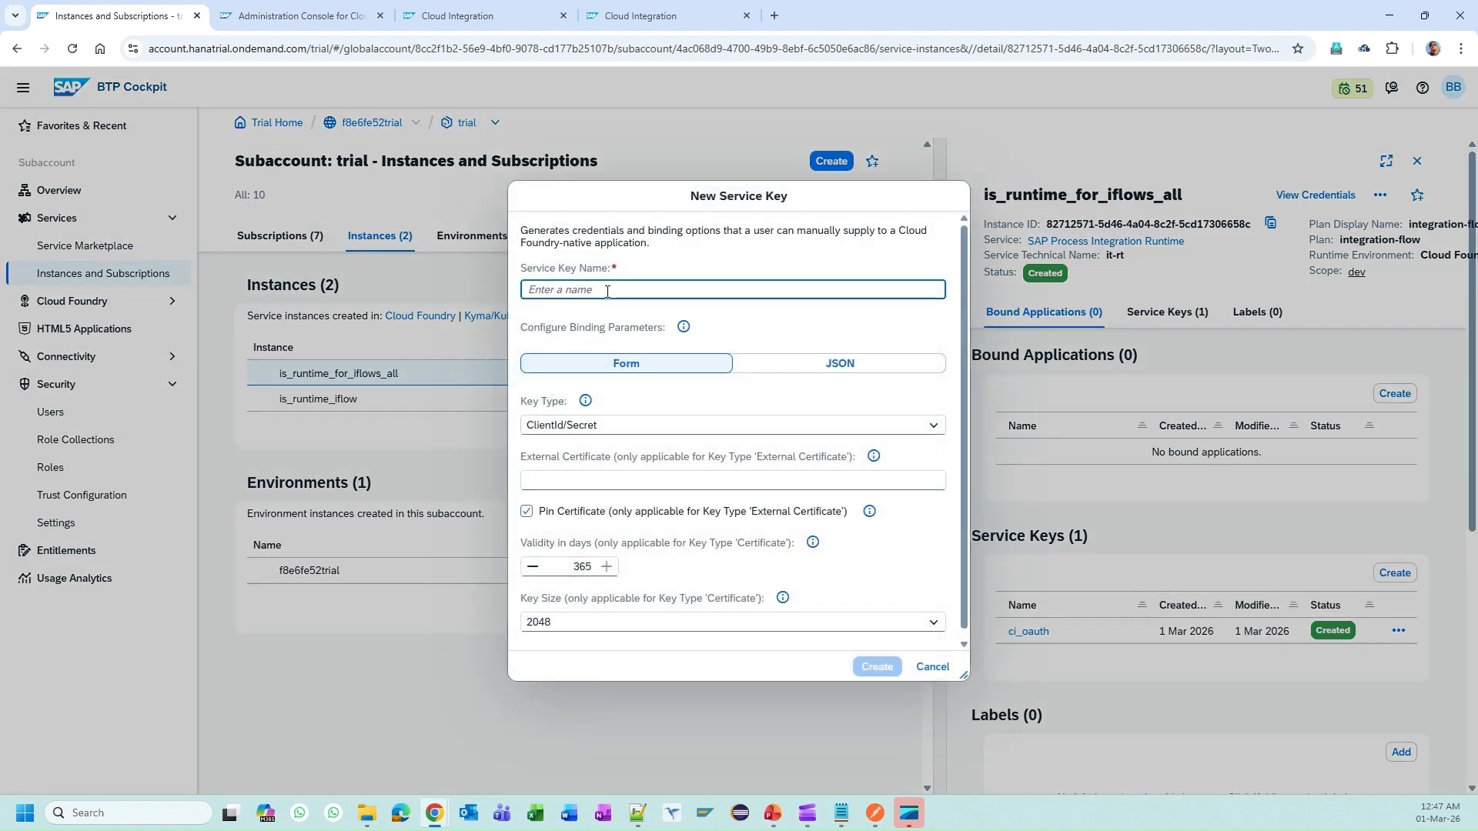
text(ci_)
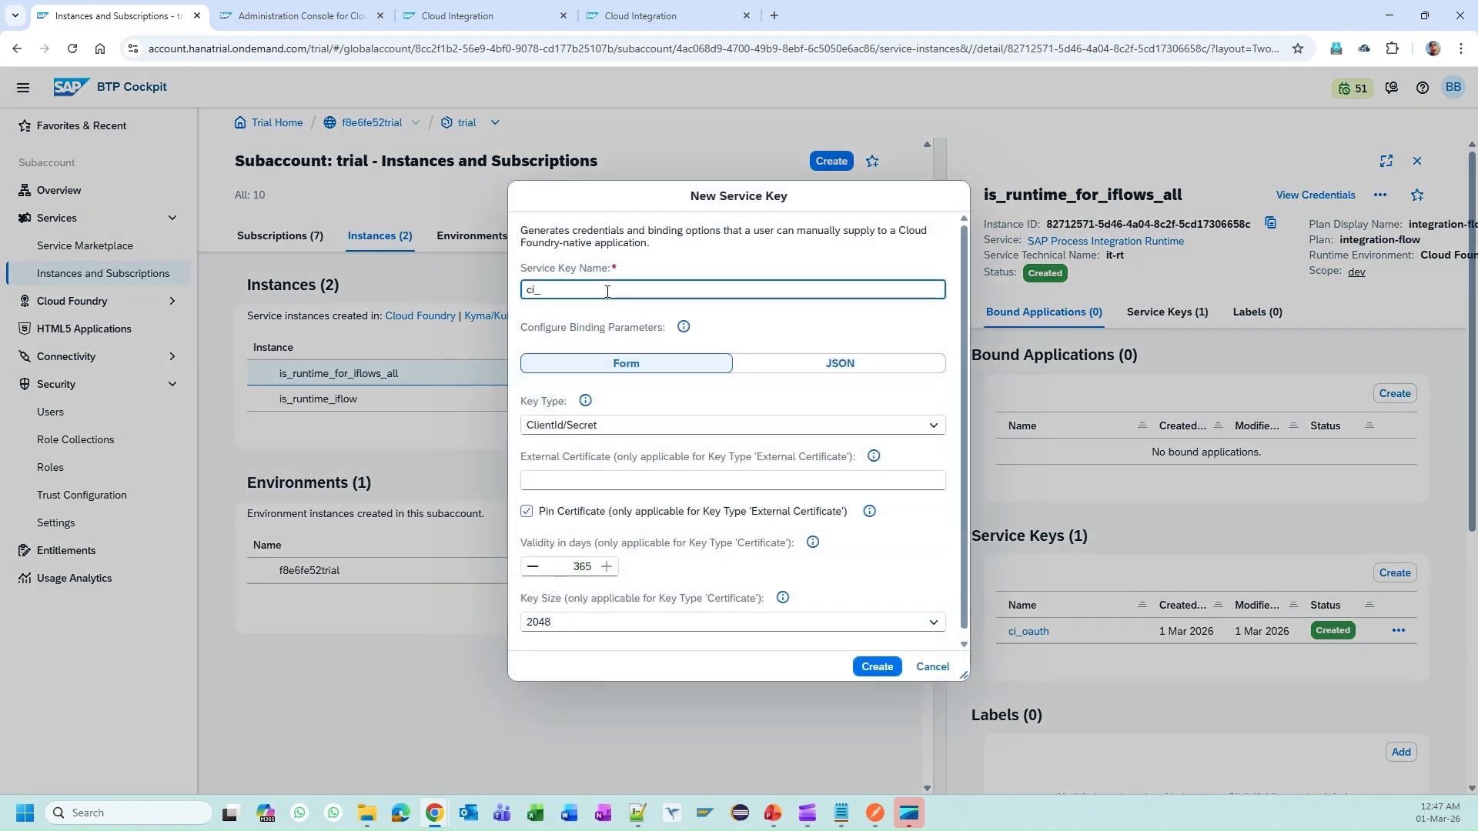
text(sap_cert)
click(651, 432)
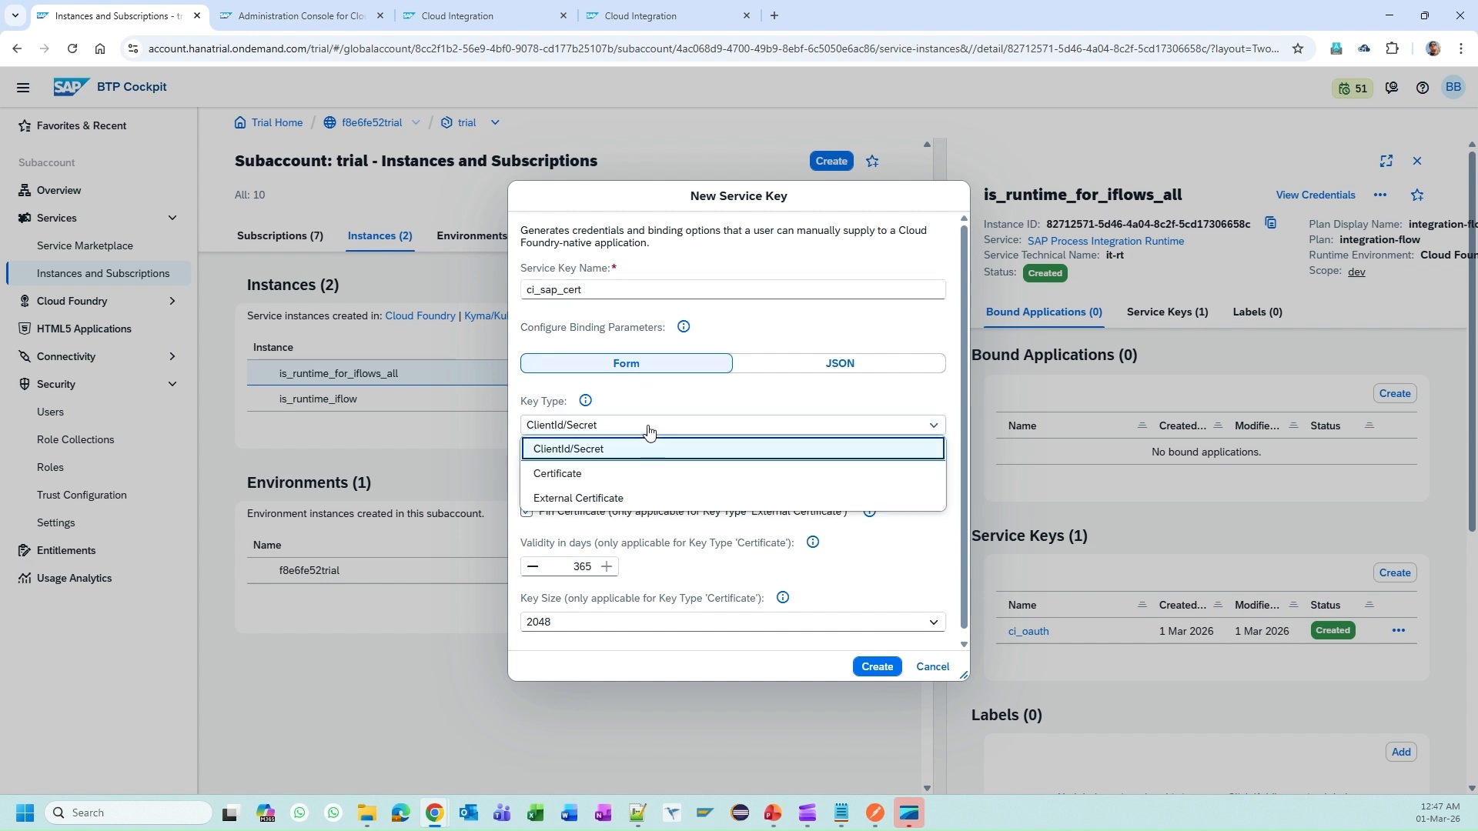
click(605, 478)
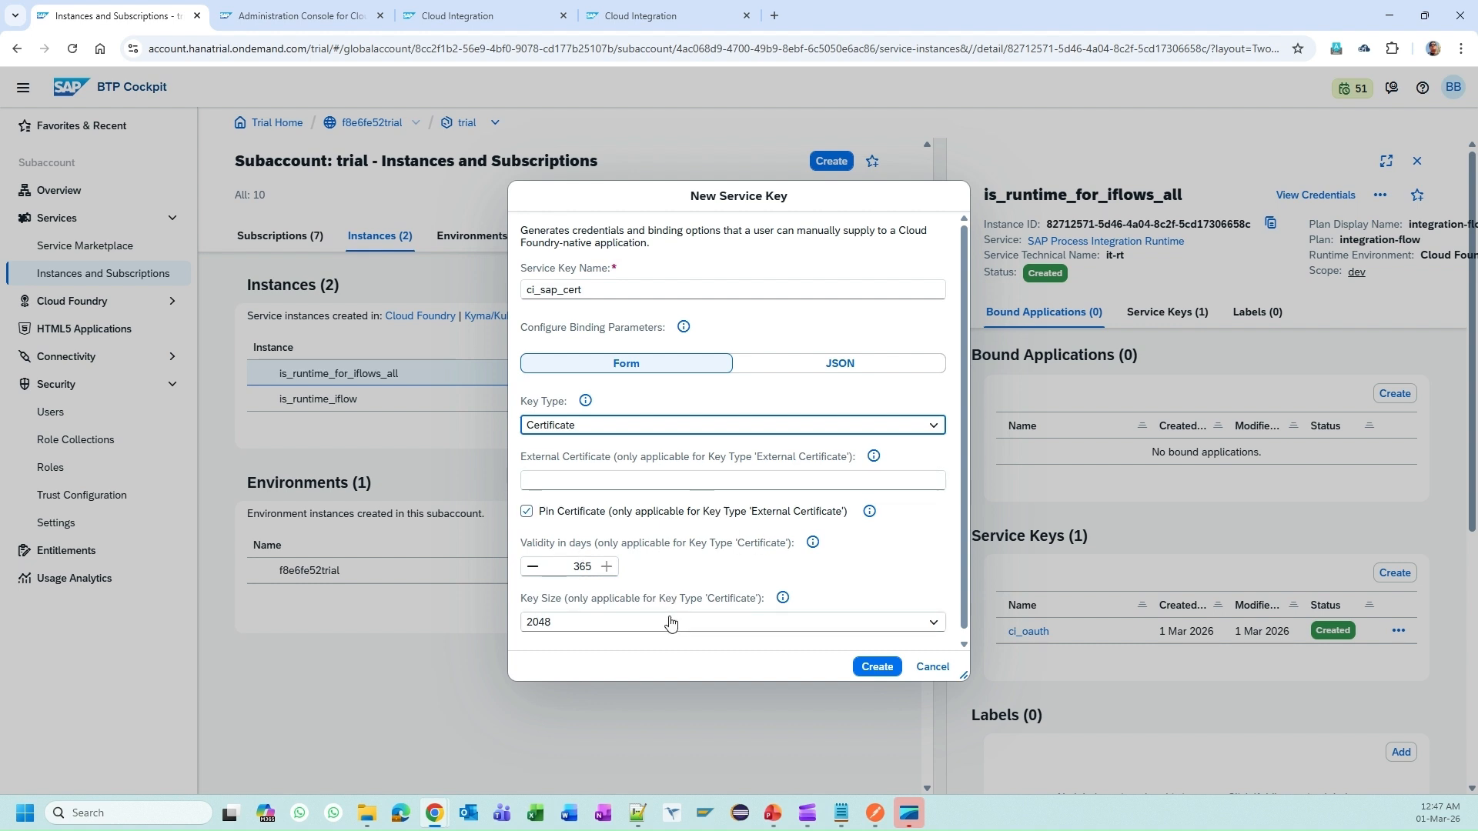
click(932, 625)
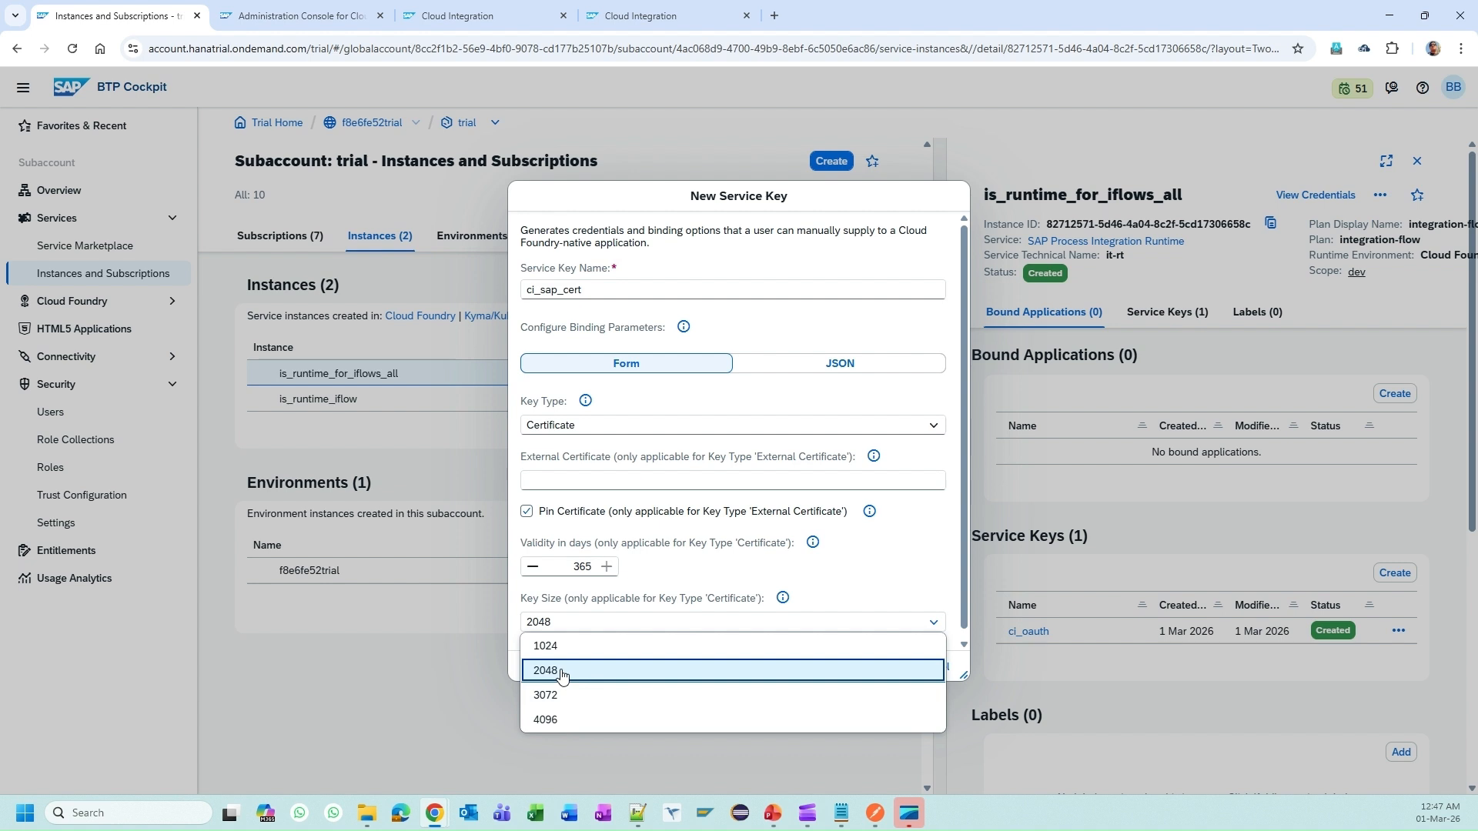
click(832, 593)
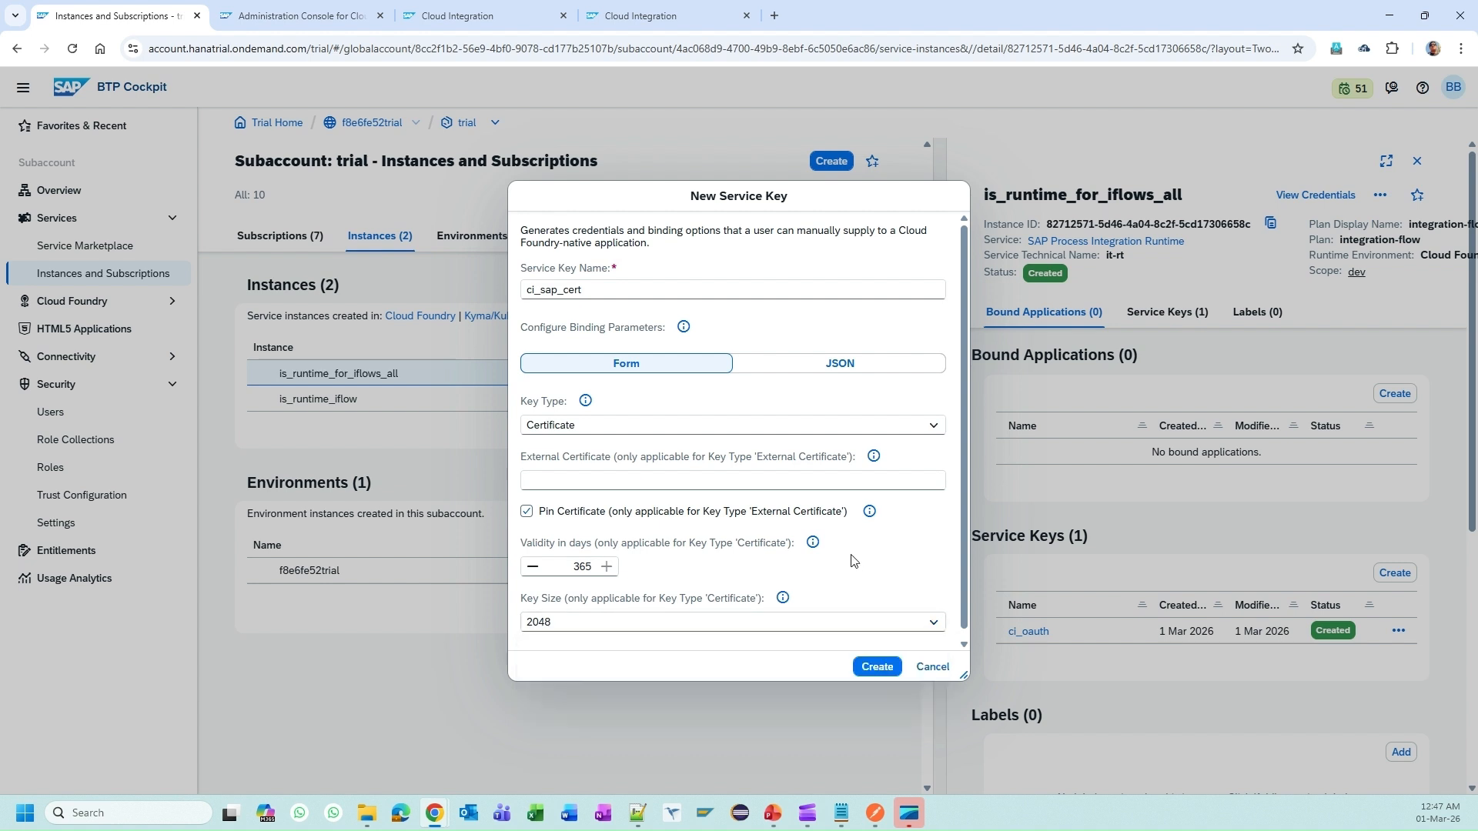
click(879, 668)
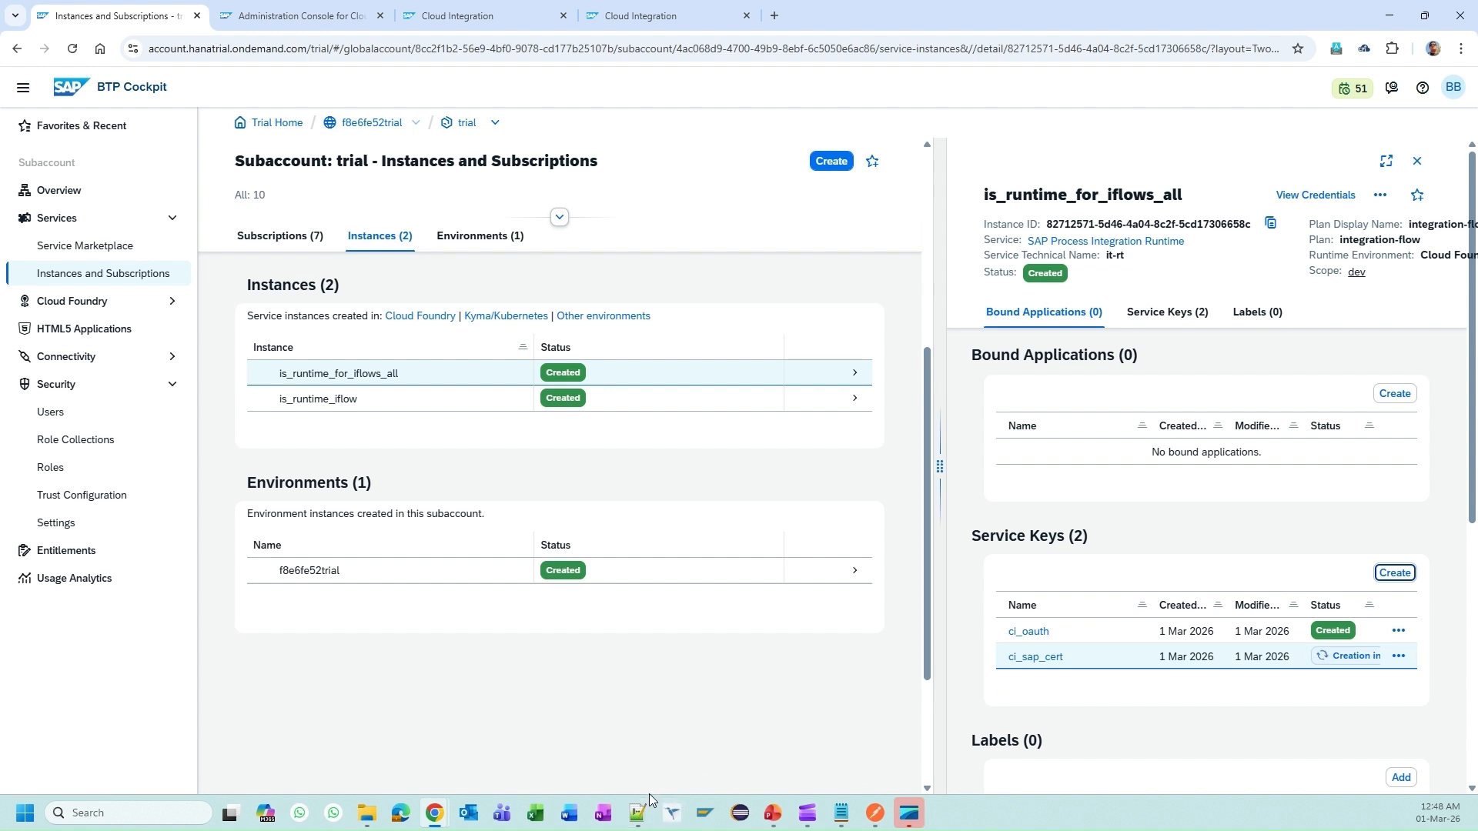
Step: Widen the detail pane and open the ci_sap_cert credentials showing client ID, URL and certificate
mouse_move(643, 808)
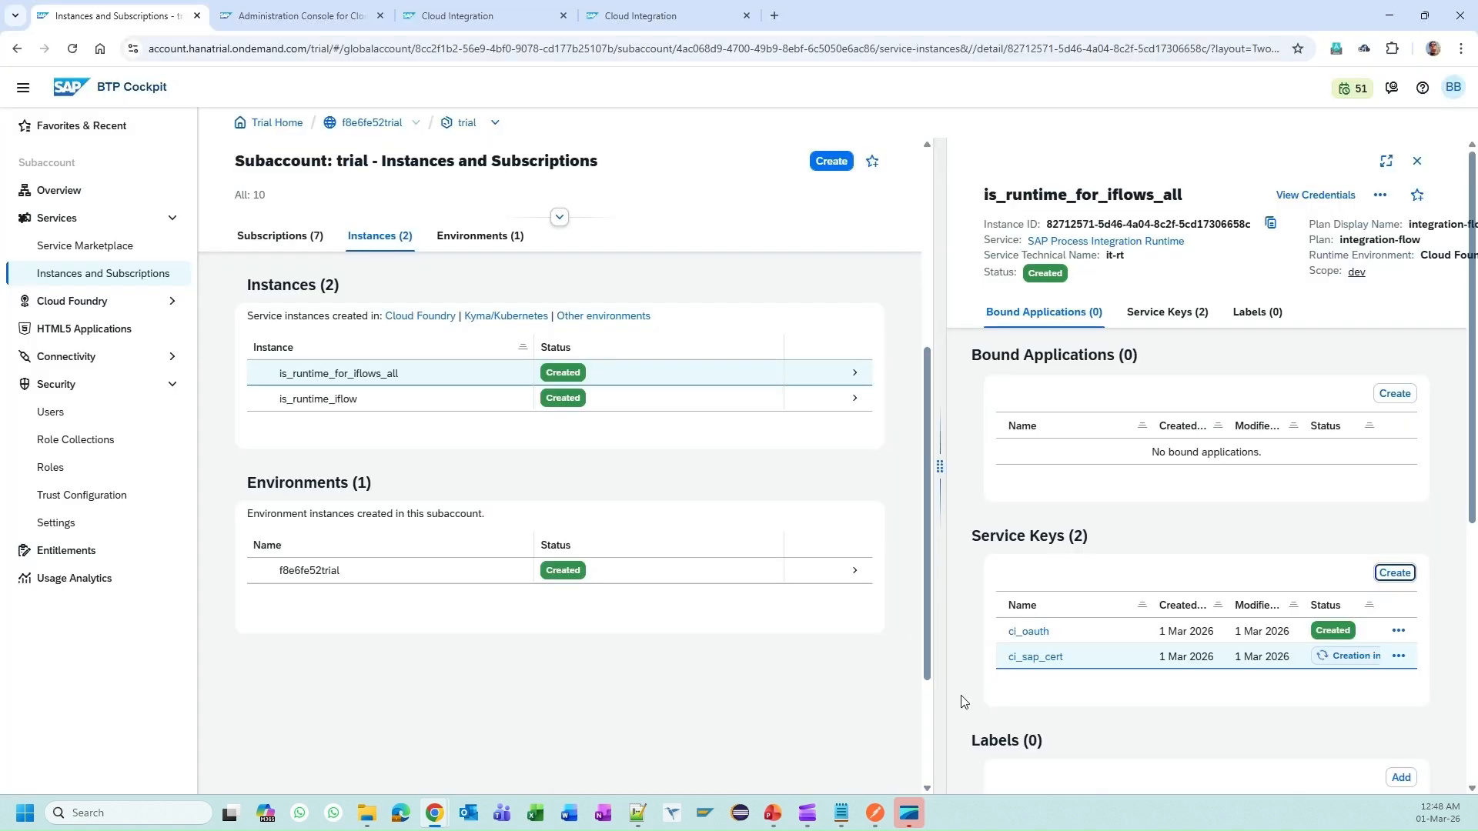
click(963, 700)
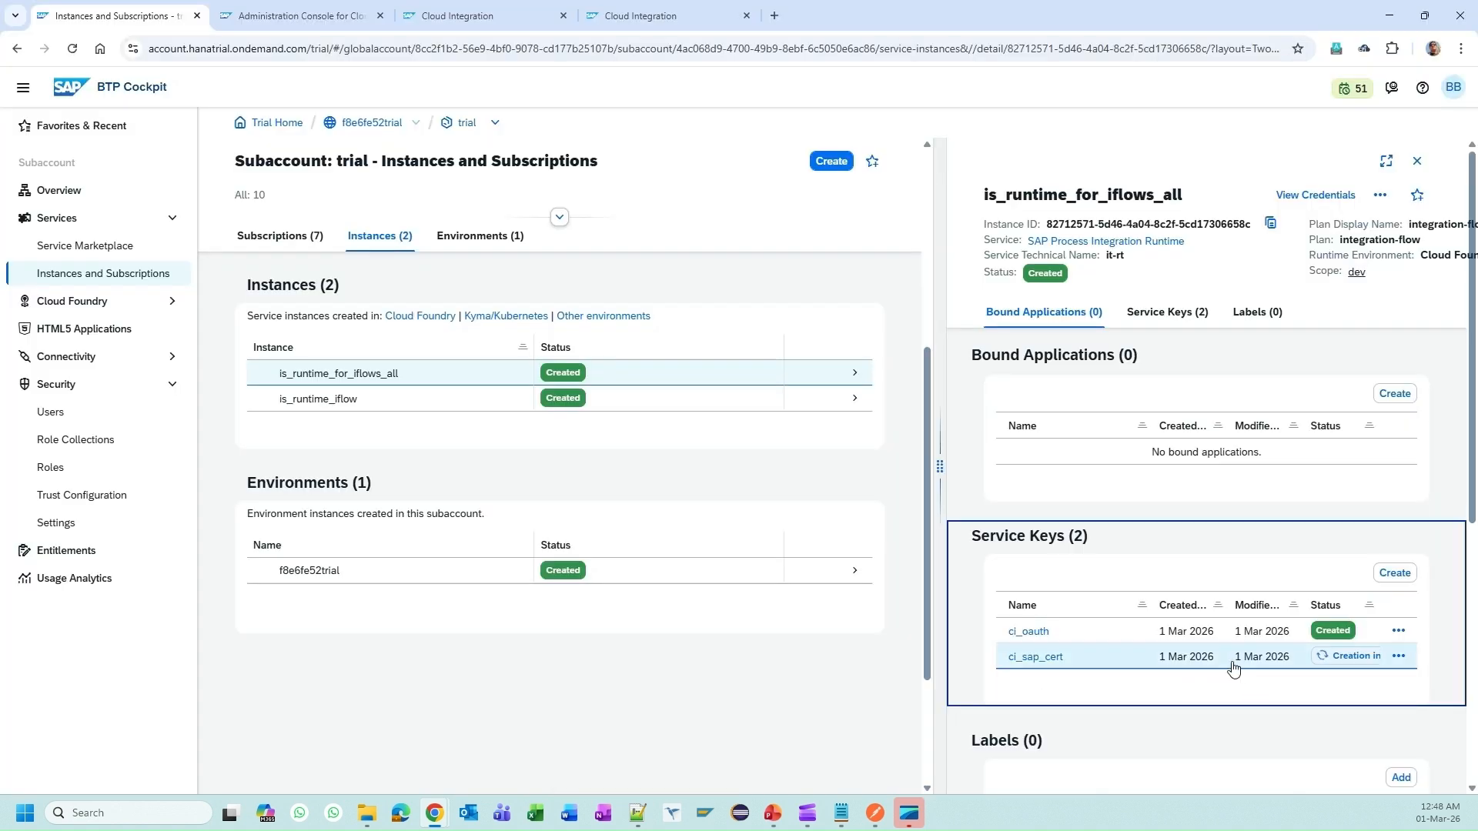
click(1184, 667)
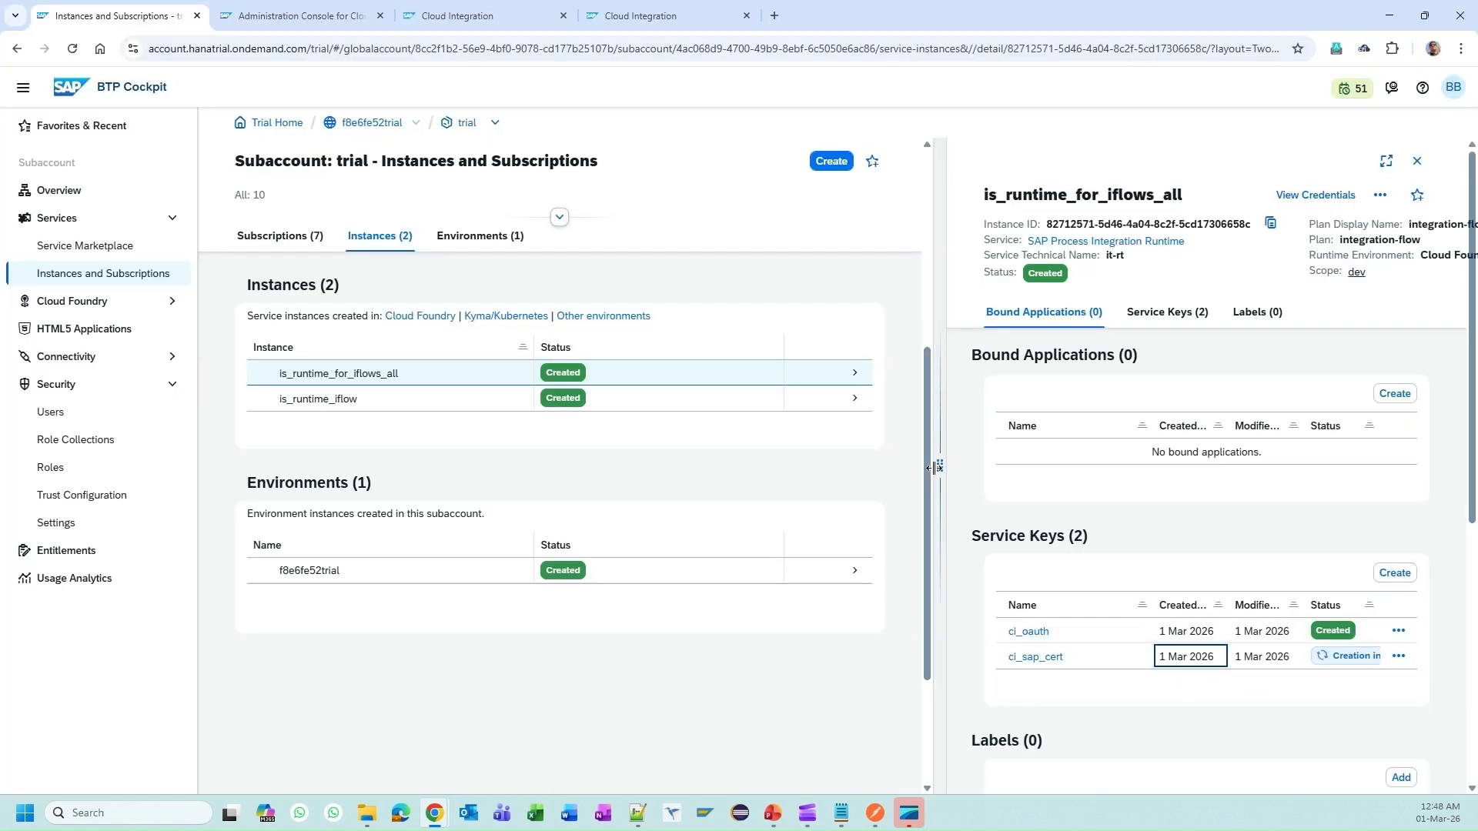
drag(934, 467, 716, 465)
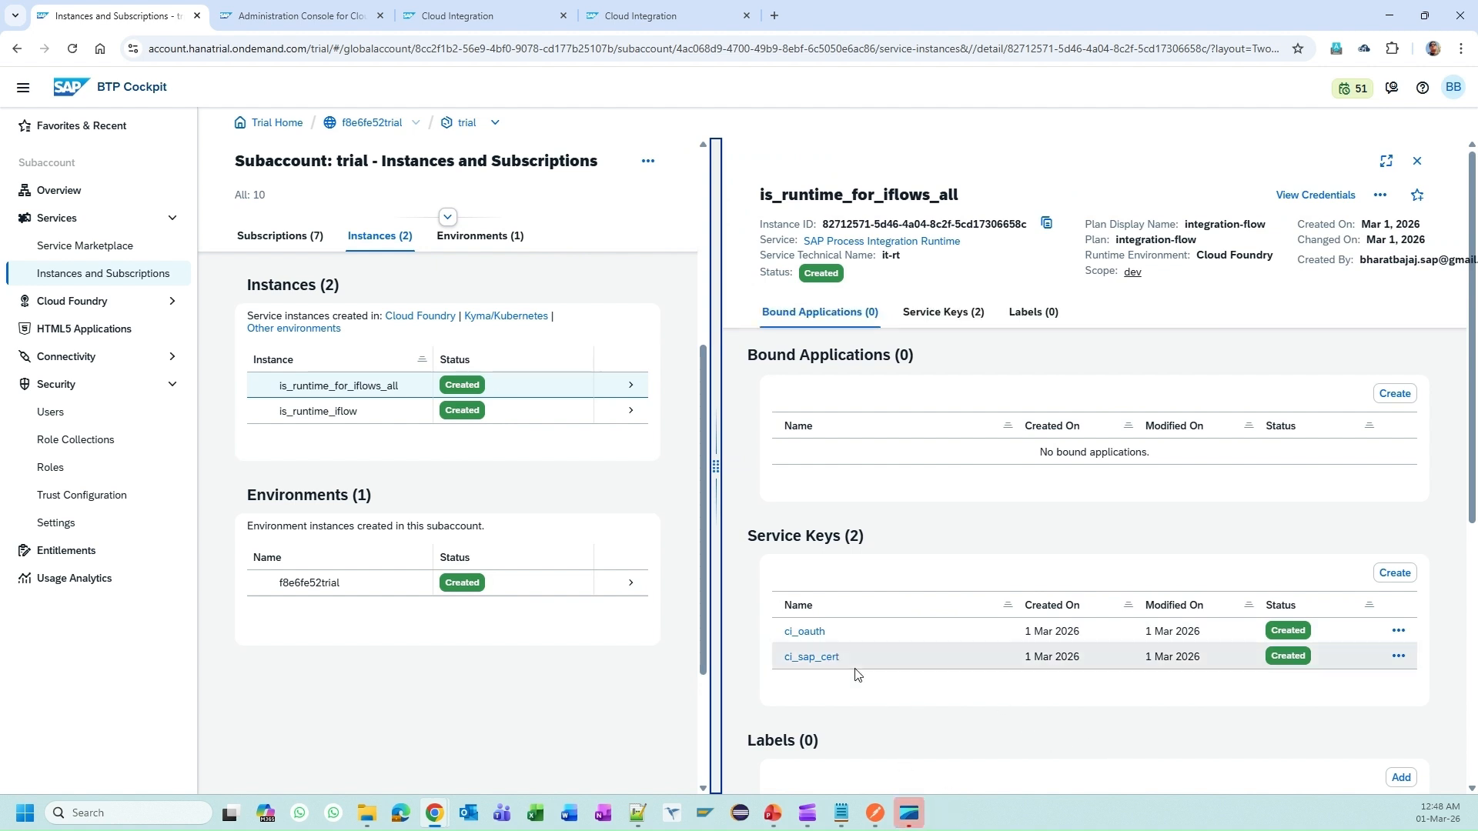
click(819, 664)
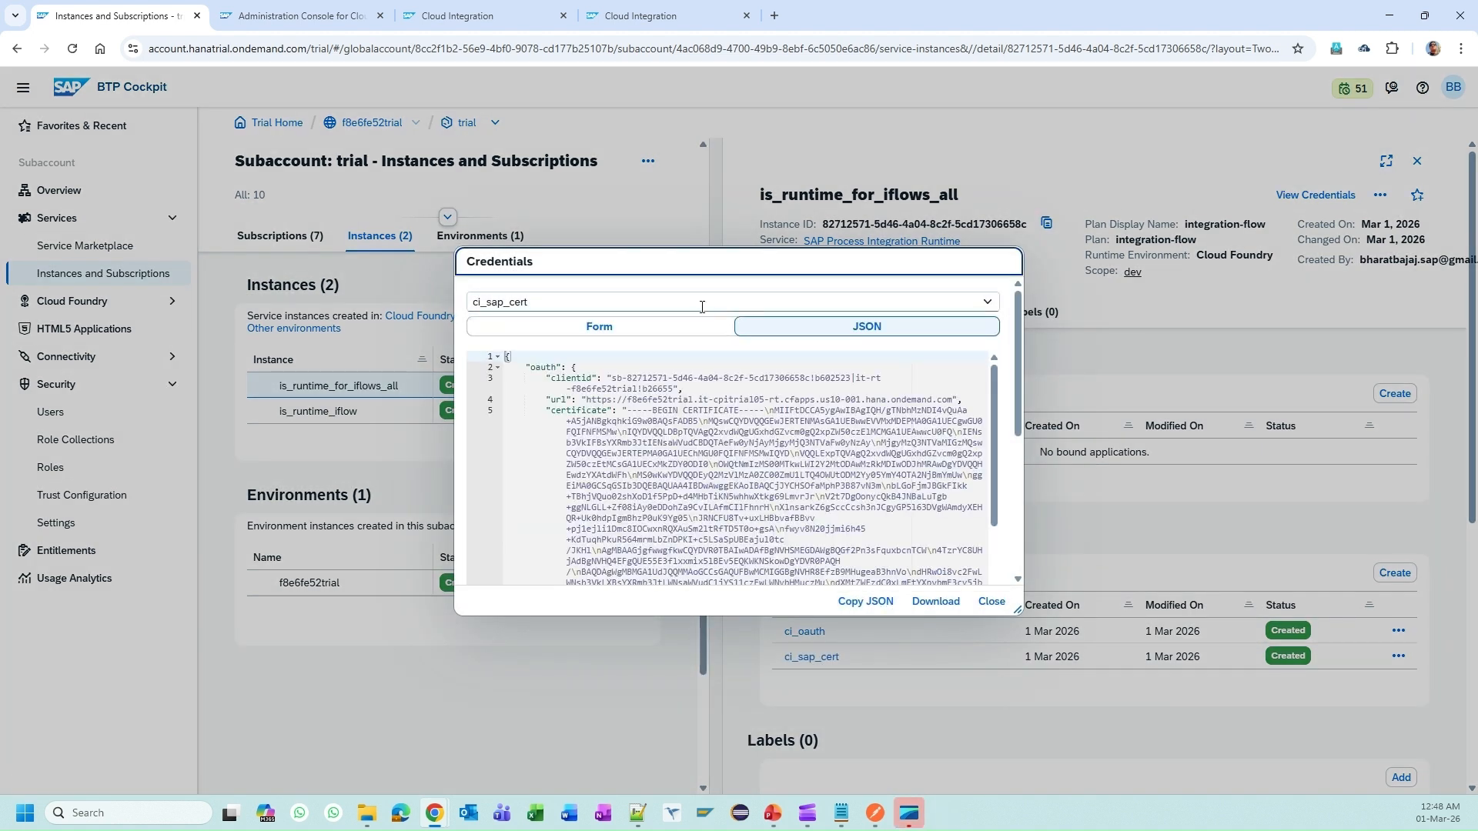
Step: Scroll through the ci_sap_cert JSON credentials and select part of the RSA private key
scroll(631, 413, down, 10)
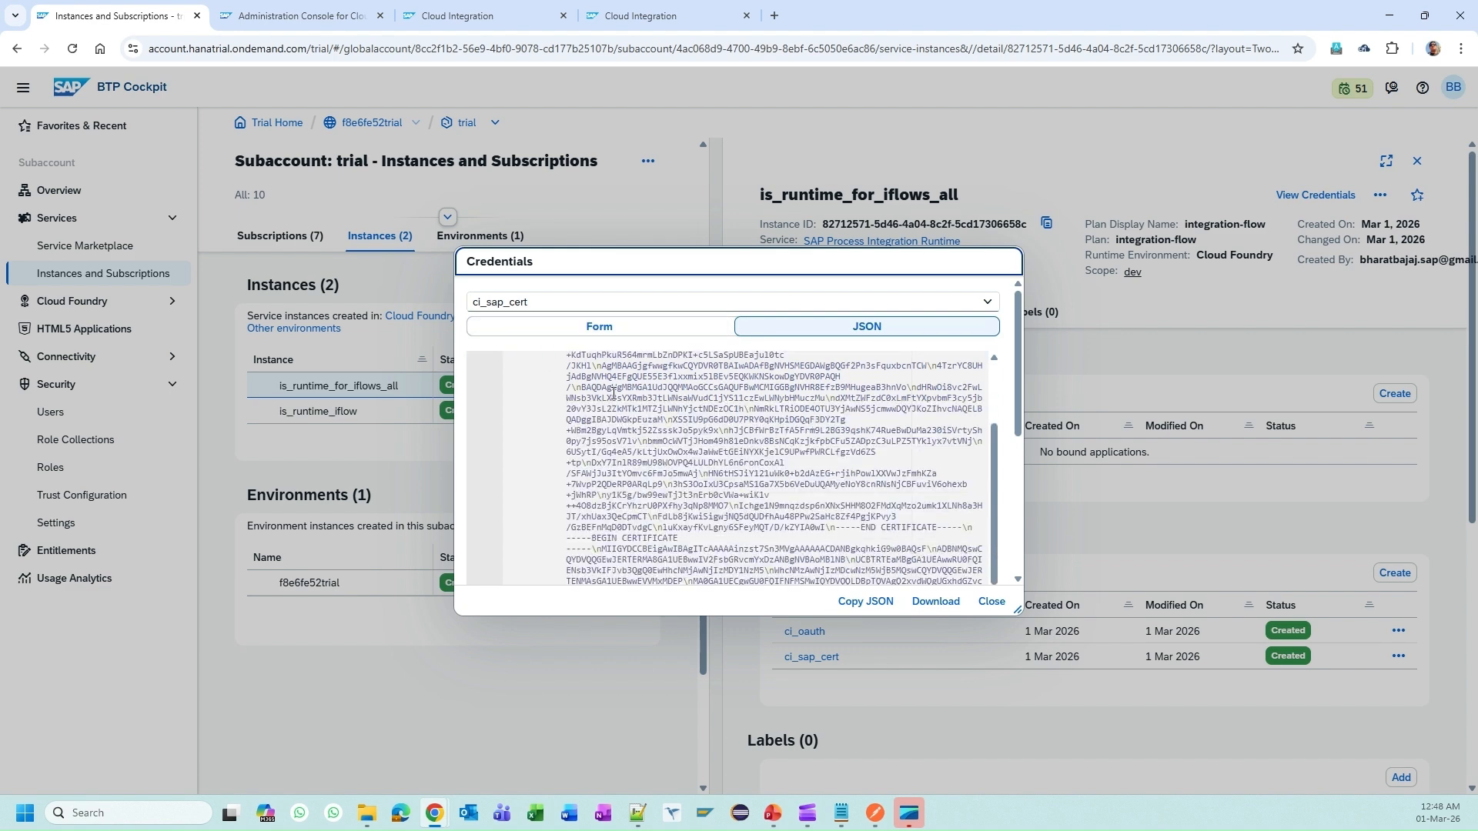
scroll(613, 394, down, 5)
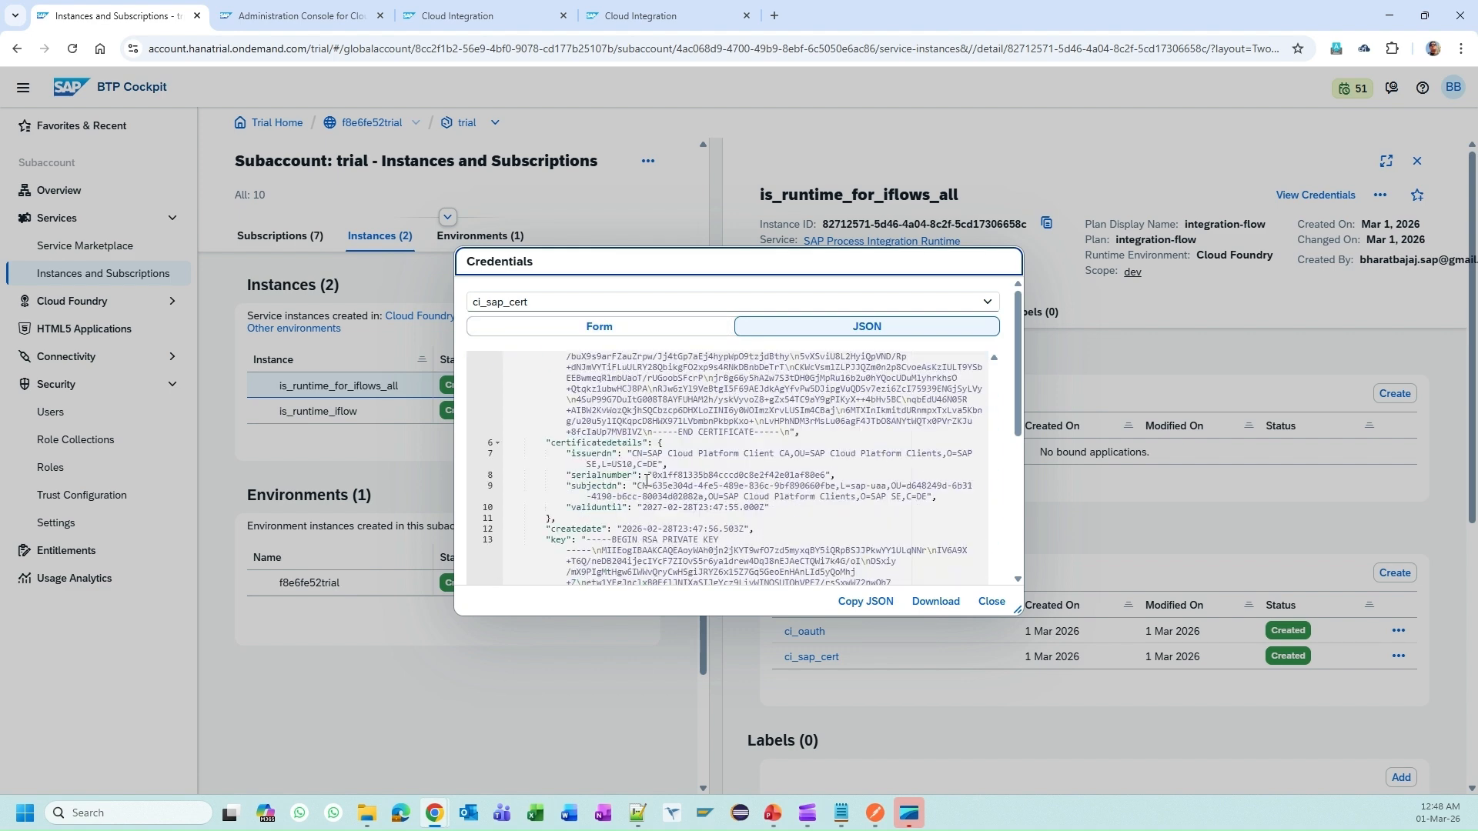
scroll(674, 426, down, 3)
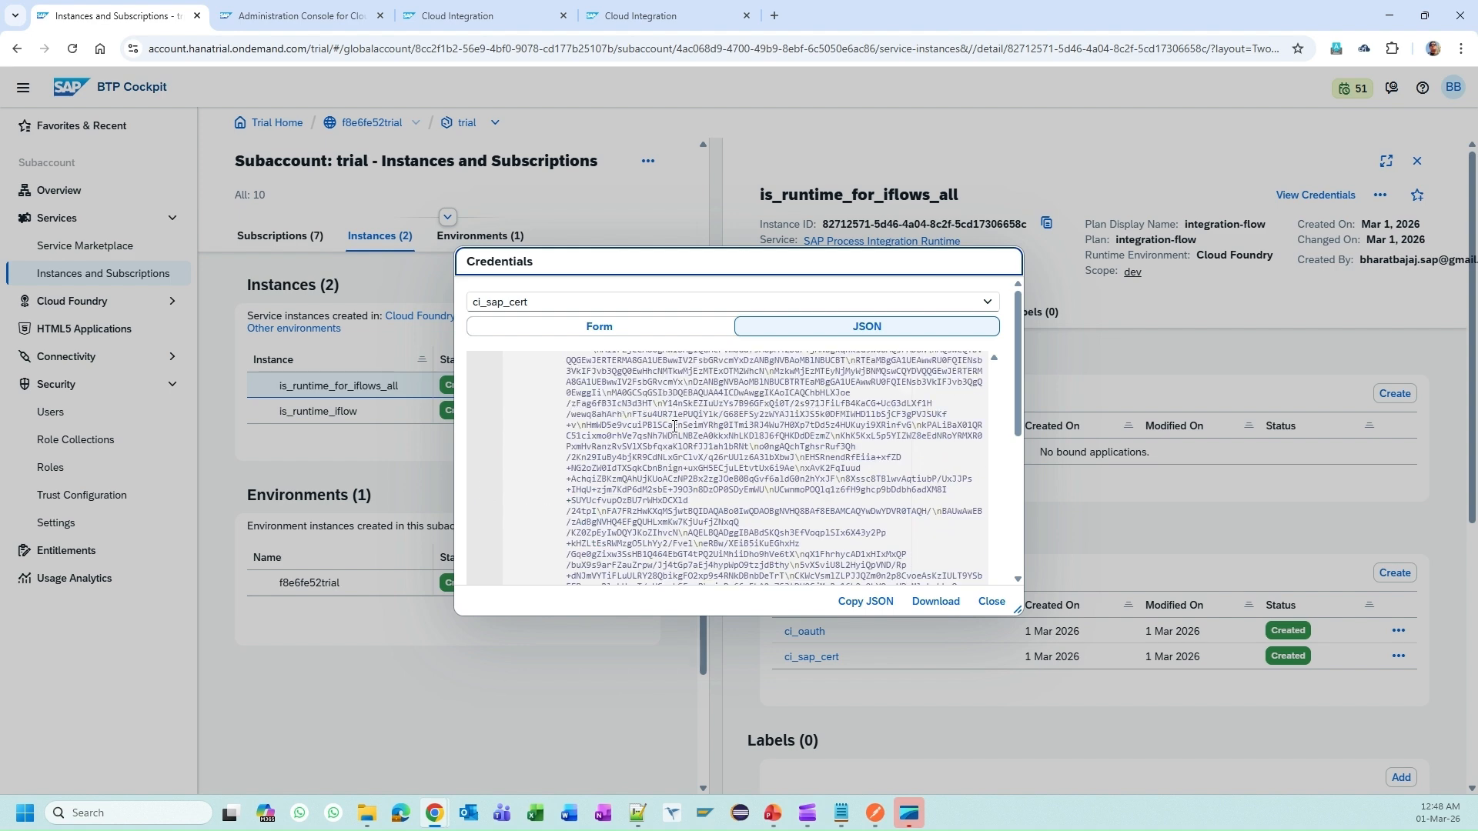
scroll(674, 435, up, 10)
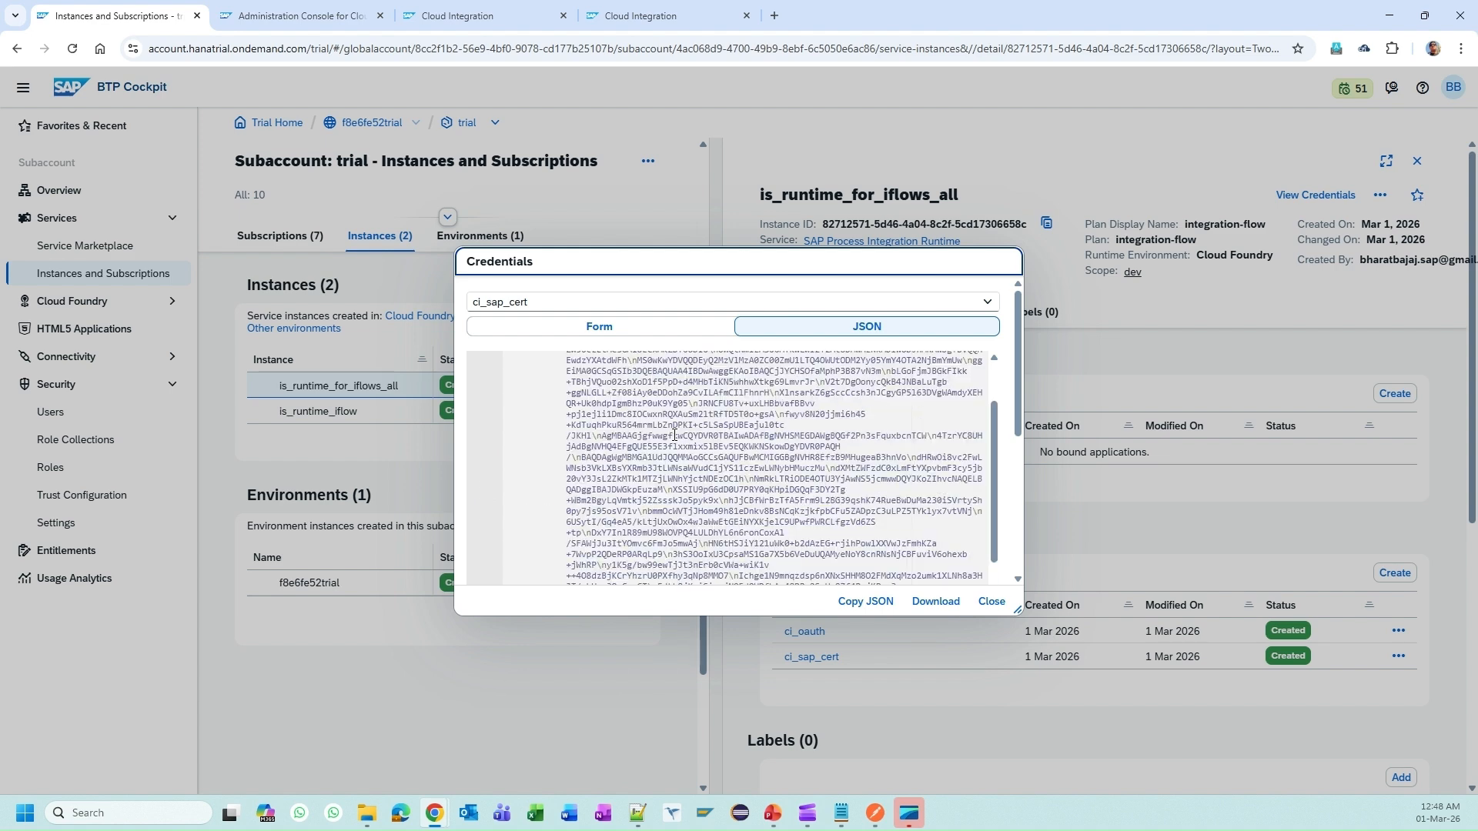
scroll(674, 435, up, 5)
scroll(685, 439, down, 15)
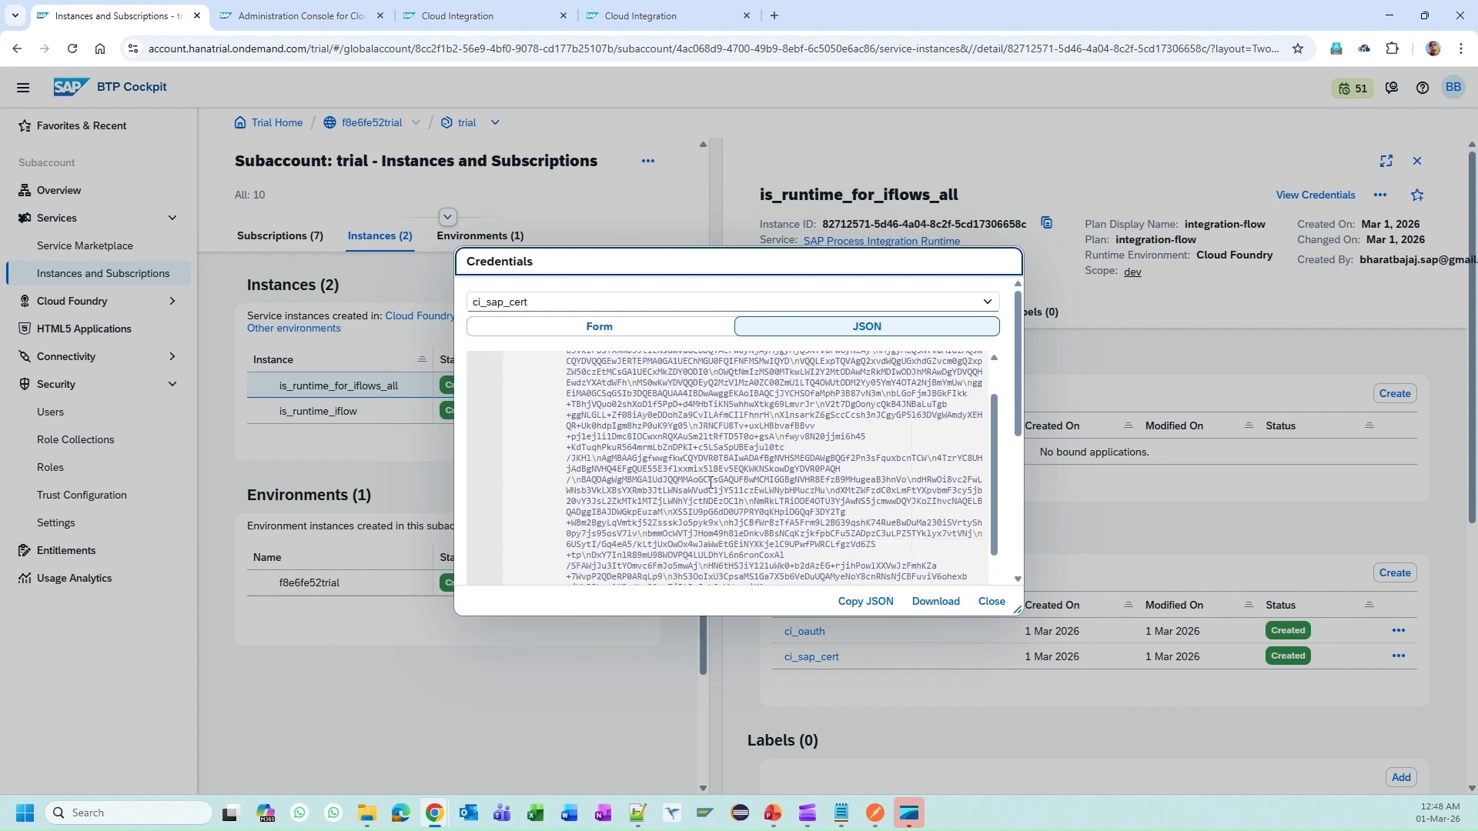
scroll(709, 479, down, 10)
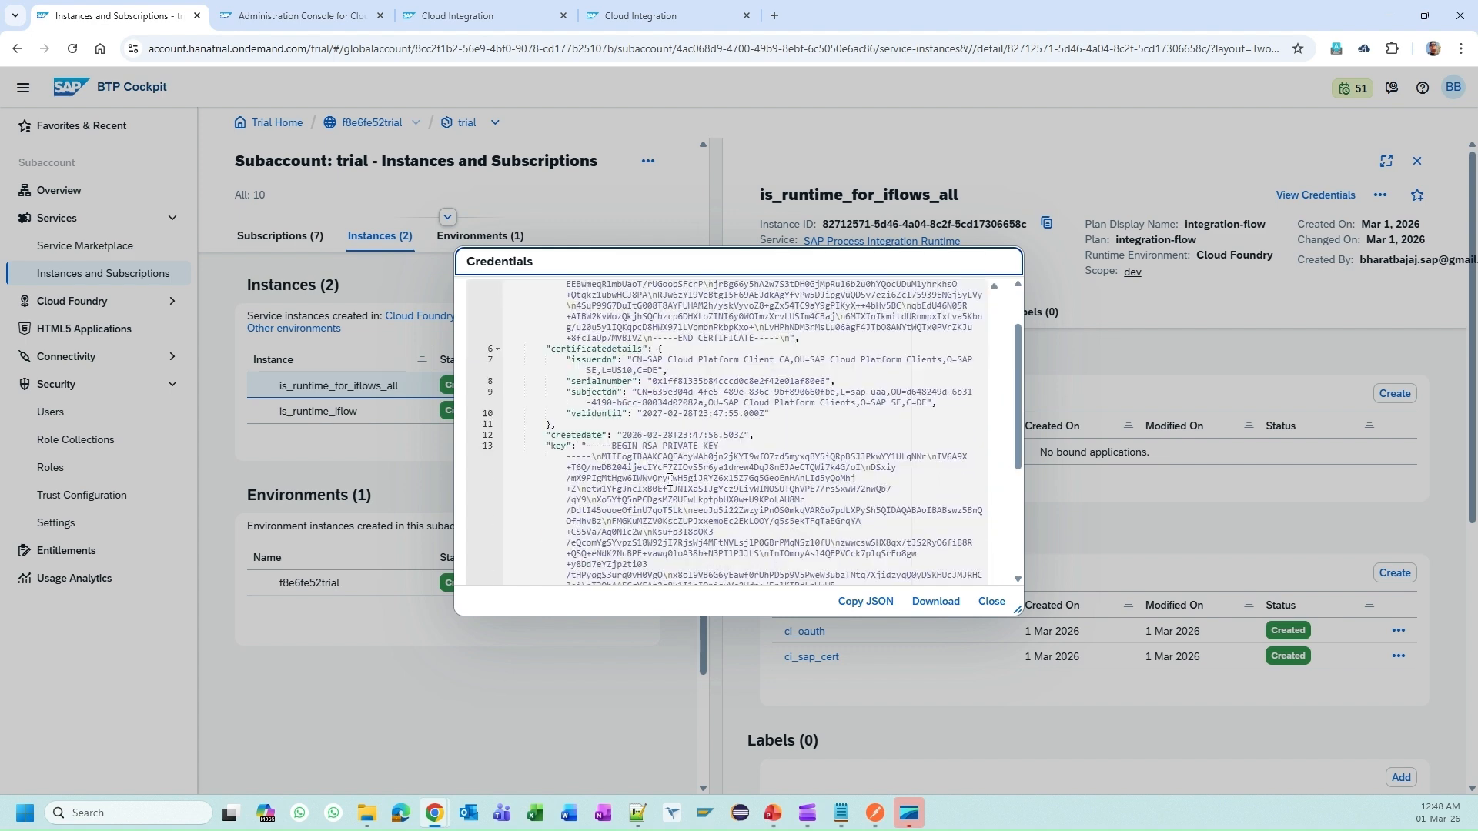
drag(582, 364, 570, 270)
Step: Select the complete RSA private key text from its start through its end
scroll(689, 513, down, 3)
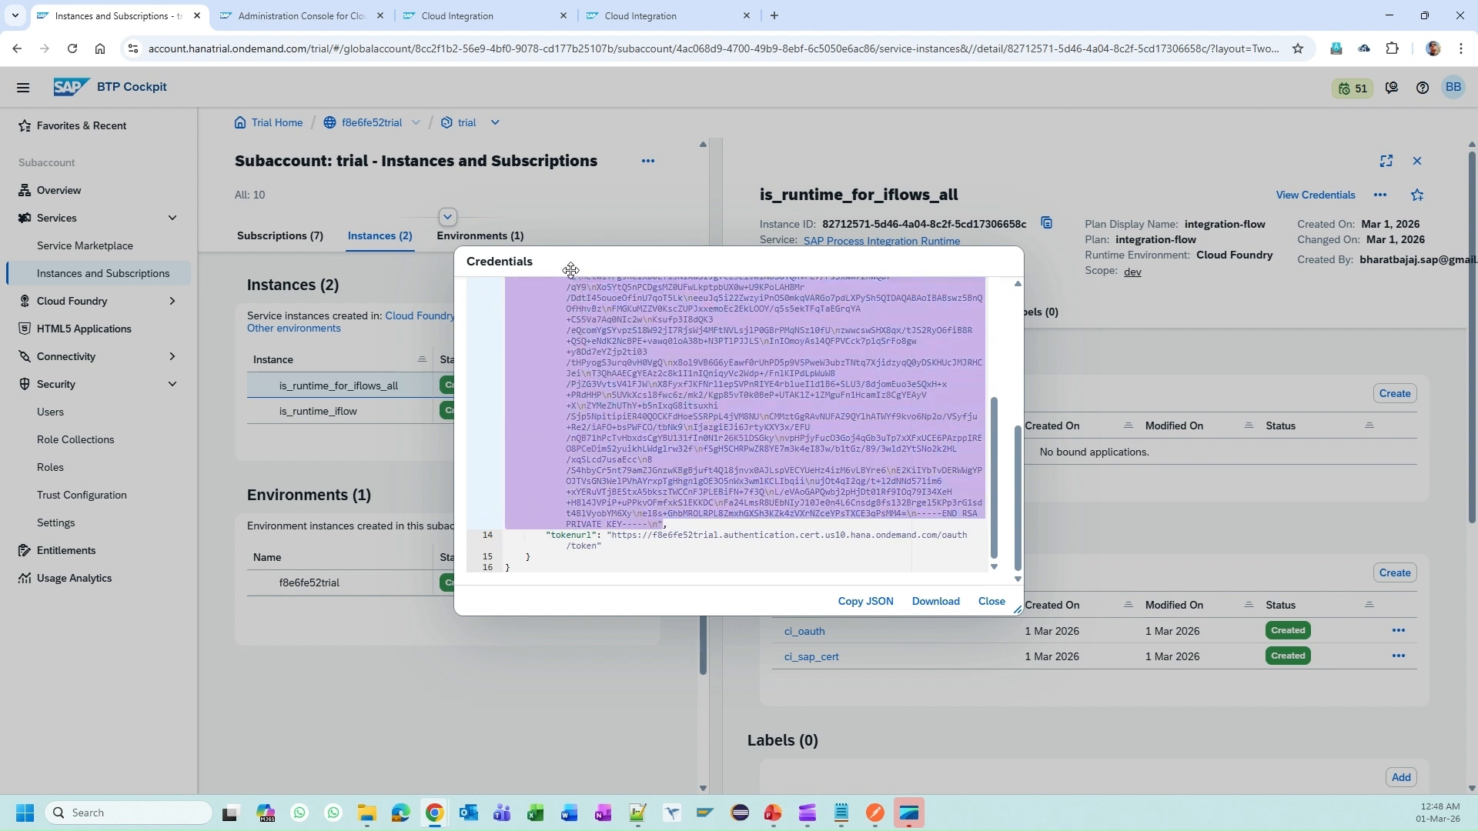
scroll(636, 376, up, 2)
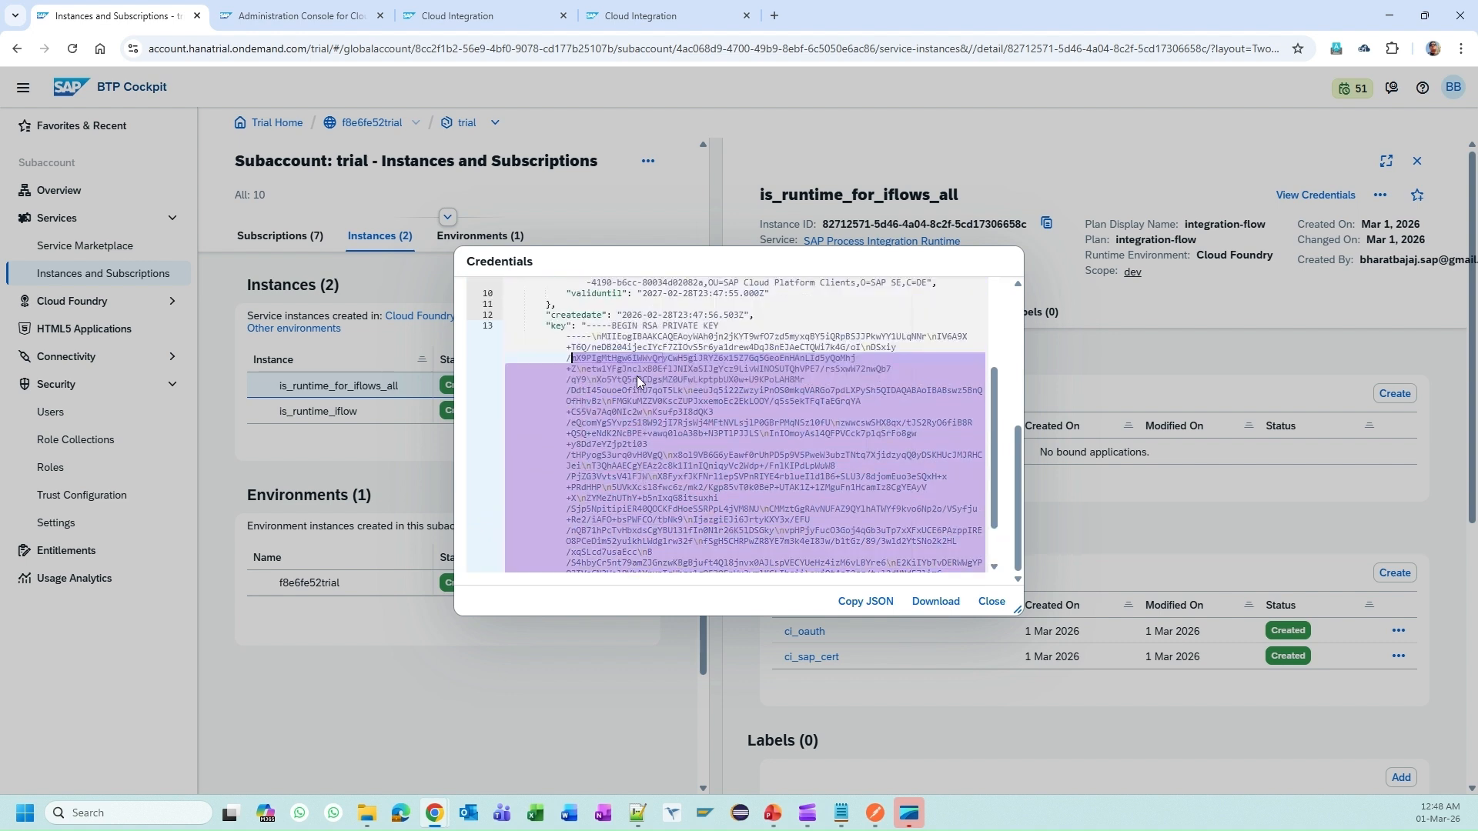
click(584, 326)
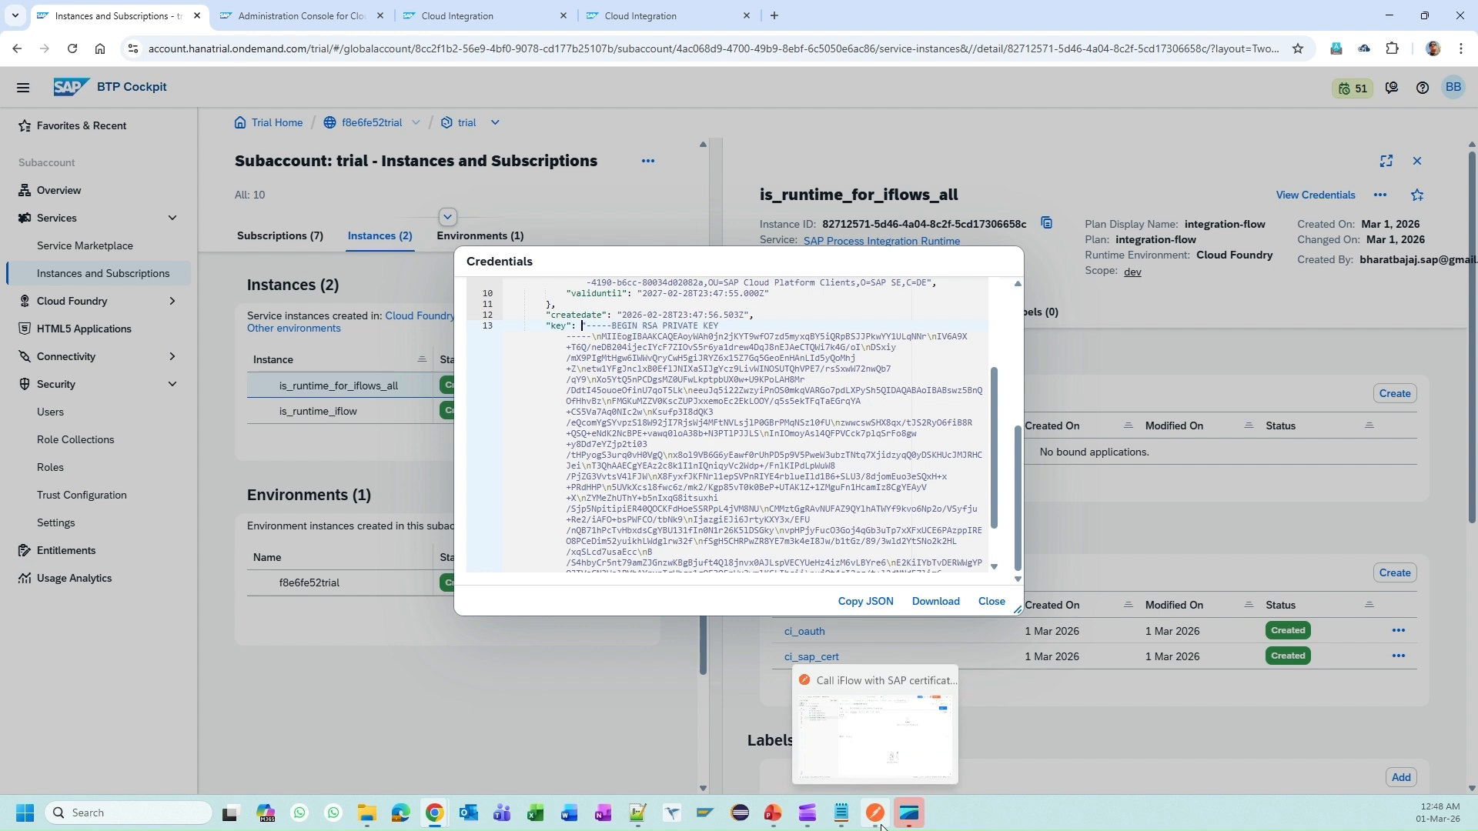
drag(582, 329, 695, 530)
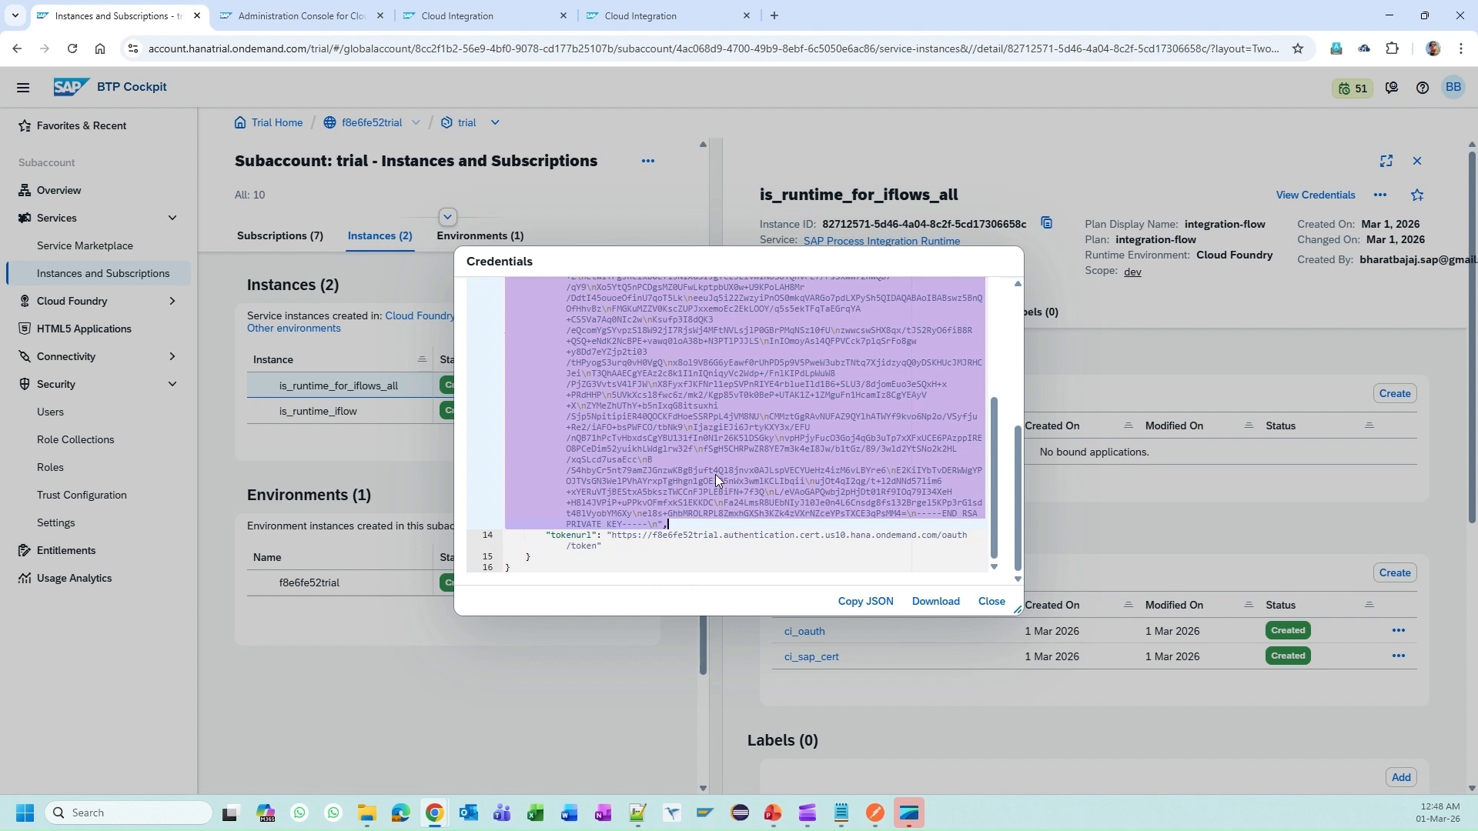
scroll(608, 304, up, 10)
scroll(655, 404, up, 10)
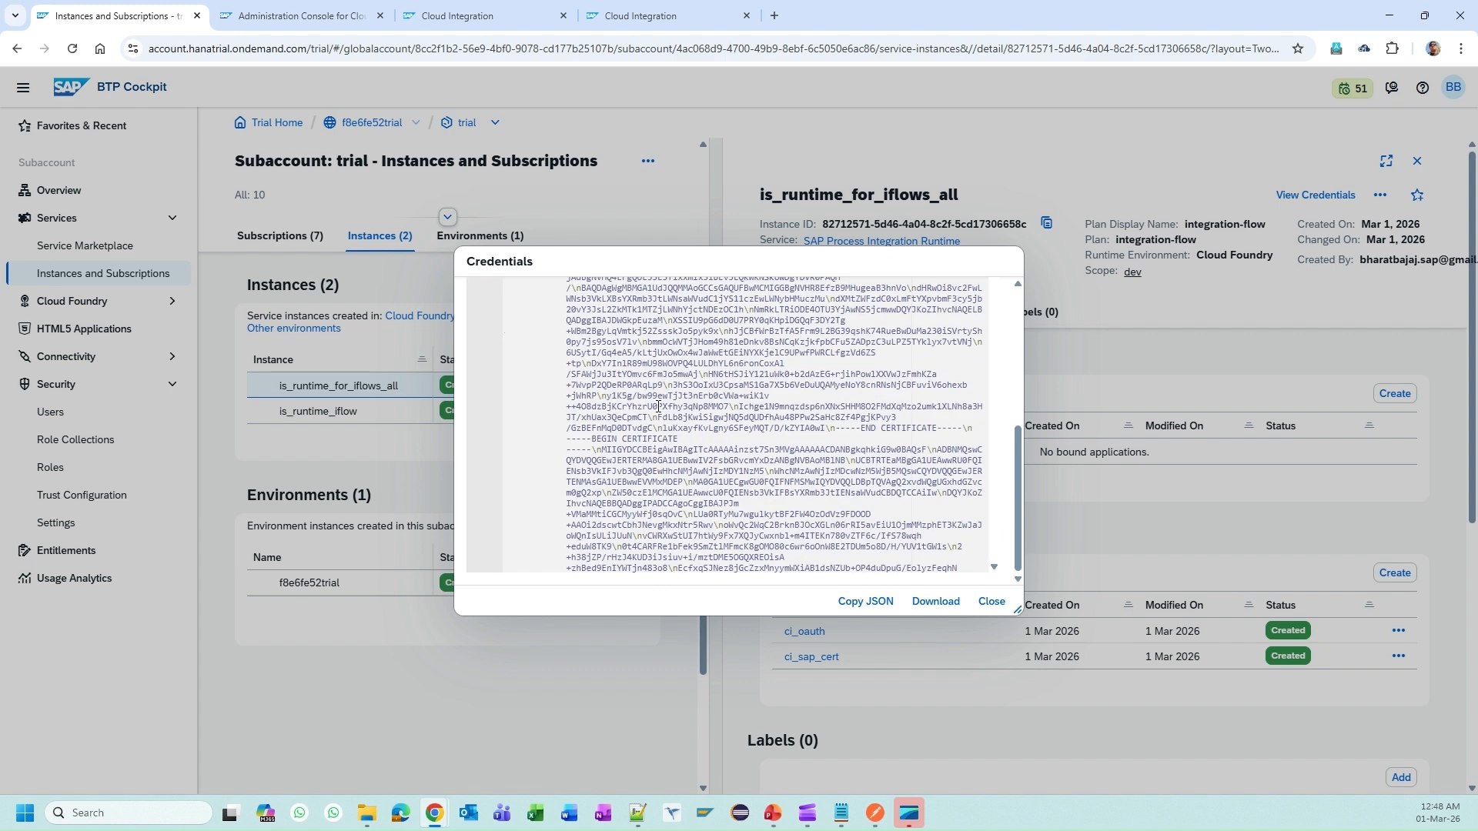
Step: Show the credentials as form fields, select the whole certificate value, and view the site information
click(563, 328)
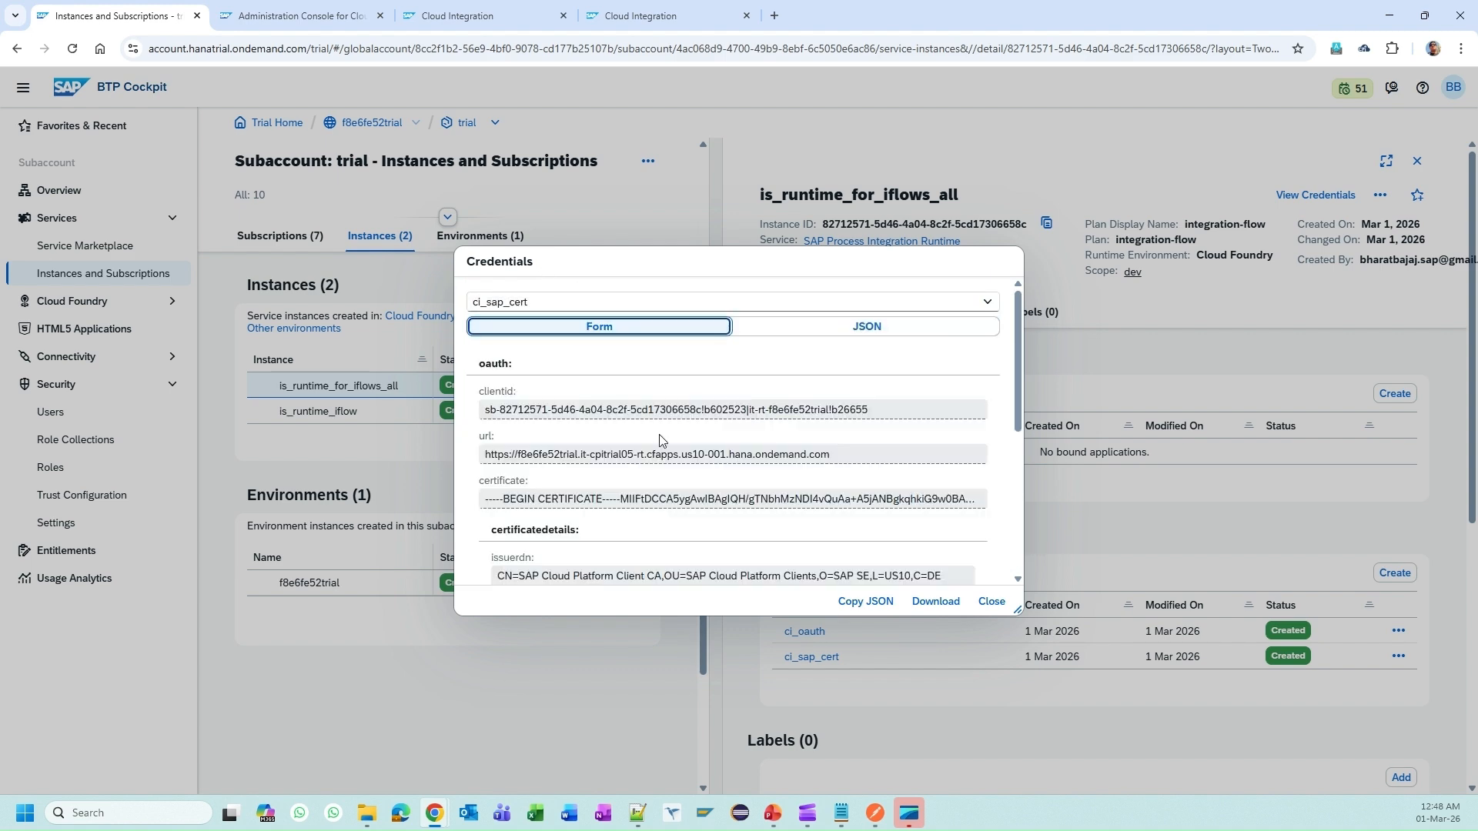
scroll(715, 448, down, 3)
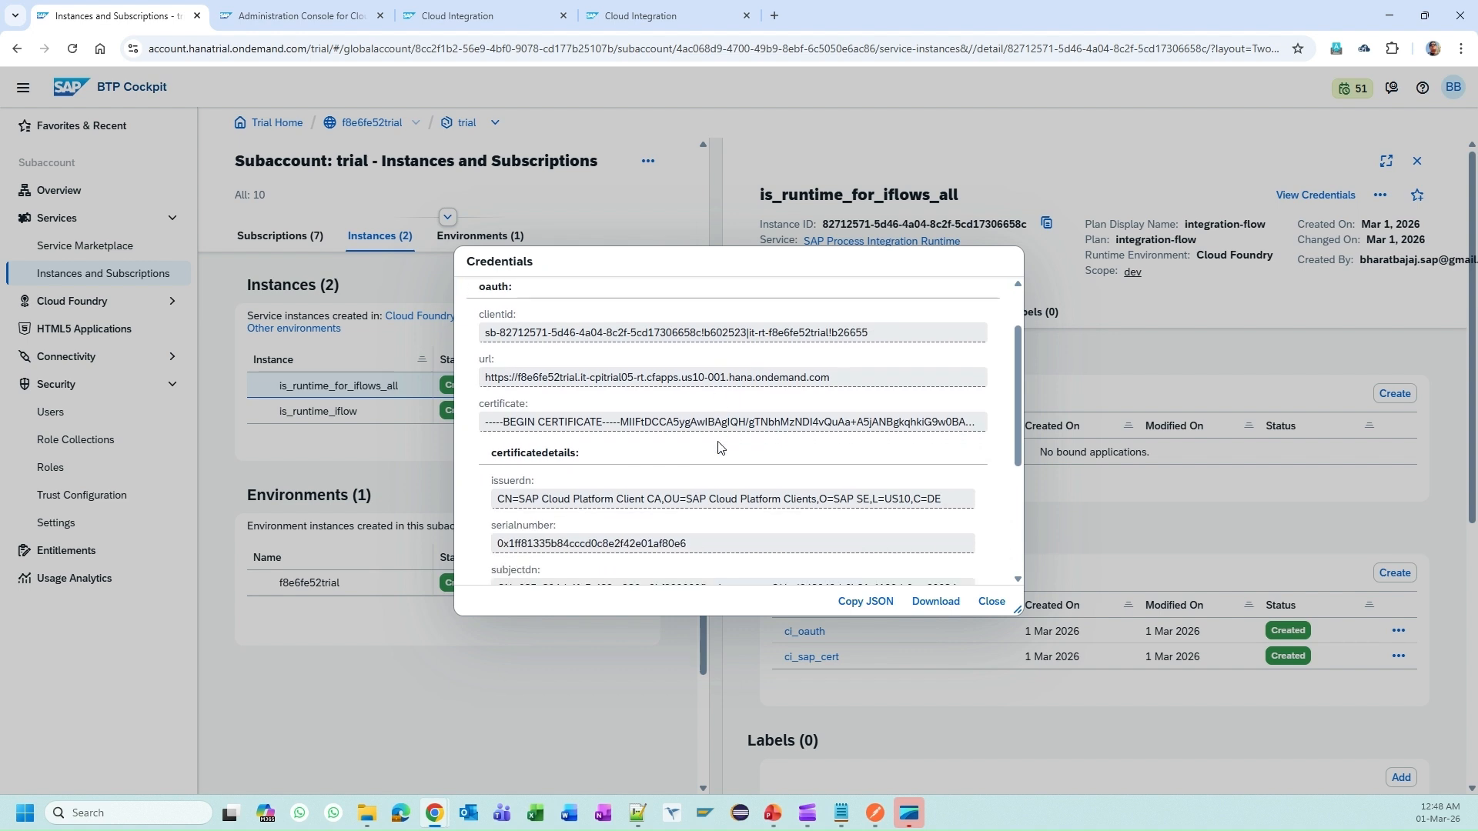
scroll(716, 448, up, 3)
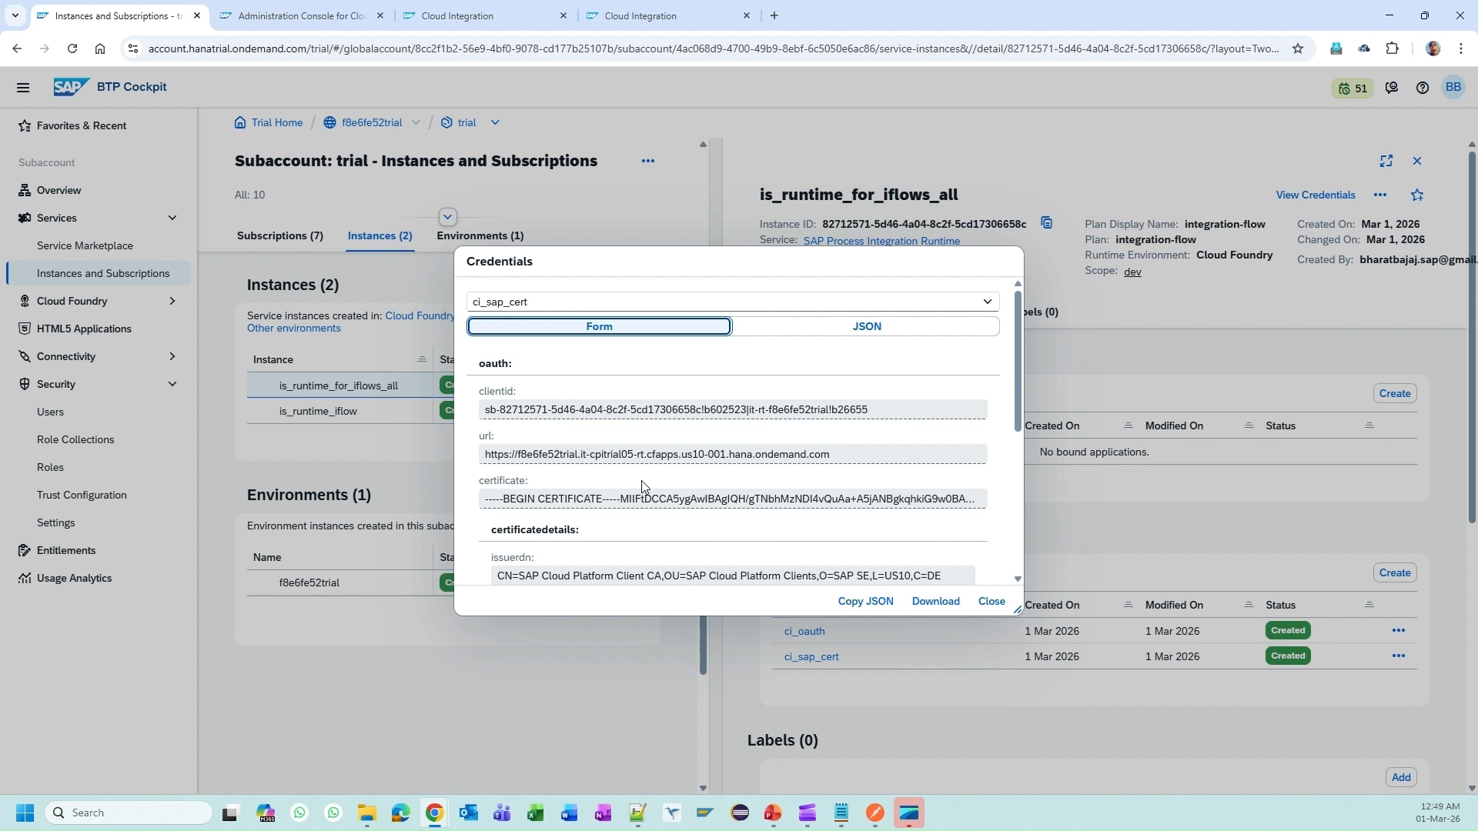
triple_click(581, 497)
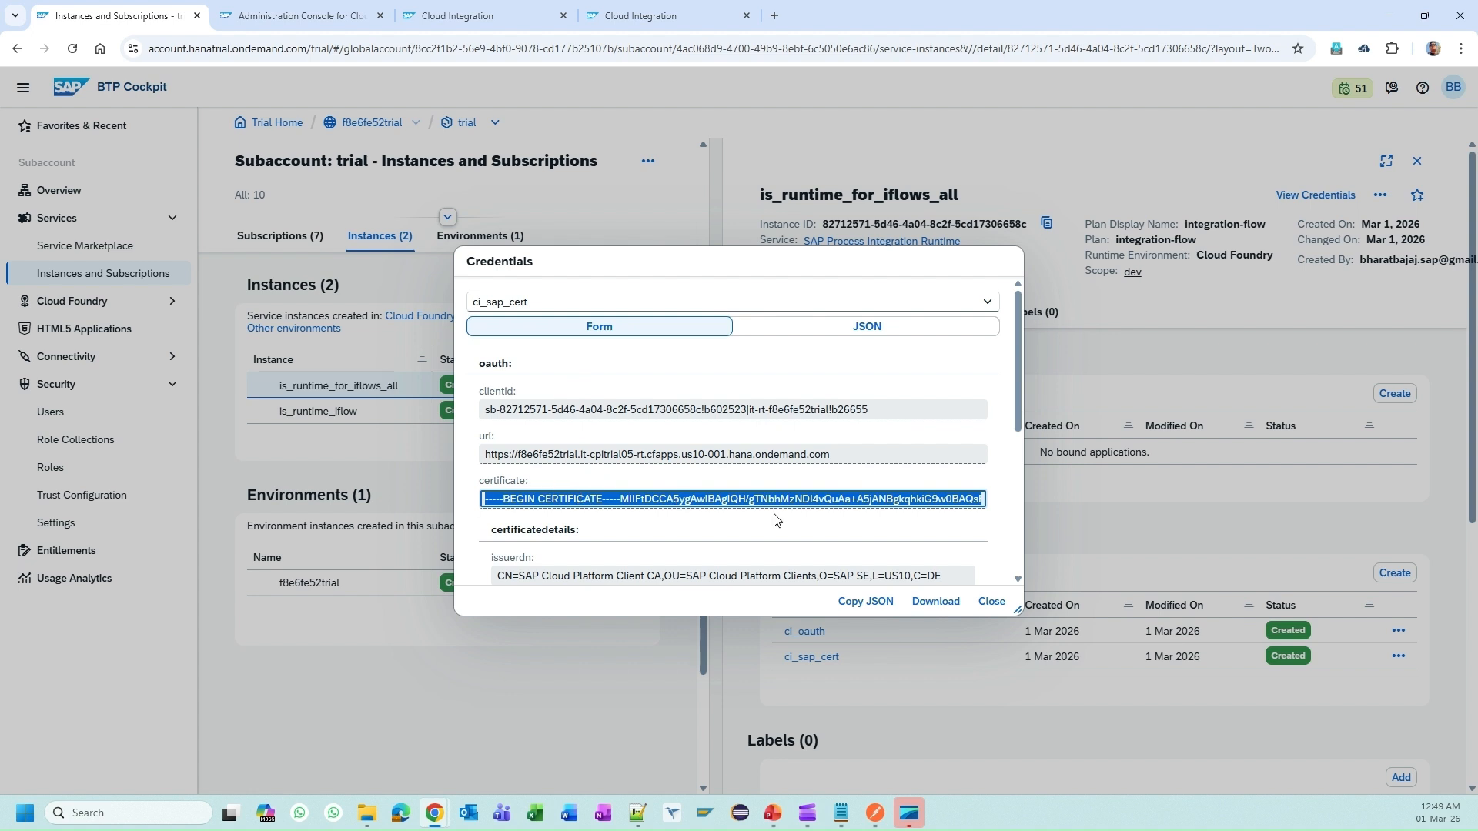
click(133, 49)
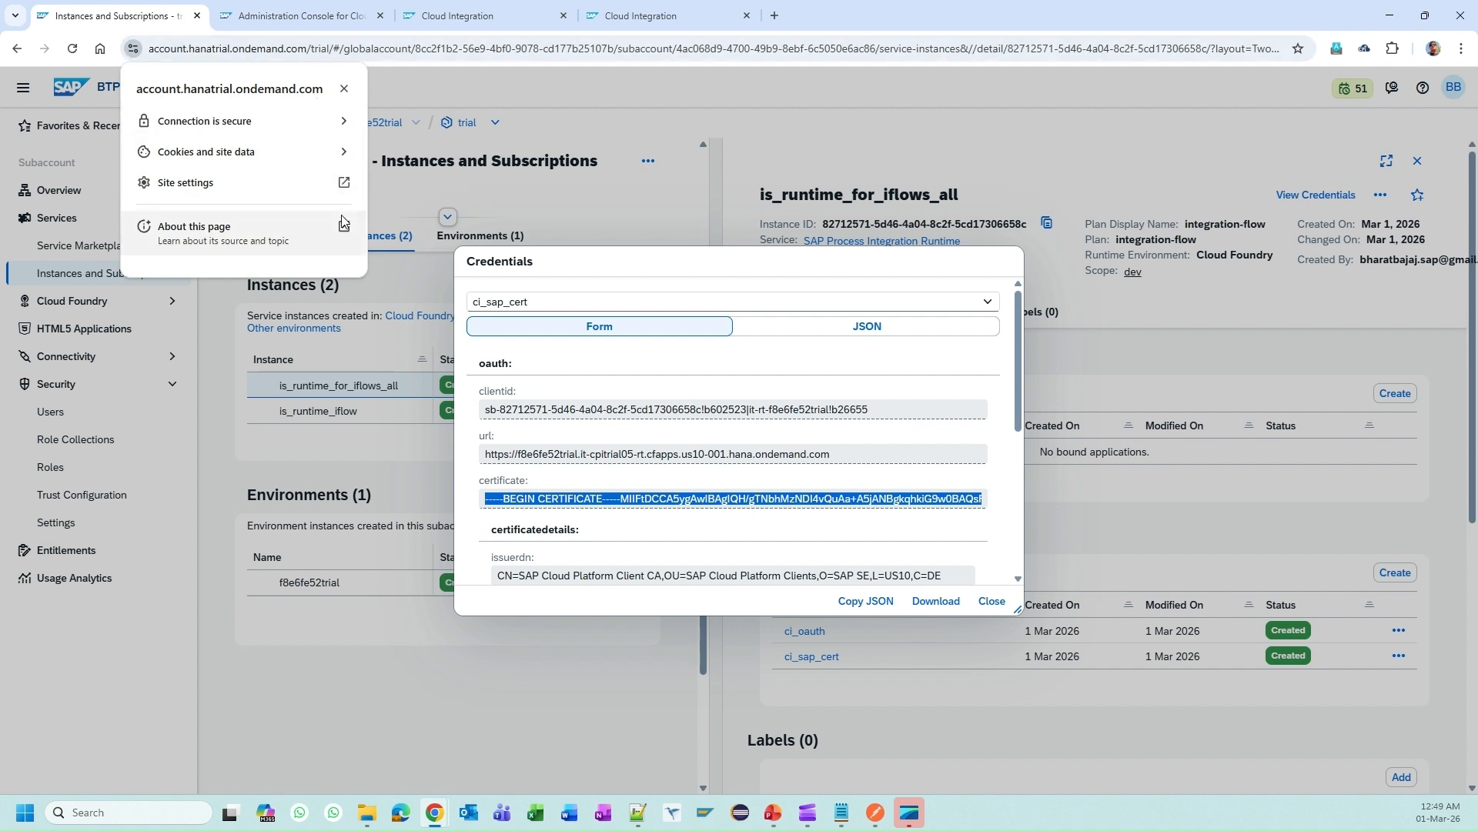
Step: Inspect the hanatrial.ondemand.com certificate chain, including DigiCert Global G2 CA1 and DigiCert Global Root G2
click(339, 122)
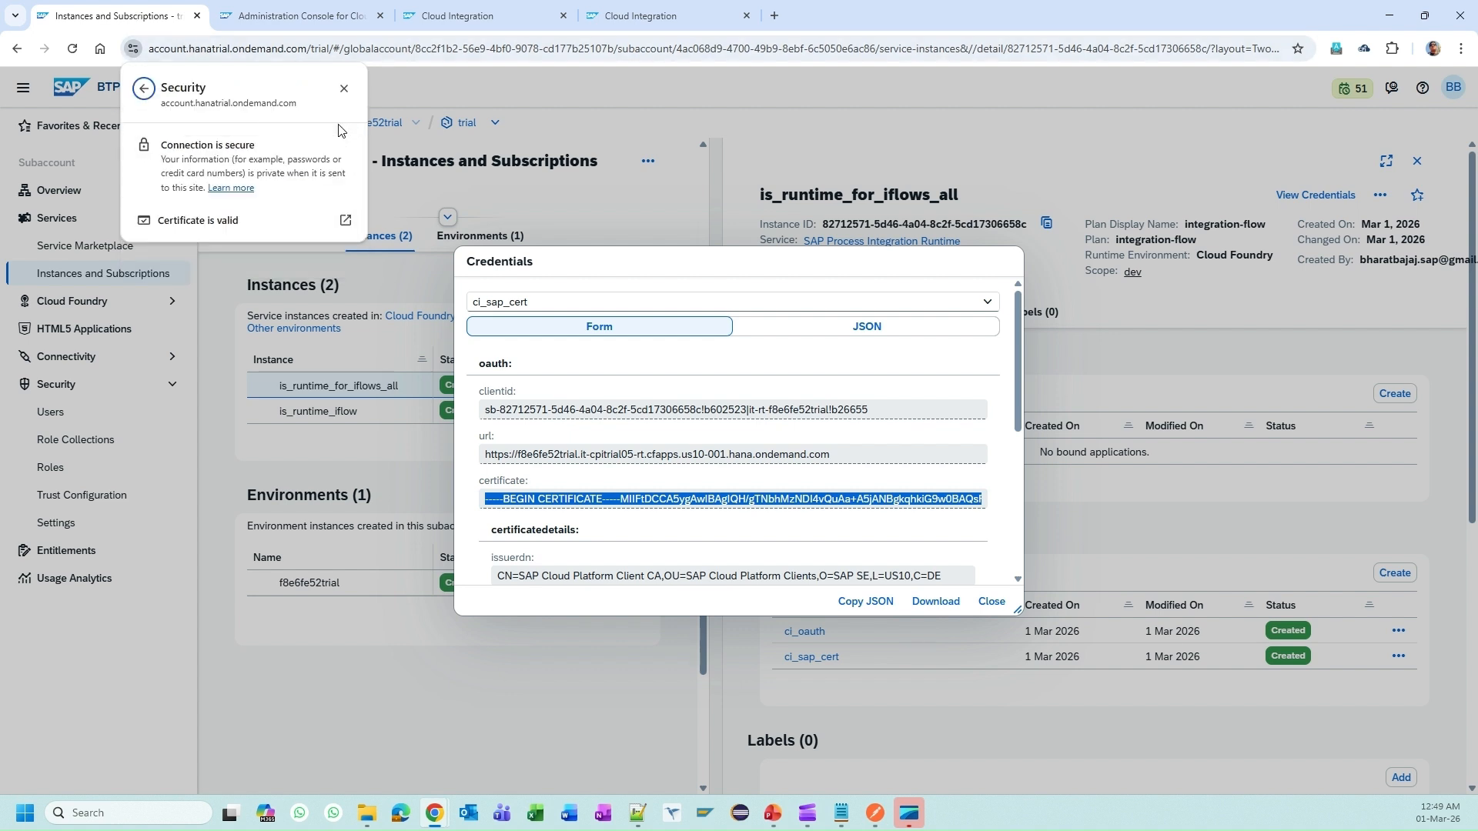
click(312, 220)
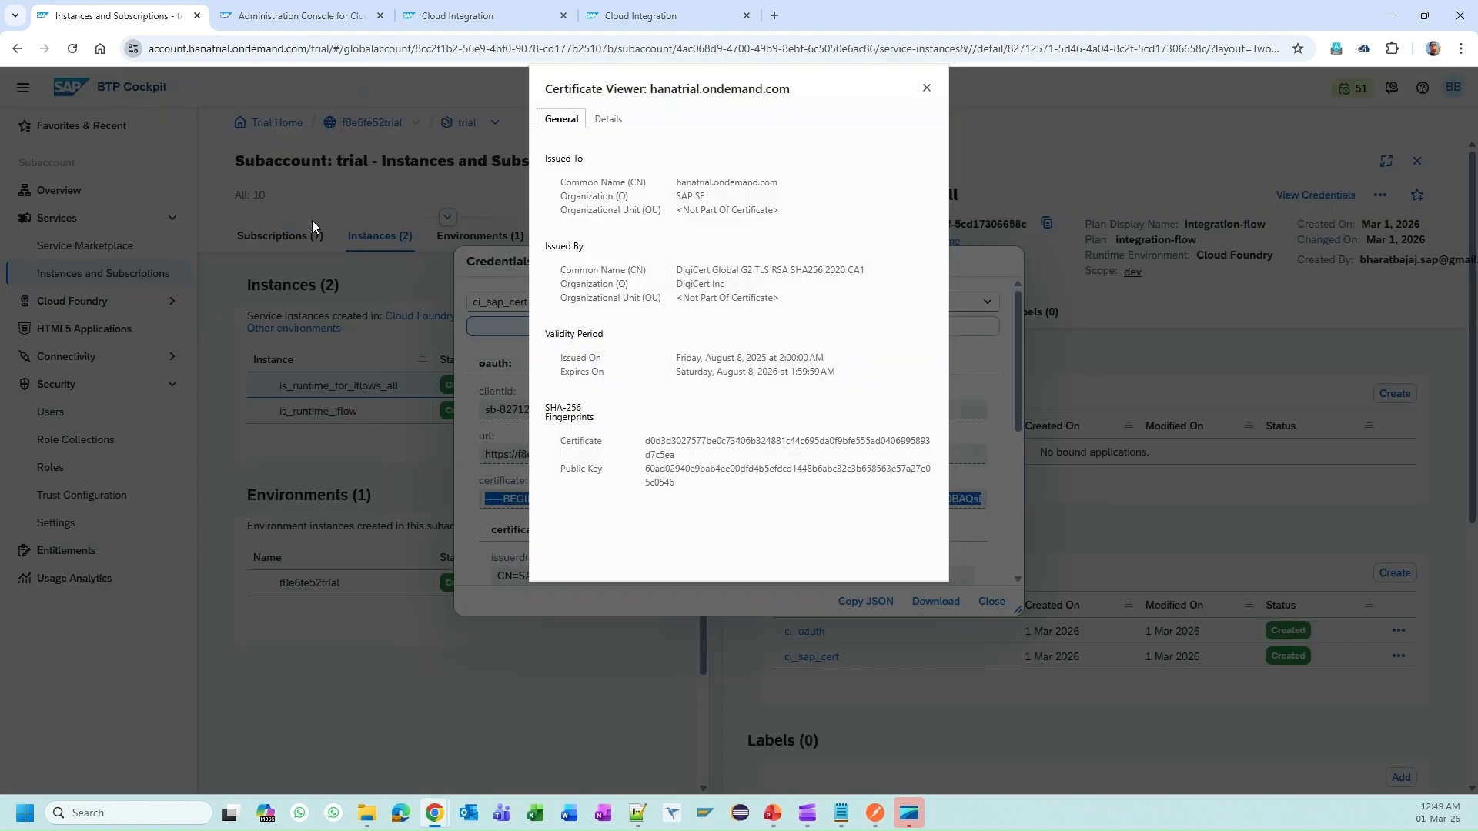
click(608, 119)
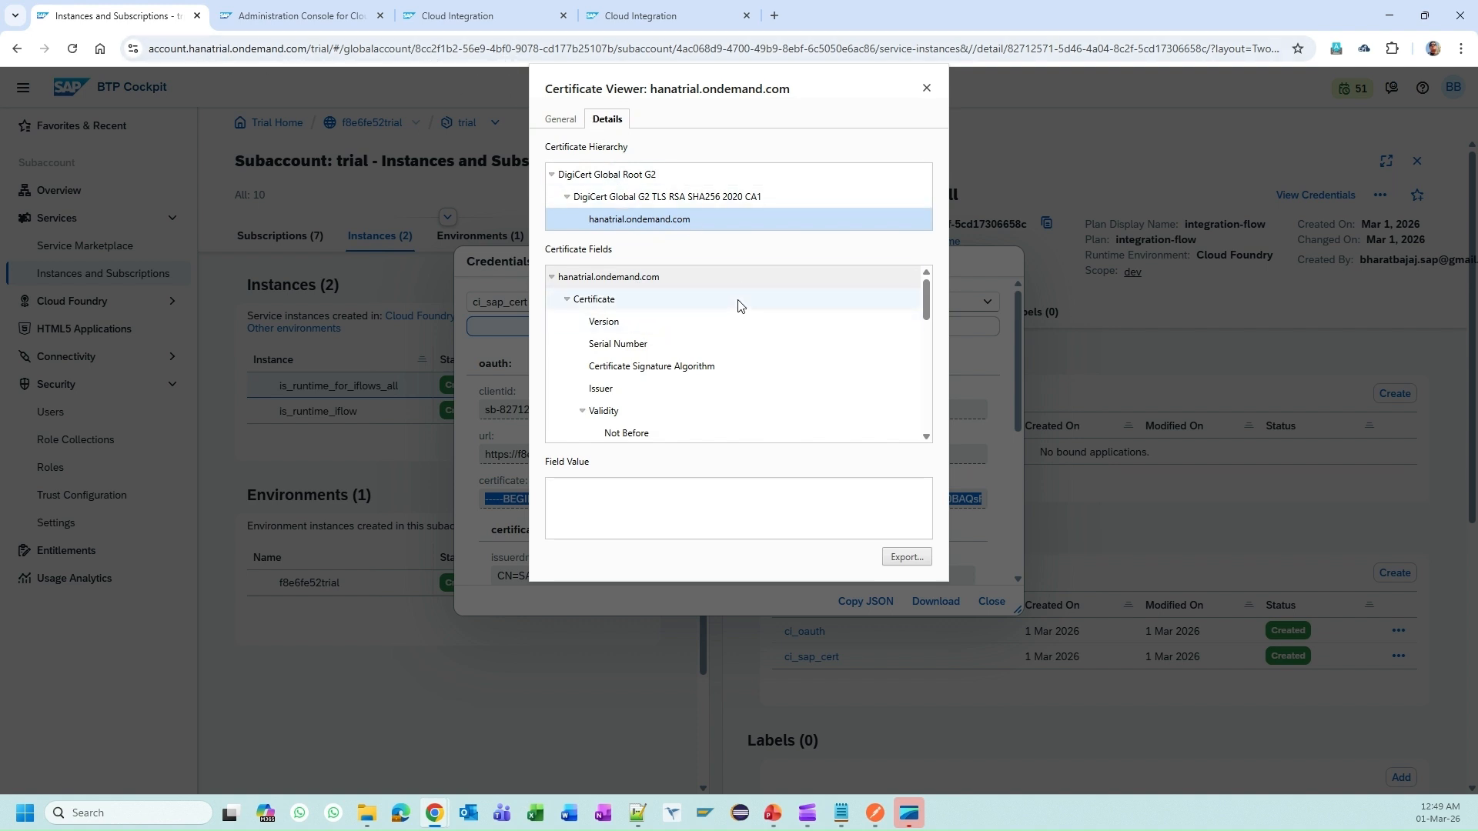
click(643, 204)
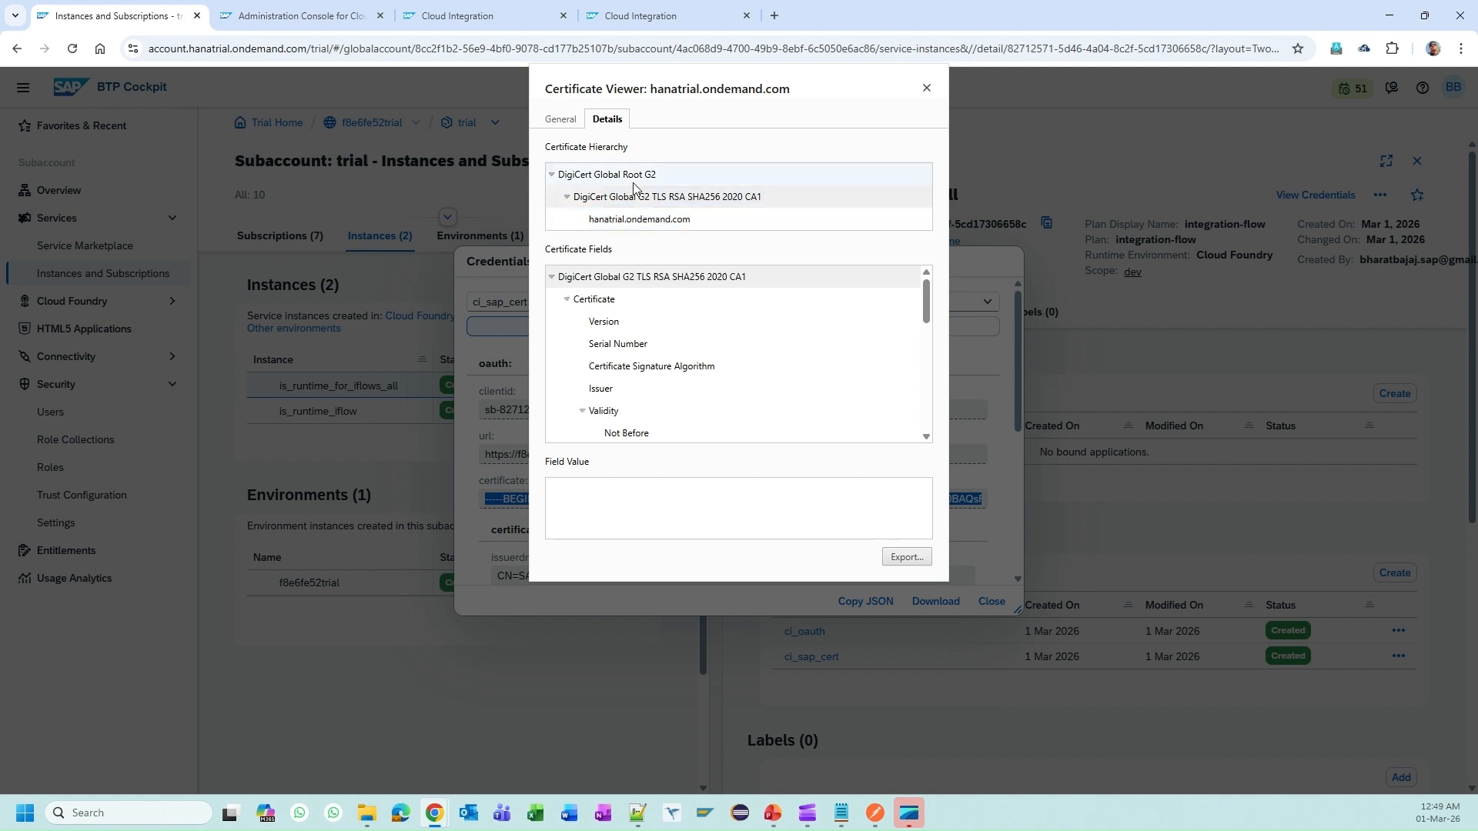
click(649, 176)
click(639, 219)
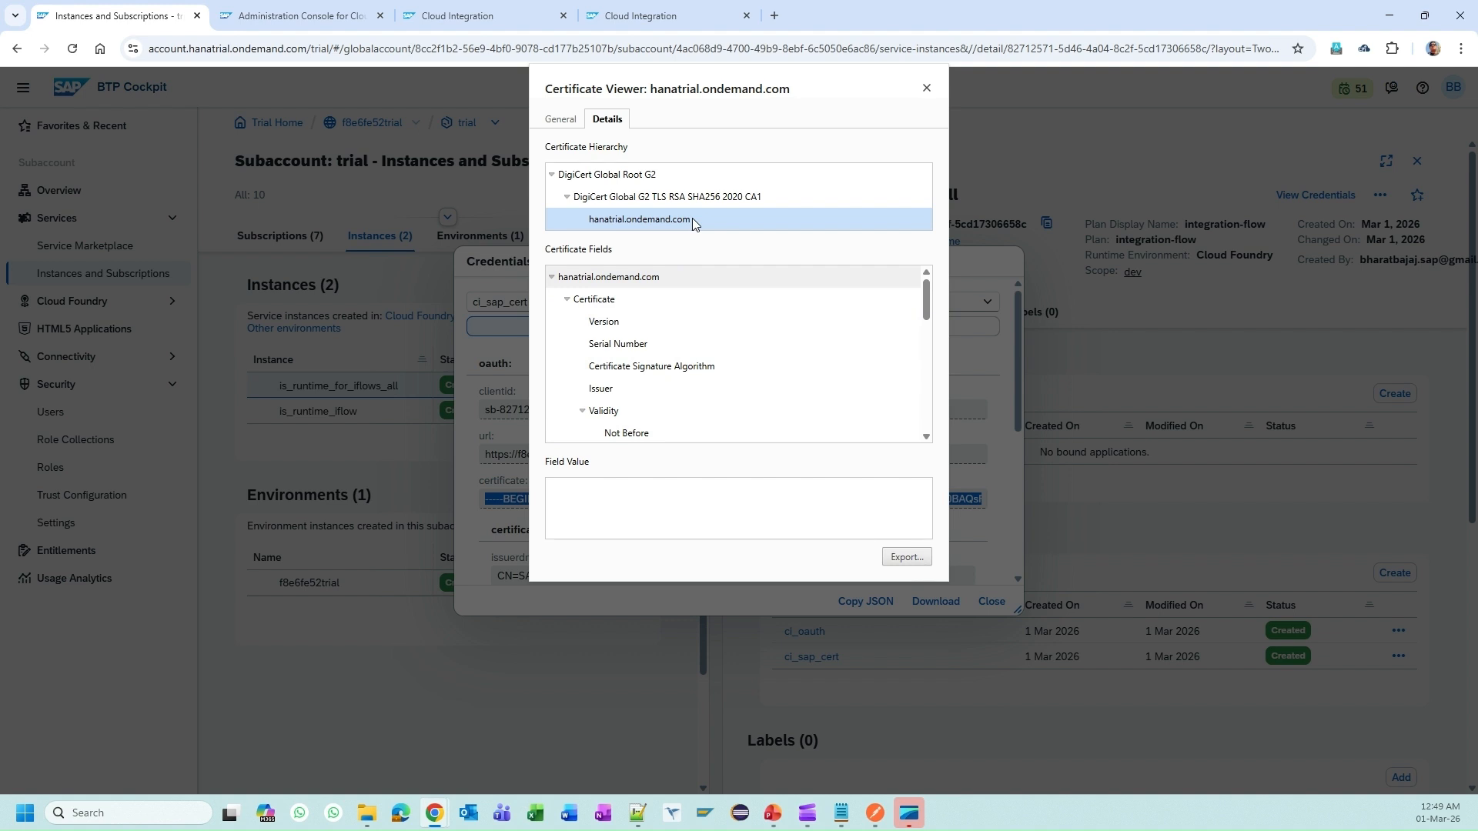
click(662, 197)
click(605, 177)
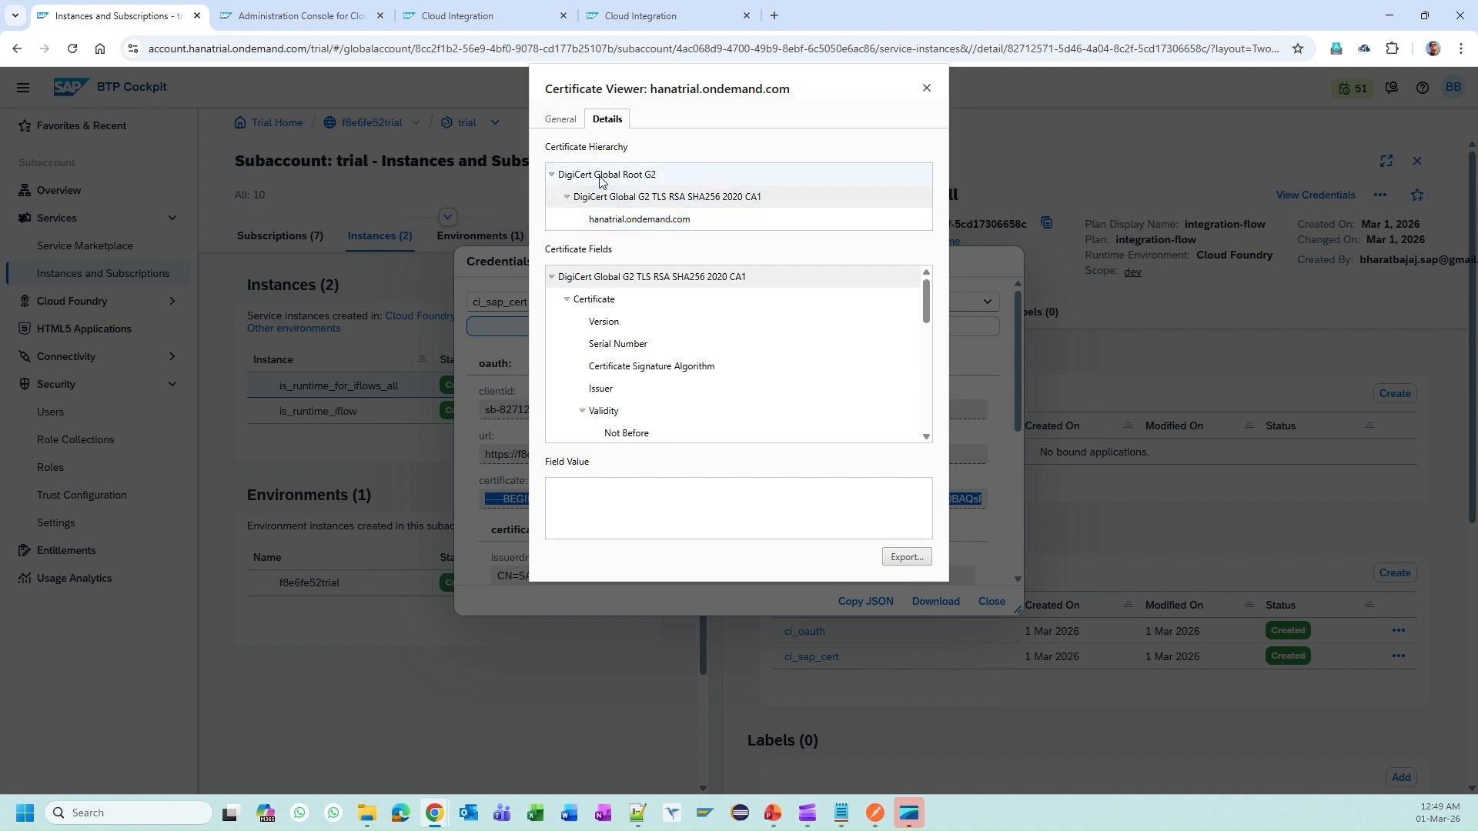
Step: Close the certificate viewer and select the whole ci_sap_cert certificate value
click(926, 89)
click(680, 499)
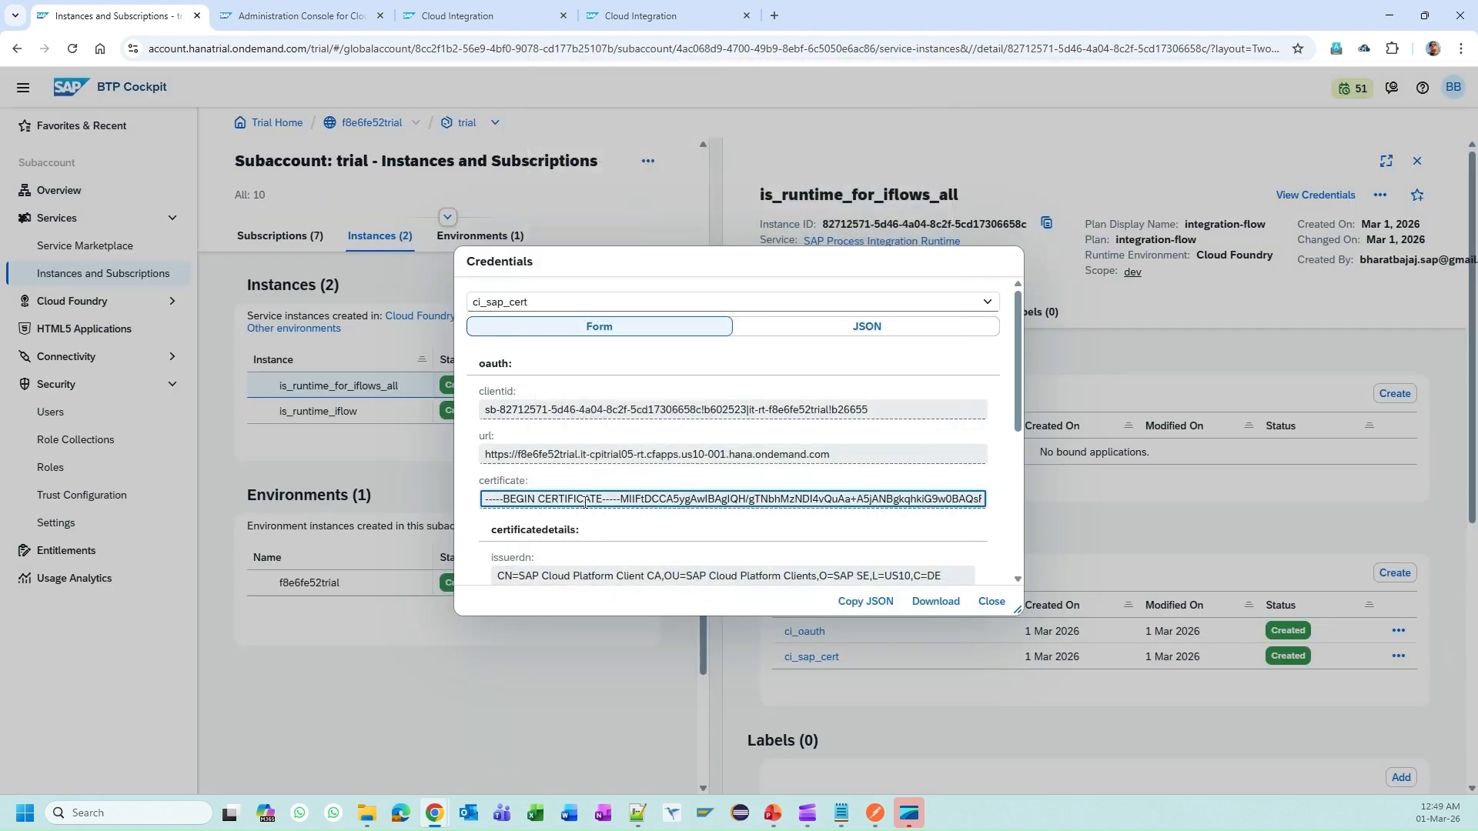
key(ctrl+a)
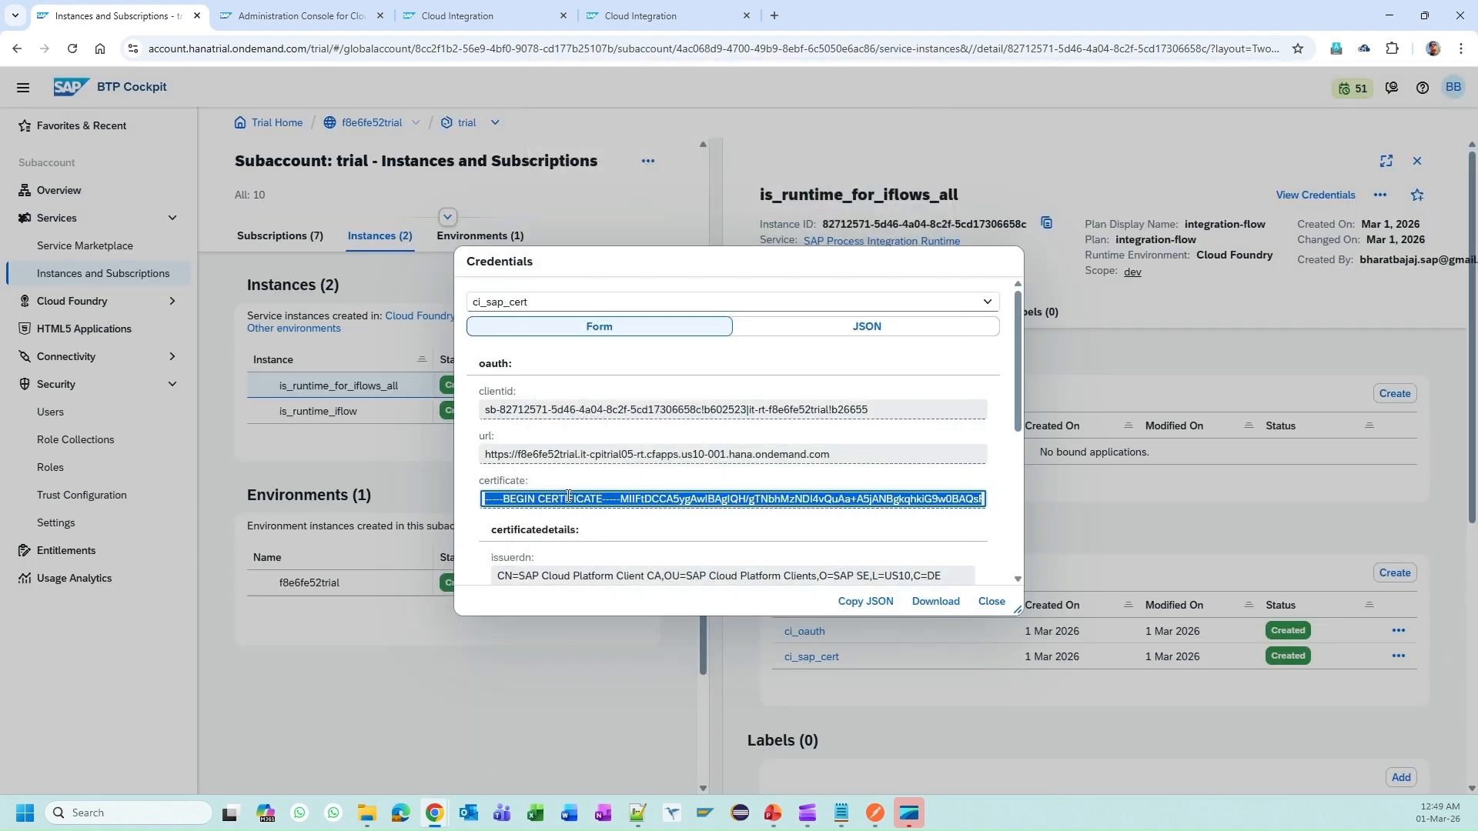
Step: Copy the full ci_sap_cert certificate chain and paste it into a new maximized Notepad++ tab
click(521, 499)
key(ctrl+a)
click(565, 500)
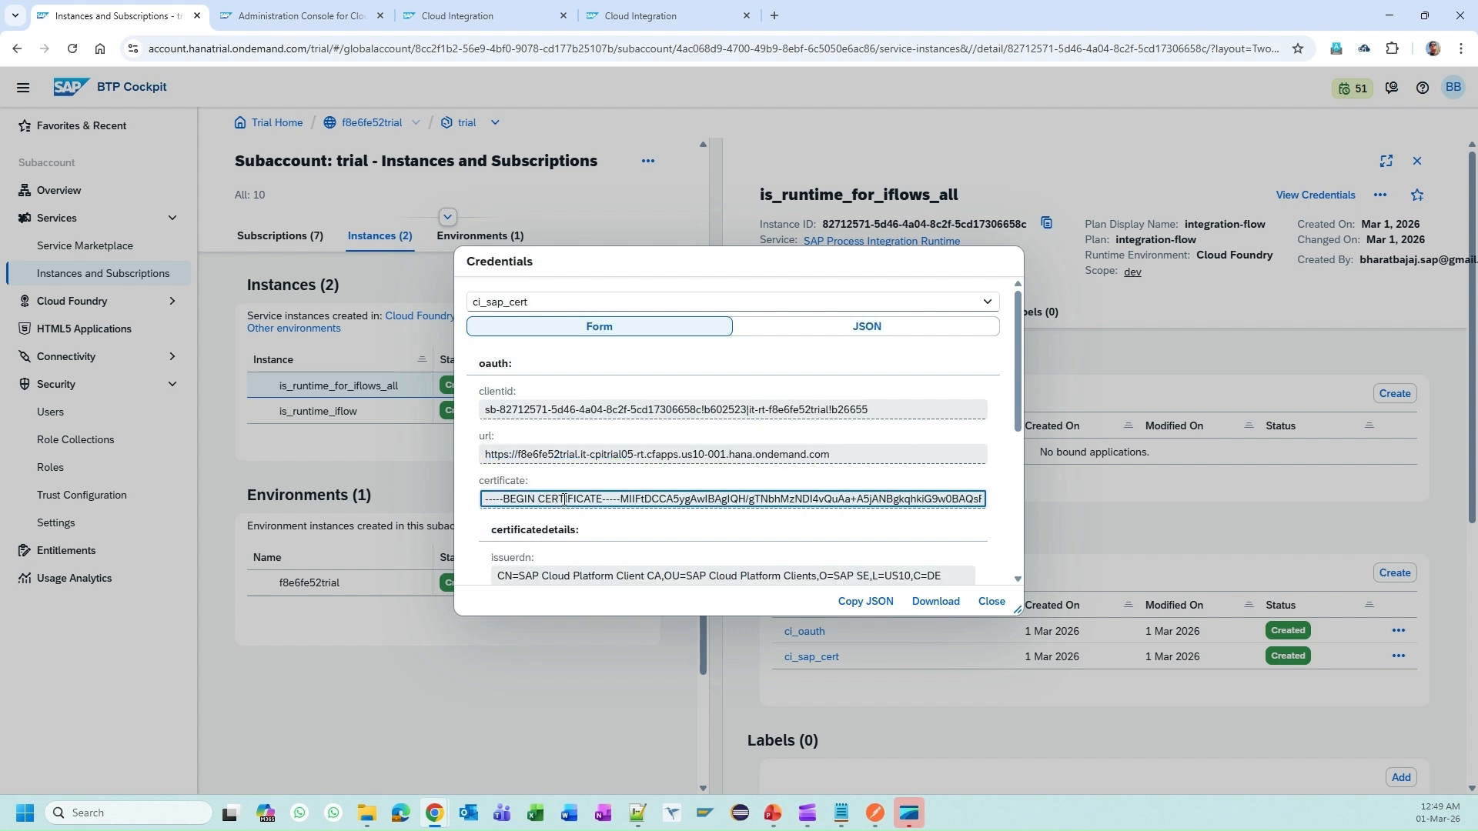
key(ctrl+a)
click(501, 494)
key(ctrl+a)
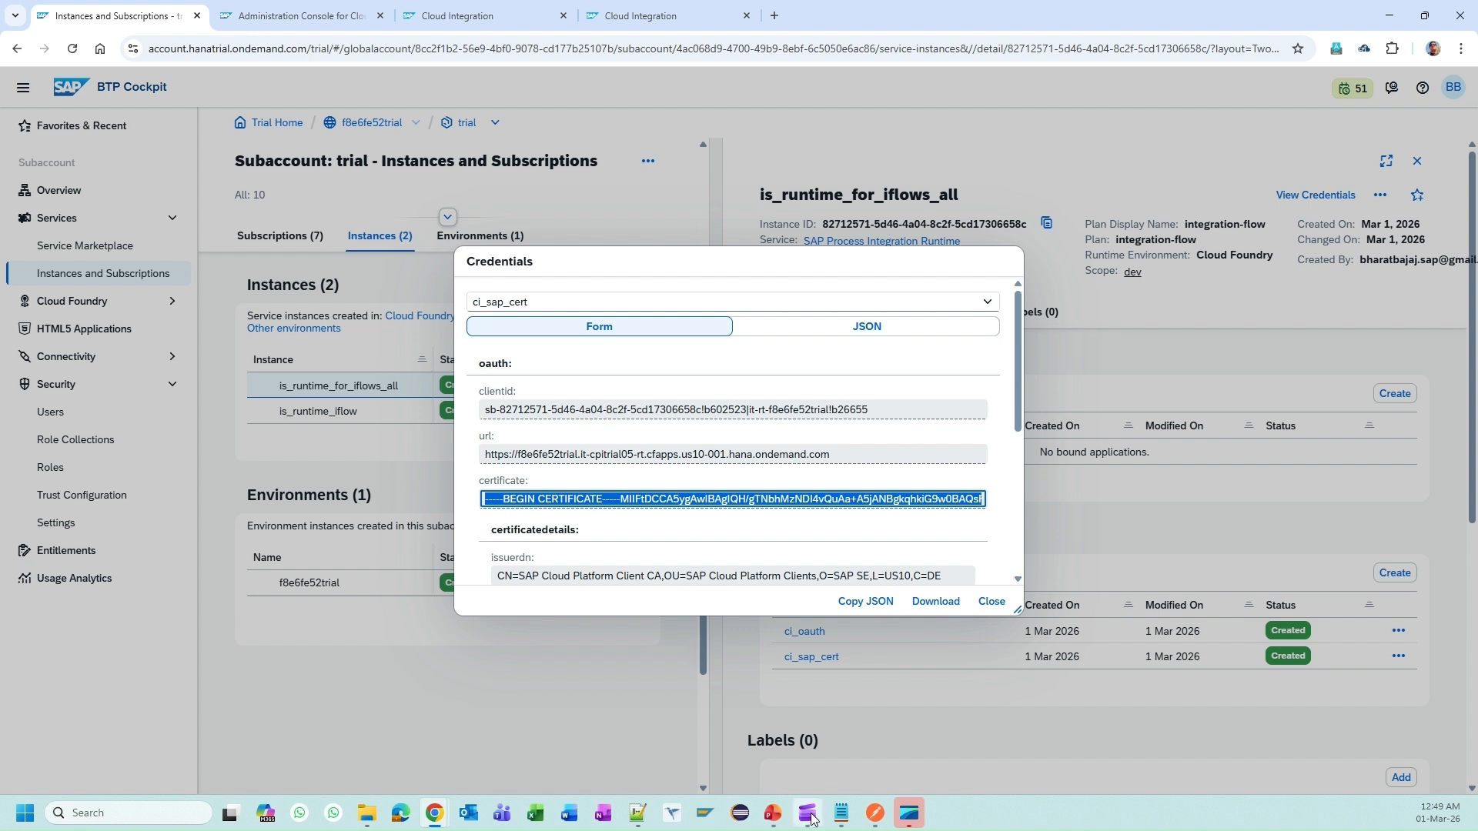
key(alt+Tab)
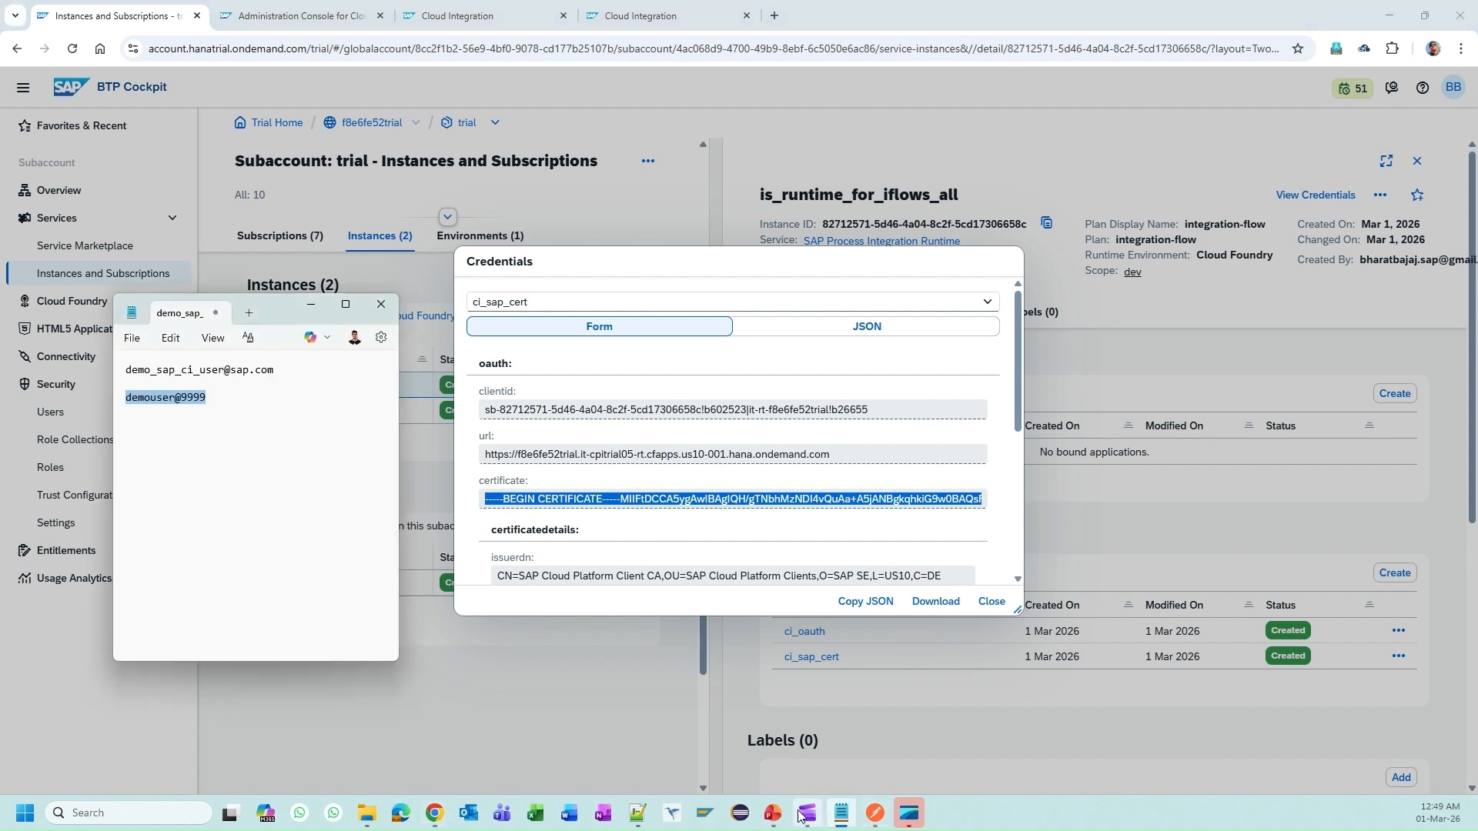
click(650, 819)
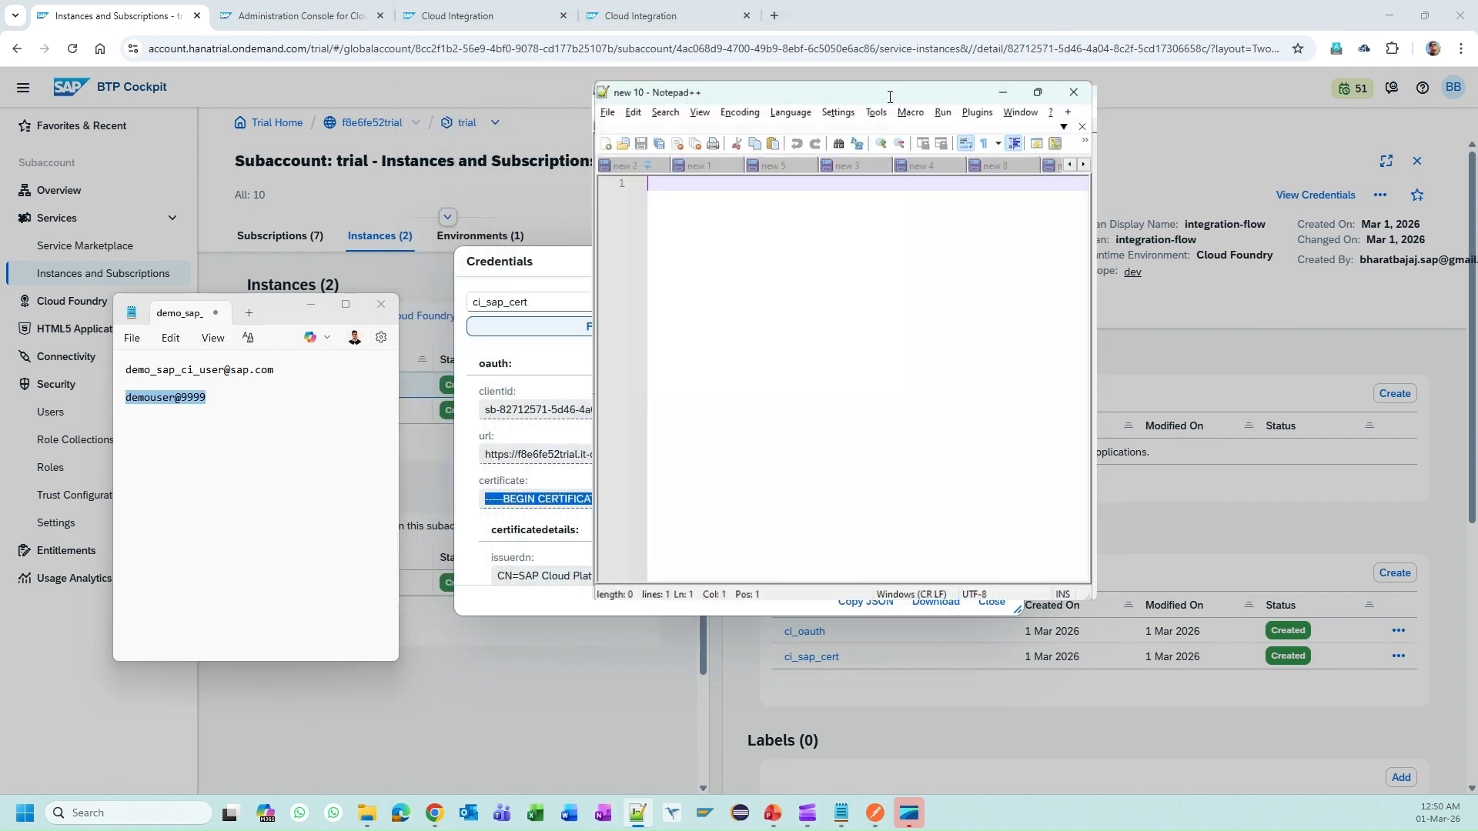
double_click(893, 102)
key(ctrl+v)
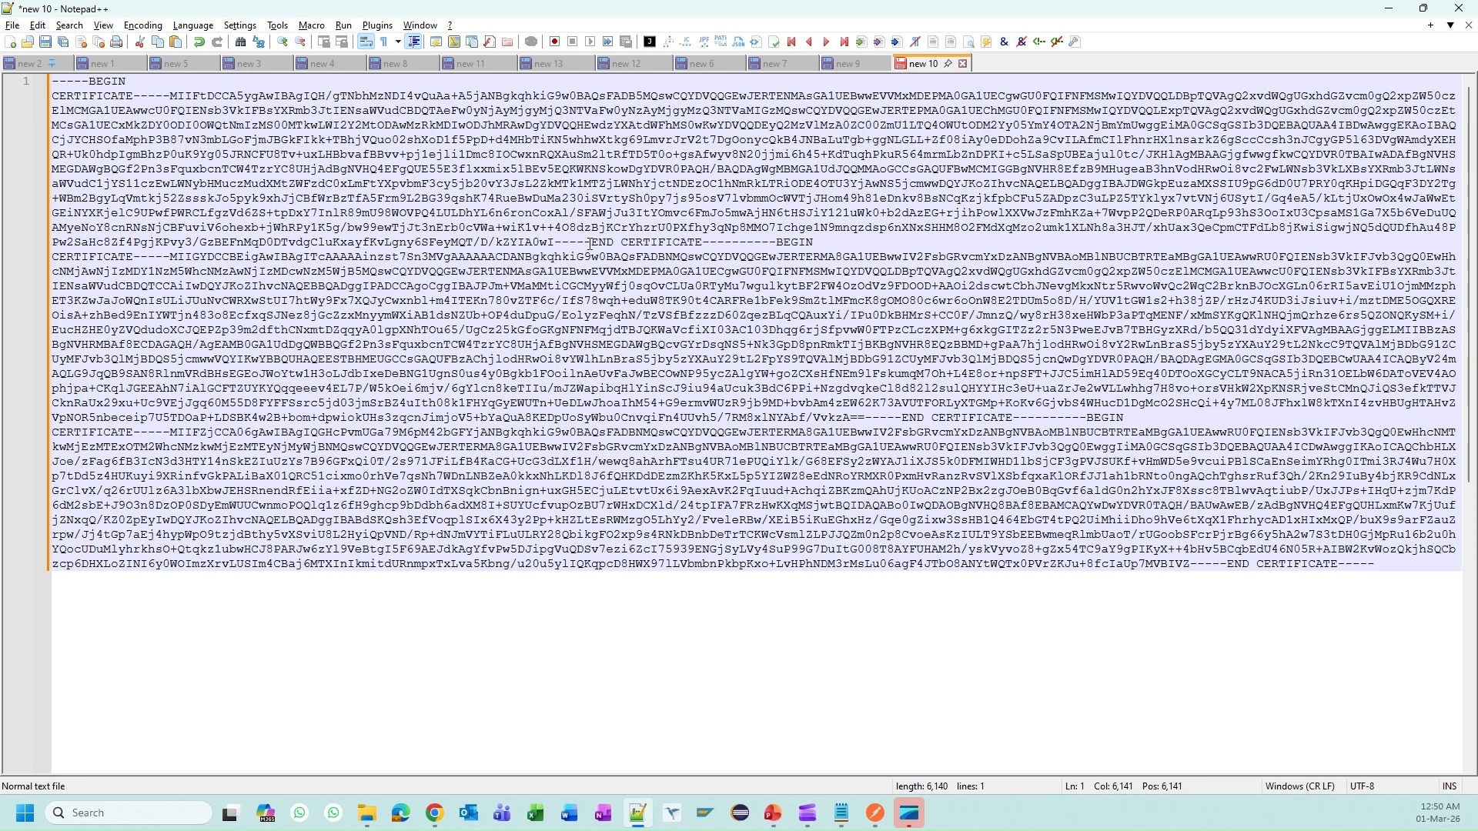
Step: Put the first and second certificates' BEGIN line, body and END line on separate lines
click(173, 95)
key(Return)
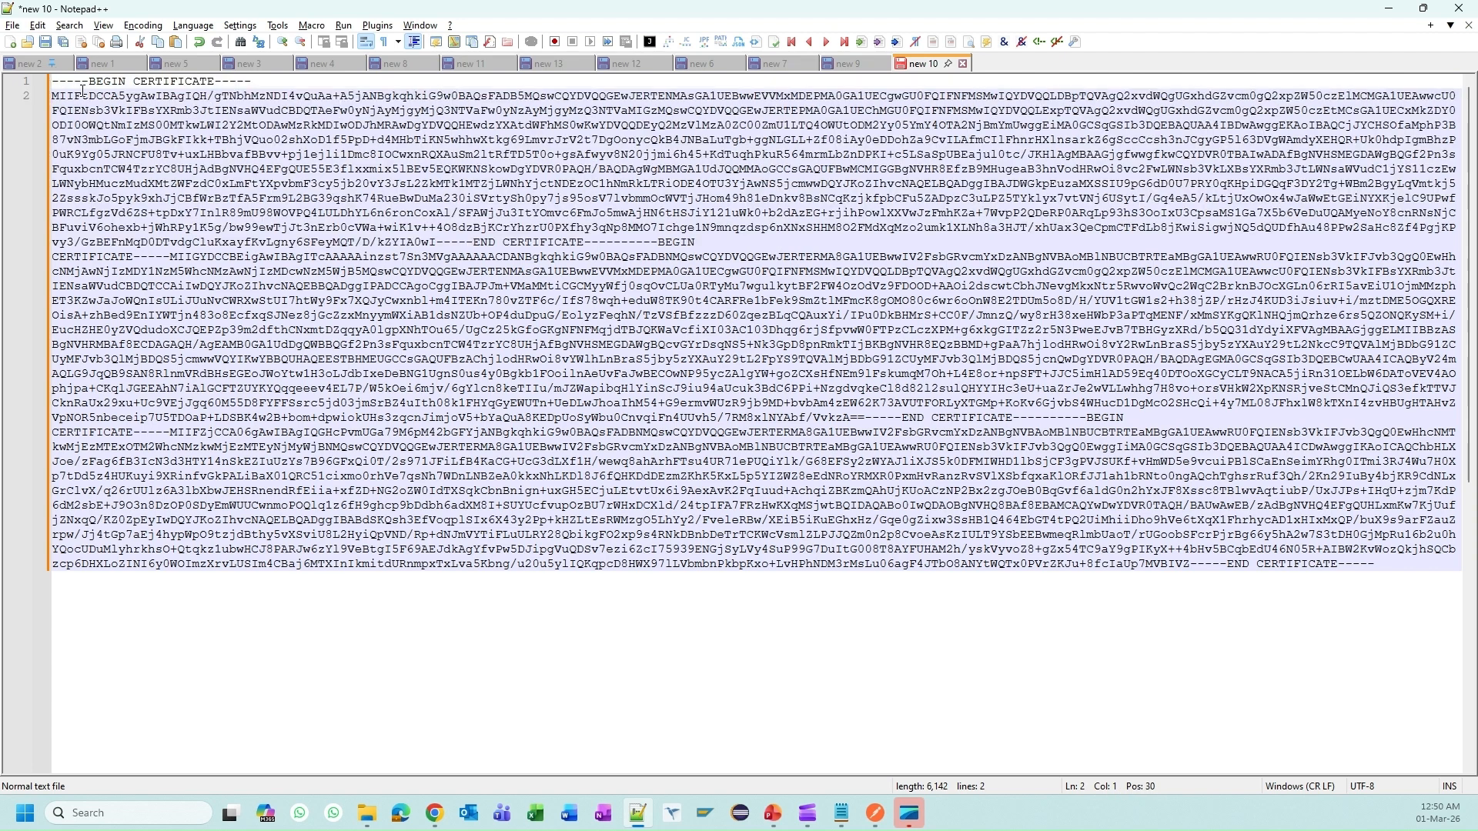
drag(251, 82, 51, 81)
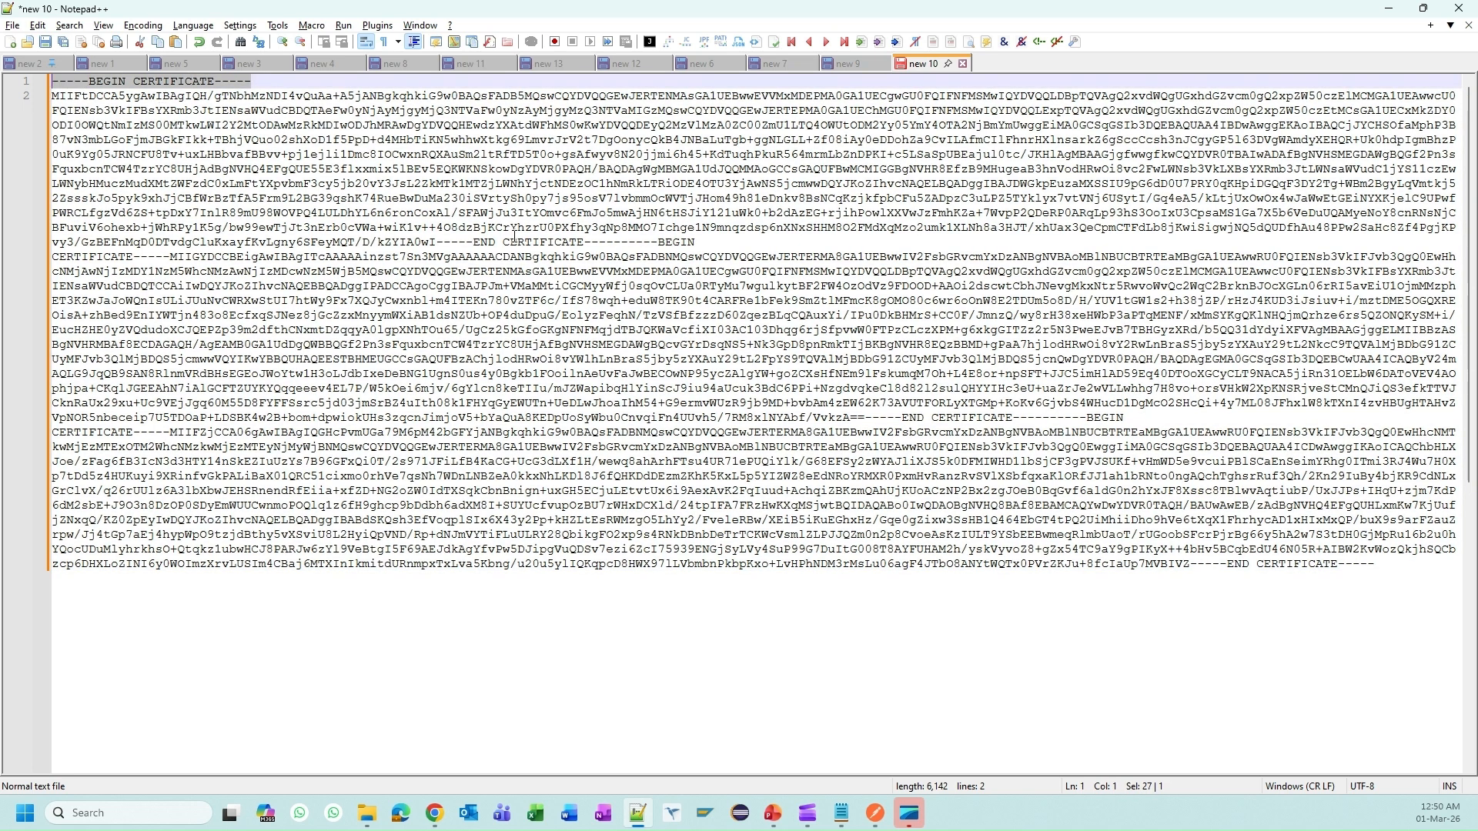
drag(436, 243, 444, 242)
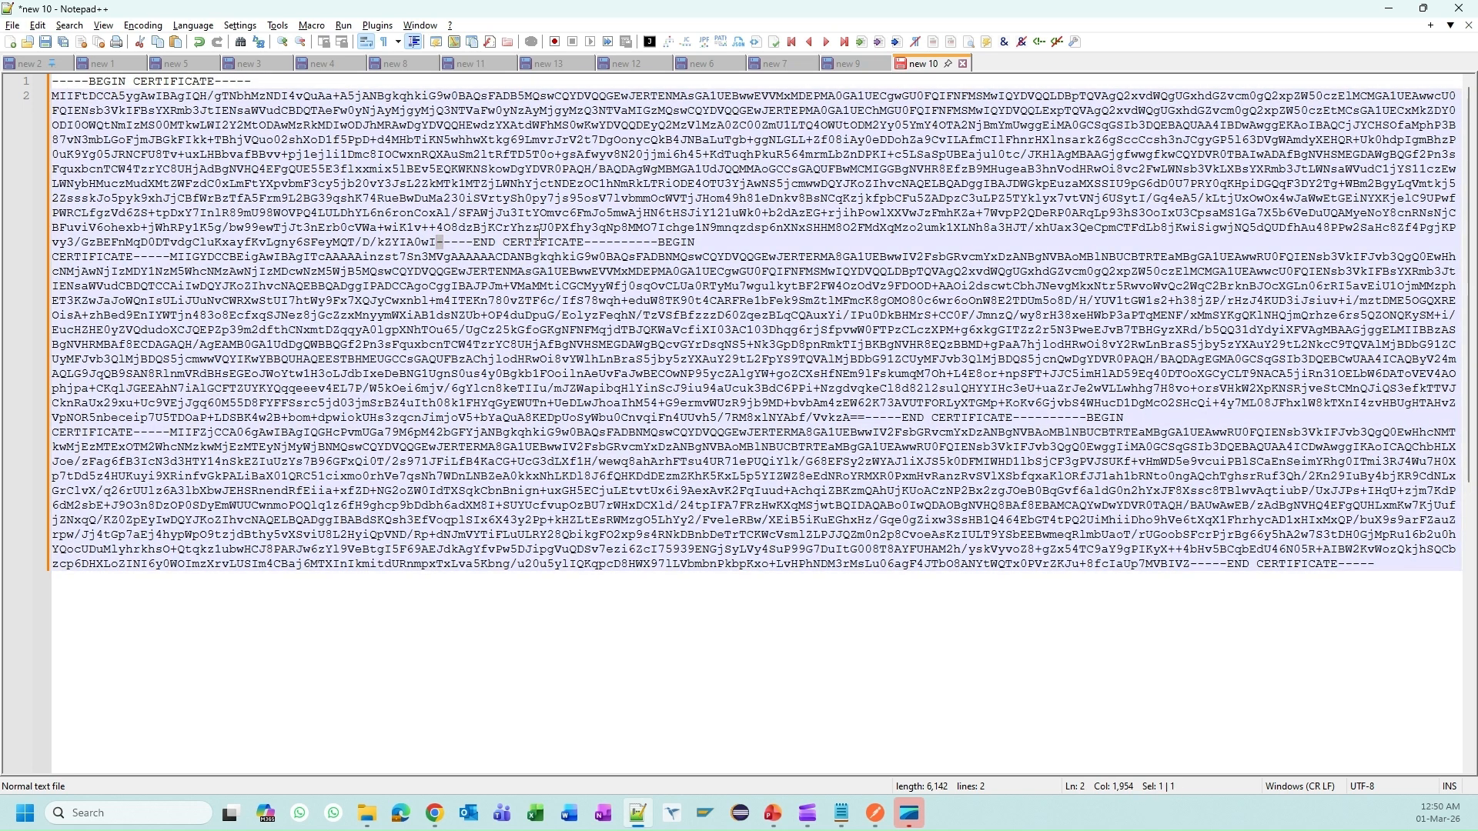
key(Left)
key(Return)
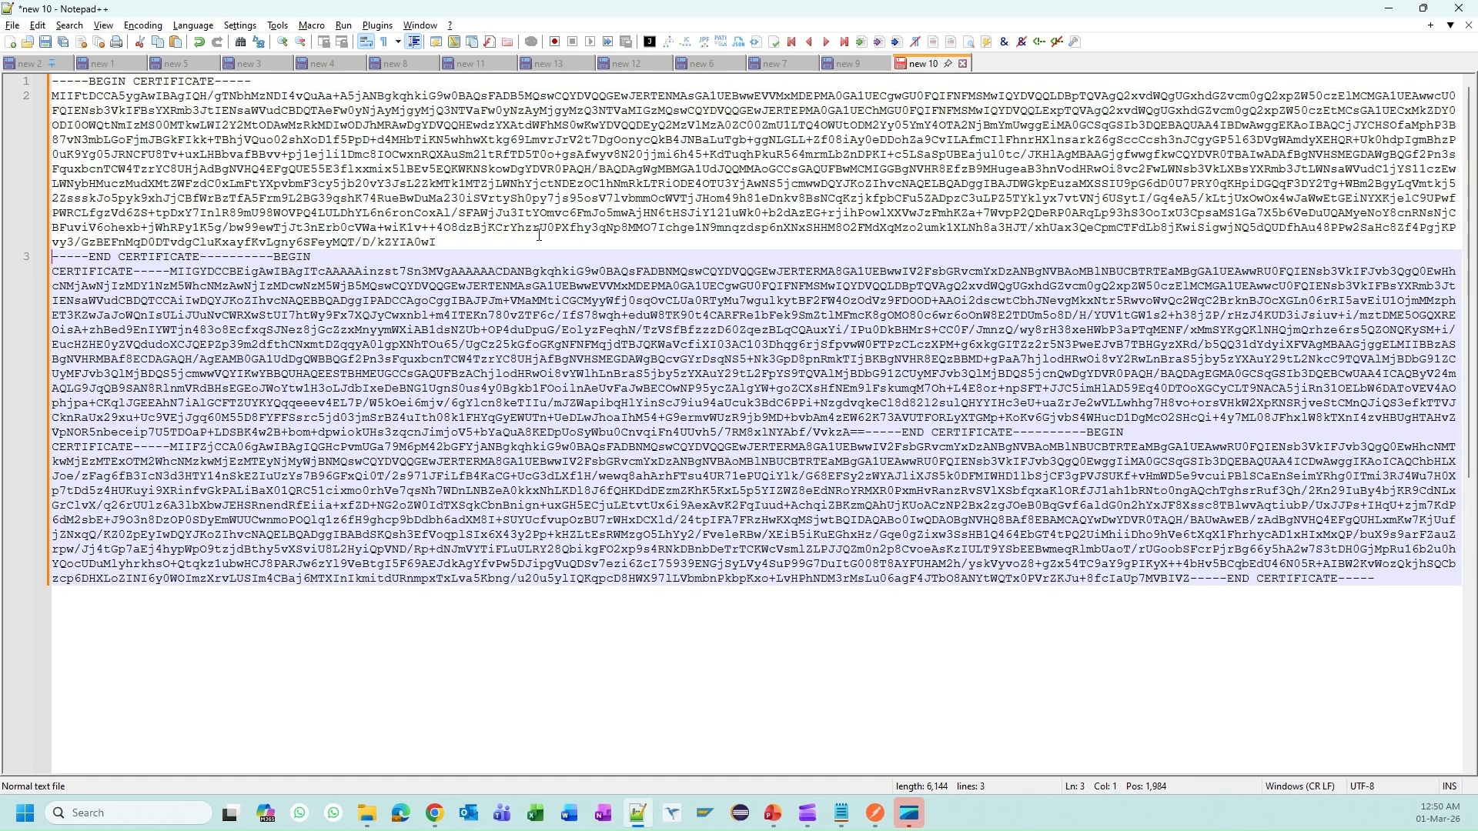
click(272, 258)
key(Return)
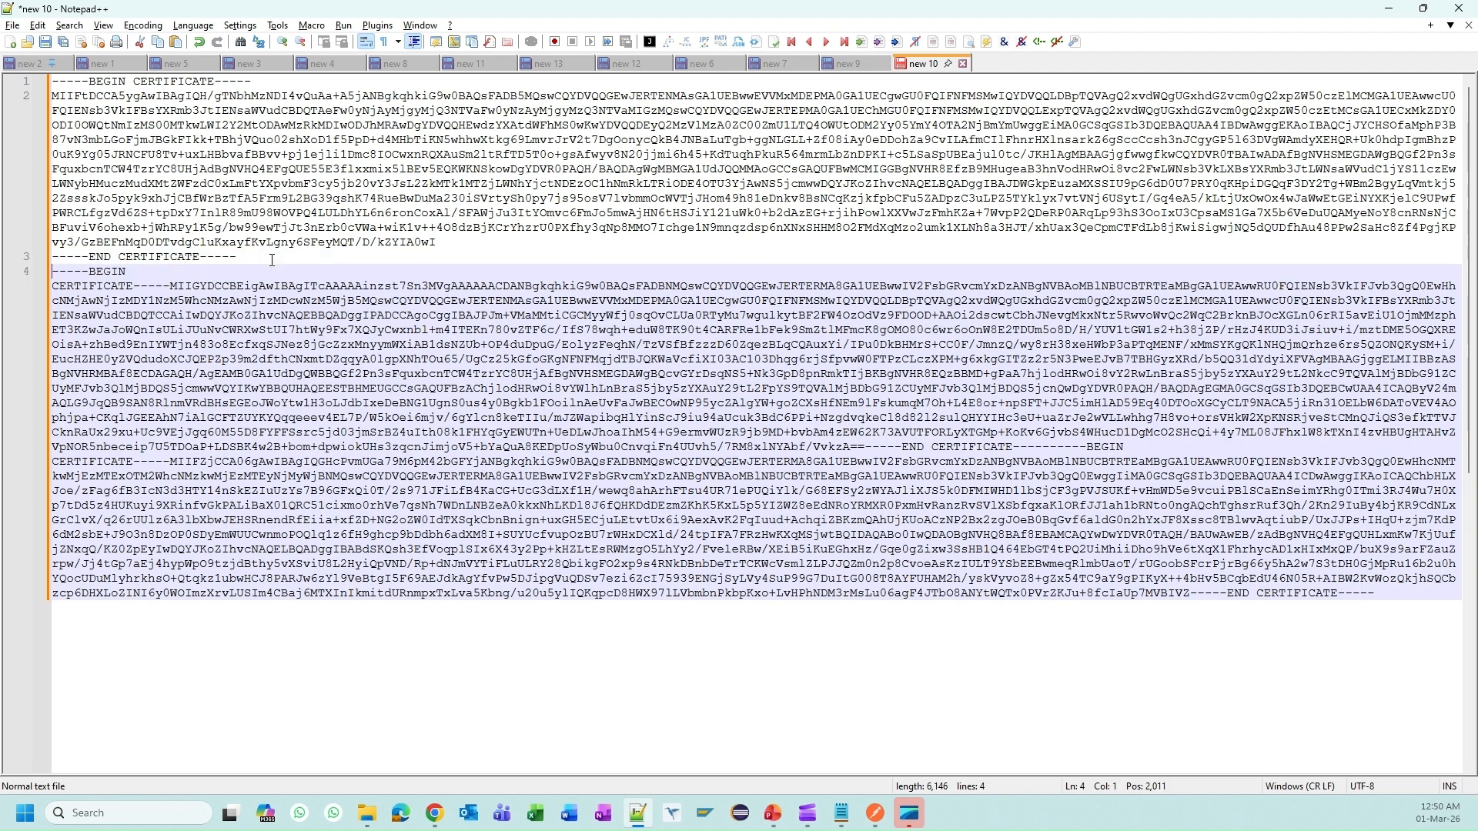
click(172, 286)
key(Return)
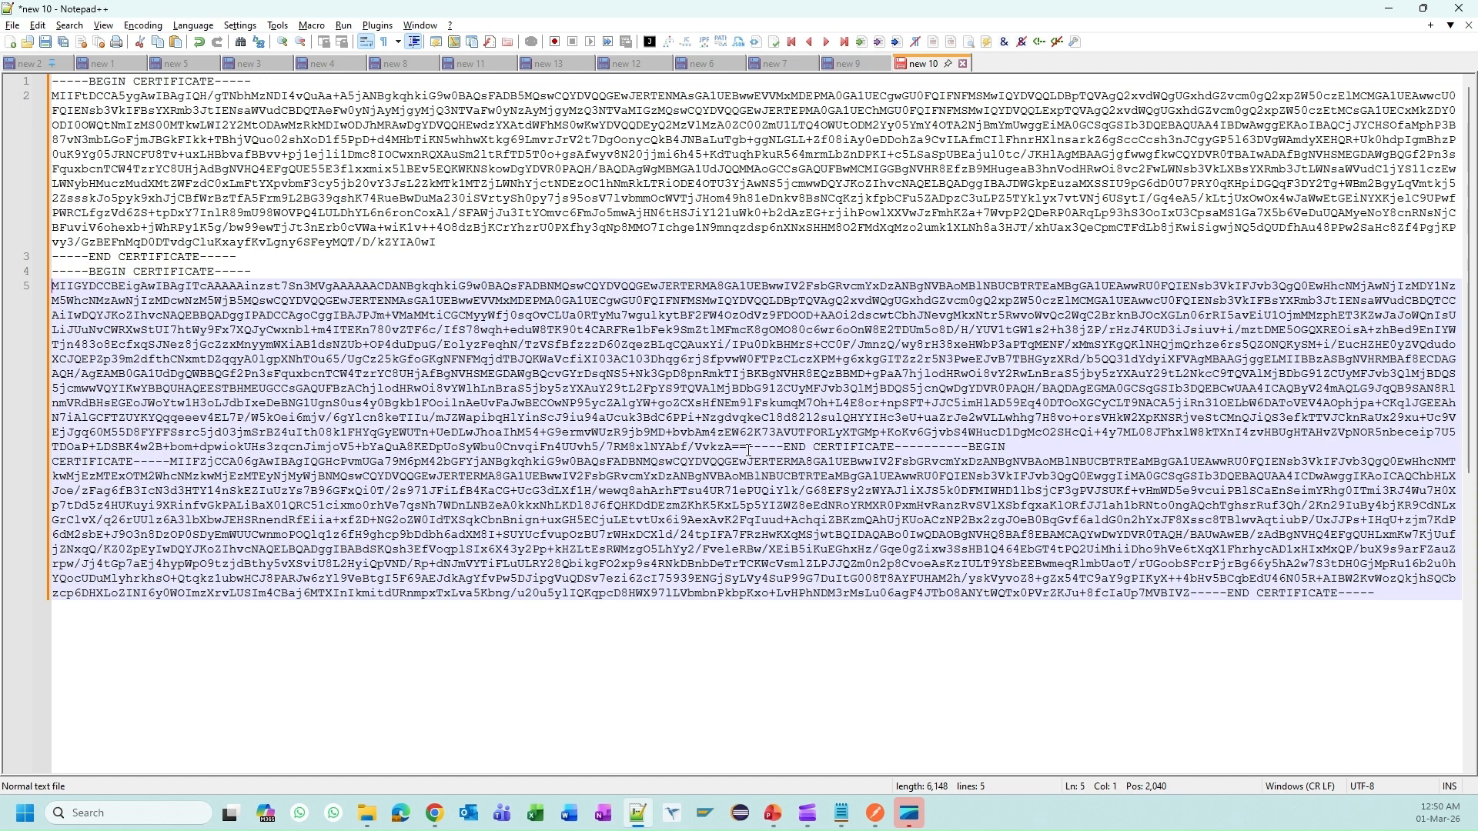
click(753, 445)
key(Return)
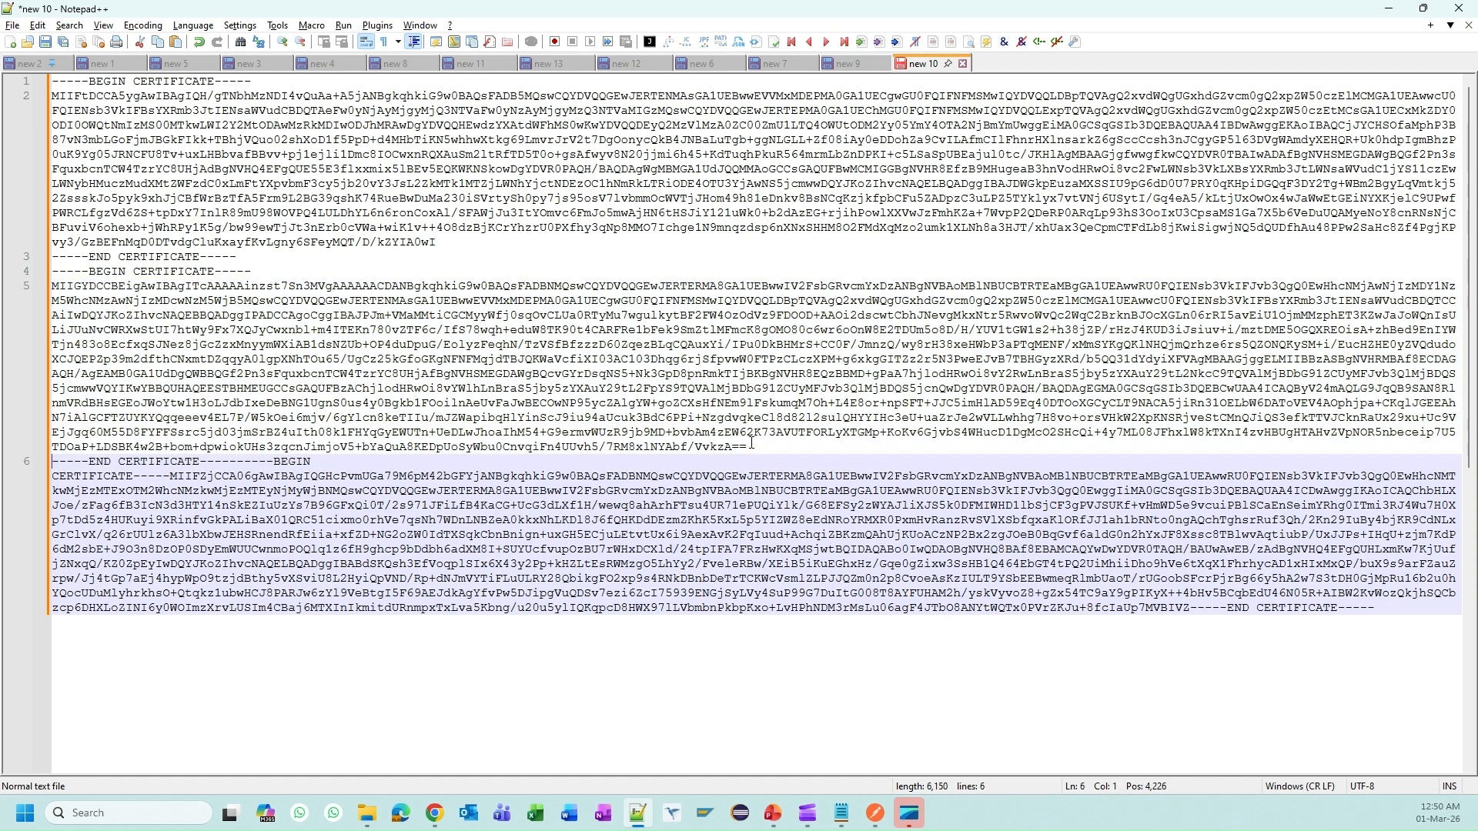
Step: Split the third certificate into its own BEGIN, body and END lines, undoing a misplaced break
click(275, 464)
key(Return)
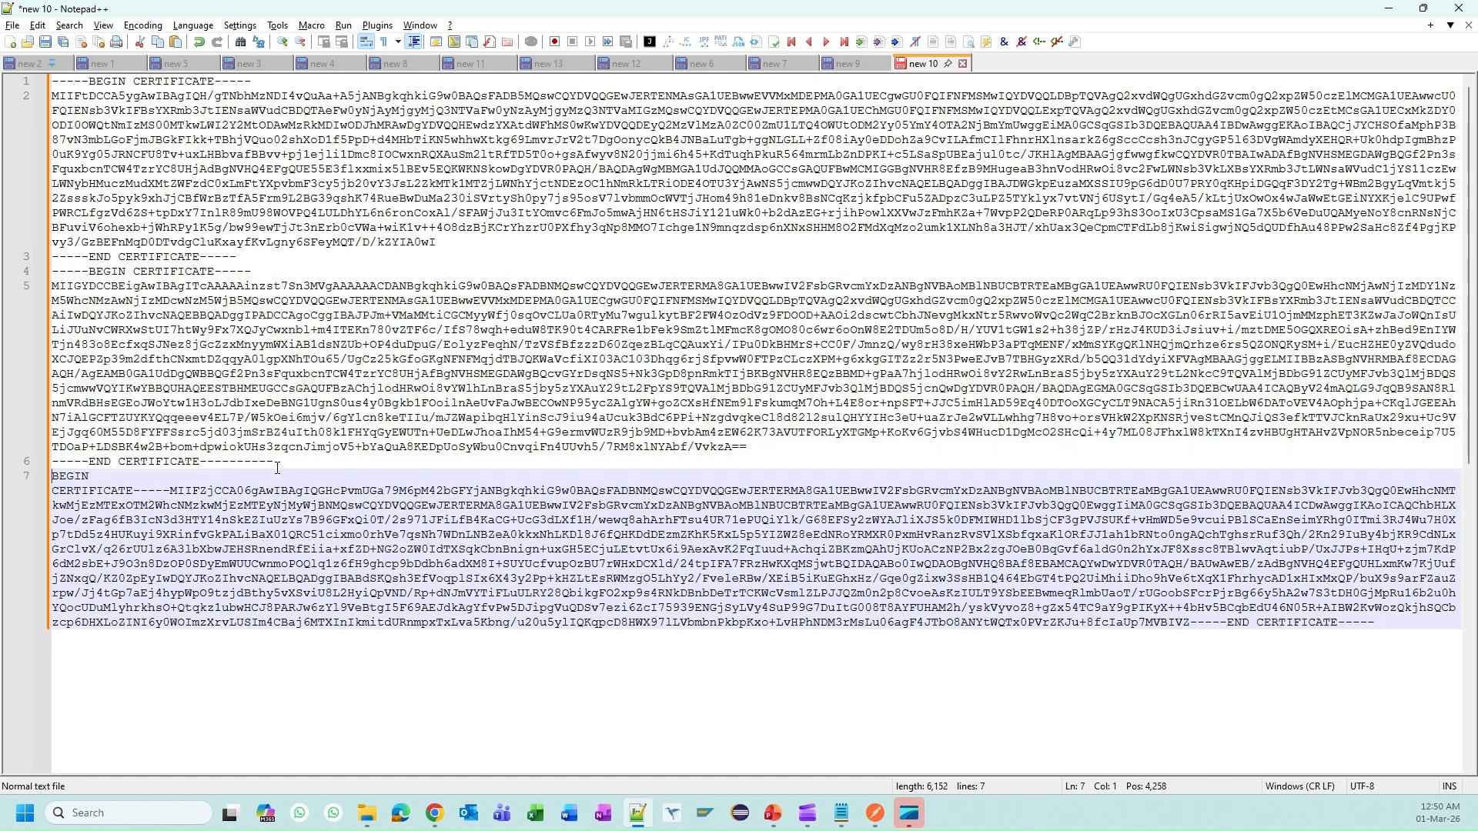
click(170, 492)
key(ctrl+z)
click(237, 462)
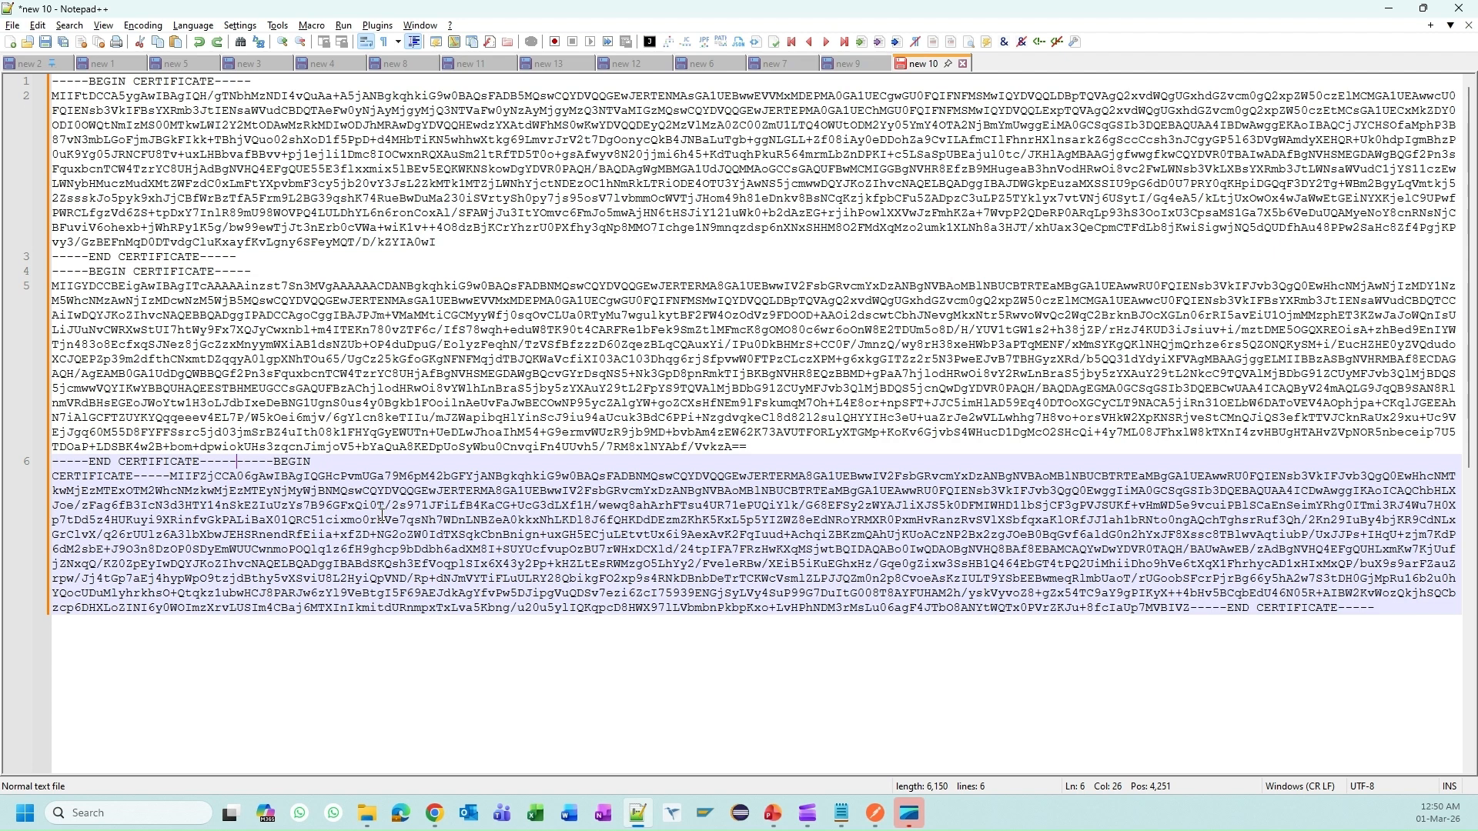
key(shift+Right)
key(shift+Right)
key(shift+Right)
key(shift+Right)
key(shift+Right)
key(Left)
key(Return)
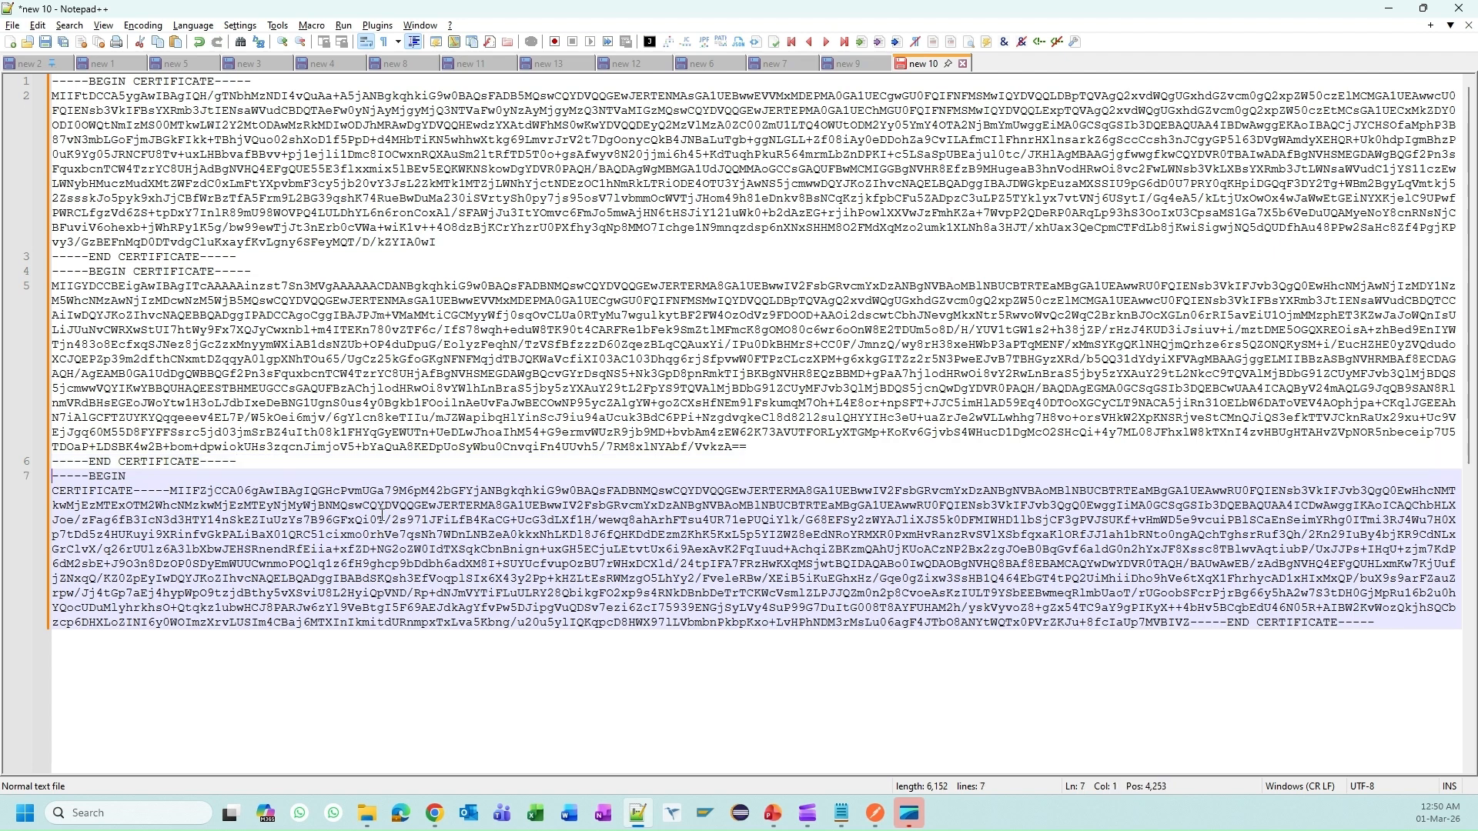
click(172, 494)
key(Return)
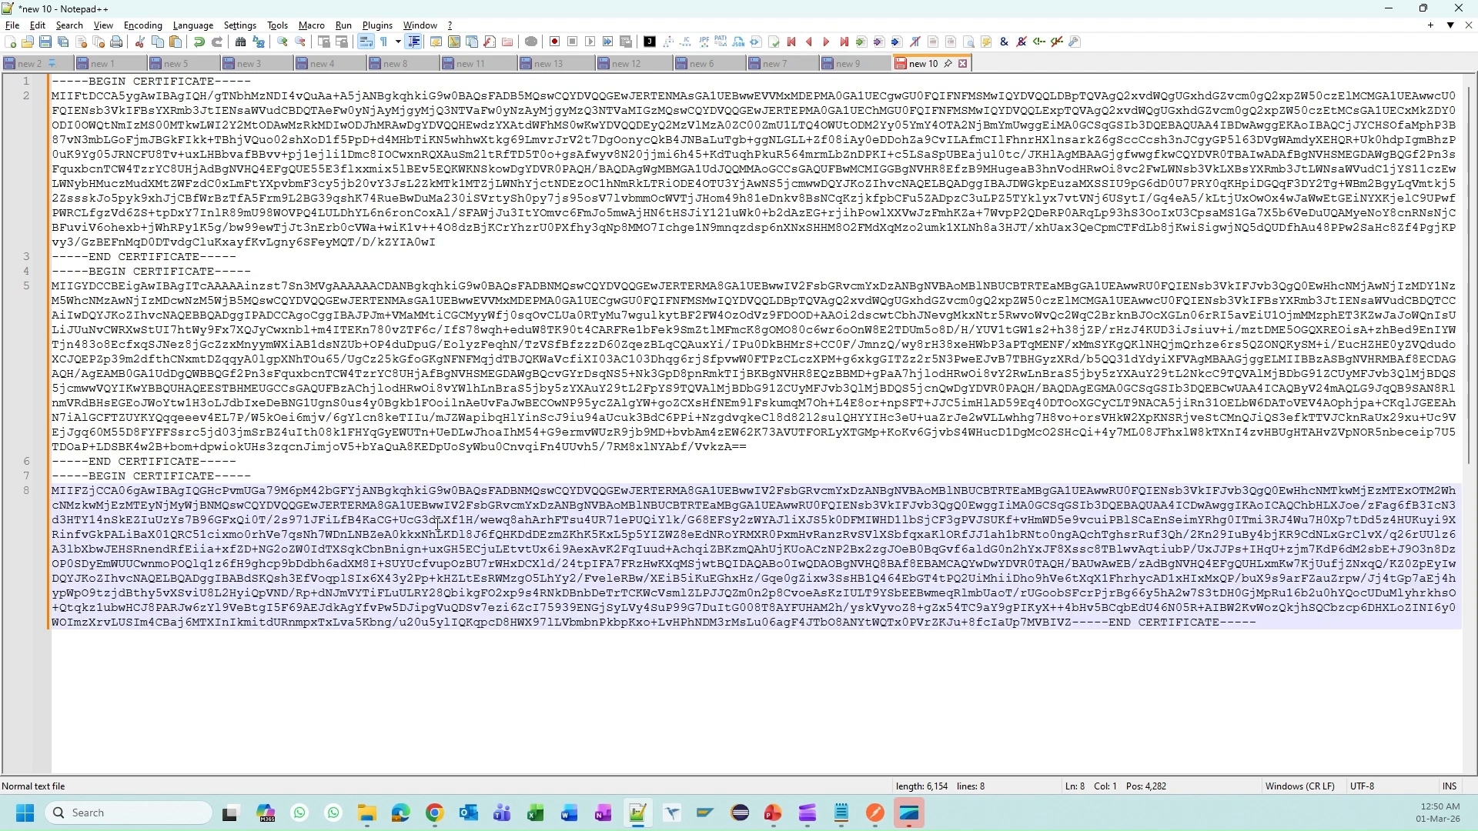
click(1075, 622)
key(Return)
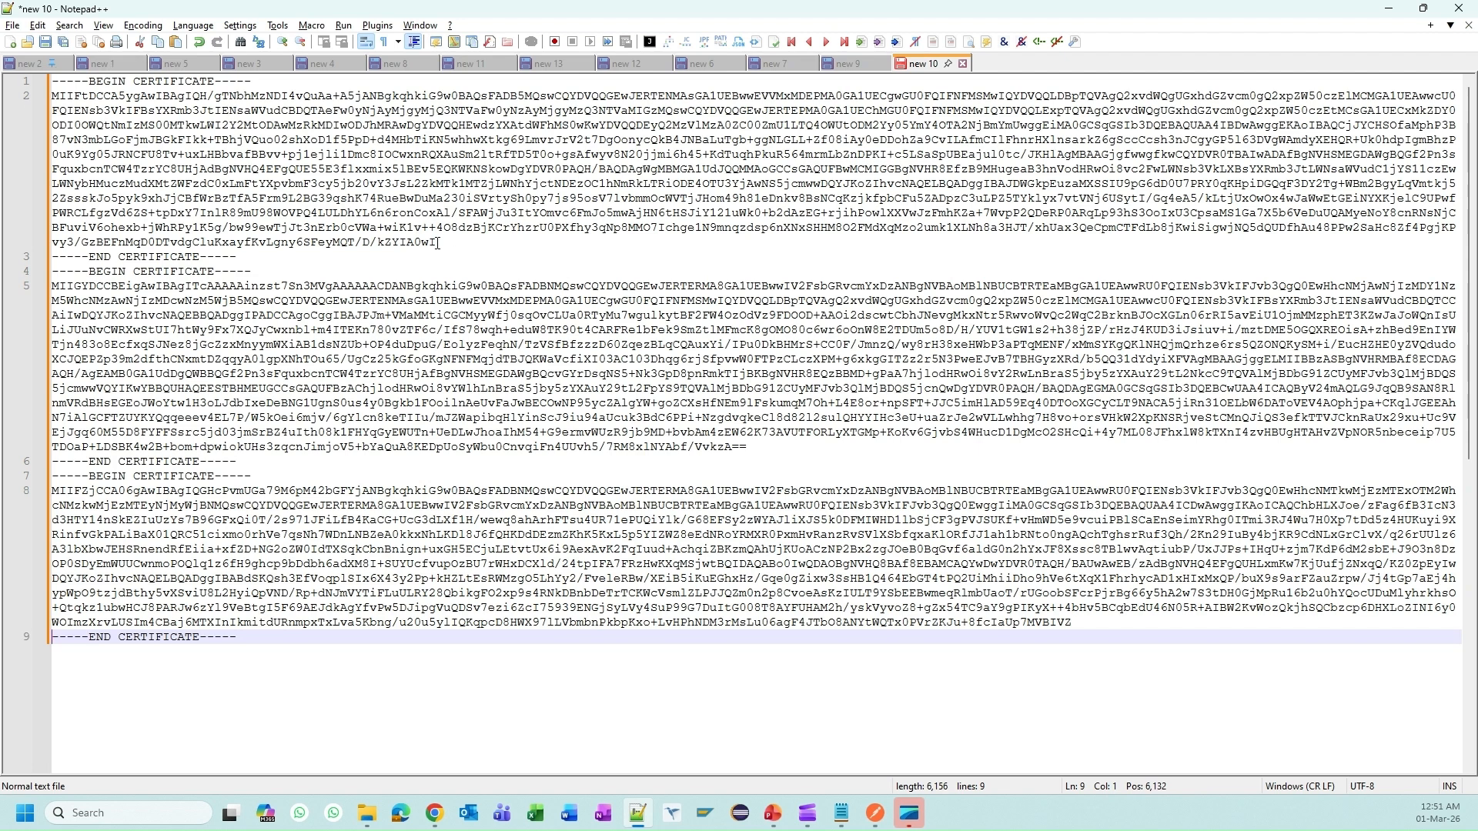
Step: Check the three 3-line certificate blocks and start saving the document
drag(254, 82, 50, 82)
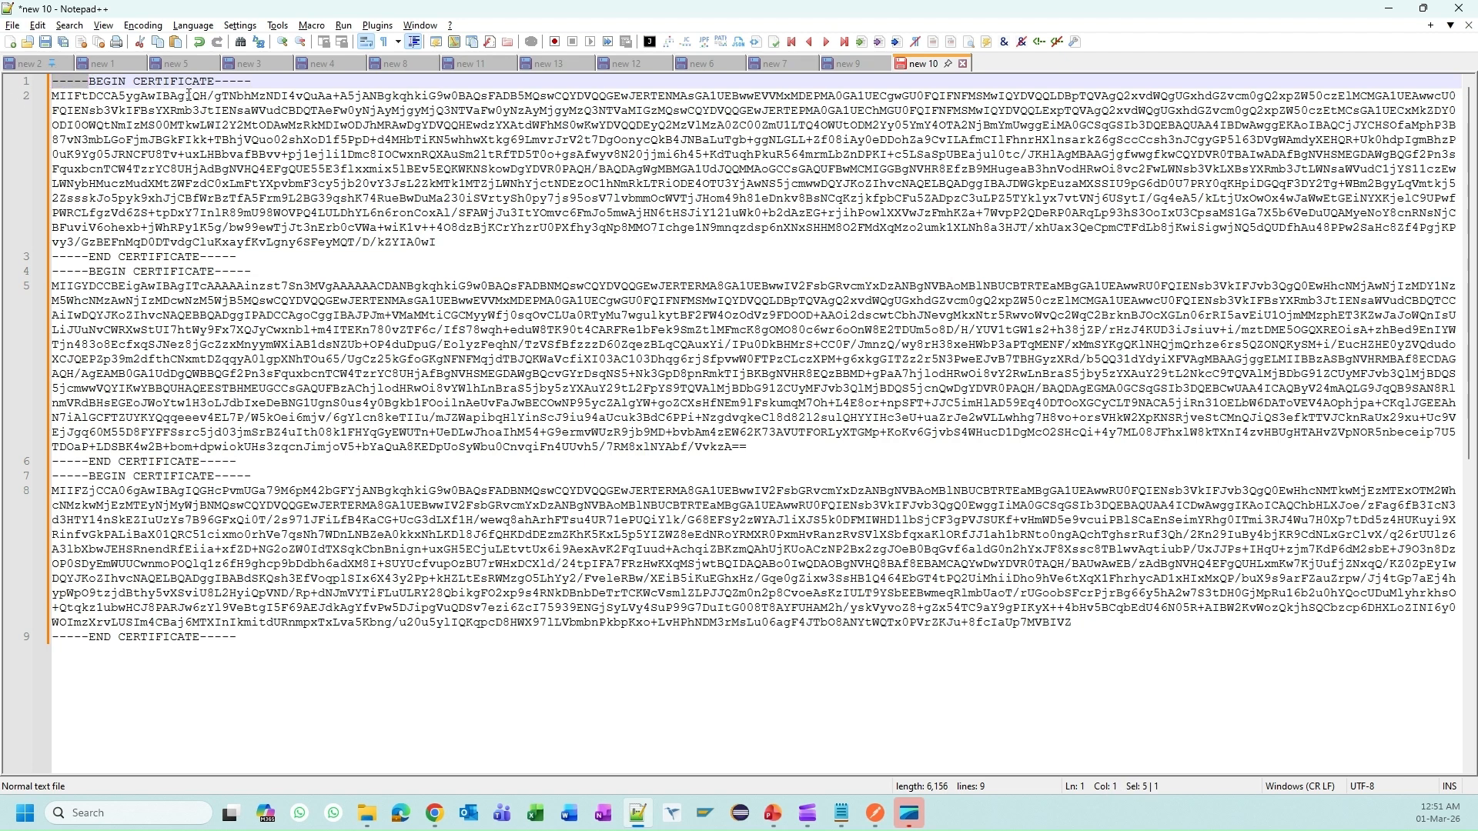
drag(217, 82, 268, 81)
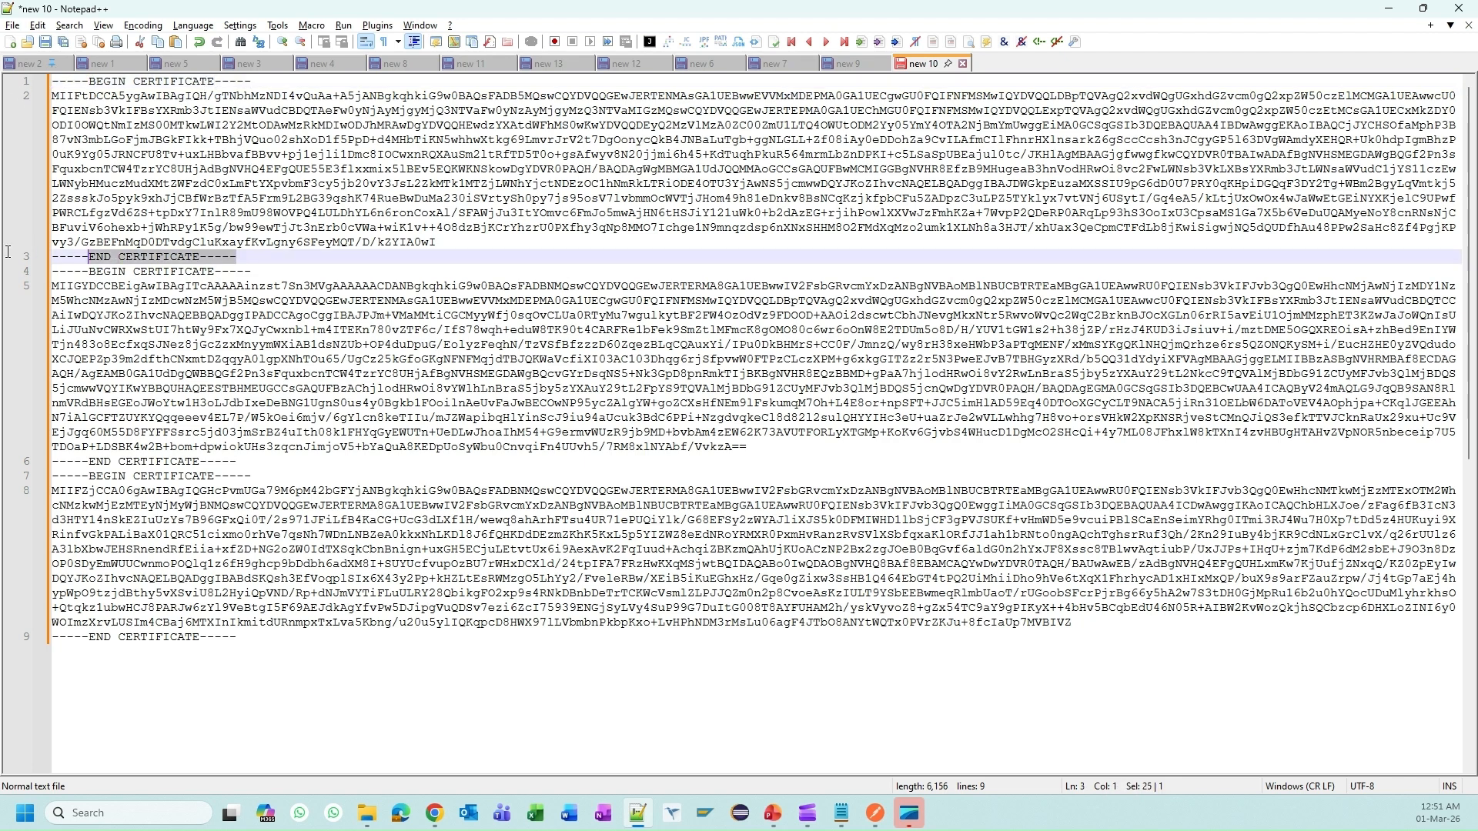
click(236, 271)
click(228, 459)
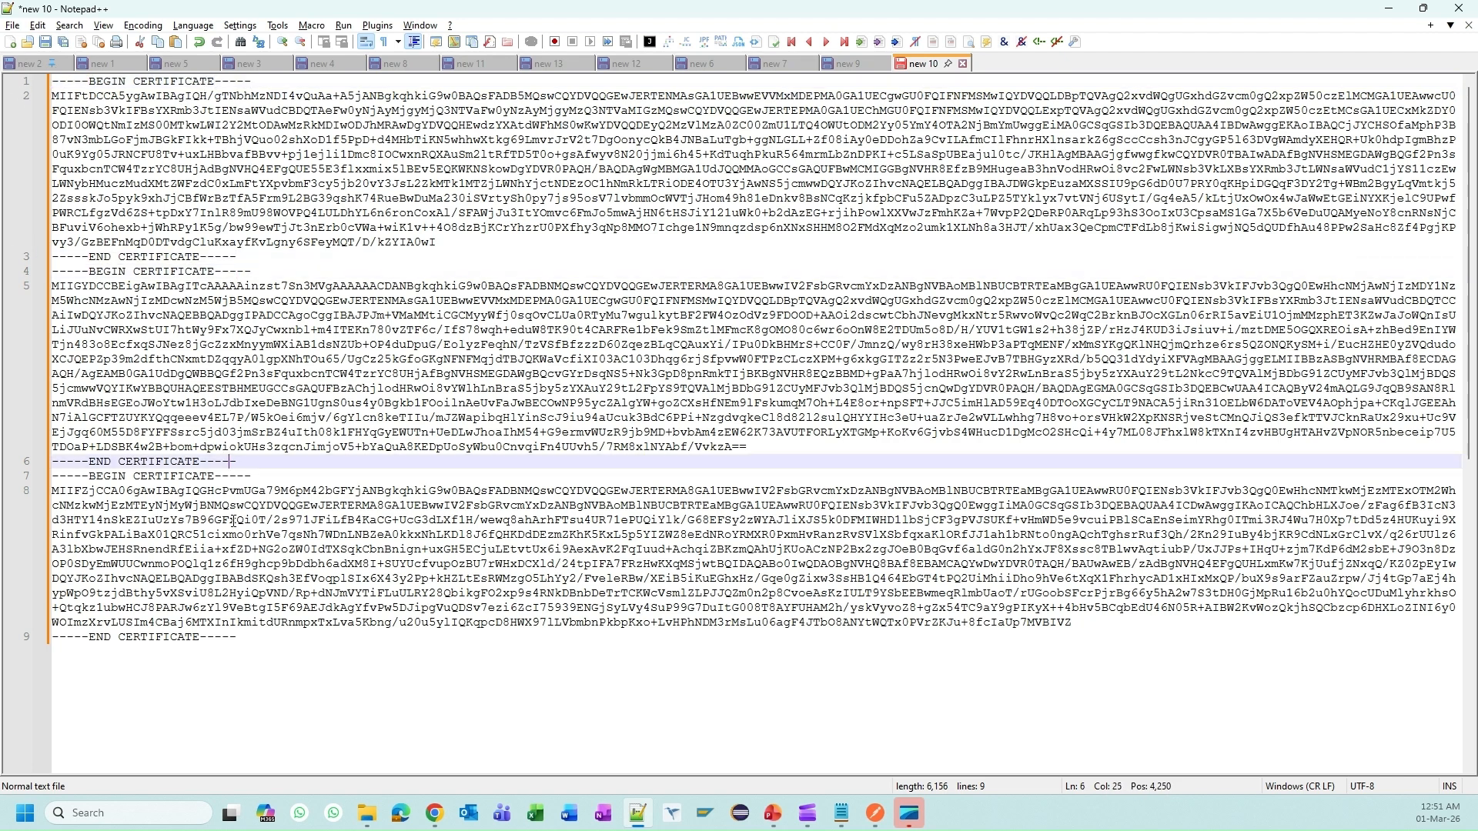
mouse_move(236, 607)
mouse_down()
mouse_move(770, 608)
mouse_move(243, 622)
mouse_up()
drag(452, 257, 52, 80)
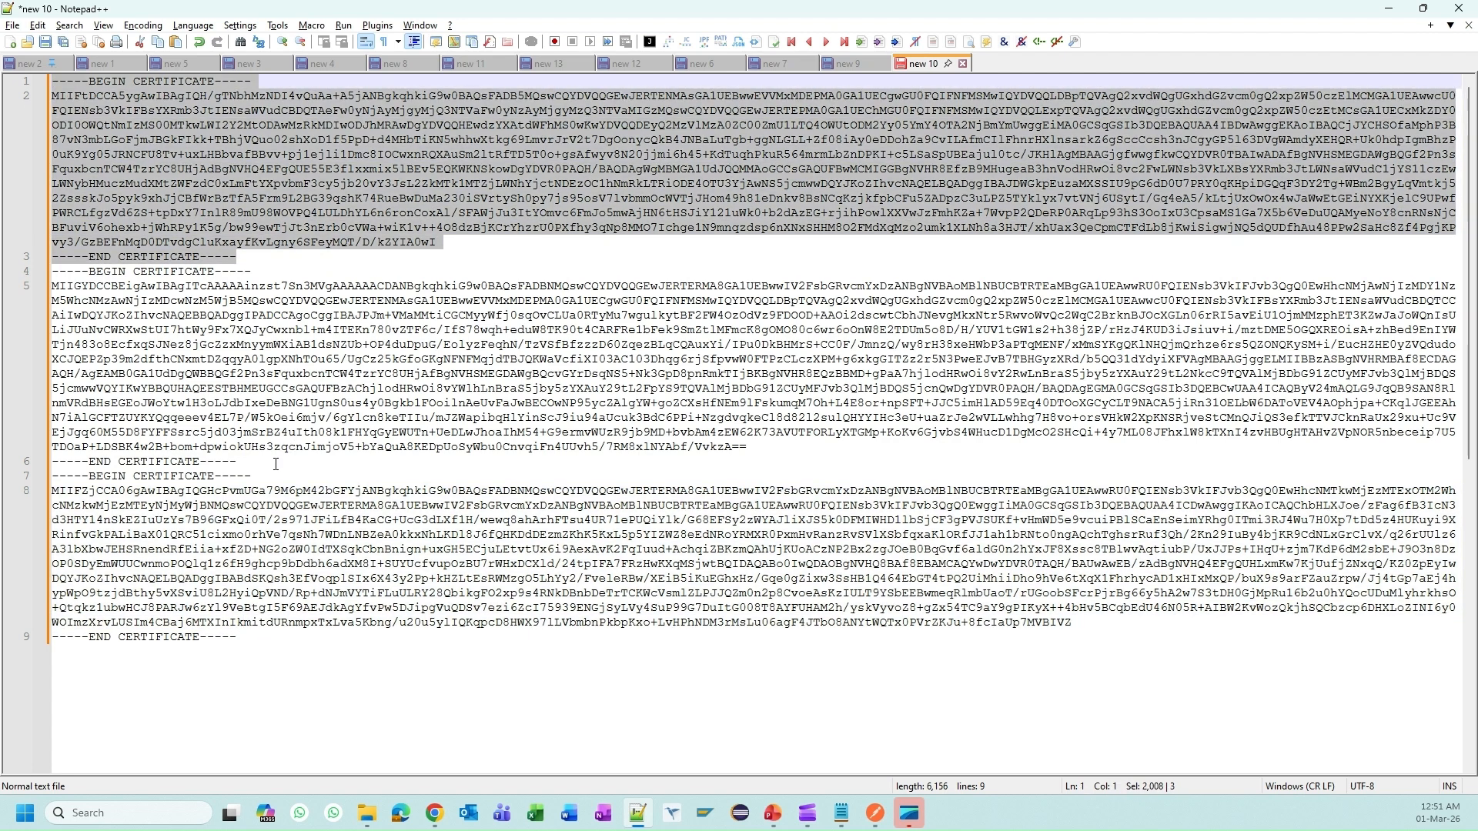
drag(237, 461, 52, 271)
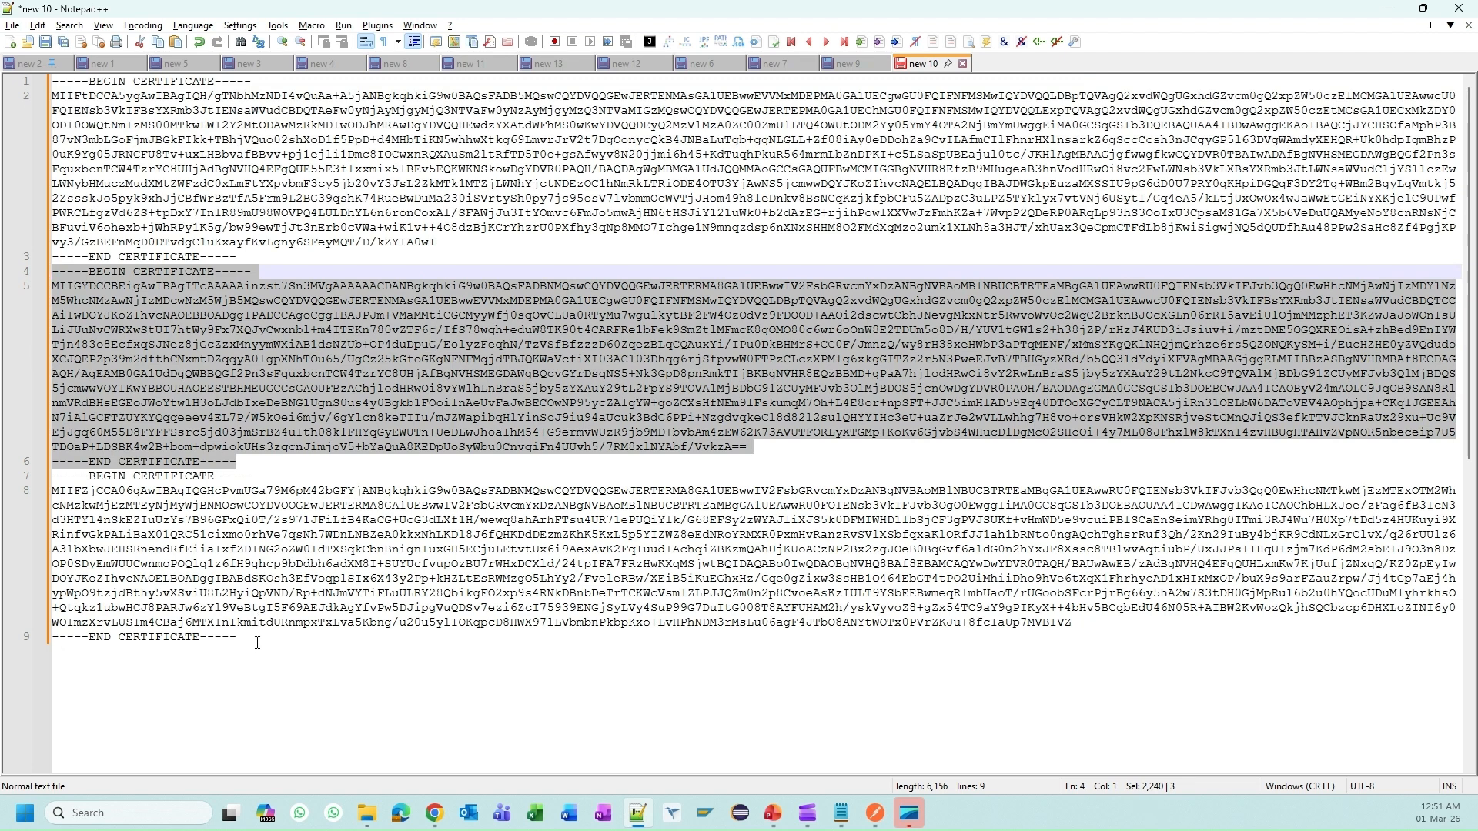
drag(257, 643, 51, 475)
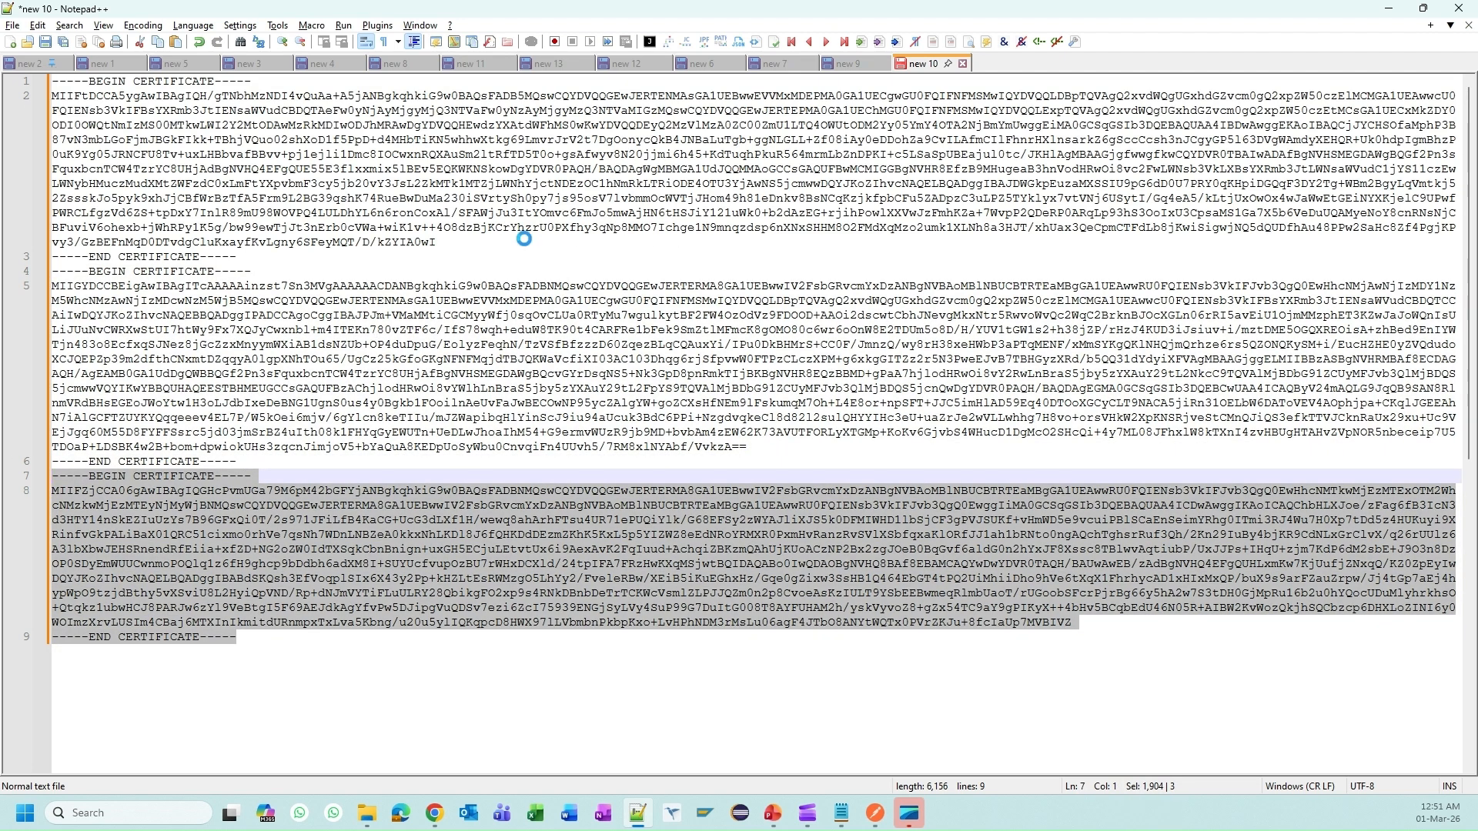
key(ctrl+s)
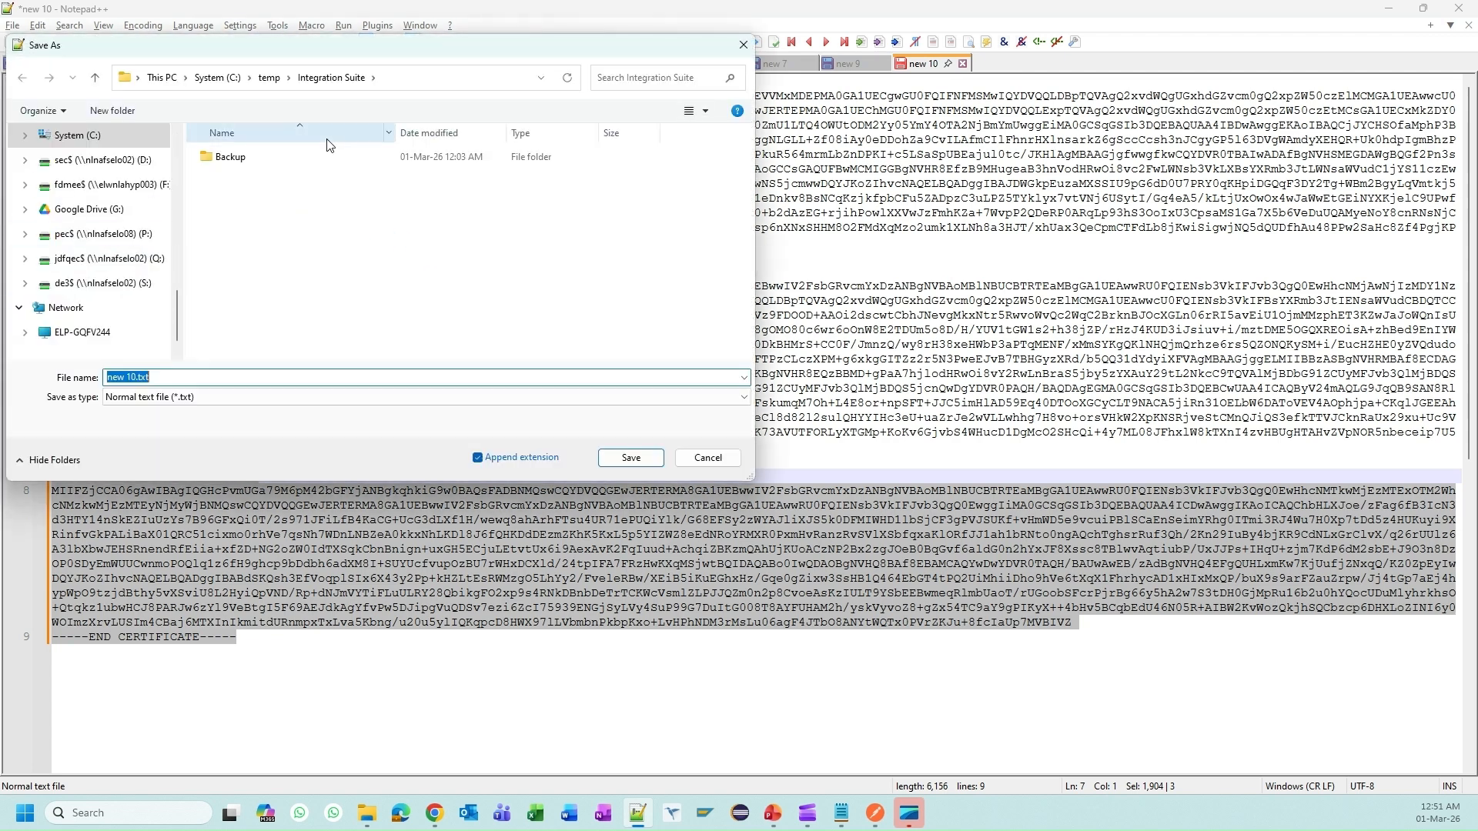
Step: Save the certificate chain as sap_cert_public_key.crt with All types in C:\temp\Integration Suite
scroll(37, 146, up, 2)
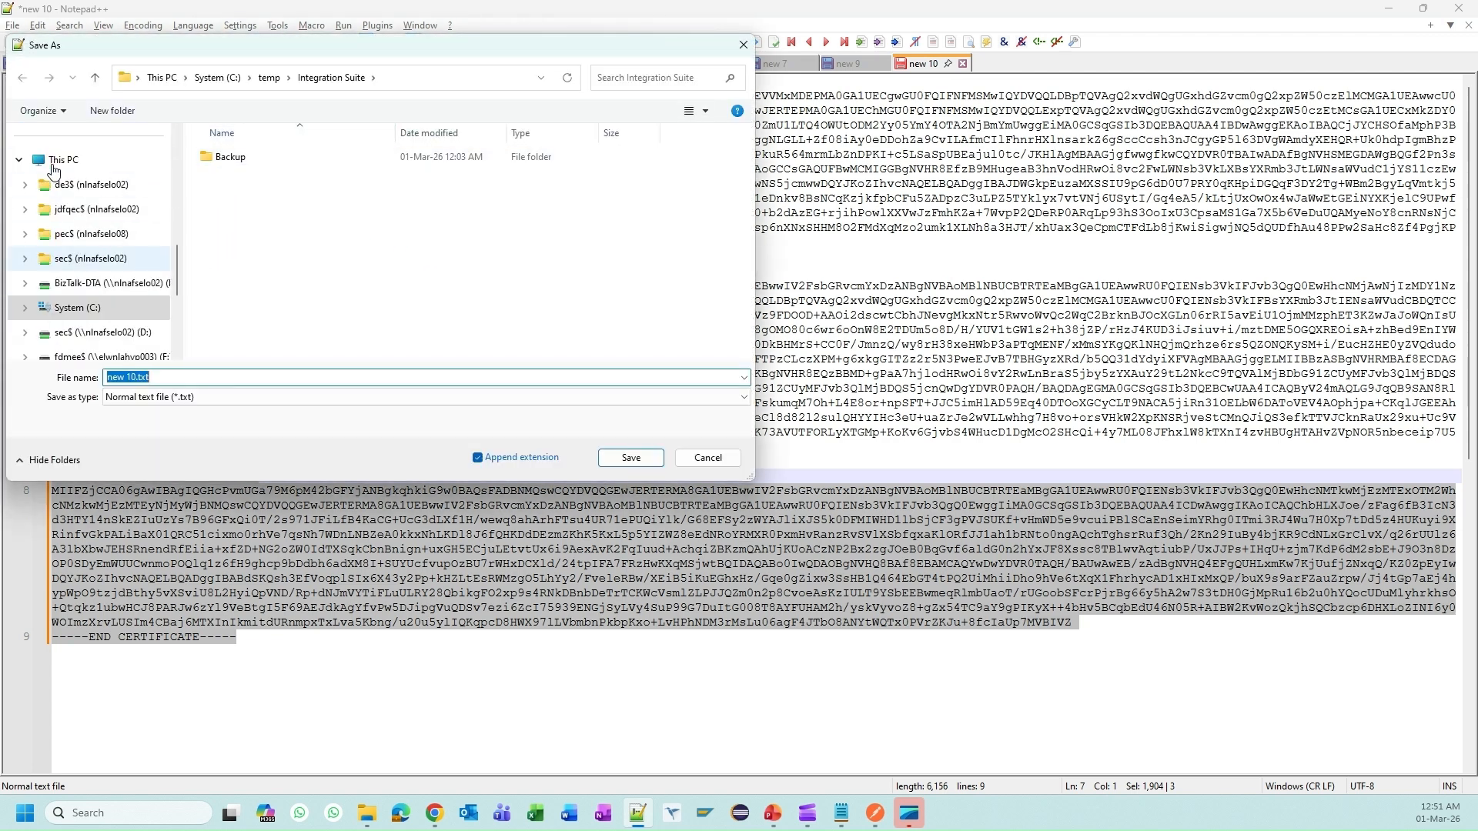
double_click(37, 146)
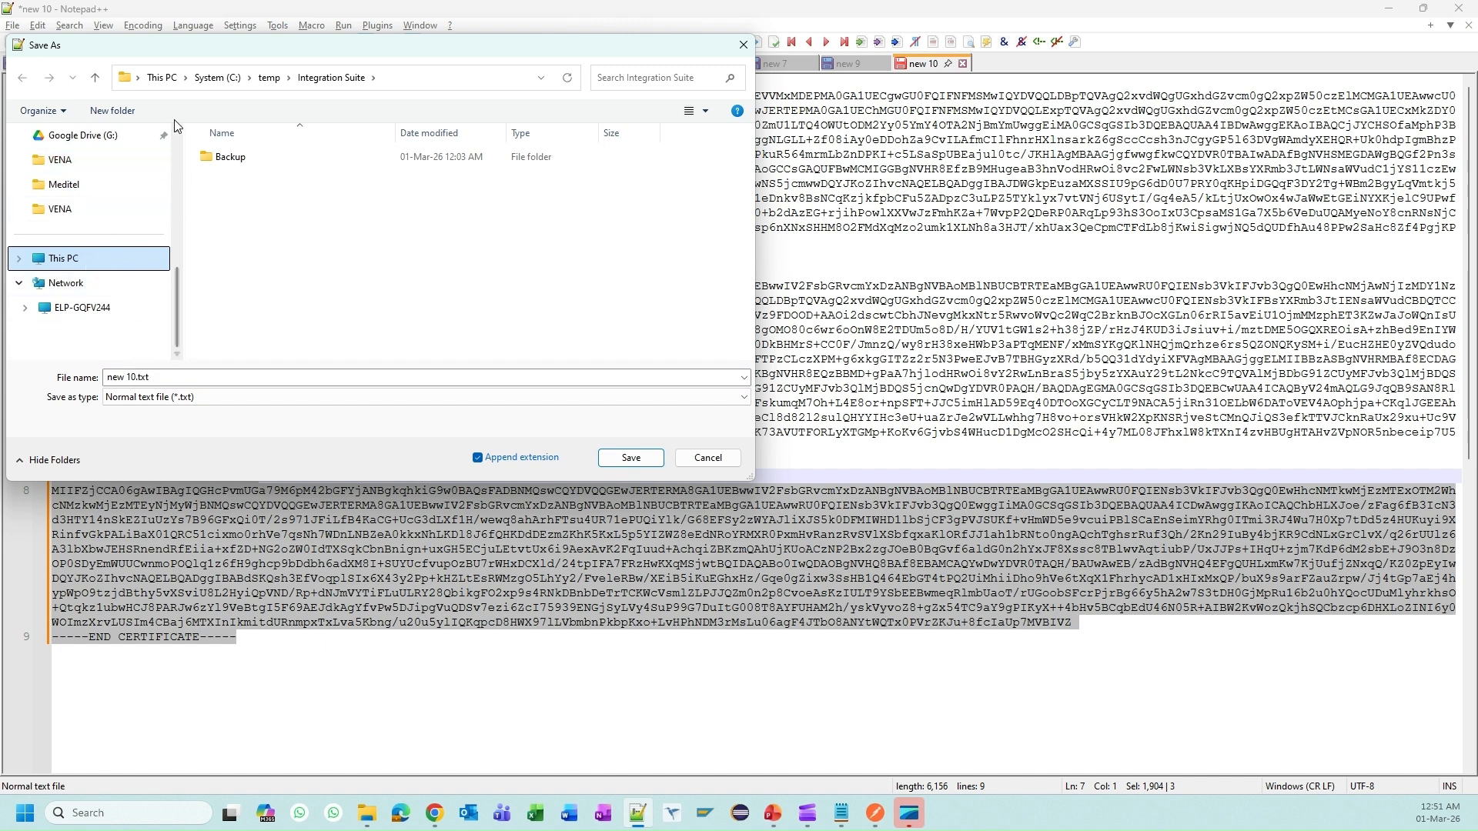
drag(199, 45, 247, 134)
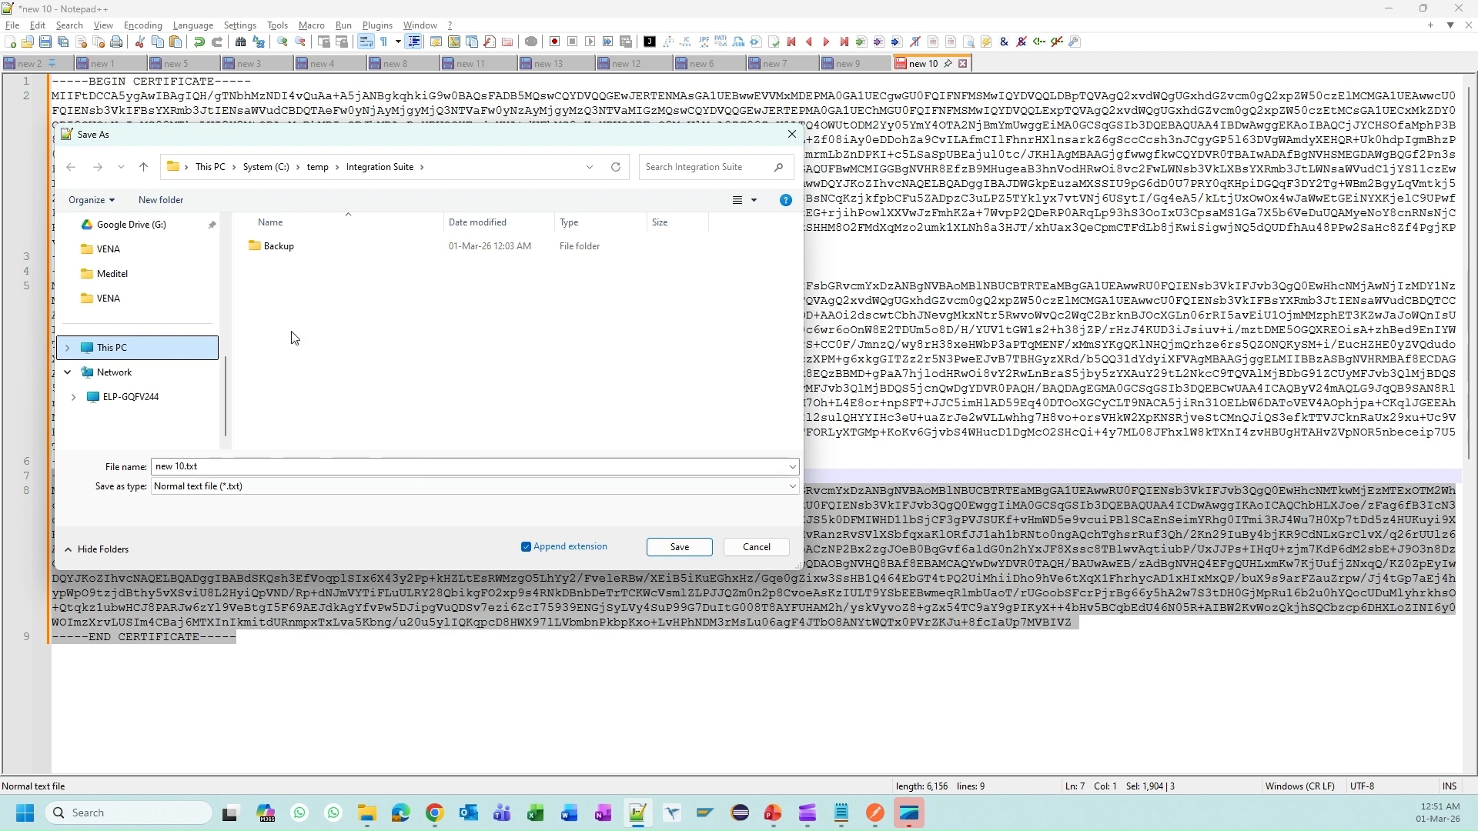
click(68, 348)
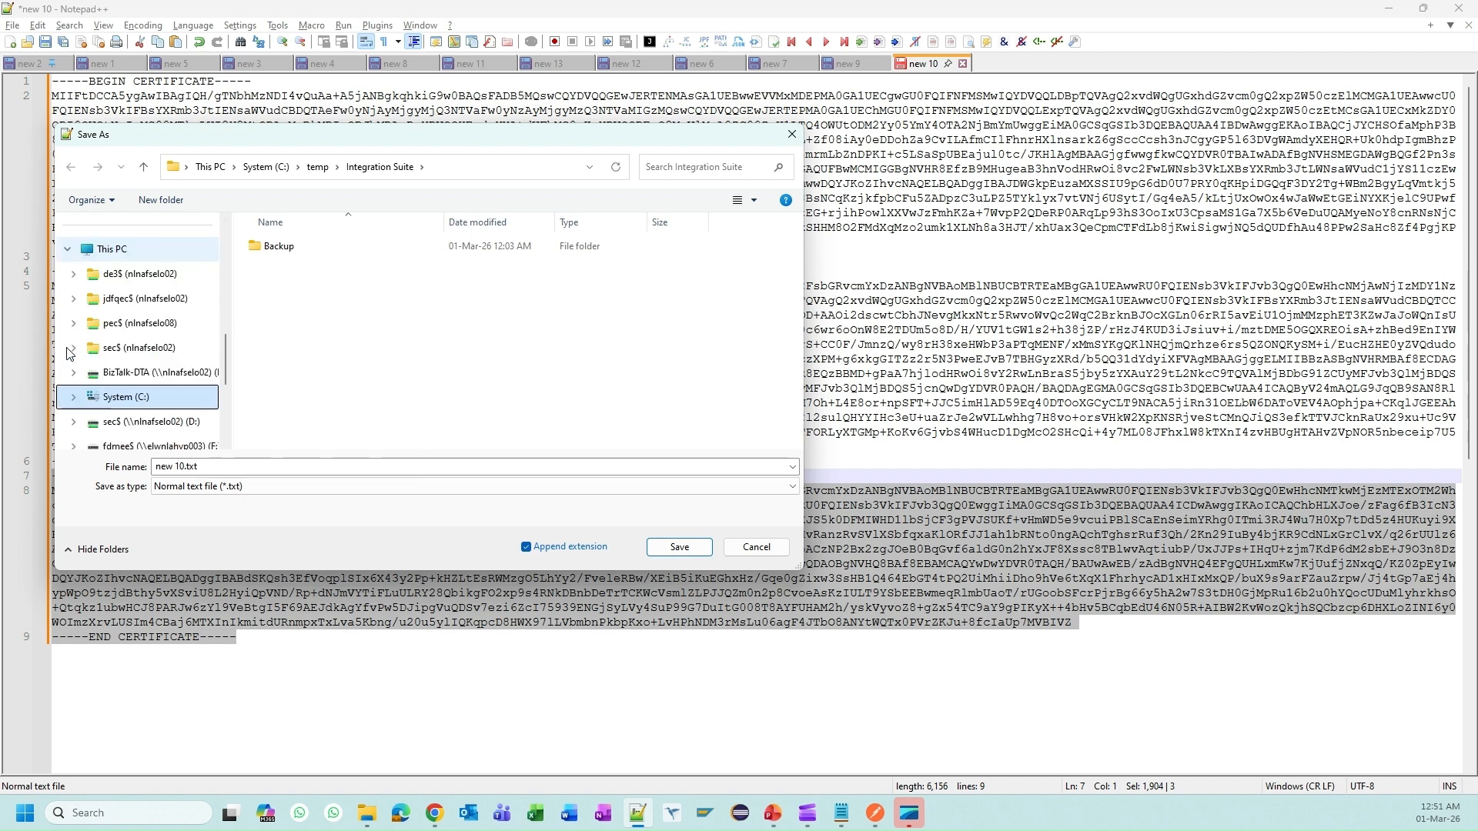
scroll(69, 352, up, 2)
click(68, 347)
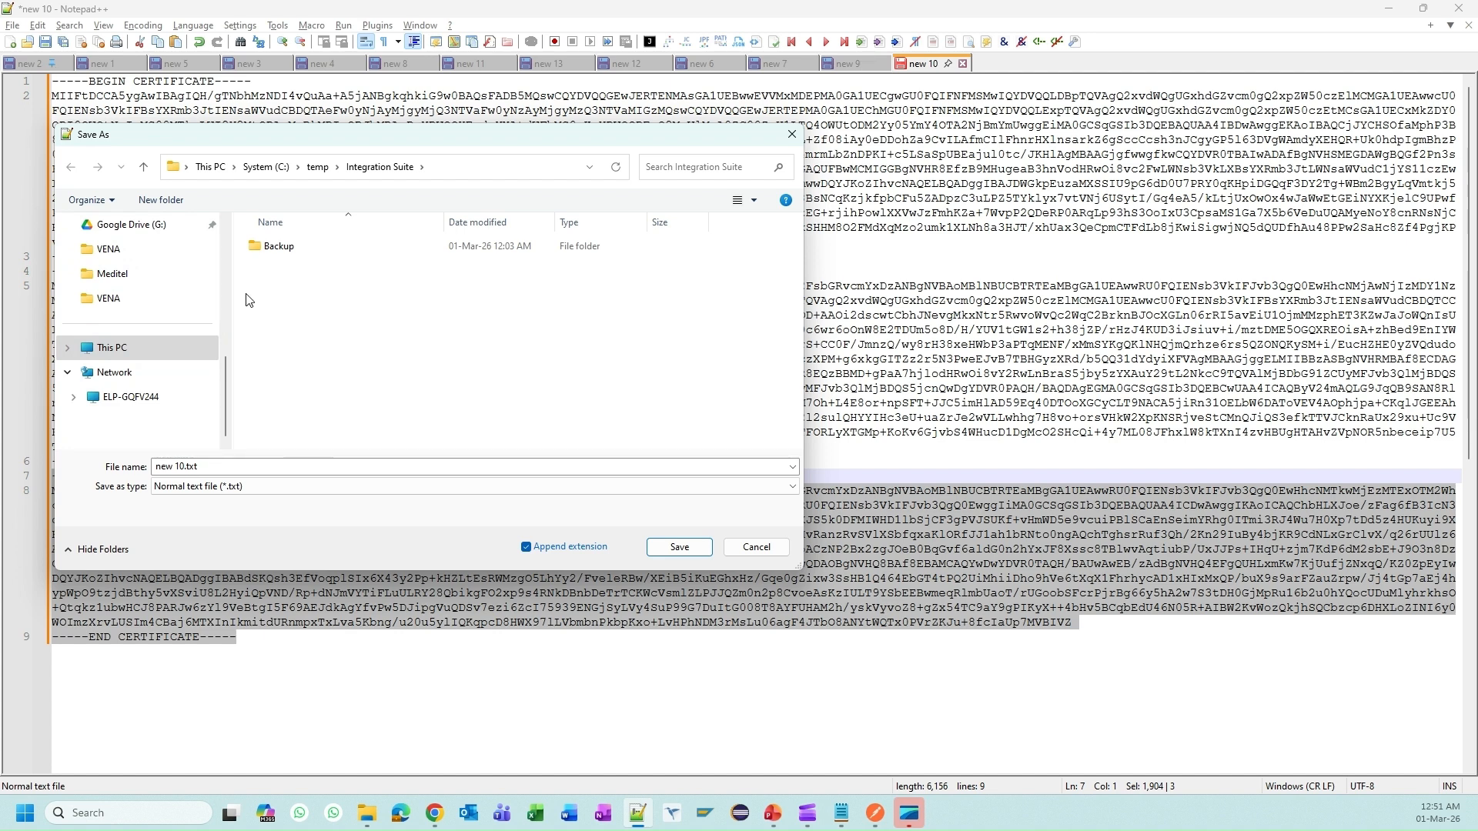
click(68, 373)
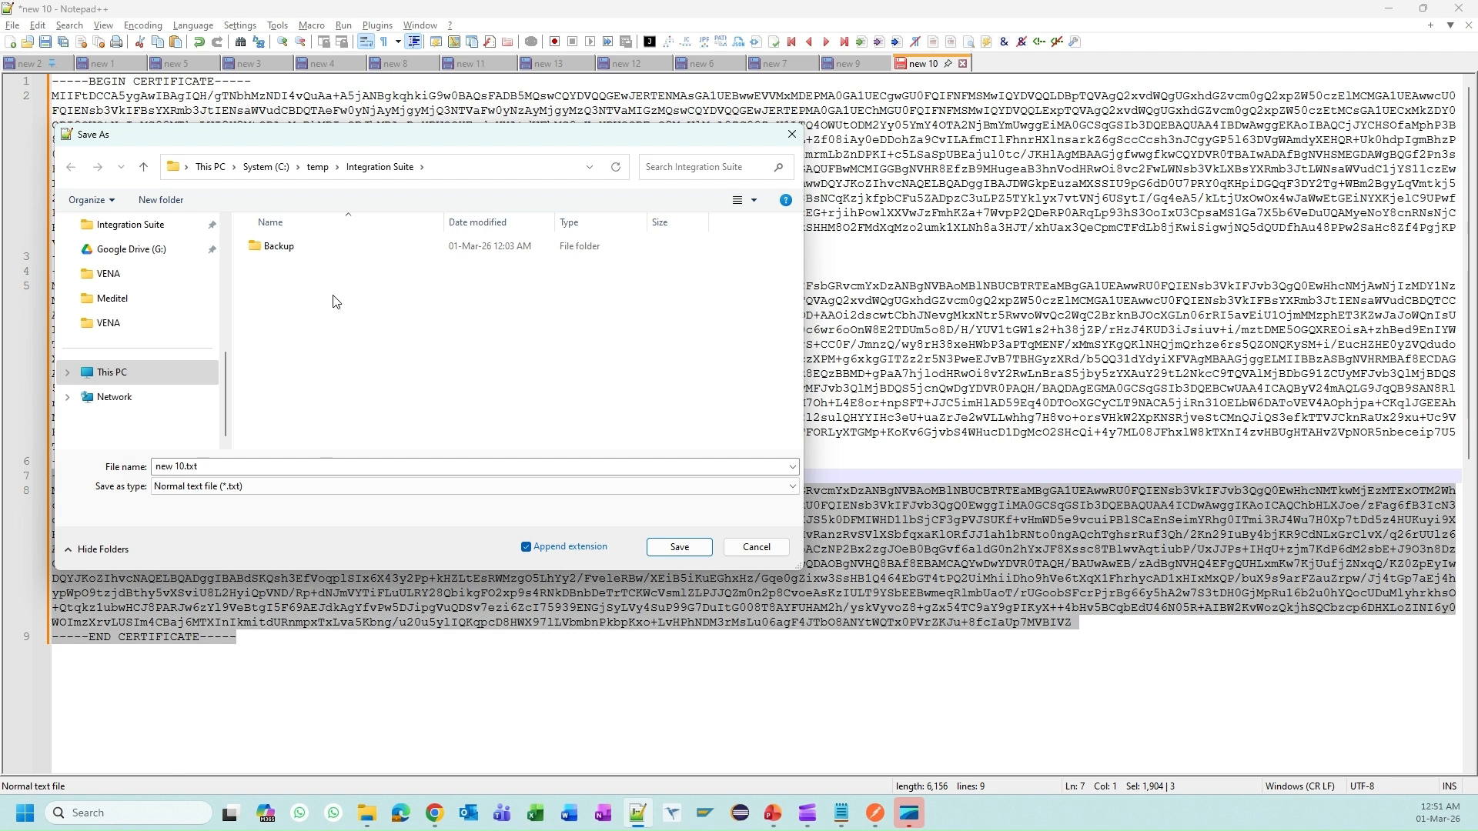
click(270, 464)
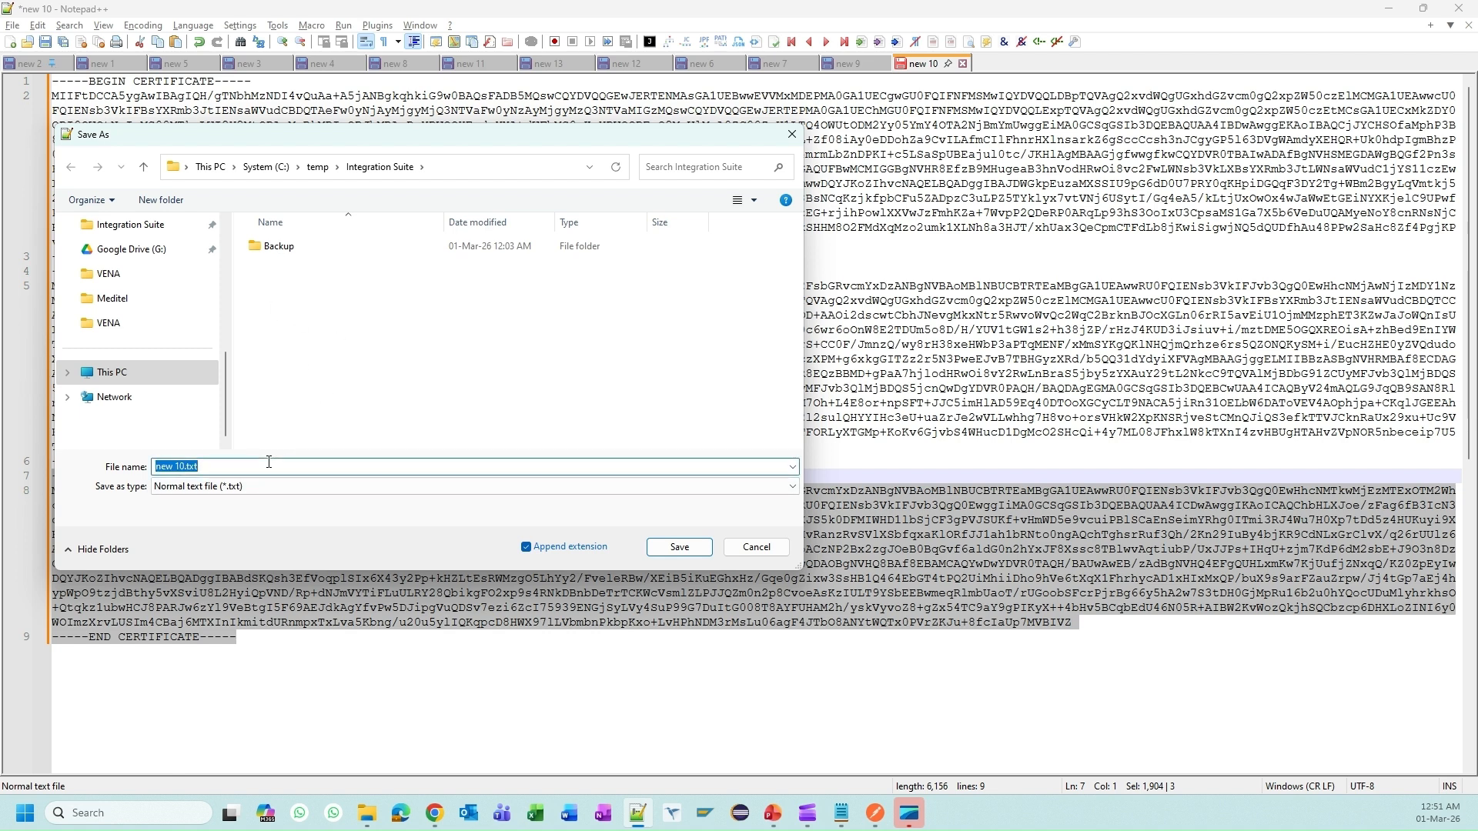
text(sap_cert_public_key.crt)
click(311, 487)
scroll(305, 156, down, 10)
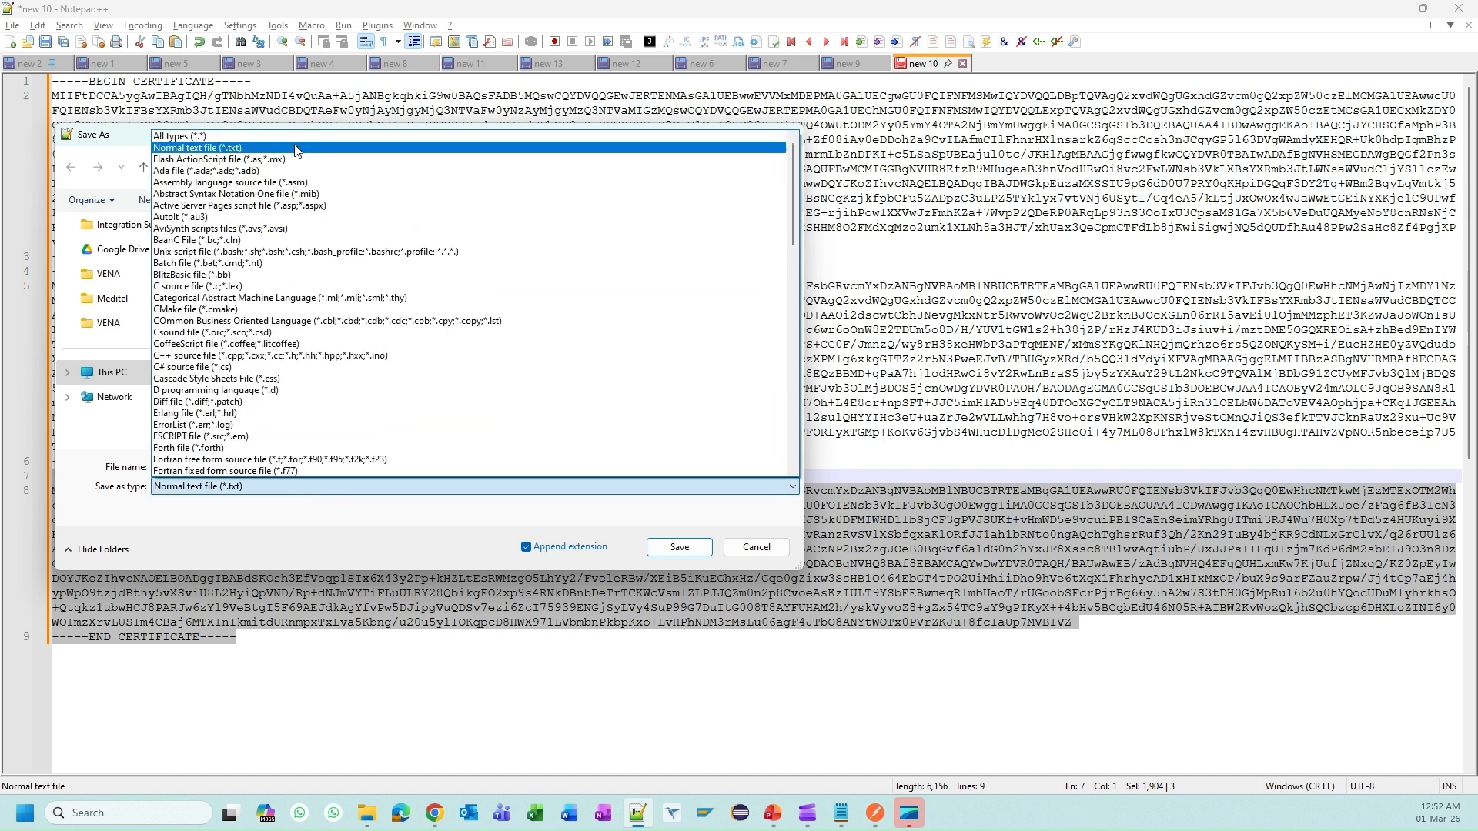
click(306, 153)
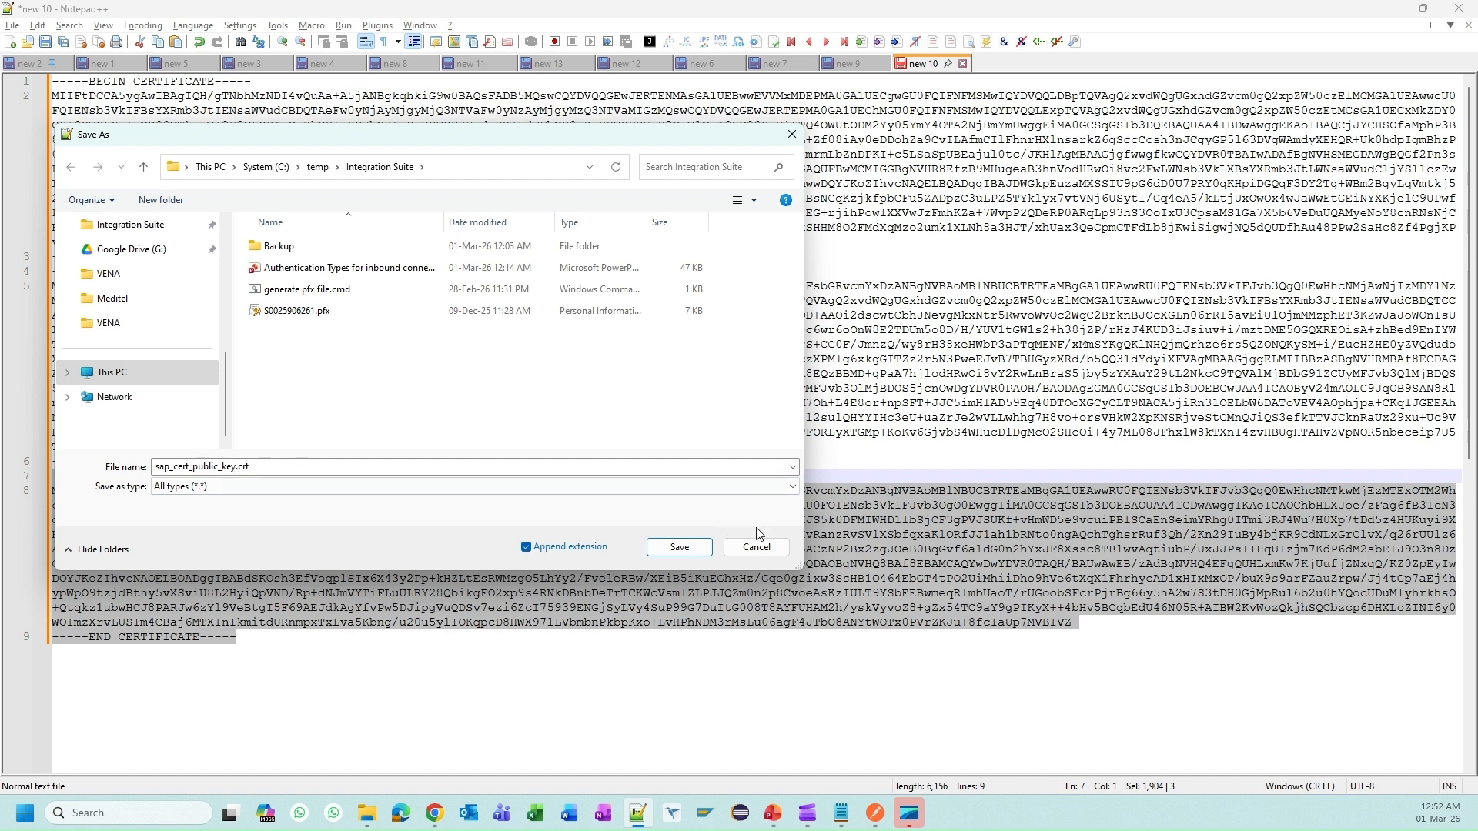
click(679, 547)
Step: Copy the RSA private key from BTP Cockpit and paste it into a new Notepad++ tab
click(695, 375)
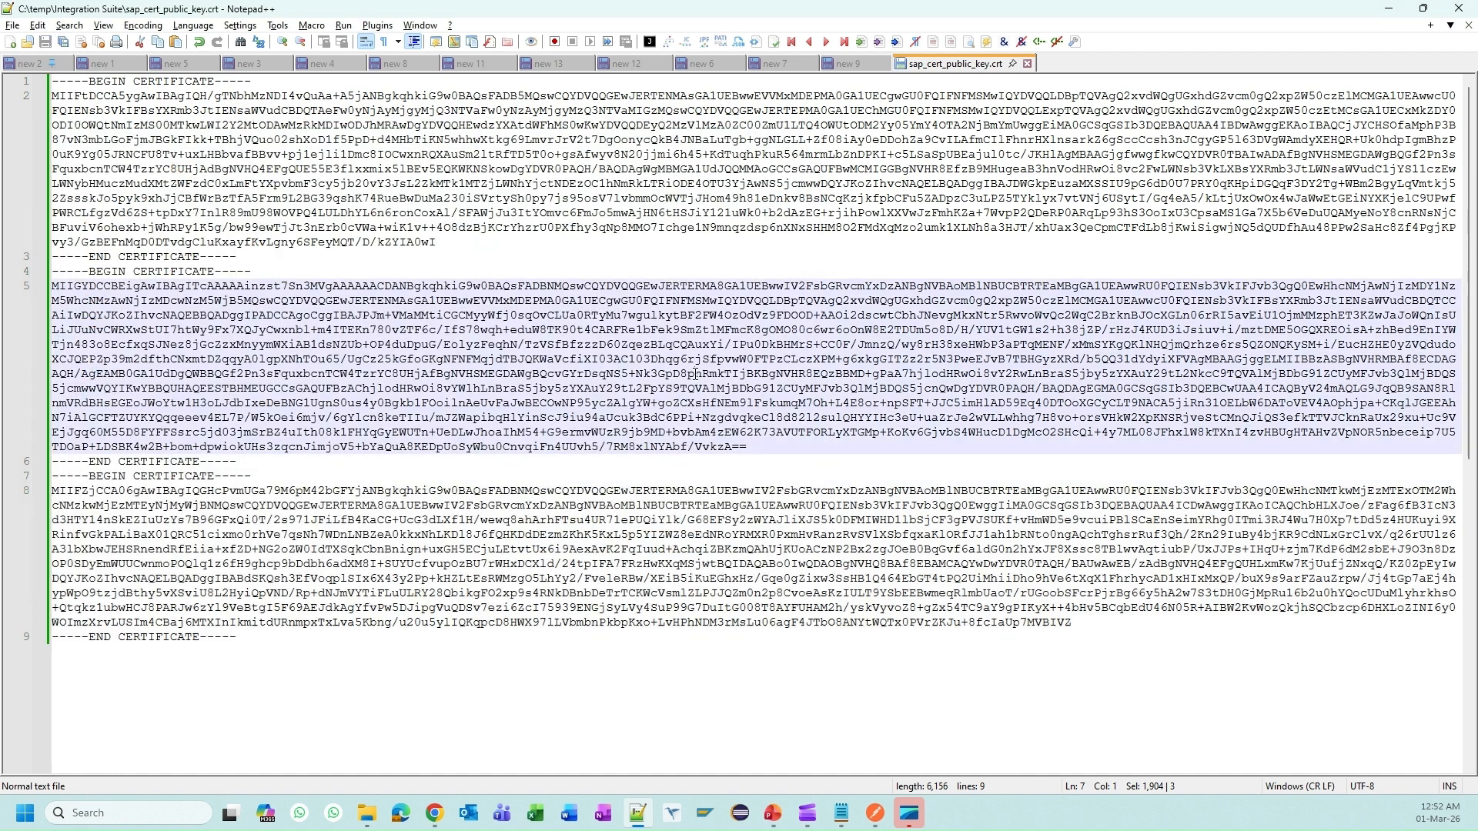
key(alt+Tab)
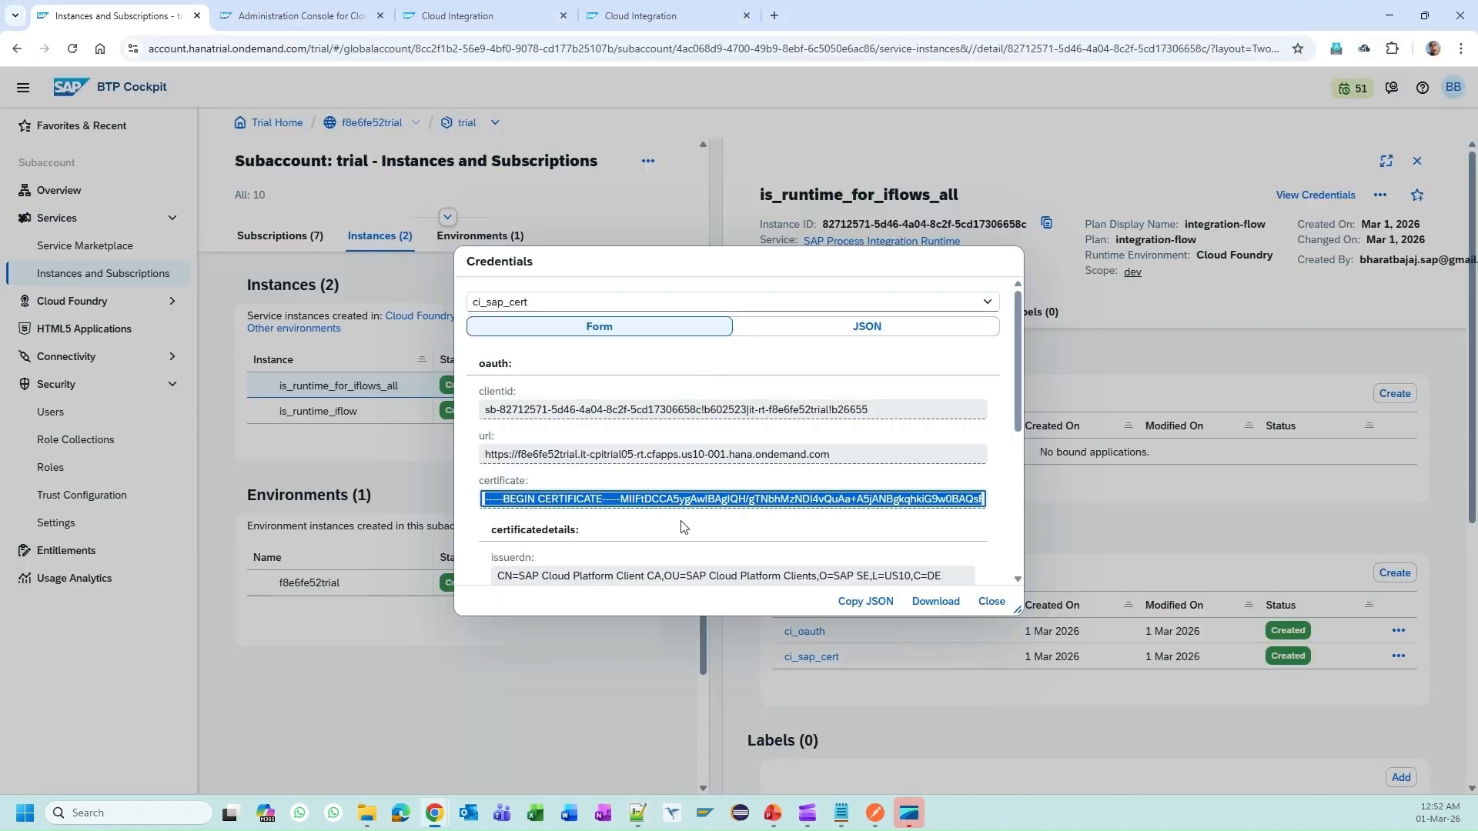
scroll(670, 498, down, 5)
key(ctrl+a)
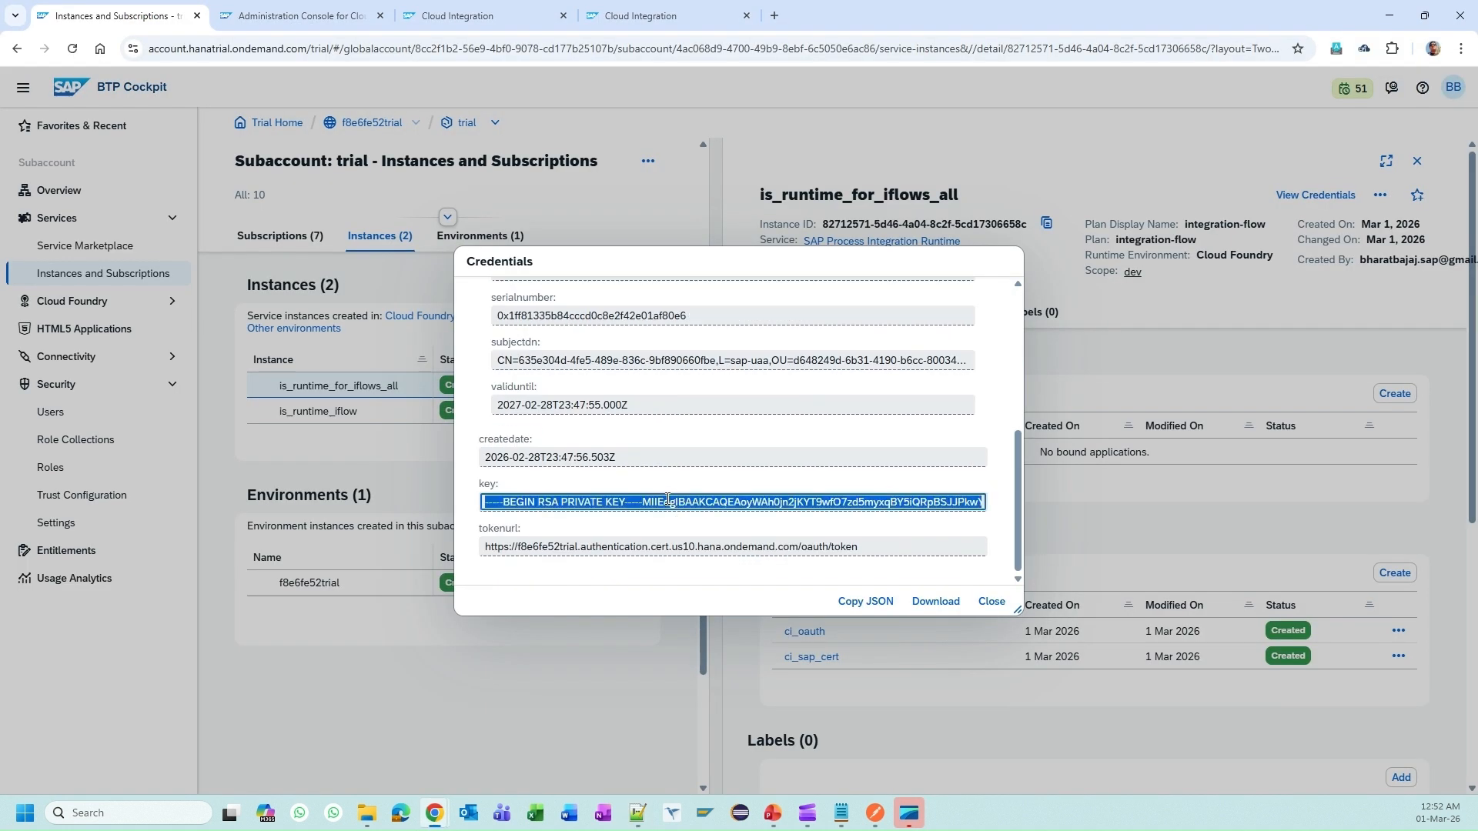
key(alt+Tab)
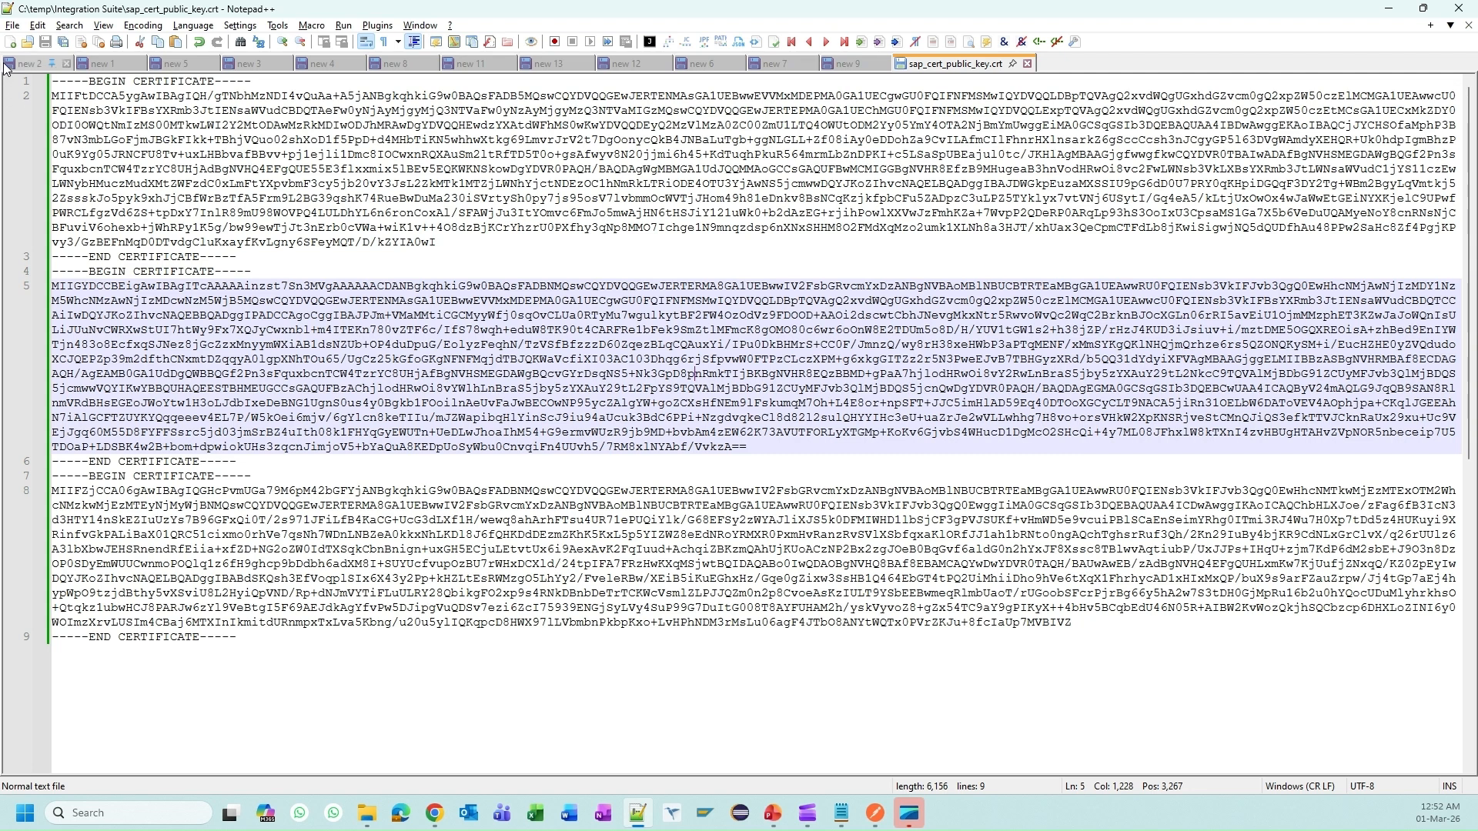
key(ctrl+n)
key(ctrl+v)
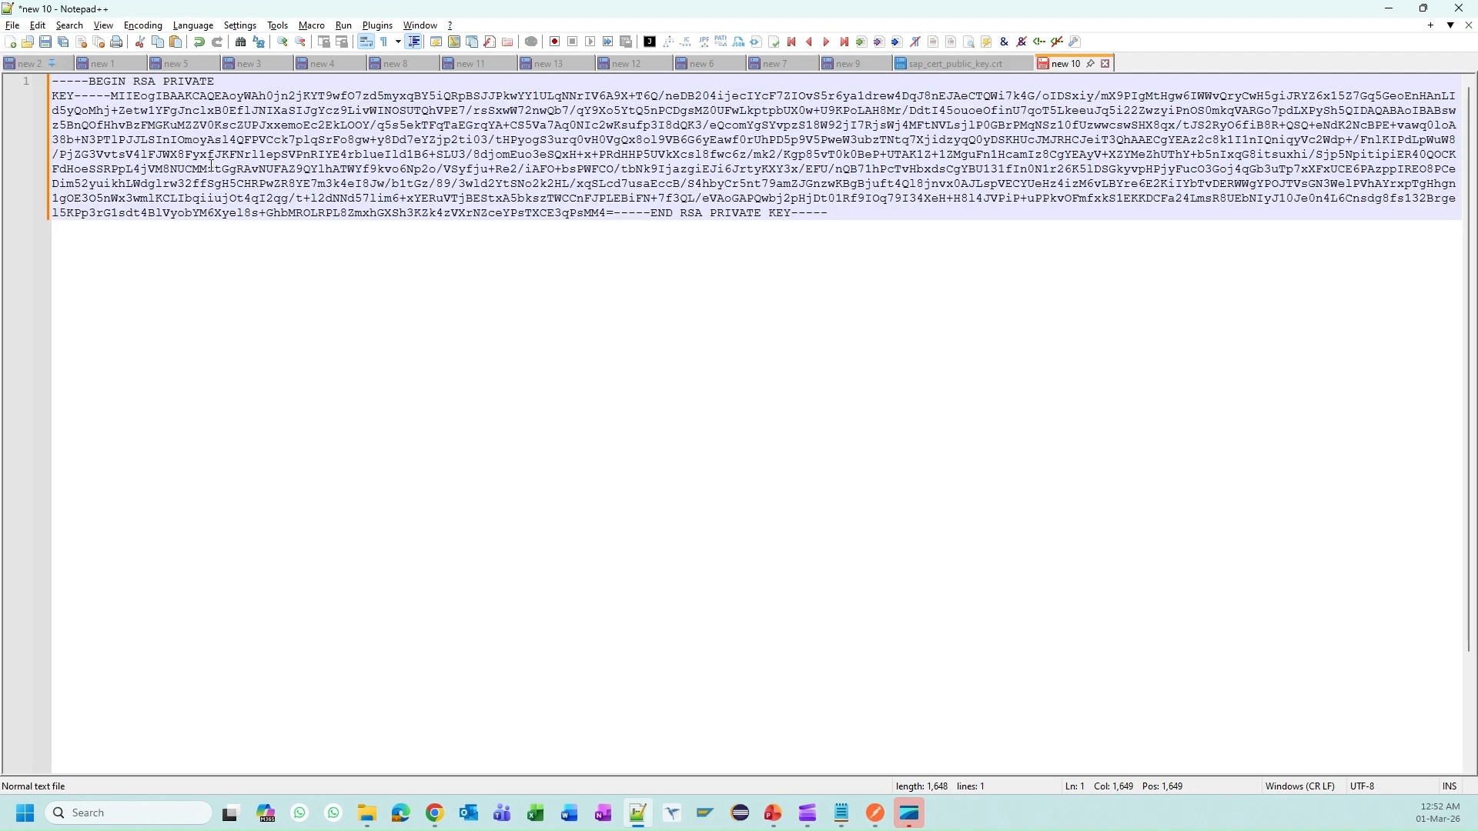
Step: Put the private key's BEGIN and END markers on their own lines
click(112, 98)
key(Return)
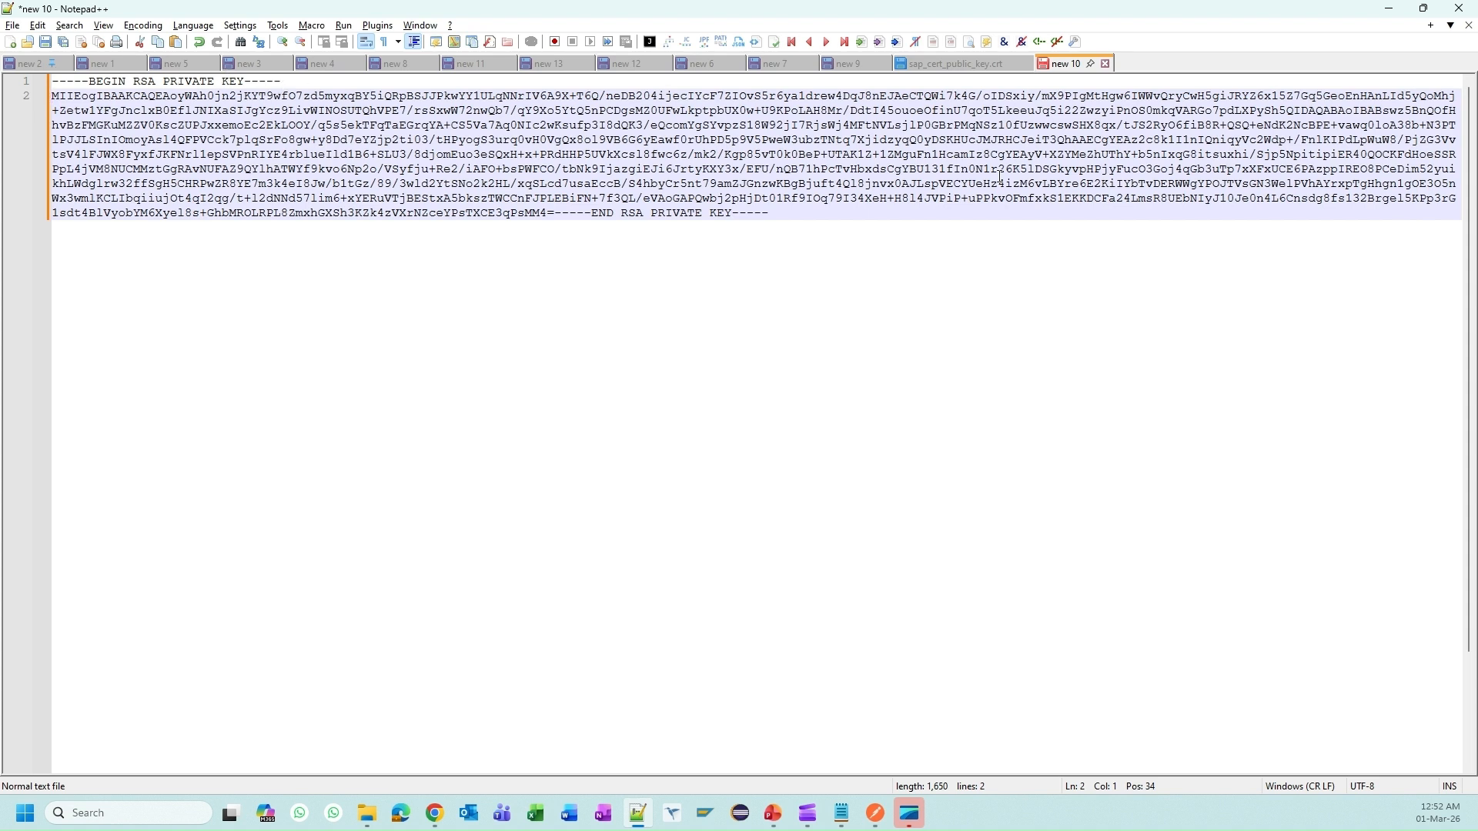
click(560, 213)
key(Return)
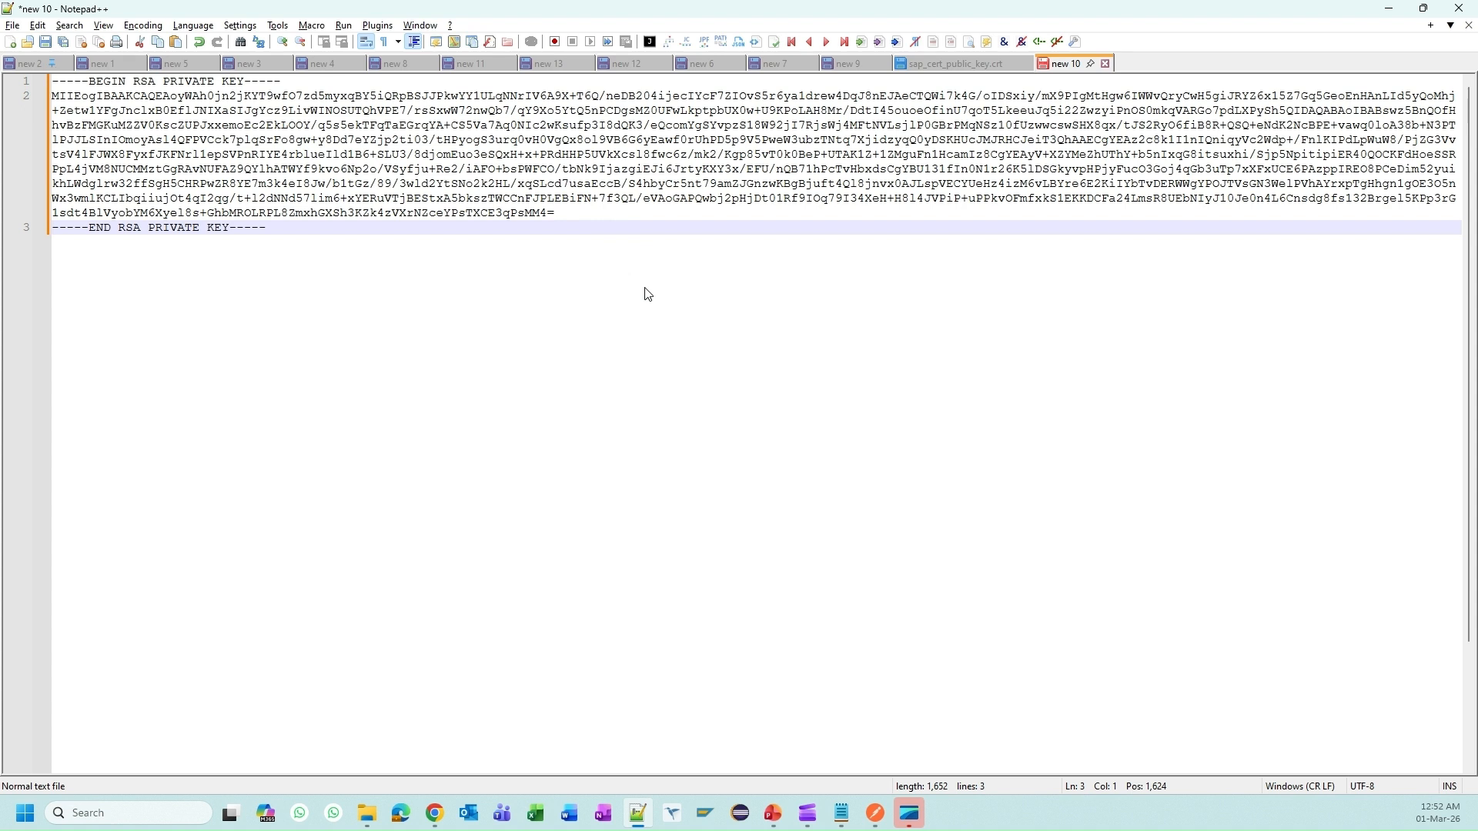
Step: Save the private key as sap_cert_private_key.key with All types, close the tab, and bring up Postman
key(ctrl+s)
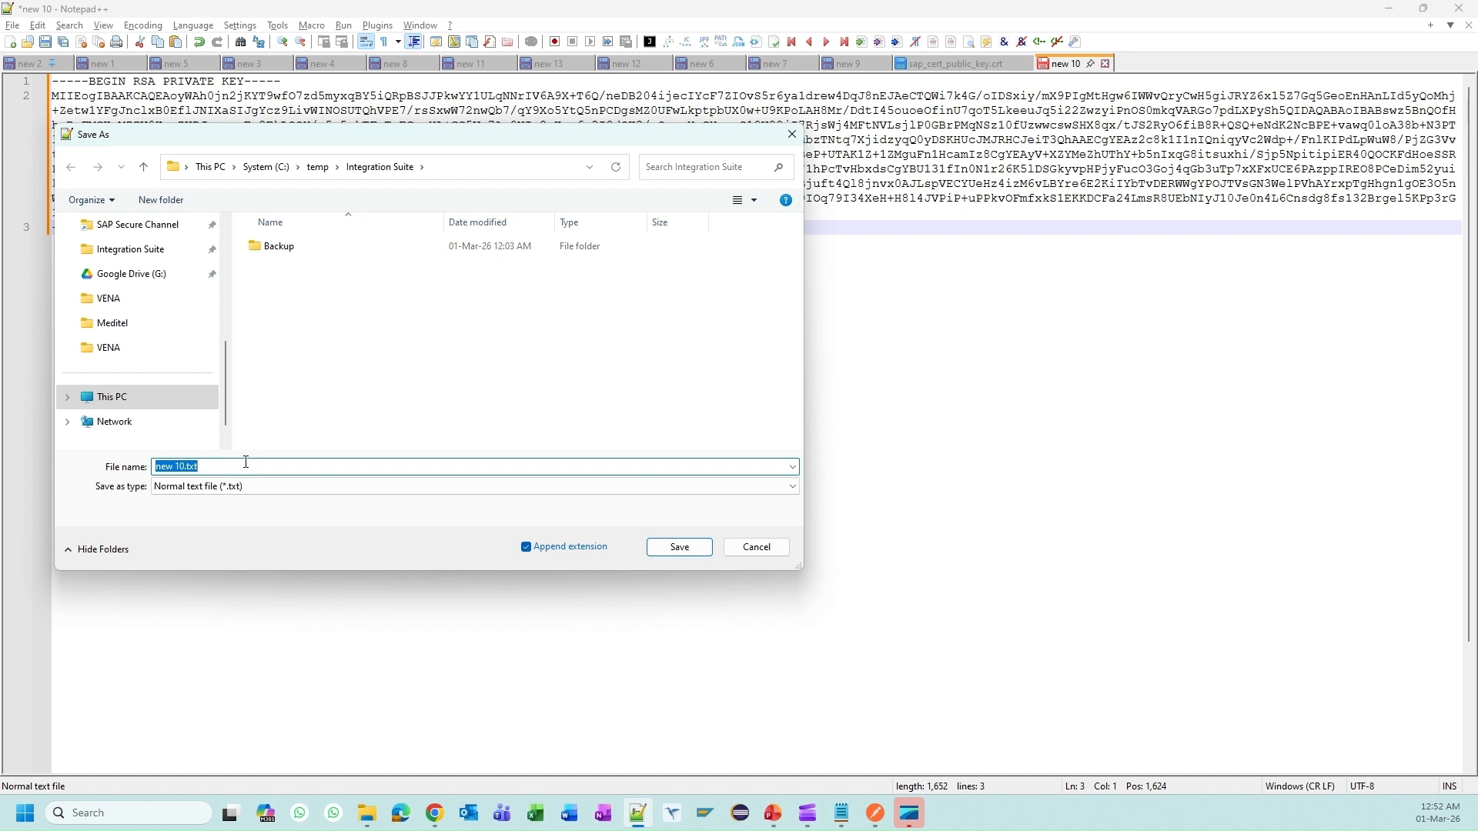
click(231, 485)
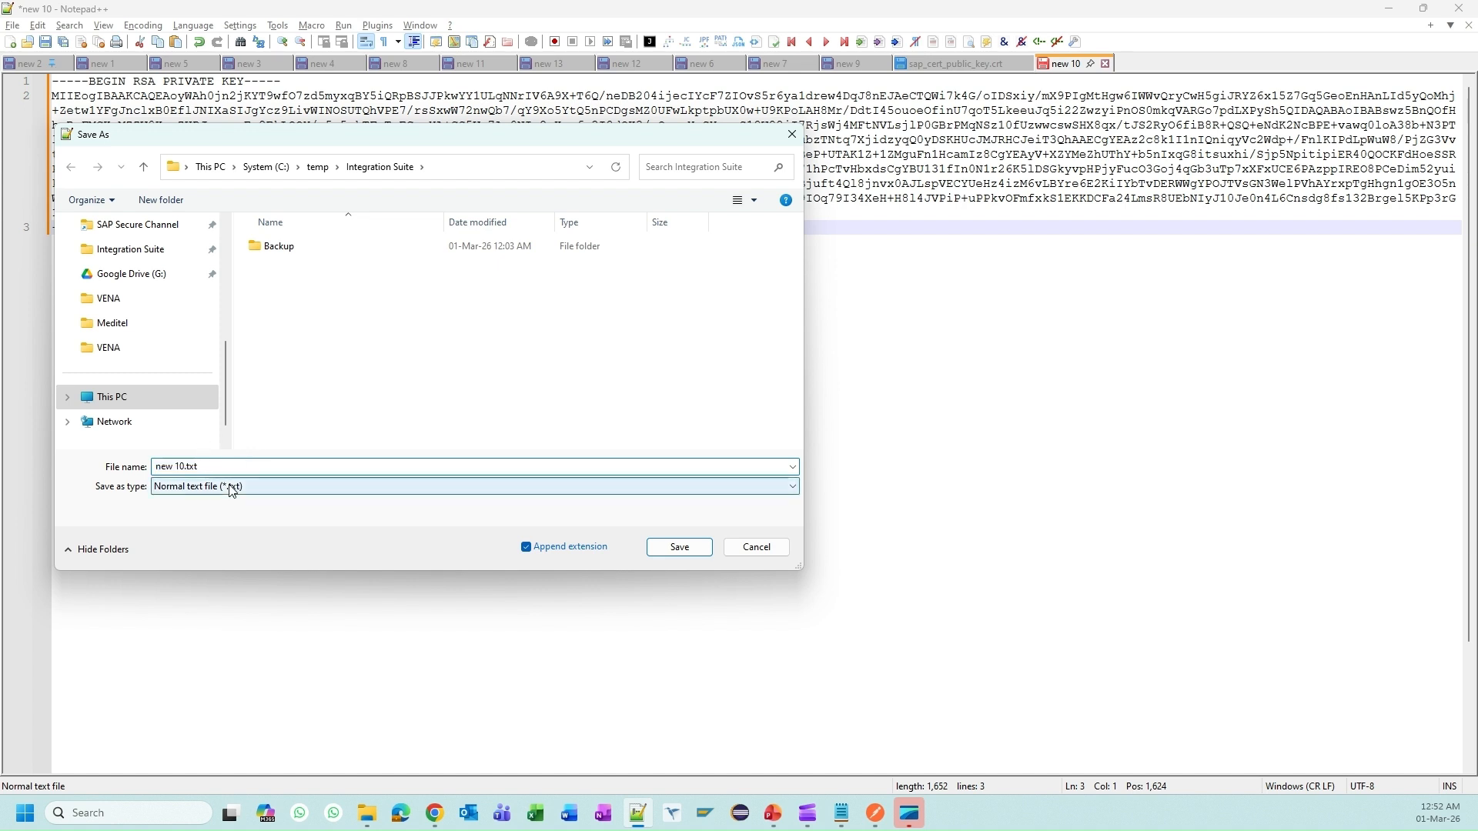
click(207, 136)
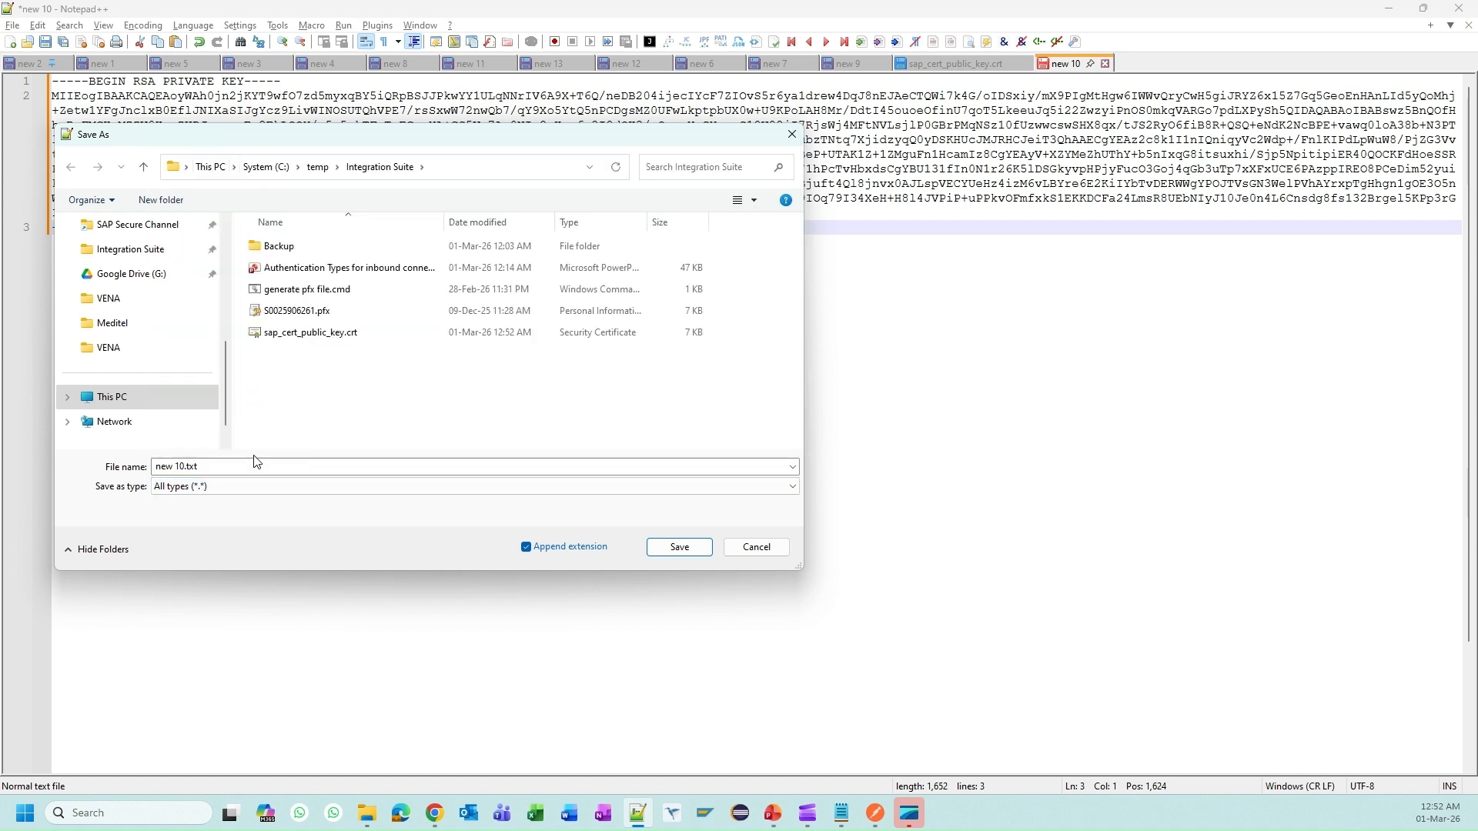
click(289, 341)
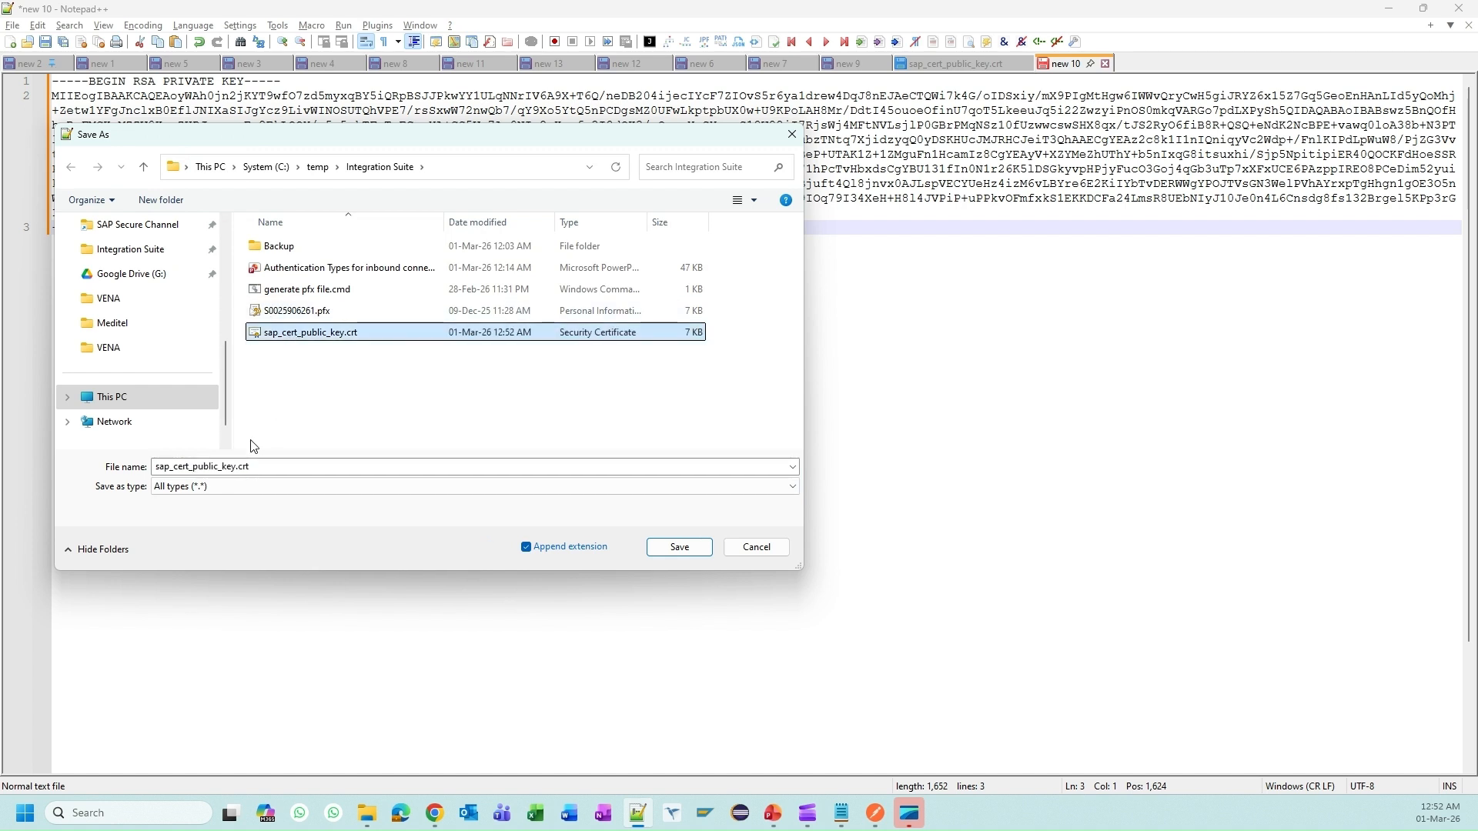
click(190, 466)
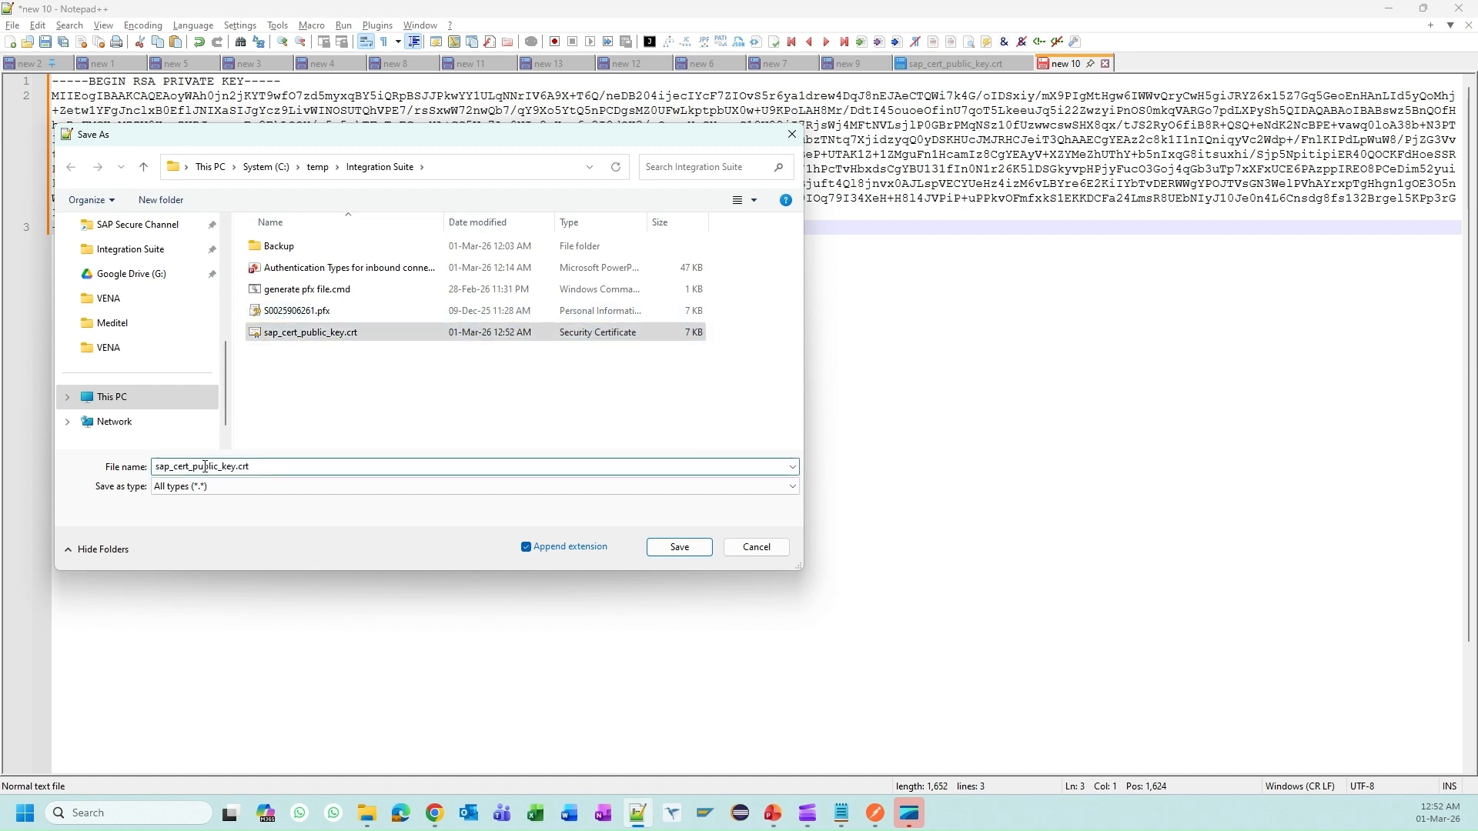
drag(197, 466, 209, 467)
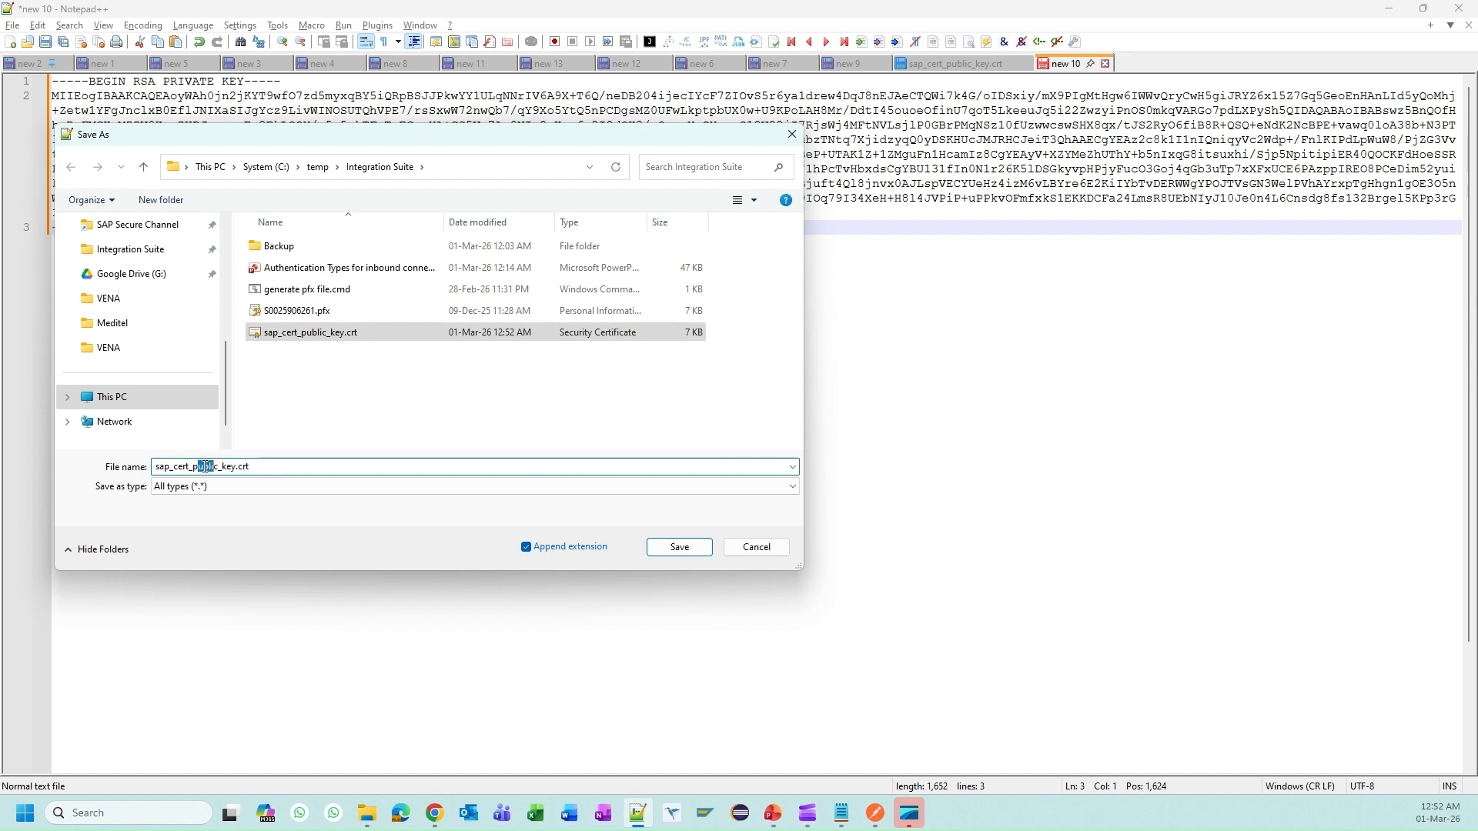
text(rivate)
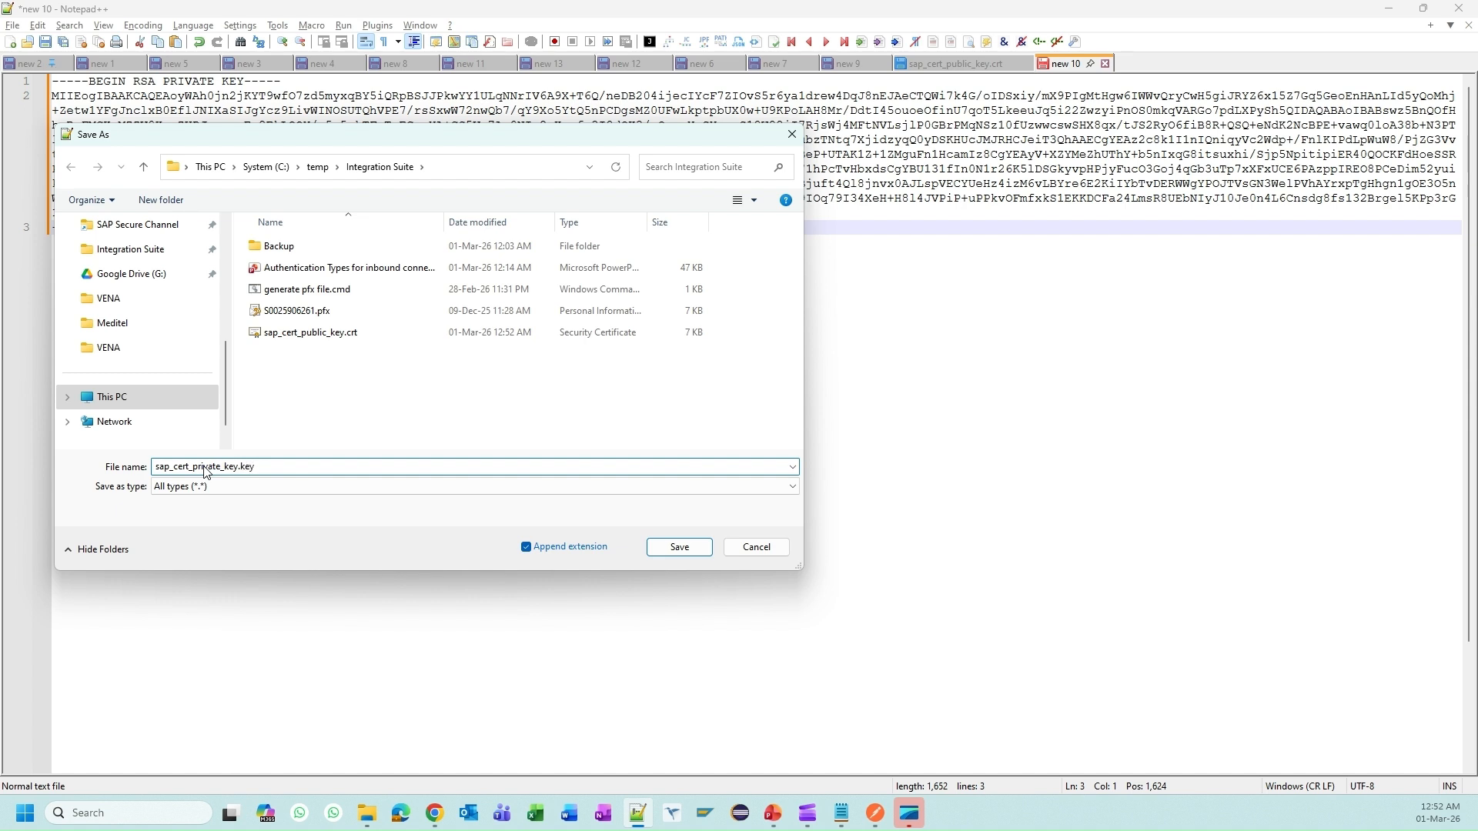
key(Return)
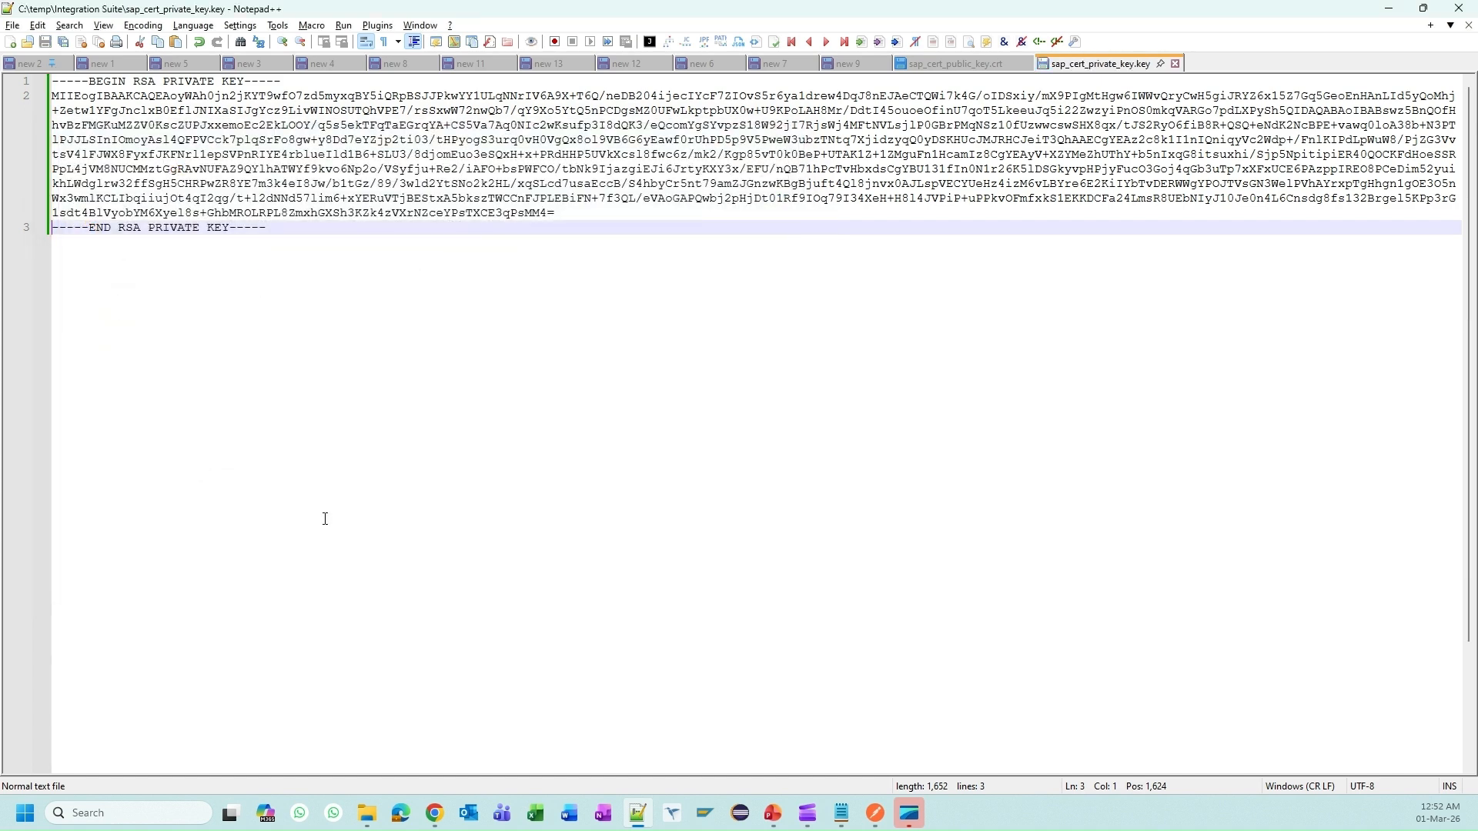
click(1178, 62)
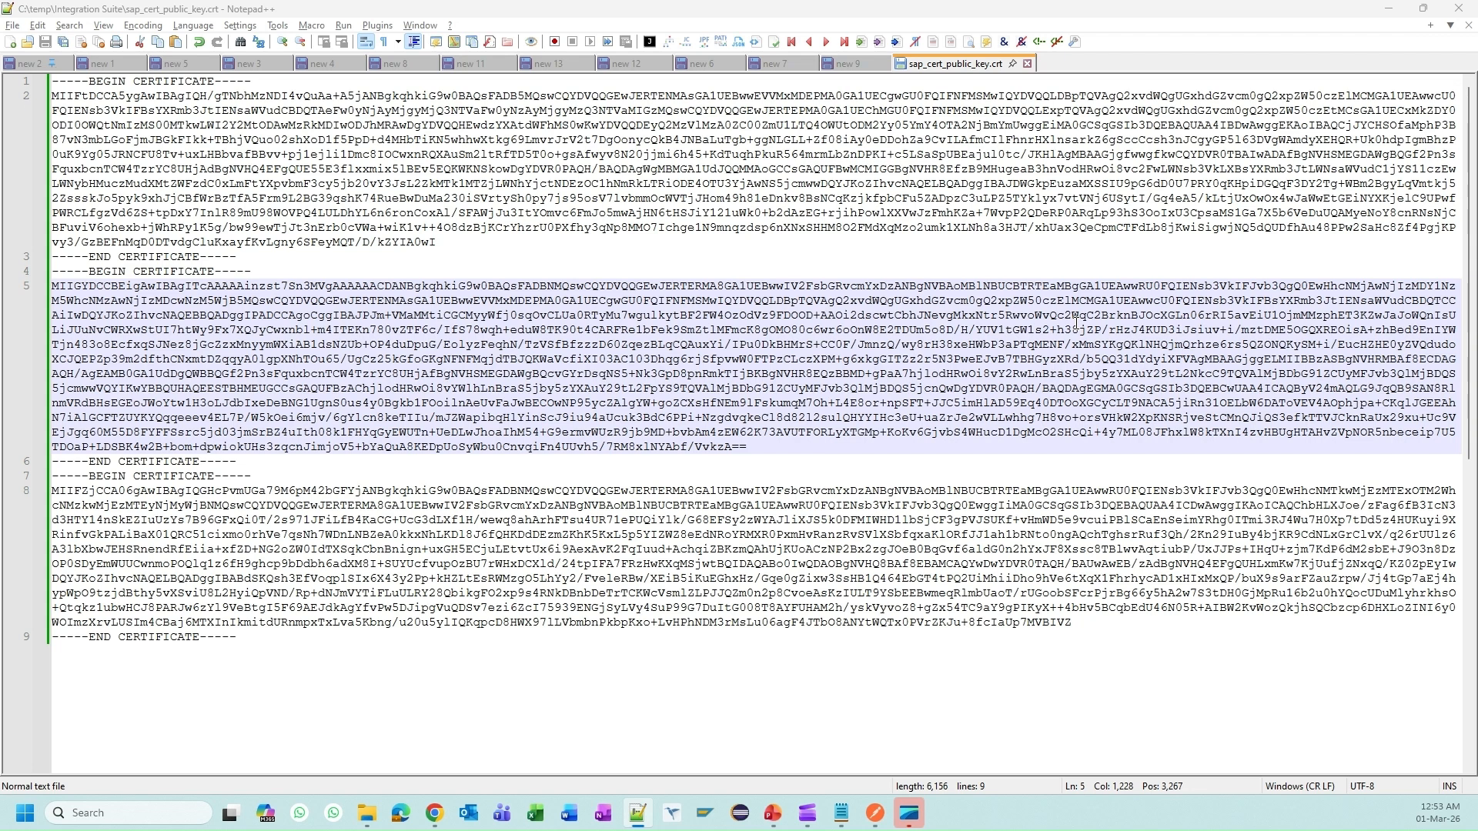
key(alt+Tab)
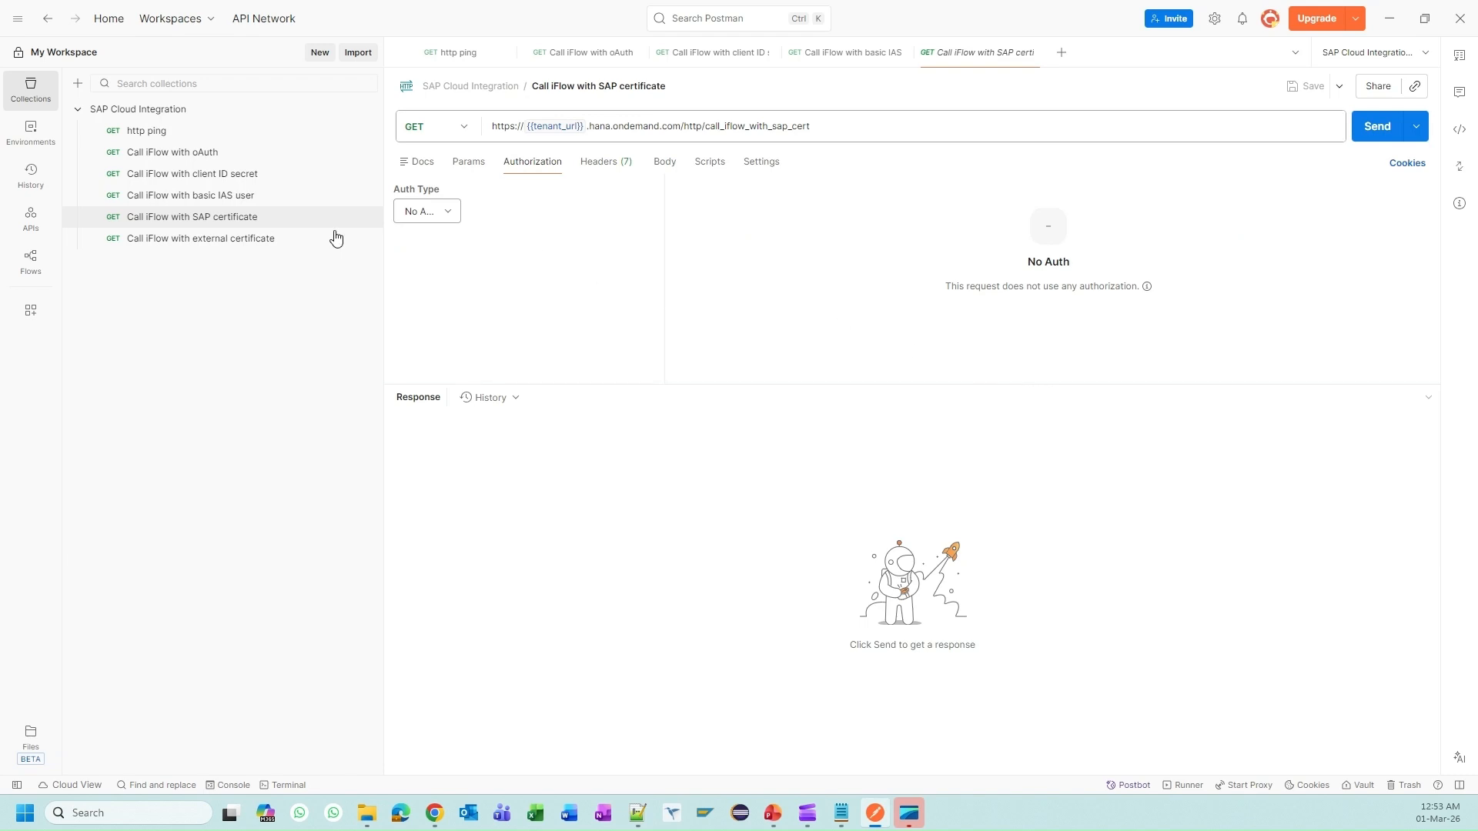
Step: Open the 'Call iFlow with SAP certificate' request and check its authorization type list
click(277, 223)
click(443, 212)
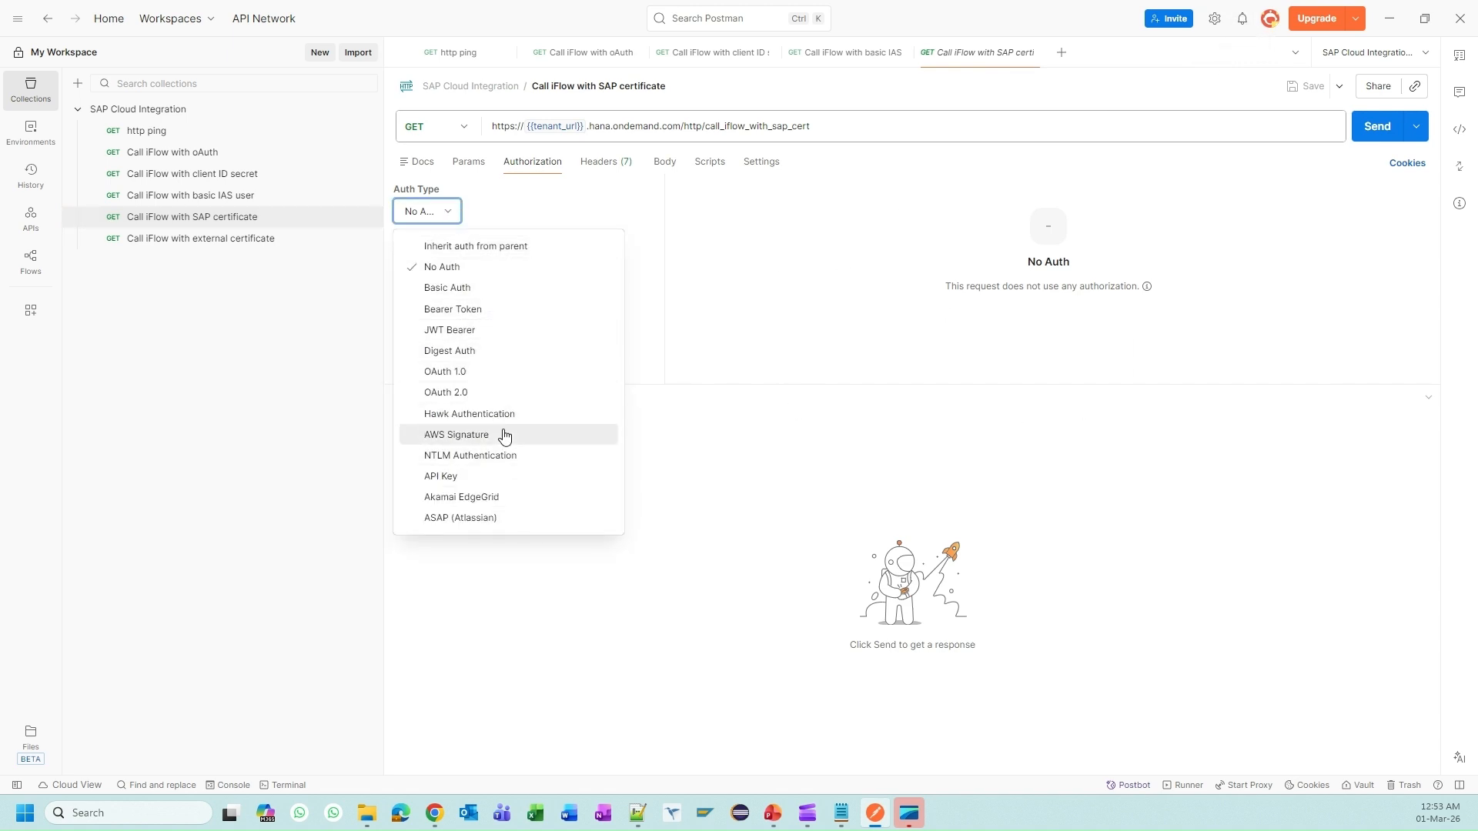
click(753, 321)
Step: In Postman's certificate settings, remove the old client certificate and start adding a new one
click(1213, 18)
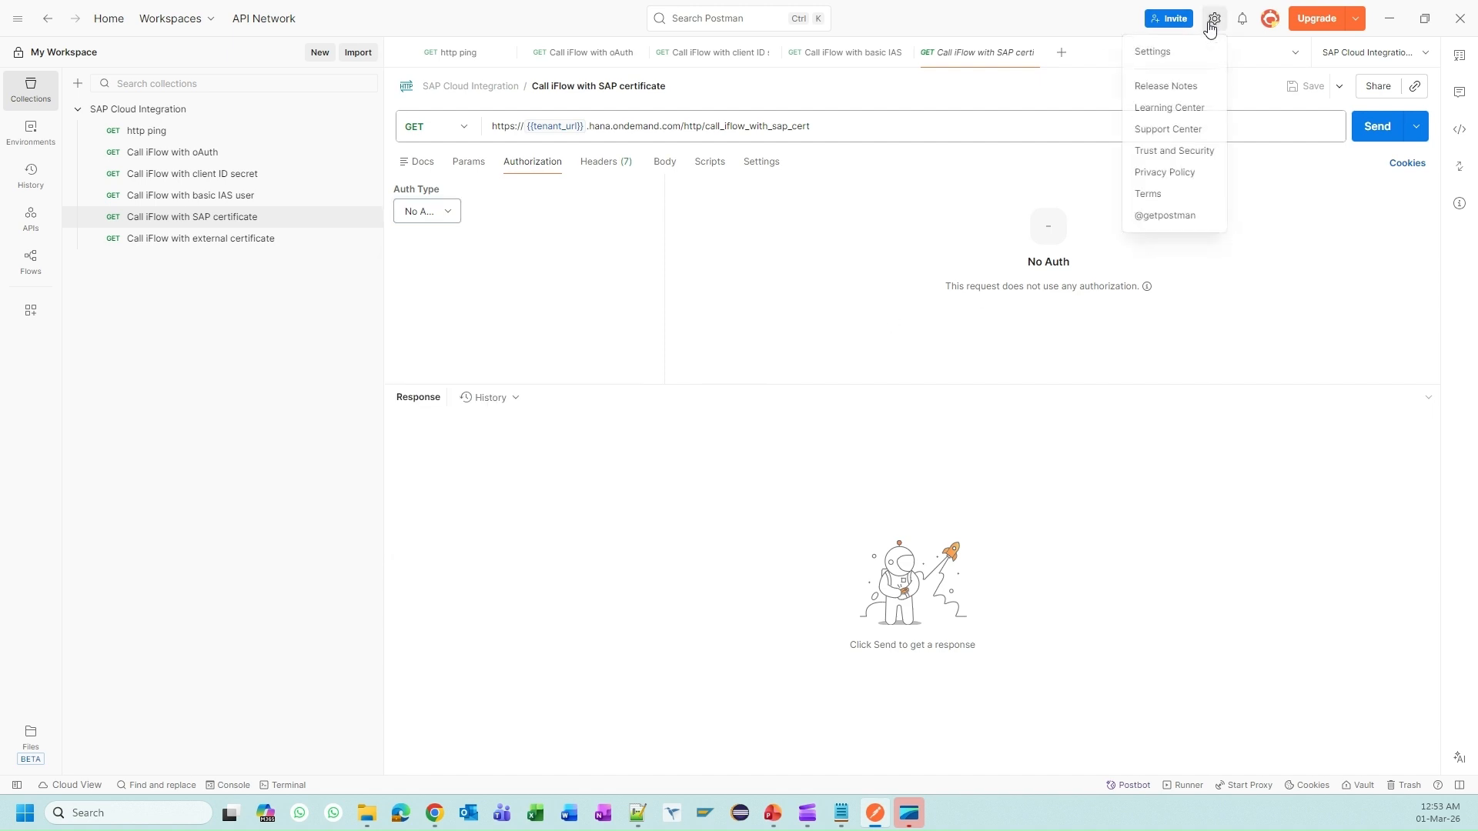
click(1181, 52)
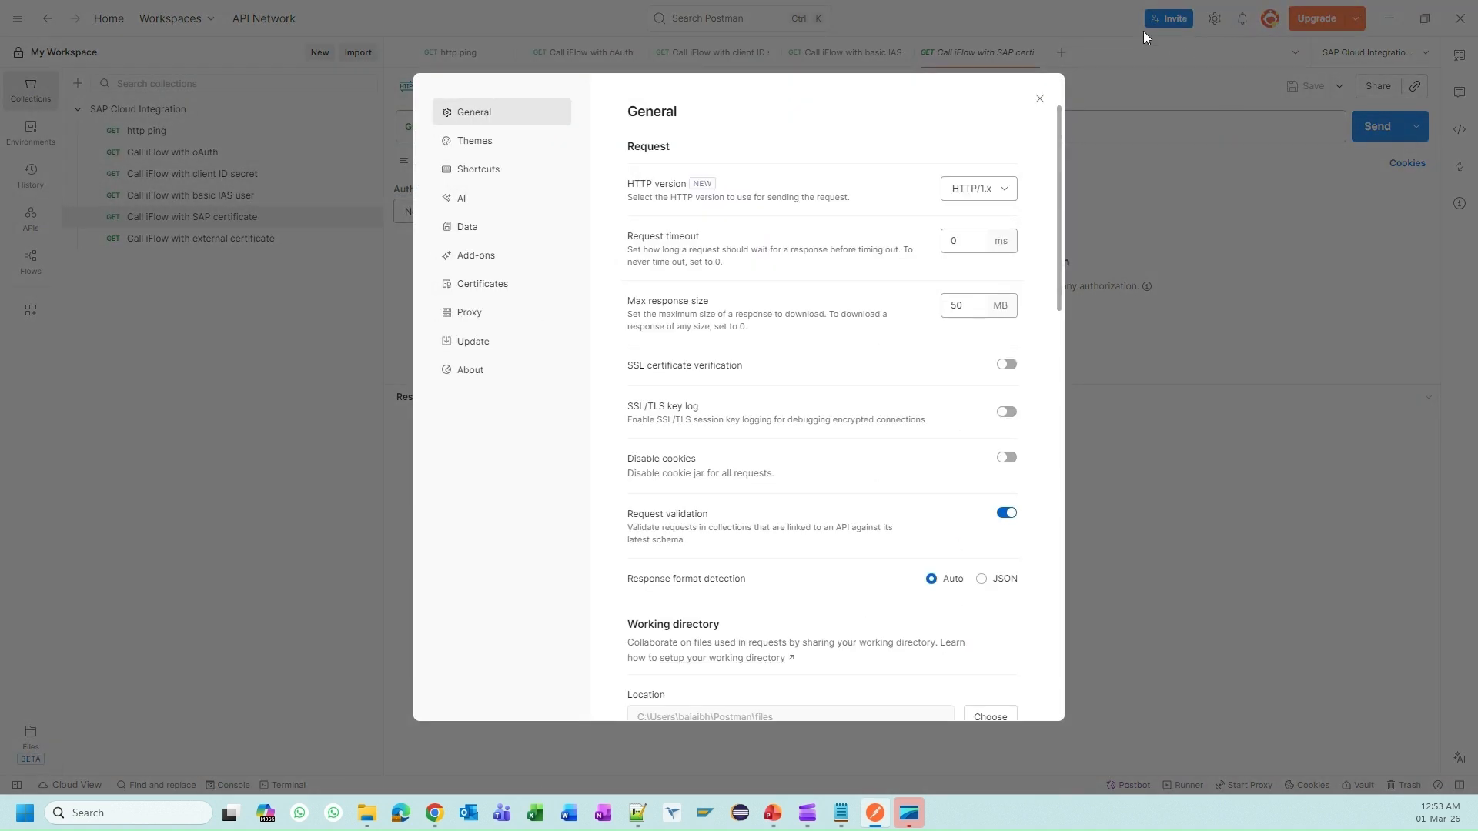
click(484, 284)
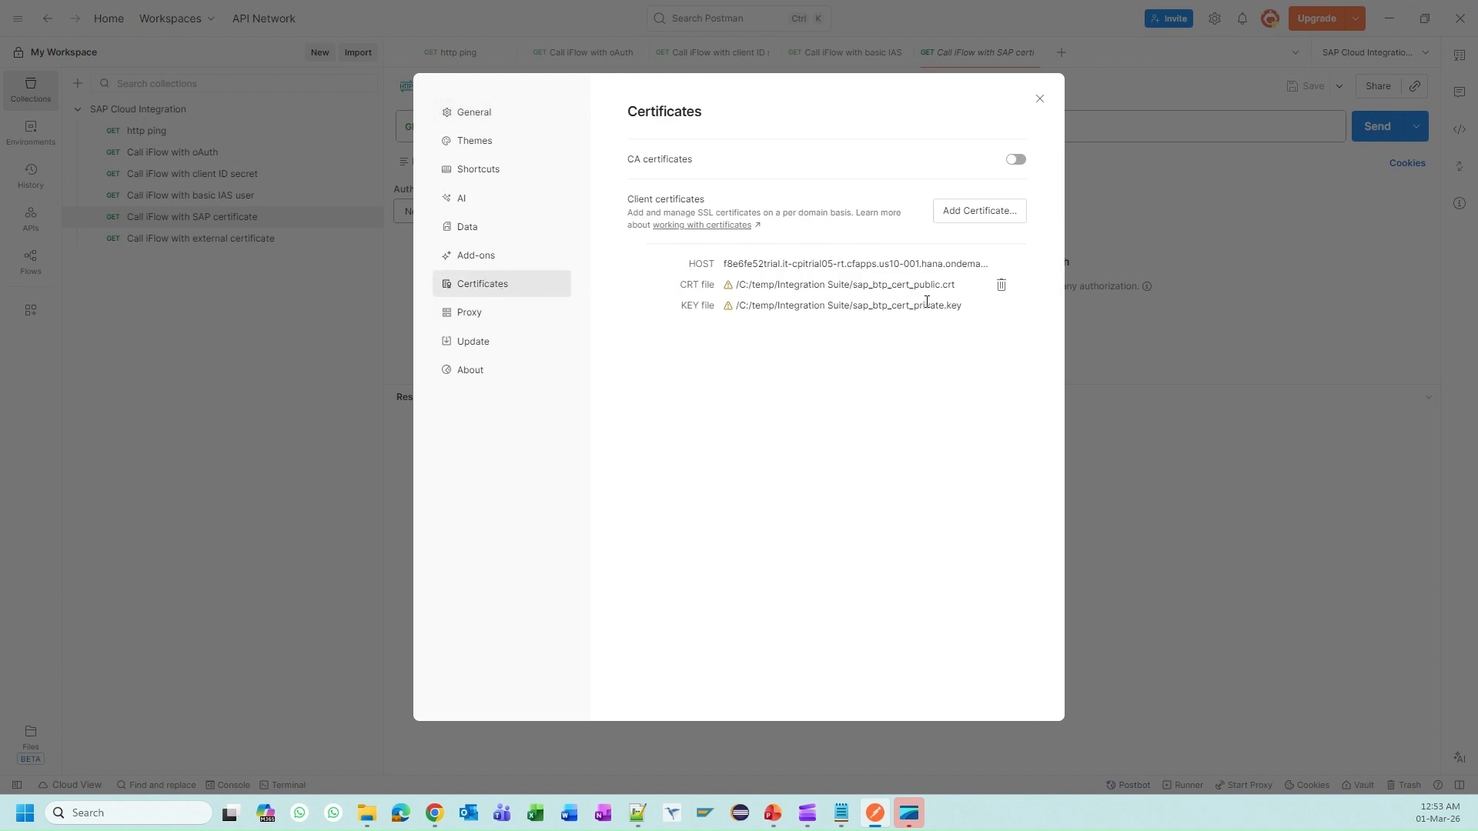
click(1002, 286)
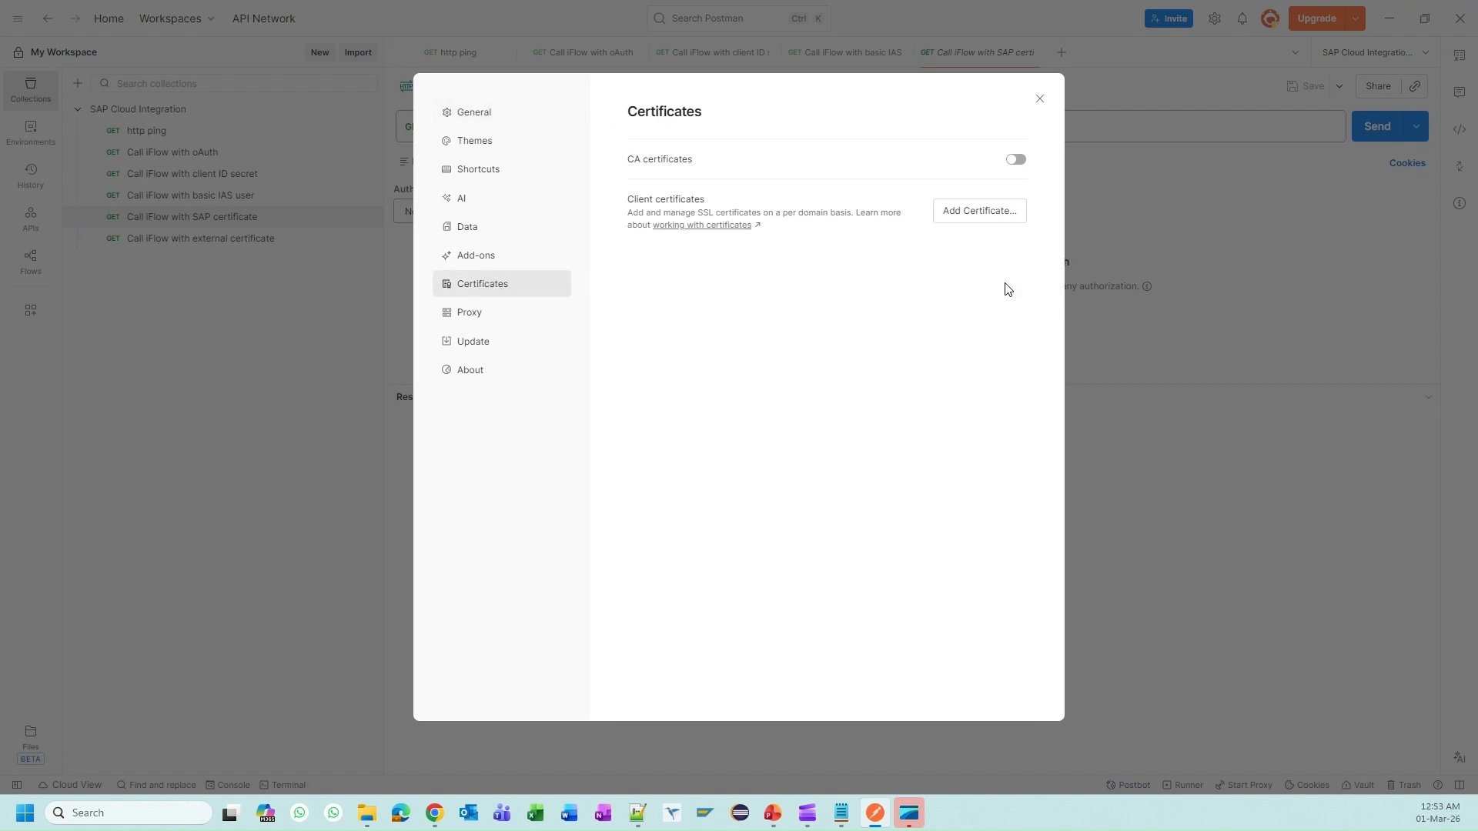
click(987, 212)
click(676, 158)
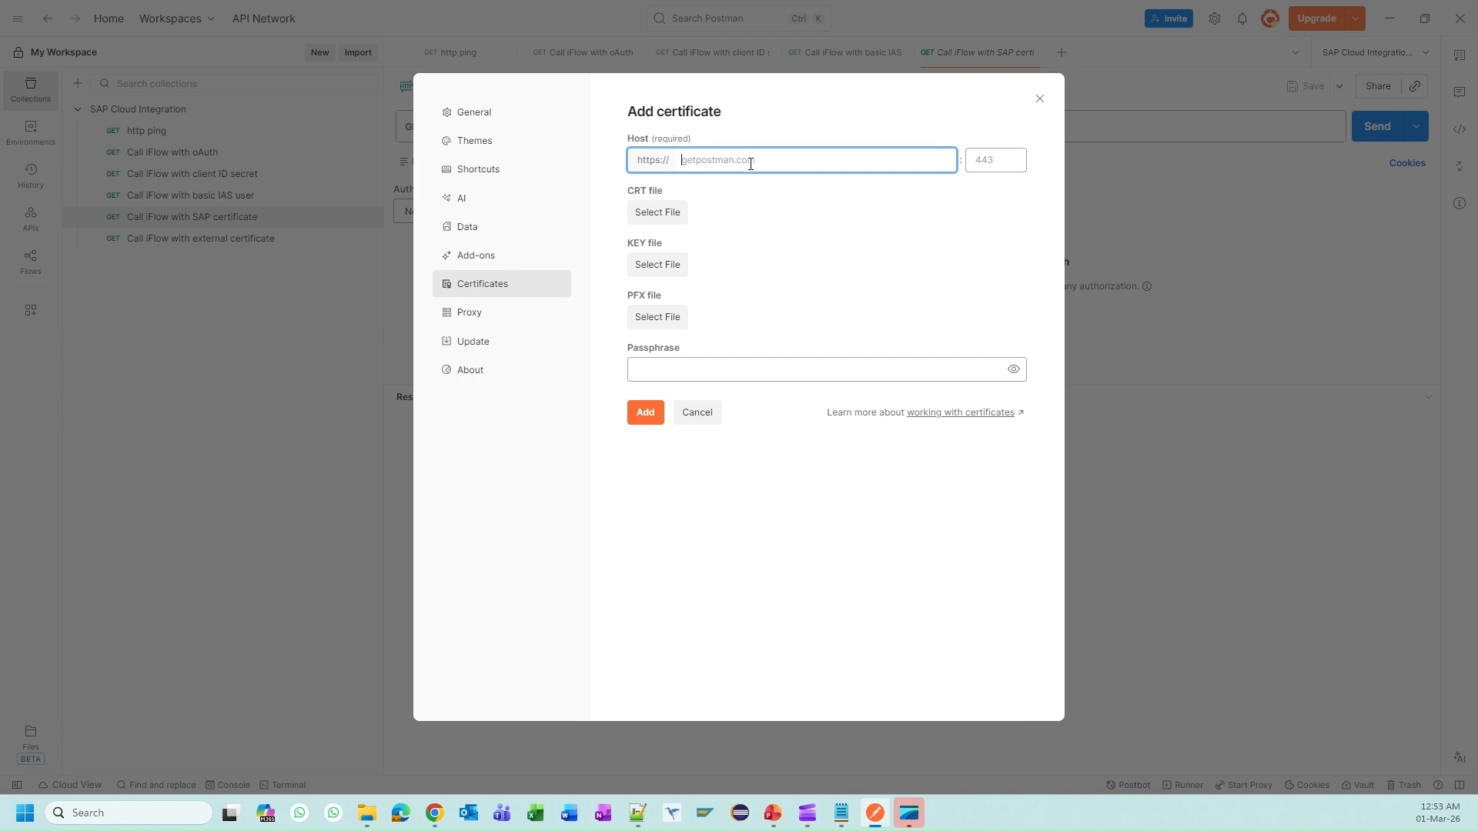
mouse_move(436, 814)
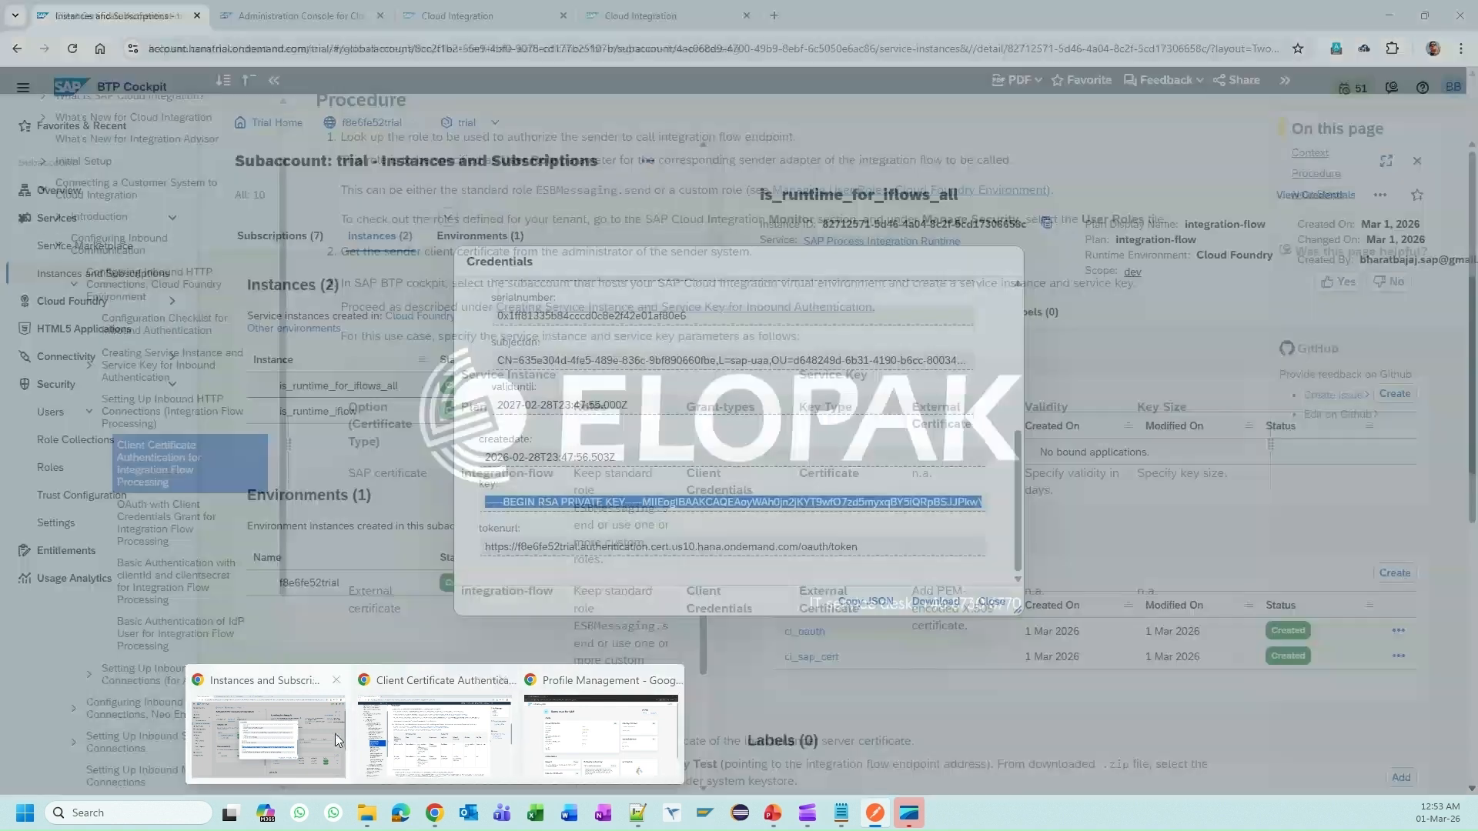
Step: Show the IF004 SAP Certificate iFlow's details in Cloud Integration
click(335, 733)
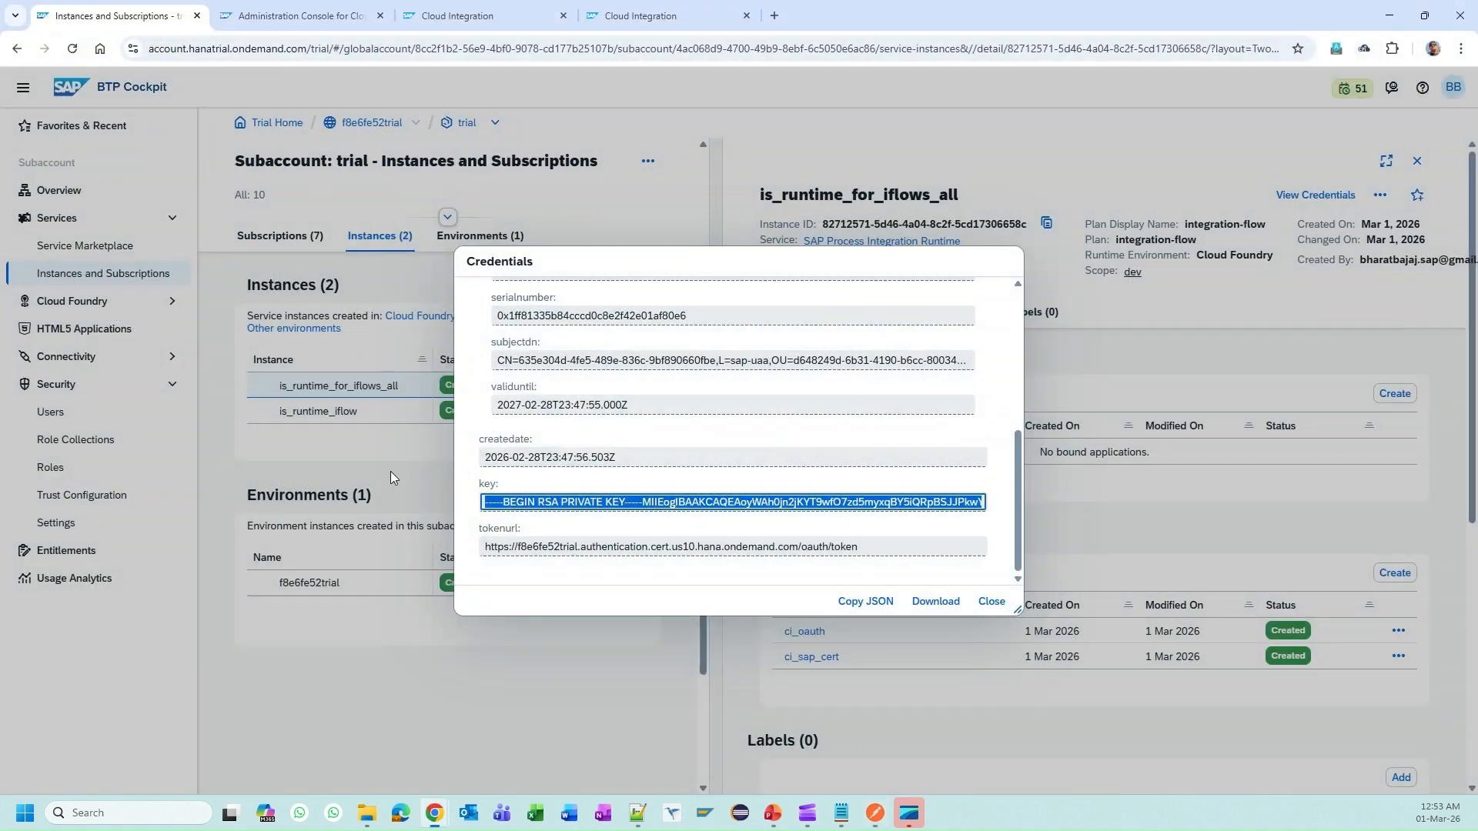
click(462, 15)
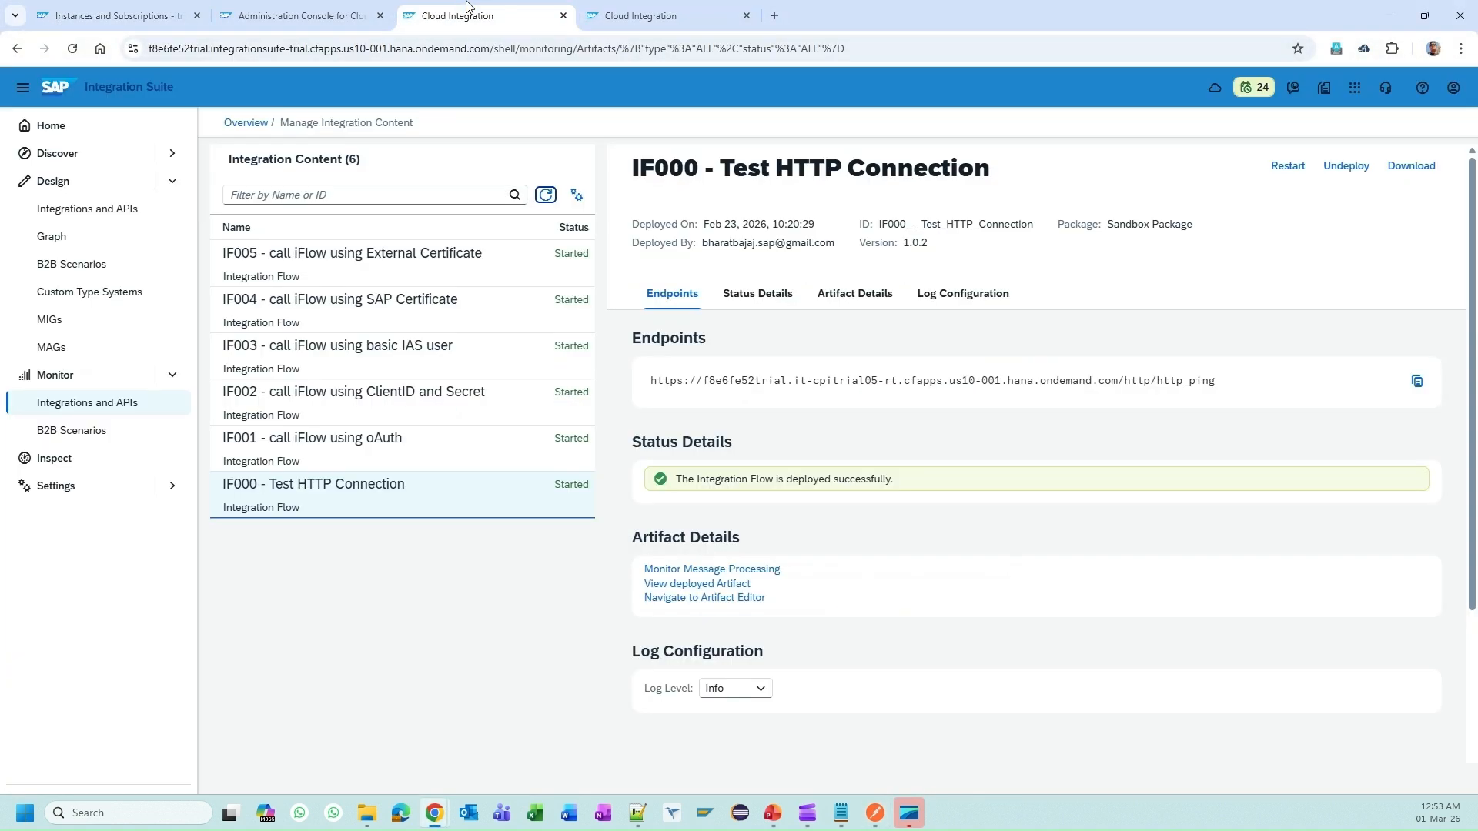
click(443, 310)
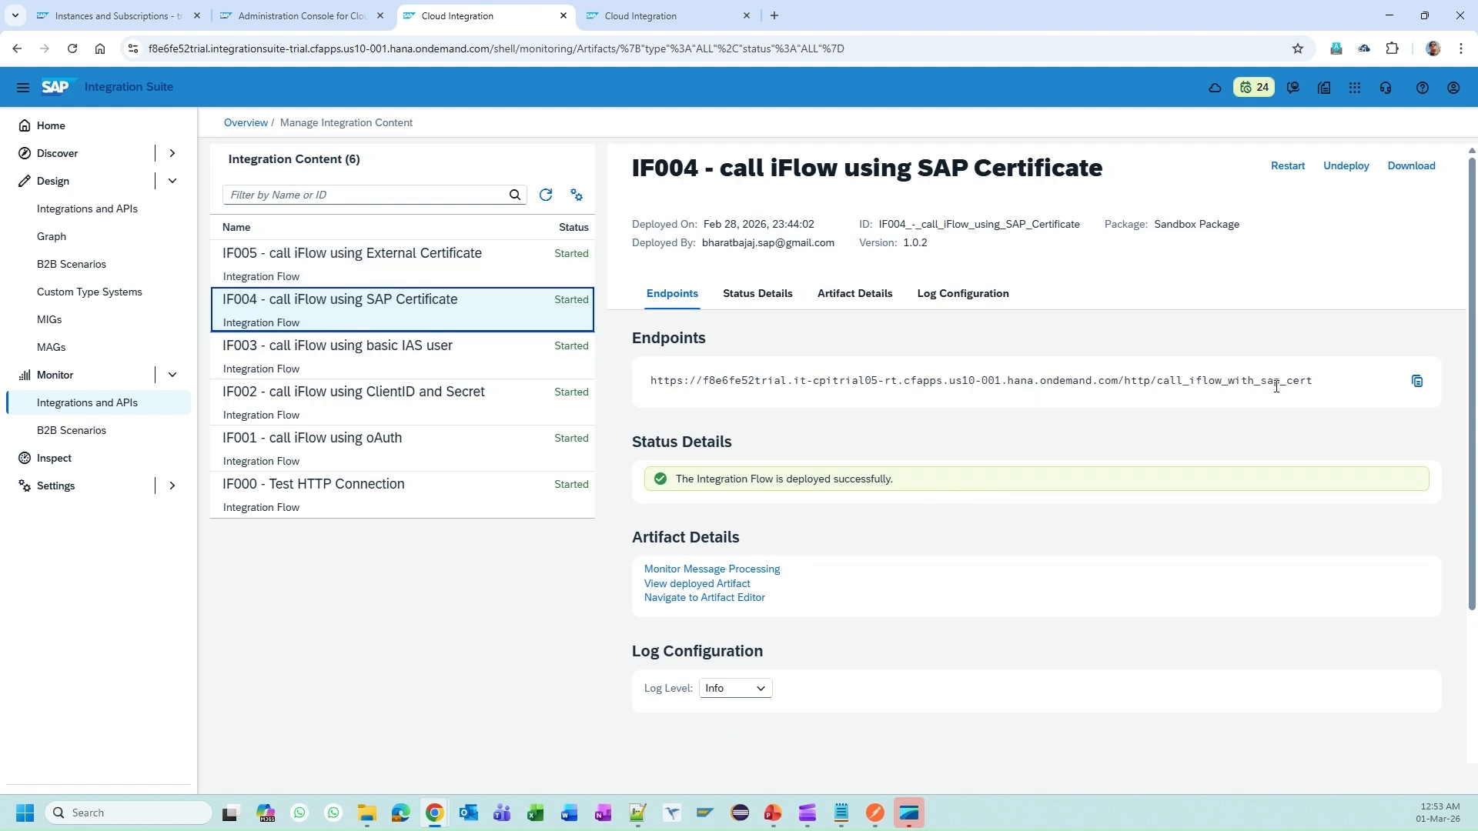
Step: Select the tenant host name from the IF004 endpoint URL for copying
click(1417, 382)
double_click(715, 381)
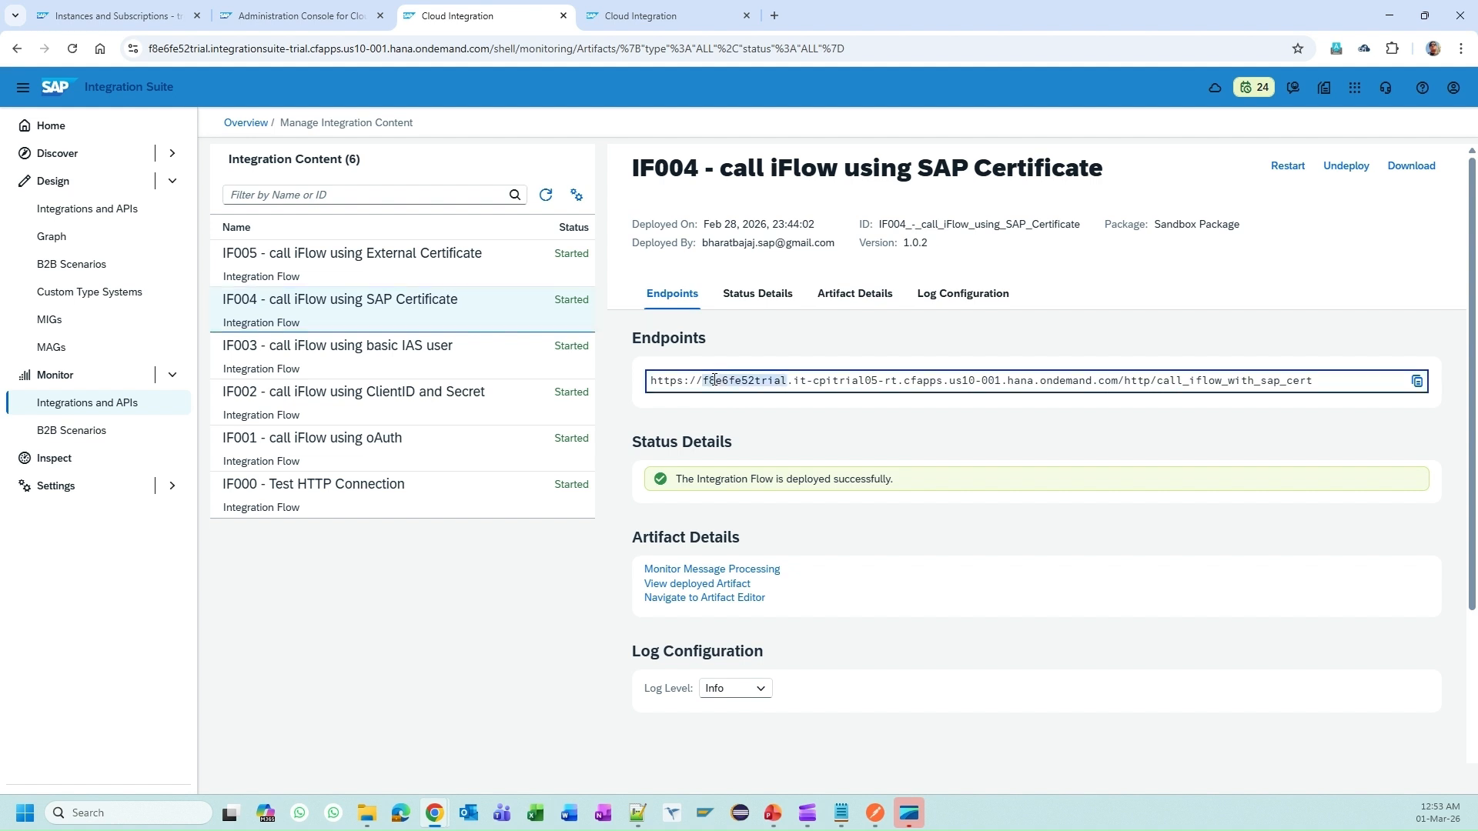
click(706, 382)
drag(706, 380, 1113, 385)
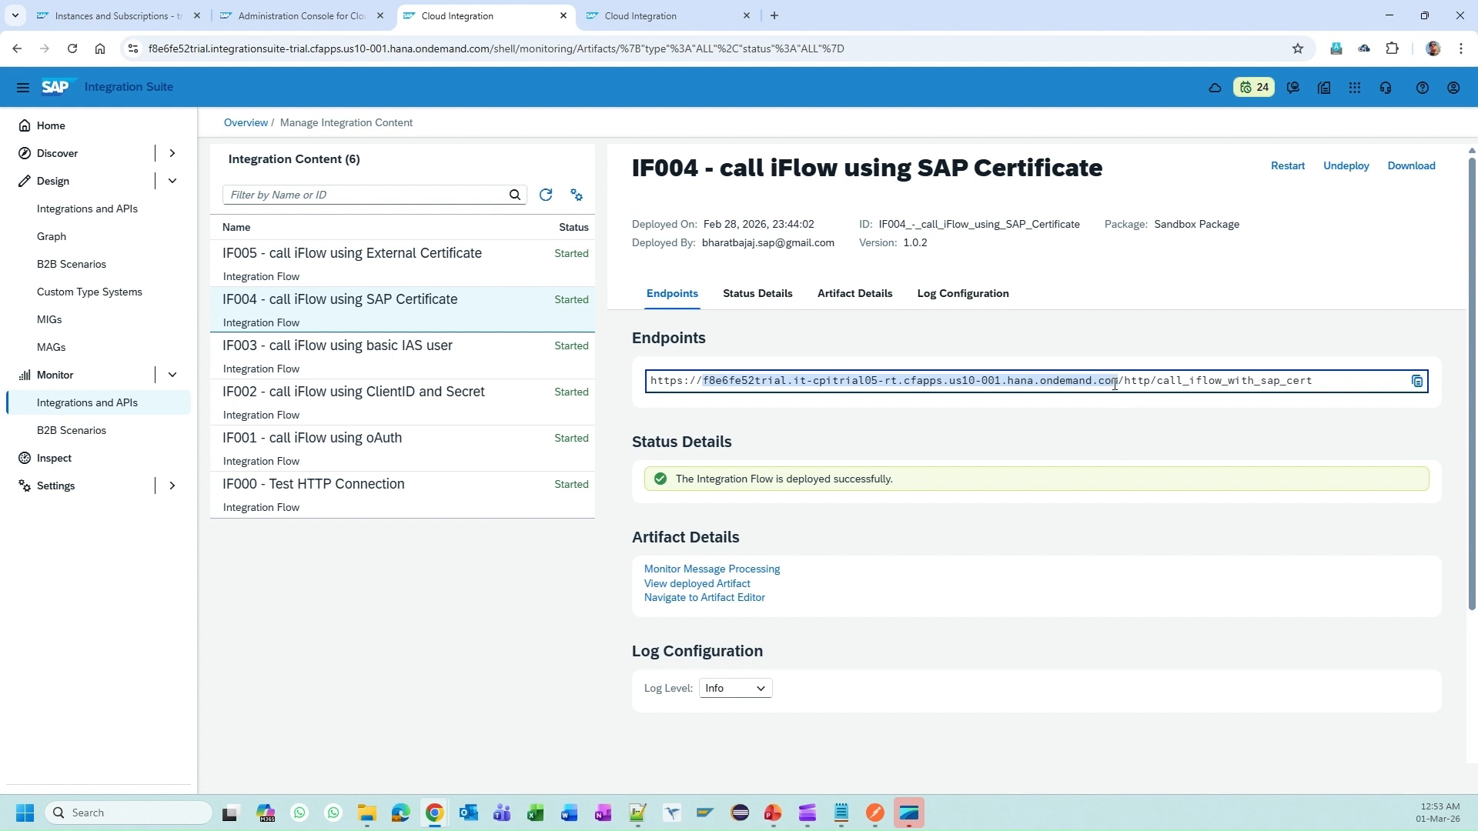
click(1177, 383)
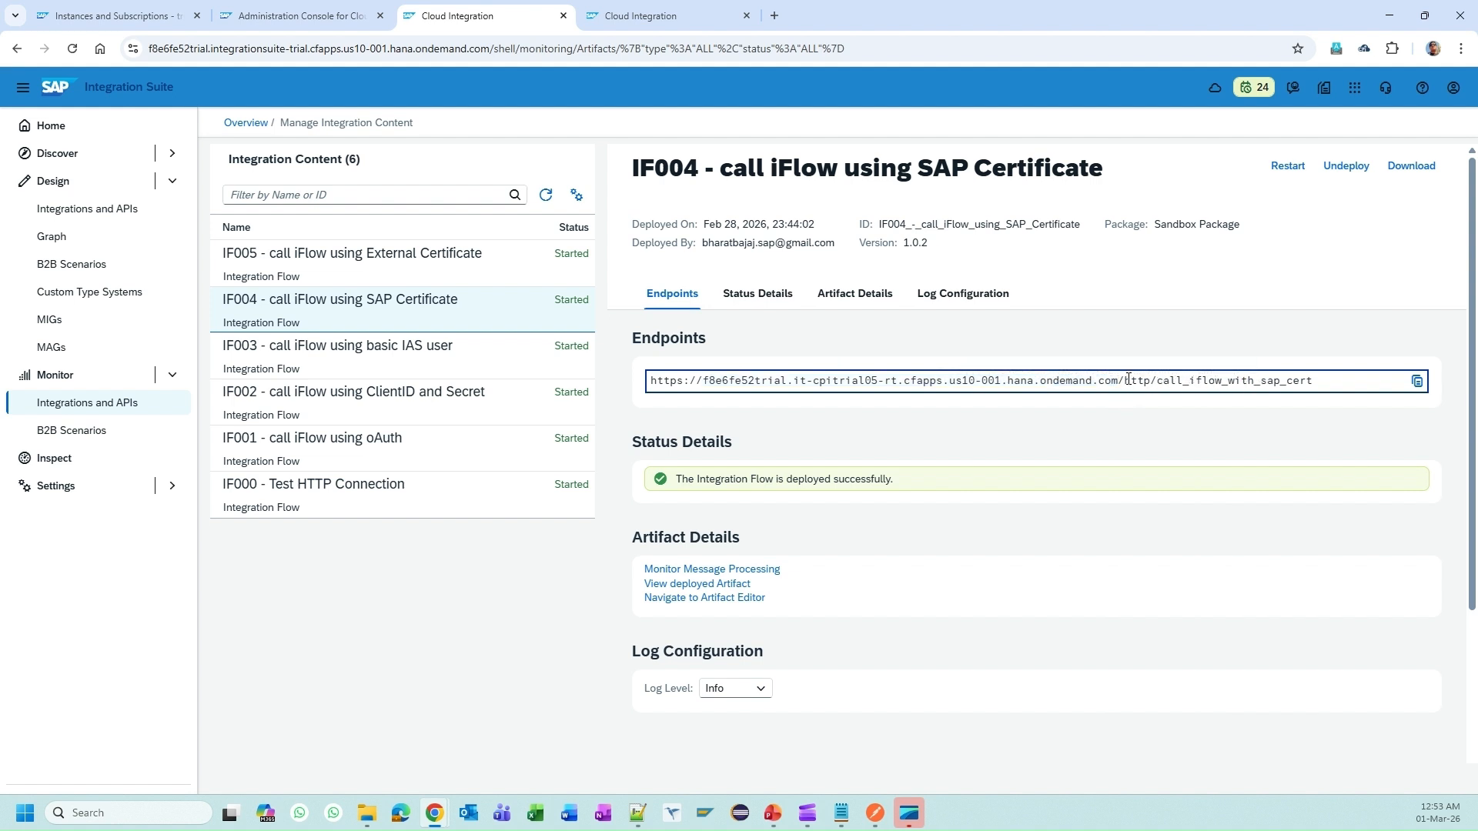
drag(1124, 381, 1299, 383)
drag(1118, 382, 750, 379)
Step: Add a client certificate for the tenant host using sap_cert_public_key.crt and sap_cert_private_key.key
key(alt+Tab)
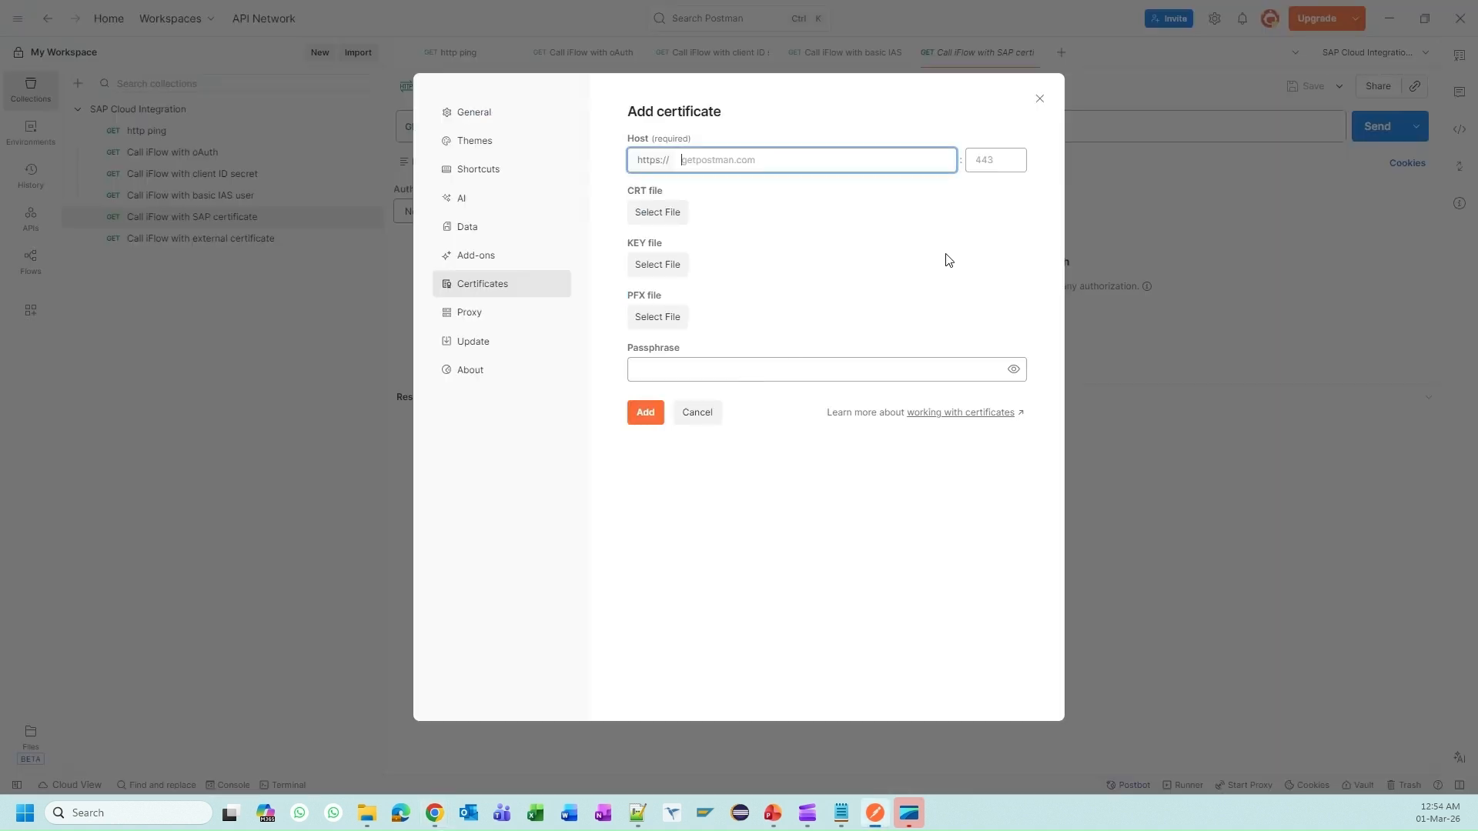
key(ctrl+v)
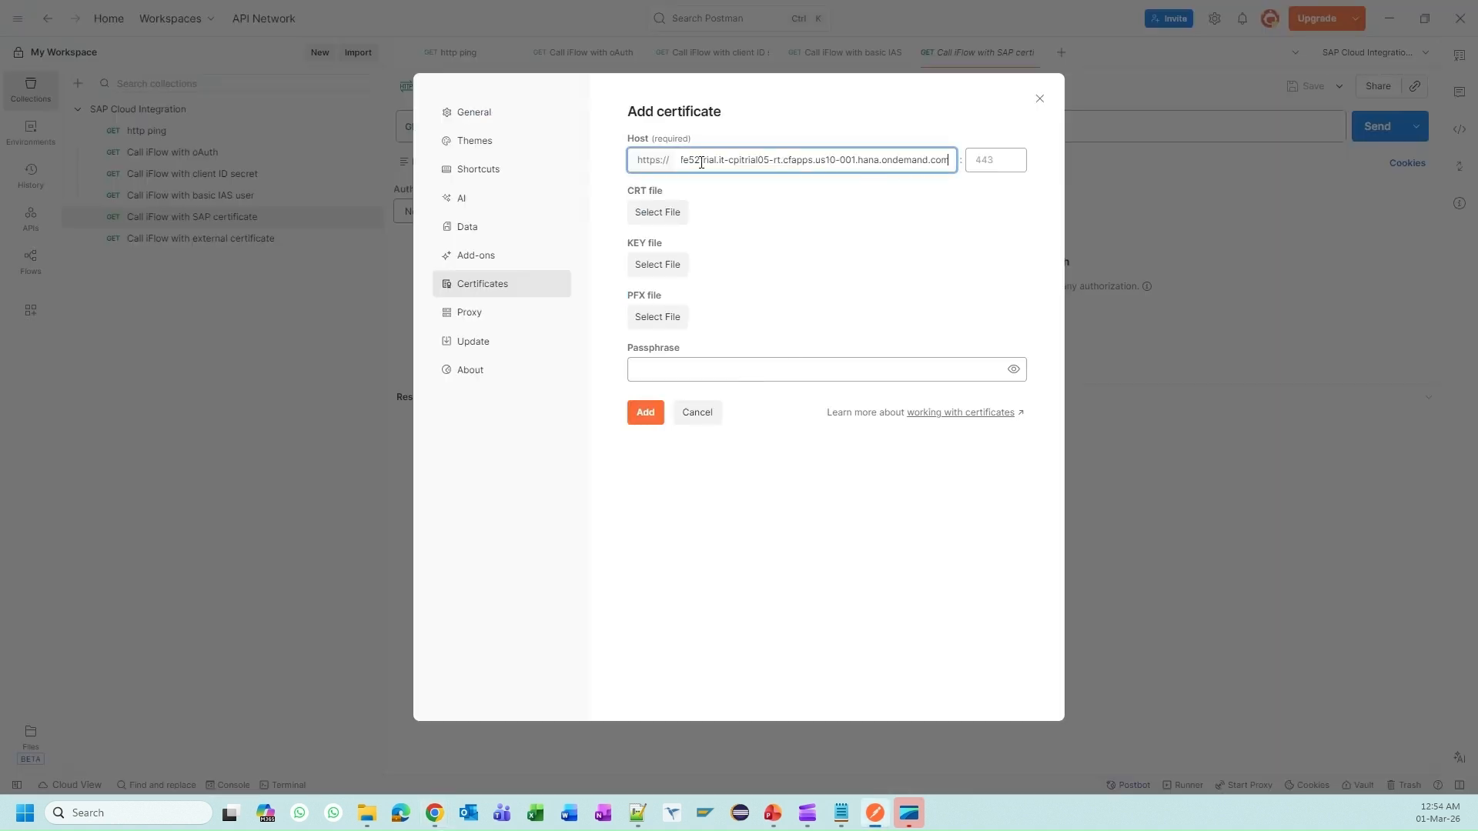
click(650, 214)
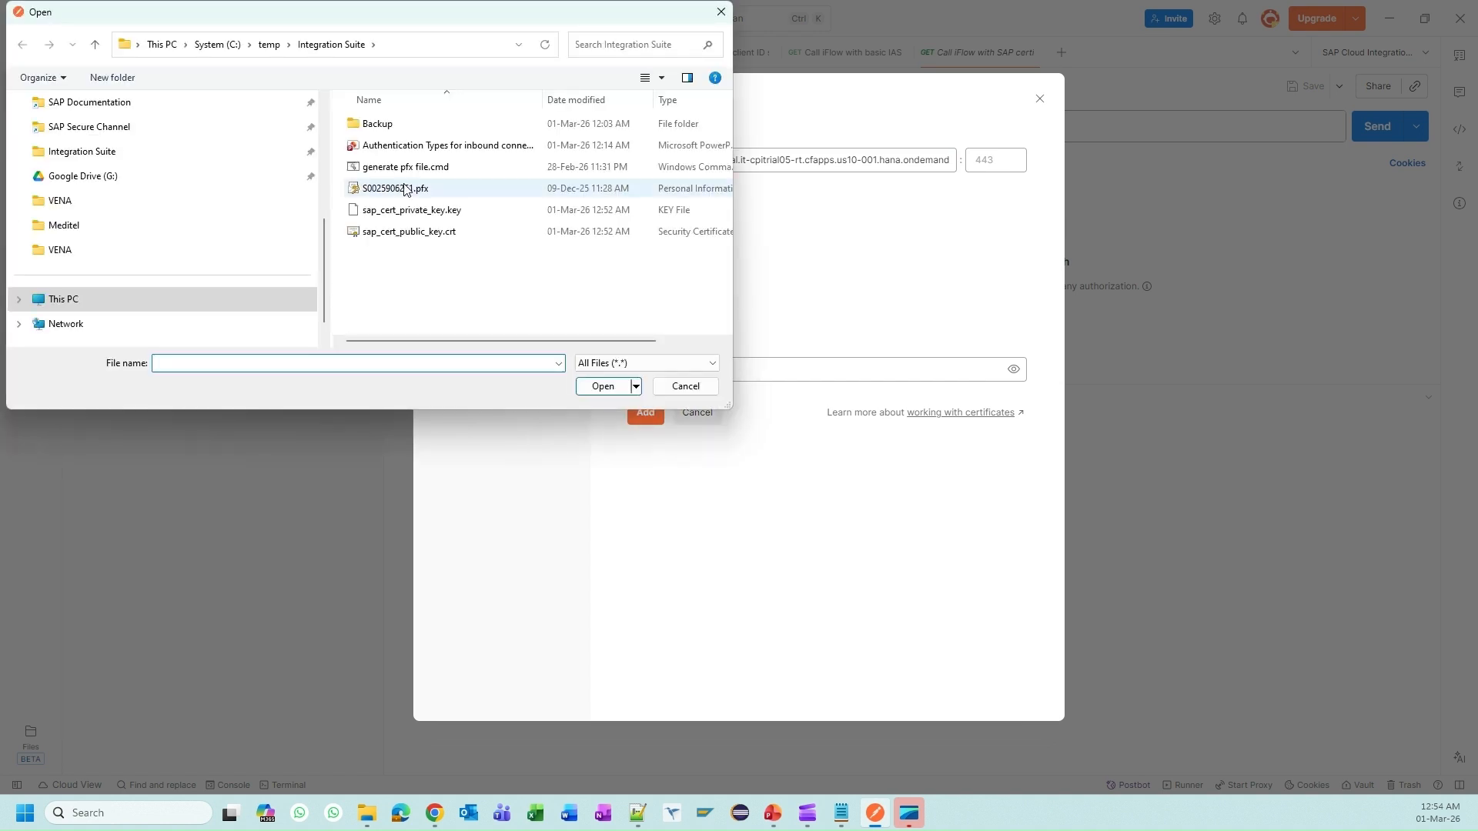
double_click(431, 232)
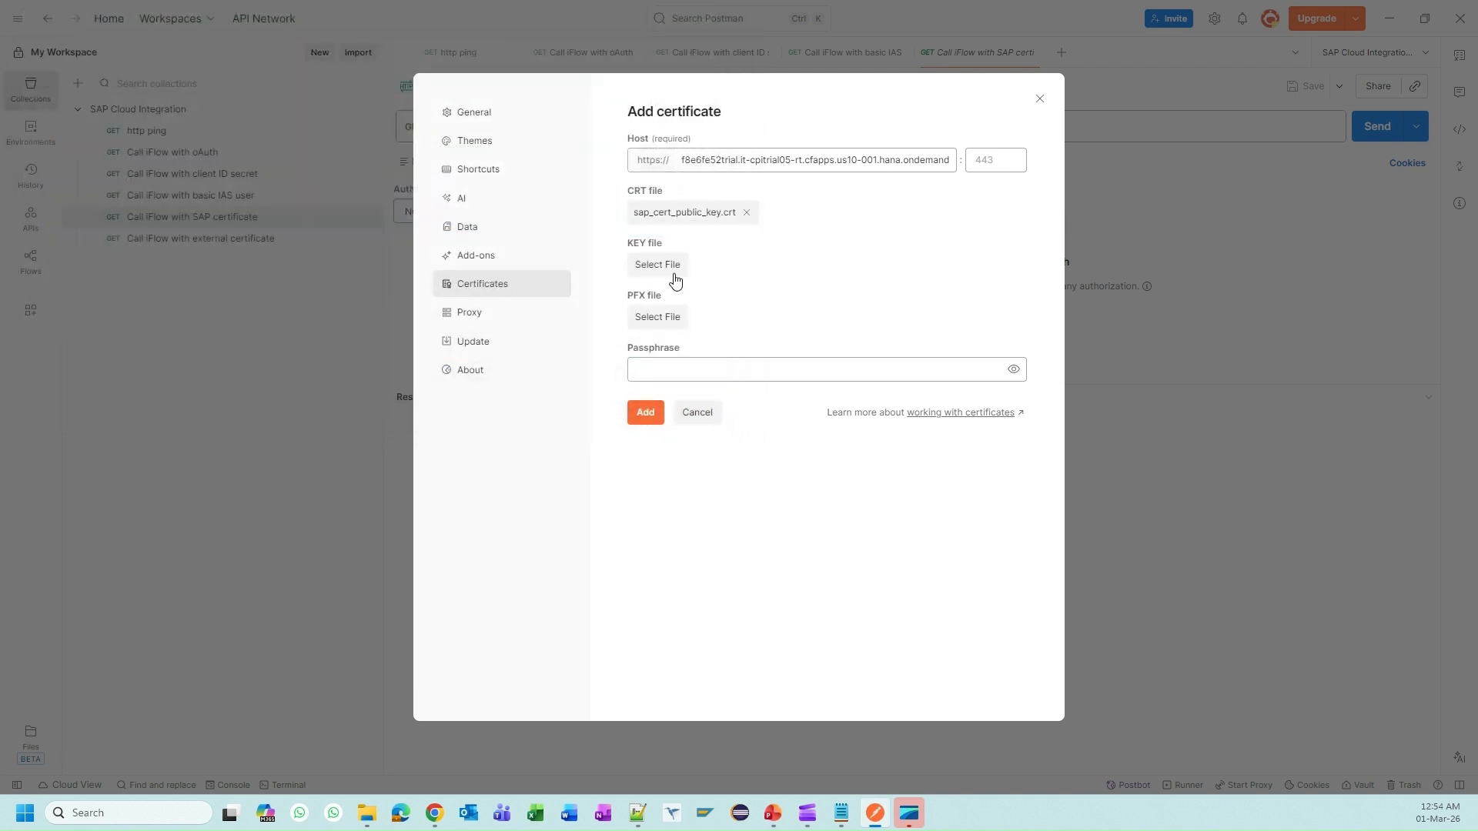
click(625, 271)
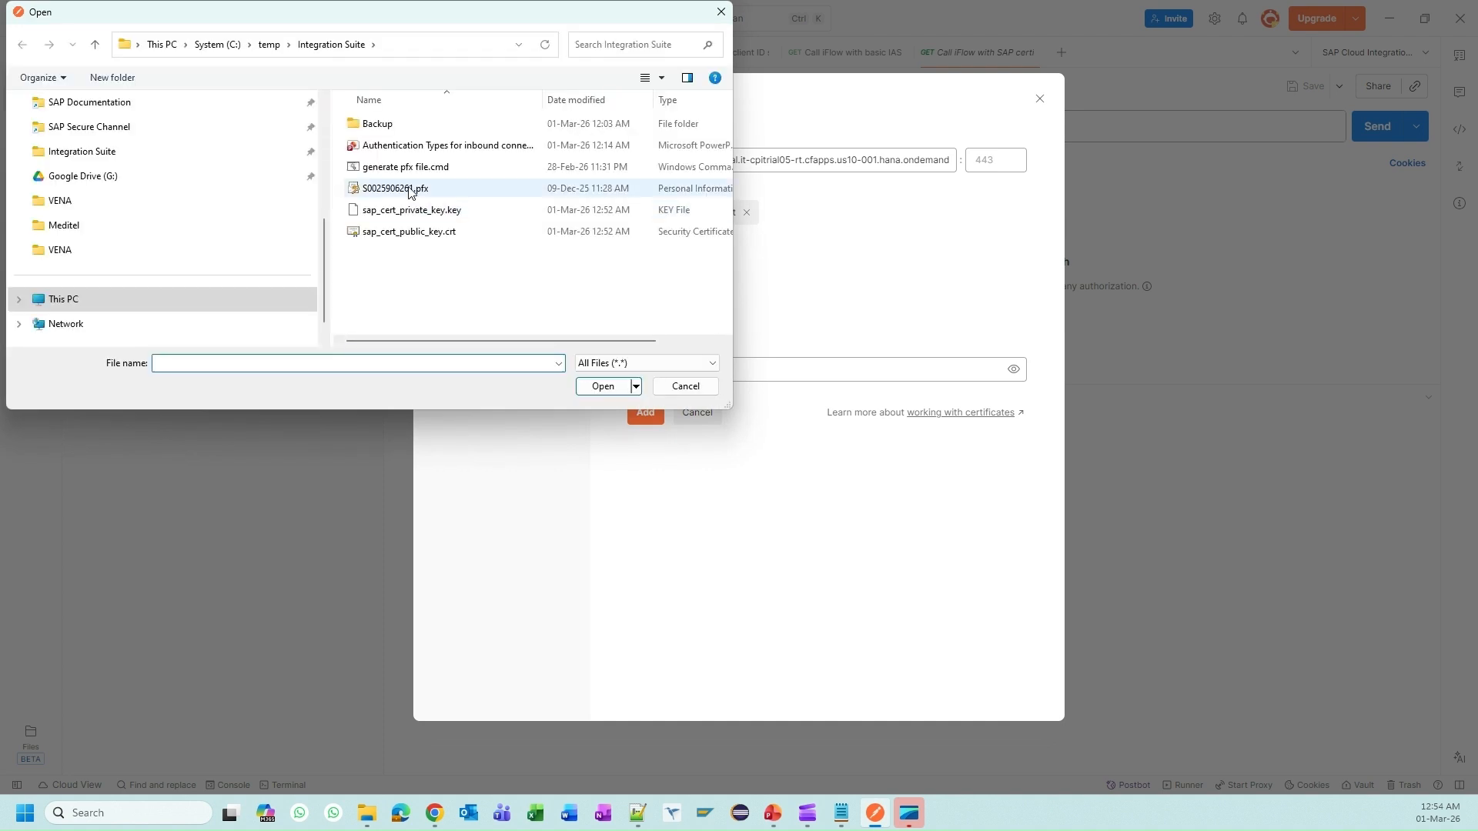
double_click(450, 210)
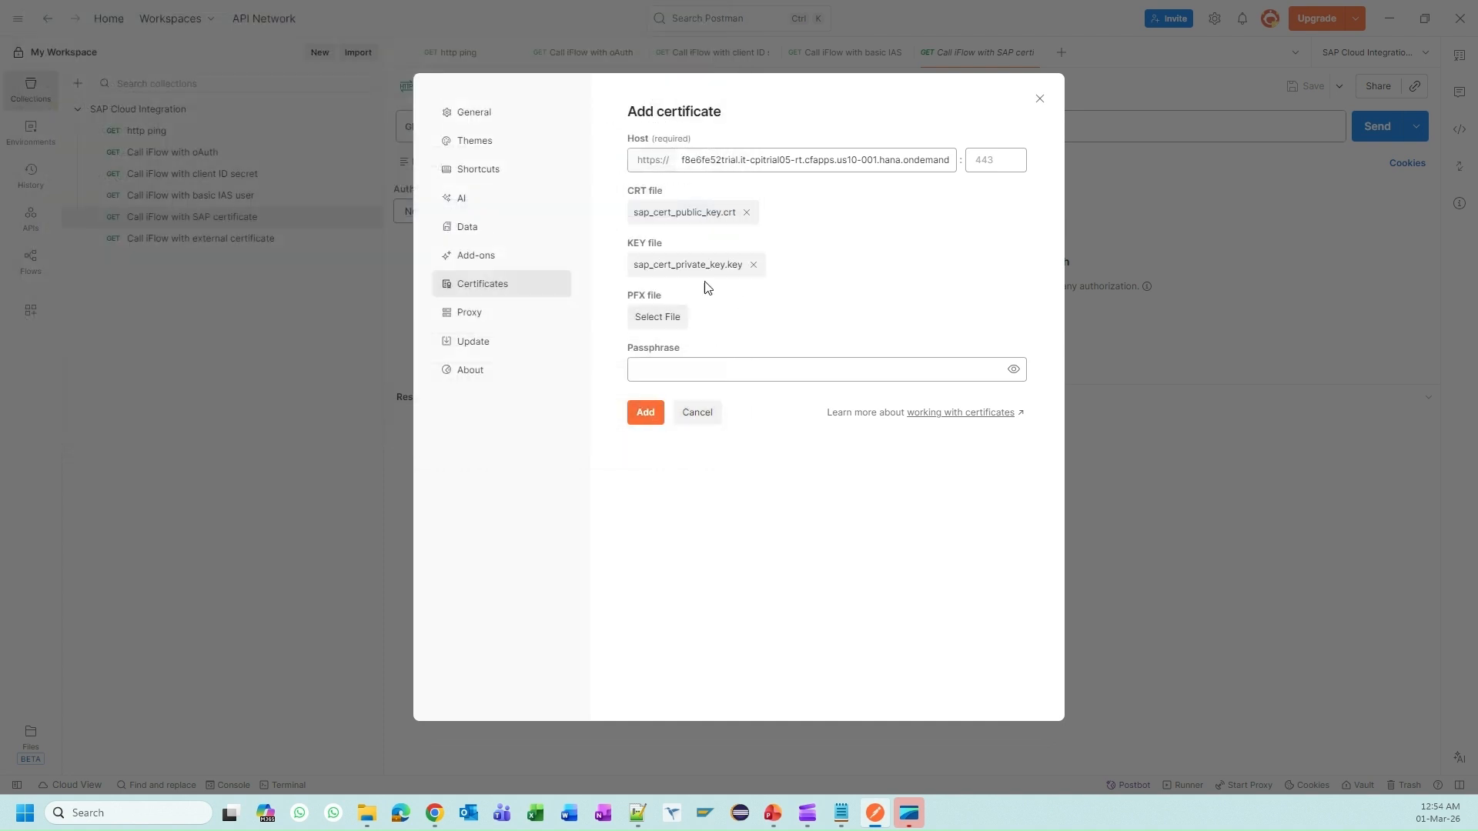
click(638, 419)
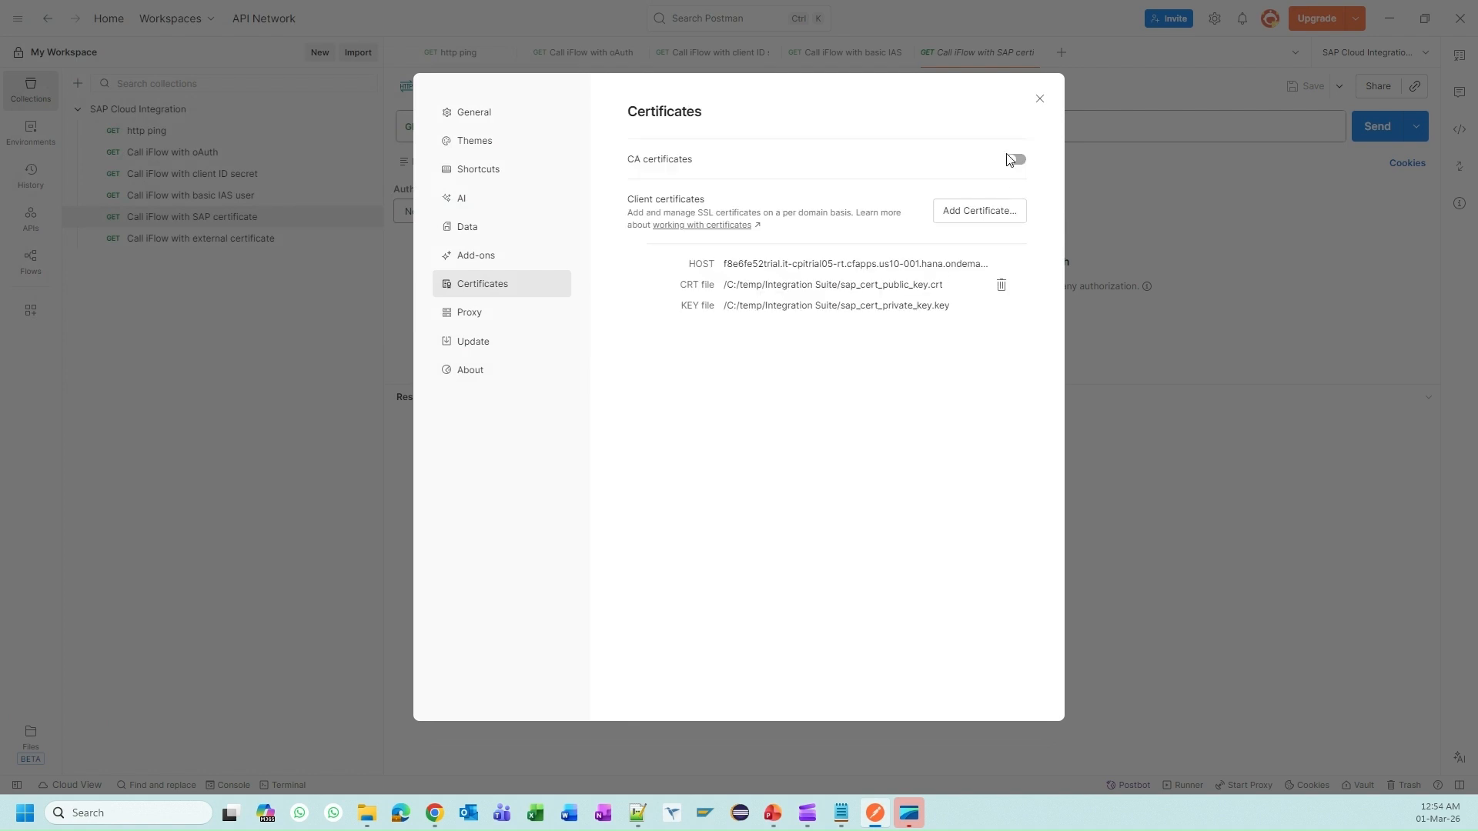
click(1040, 99)
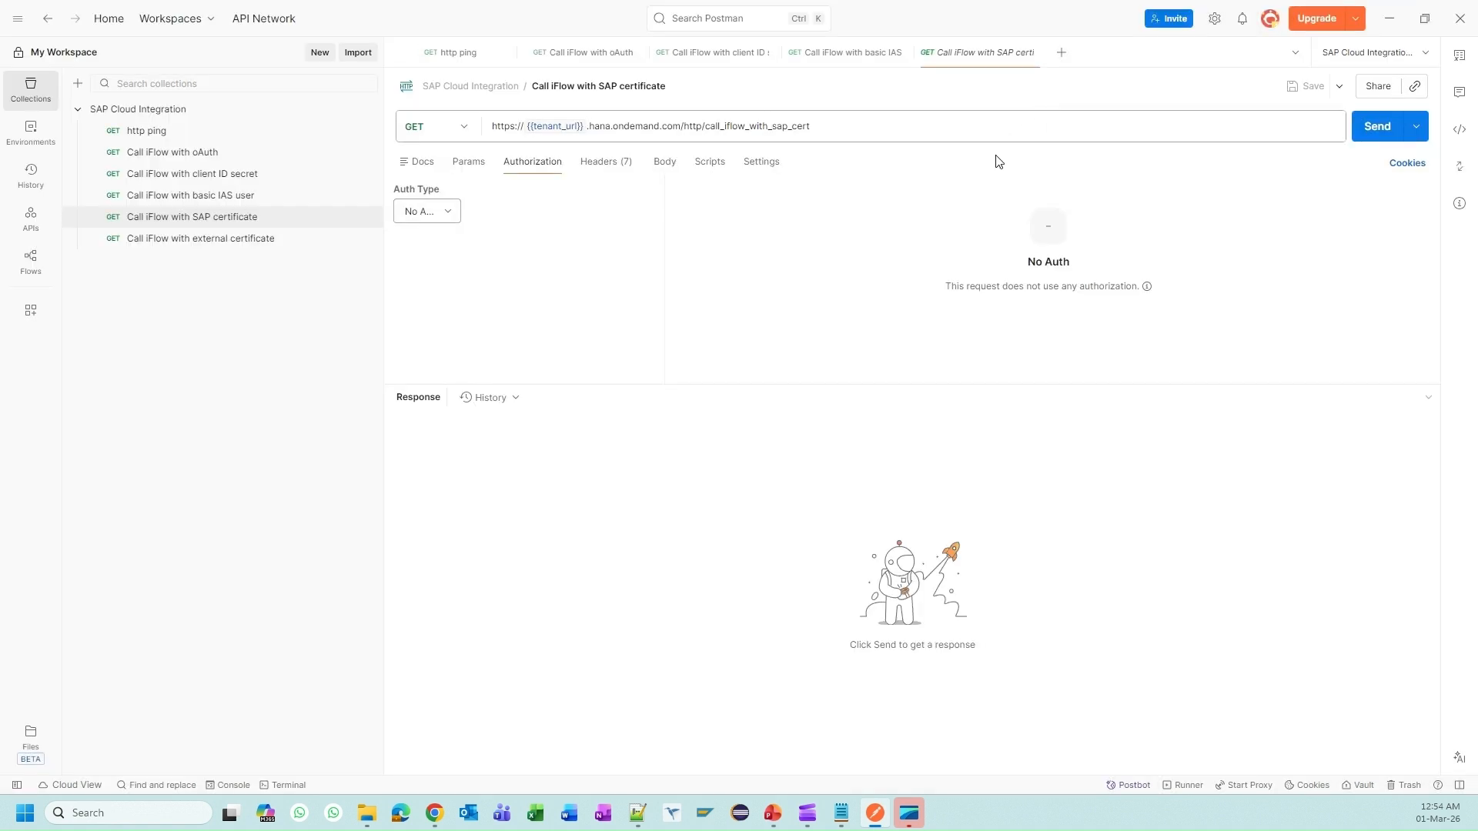
click(454, 214)
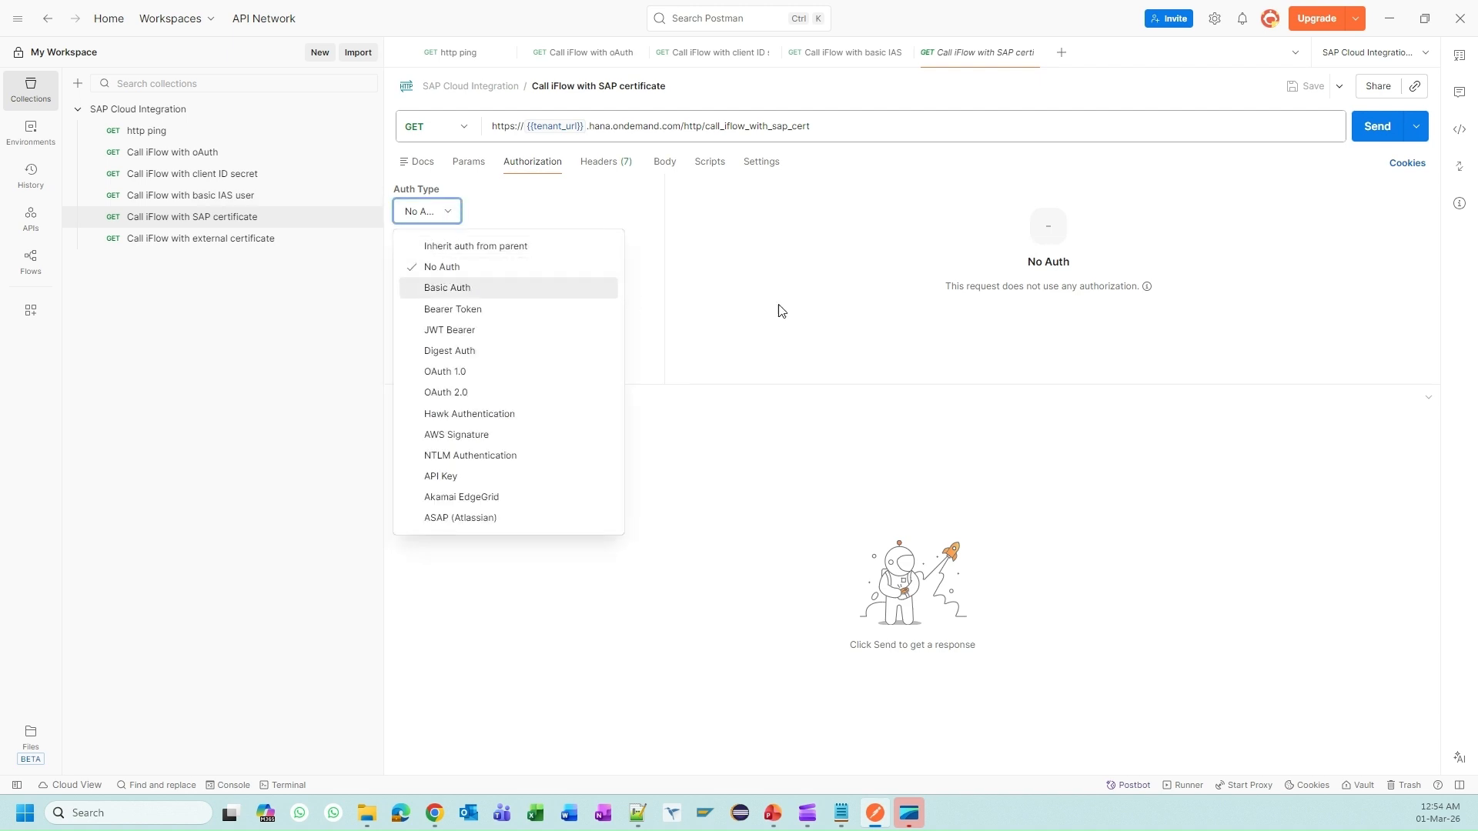
click(821, 299)
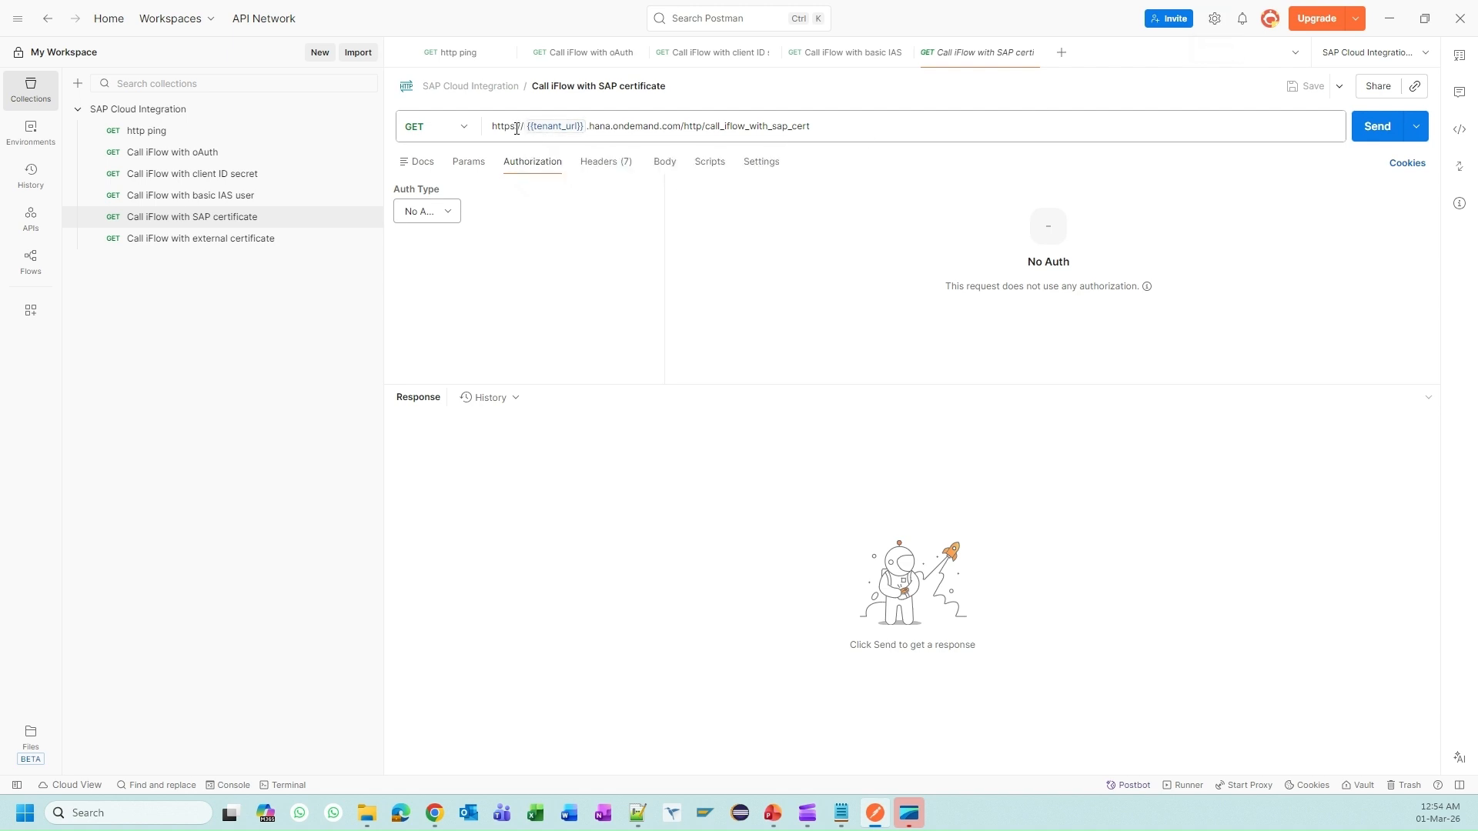
Step: Close the service key credentials on the Instances and Subscriptions page
mouse_move(539, 127)
key(alt+Tab)
click(123, 17)
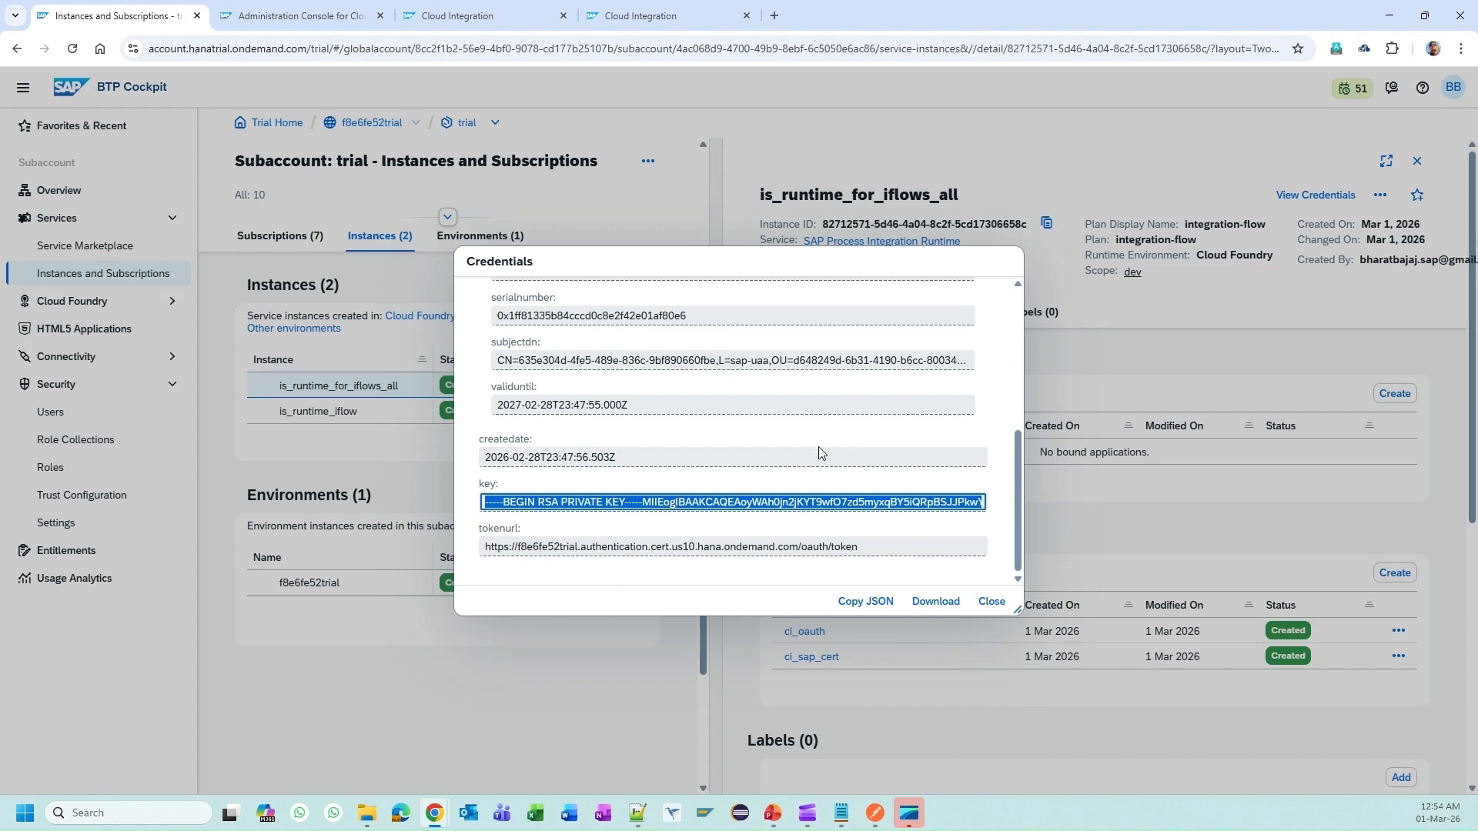
click(991, 602)
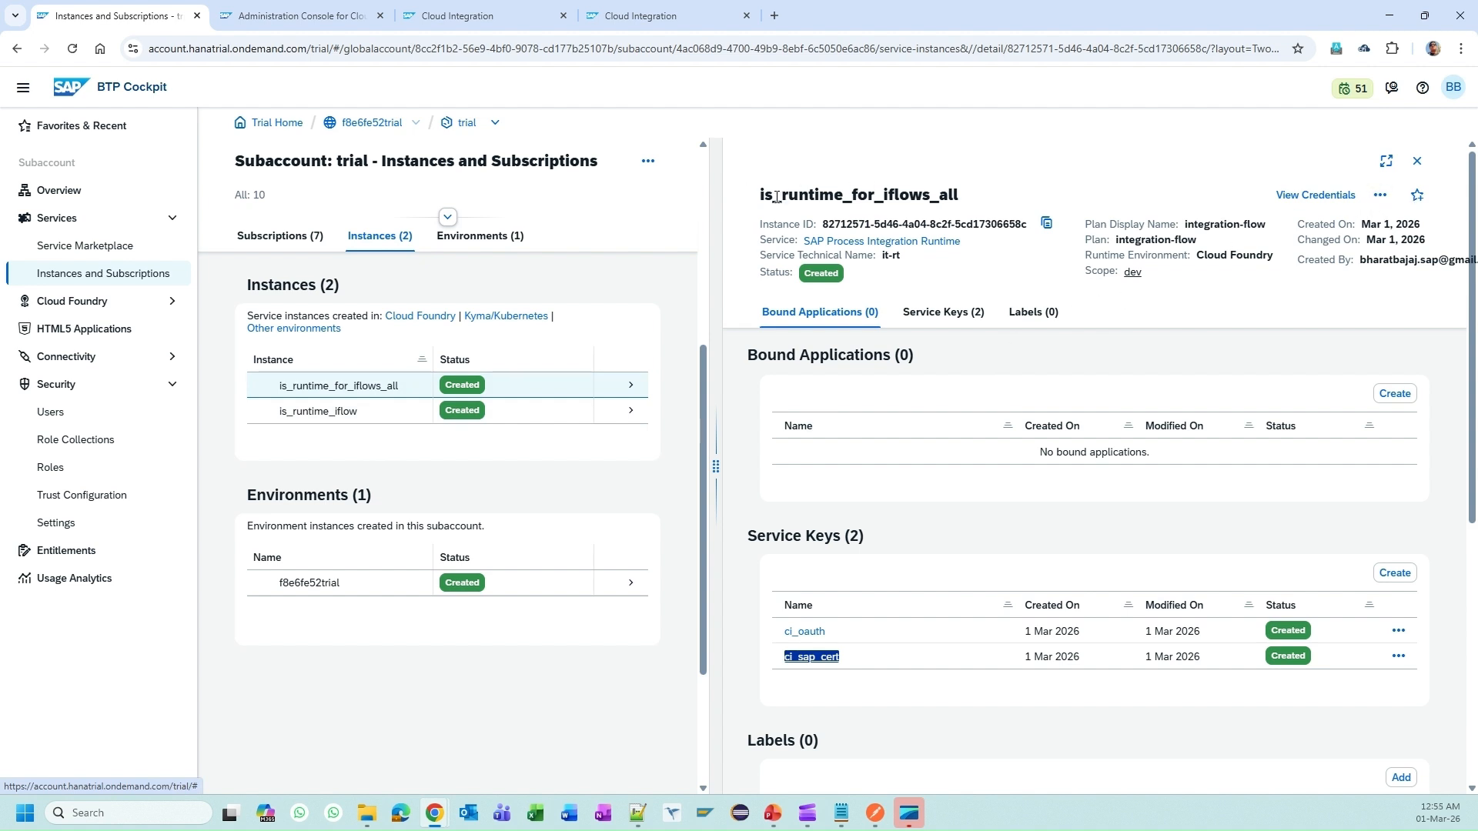
Step: Confirm the runtime instance's parameters grant the ESBMessaging.send role, then return to Postman
click(1380, 197)
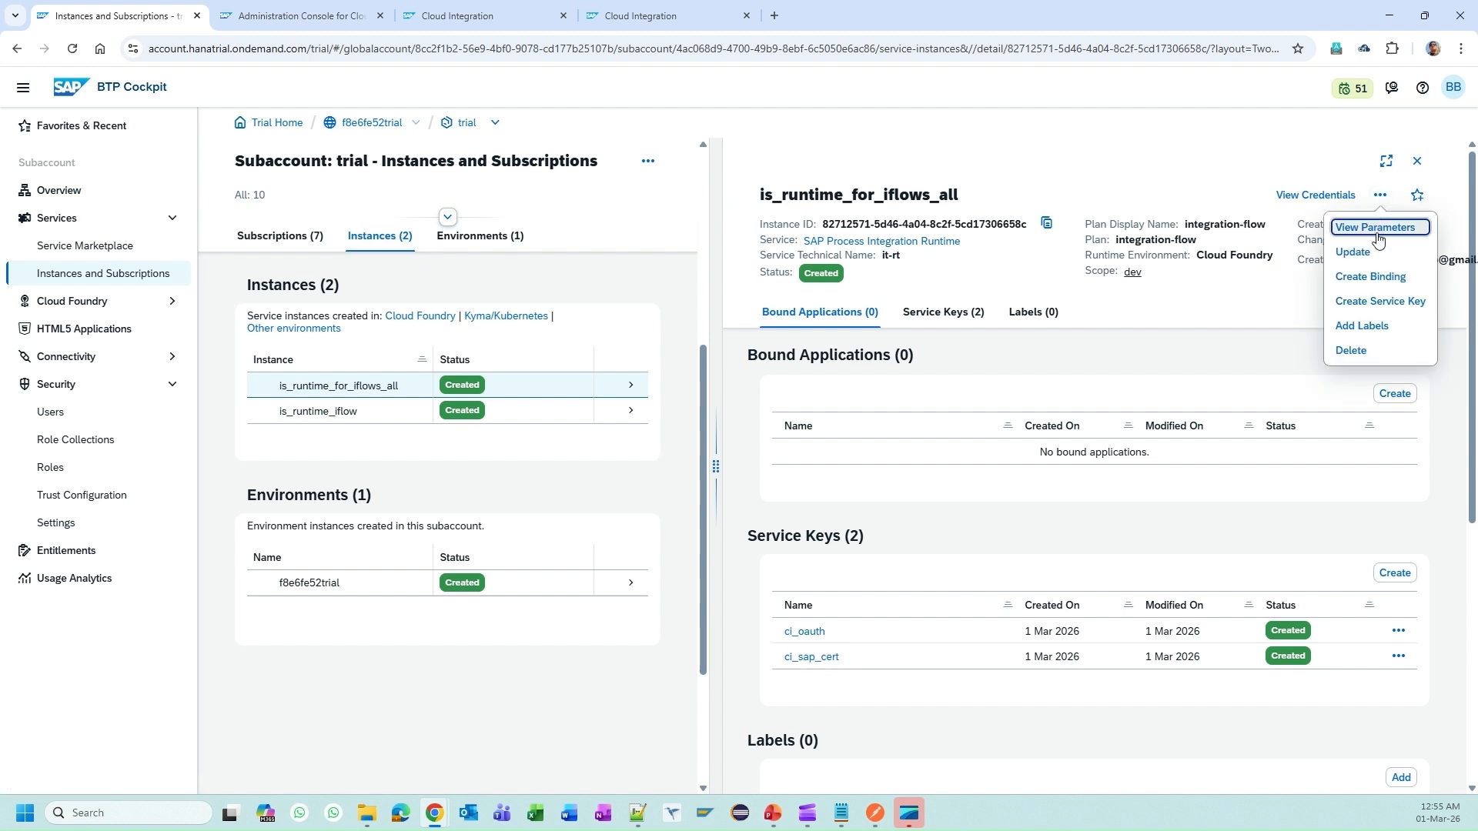
click(1378, 233)
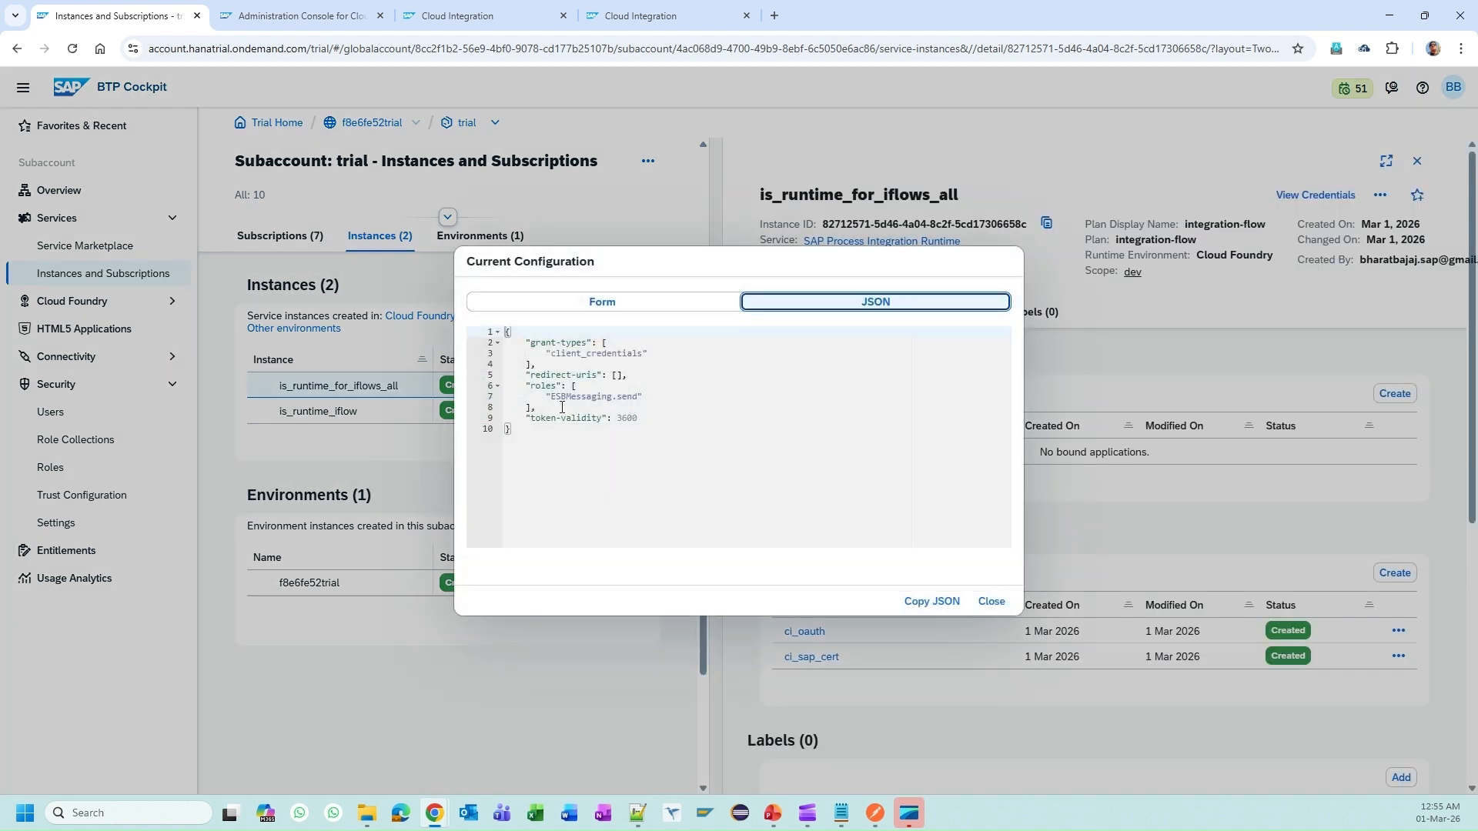
drag(562, 397, 638, 396)
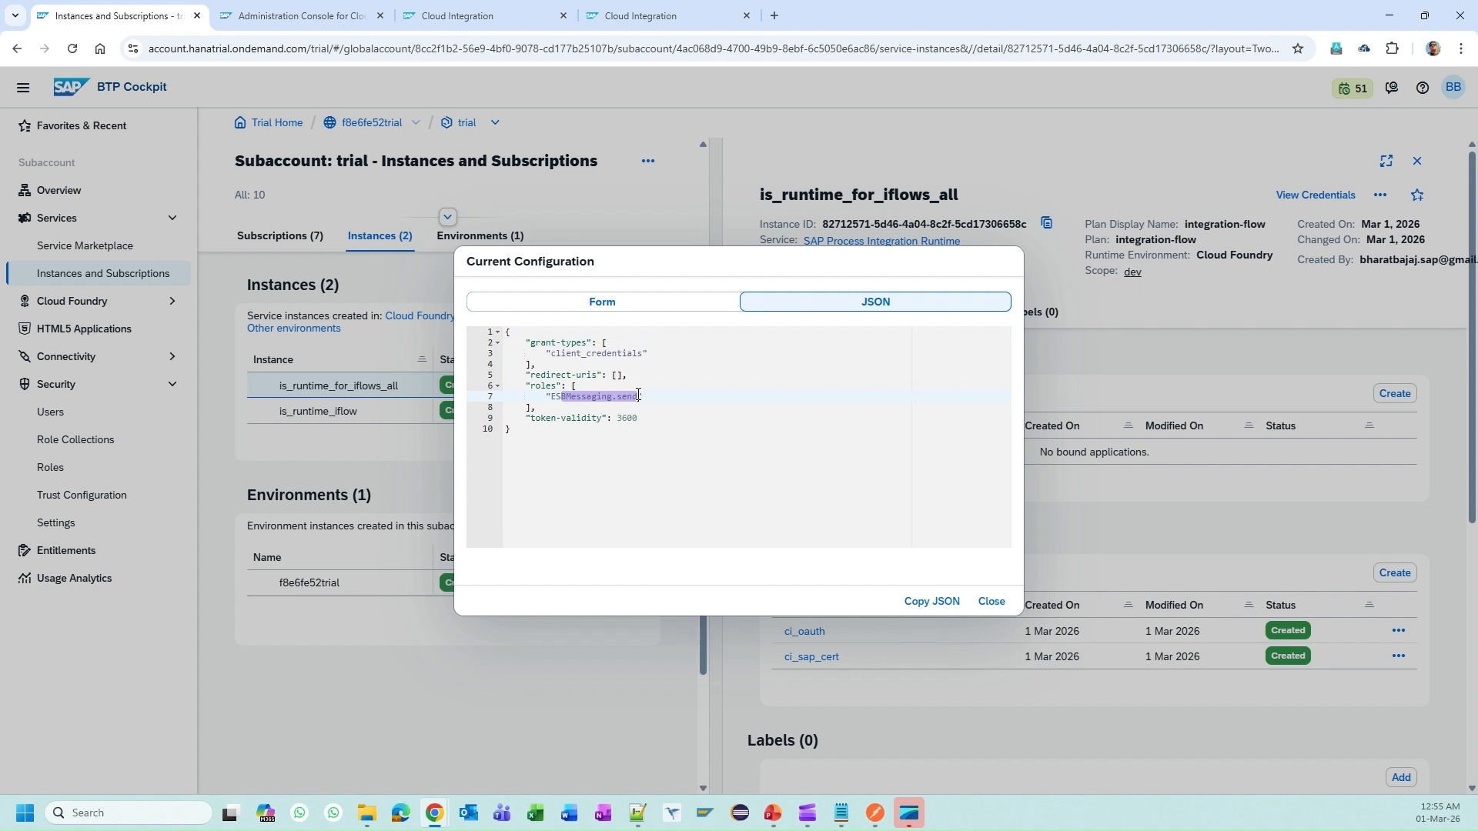
click(991, 601)
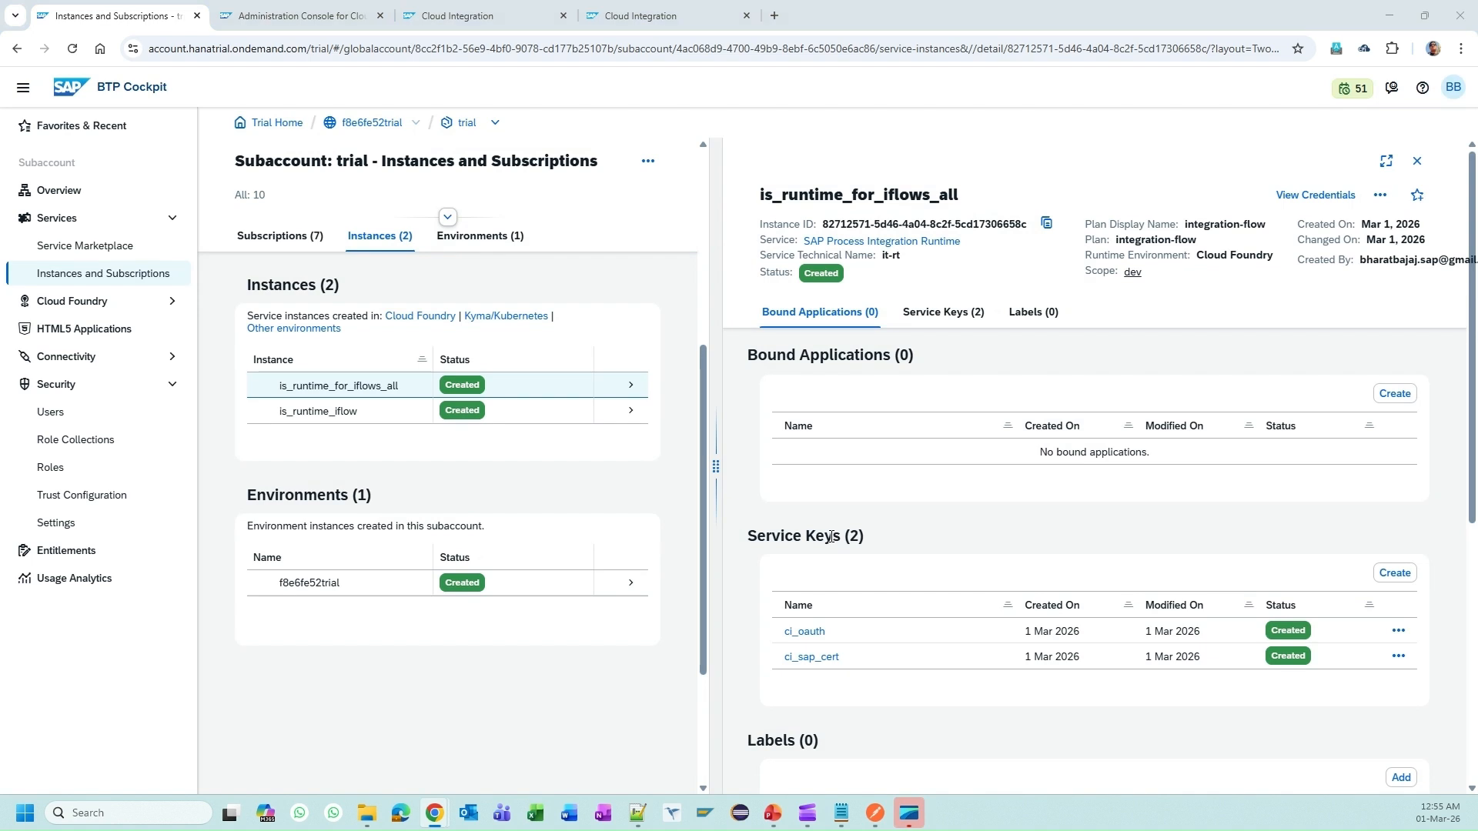
key(alt+Tab)
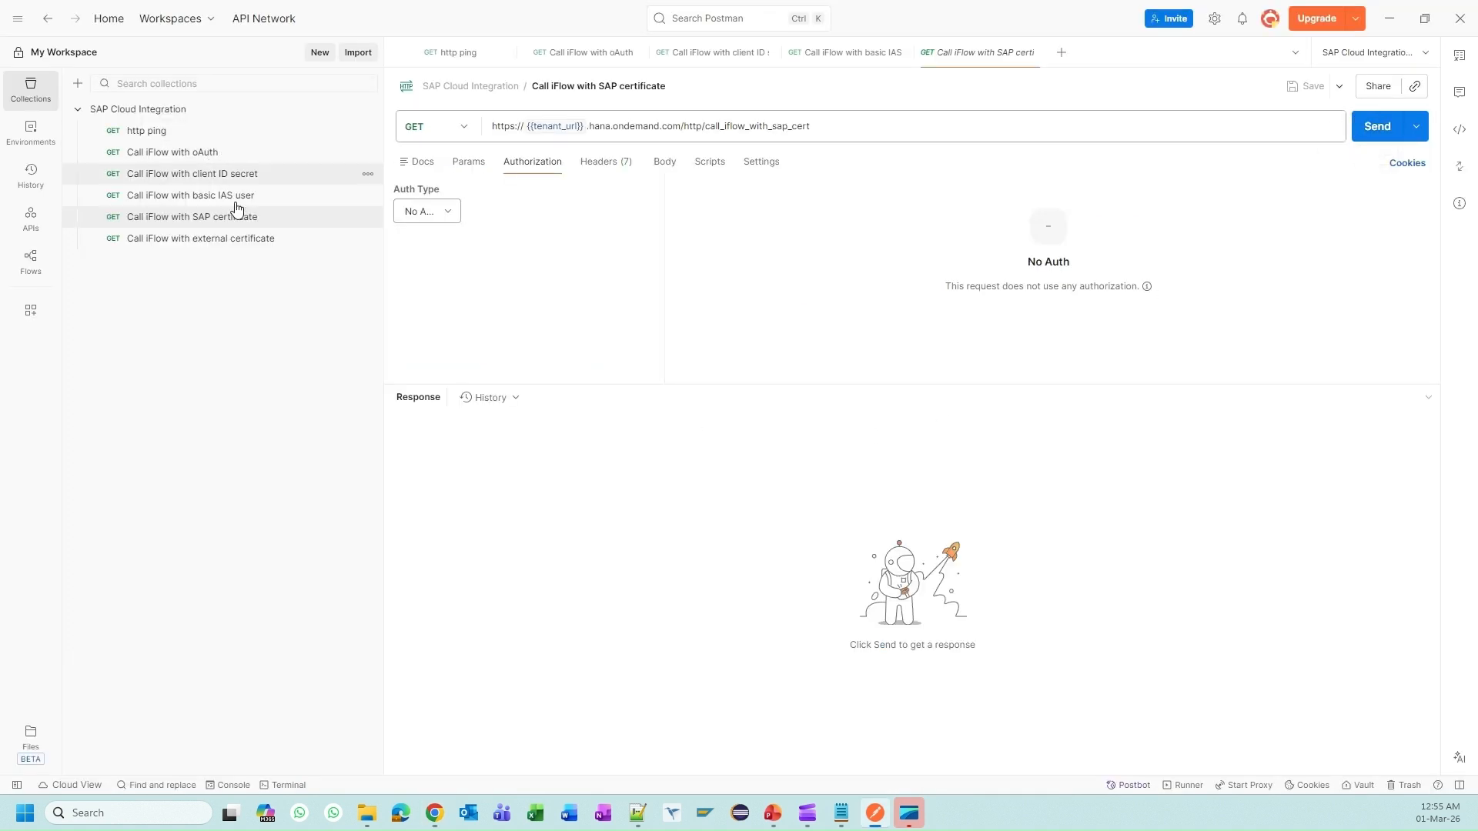
Step: Send the SAP certificate request and confirm 200 OK from /call_iflow_with_sap_cert
click(1366, 126)
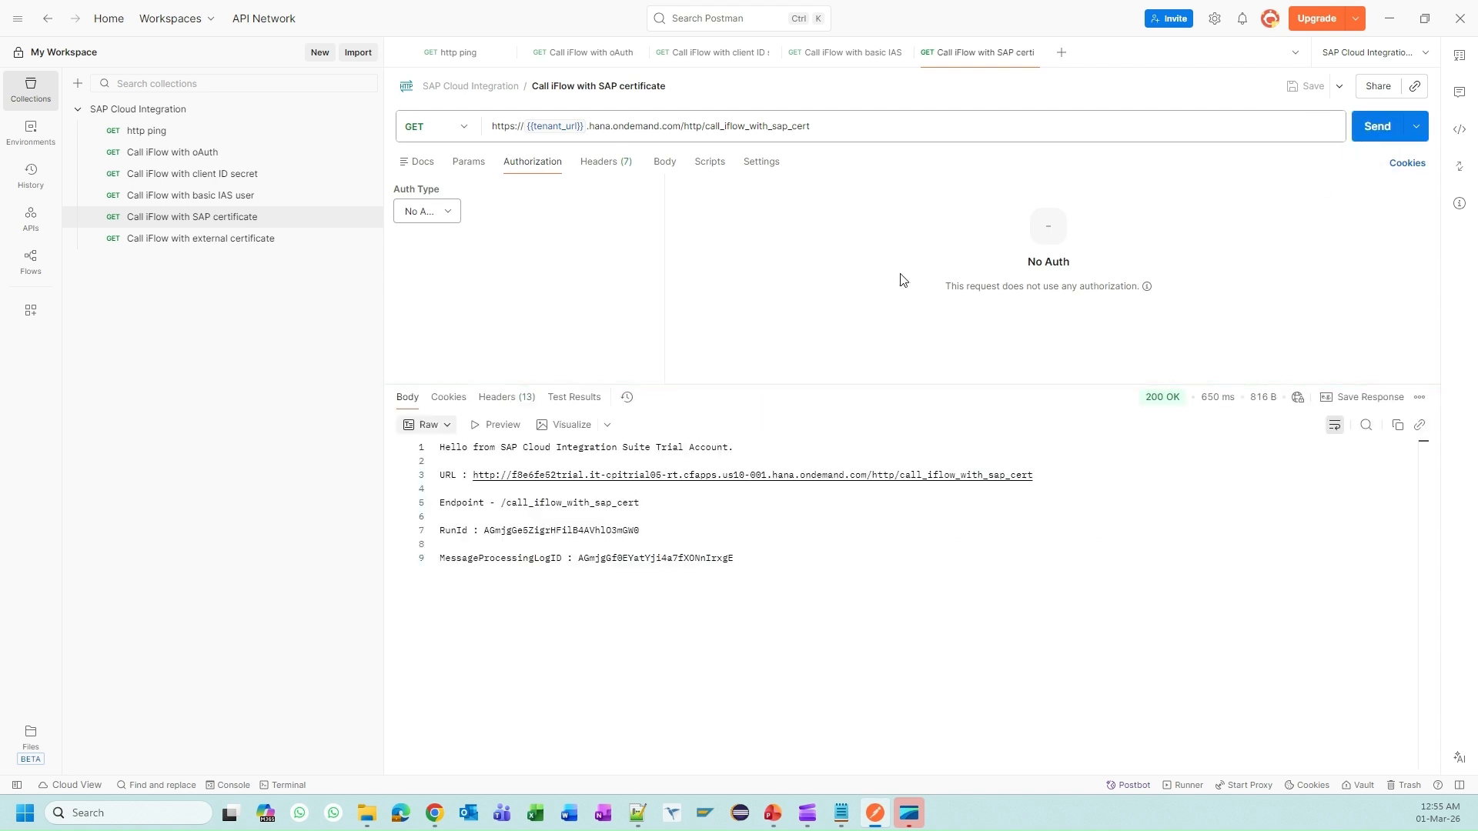
drag(1053, 475, 895, 475)
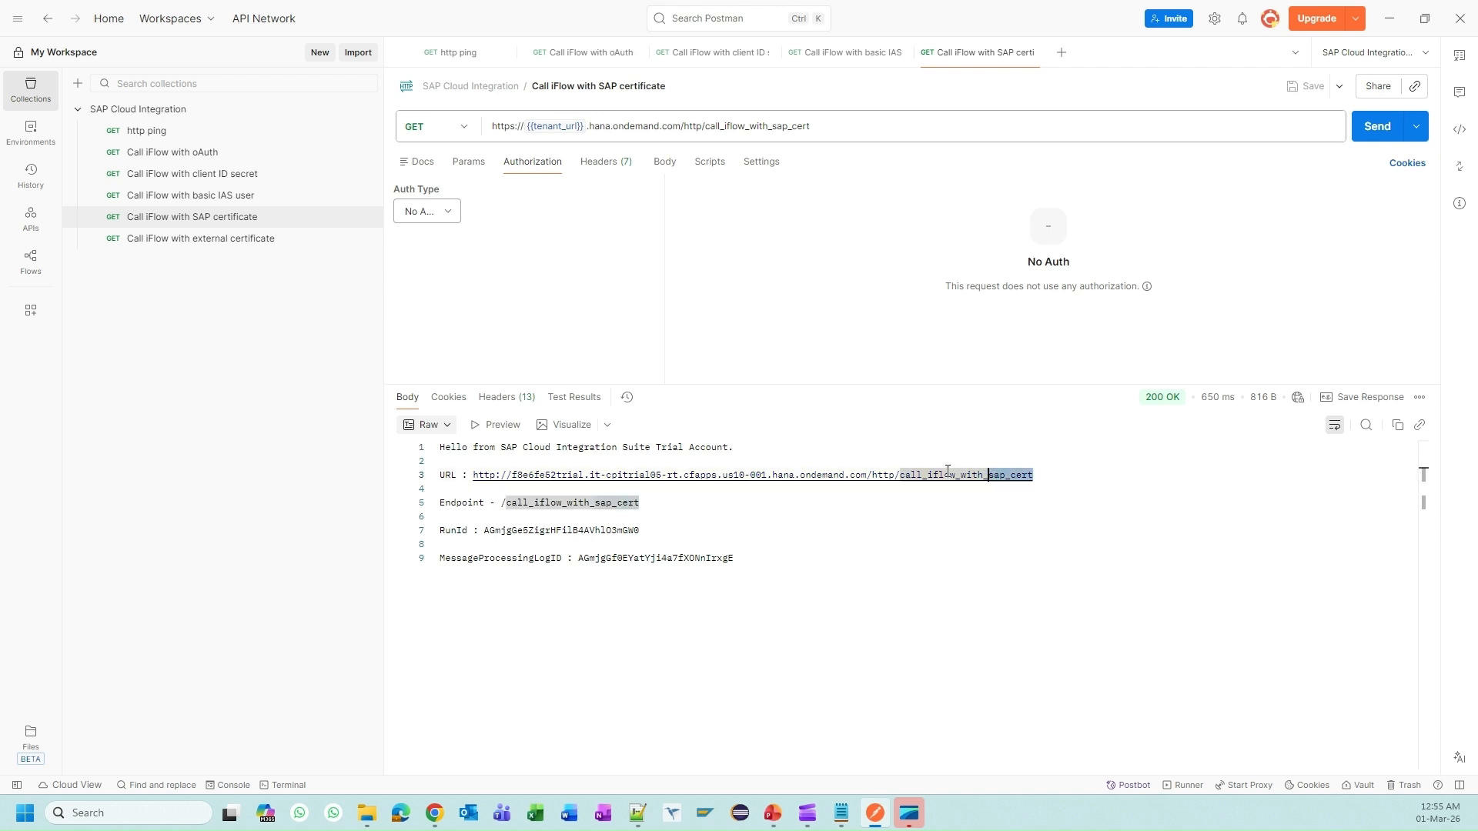
click(677, 520)
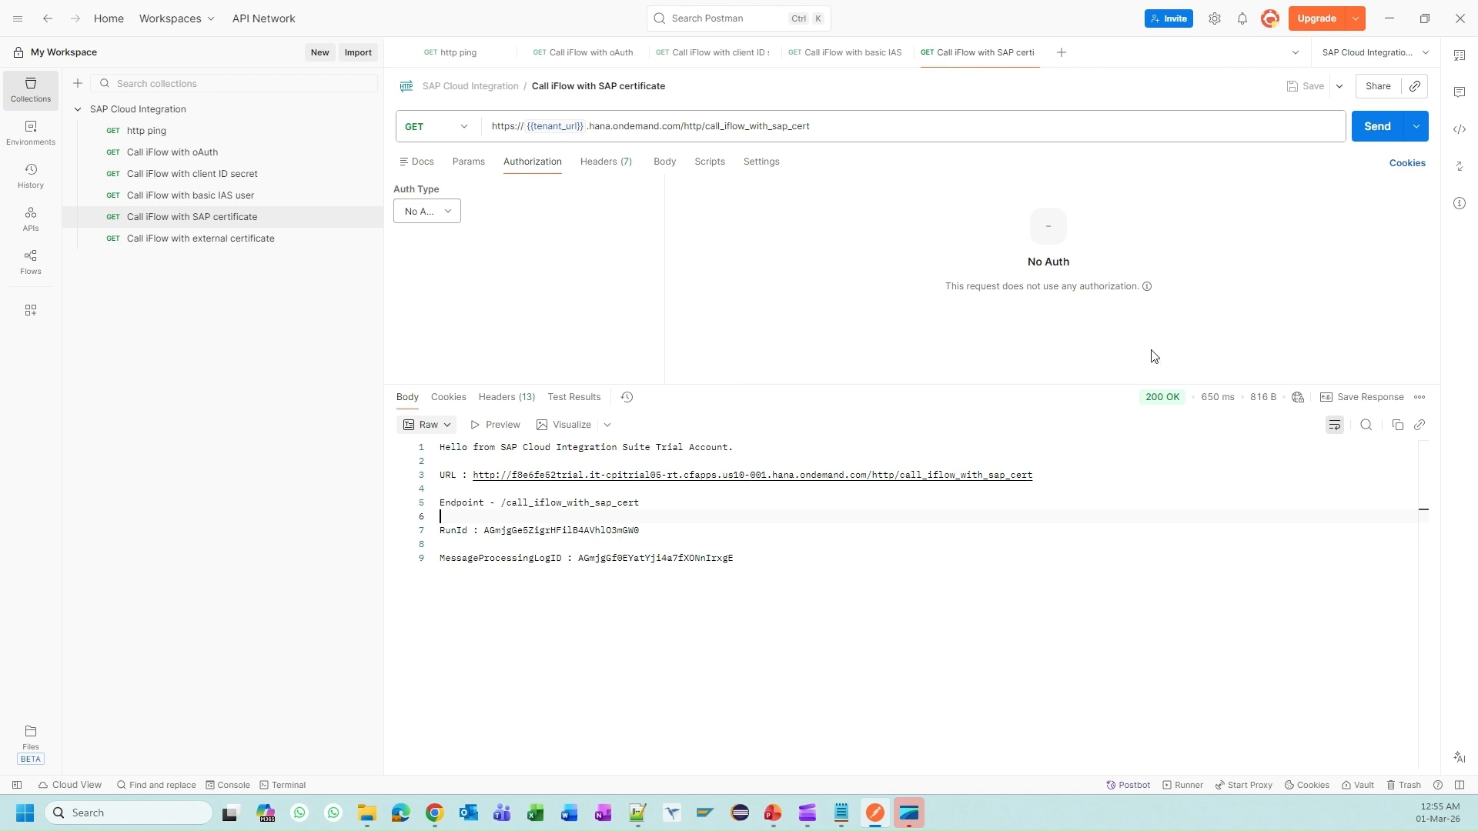
Step: Highlight the request URL and 200 OK response body of the SAP-certificate call, then go to the slides
drag(825, 124, 429, 89)
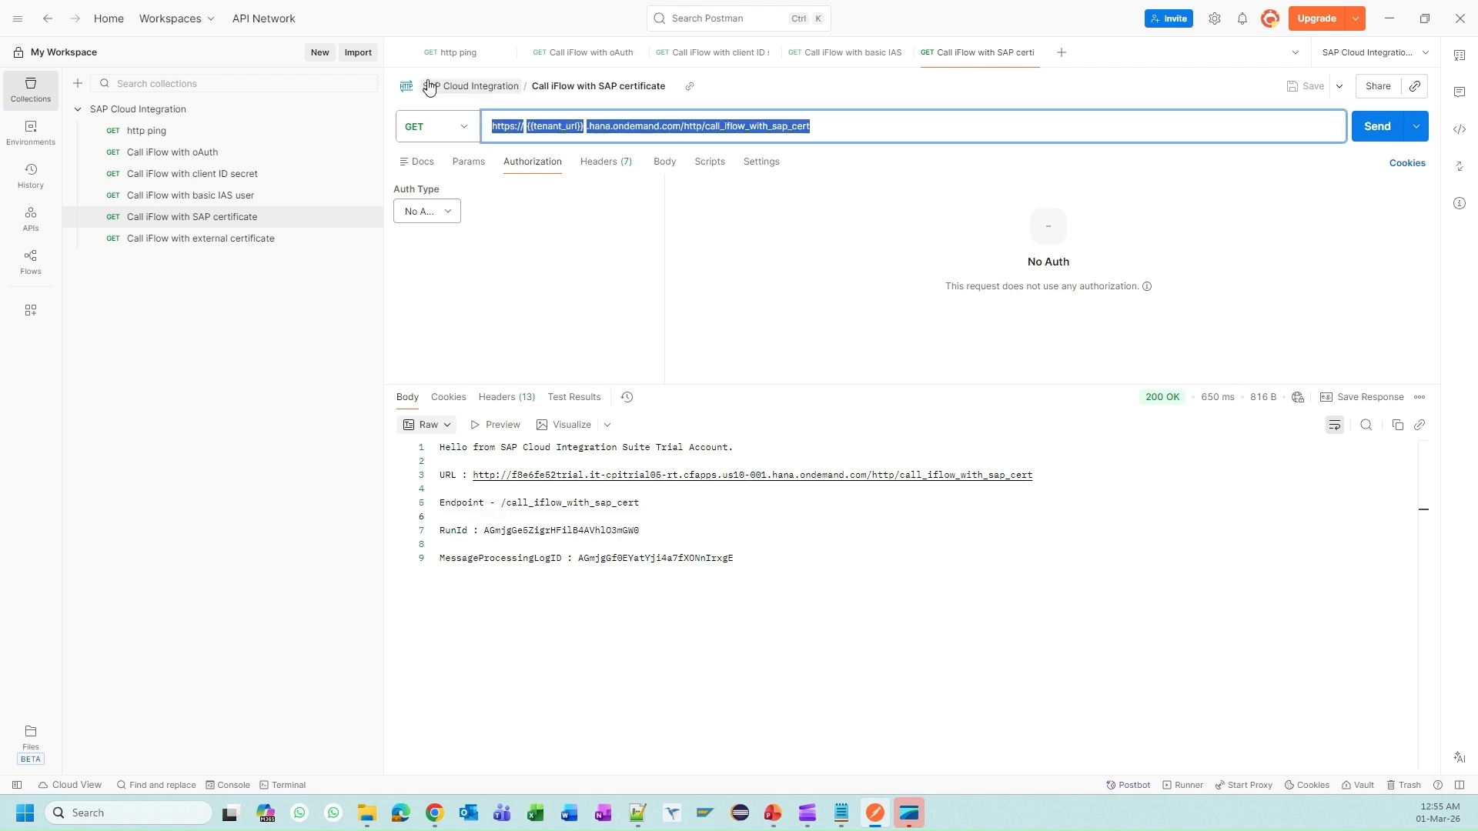
click(645, 274)
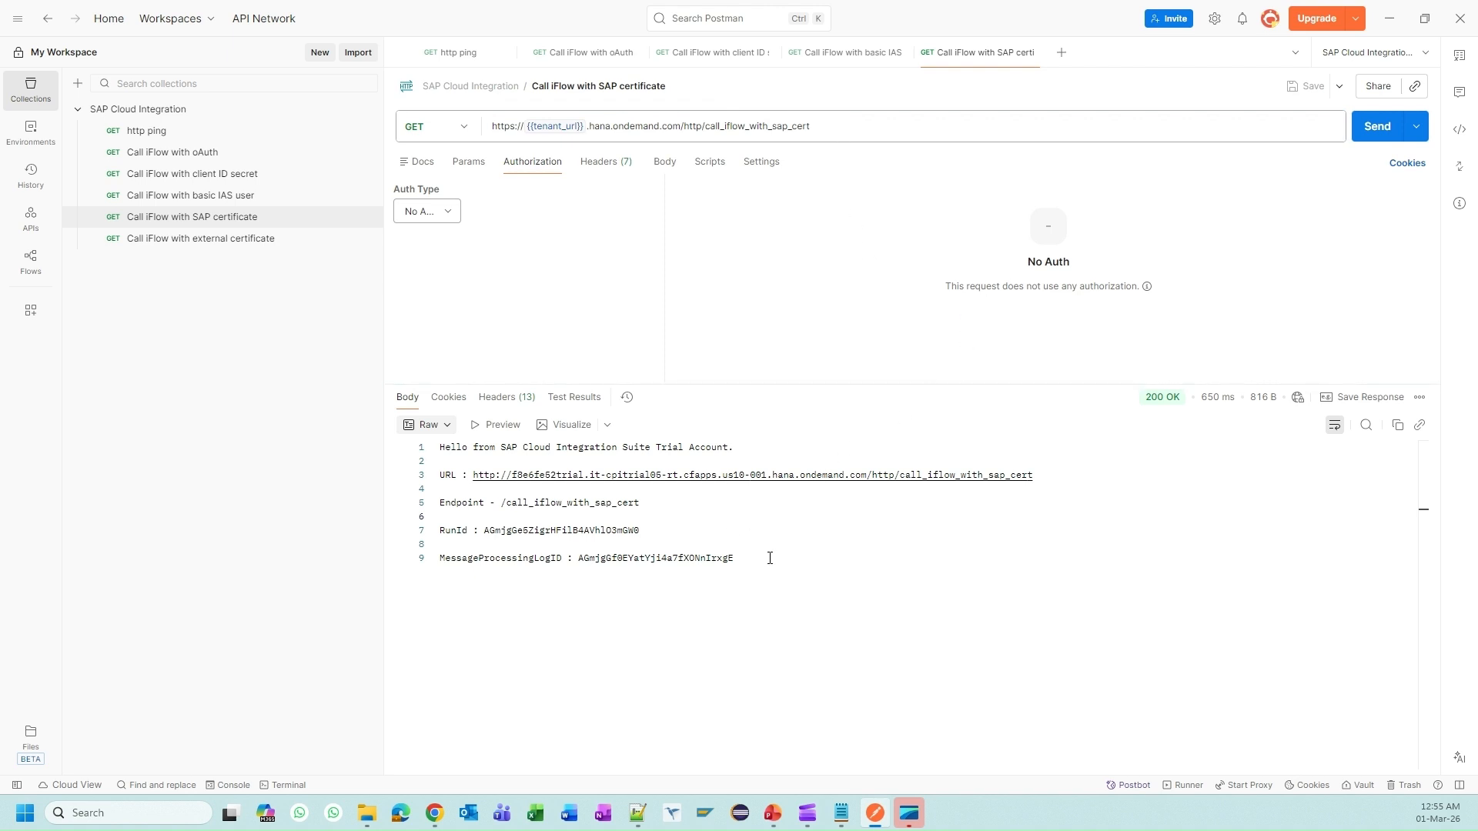
drag(770, 558, 436, 446)
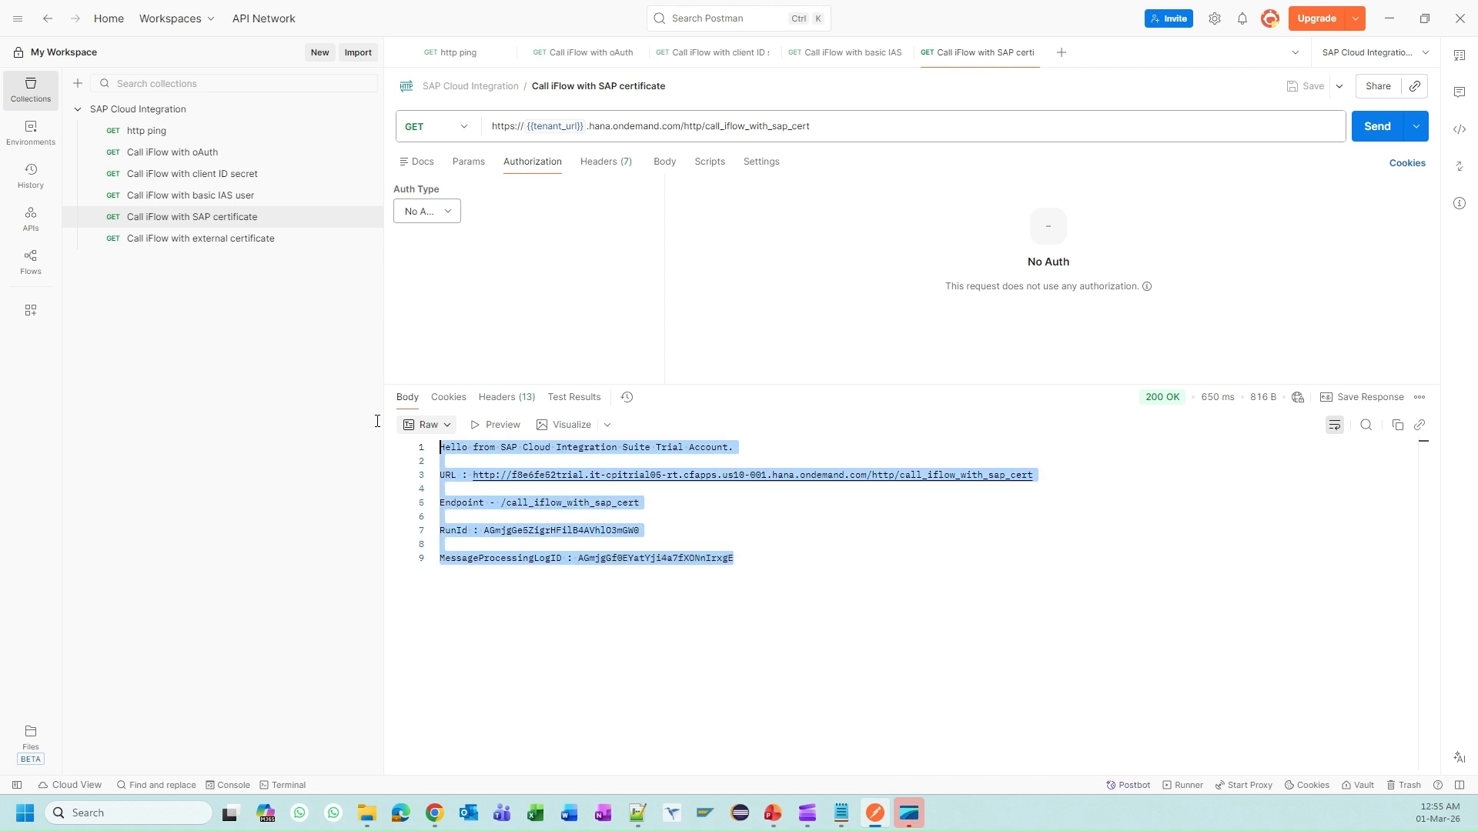
click(774, 814)
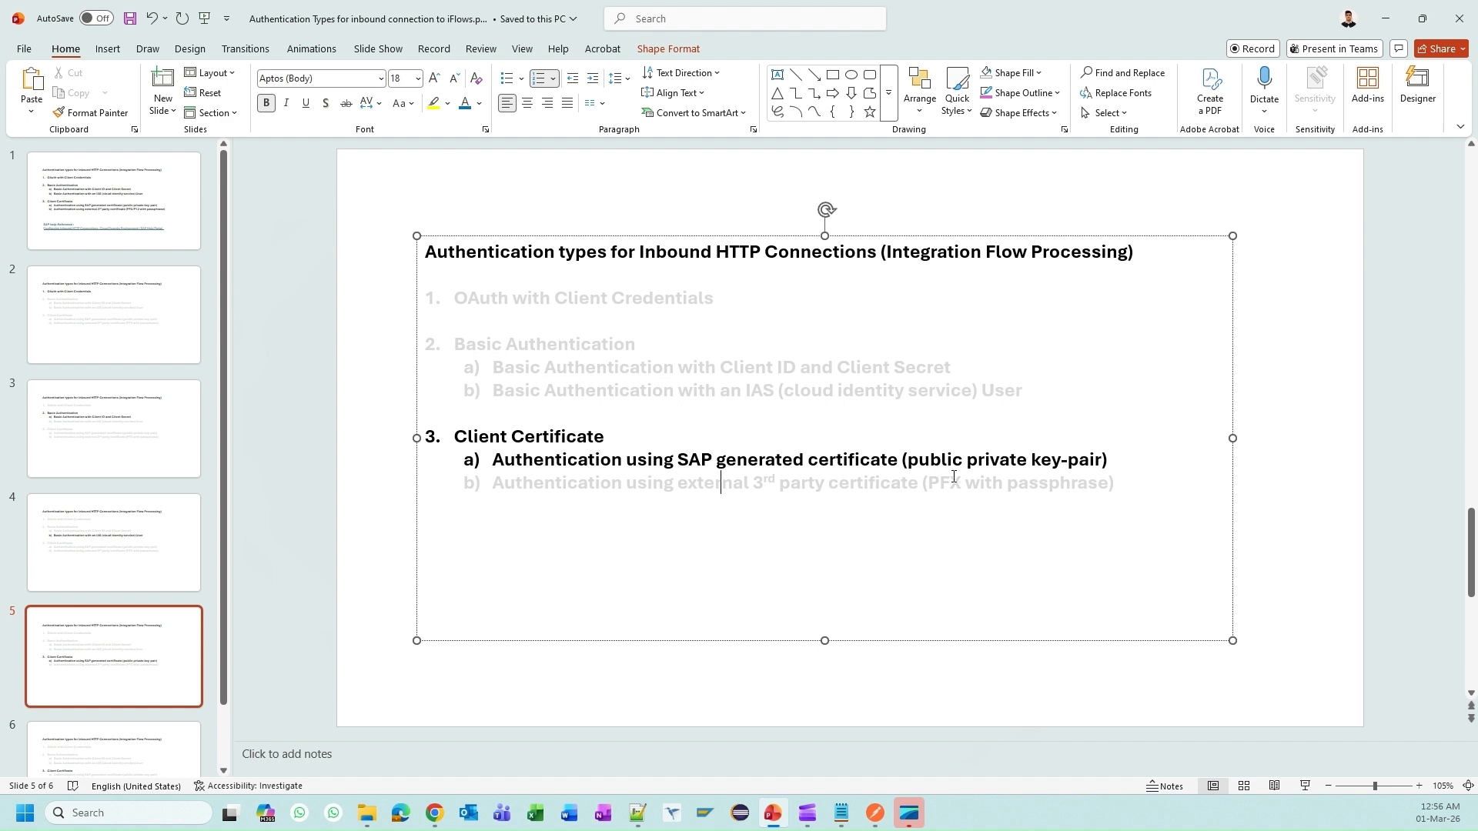
Step: Lower the response pane of the SAP-certificate request to give the request area more room
key(alt+Tab)
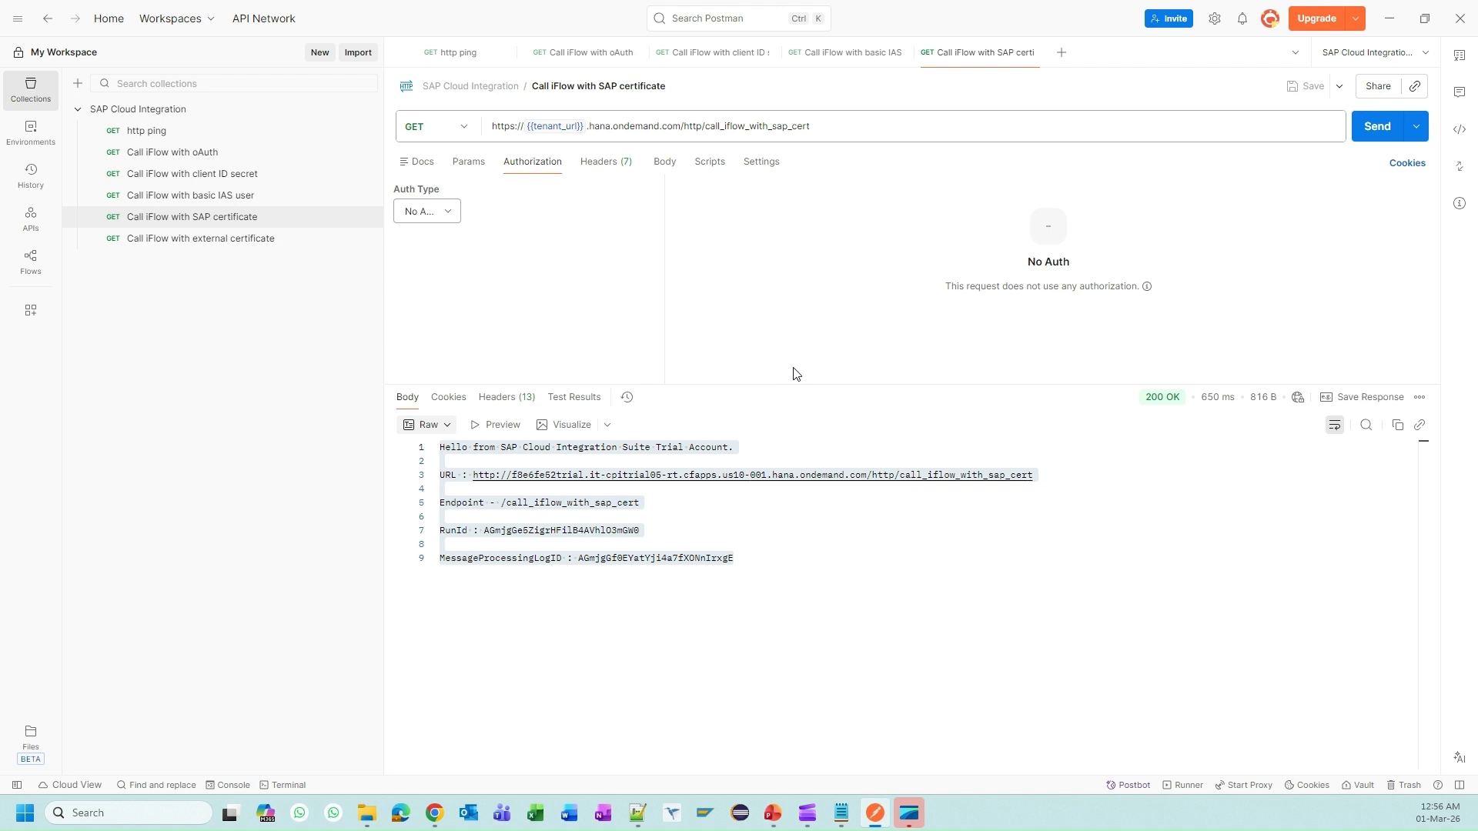
drag(798, 384, 826, 532)
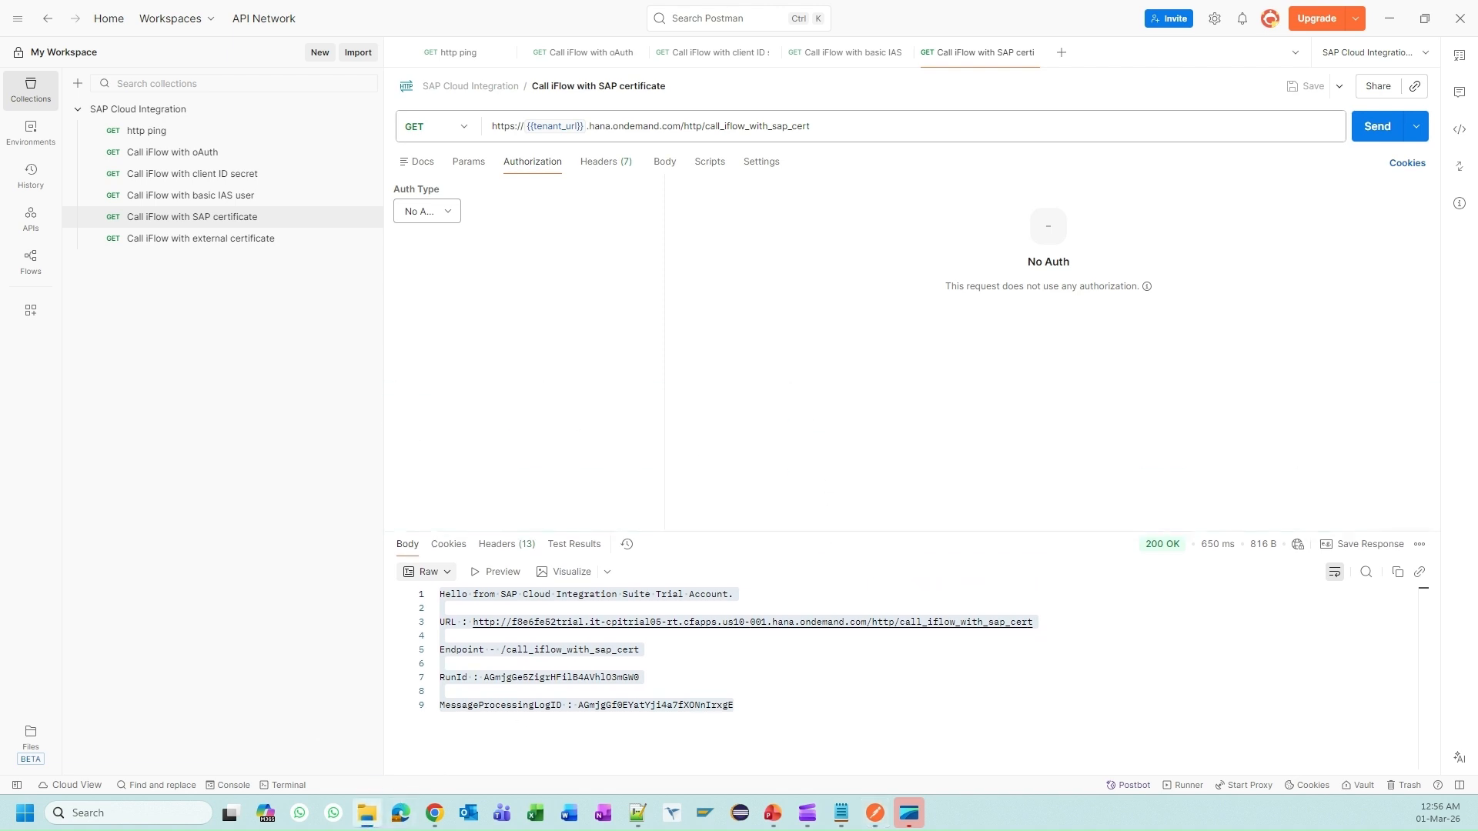
key(alt+Tab)
Step: Maximise the C:\temp\Integration Suite folder and select the .pfx certificate file
double_click(754, 117)
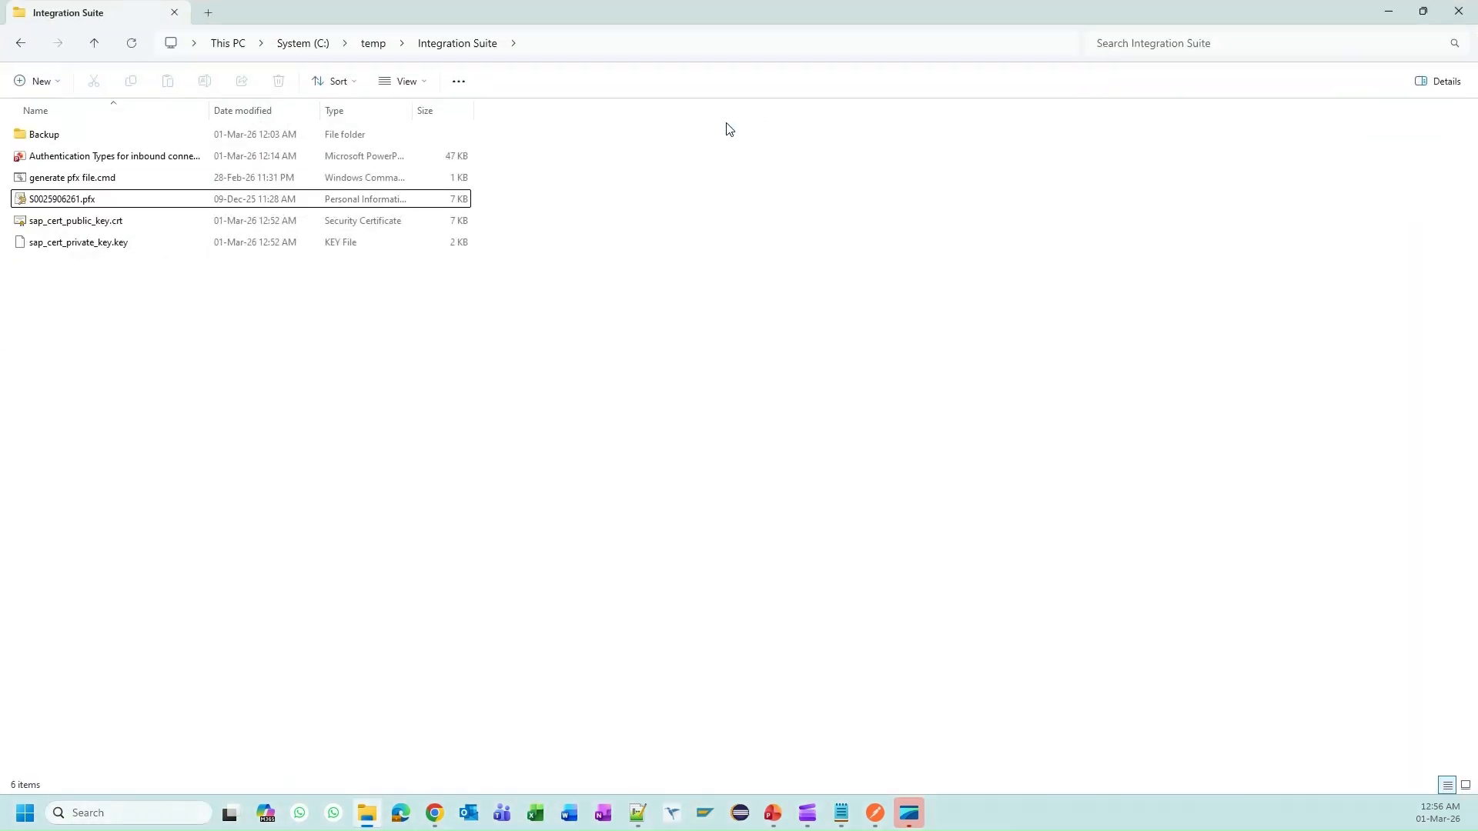
click(88, 201)
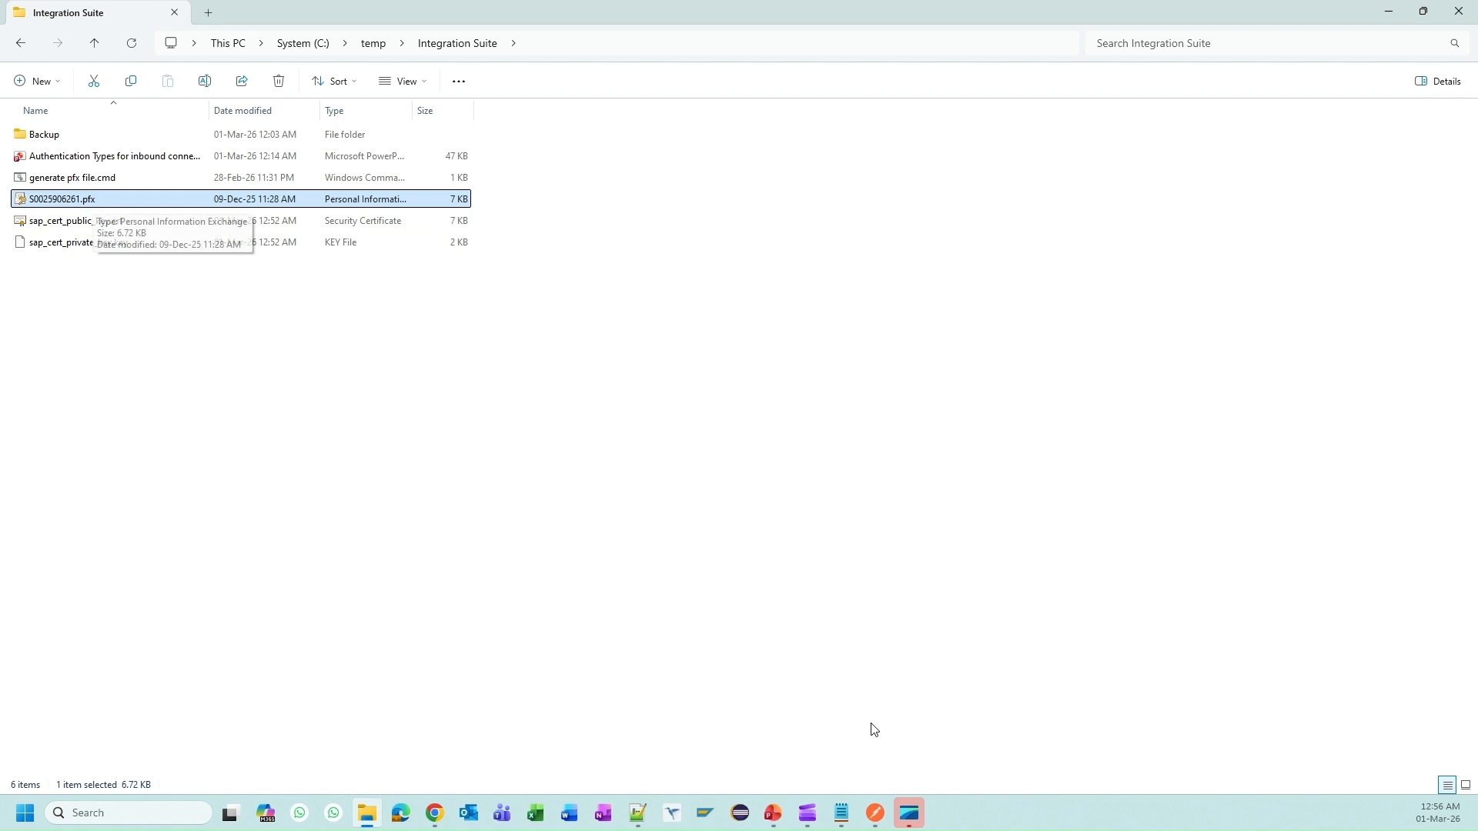
click(773, 813)
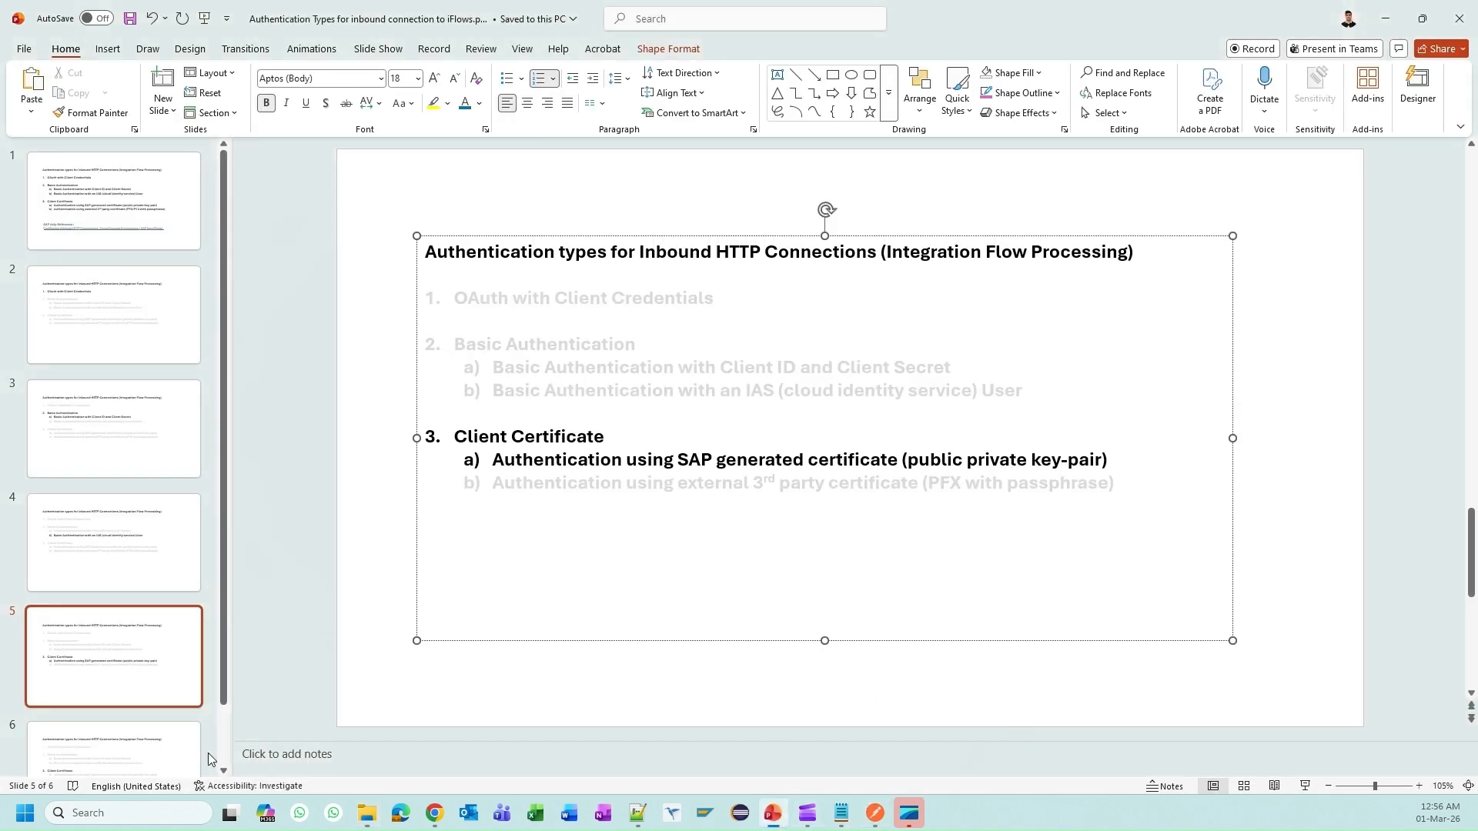
Step: On slide 6, change bullet b) to 'PFX/P12 with passphrase' and add an empty bullet line
click(169, 750)
click(959, 483)
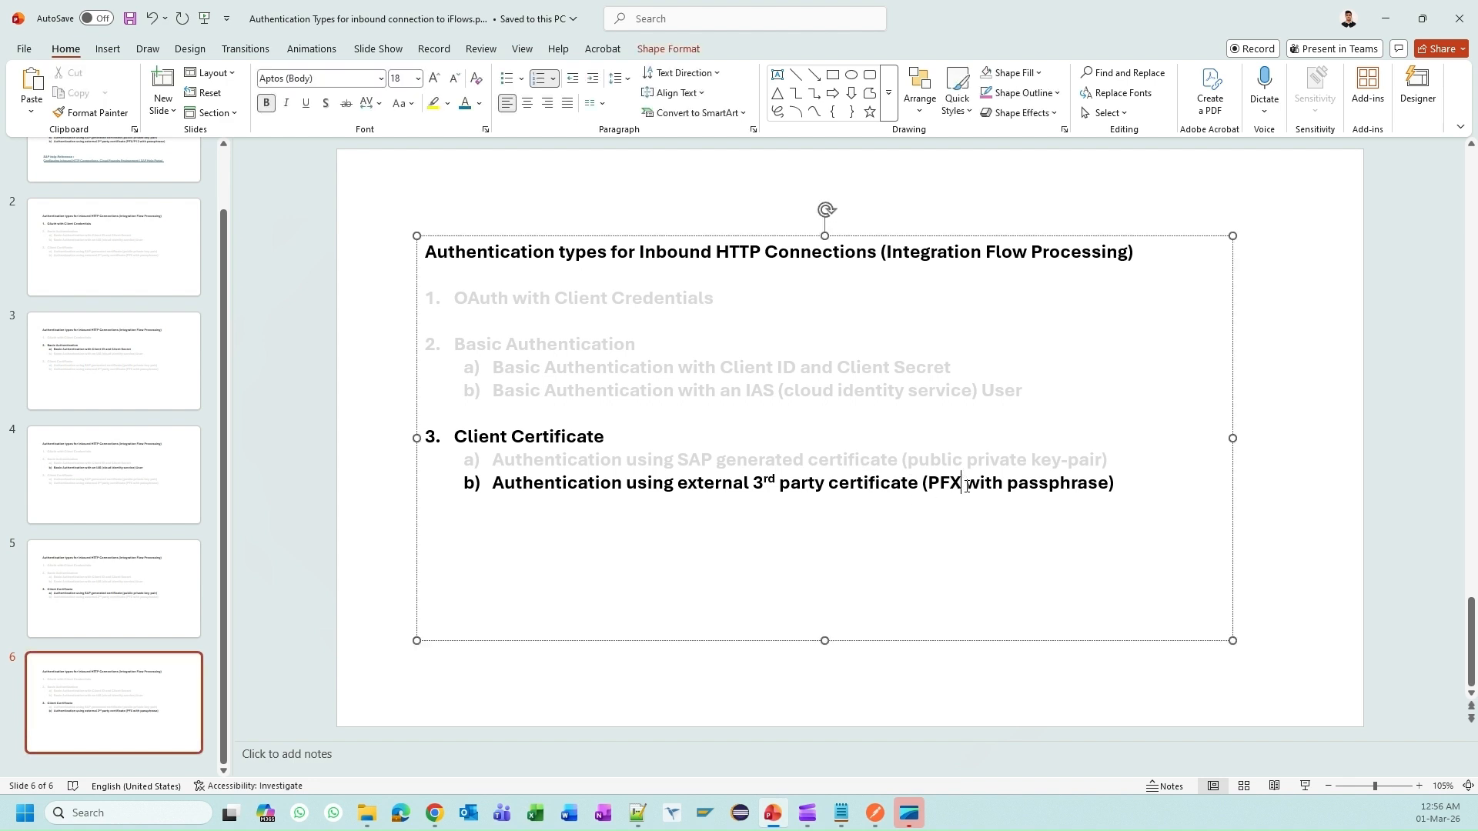
text(/P12)
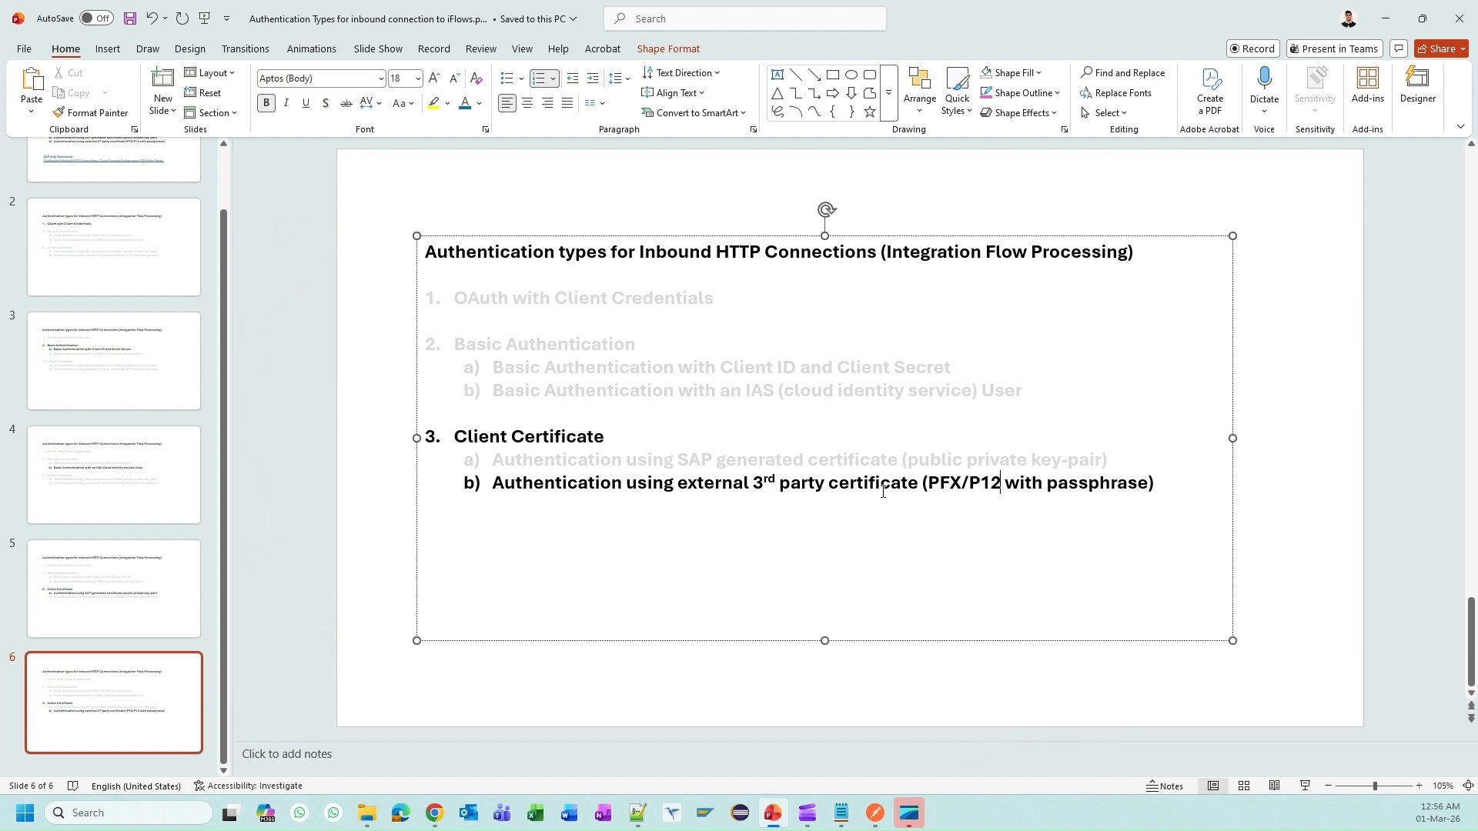
double_click(1052, 483)
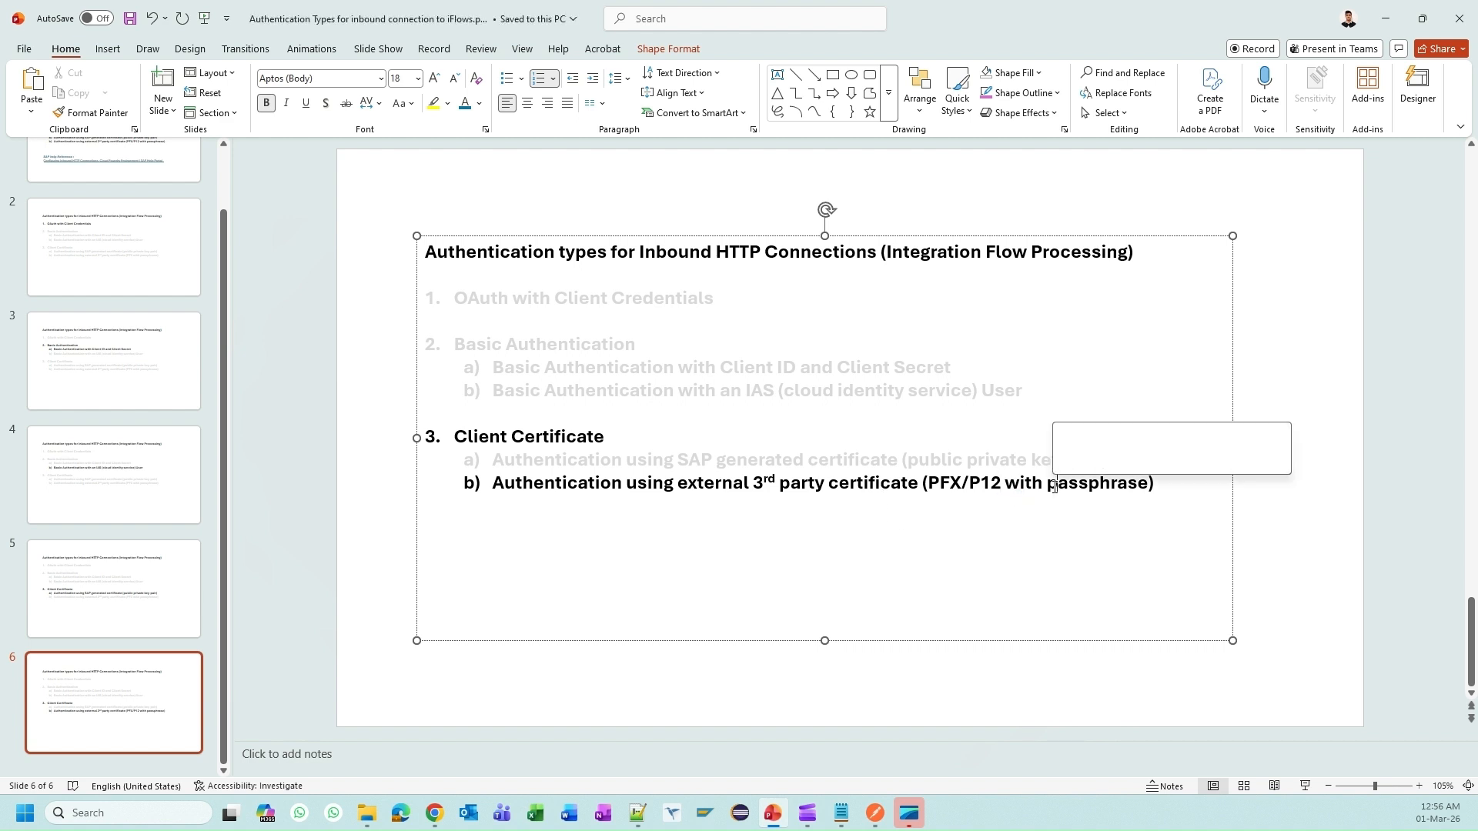
key(End)
key(Return)
key(alt+Tab)
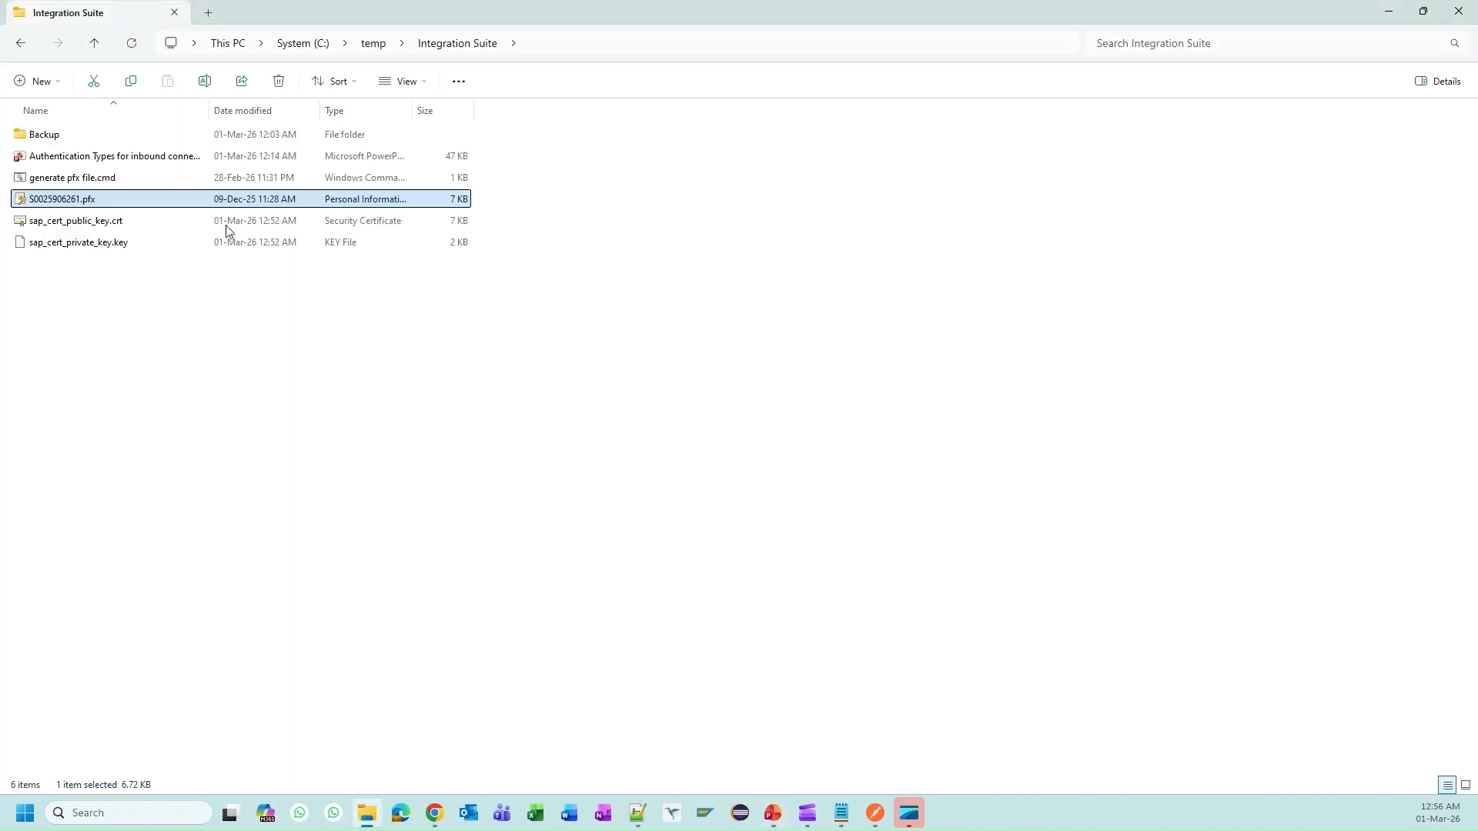
Step: Open the .pfx file, note it needs a private-key password, and cancel the import wizard
double_click(101, 201)
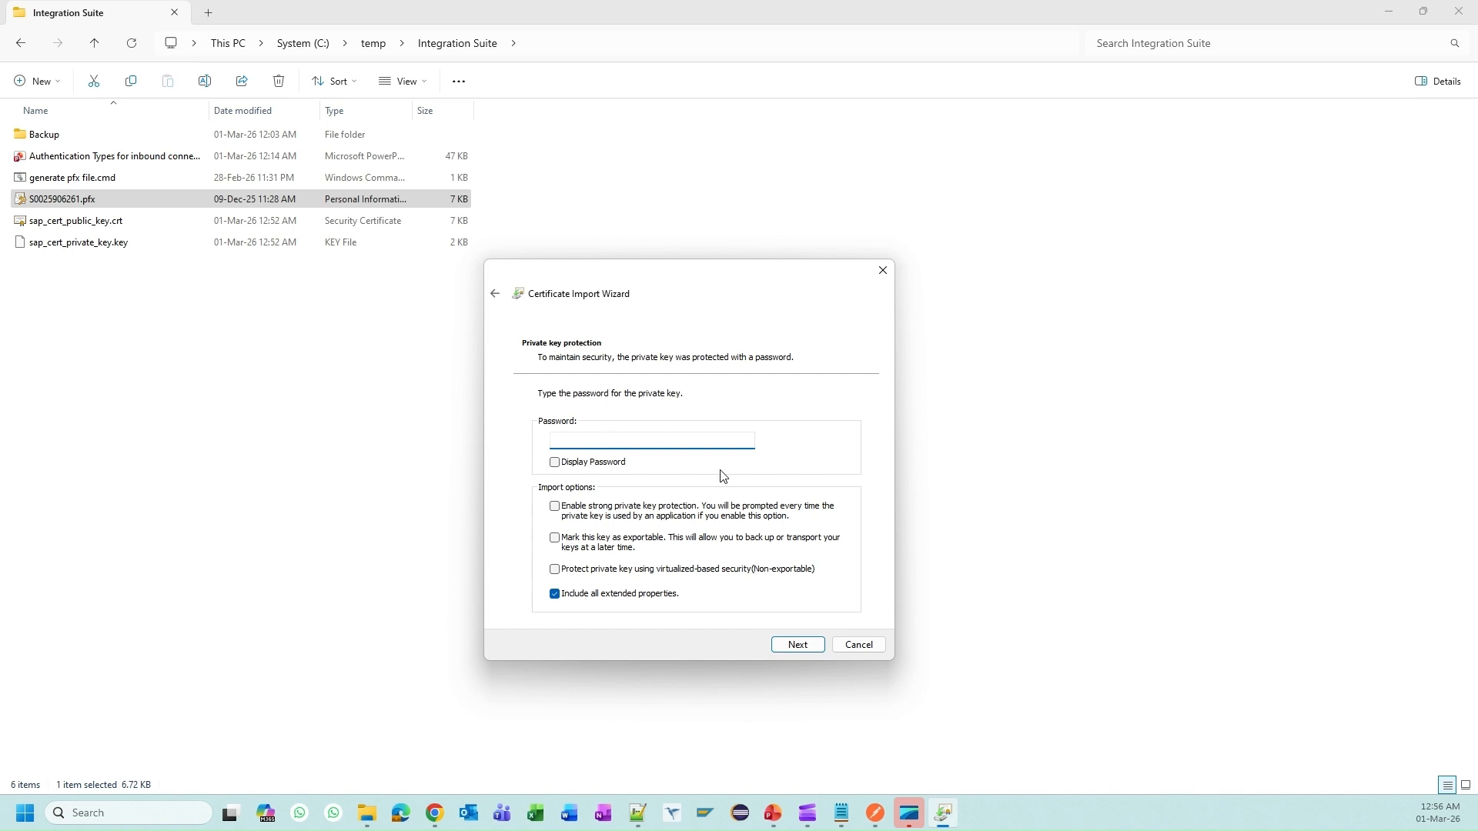
click(859, 645)
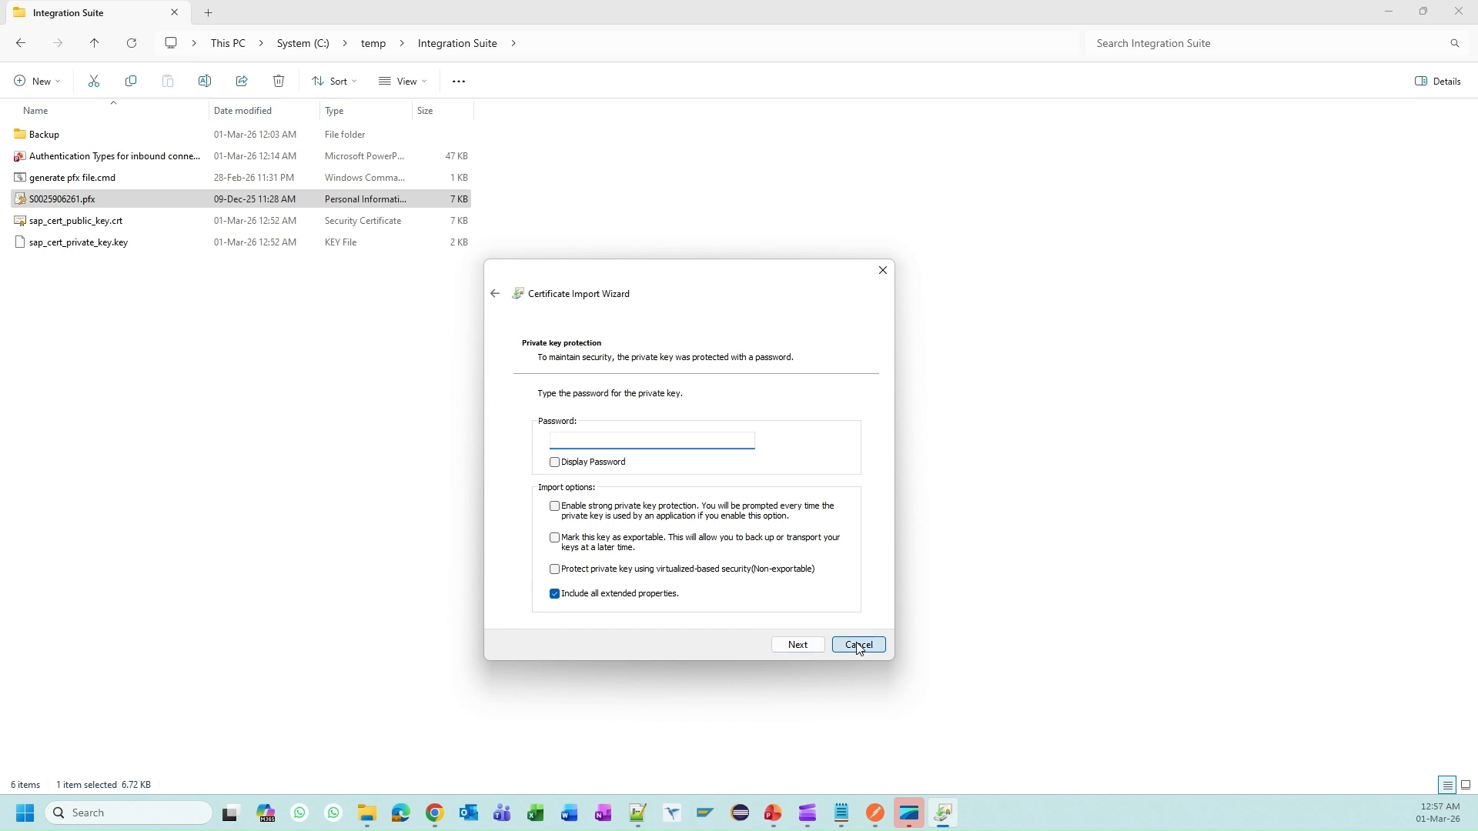
click(858, 647)
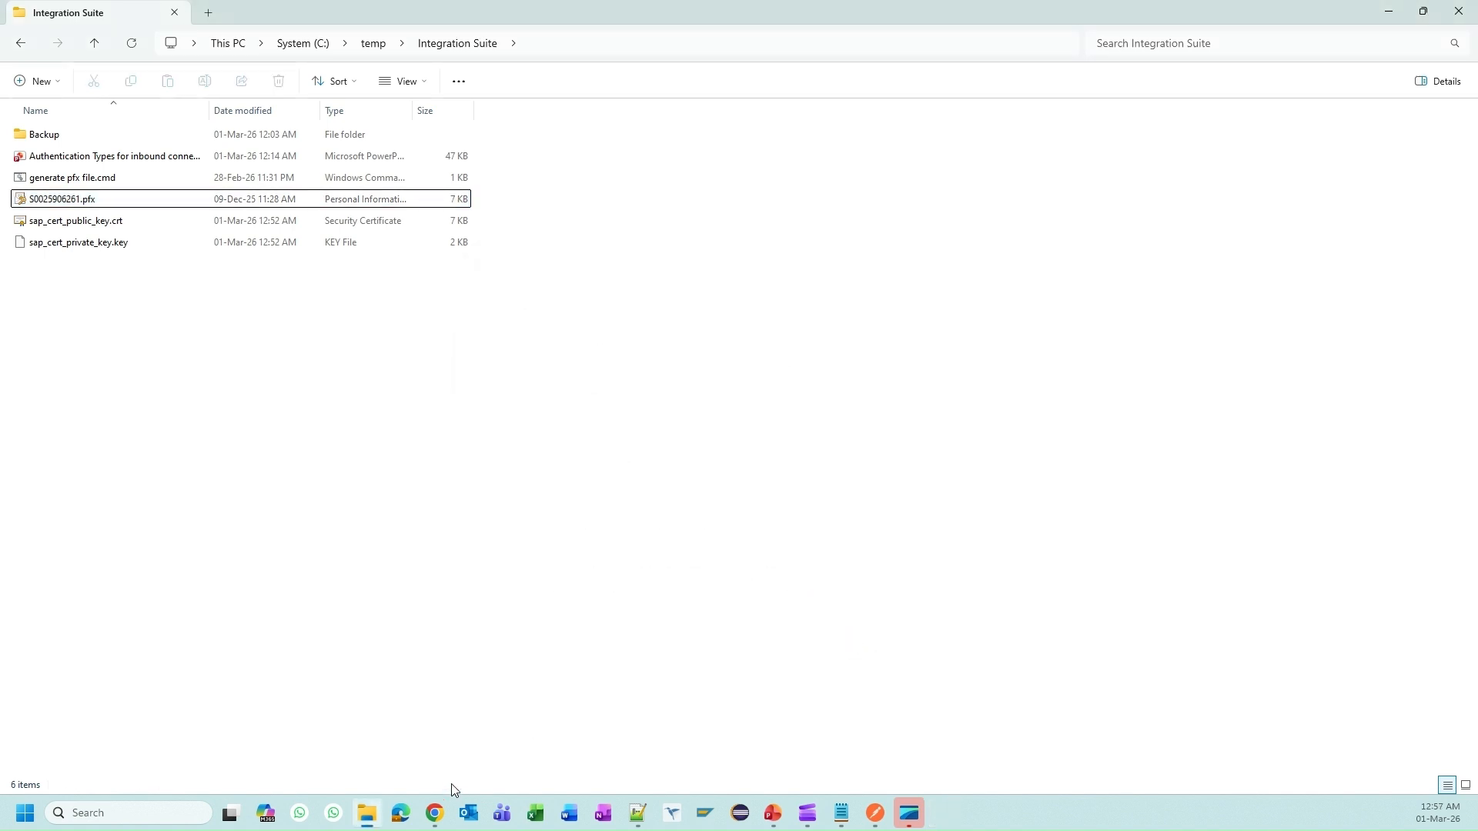
click(450, 808)
mouse_move(430, 745)
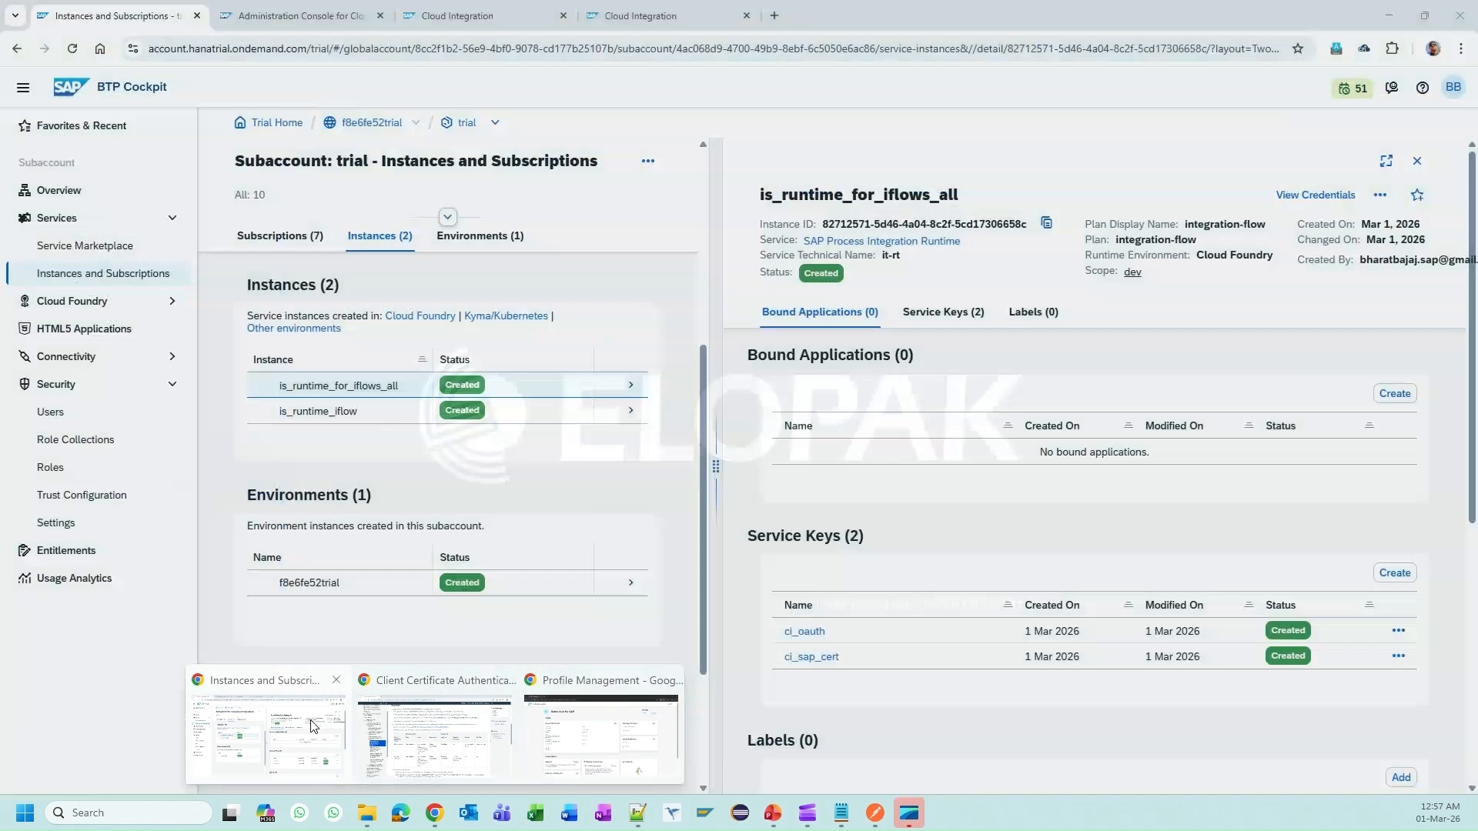
Step: Go to Monitor > Integrations and APIs in the Cloud Integration tab
click(267, 735)
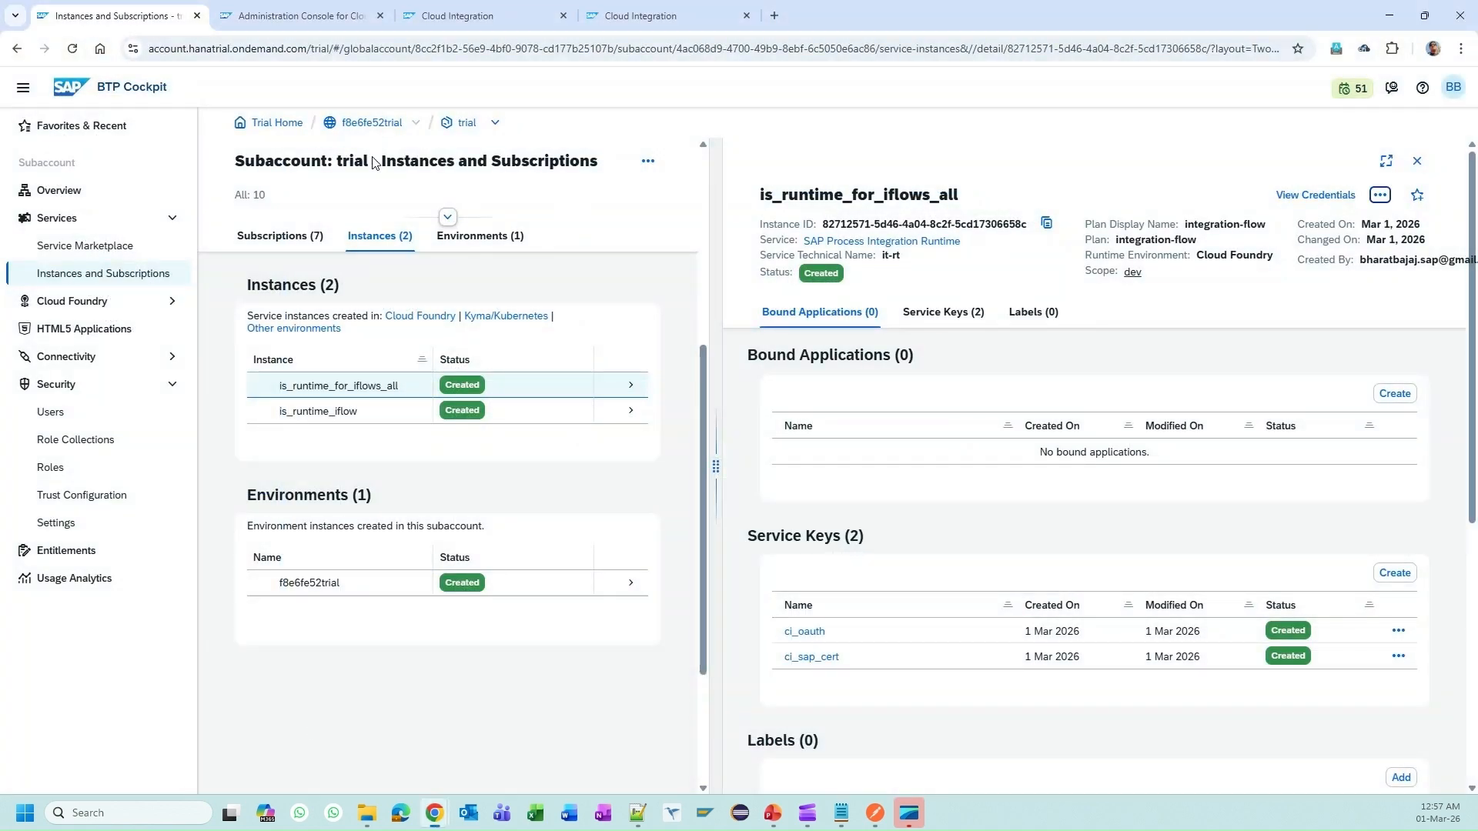
click(466, 6)
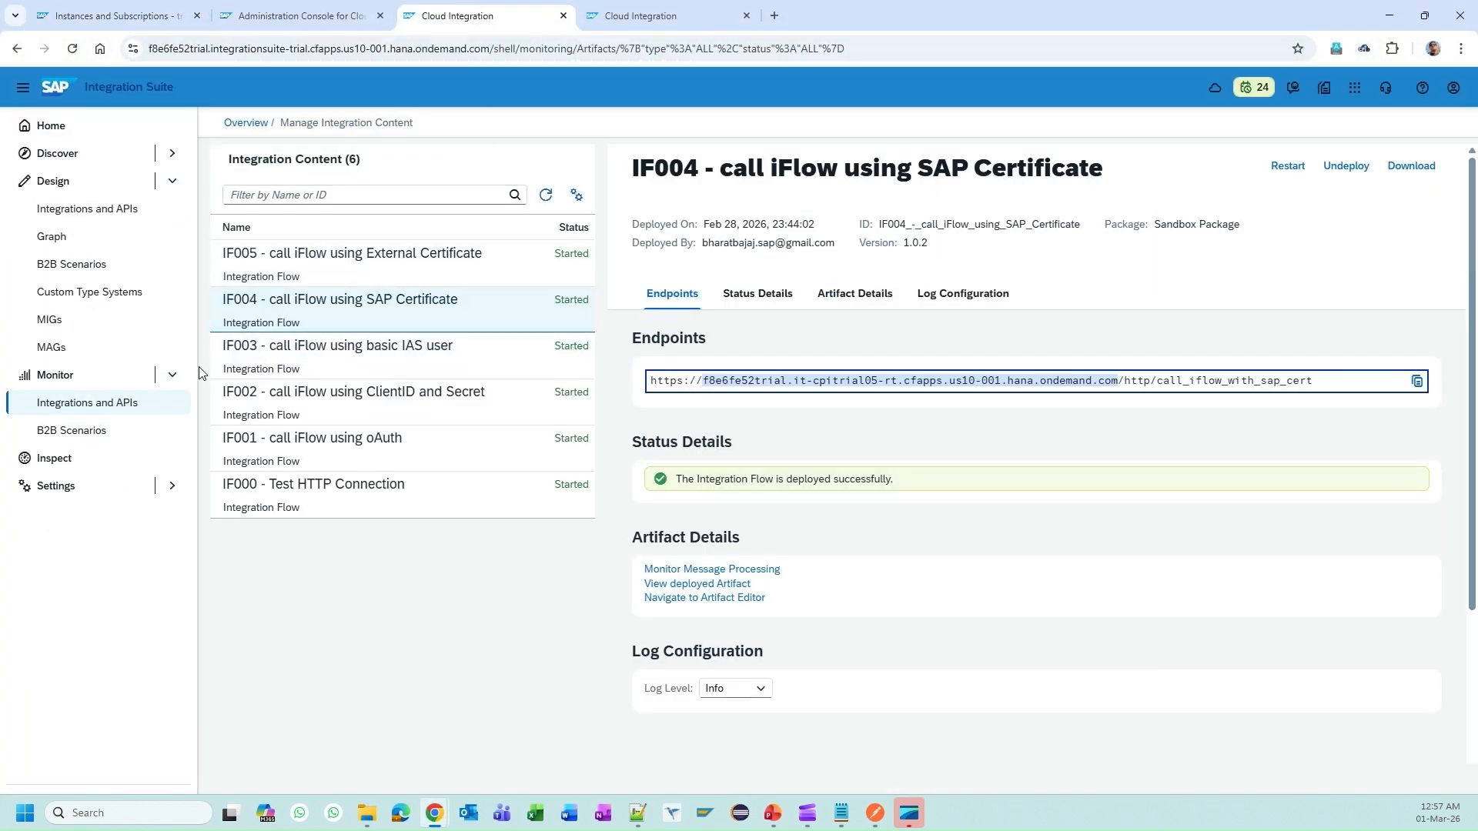
click(637, 14)
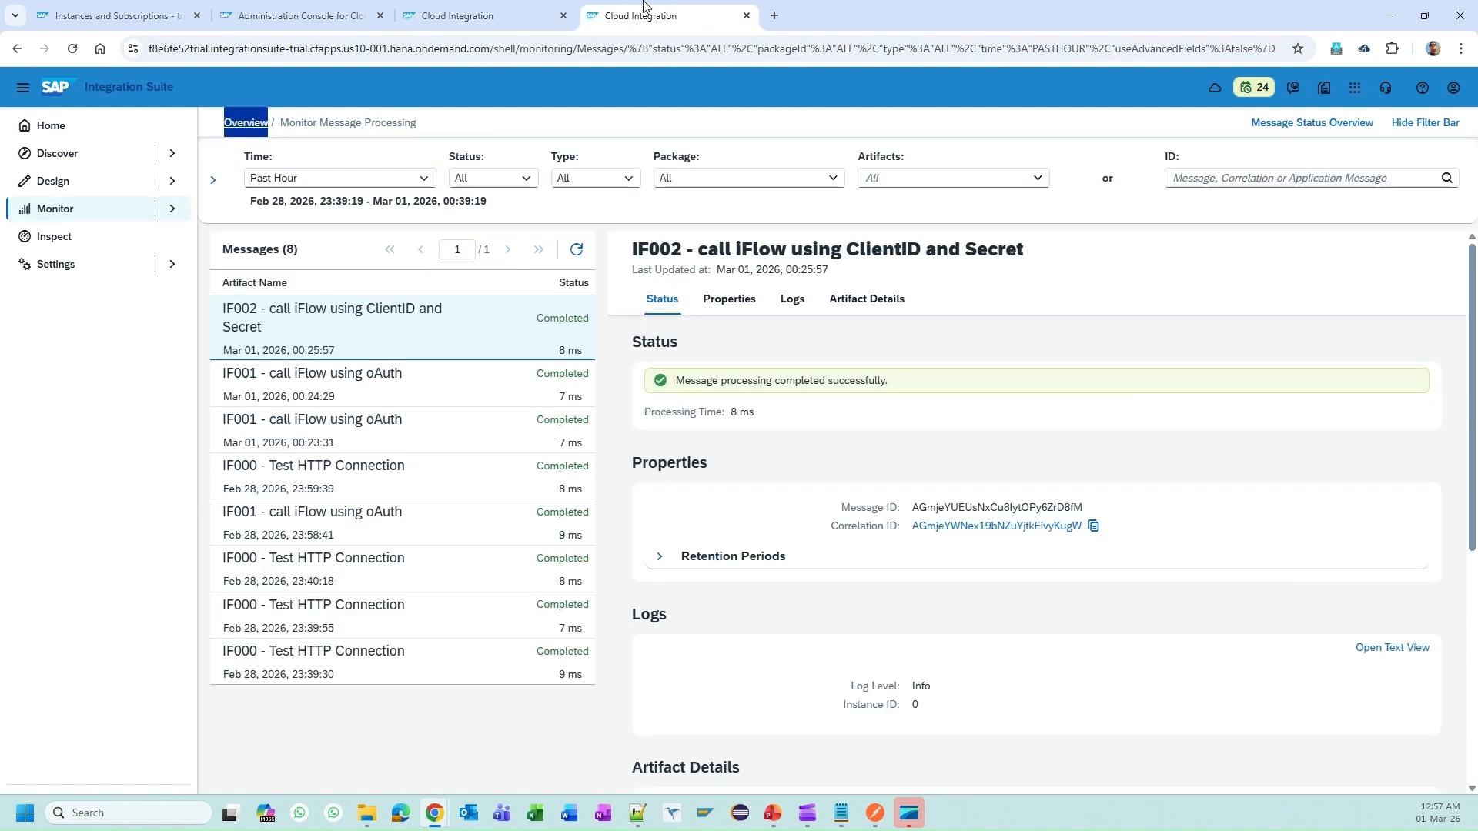
click(91, 211)
click(101, 244)
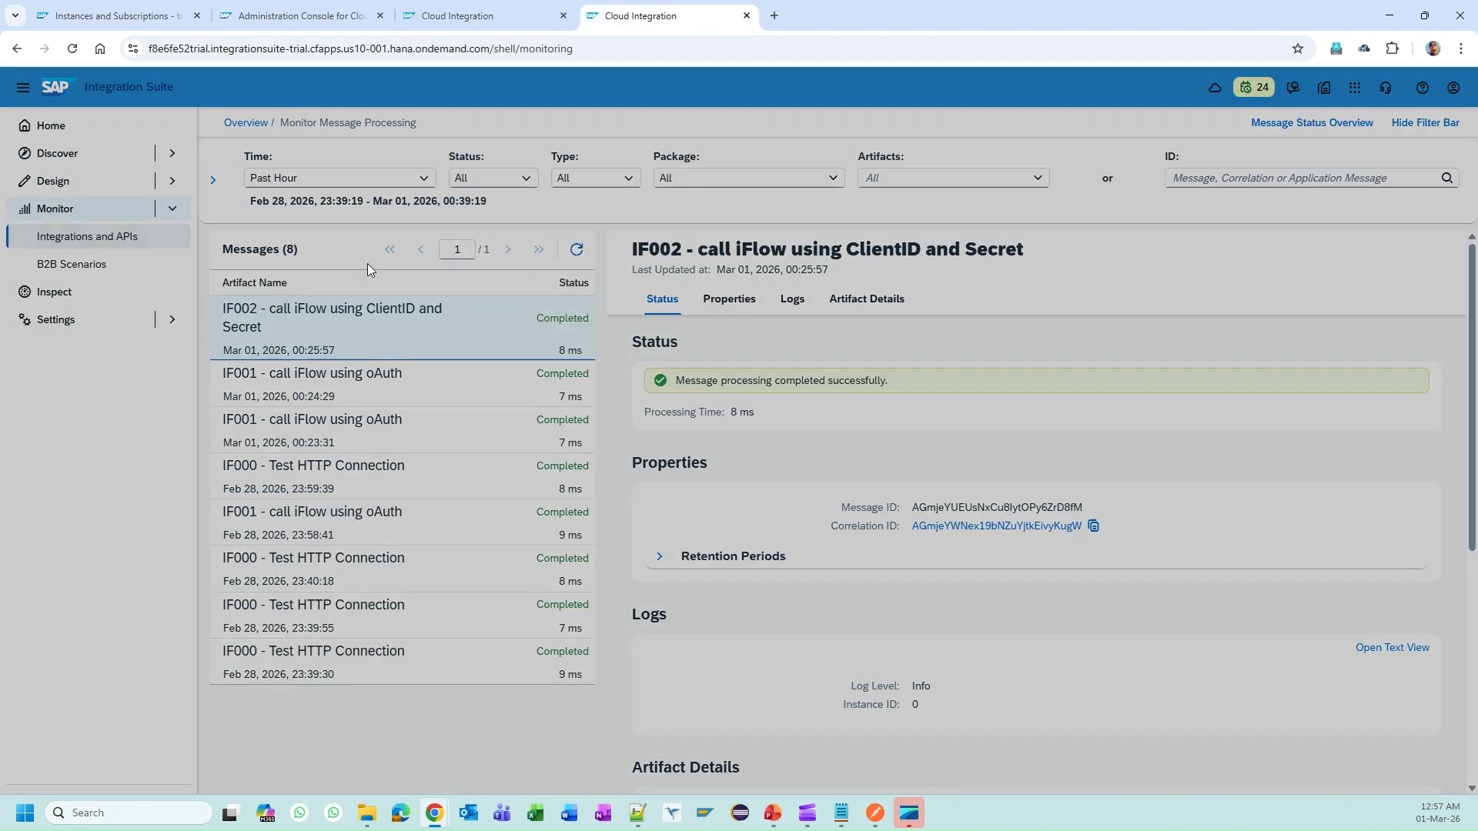
scroll(559, 408, down, 7)
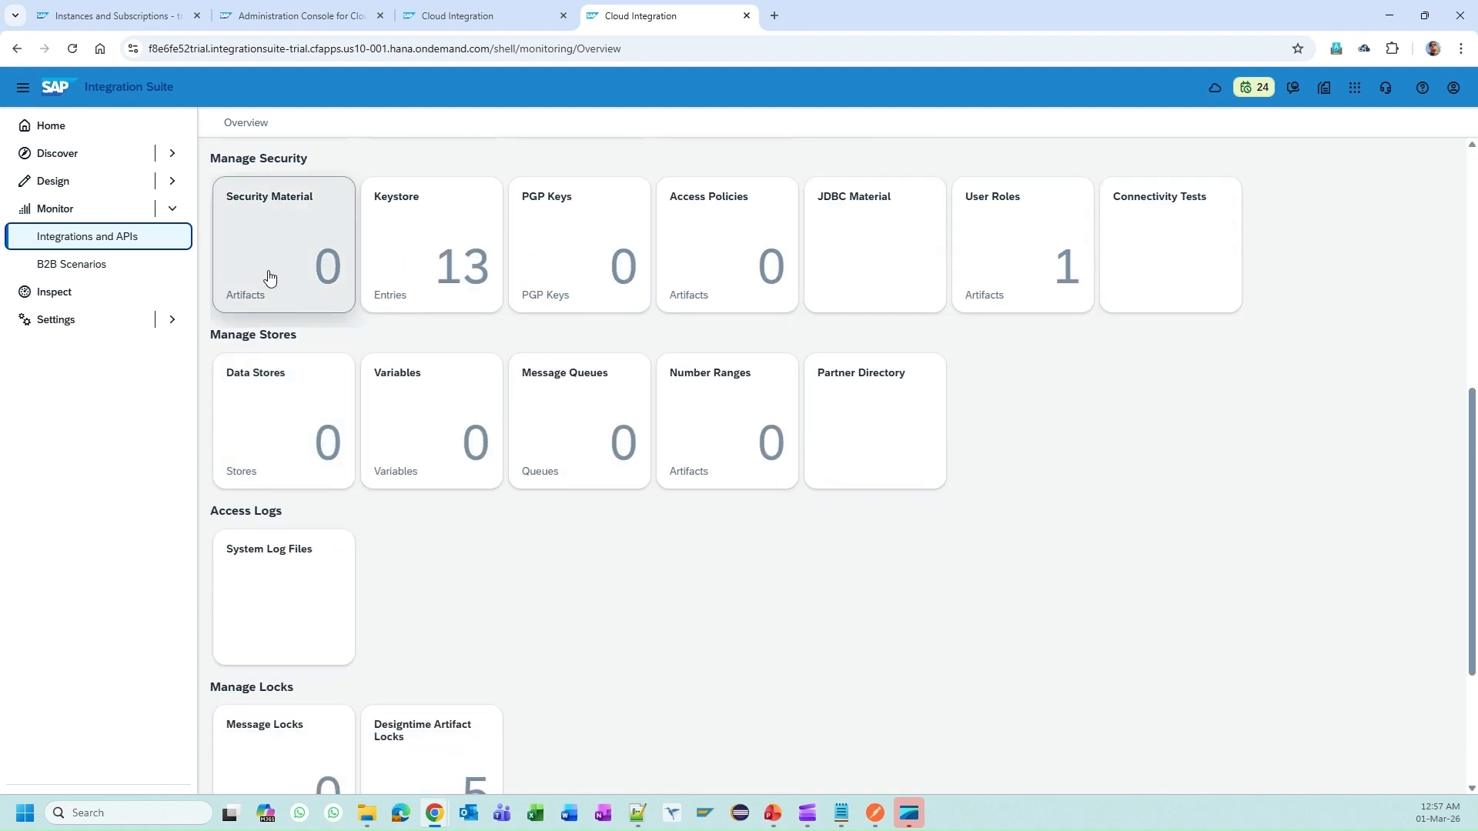
Step: Open the Keystore tile and expand the Add menu of entry types
click(449, 238)
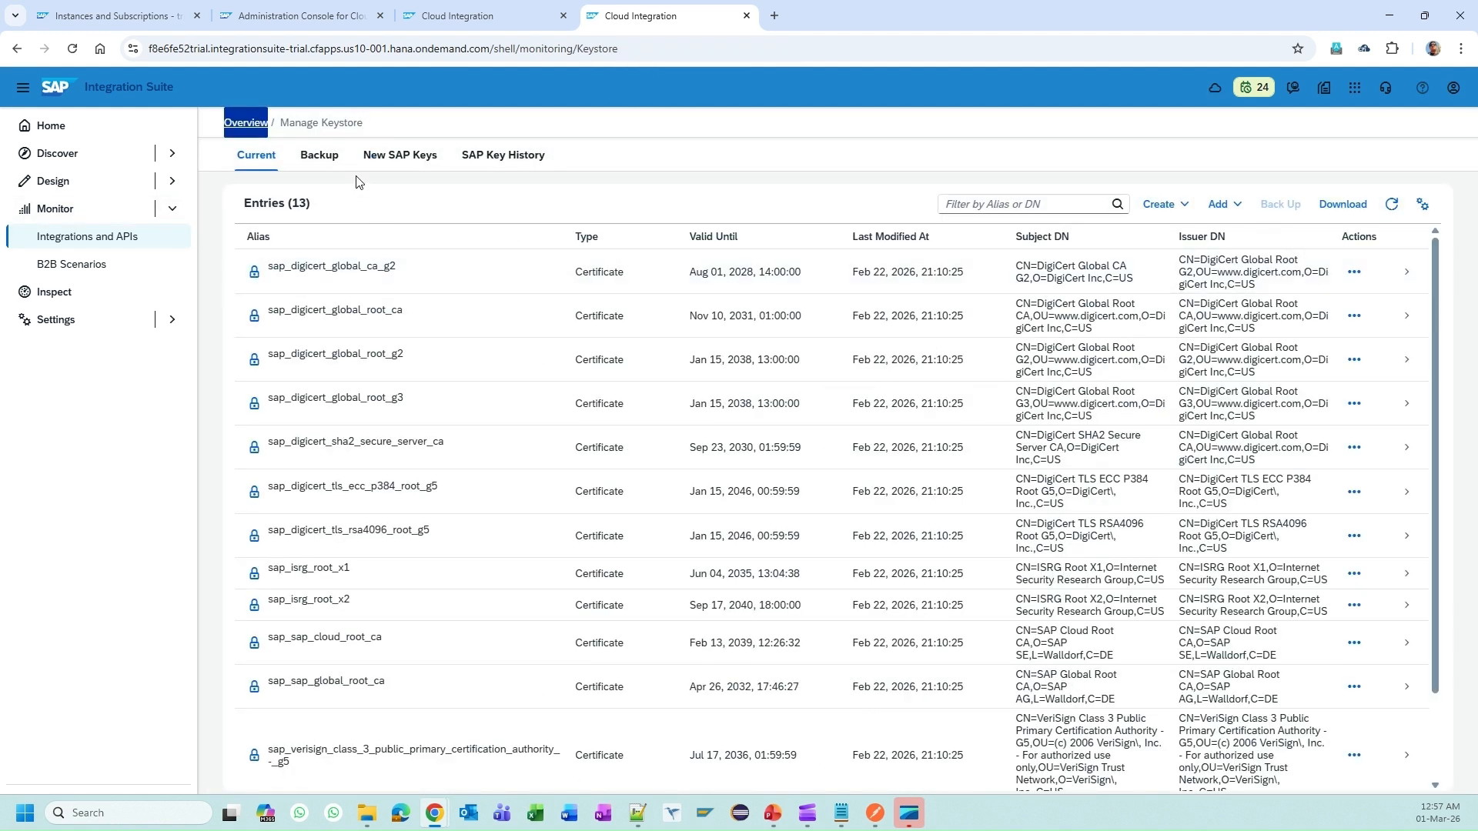
scroll(397, 604, down, 2)
scroll(396, 605, up, 2)
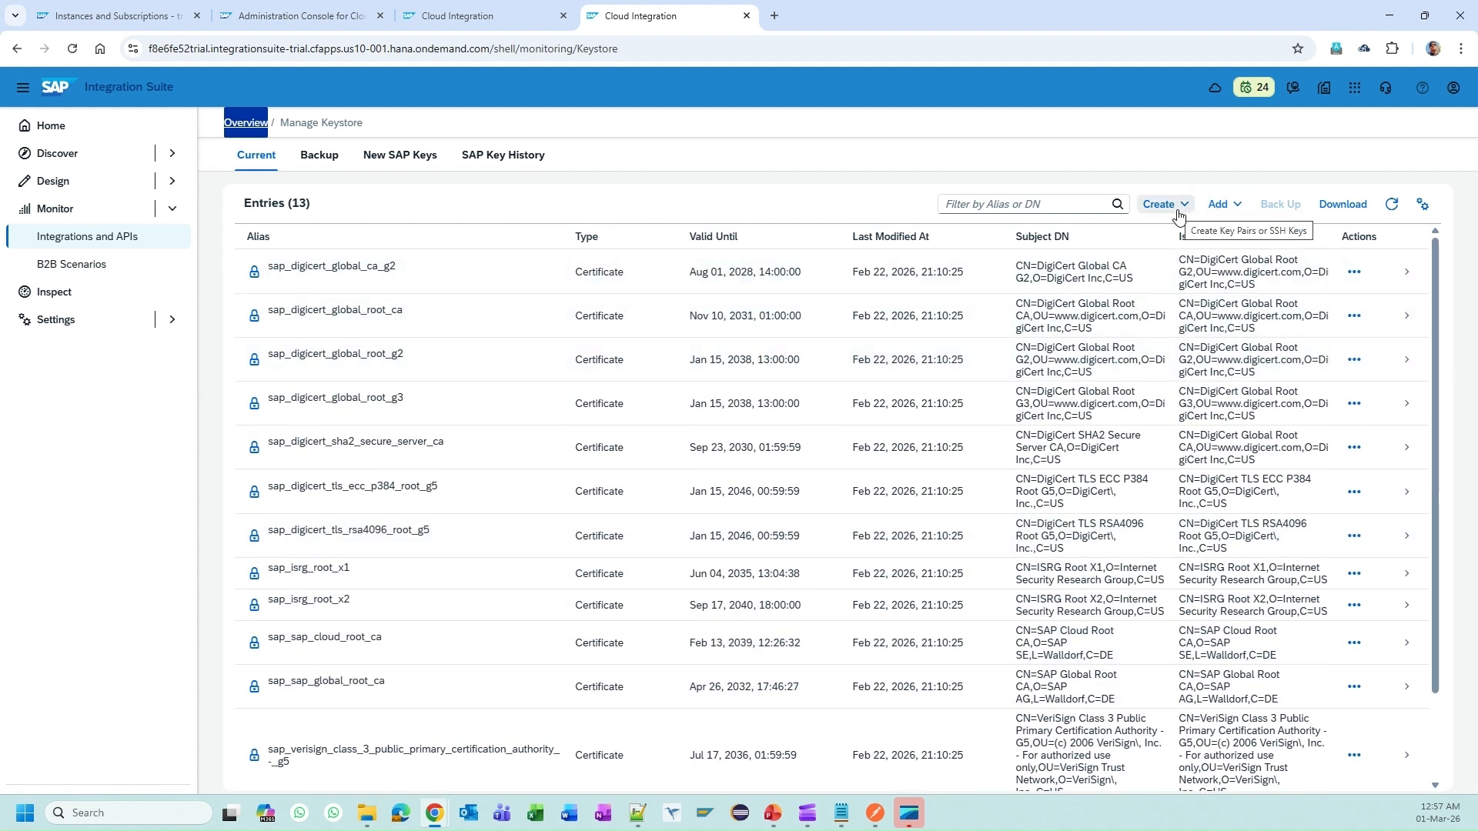
click(1161, 204)
click(1219, 204)
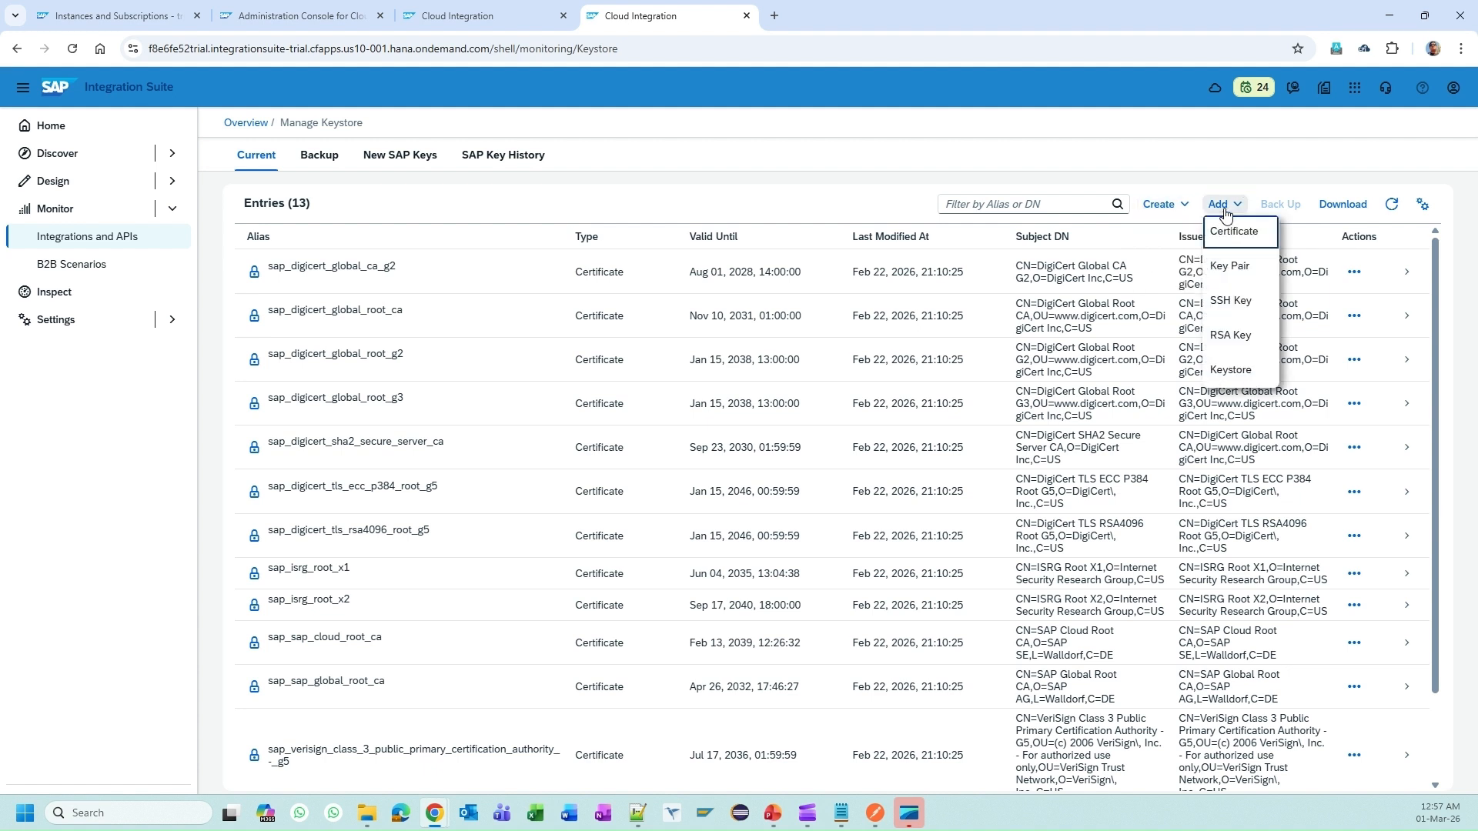
Step: Preview the Key Pair and SSH Key add dialogs, closing each without saving
click(1237, 262)
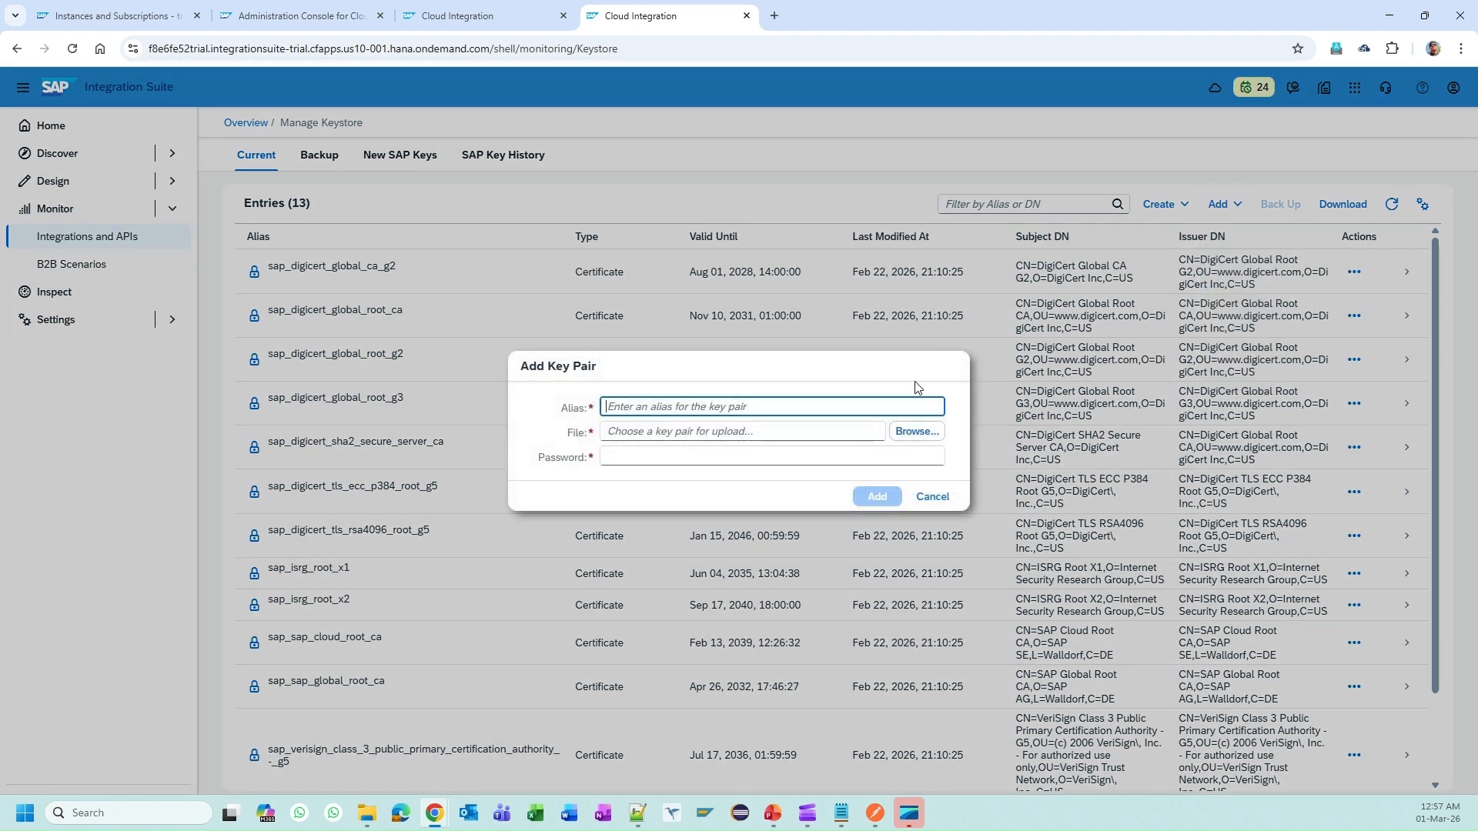
key(Escape)
click(1222, 204)
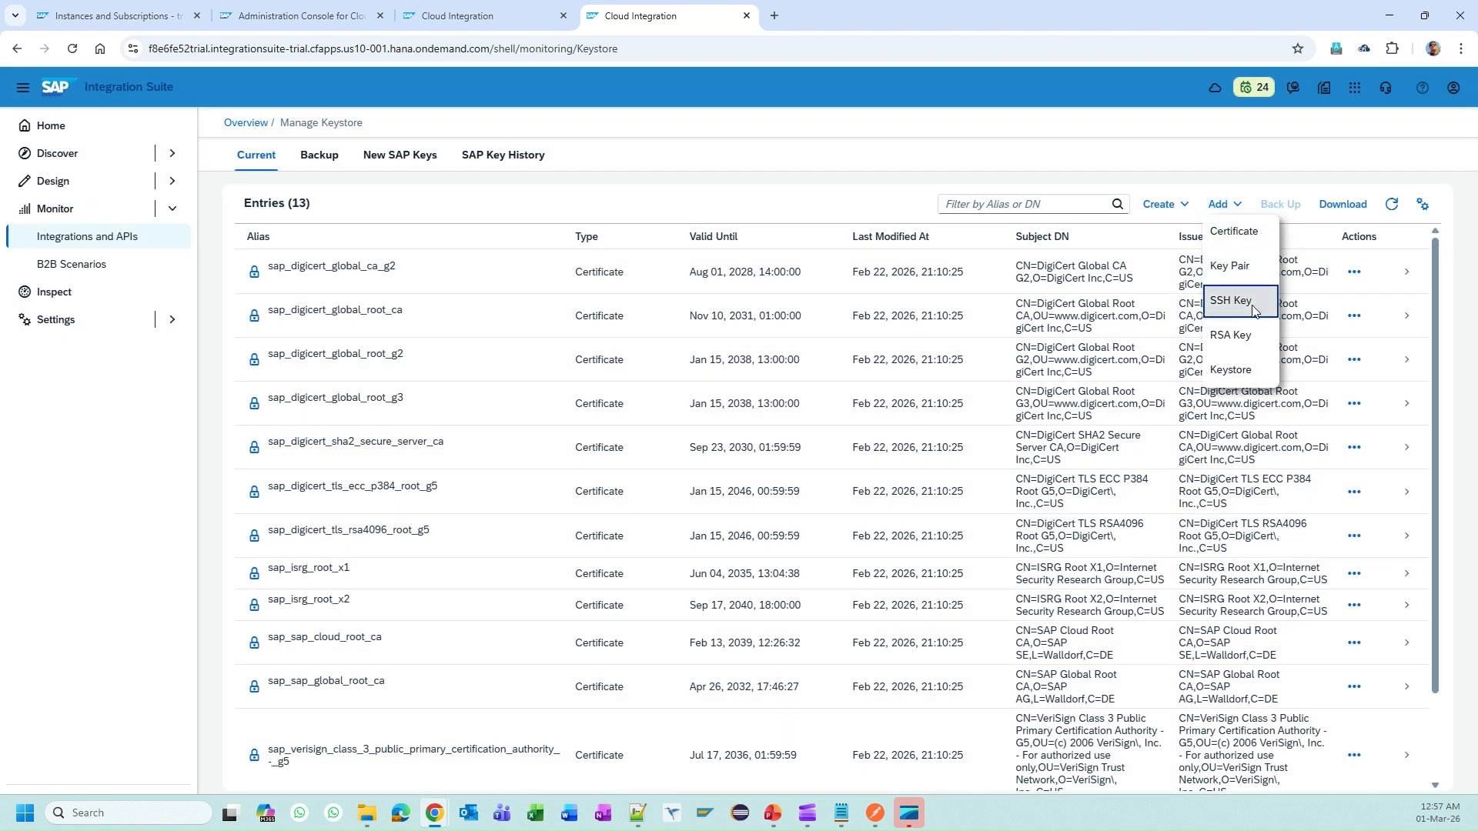
click(1252, 311)
key(Escape)
click(1228, 205)
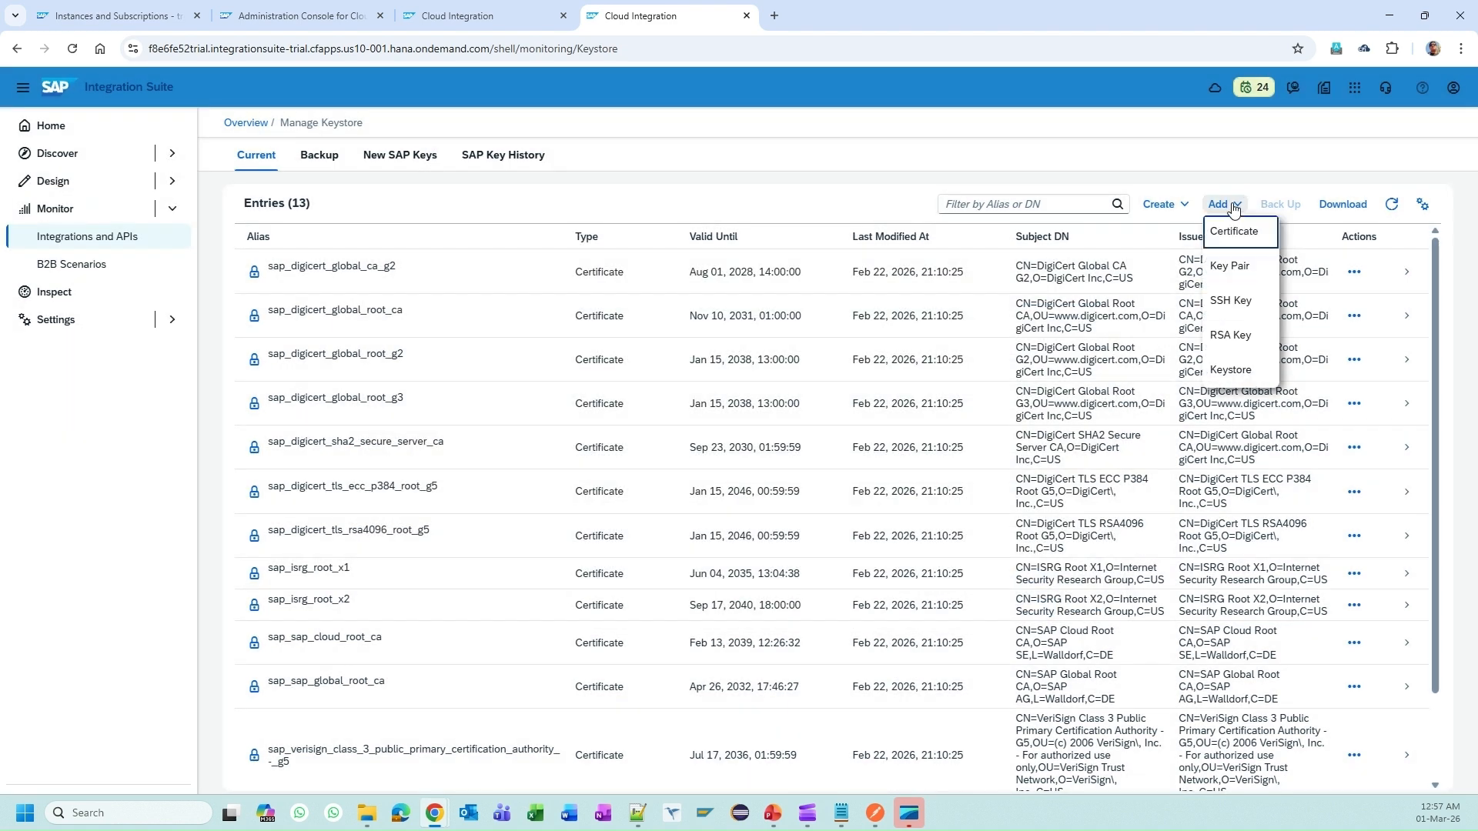
click(1235, 262)
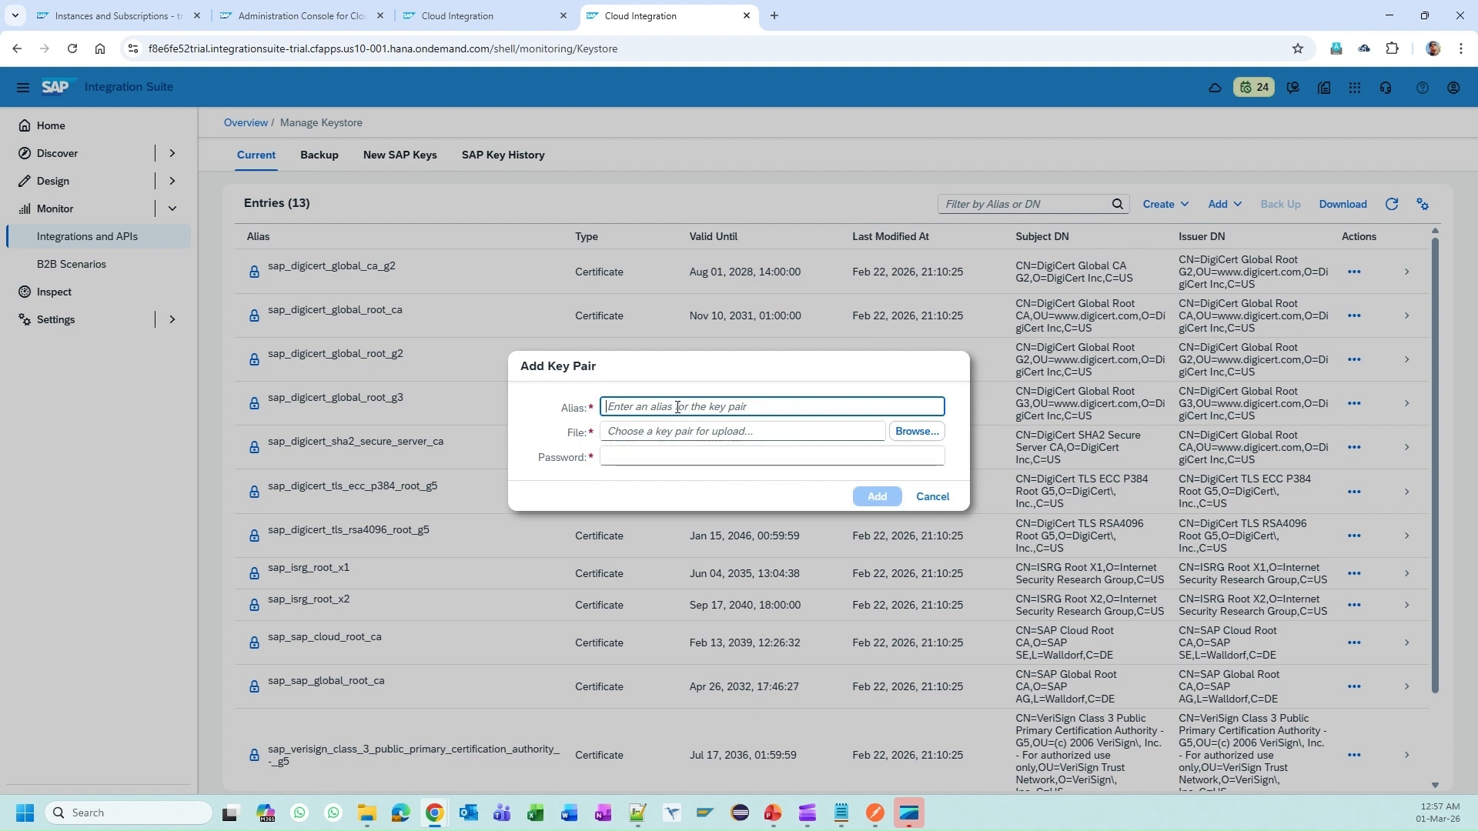
text(my_o)
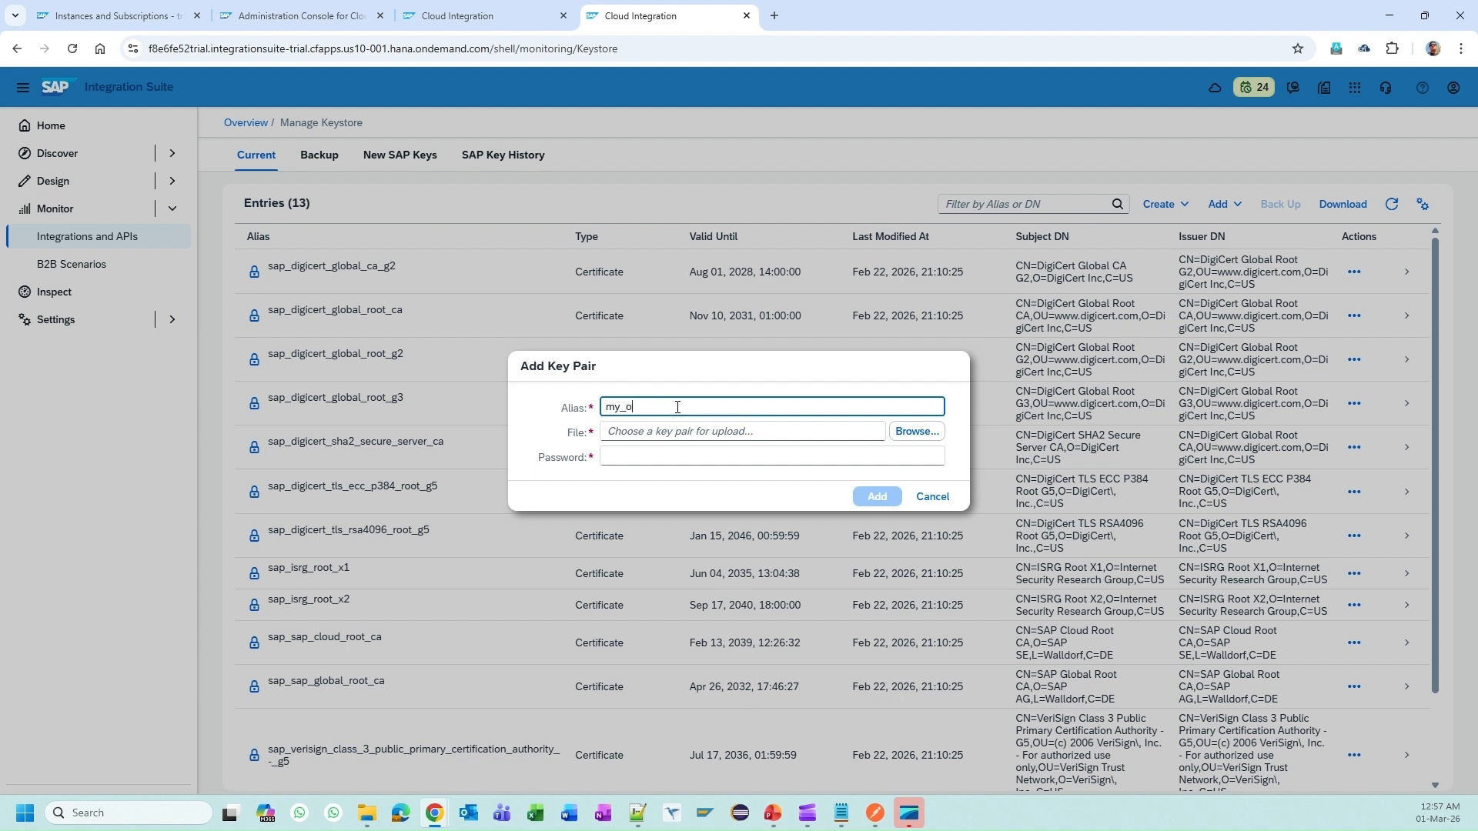
text(wn_pfx_file)
click(909, 445)
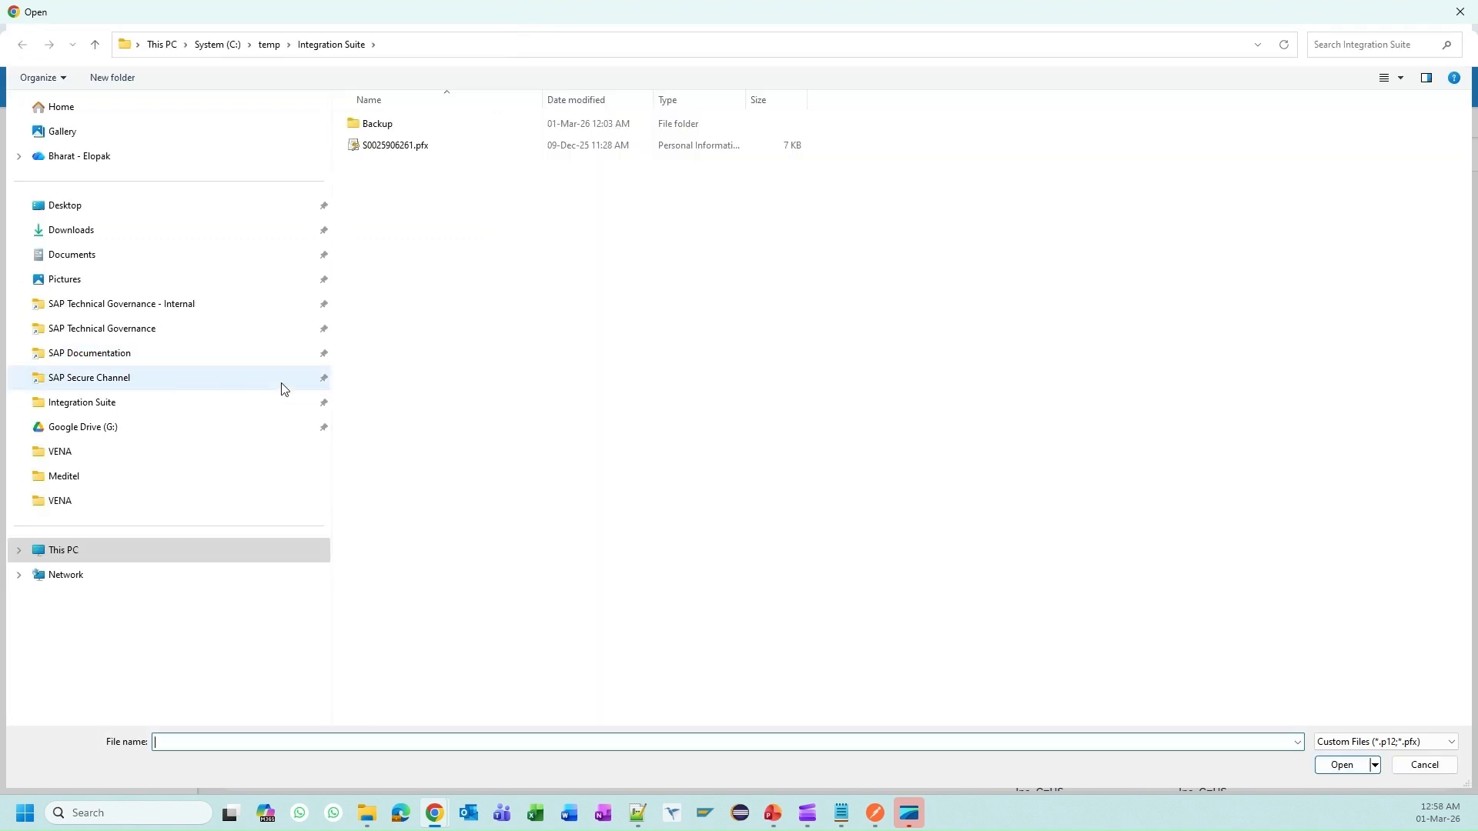
double_click(405, 146)
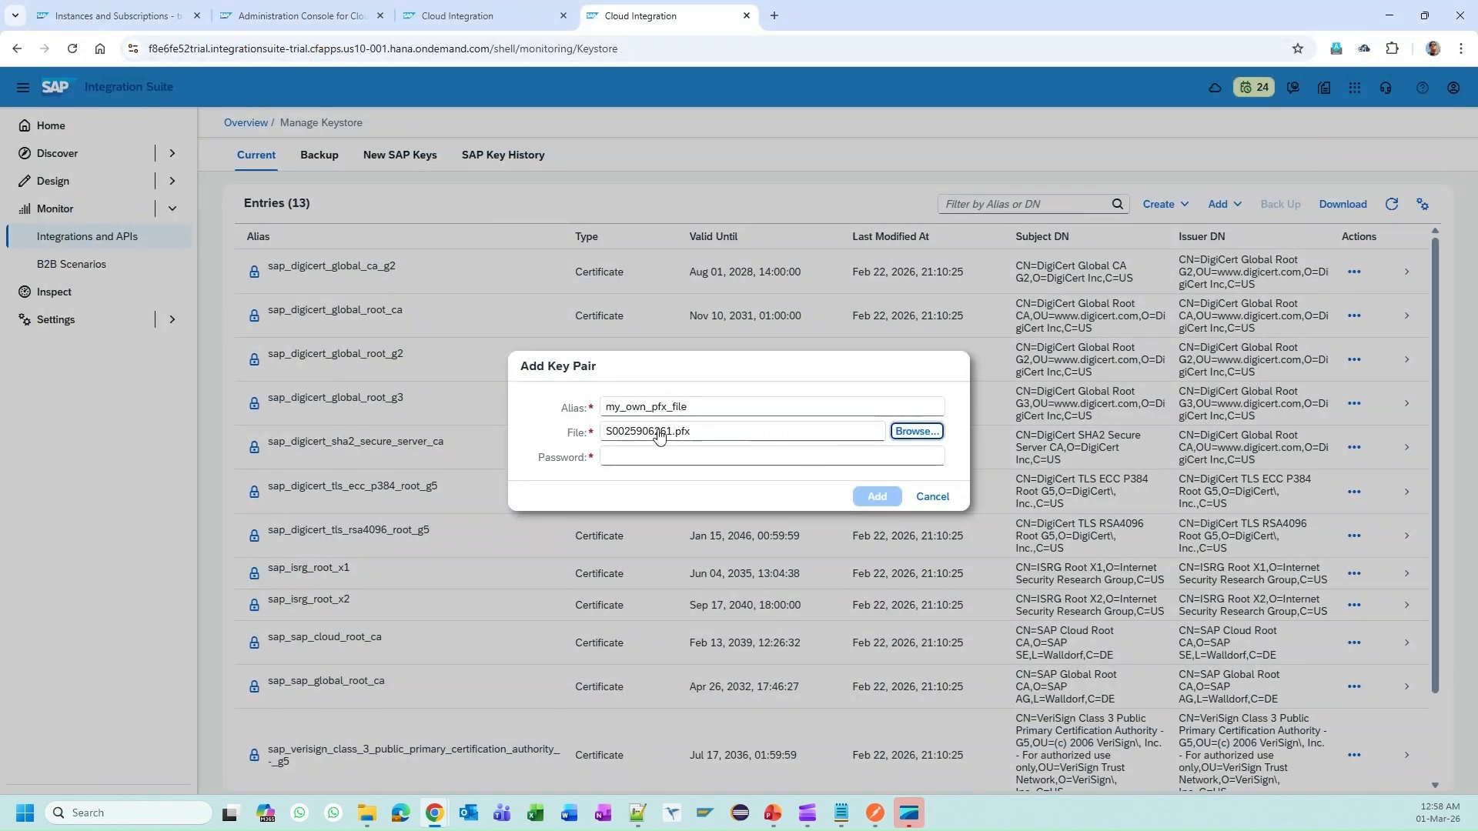
click(653, 458)
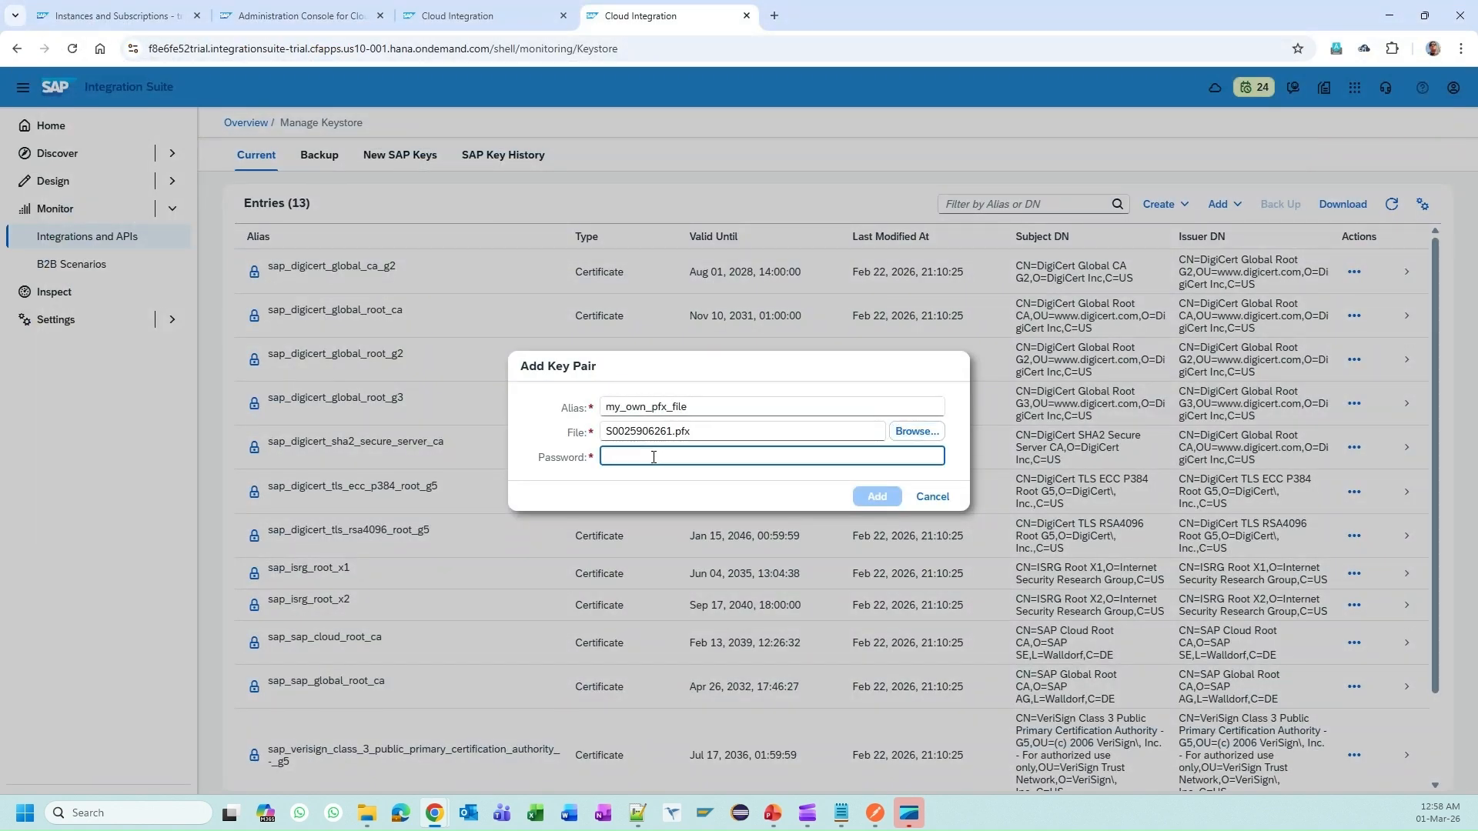
text(1234)
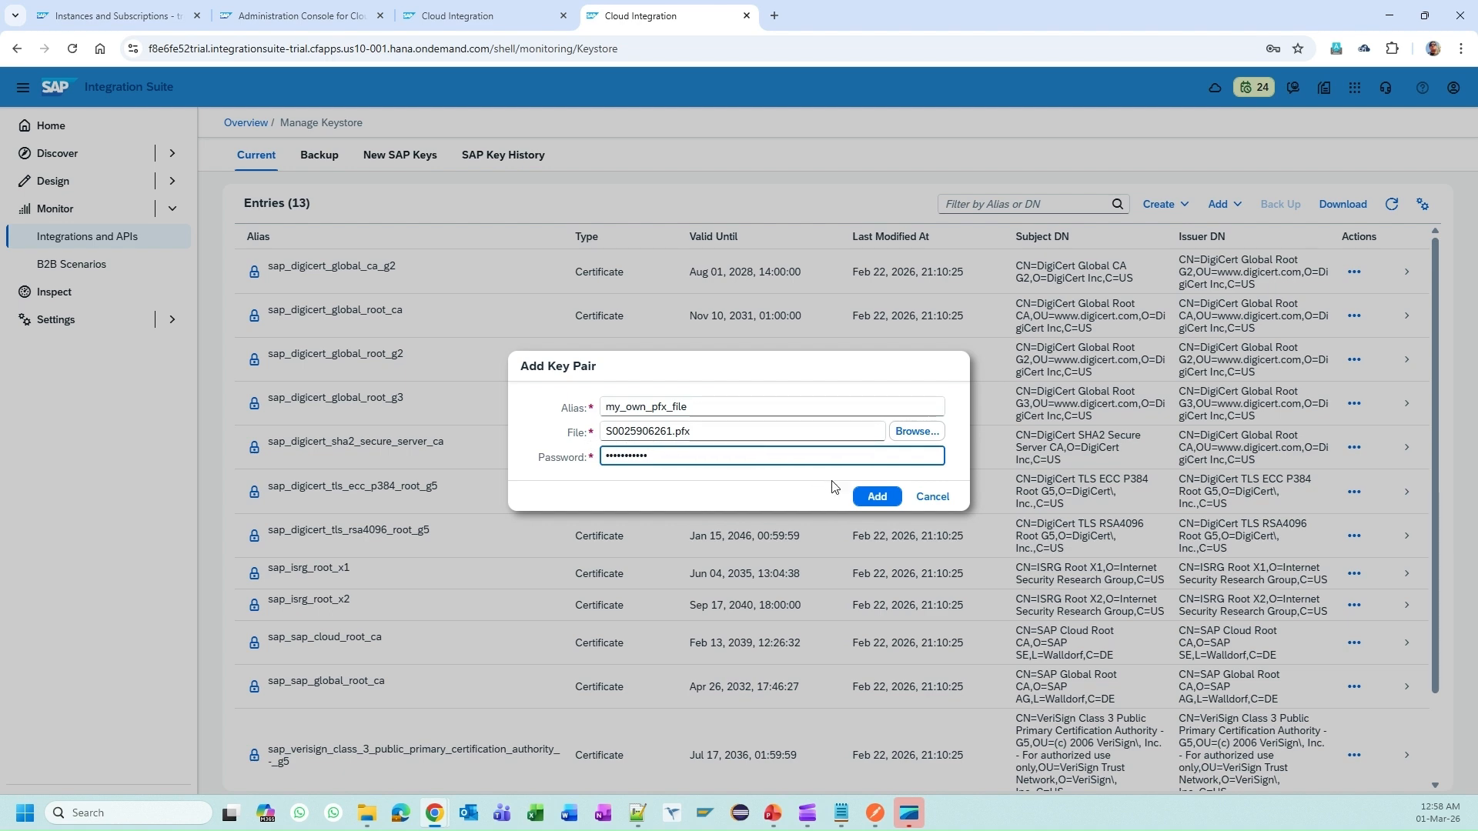
click(877, 497)
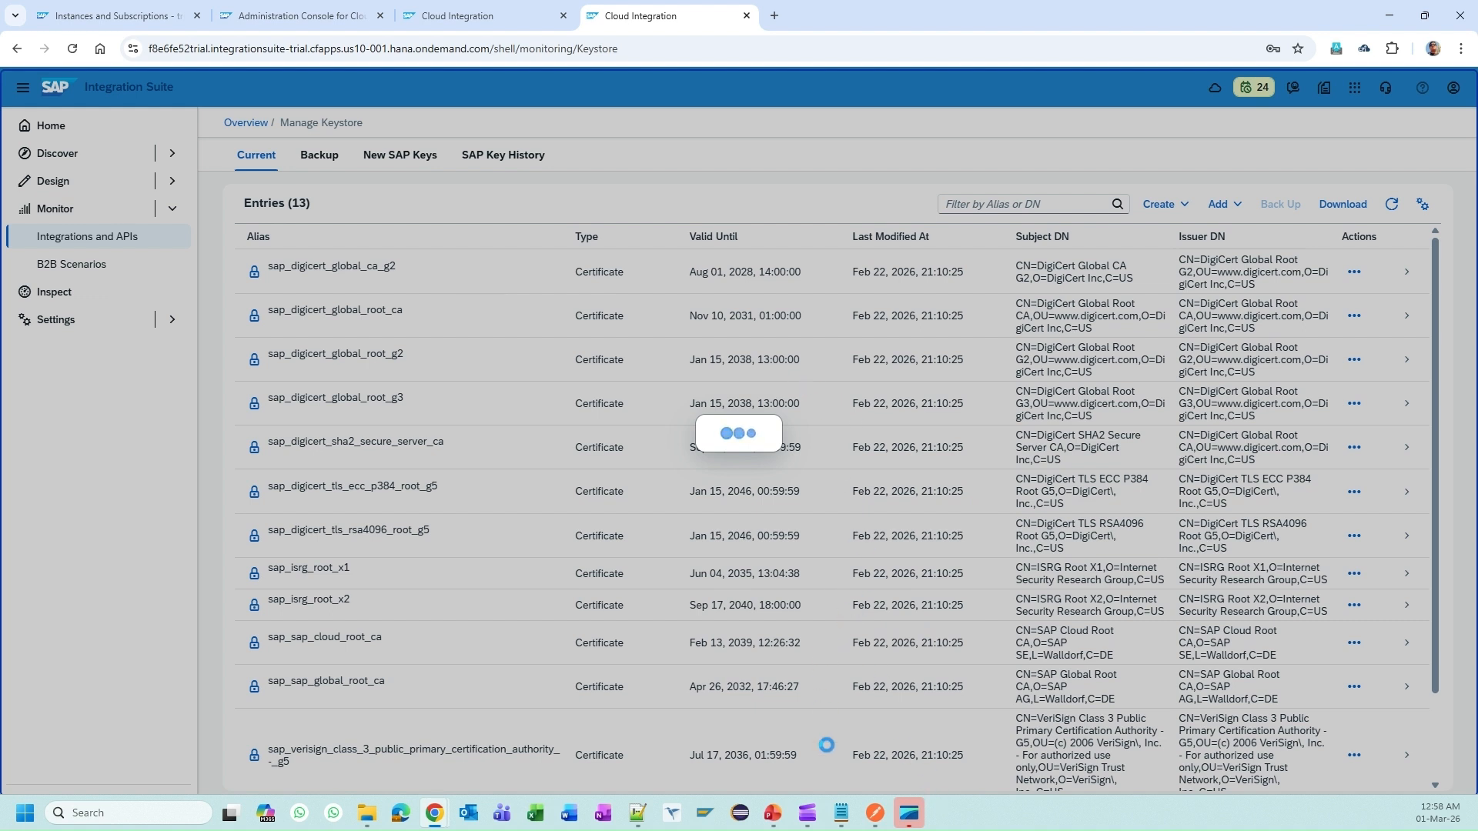
click(785, 825)
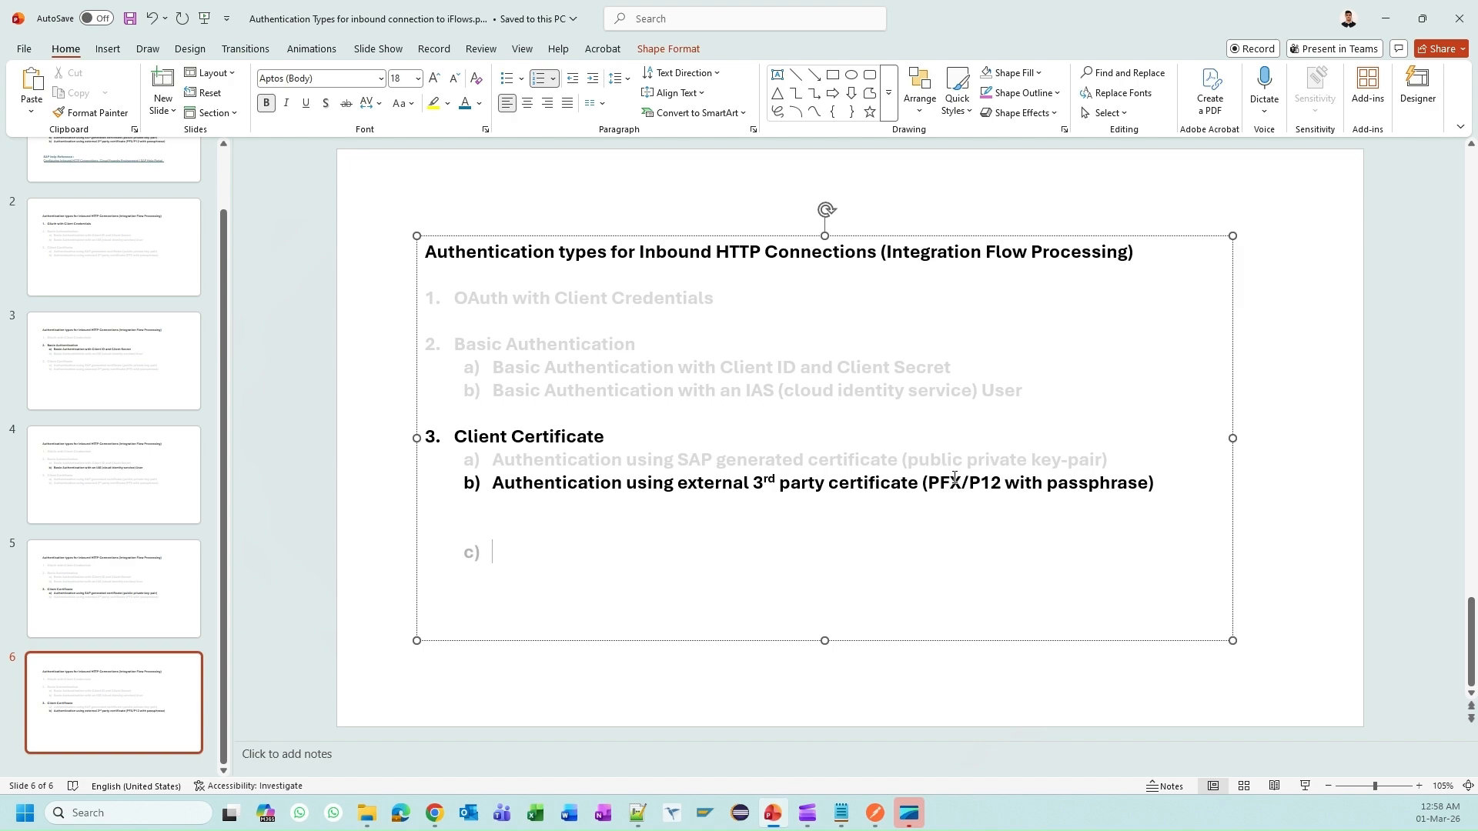
Step: Leave the slide and bring the Postman SAP-certificate request back to the front
key(alt+Tab)
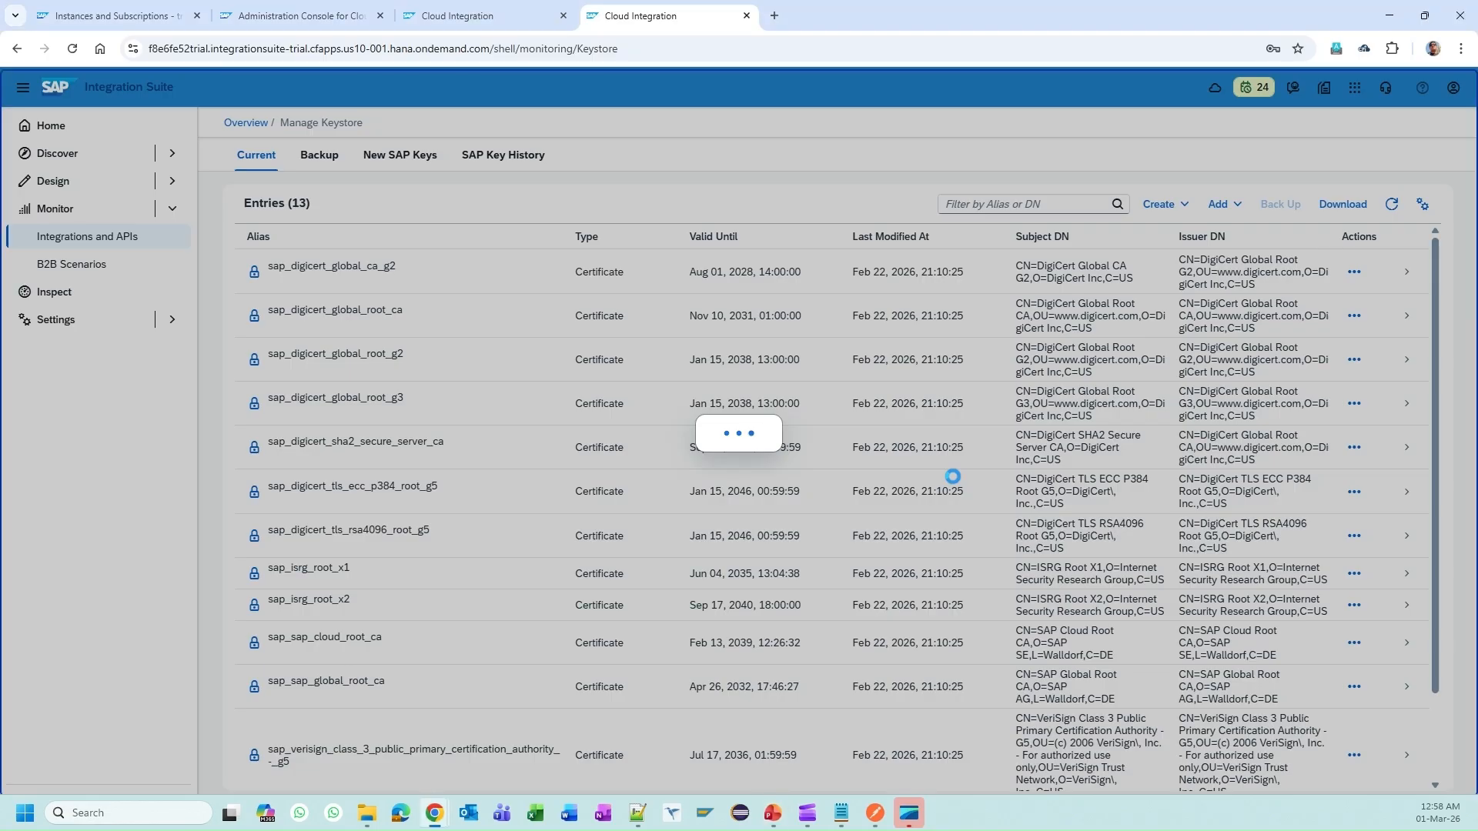
click(877, 816)
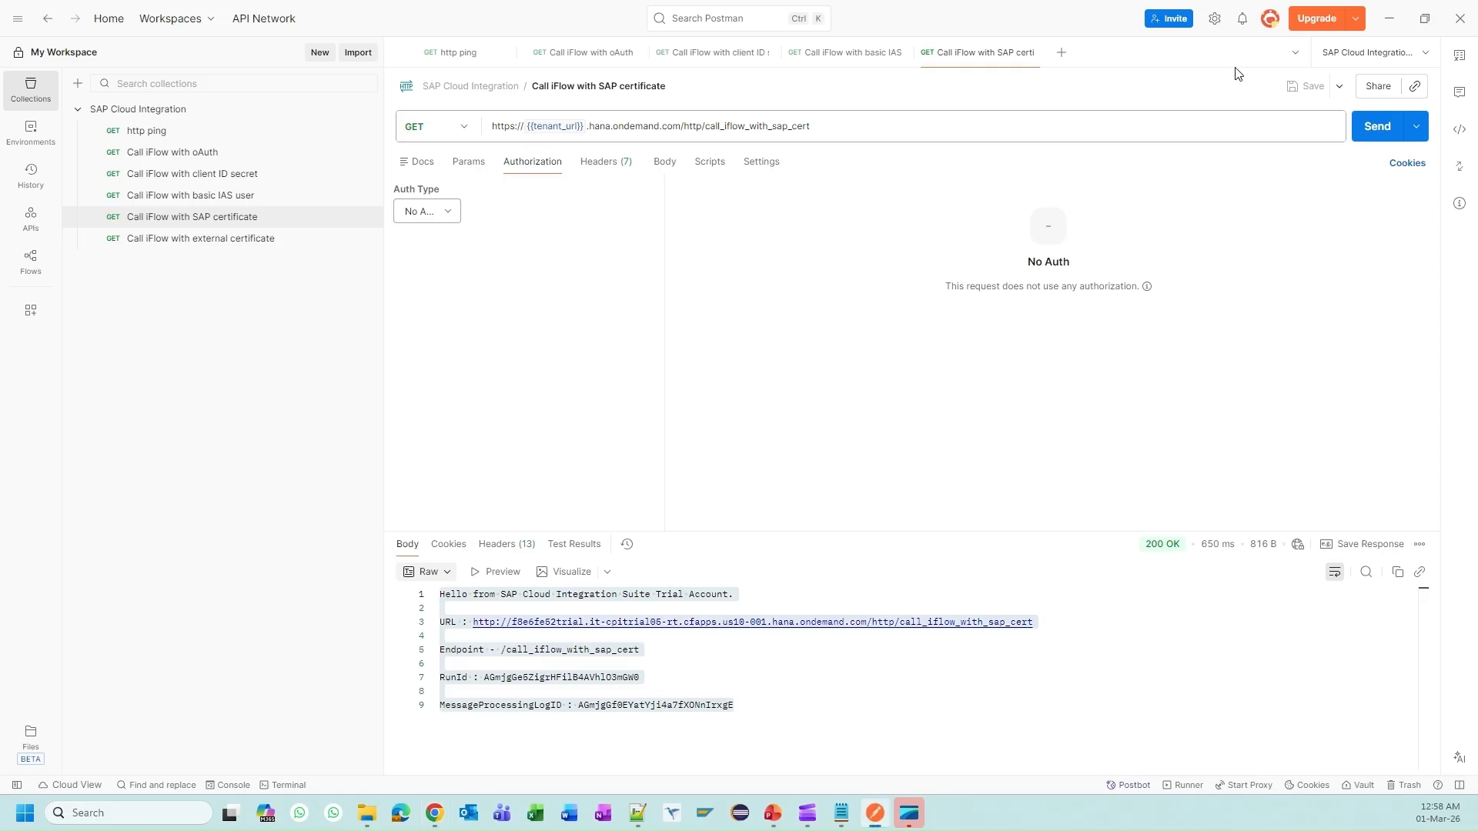
Step: In Postman's Certificates settings, delete the old SAP client certificate and start a new one
click(1214, 20)
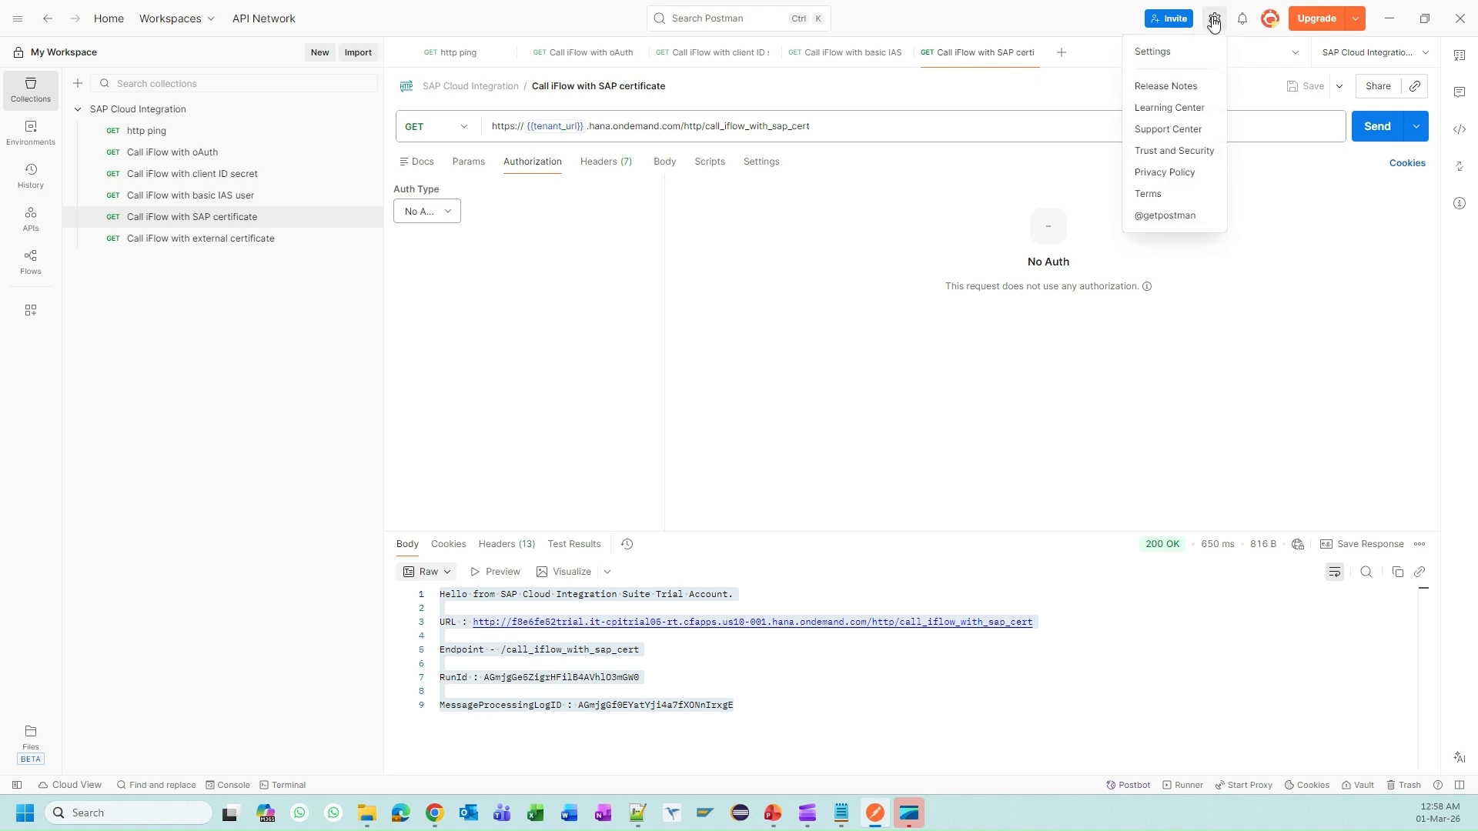
click(1155, 52)
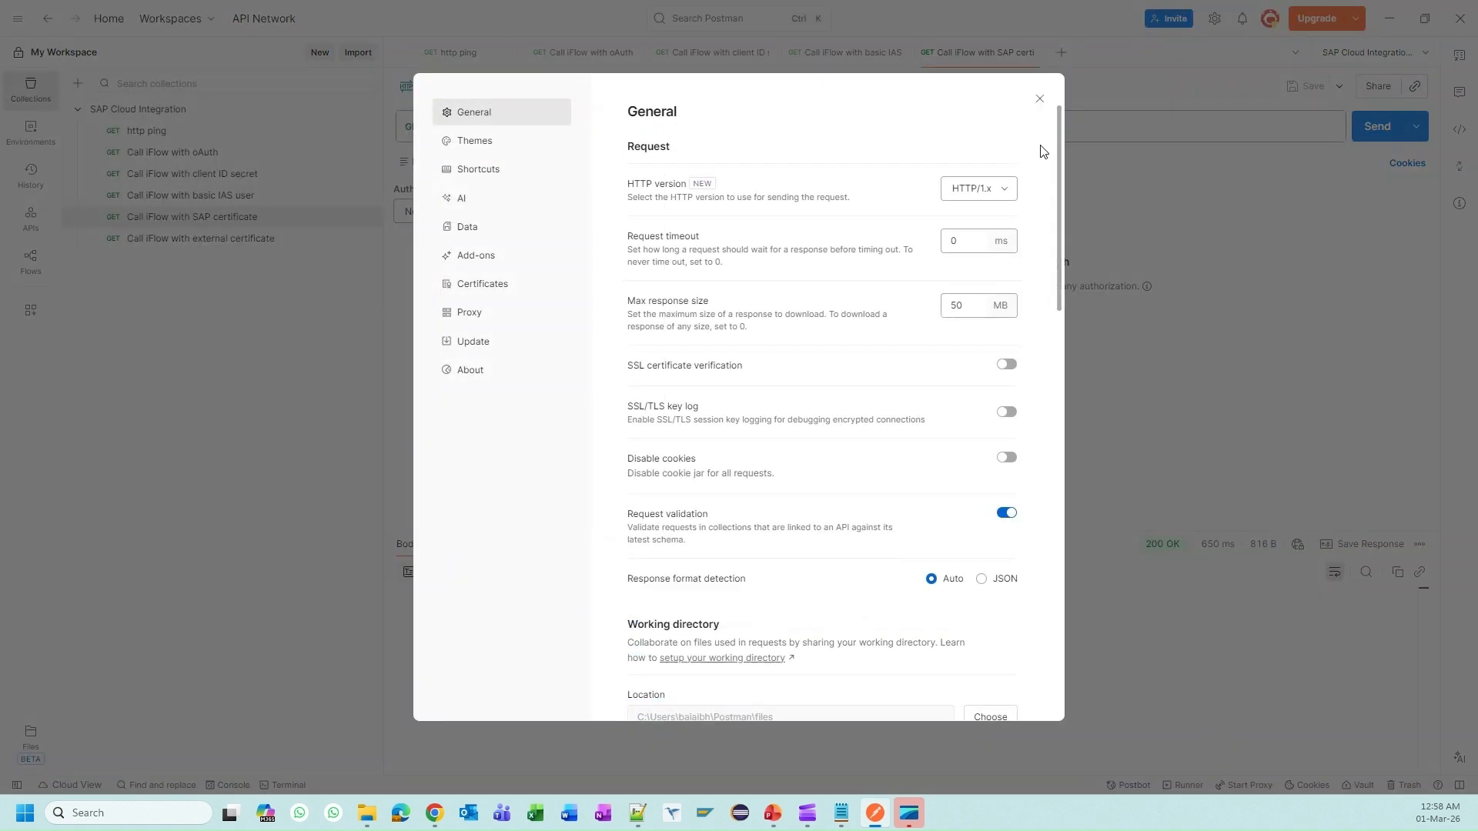
click(496, 296)
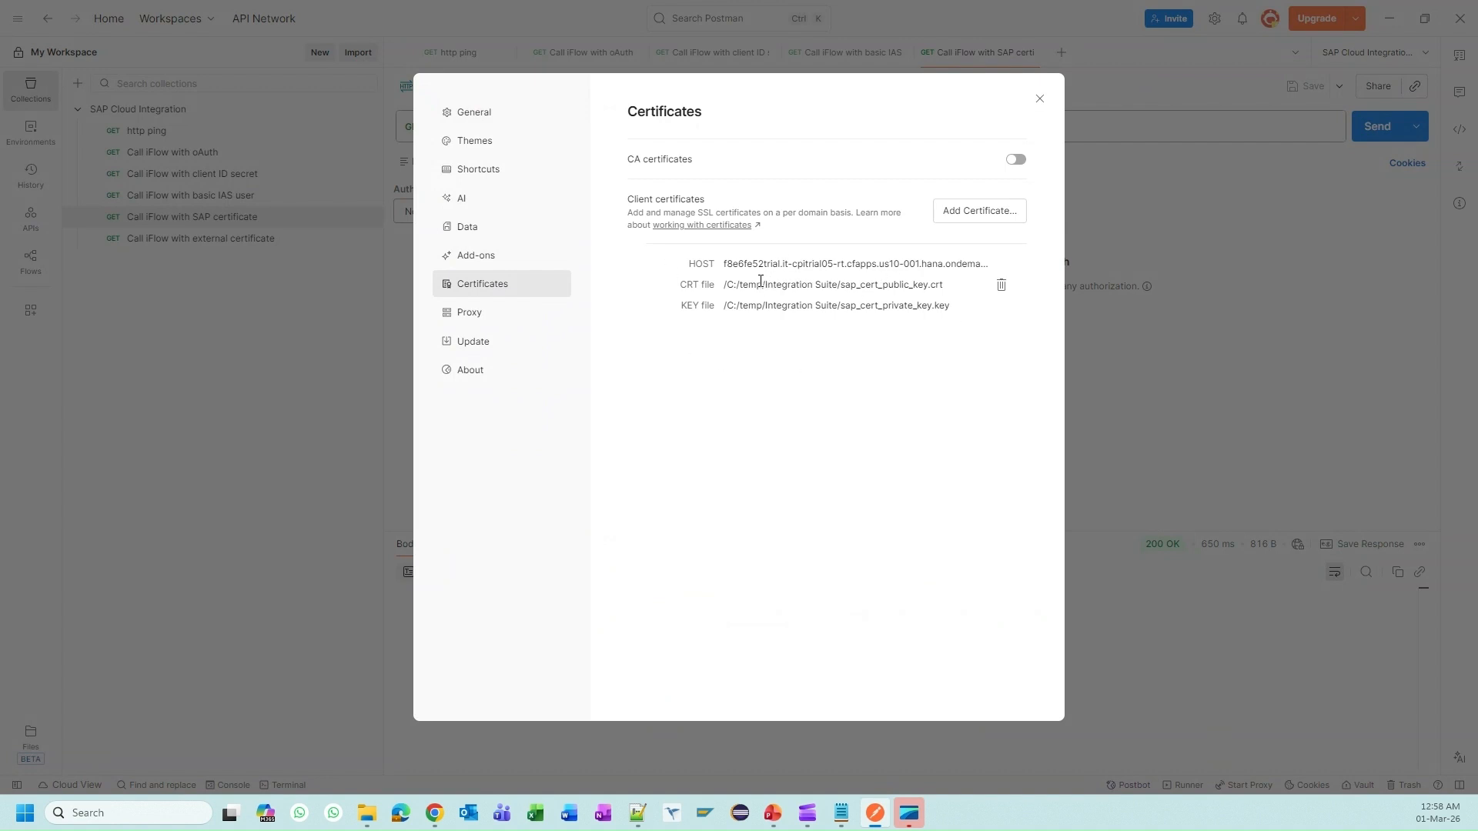
click(1003, 286)
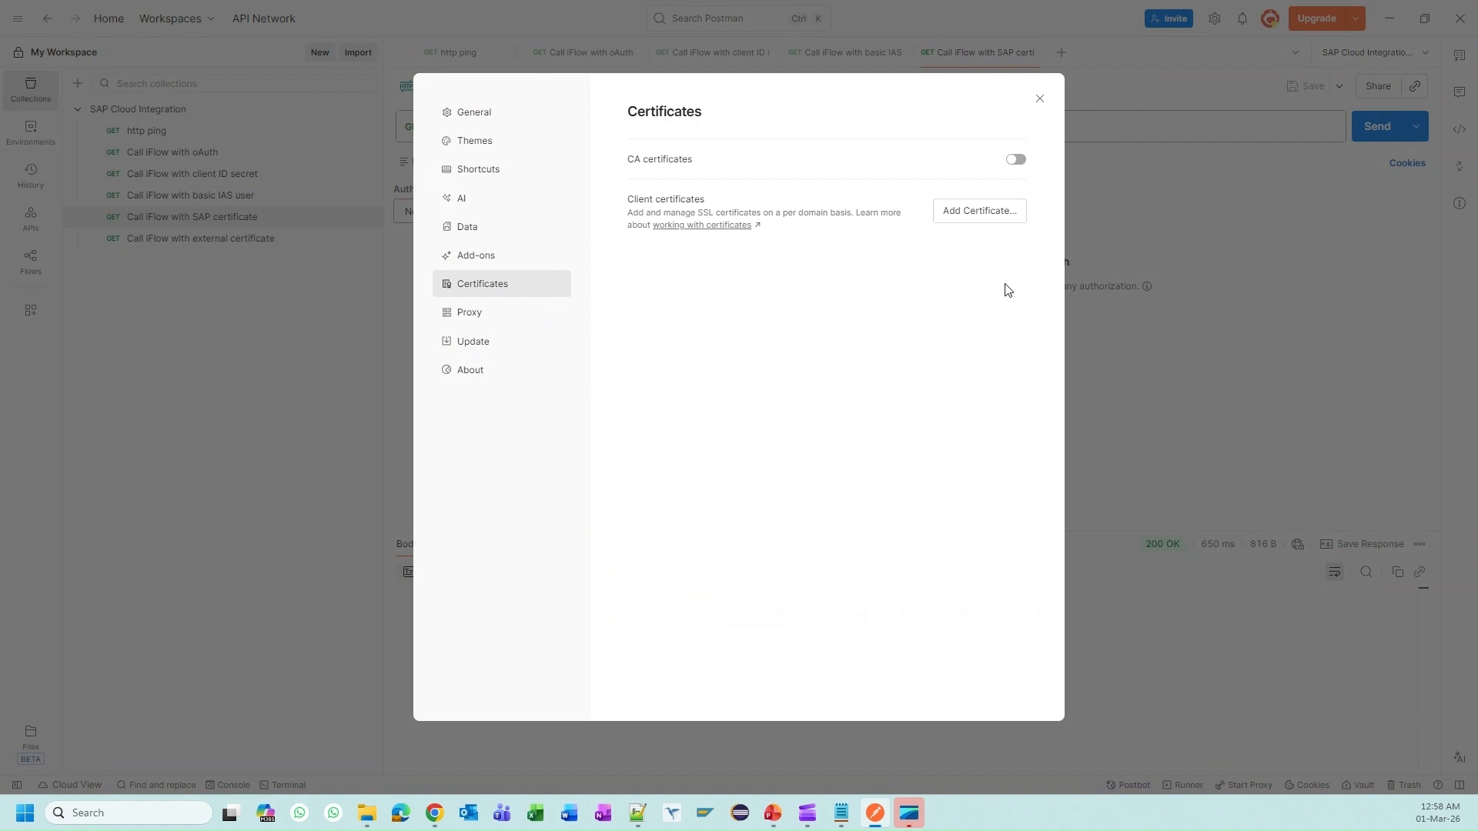
click(977, 218)
click(810, 163)
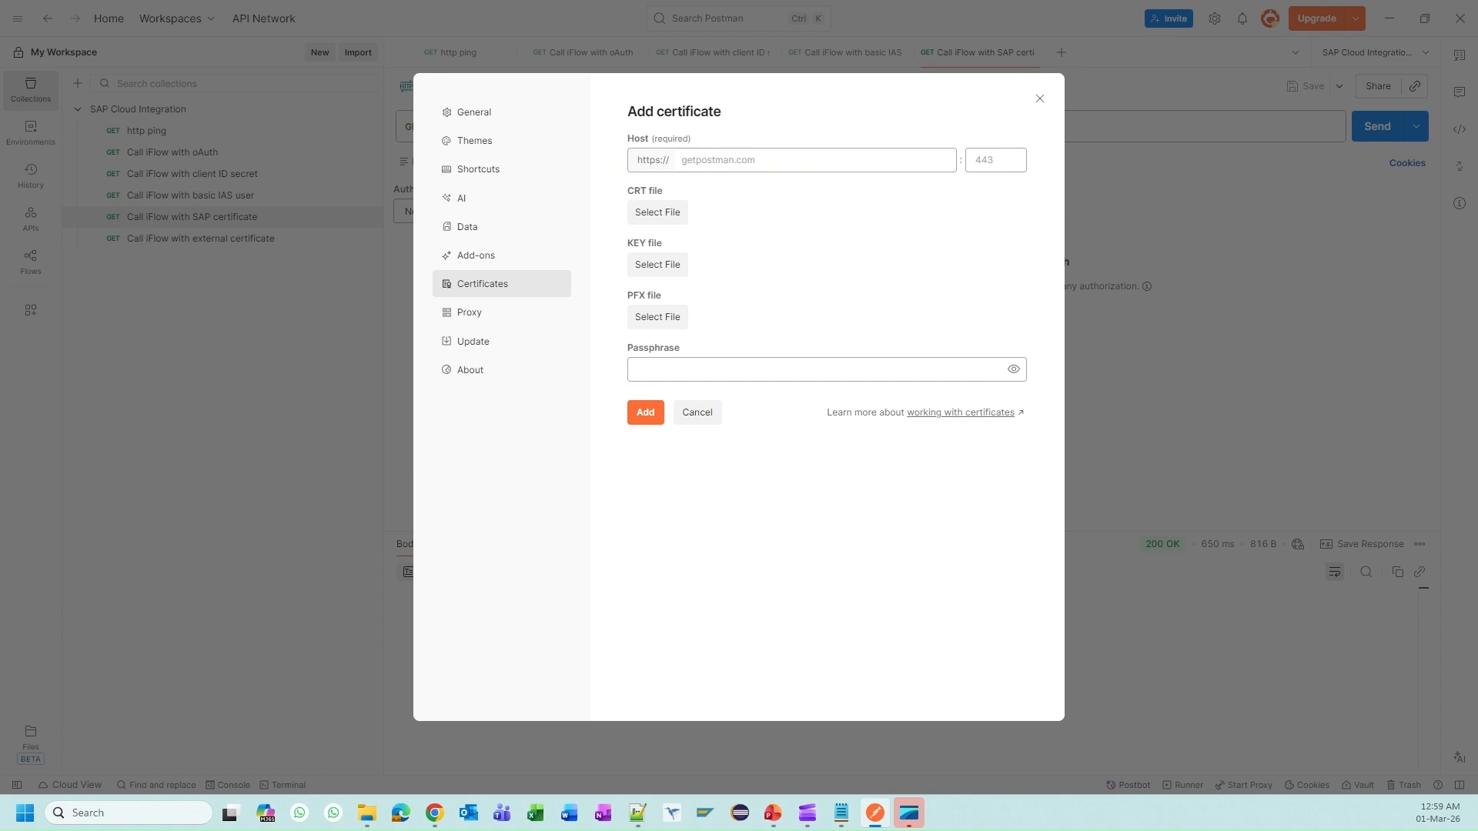
Step: Copy the host of the IF004 integration flow endpoint from Integration Suite
key(alt+Tab)
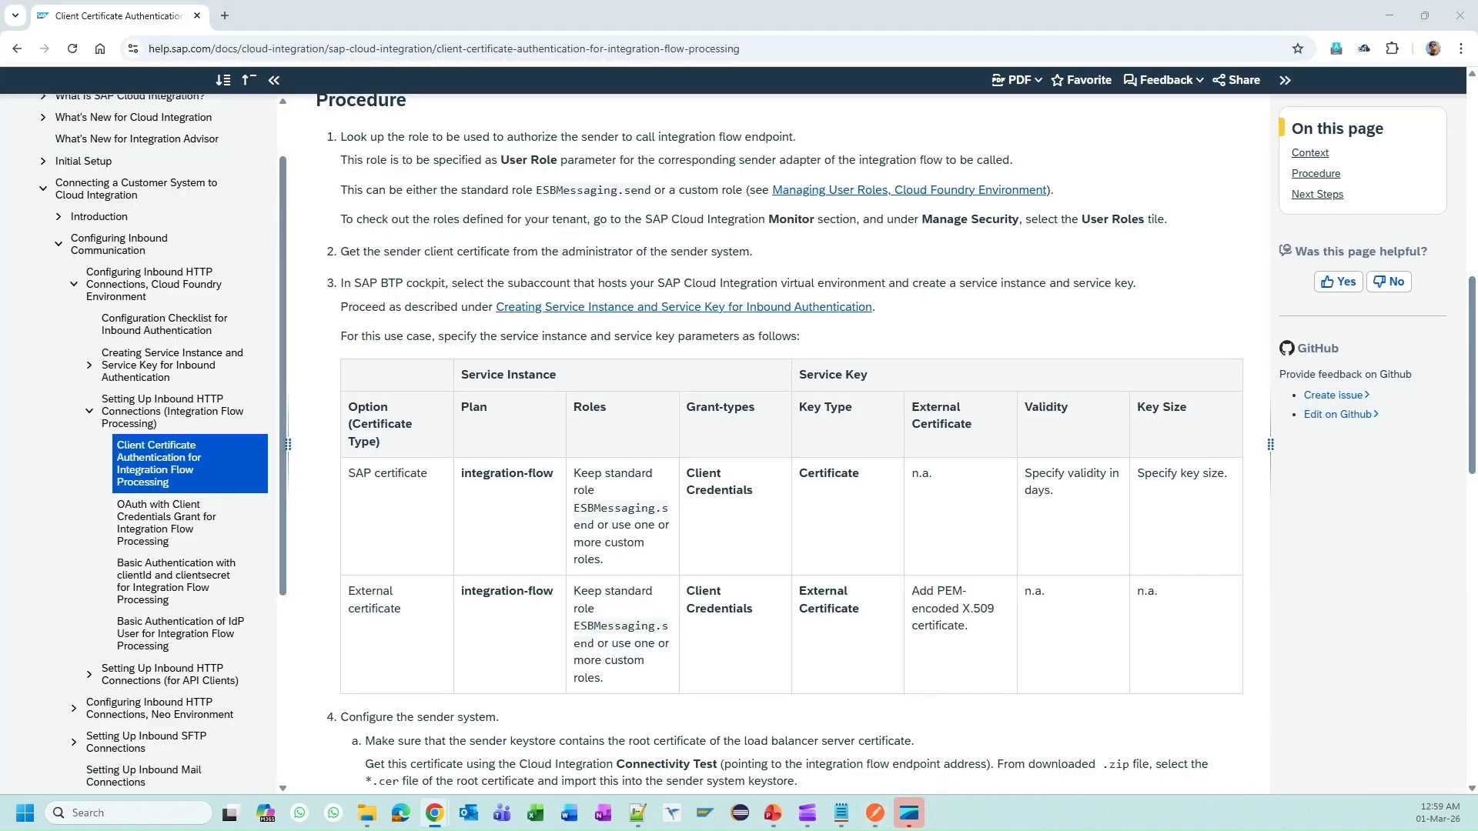
key(alt+Tab)
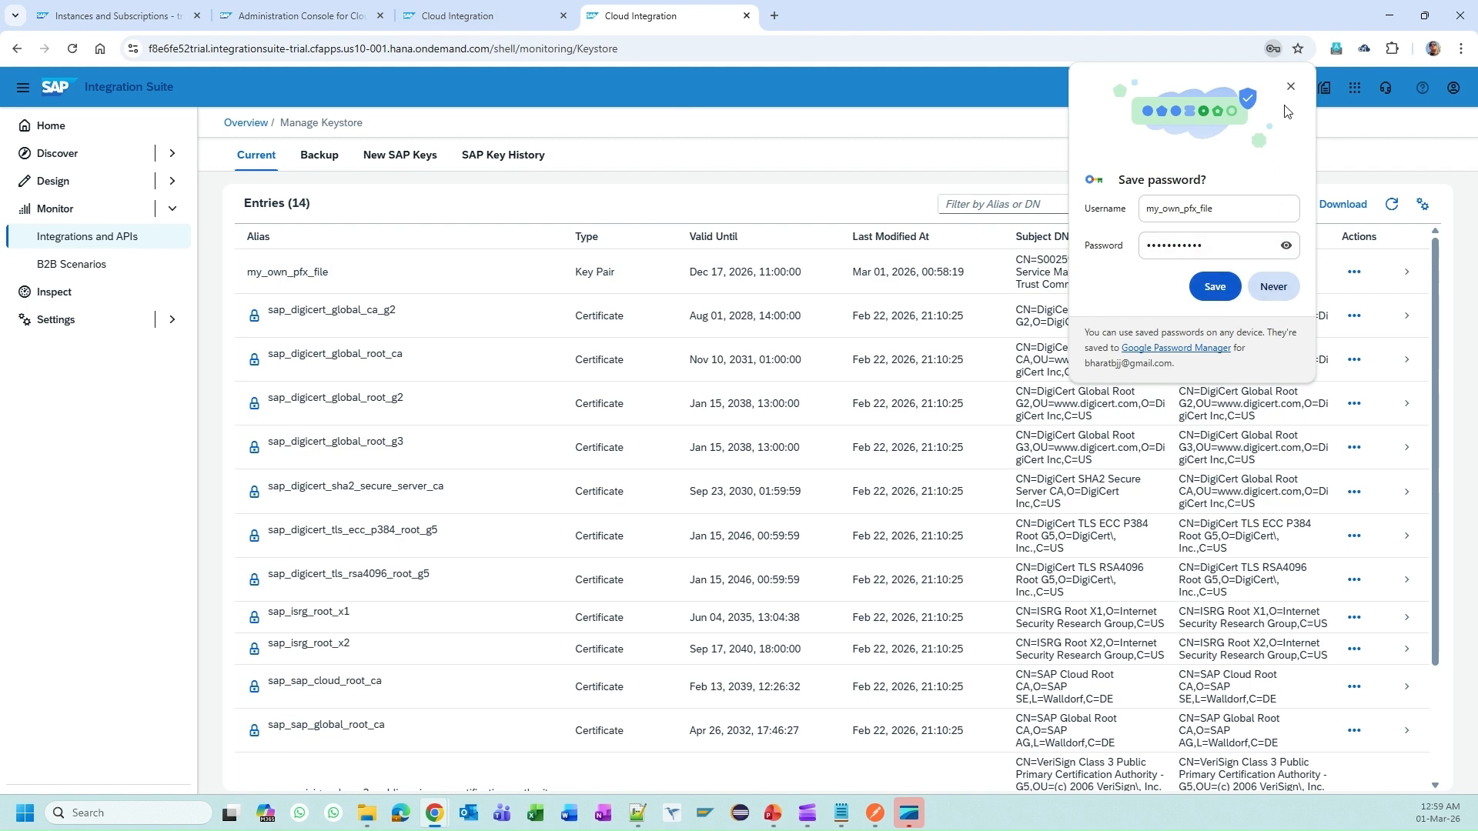
click(1291, 86)
click(428, 11)
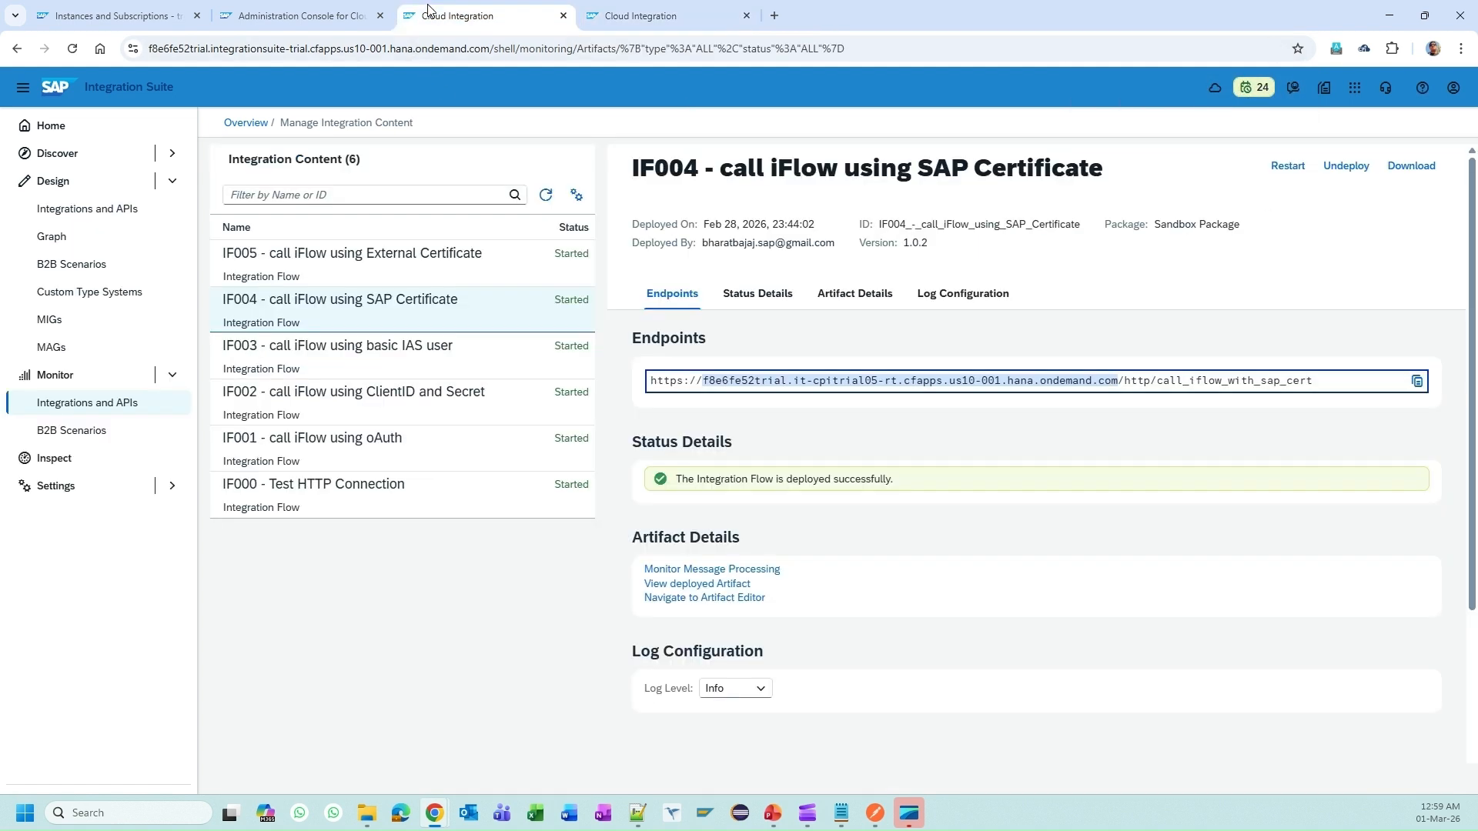
mouse_move(1117, 381)
mouse_down()
mouse_move(703, 382)
mouse_move(1111, 382)
mouse_up()
double_click(773, 382)
key(ctrl+c)
key(alt+Tab)
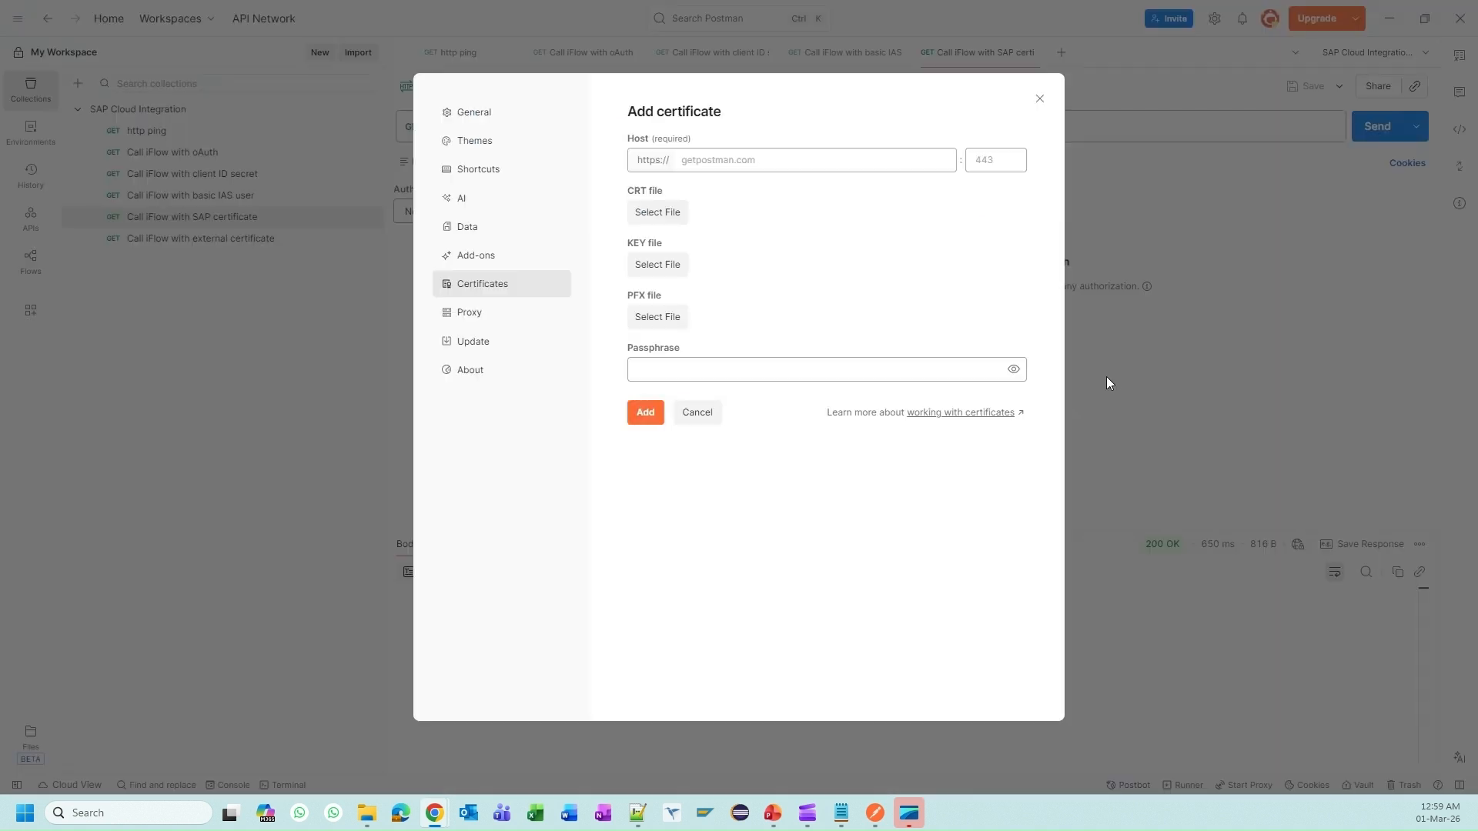
Step: Save the client certificate with that host, S0025906261.pfx and its passphrase, then close Settings
click(890, 159)
key(ctrl+v)
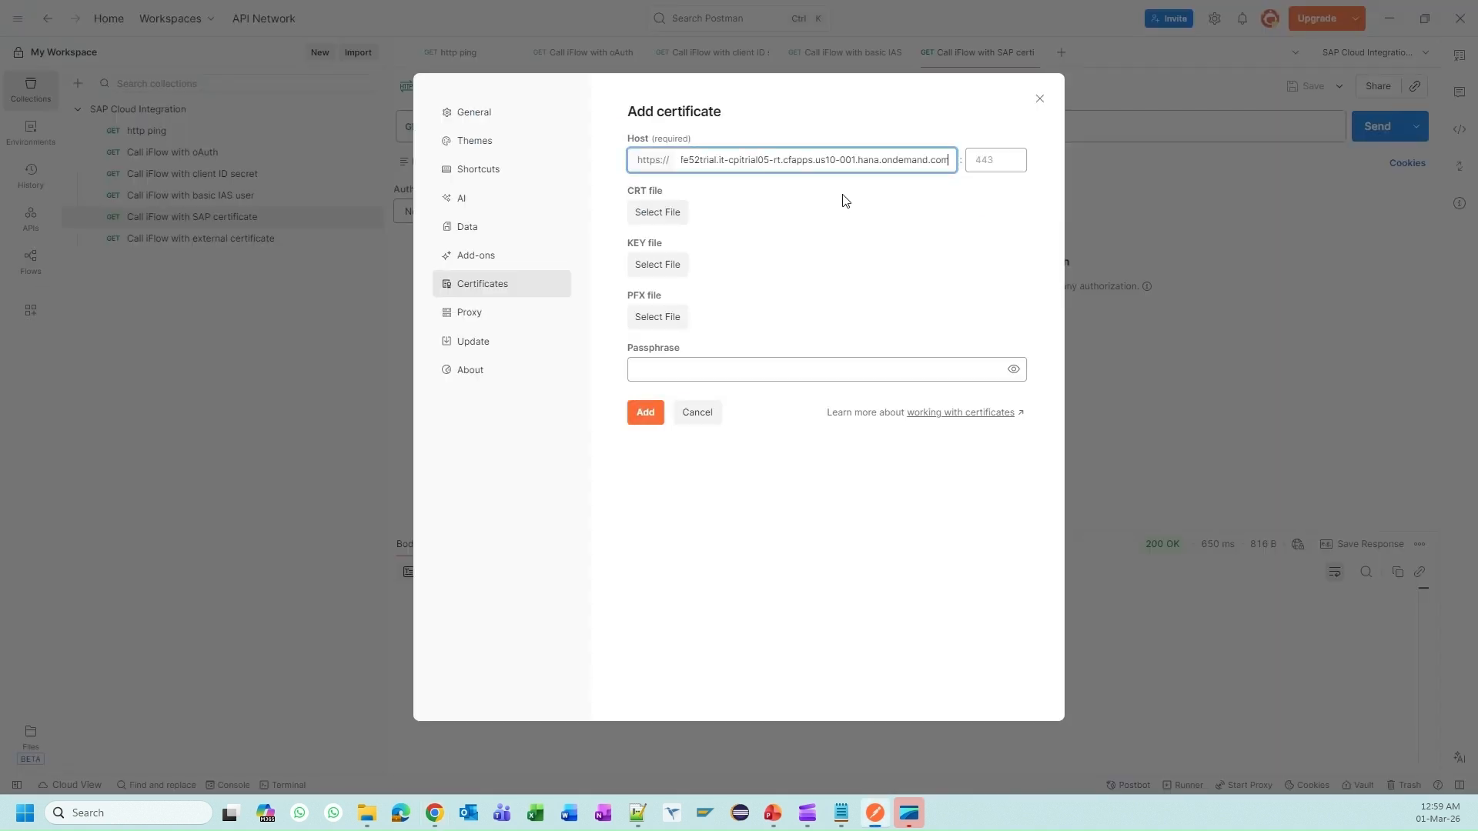
click(668, 325)
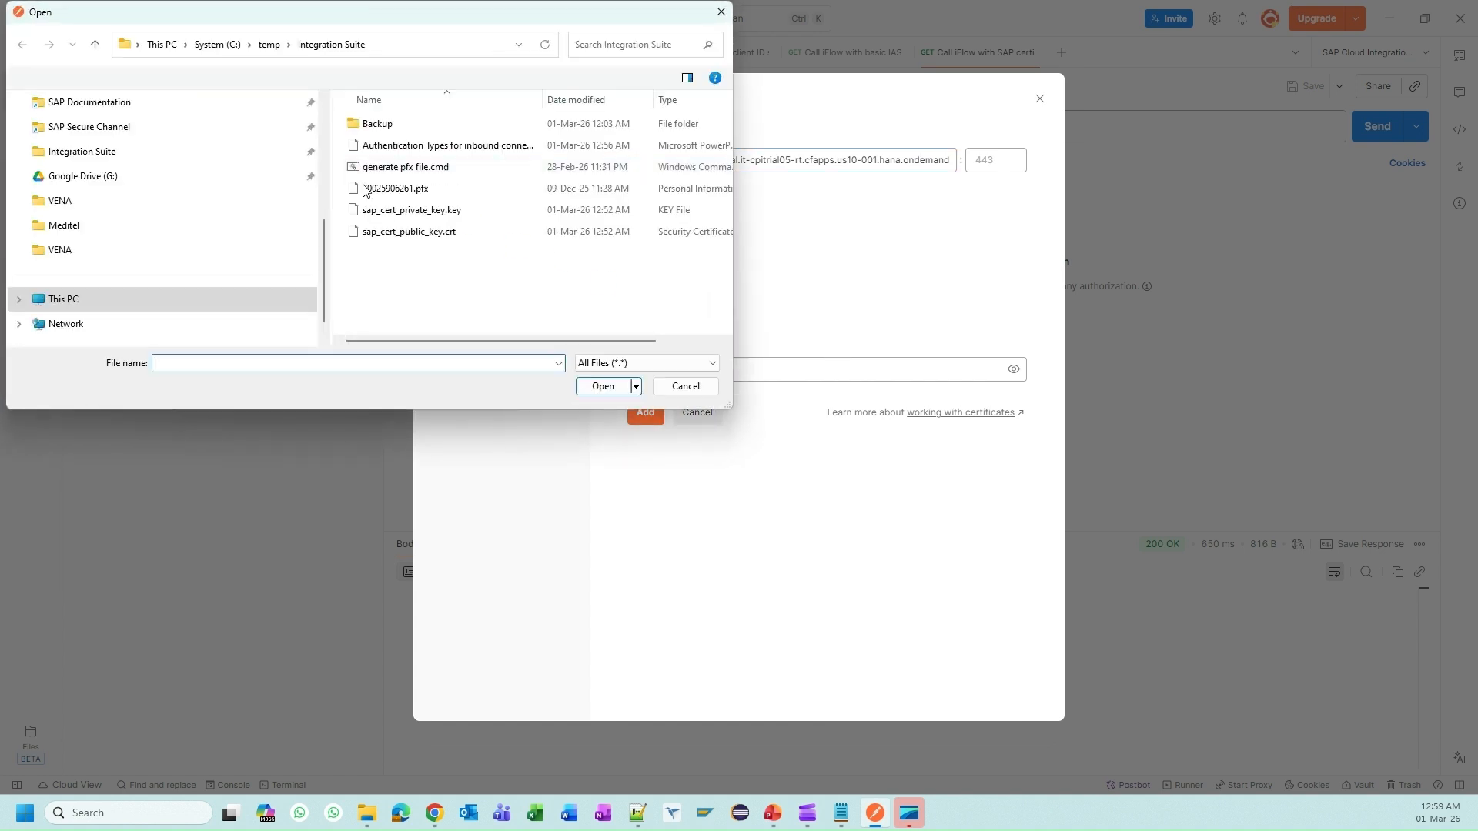
double_click(400, 193)
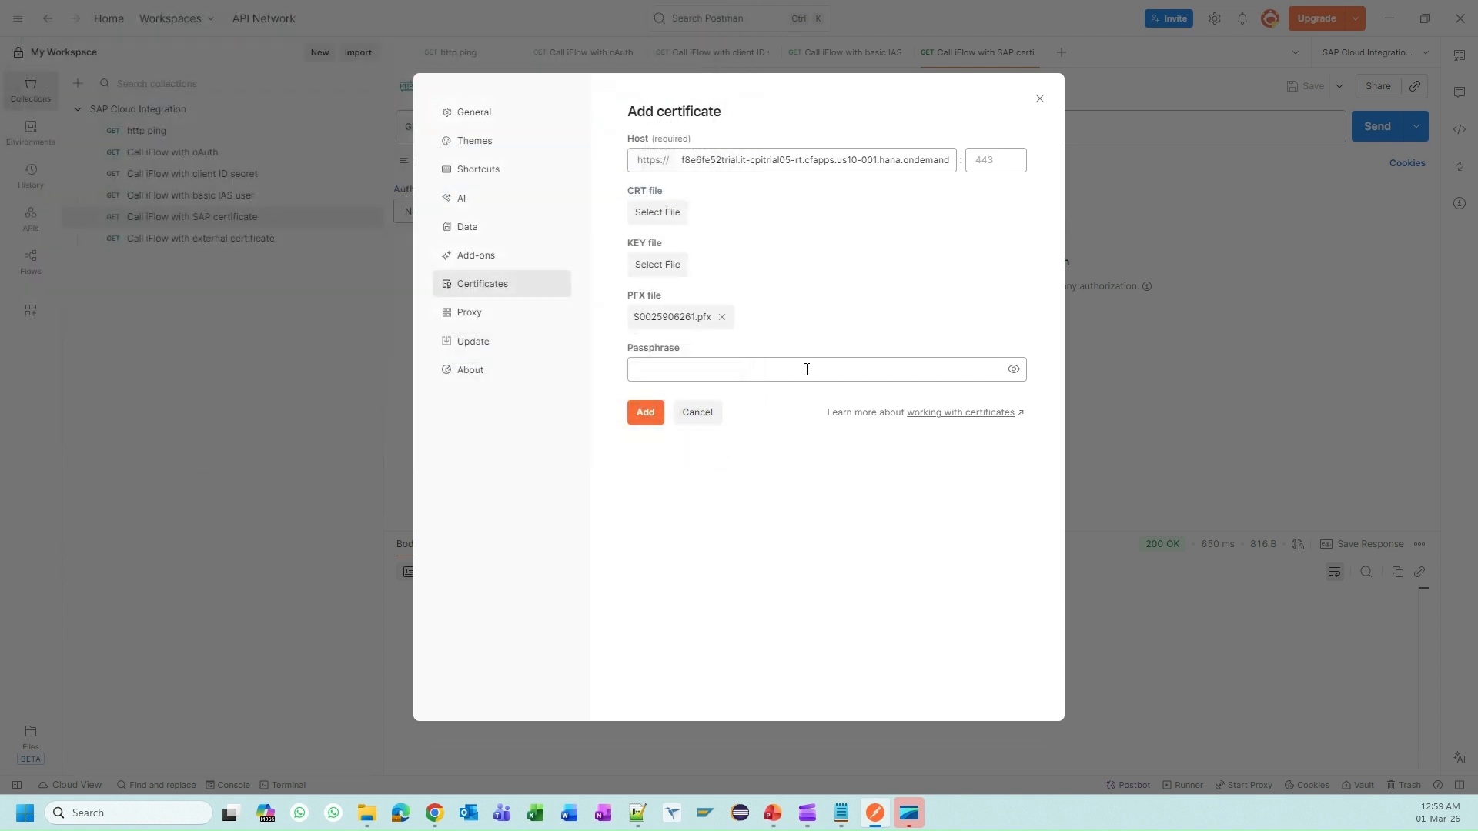
click(823, 367)
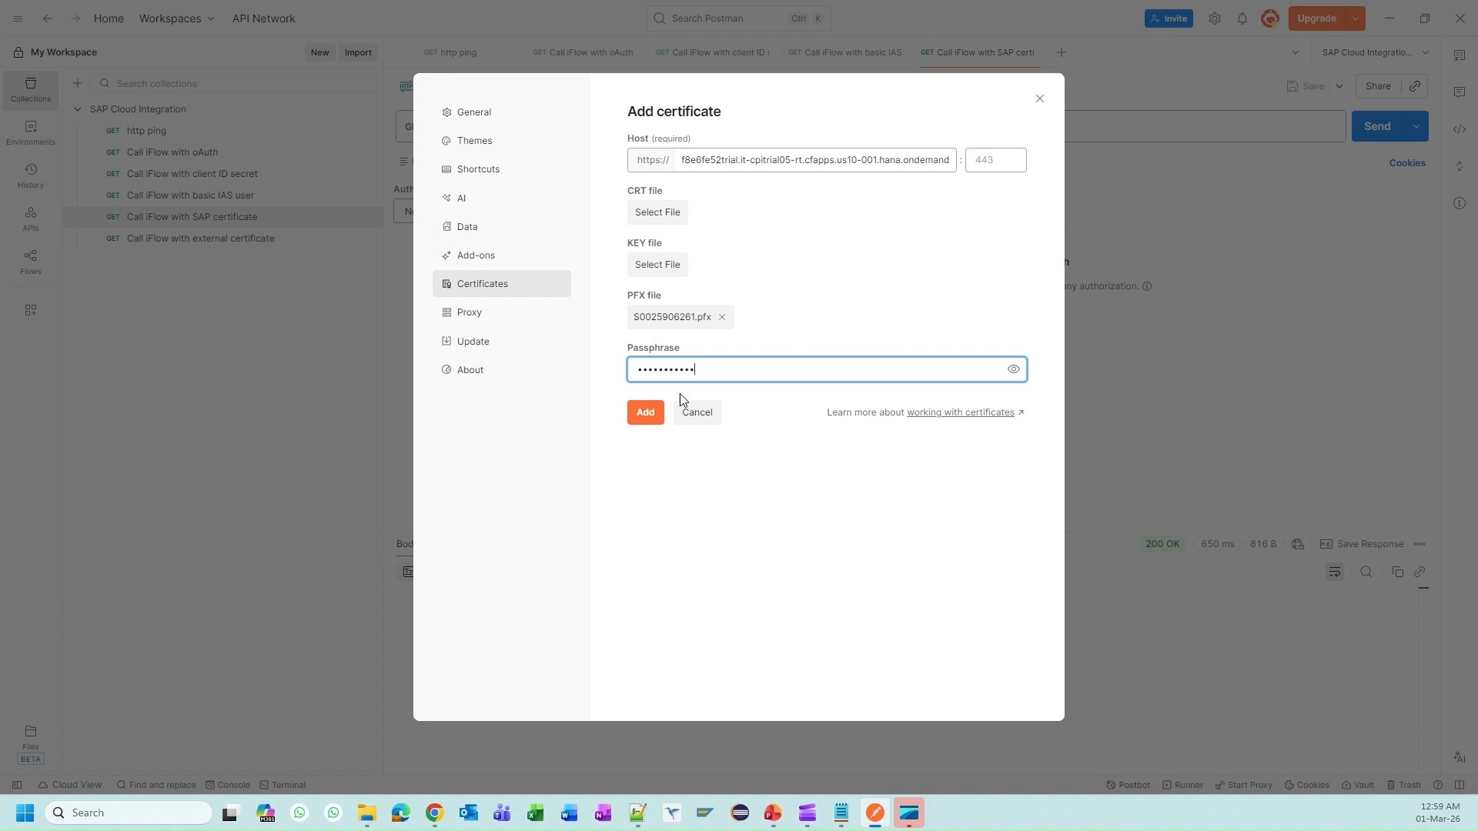
click(639, 416)
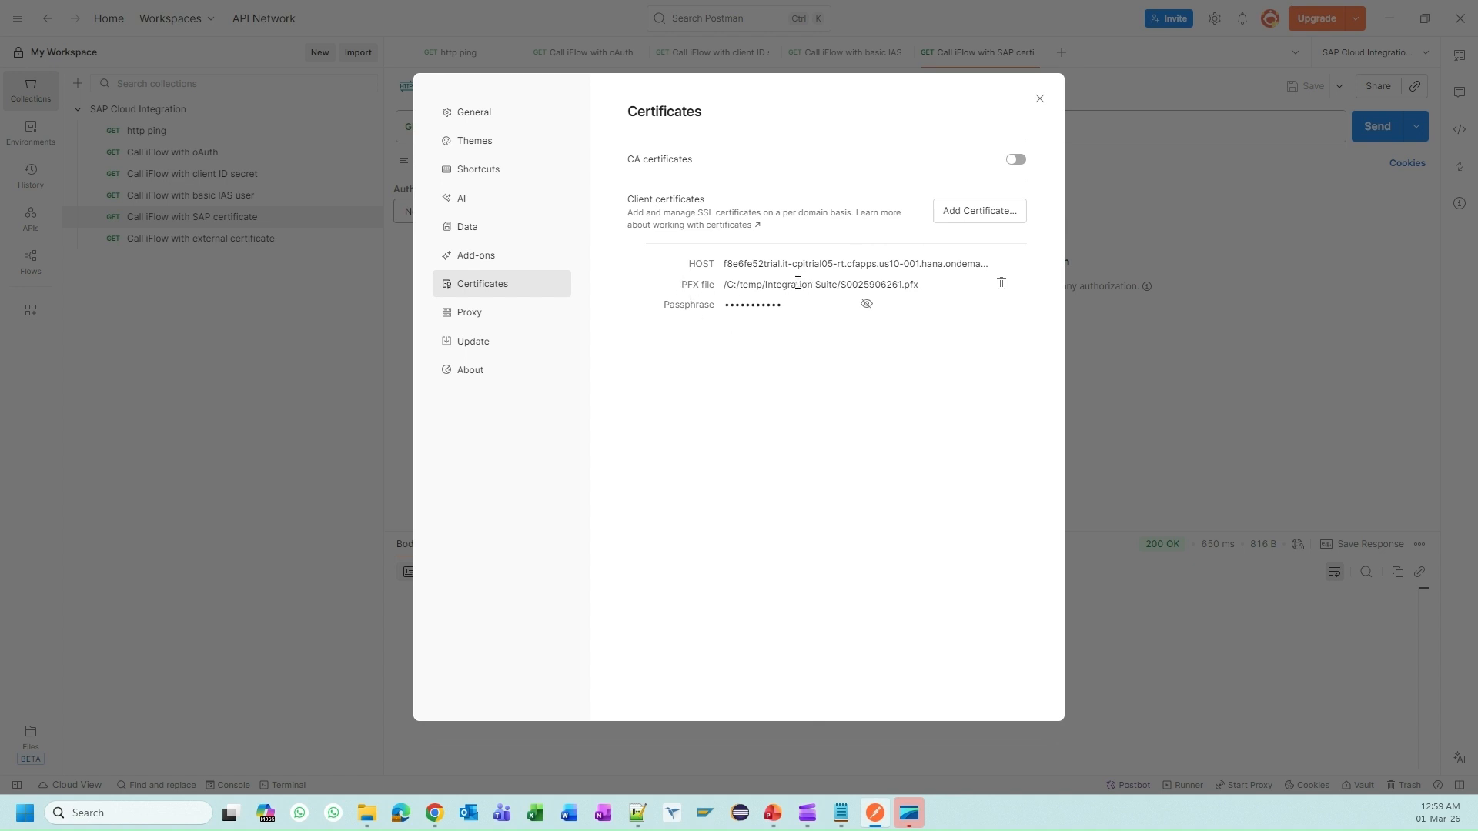
click(1038, 99)
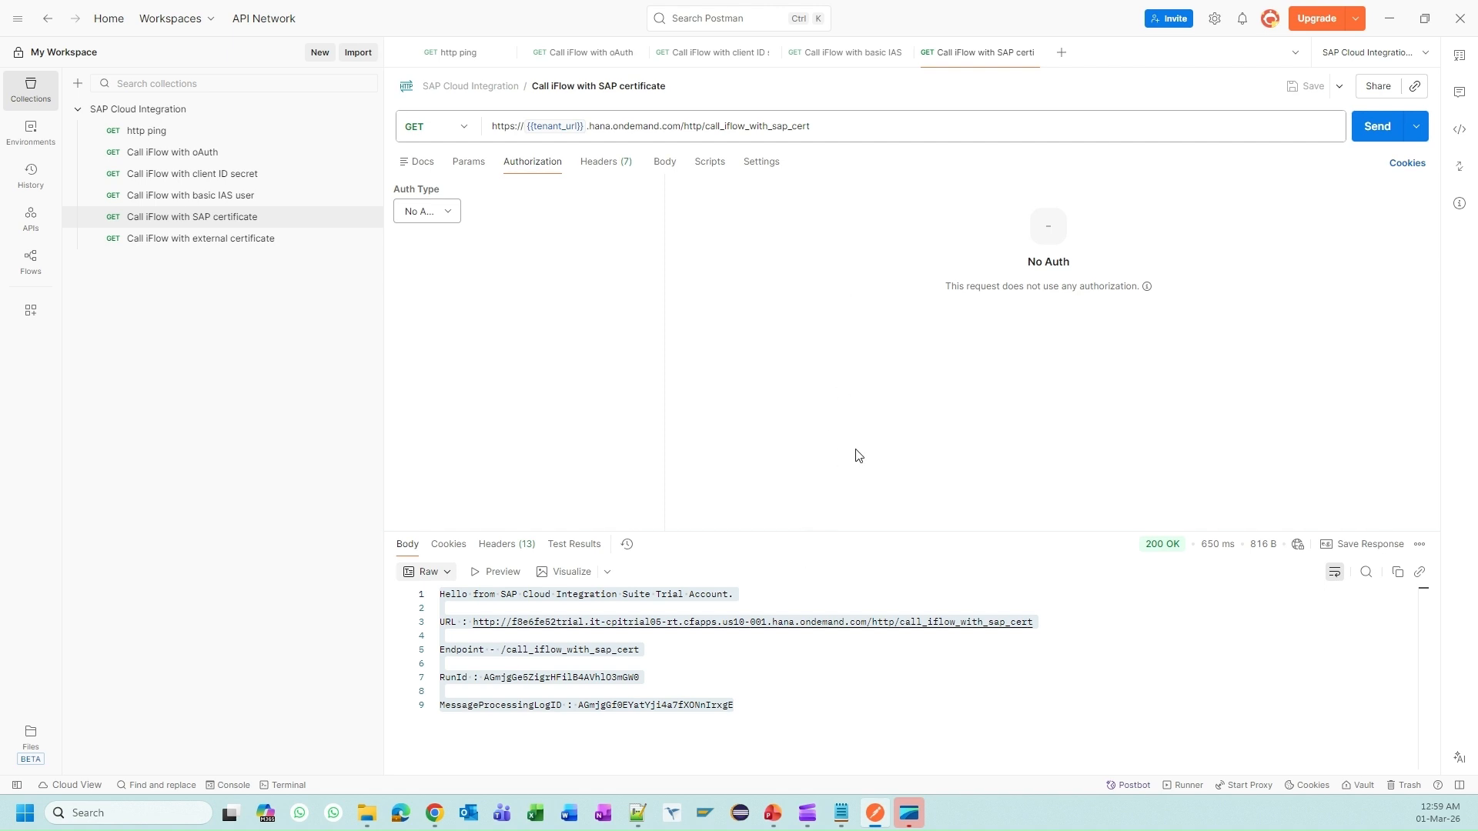
Step: Close the is_runtime_for_iflows_all instance details in BTP Cockpit and return to the keystore list
key(alt+Tab)
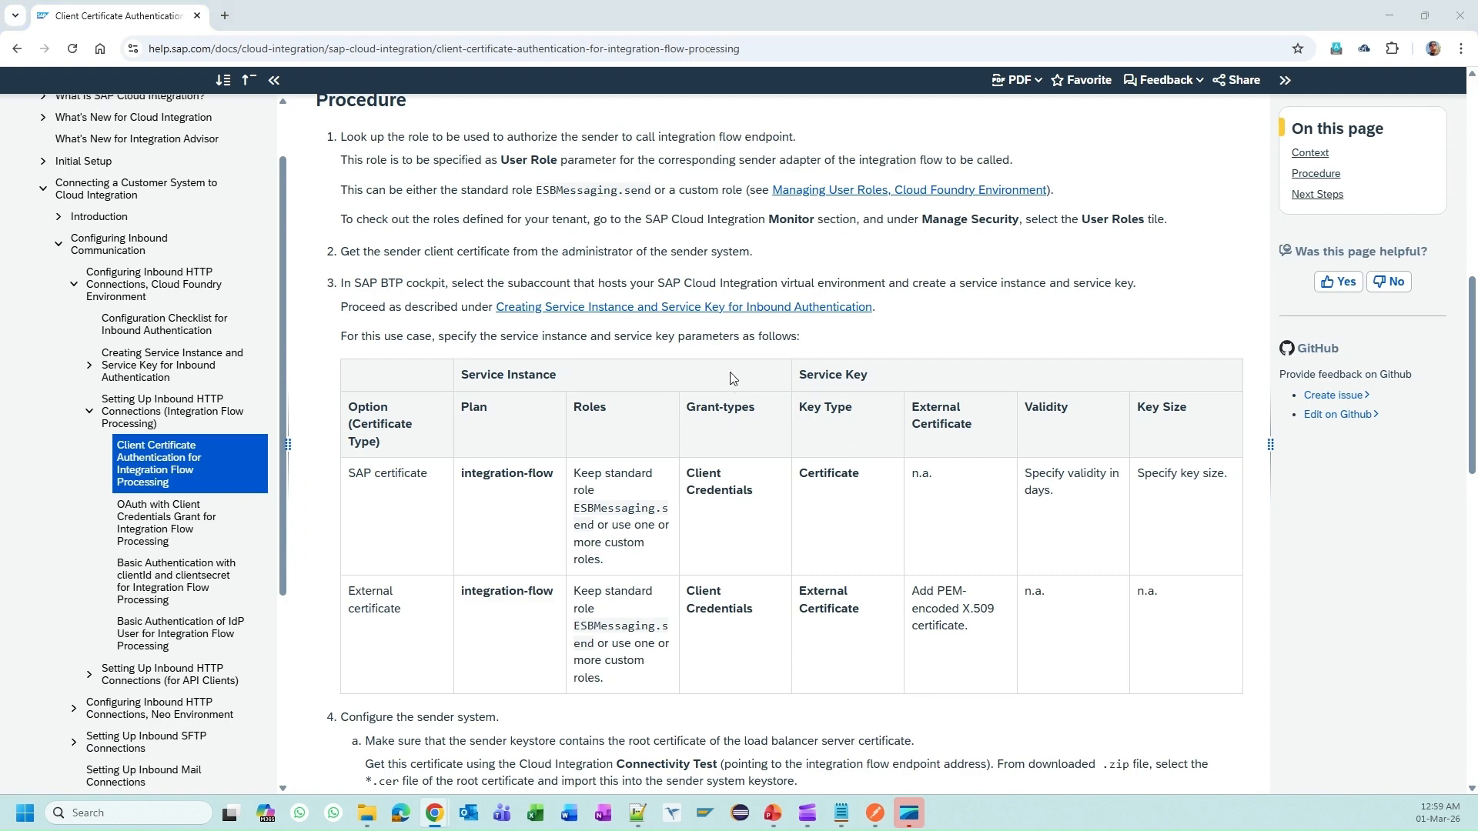
key(alt+Tab)
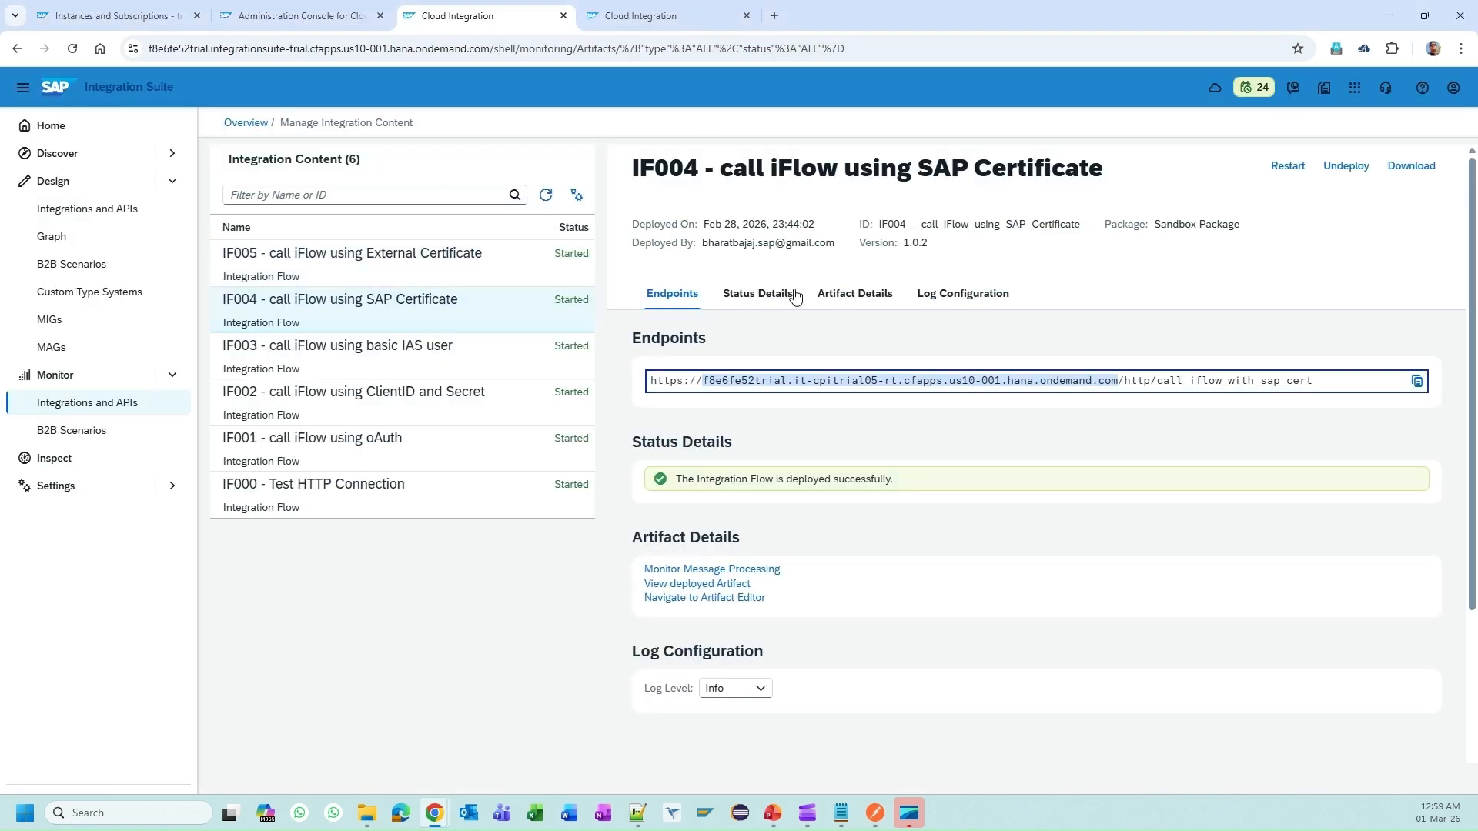
click(786, 347)
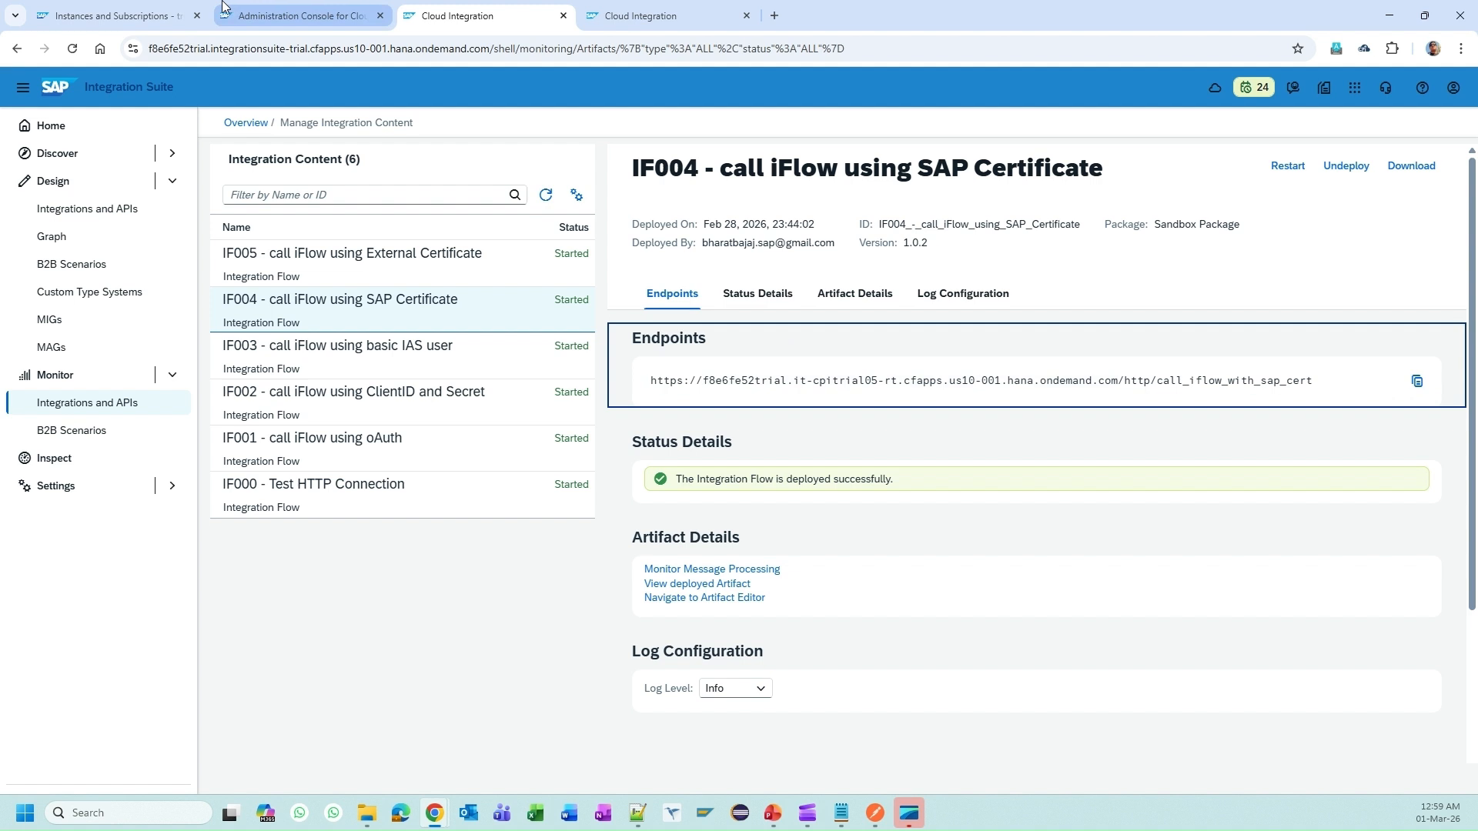
mouse_move(157, 6)
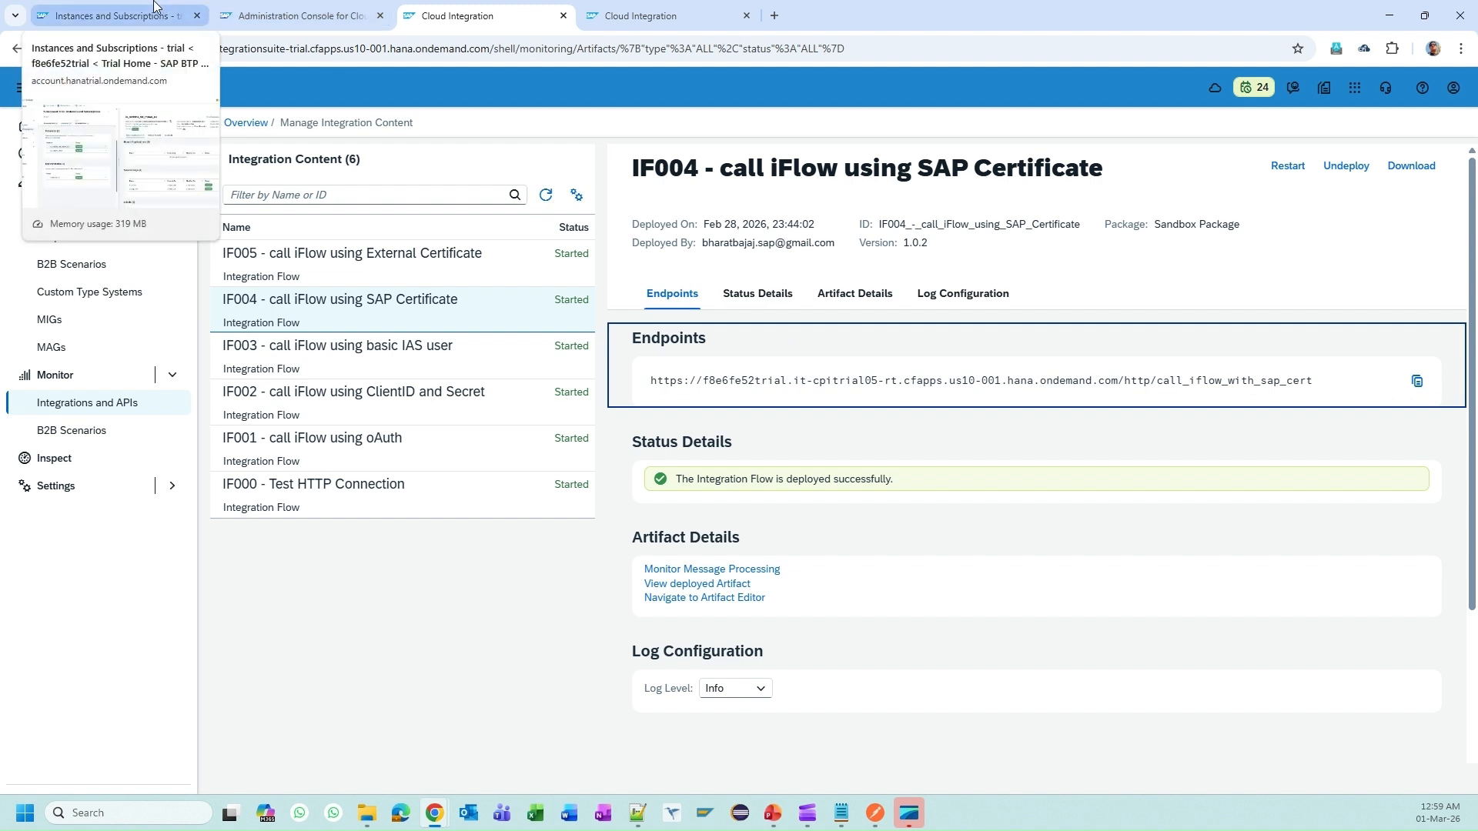
click(156, 6)
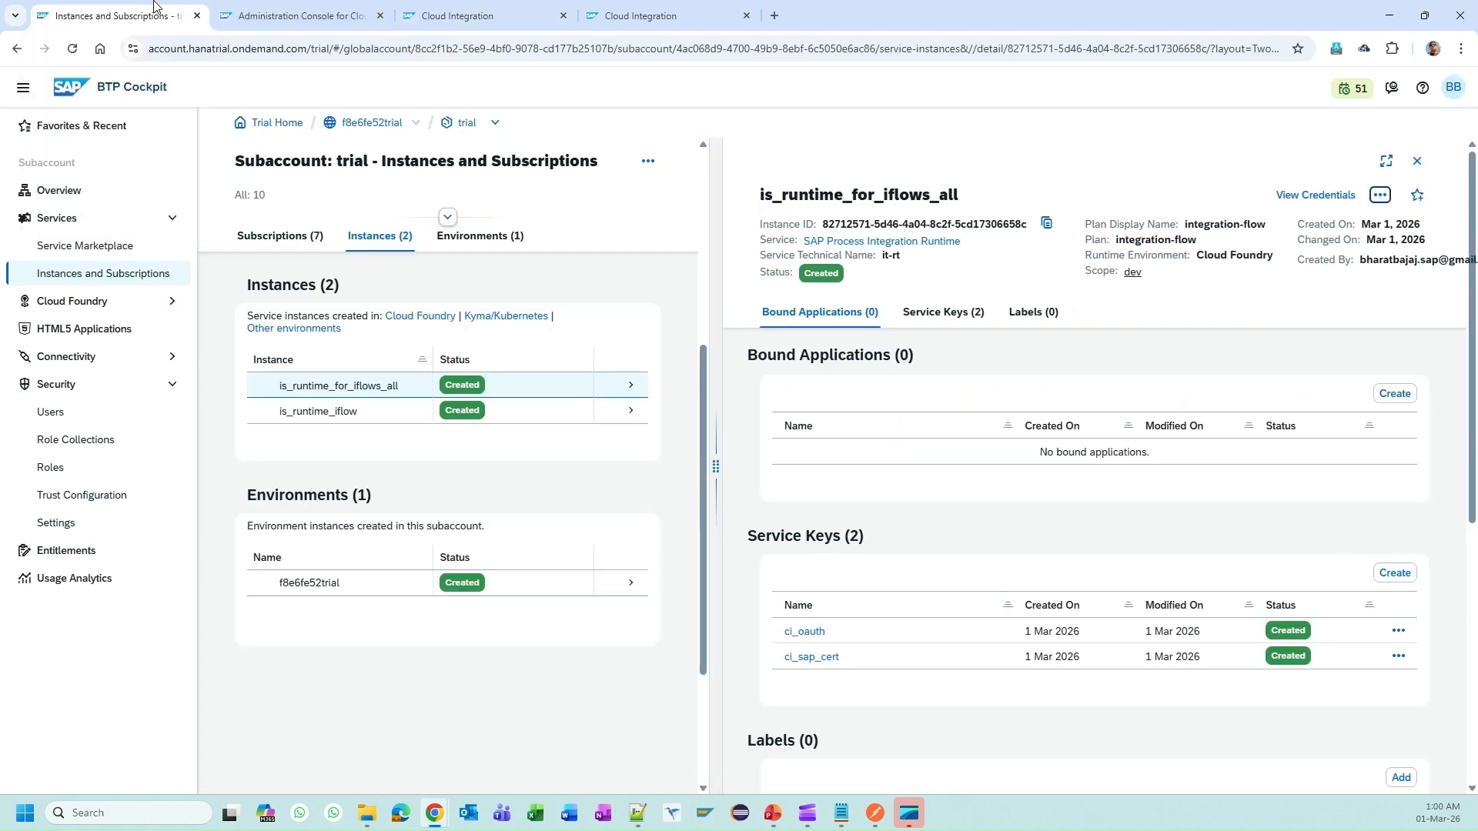
click(1417, 161)
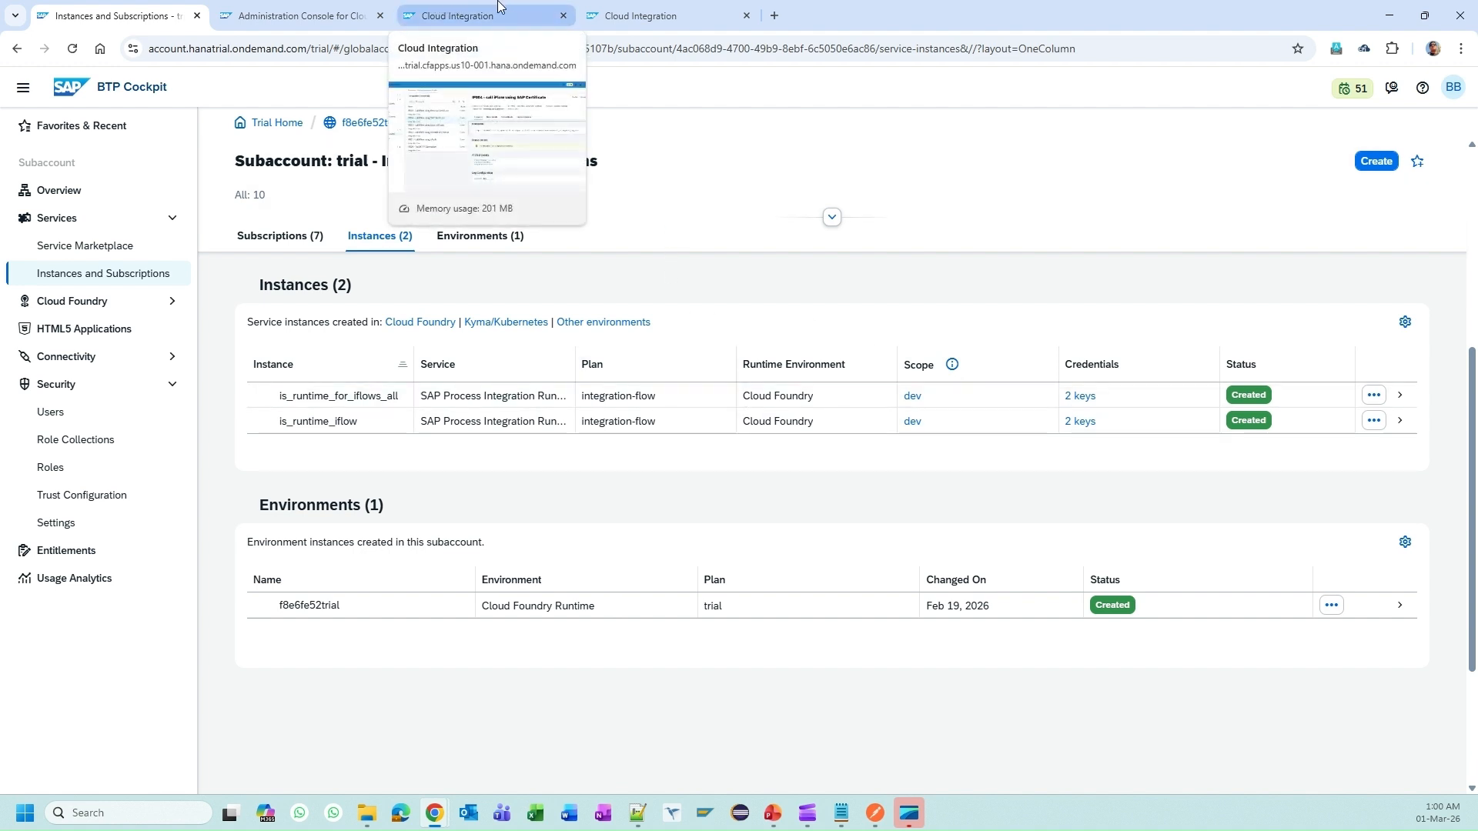
click(624, 7)
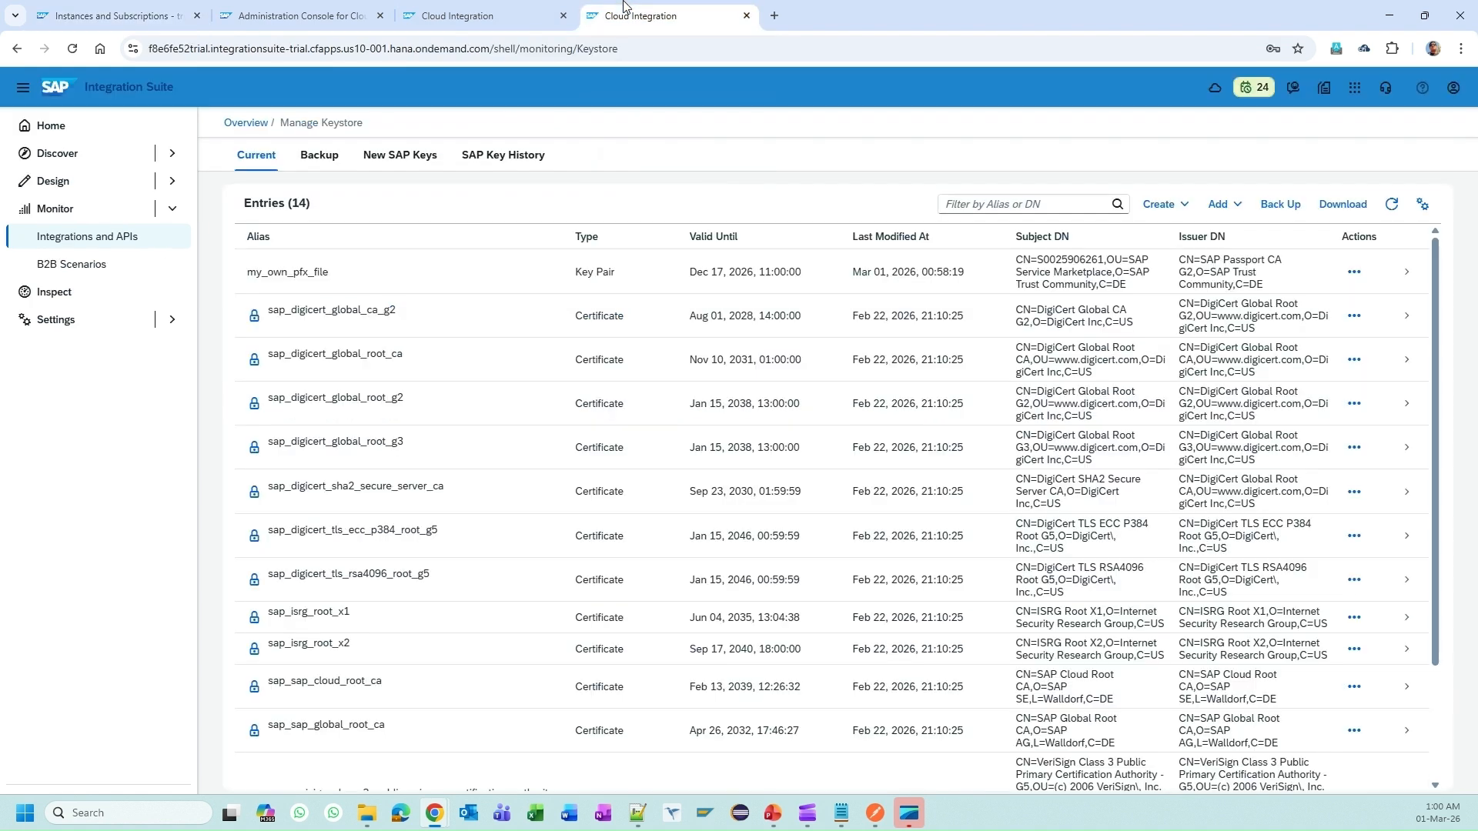
Step: Open the my_own_pfx_file key pair and start a certificate-chain download, then cancel it
click(432, 279)
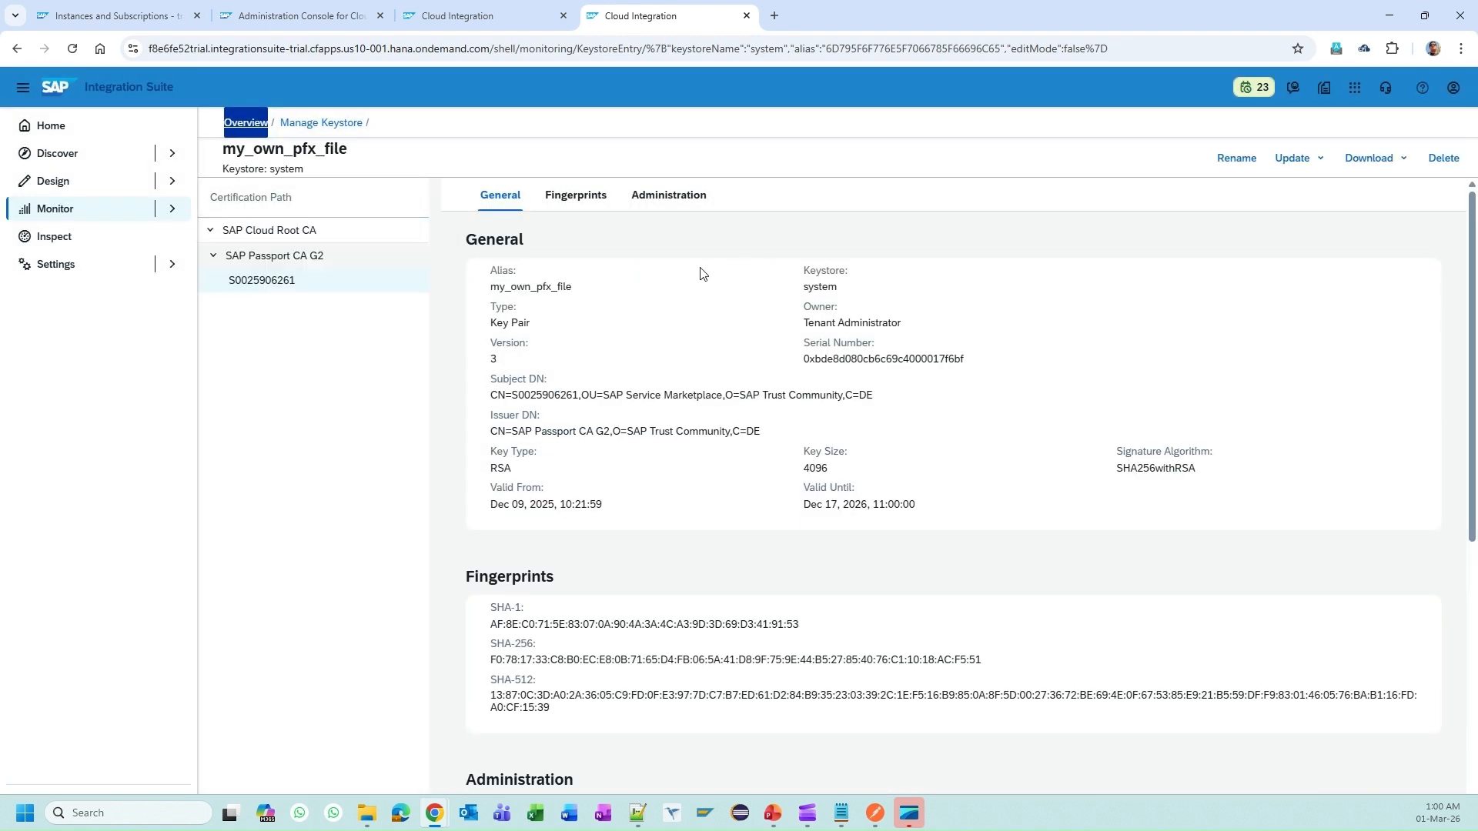
click(1368, 159)
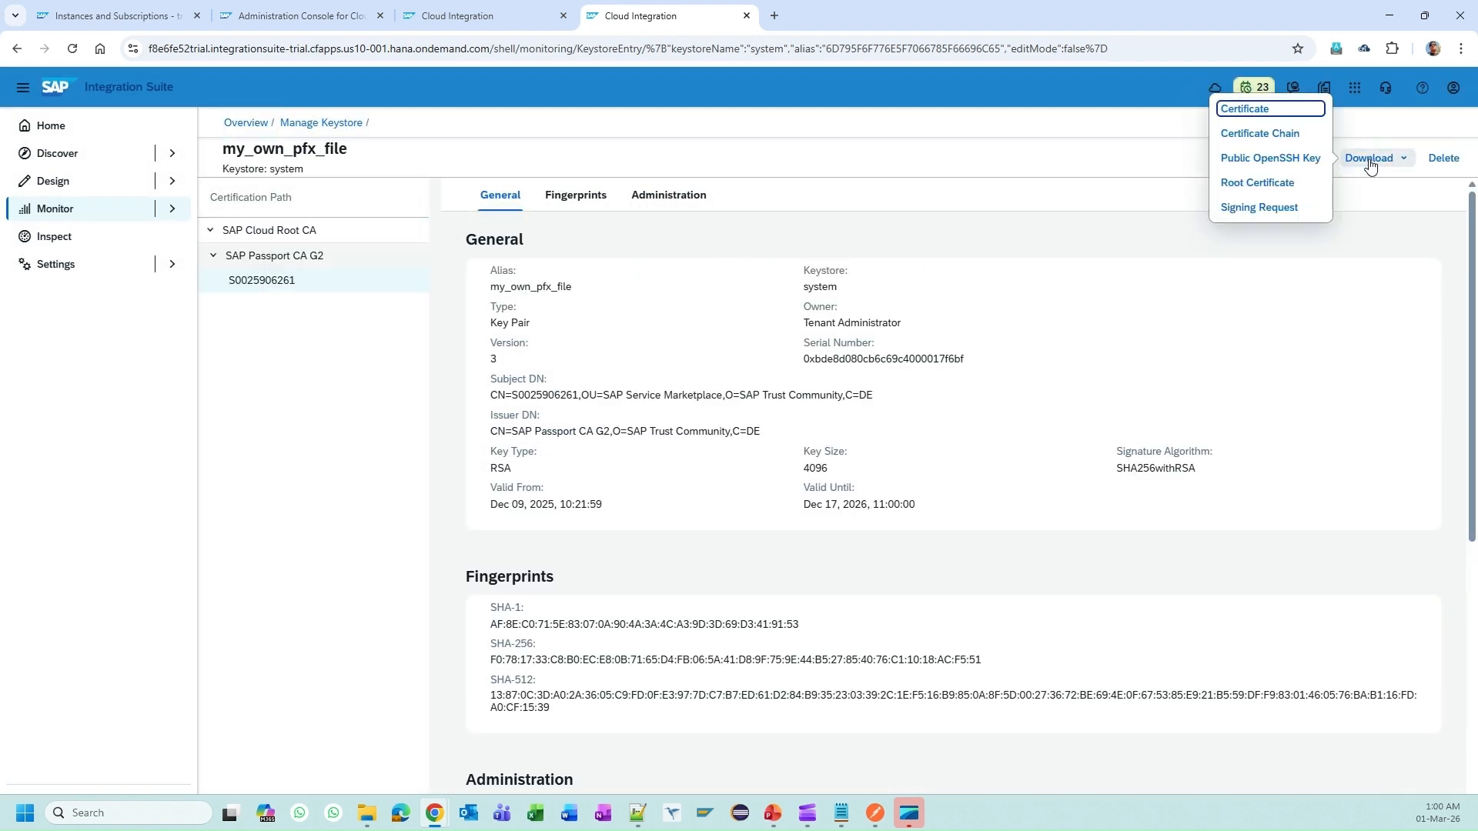
click(1289, 136)
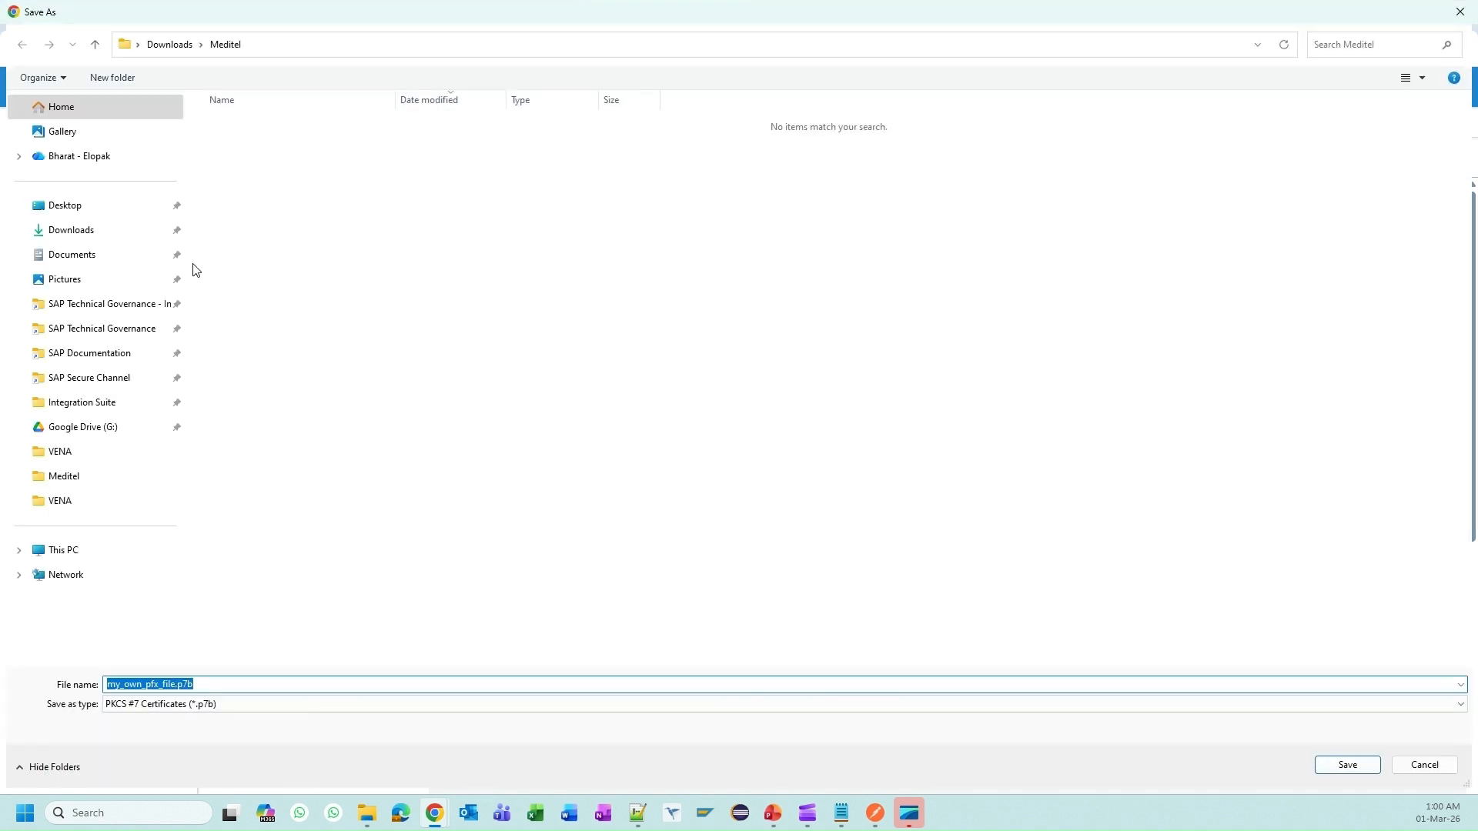
click(90, 401)
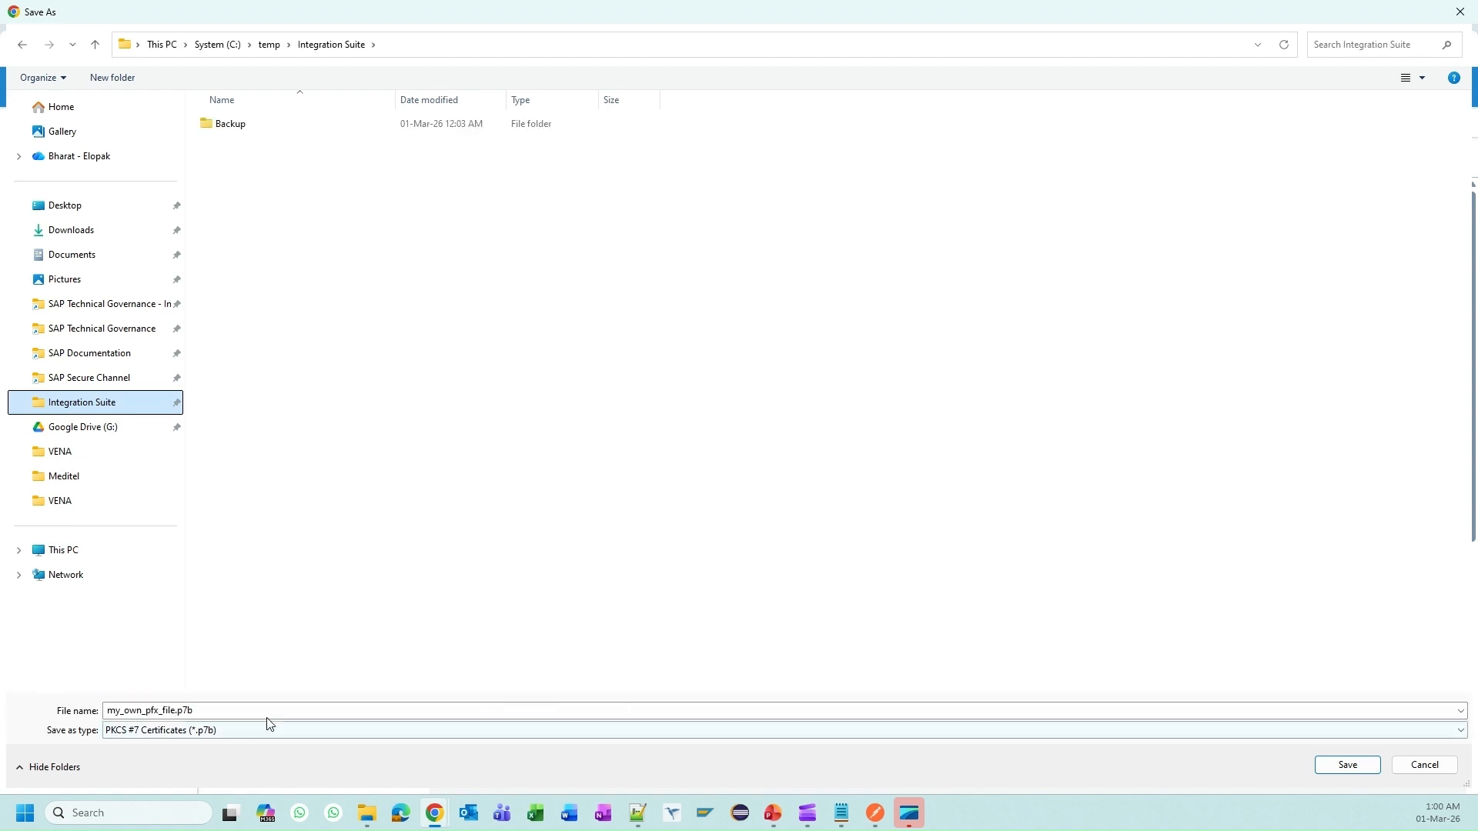
click(182, 733)
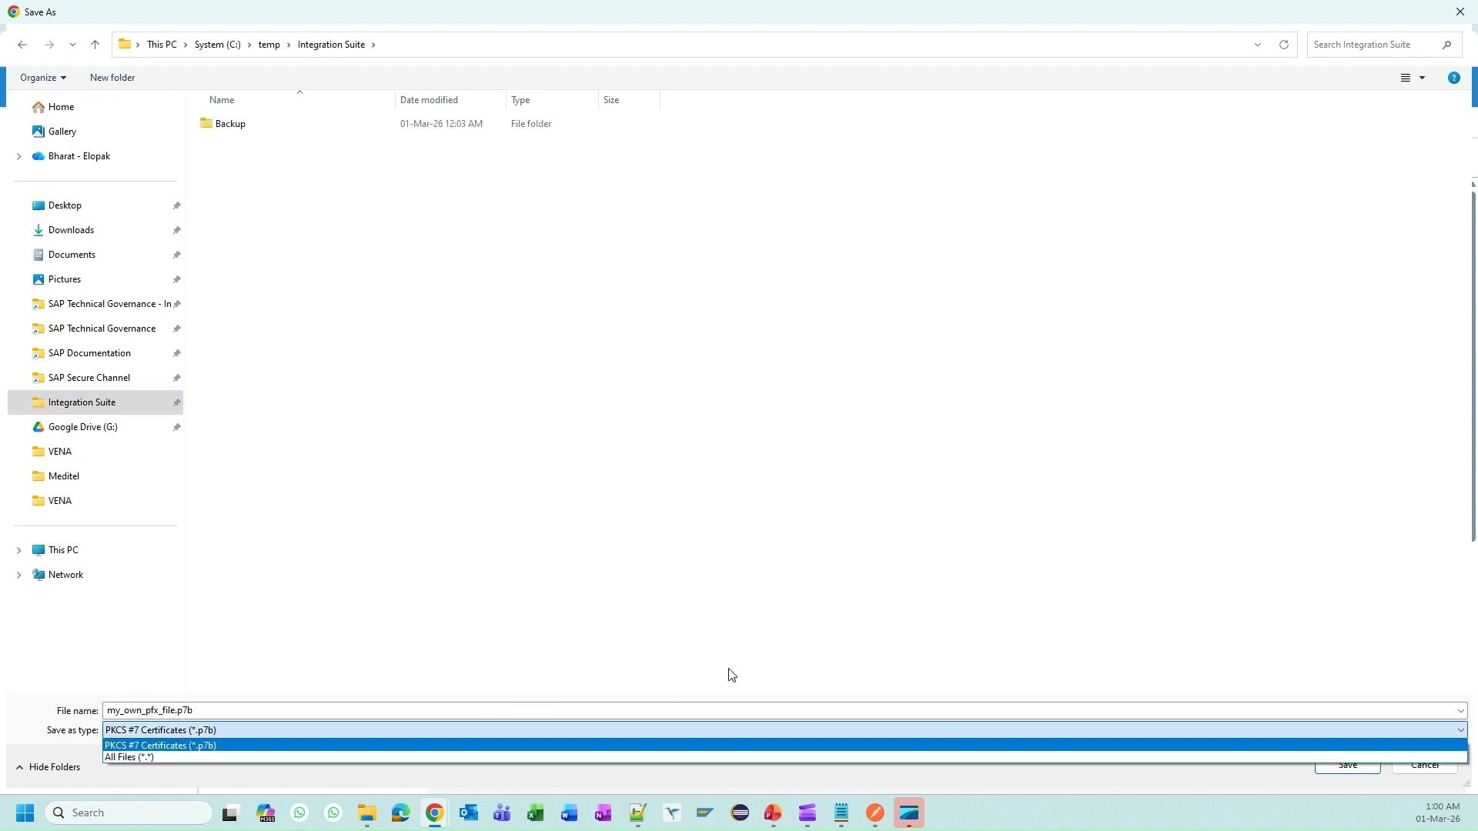
key(Escape)
key(Escape)
Step: Download only the certificate as my_own_pfx_file.cer into C:\temp\Integration Suite
click(1370, 157)
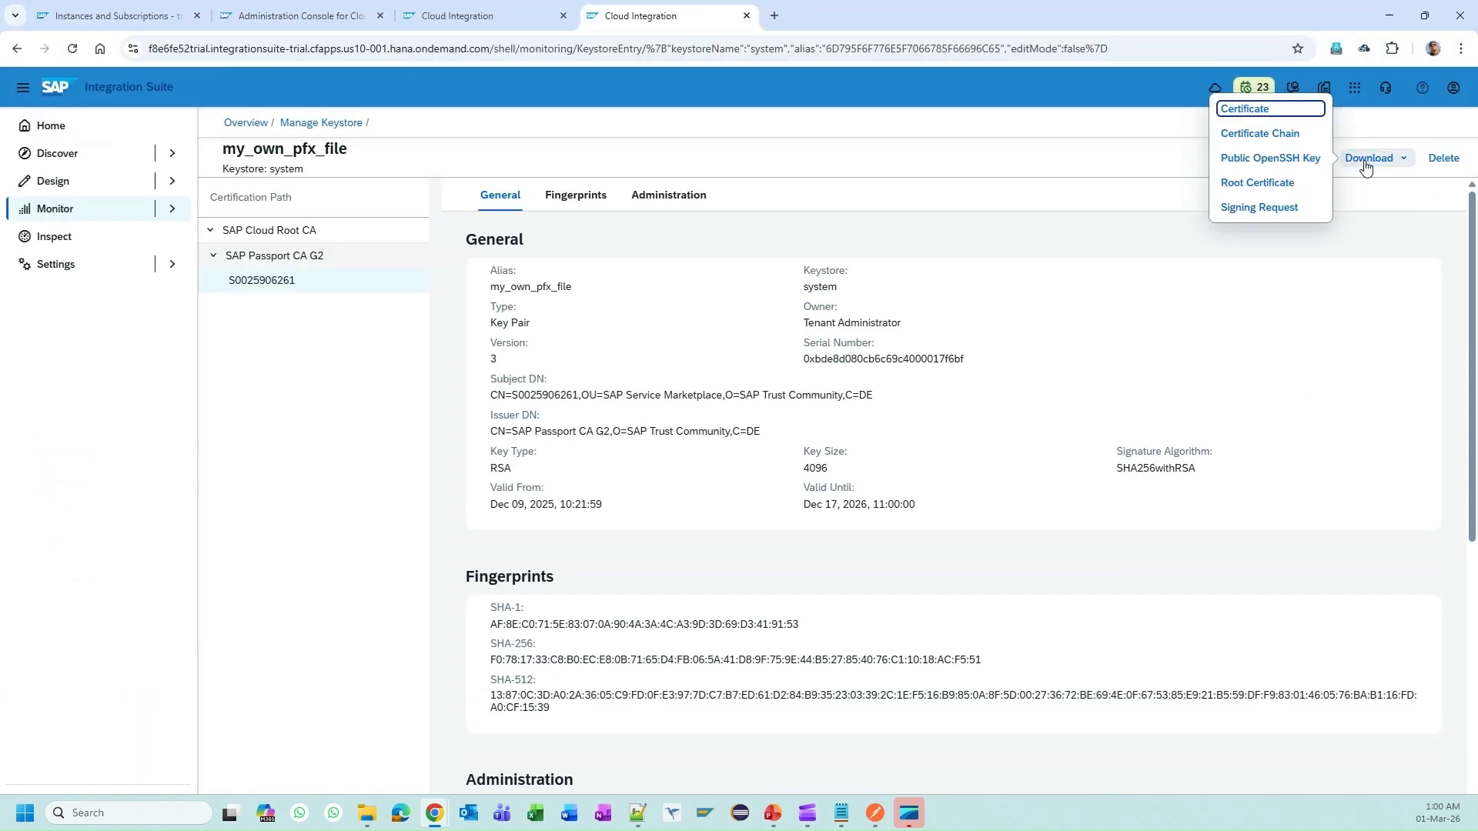
click(1281, 111)
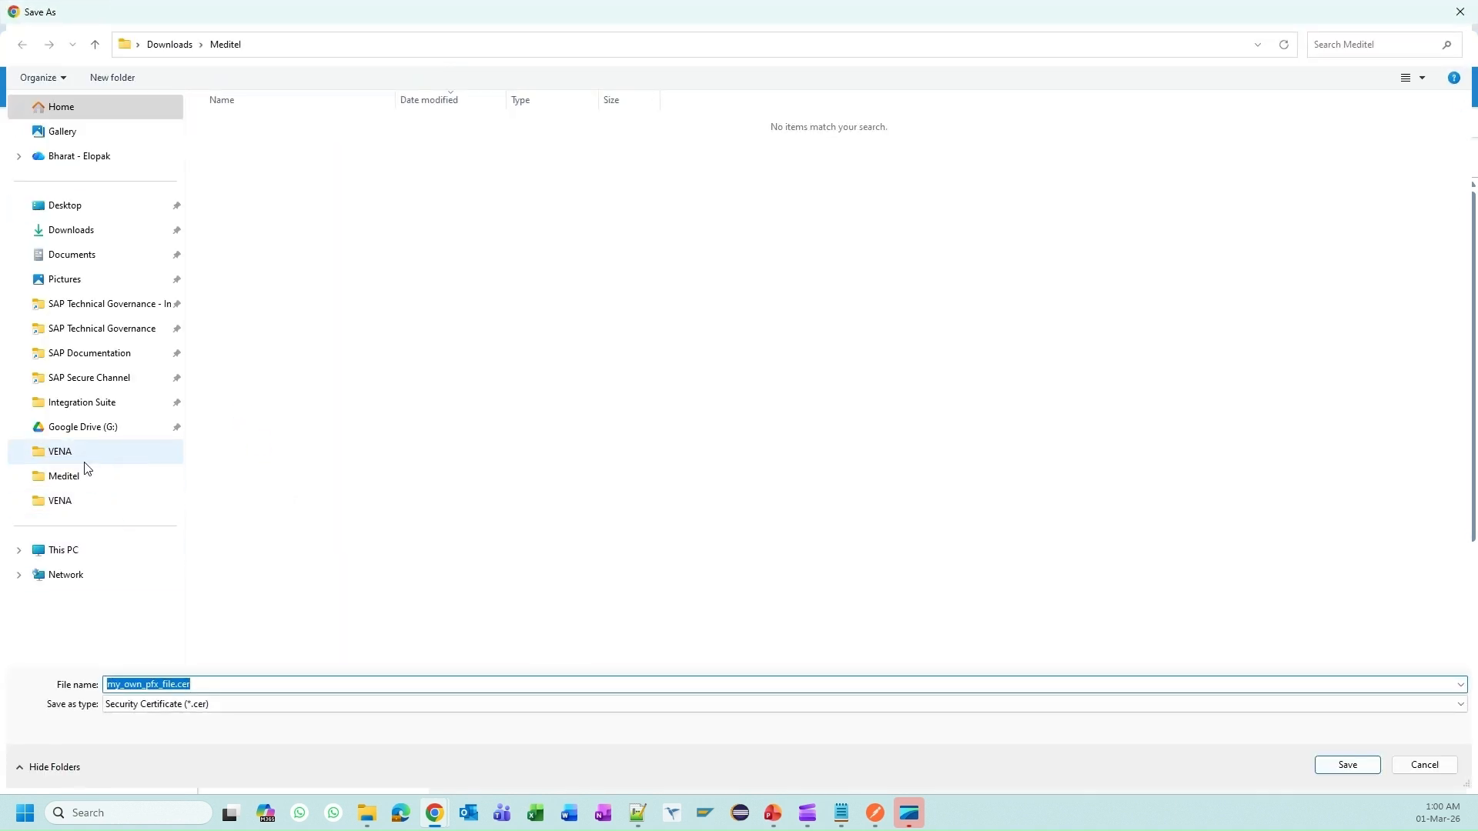
click(81, 403)
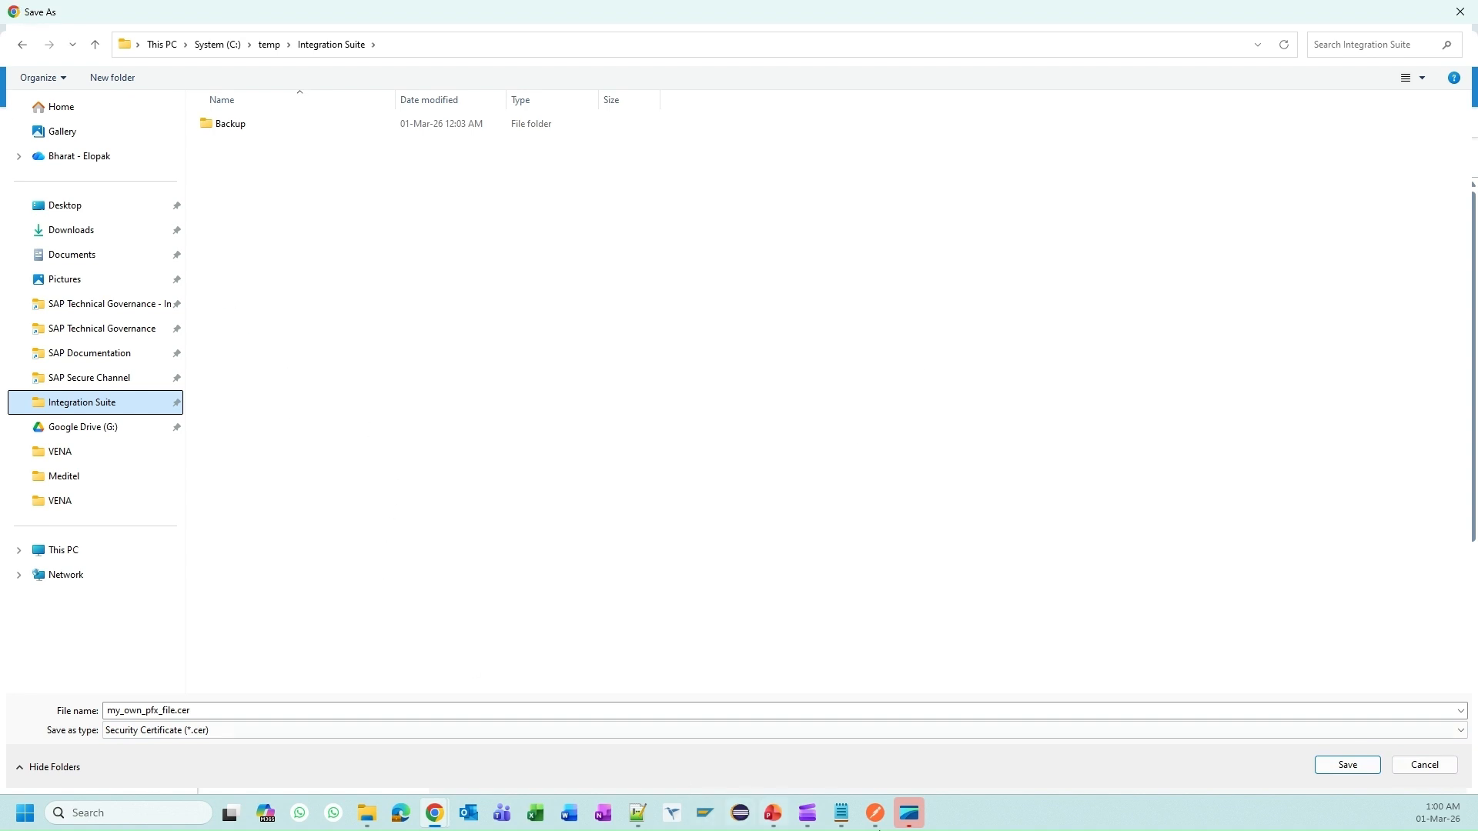
click(1152, 709)
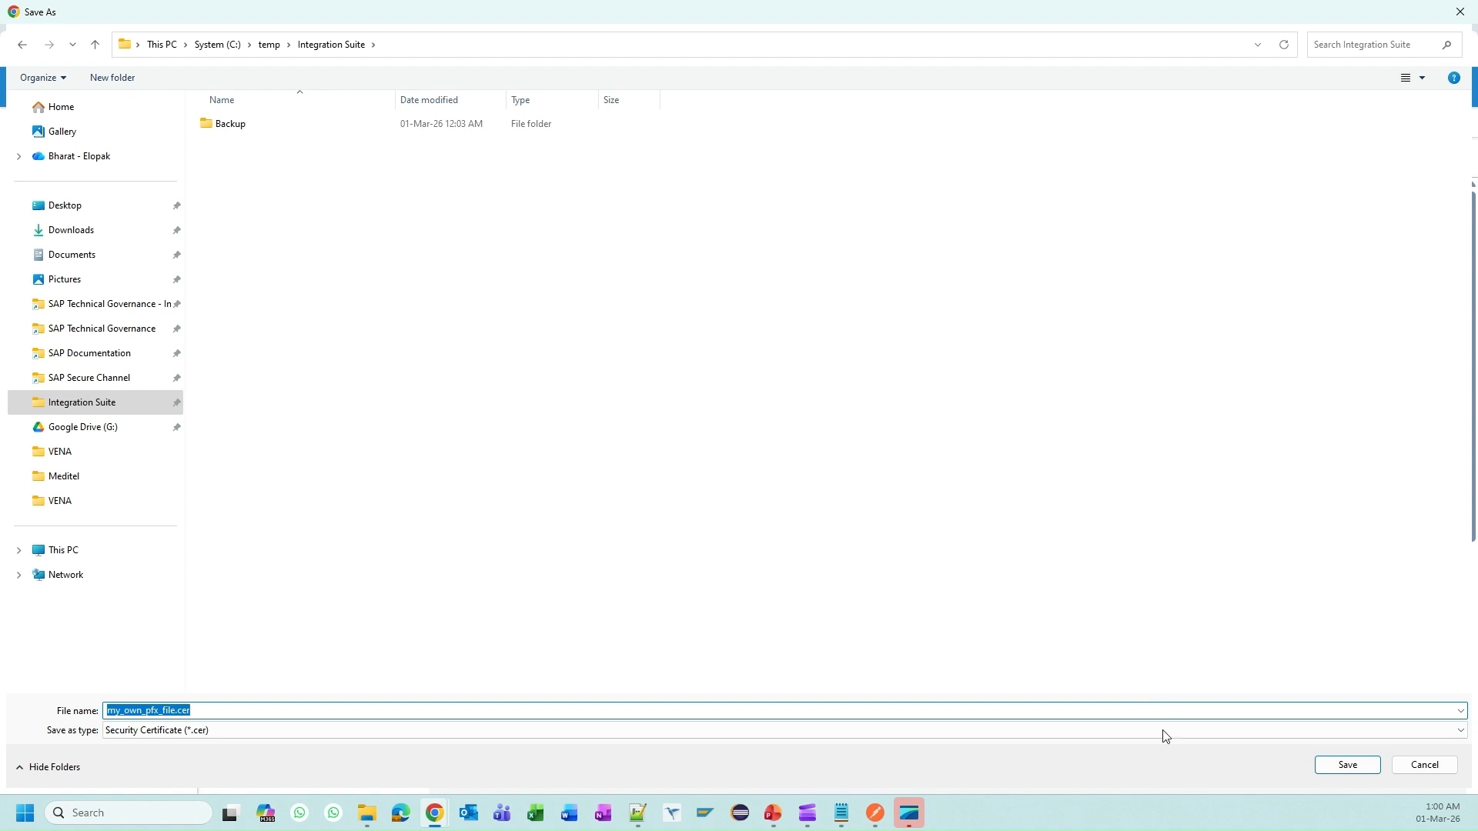
click(1348, 765)
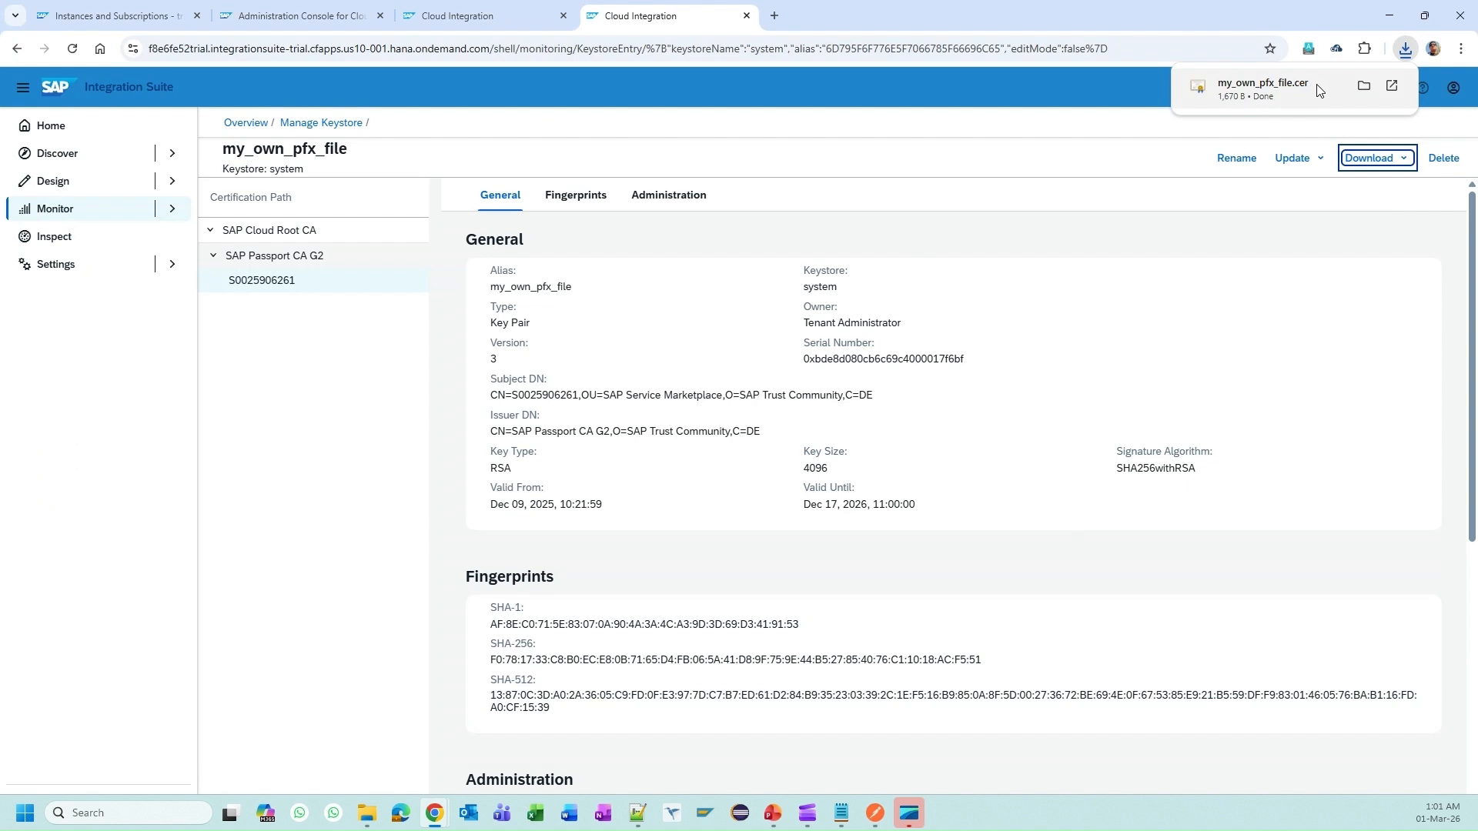
click(1364, 87)
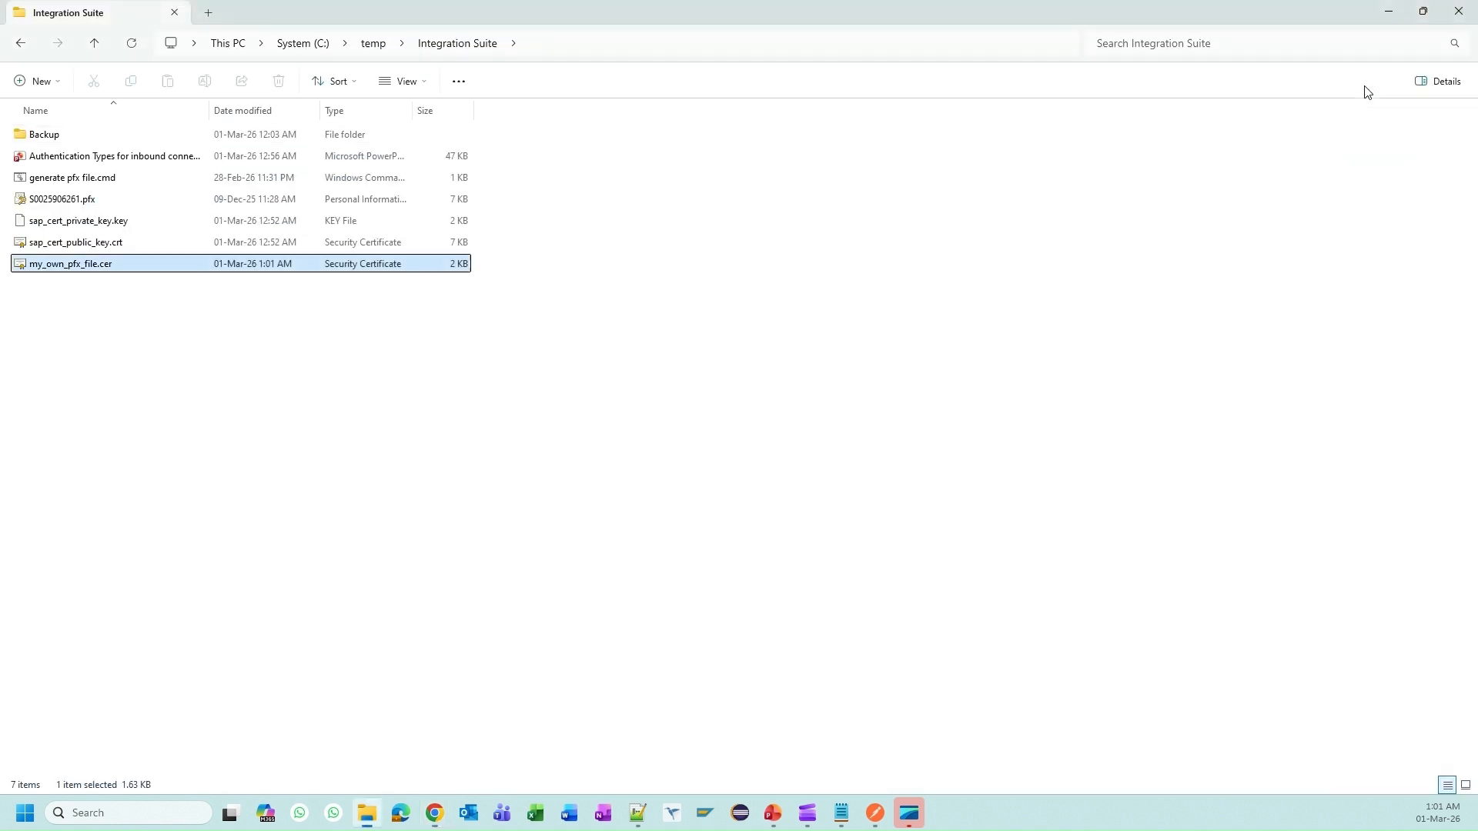
double_click(113, 271)
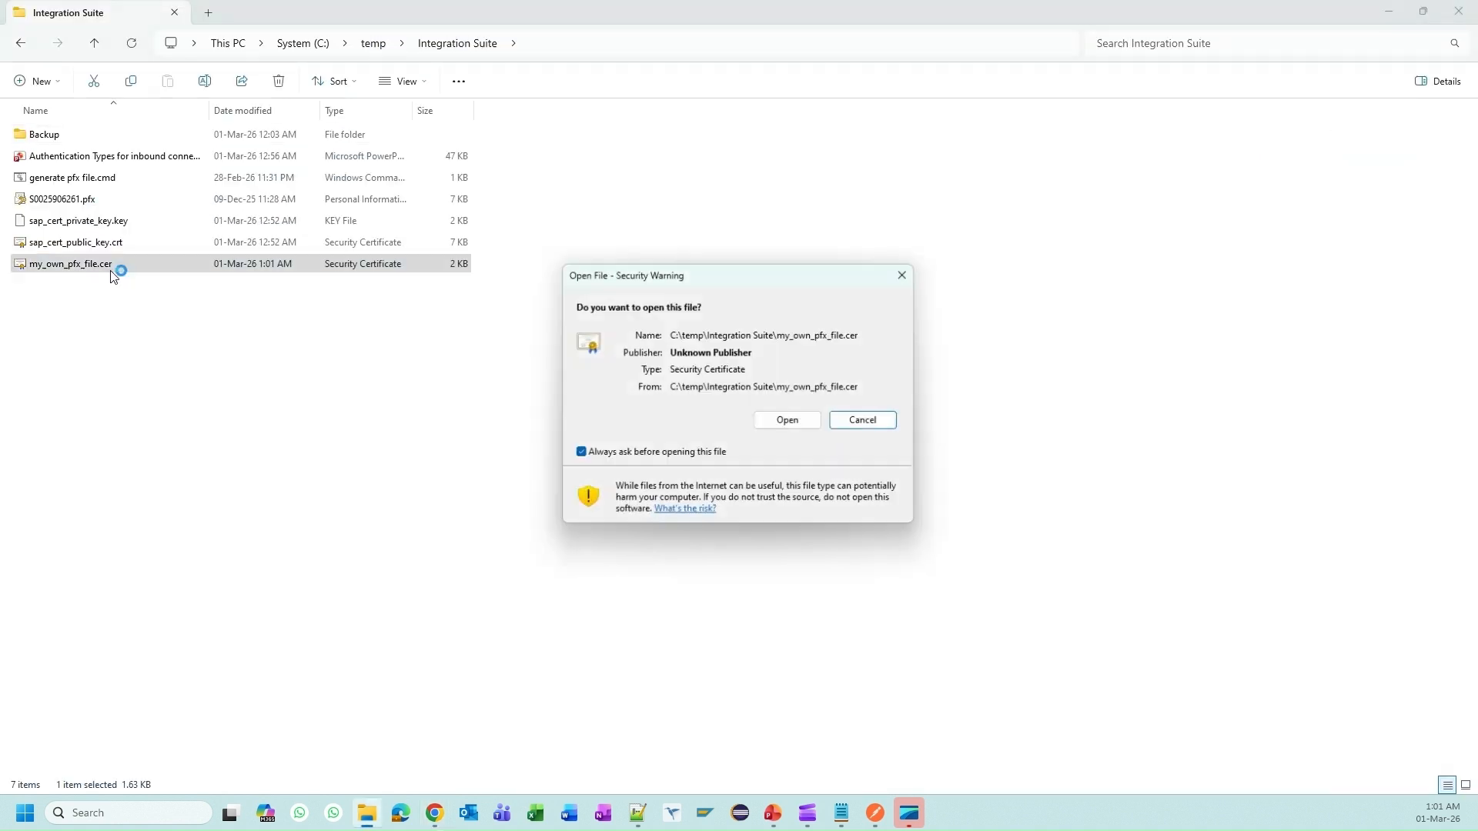
click(803, 425)
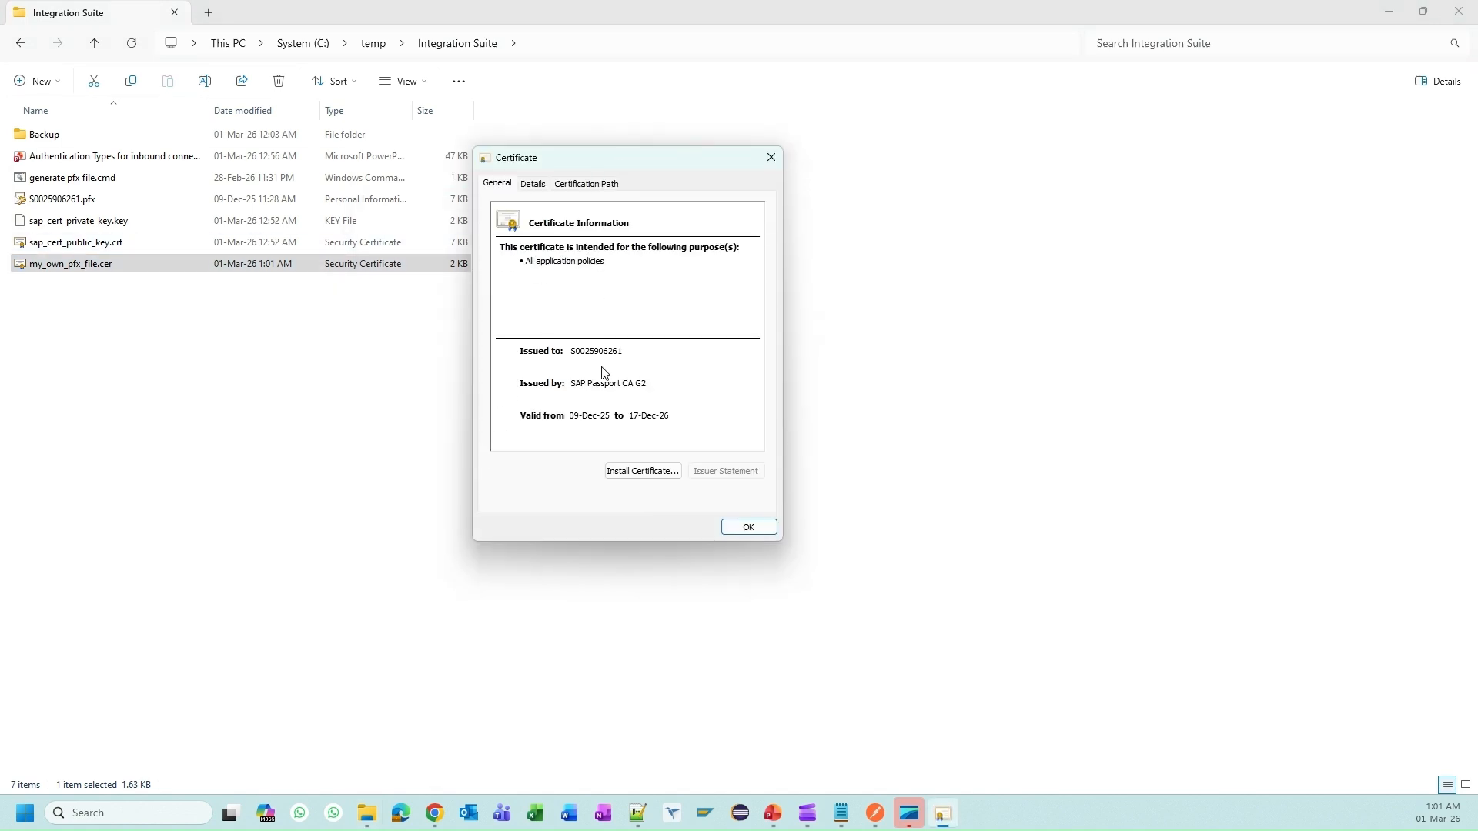
click(533, 184)
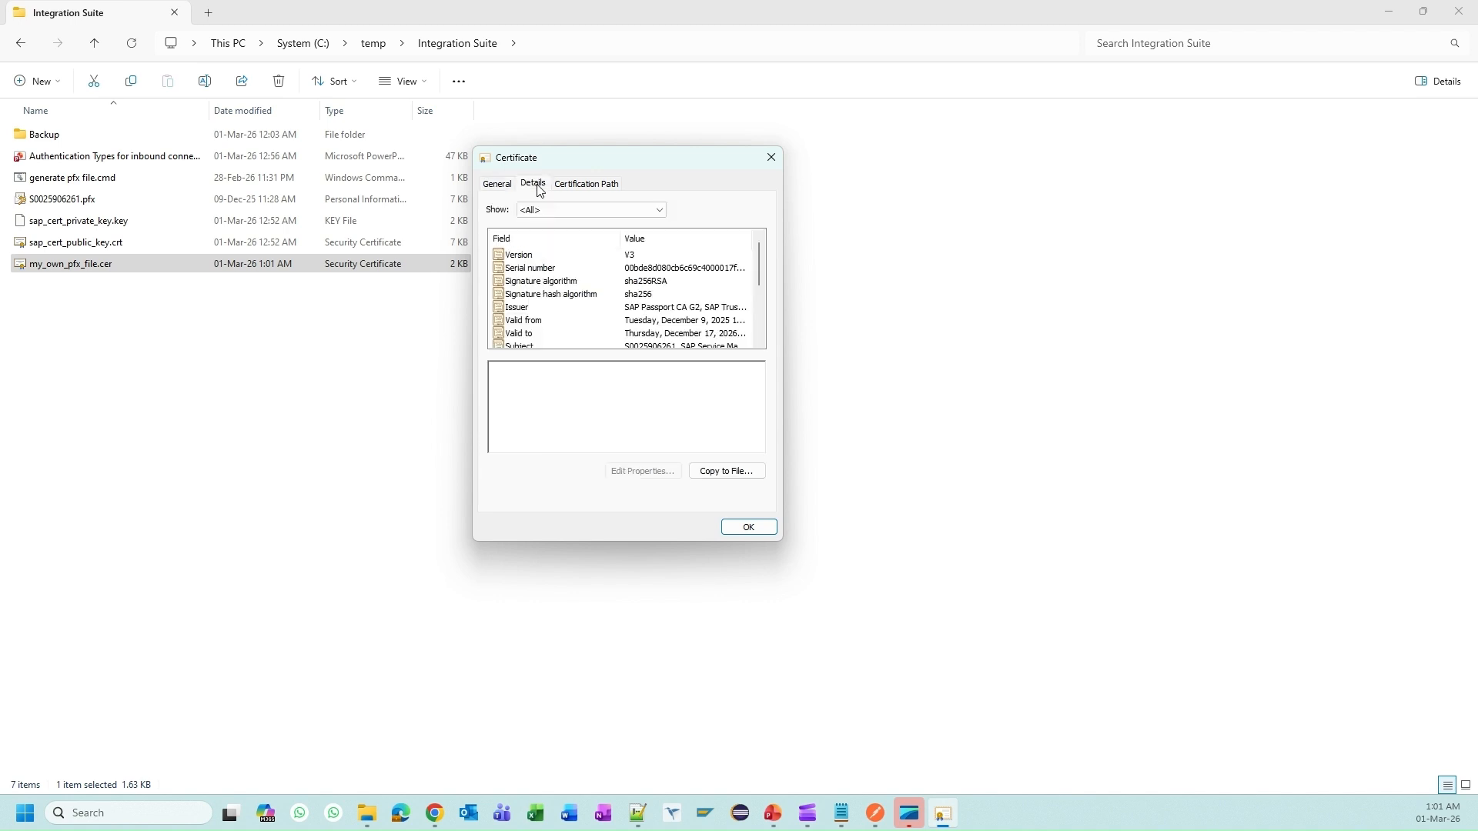
click(583, 184)
click(575, 235)
click(558, 223)
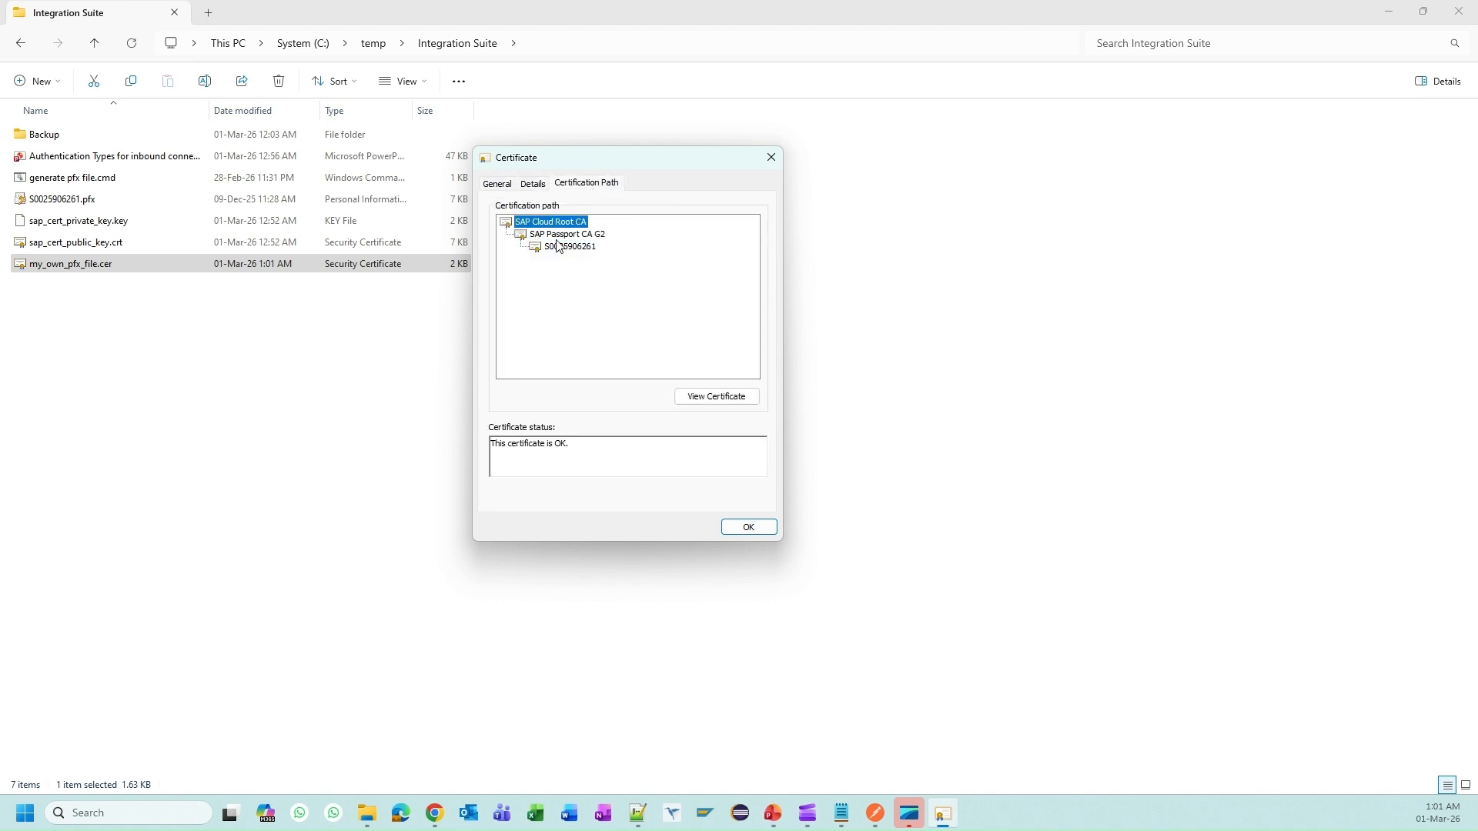
click(557, 247)
click(548, 223)
click(577, 247)
click(565, 235)
click(545, 223)
click(571, 236)
click(573, 248)
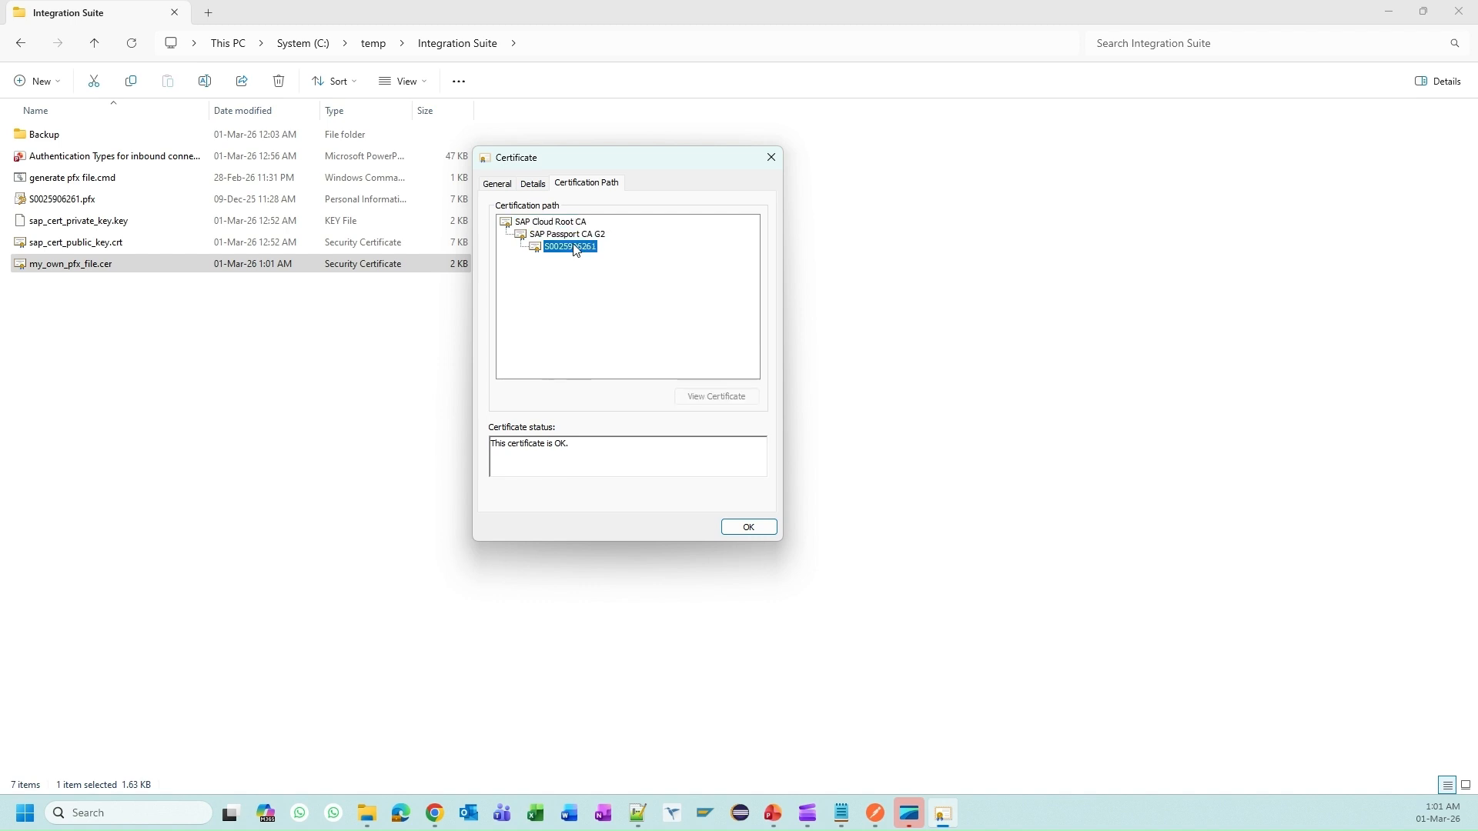
click(564, 236)
click(550, 223)
click(559, 249)
click(564, 235)
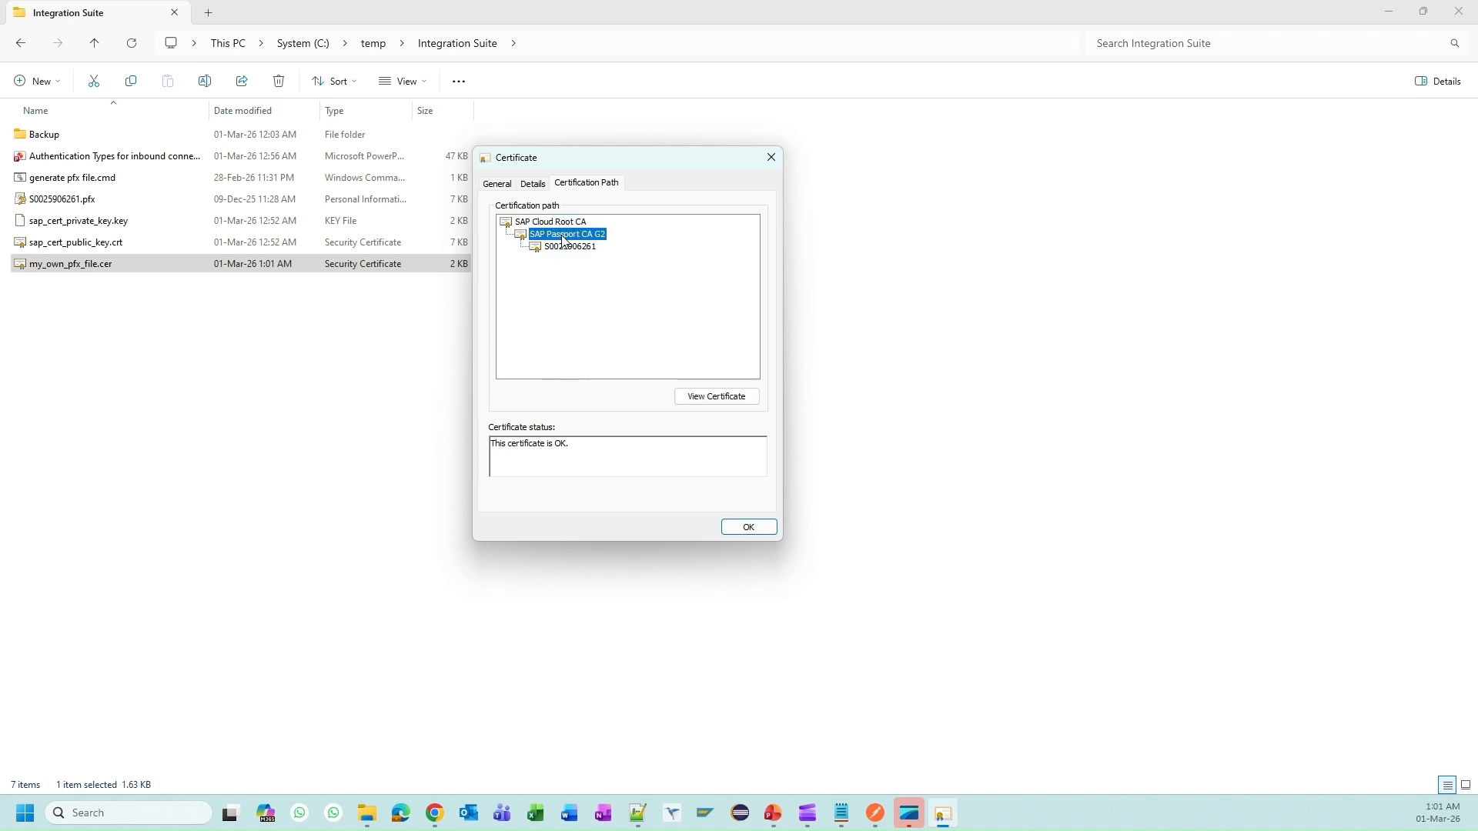
click(765, 530)
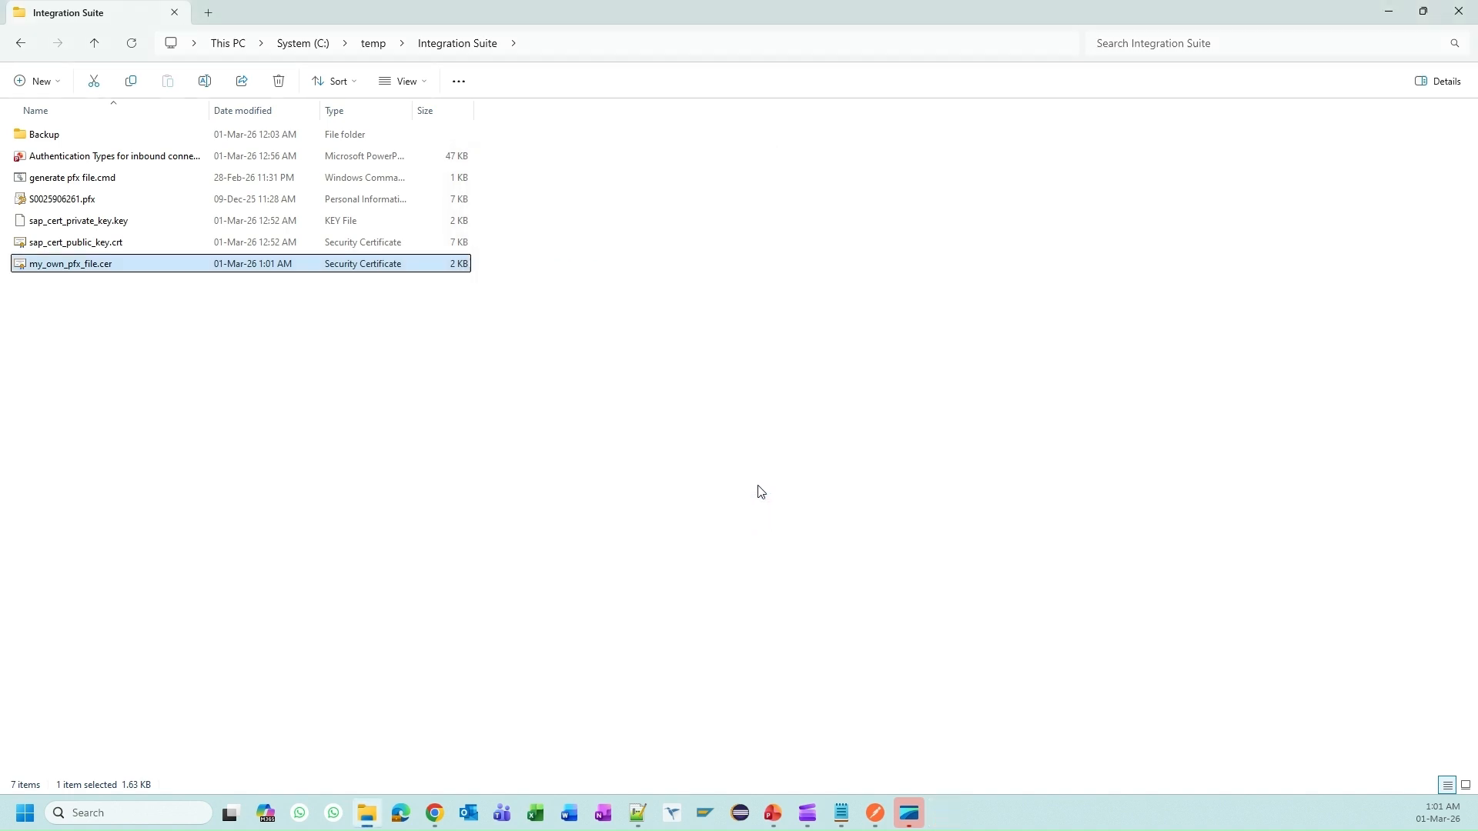
click(728, 332)
click(105, 268)
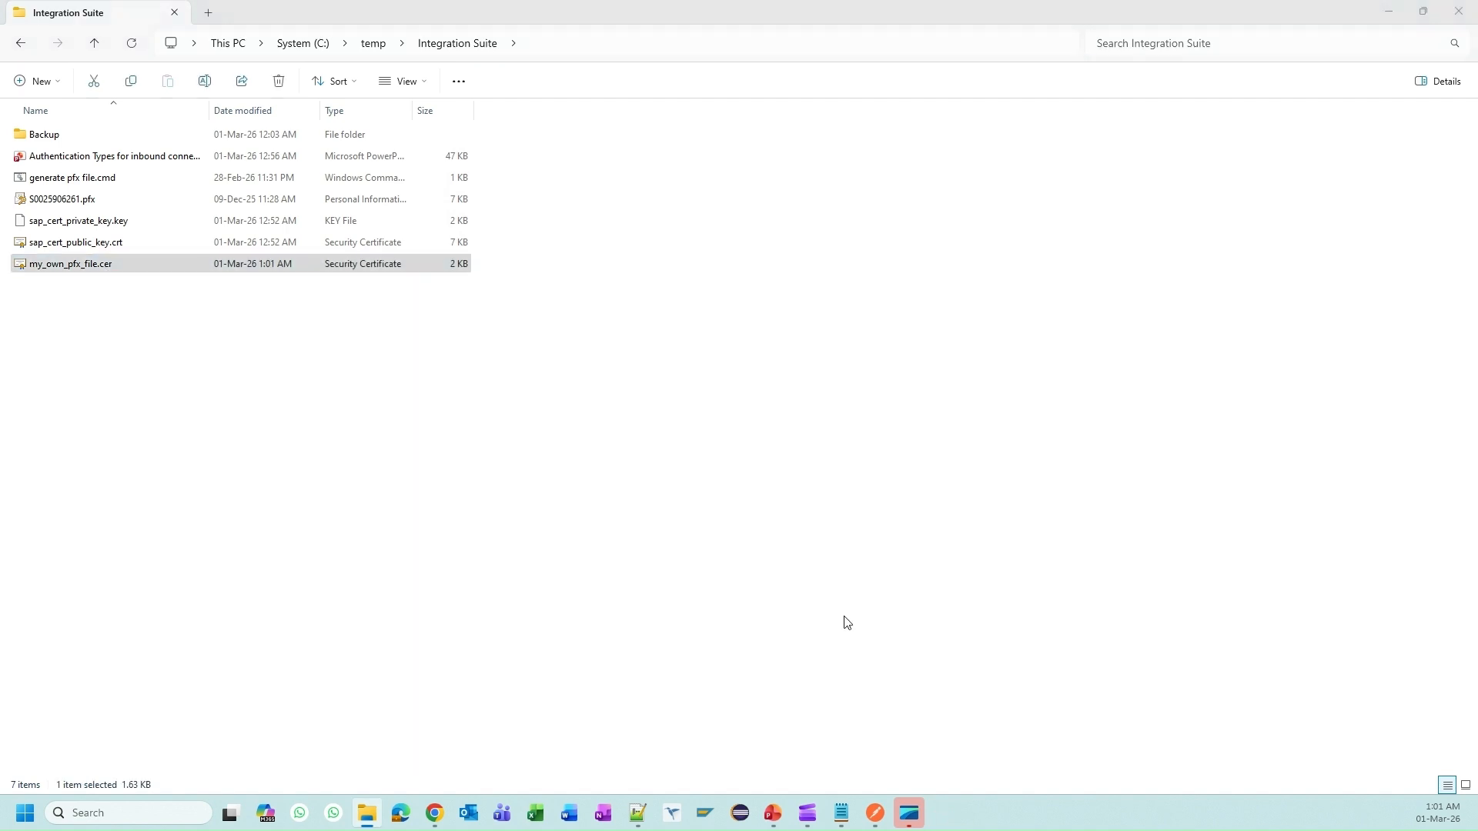
Step: Go back to the BTP Cockpit instances list and start a new service key for is_runtime_for_iflows_all
key(alt+Tab)
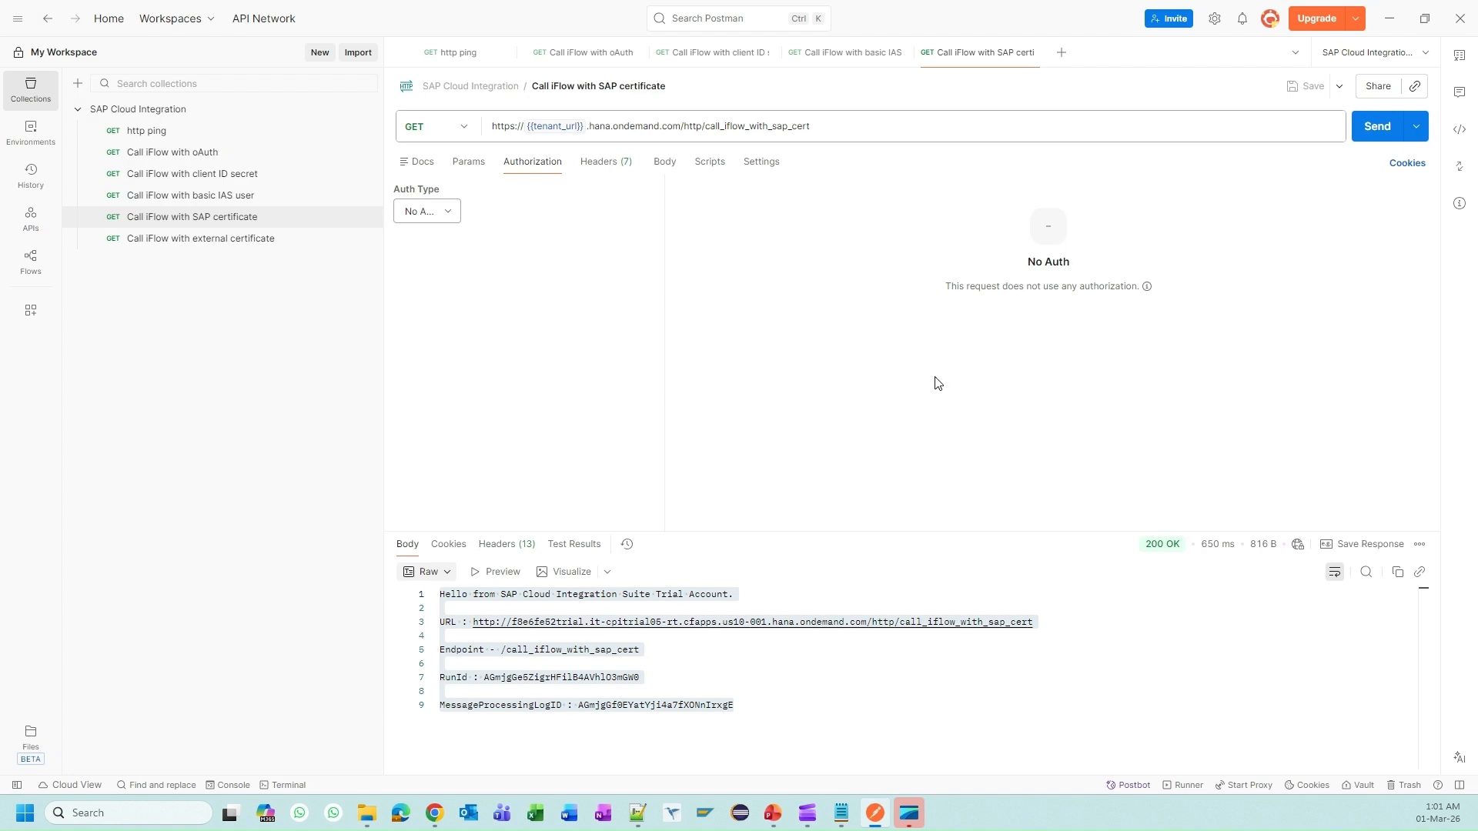
key(alt+Tab)
click(146, 22)
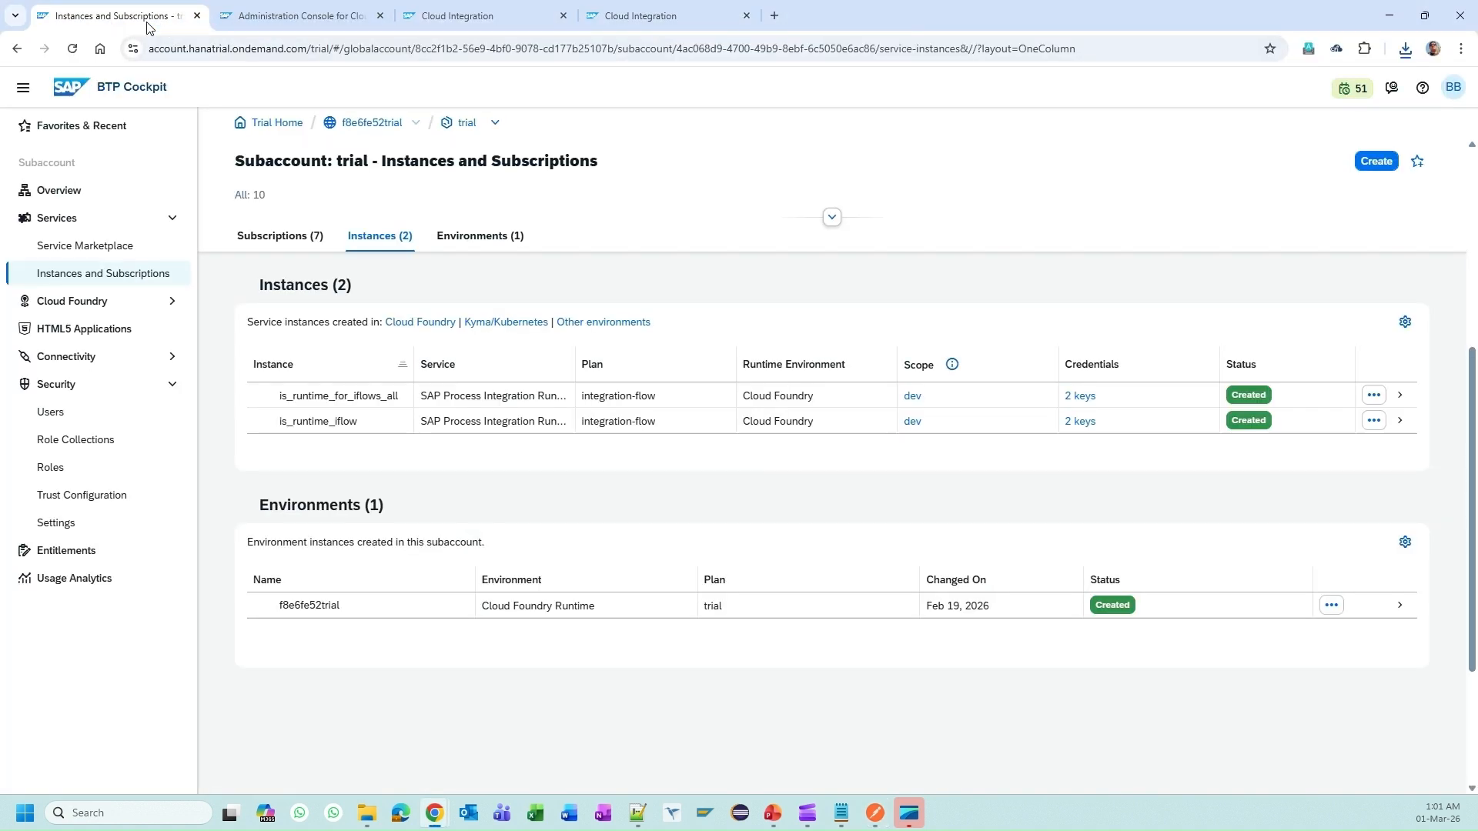
click(477, 15)
click(633, 19)
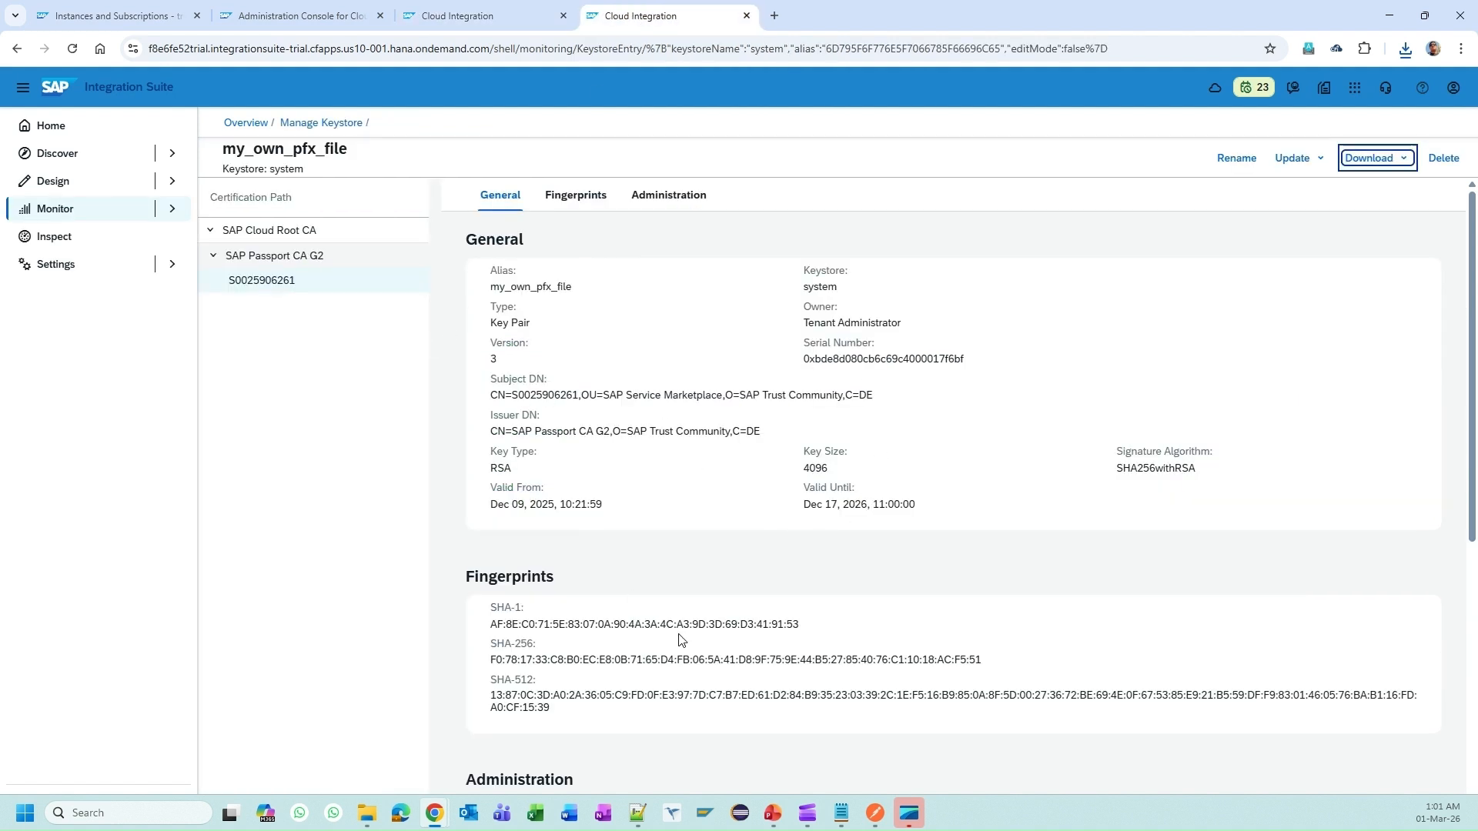
click(116, 16)
click(795, 396)
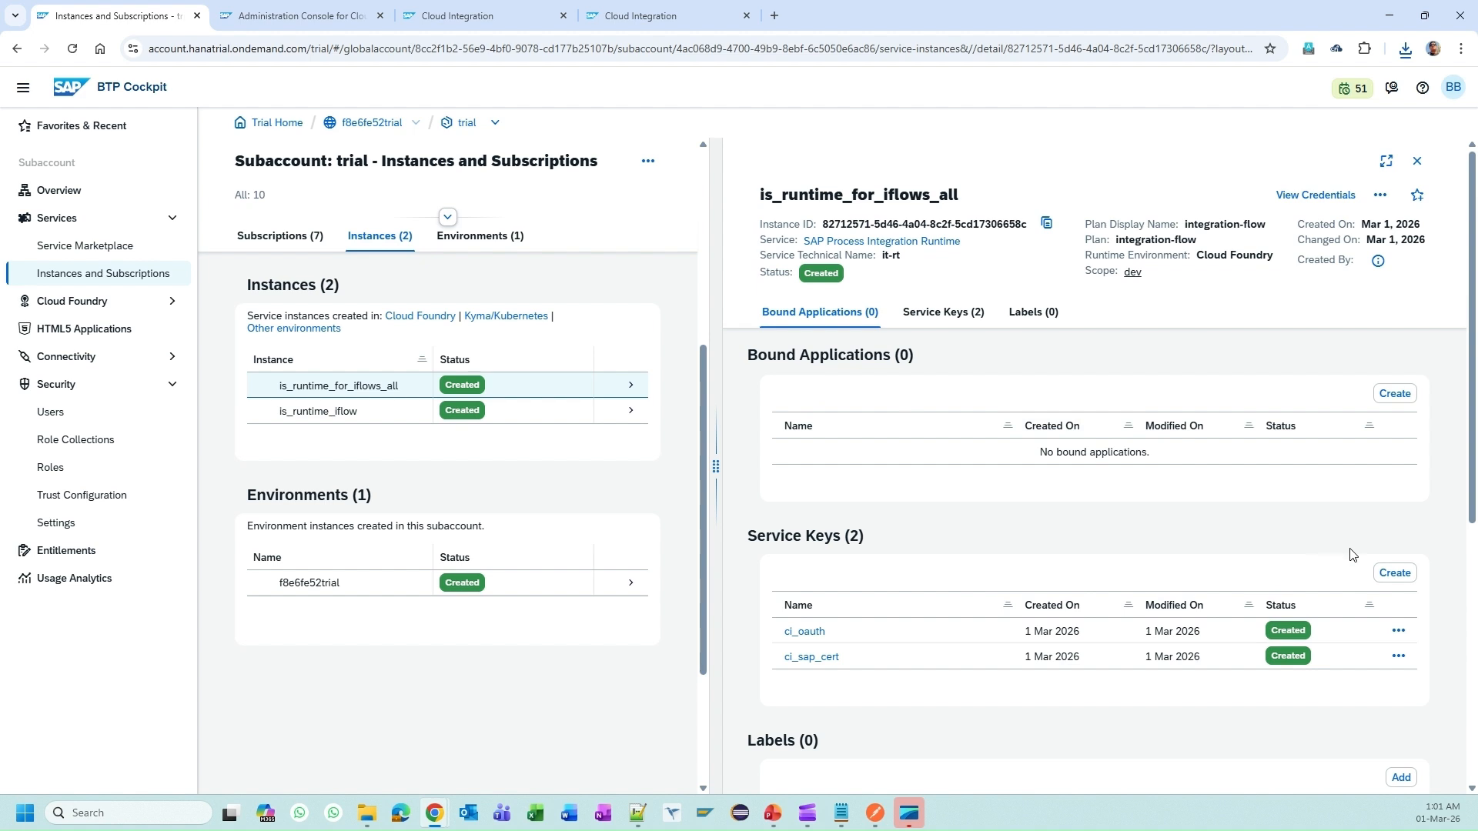
click(1390, 577)
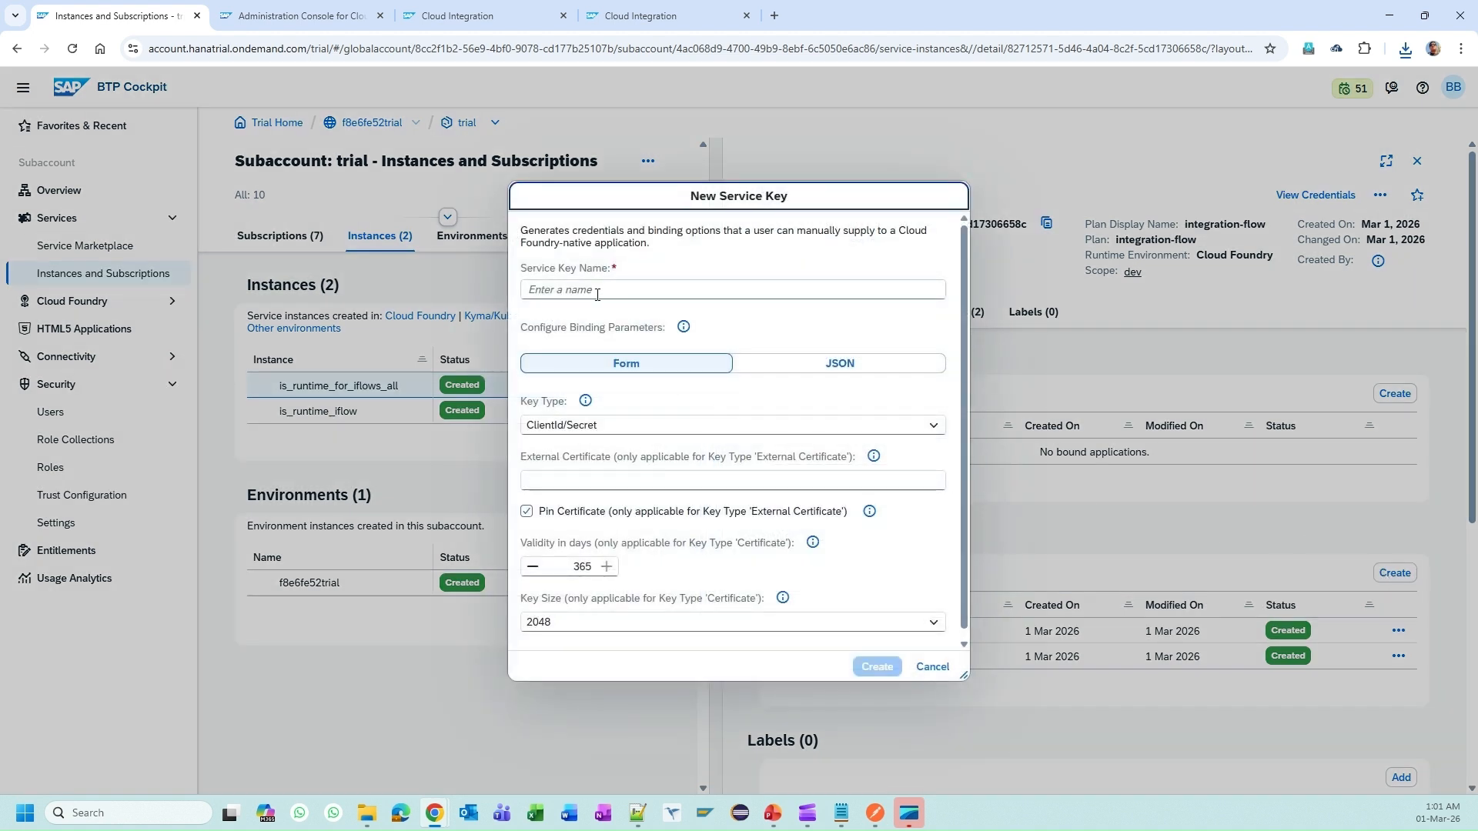
Step: Name the new service key ci_ext_cert and set its key type to External Certificate
click(598, 293)
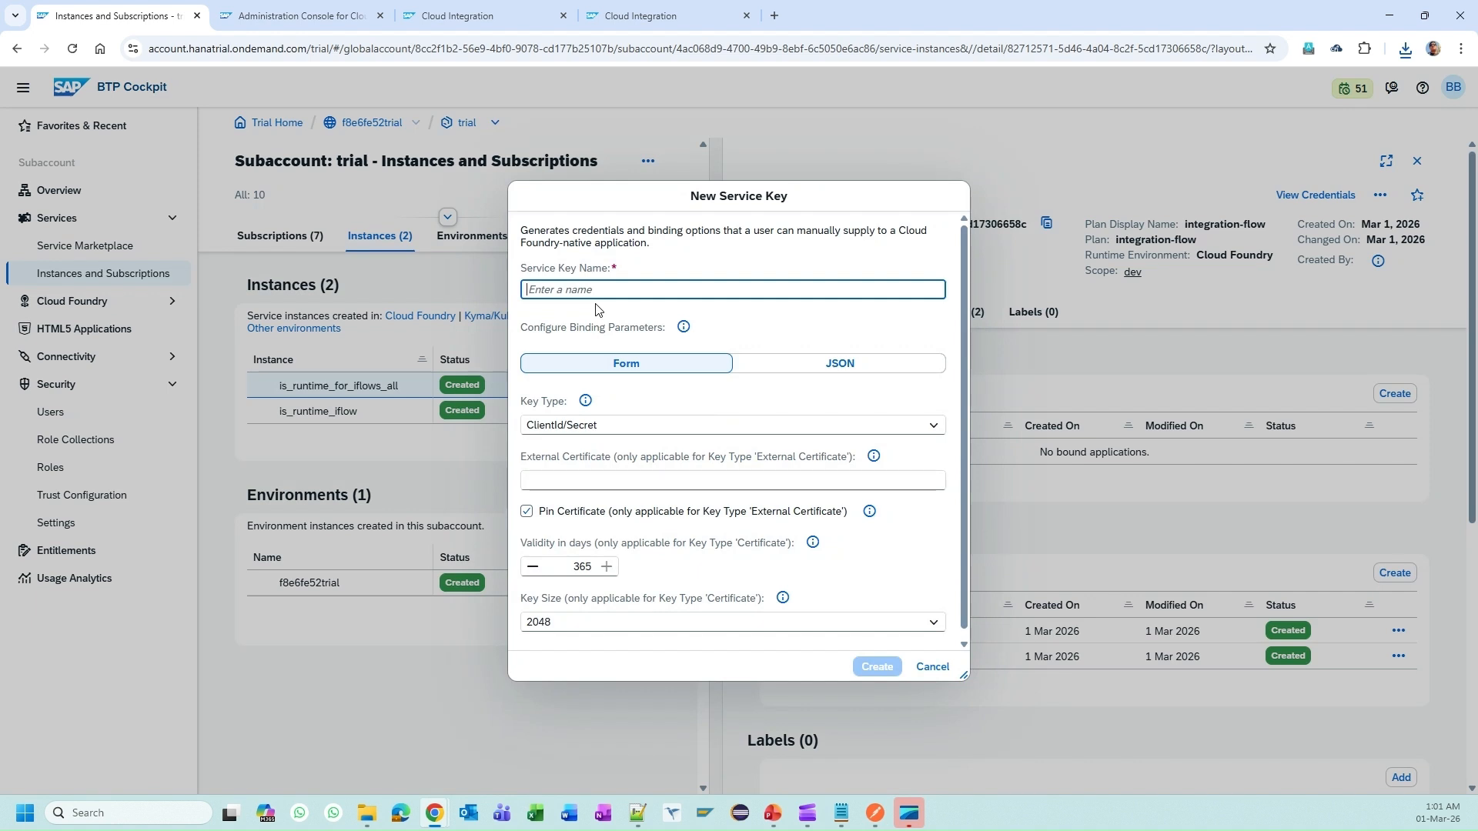
text(ci_ext_cert)
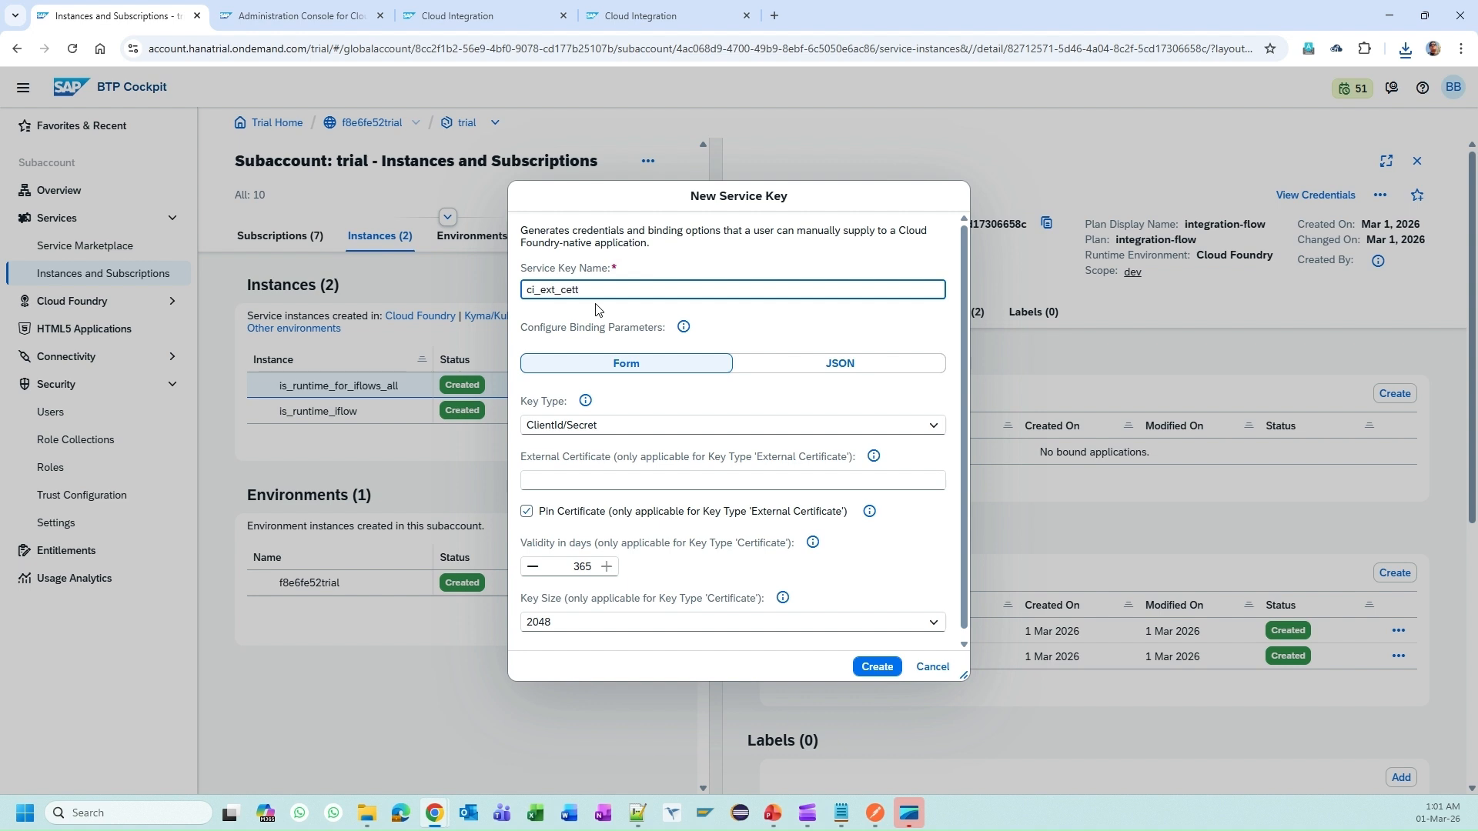
click(610, 425)
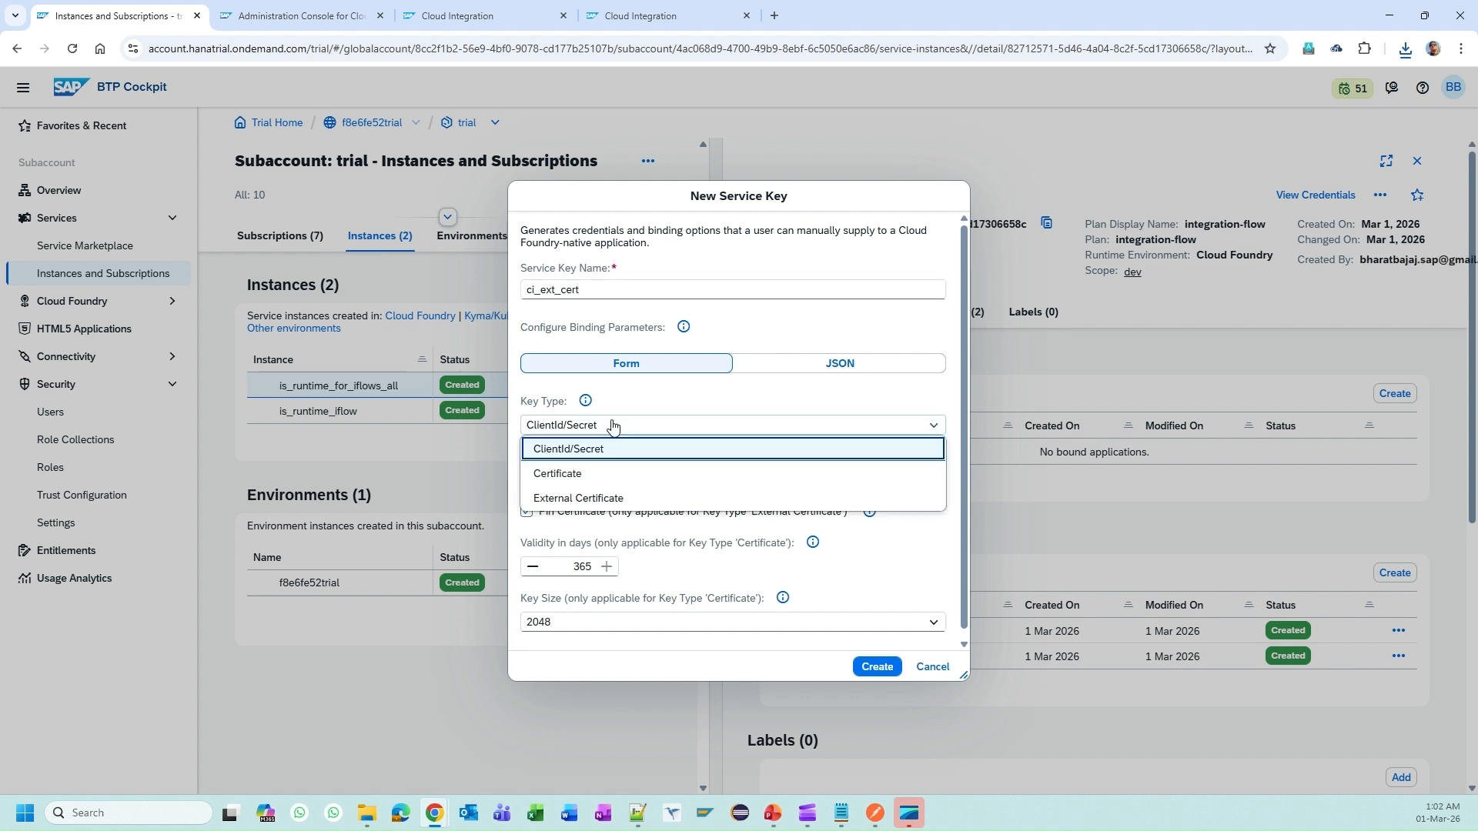
click(608, 499)
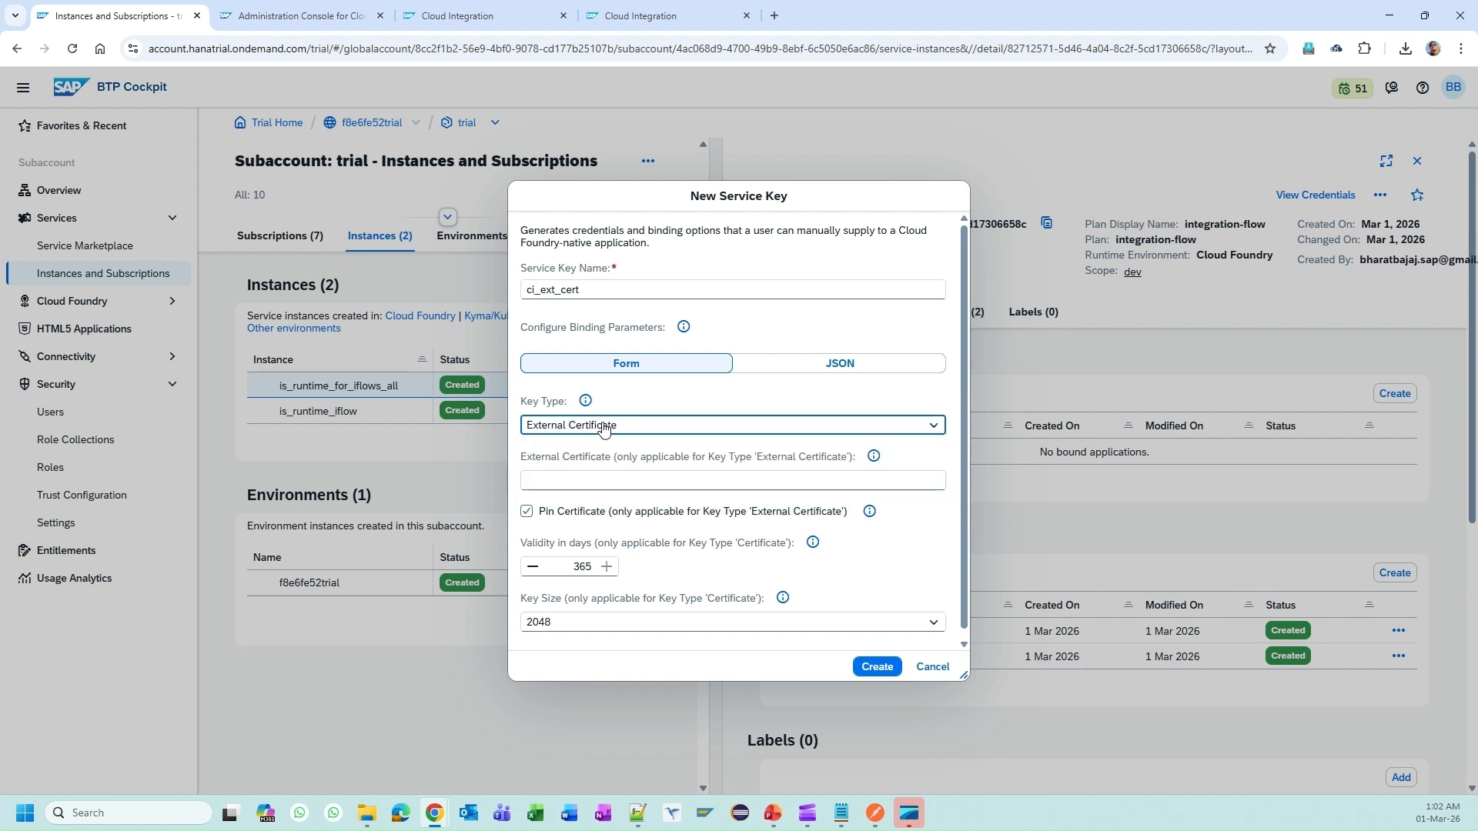
click(633, 482)
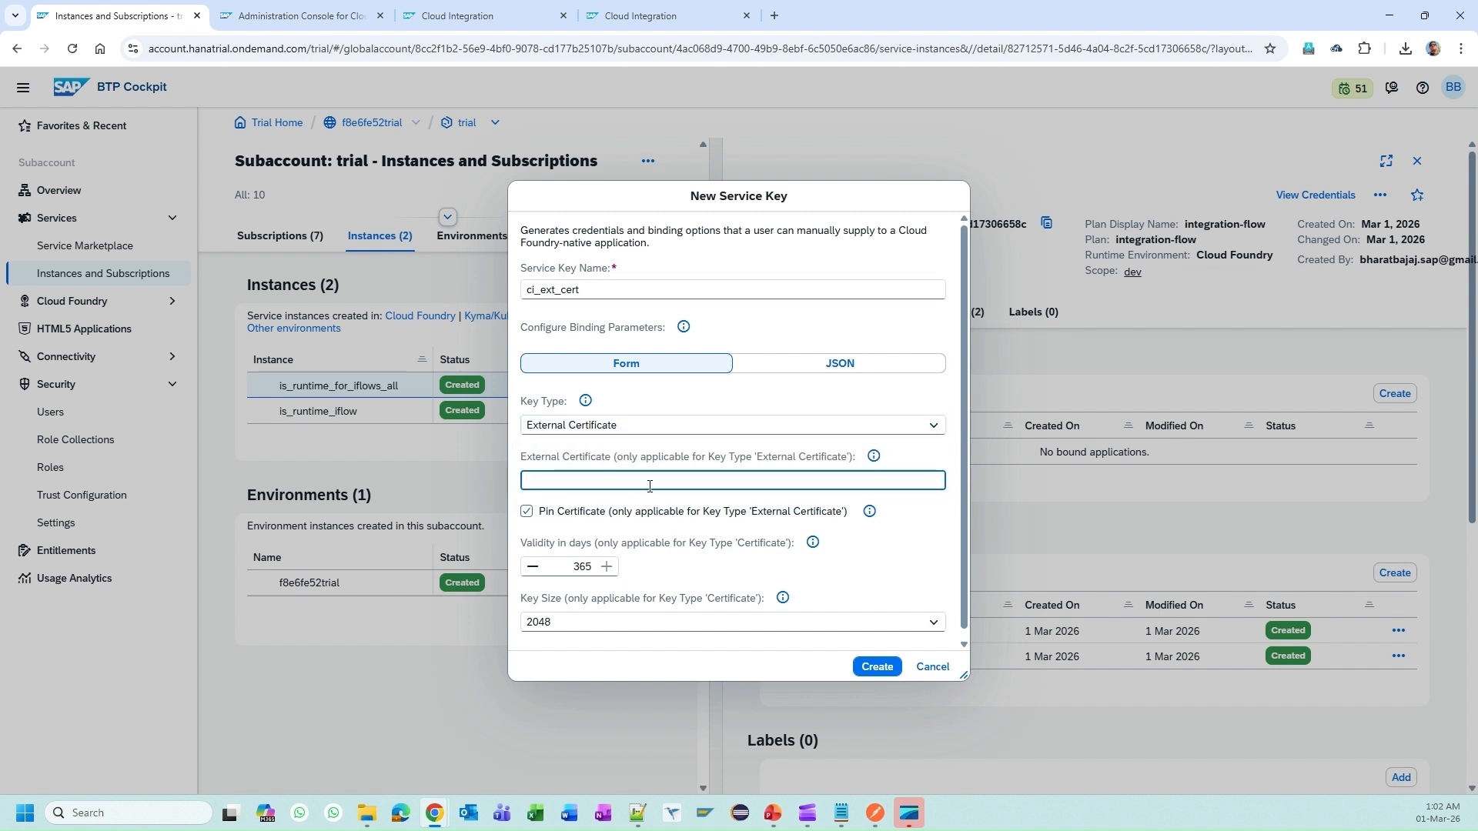
click(367, 814)
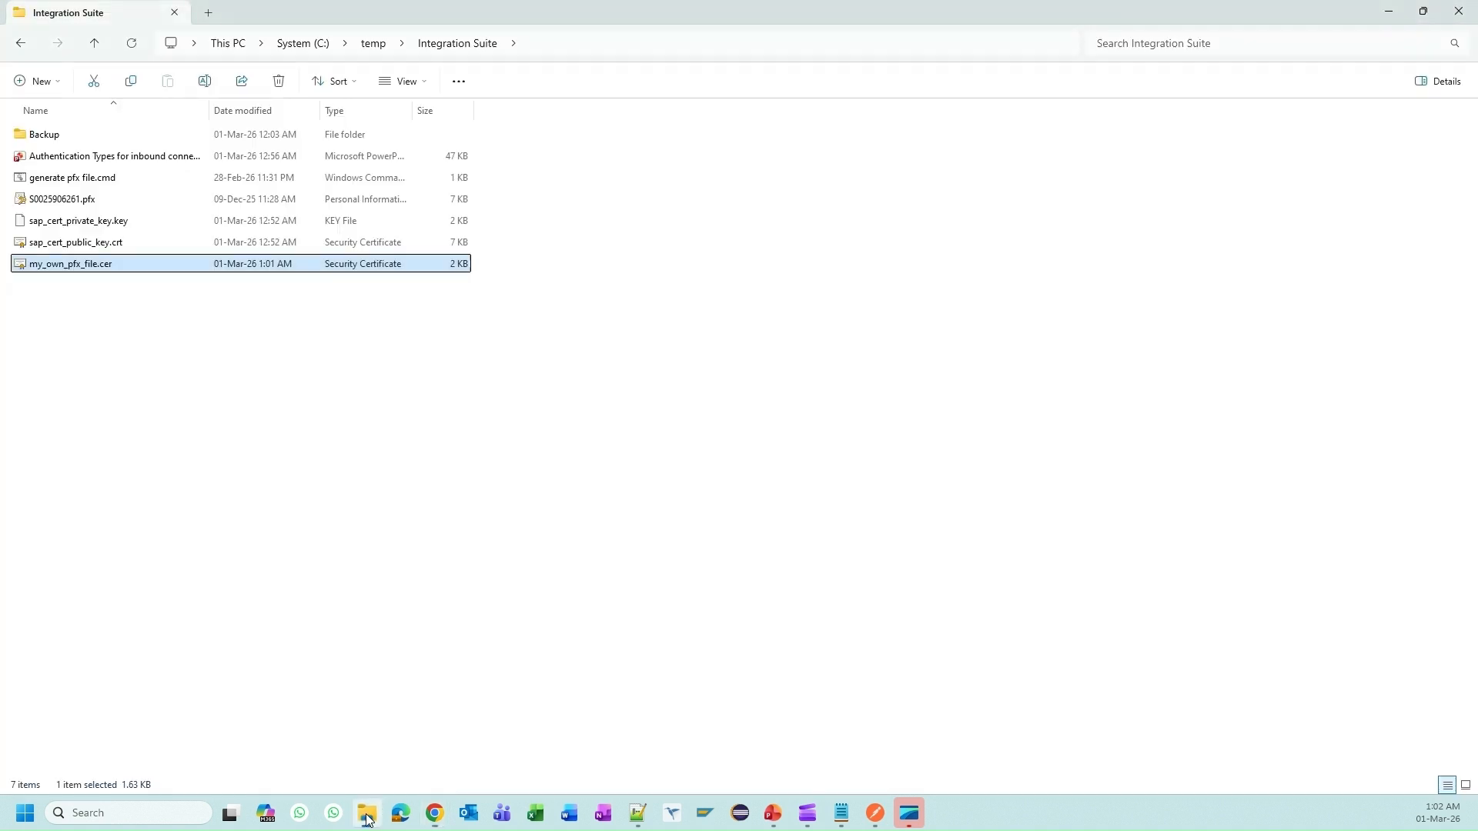
Step: Edit my_own_pfx_file.cer with Notepad++ to show its PEM certificate text
right_click(117, 271)
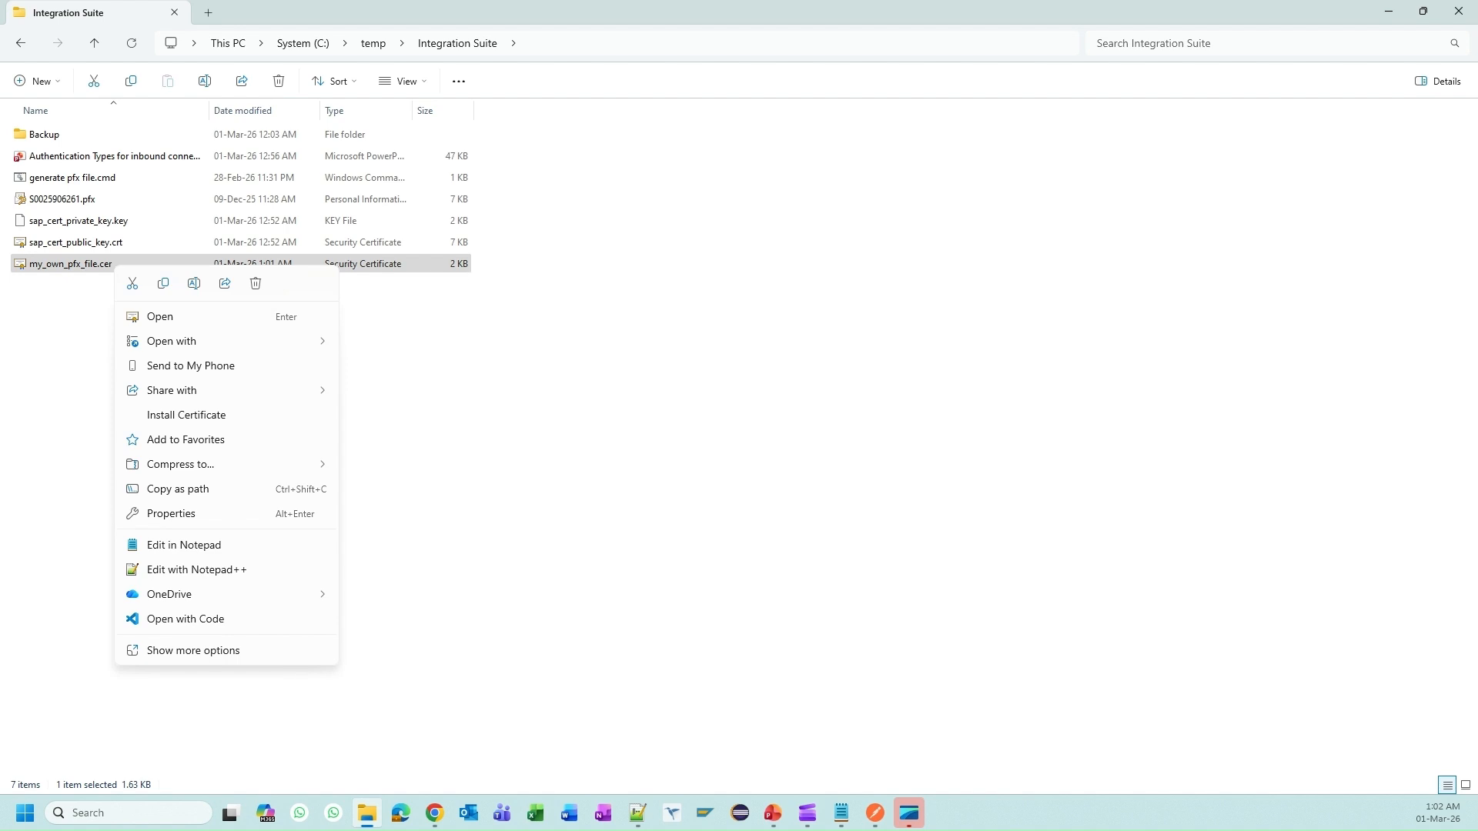
click(219, 572)
Step: Copy the PEM certificate text from Notepad++ into ci_ext_cert's External Certificate field
click(224, 571)
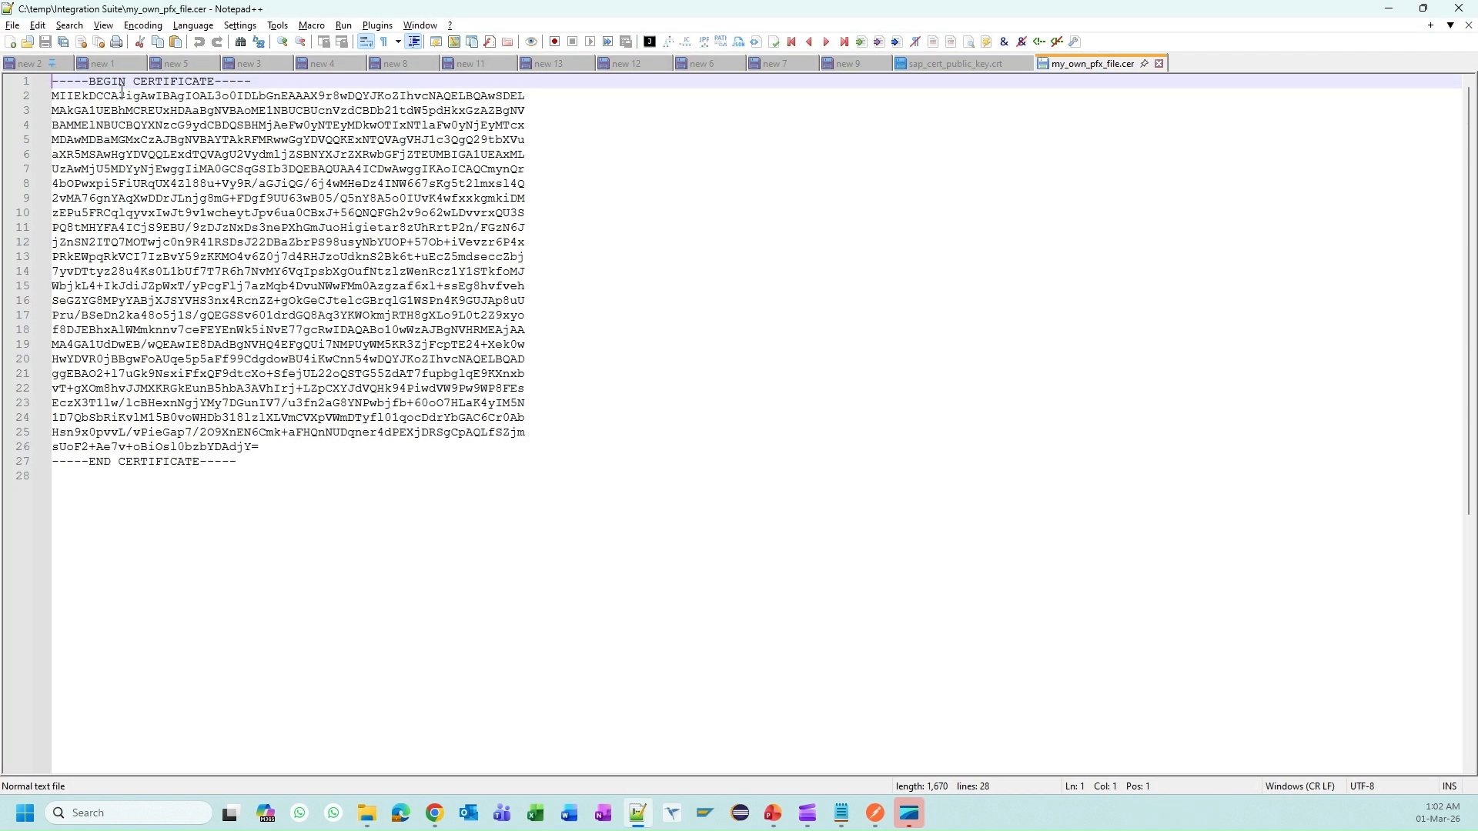
drag(273, 472, 51, 81)
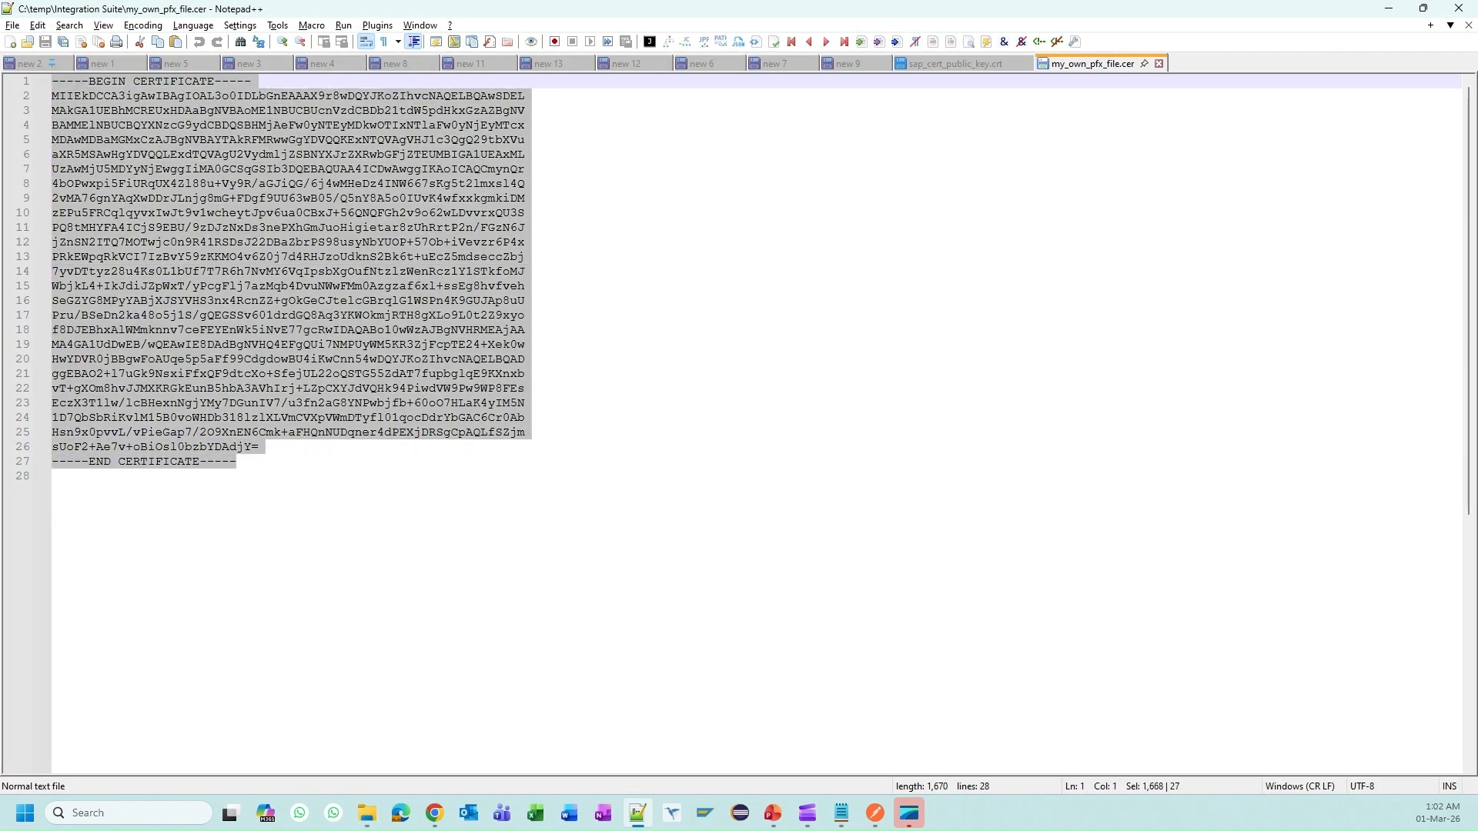
key(alt+Tab)
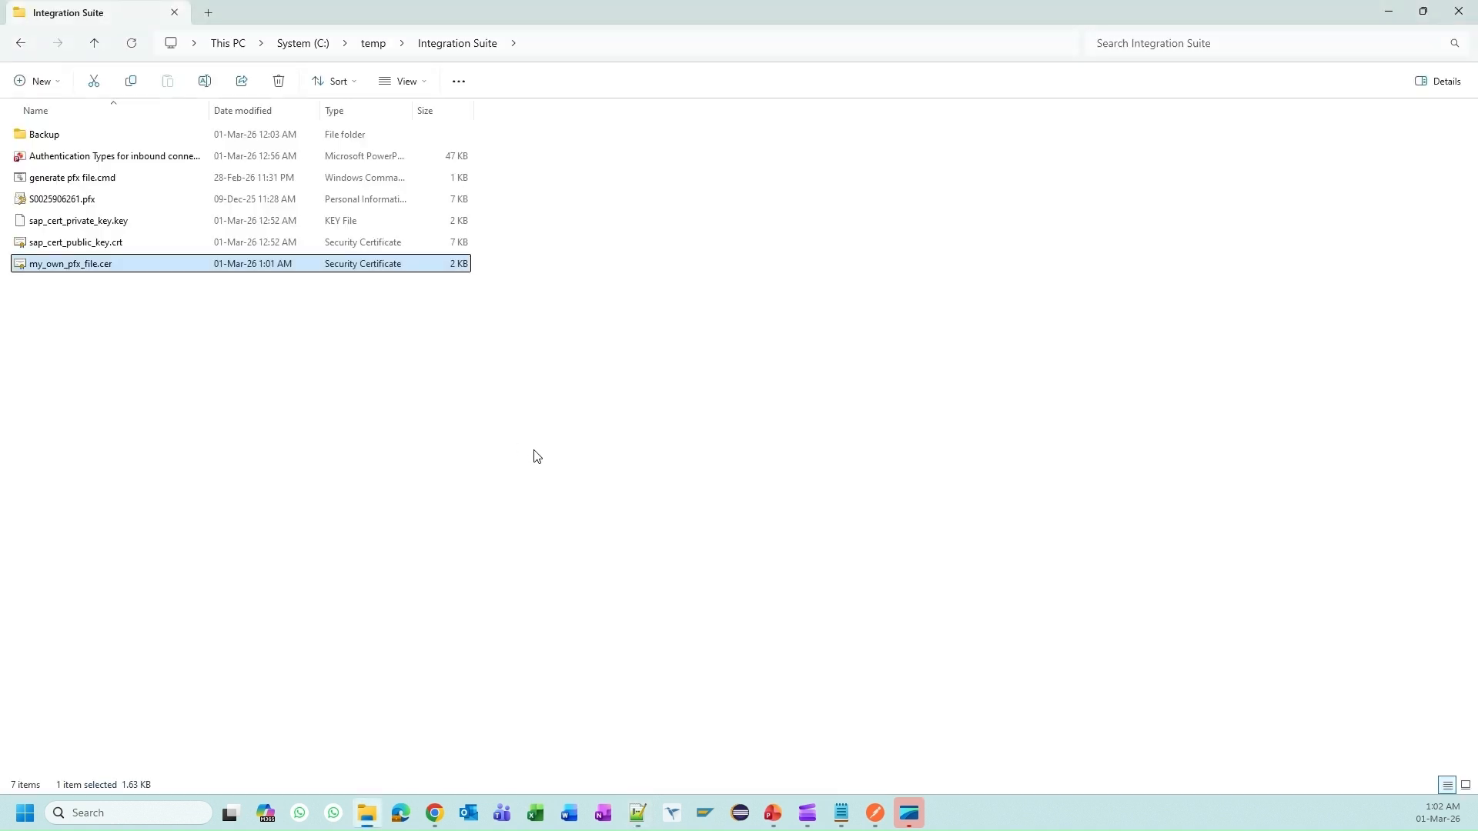
key(alt+Tab)
key(ctrl+v)
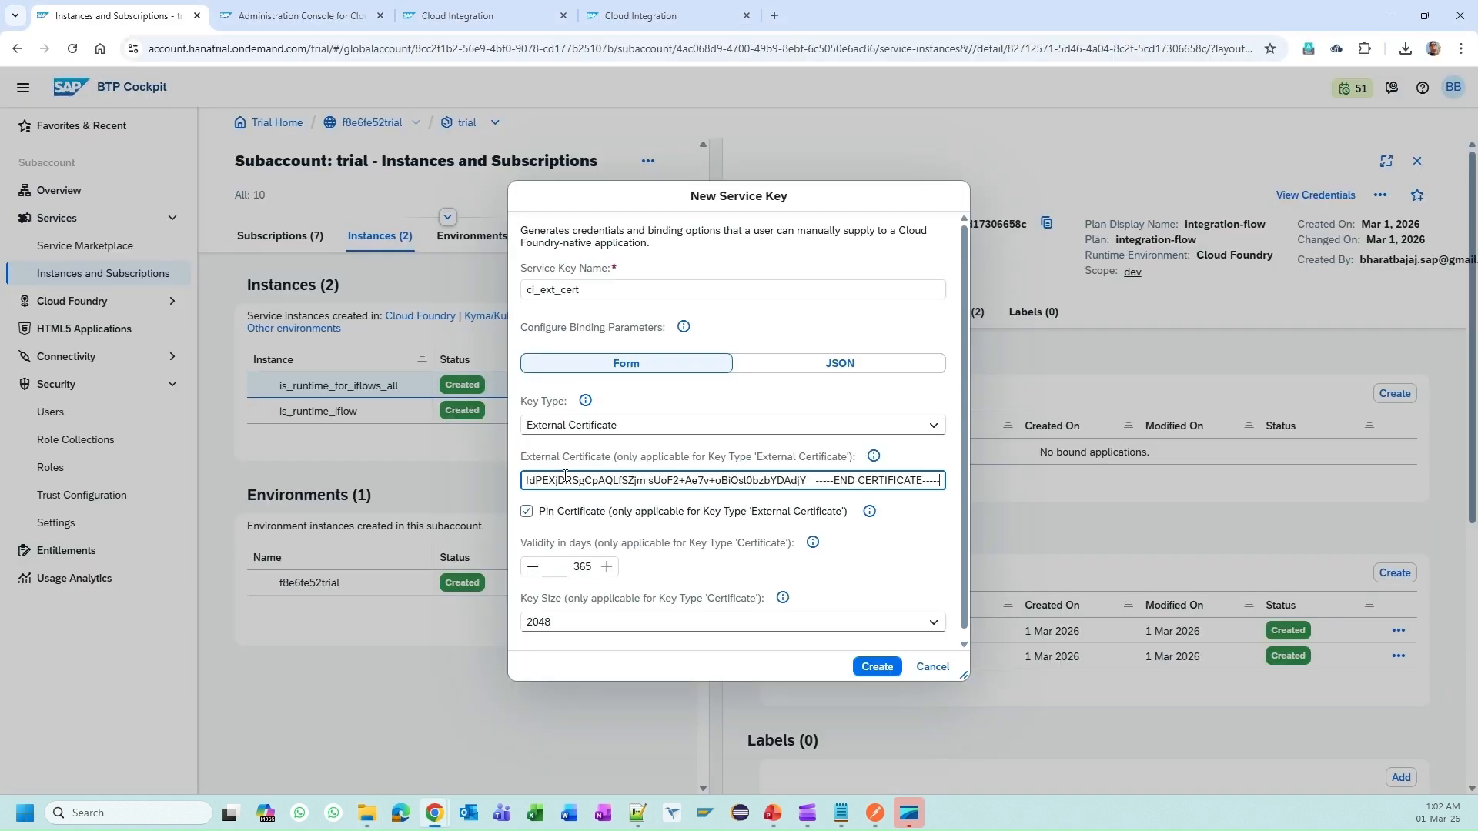
Step: Create the ci_ext_cert service key using the pasted external certificate
key(Home)
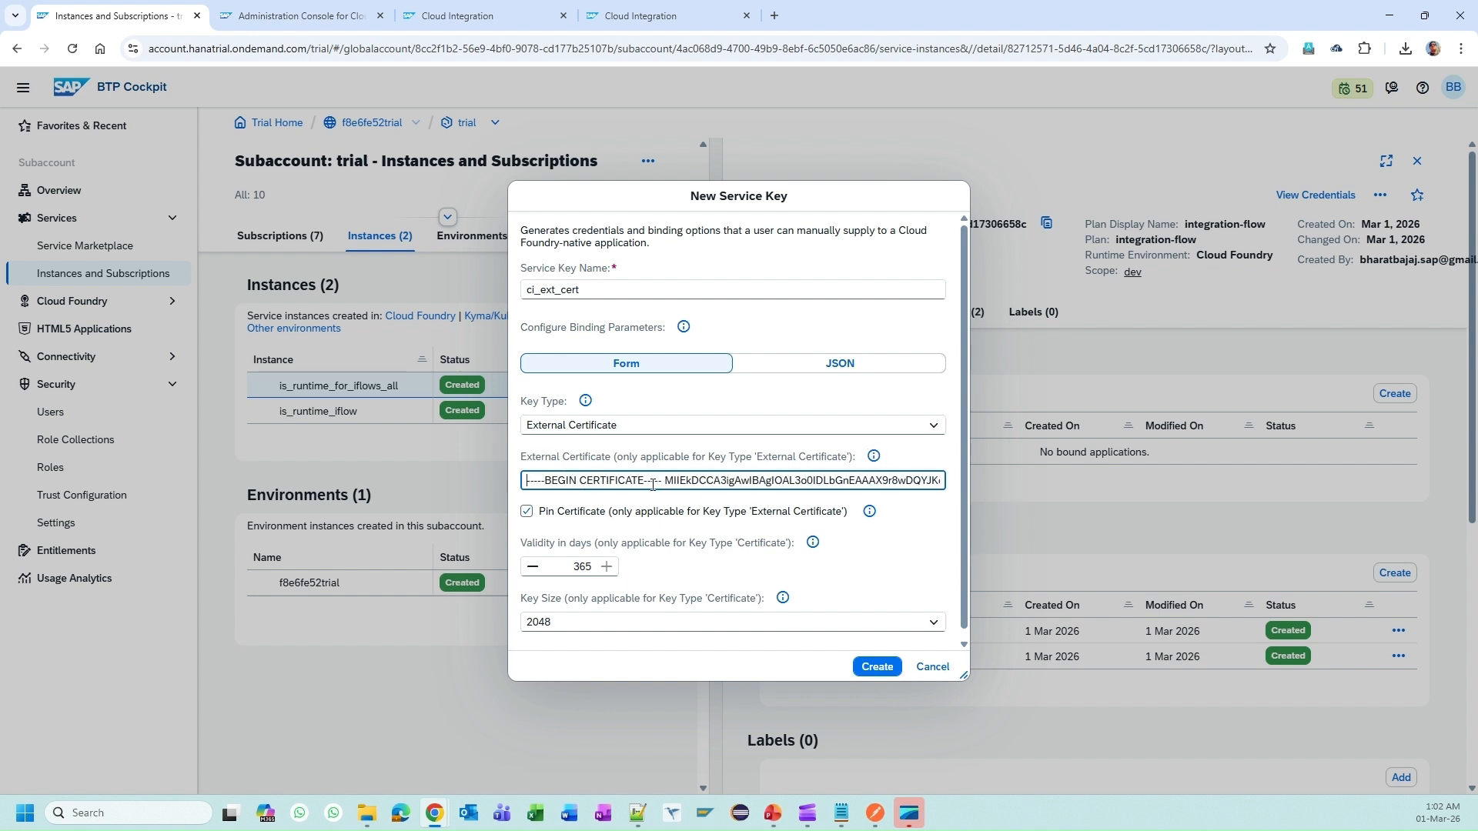
click(878, 668)
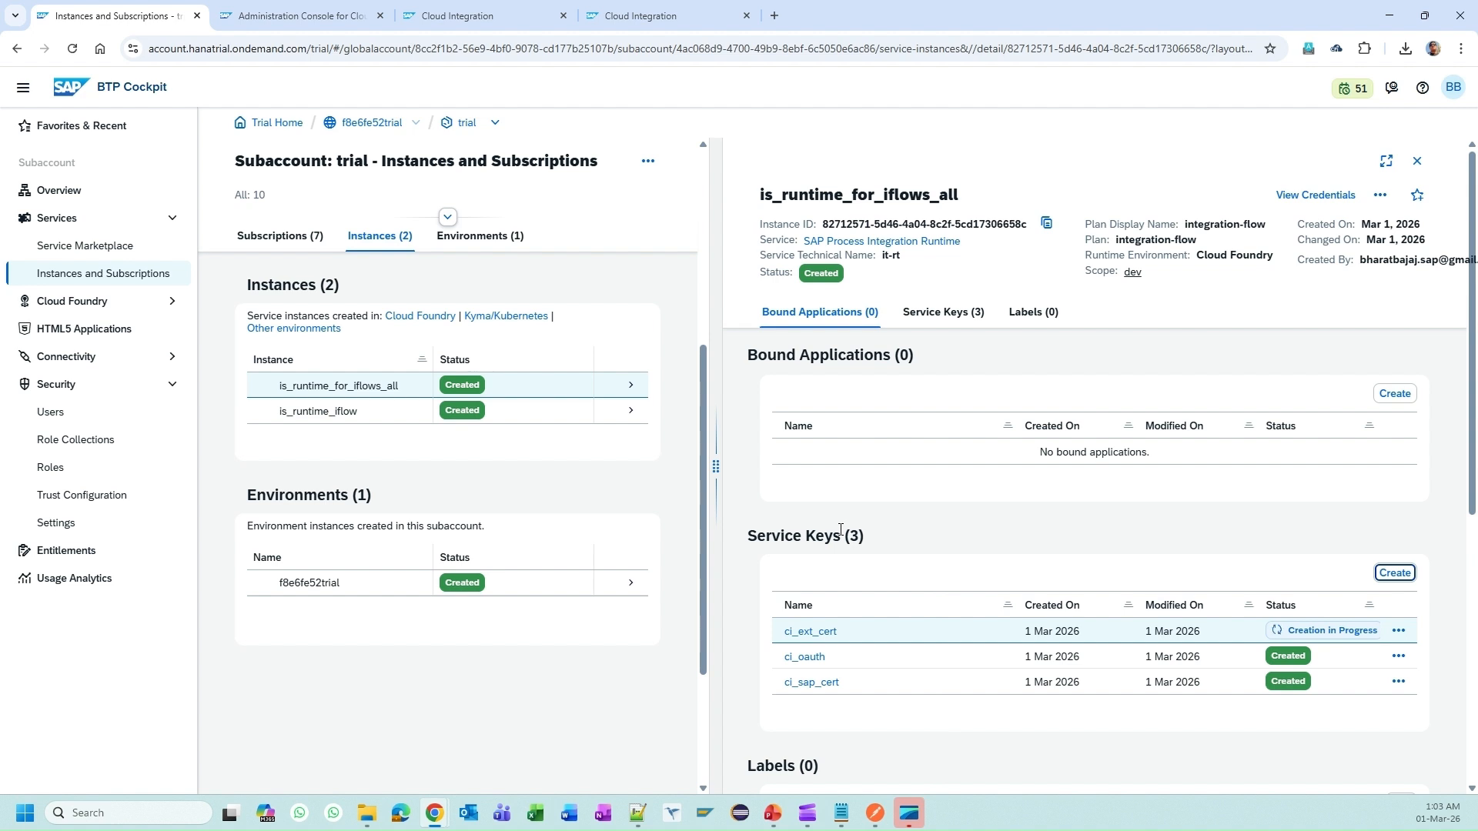
Step: Open the IF005 External Certificate iFlow in the artifact editor
click(456, 14)
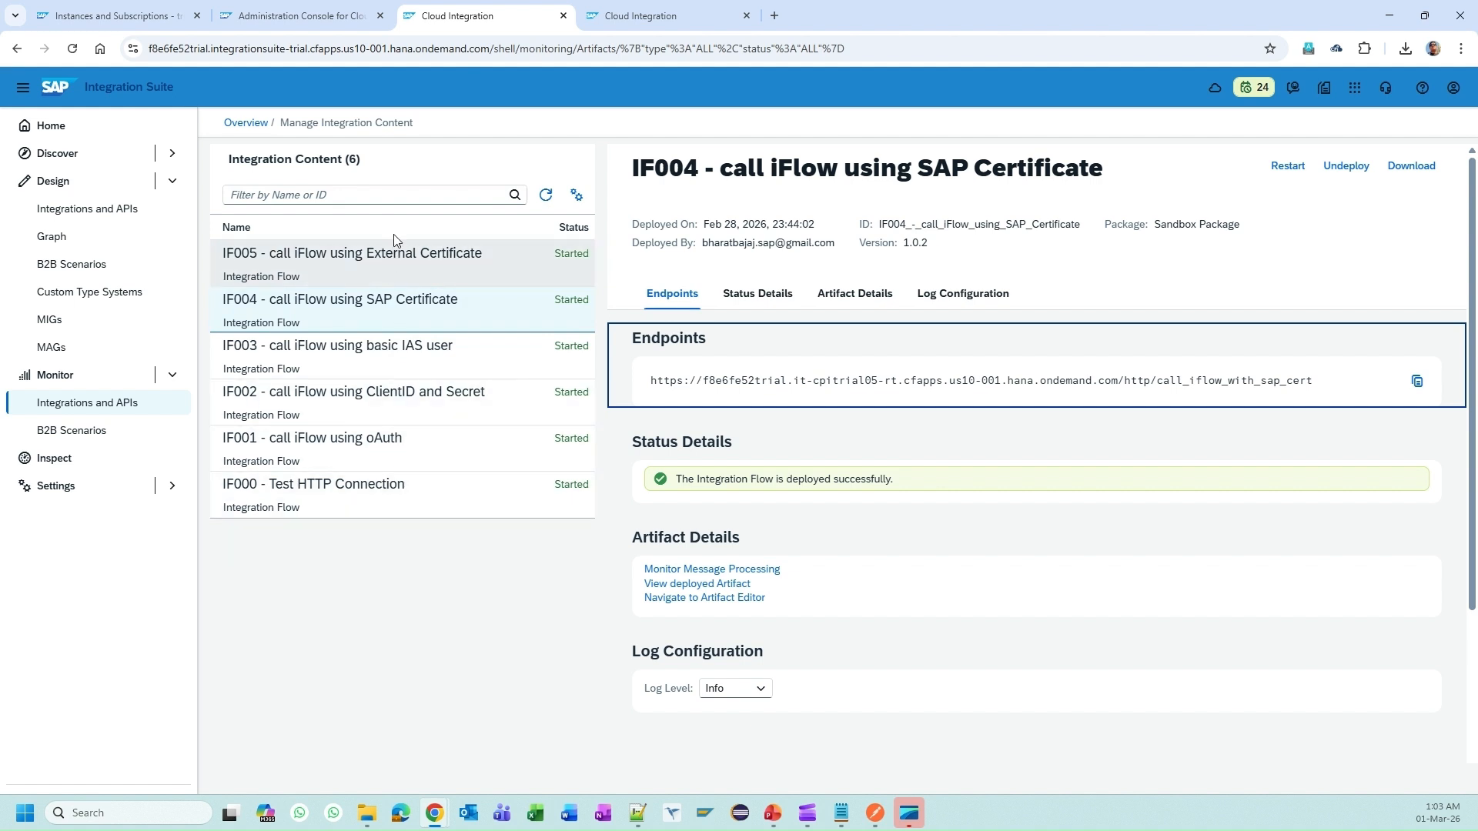
click(429, 267)
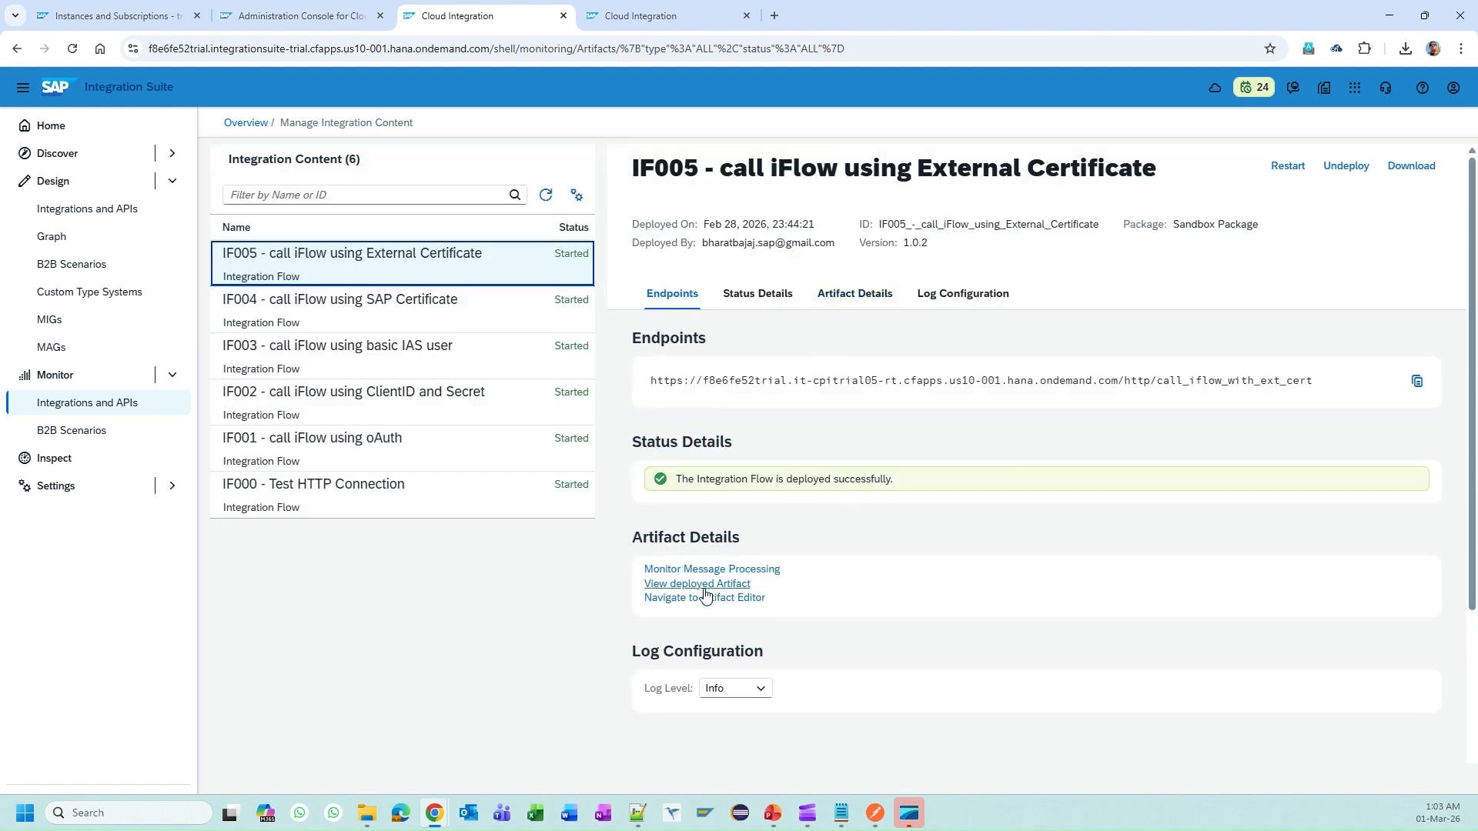
triple_click(741, 605)
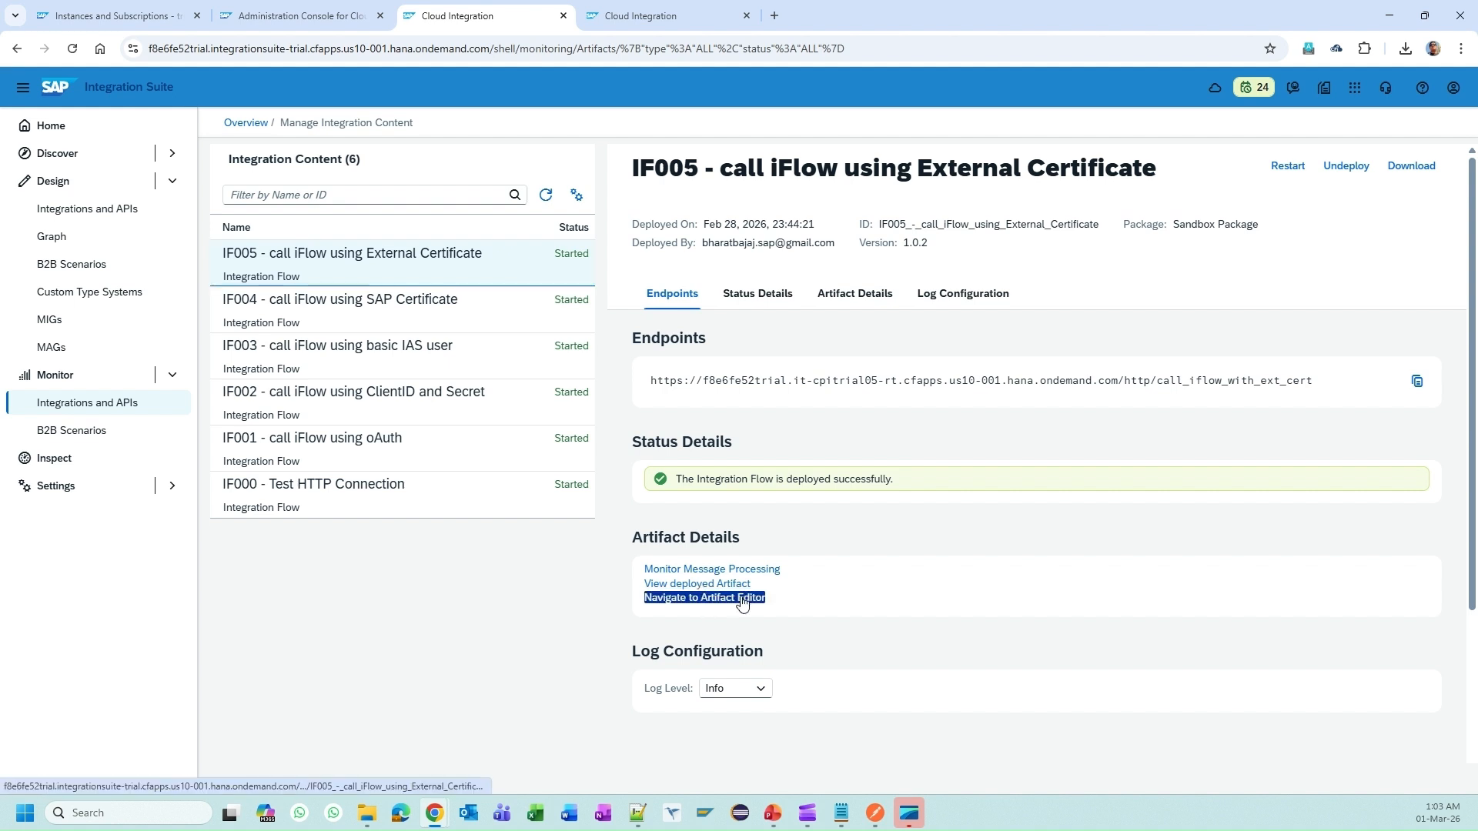
click(741, 605)
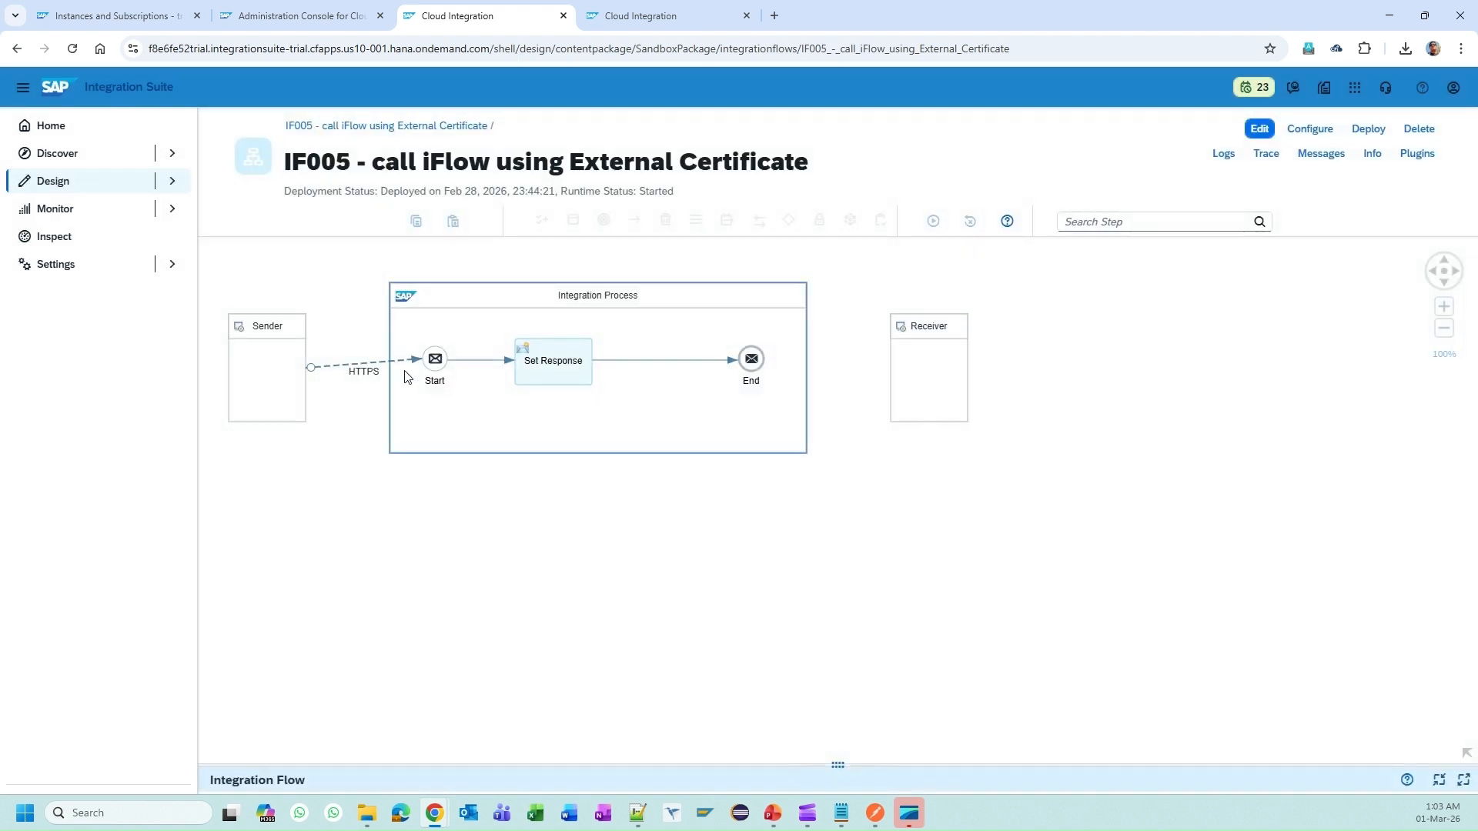
Step: Check the HTTPS sender's address /call_iflow_with_ext_cert, then return to the presentation slide
click(378, 362)
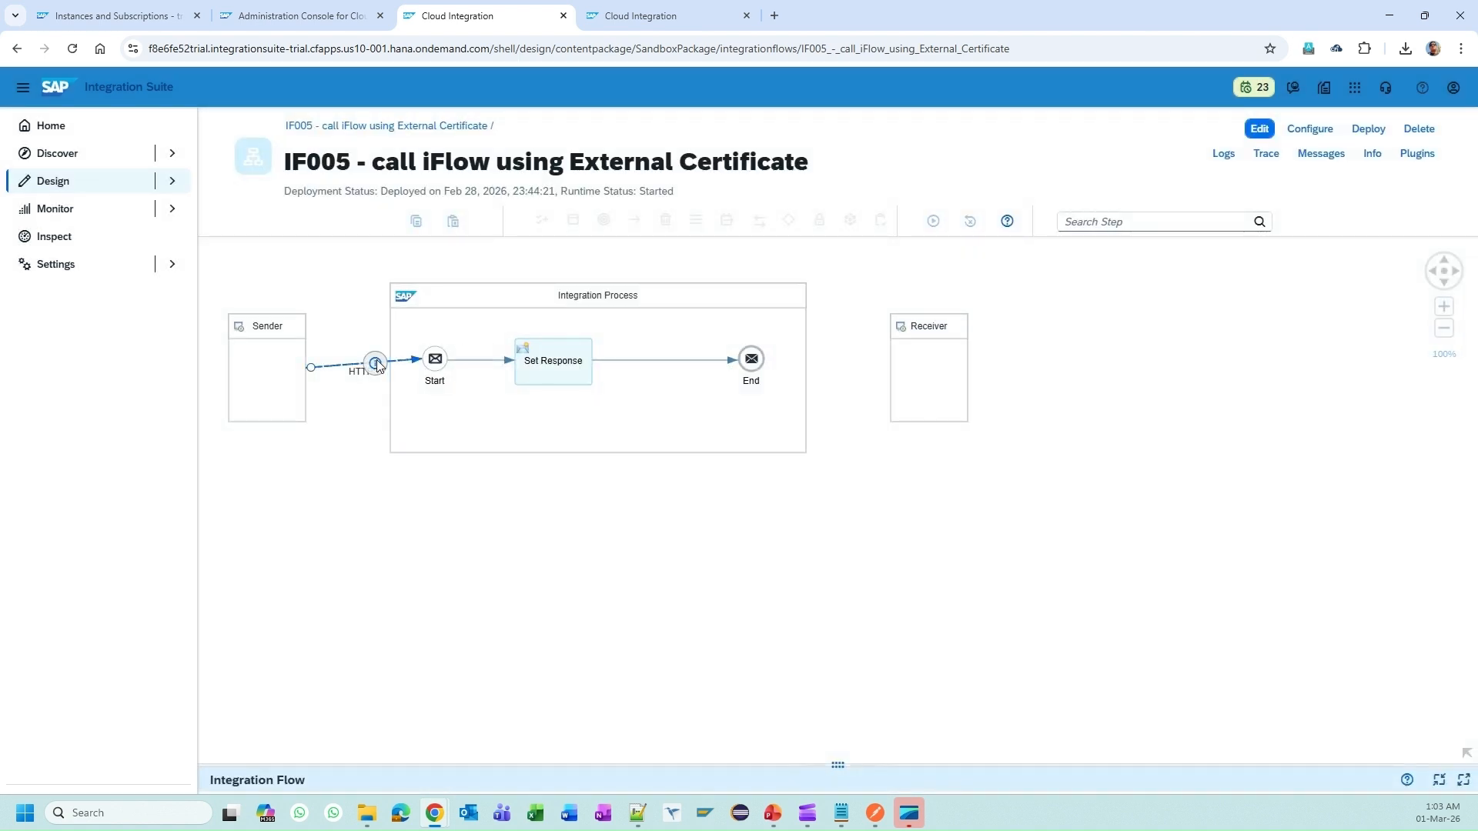
drag(856, 765, 782, 514)
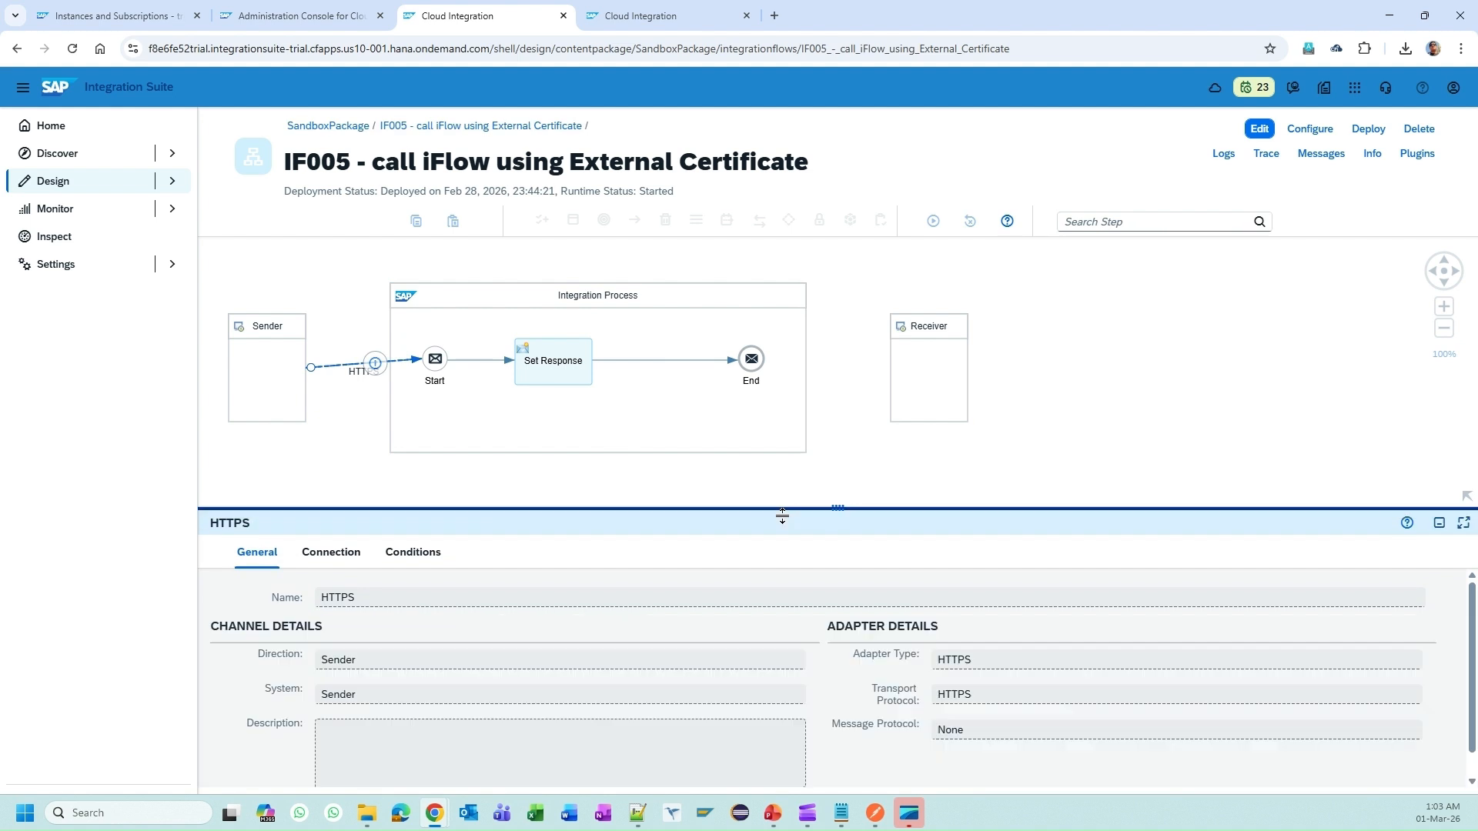
click(331, 553)
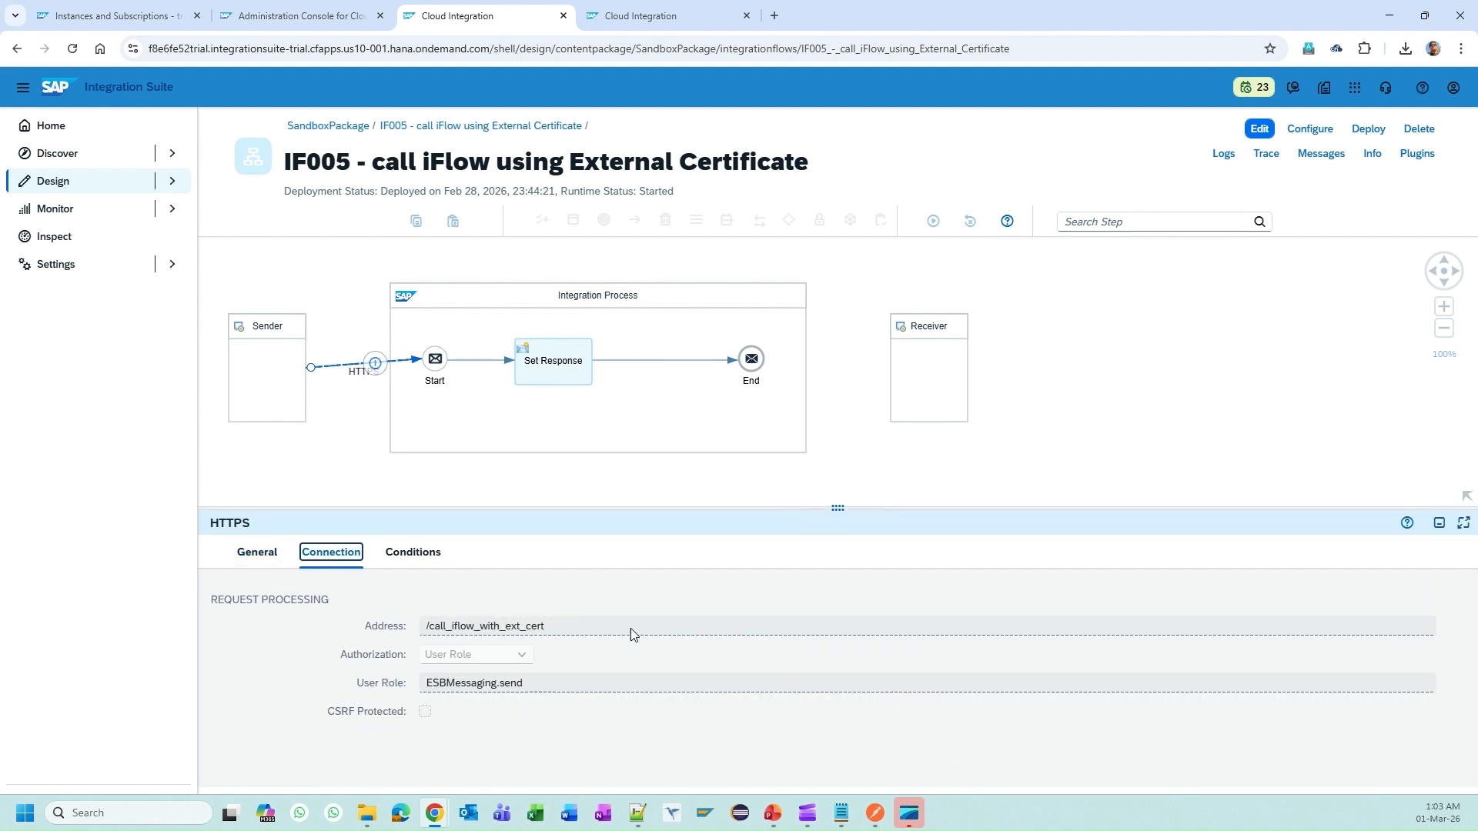
drag(700, 508, 732, 616)
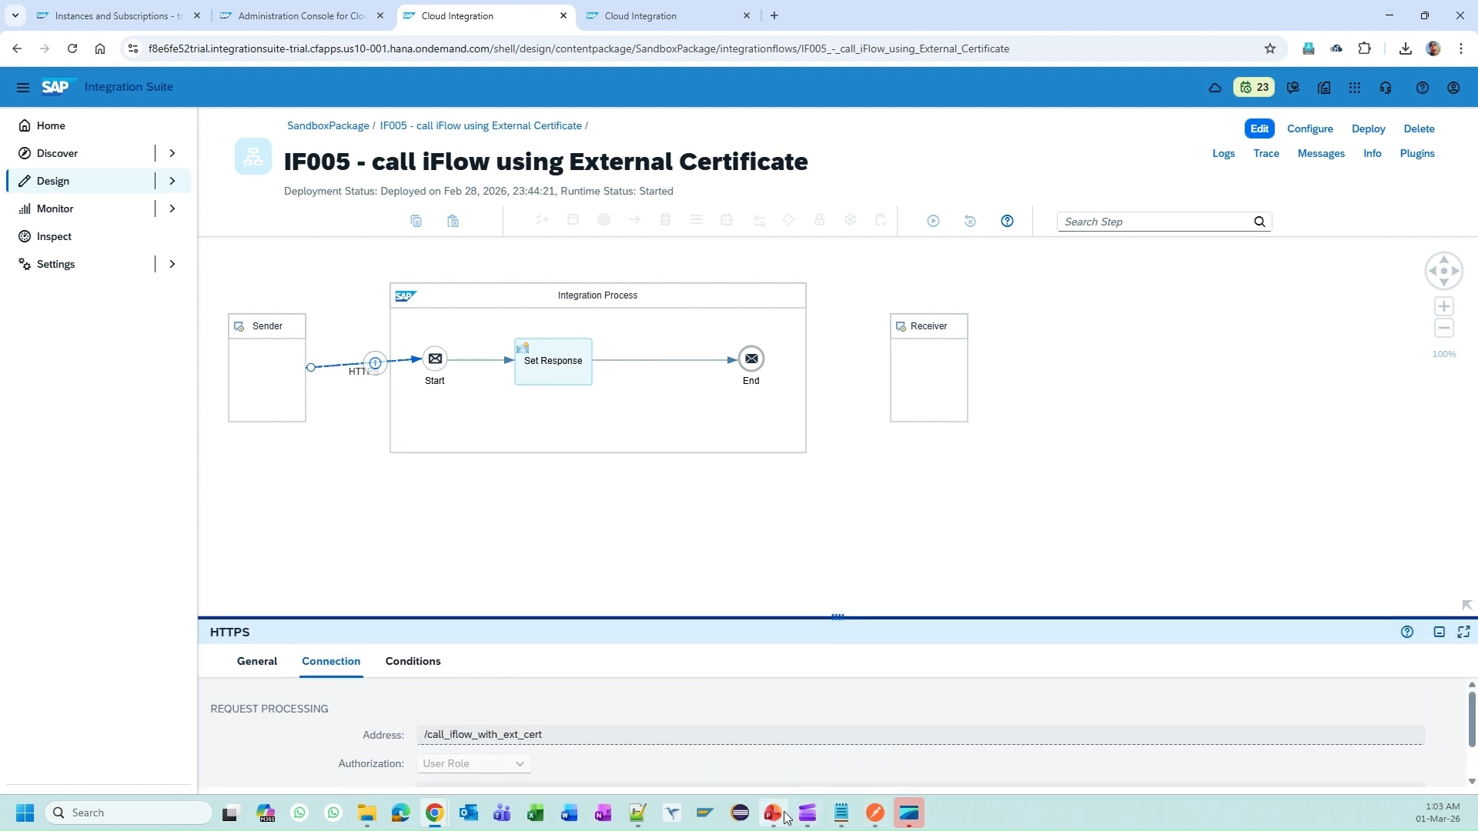
click(307, 14)
click(163, 9)
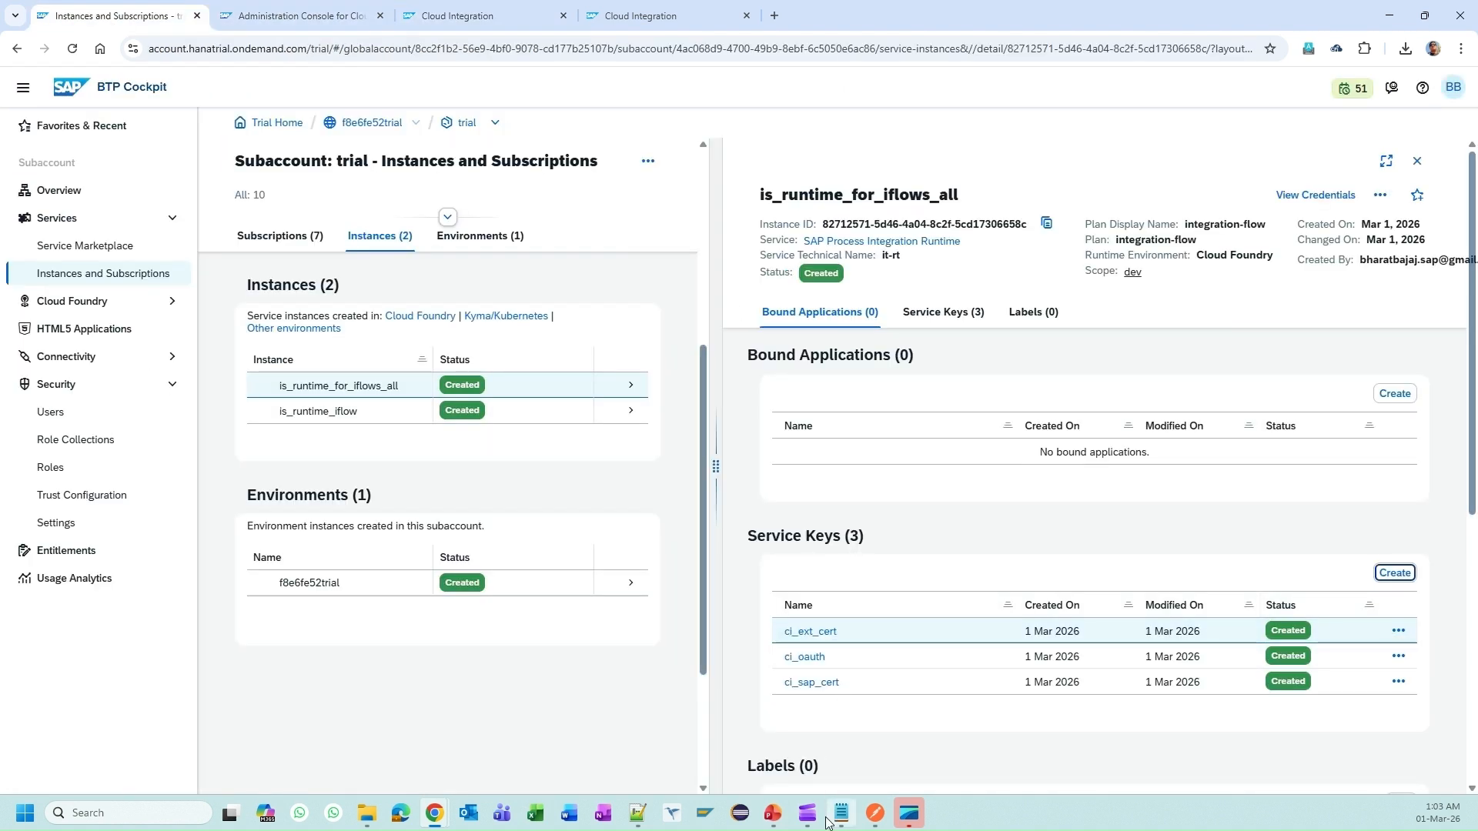
click(776, 810)
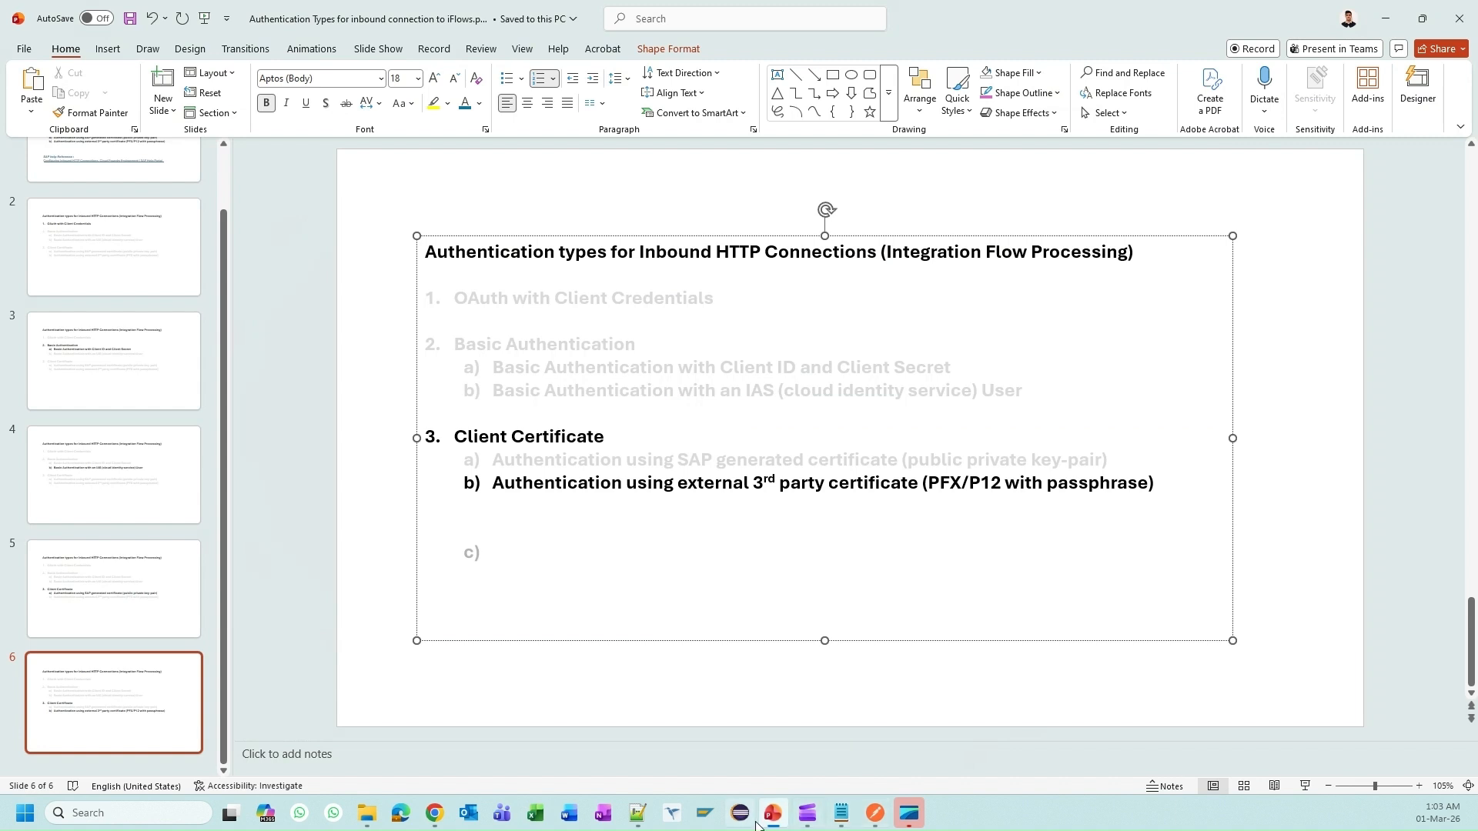
Step: Review Postman's stored client certificates and resend the SAP certificate request
click(873, 813)
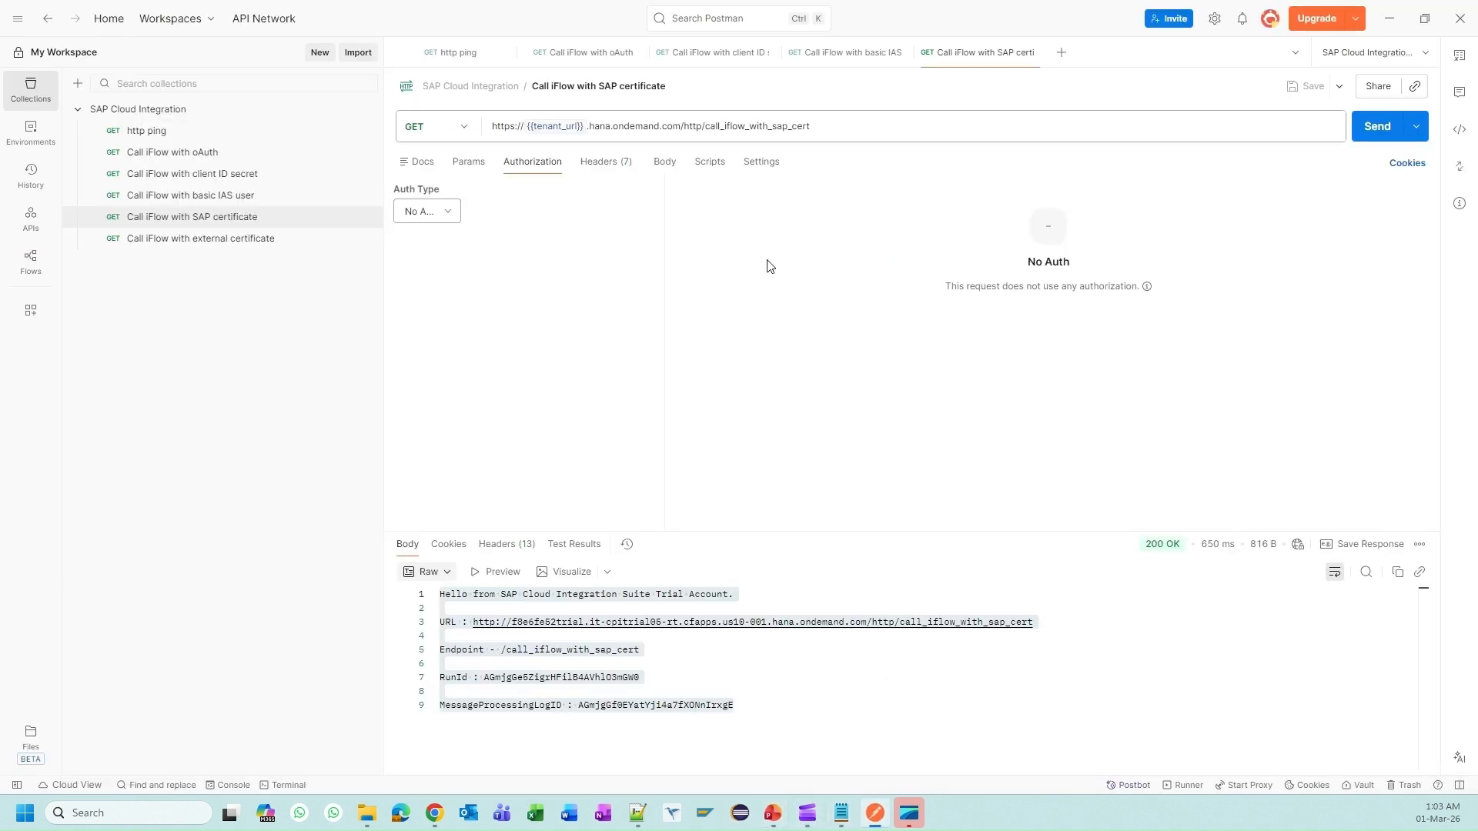
click(1215, 18)
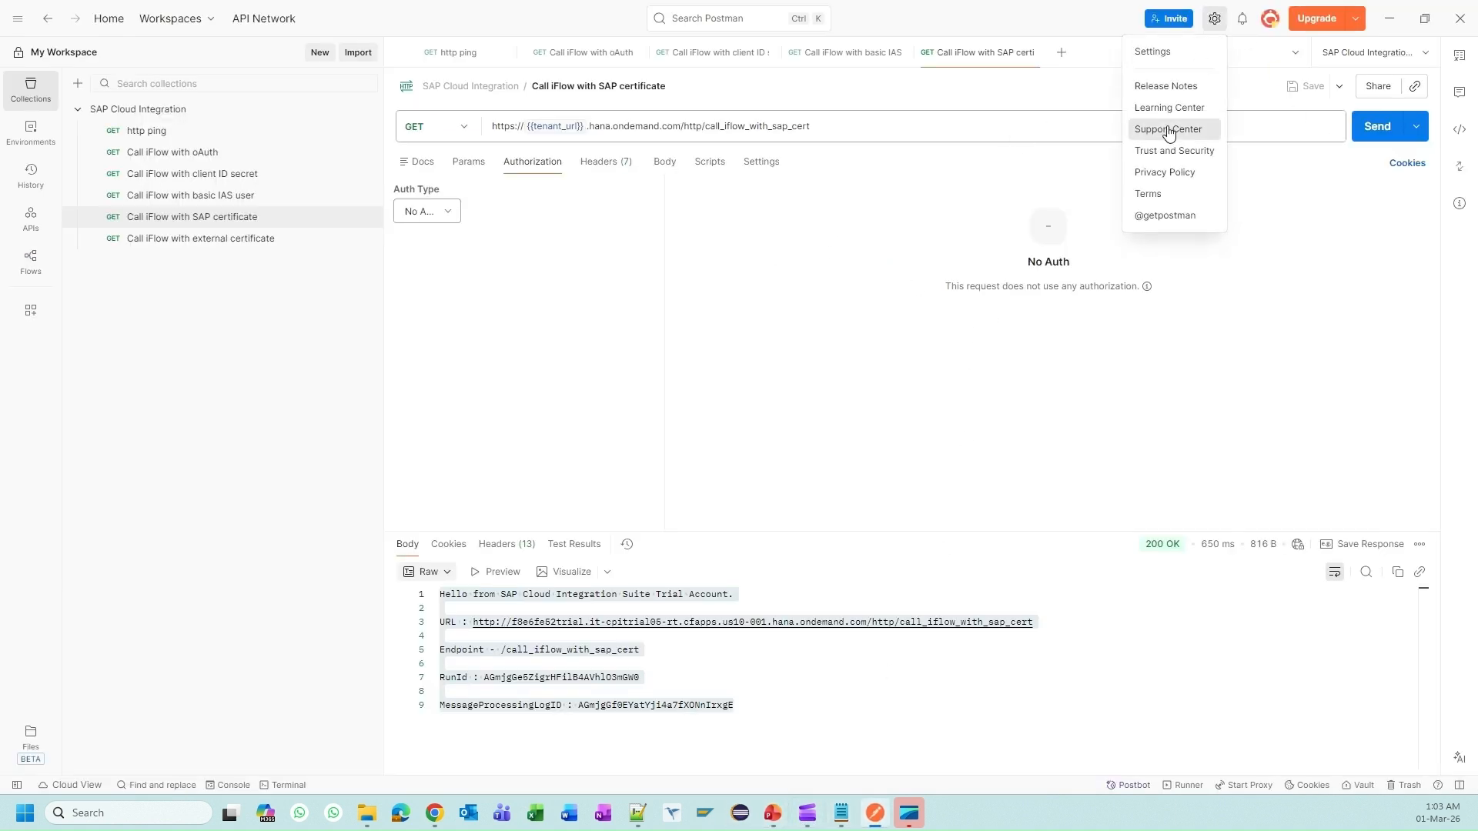
click(1147, 51)
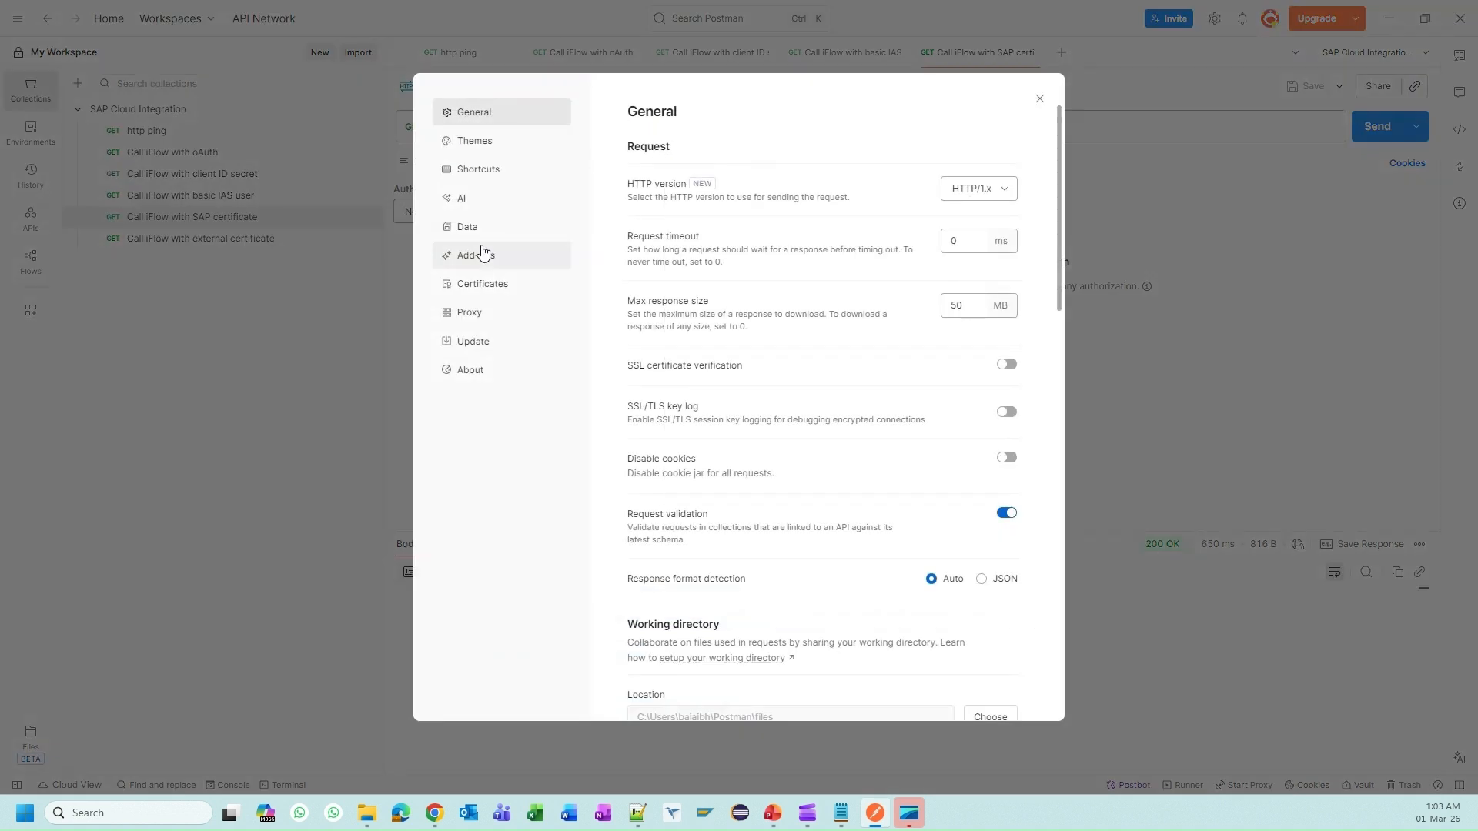
click(516, 303)
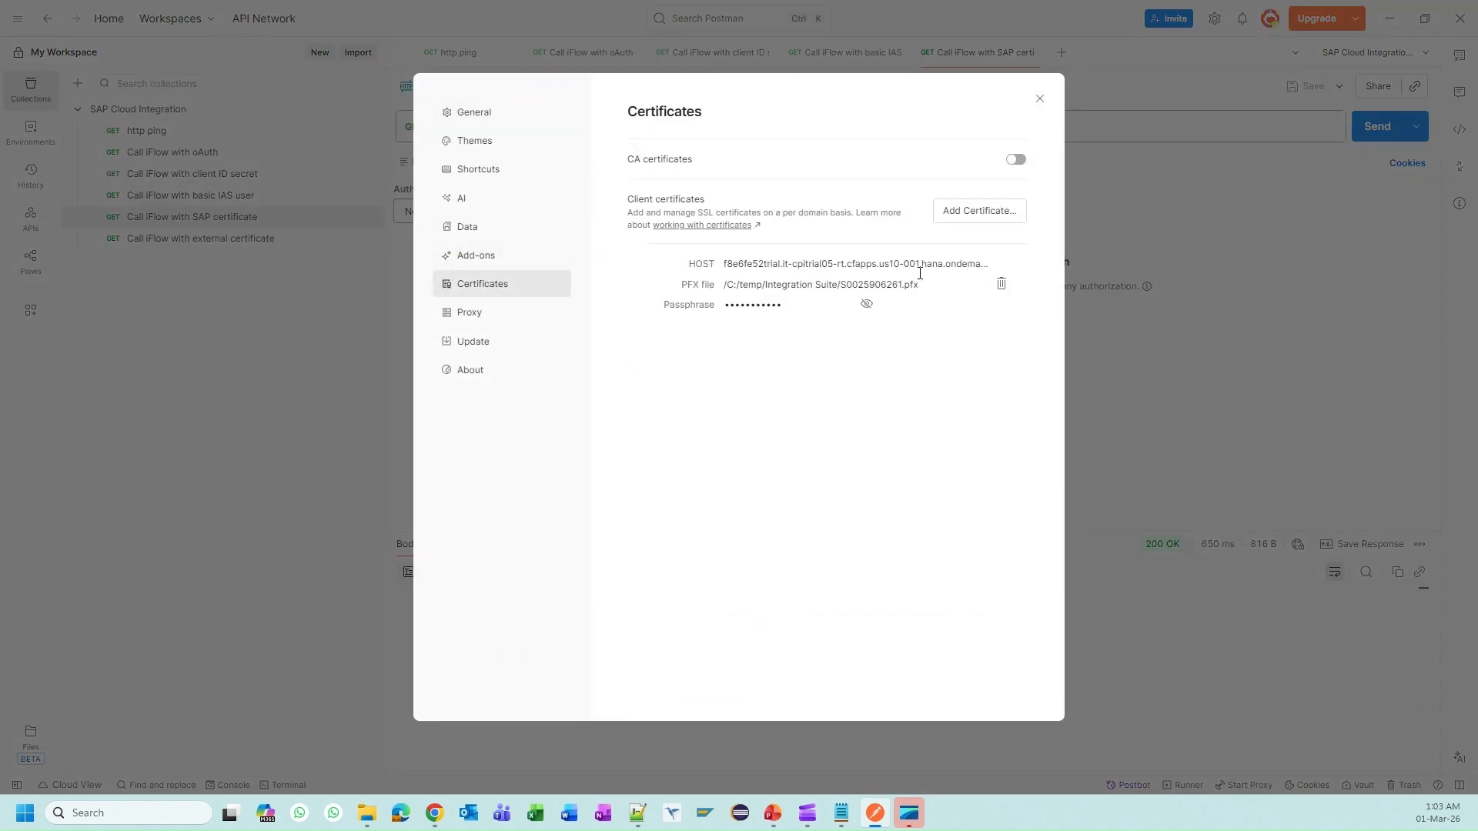
click(1039, 98)
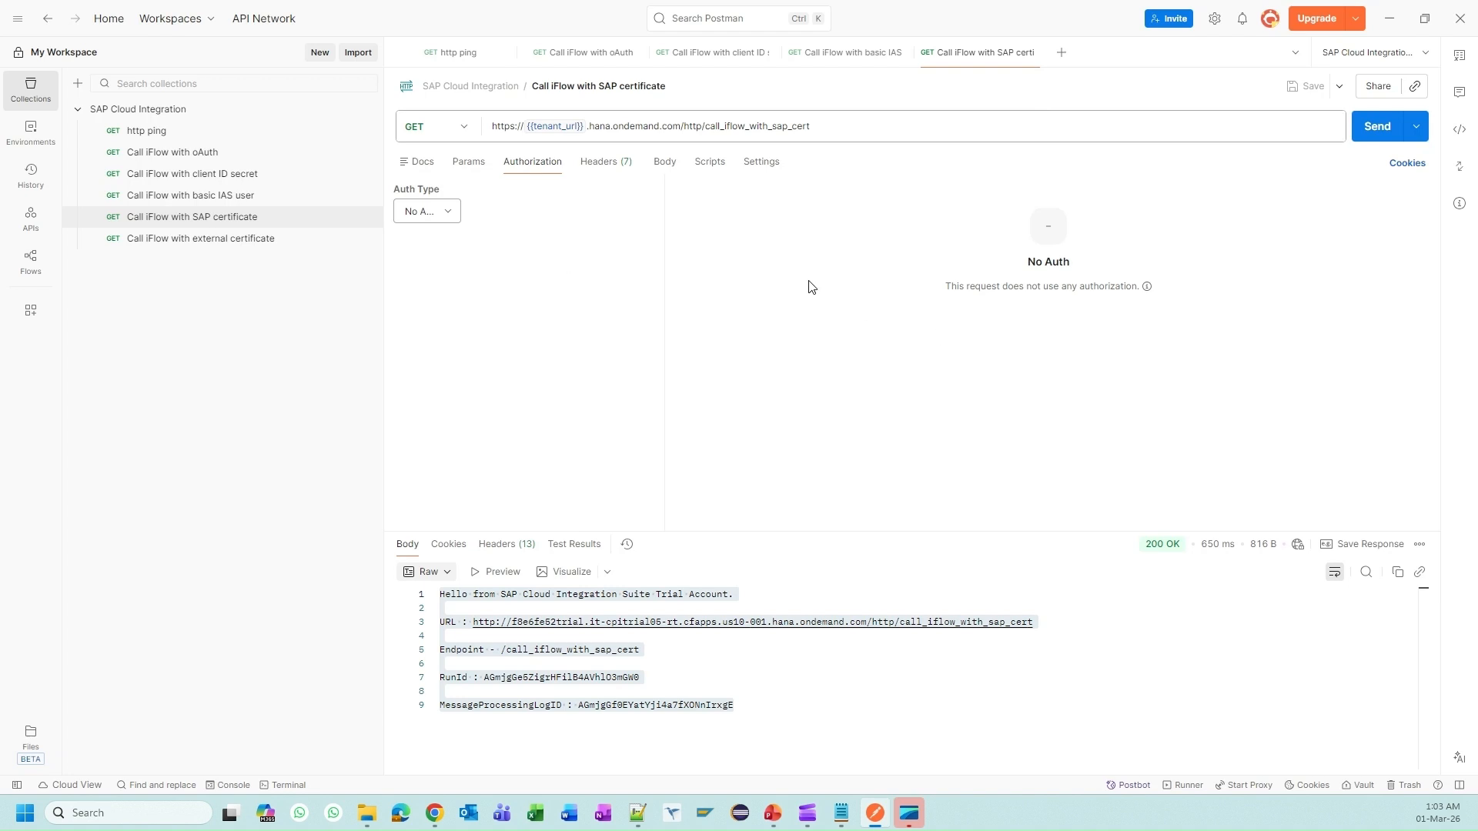
click(1377, 127)
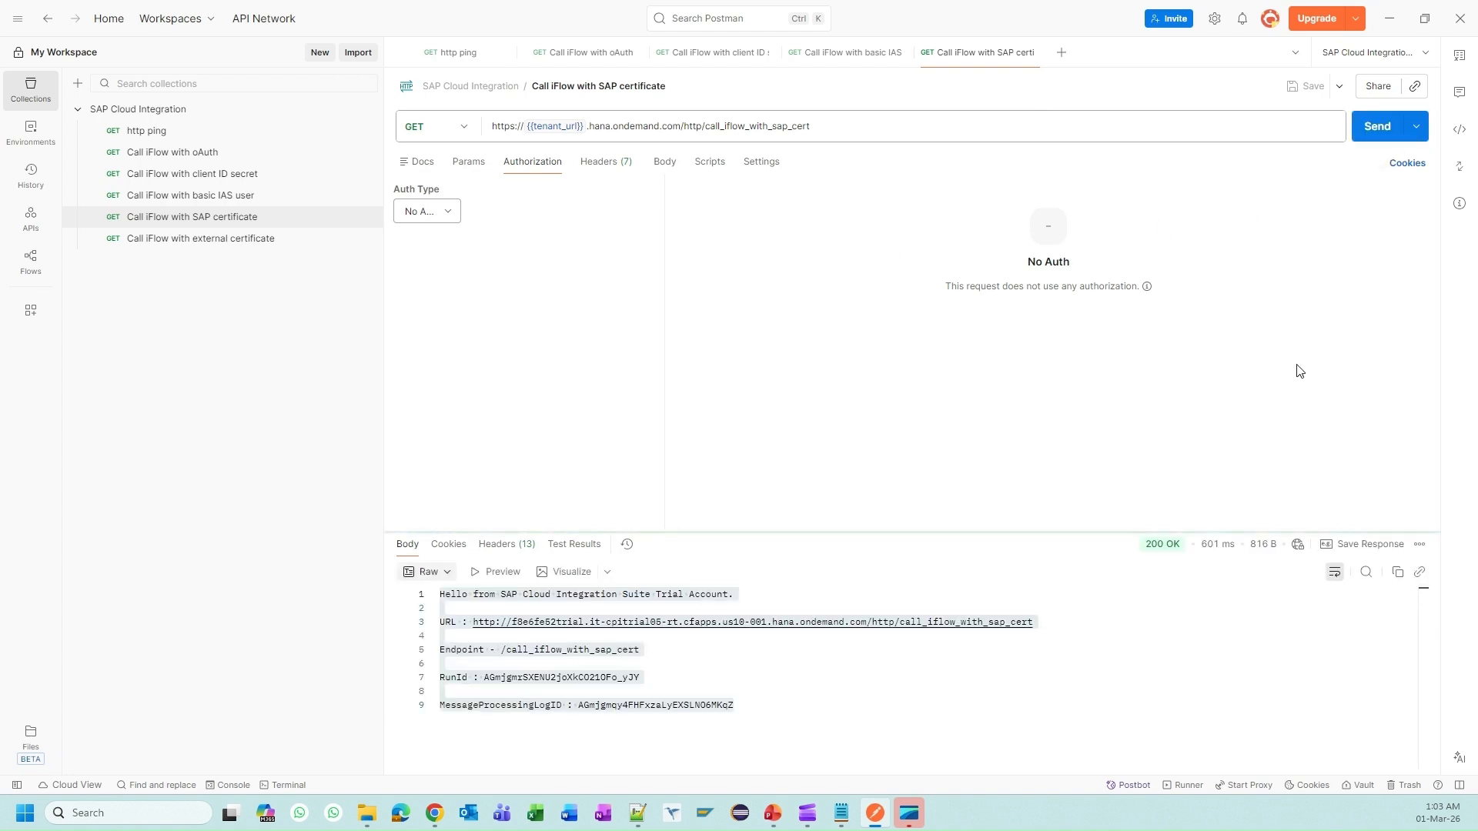
Step: Send 'Call iFlow with external certificate' and check the 200 OK response's MessageProcessingLogID
click(240, 244)
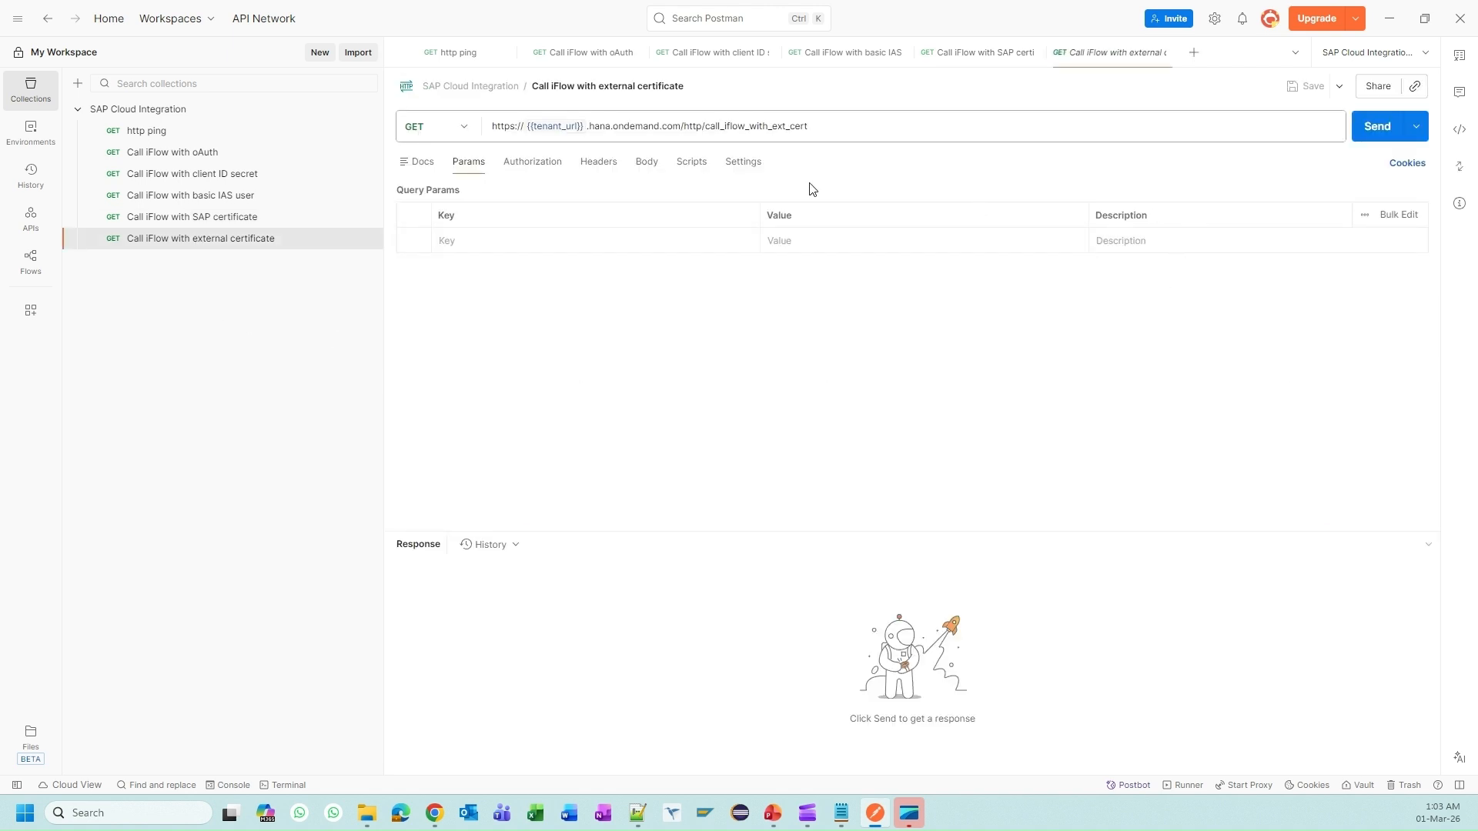
click(1271, 128)
click(1374, 135)
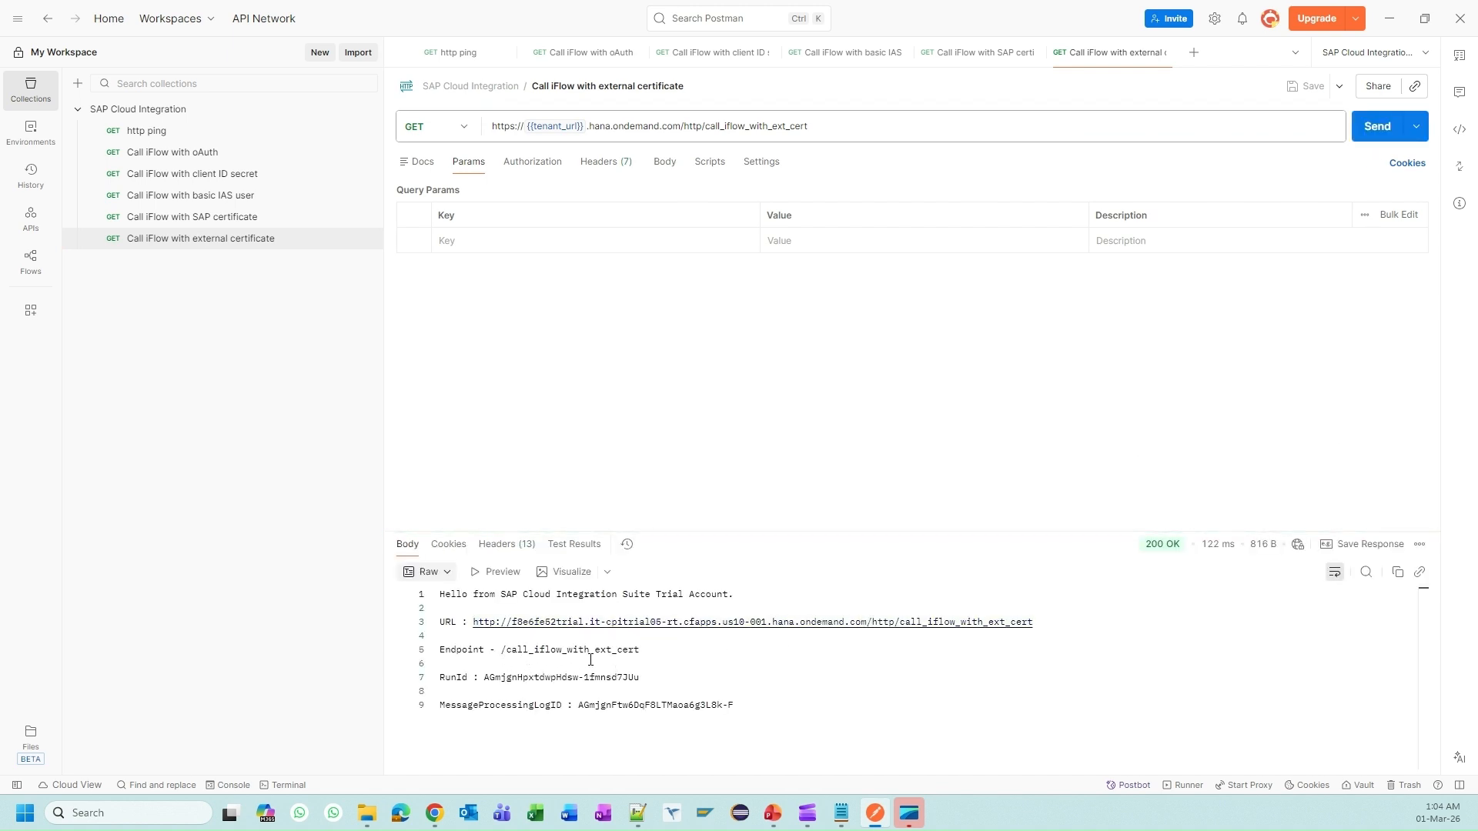
click(790, 707)
Step: Bring back the BTP Cockpit instance page, where ci_ext_cert shows as Created
key(alt+Tab)
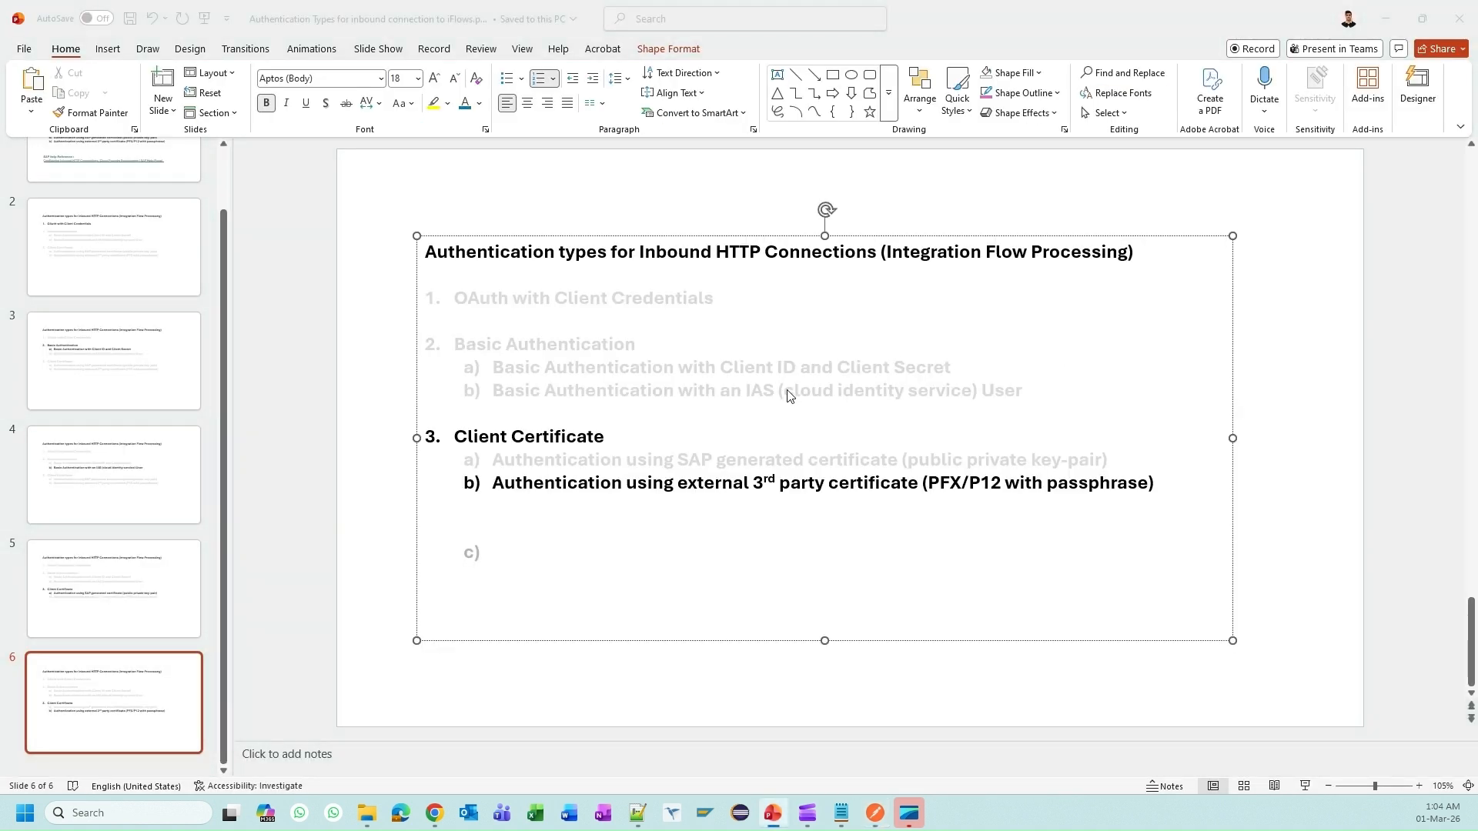
key(alt+Tab)
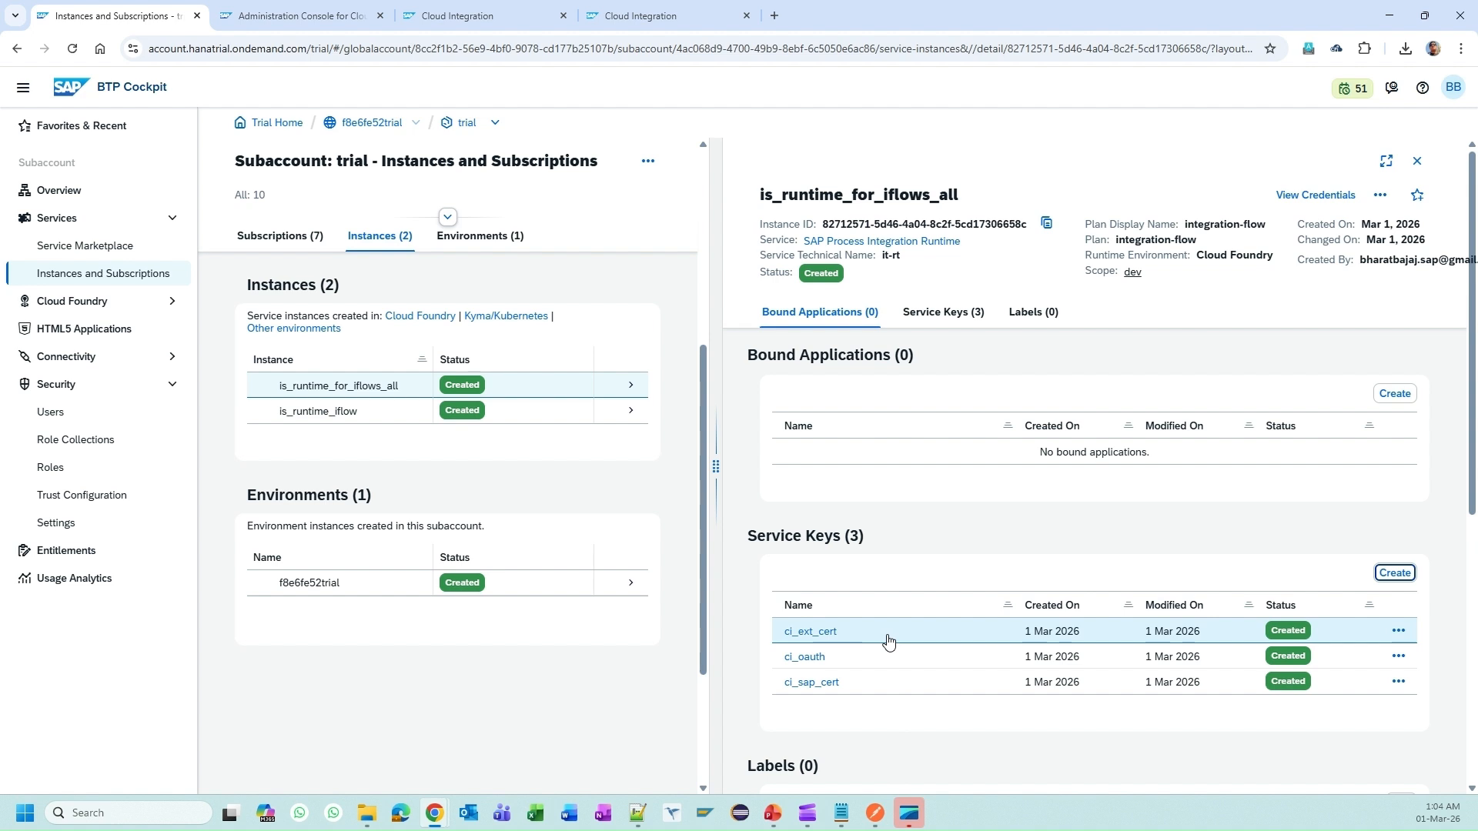
Step: Inspect ci_ext_cert's credentials and the instance's ESBMessaging.send role parameter, then return to slide 1
click(818, 638)
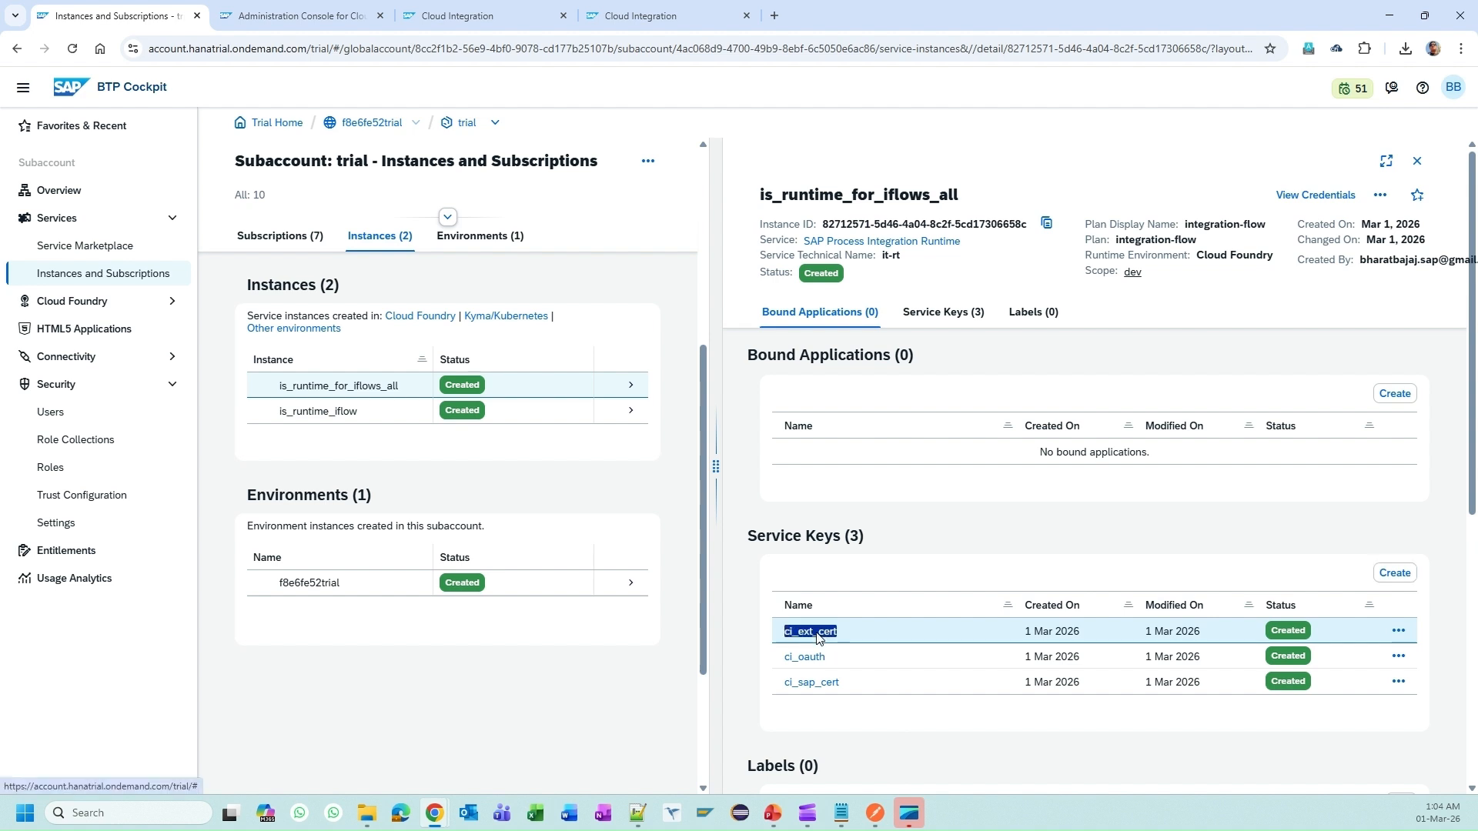
key(Escape)
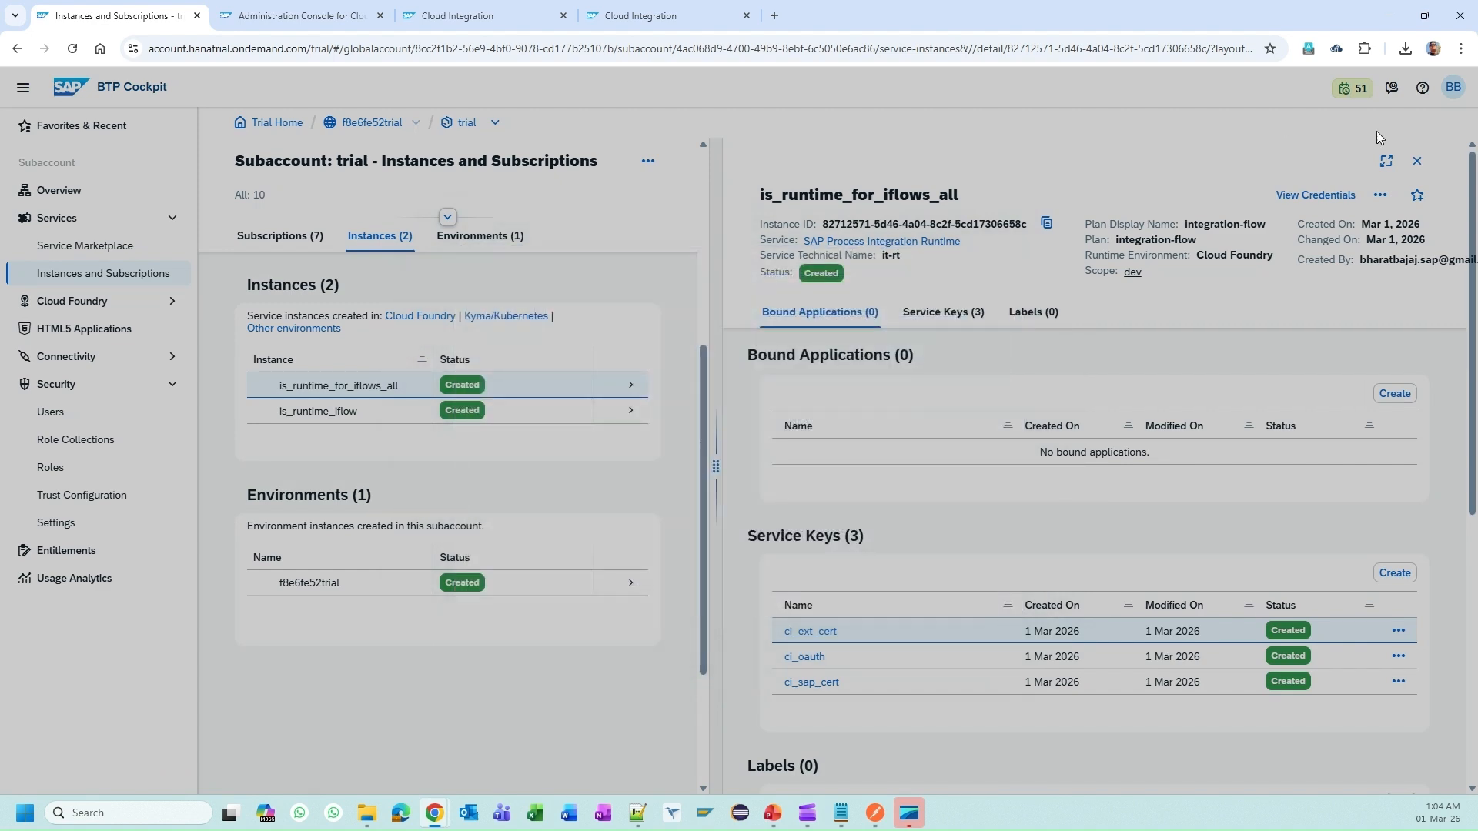
click(1380, 195)
click(1376, 228)
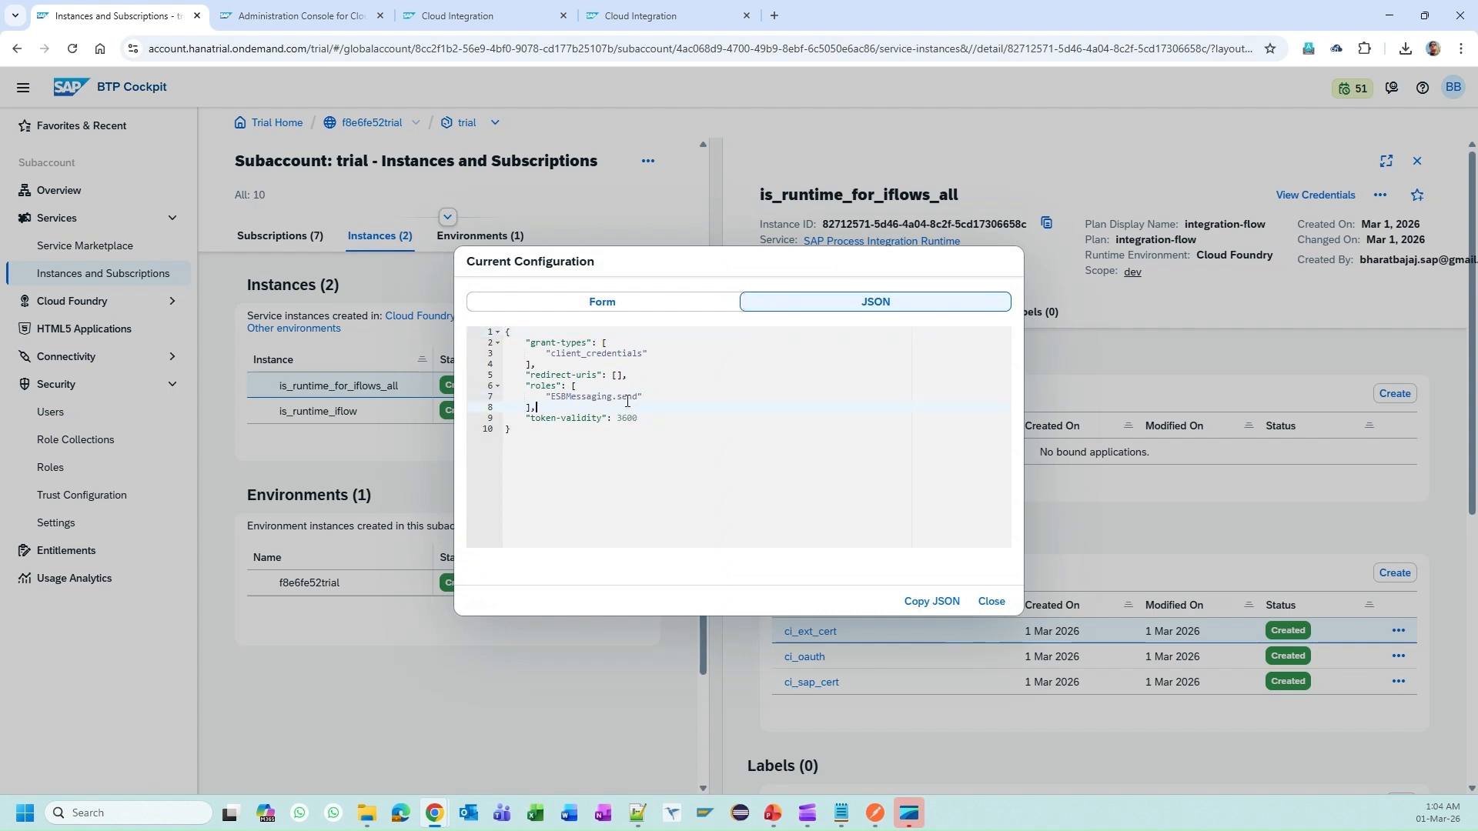
drag(639, 396, 551, 397)
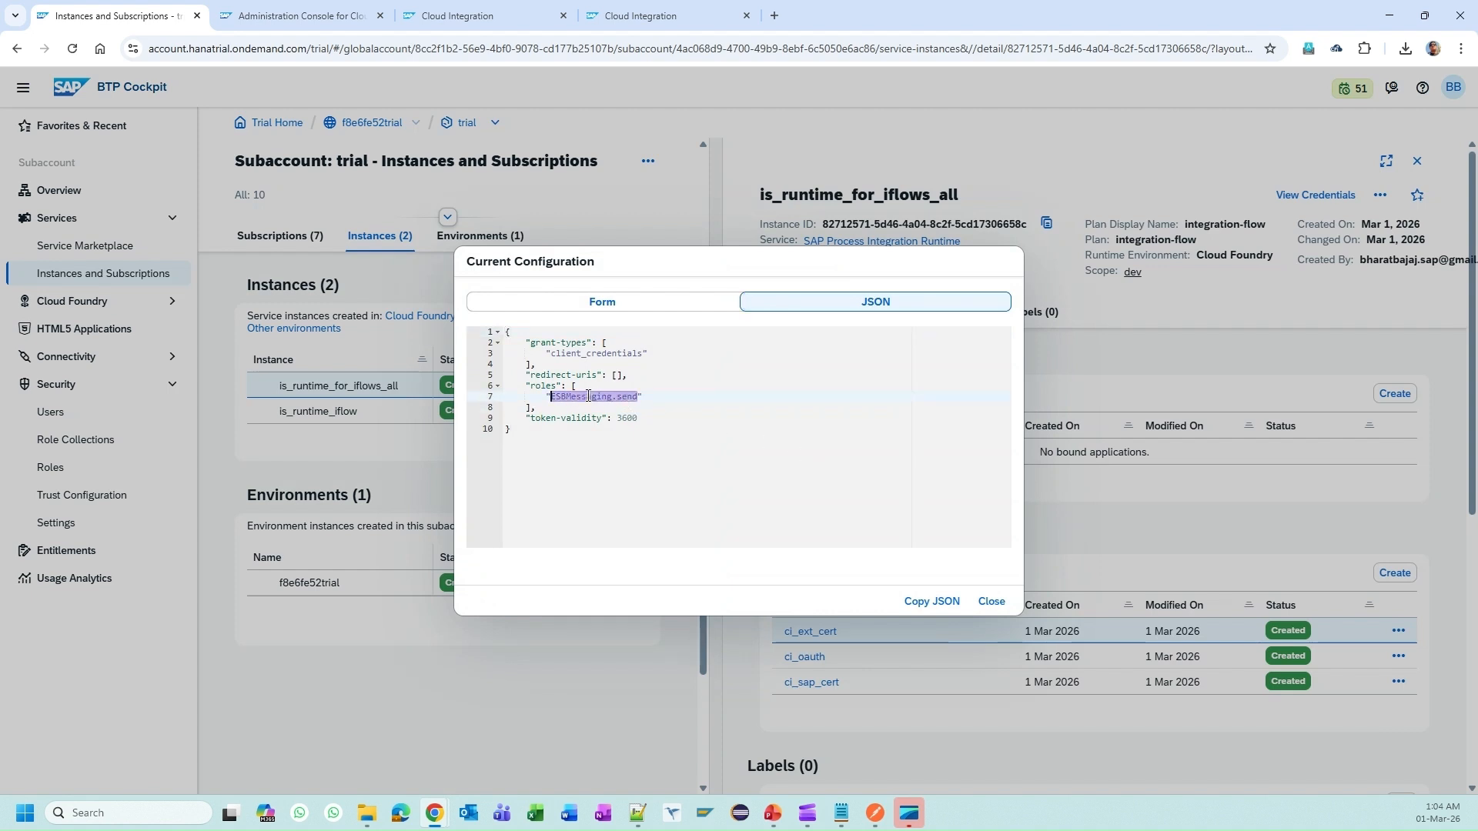
click(991, 602)
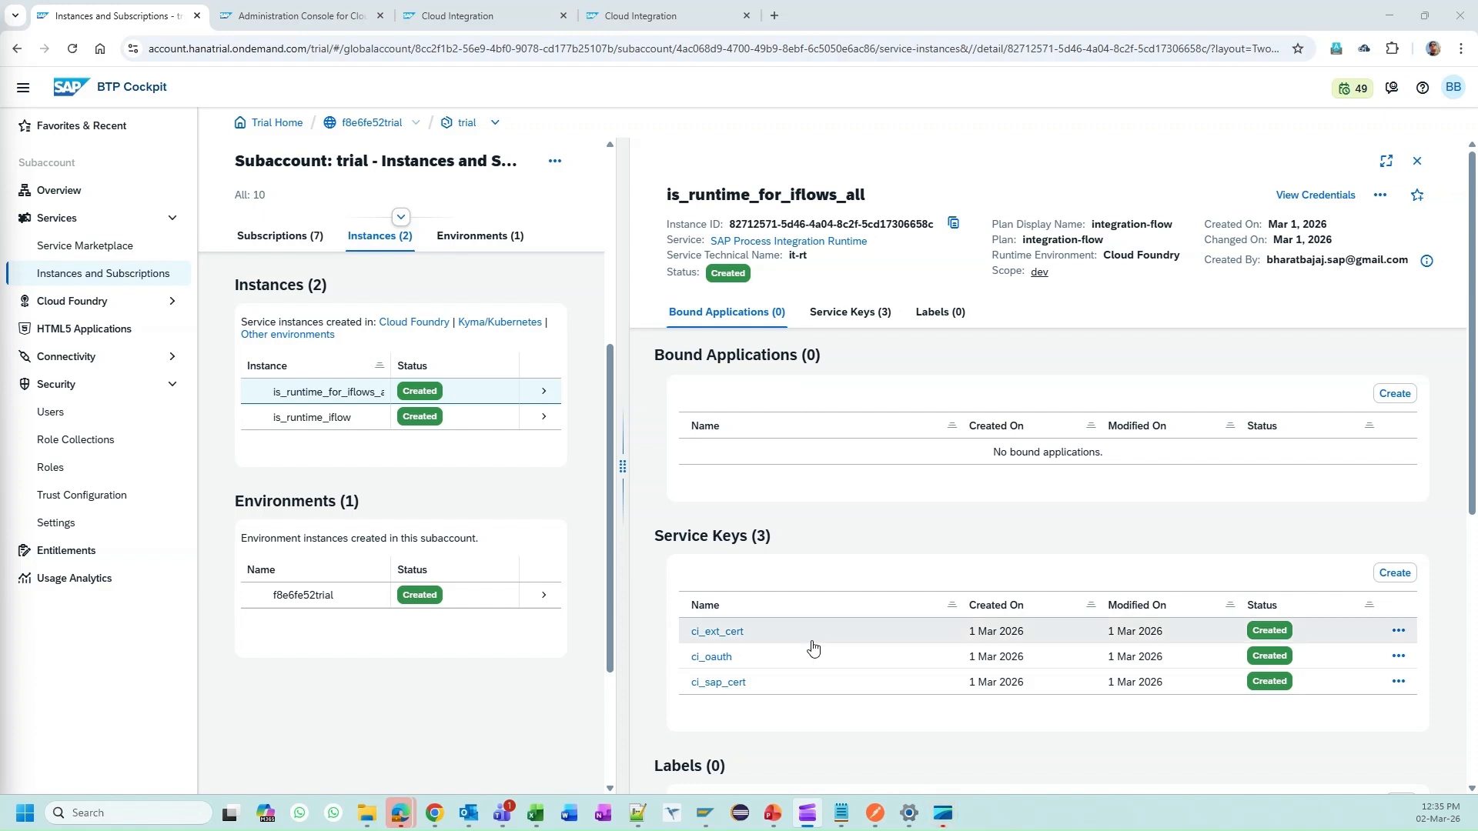
mouse_move(780, 814)
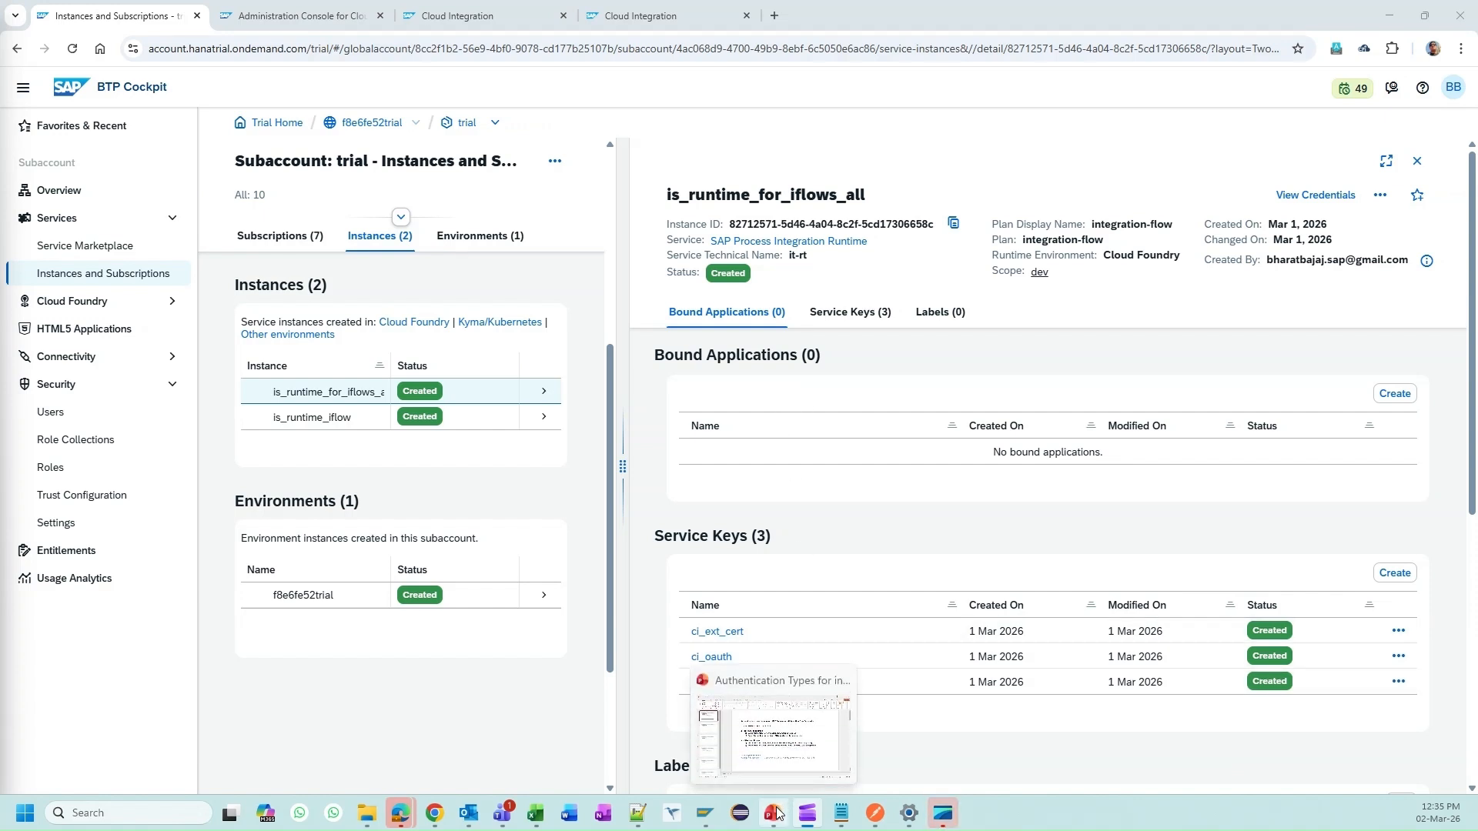
click(793, 739)
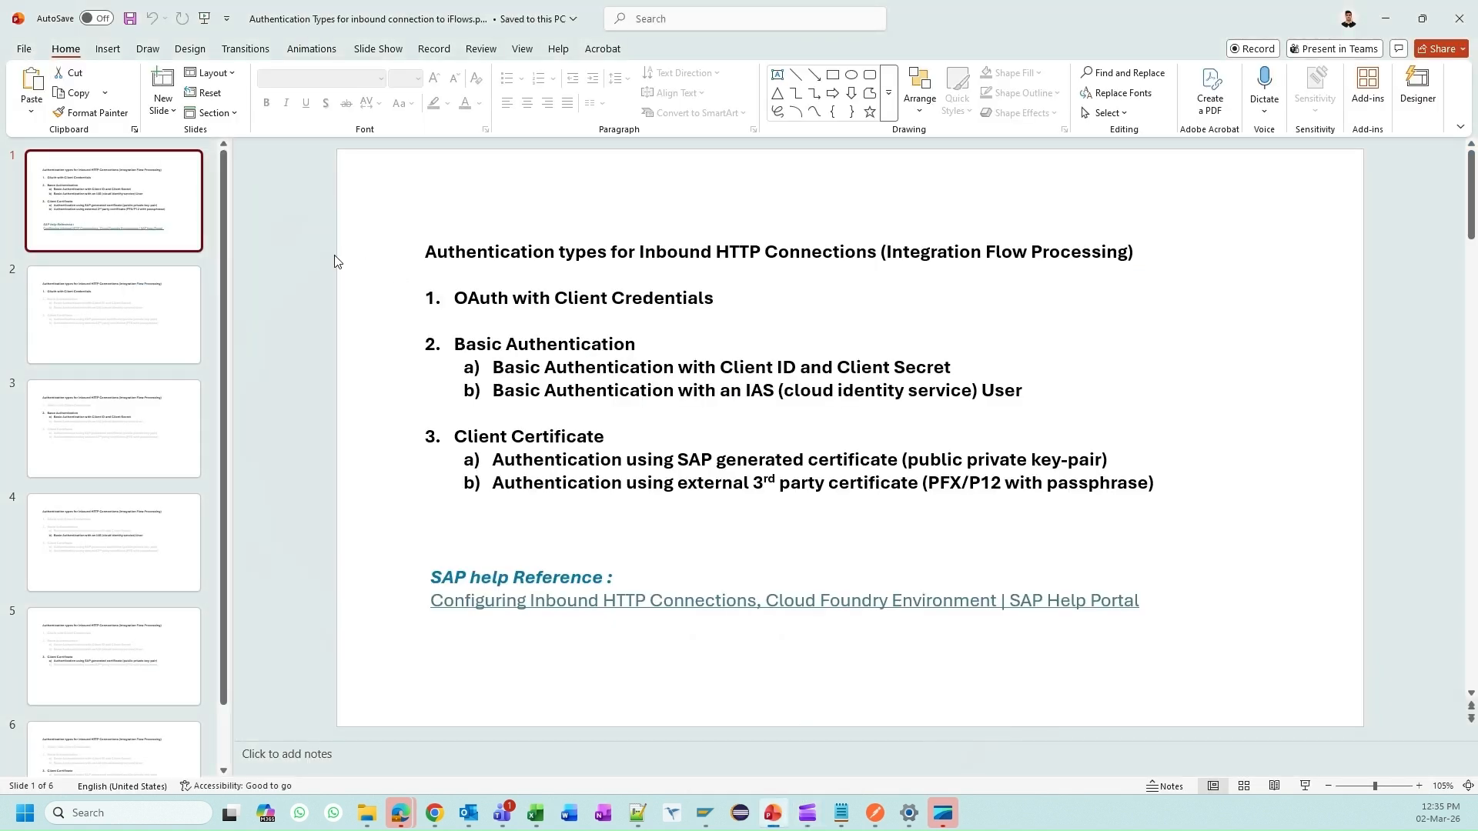